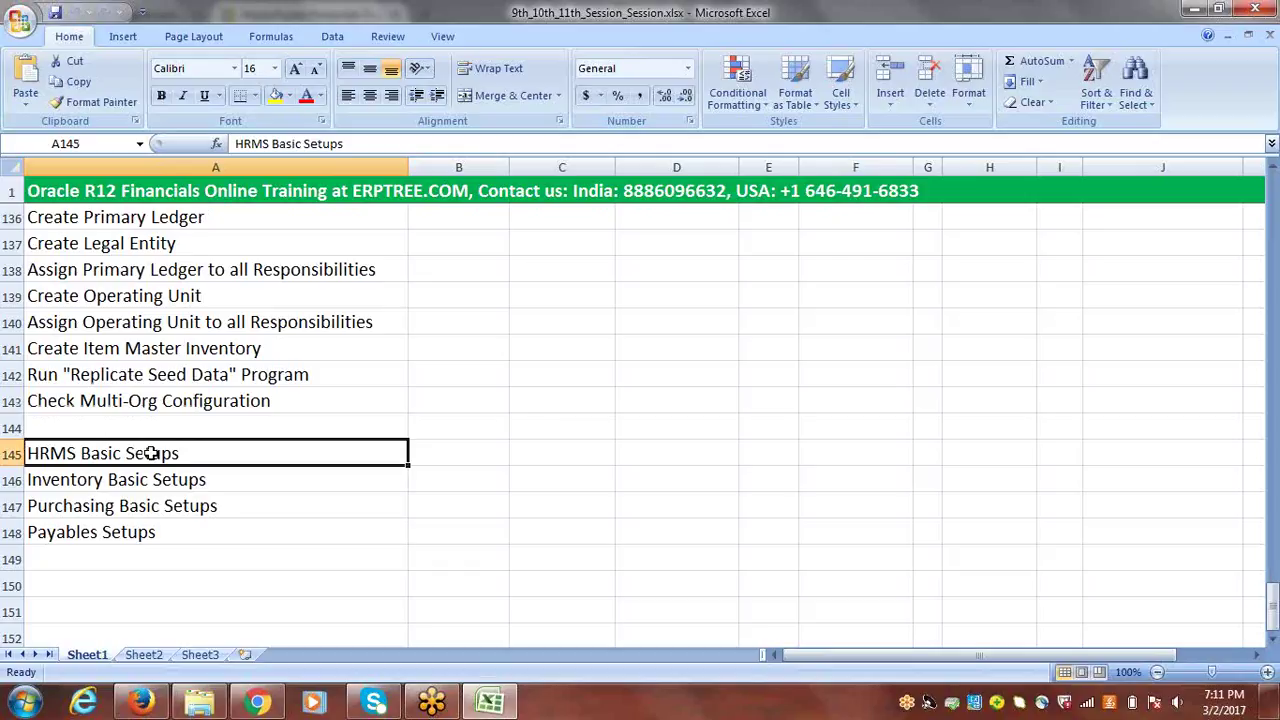
# - Copy the HRMS Basic Setups heading from A145 into cell A151
pyautogui.hotkey('ctrl', 'c')
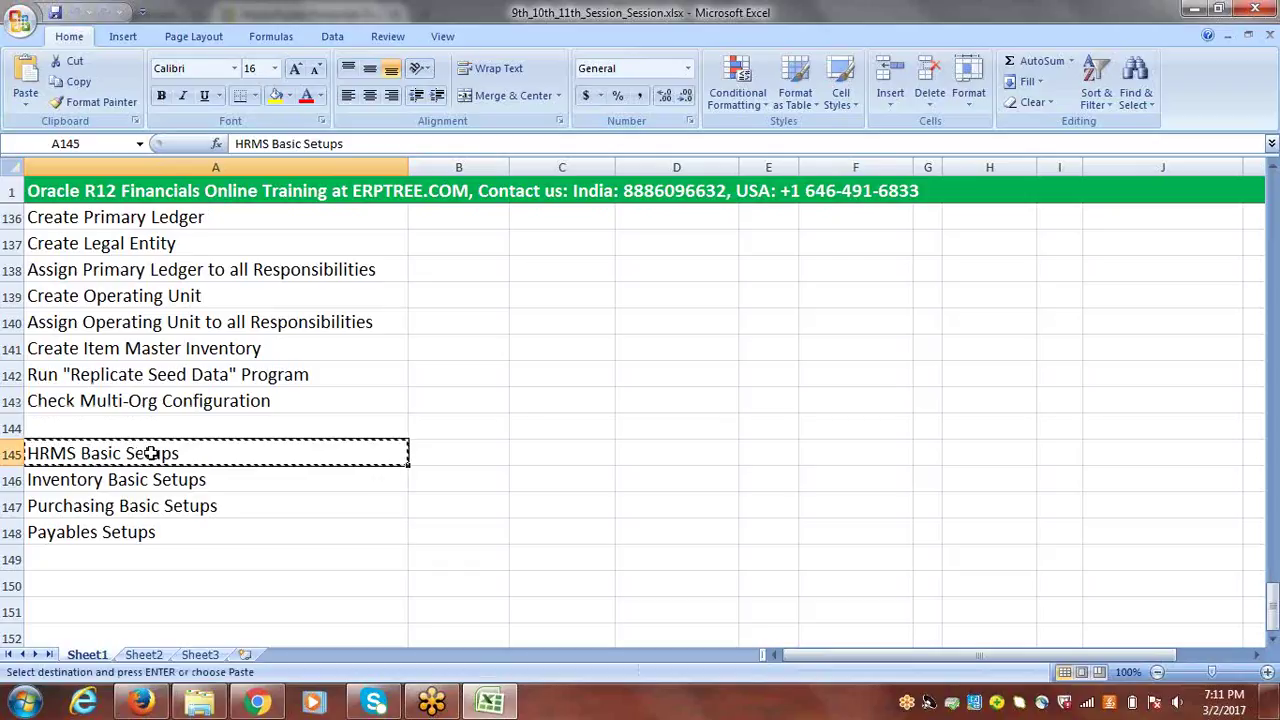
pyautogui.click(1273, 640)
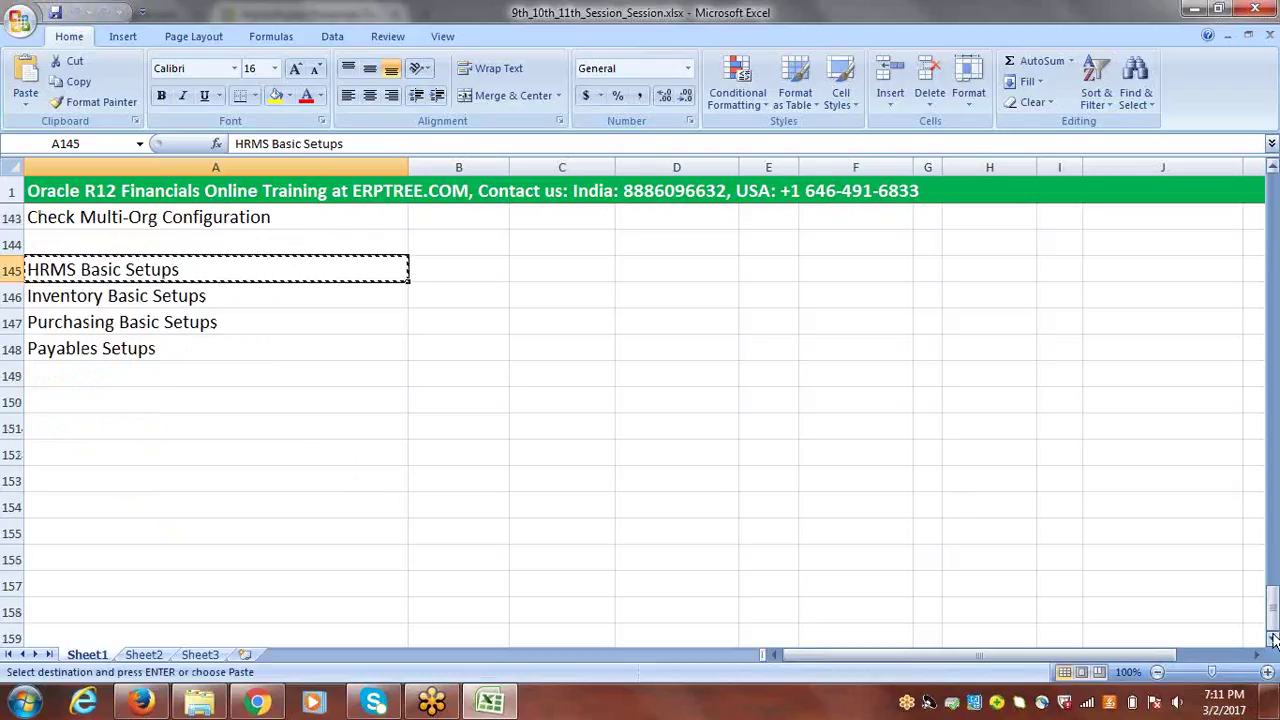
pyautogui.click(1273, 640)
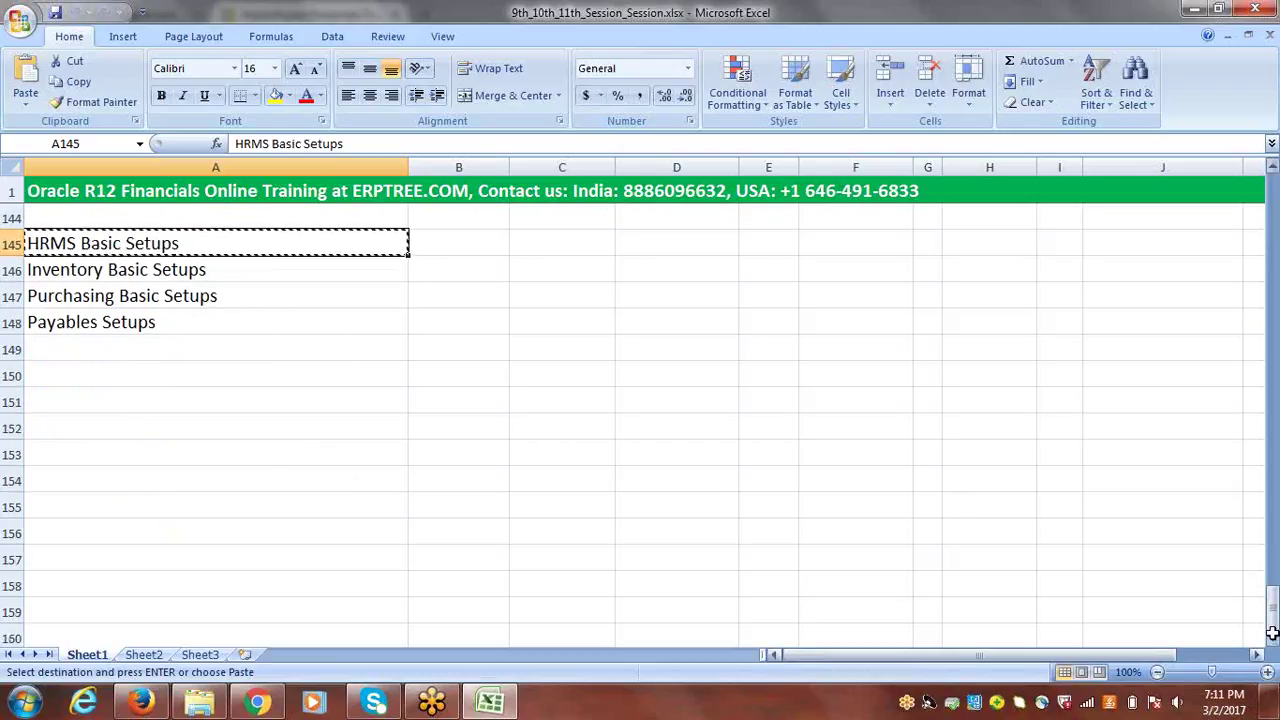
pyautogui.click(71, 394)
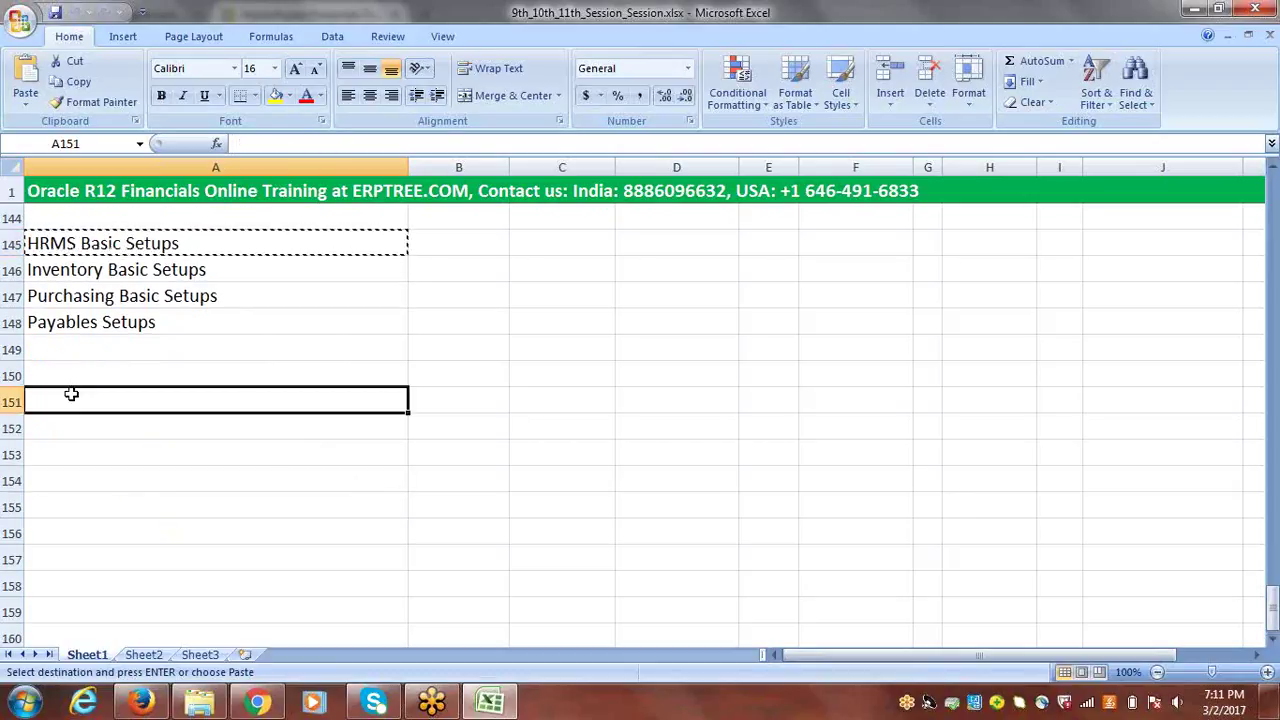
pyautogui.hotkey('ctrl', 'v')
pyautogui.press('Escape')
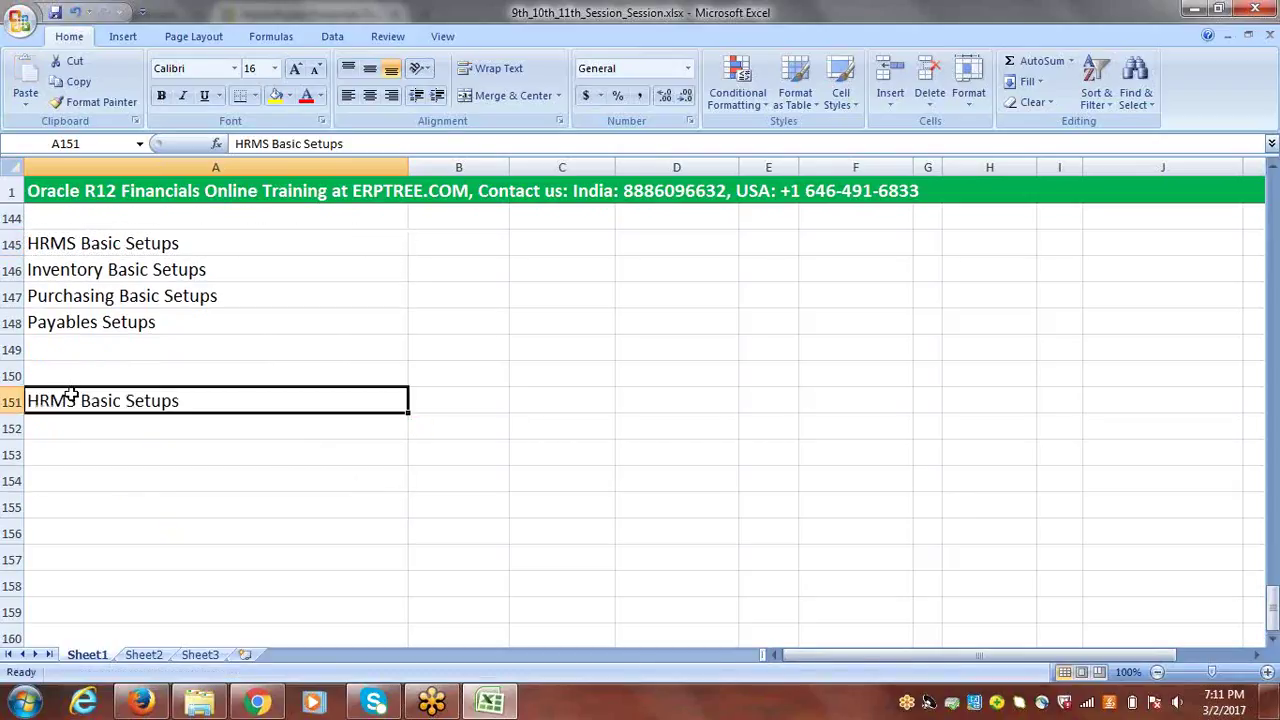
# - Save the workbook and fill all of row 151 yellow
pyautogui.click(9, 401)
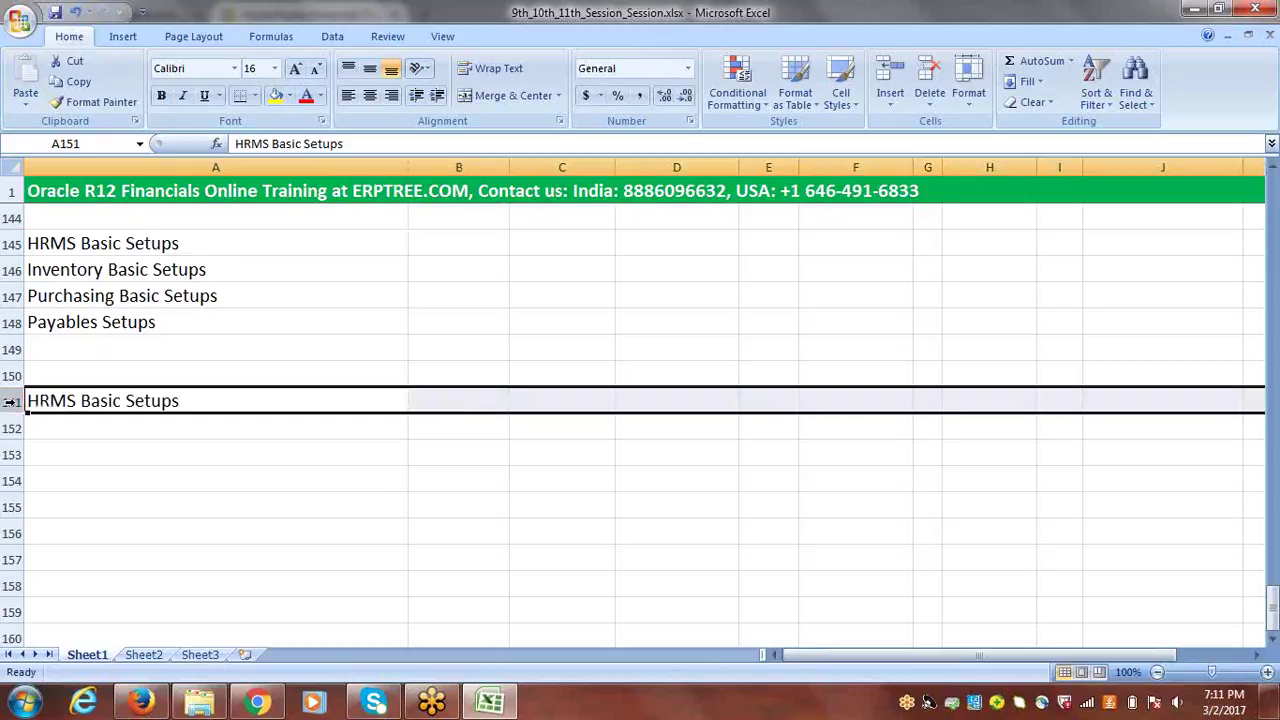
pyautogui.click(59, 11)
pyautogui.click(275, 96)
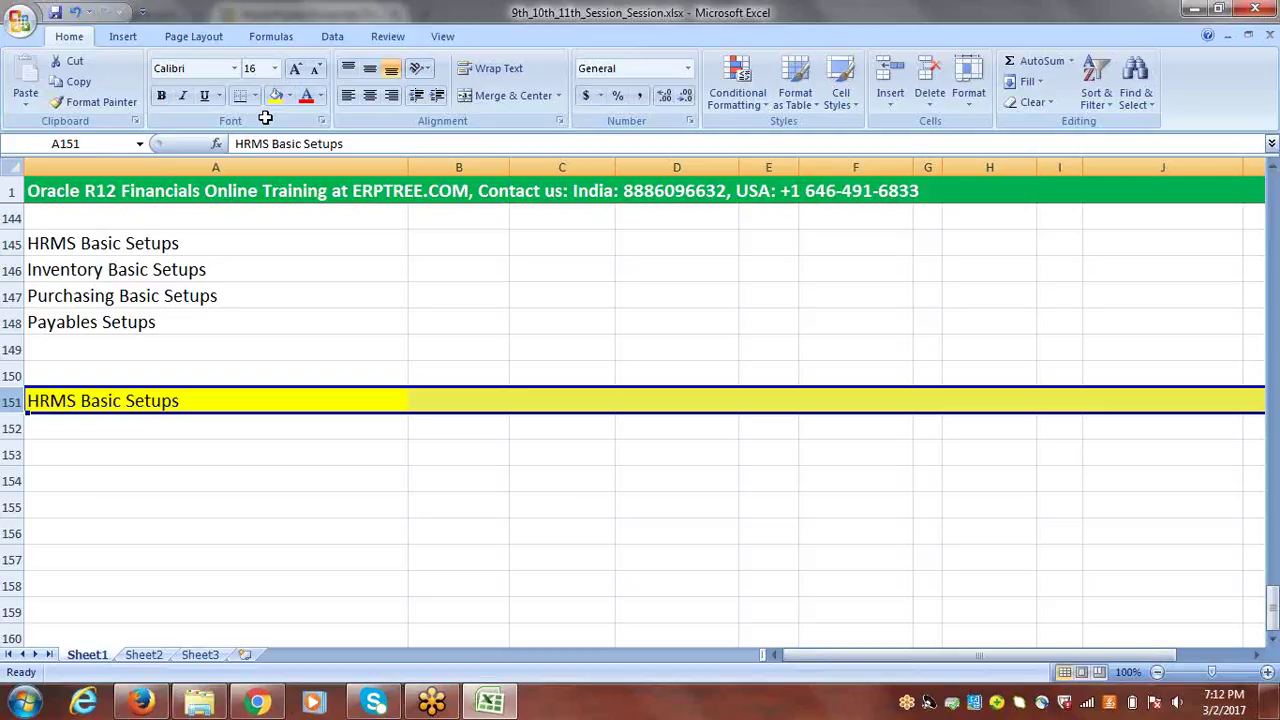
pyautogui.click(183, 424)
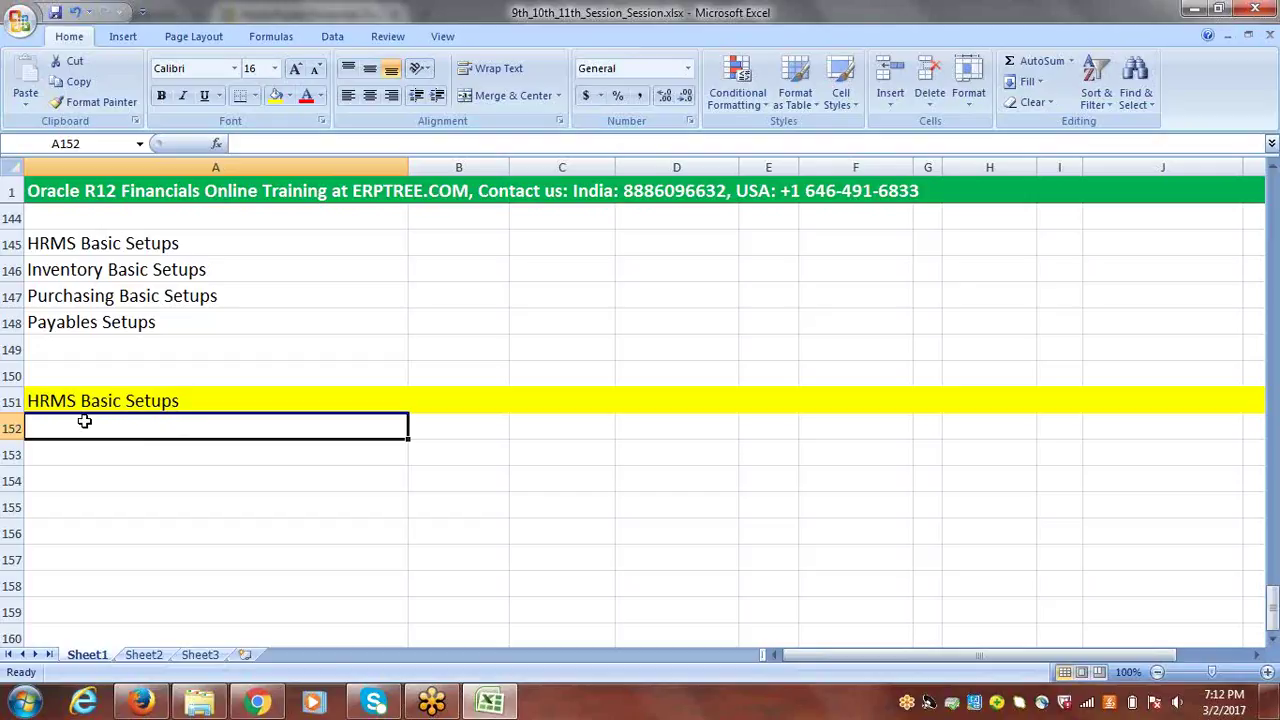
# - Enter 'Employee' in cell A155
pyautogui.click(79, 505)
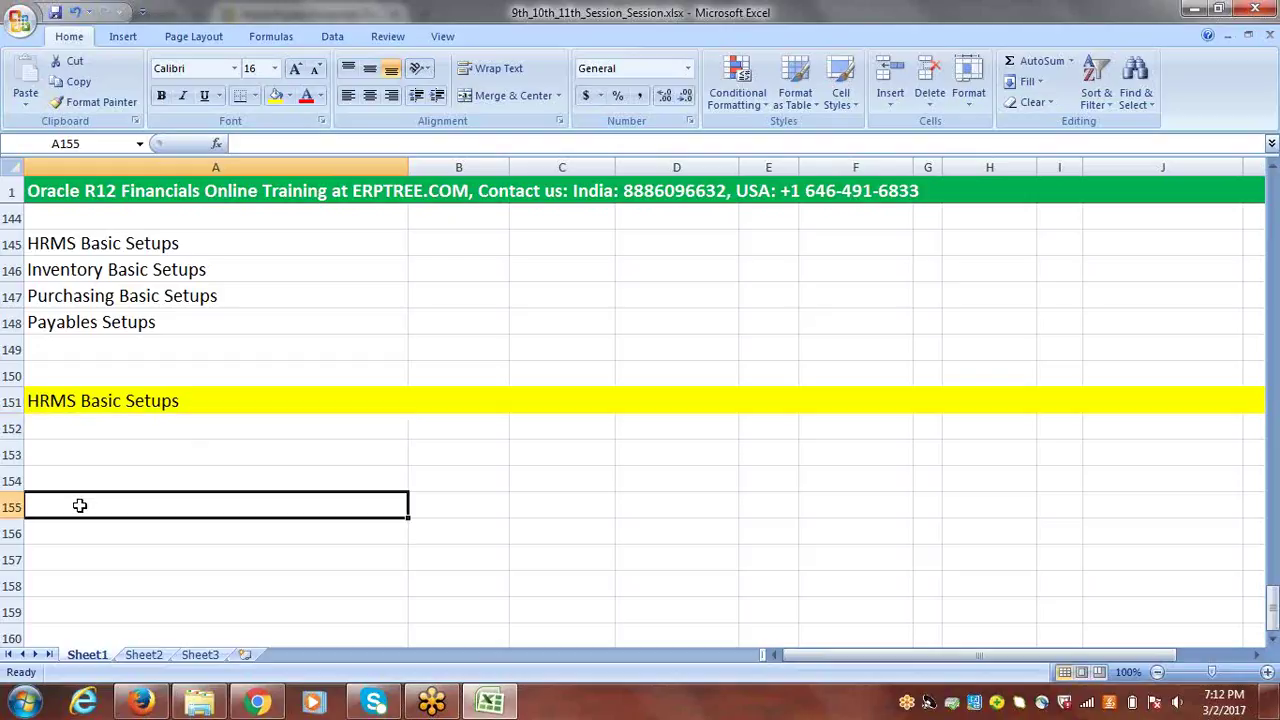
pyautogui.write('Em')
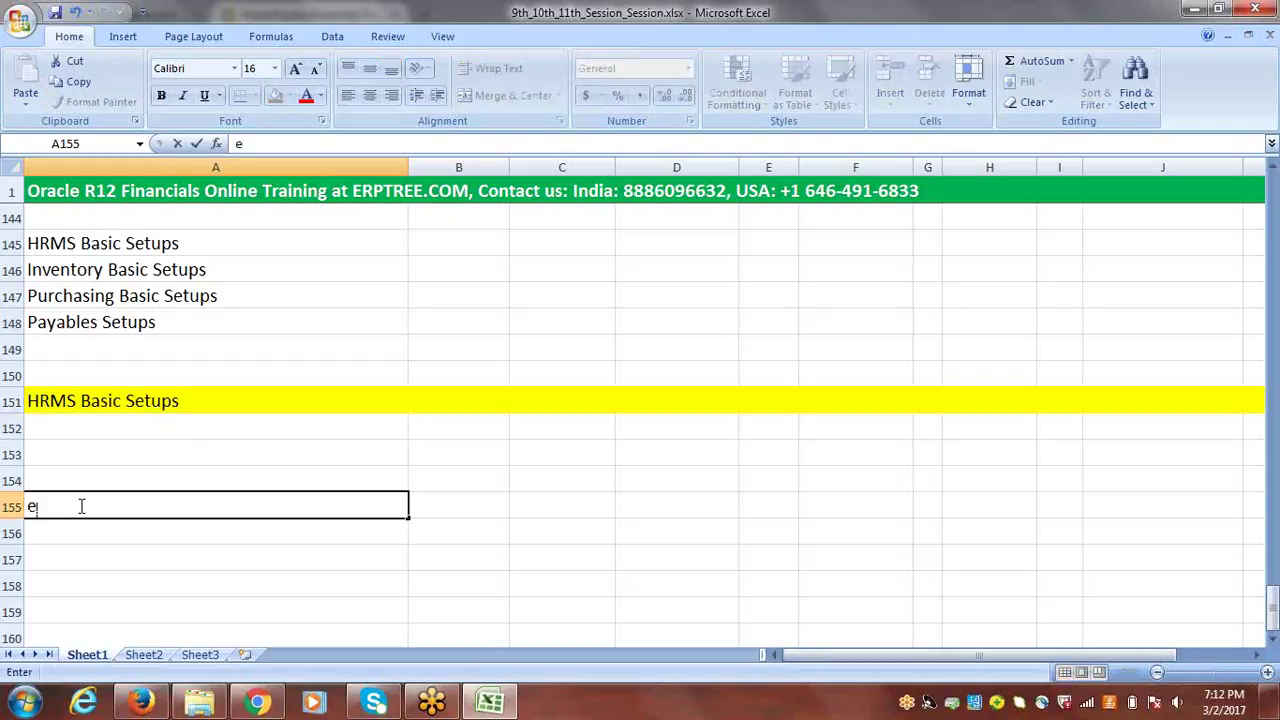
pyautogui.write('ployee')
pyautogui.click(449, 504)
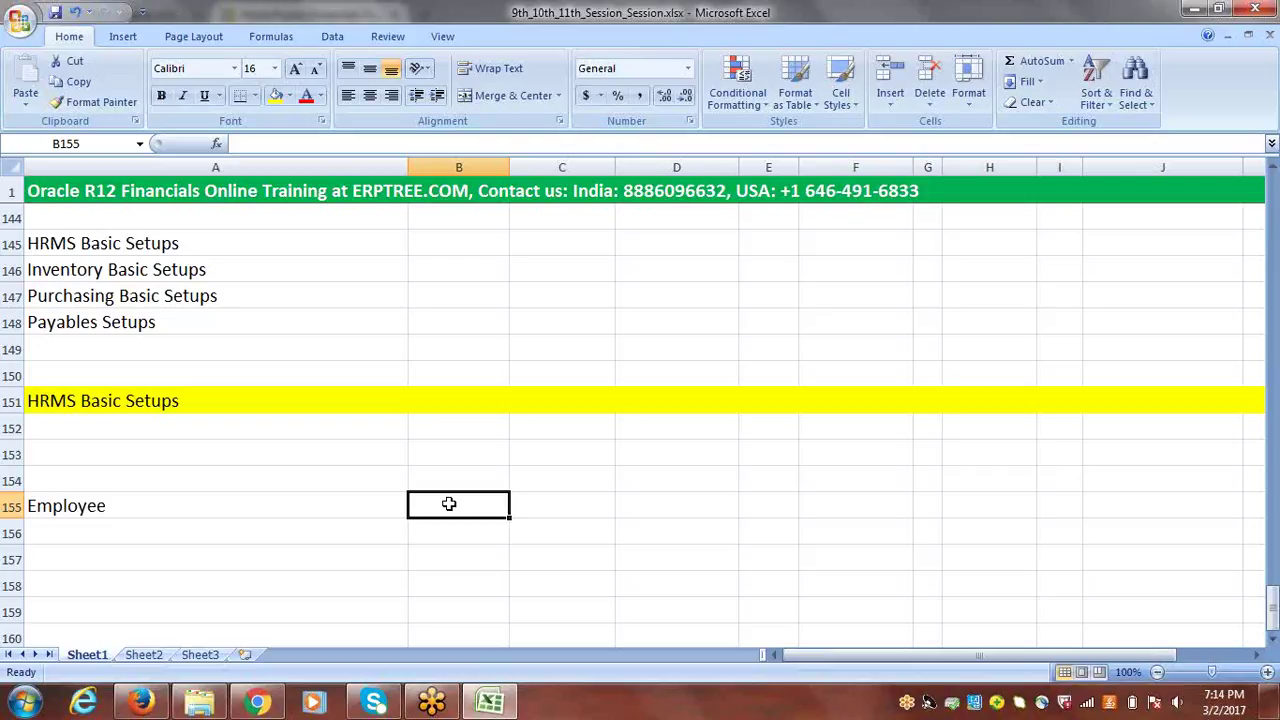
pyautogui.click(75, 506)
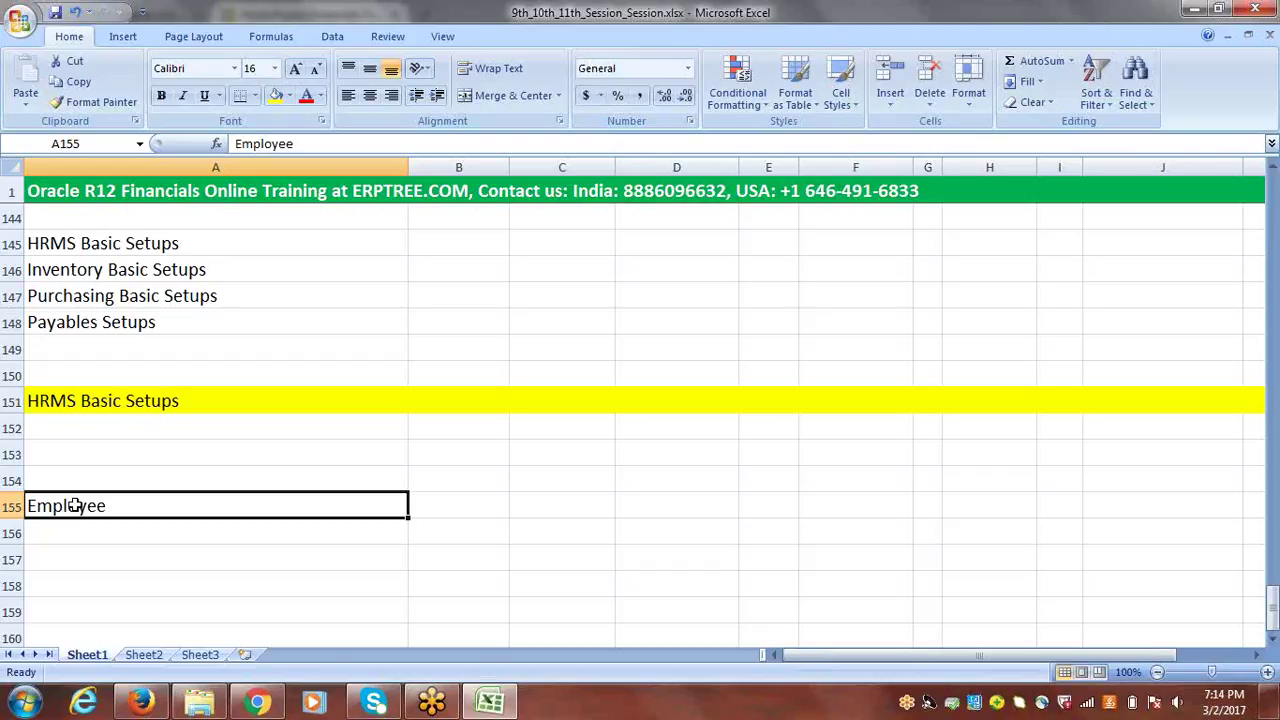
# - Write 'Jobs: Buyer' in cell A153, deleting the extra 'Manager,' text
pyautogui.click(55, 451)
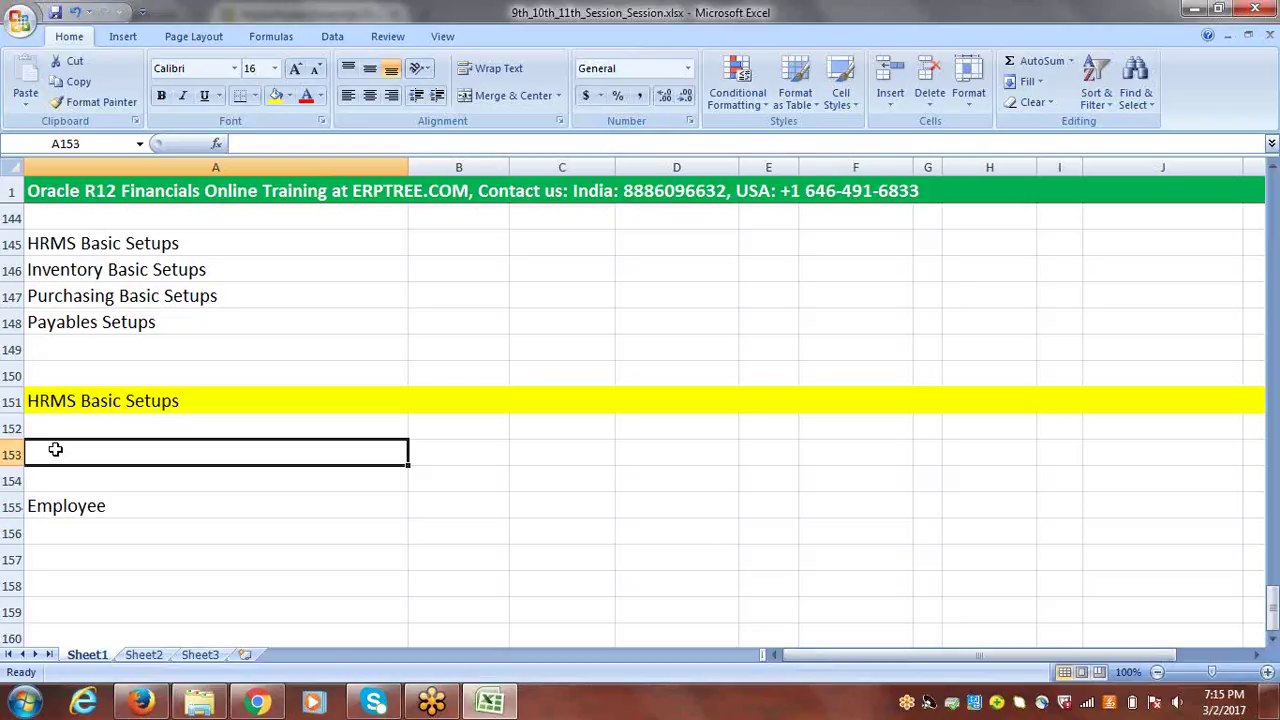
pyautogui.write('Jobs')
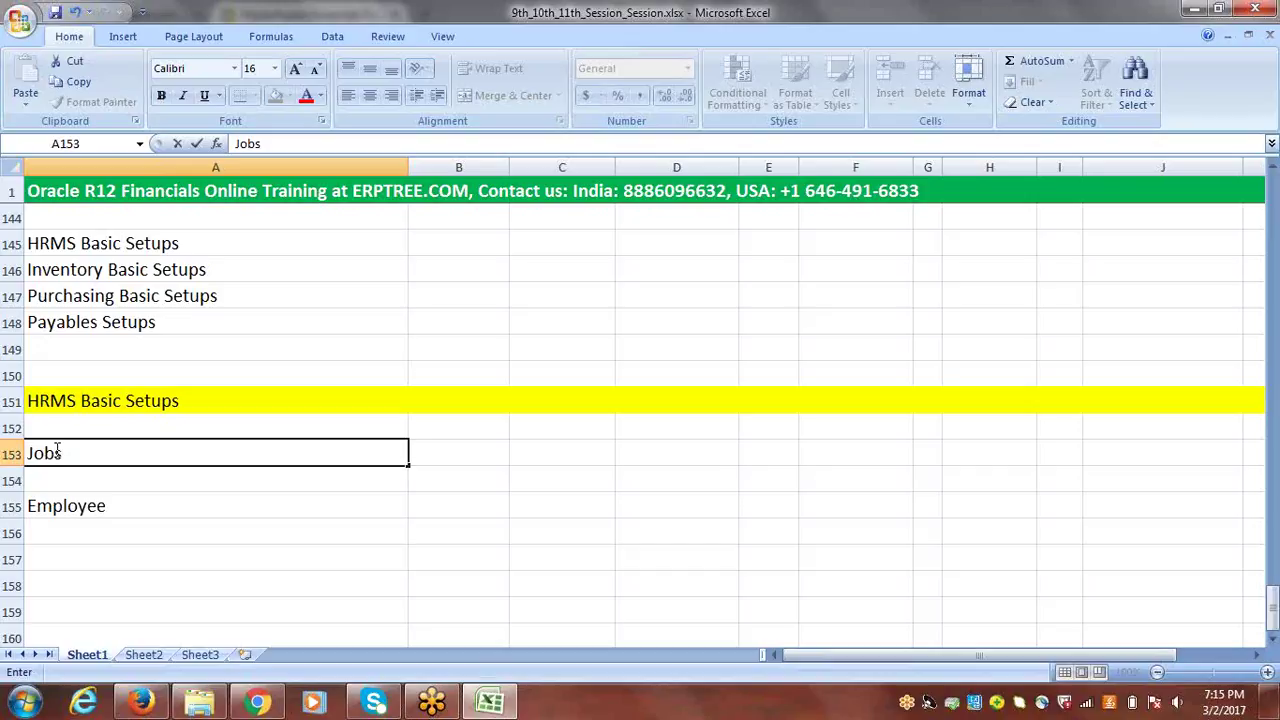
pyautogui.moveTo(66, 453); pyautogui.dragTo(28, 455)
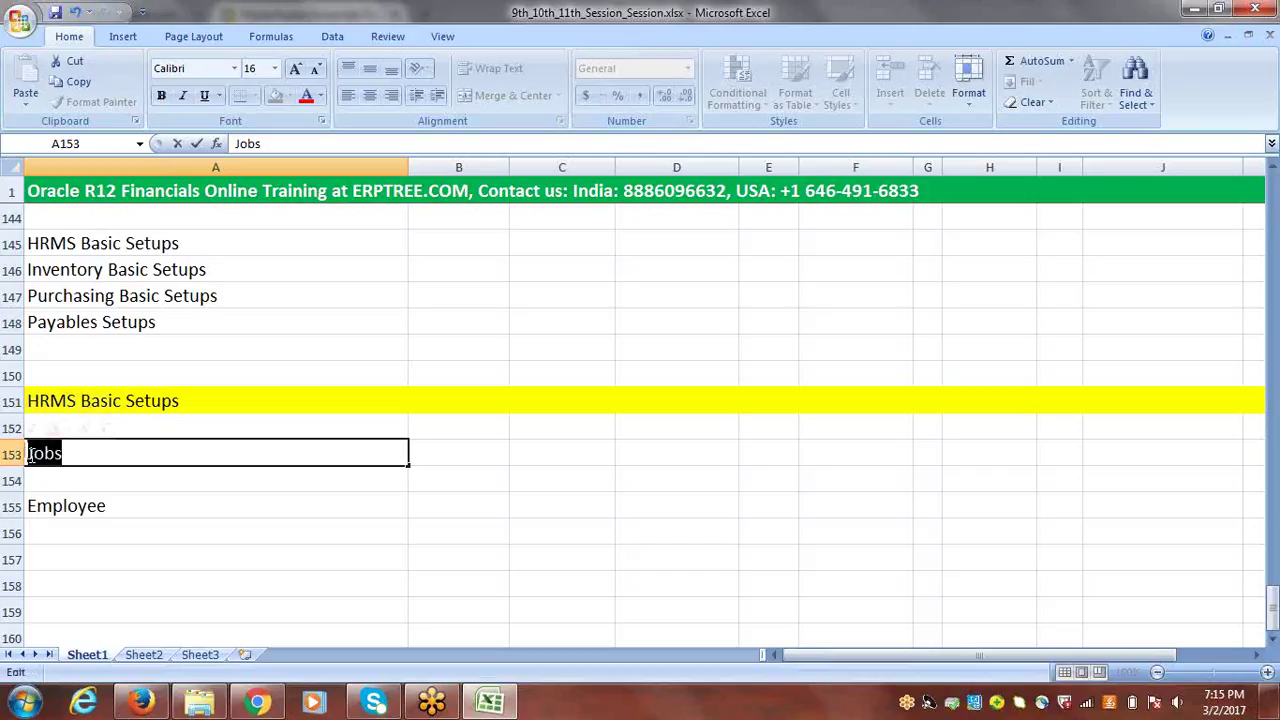
pyautogui.click(88, 457)
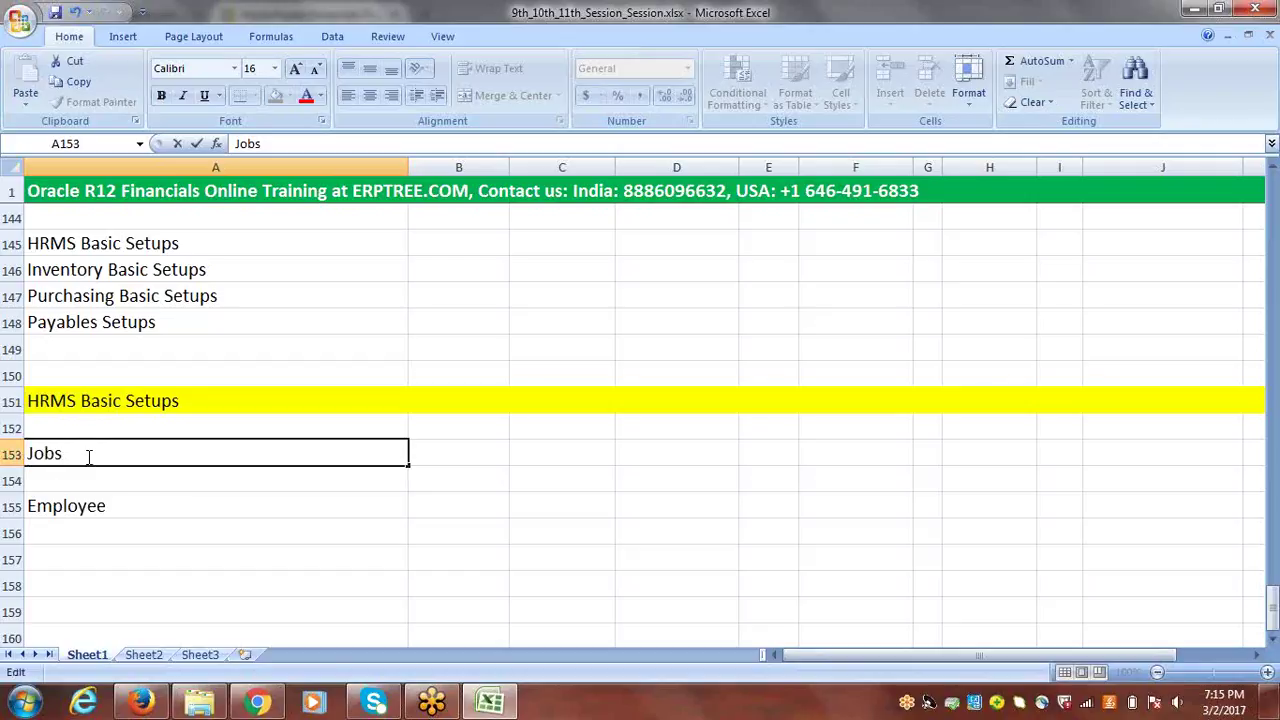
pyautogui.write(': Manager, Buyer')
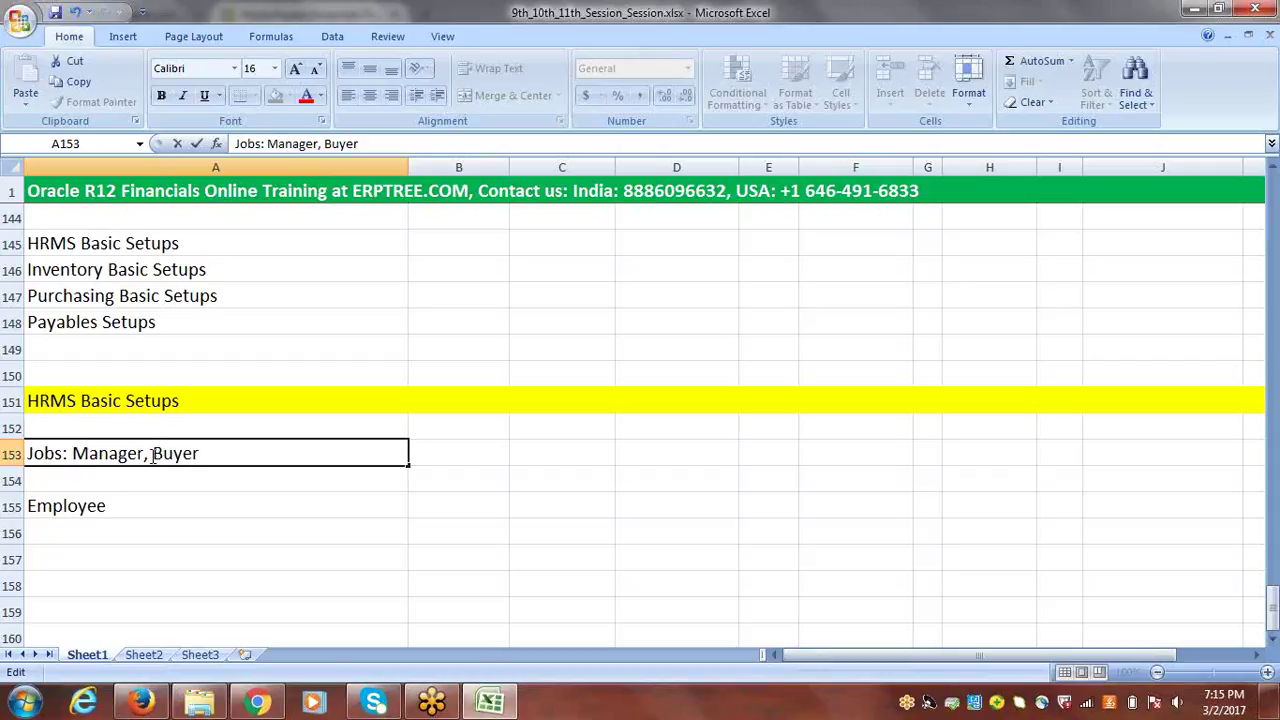
pyautogui.moveTo(152, 455); pyautogui.dragTo(77, 455)
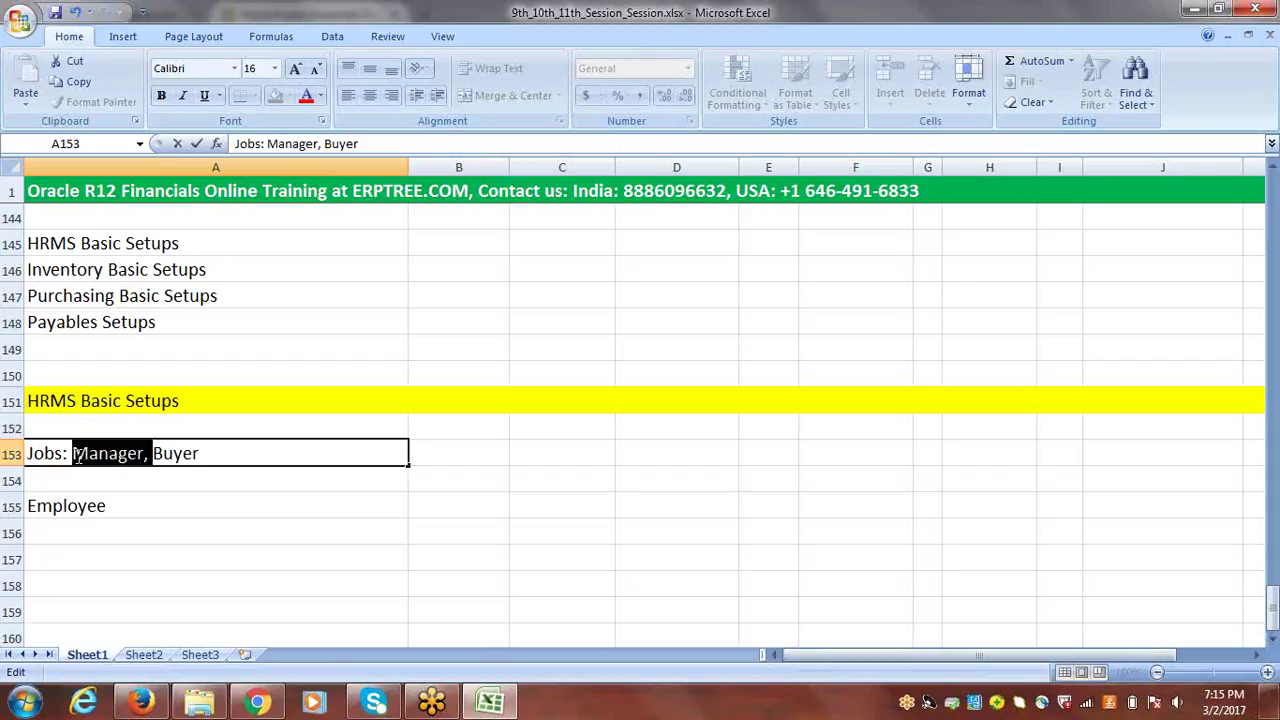
pyautogui.press('Delete')
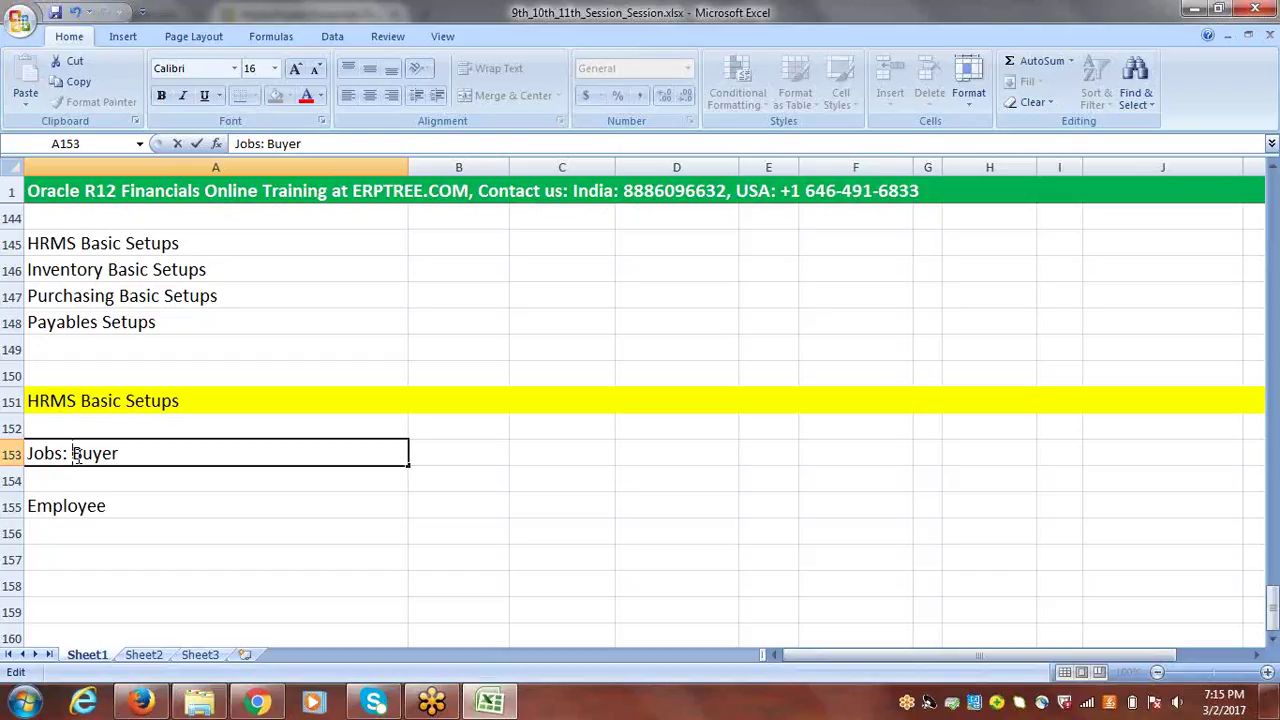
pyautogui.click(73, 483)
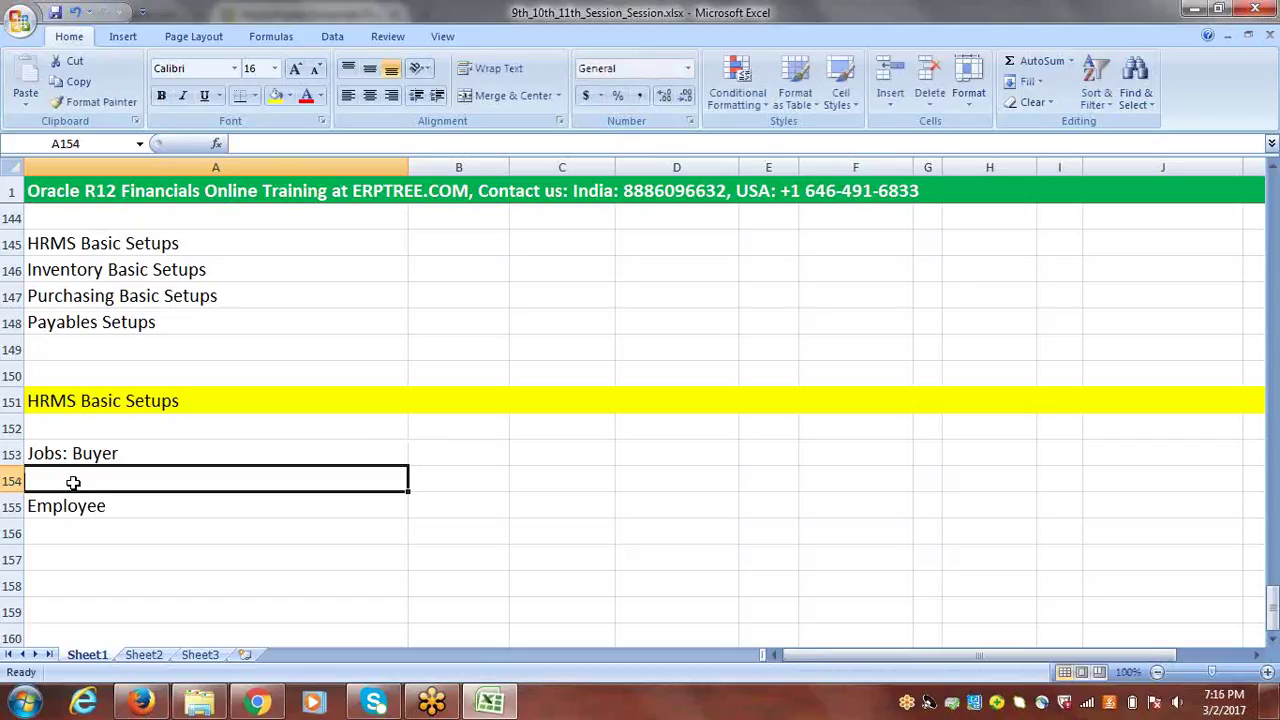
pyautogui.write('P')
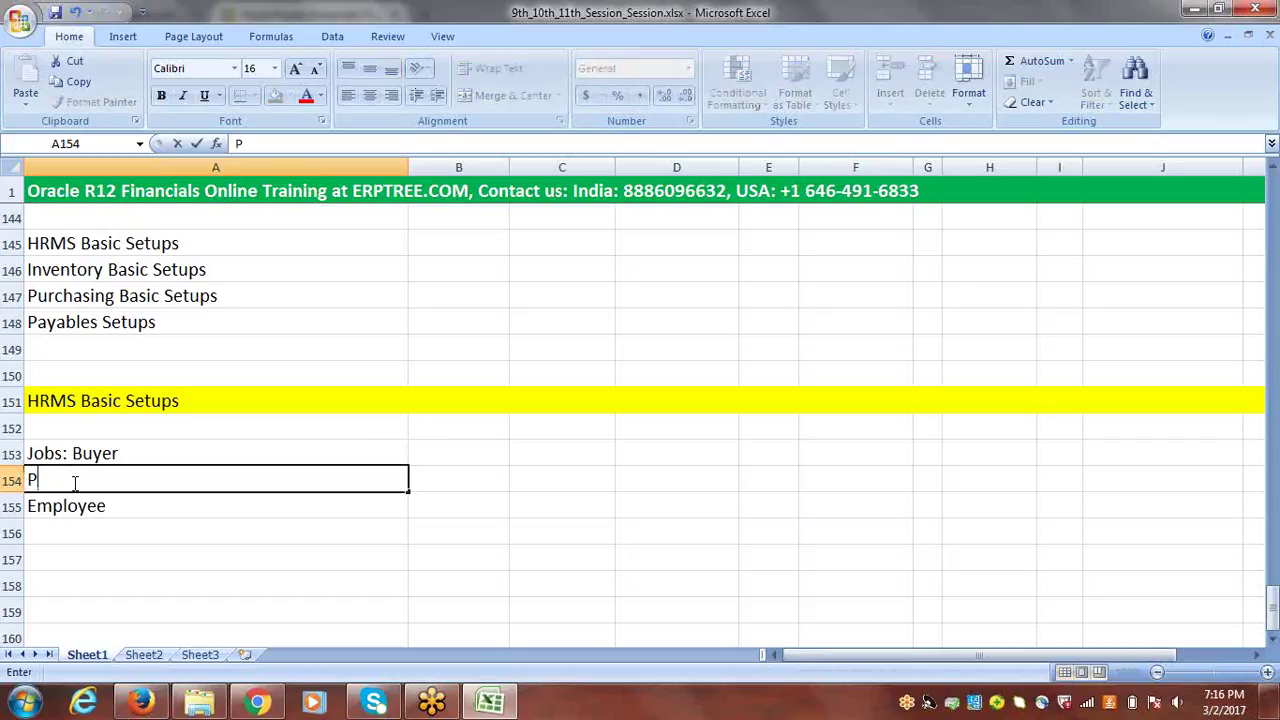
pyautogui.write('osition:')
pyautogui.click(62, 453)
pyautogui.doubleClick(62, 453)
pyautogui.press('BackSpace')
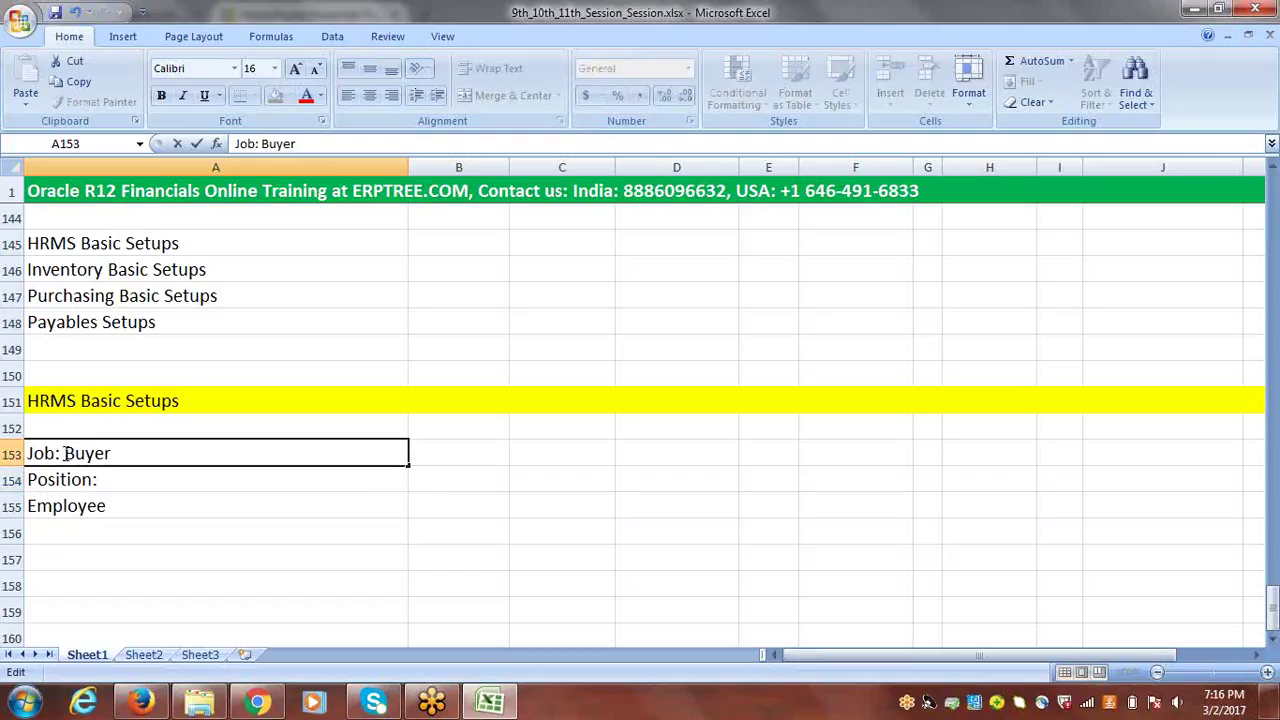
pyautogui.click(128, 455)
pyautogui.doubleClick(118, 478)
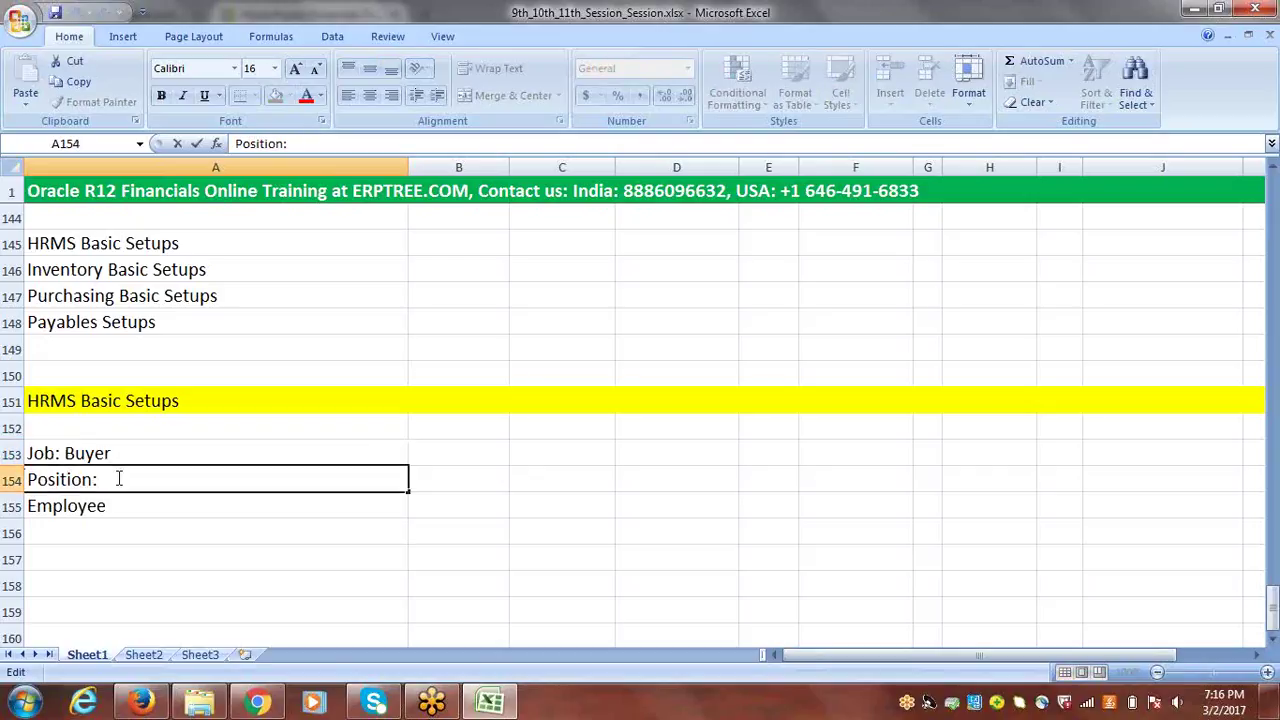
pyautogui.write('Purchasing Man')
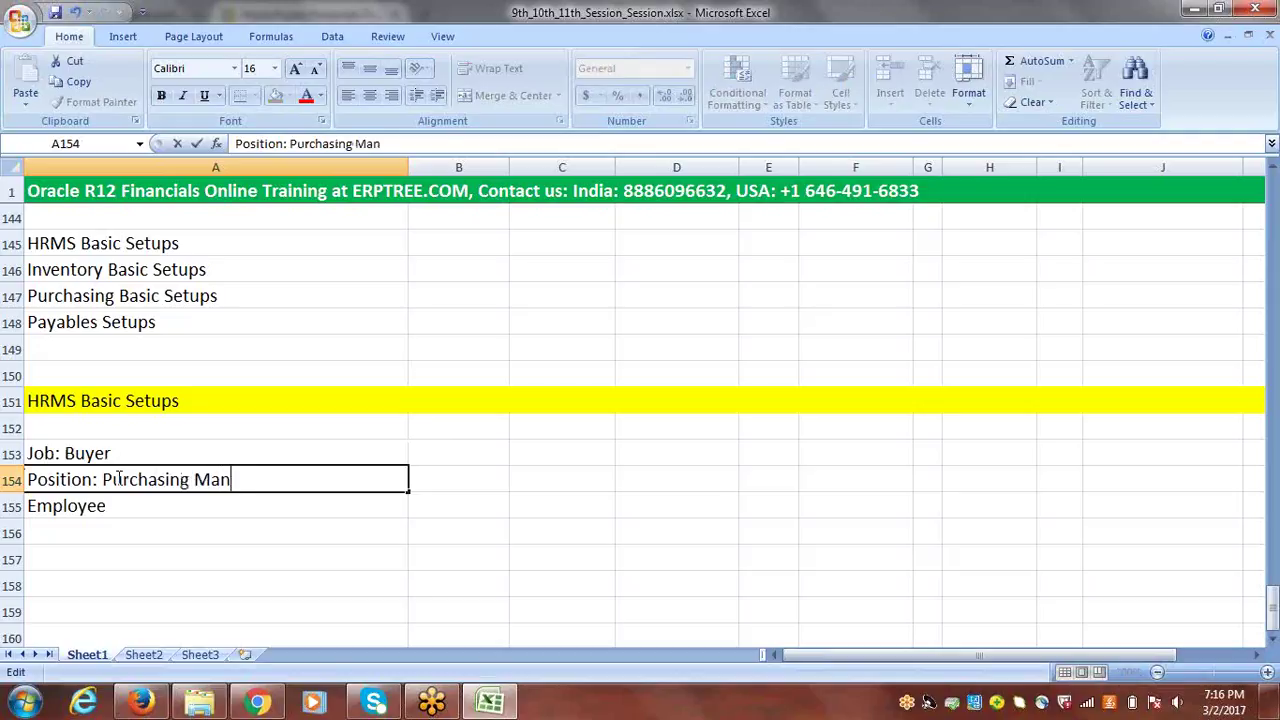
pyautogui.write('ager')
pyautogui.click(101, 453)
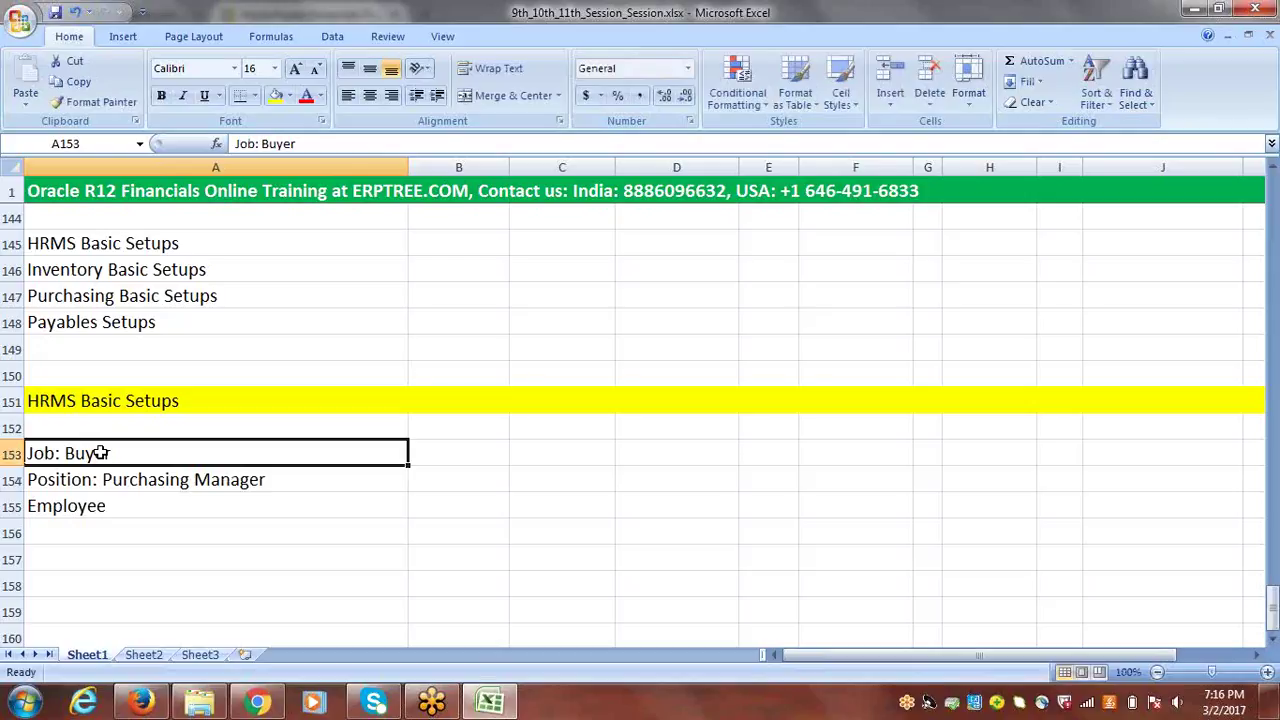
pyautogui.click(98, 506)
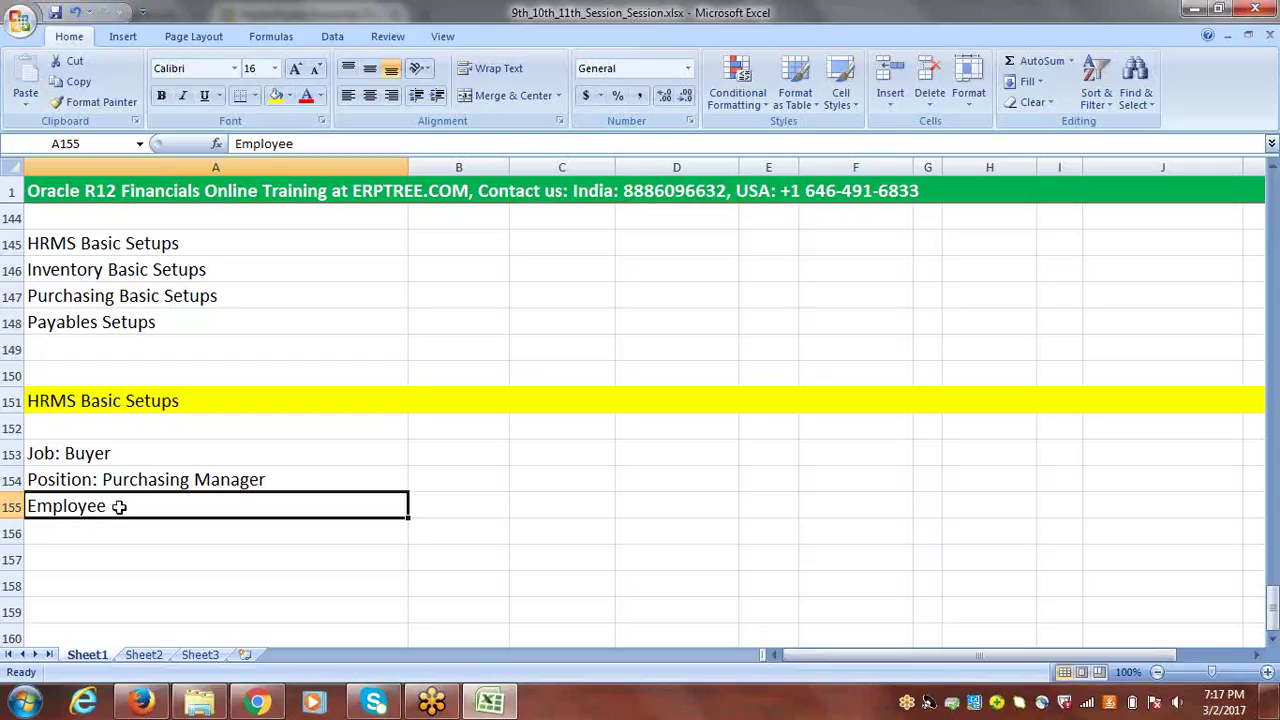
pyautogui.doubleClick(120, 506)
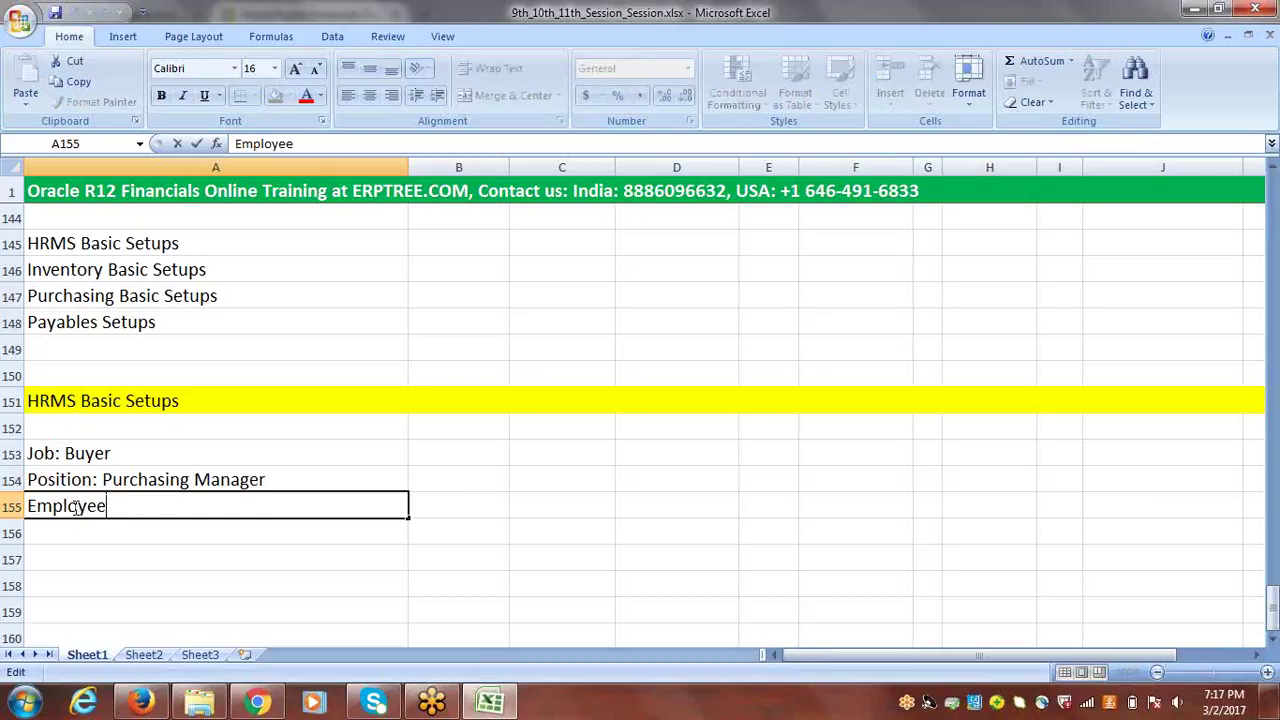
pyautogui.click(63, 452)
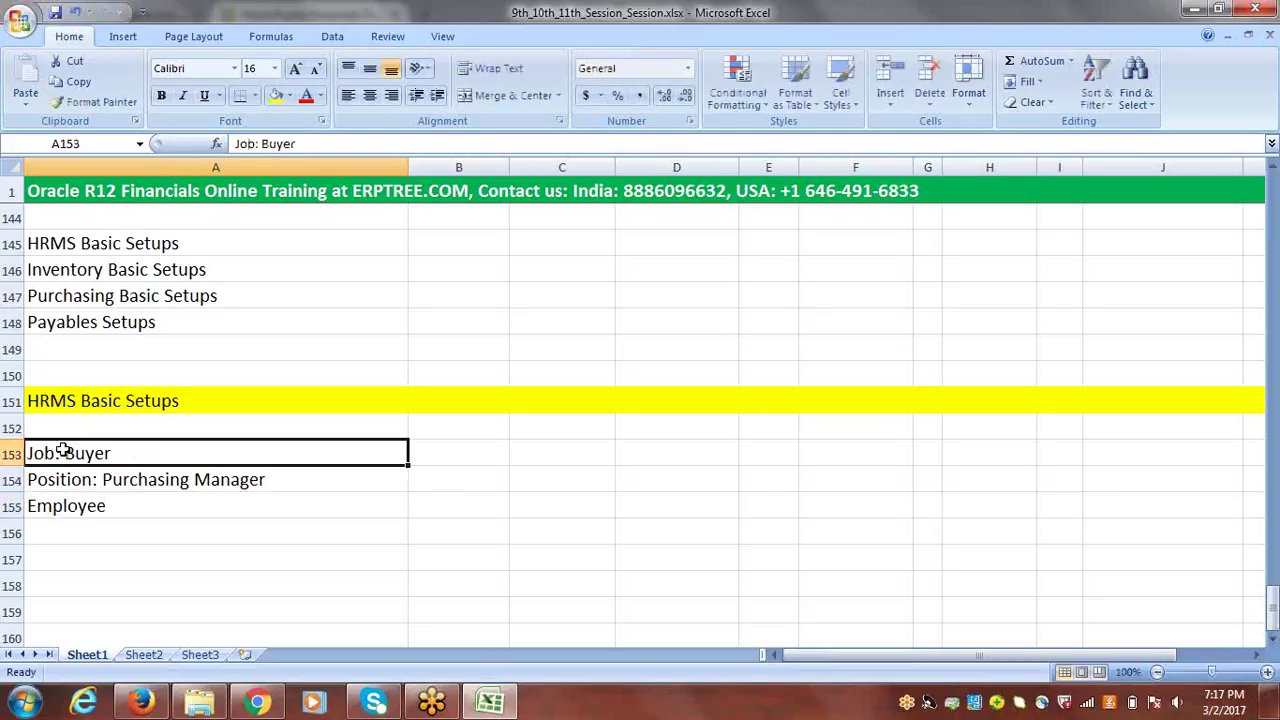
pyautogui.click(97, 481)
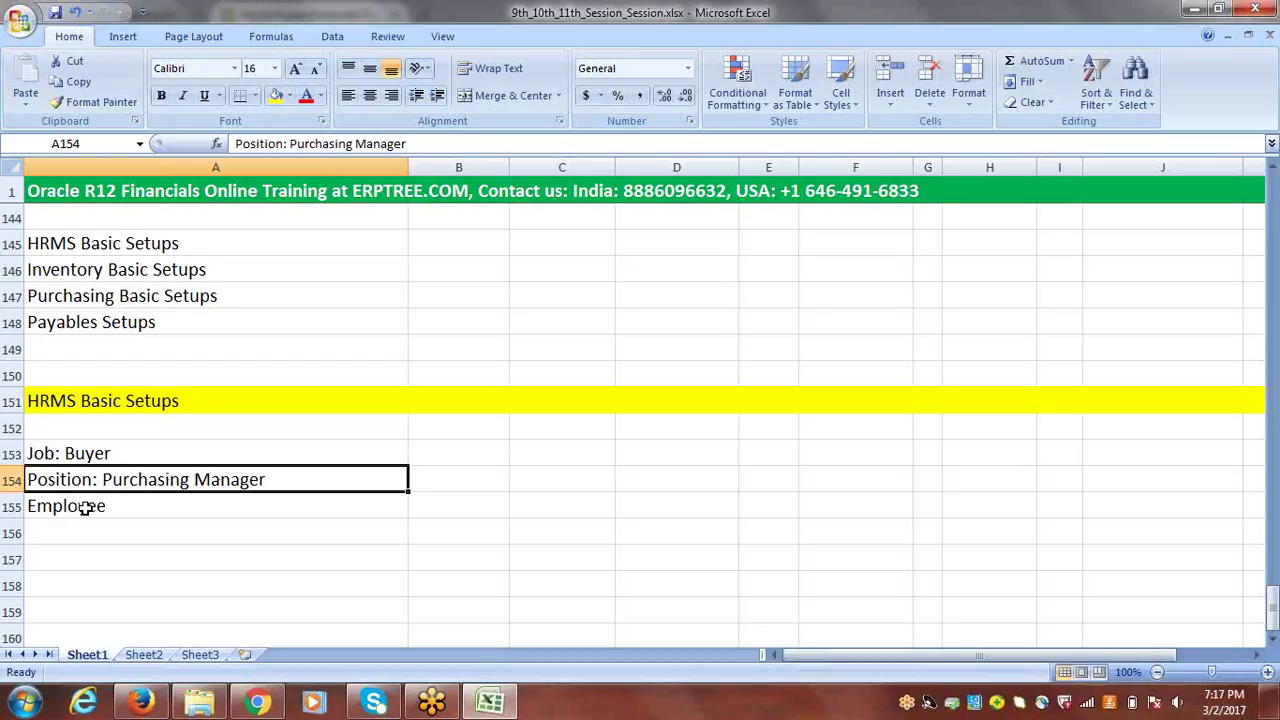
pyautogui.click(86, 507)
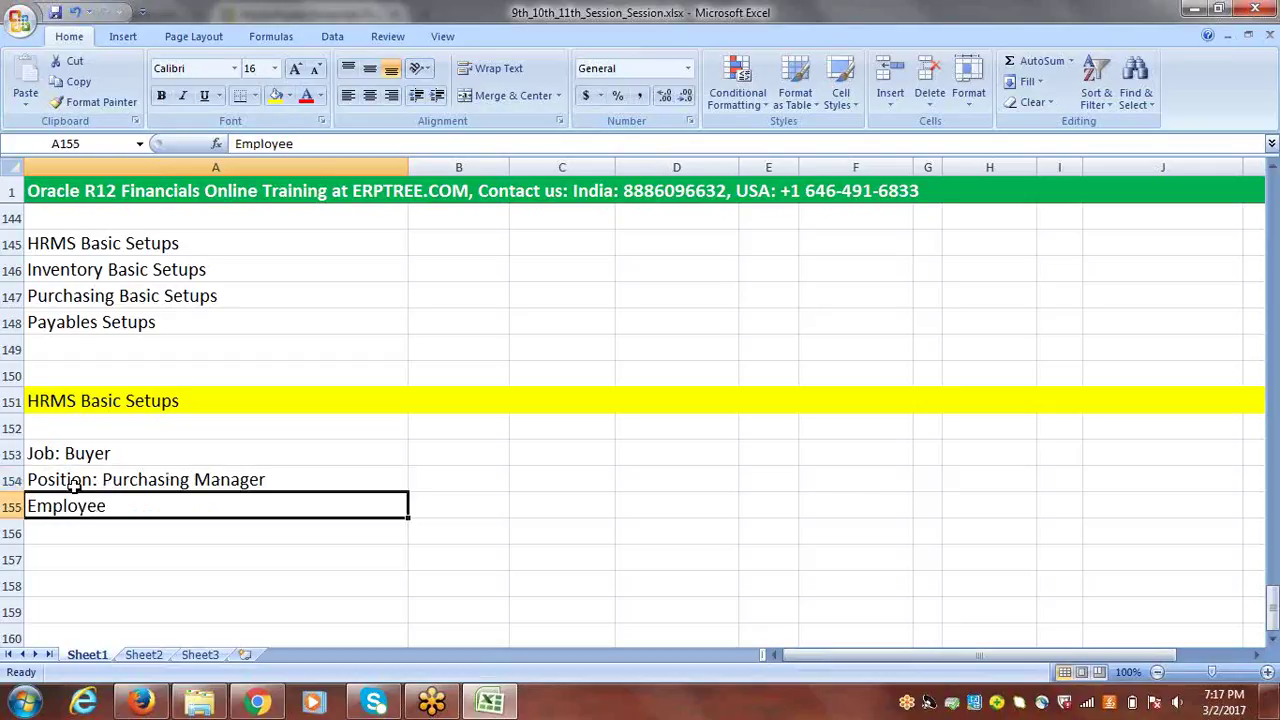
pyautogui.click(54, 452)
pyautogui.click(60, 480)
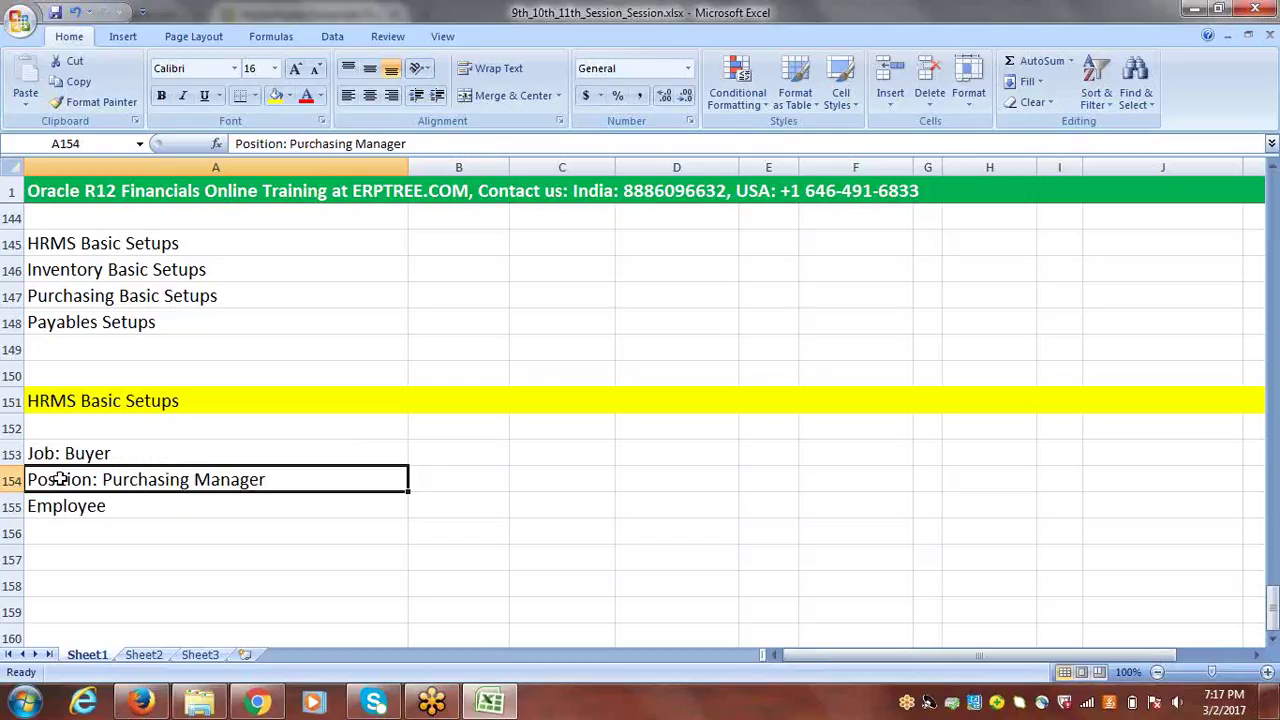
# - Type 'Create Job-->Position--->Employee-->User' into cell A157
pyautogui.click(69, 556)
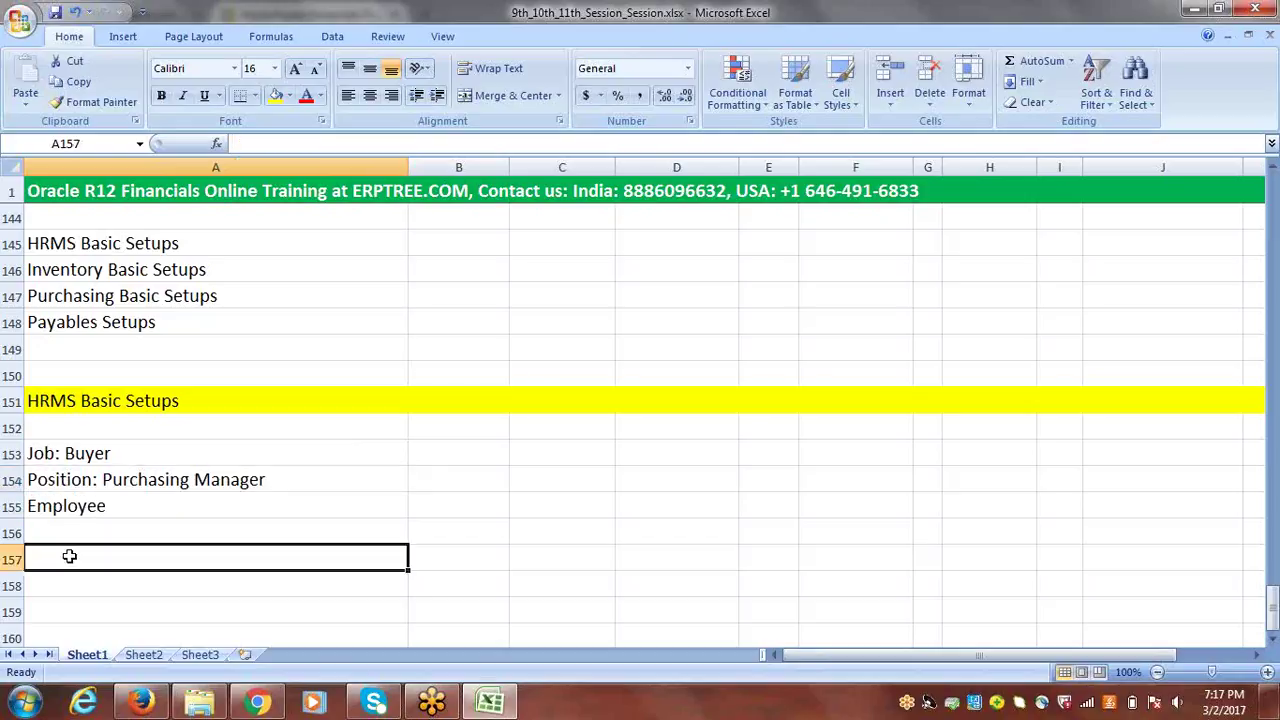
pyautogui.write('C')
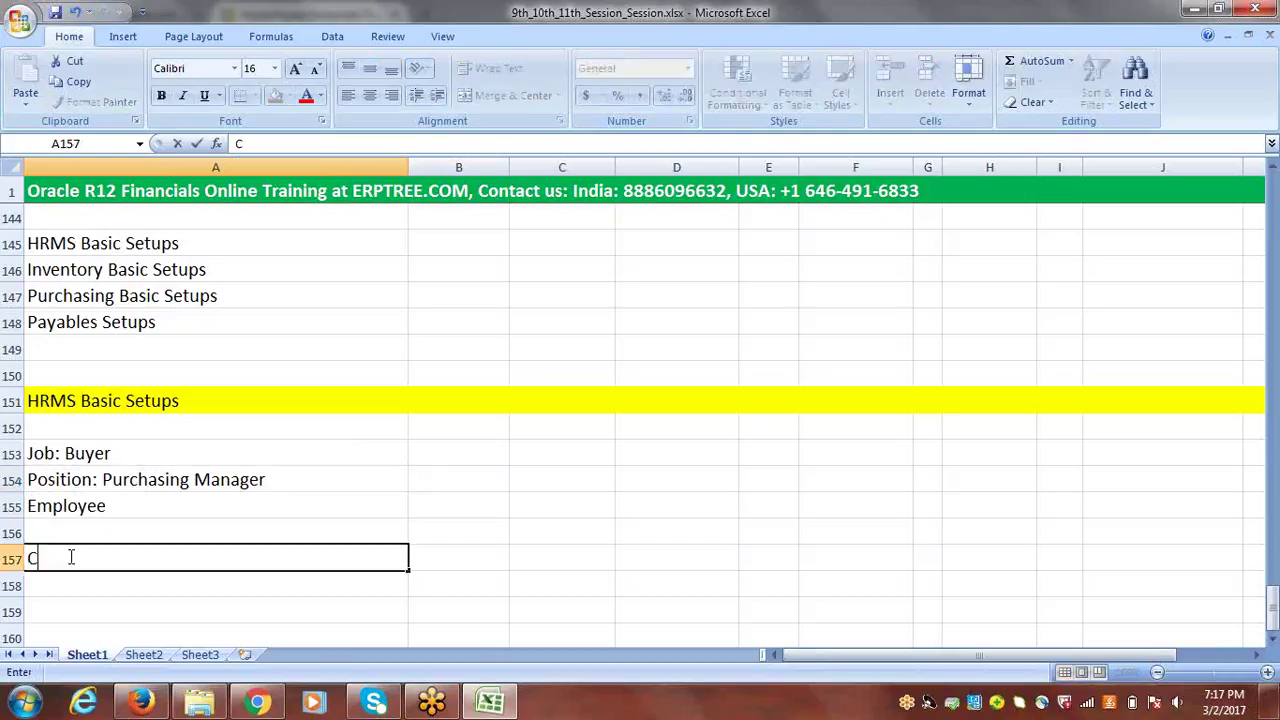
pyautogui.write('reate Job')
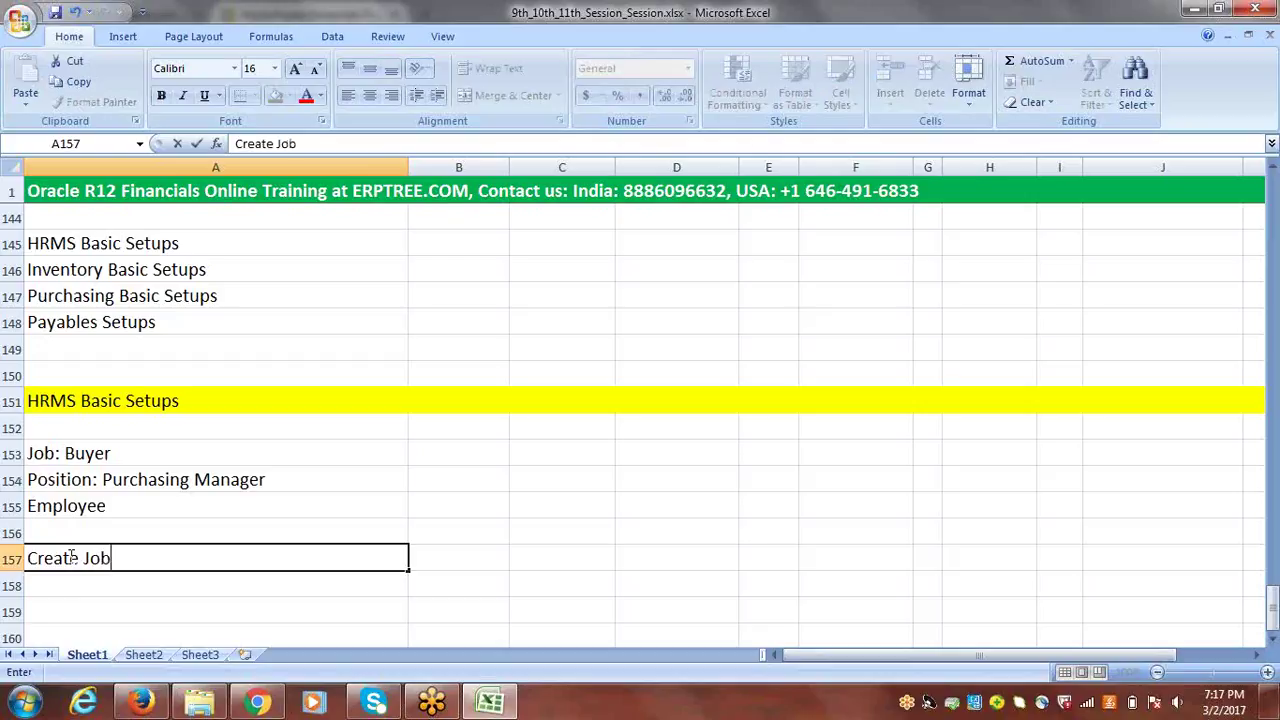
pyautogui.write('-->Position')
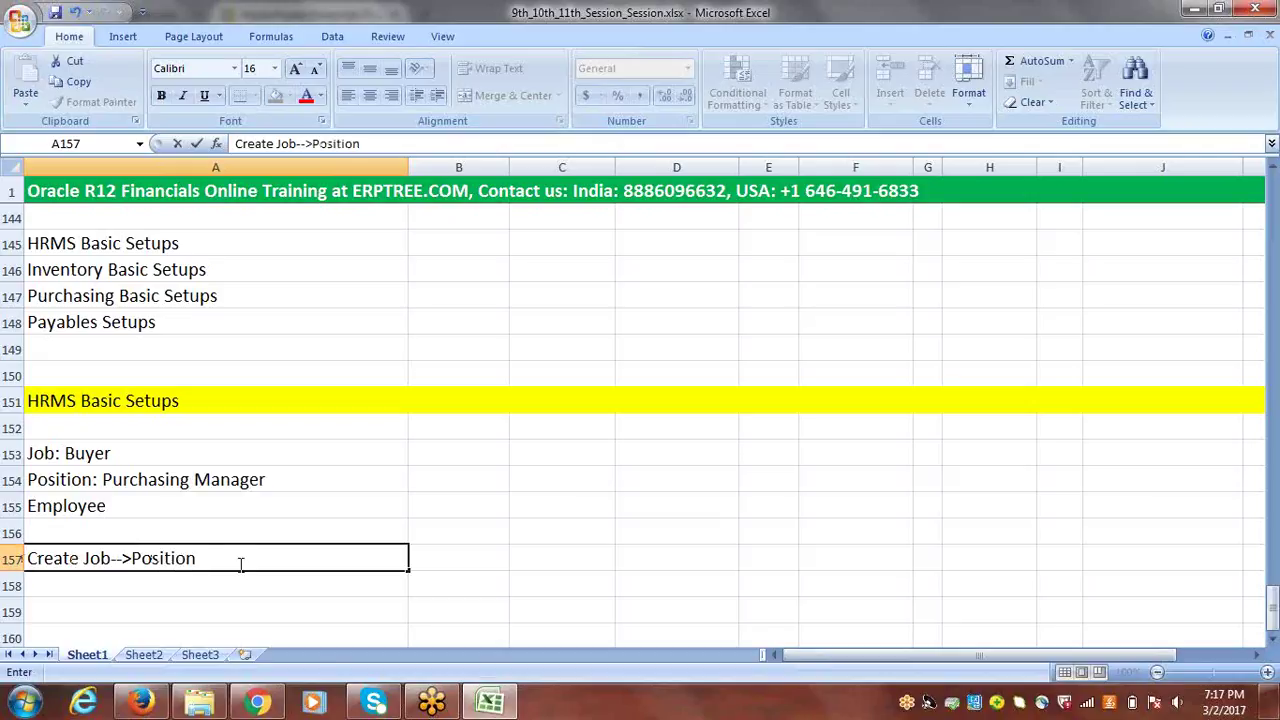
pyautogui.write('---Employee')
pyautogui.click(213, 558)
pyautogui.write('>')
pyautogui.click(262, 585)
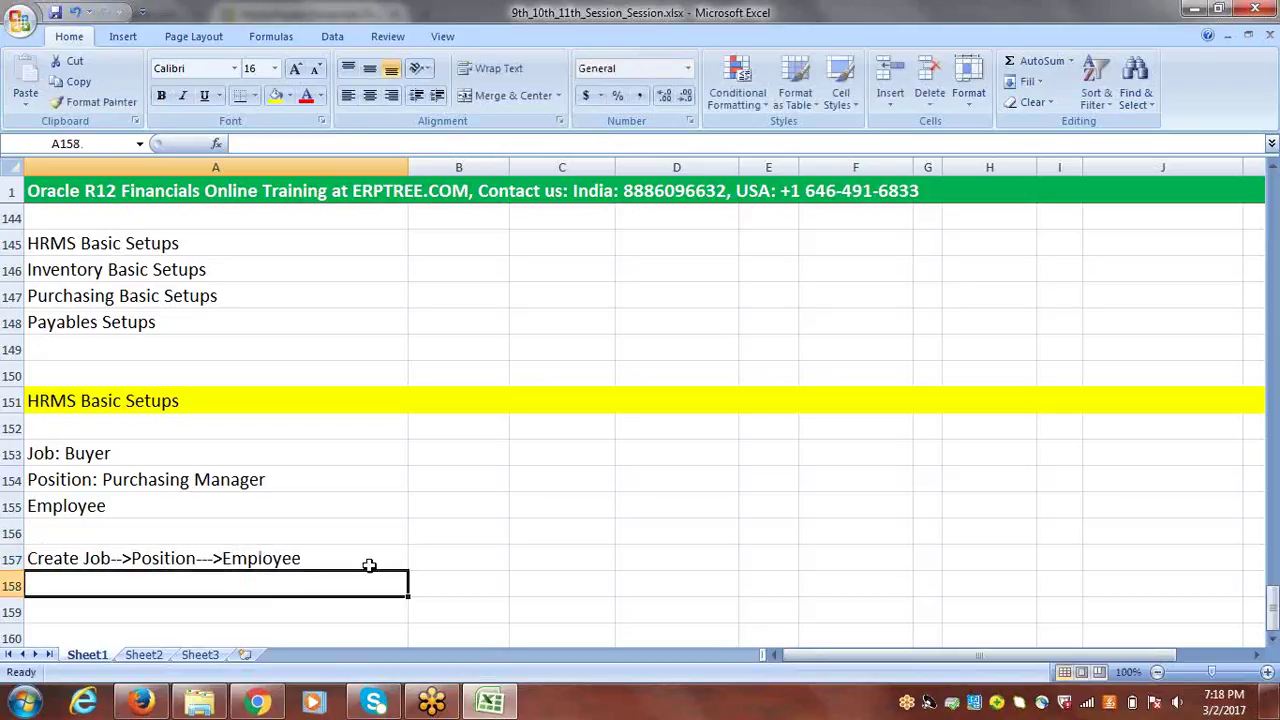
pyautogui.click(321, 558)
pyautogui.doubleClick(321, 558)
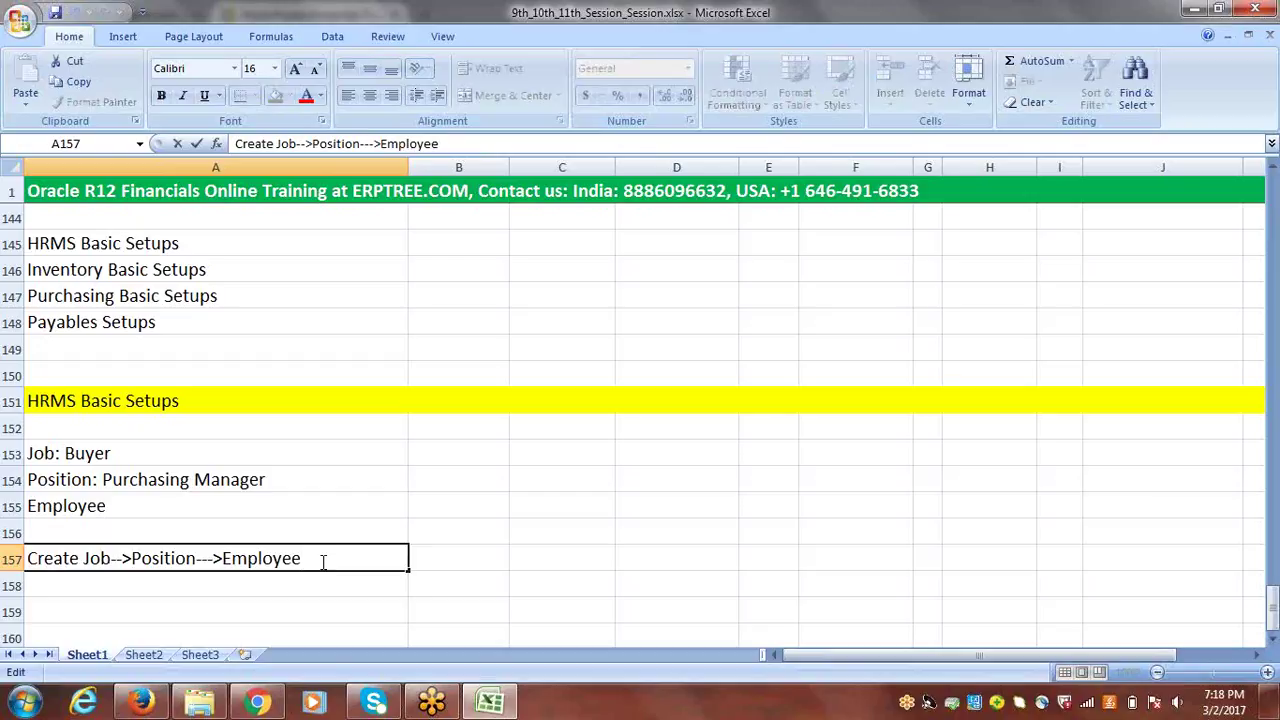
pyautogui.write('-->User')
pyautogui.click(448, 562)
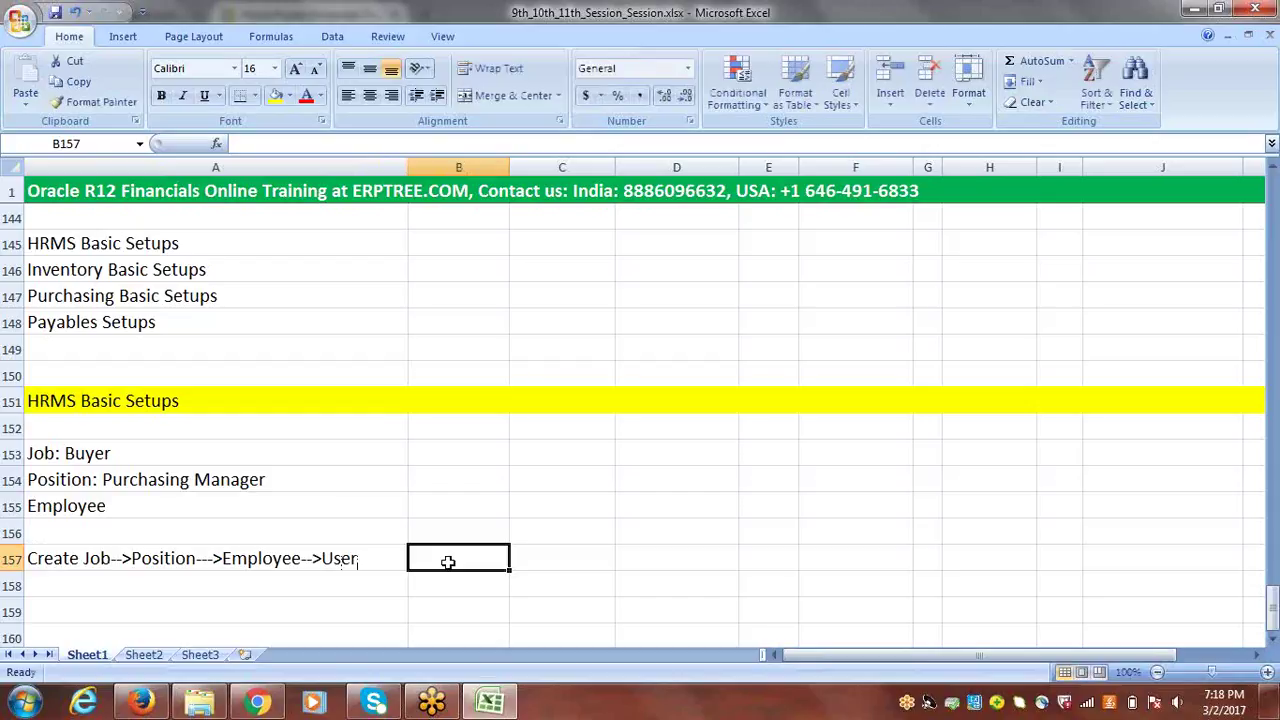
# - Append '(ERPTREE)' to the end of the A157 note
pyautogui.doubleClick(375, 556)
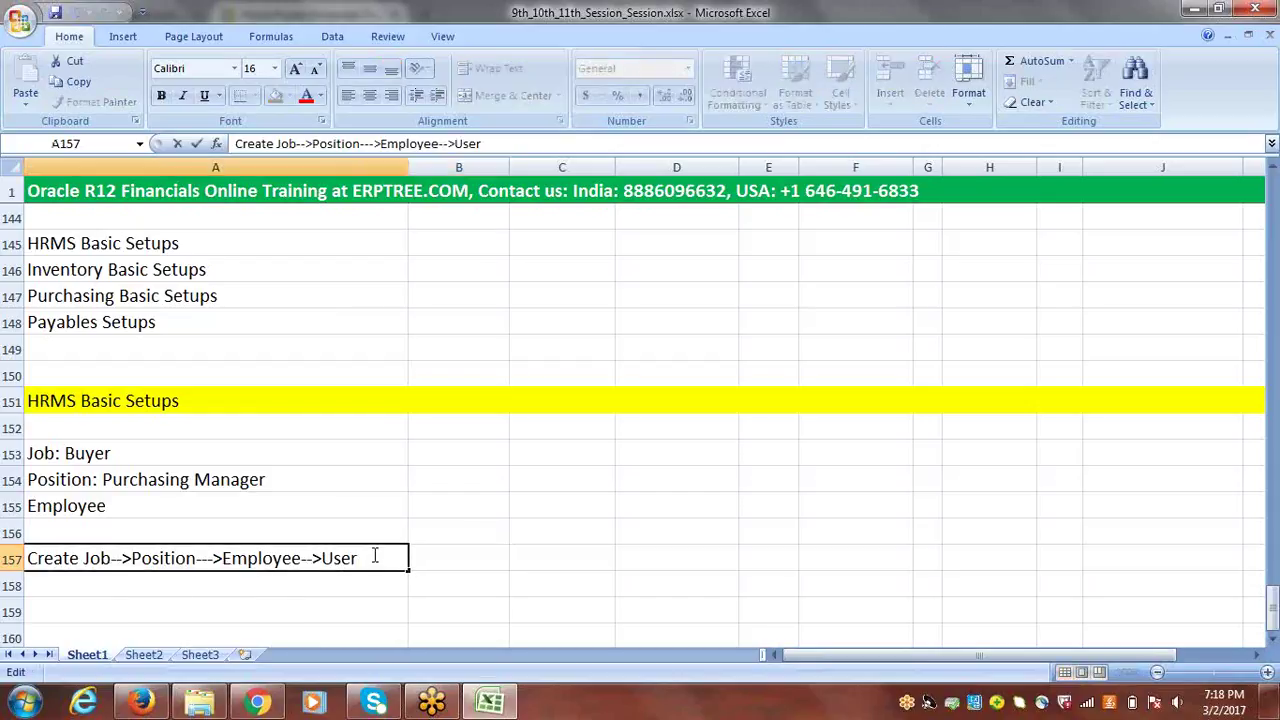
pyautogui.write('(ERPTREE')
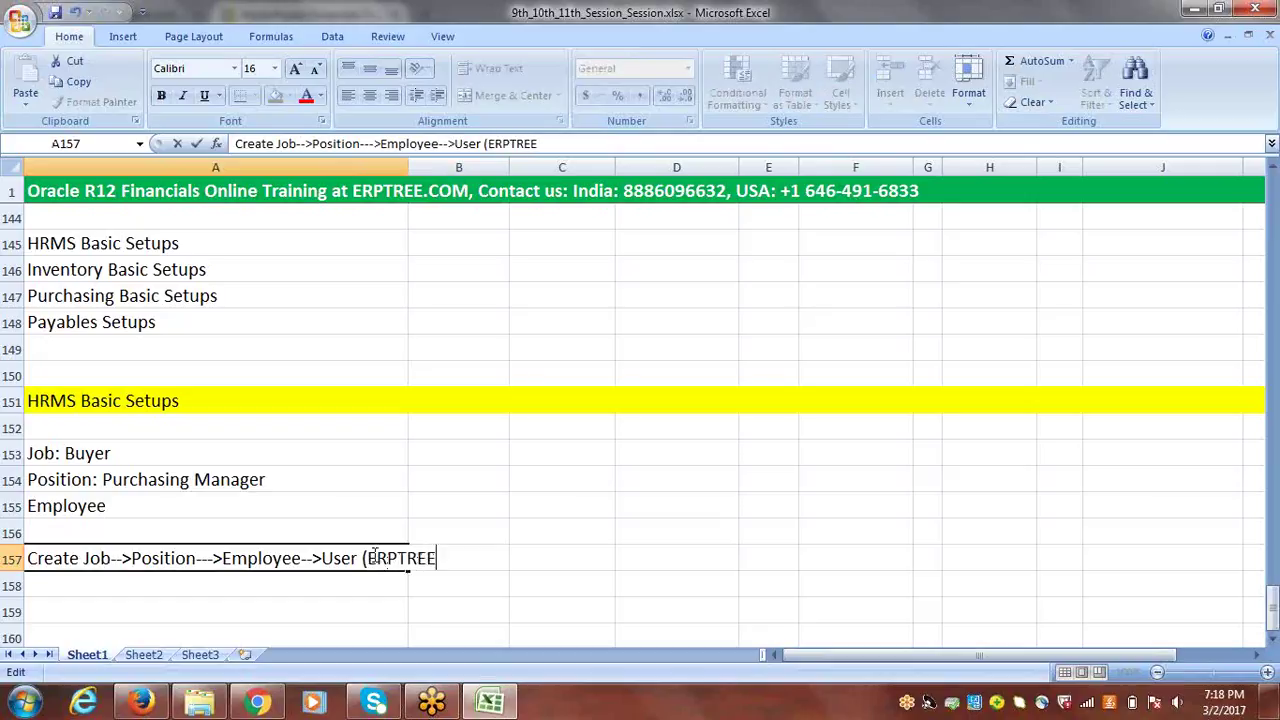
pyautogui.write(')')
pyautogui.click(435, 578)
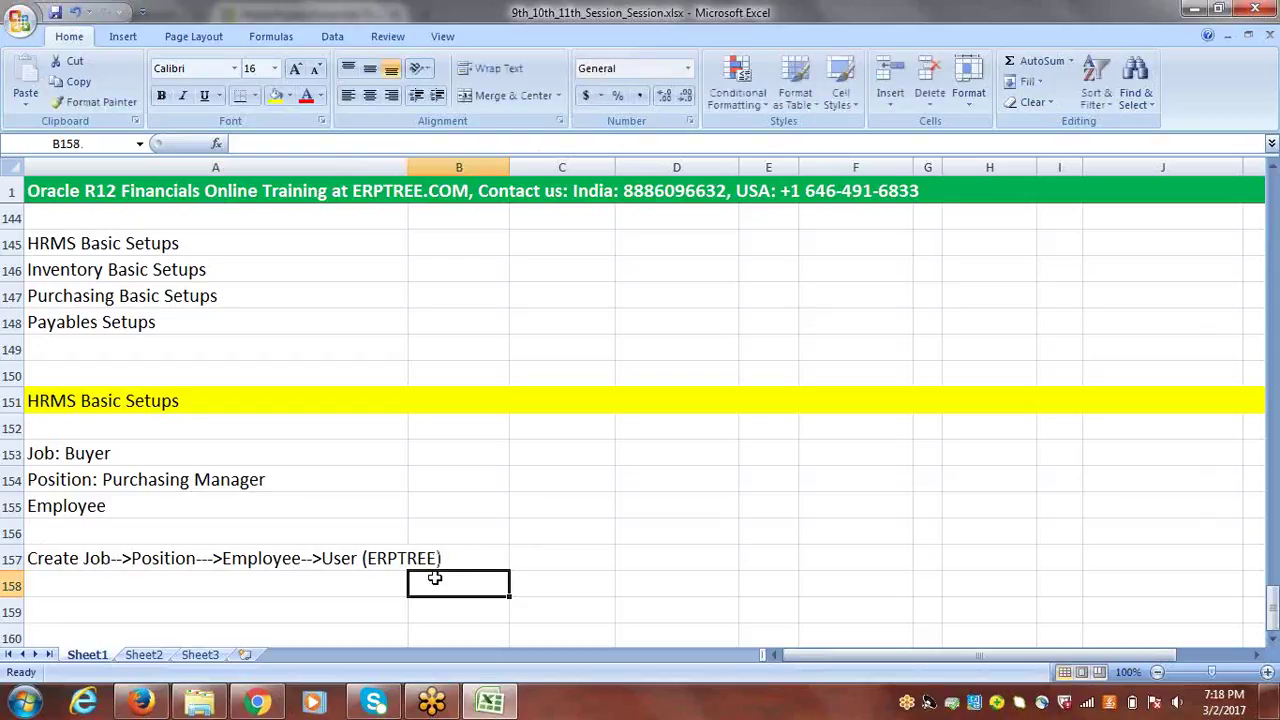
# - Highlight Employee, Job and Position in the A157 note for emphasis, then finish editing
pyautogui.click(386, 561)
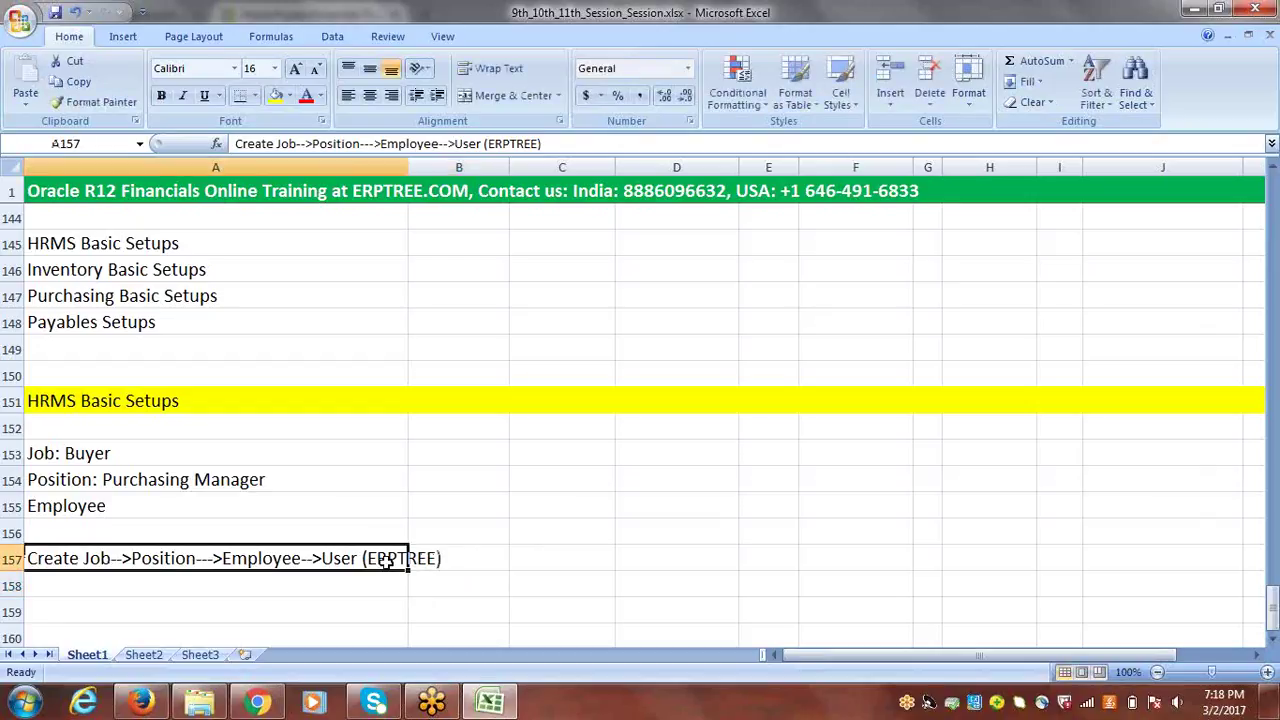
pyautogui.doubleClick(300, 556)
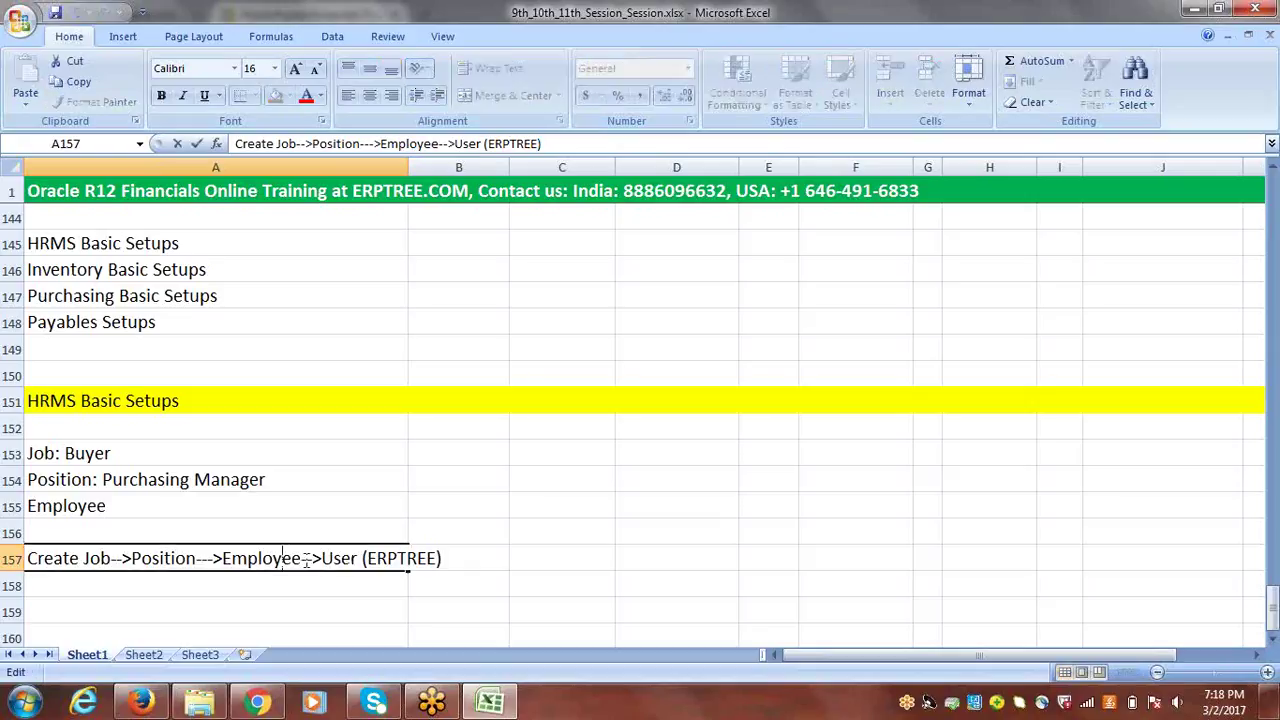
pyautogui.moveTo(308, 557); pyautogui.dragTo(85, 560)
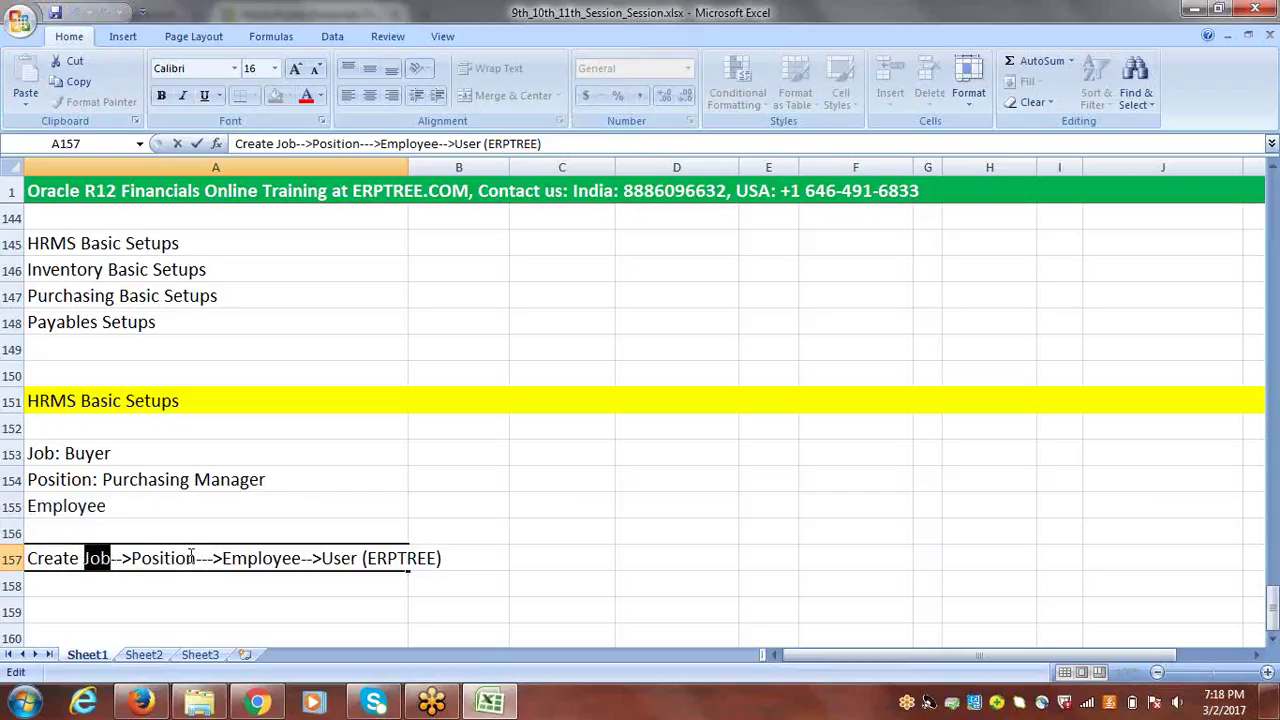
pyautogui.moveTo(222, 560); pyautogui.dragTo(295, 560)
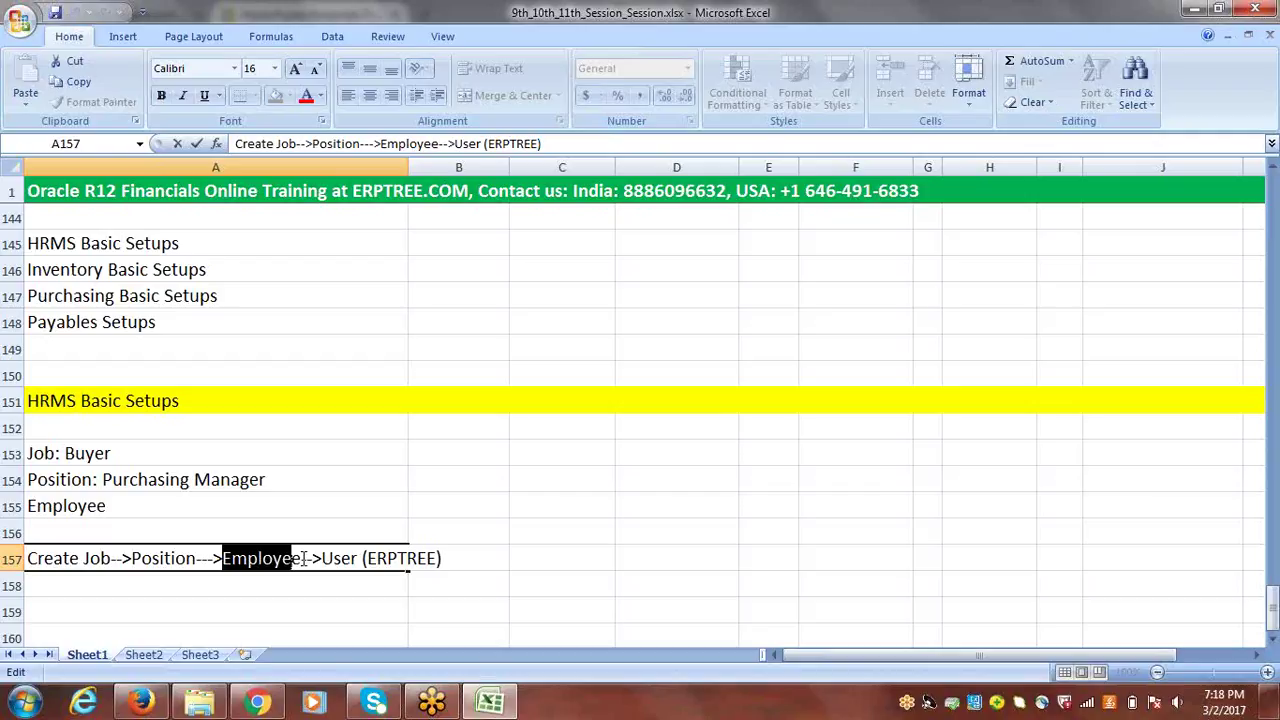
pyautogui.click(104, 558)
pyautogui.doubleClick(104, 558)
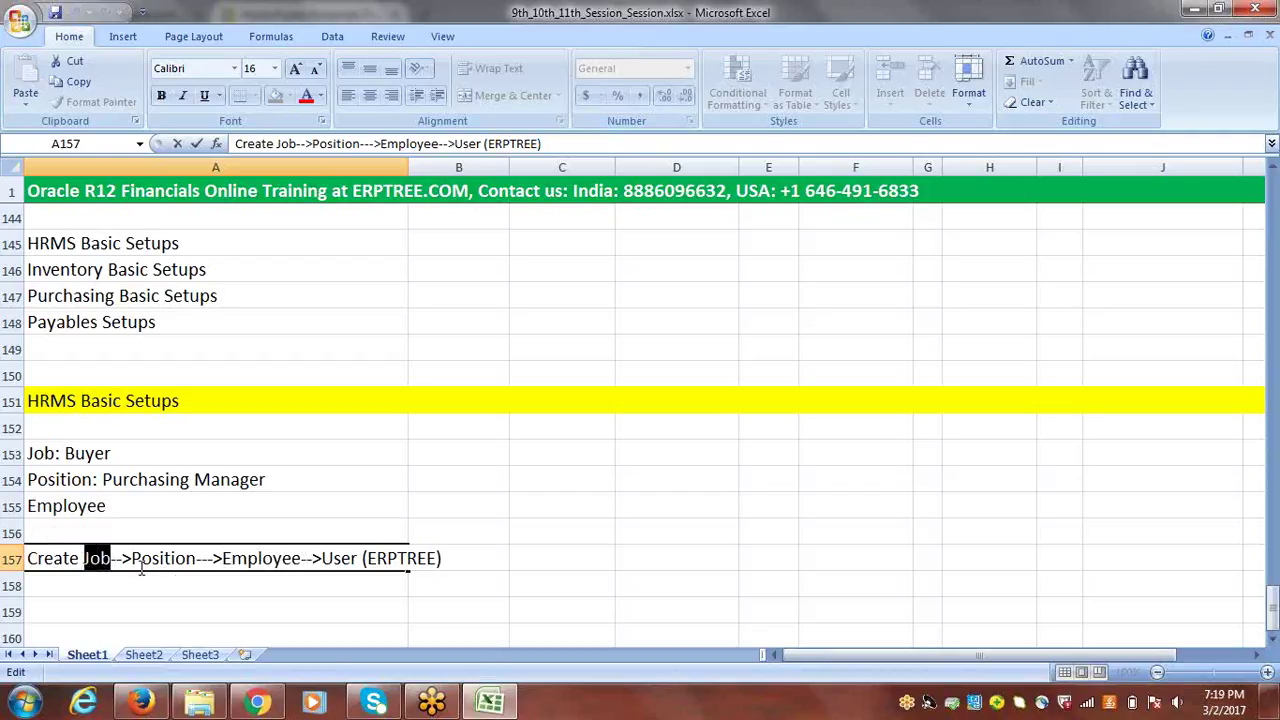
pyautogui.click(190, 558)
pyautogui.moveTo(190, 558); pyautogui.dragTo(133, 558)
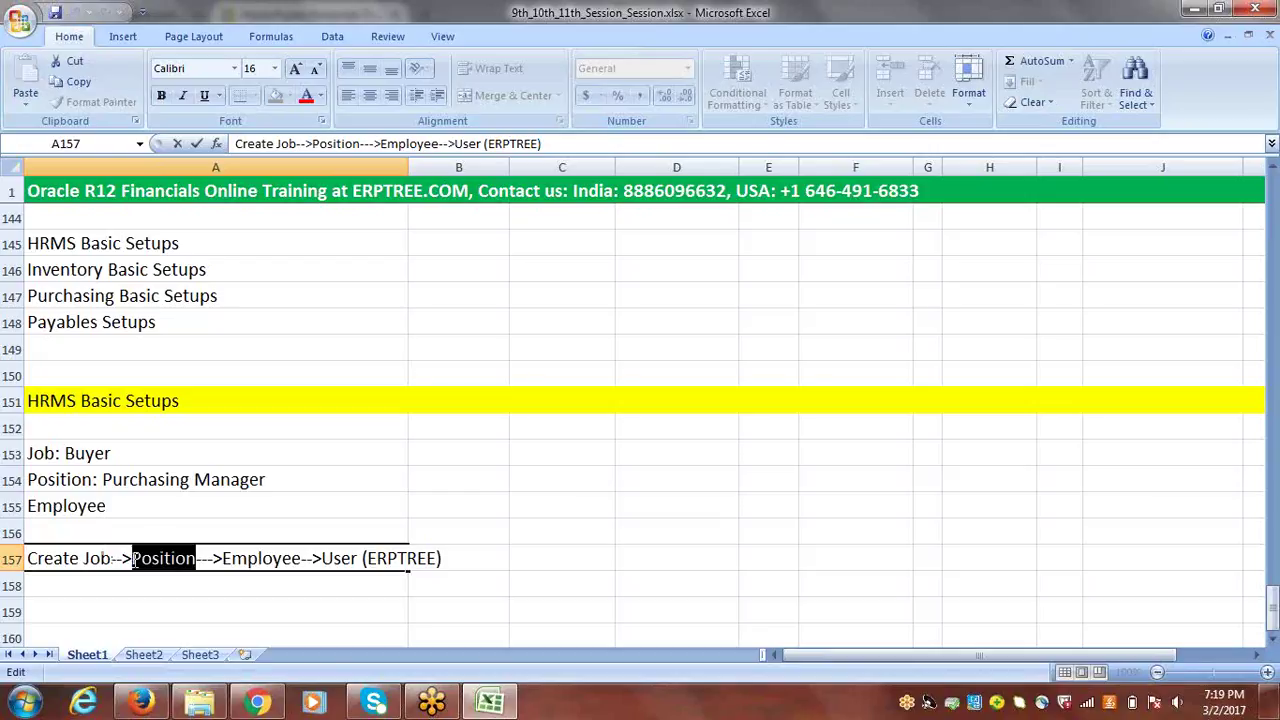
pyautogui.click(149, 589)
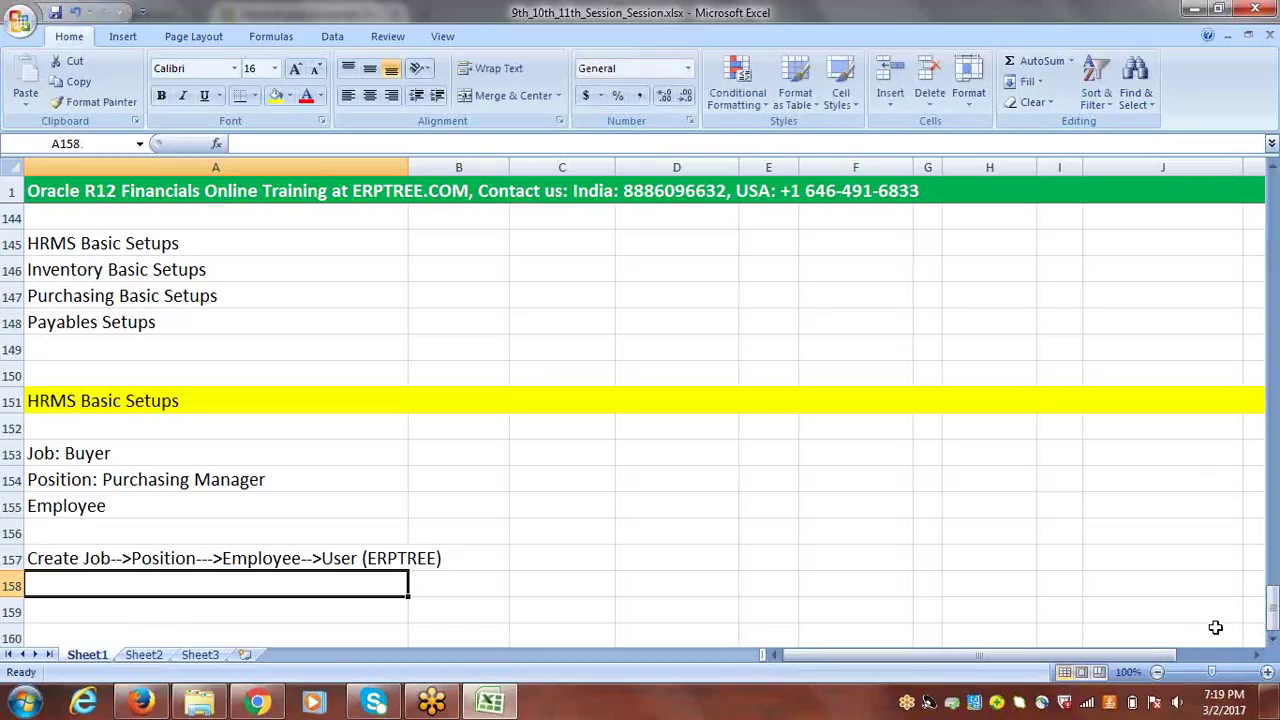
# - Open the Job: Buyer note for editing and leave it unchanged
pyautogui.click(1274, 640)
pyautogui.click(1274, 640)
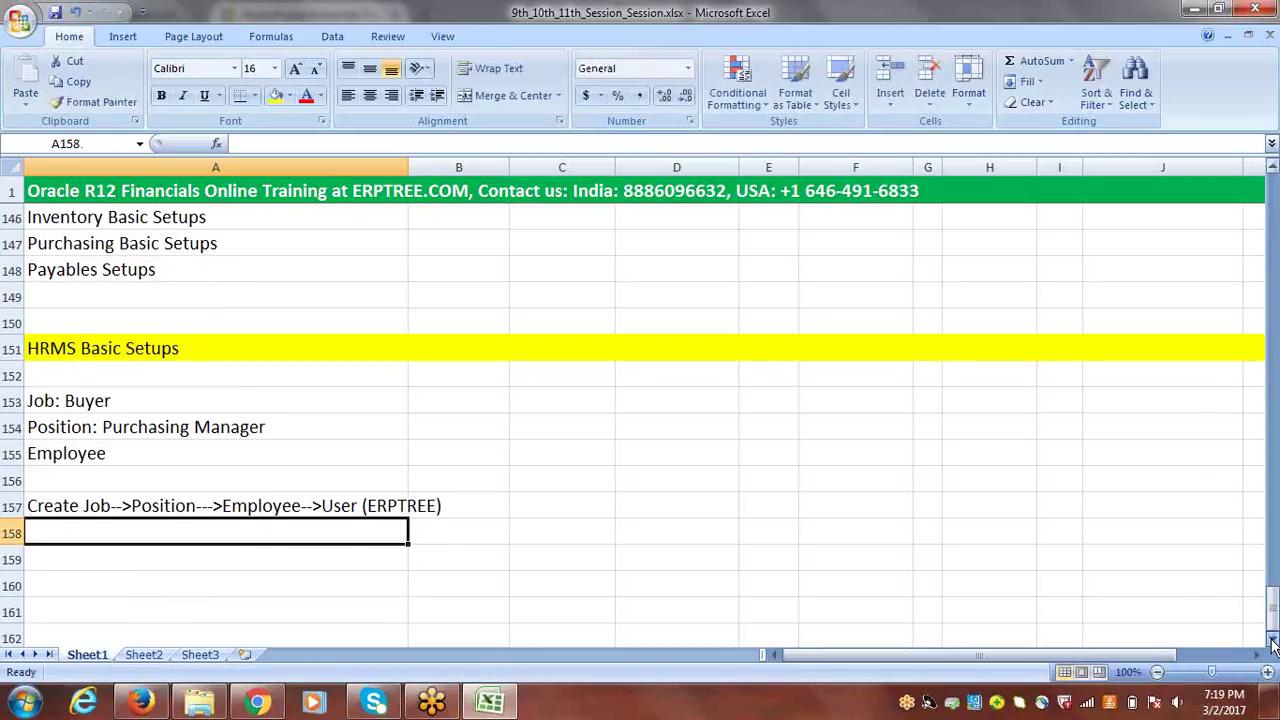
pyautogui.click(1274, 640)
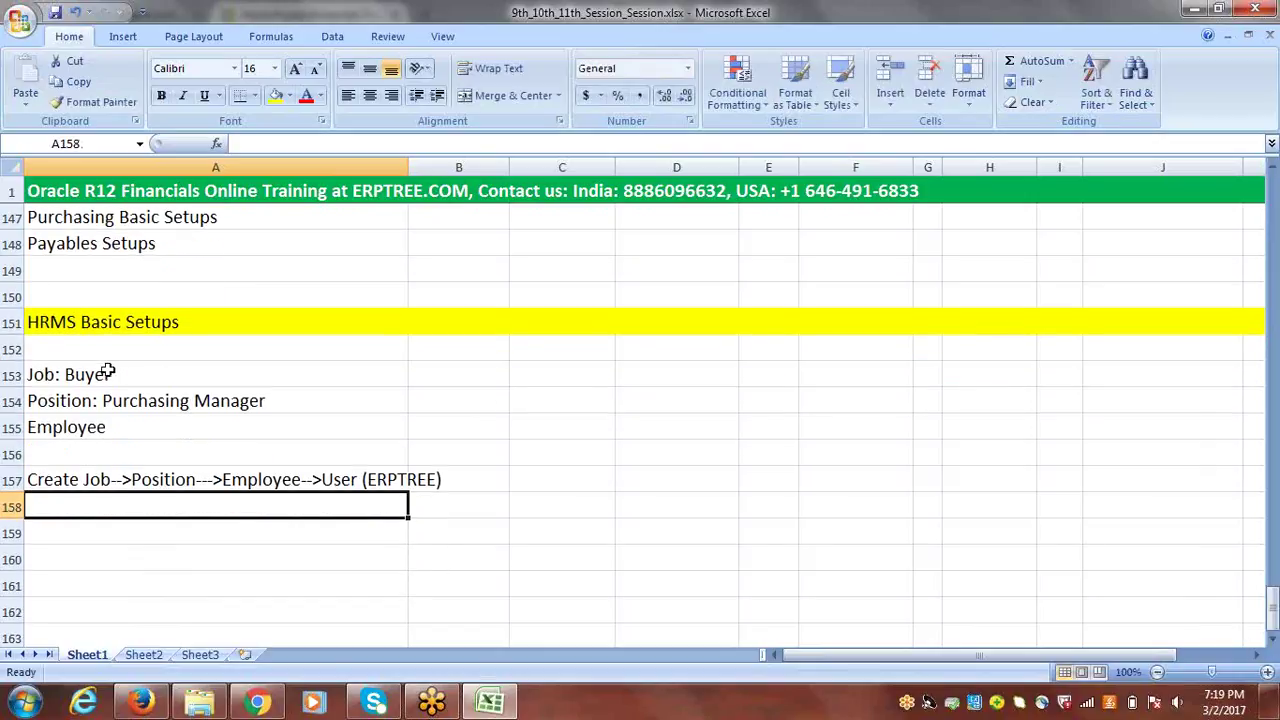
pyautogui.doubleClick(52, 376)
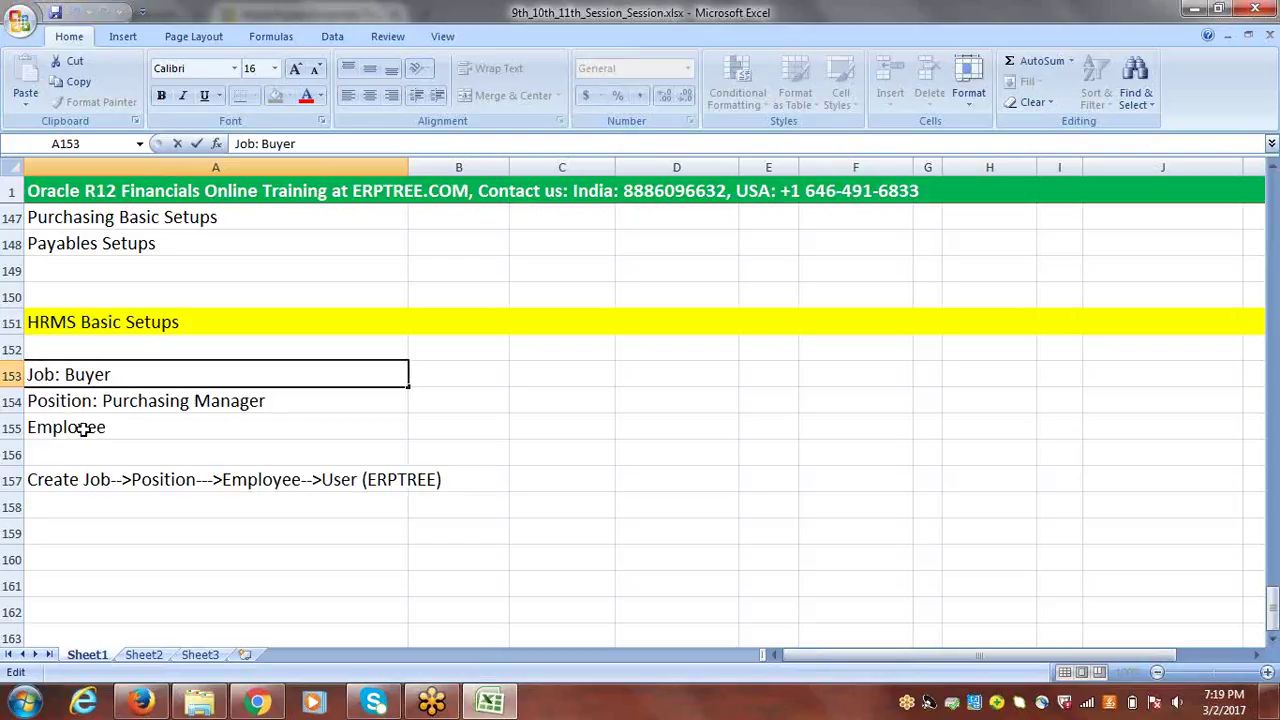
pyautogui.click(107, 534)
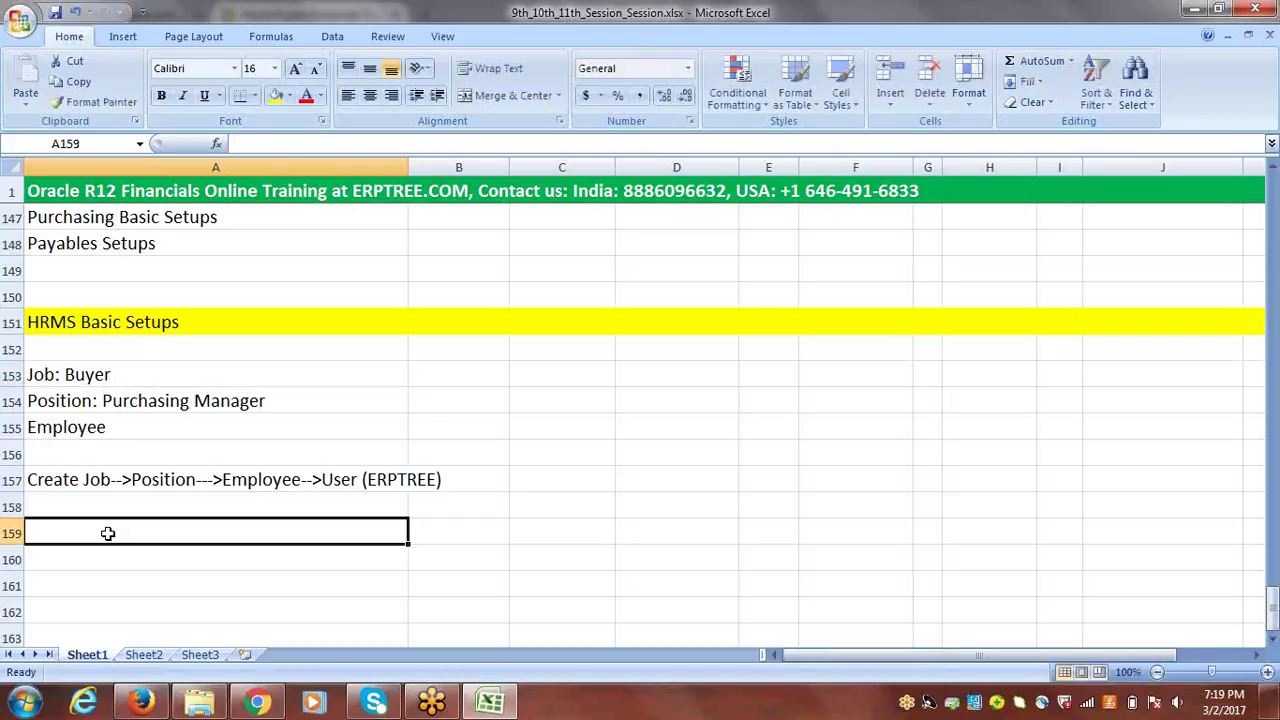
# - Enter 'Create Job' in cell A159
pyautogui.write('cR')
pyautogui.press('BackSpace')
pyautogui.press('BackSpace')
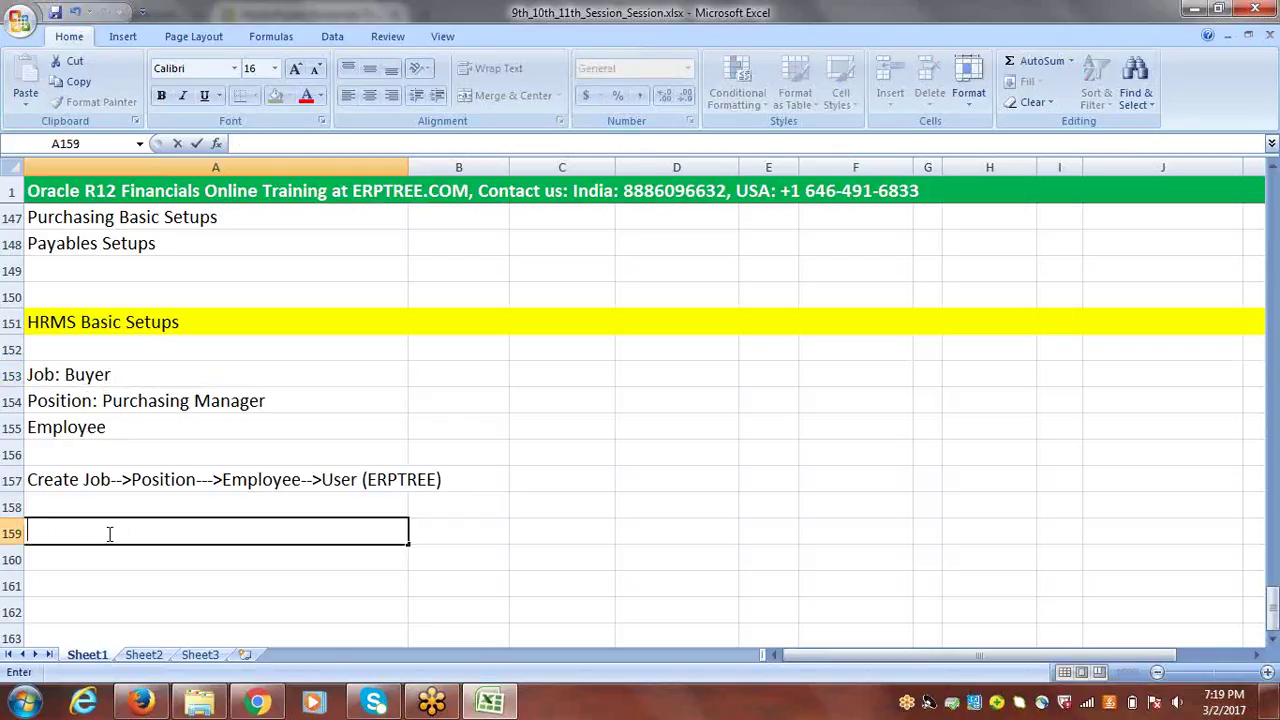
pyautogui.write('Create Job')
pyautogui.hotkey('ctrl', 'Return')
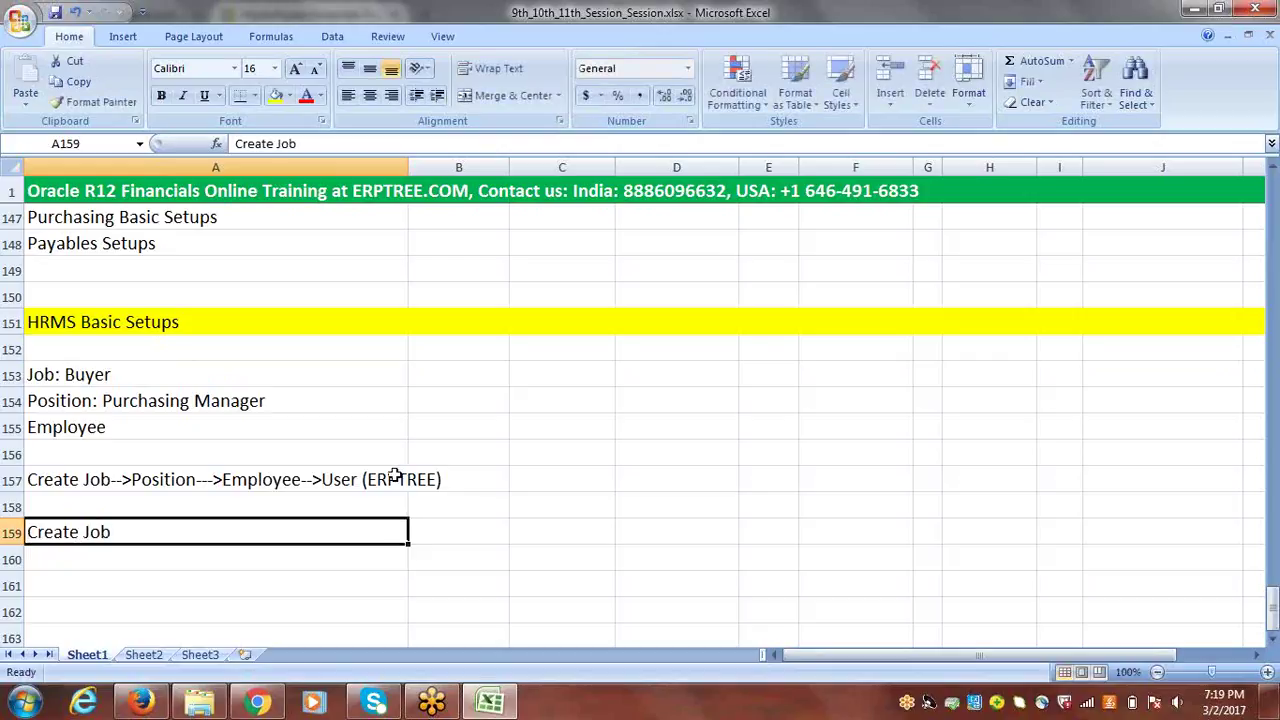
pyautogui.click(141, 702)
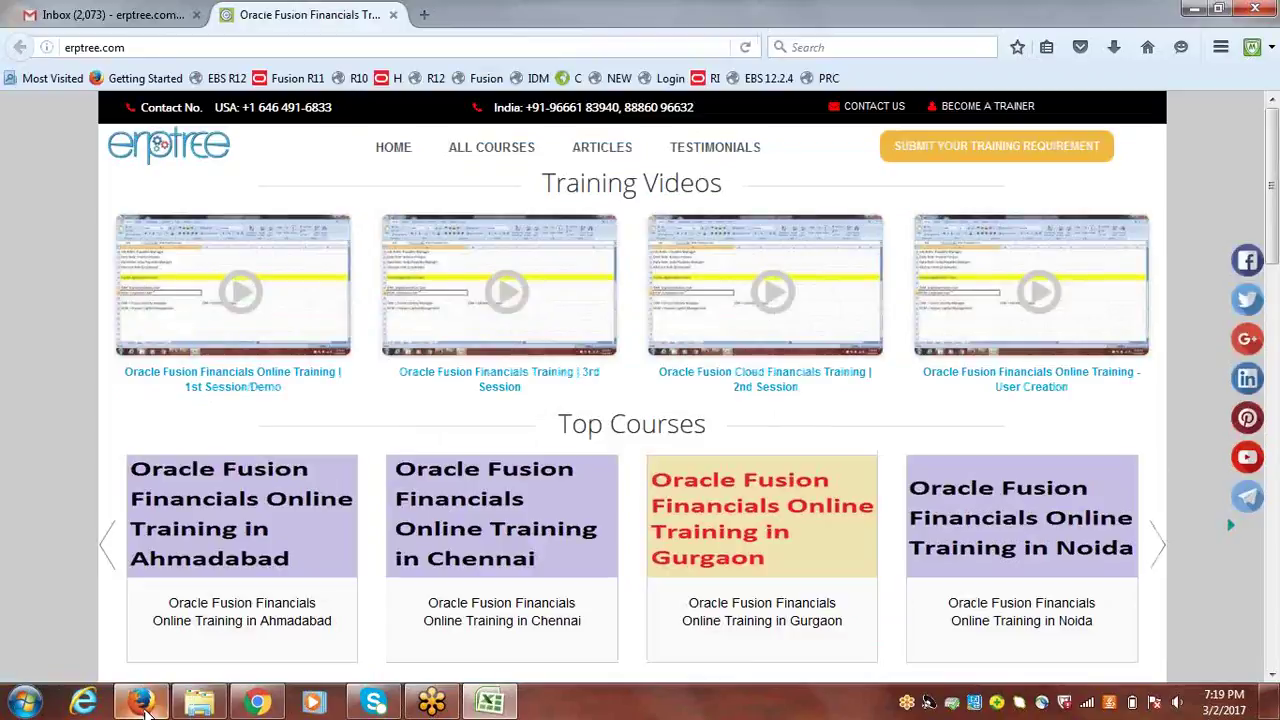
# - Load the Oracle E-Business Suite login page from the EBS 12.2.4 bookmark
pyautogui.click(258, 703)
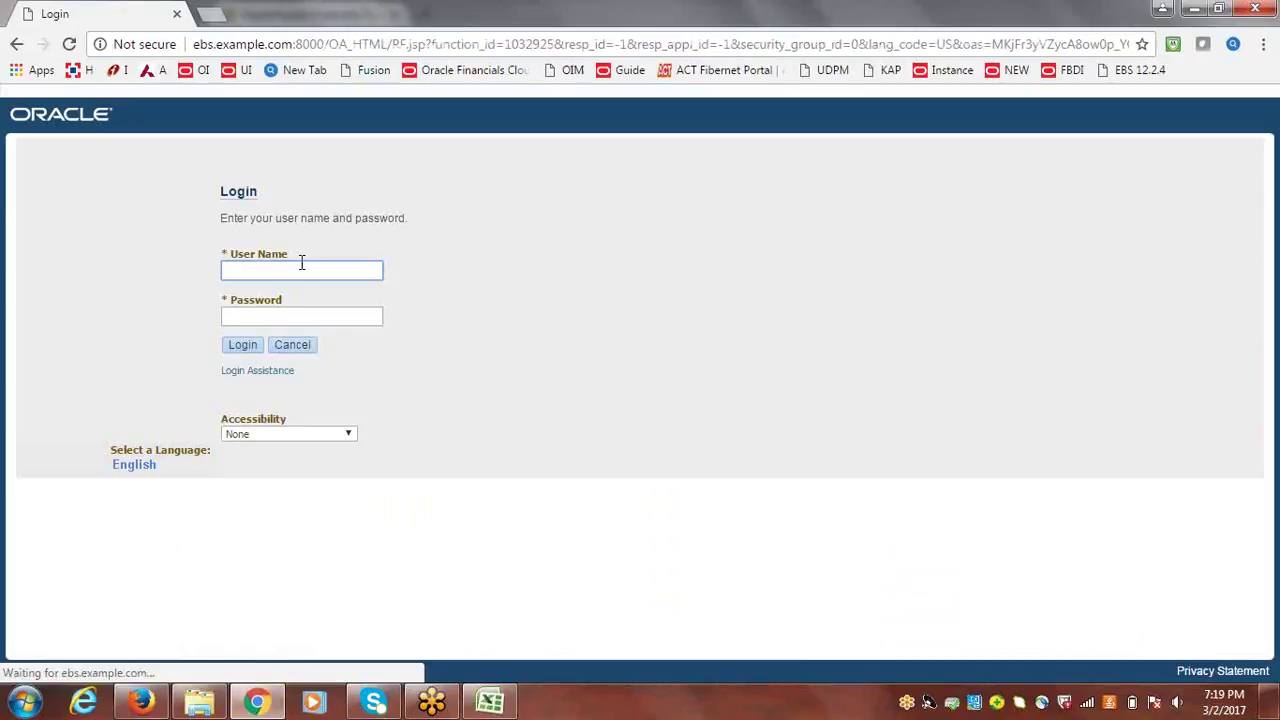
pyautogui.click(141, 702)
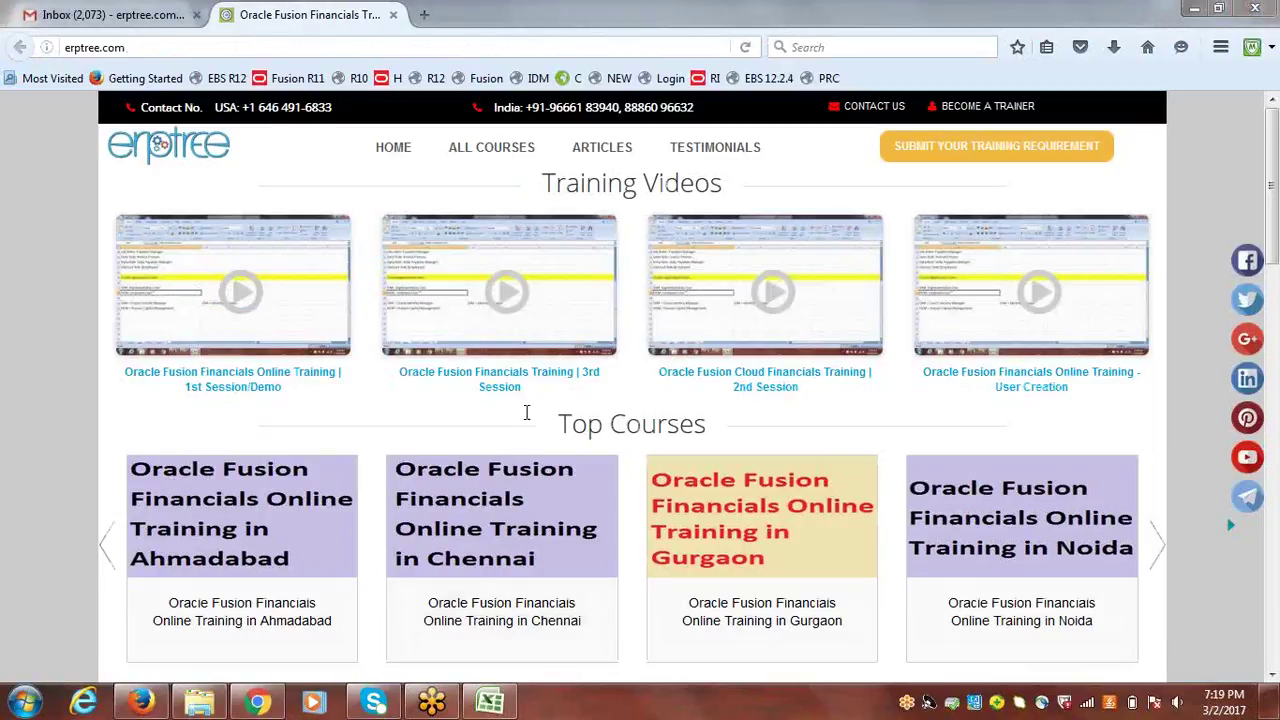
pyautogui.click(772, 79)
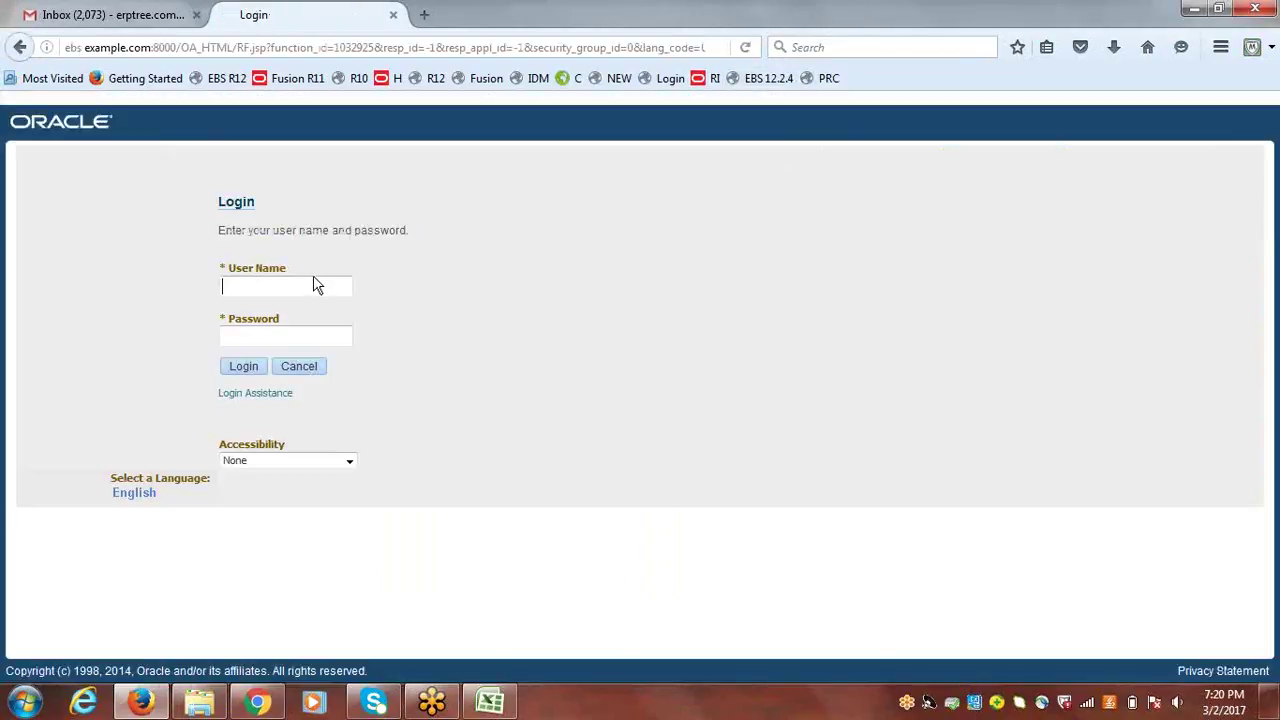
# - Log in with the user name and password, declining to save the credentials
pyautogui.click(305, 285)
pyautogui.write('erptree')
pyautogui.press('Tab')
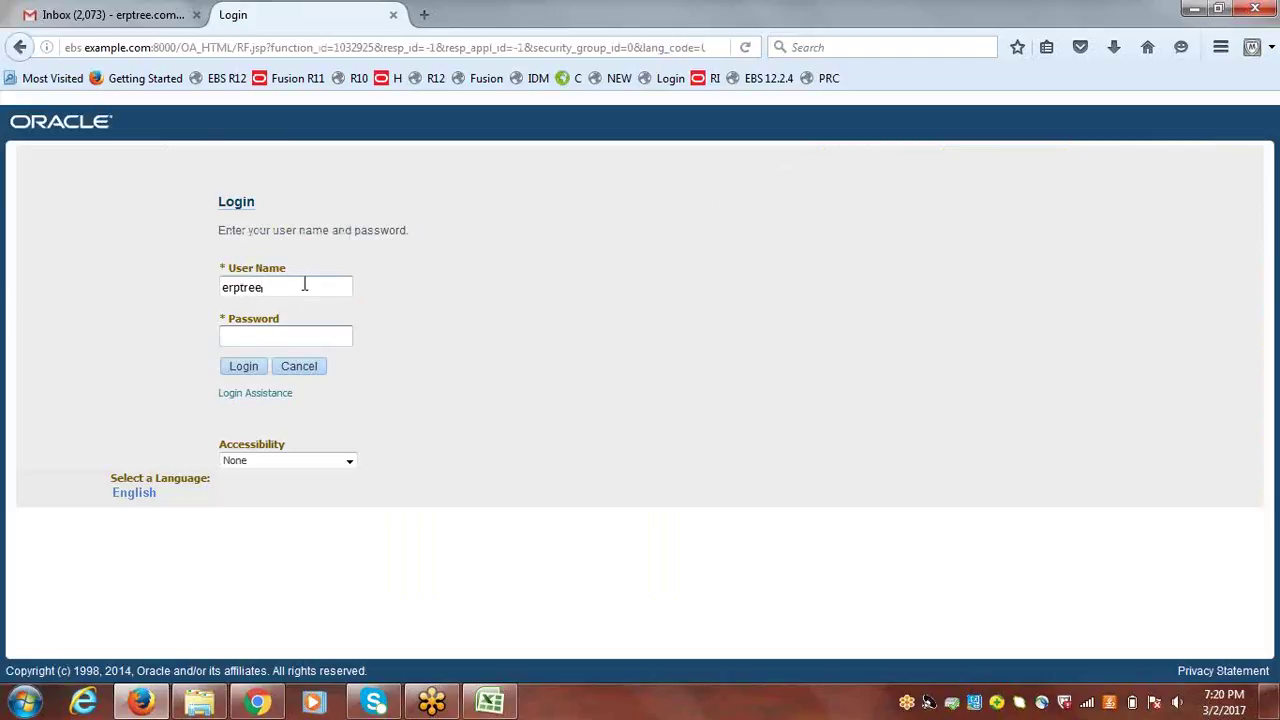
pyautogui.press('Tab')
pyautogui.write('welcome')
pyautogui.press('Tab')
pyautogui.press('Return')
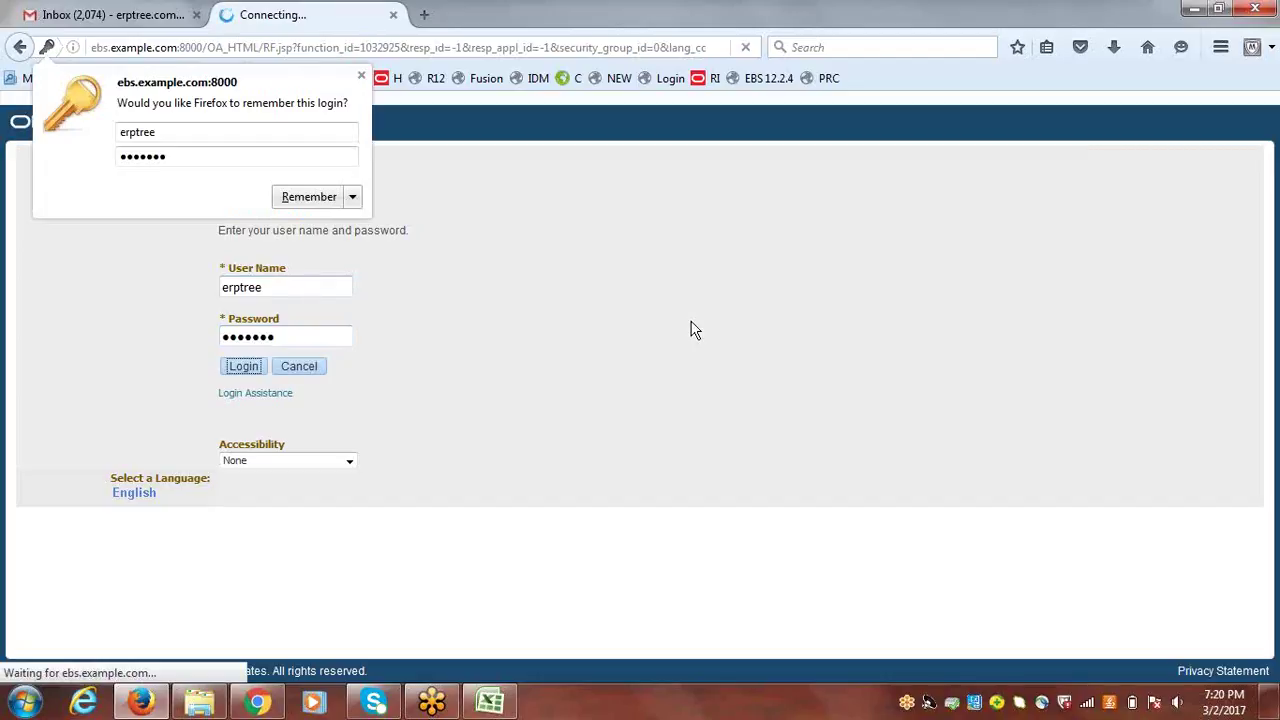
pyautogui.click(361, 79)
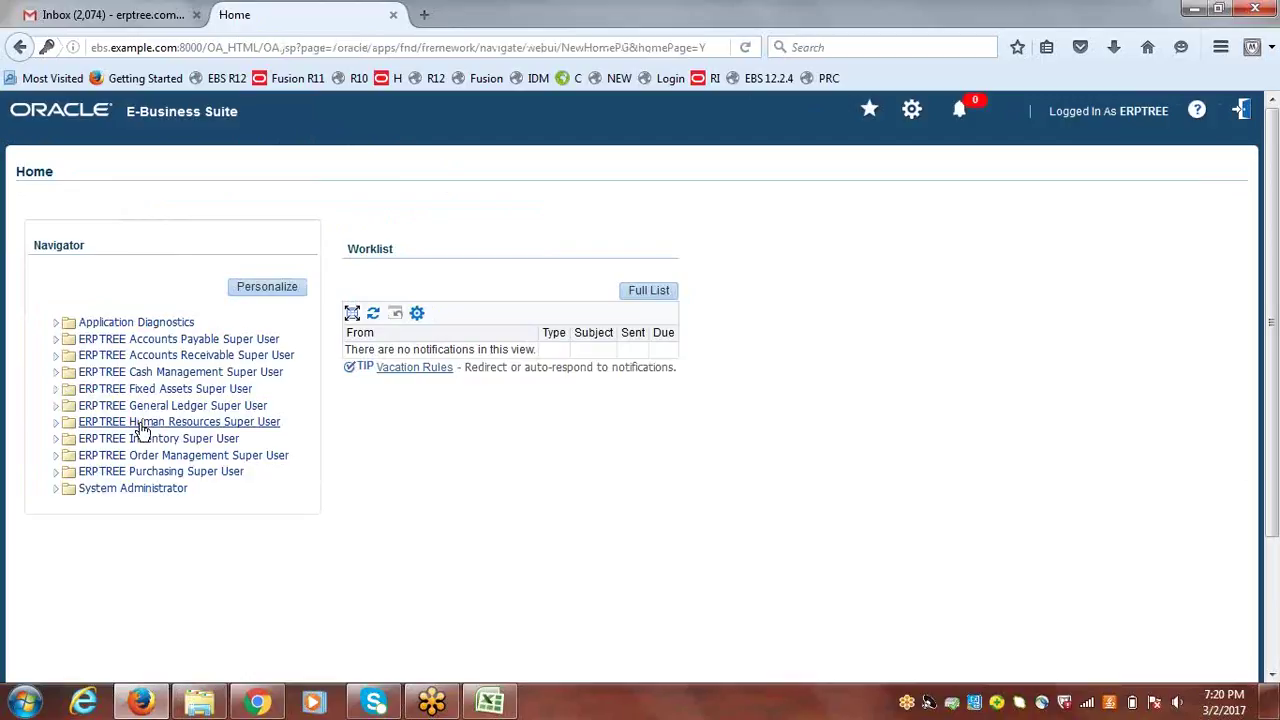
# - Launch a People function under ERPTREE Human Resources Super User > People
pyautogui.click(143, 424)
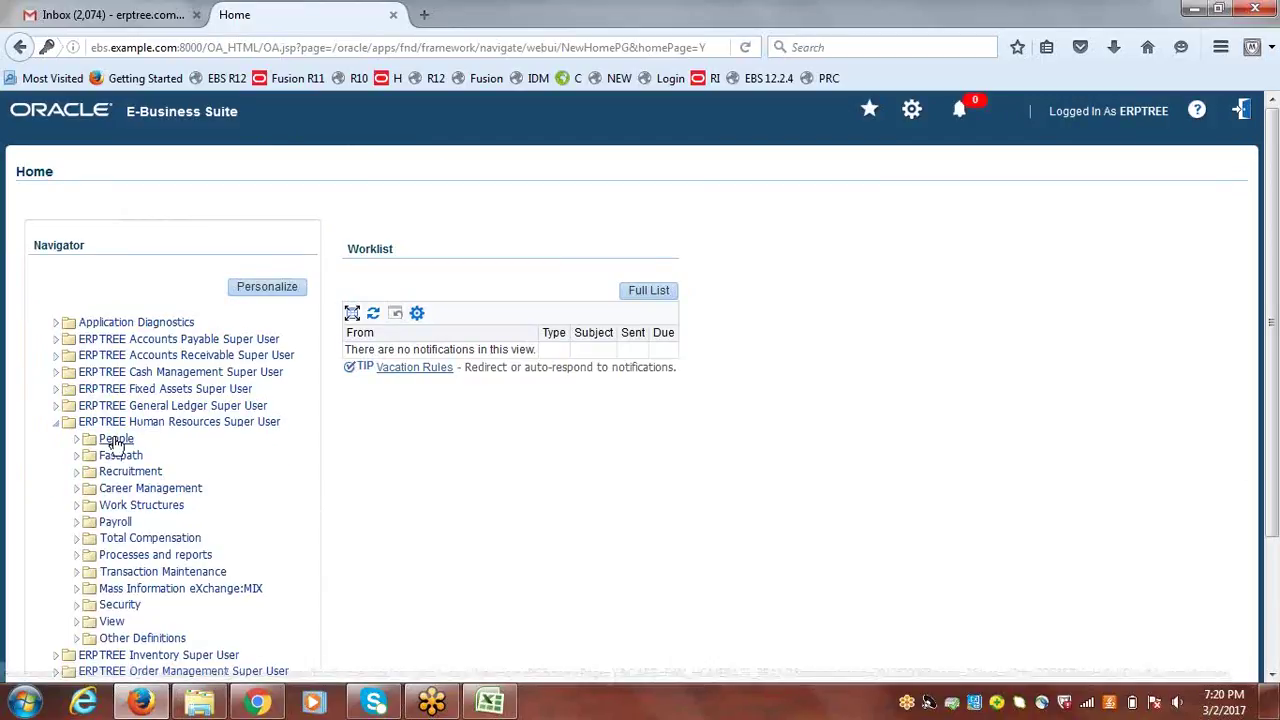
pyautogui.click(115, 440)
pyautogui.click(136, 499)
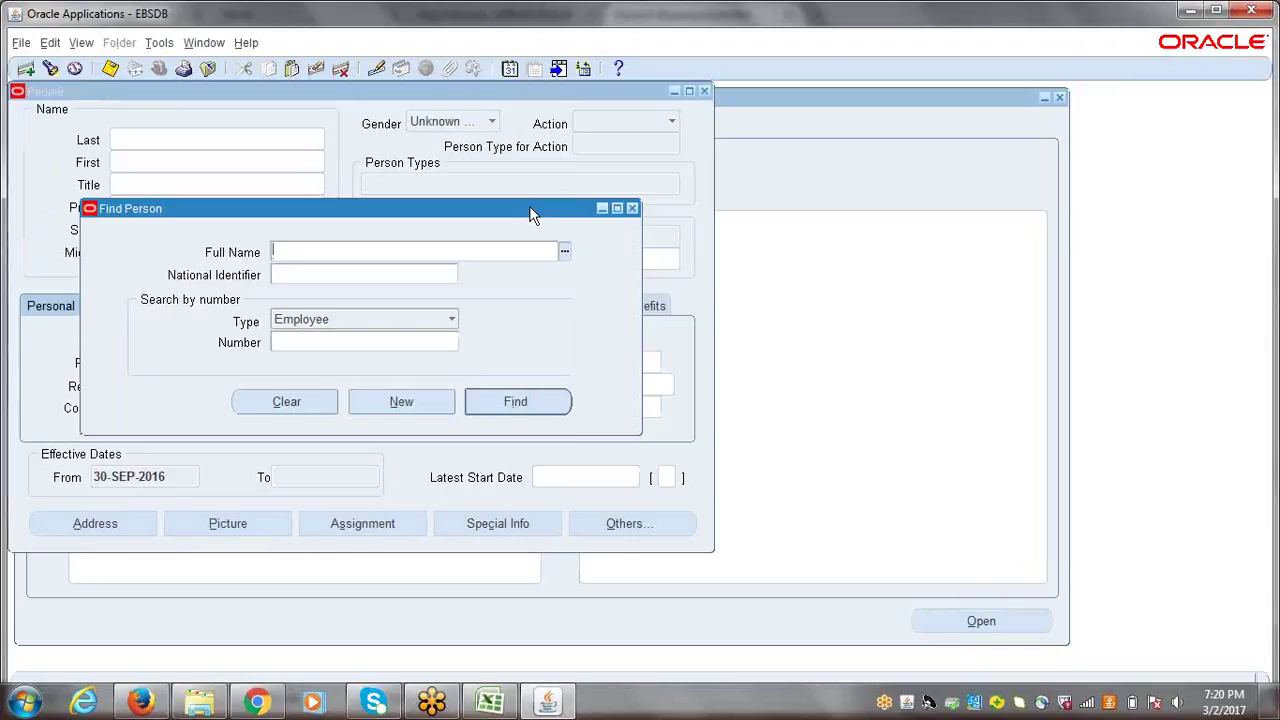
# - Close the People form and open Work Structures > Organization > Description
pyautogui.click(632, 208)
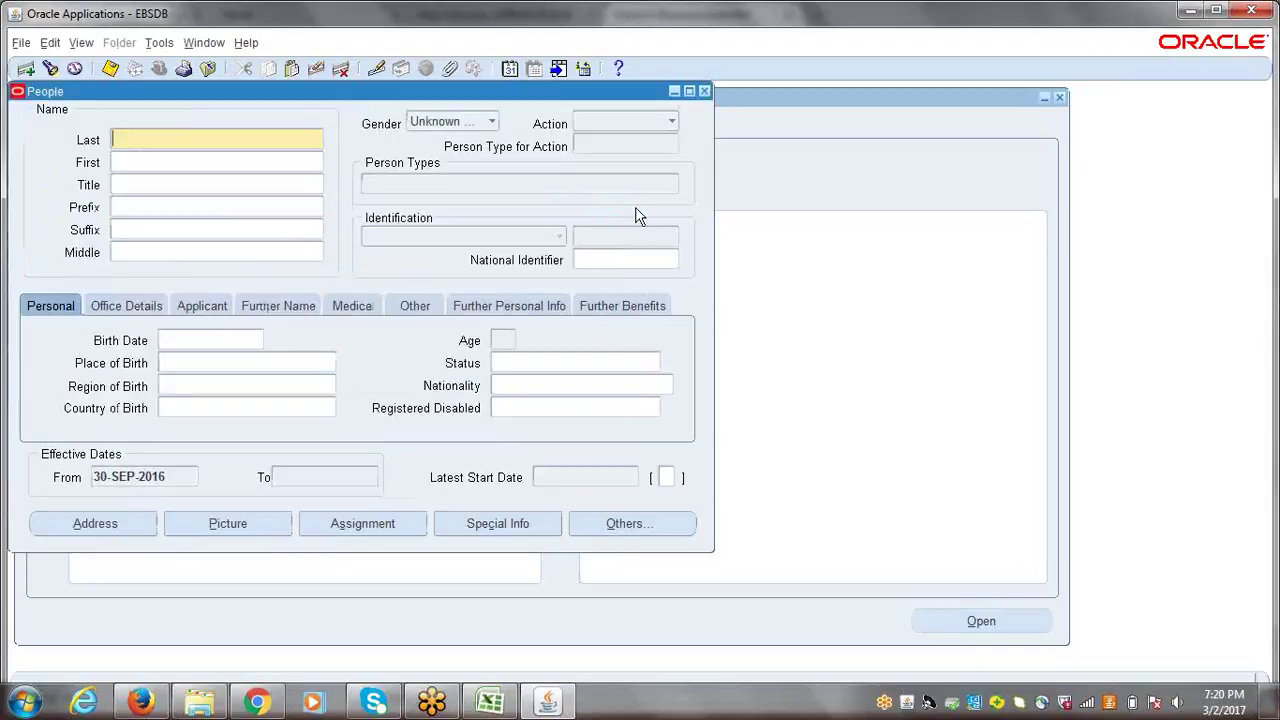
pyautogui.click(704, 91)
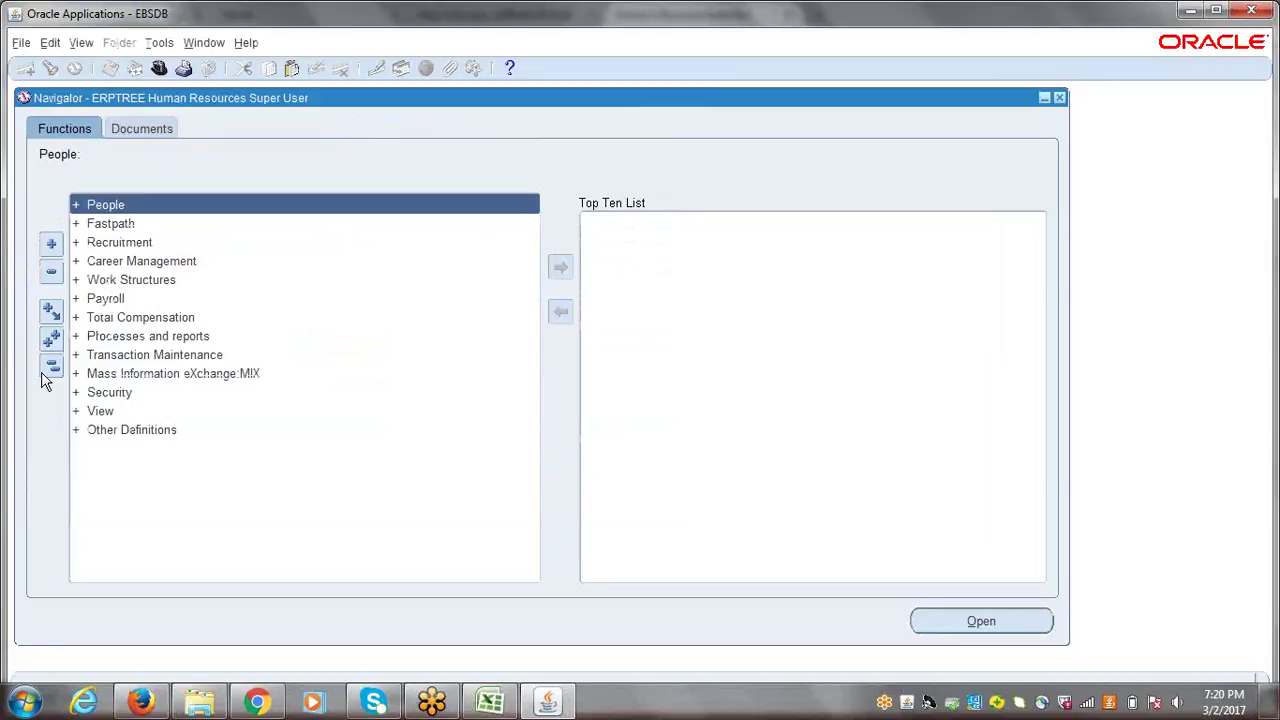
pyautogui.click(140, 280)
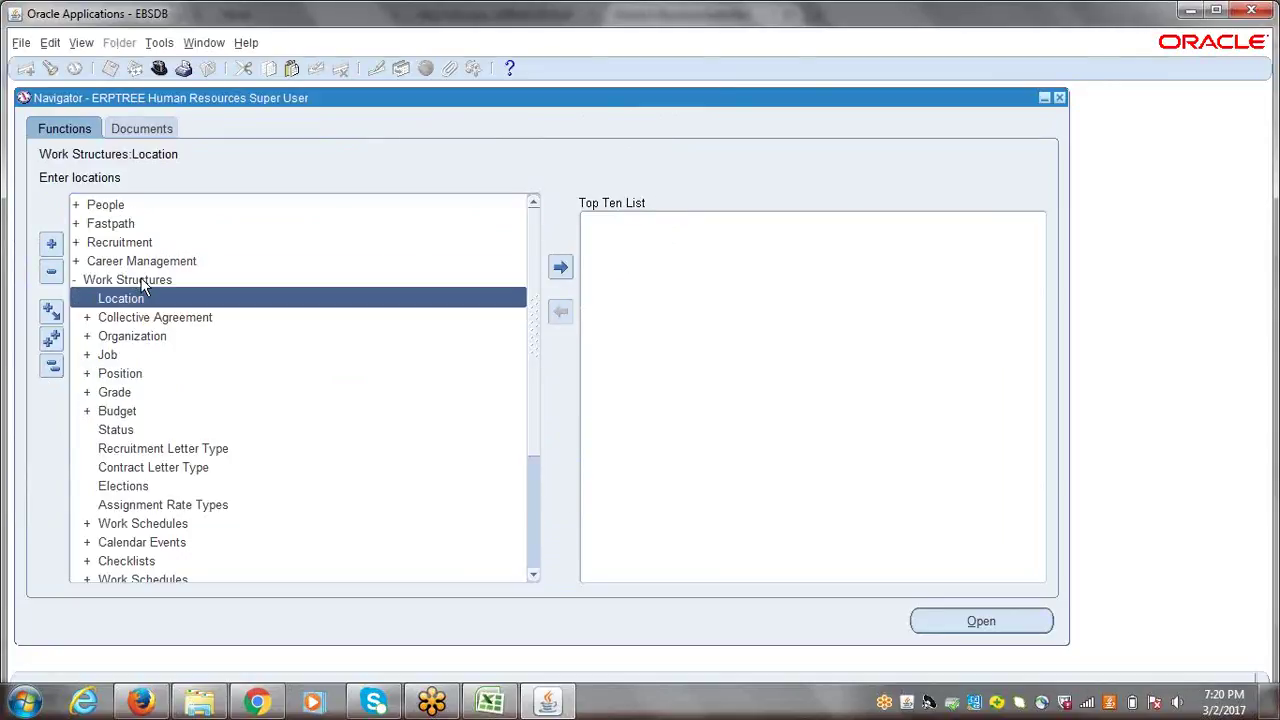
pyautogui.click(133, 339)
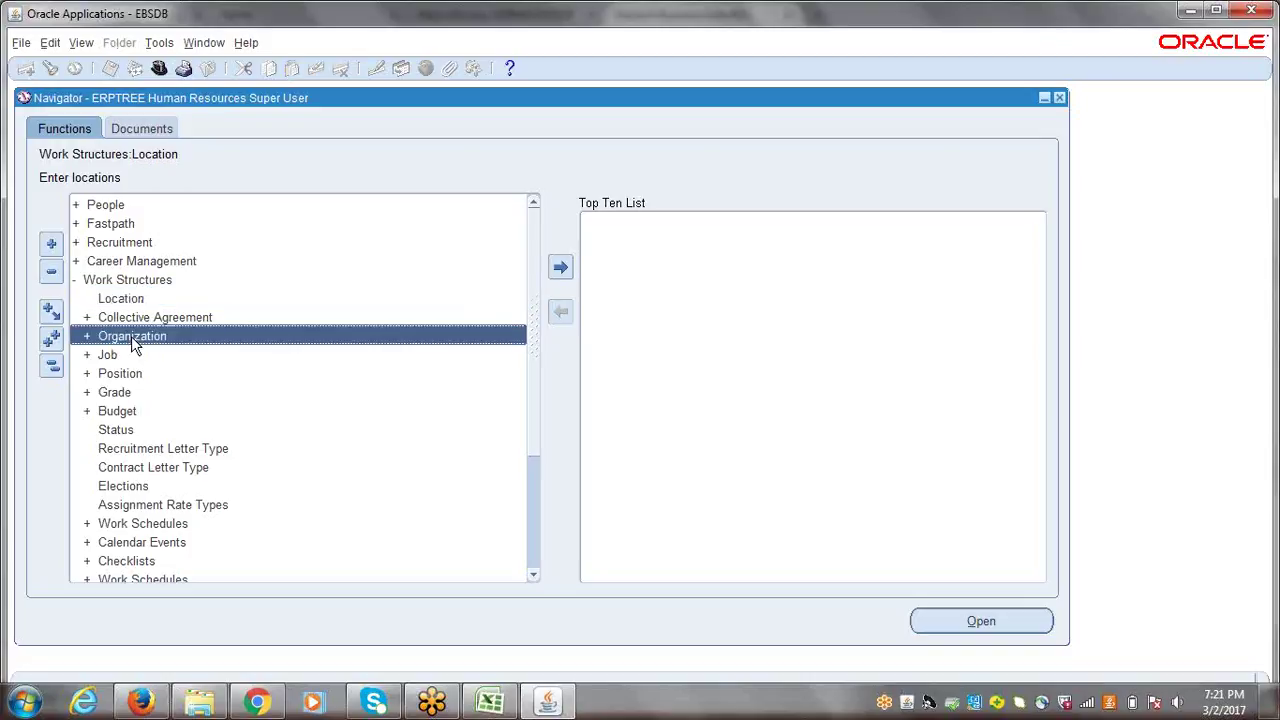
pyautogui.doubleClick(131, 336)
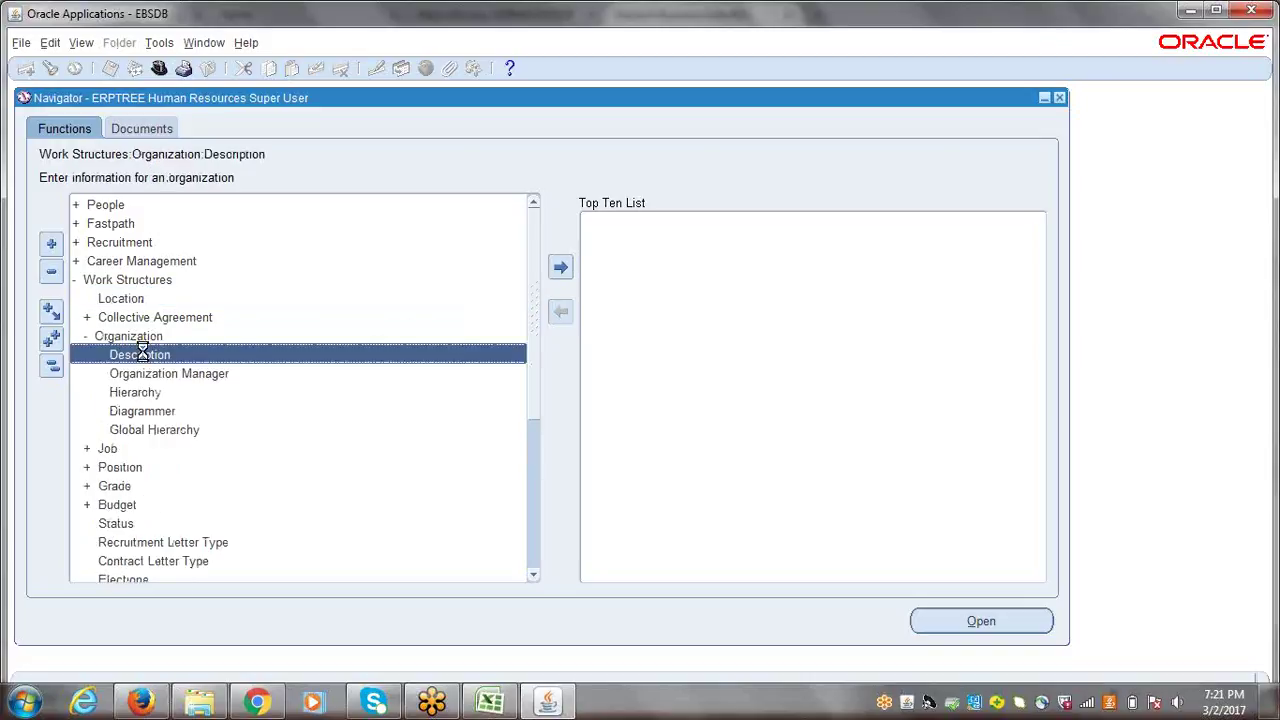
pyautogui.doubleClick(143, 354)
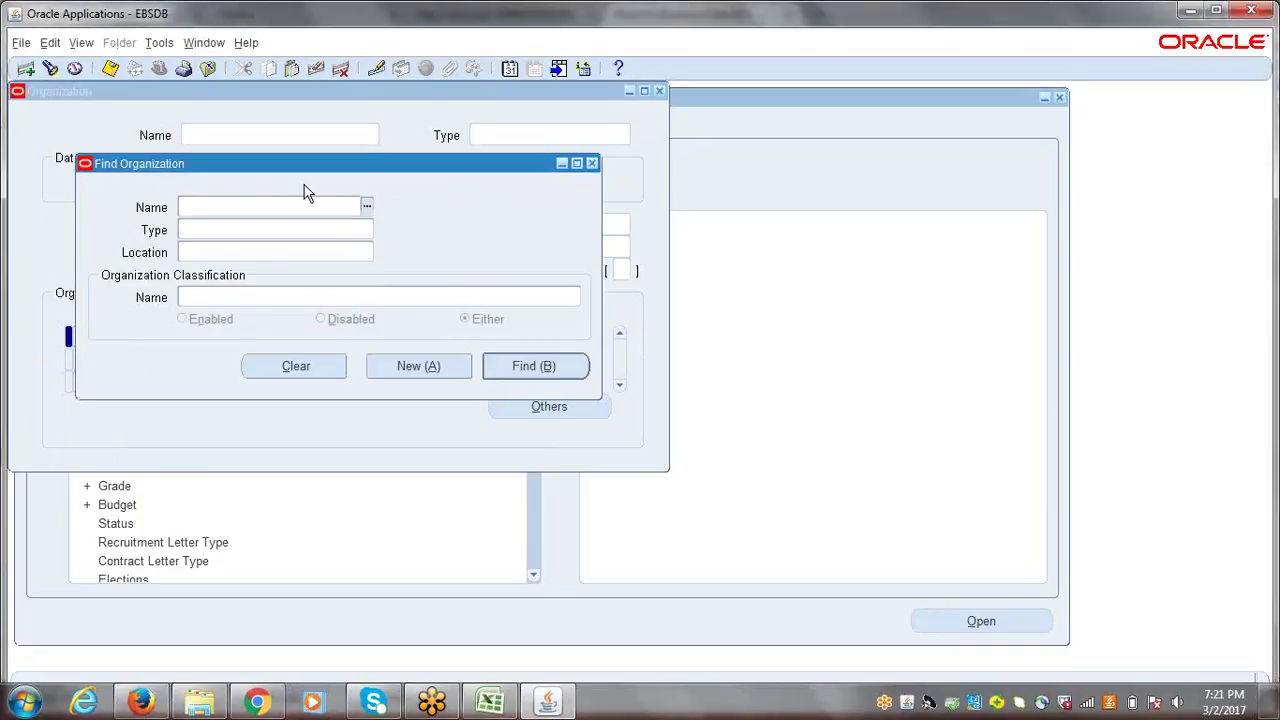
# - Find ERPTREE India Business Group and open its Business Group Info additional information
pyautogui.write('erpt')
pyautogui.write('ree')
pyautogui.press('Tab')
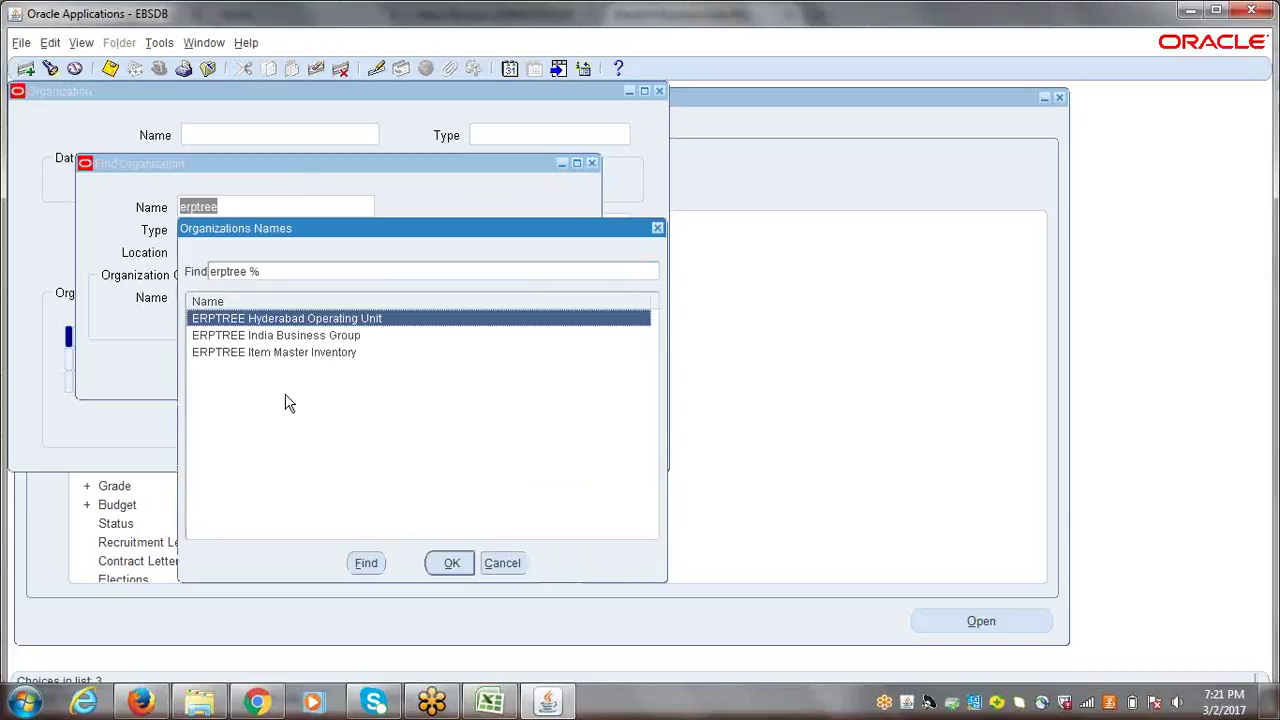
pyautogui.click(258, 337)
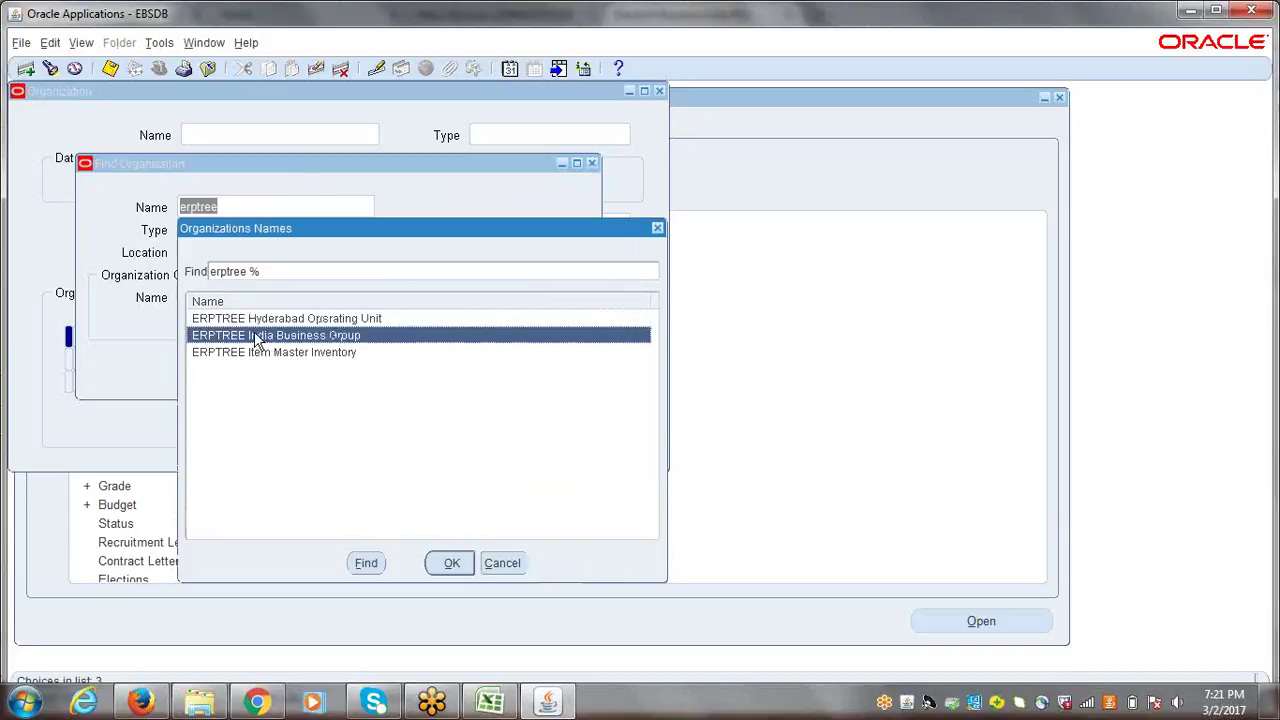
pyautogui.click(451, 563)
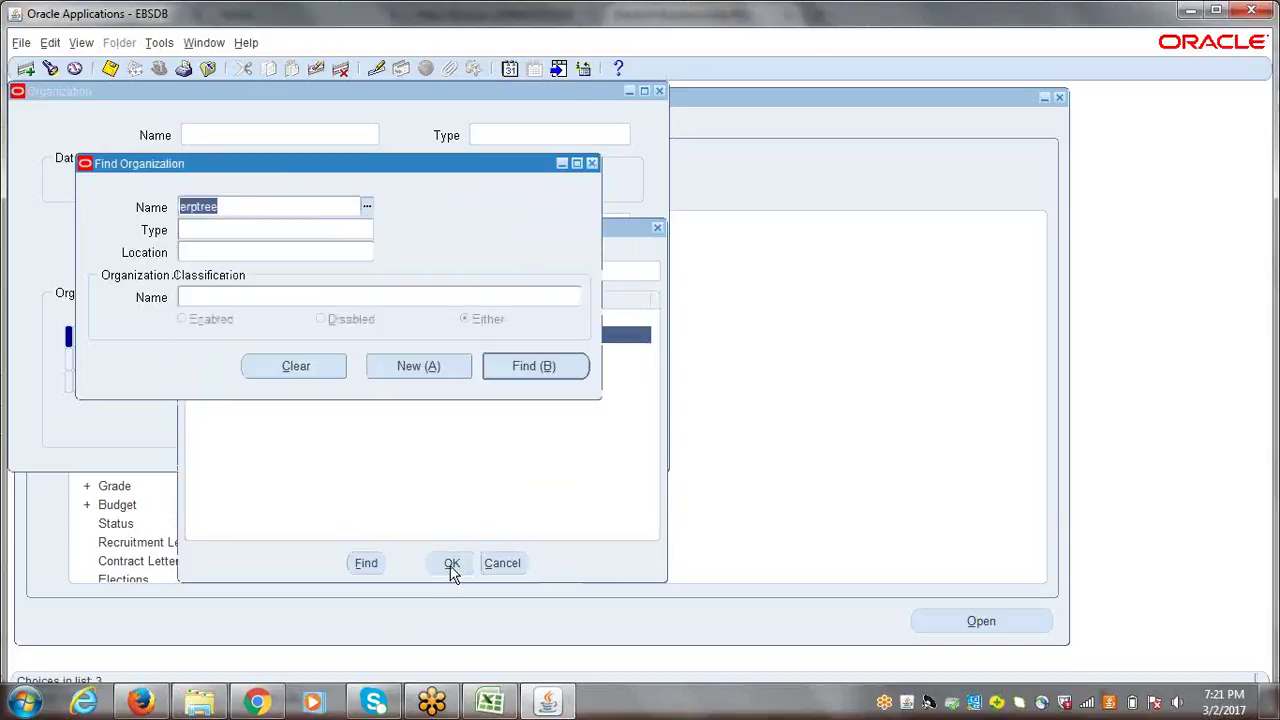
pyautogui.click(535, 363)
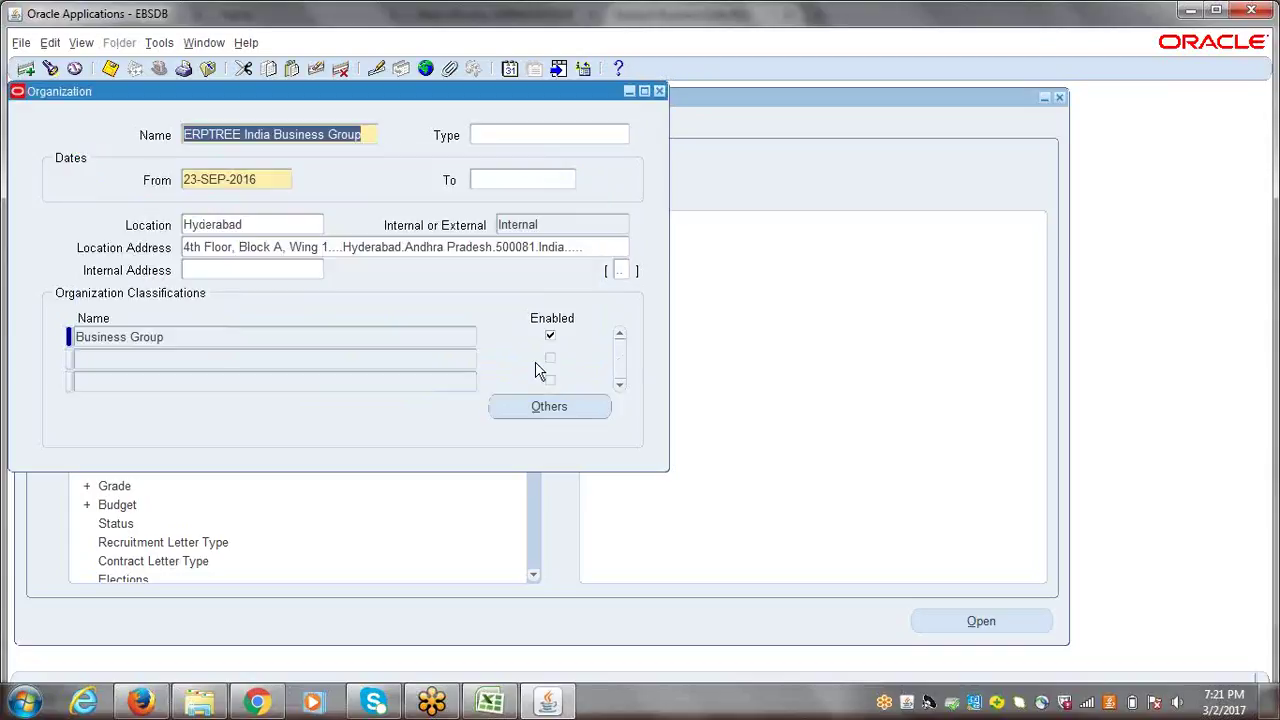
pyautogui.click(386, 337)
pyautogui.click(556, 410)
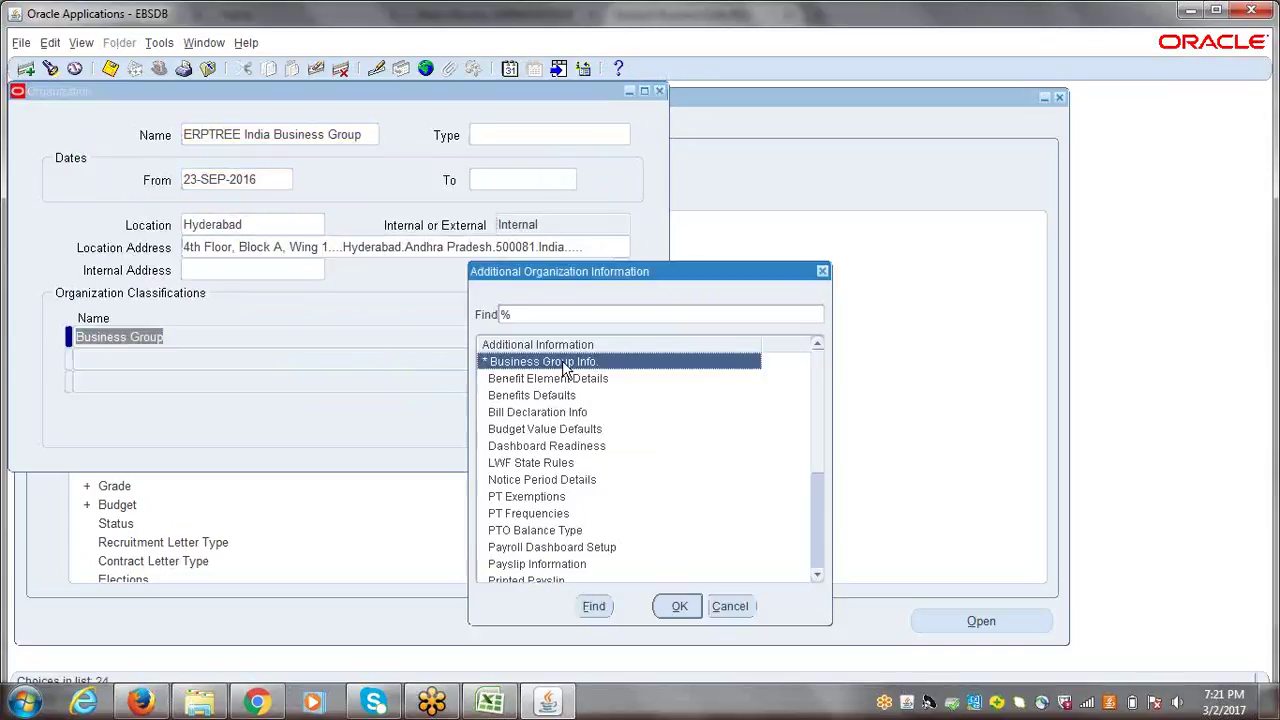
pyautogui.click(679, 608)
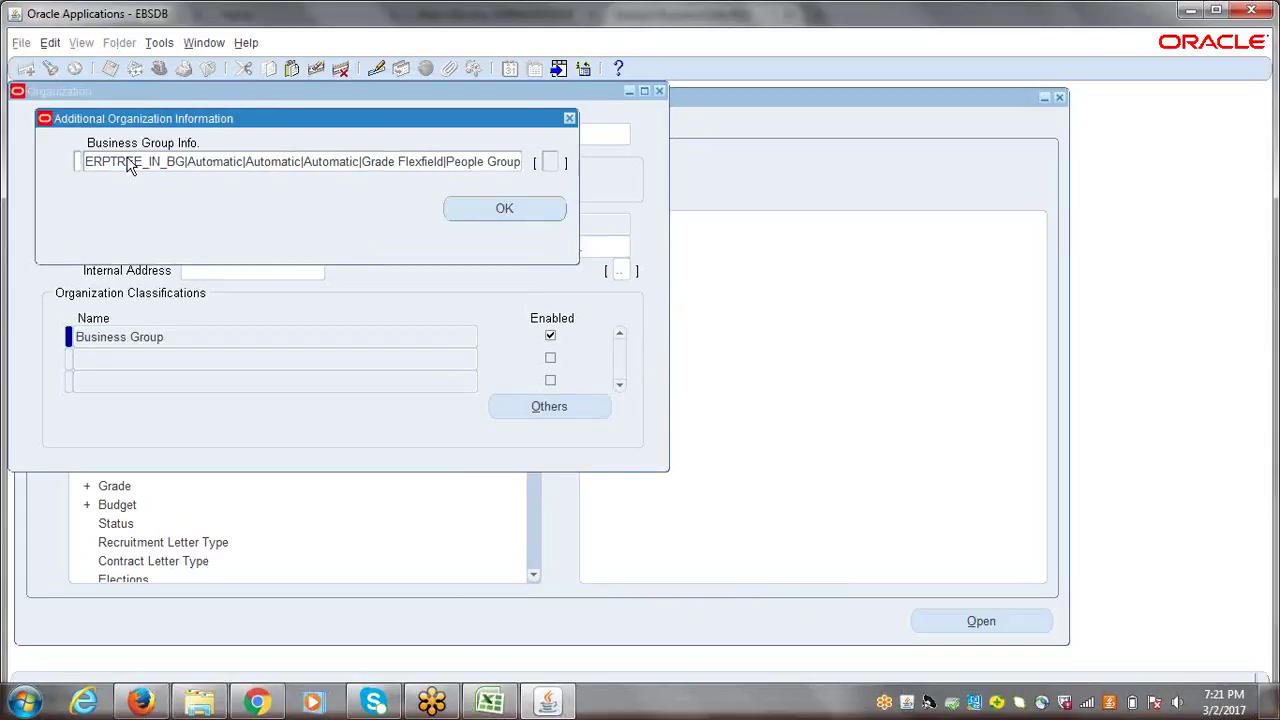
# - Inspect the Business Group Info flexfields, then close the Organization form and collapse the navigator
pyautogui.click(222, 160)
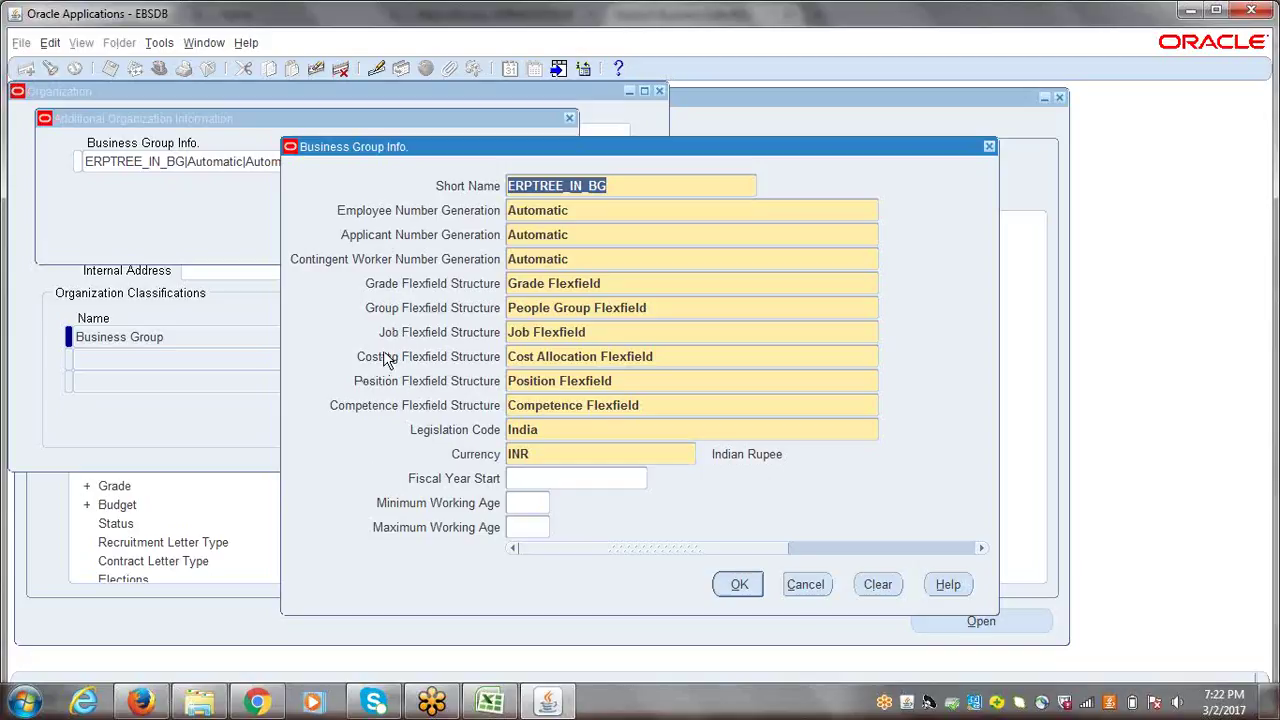
pyautogui.click(990, 149)
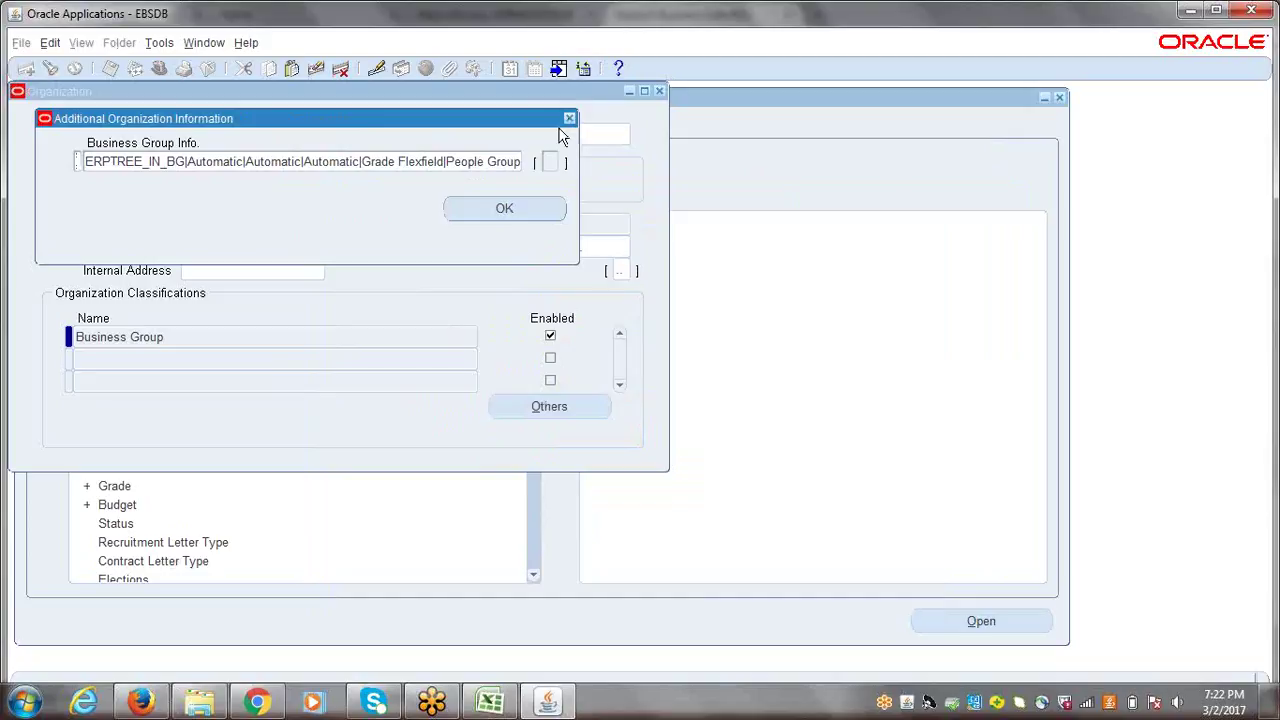
pyautogui.click(506, 208)
pyautogui.click(659, 91)
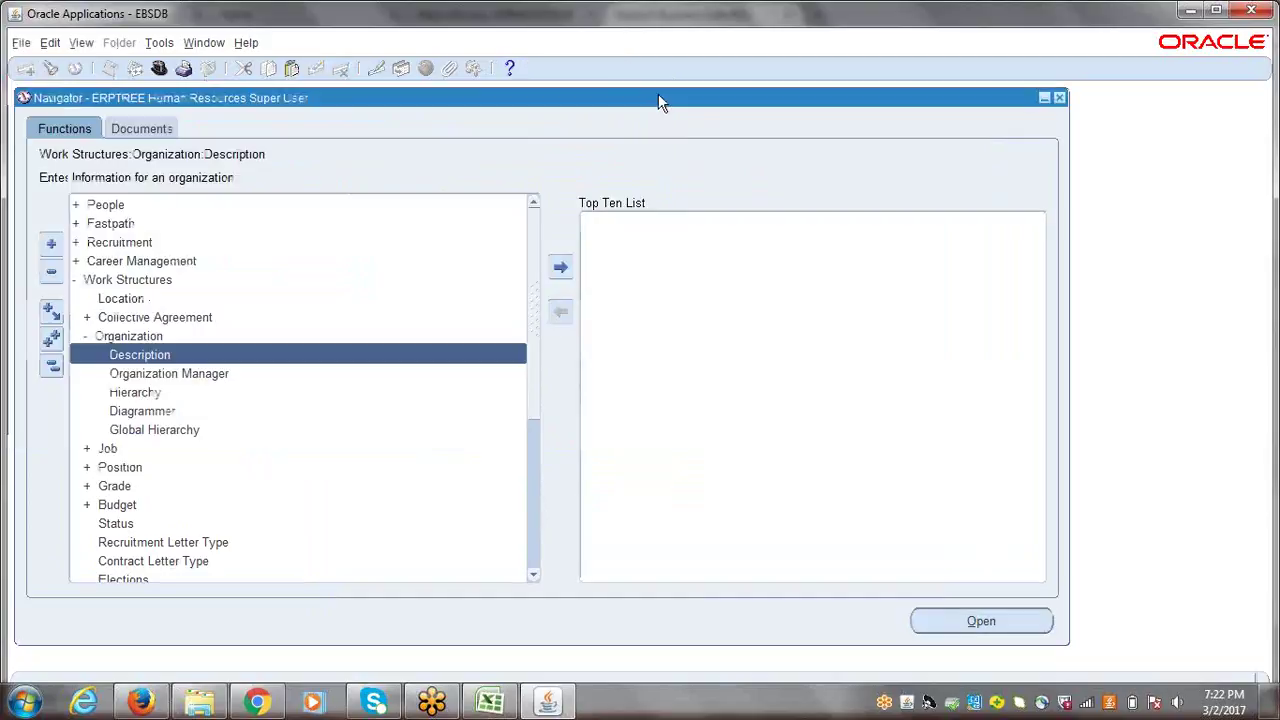
pyautogui.click(52, 366)
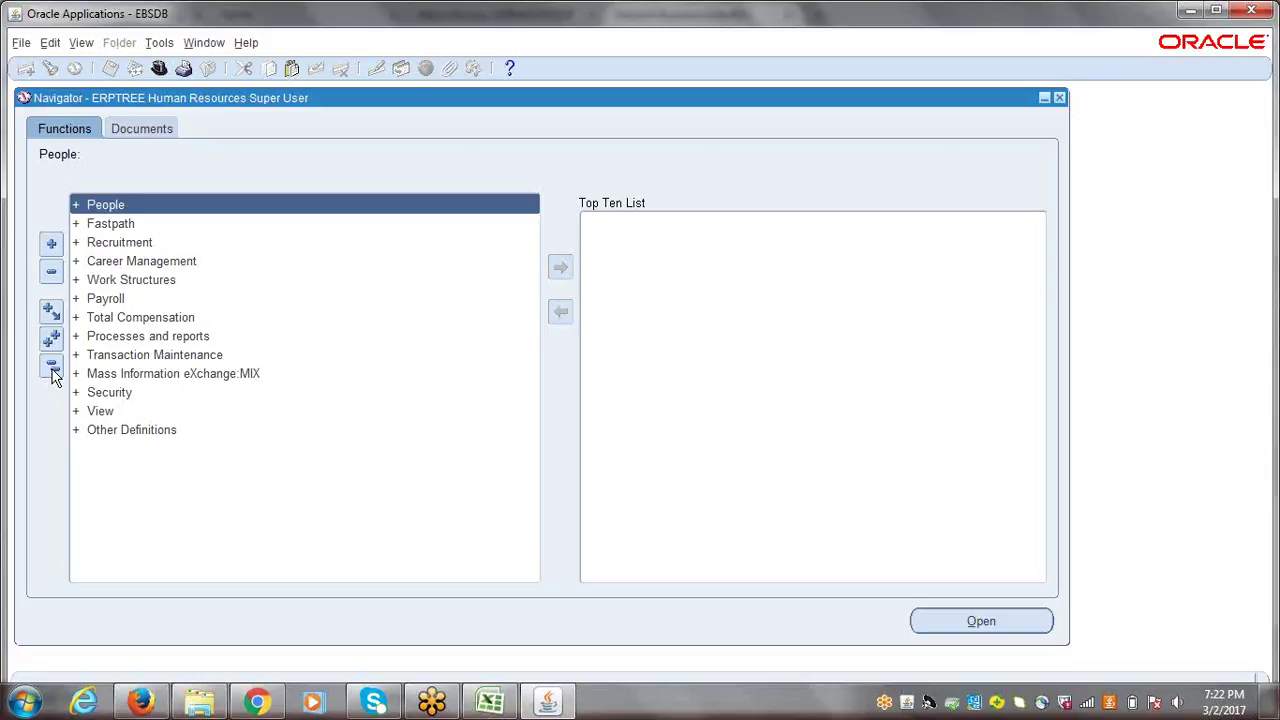
# - Dismiss the responsibilities list and open Work Structures > Job > Description to reach Find Jobs
pyautogui.click(52, 367)
pyautogui.click(160, 67)
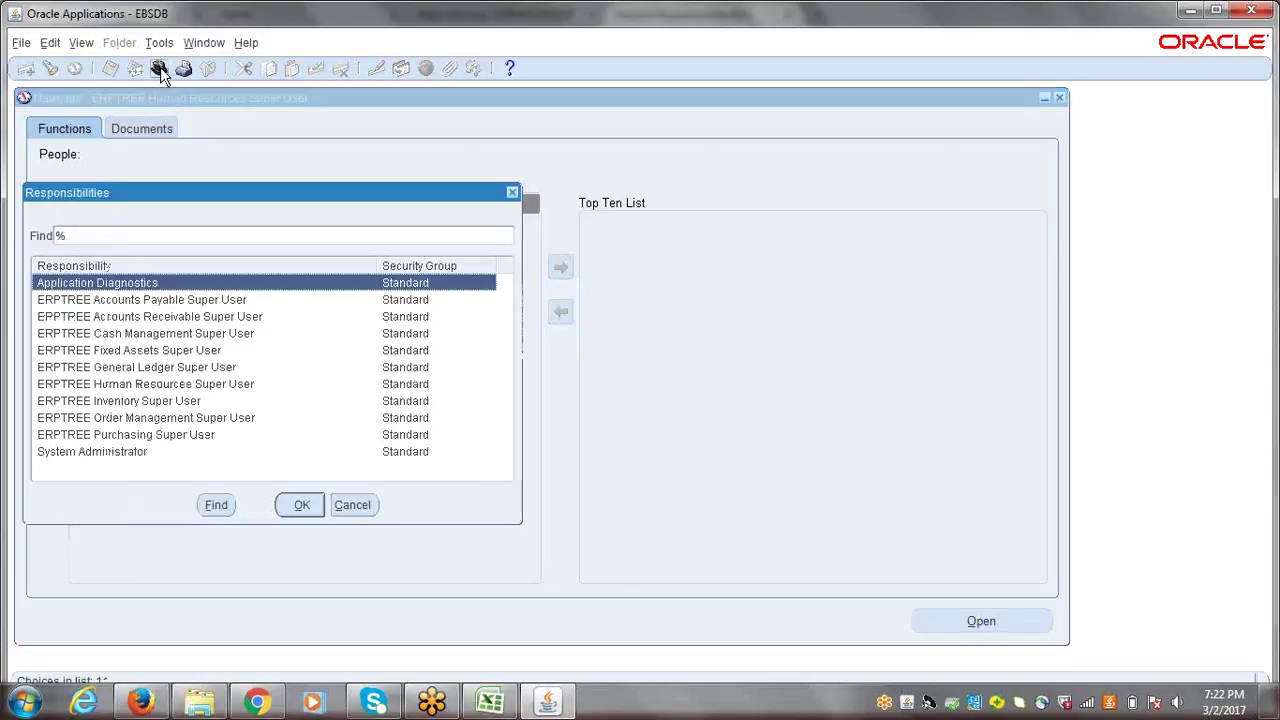
pyautogui.click(513, 192)
pyautogui.click(52, 366)
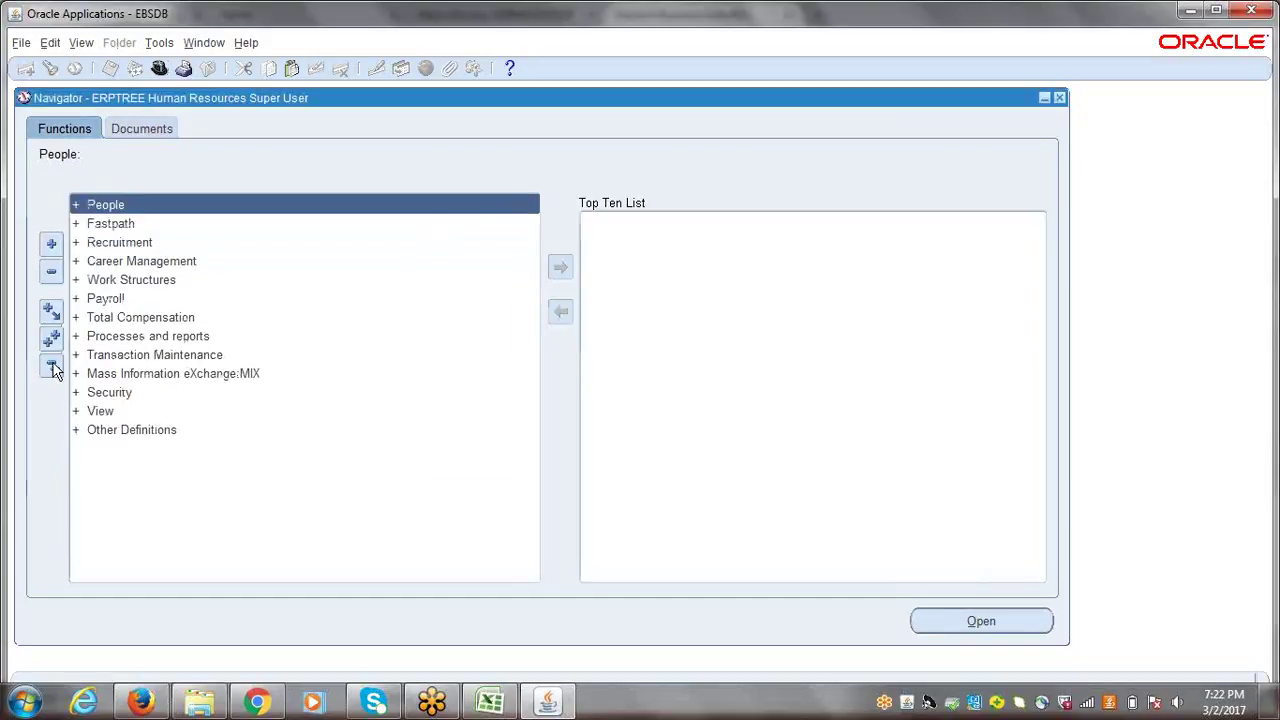
pyautogui.doubleClick(133, 281)
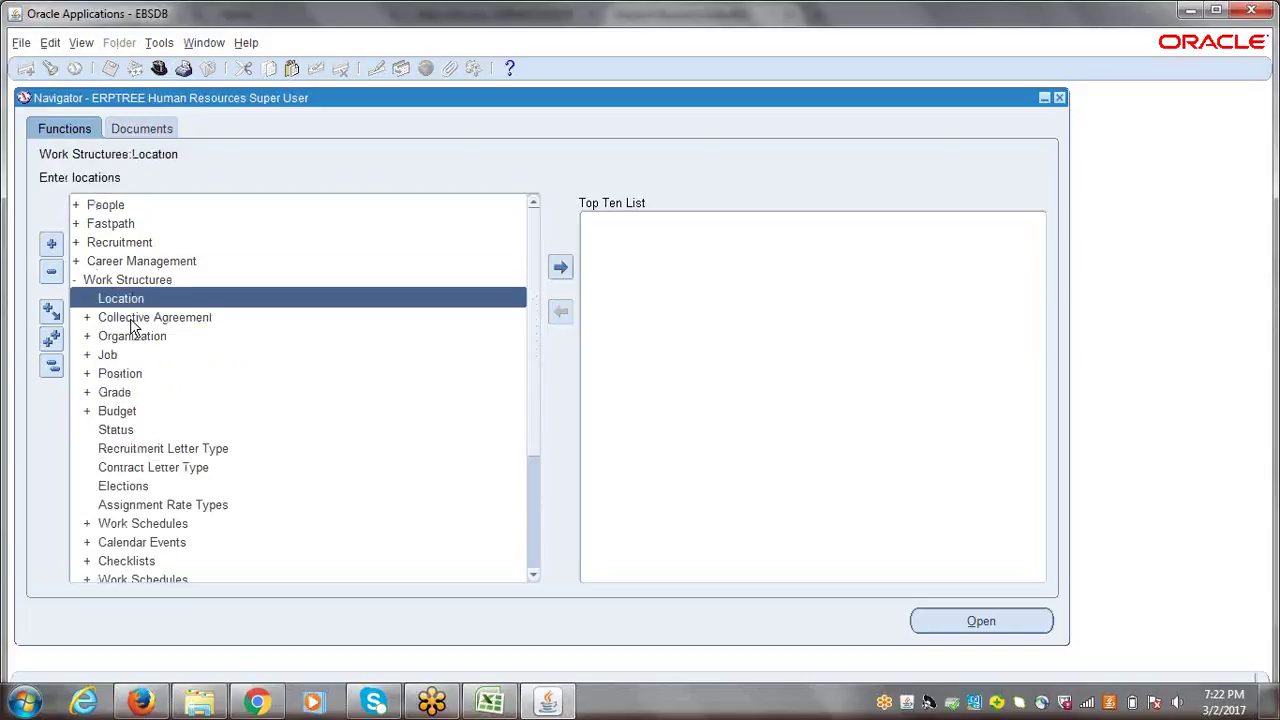
pyautogui.doubleClick(117, 356)
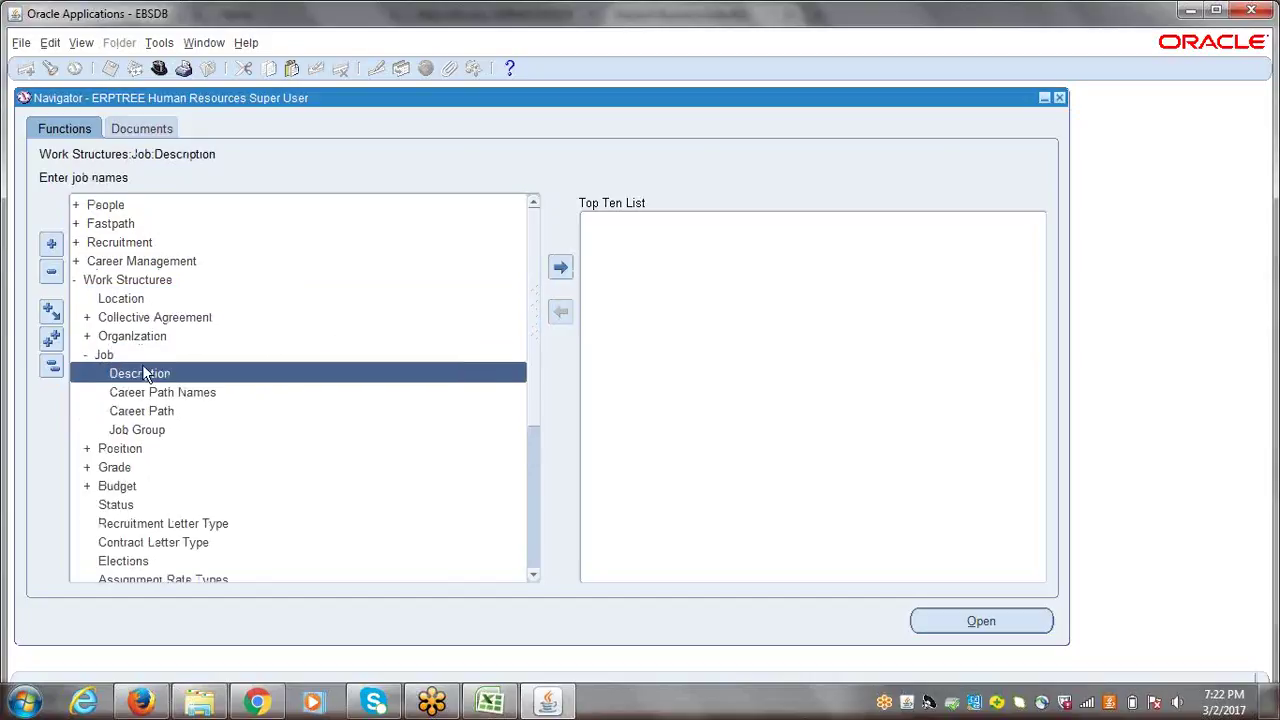
pyautogui.doubleClick(142, 373)
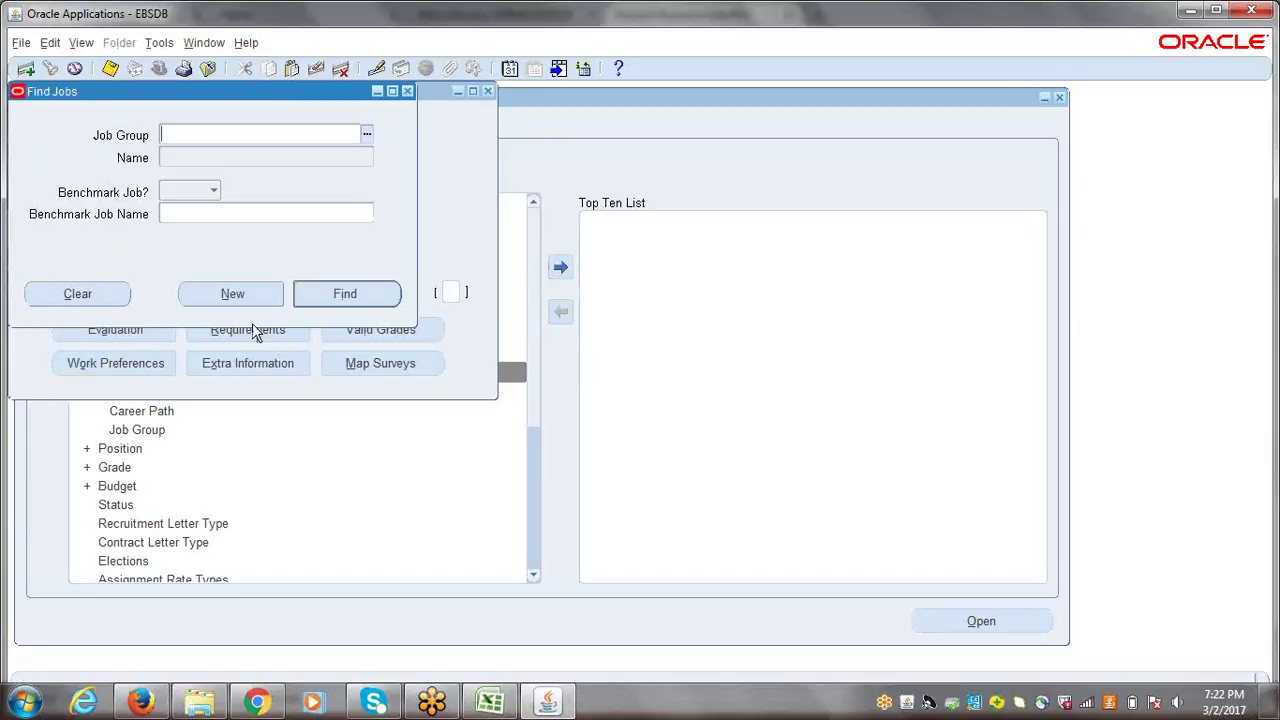
# - Create a new job record in group HR_7903 and bring up the Job Flexfield for its name
pyautogui.click(232, 297)
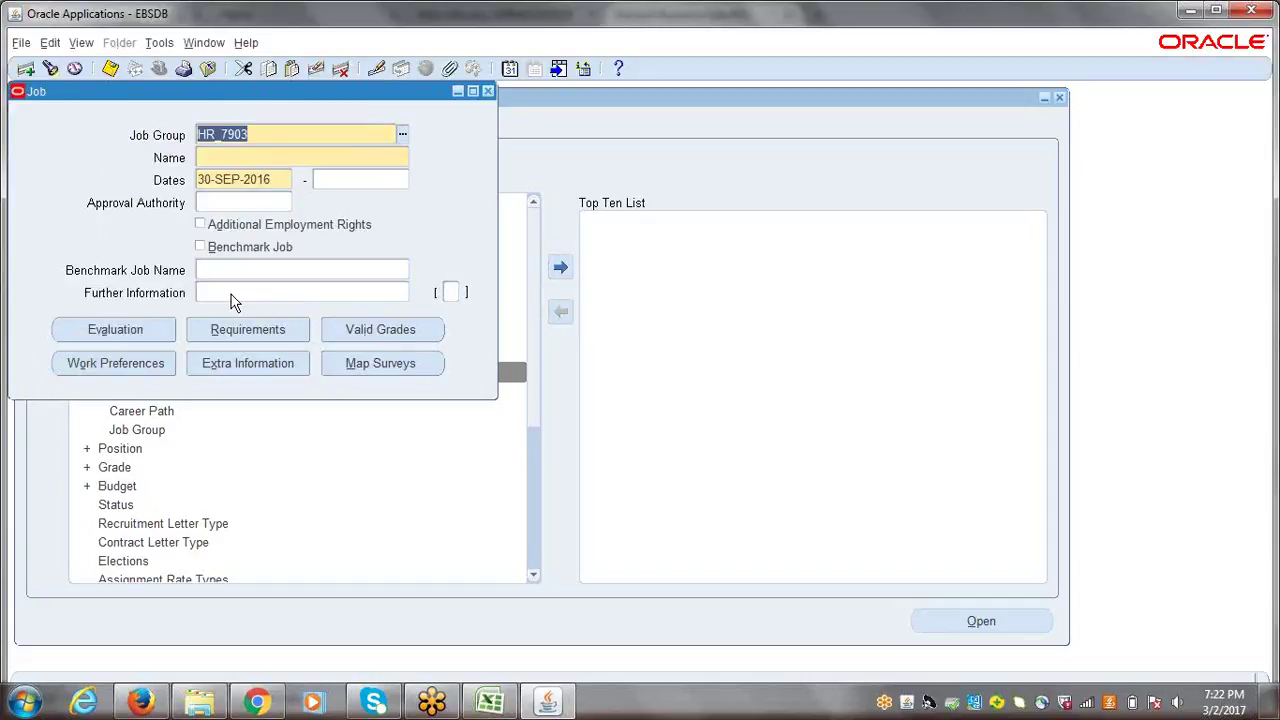
pyautogui.click(207, 156)
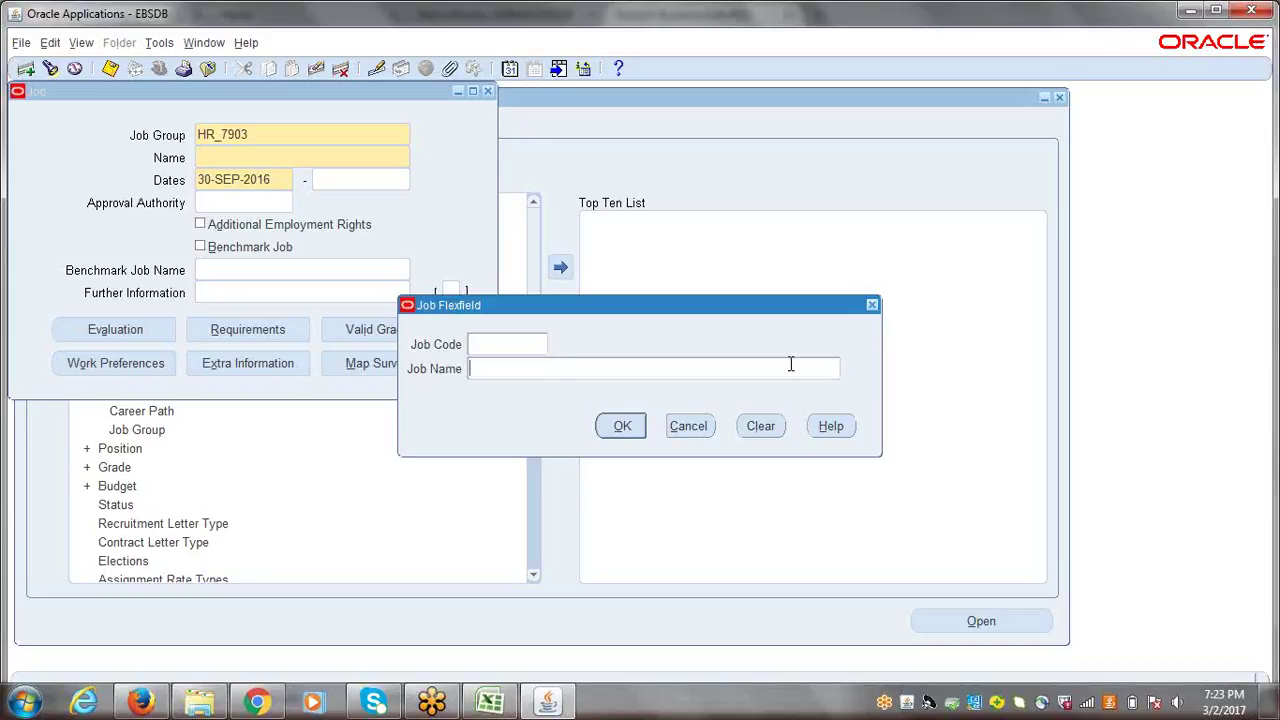
# - Cancel the Job Code and Job Name entry and close the Job form without saving
pyautogui.click(541, 362)
pyautogui.click(519, 343)
pyautogui.click(689, 426)
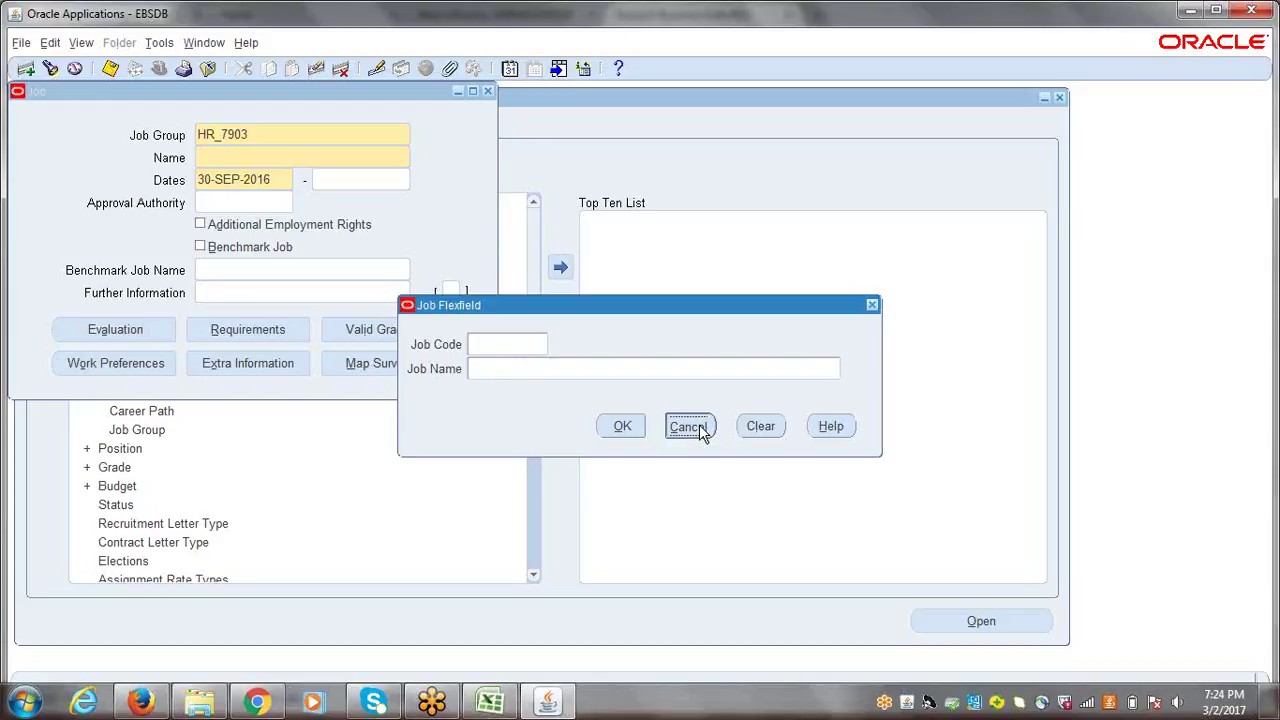
pyautogui.click(487, 91)
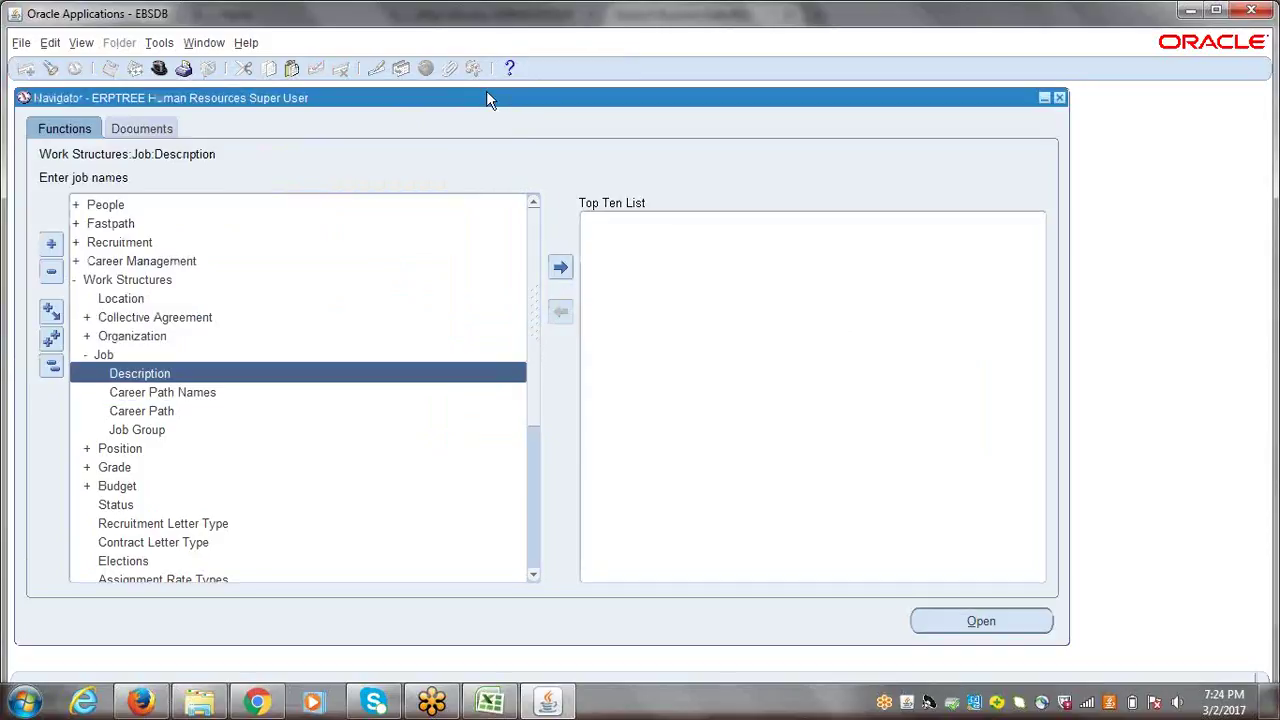
# - Switch to the ERPTREE General Ledger Super User responsibility
pyautogui.click(50, 367)
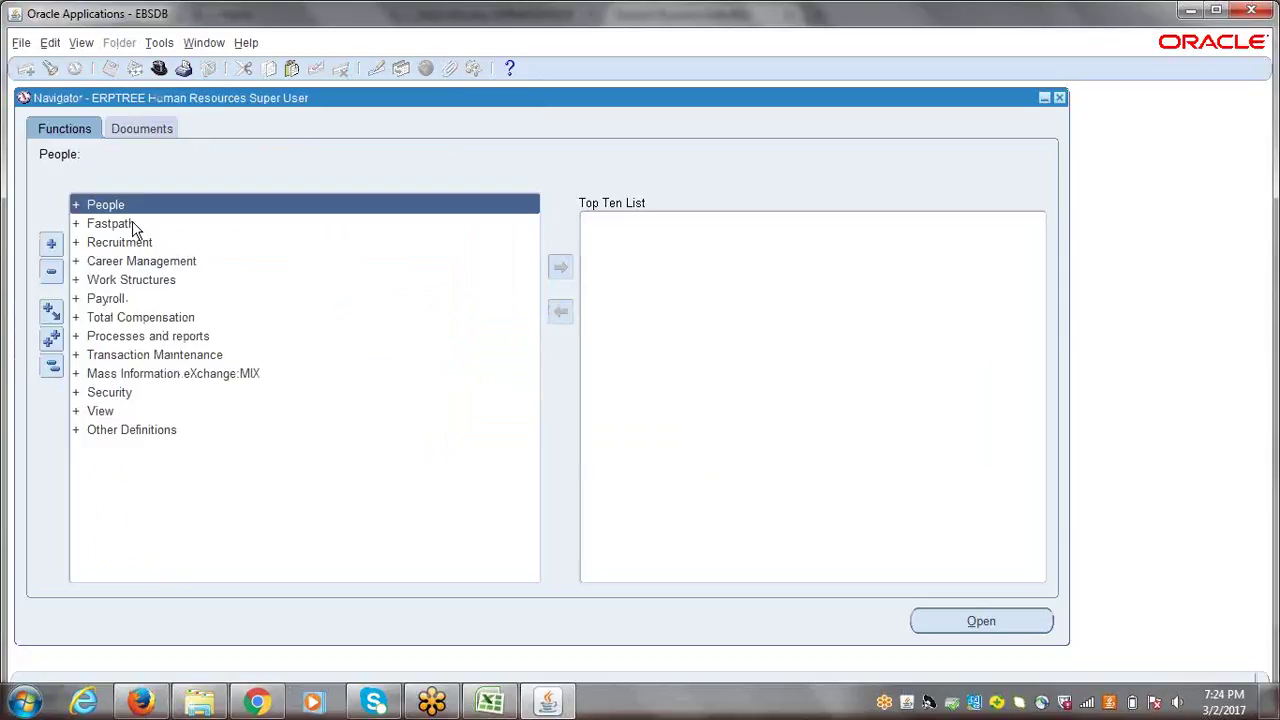
pyautogui.click(159, 68)
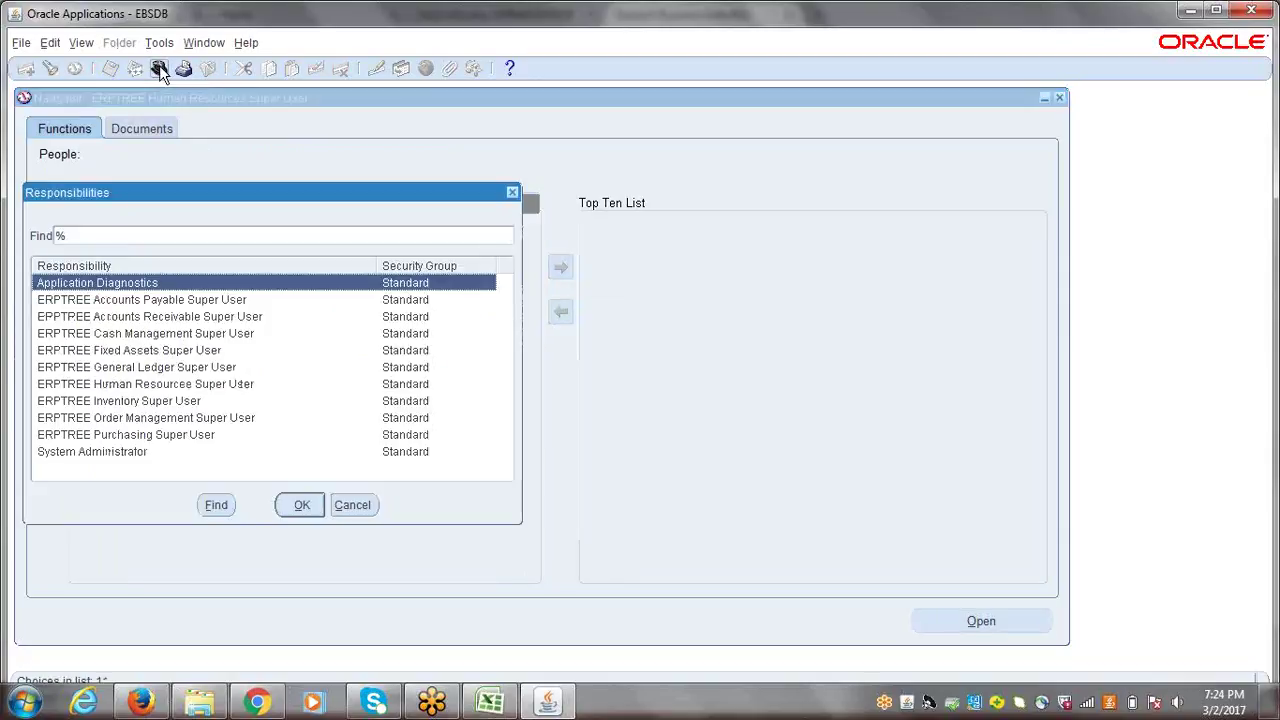
pyautogui.click(147, 369)
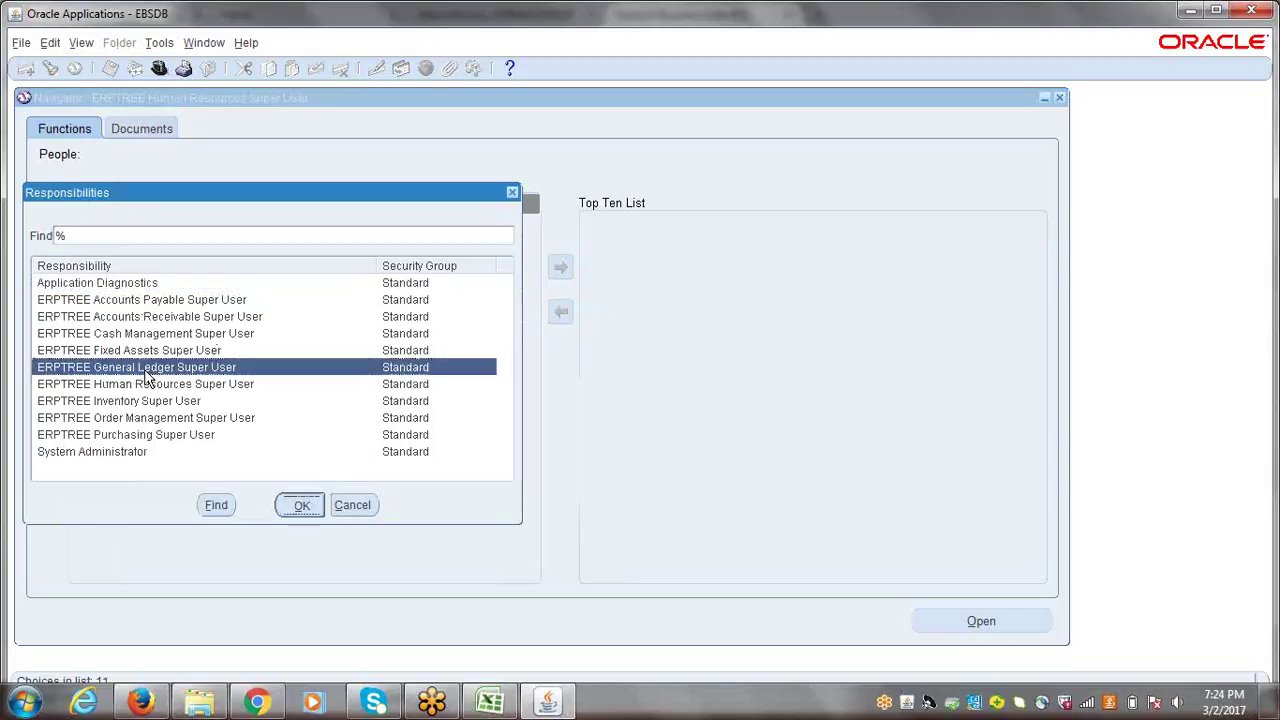
pyautogui.doubleClick(146, 372)
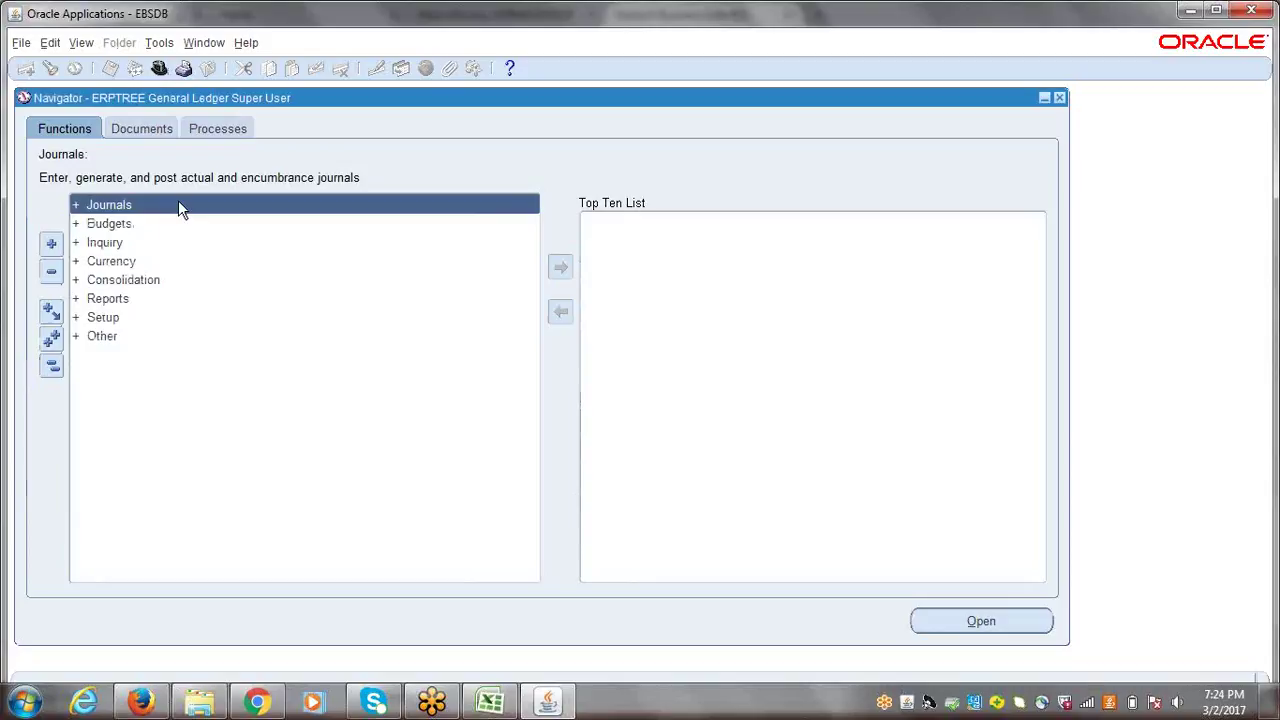
# - Open Setup > Financials > Flexfields > Key > Segments from the navigator
pyautogui.click(103, 318)
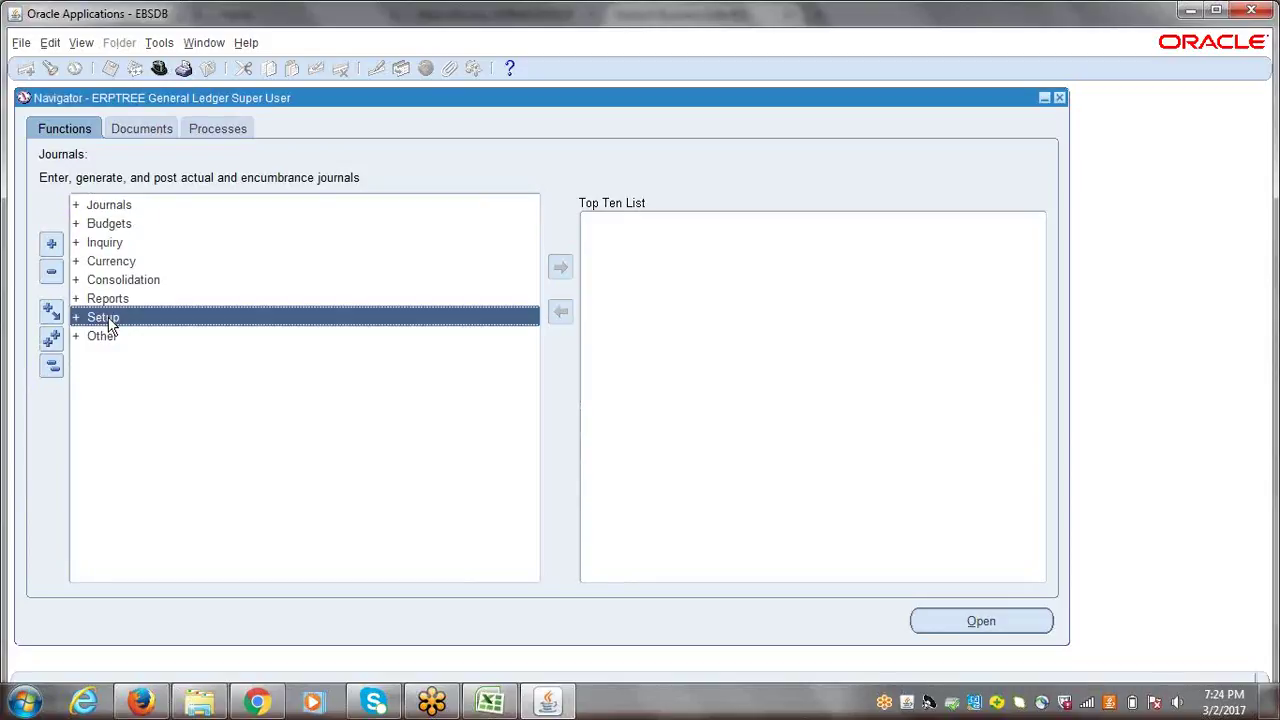
pyautogui.press('Return')
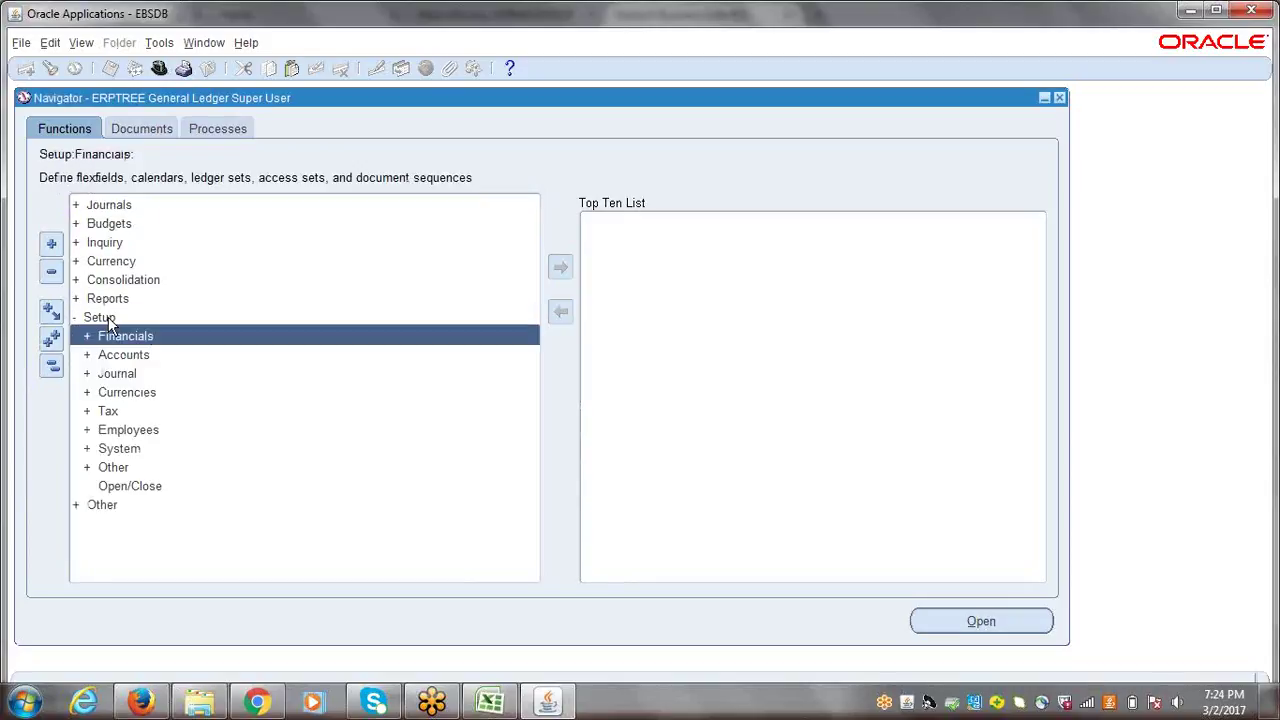
pyautogui.press('Return')
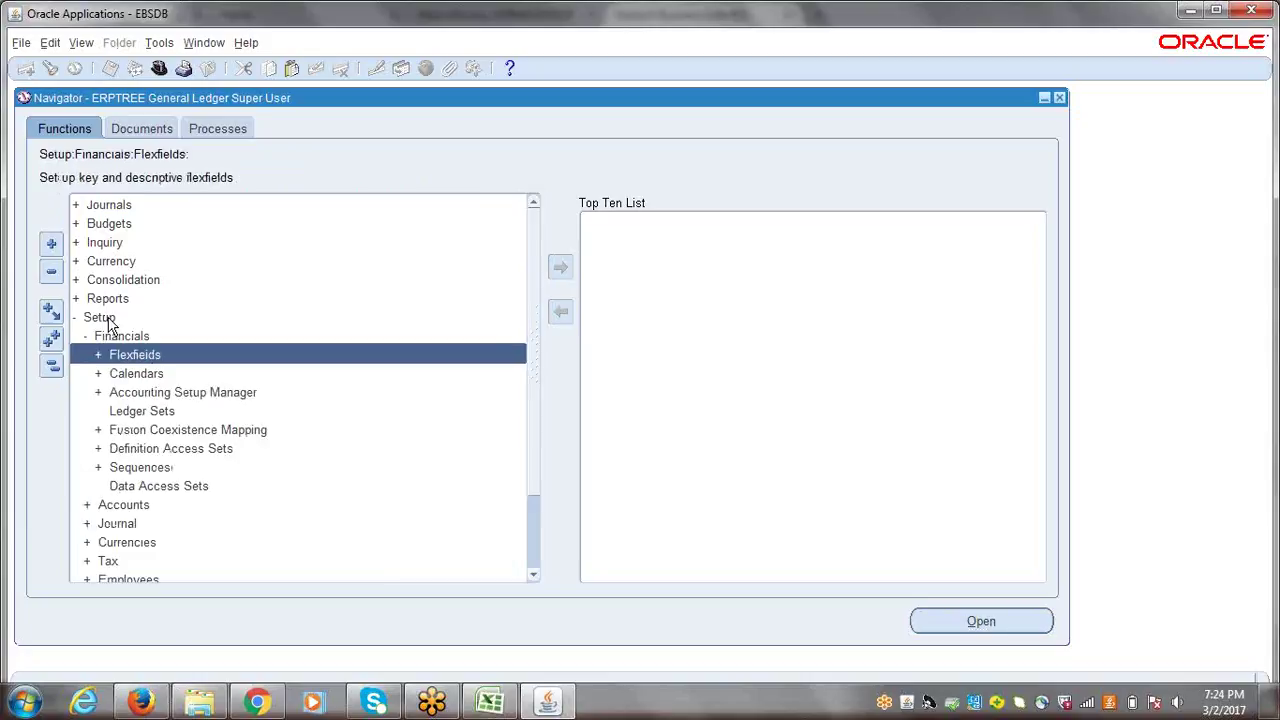
pyautogui.press('Return')
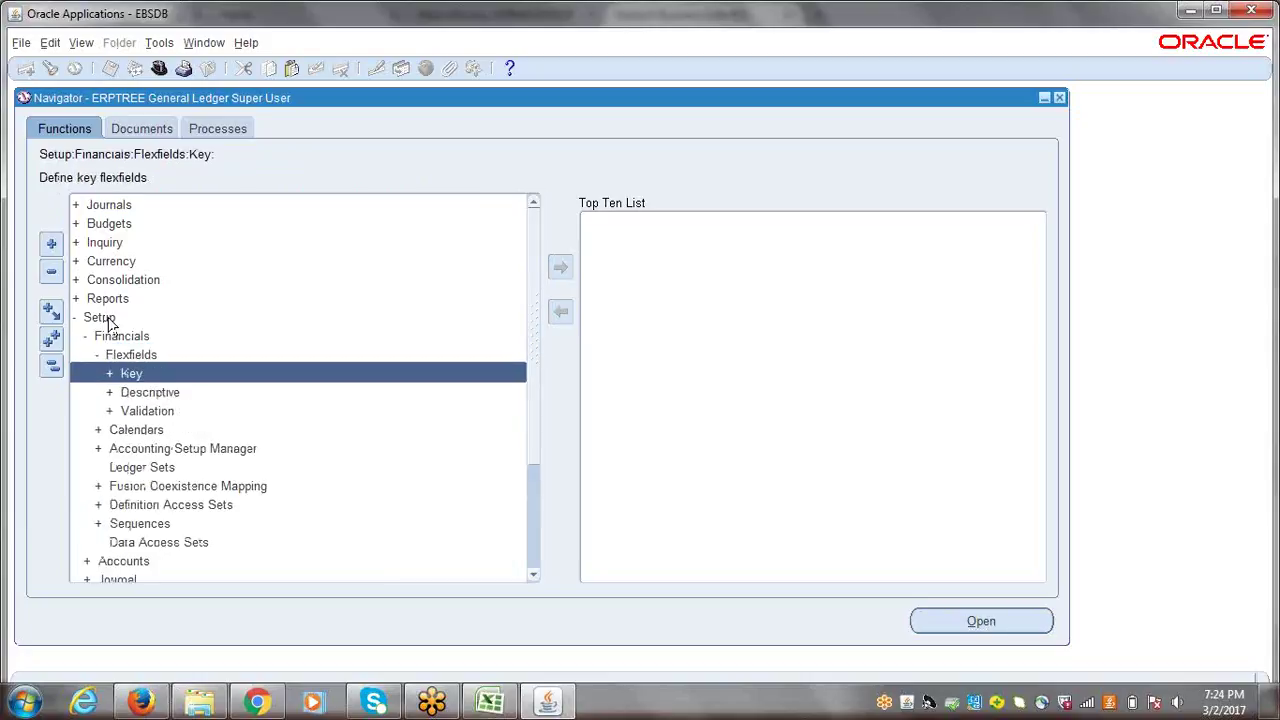
pyautogui.press('Return')
pyautogui.press('Return')
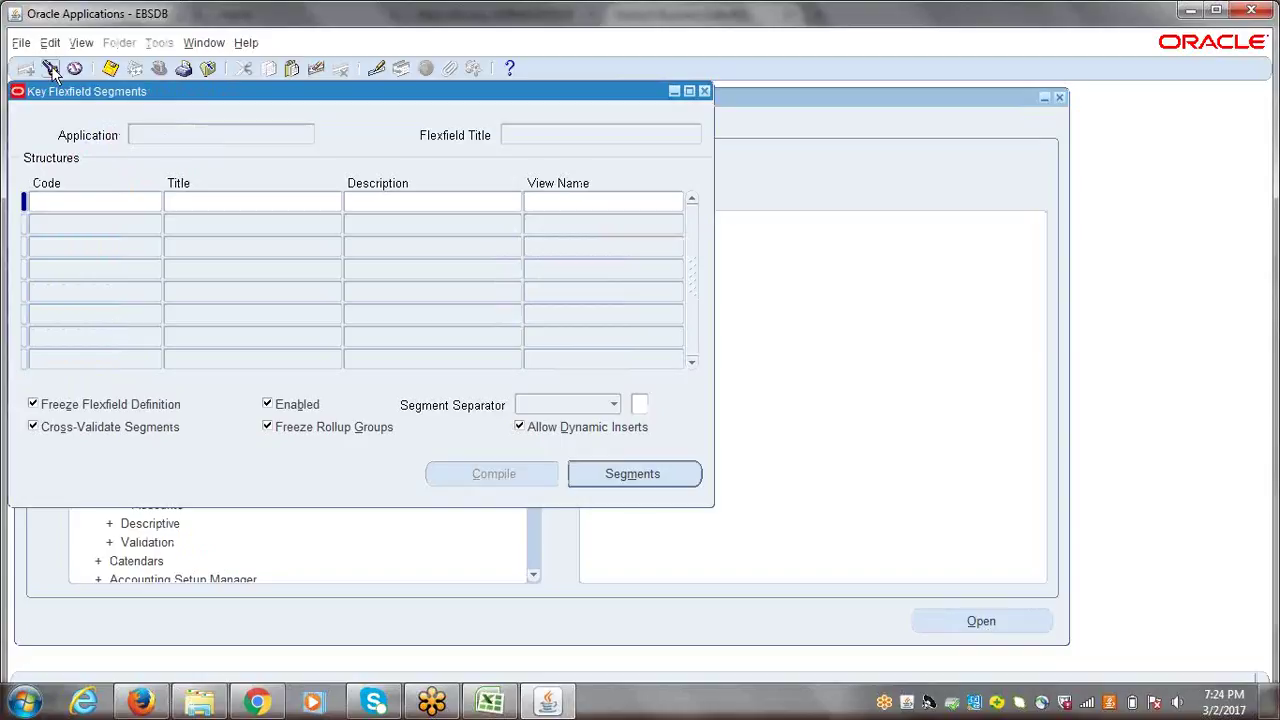
# - Search for 'human Resources' flexfields and load the Job Flexfield into the Segments form
pyautogui.click(51, 69)
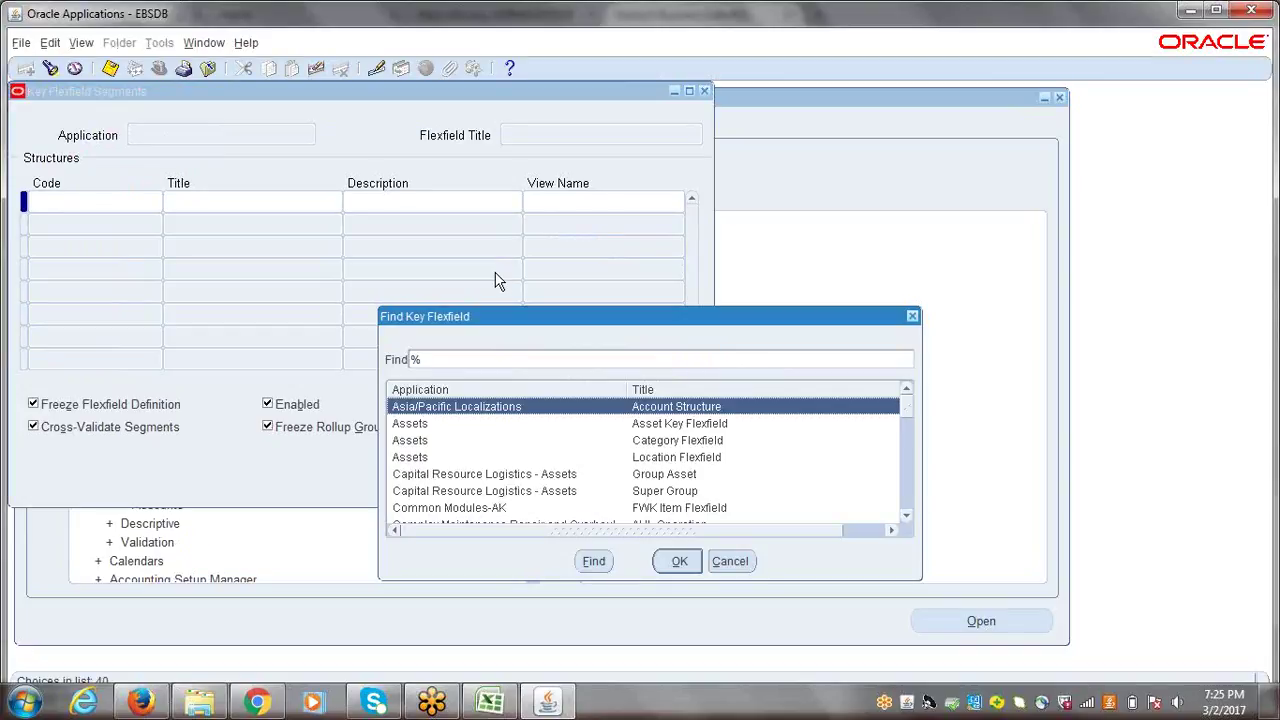
pyautogui.write('human Resources')
pyautogui.press('Return')
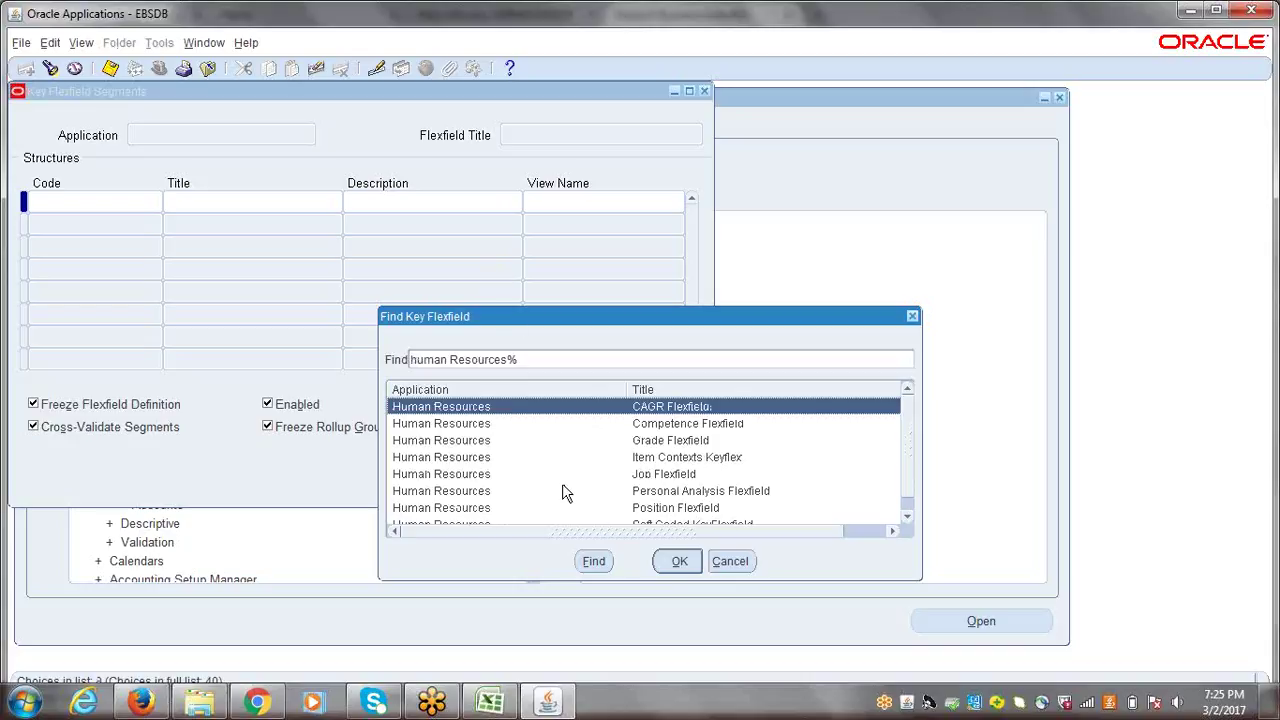
pyautogui.click(509, 476)
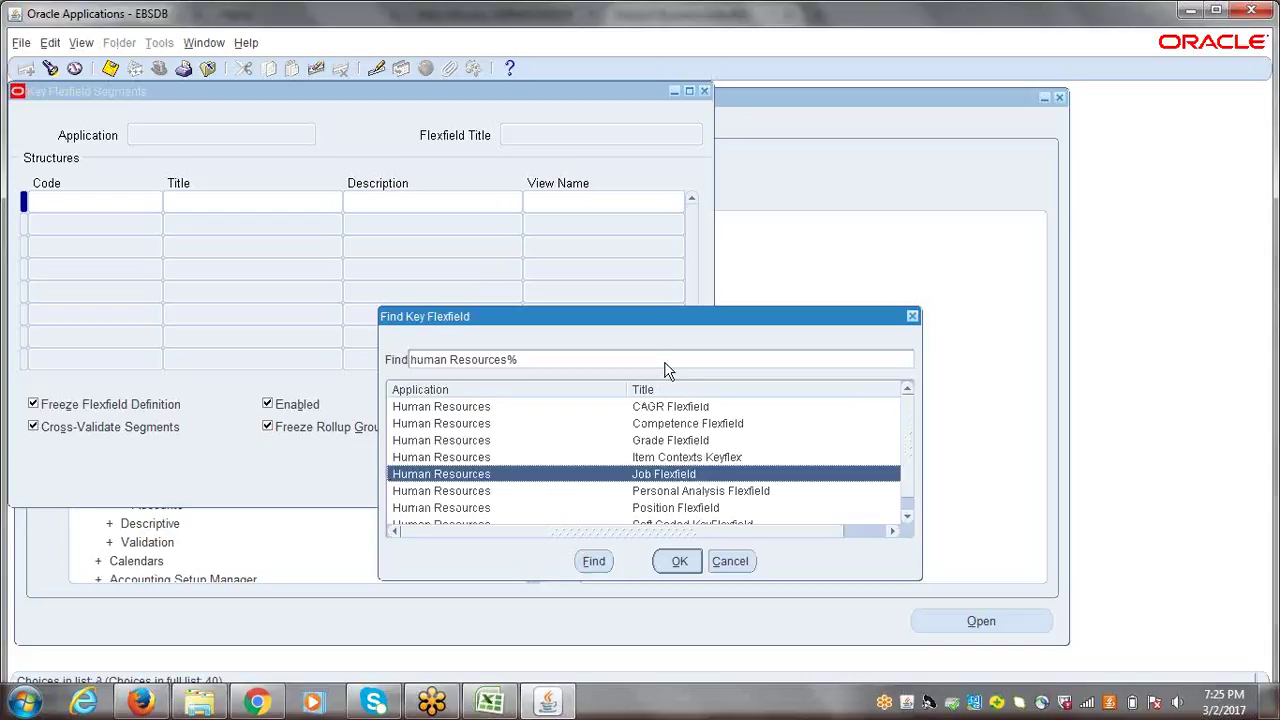
pyautogui.click(684, 564)
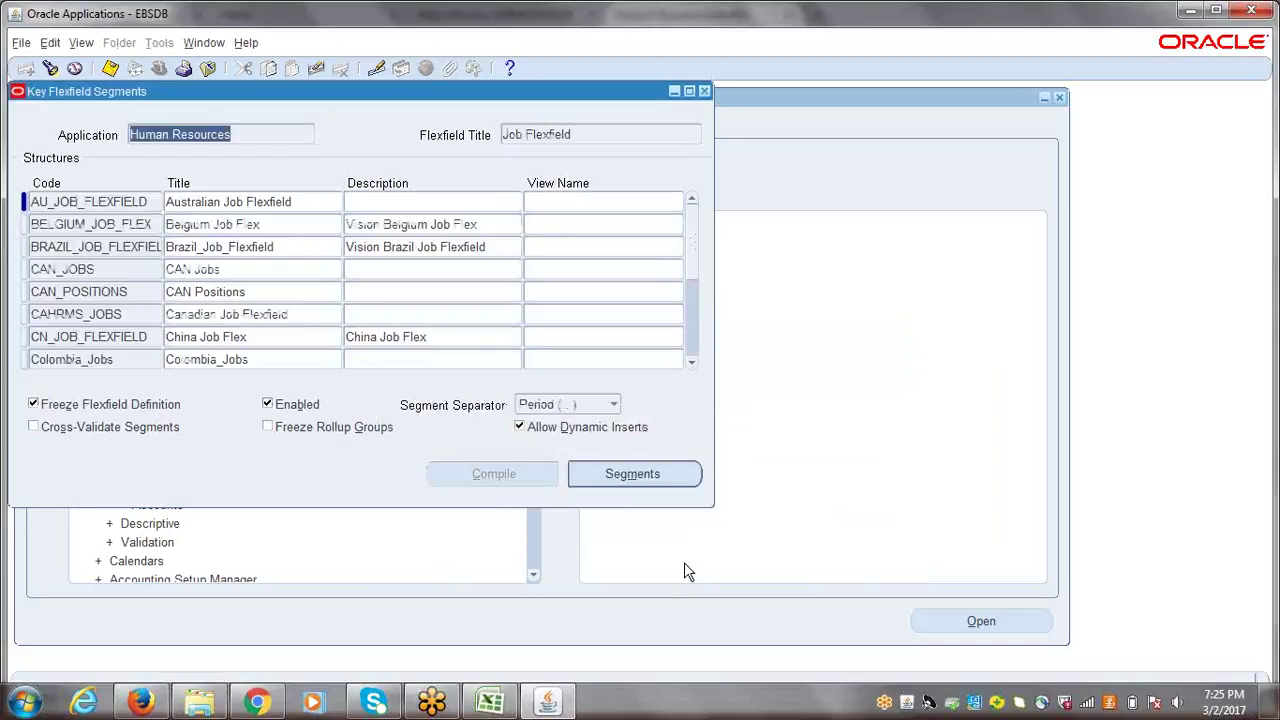
pyautogui.click(580, 134)
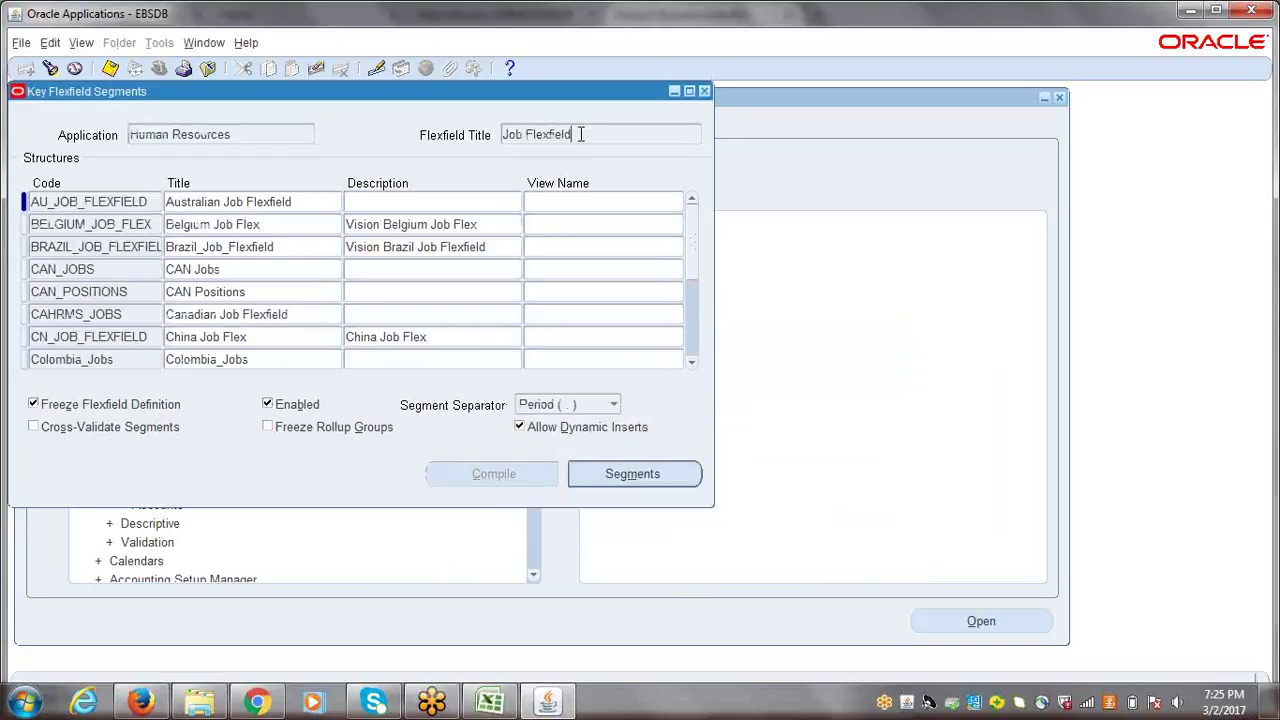
pyautogui.doubleClick(581, 134)
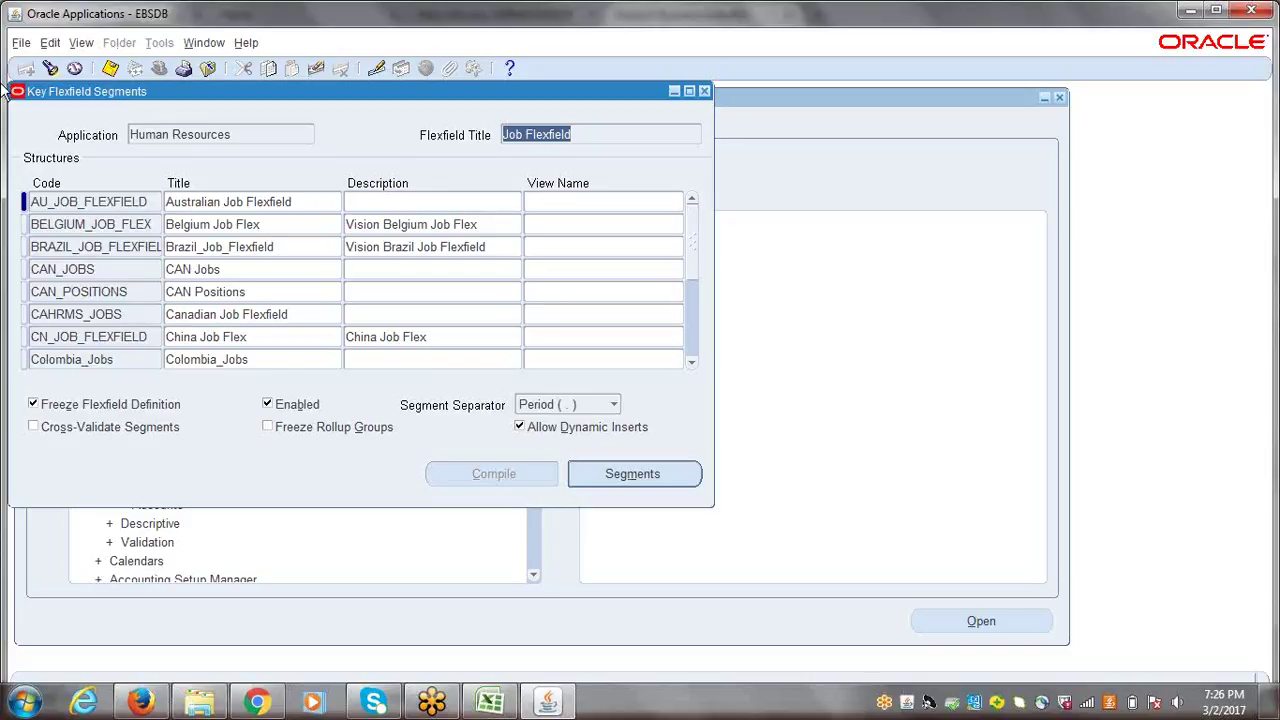
pyautogui.hotkey('alt', 'Tab')
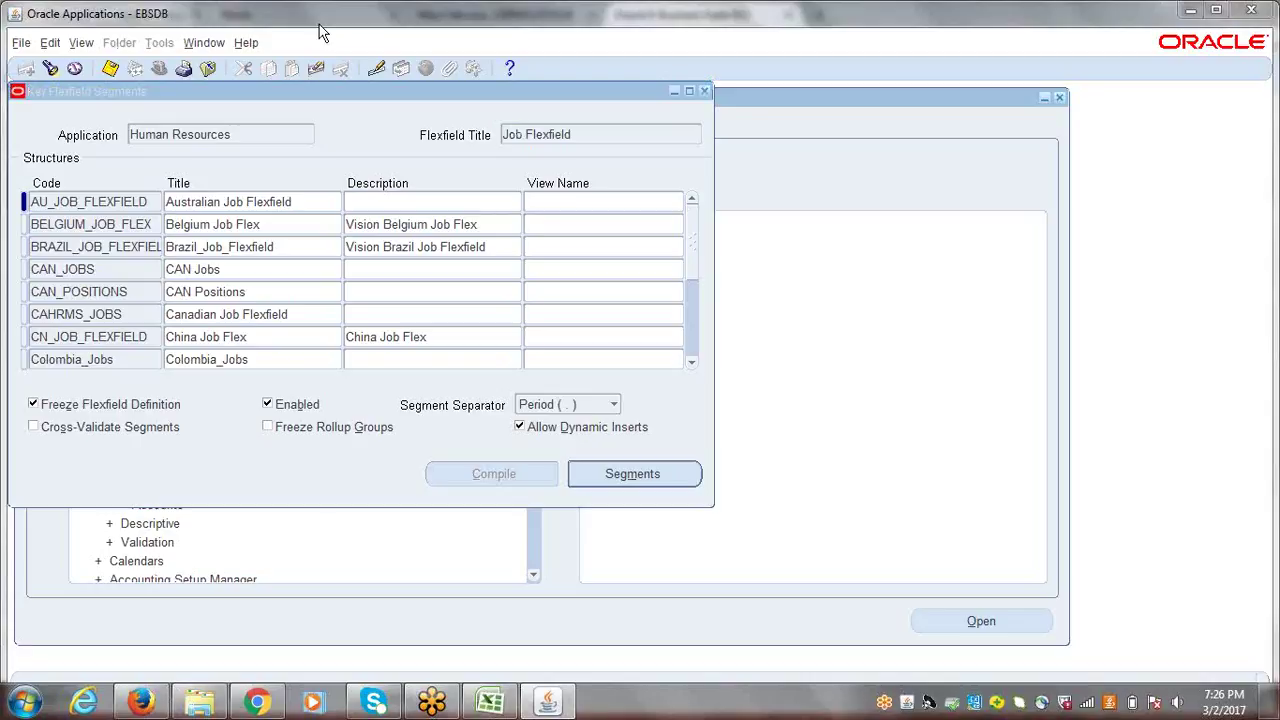
pyautogui.hotkey('alt', 'Tab')
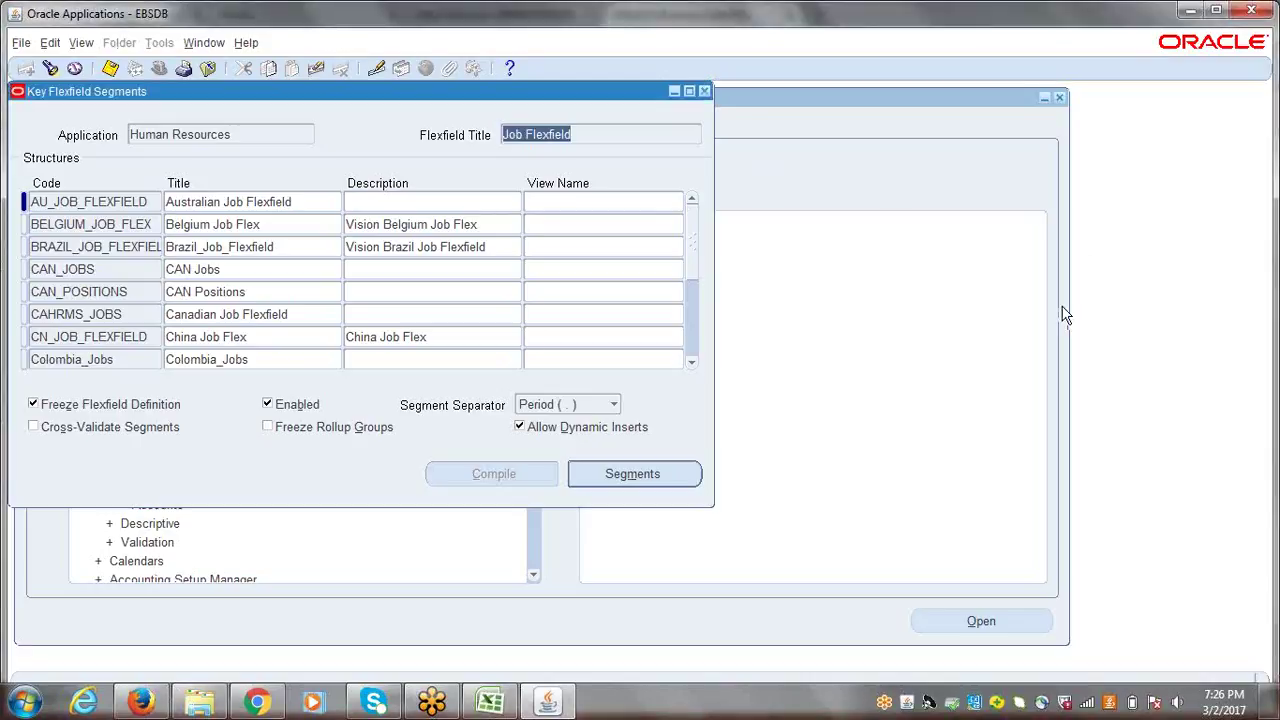
pyautogui.hotkey('alt', 'Tab')
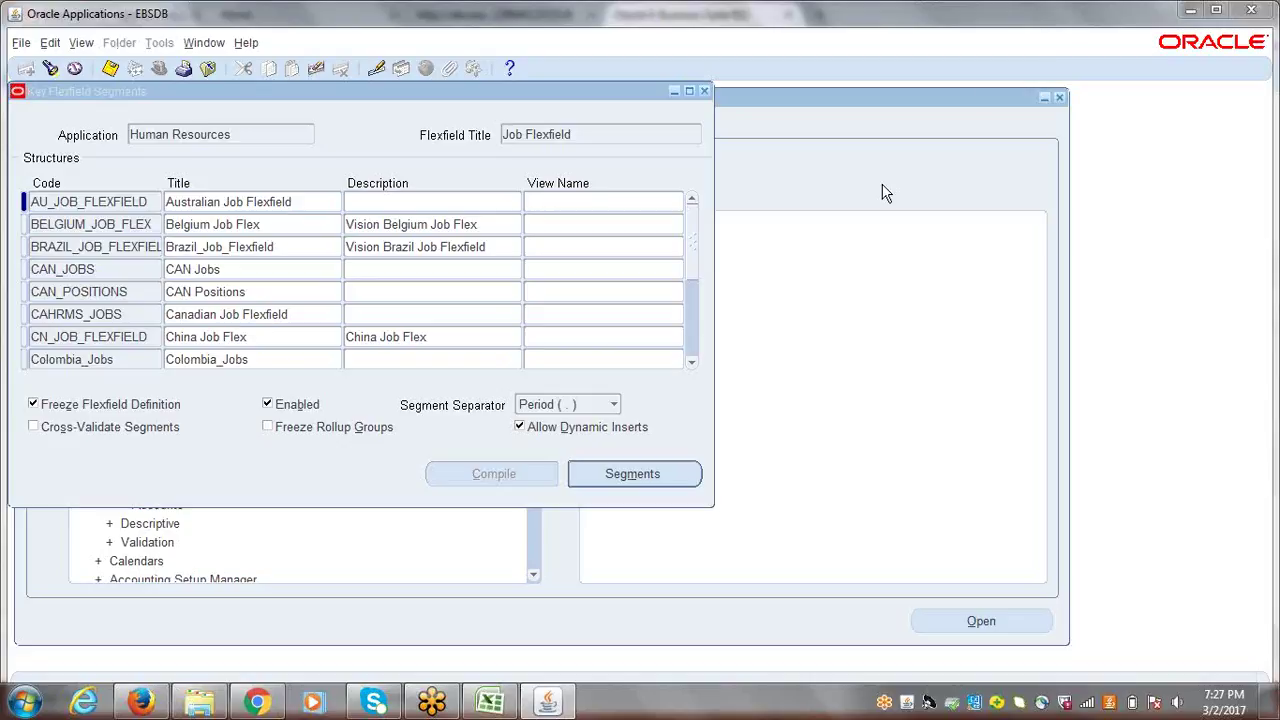
# - Scroll the structures list down to JOB_FLEXFIELD and select it
pyautogui.click(690, 361)
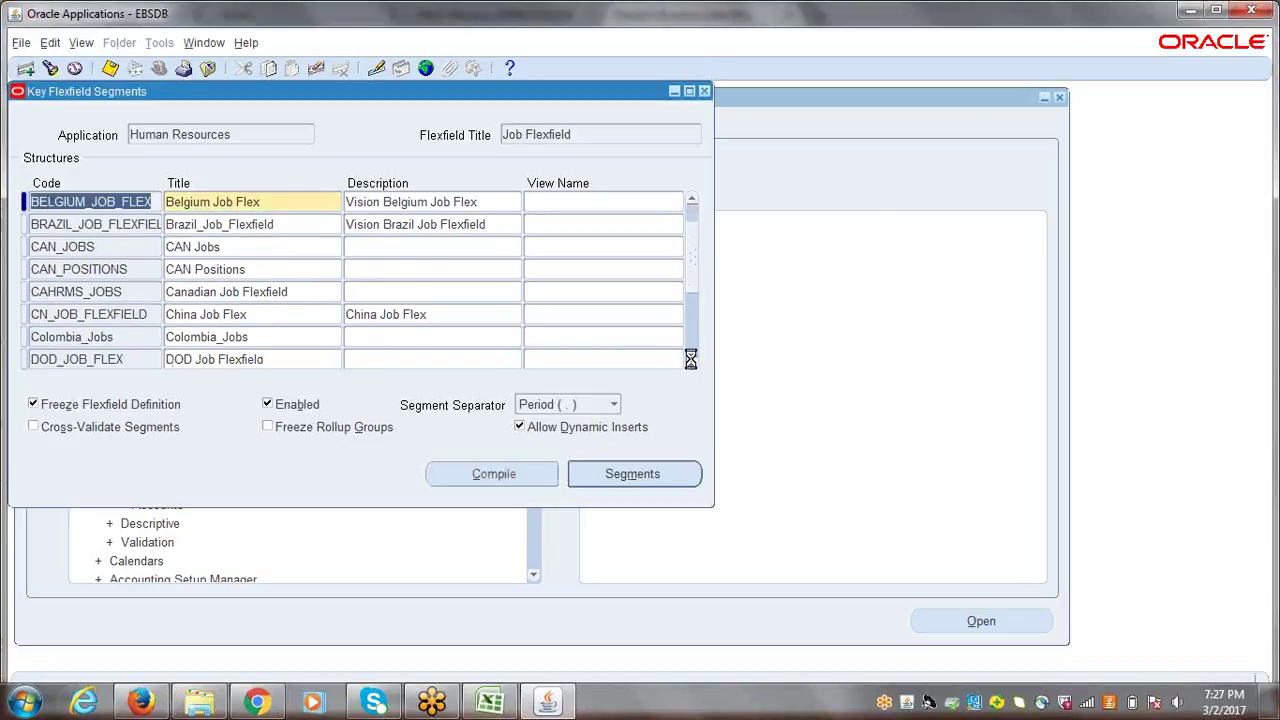
pyautogui.click(691, 361)
pyautogui.click(691, 361)
pyautogui.click(692, 362)
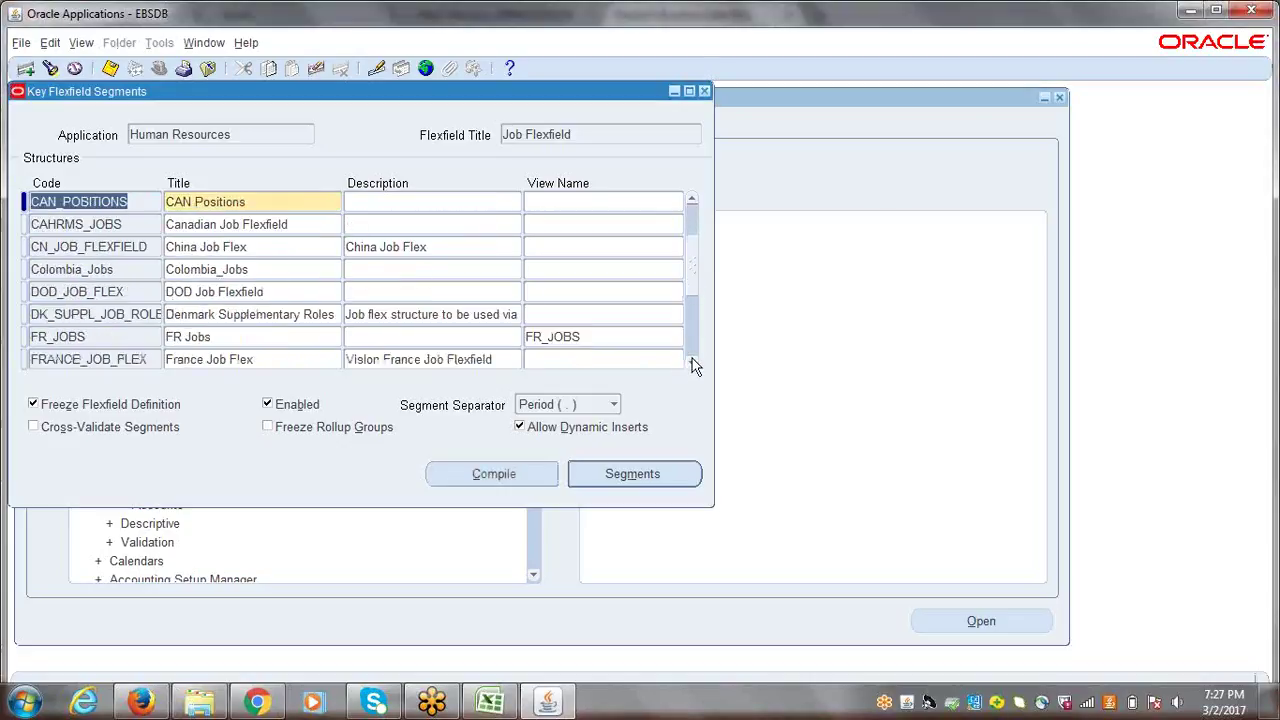
pyautogui.click(692, 362)
pyautogui.click(692, 360)
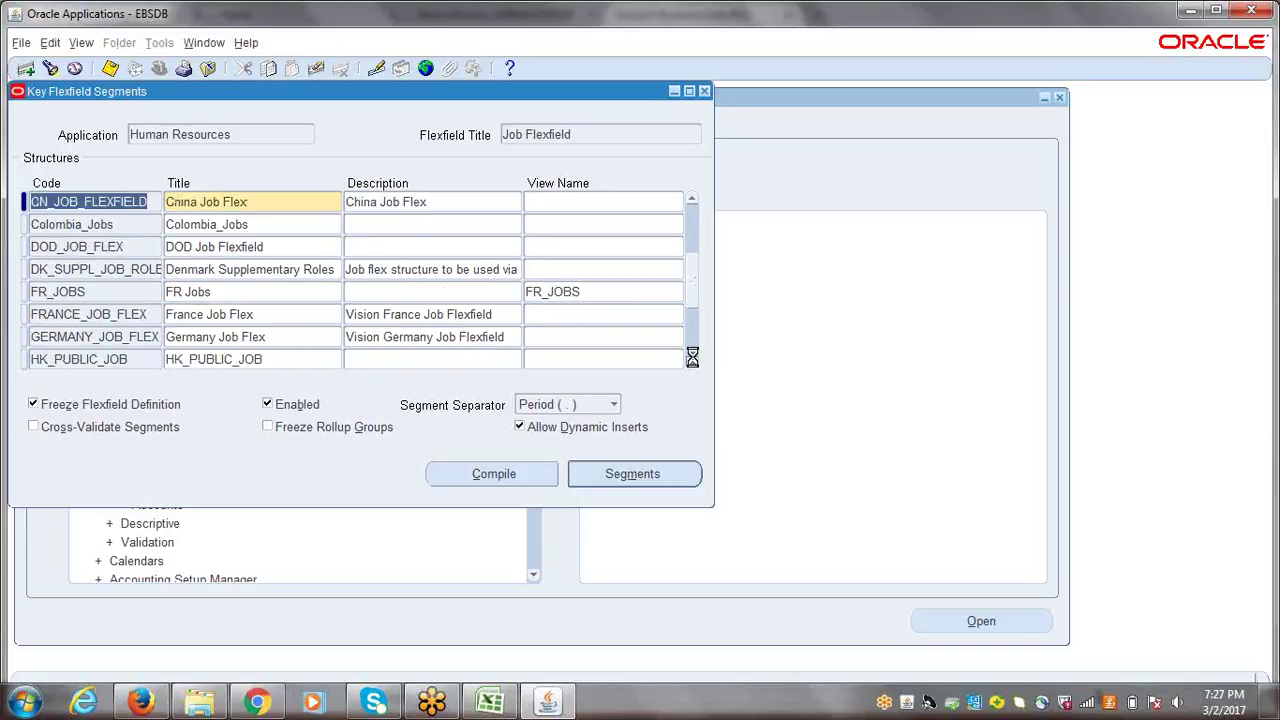
pyautogui.click(692, 360)
pyautogui.click(692, 361)
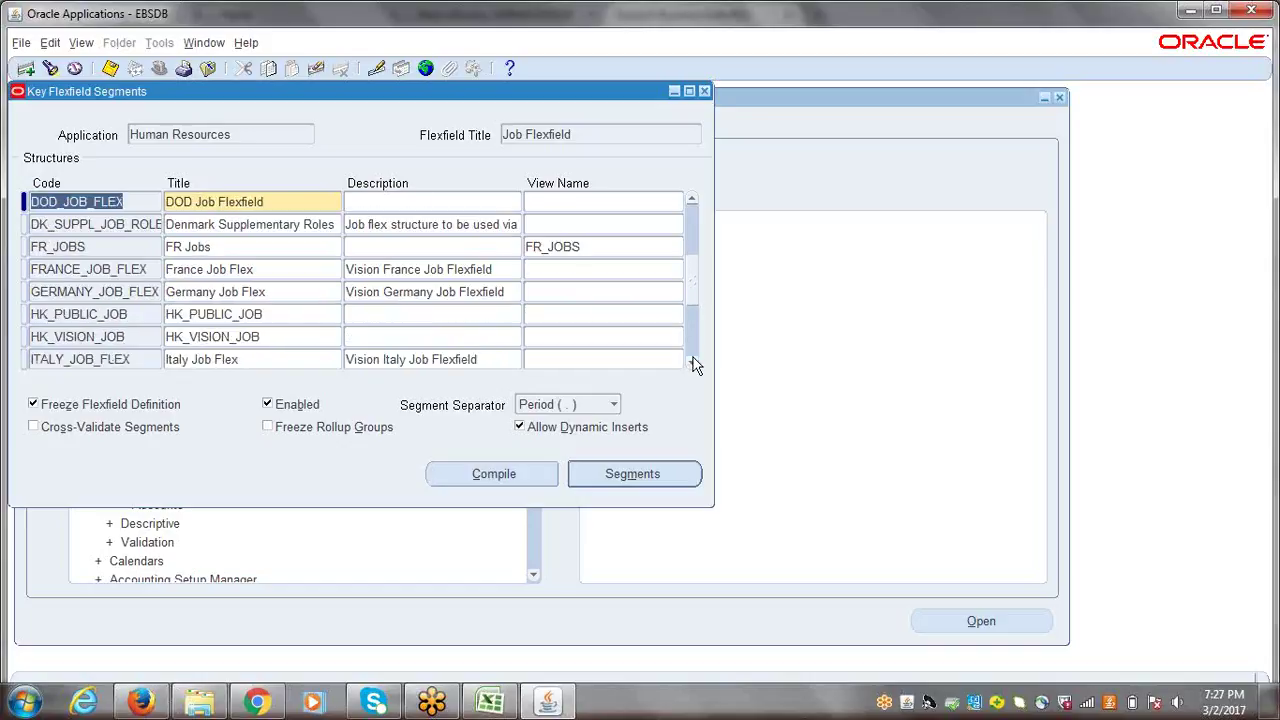
pyautogui.click(692, 361)
pyautogui.click(692, 361)
pyautogui.click(692, 361)
pyautogui.click(692, 361)
pyautogui.click(692, 361)
pyautogui.click(692, 361)
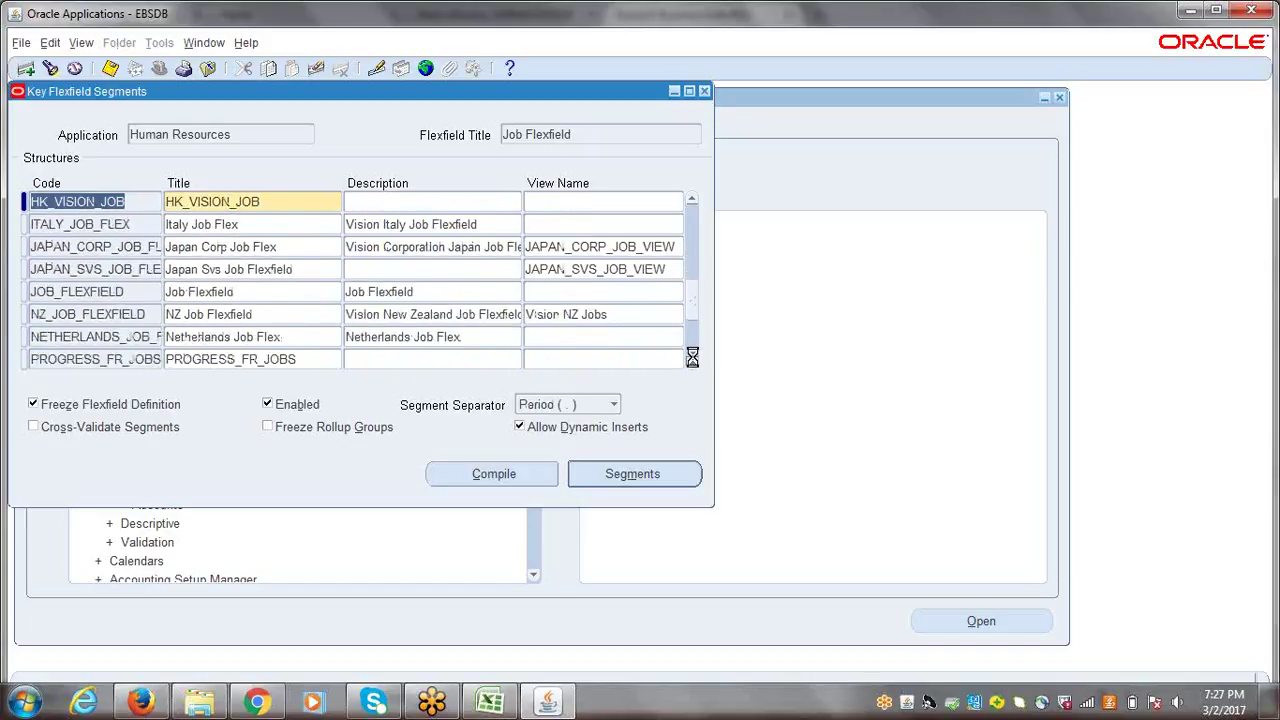
pyautogui.click(692, 361)
pyautogui.click(68, 270)
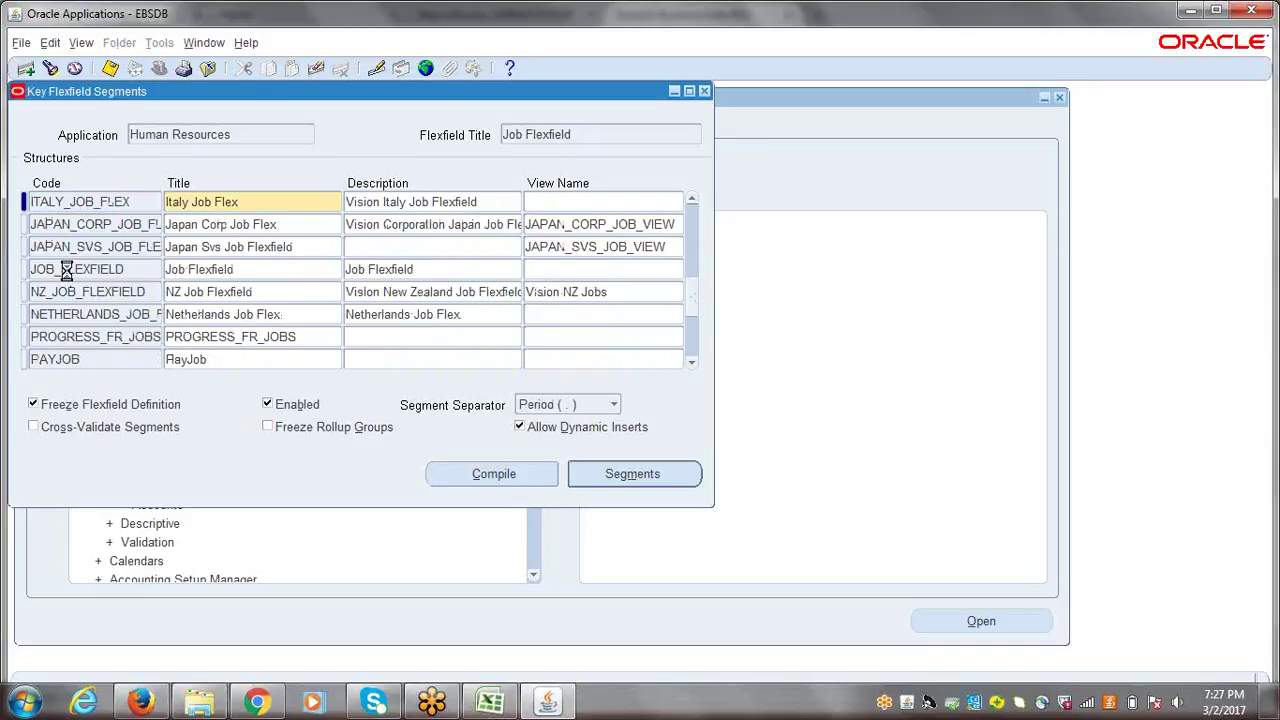
# - Select the text of the JOB_FLEXFIELD structure's title
pyautogui.click(265, 270)
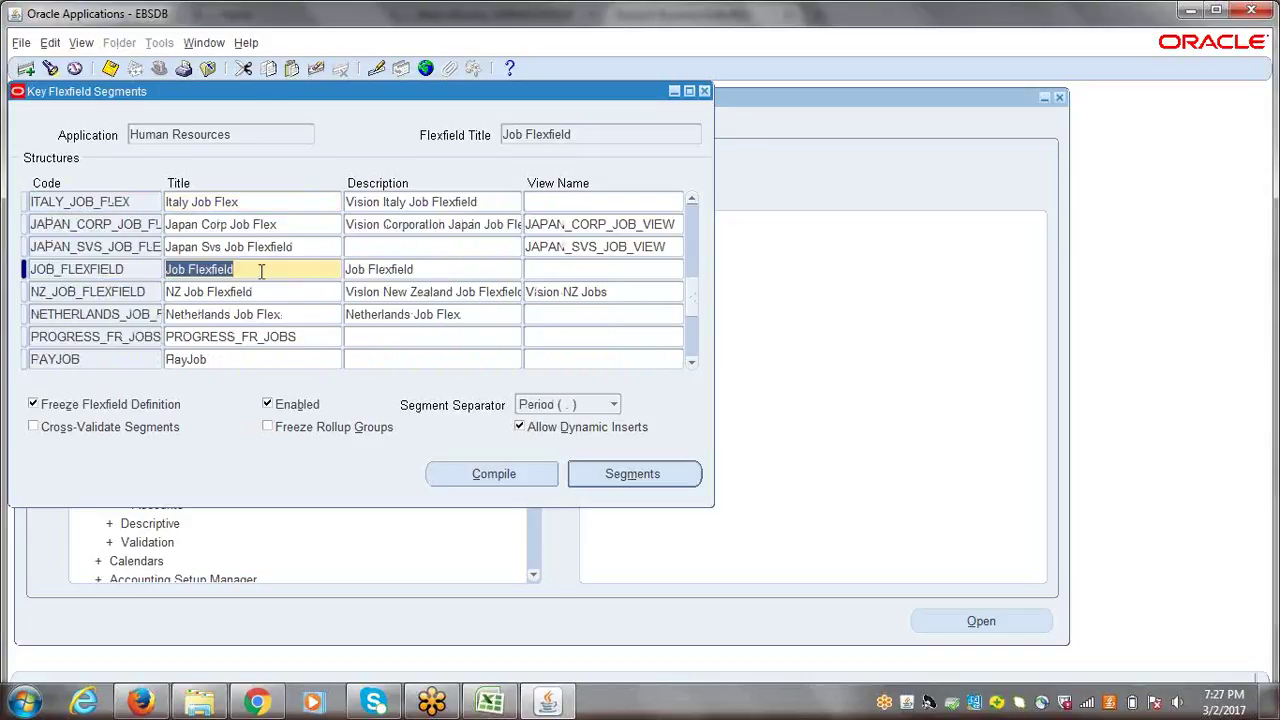
pyautogui.click(257, 269)
pyautogui.moveTo(257, 269); pyautogui.dragTo(166, 270)
pyautogui.click(240, 269)
pyautogui.moveTo(240, 269); pyautogui.dragTo(162, 269)
pyautogui.click(246, 270)
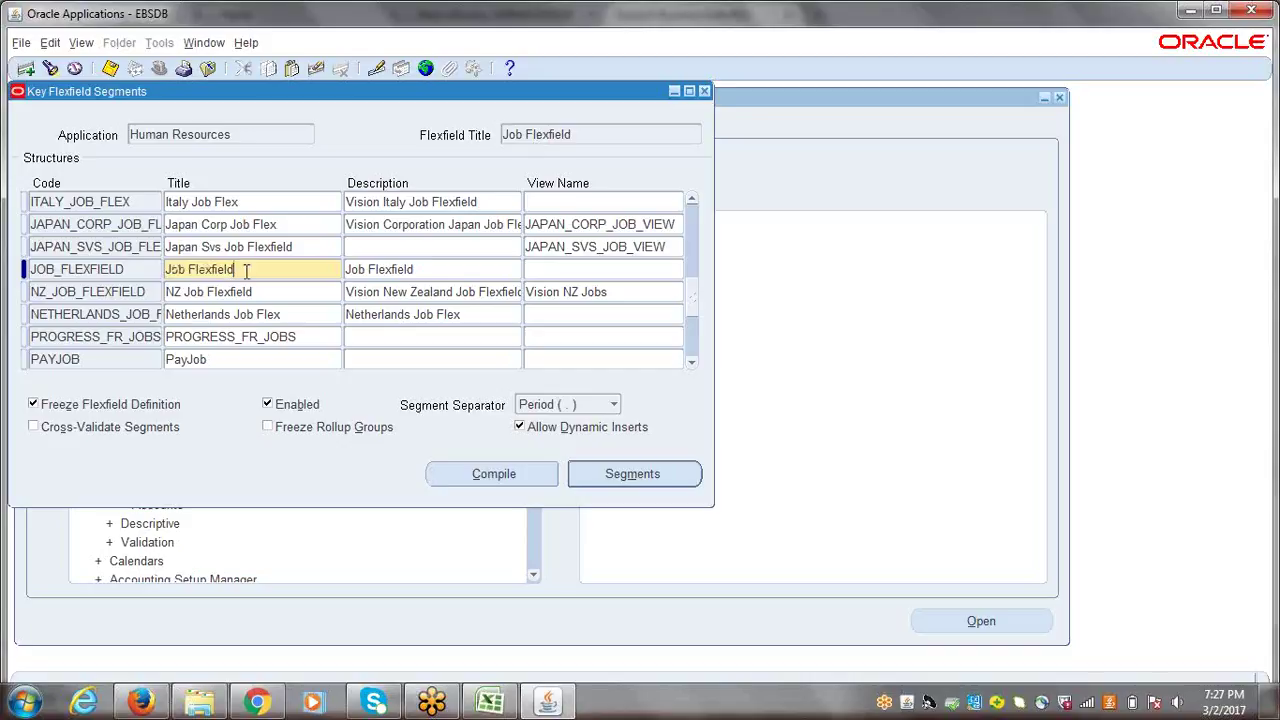
pyautogui.moveTo(246, 270); pyautogui.dragTo(163, 271)
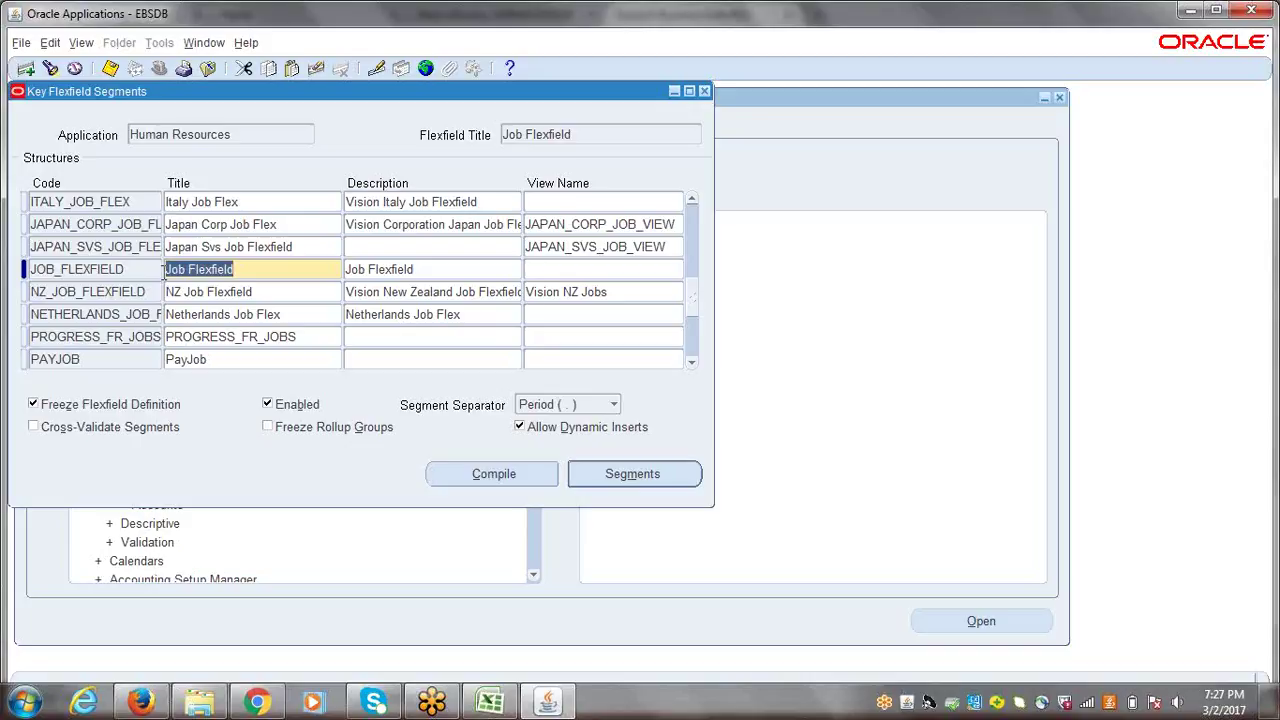
pyautogui.click(281, 268)
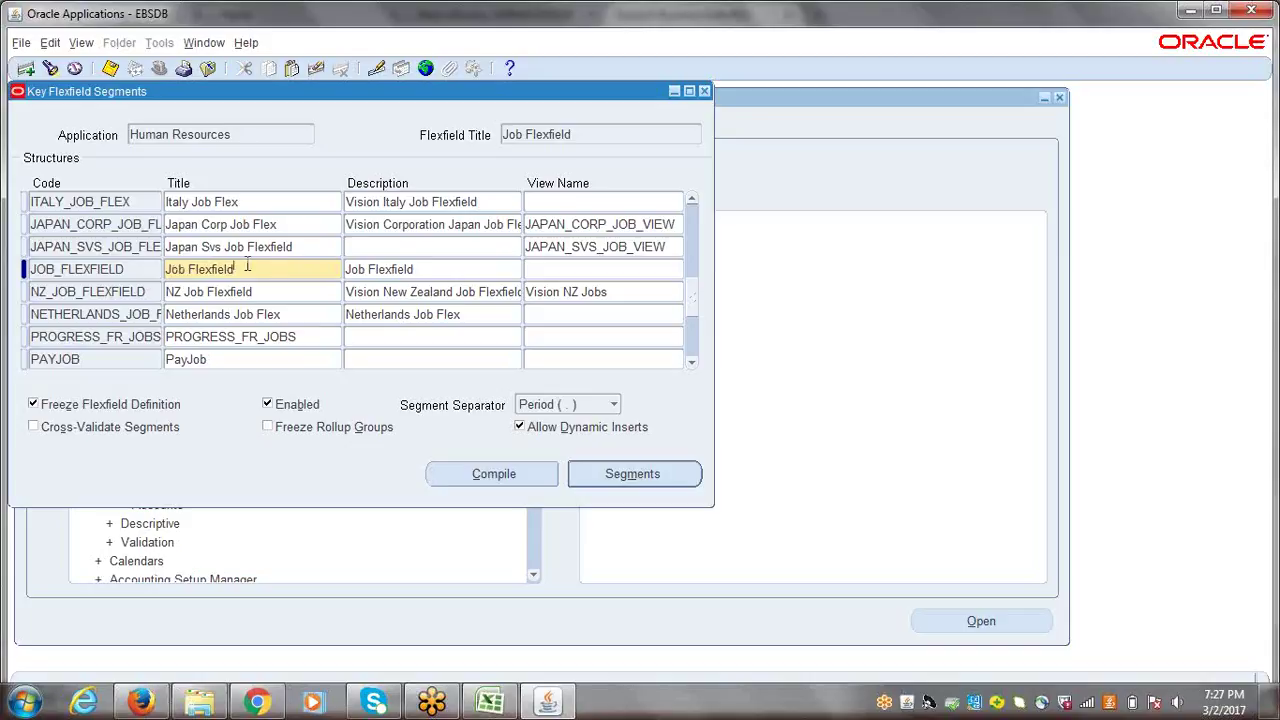
pyautogui.moveTo(250, 269); pyautogui.dragTo(155, 269)
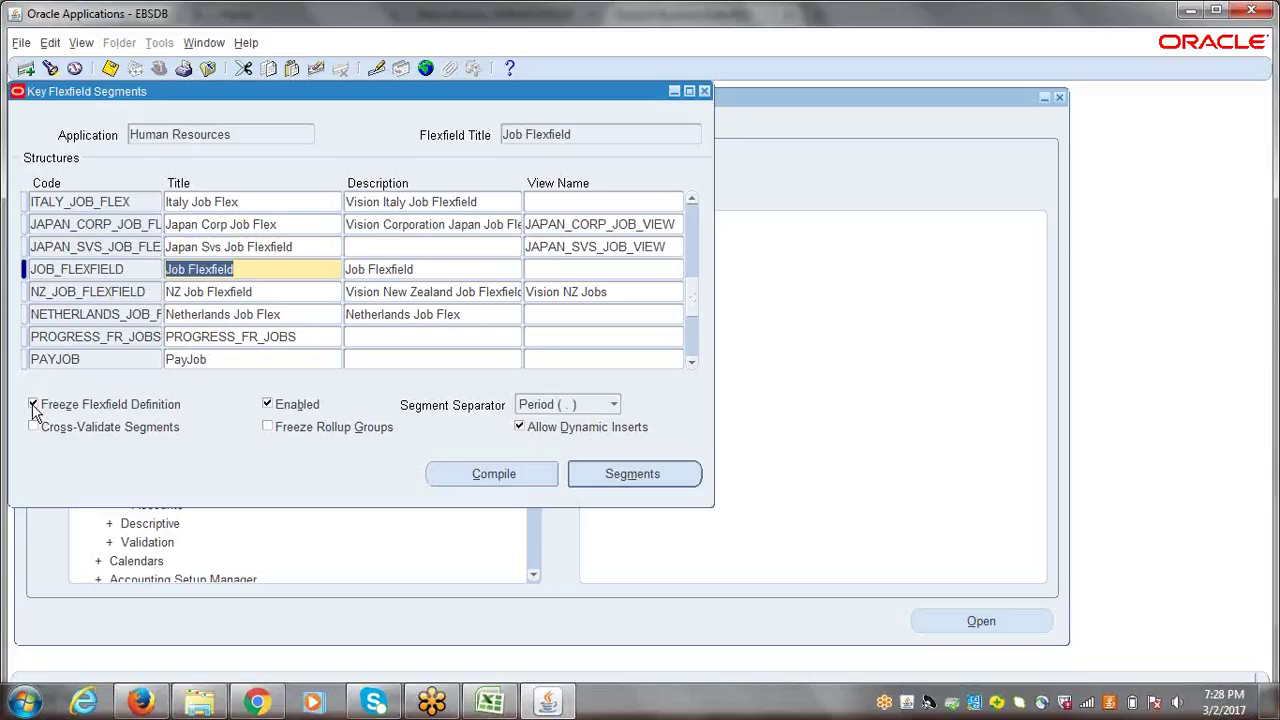
# - Unfreeze the JOB_FLEXFIELD definition, accept the caution, and open its segments
pyautogui.click(33, 405)
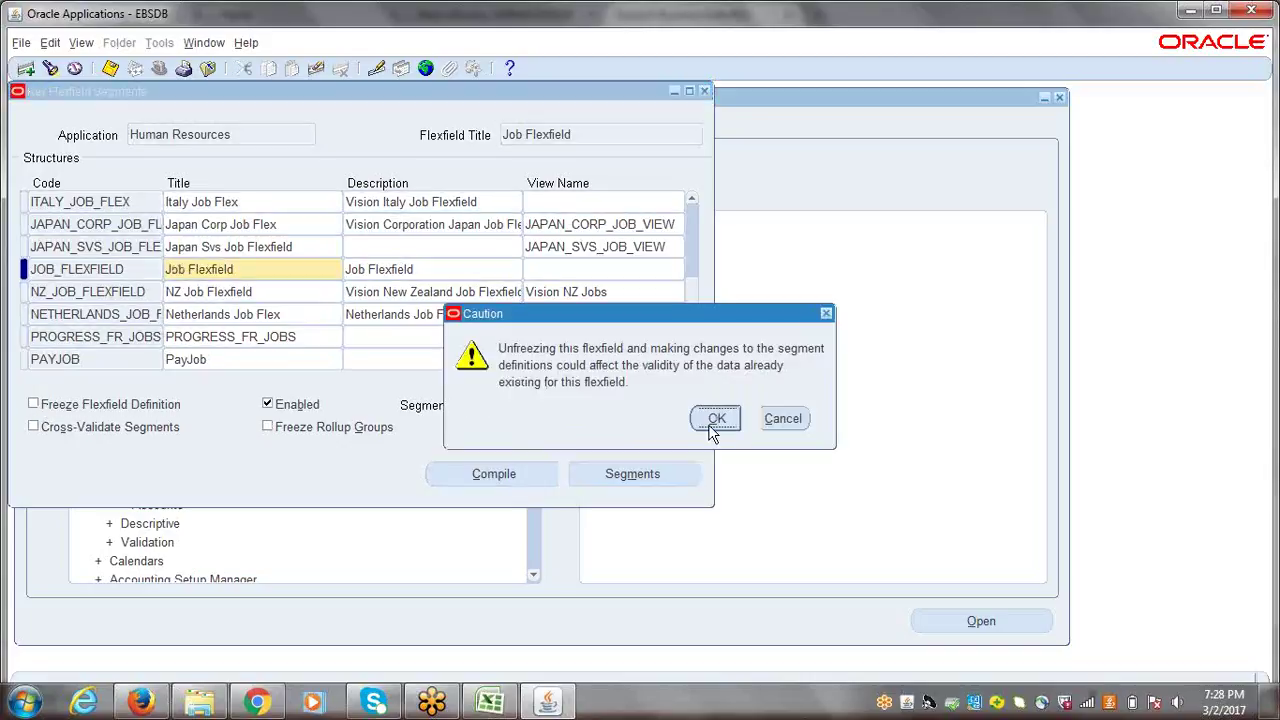
pyautogui.click(712, 422)
pyautogui.click(600, 477)
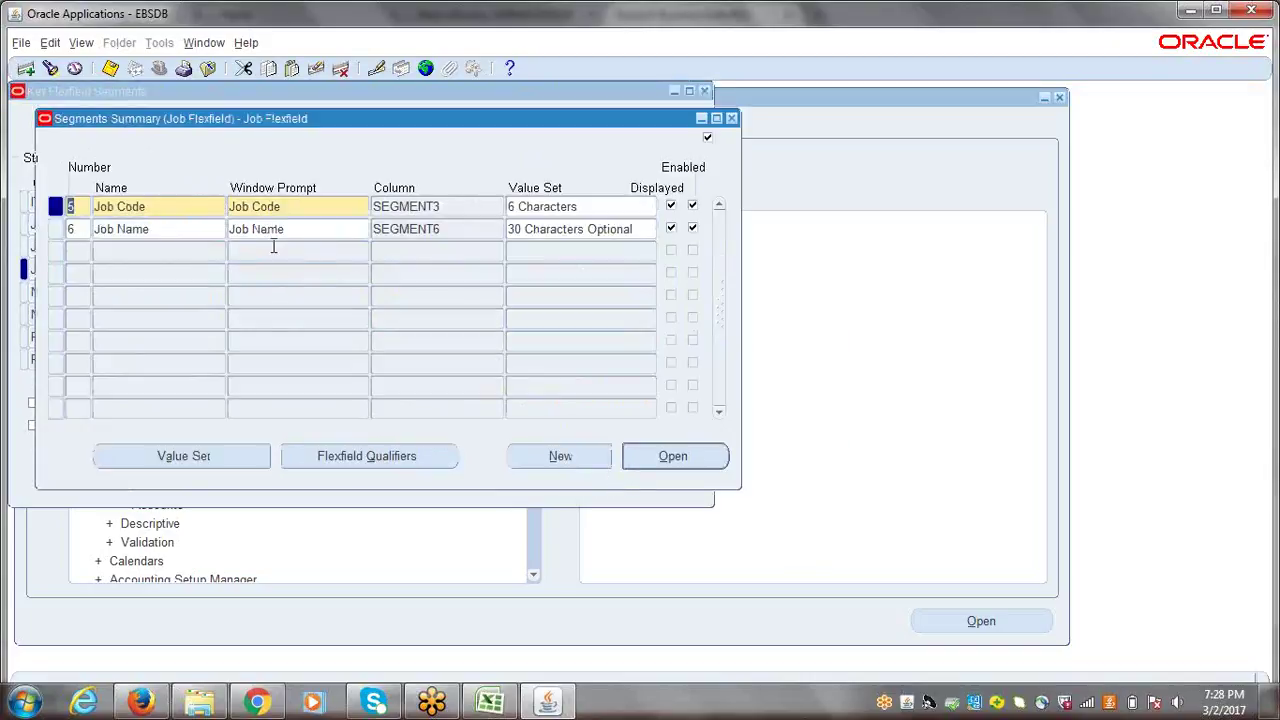
# - Change the Job Code segment's sequence number to 6
pyautogui.click(206, 207)
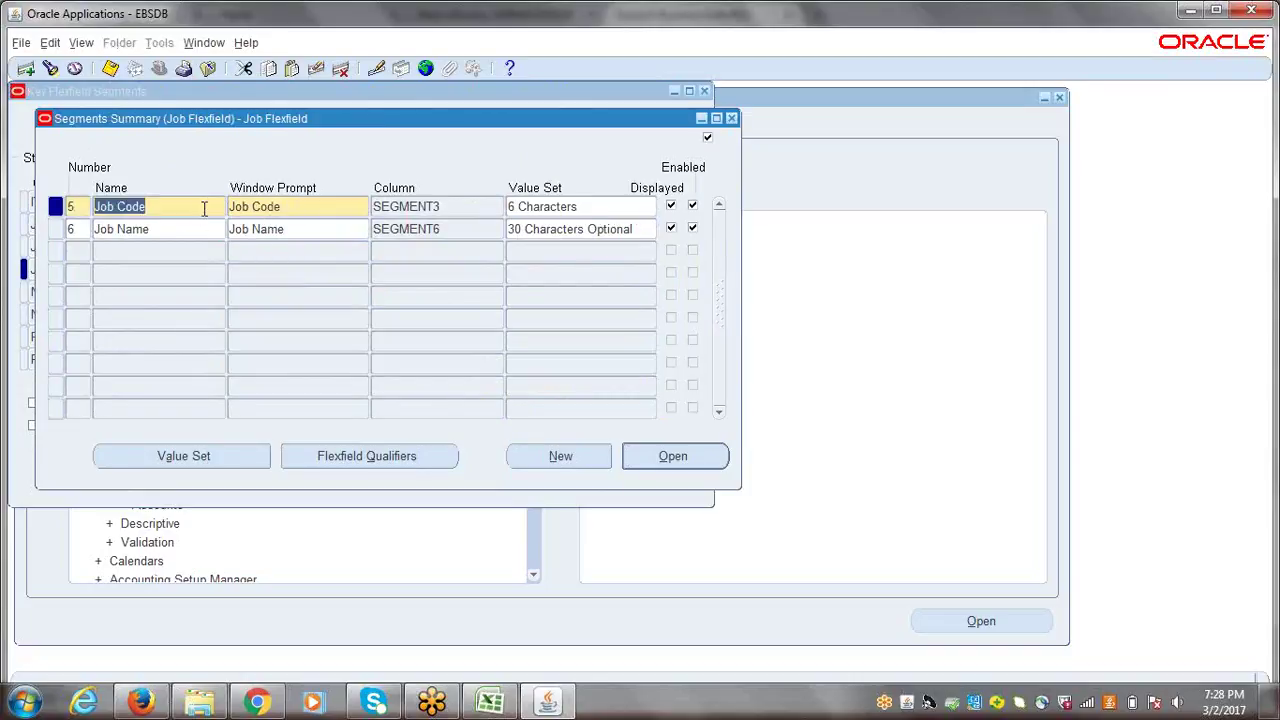
pyautogui.click(172, 228)
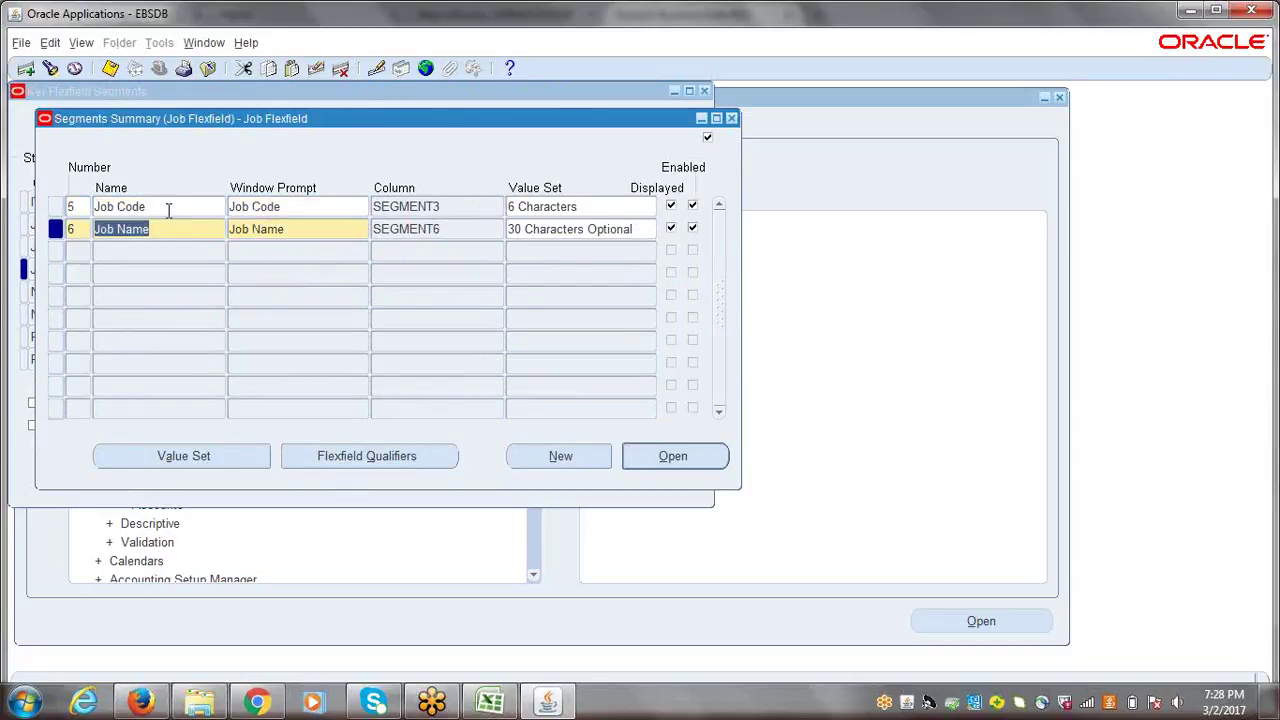
pyautogui.click(166, 208)
pyautogui.click(168, 226)
pyautogui.click(163, 207)
pyautogui.click(164, 228)
pyautogui.click(165, 203)
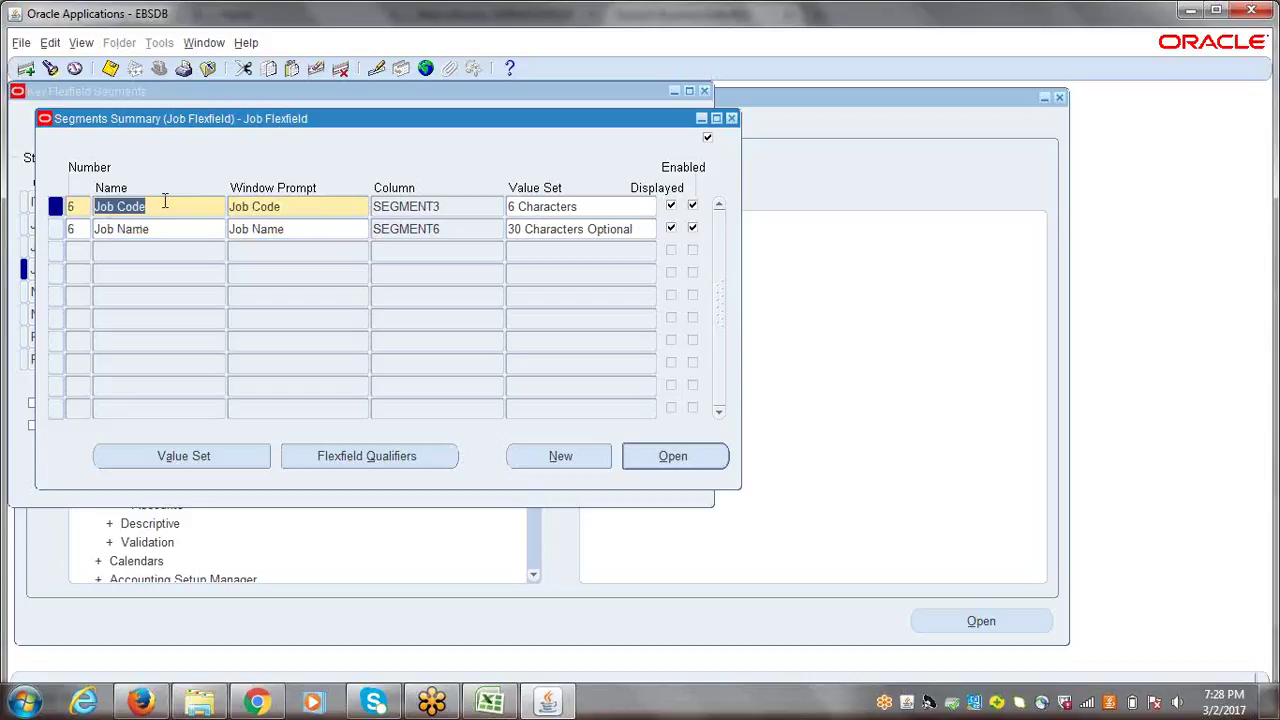
pyautogui.click(166, 205)
pyautogui.moveTo(148, 206); pyautogui.dragTo(94, 206)
pyautogui.click(163, 228)
pyautogui.click(164, 206)
pyautogui.hotkey('shift', 'Tab')
pyautogui.write('6')
# - Open the value set definition used by the Job Code segment
pyautogui.click(152, 228)
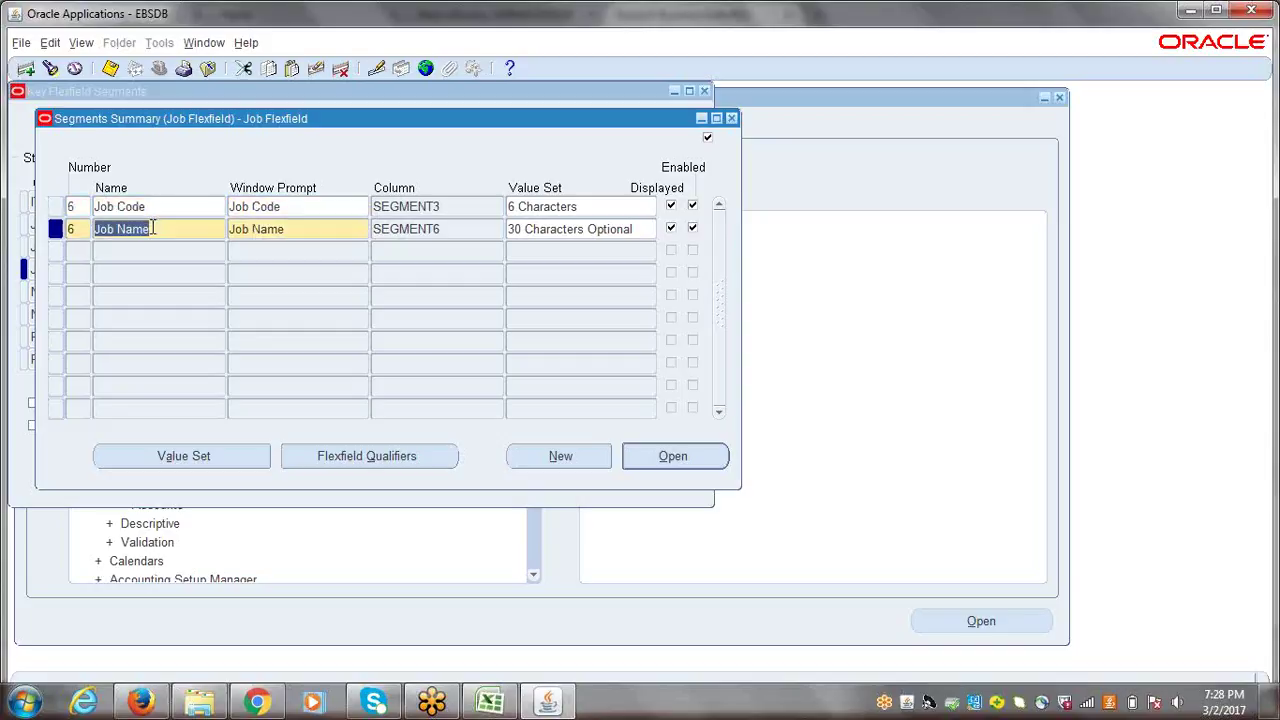
pyautogui.click(165, 207)
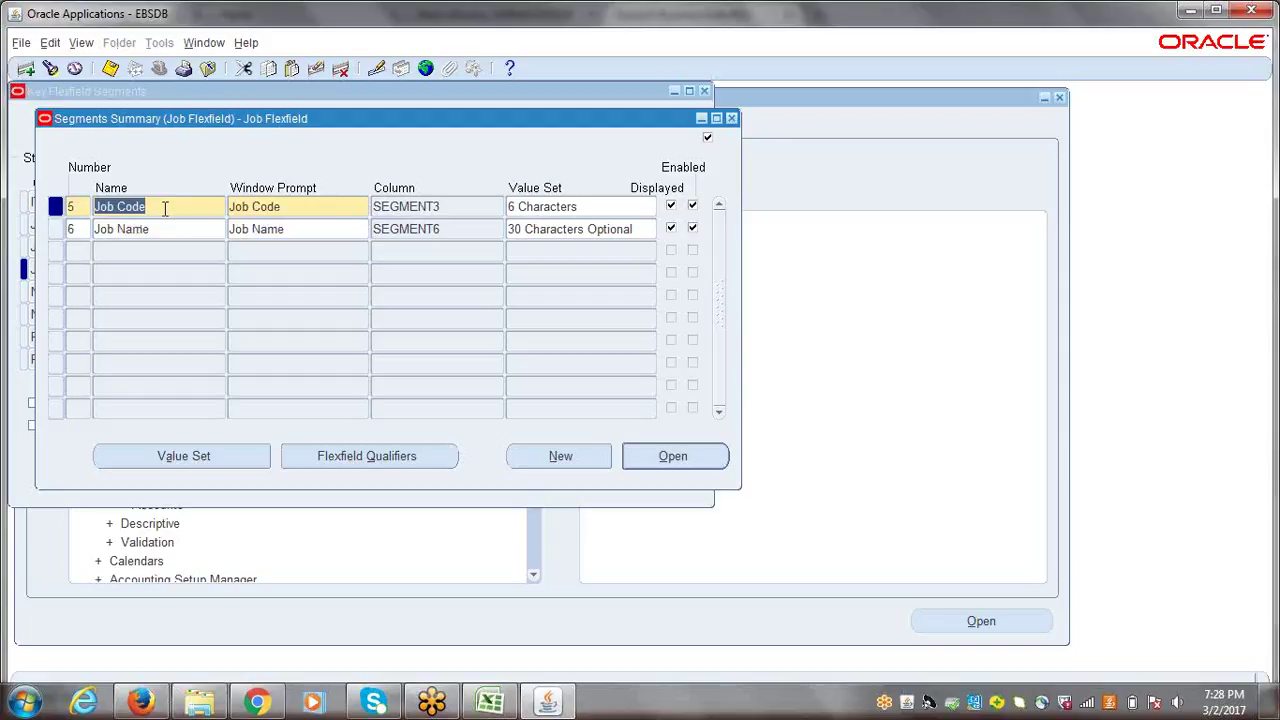
pyautogui.click(580, 207)
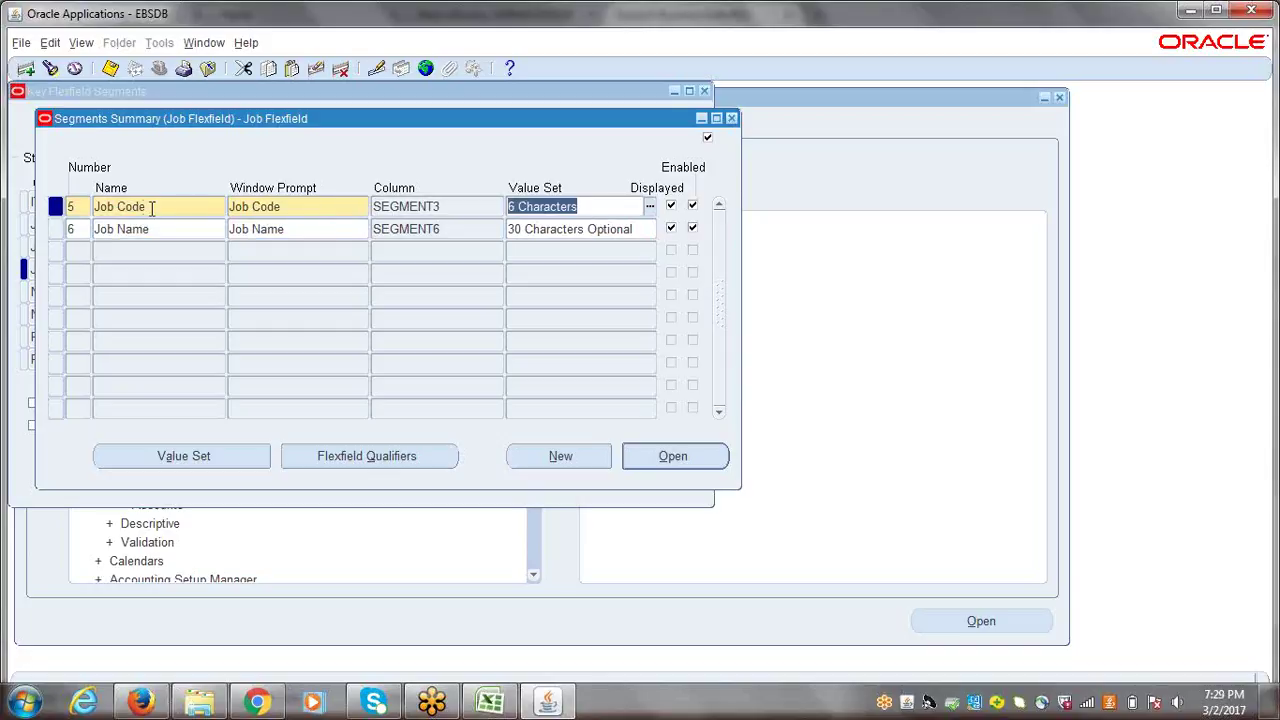
pyautogui.click(150, 207)
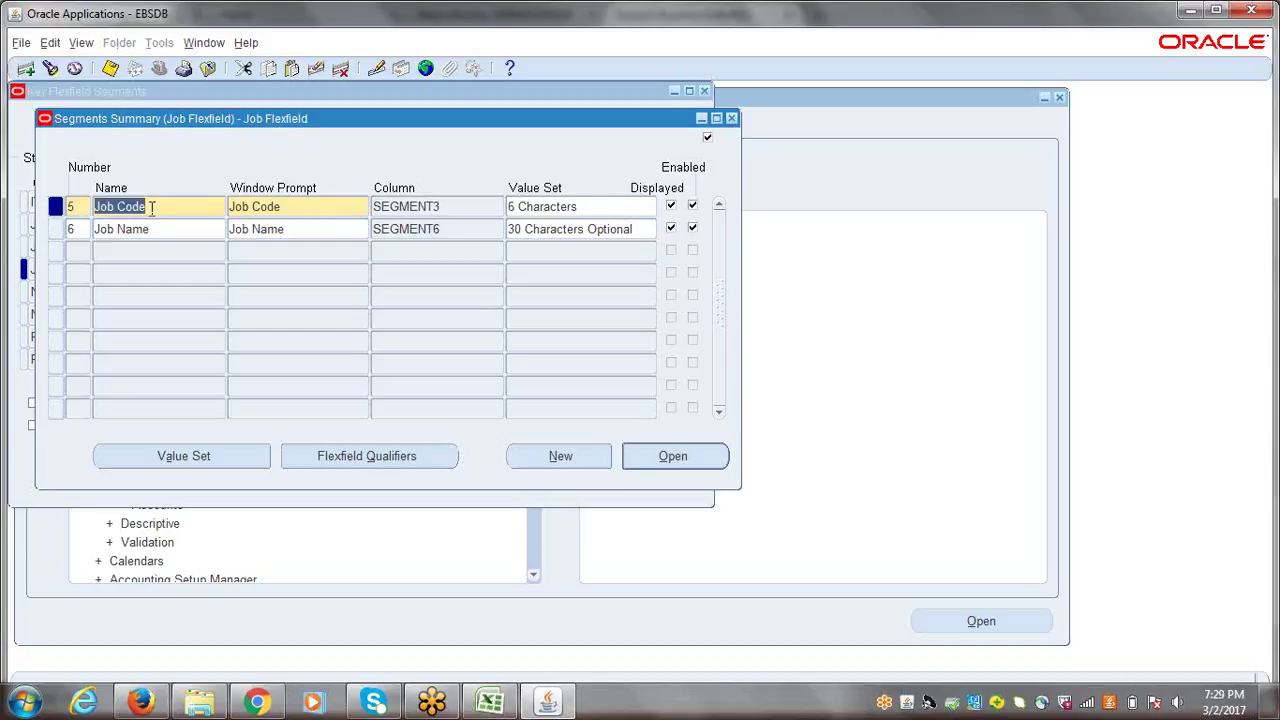
pyautogui.click(181, 456)
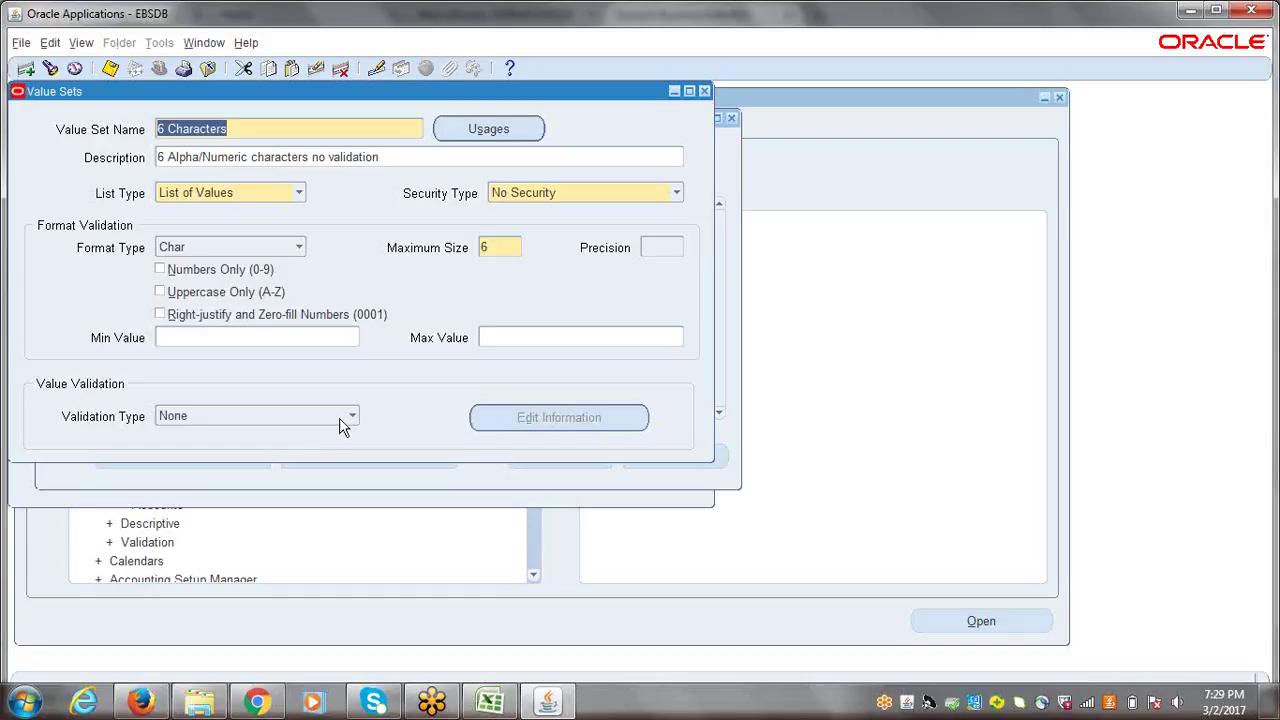
pyautogui.click(353, 417)
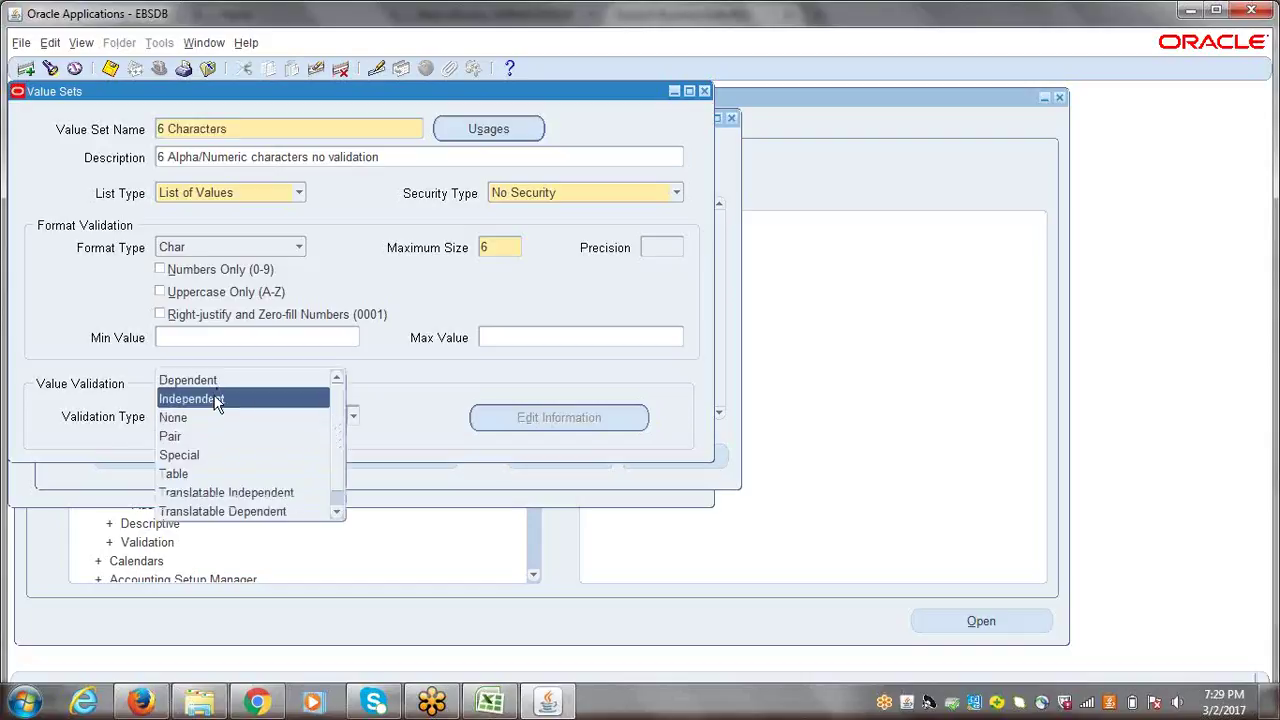
pyautogui.click(397, 414)
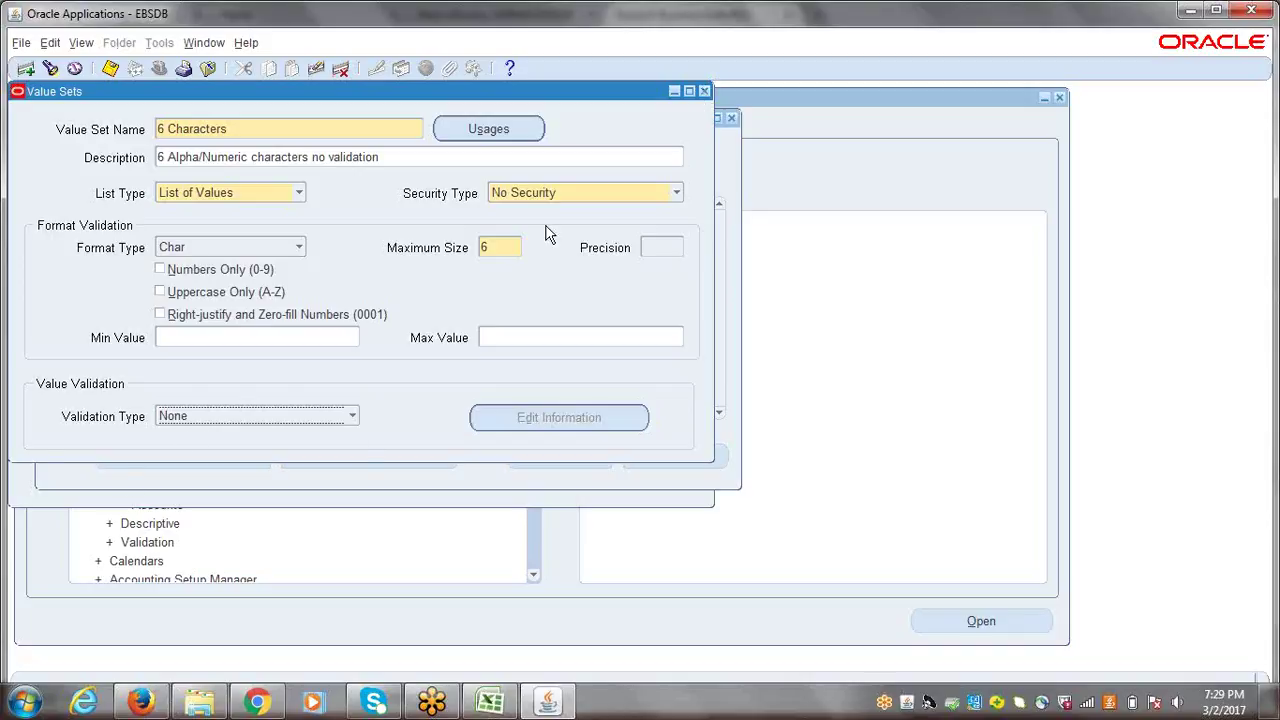
pyautogui.click(705, 93)
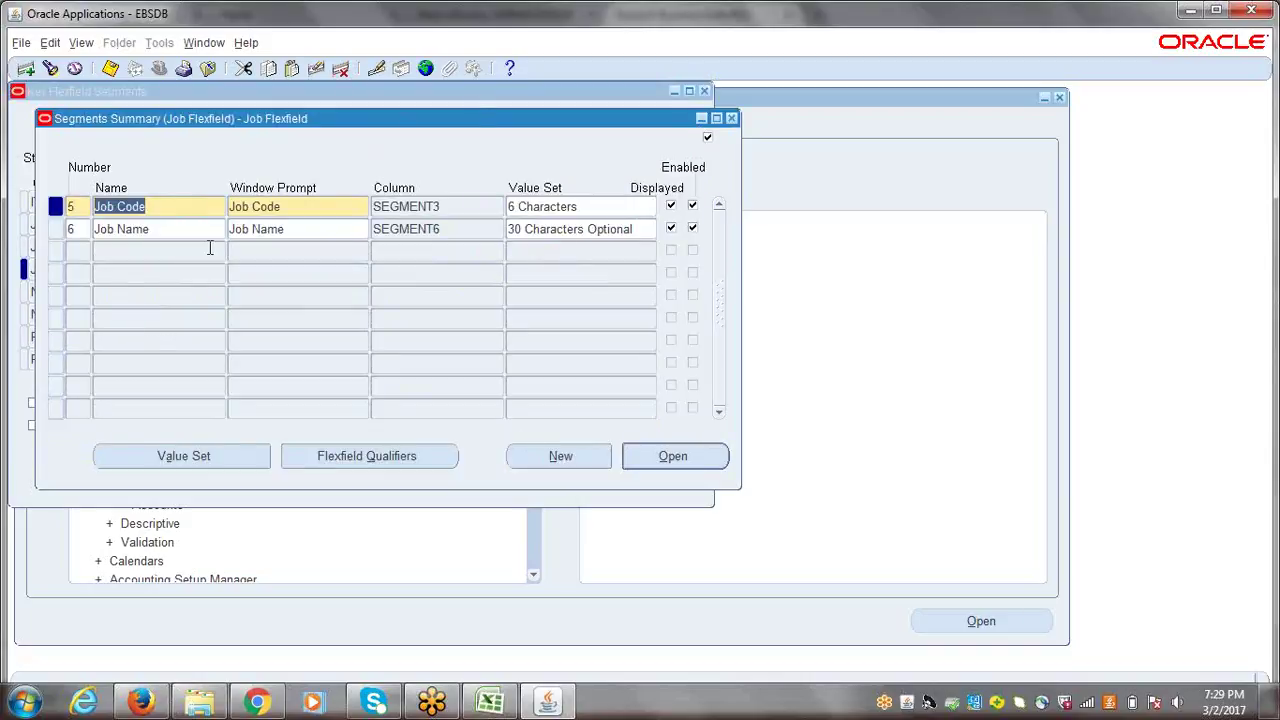
pyautogui.click(175, 231)
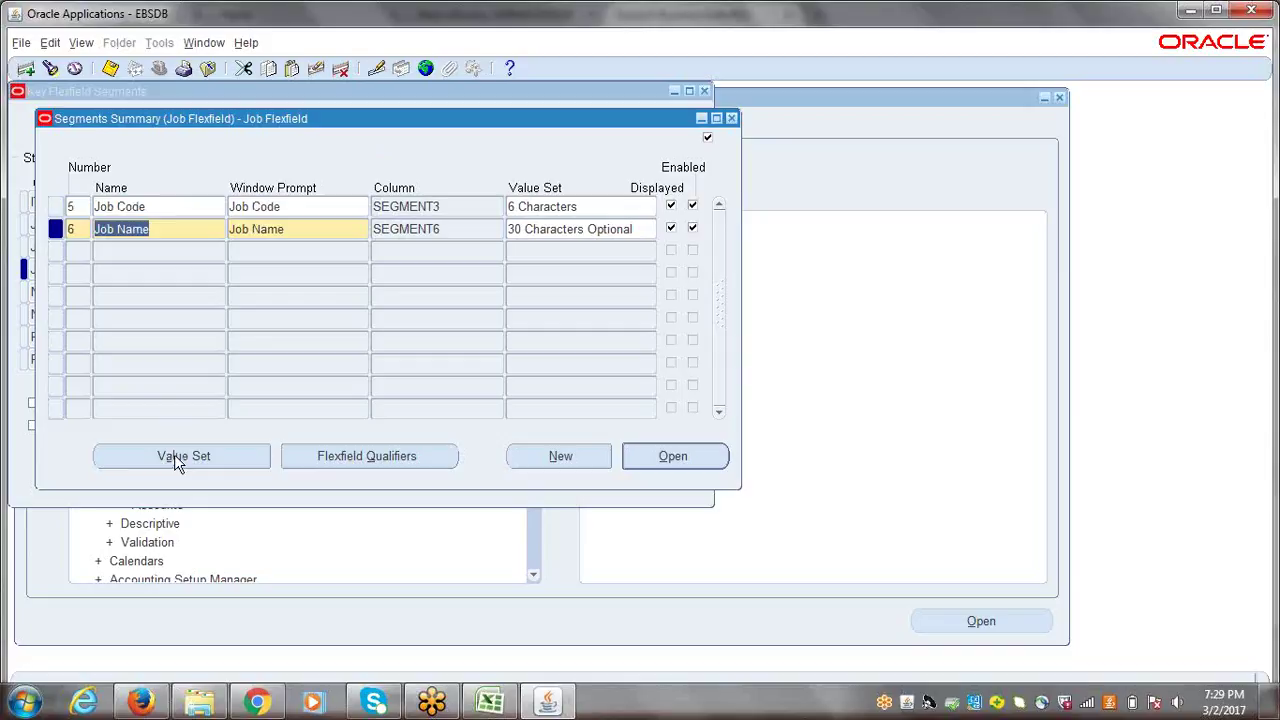
pyautogui.click(176, 460)
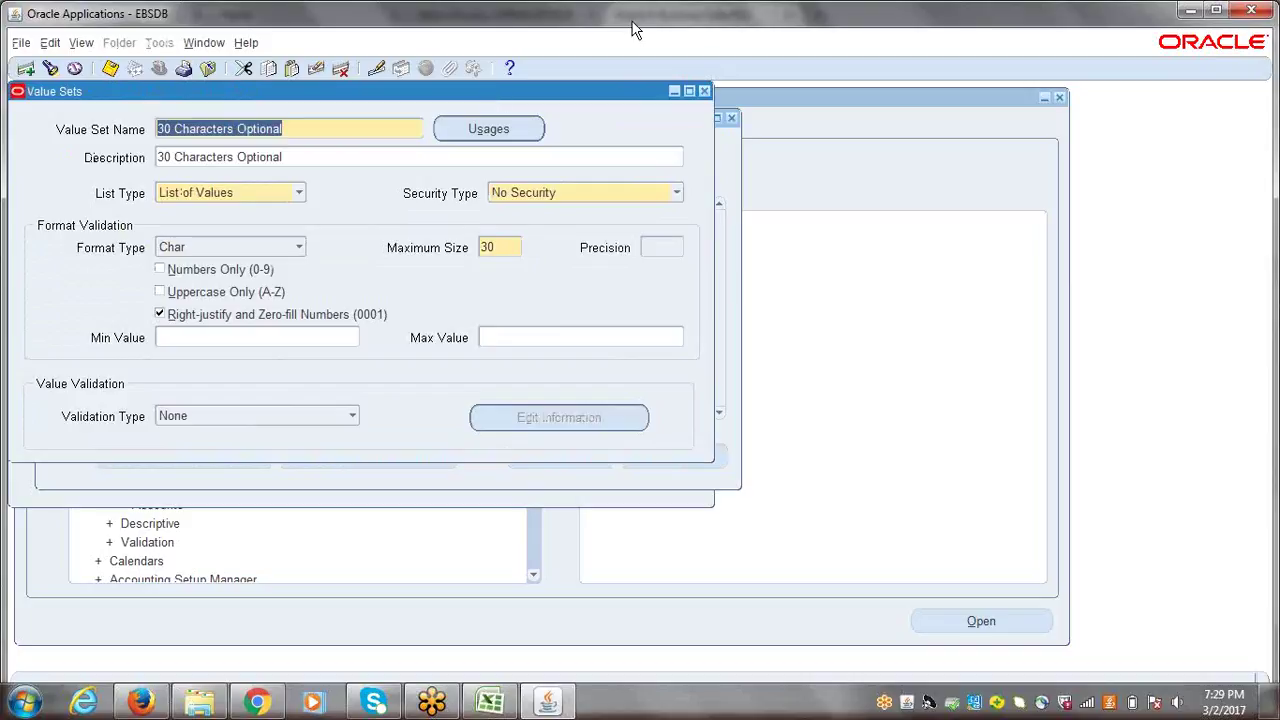
pyautogui.click(704, 91)
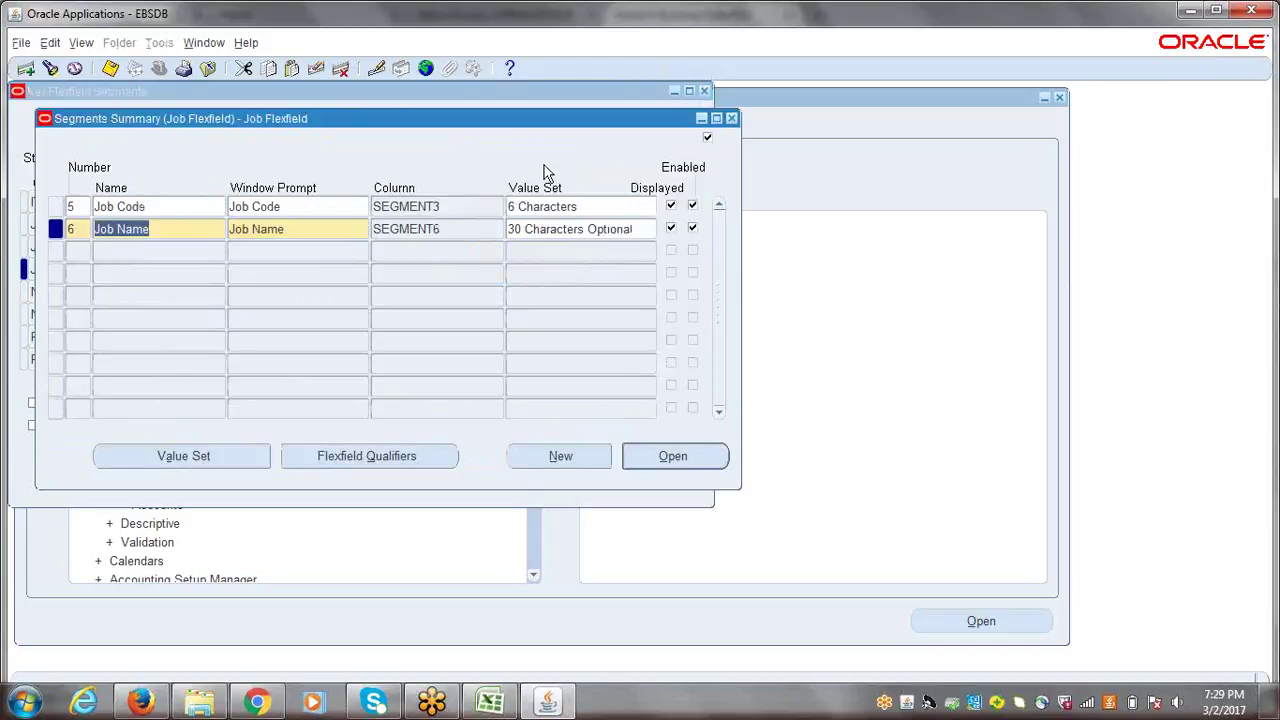
# - Save the resequenced Job Code and Job Name segments and close Segments Summary
pyautogui.click(162, 207)
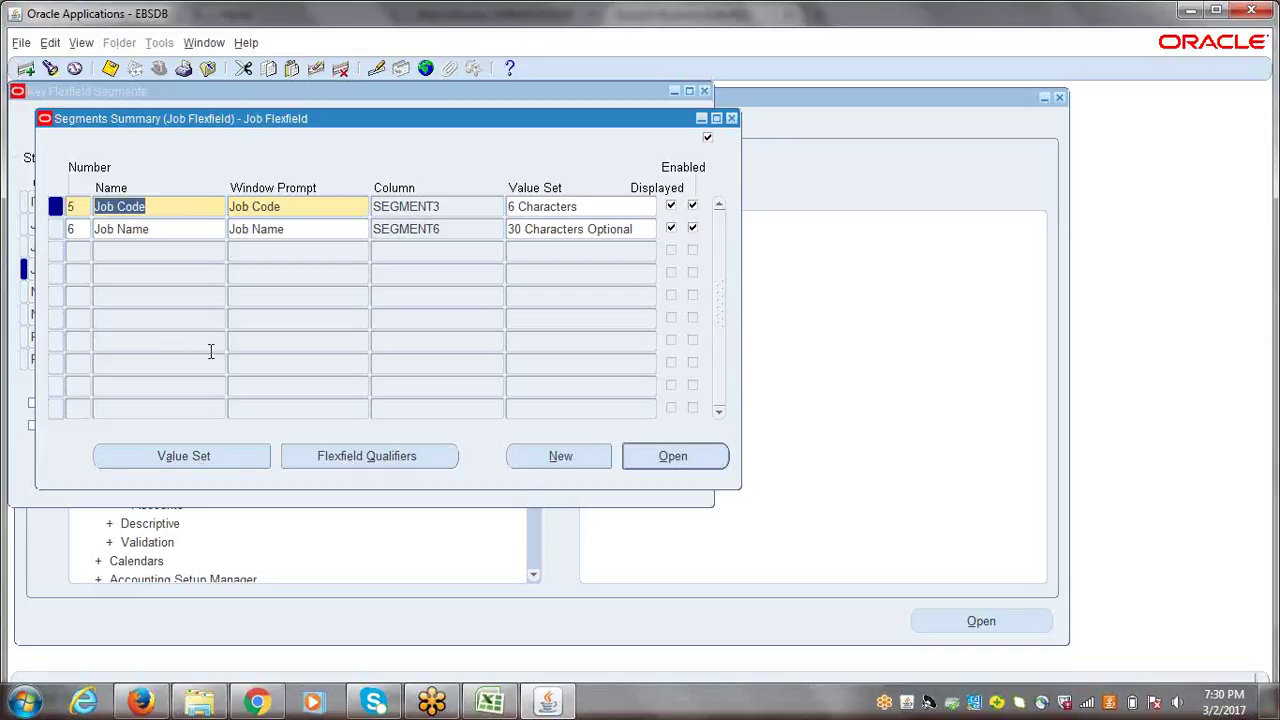
pyautogui.click(177, 228)
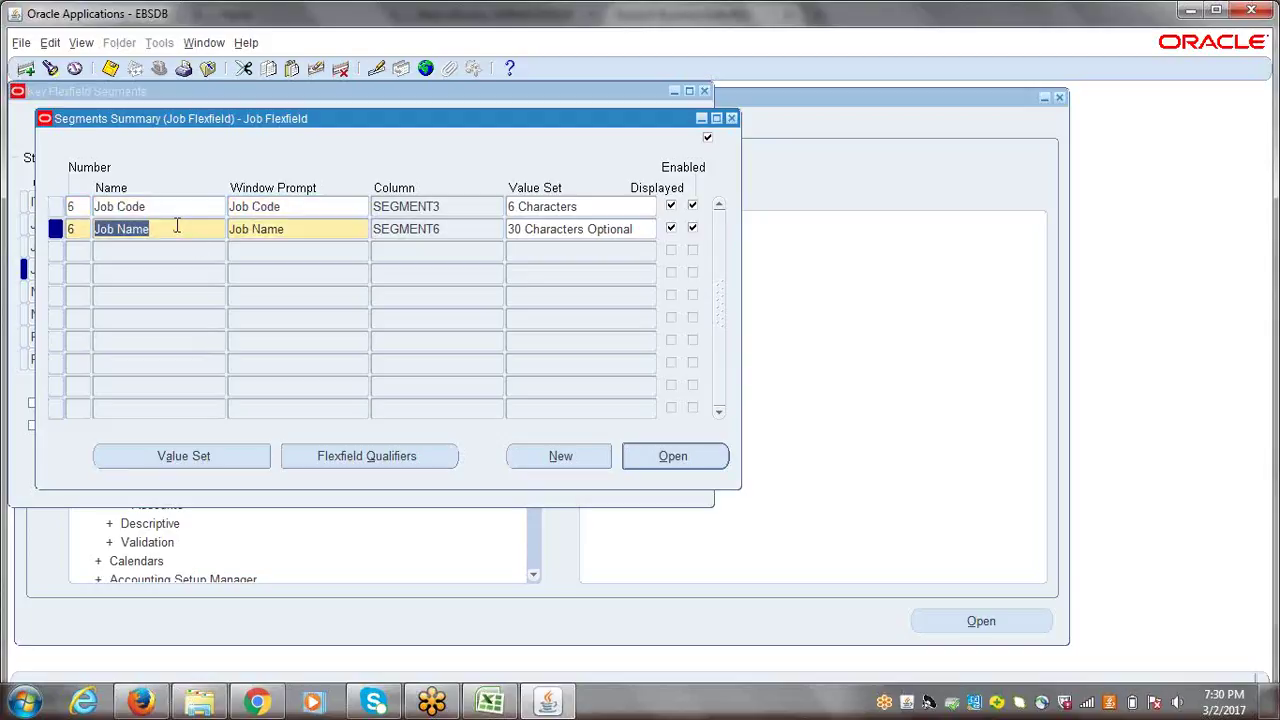
pyautogui.hotkey('ctrl', 's')
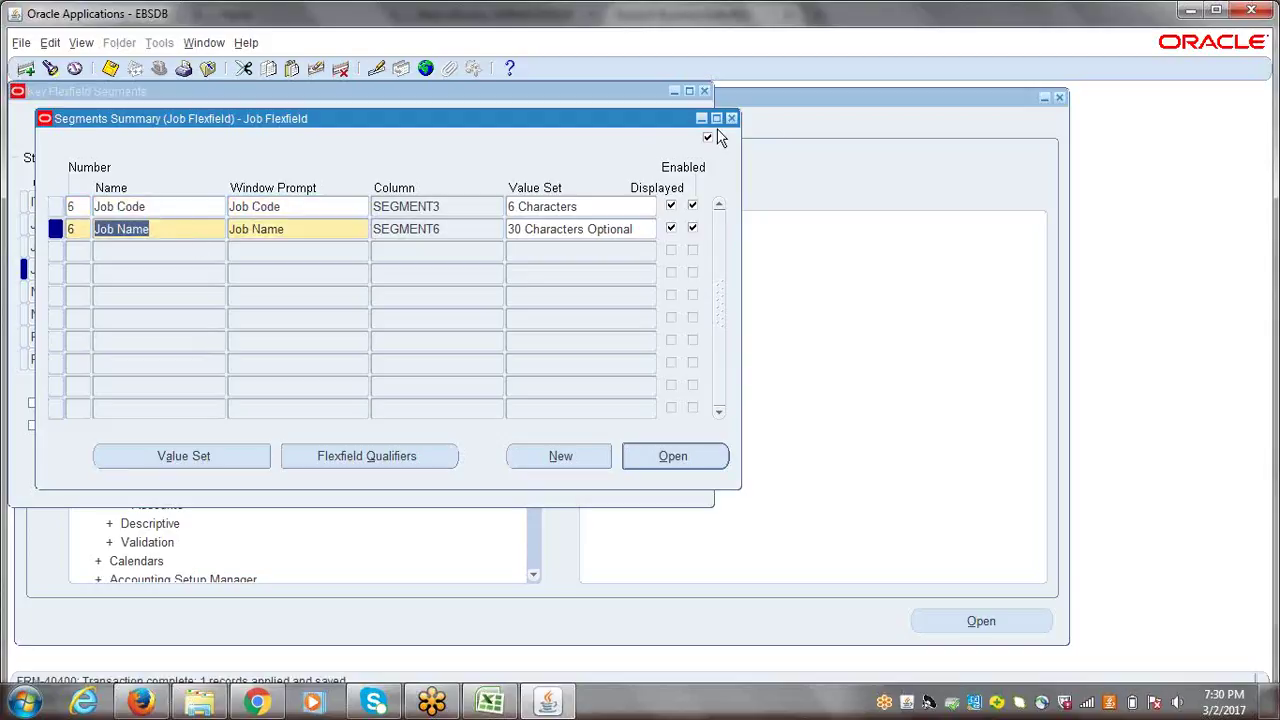
pyautogui.click(732, 119)
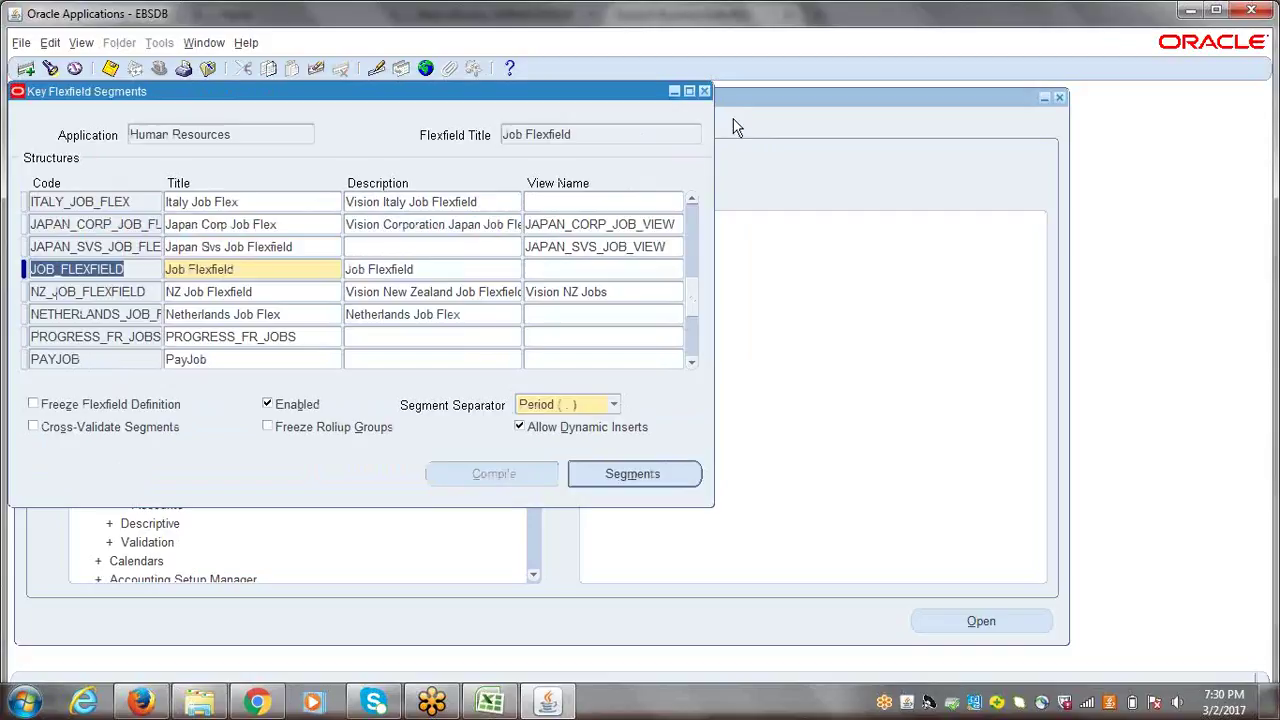
# - Refreeze and compile the JOB_FLEXFIELD definition, then close Key Flexfield Segments
pyautogui.click(33, 406)
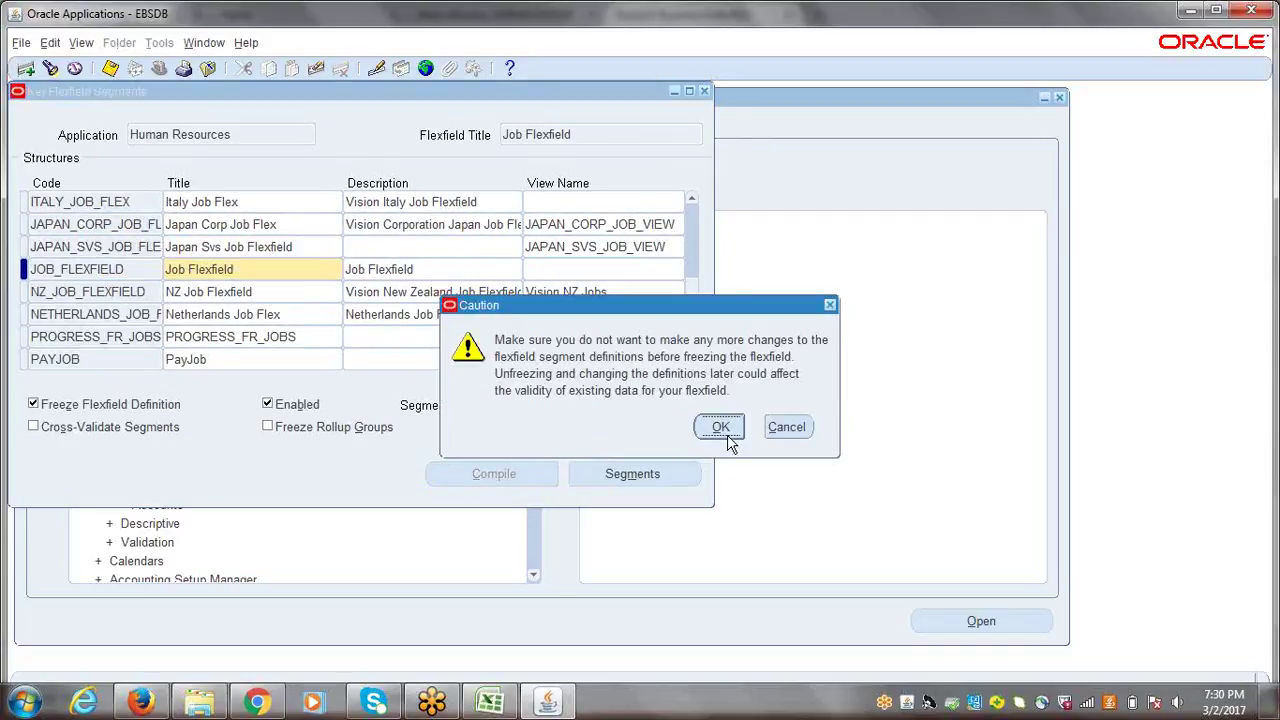
pyautogui.click(716, 428)
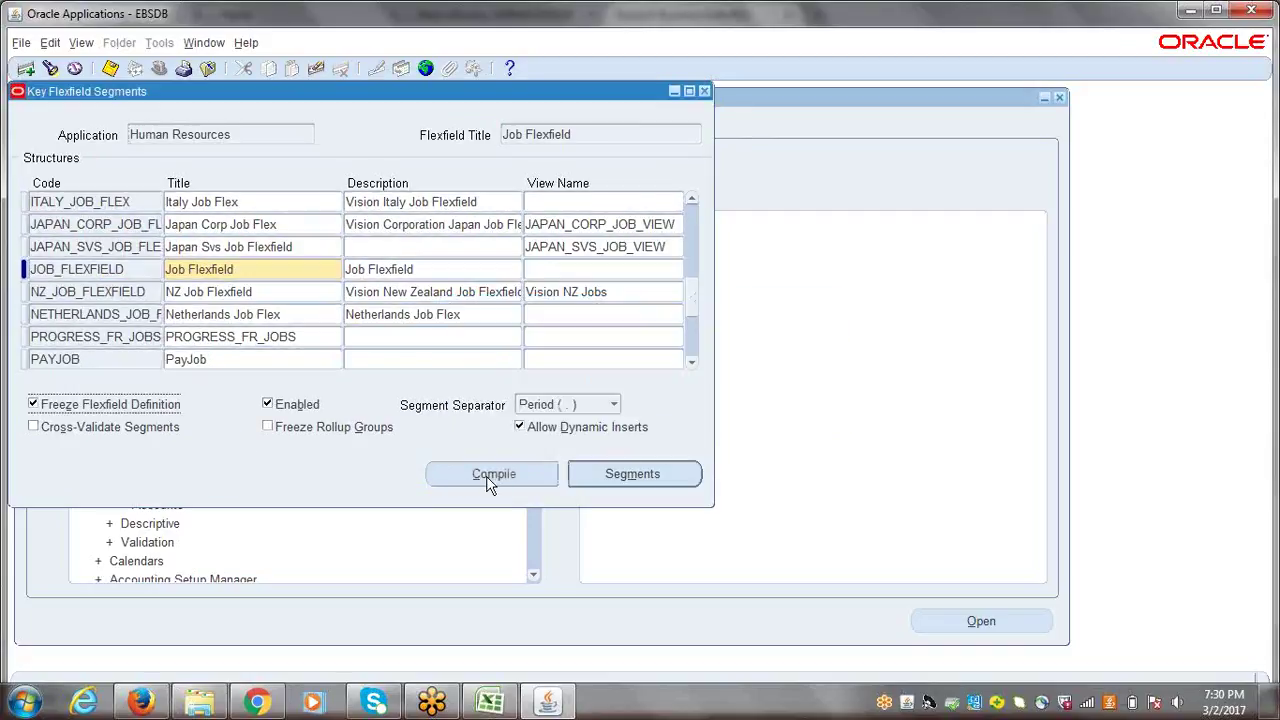
pyautogui.click(488, 475)
pyautogui.click(700, 406)
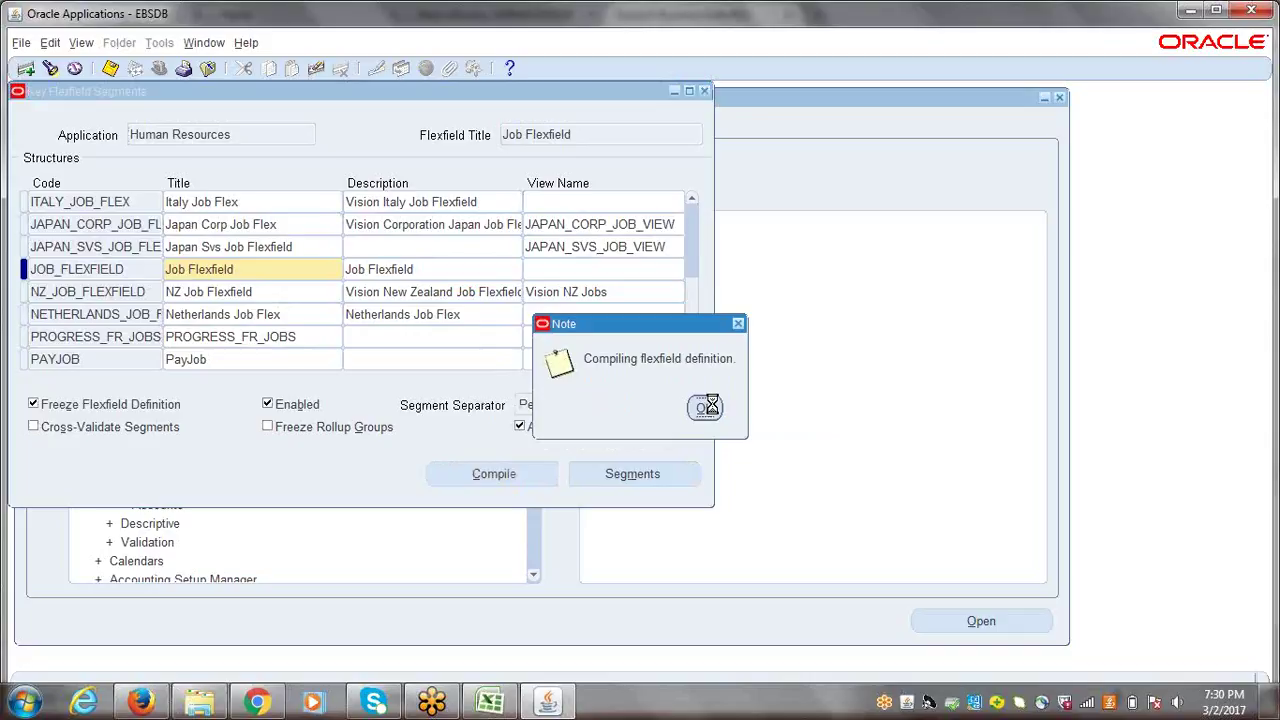
pyautogui.click(745, 418)
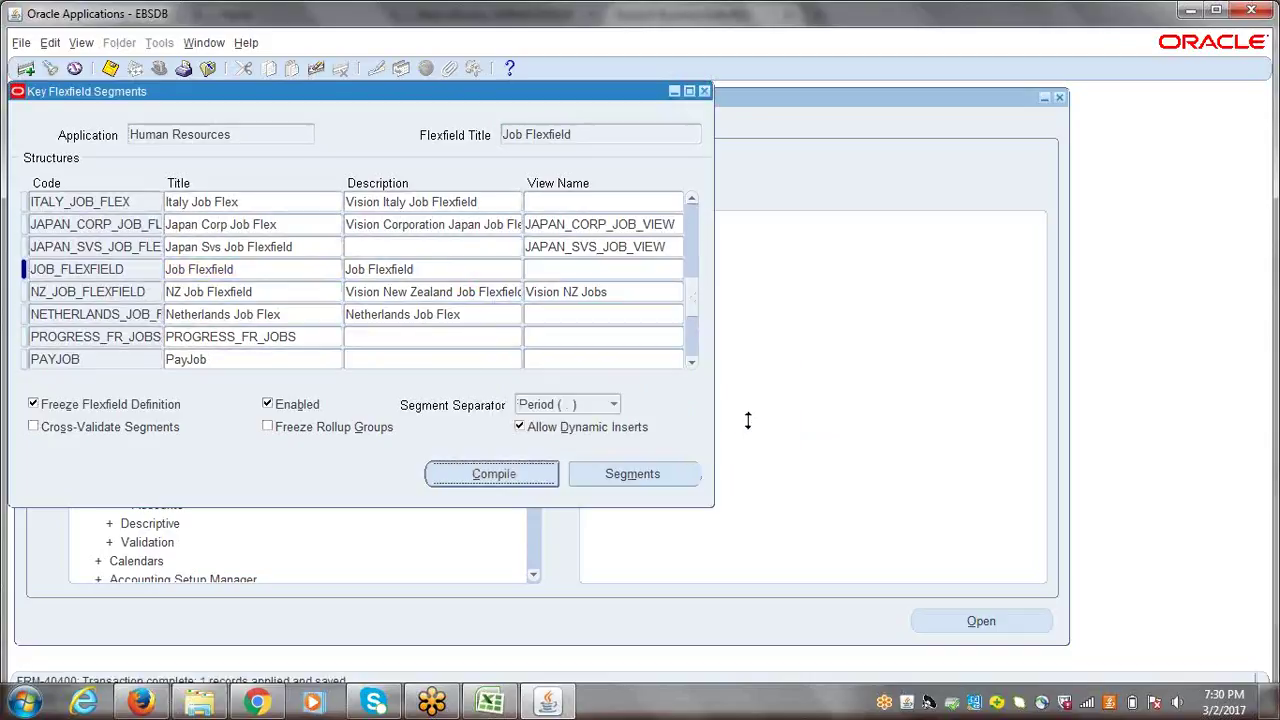
pyautogui.click(705, 91)
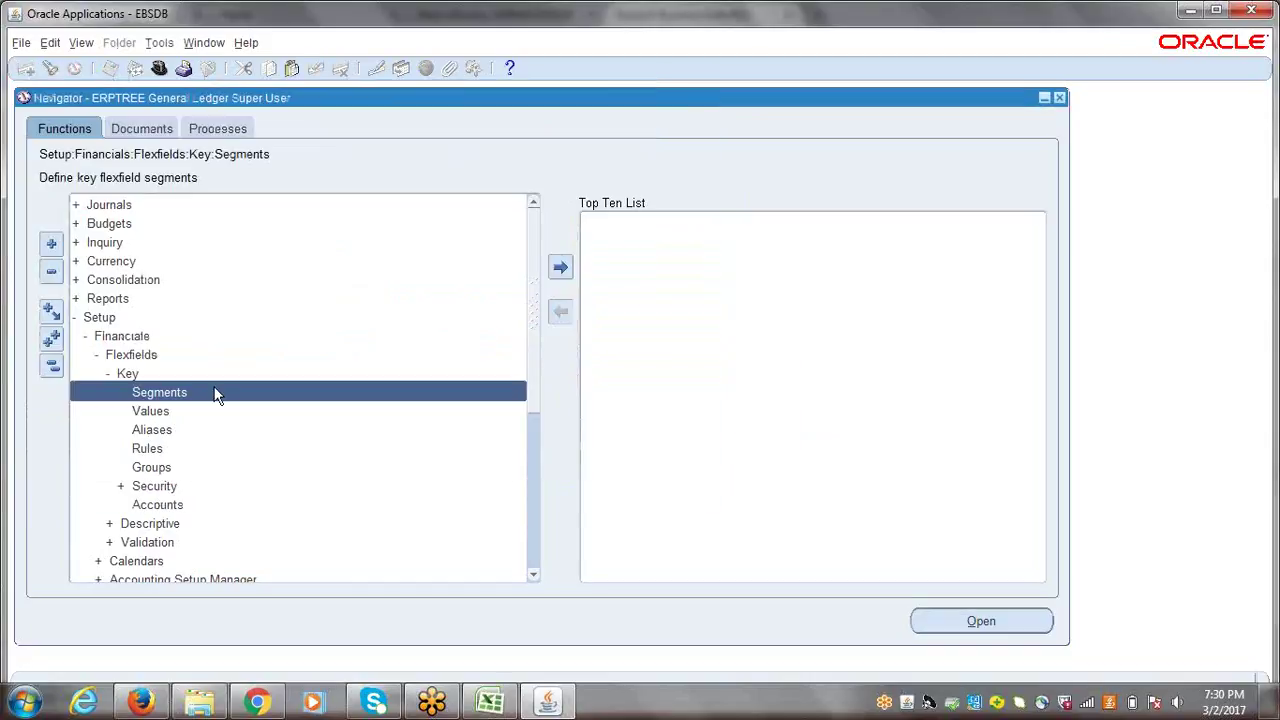
# - Switch to the ERPTREE Human Resources Super User responsibility
pyautogui.click(51, 368)
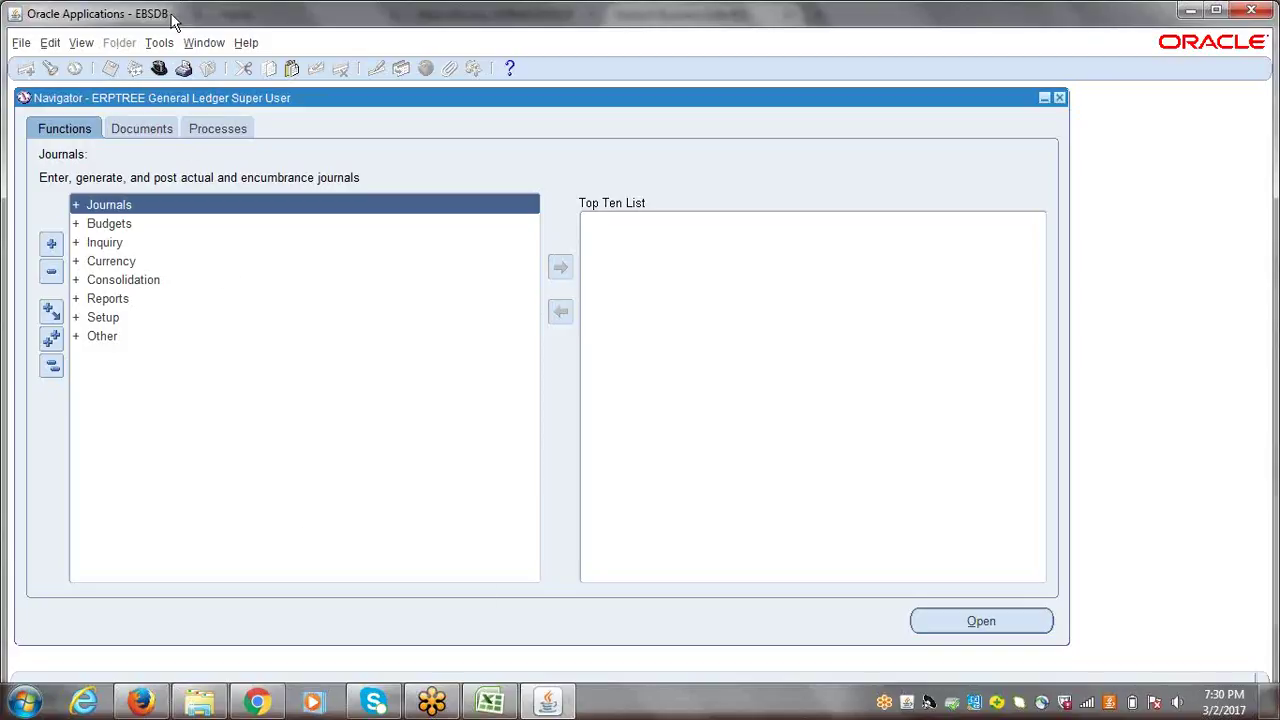
pyautogui.click(158, 68)
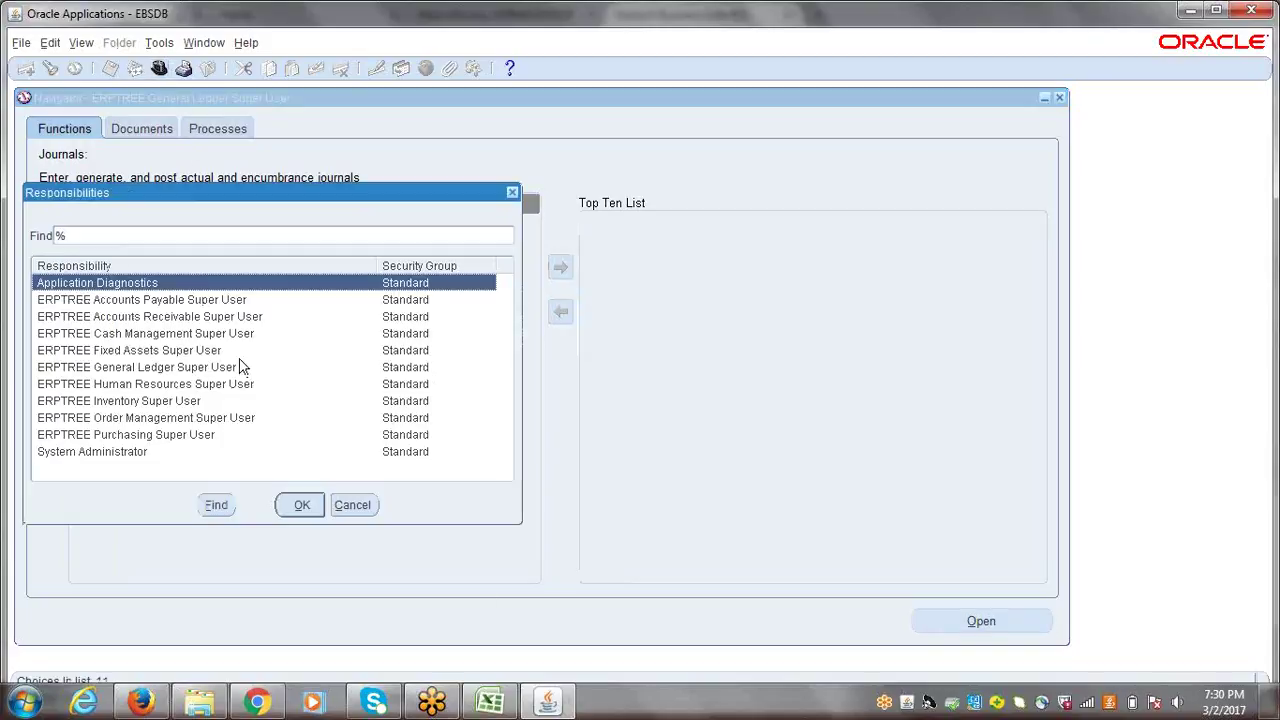
pyautogui.click(158, 388)
pyautogui.doubleClick(158, 388)
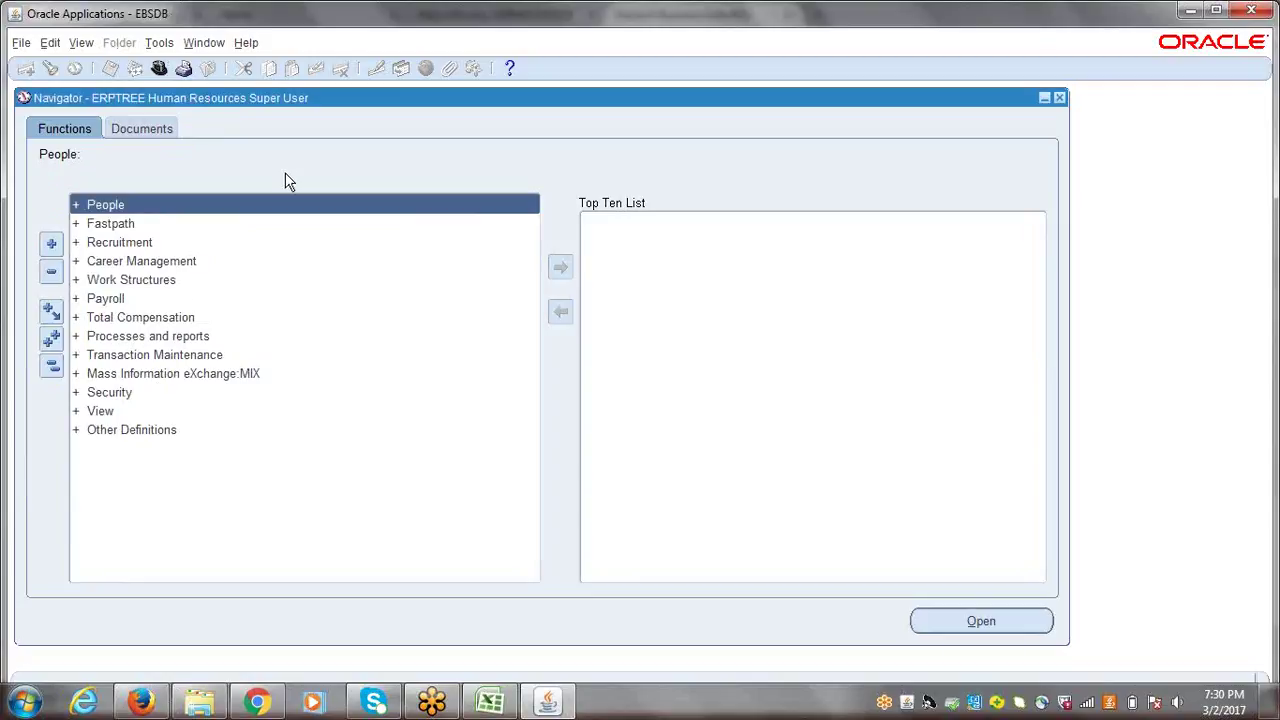
# - Open Work Structures > Job > Description to bring up the Jobs form
pyautogui.click(170, 280)
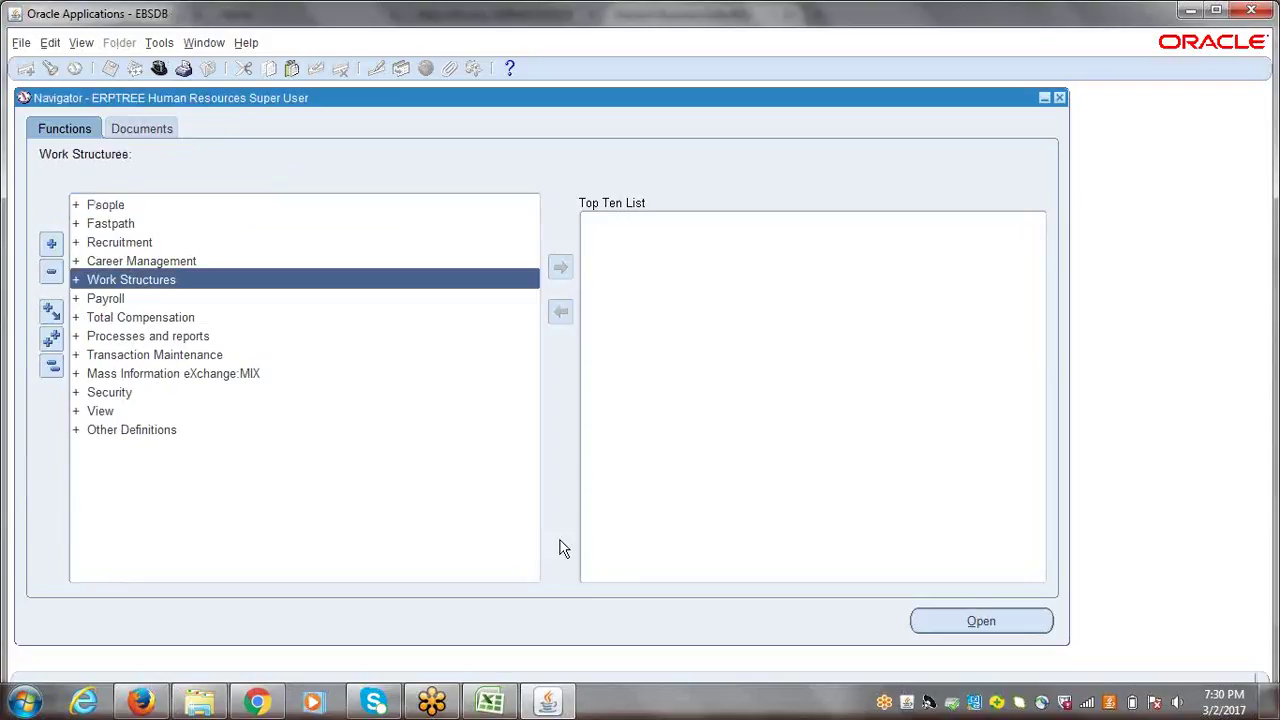
pyautogui.press('Return')
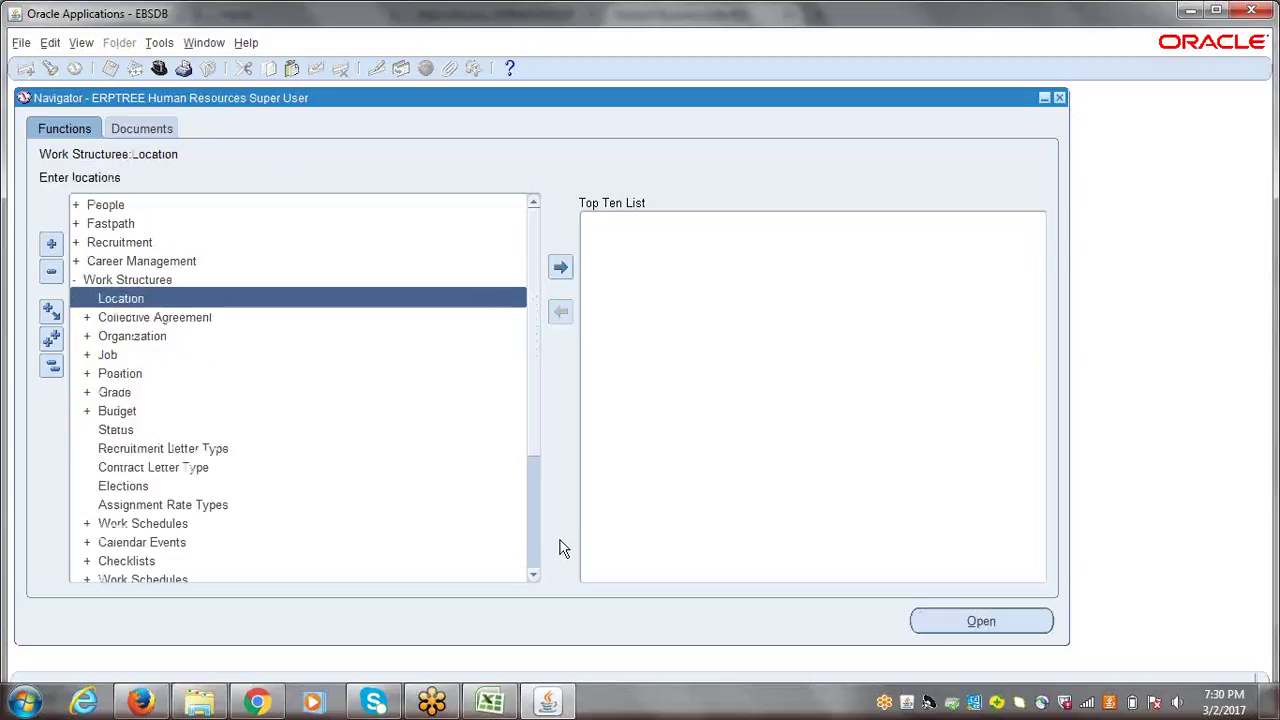
pyautogui.press('Down')
pyautogui.press('Down')
pyautogui.press('Down')
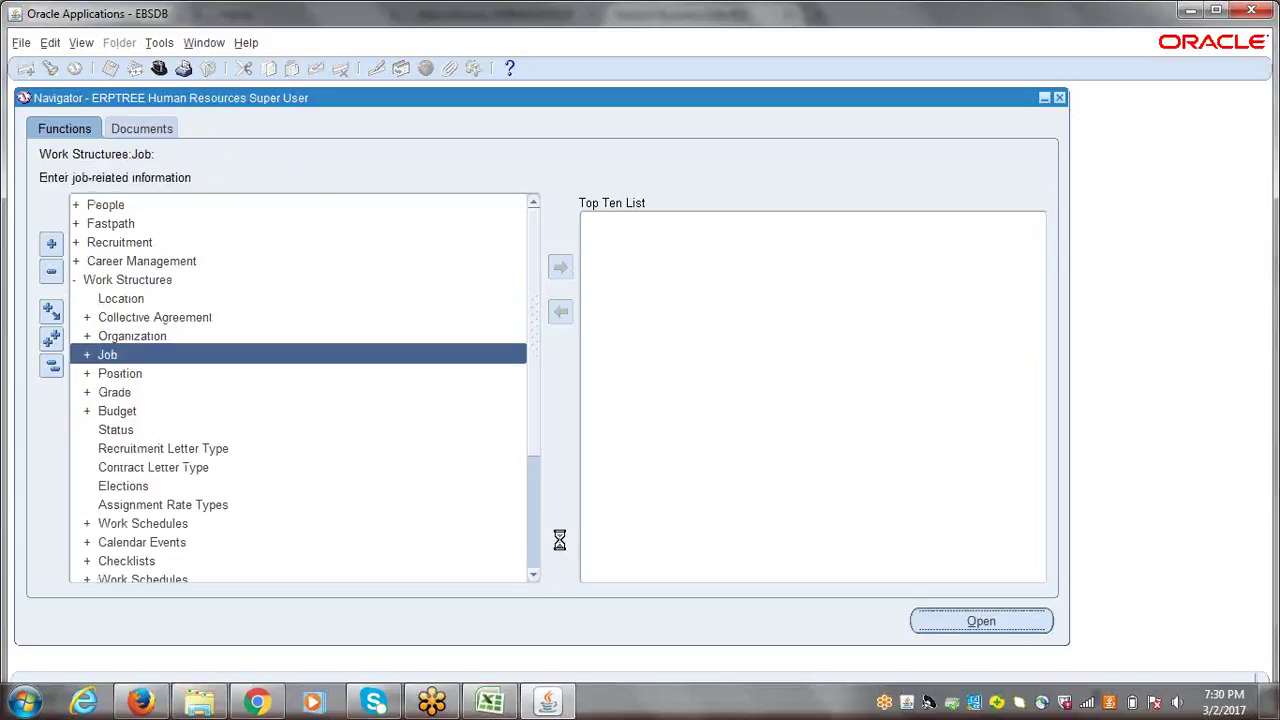
pyautogui.press('Return')
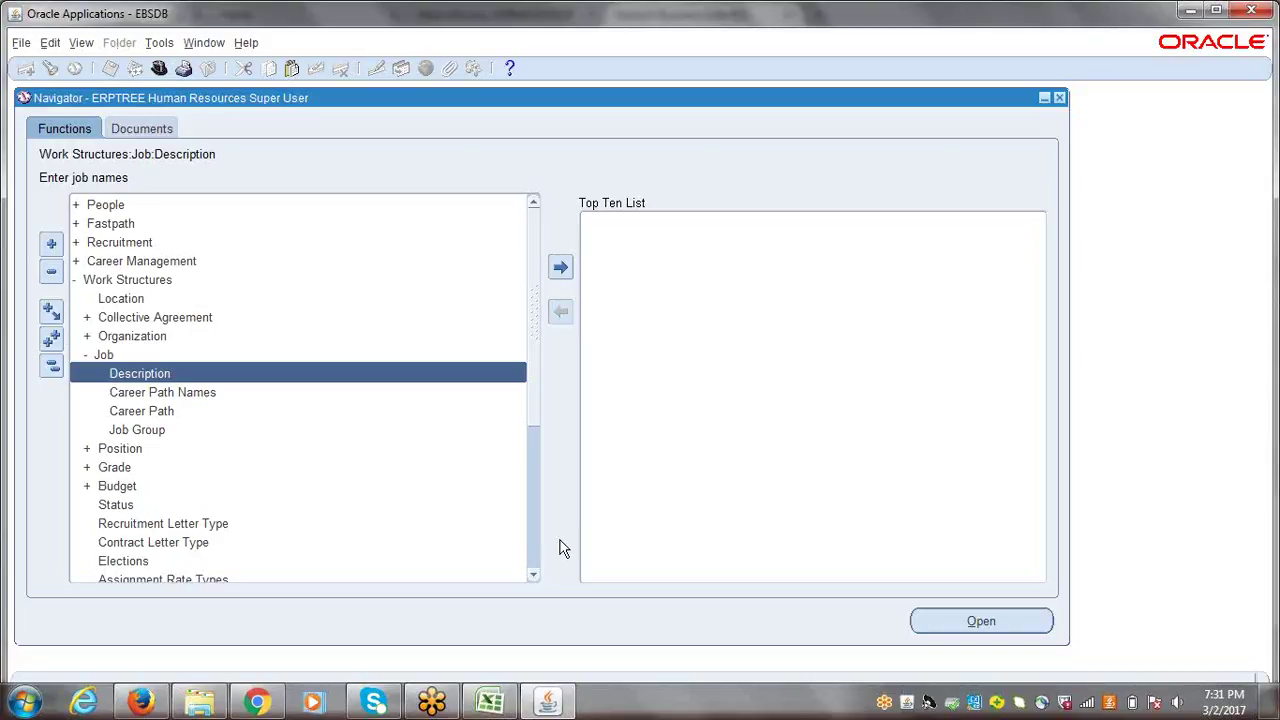
pyautogui.press('Return')
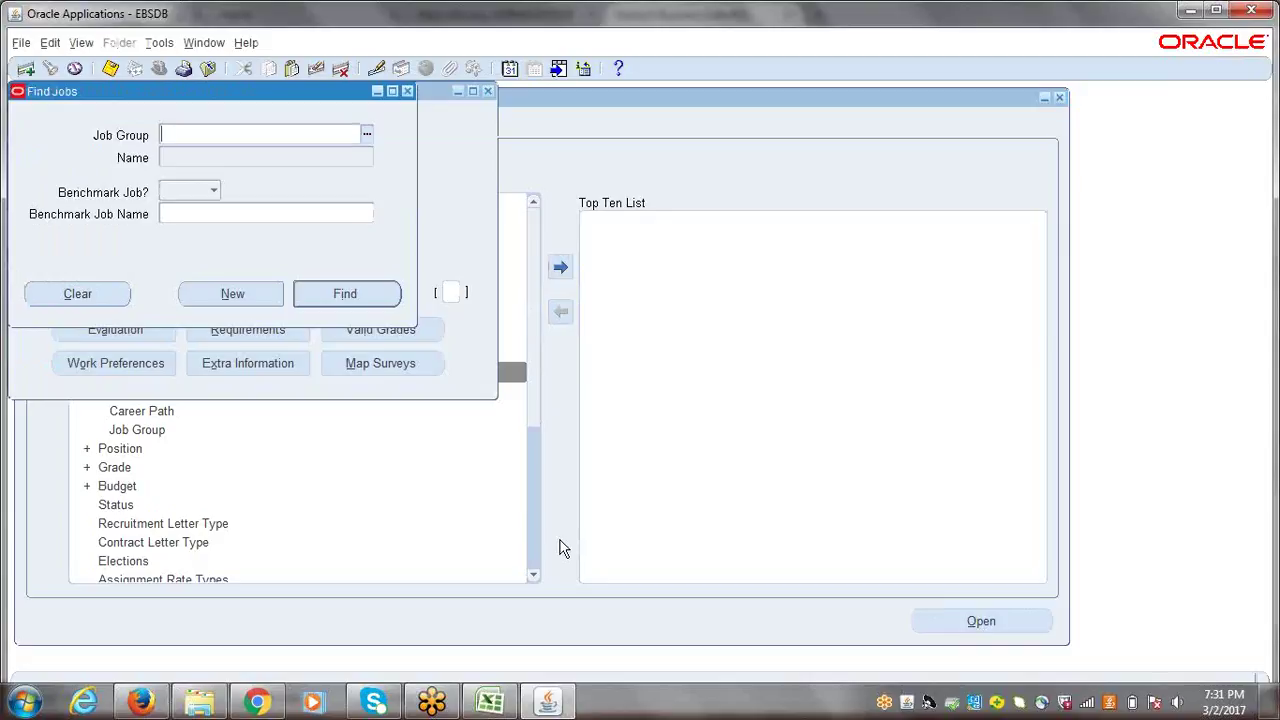
# - Create another new job in group HR_7903 and open the Job Flexfield for its name
pyautogui.click(229, 296)
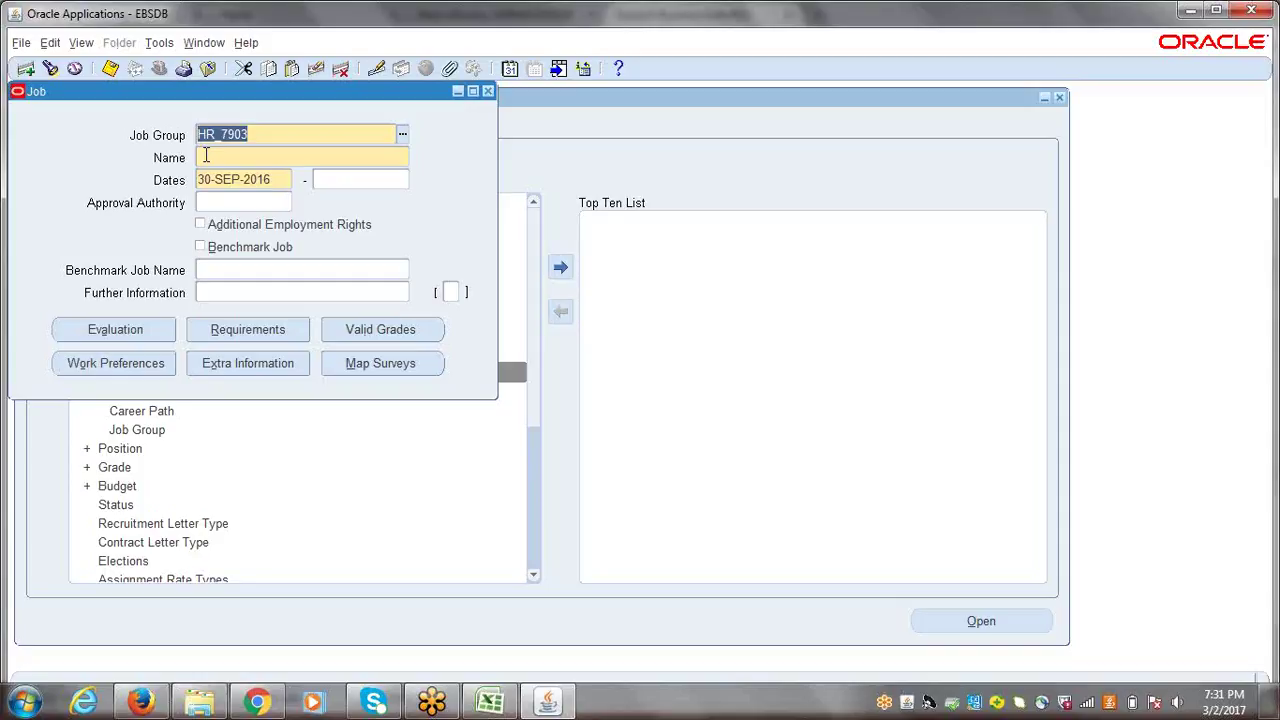
pyautogui.click(206, 157)
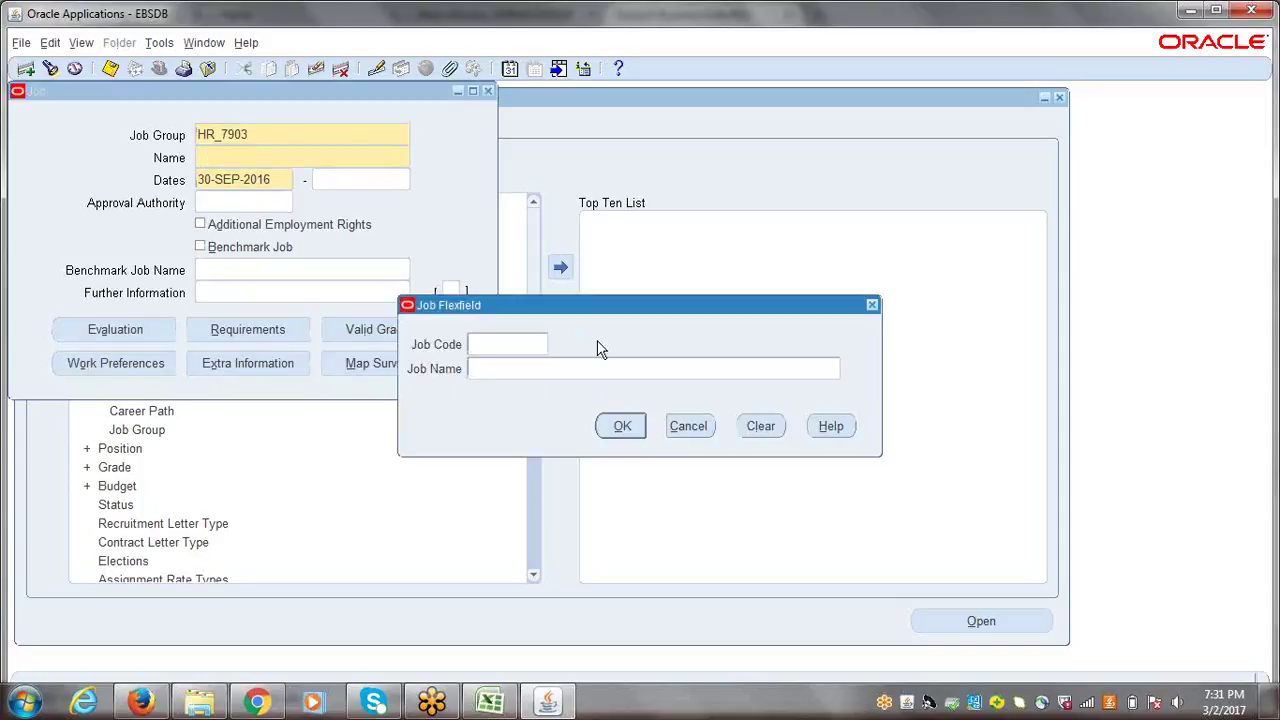
# - Enter Job Code B4444 and Job Name Buyer in the Job Flexfield, accept, and save the job
pyautogui.moveTo(693, 302); pyautogui.dragTo(520, 259)
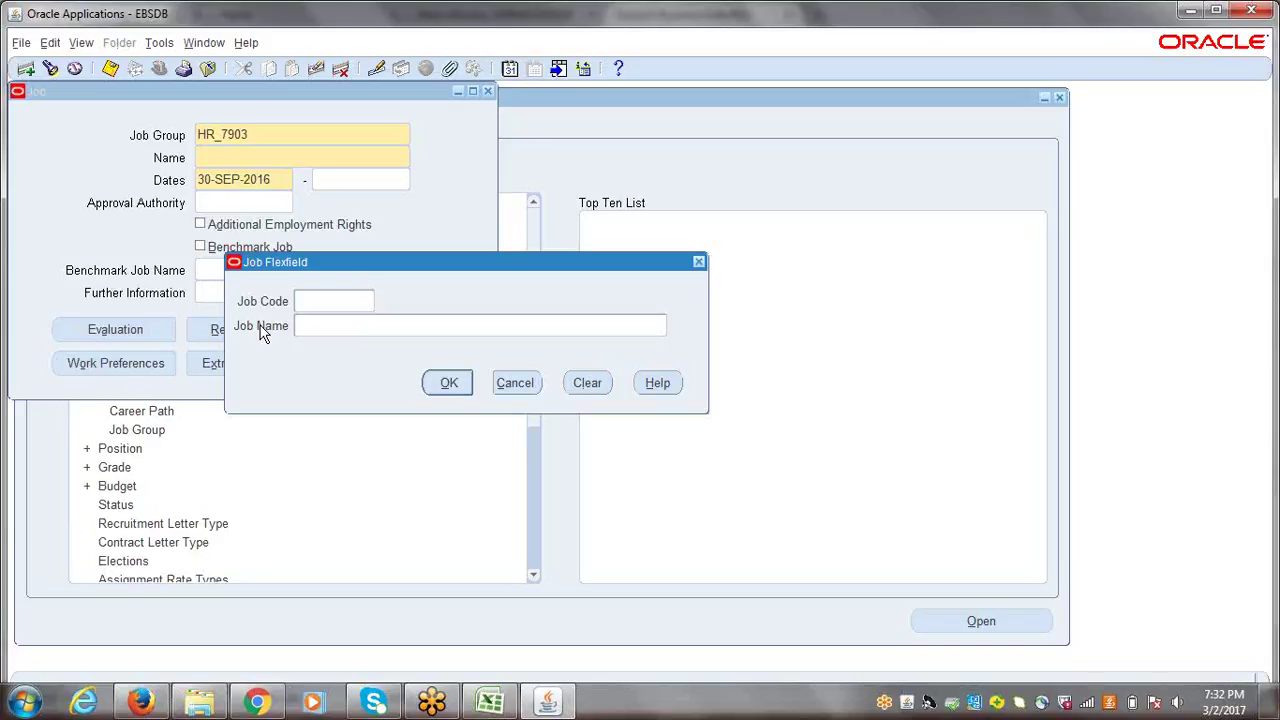
pyautogui.click(322, 300)
pyautogui.write('b')
pyautogui.press('BackSpace')
pyautogui.write('B4444')
pyautogui.click(335, 326)
pyautogui.write('Buyer')
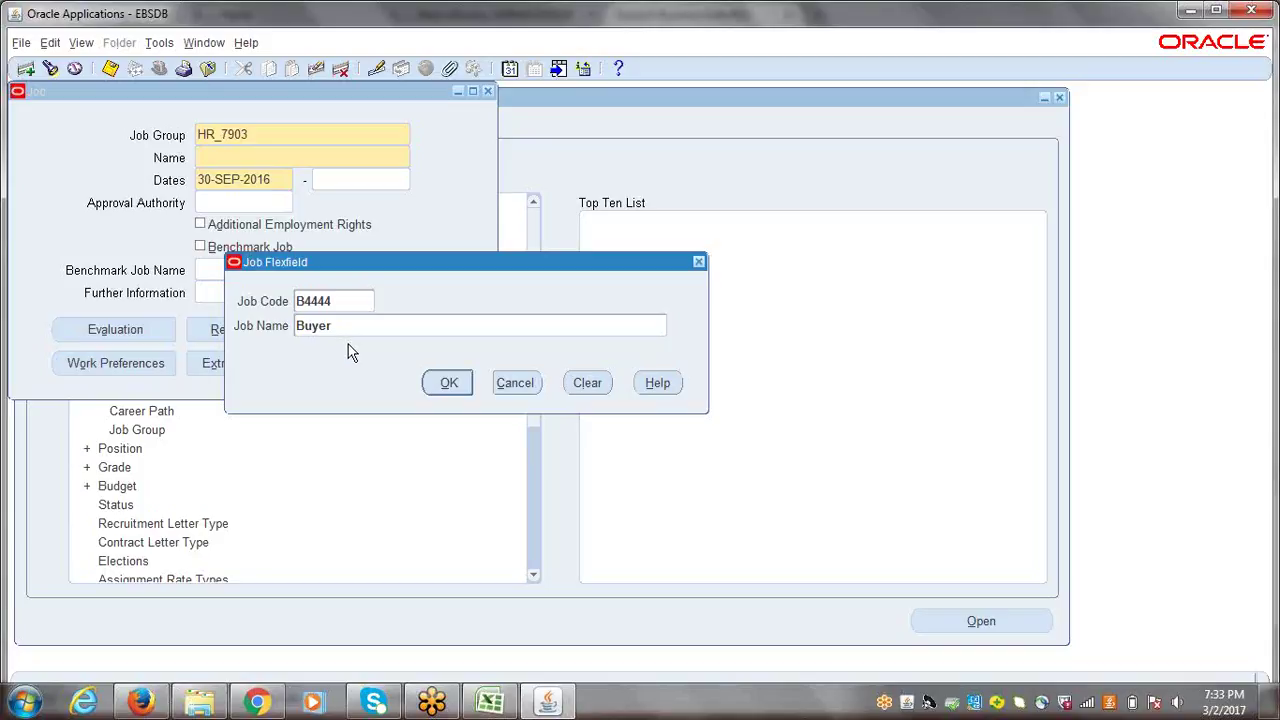
pyautogui.click(449, 383)
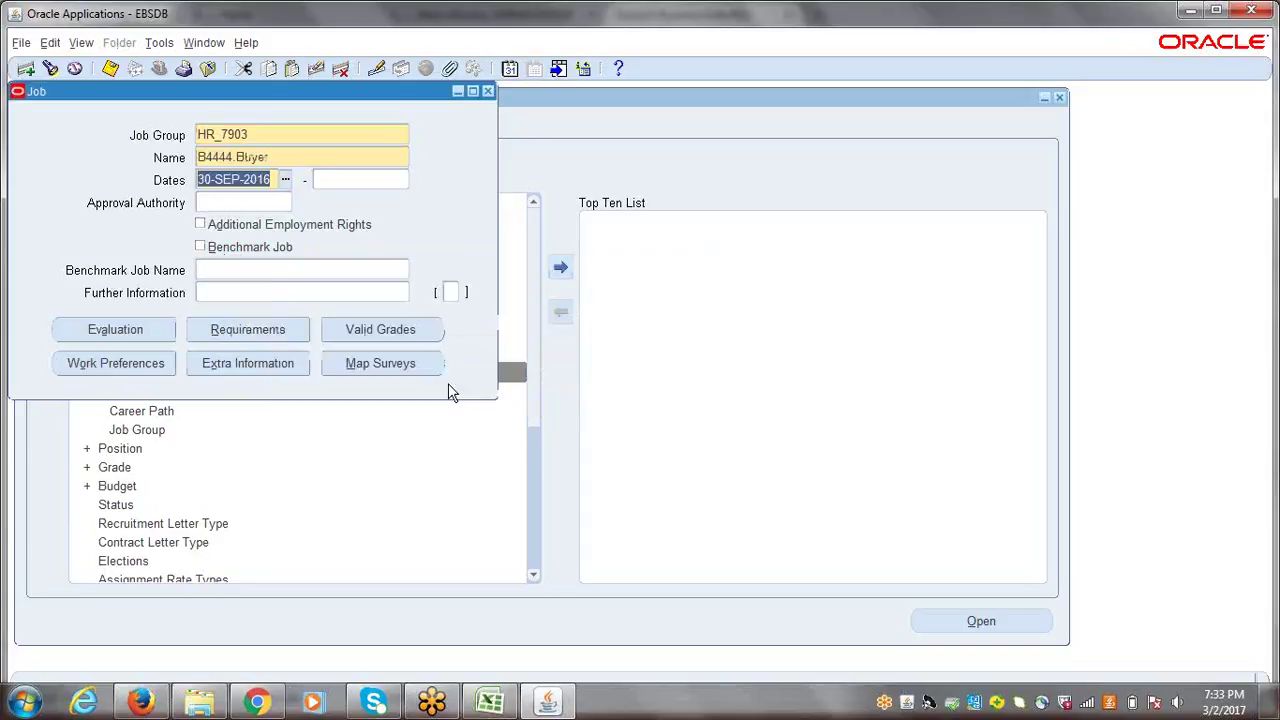
pyautogui.hotkey('ctrl', 's')
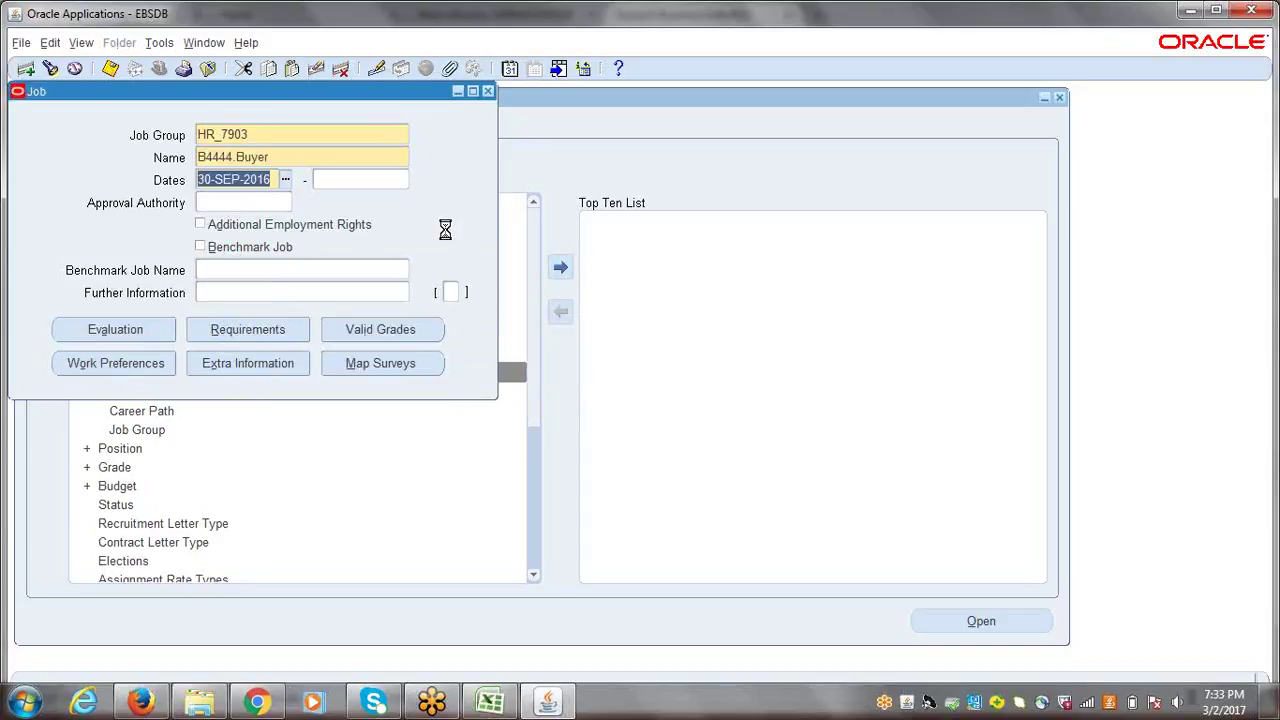
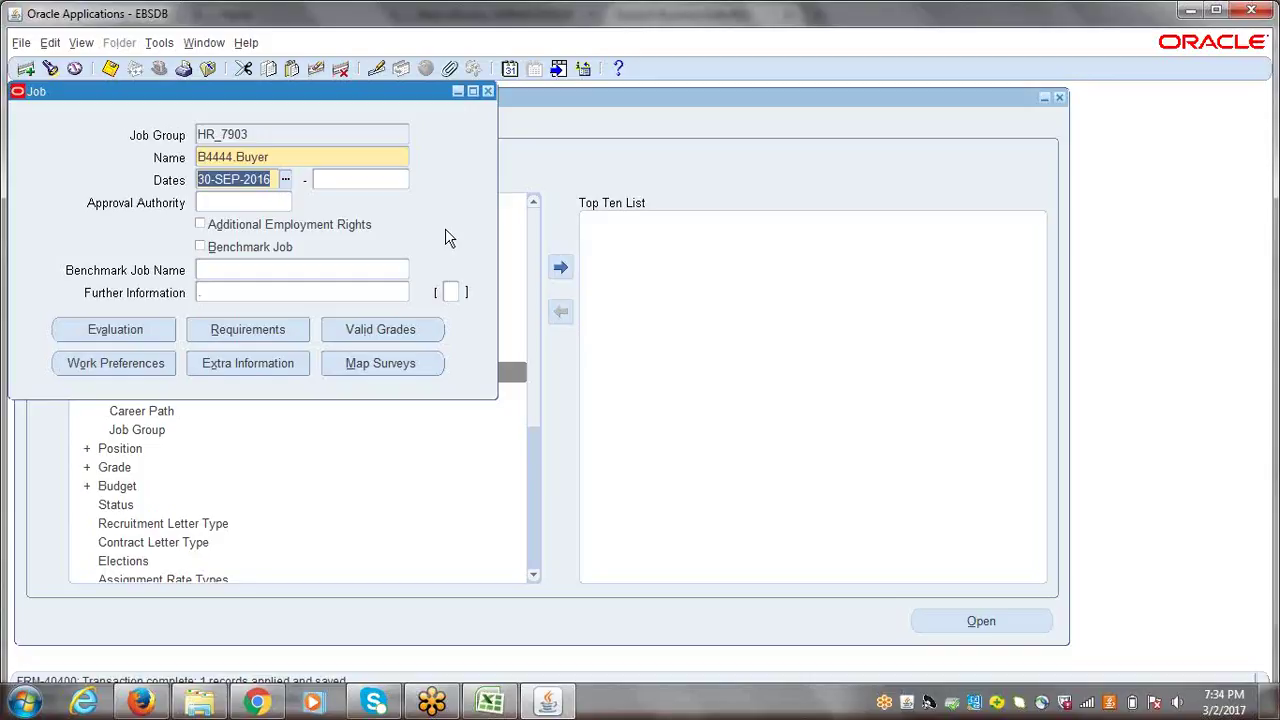
# - Check the saved B4444.Buyer job's HR_7903 job group and close the Job form
pyautogui.click(270, 133)
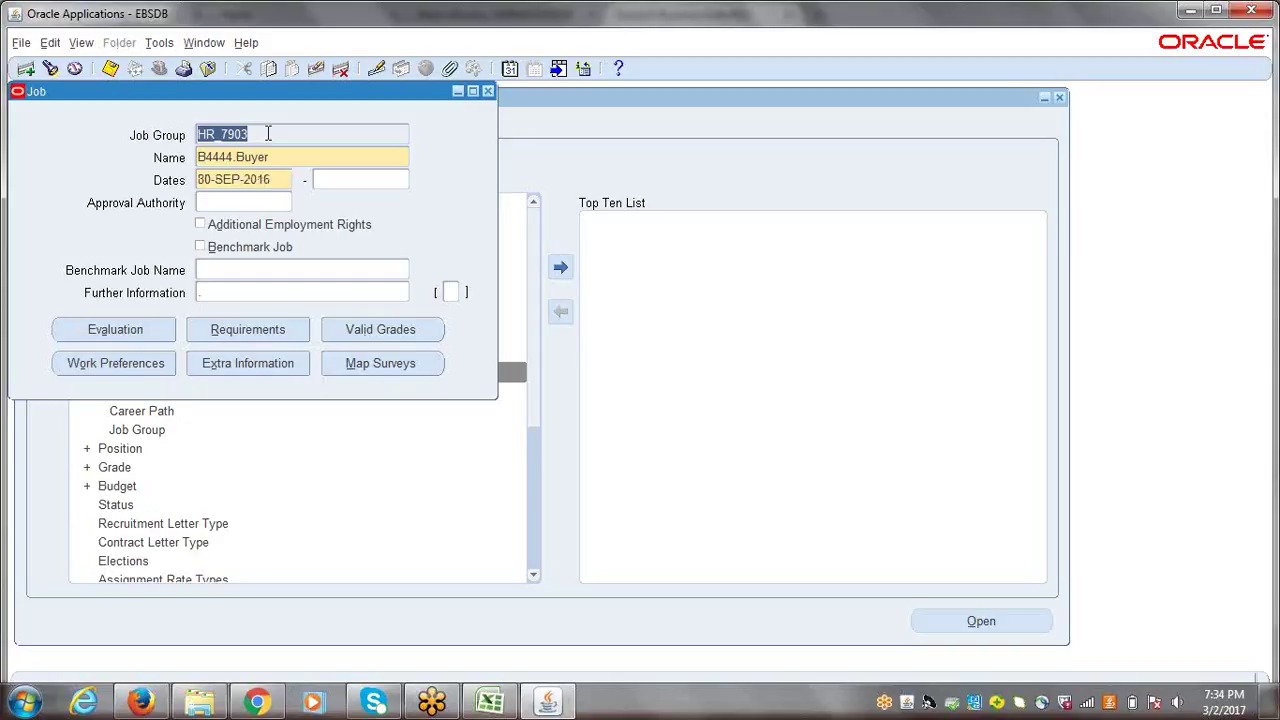
pyautogui.click(268, 133)
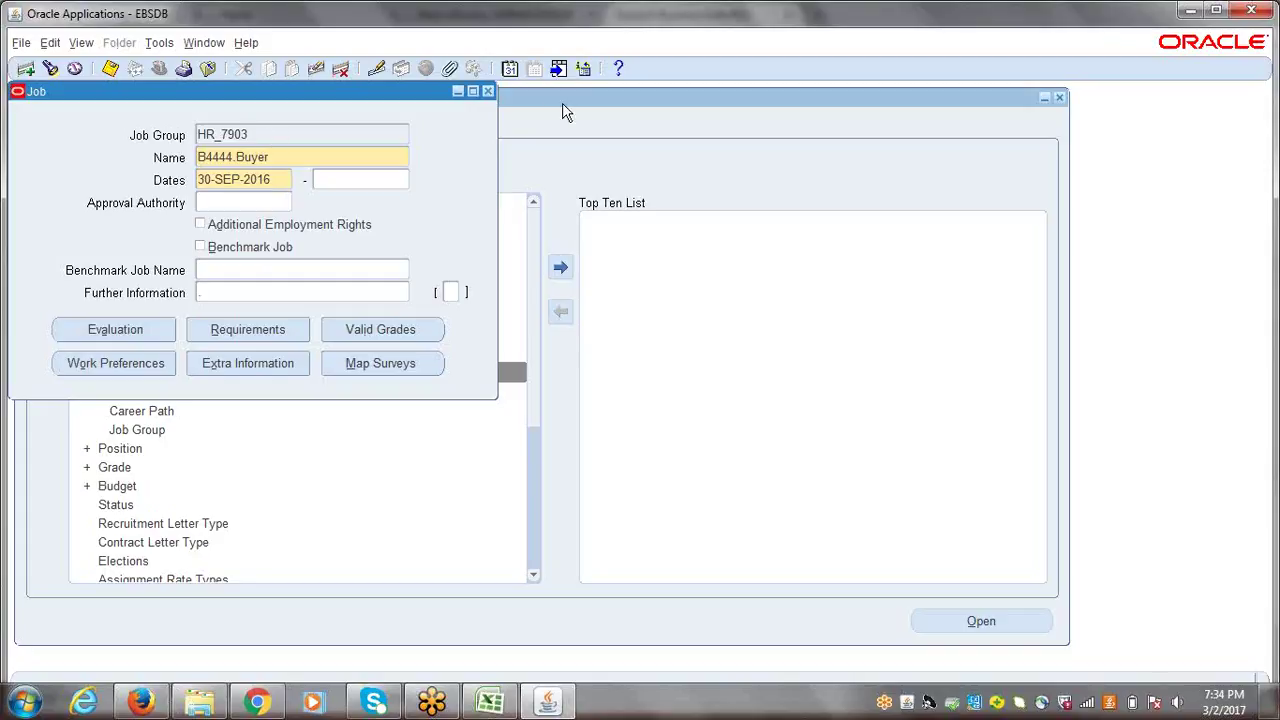
pyautogui.click(490, 92)
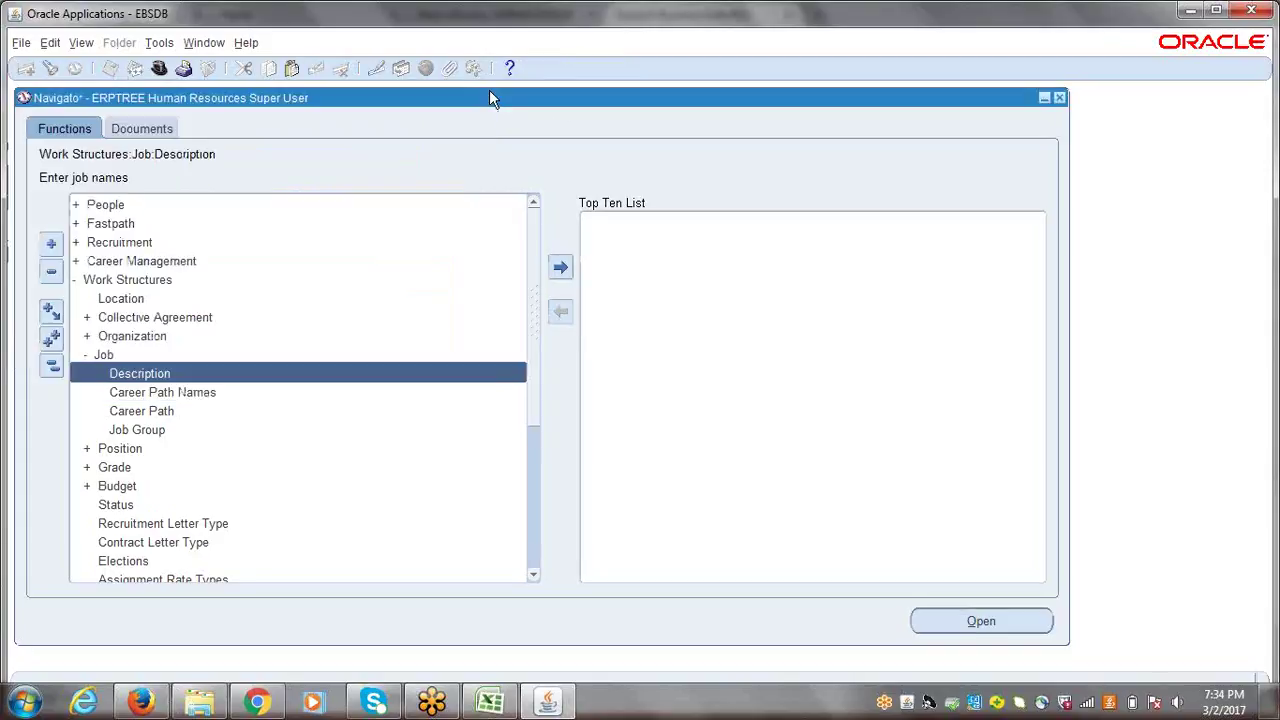
# - Switch to the ERPTREE General Ledger Super User responsibility
pyautogui.click(52, 370)
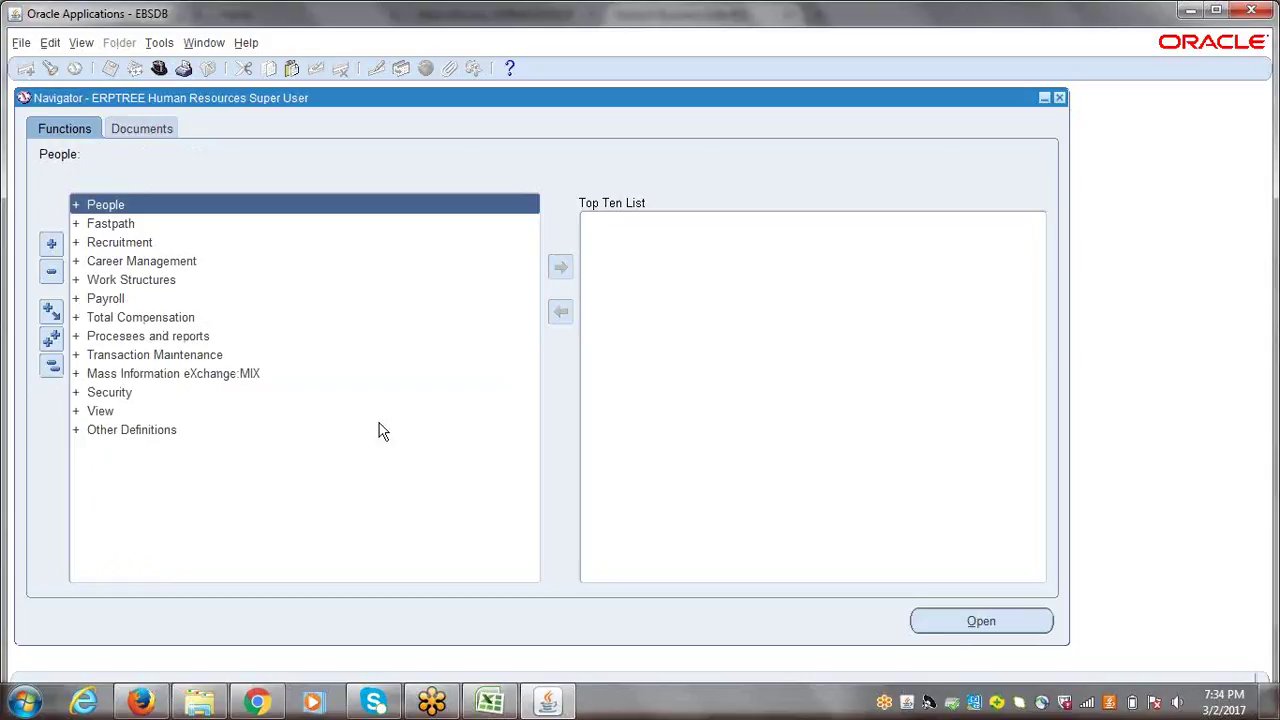
pyautogui.click(549, 702)
pyautogui.click(549, 702)
pyautogui.click(159, 68)
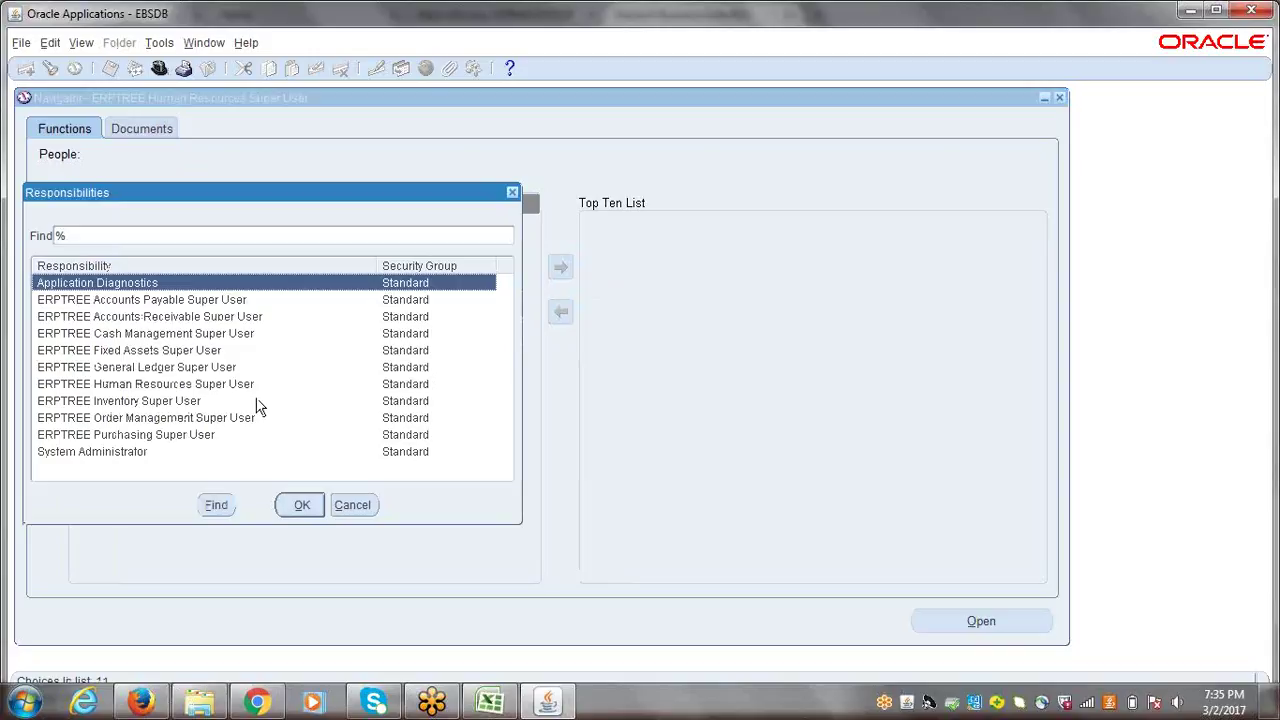
pyautogui.click(133, 368)
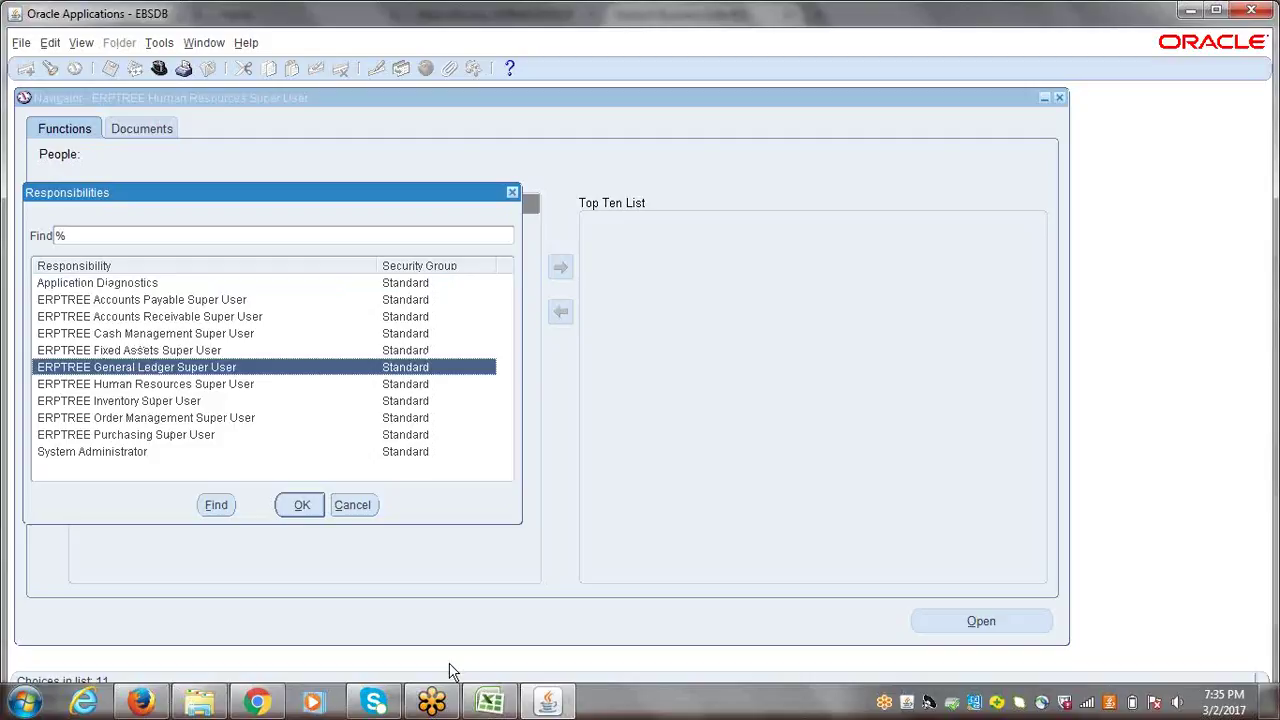
pyautogui.press('Return')
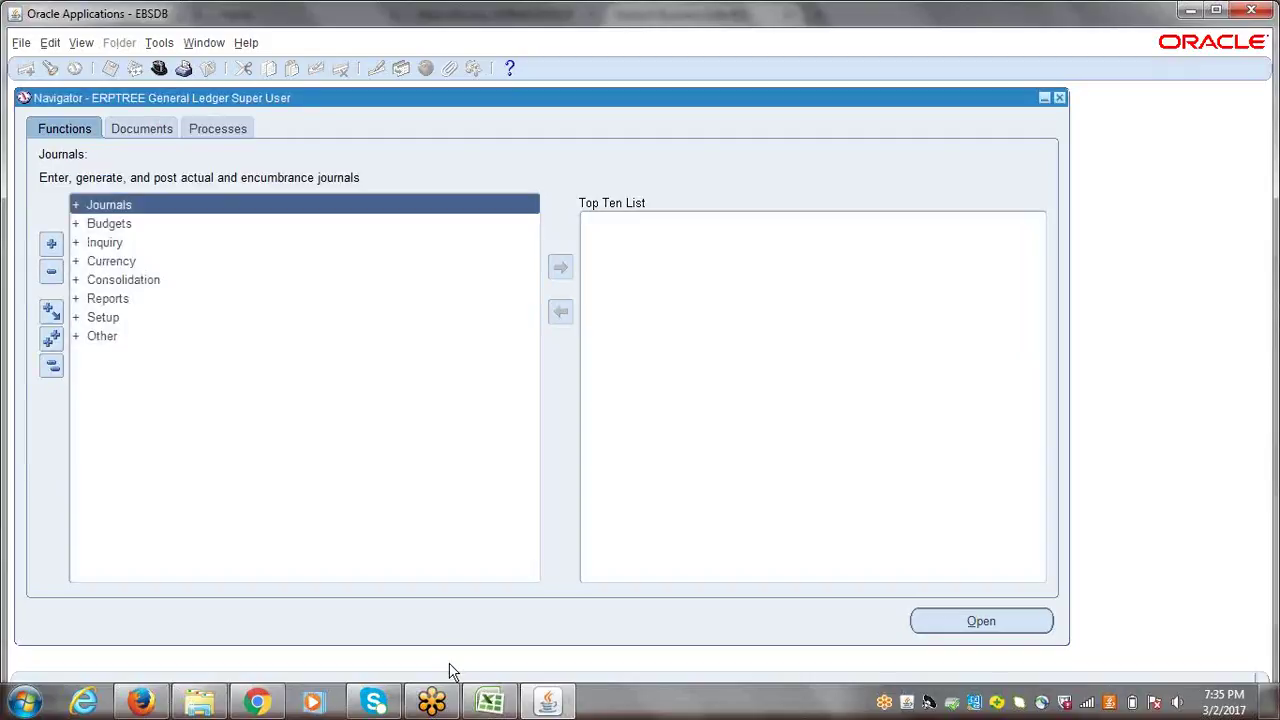
# - Open Setup > Financials > Flexfields > Key > Segments
pyautogui.click(106, 317)
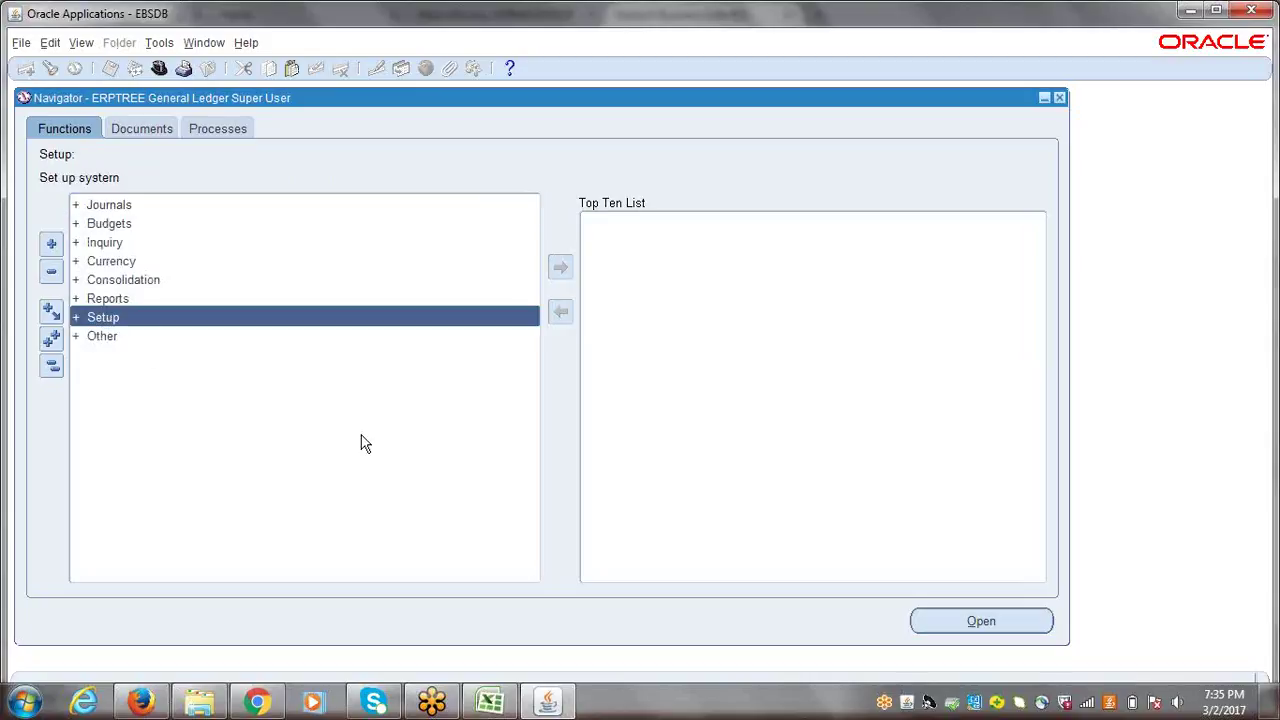
pyautogui.press('Return')
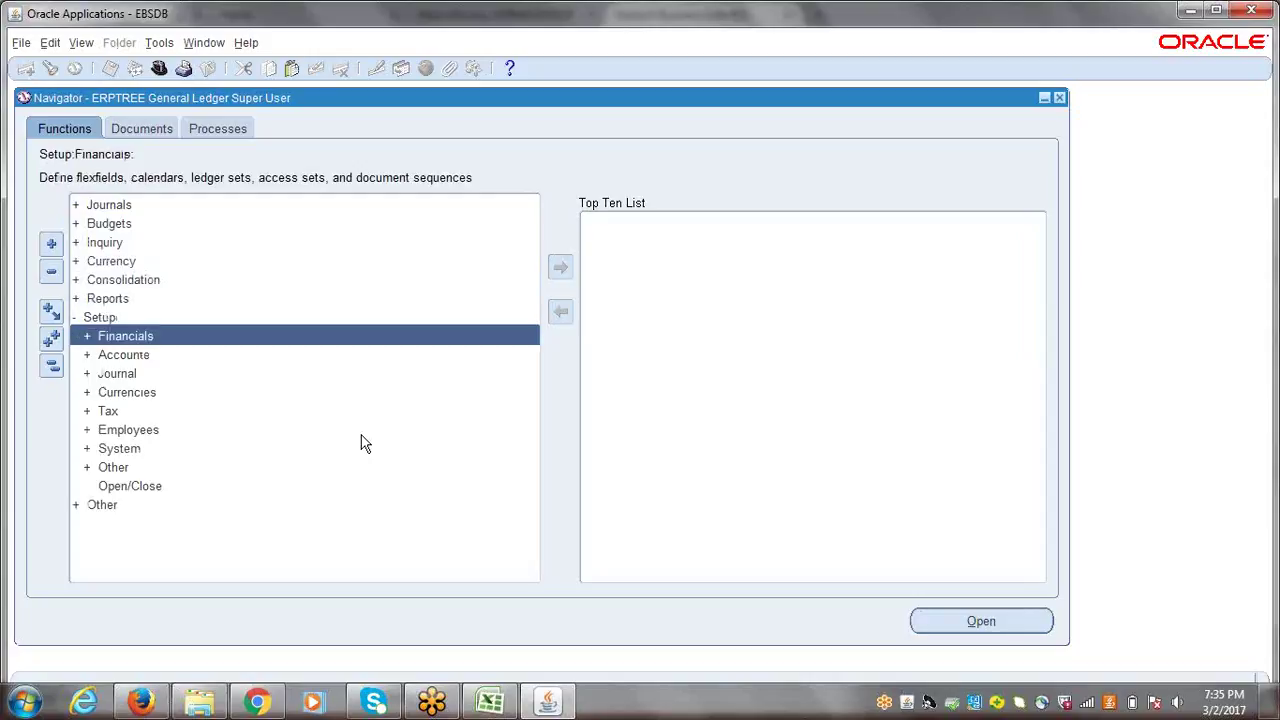
pyautogui.press('Return')
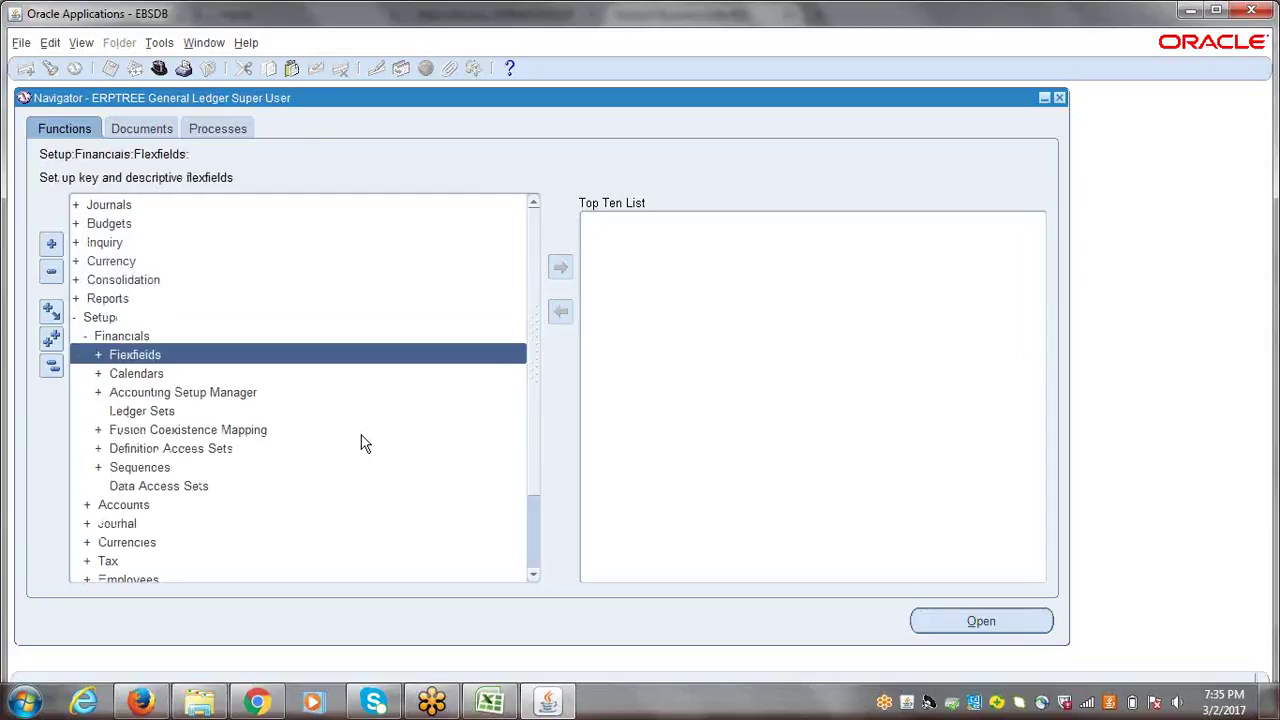
pyautogui.press('Return')
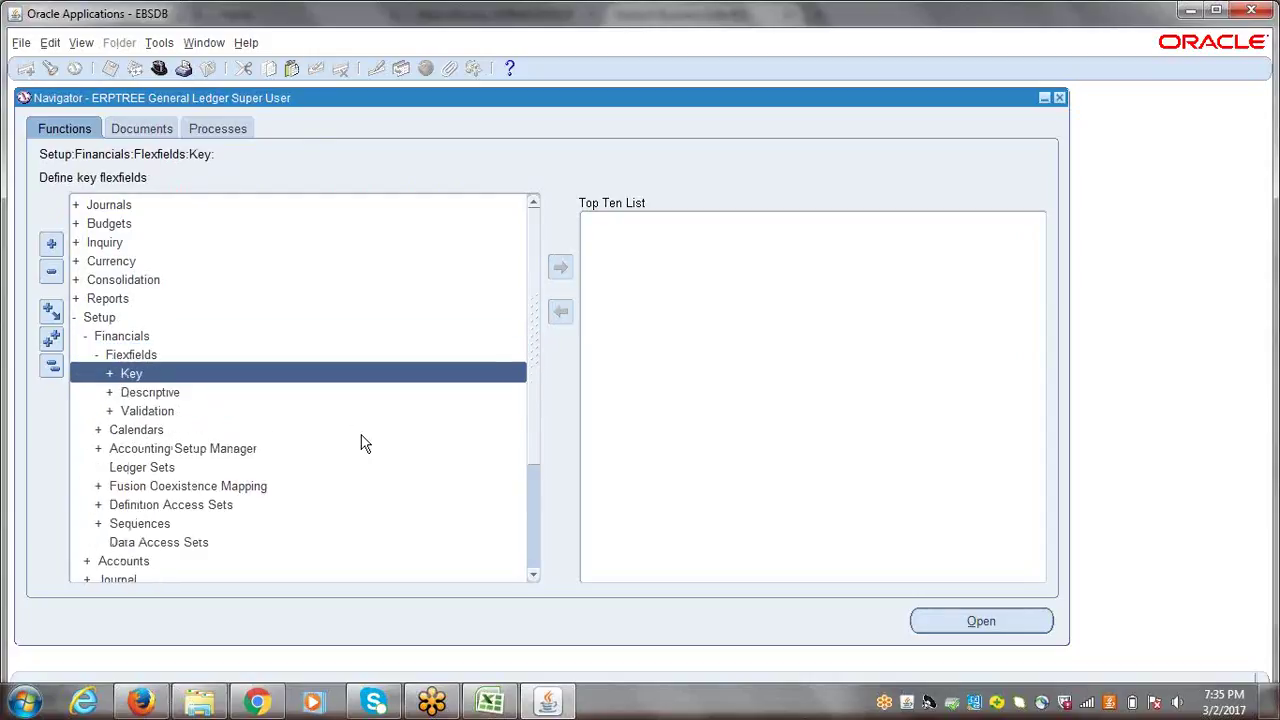
pyautogui.press('Return')
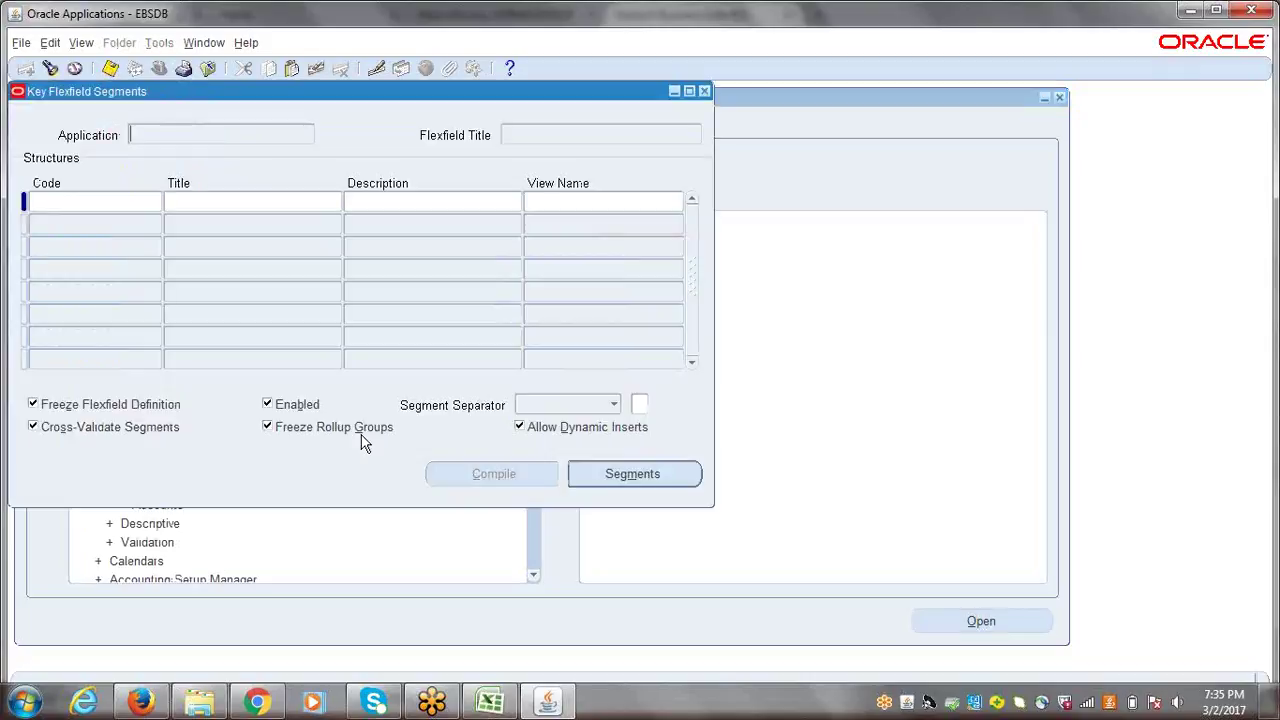
# - Find and load the Human Resources Position Flexfield structures
pyautogui.click(50, 68)
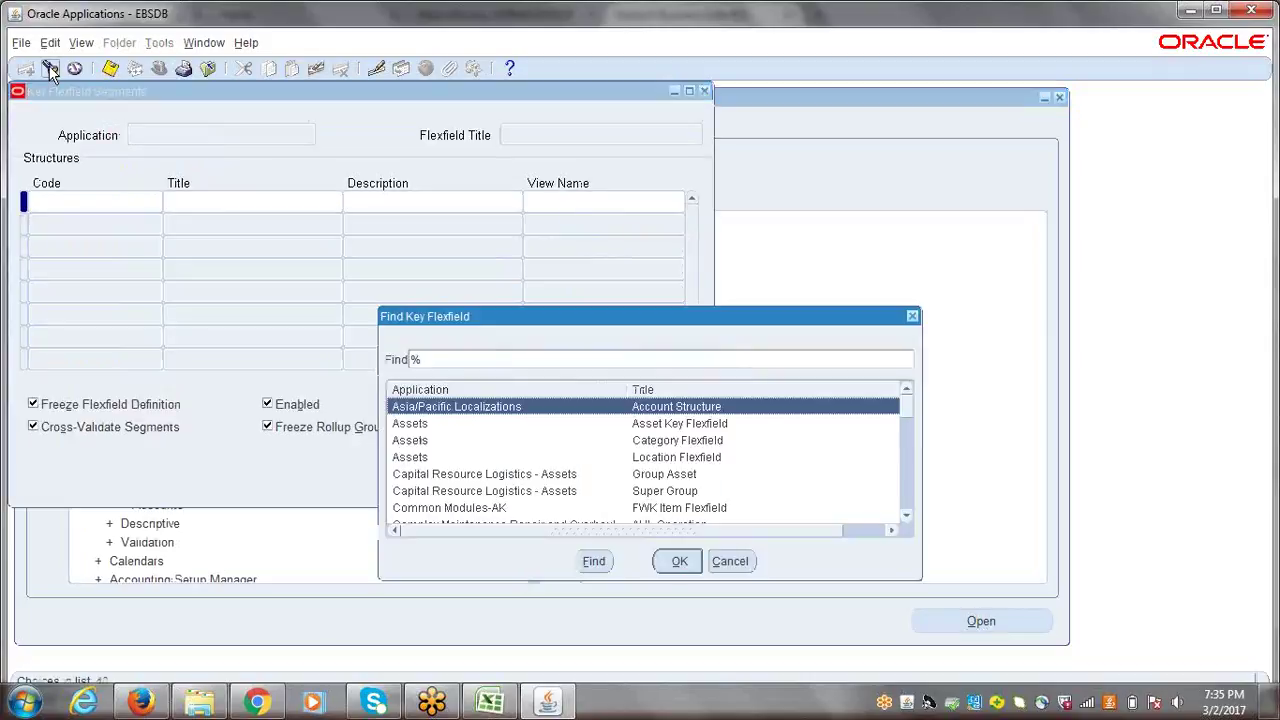
pyautogui.moveTo(530, 321); pyautogui.dragTo(337, 229)
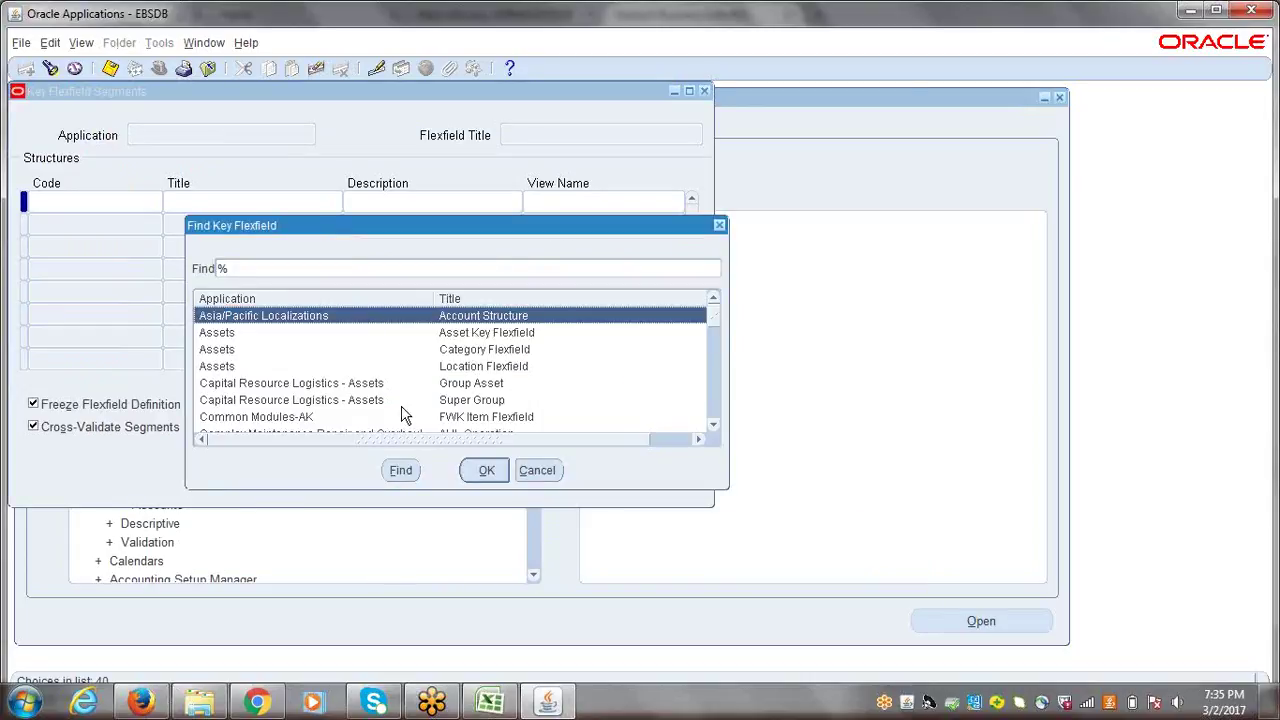
pyautogui.write('Human Resources')
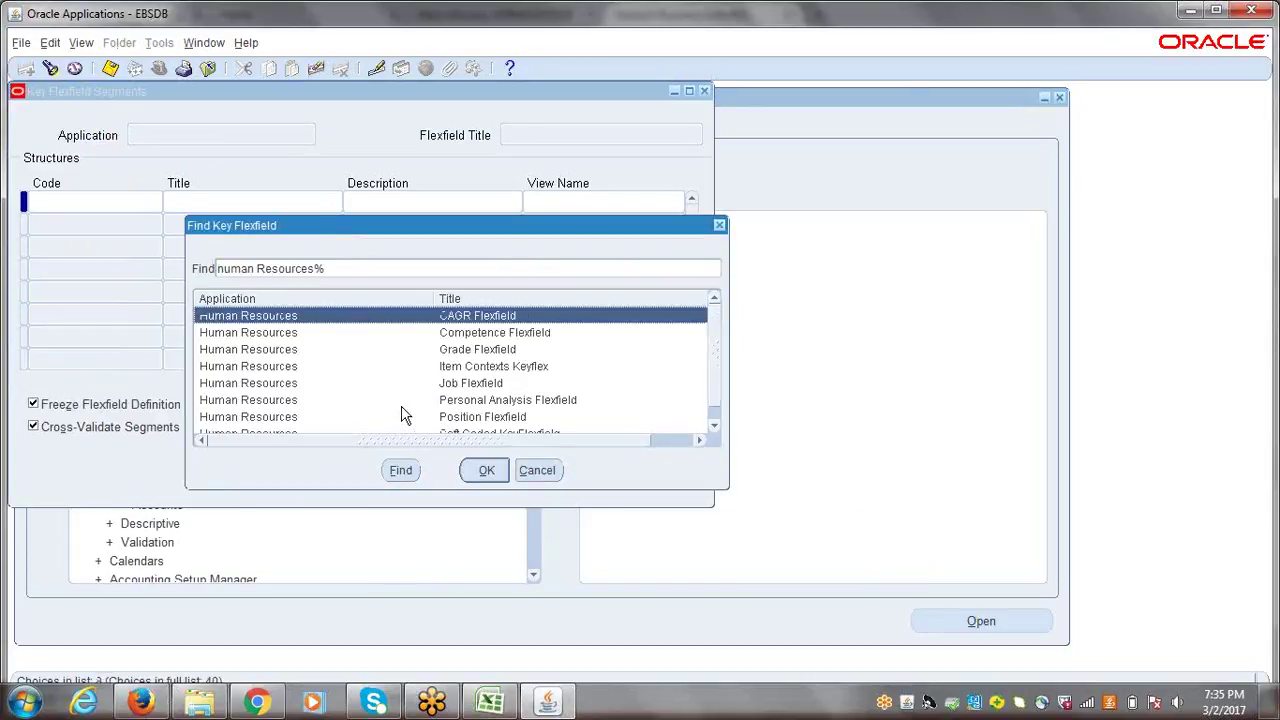
pyautogui.click(465, 418)
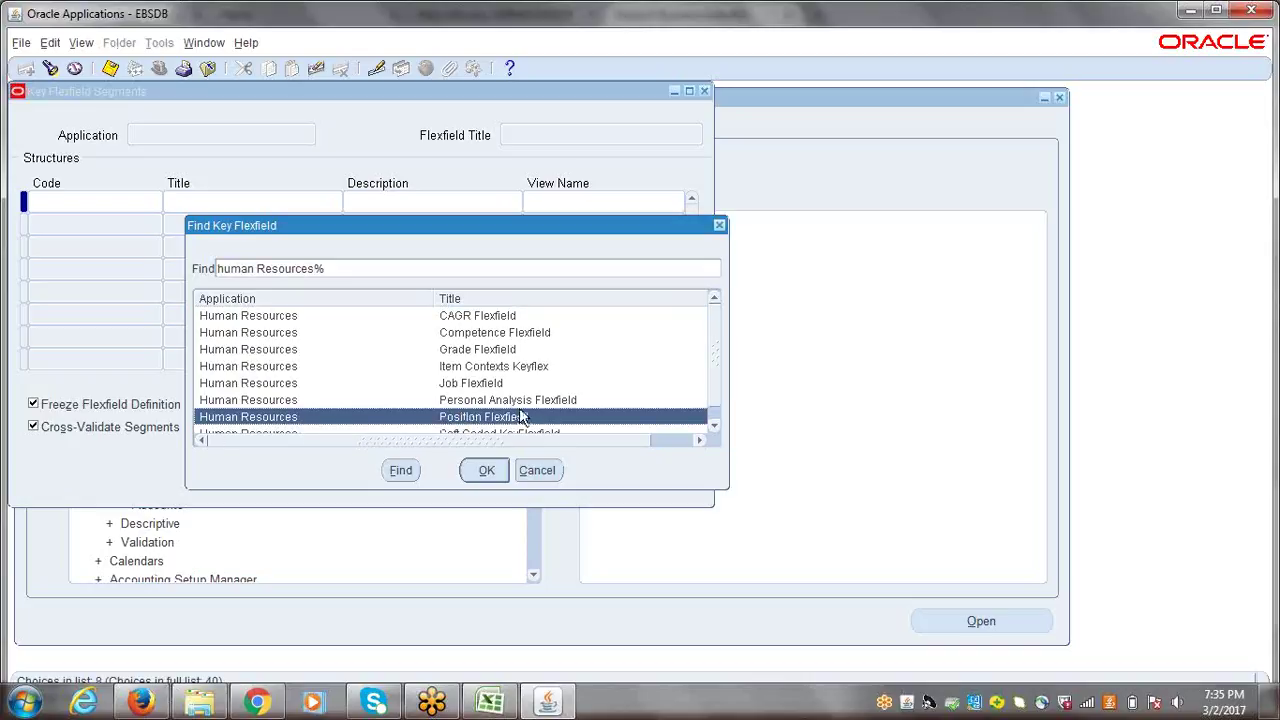
pyautogui.click(485, 470)
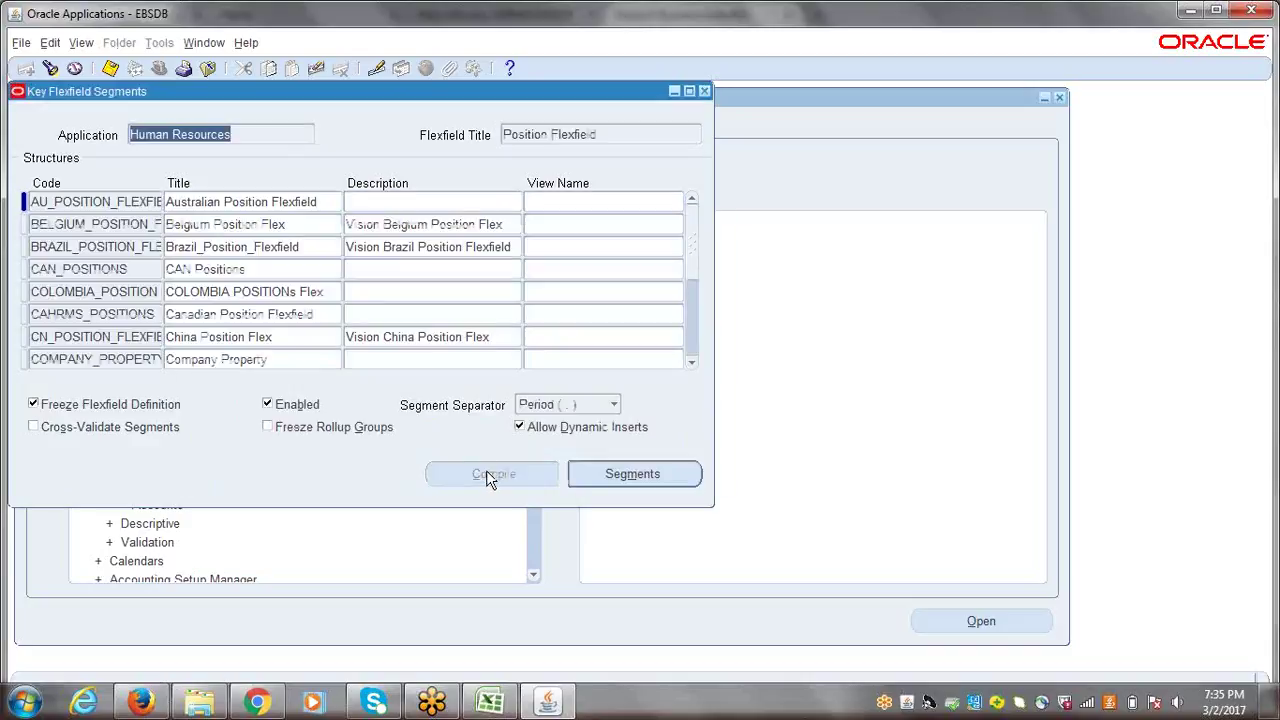
# - Scroll the Structures list down past CN_POSITION_FLEXFIELD
pyautogui.click(614, 136)
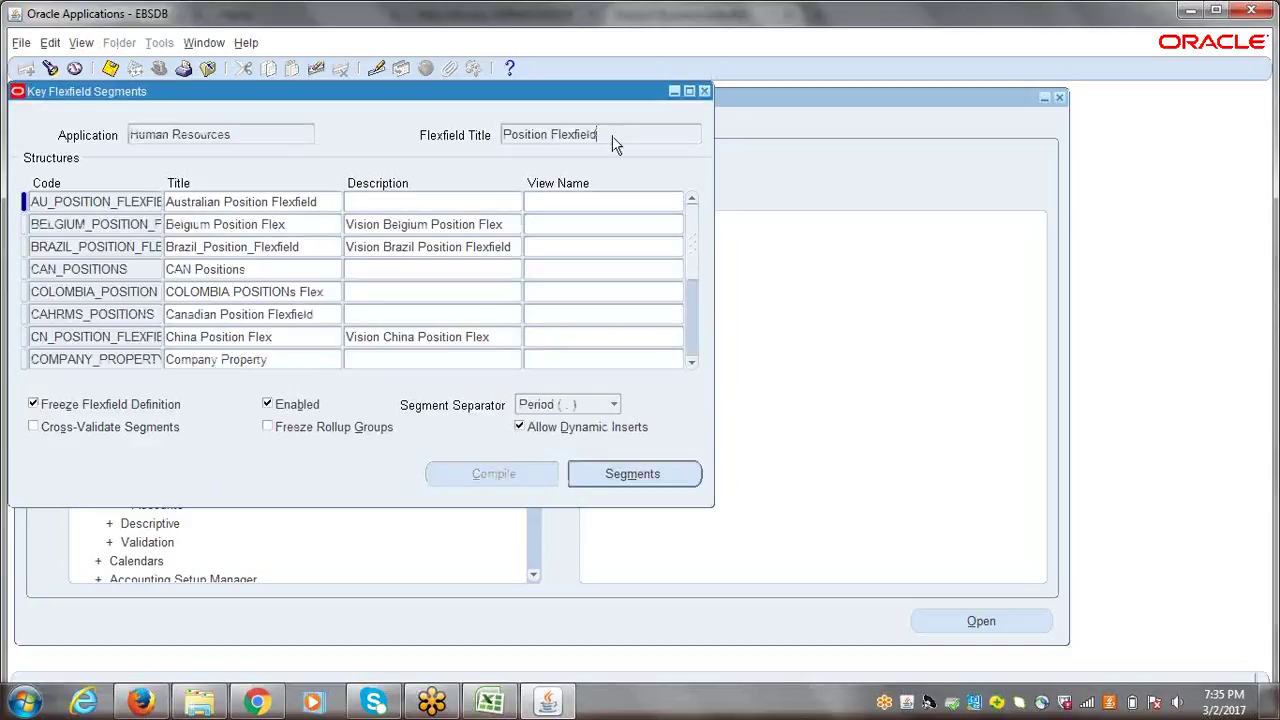
pyautogui.click(99, 201)
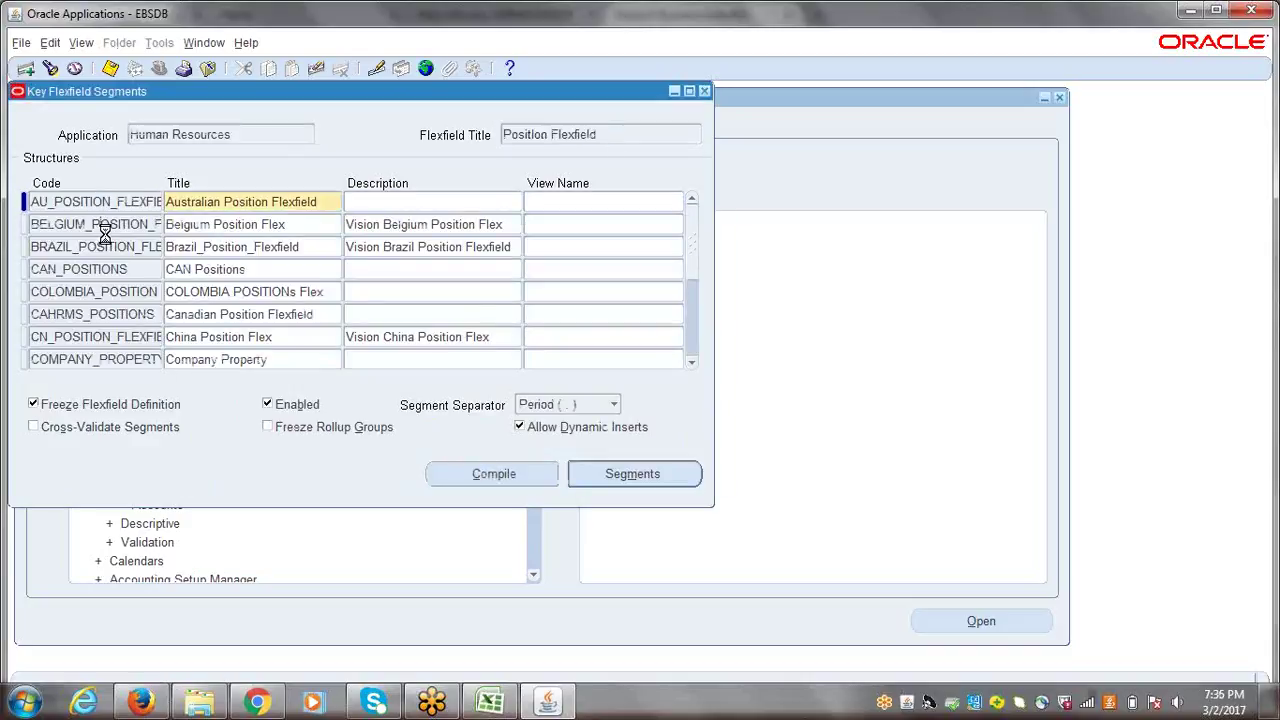
pyautogui.click(101, 225)
pyautogui.click(112, 336)
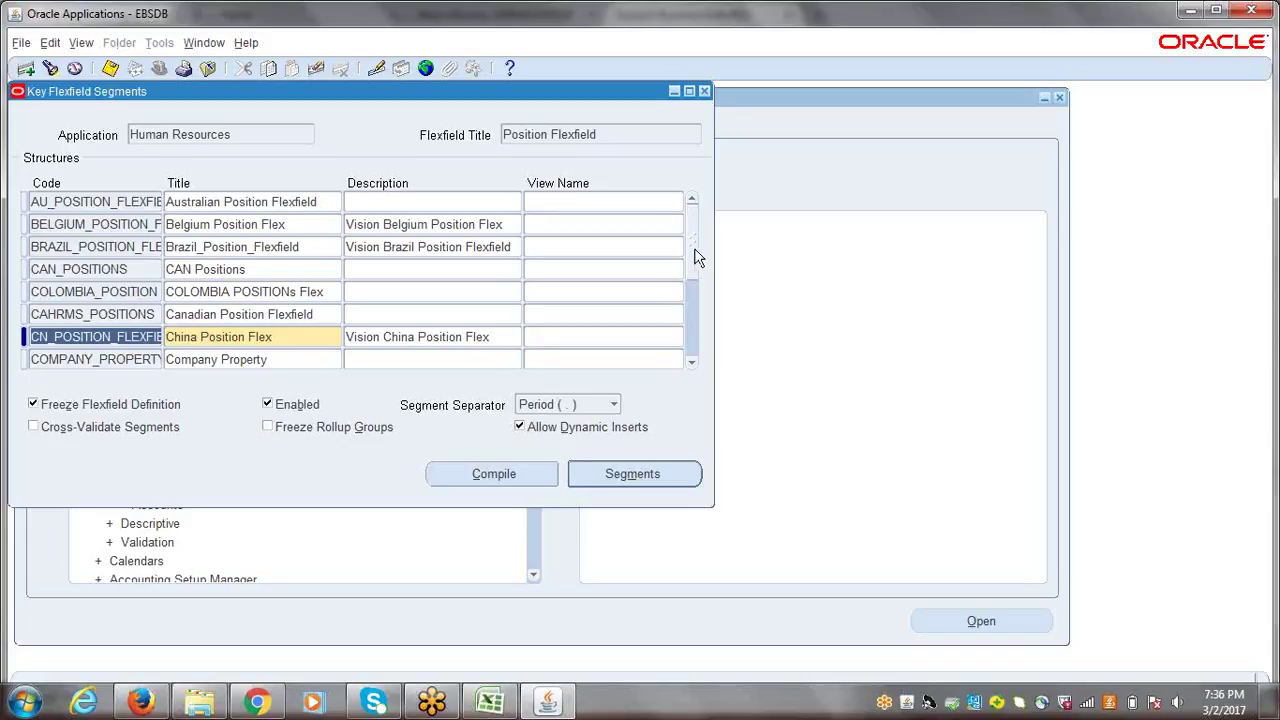
pyautogui.click(691, 363)
pyautogui.click(691, 363)
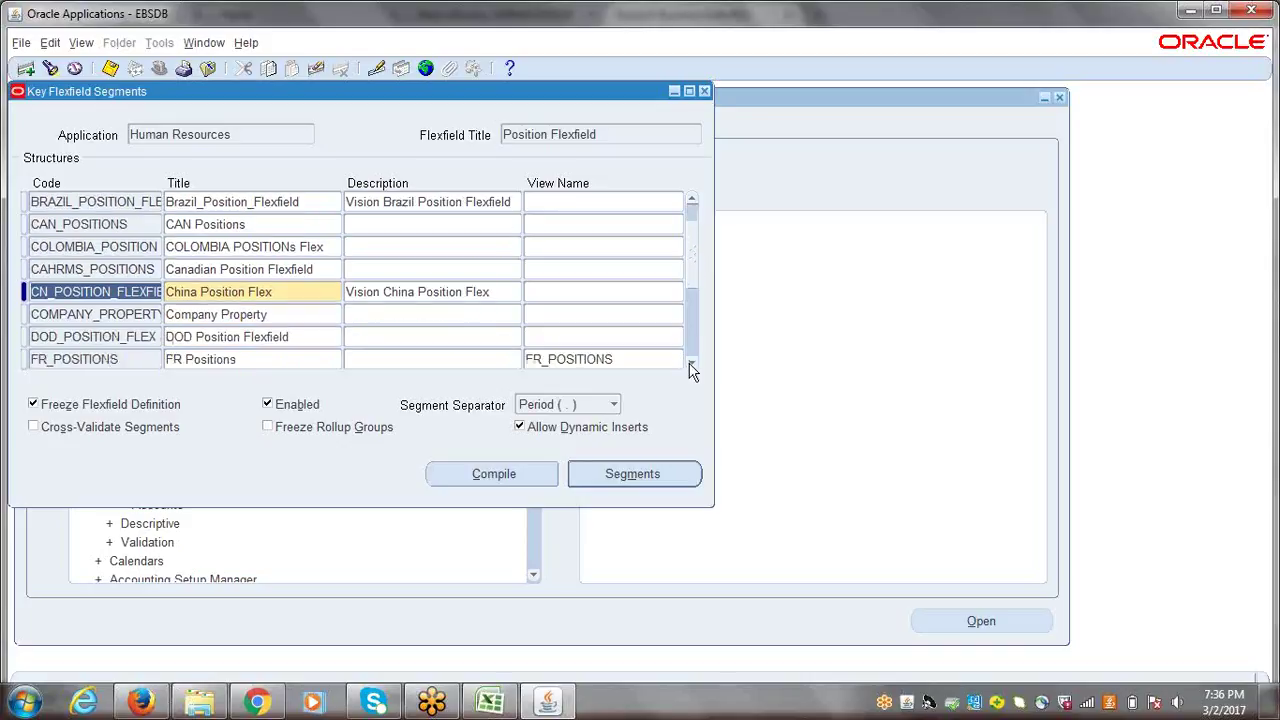
pyautogui.click(691, 363)
pyautogui.click(691, 363)
pyautogui.click(691, 363)
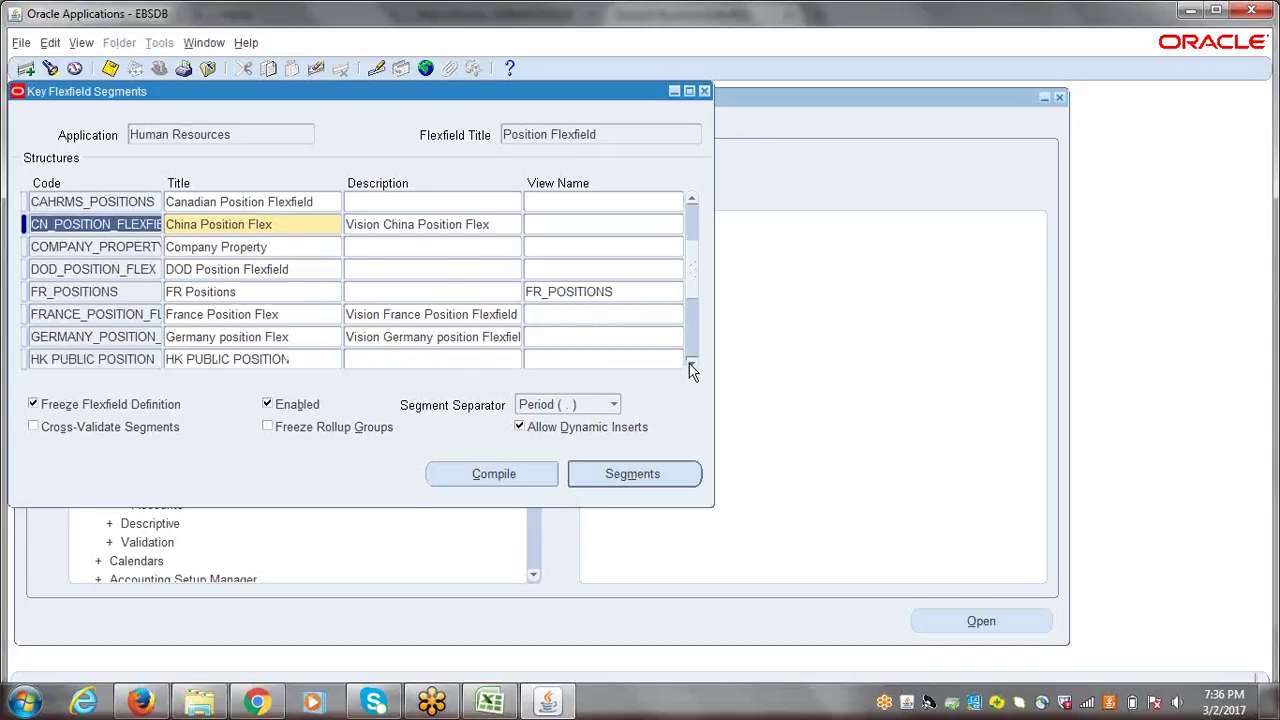
pyautogui.click(691, 363)
pyautogui.click(691, 363)
pyautogui.click(691, 363)
pyautogui.click(691, 363)
pyautogui.click(691, 363)
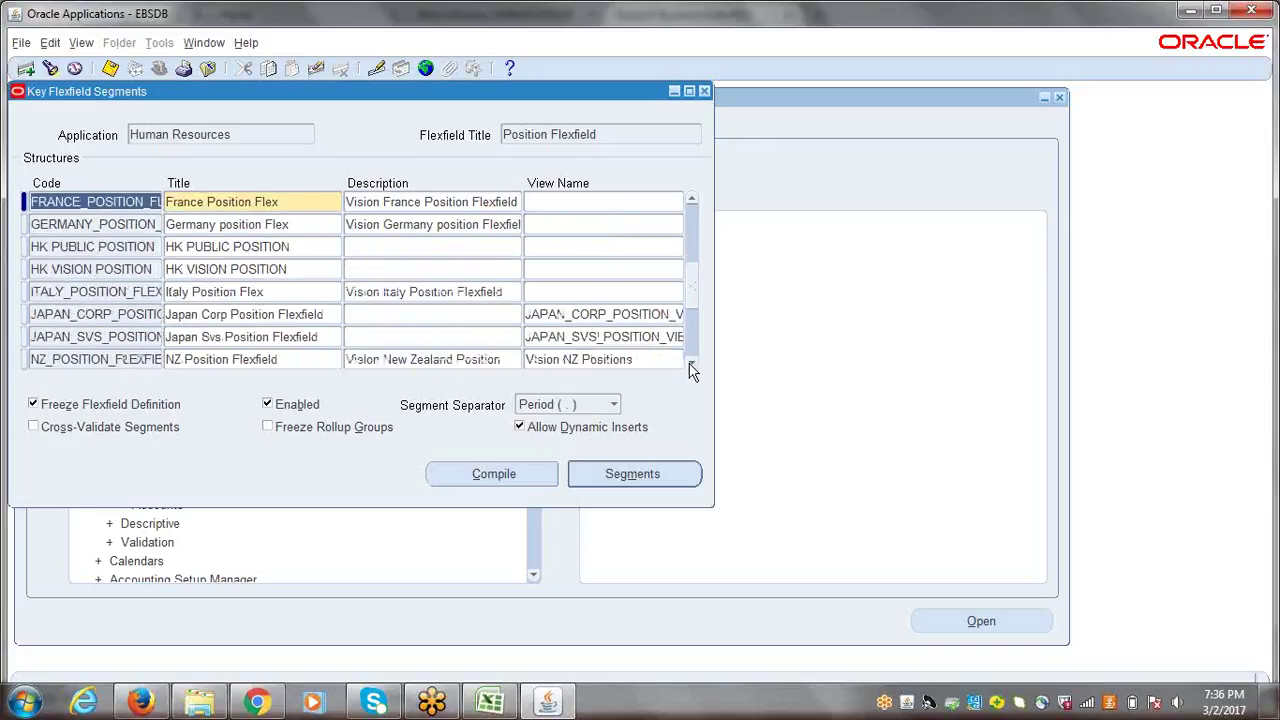
pyautogui.click(691, 363)
pyautogui.click(691, 363)
pyautogui.click(691, 363)
pyautogui.click(691, 363)
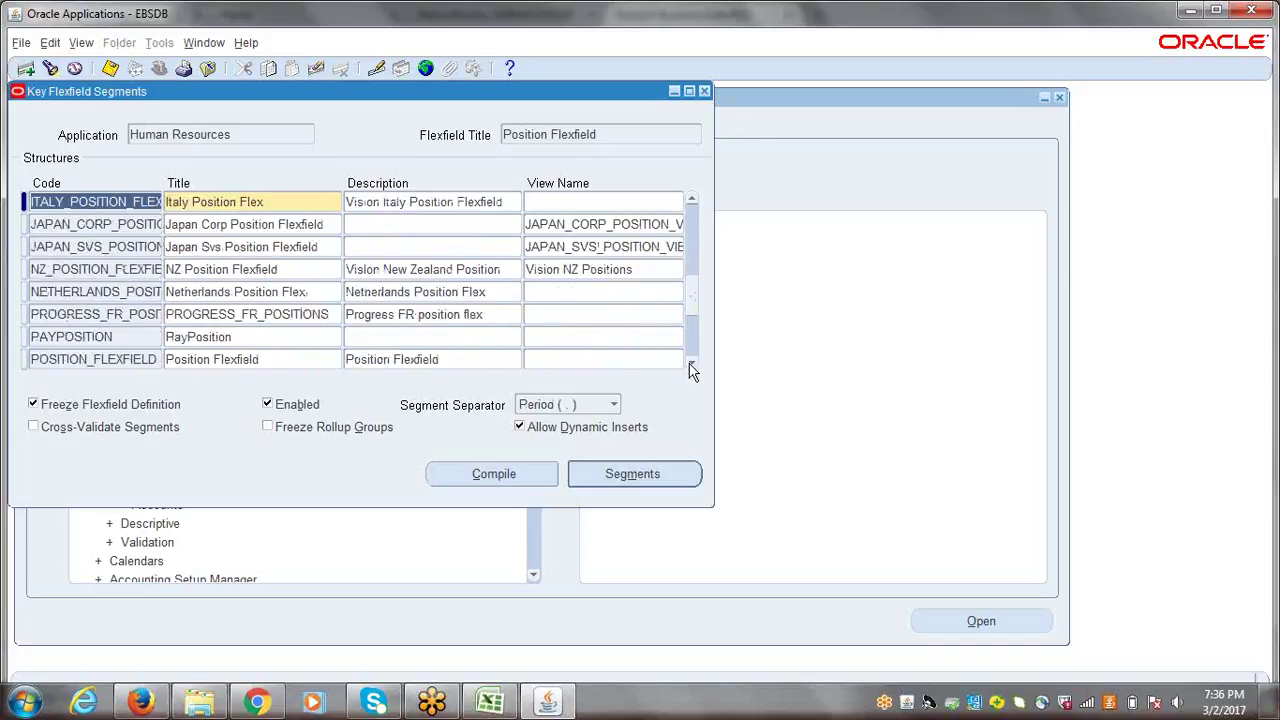
pyautogui.click(691, 363)
# - Select the POSITION_FLEXFIELD structure and open its segments
pyautogui.click(234, 345)
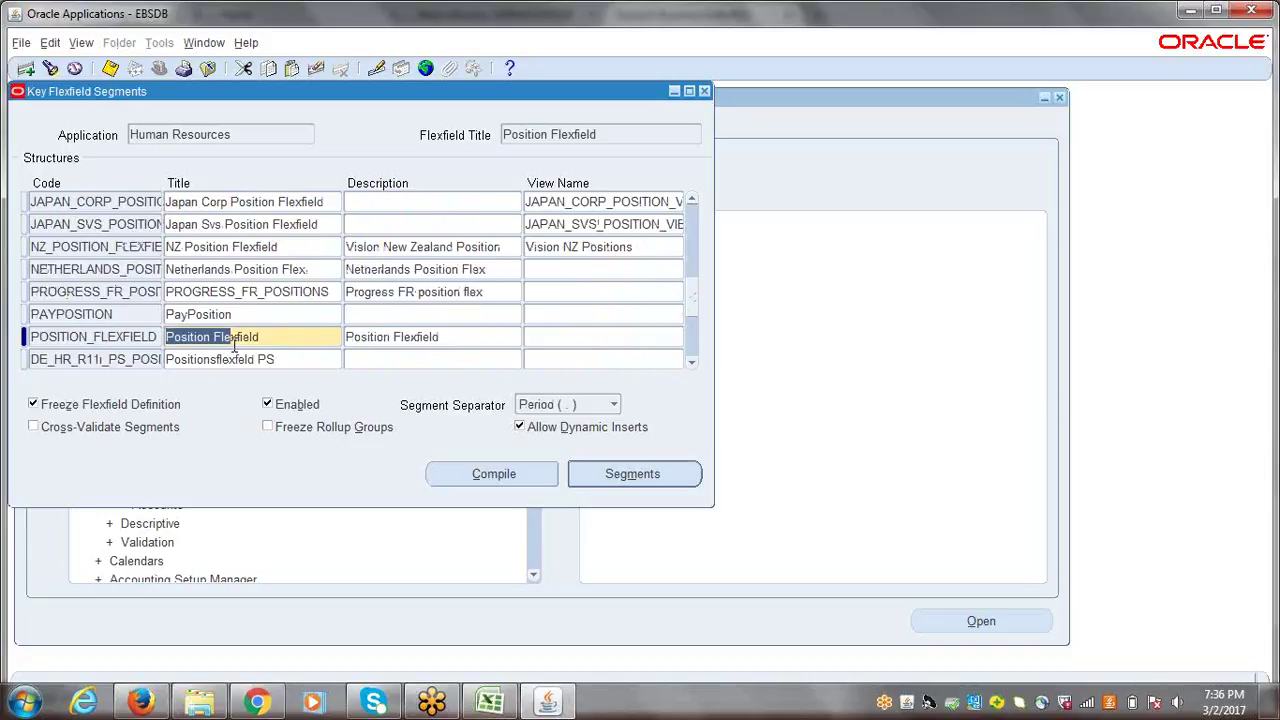
pyautogui.click(271, 338)
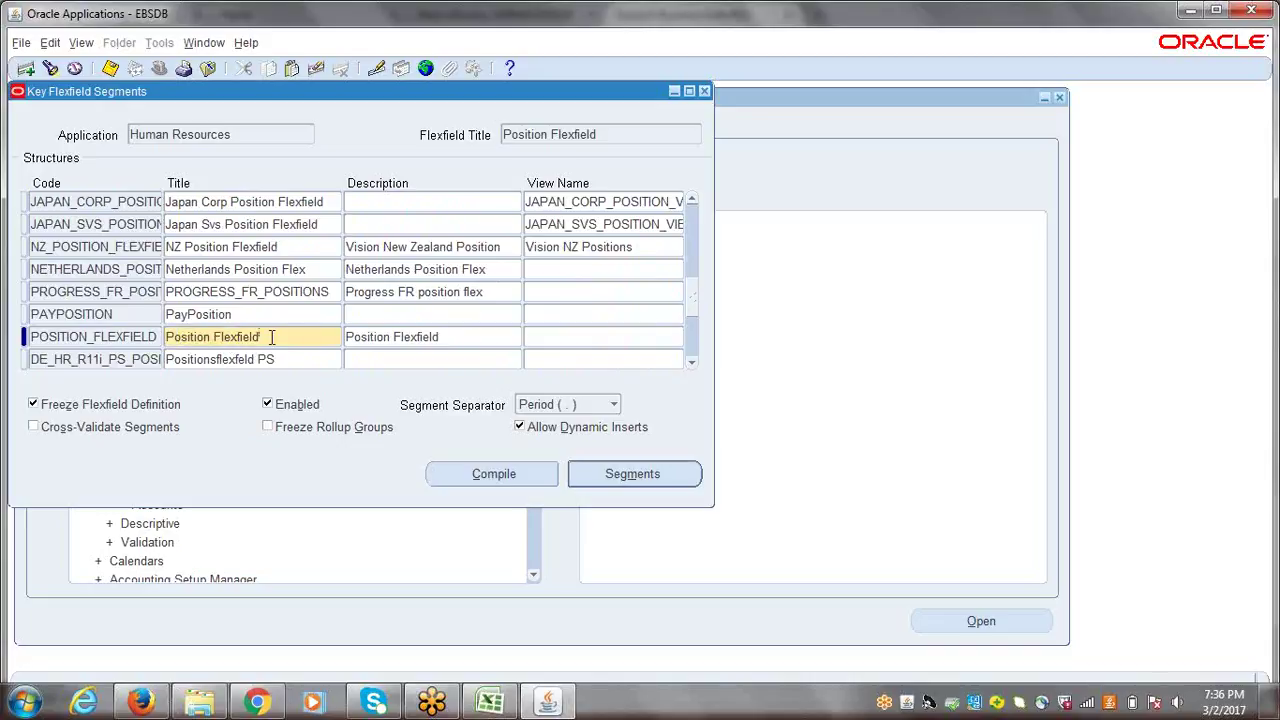
pyautogui.moveTo(294, 337); pyautogui.dragTo(135, 333)
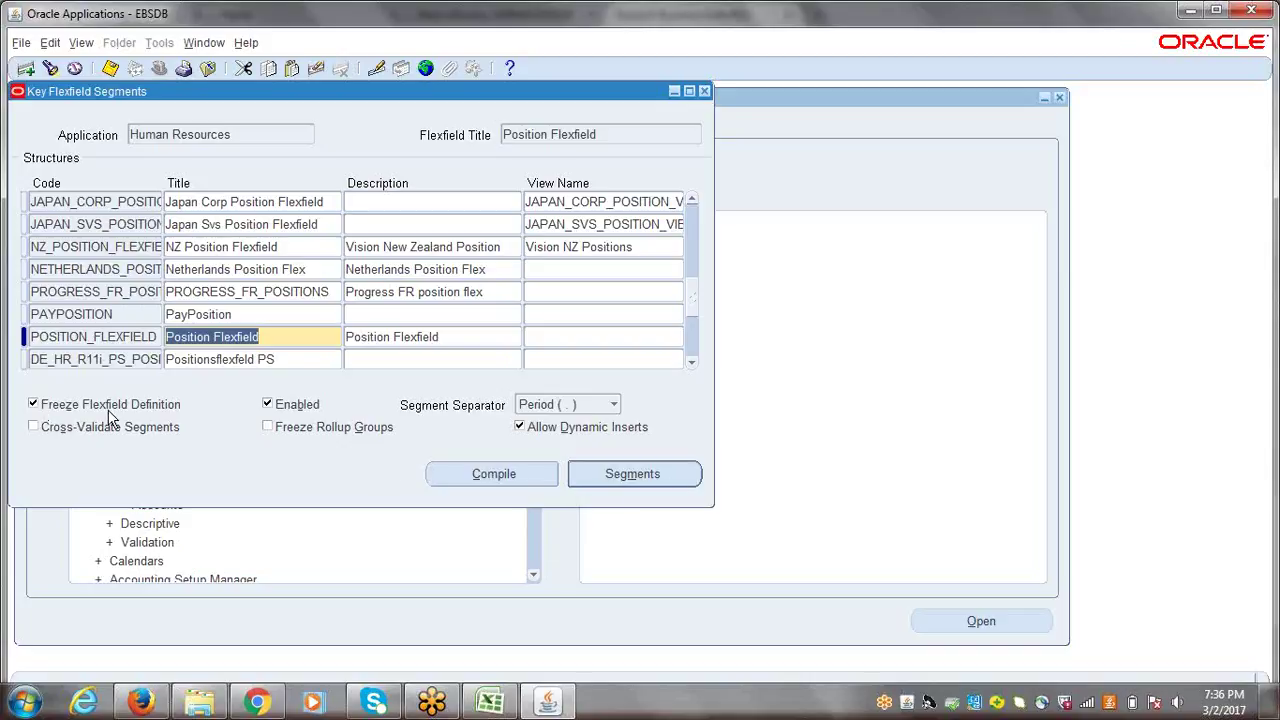
pyautogui.click(623, 476)
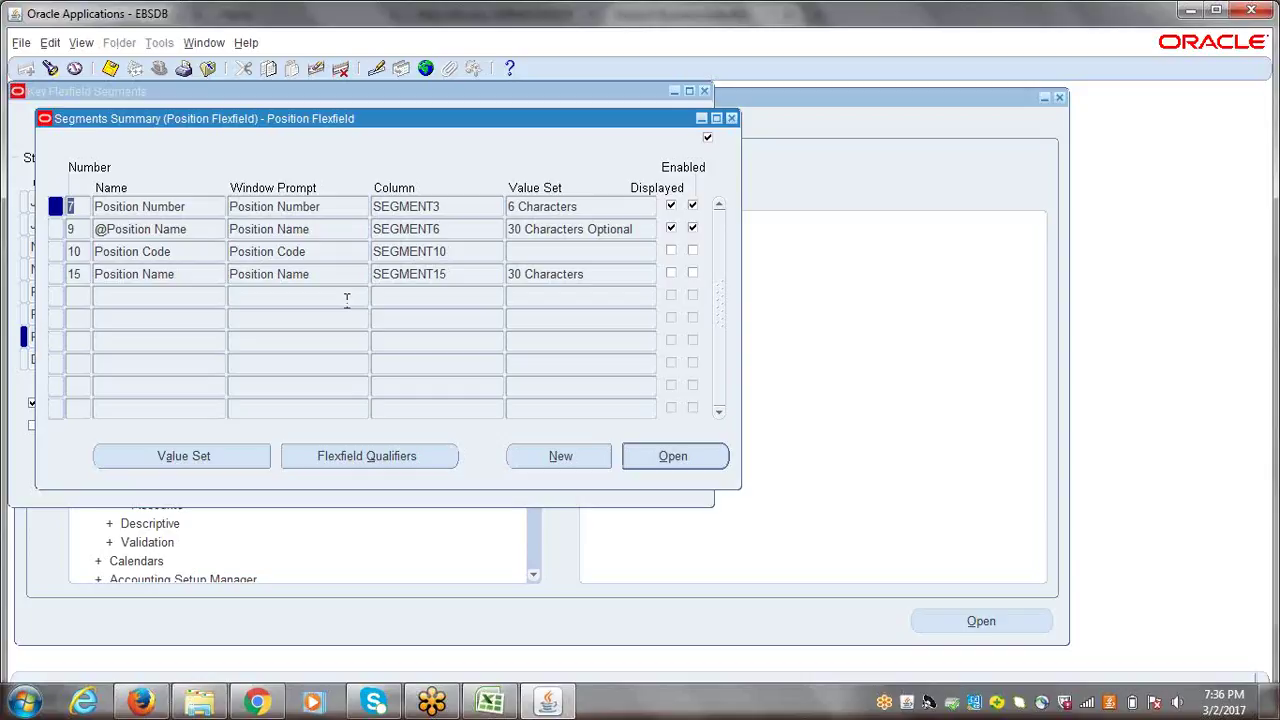
pyautogui.click(156, 206)
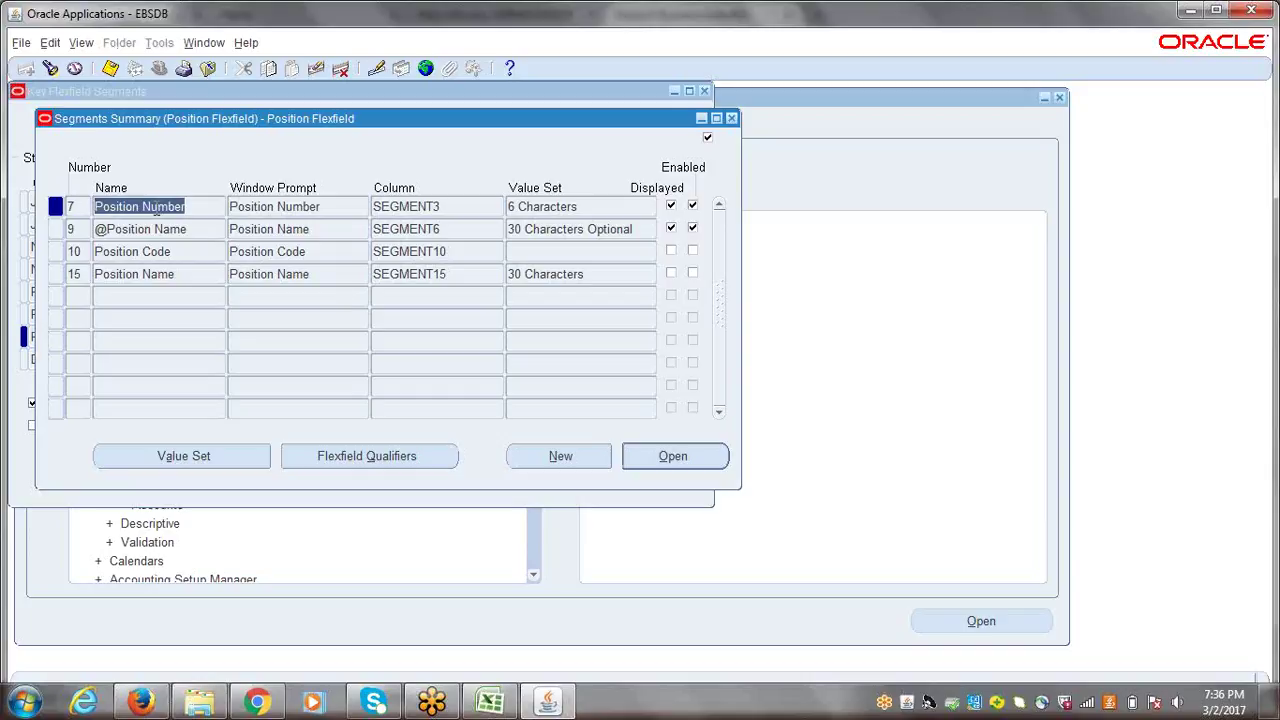
pyautogui.click(185, 230)
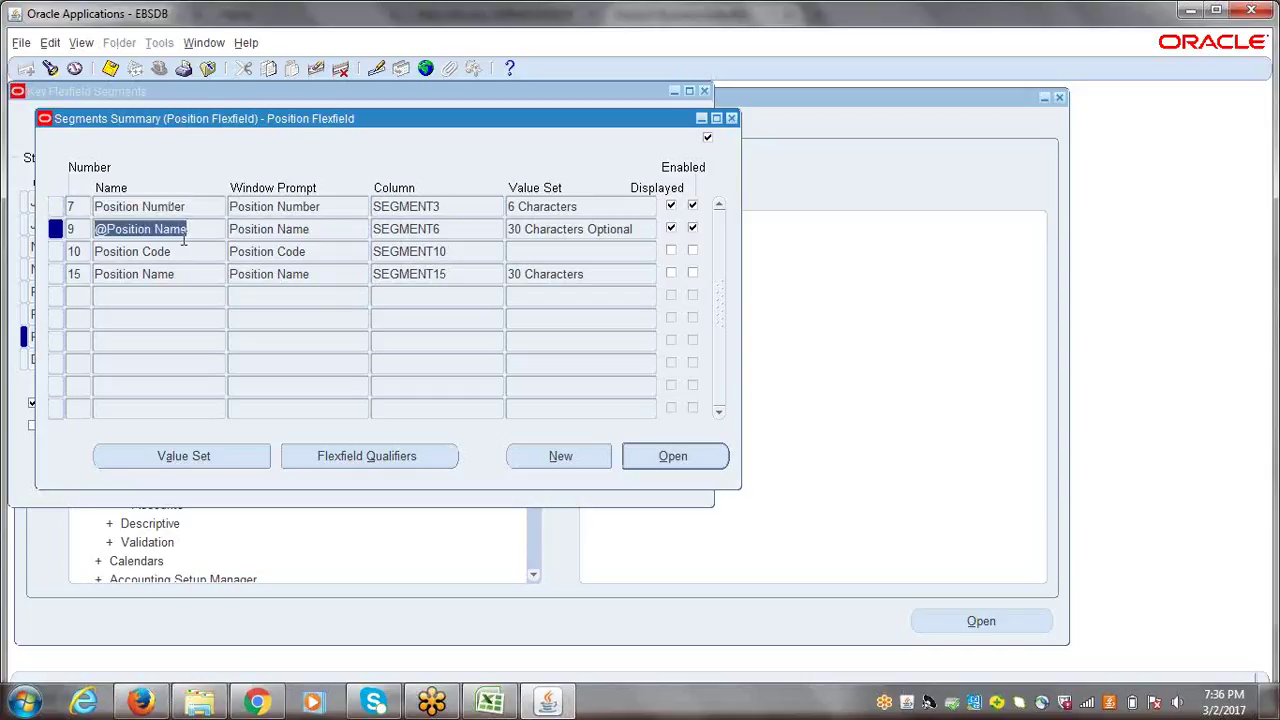
pyautogui.click(182, 252)
pyautogui.click(181, 274)
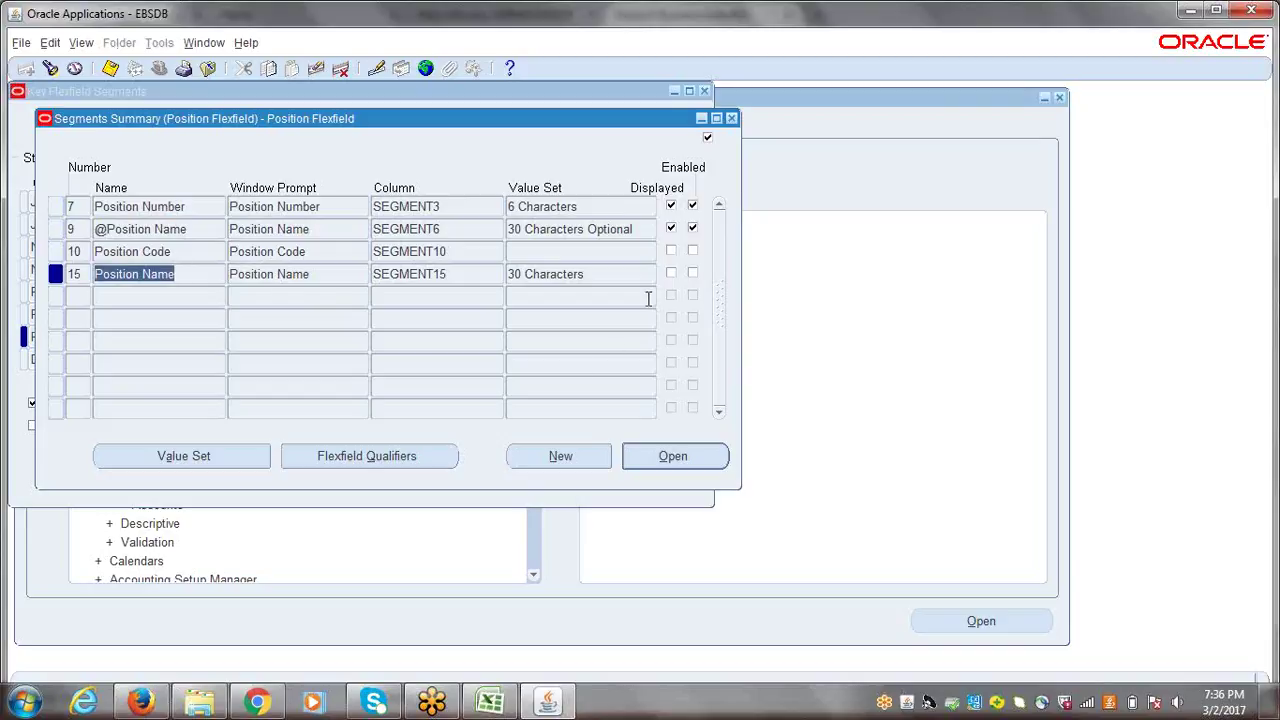
pyautogui.click(149, 251)
pyautogui.moveTo(95, 274); pyautogui.dragTo(157, 274)
pyautogui.click(165, 206)
pyautogui.click(165, 229)
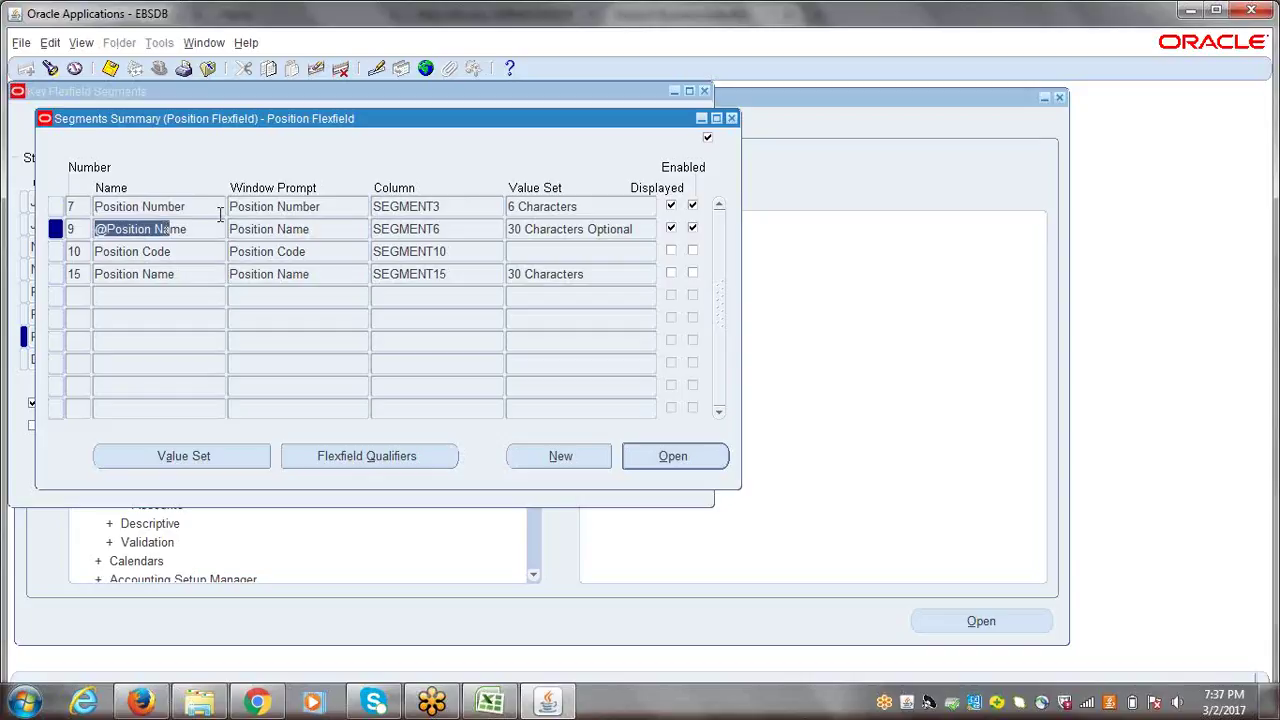
pyautogui.click(555, 206)
pyautogui.press('Down')
pyautogui.click(432, 198)
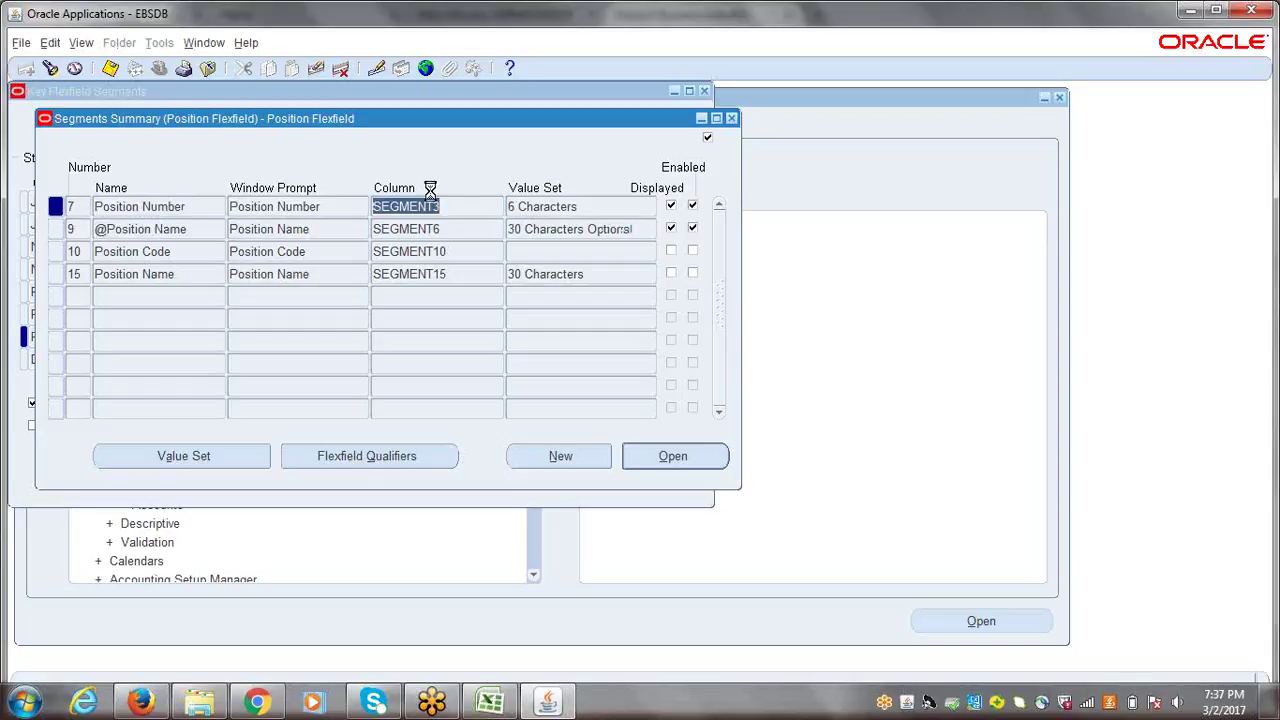
pyautogui.press('Down')
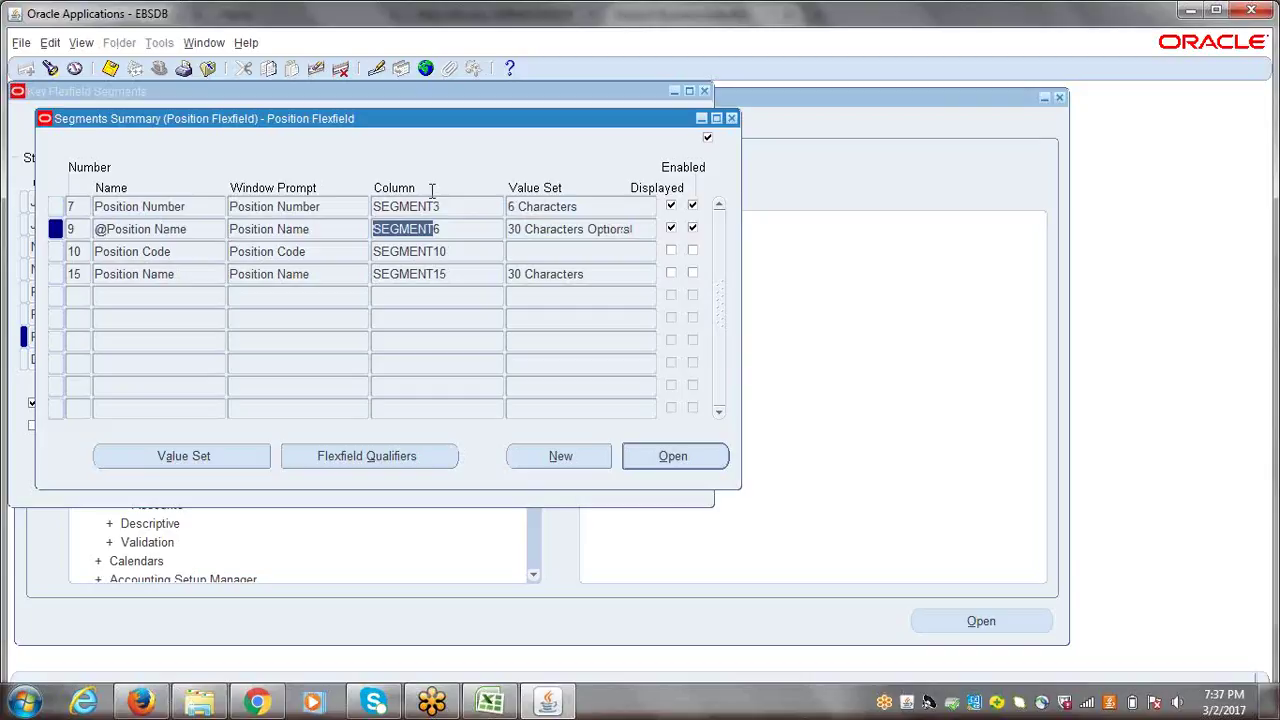
pyautogui.click(329, 210)
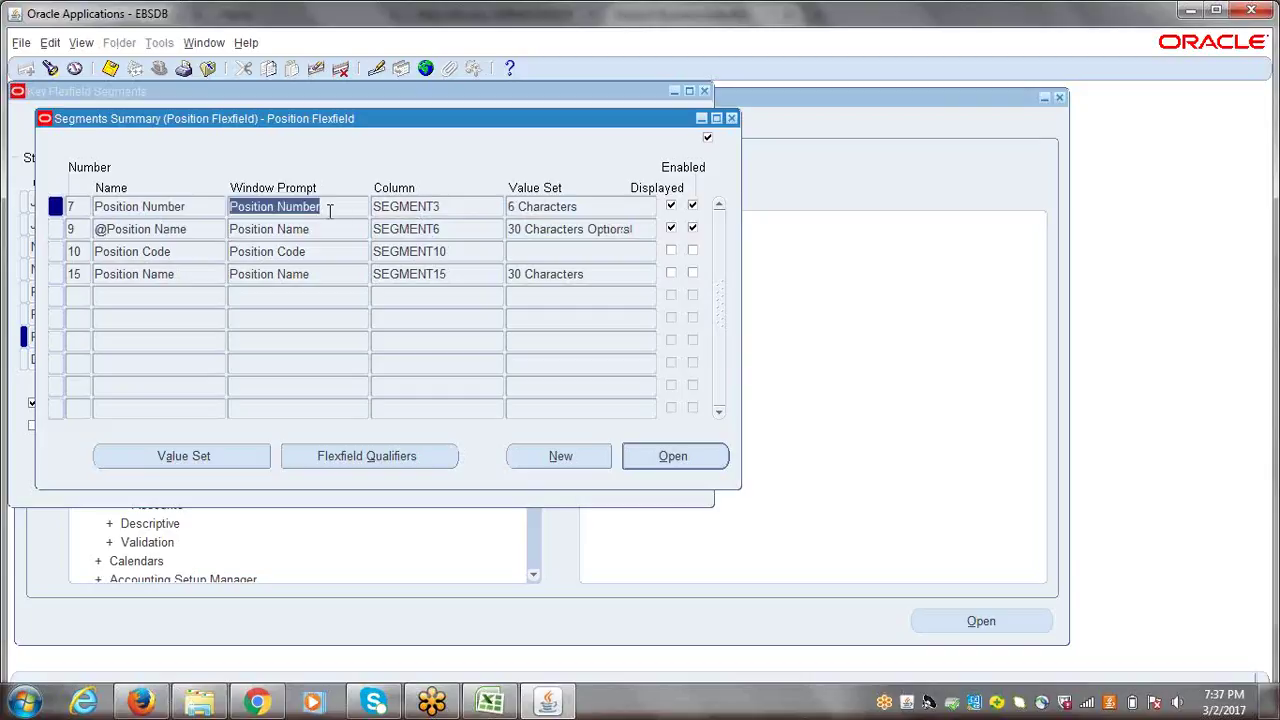
pyautogui.click(324, 228)
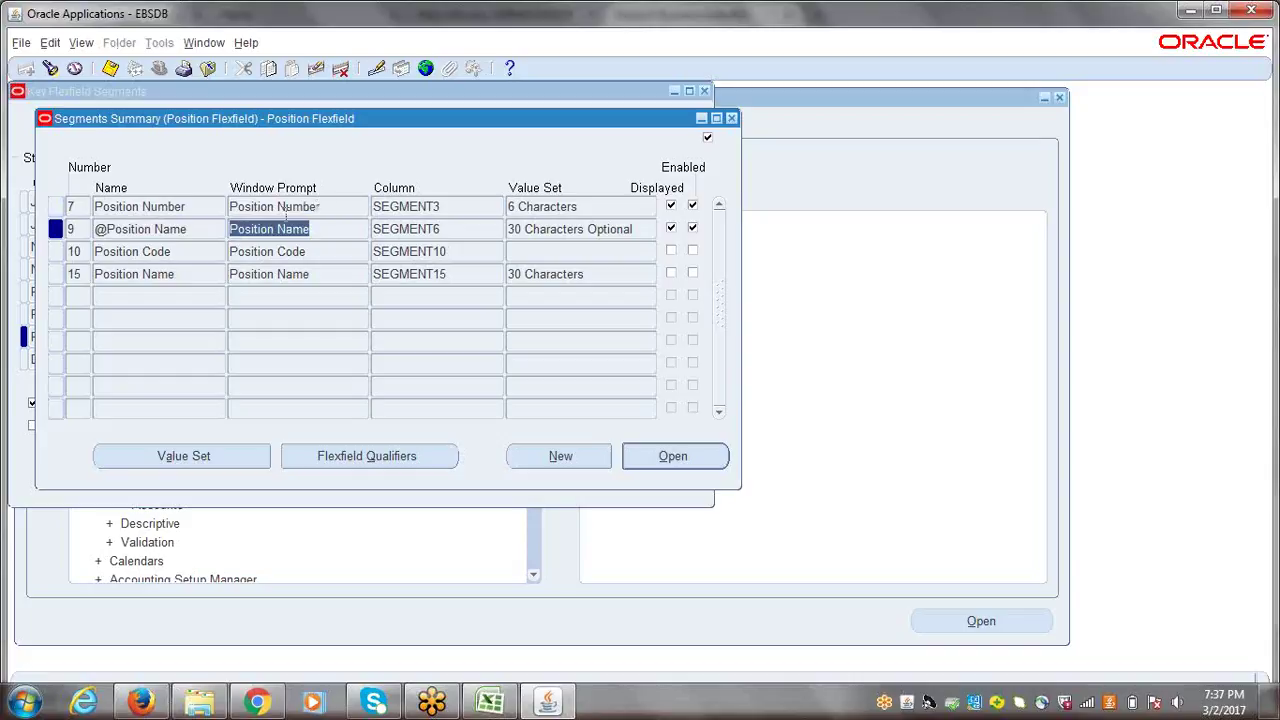
pyautogui.click(196, 203)
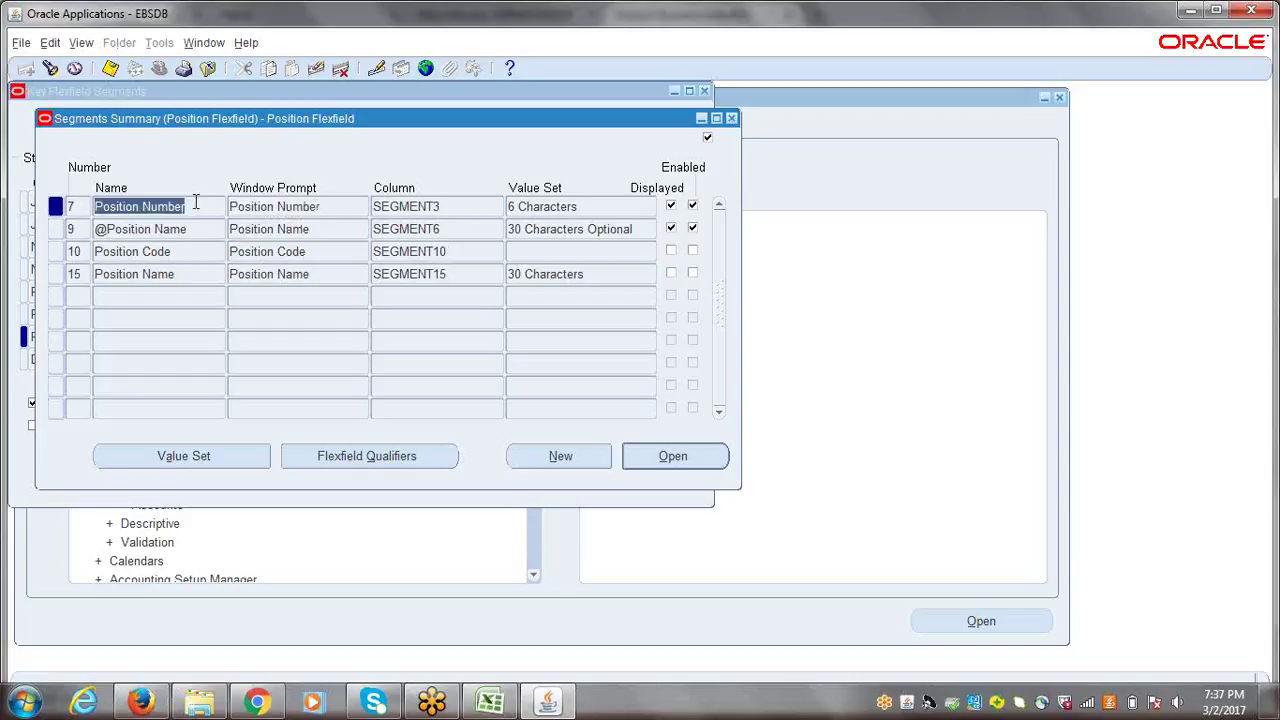
# - View the 6 Characters and 30 Characters Optional value sets, then close the flexfield windows
pyautogui.click(180, 455)
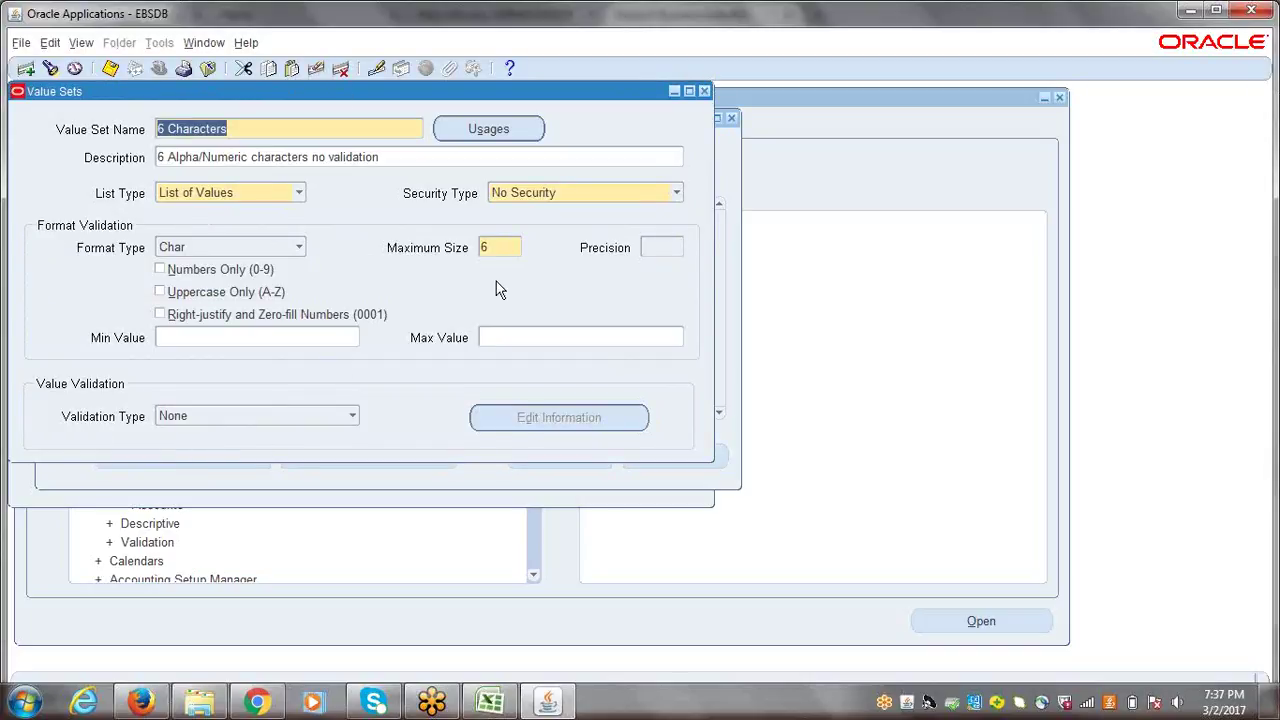
pyautogui.click(706, 93)
pyautogui.click(195, 229)
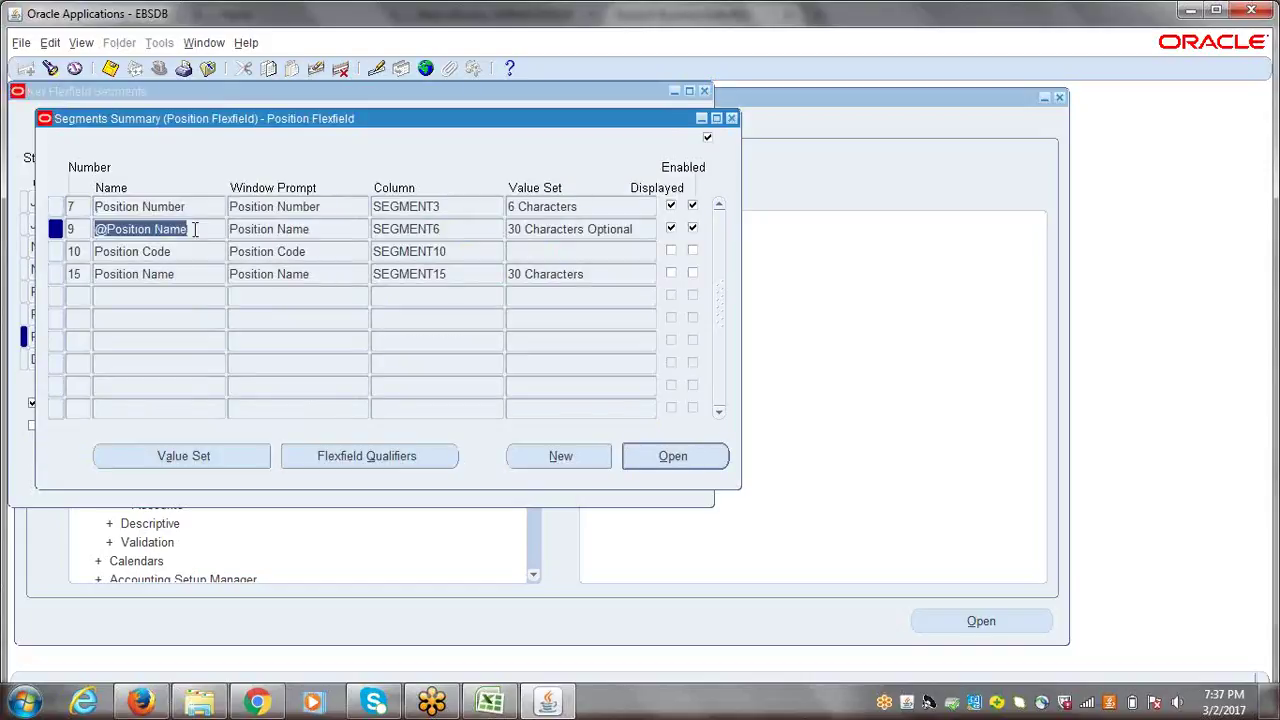
pyautogui.click(183, 460)
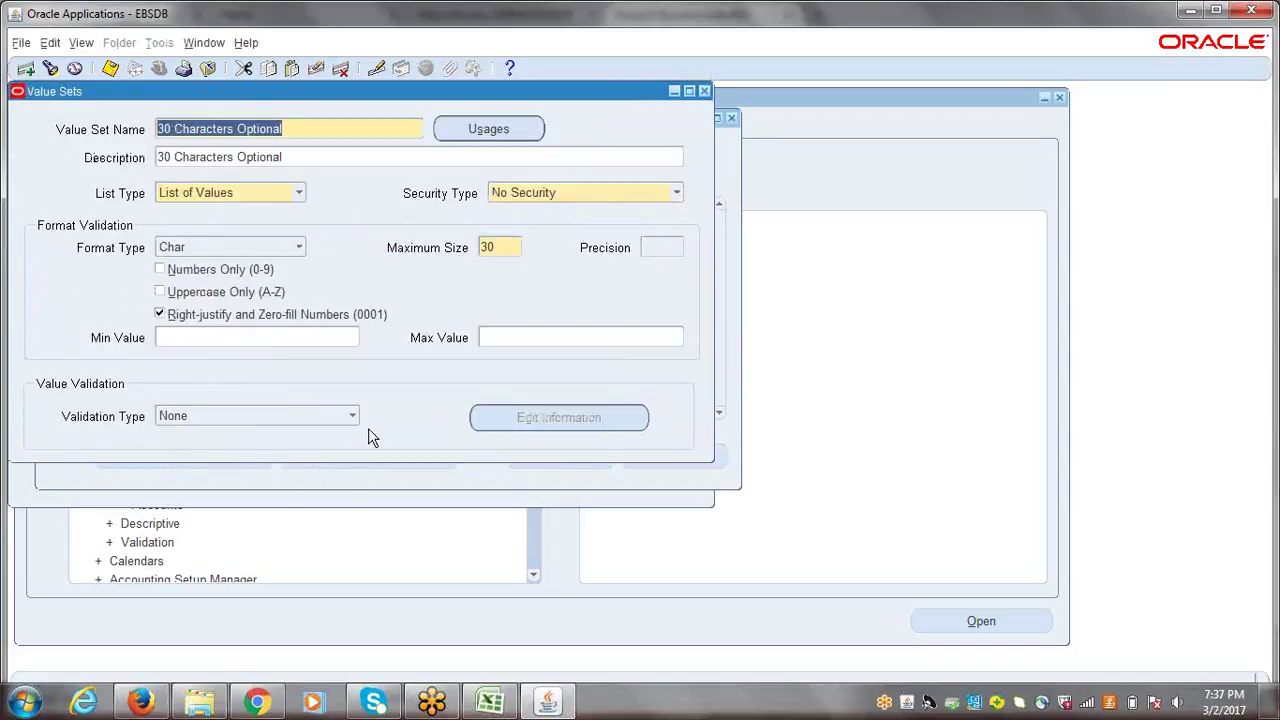
pyautogui.click(704, 91)
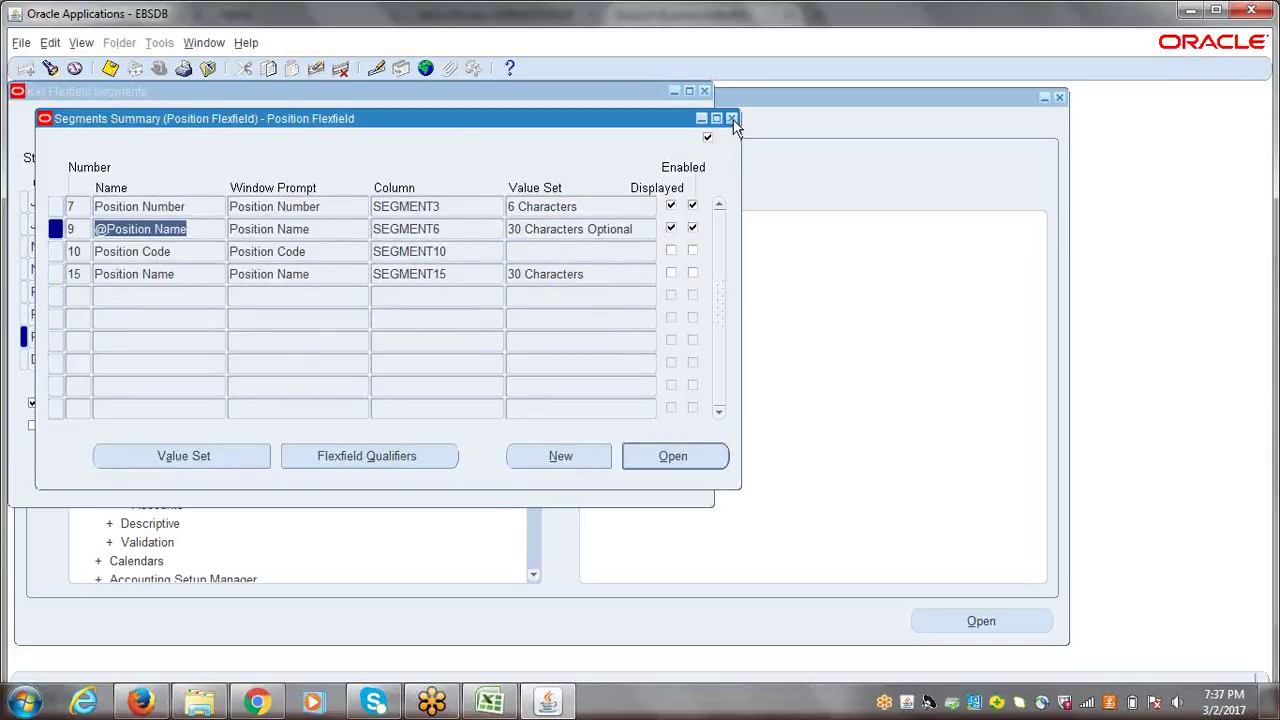
pyautogui.click(731, 119)
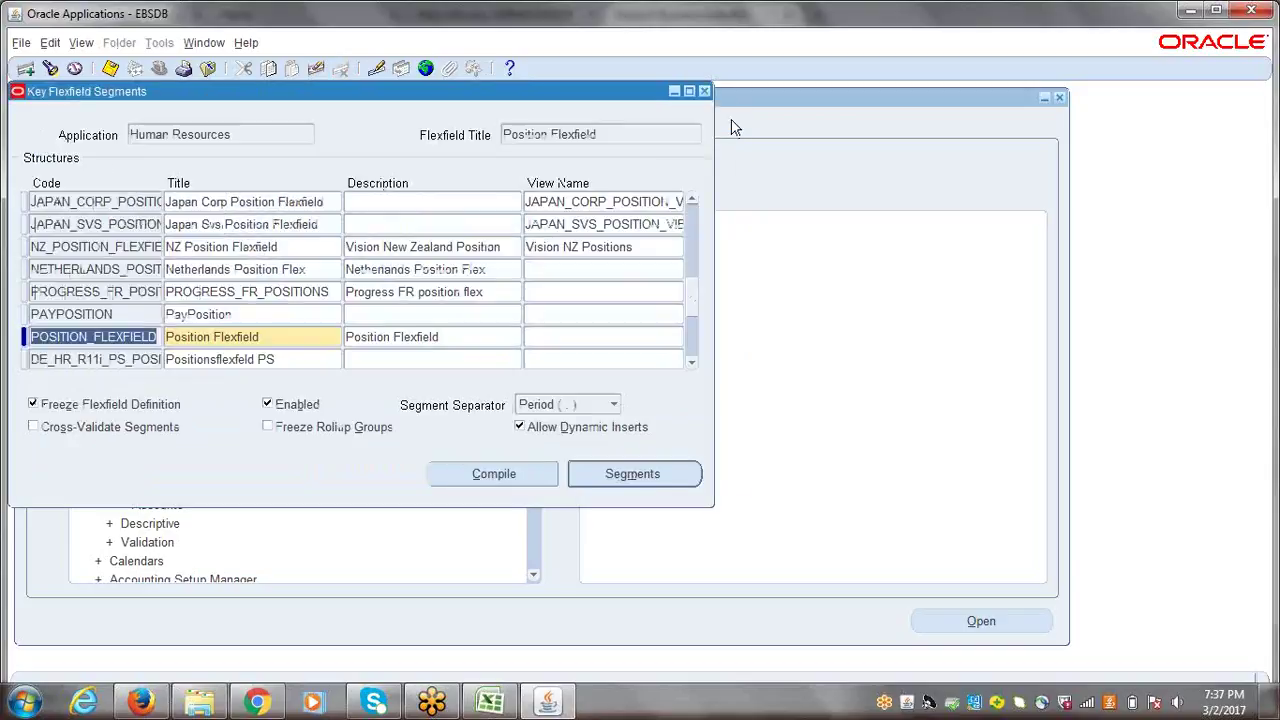
pyautogui.click(703, 92)
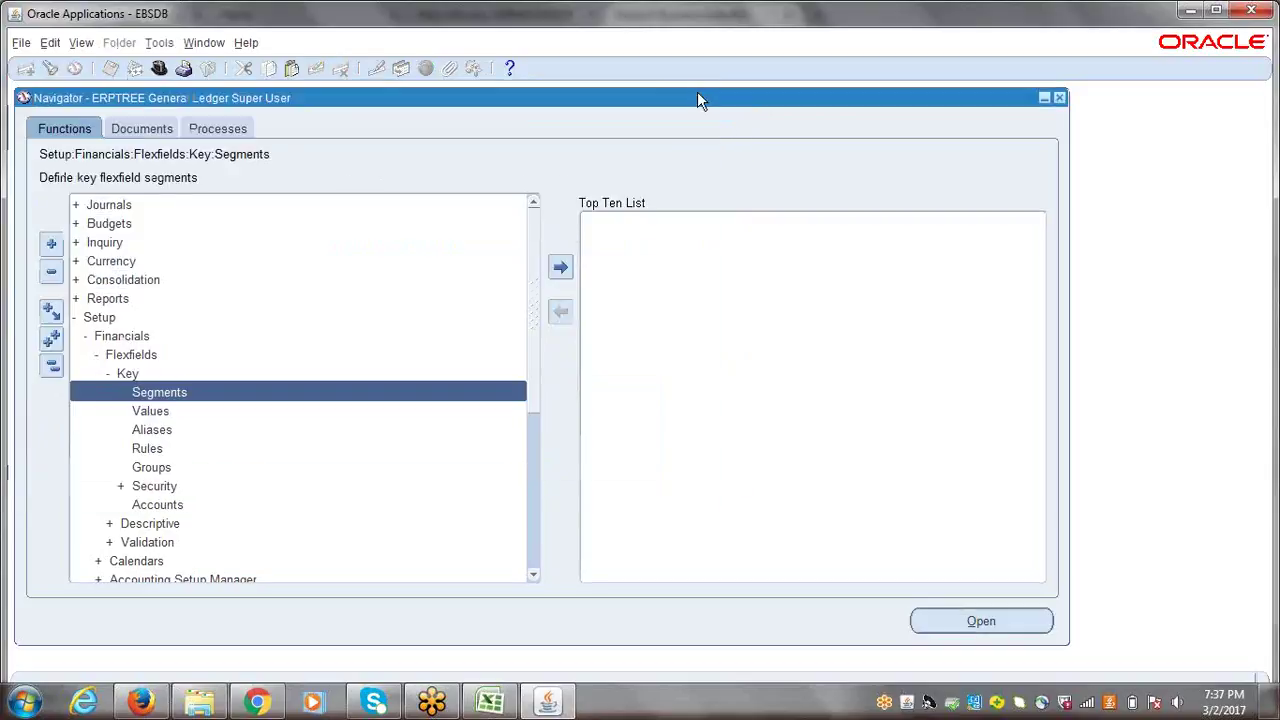
# - Collapse the menu and switch to ERPTREE Human Resources Super User
pyautogui.click(51, 368)
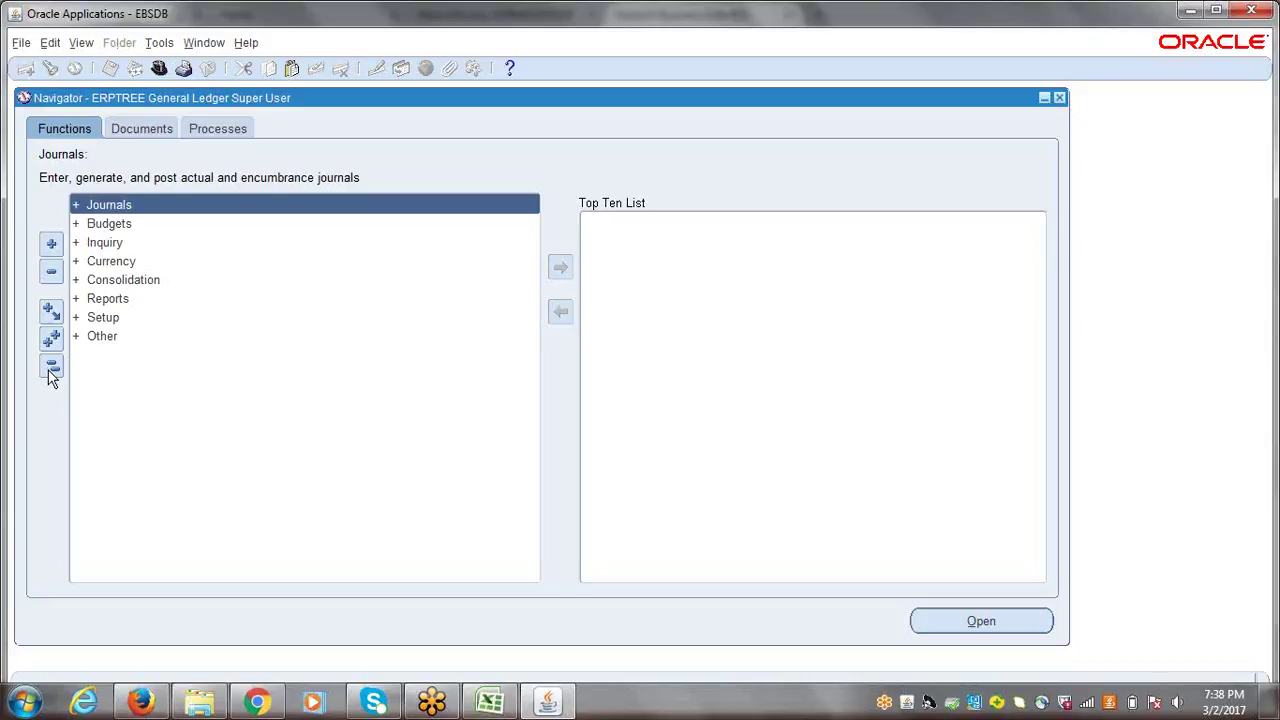
pyautogui.click(50, 370)
pyautogui.click(52, 370)
pyautogui.click(158, 66)
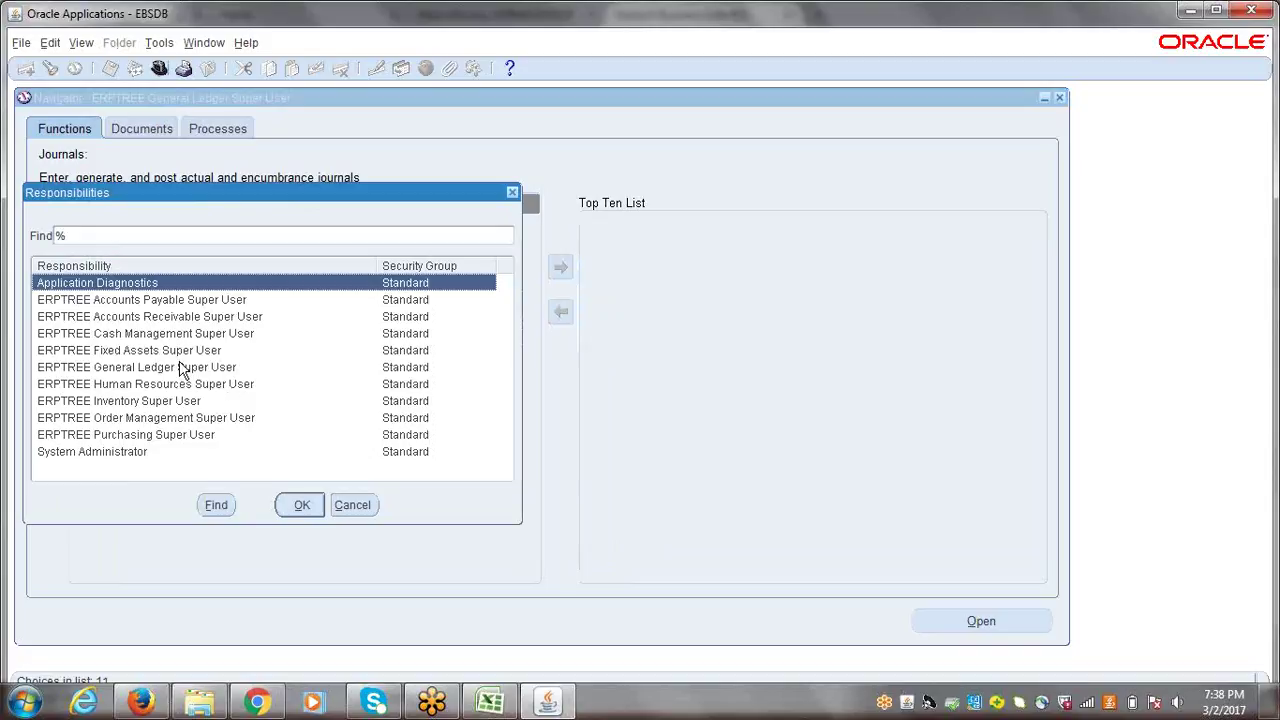
pyautogui.click(148, 383)
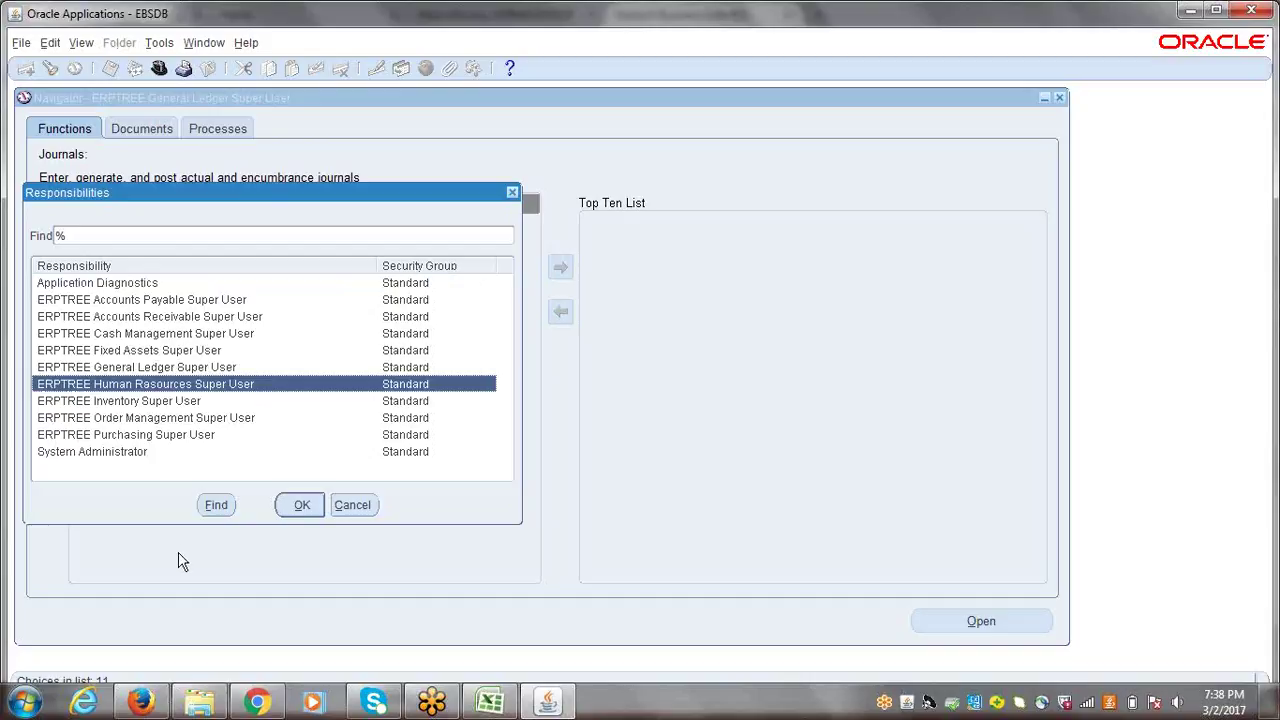
pyautogui.press('Return')
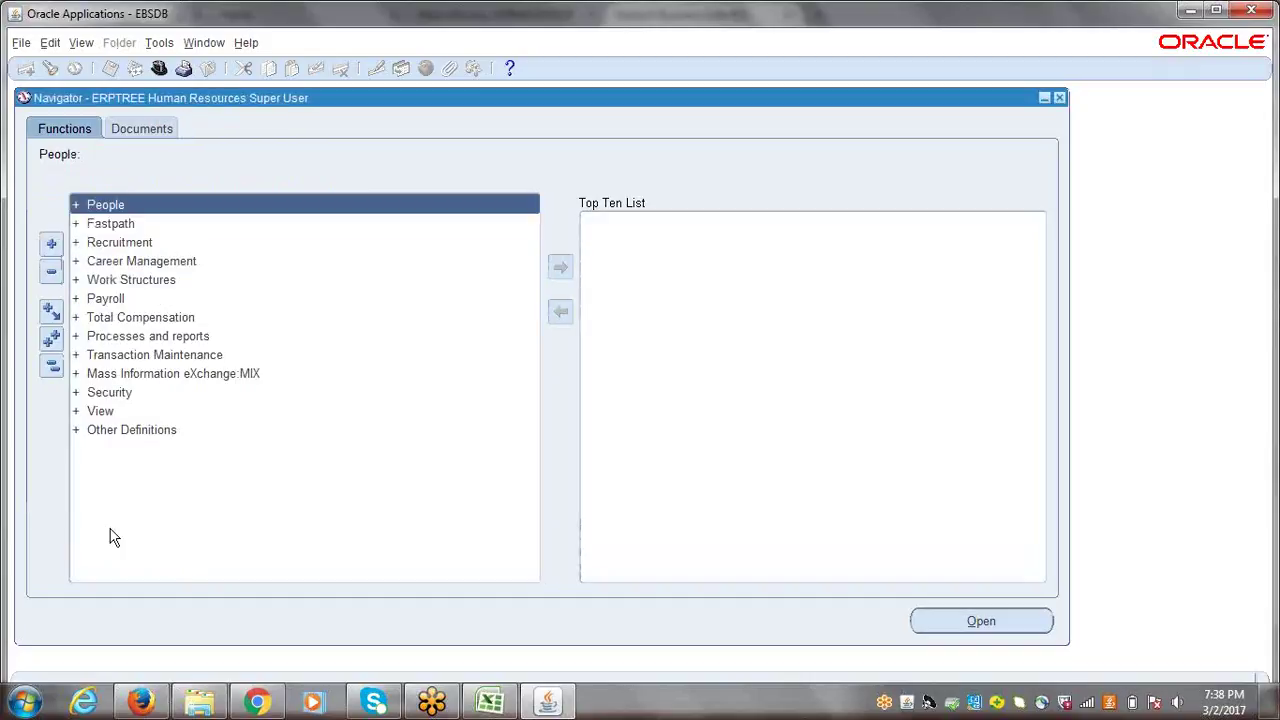
# - Open Work Structures > Position > Description
pyautogui.click(131, 280)
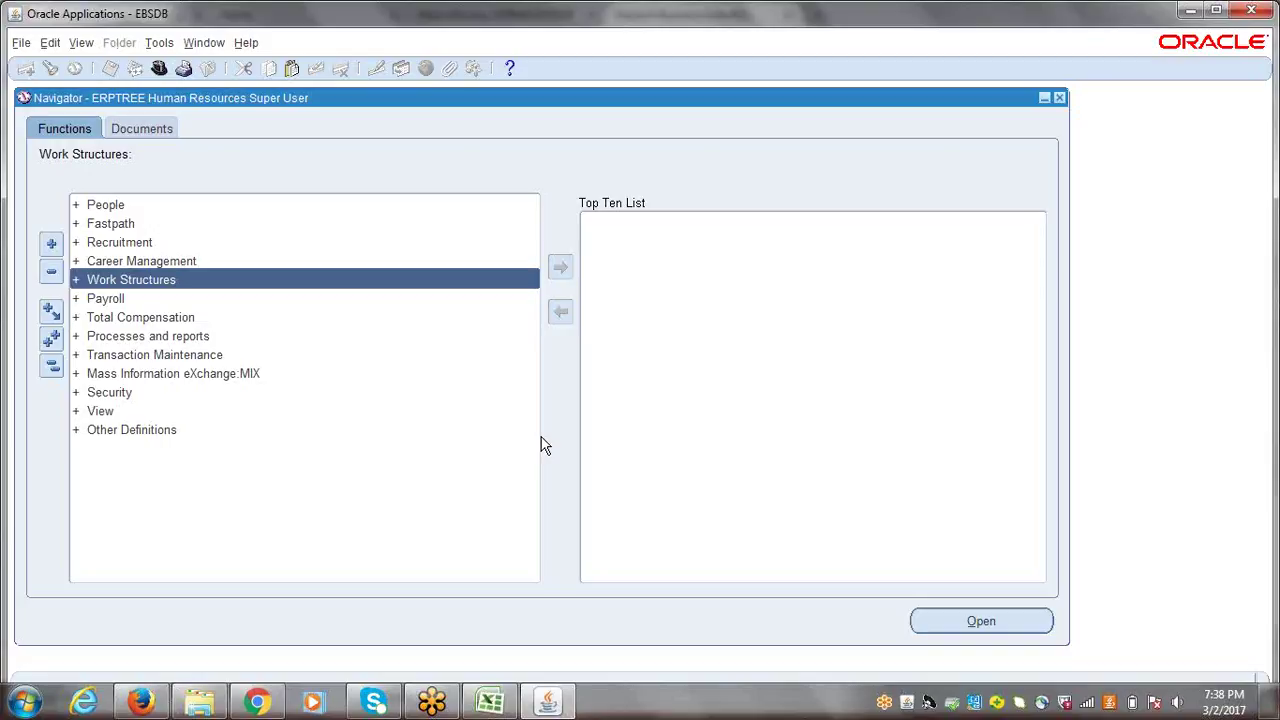
pyautogui.press('Return')
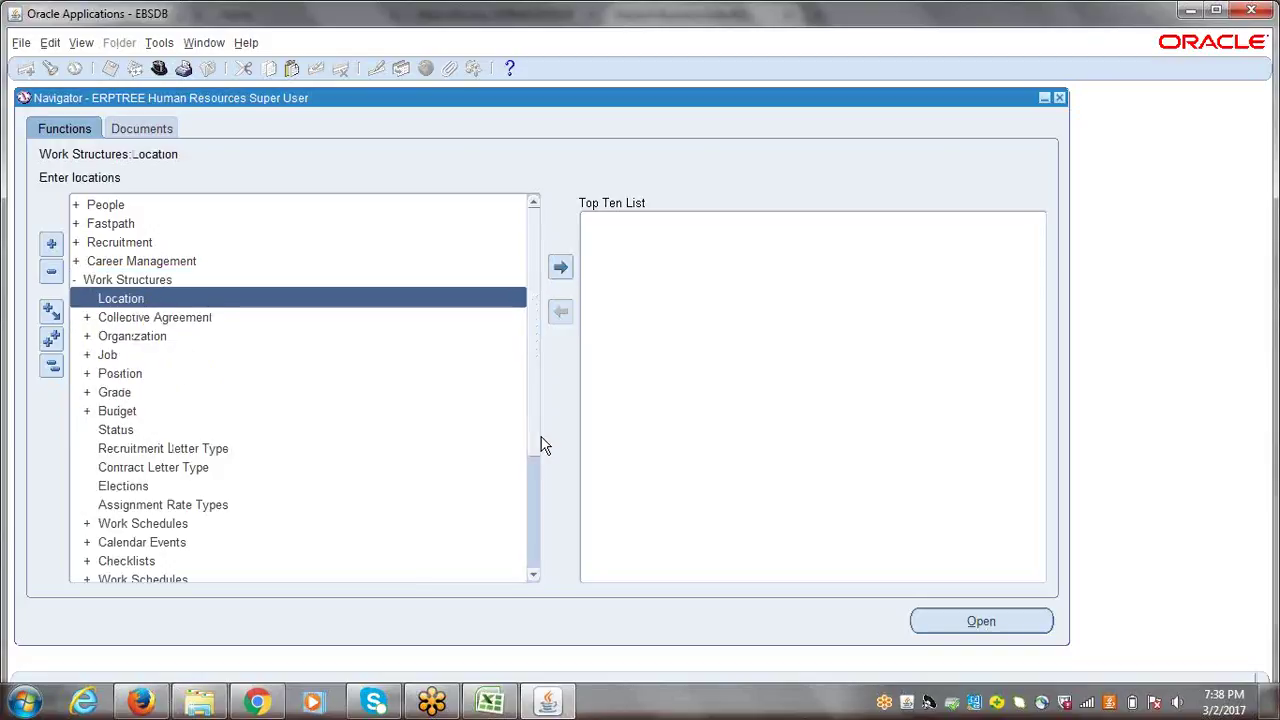
pyautogui.press('Down')
pyautogui.press('Down')
pyautogui.press('Down')
pyautogui.press('Down')
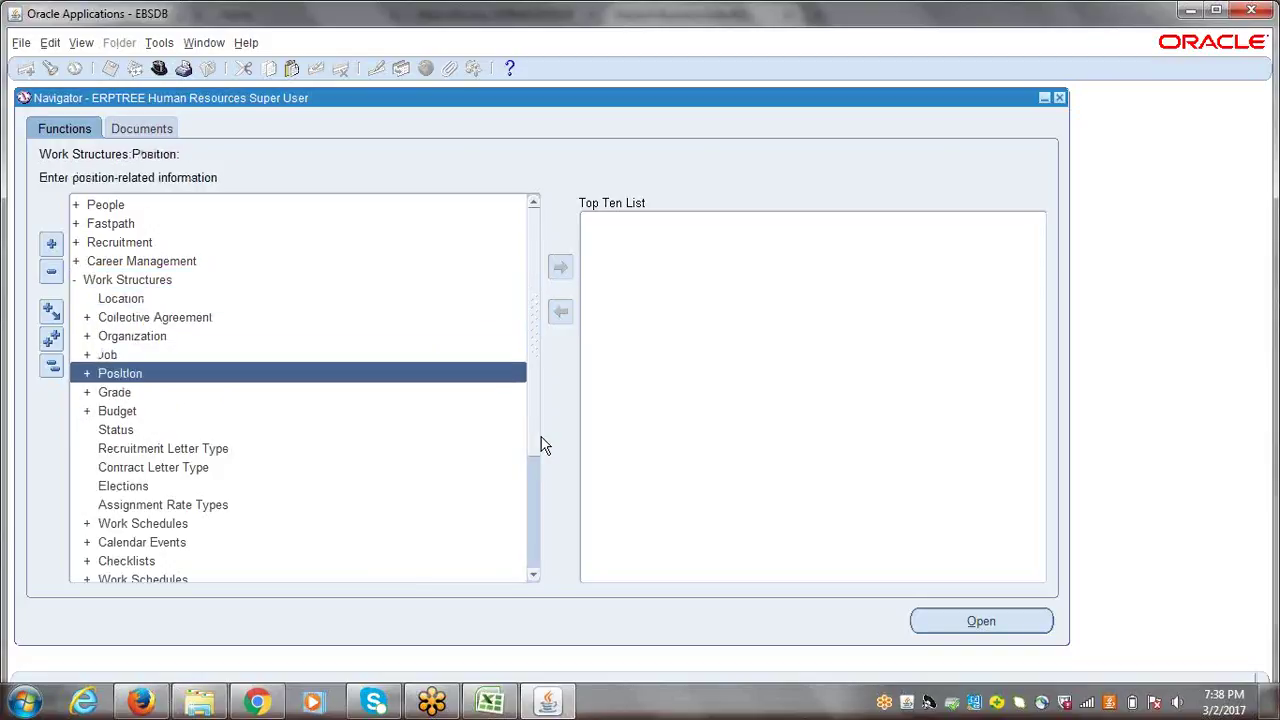
pyautogui.press('Return')
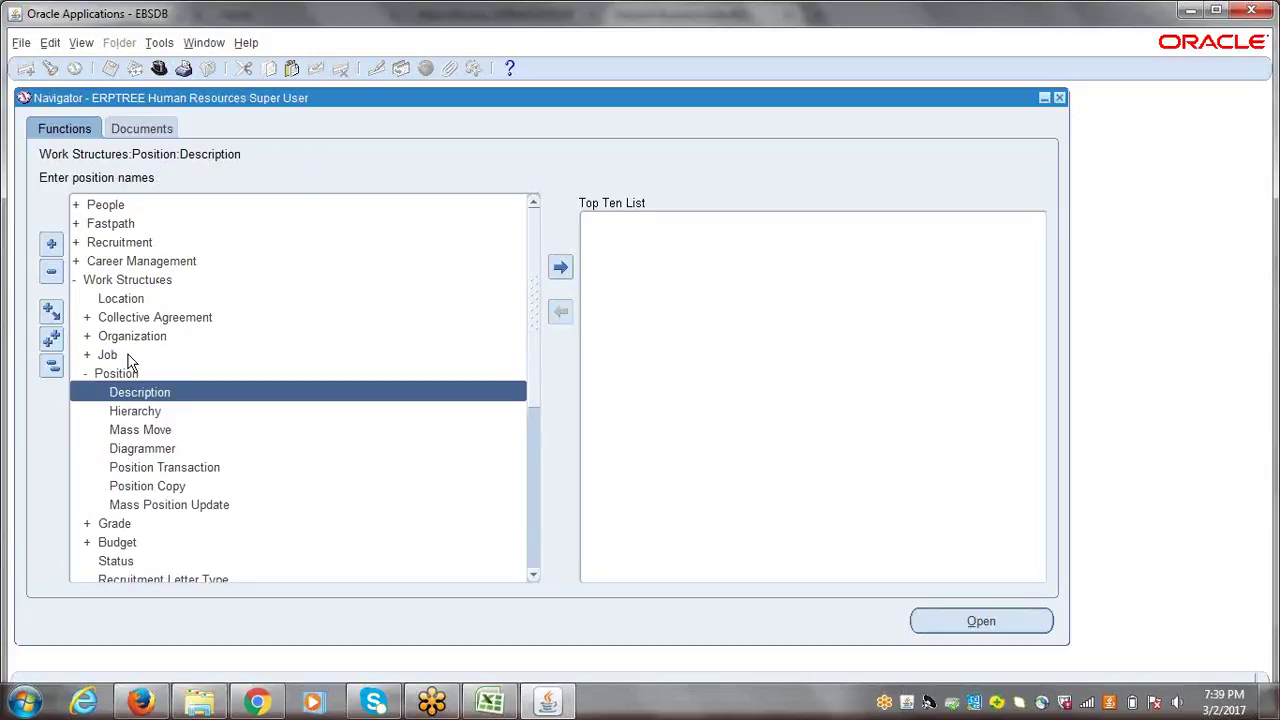
pyautogui.doubleClick(209, 396)
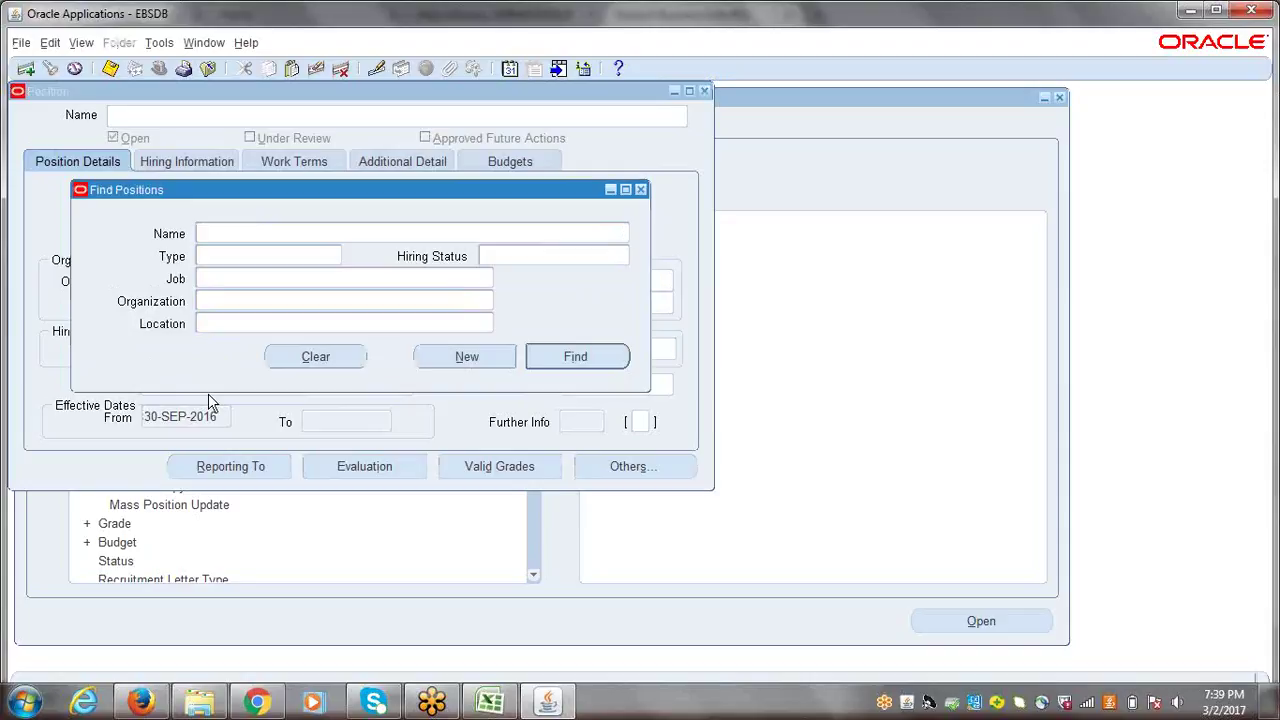
# - Start a new position record and open its Position Flexfield for number and name
pyautogui.click(466, 357)
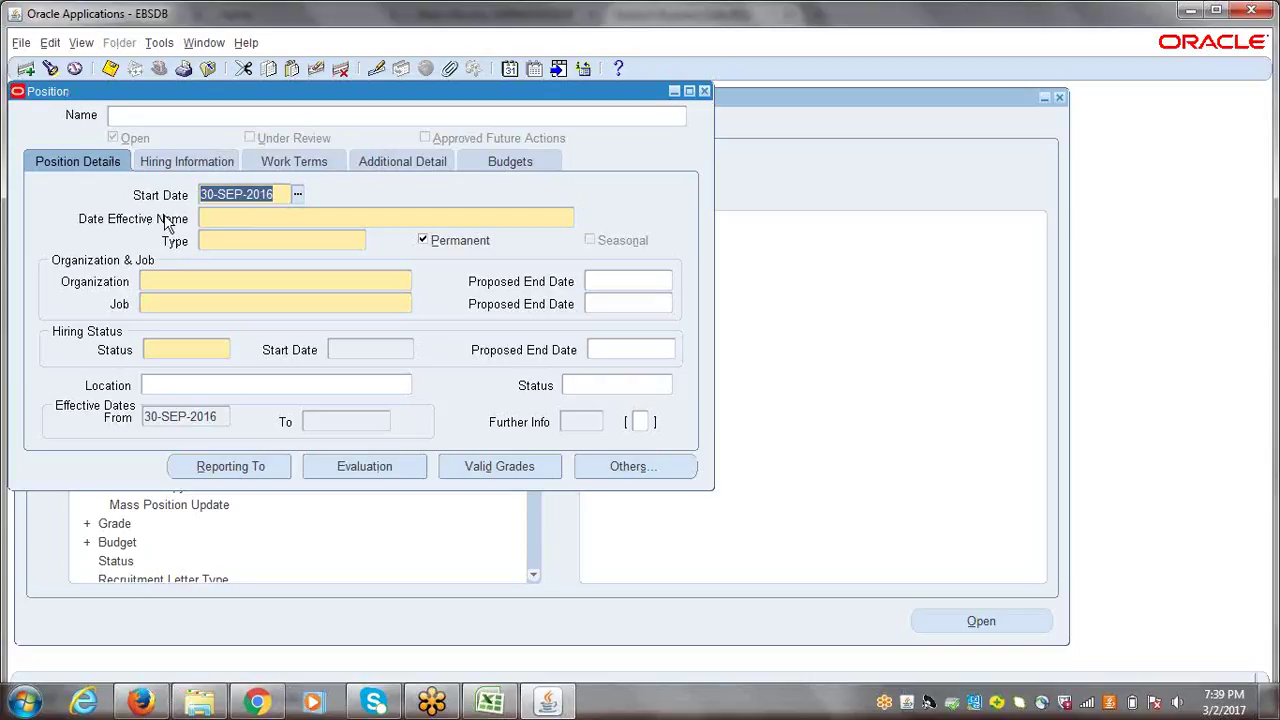
pyautogui.click(225, 222)
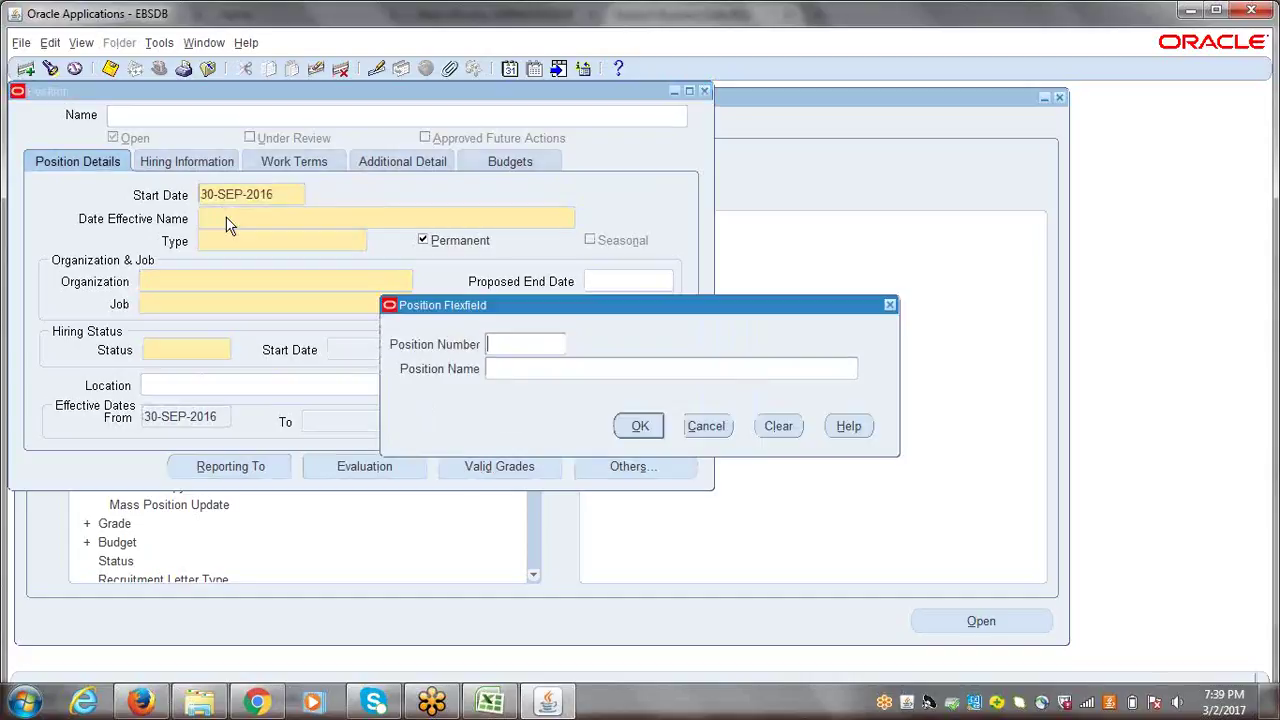
# - Enter position number M4444 and position name Purchasing Manager, and accept
pyautogui.moveTo(560, 312); pyautogui.dragTo(277, 295)
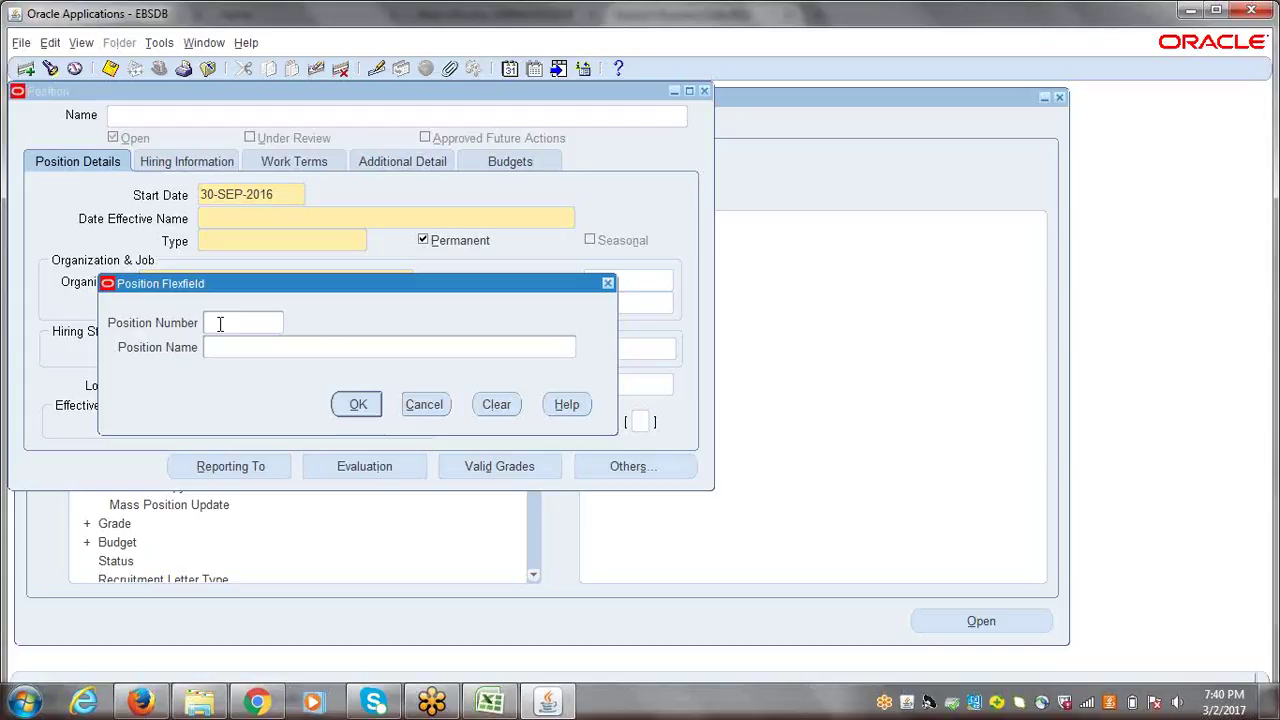
pyautogui.write('M4444')
pyautogui.click(228, 344)
pyautogui.write('Purchasing Manager')
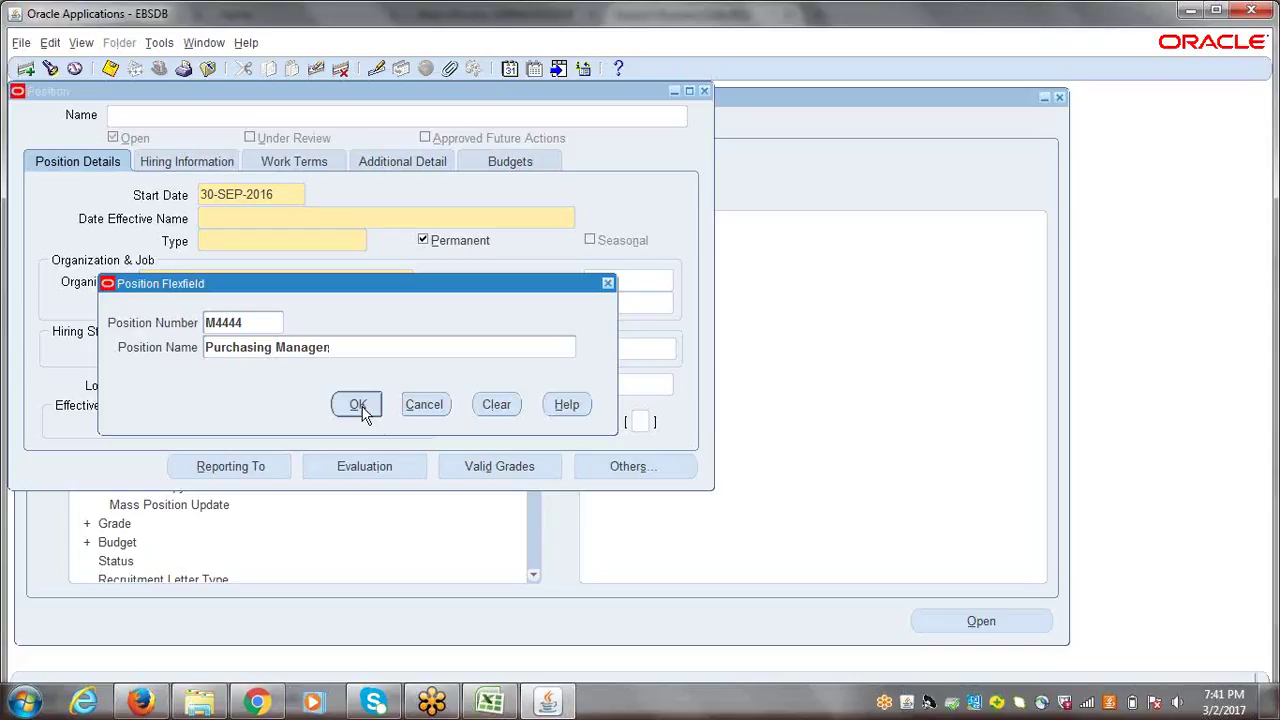
pyautogui.click(360, 410)
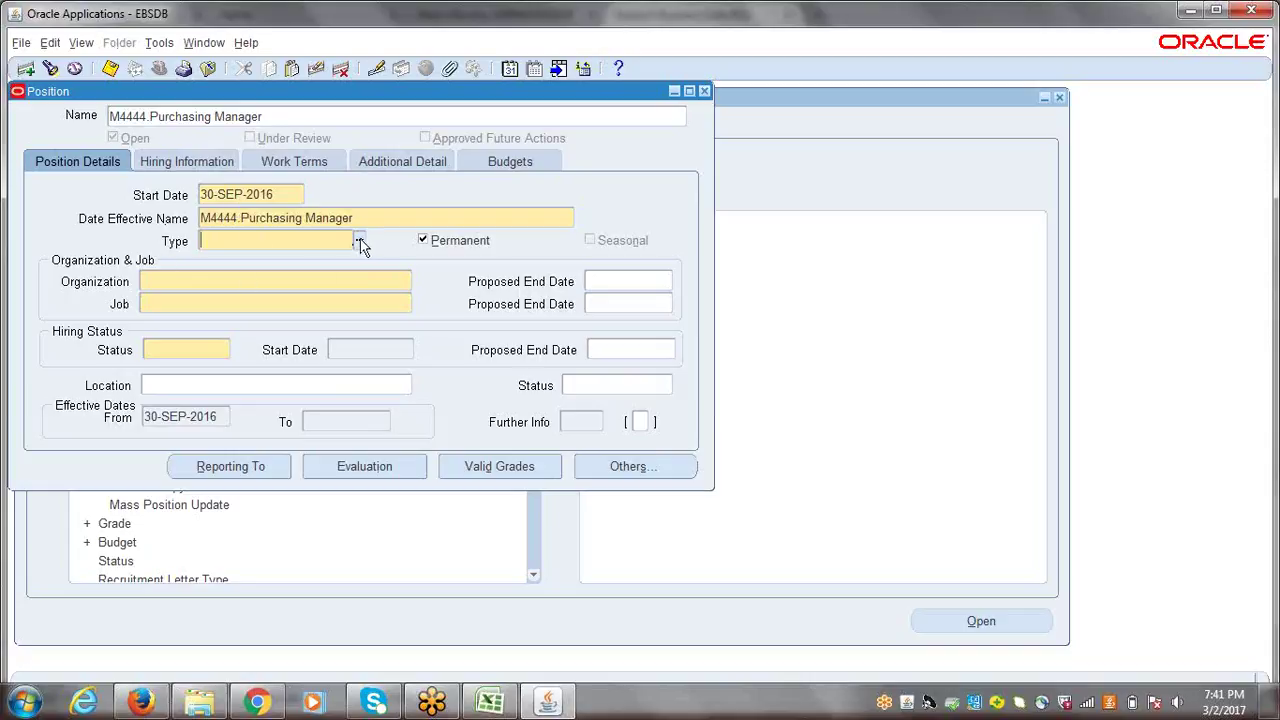
# - Choose None from the Position Type list for M4444.Purchasing Manager
pyautogui.click(359, 240)
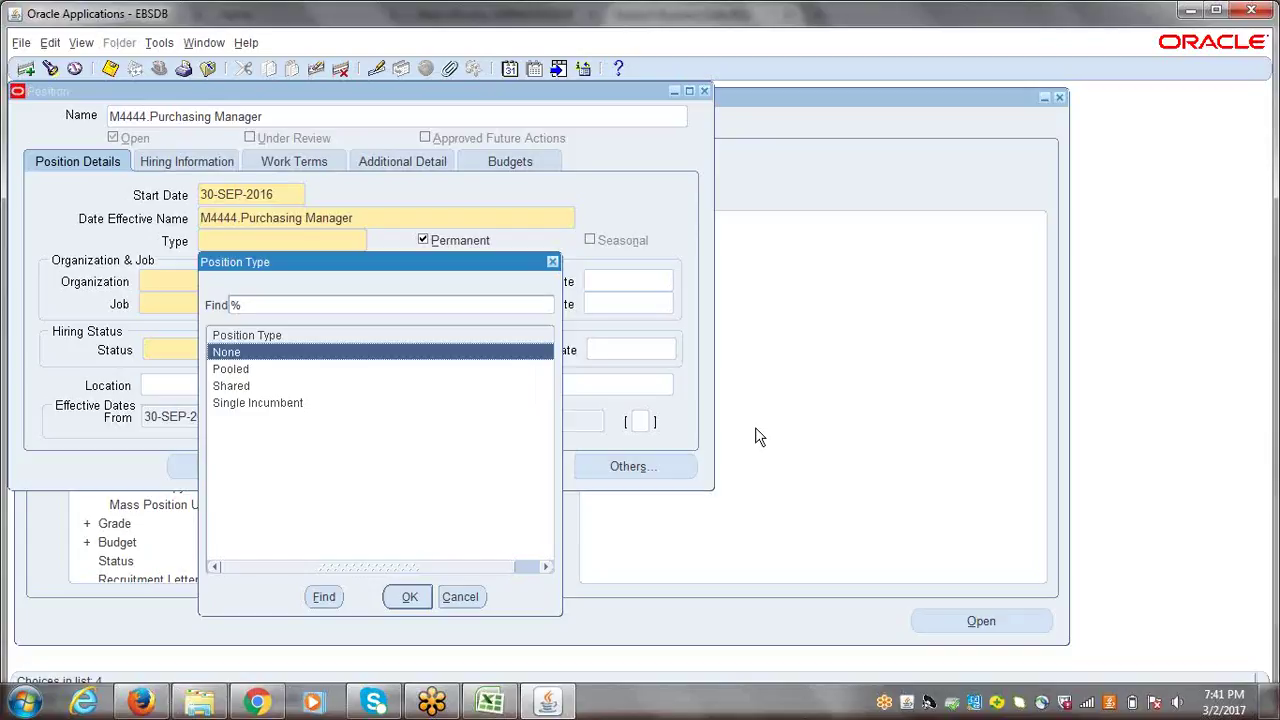
pyautogui.click(228, 386)
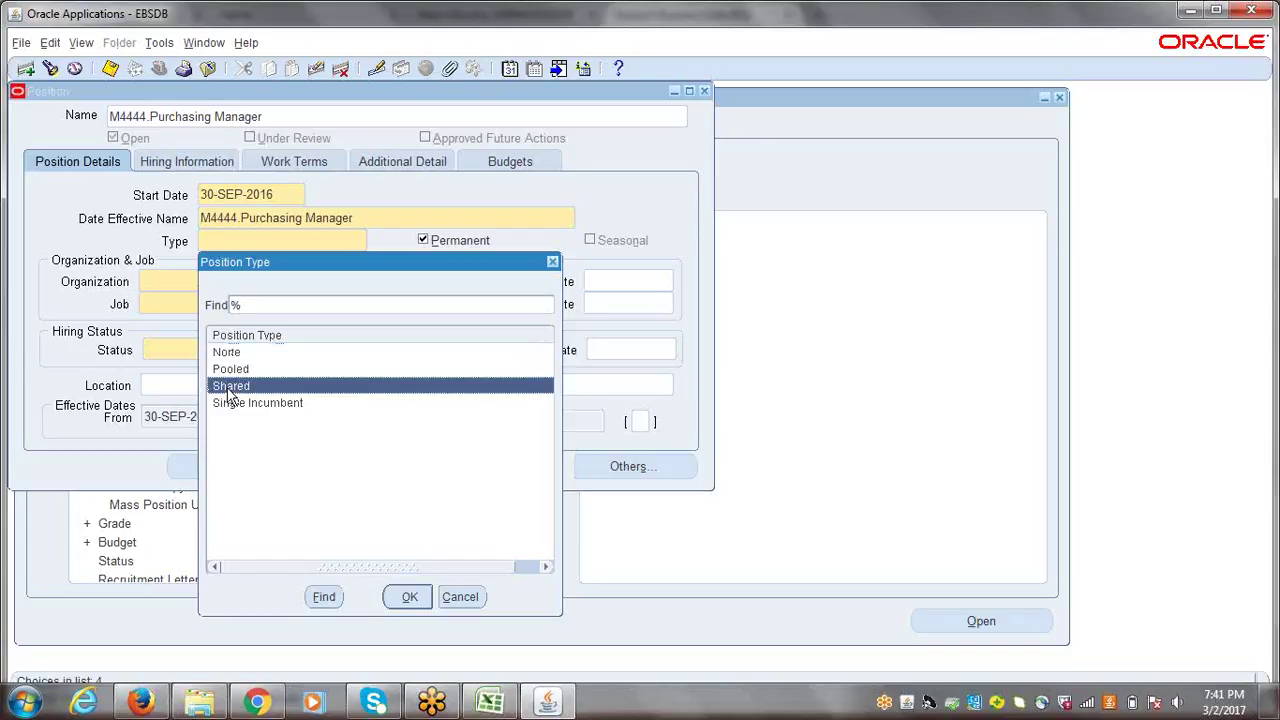
pyautogui.click(251, 410)
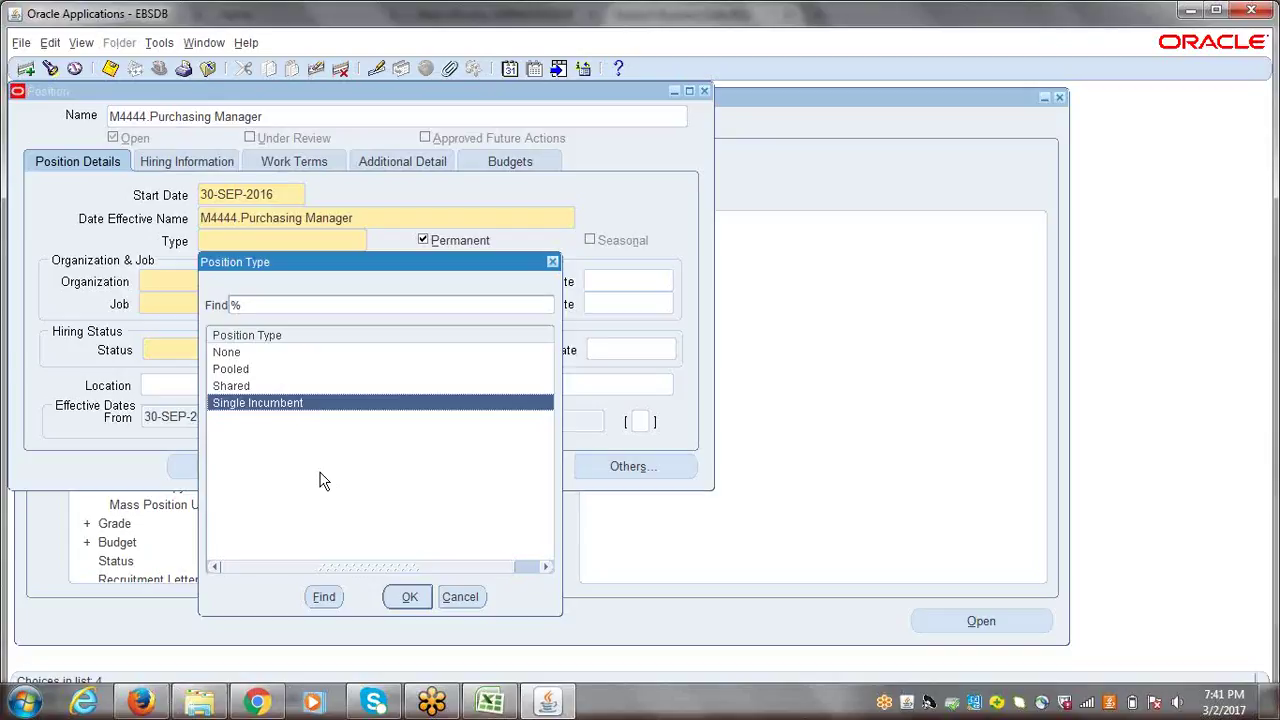
pyautogui.click(240, 356)
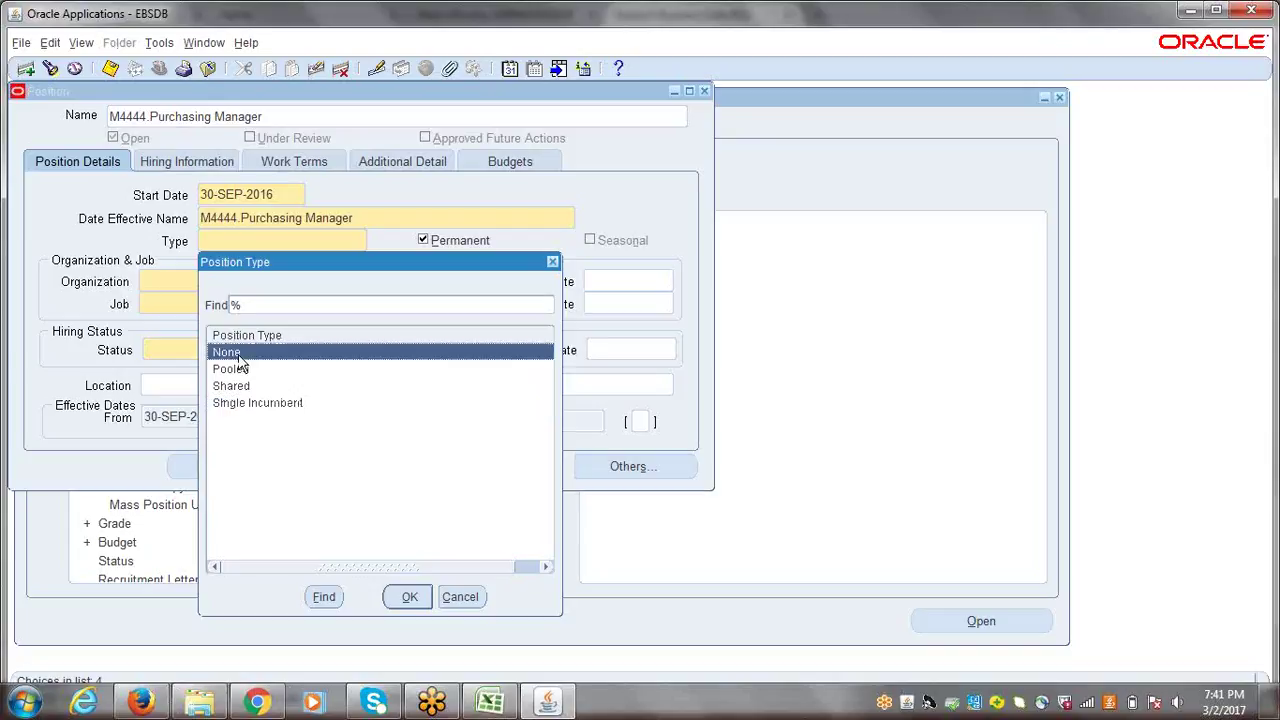
pyautogui.click(408, 597)
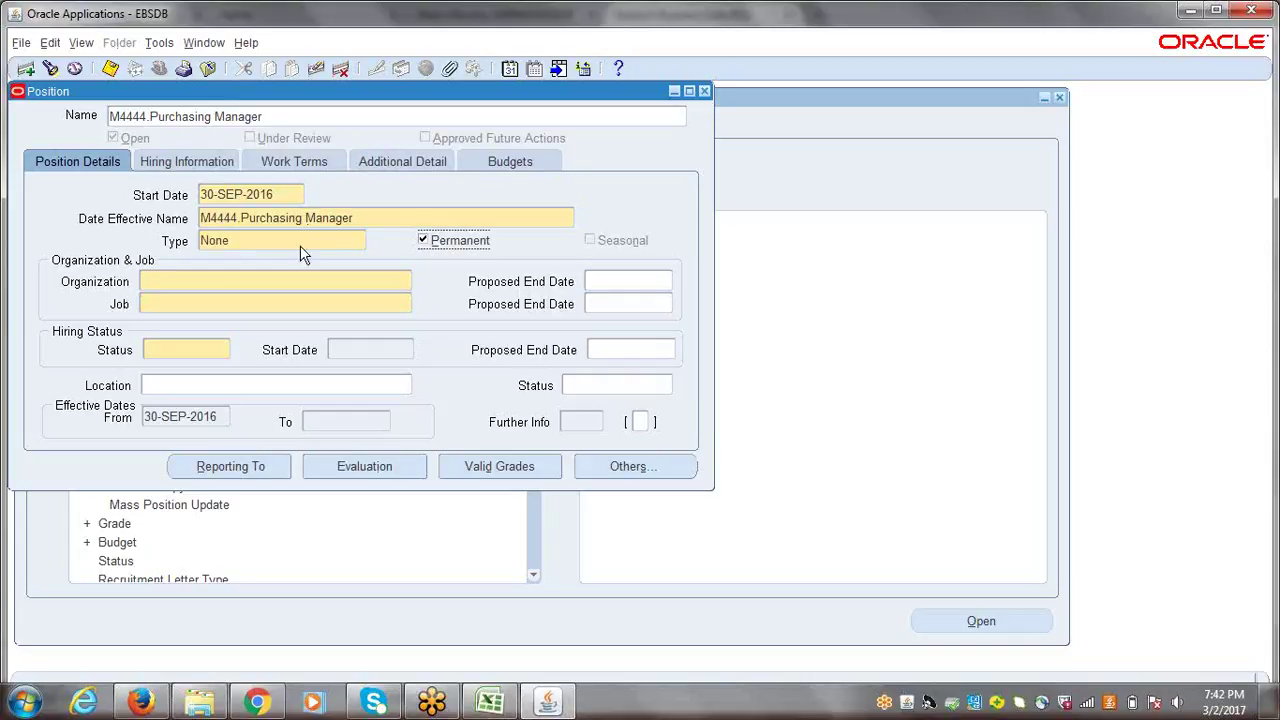
pyautogui.click(217, 283)
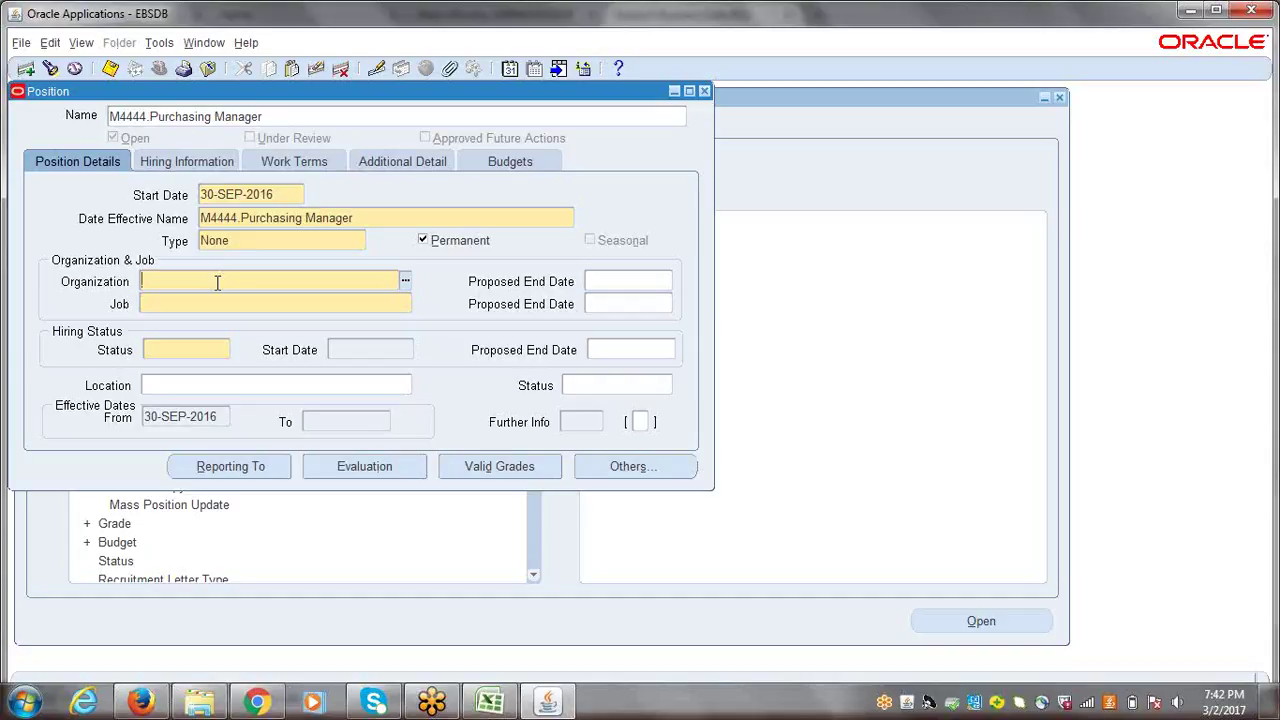
pyautogui.click(405, 283)
pyautogui.write('%')
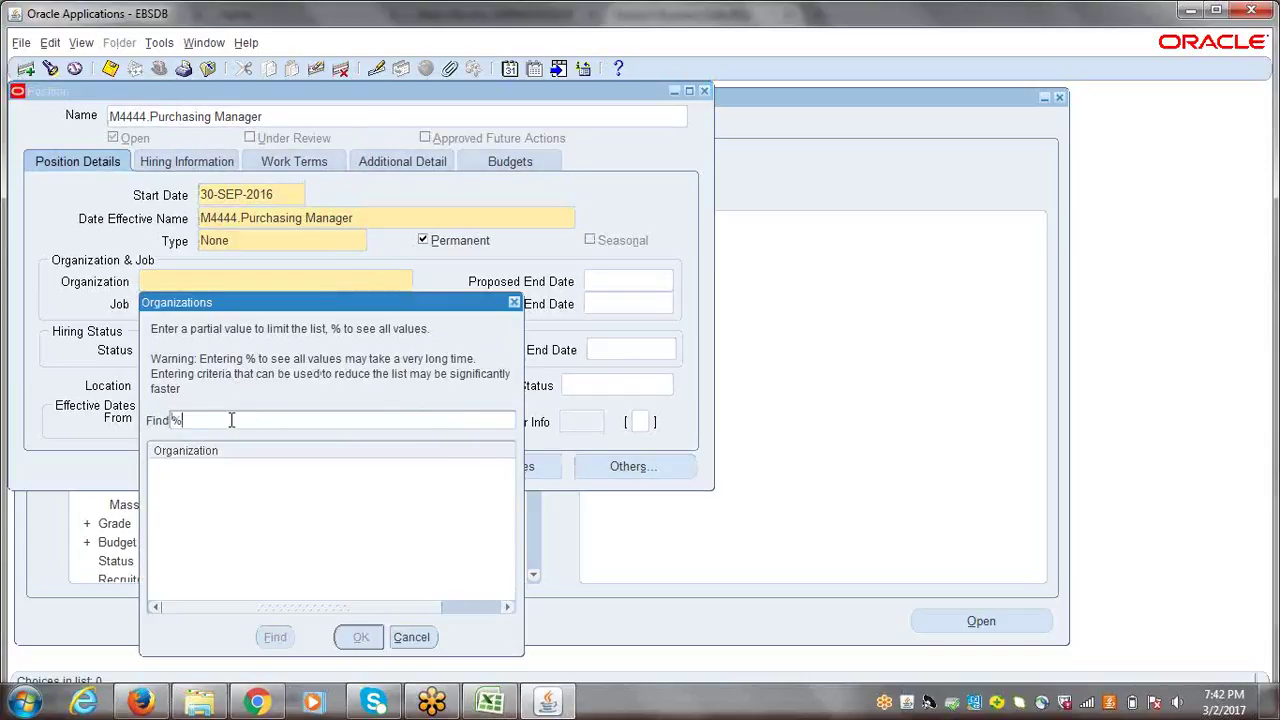
pyautogui.press('Return')
pyautogui.click(515, 302)
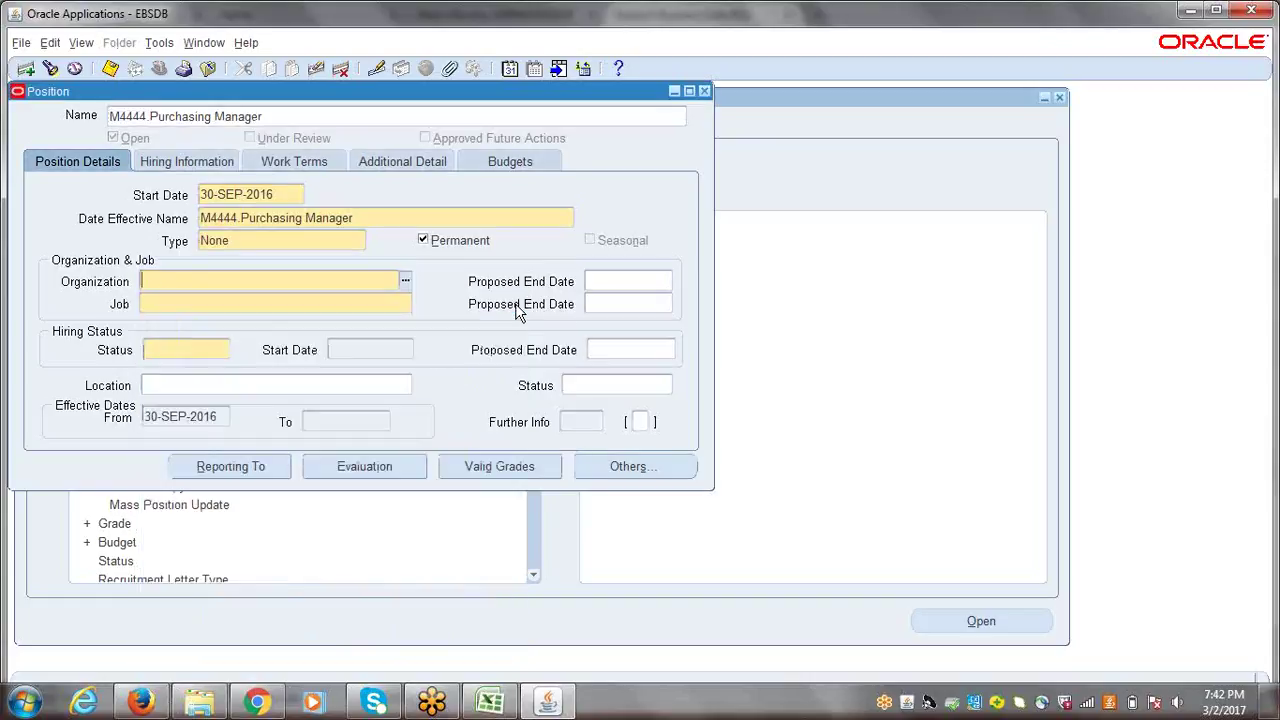
pyautogui.click(370, 229)
pyautogui.click(640, 430)
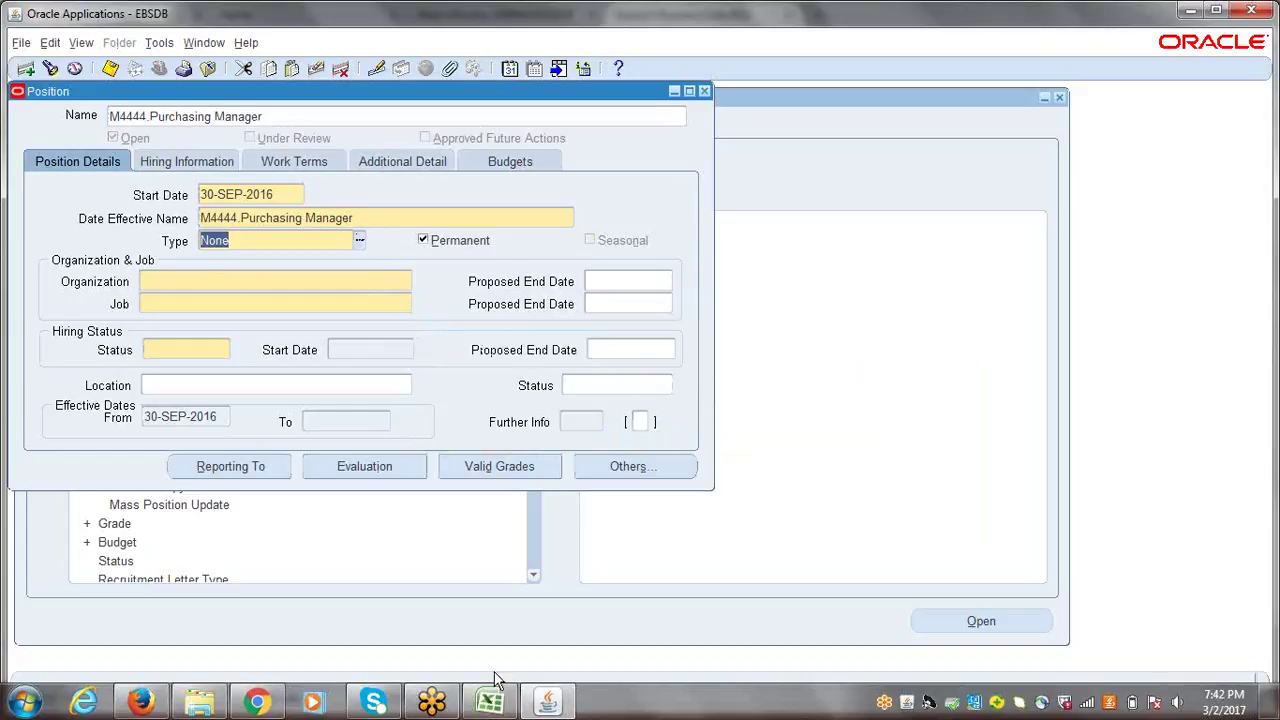
pyautogui.click(16, 708)
# - Open Notepad and write 'Position---------->BG'
pyautogui.click(88, 277)
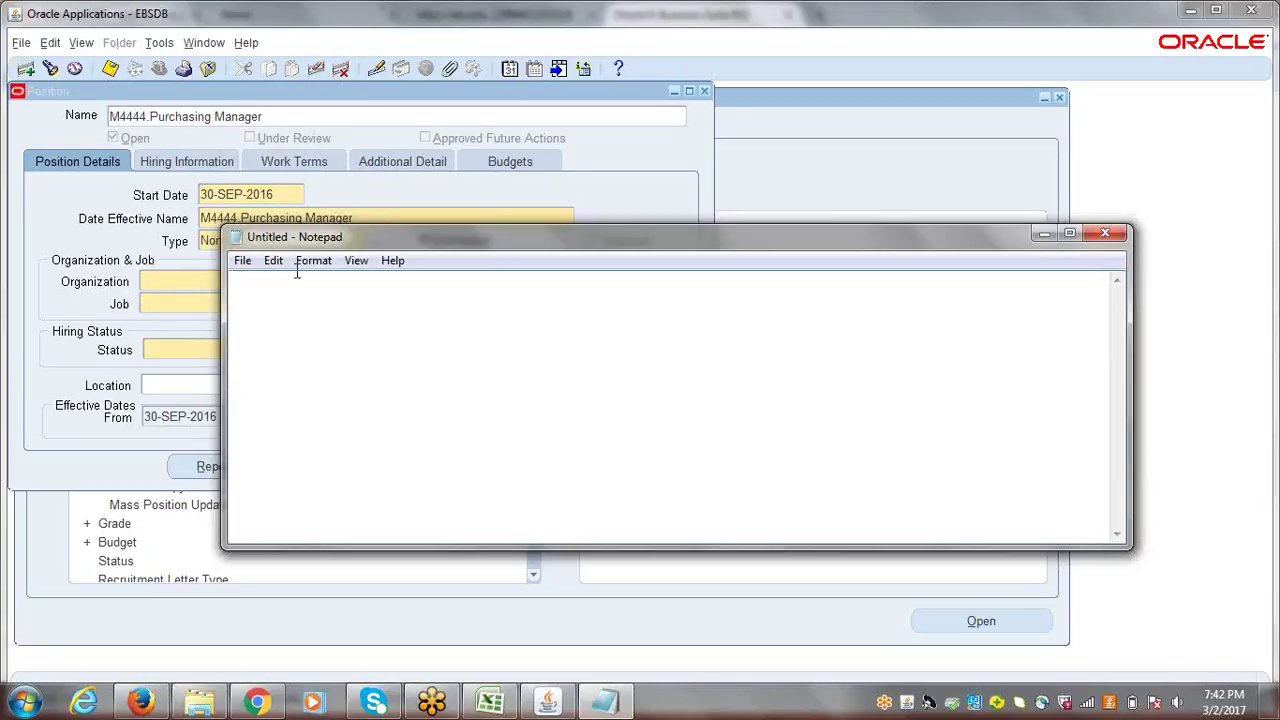
pyautogui.write('Position---------->bg')
pyautogui.press('BackSpace')
pyautogui.press('BackSpace')
pyautogui.write('BG')
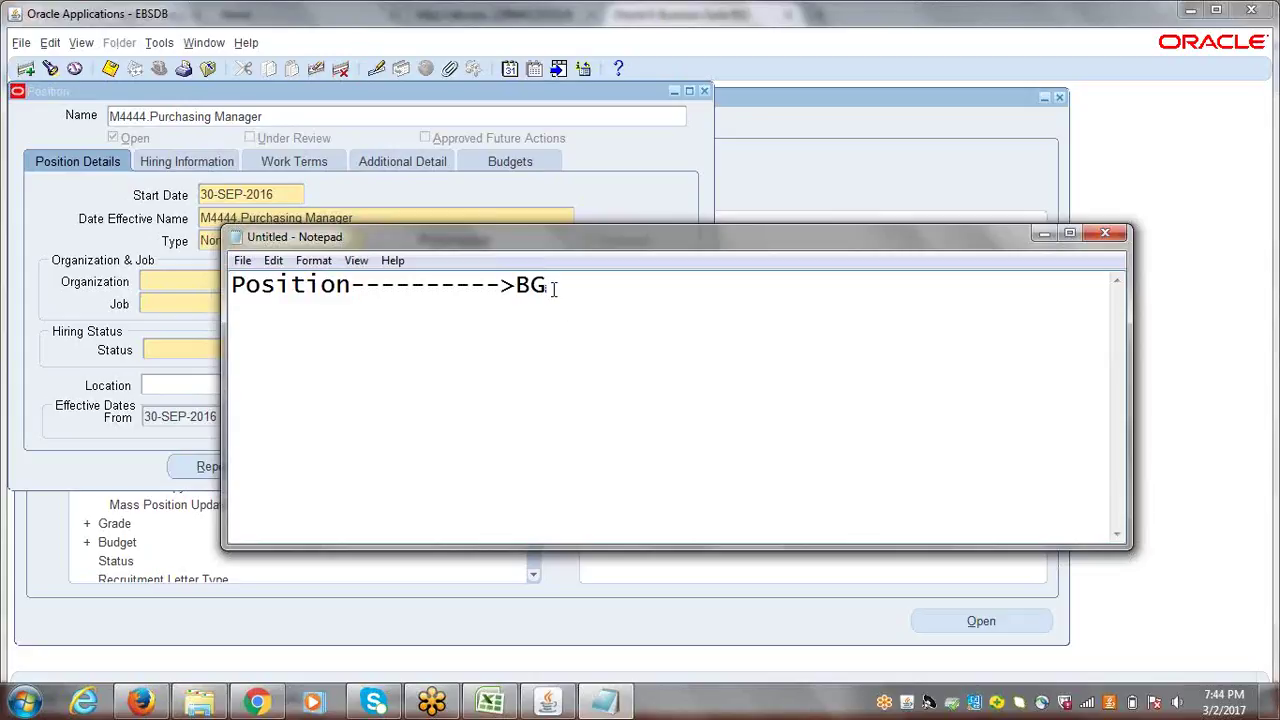
pyautogui.moveTo(553, 287); pyautogui.dragTo(519, 286)
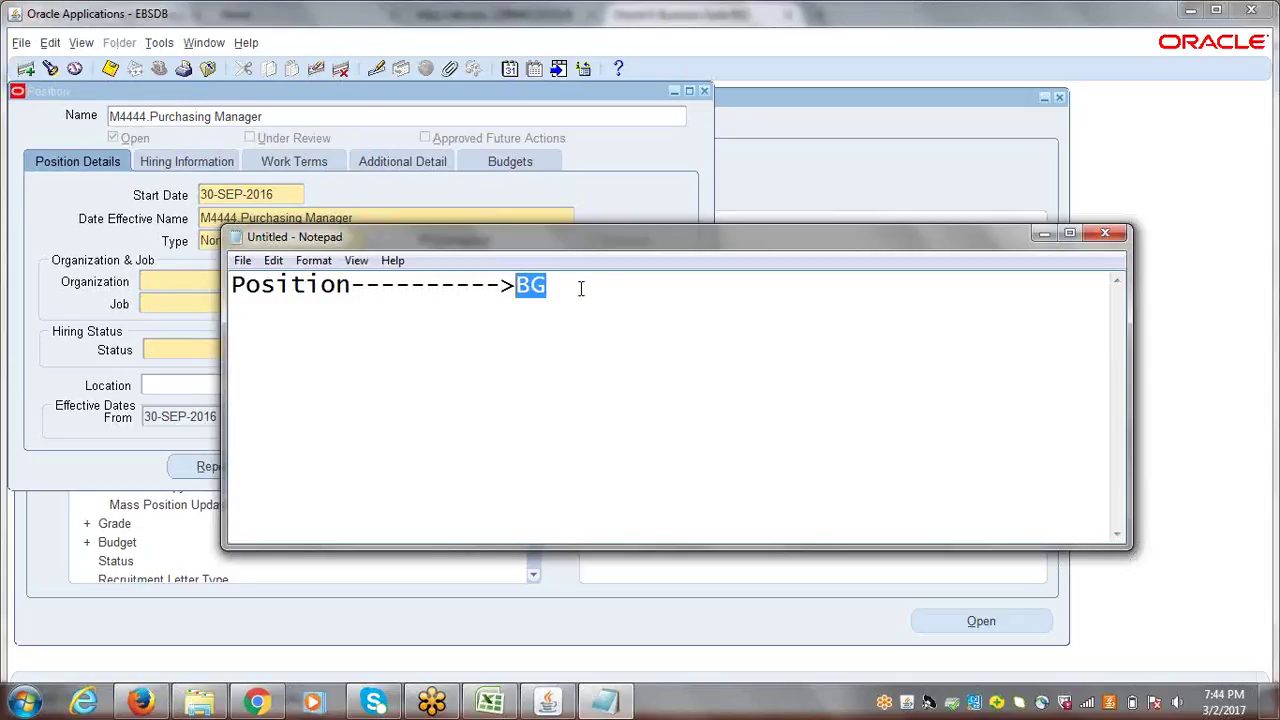
pyautogui.moveTo(580, 288); pyautogui.dragTo(527, 287)
pyautogui.moveTo(231, 286); pyautogui.dragTo(352, 285)
pyautogui.moveTo(571, 286); pyautogui.dragTo(514, 287)
# - Add 'HR Organization' as the note's second line
pyautogui.click(564, 288)
pyautogui.press('Return')
pyautogui.write('h')
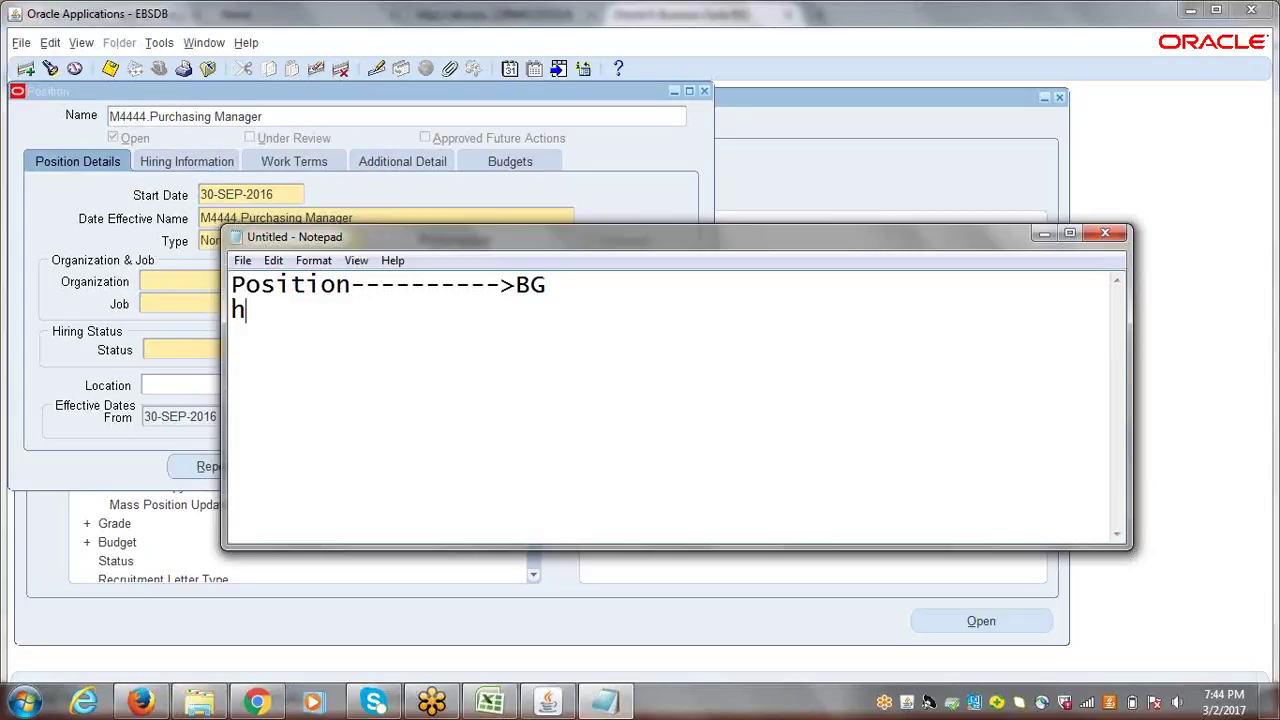
pyautogui.press('BackSpace')
pyautogui.write('HR Organization')
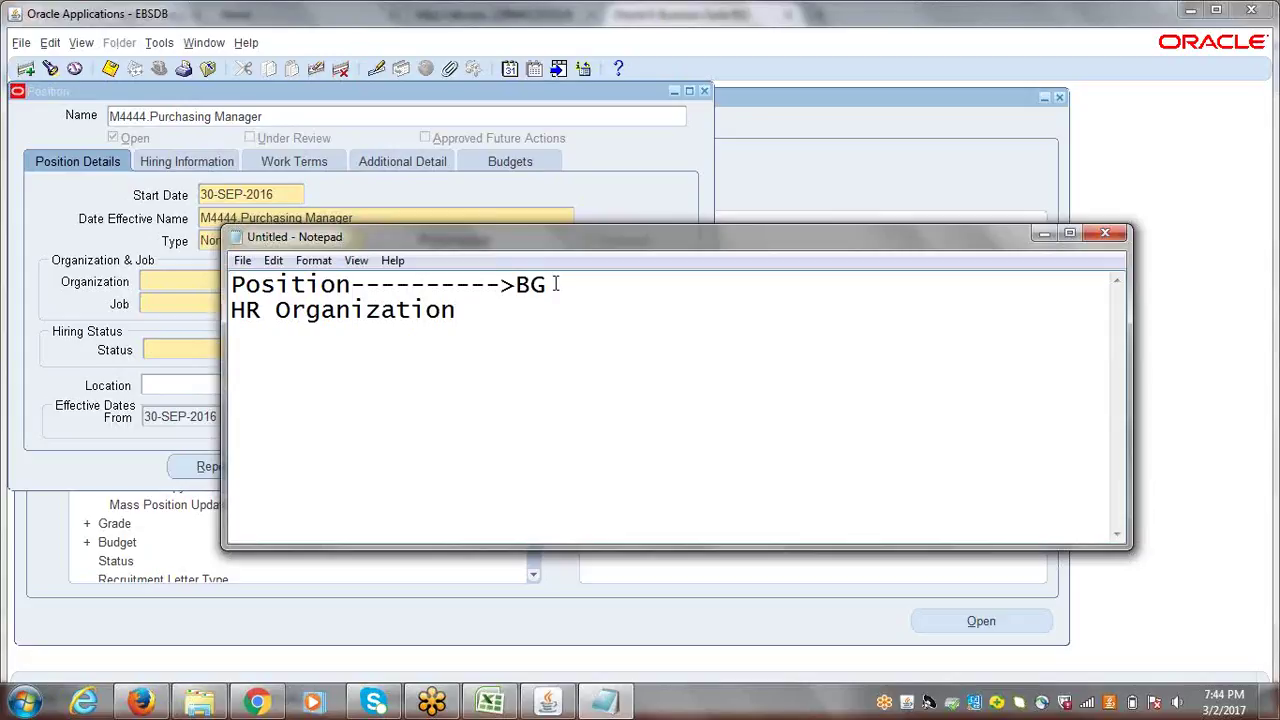
pyautogui.click(342, 186)
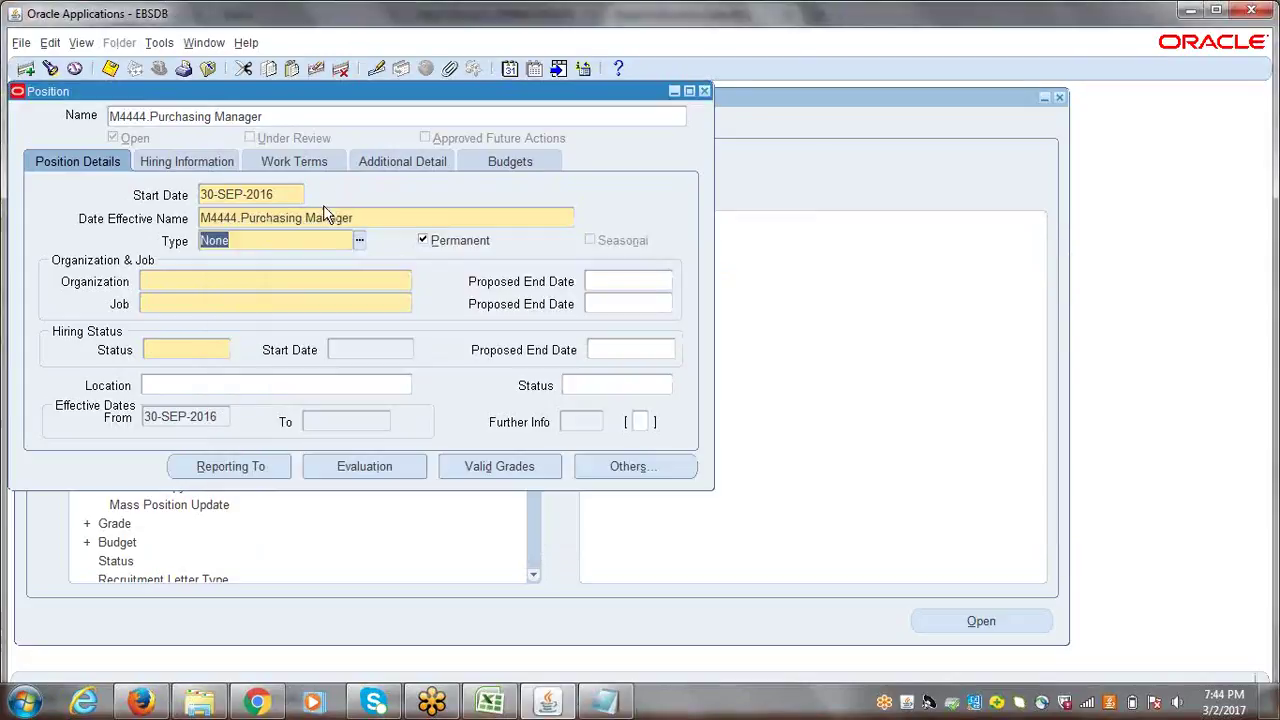
# - Cancel the Organization lookup and close the Purchasing Manager Position form without saving
pyautogui.click(222, 283)
pyautogui.click(406, 283)
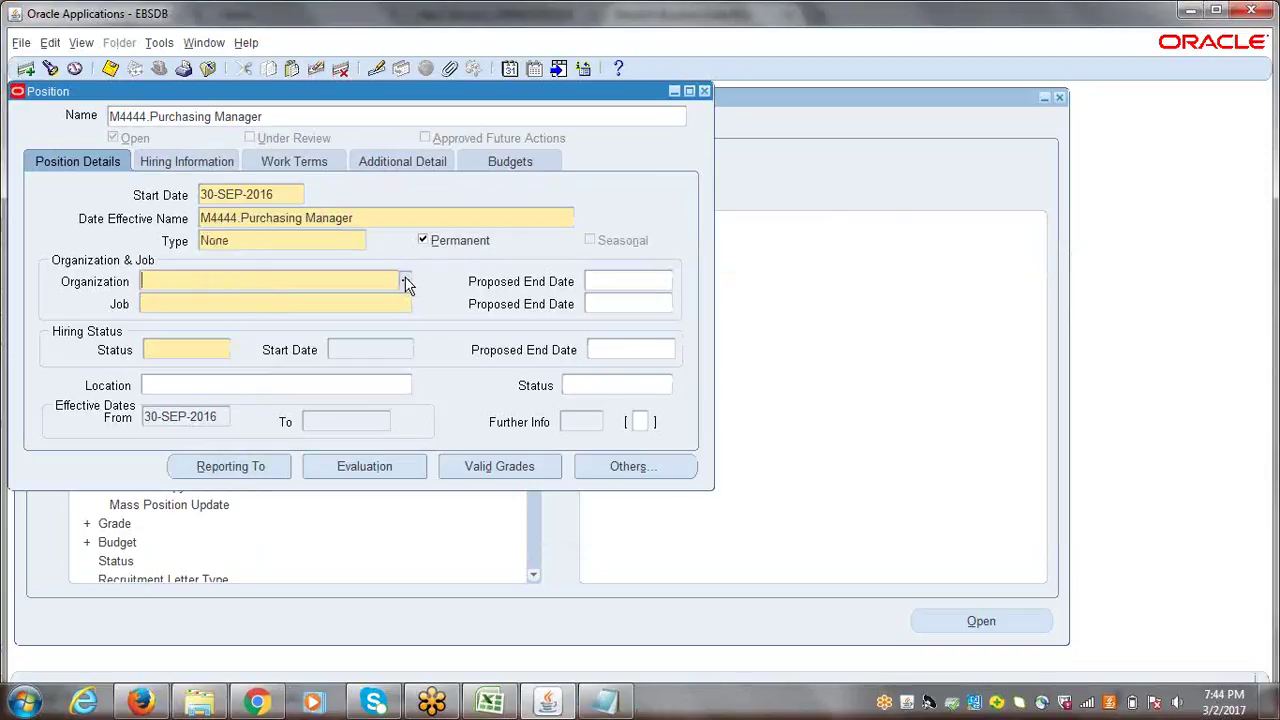
pyautogui.press('BackSpace')
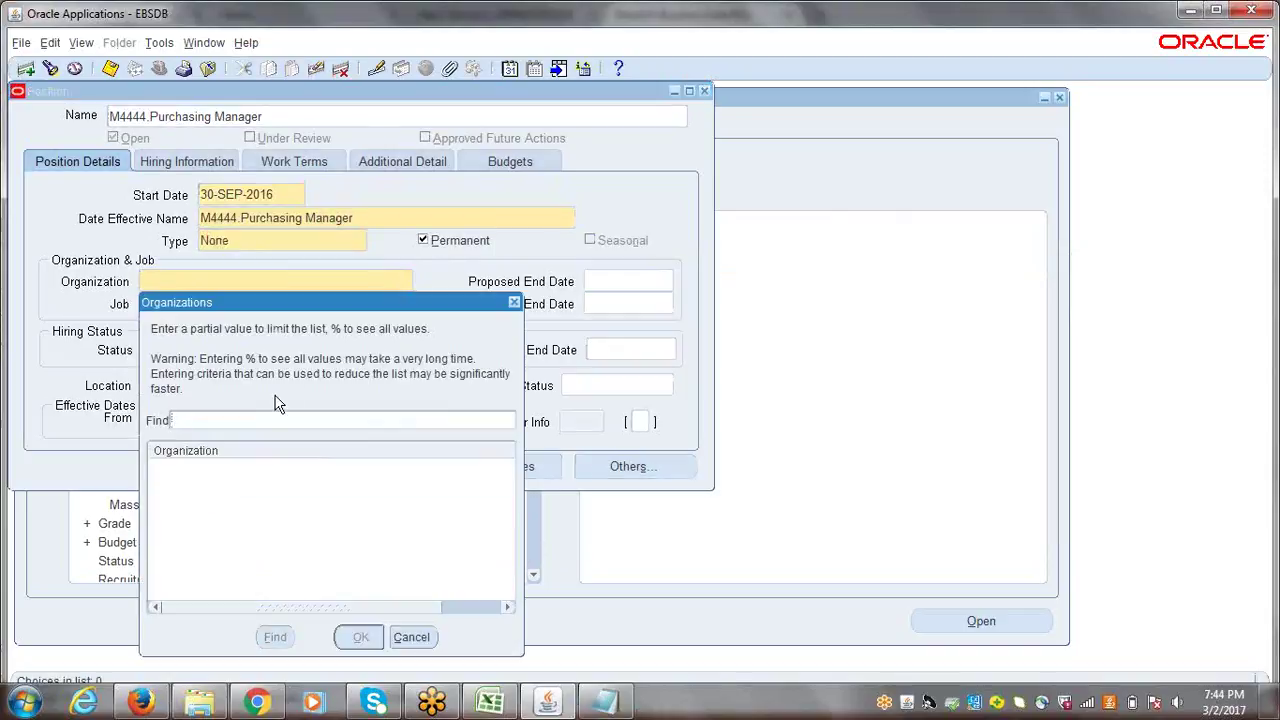
pyautogui.click(516, 303)
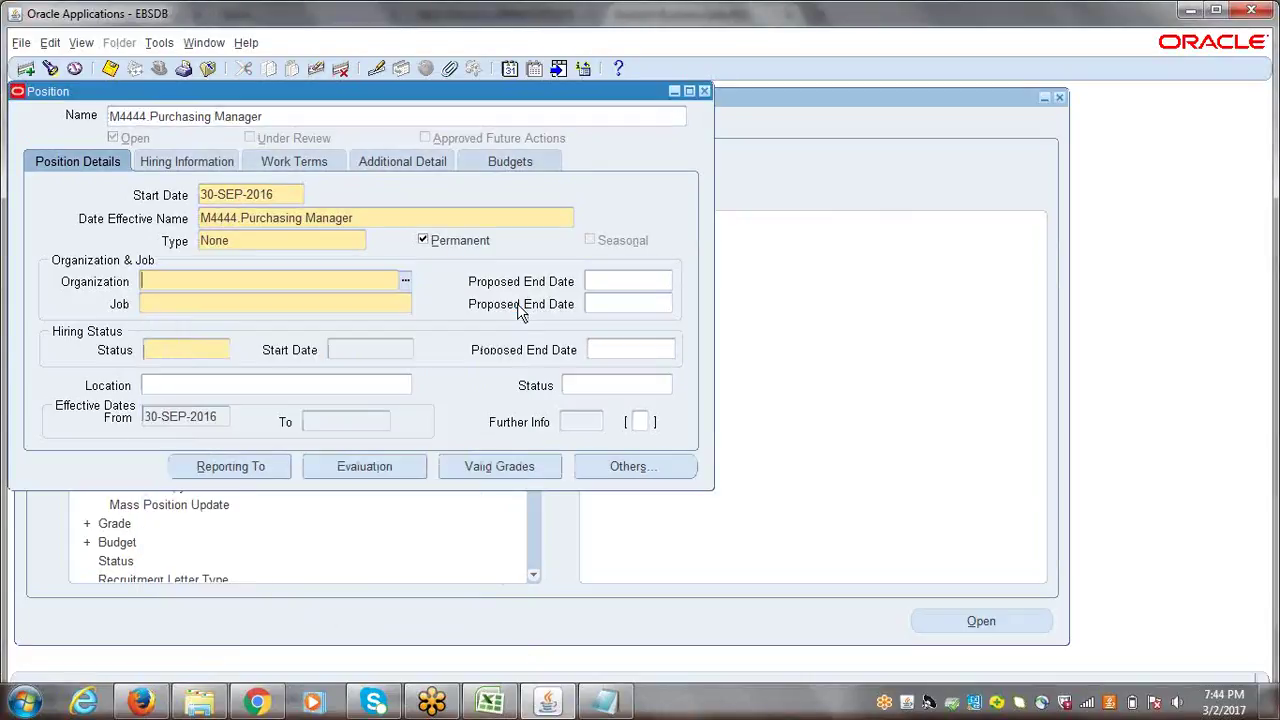
pyautogui.click(705, 92)
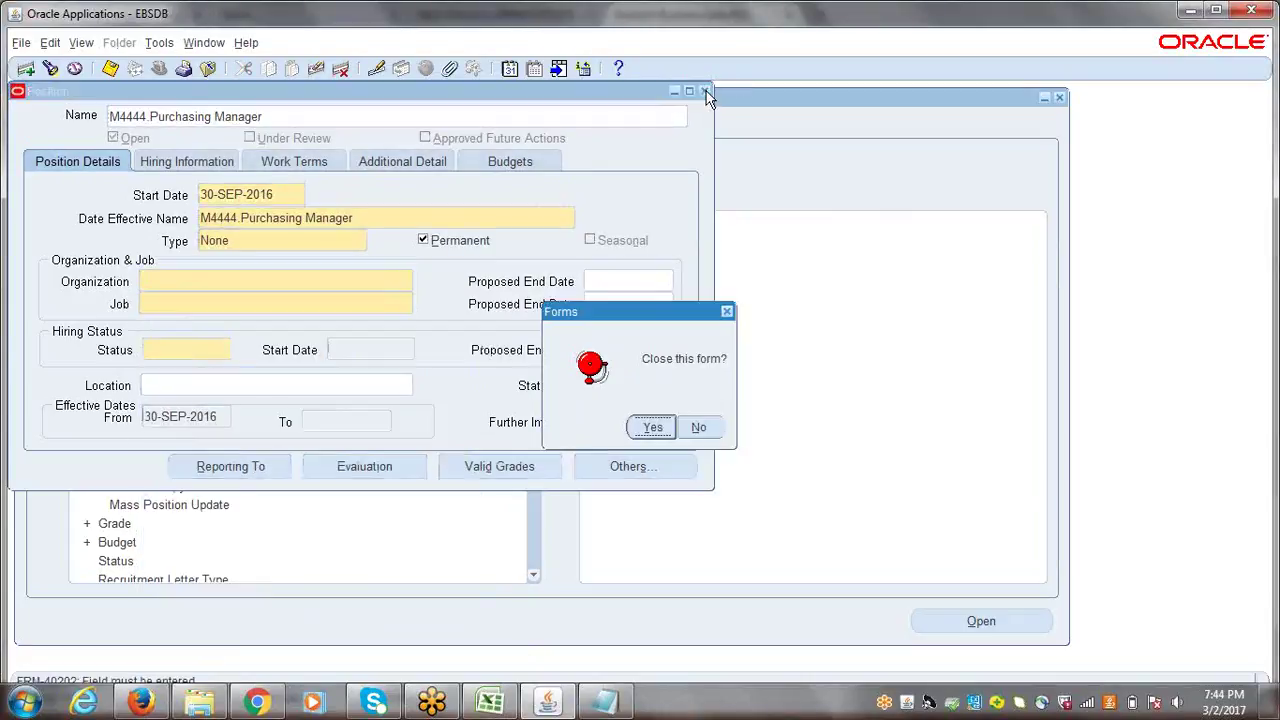
pyautogui.click(651, 428)
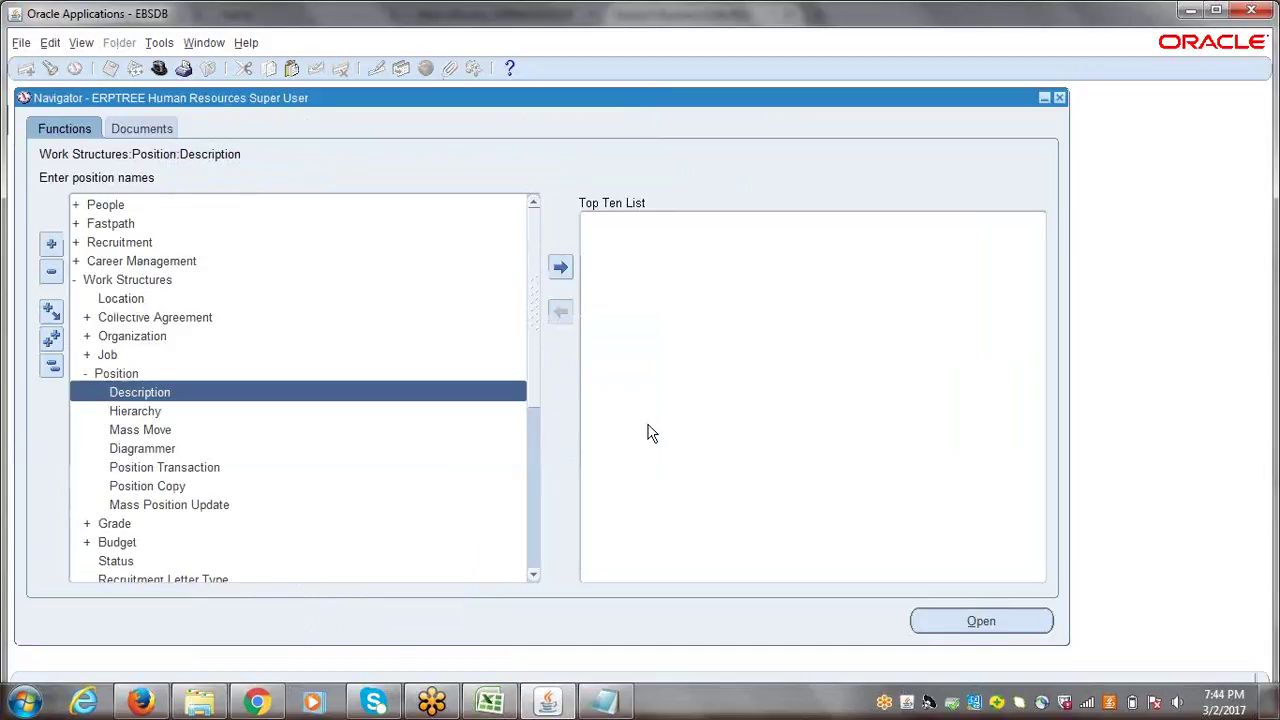
# - Open the Work Structures > Organization > Description form from a collapsed Navigator
pyautogui.click(54, 366)
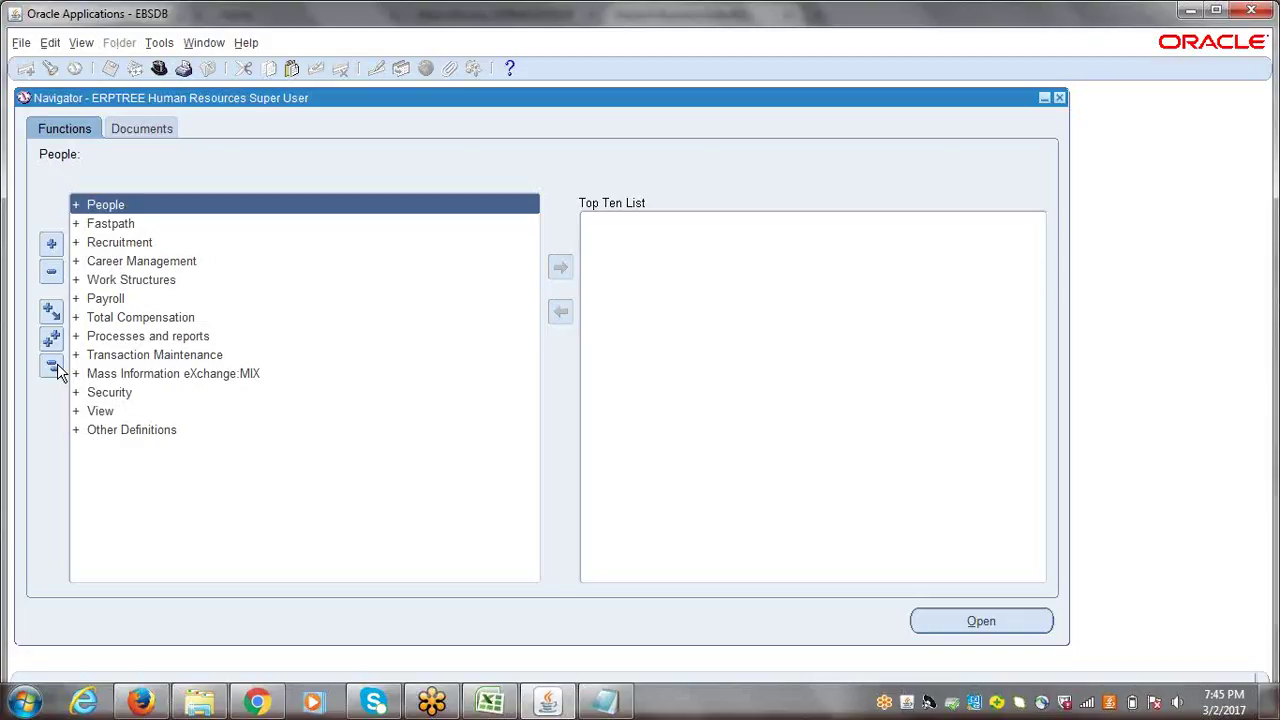
pyautogui.doubleClick(139, 279)
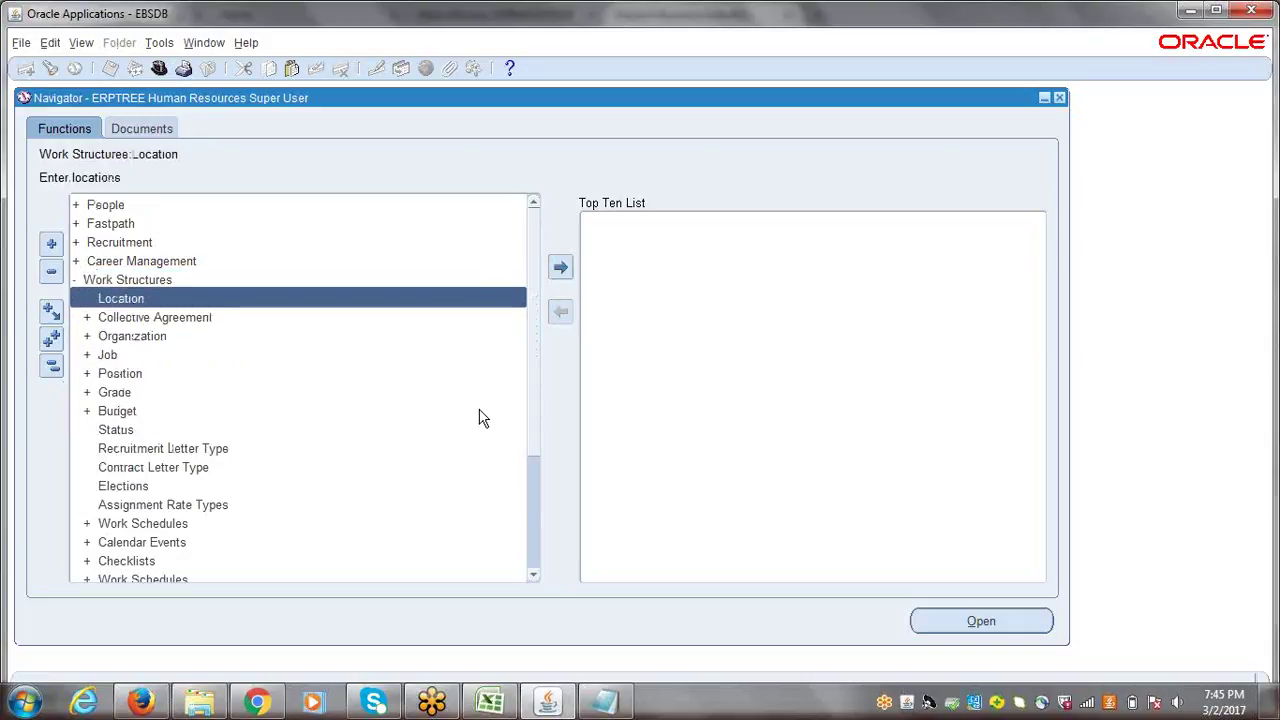
pyautogui.press('Down')
pyautogui.press('Down')
pyautogui.press('Return')
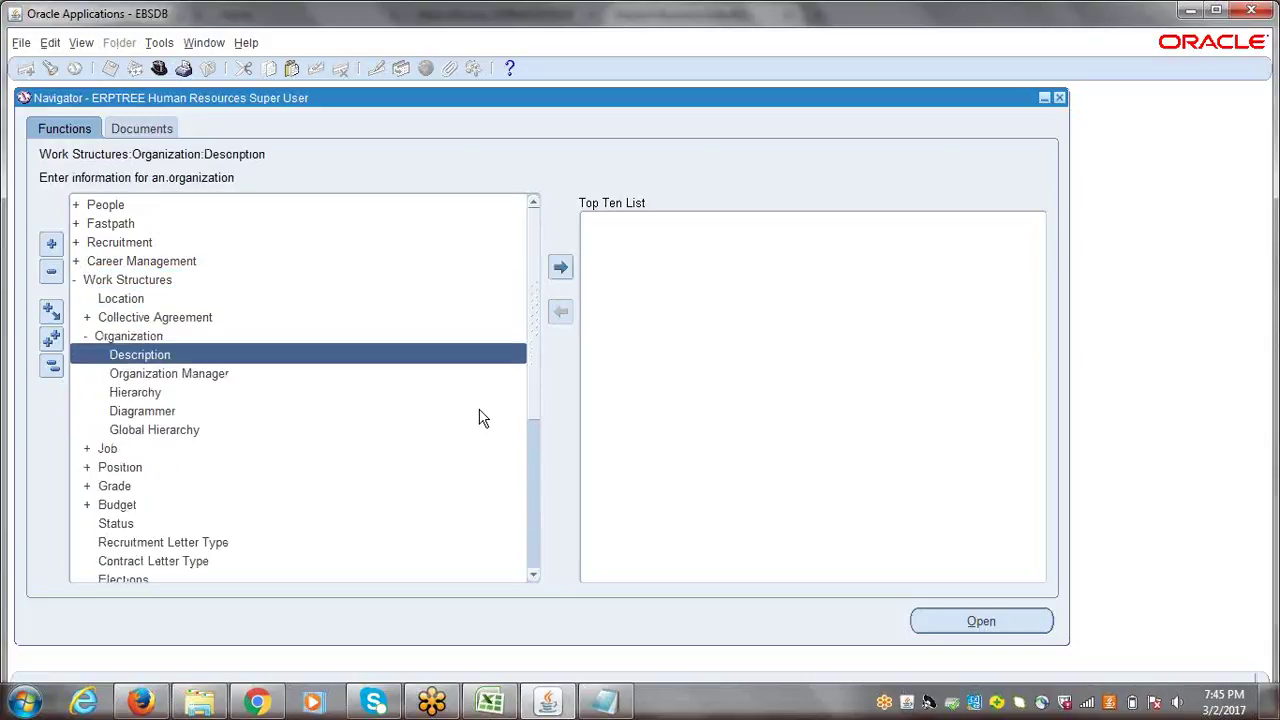
pyautogui.press('Return')
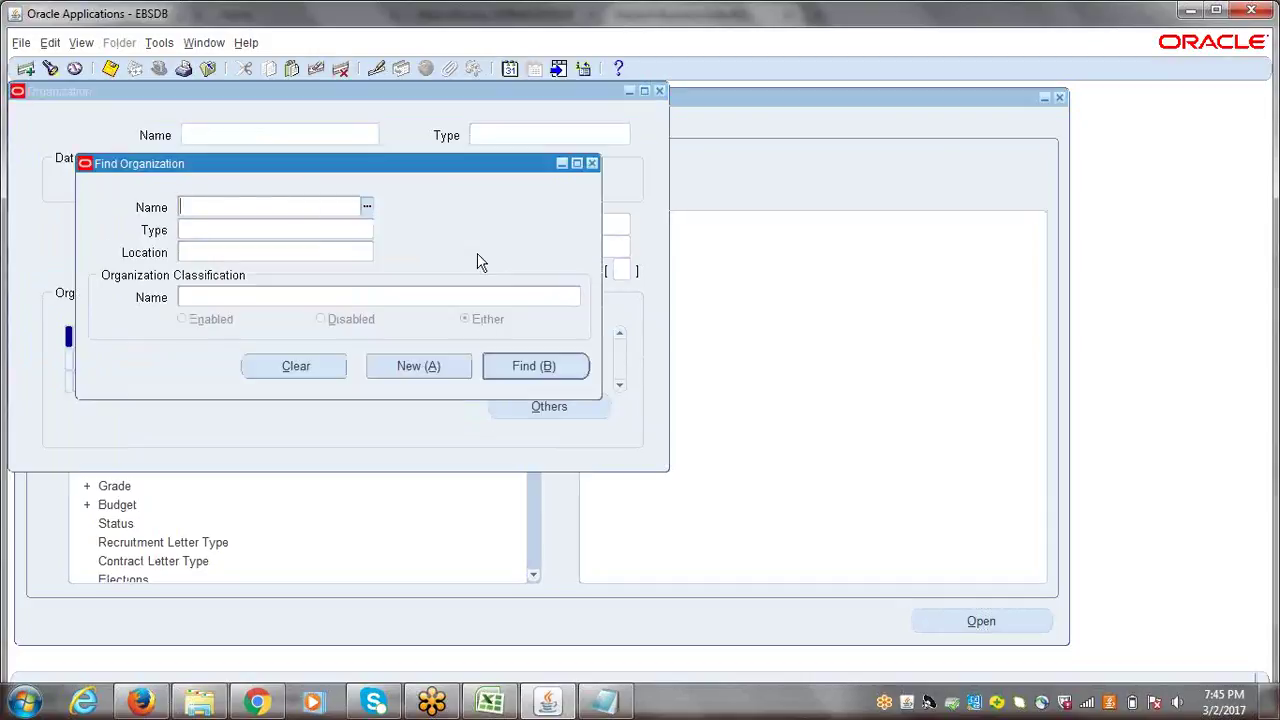
# - Search 'erptree' and retrieve the ERPTREE India Business Group organization record
pyautogui.write('erptree')
pyautogui.press('Tab')
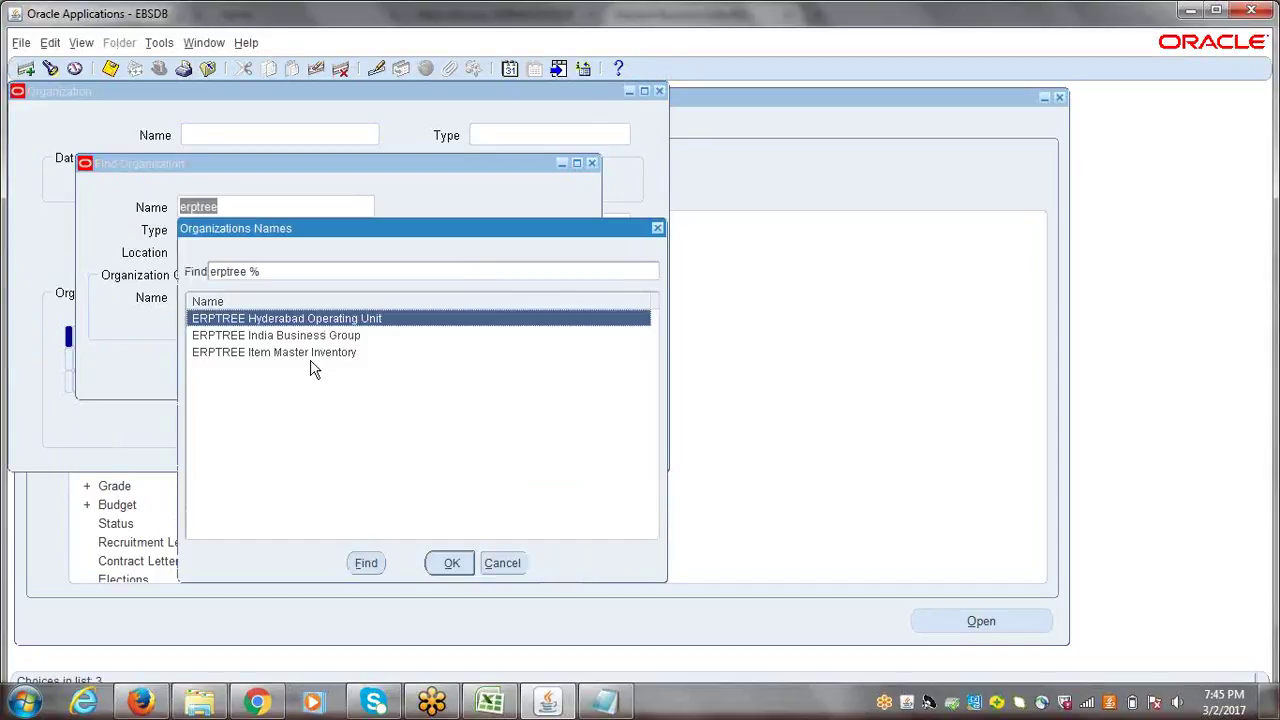
pyautogui.click(268, 337)
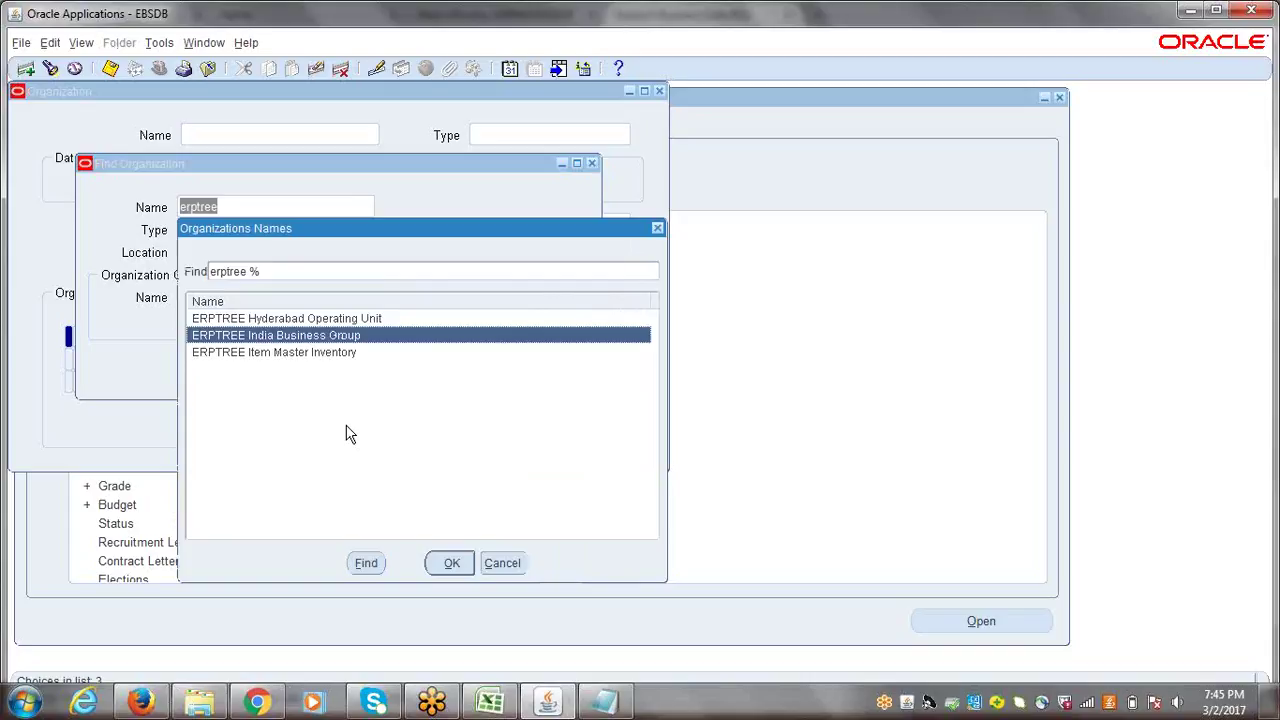
pyautogui.click(447, 563)
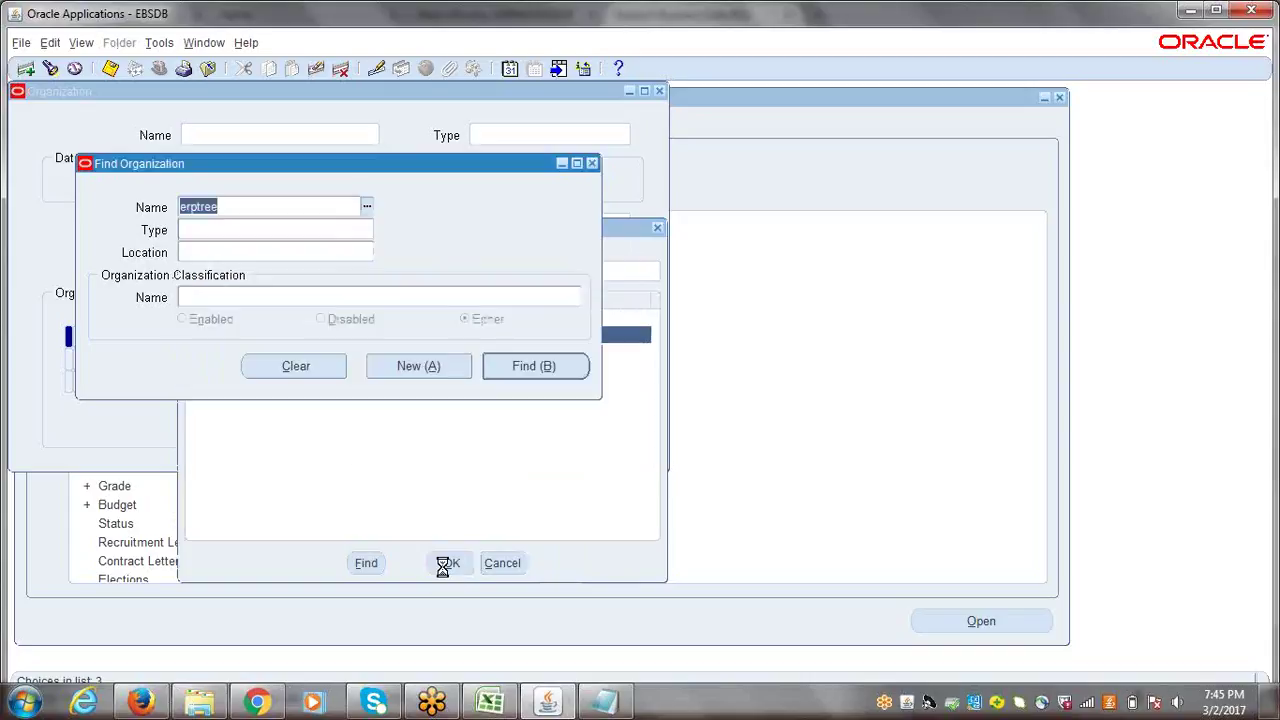
pyautogui.click(533, 368)
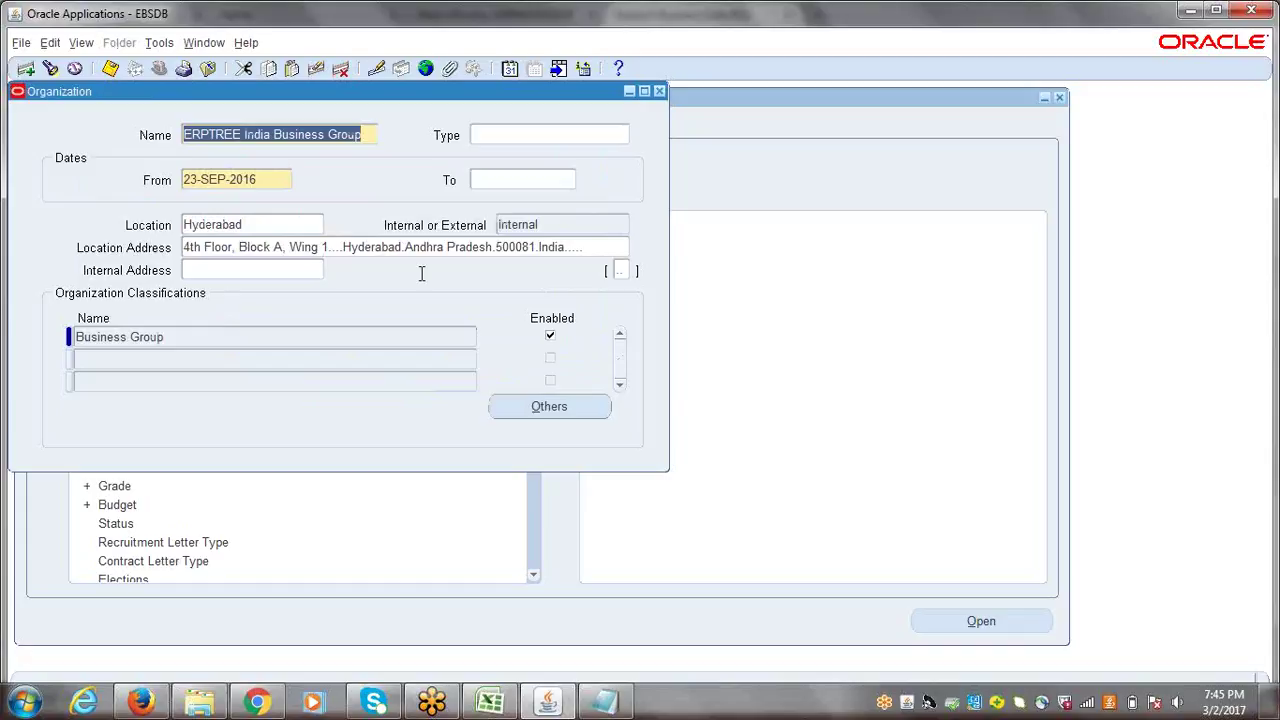
# - Add an enabled HR Organization classification to ERPTREE India Business Group
pyautogui.click(174, 340)
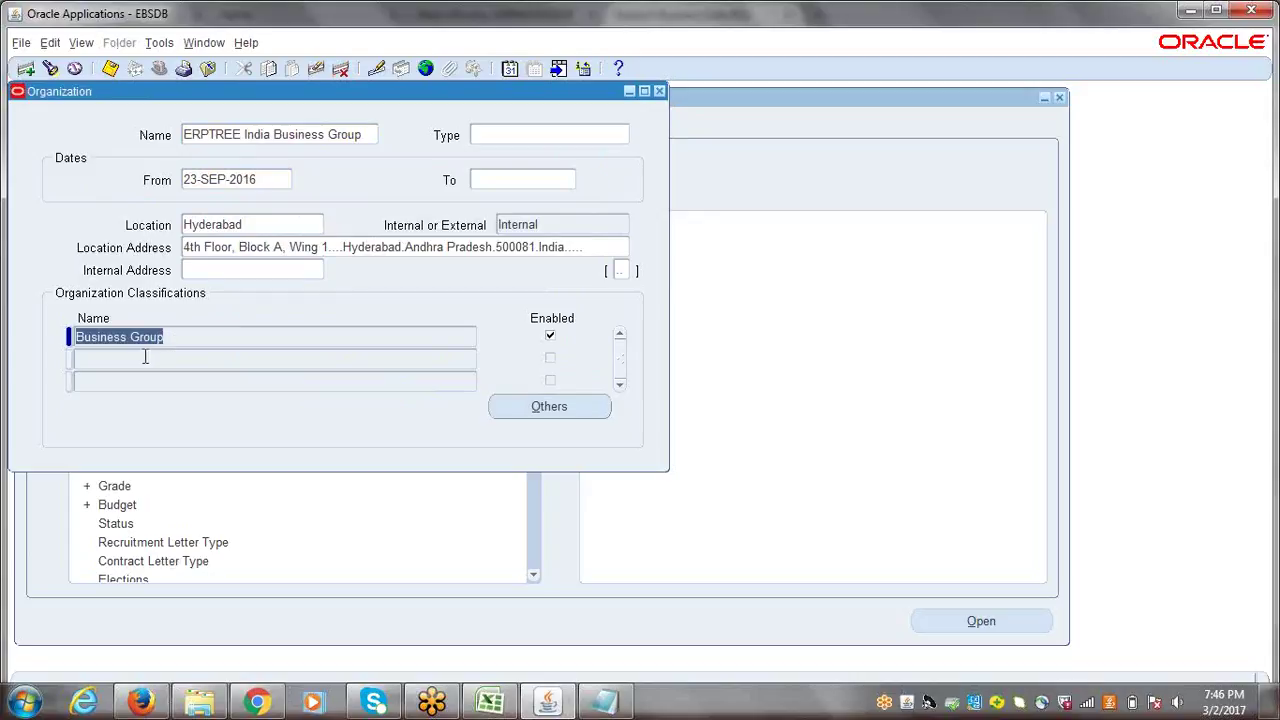
pyautogui.click(144, 357)
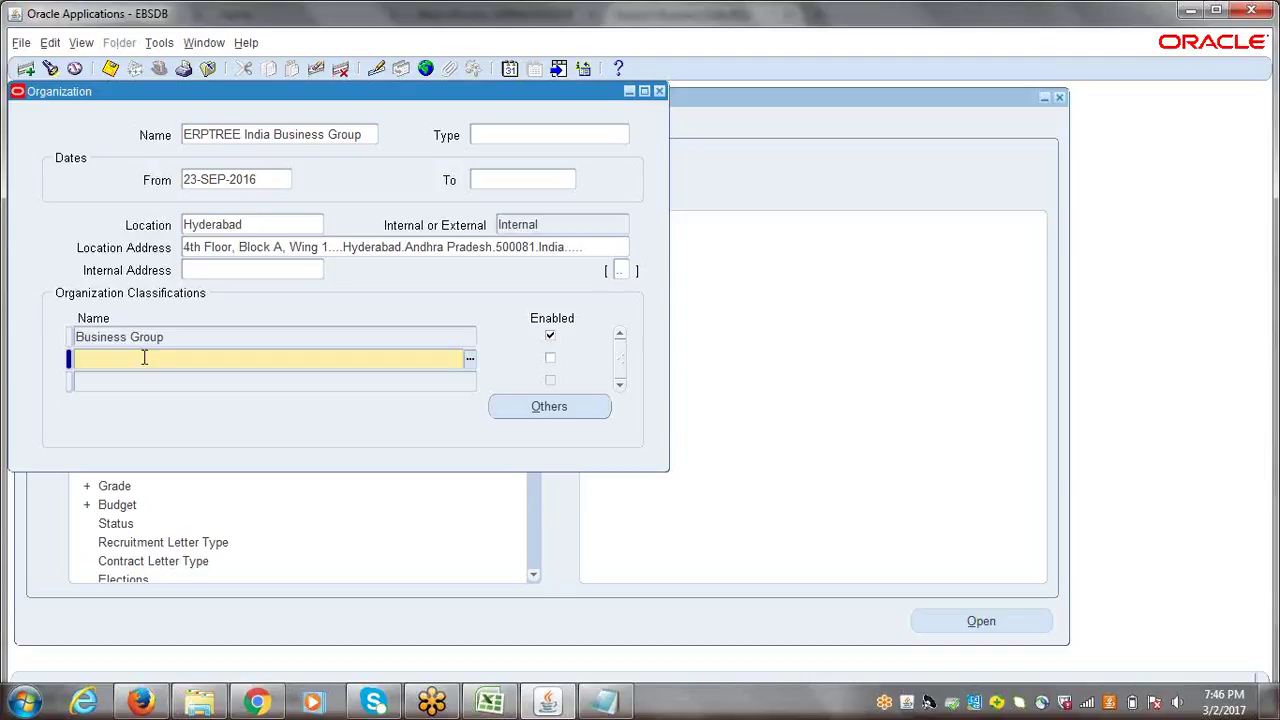
pyautogui.write('HR')
pyautogui.write('OR')
pyautogui.press('Tab')
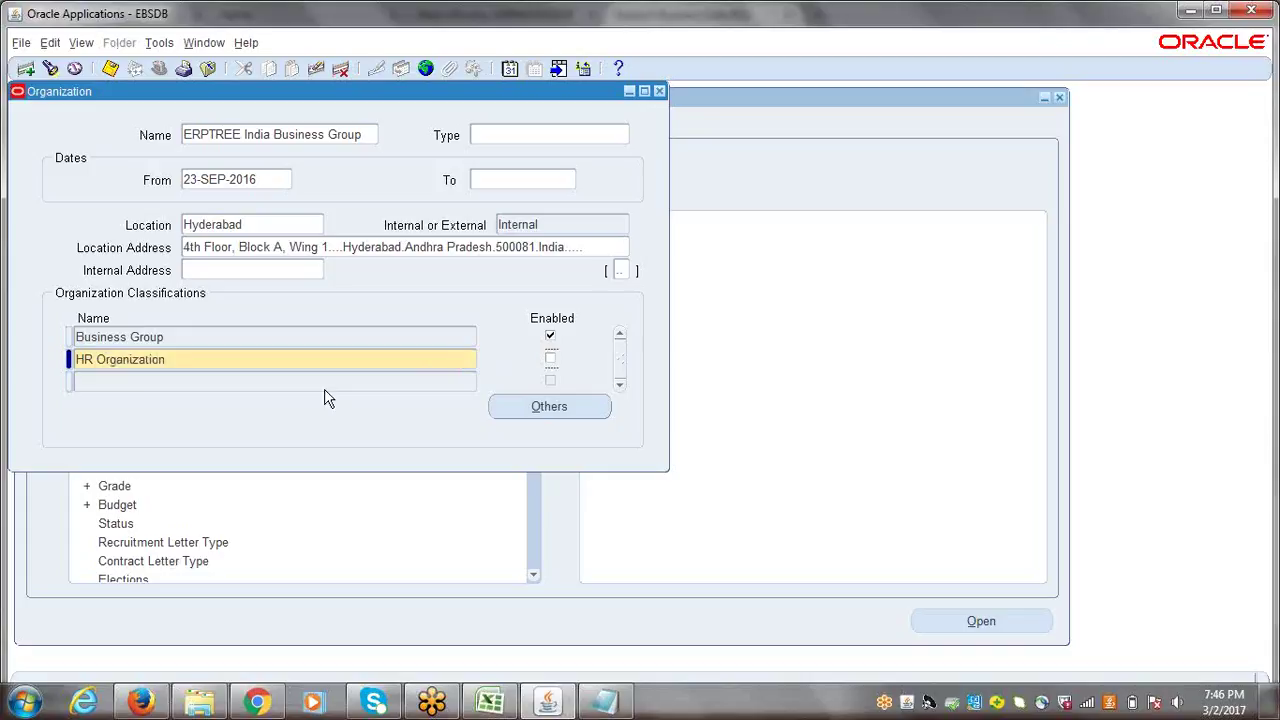
pyautogui.click(549, 362)
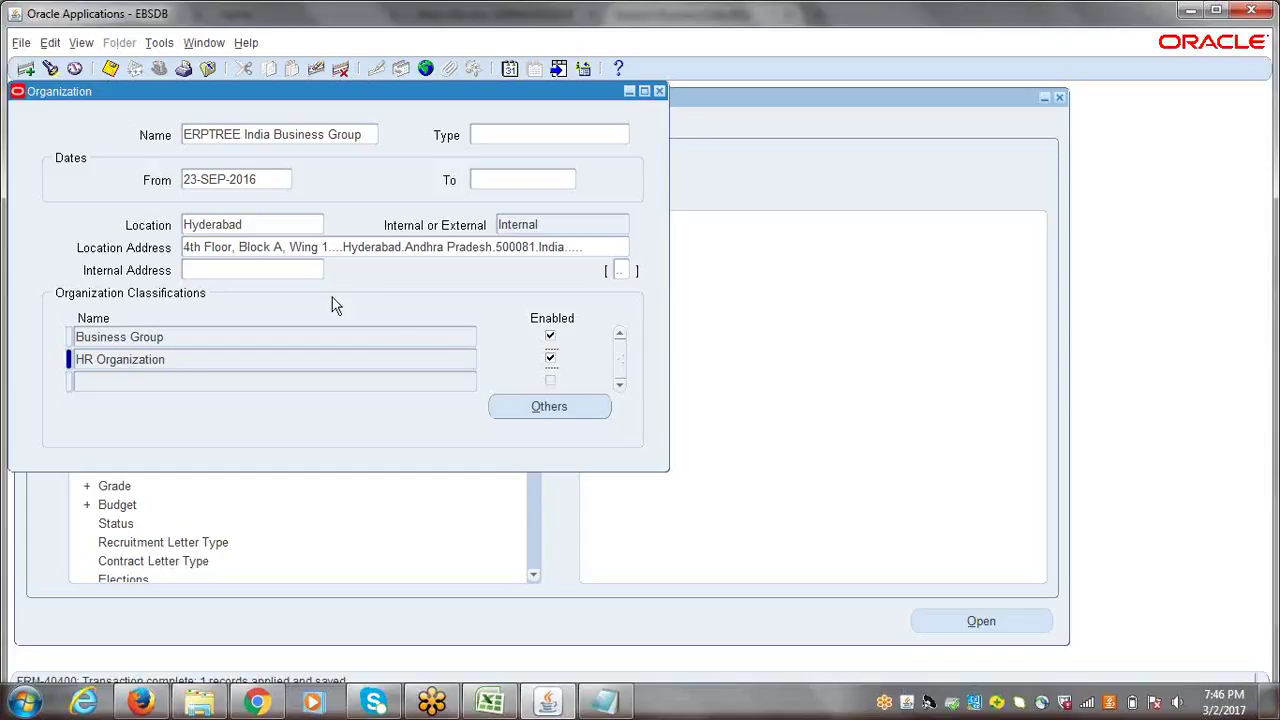
# - Save the organization record and close the Organization form
pyautogui.click(313, 134)
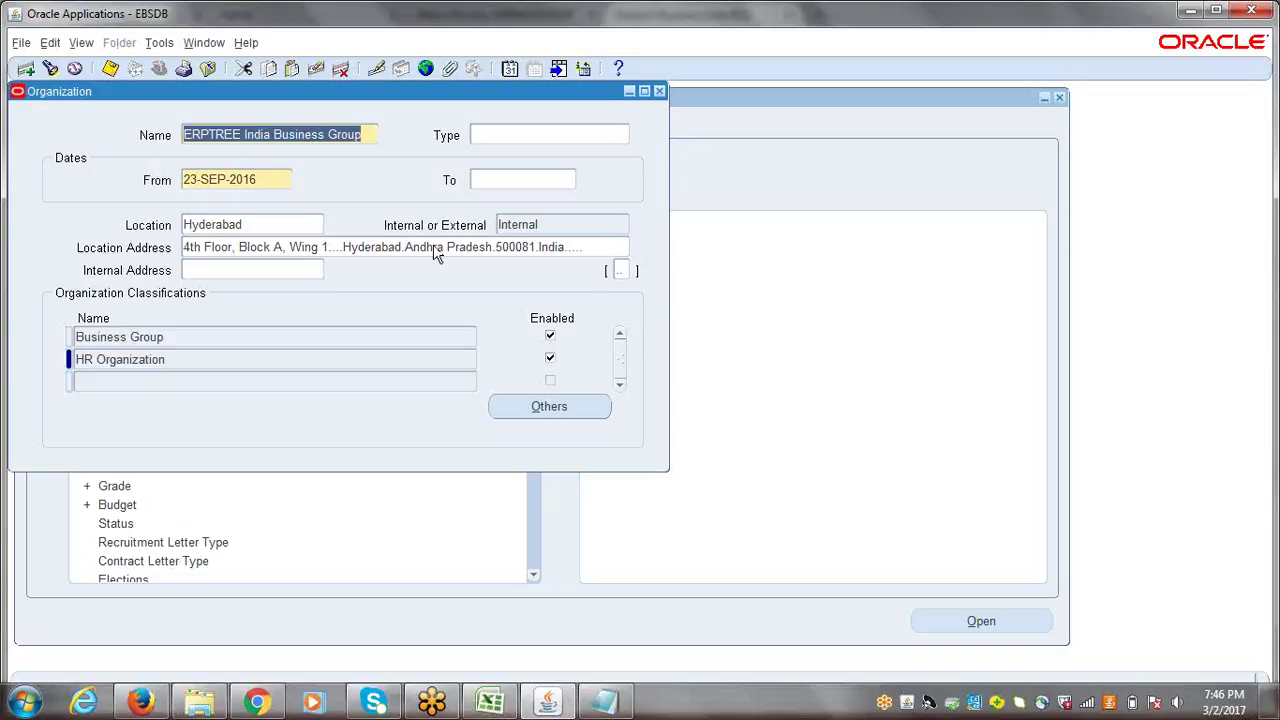
pyautogui.hotkey('ctrl', 's')
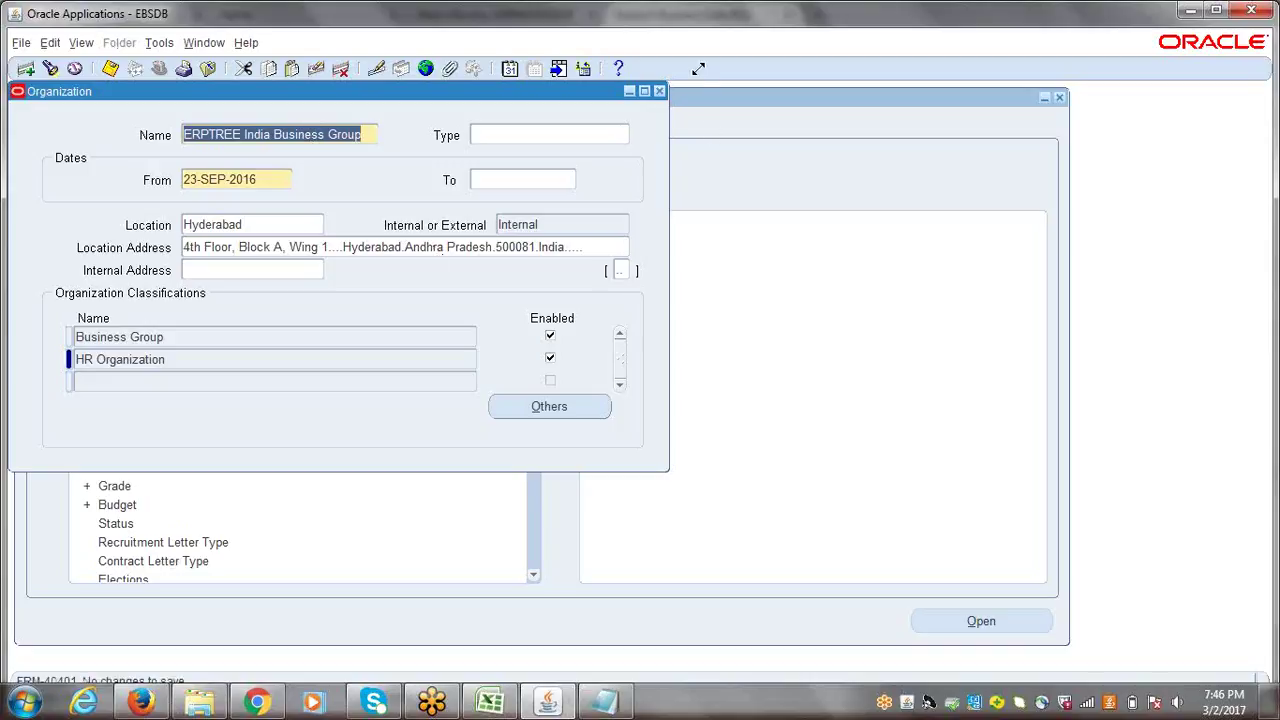
pyautogui.click(659, 91)
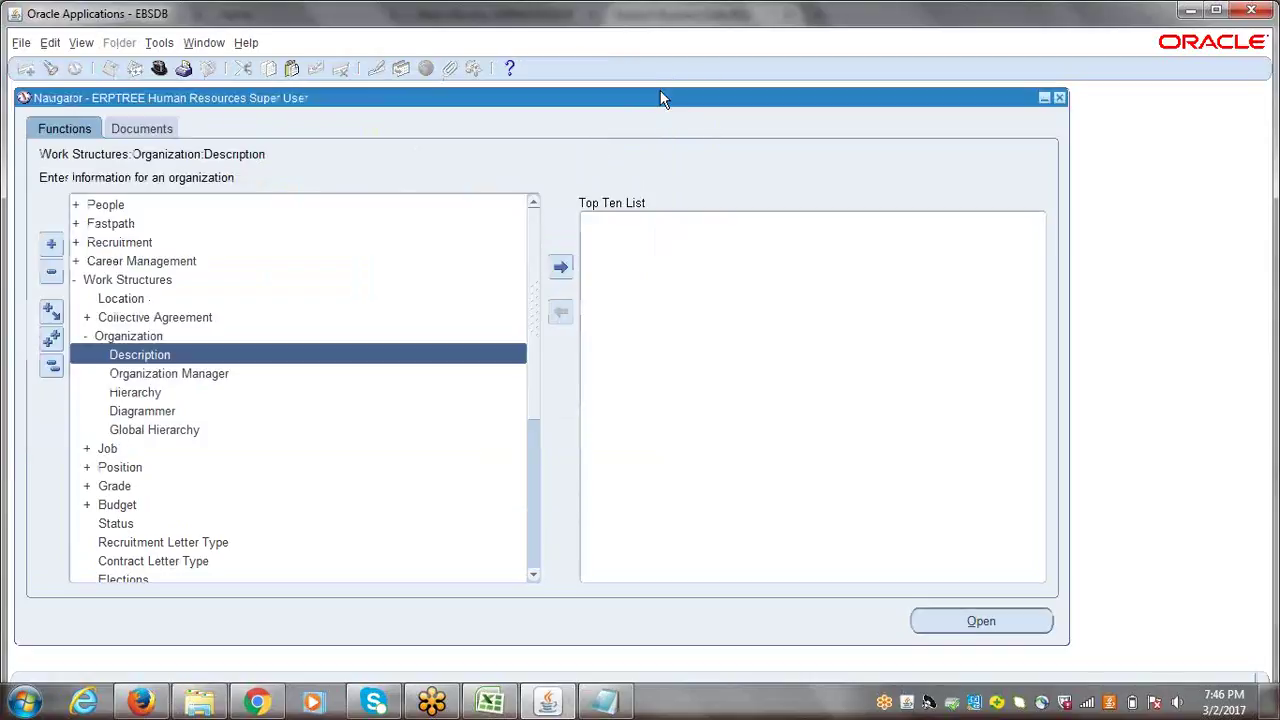
# - Open Work Structures > Position > Description, then bring up the Excel setup notes
pyautogui.click(52, 368)
pyautogui.click(122, 279)
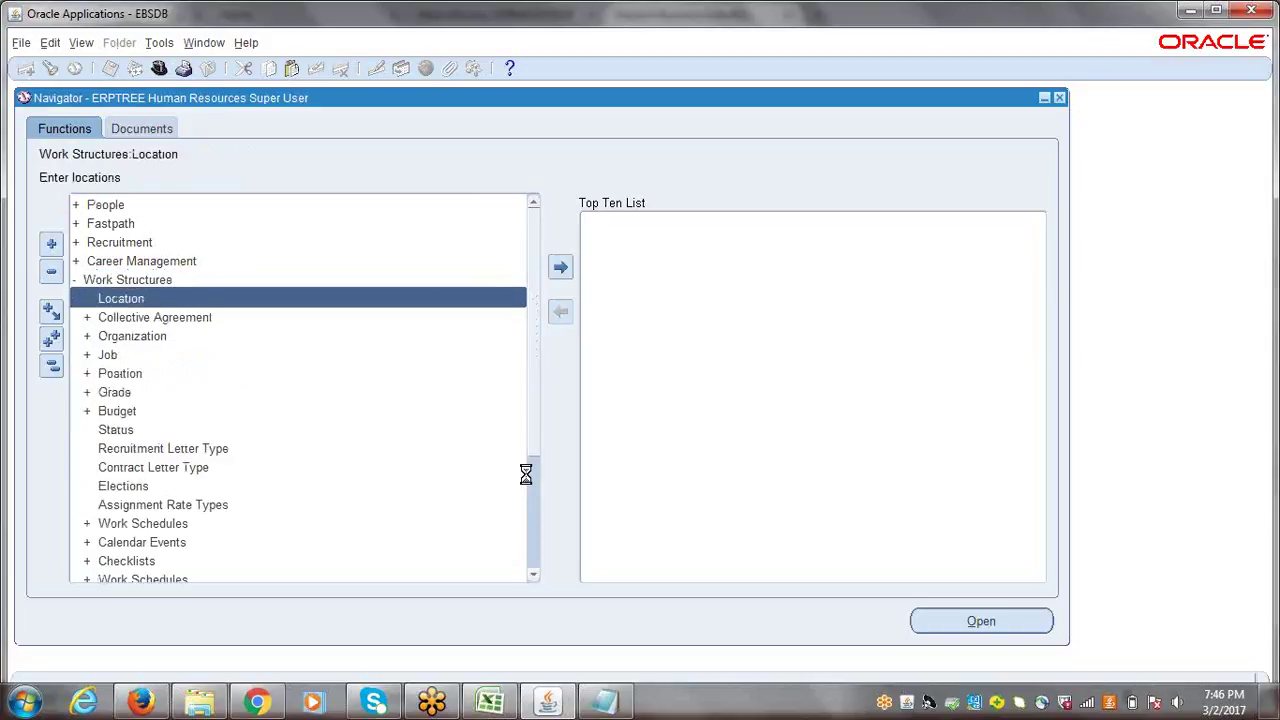
pyautogui.press('s')
pyautogui.press('Up')
pyautogui.press('Up')
pyautogui.press('Up')
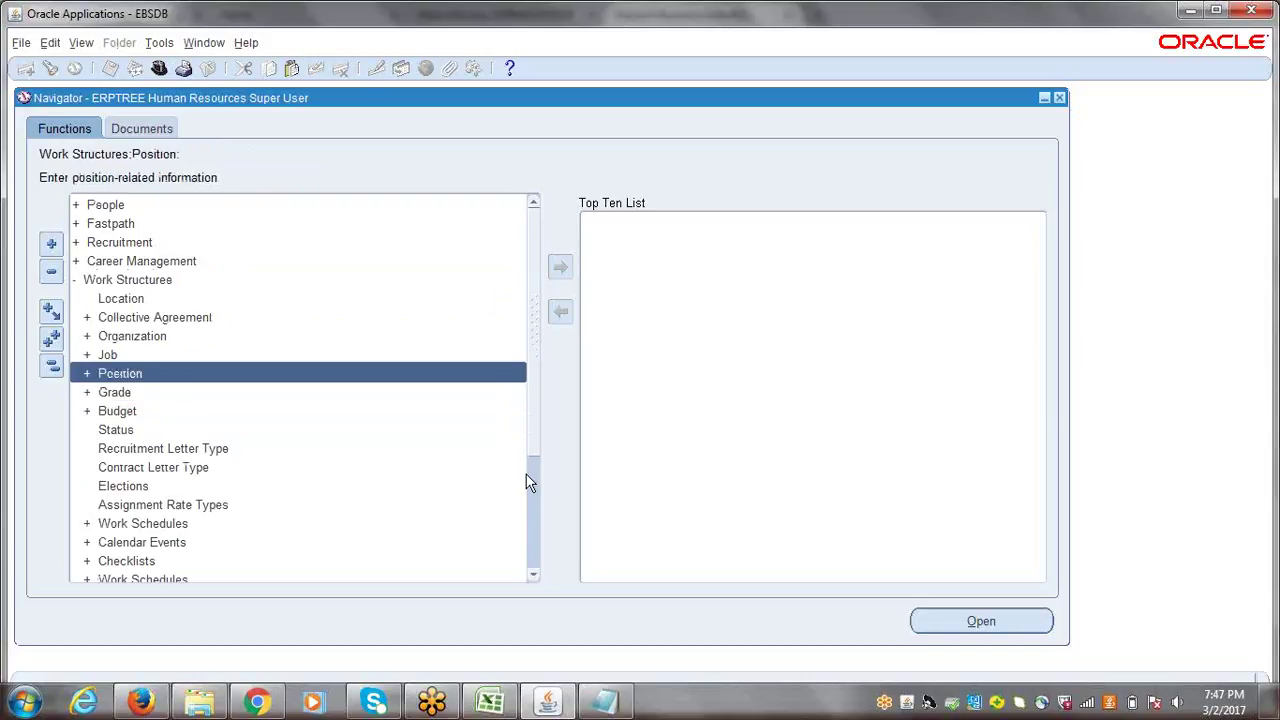
pyautogui.press('Return')
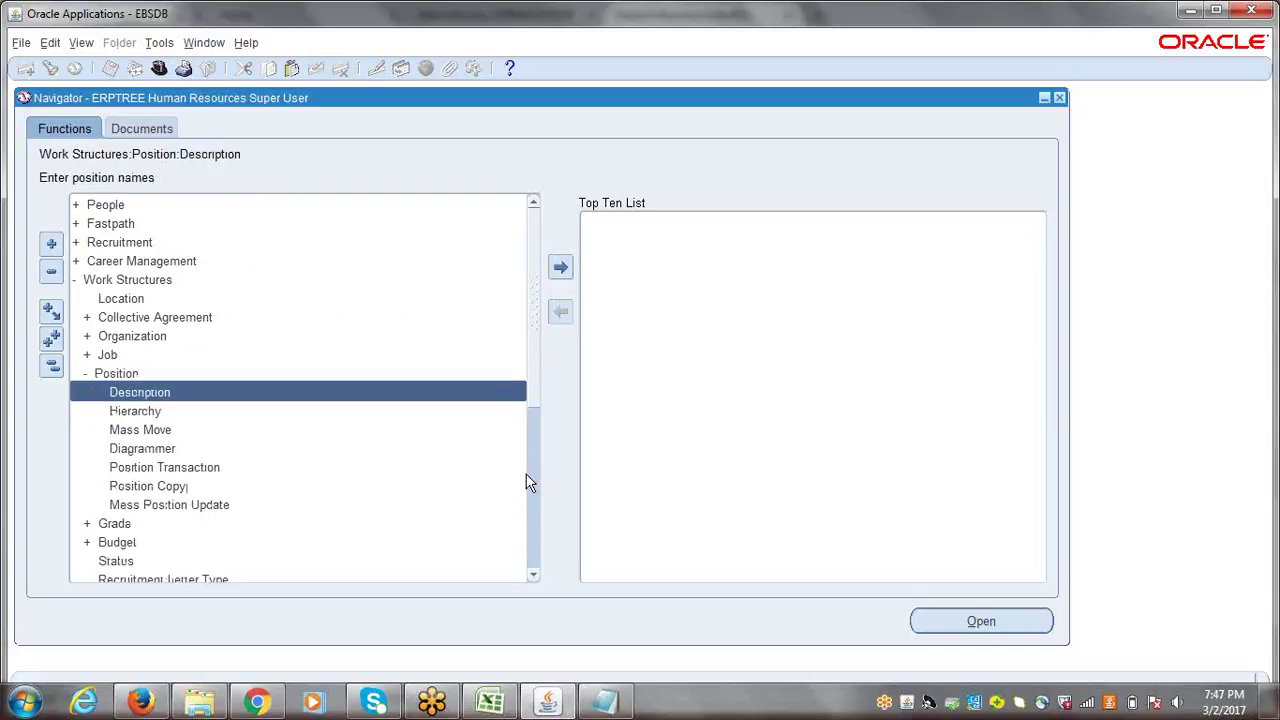
pyautogui.press('Return')
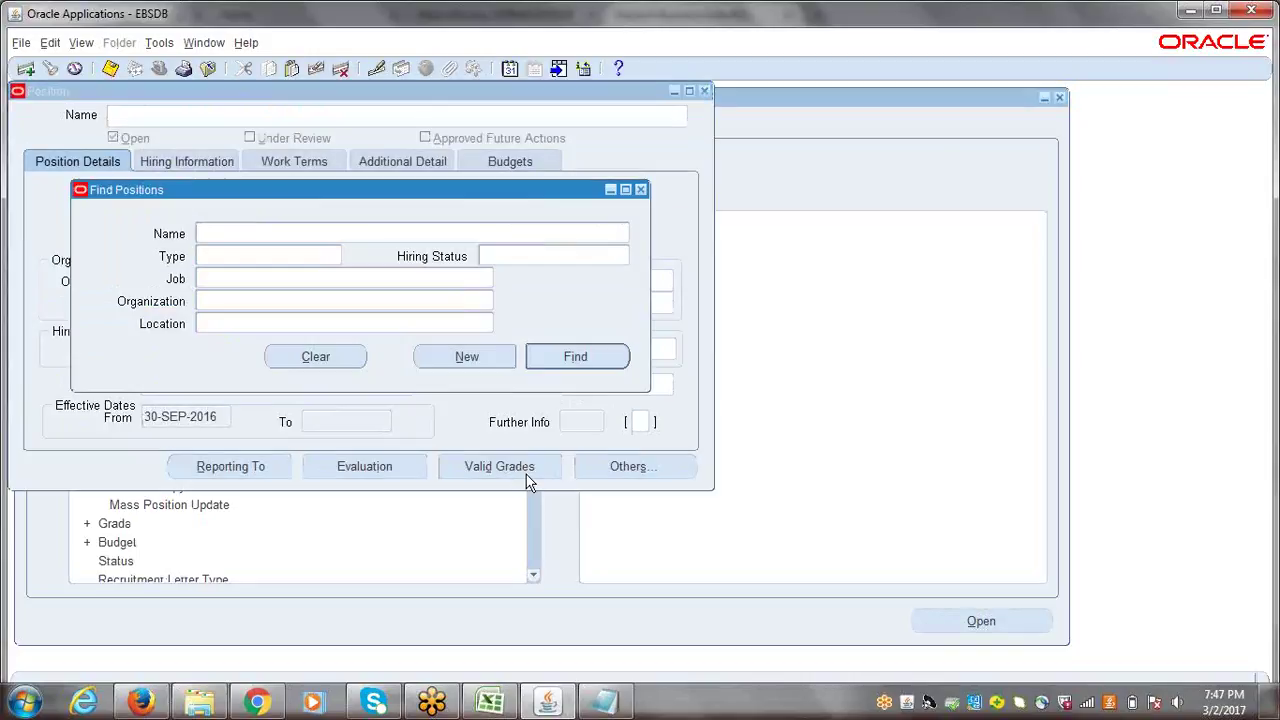
pyautogui.click(501, 709)
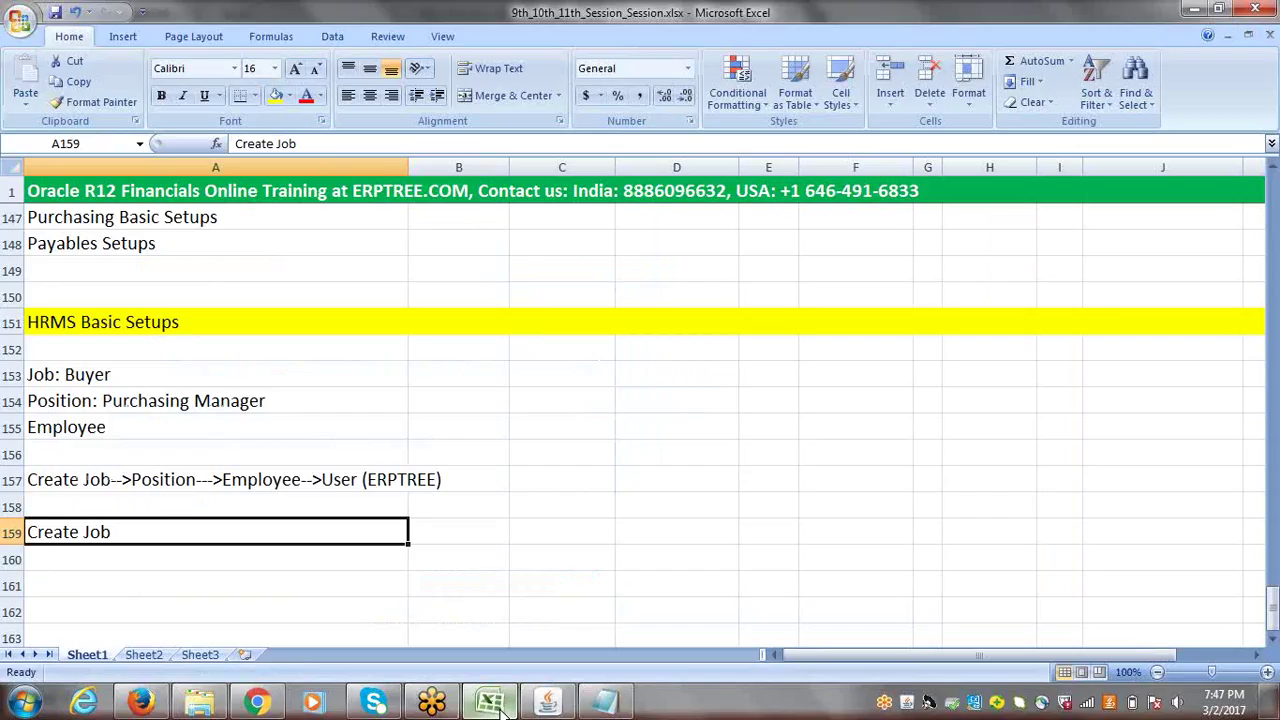
# - Highlight the words Job and Position in the setup-order note in A157
pyautogui.click(54, 483)
pyautogui.doubleClick(114, 480)
pyautogui.hotkey('shift', 'Left')
pyautogui.hotkey('shift', 'Left')
pyautogui.hotkey('shift', 'Left')
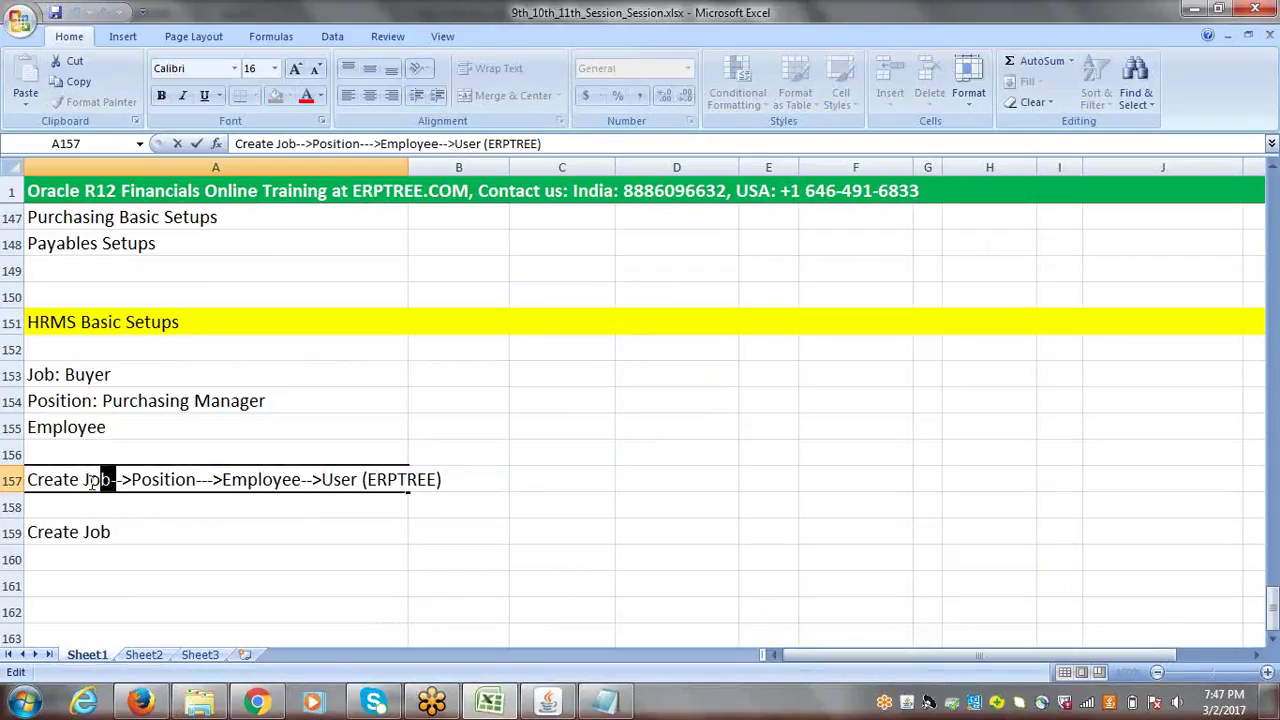
pyautogui.moveTo(132, 480); pyautogui.dragTo(198, 480)
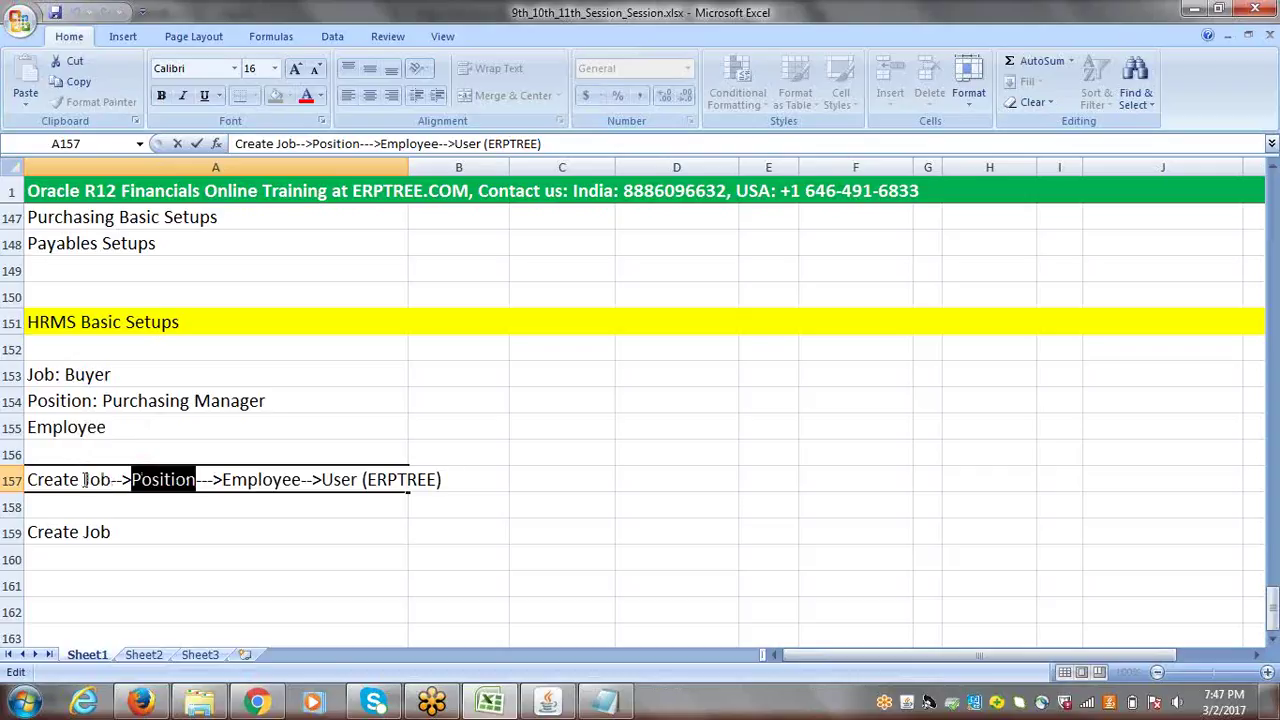
pyautogui.moveTo(83, 480); pyautogui.dragTo(197, 480)
pyautogui.click(137, 483)
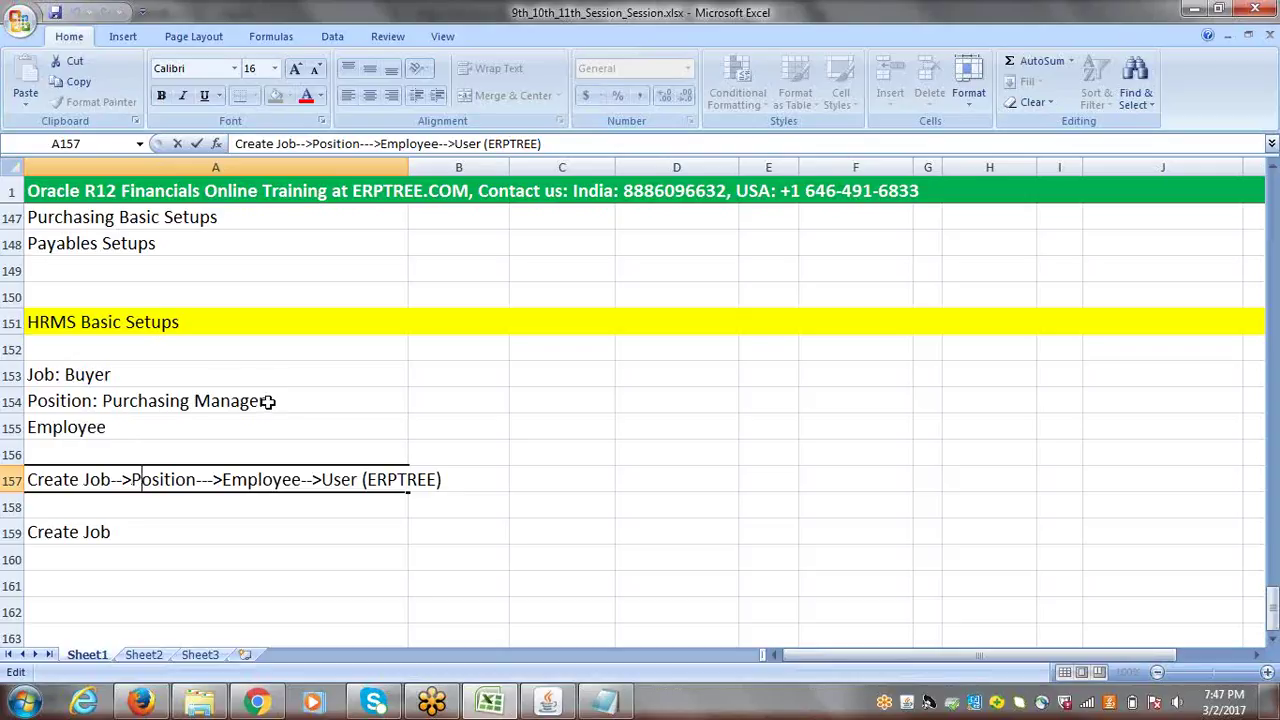
# - Highlight Buyer in the Job: Buyer note in A153, then return to Oracle
pyautogui.click(97, 377)
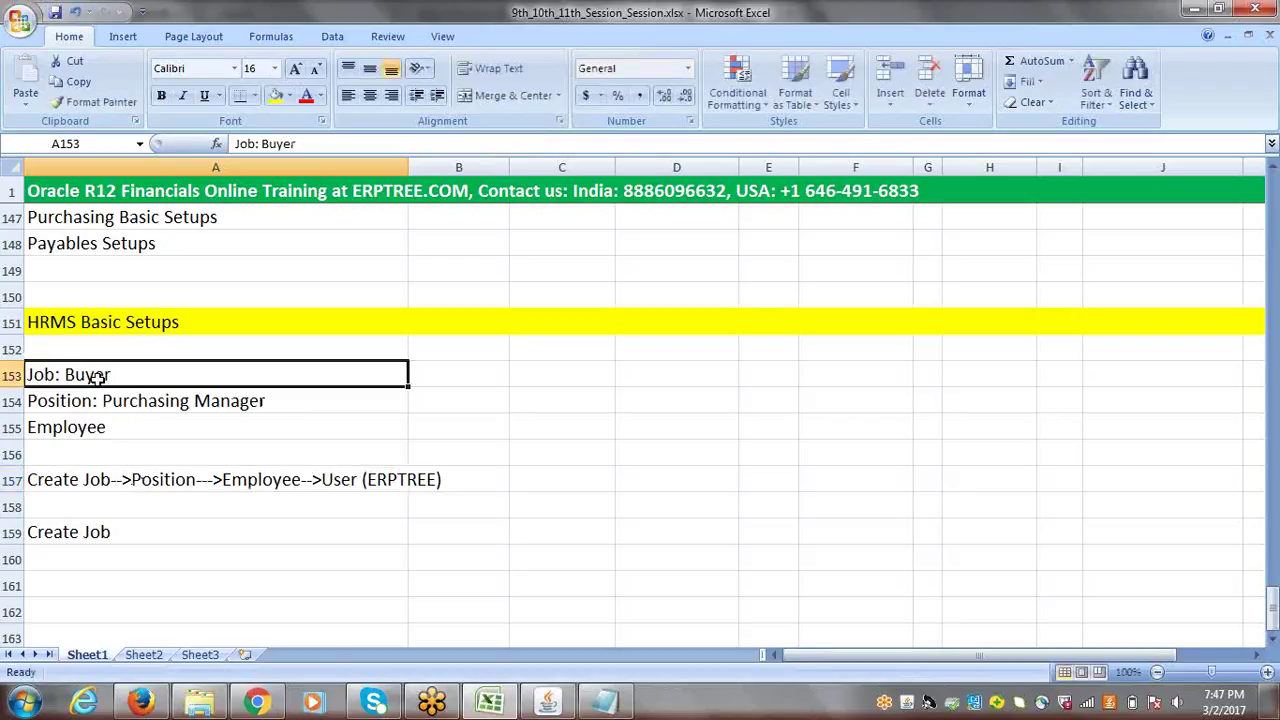
pyautogui.doubleClick(106, 376)
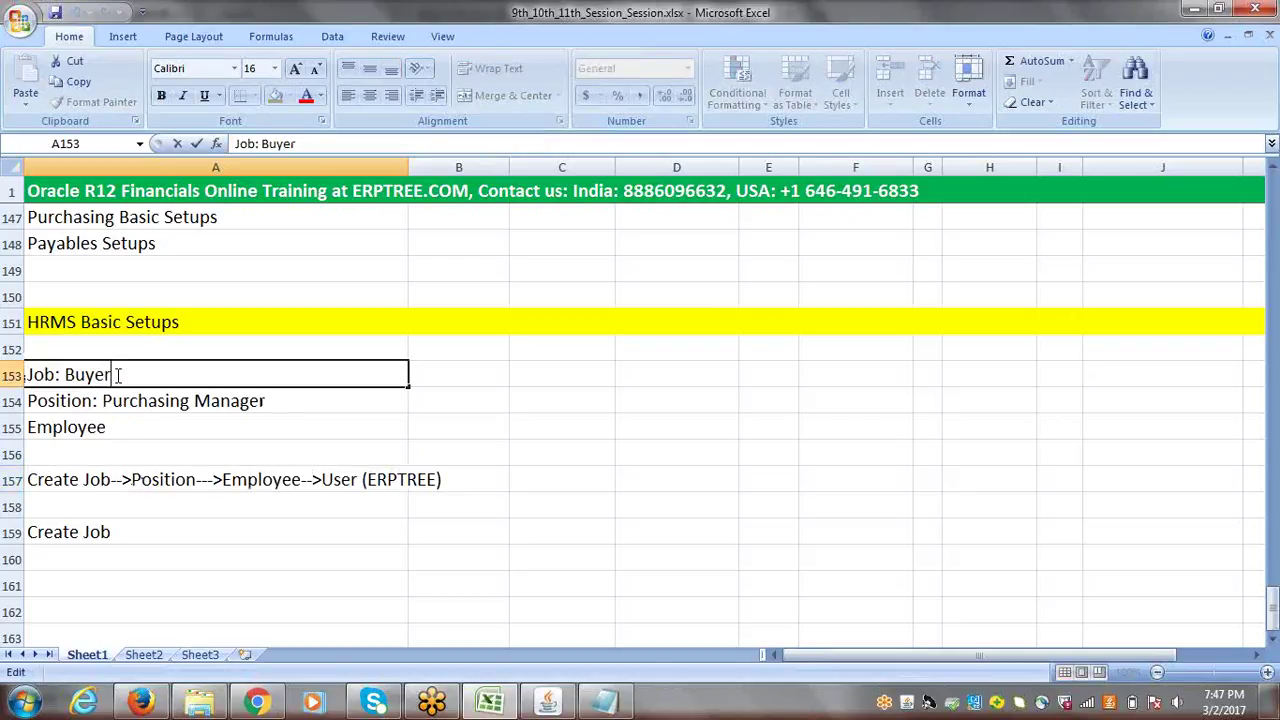
pyautogui.moveTo(114, 375); pyautogui.dragTo(62, 375)
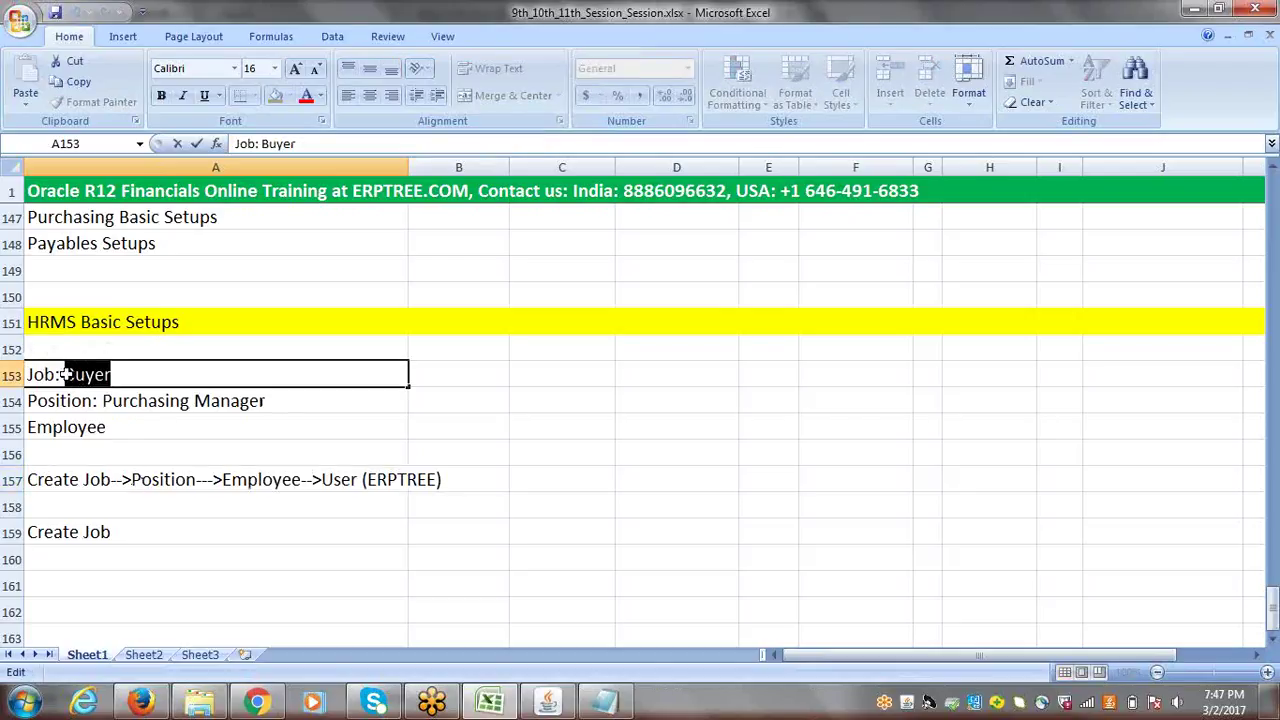
pyautogui.click(155, 482)
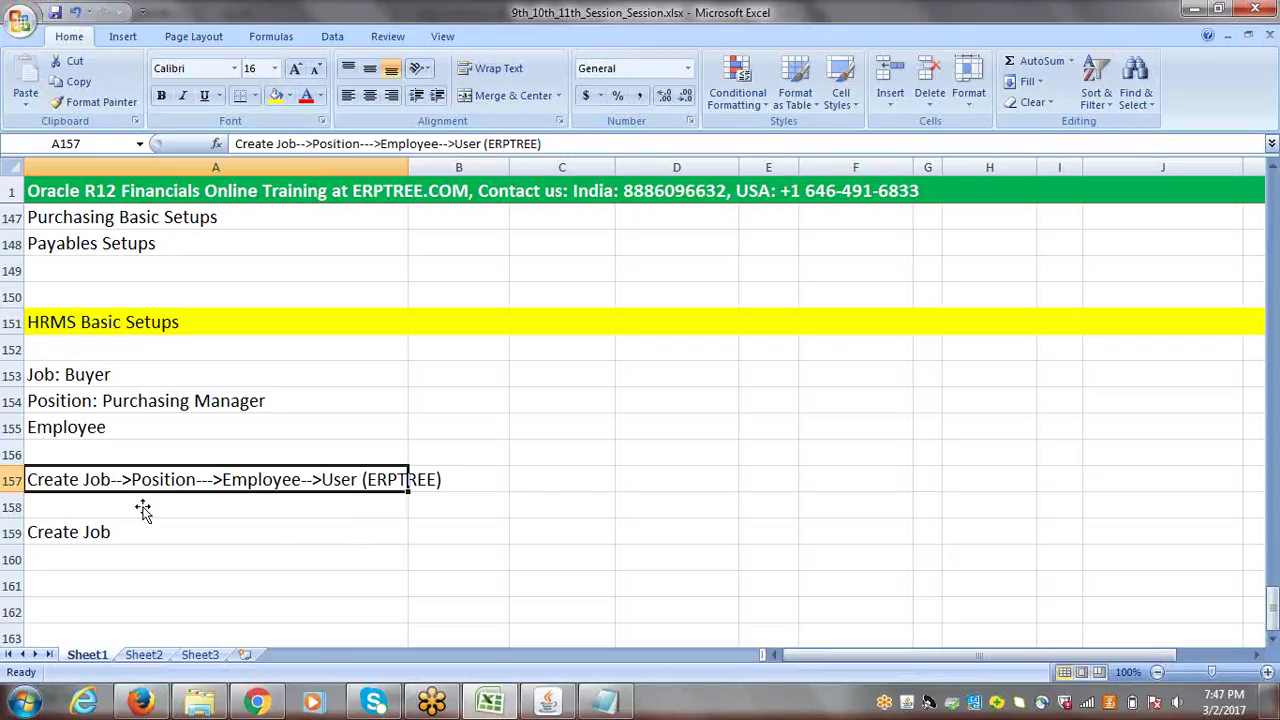
pyautogui.click(548, 703)
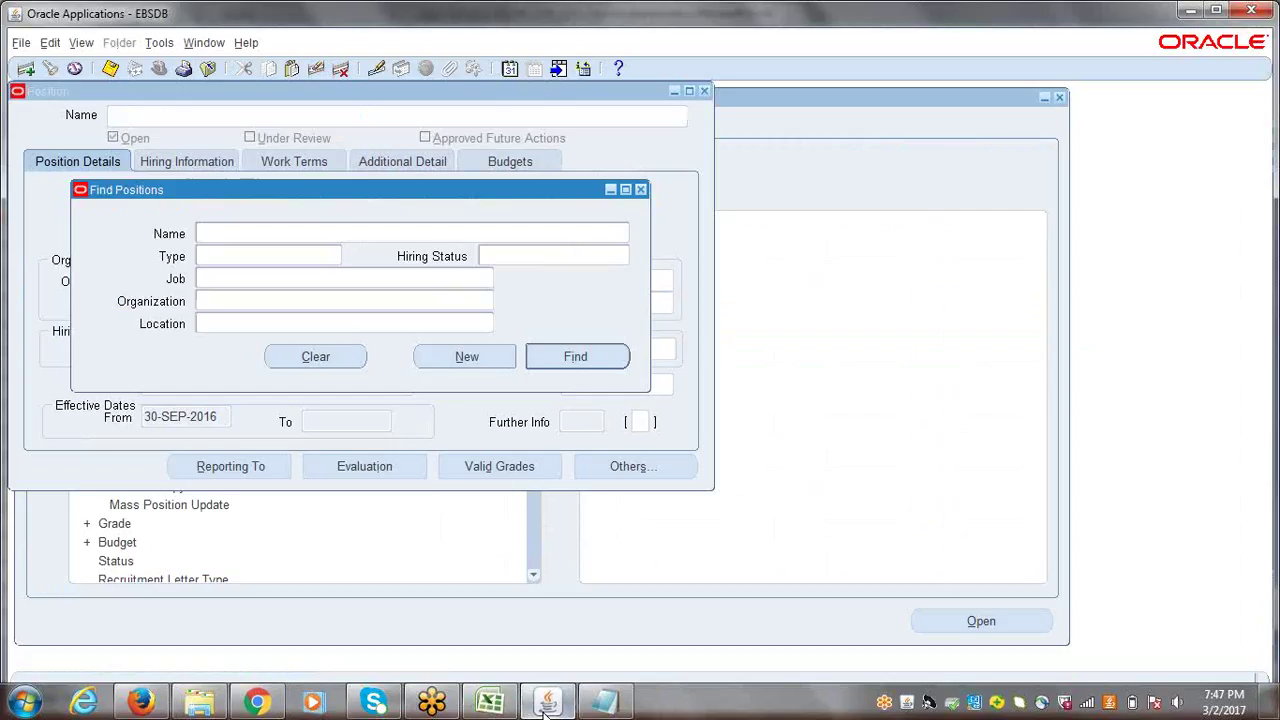
# - Create a new position with number M4444 and name Purchasing Manager
pyautogui.click(466, 360)
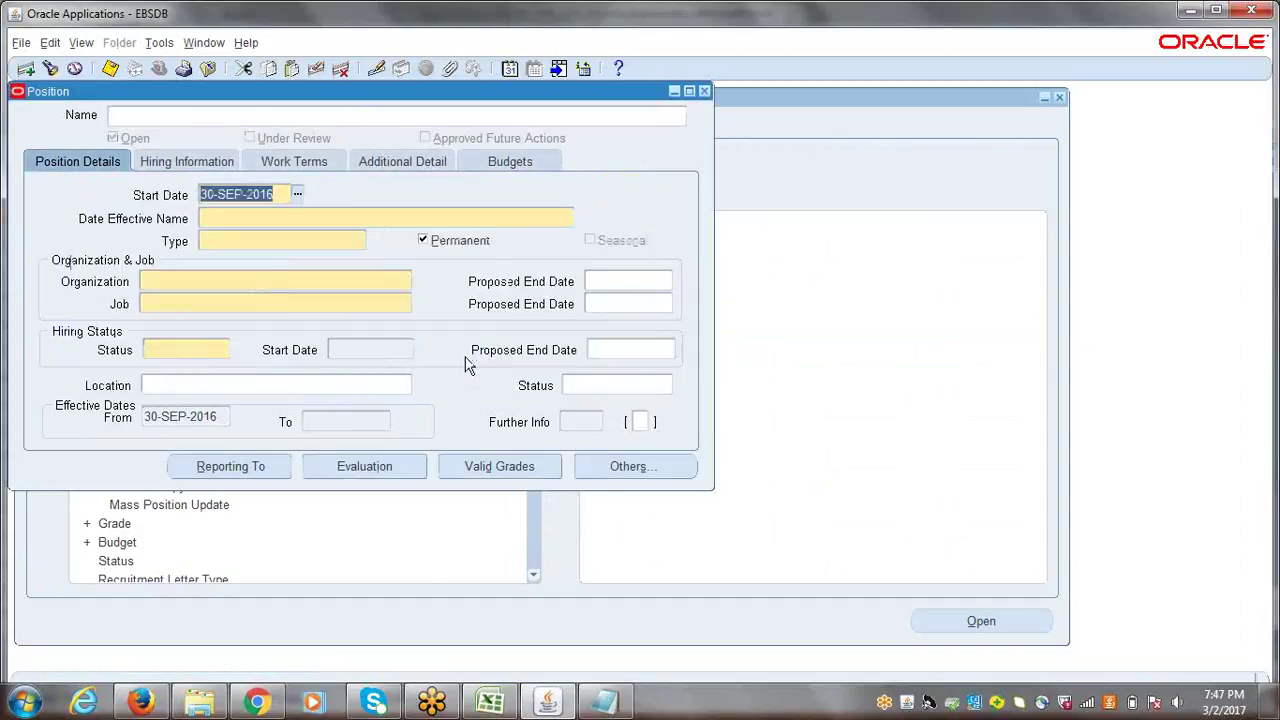
pyautogui.click(225, 219)
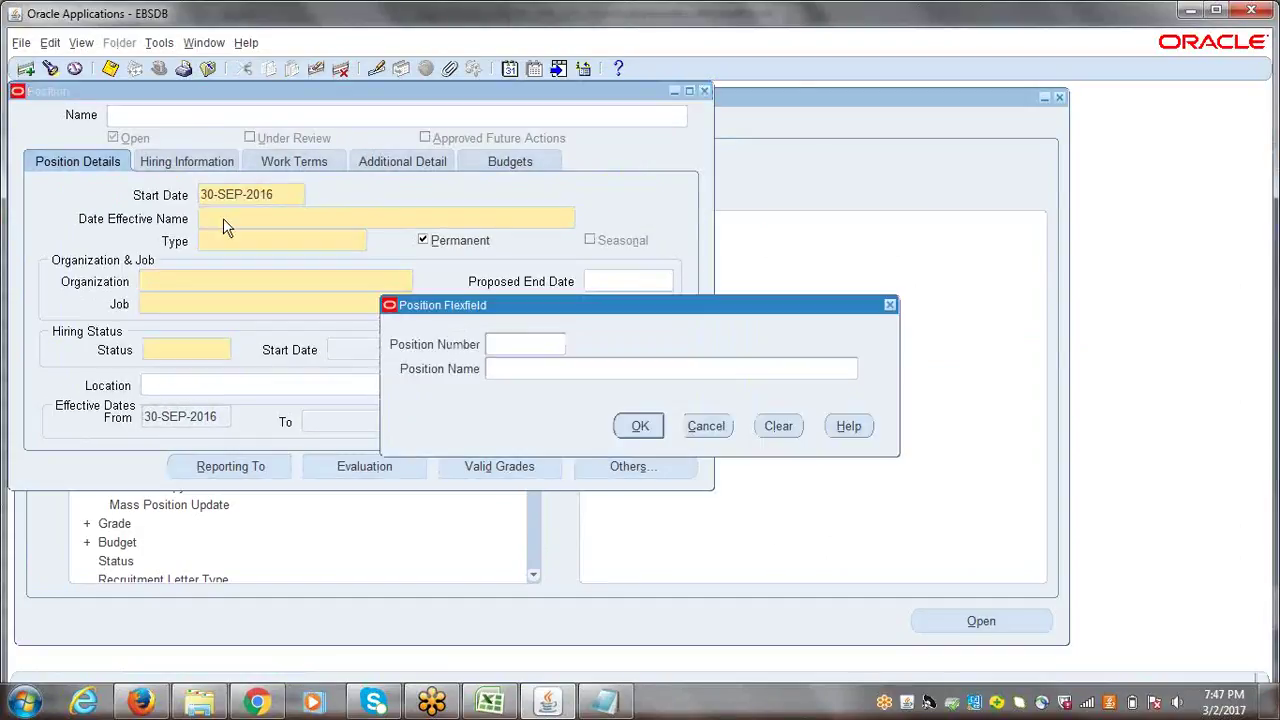
pyautogui.moveTo(580, 302); pyautogui.dragTo(346, 298)
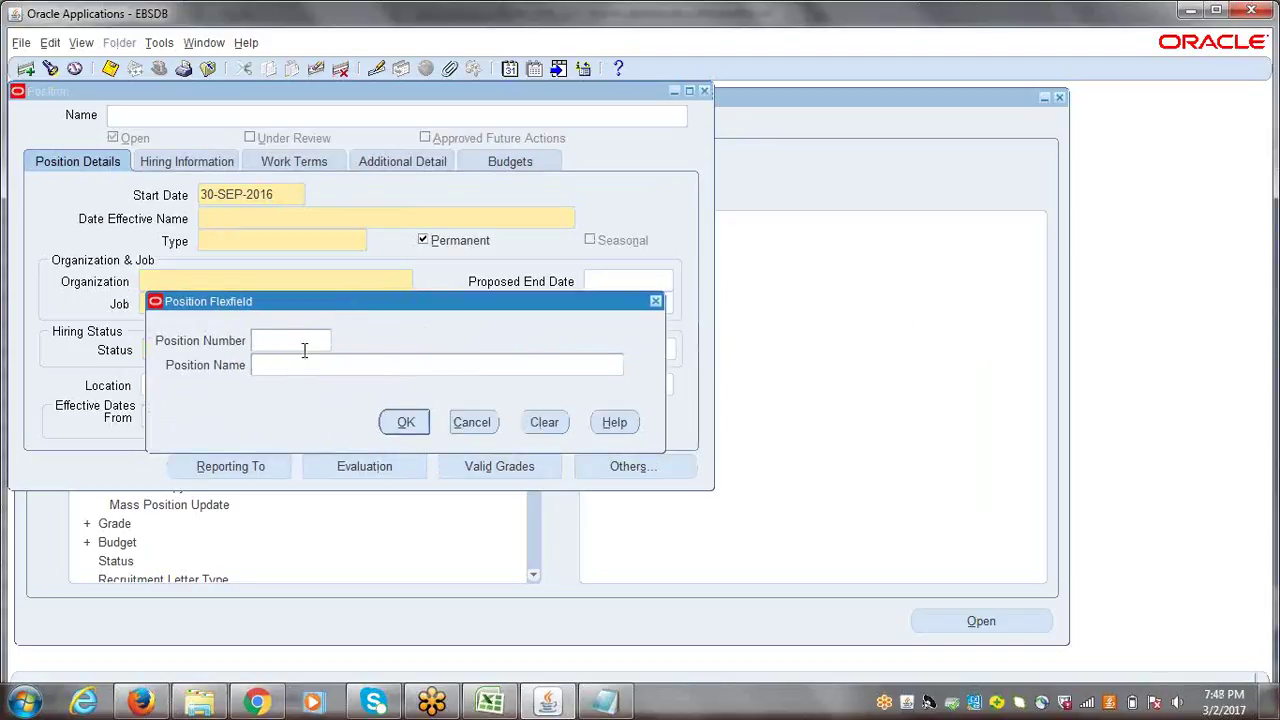
pyautogui.write('P')
pyautogui.write('4444')
pyautogui.press('BackSpace')
pyautogui.press('BackSpace')
pyautogui.press('BackSpace')
pyautogui.press('BackSpace')
pyautogui.press('BackSpace')
pyautogui.write('M4444')
pyautogui.press('Tab')
pyautogui.write('Purchasing Manager')
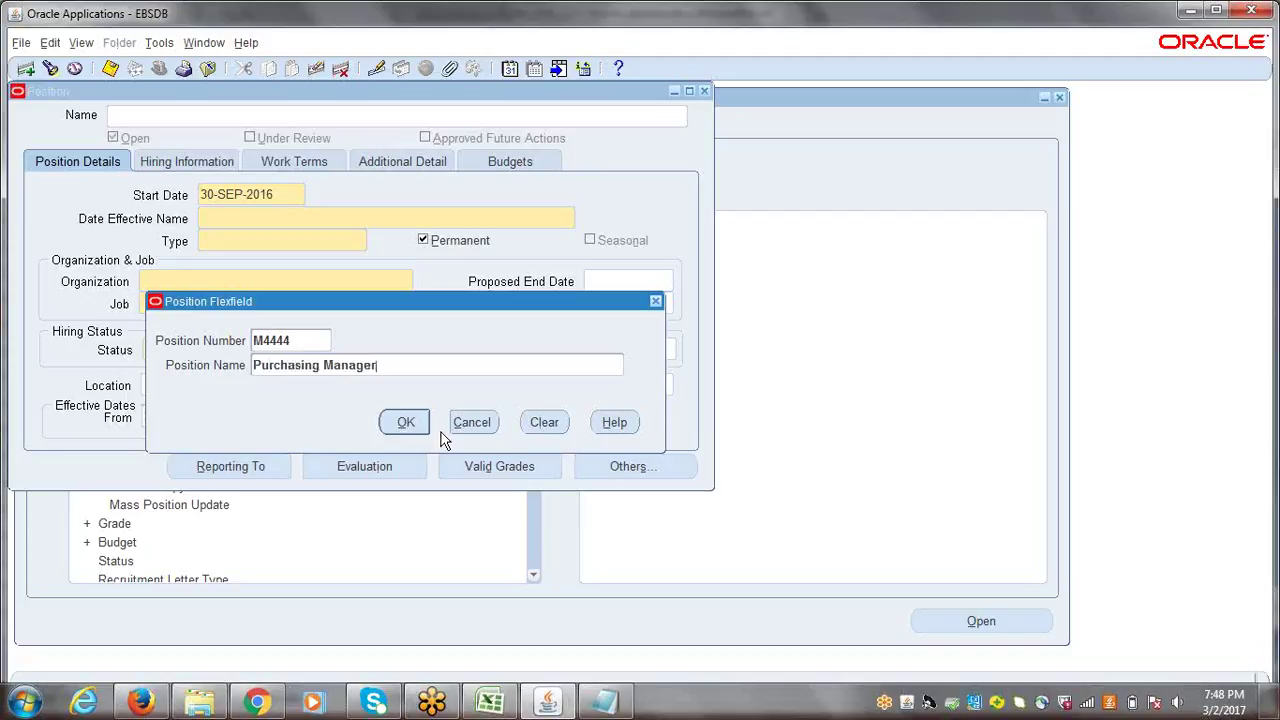
pyautogui.click(412, 428)
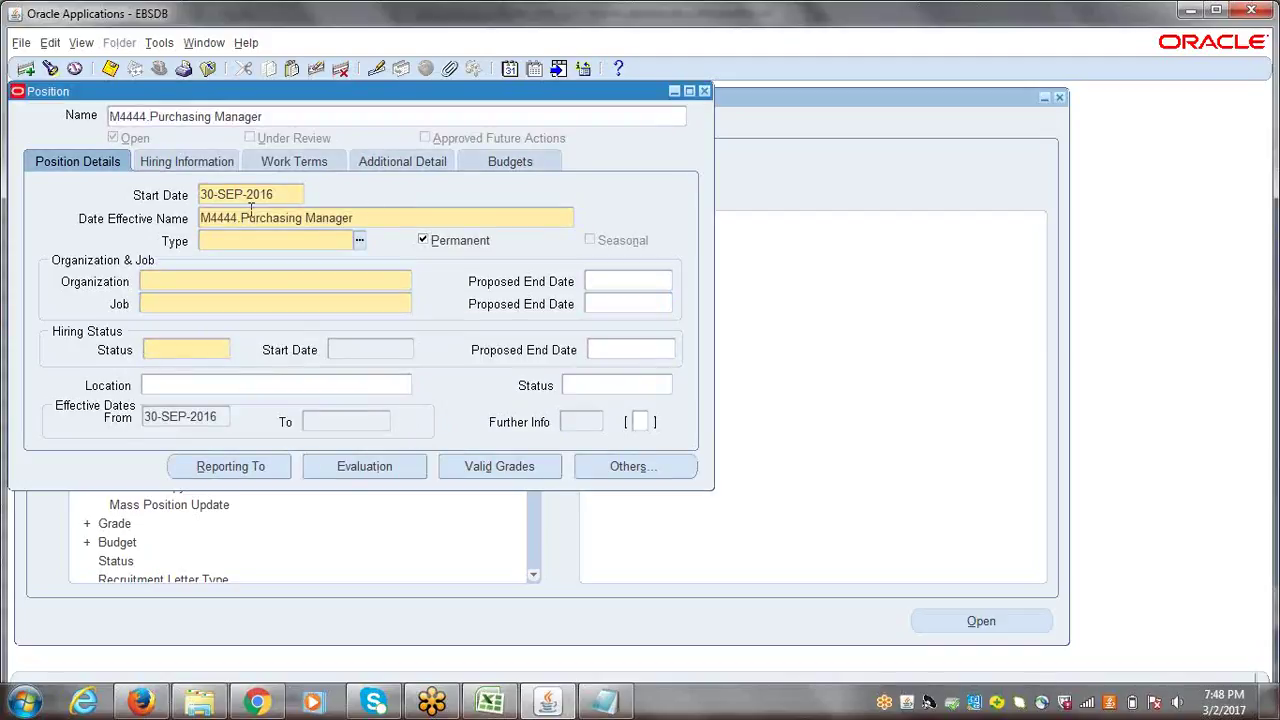
# - Set position type None and organization ERPTREE India Business Group via a % search
pyautogui.click(358, 242)
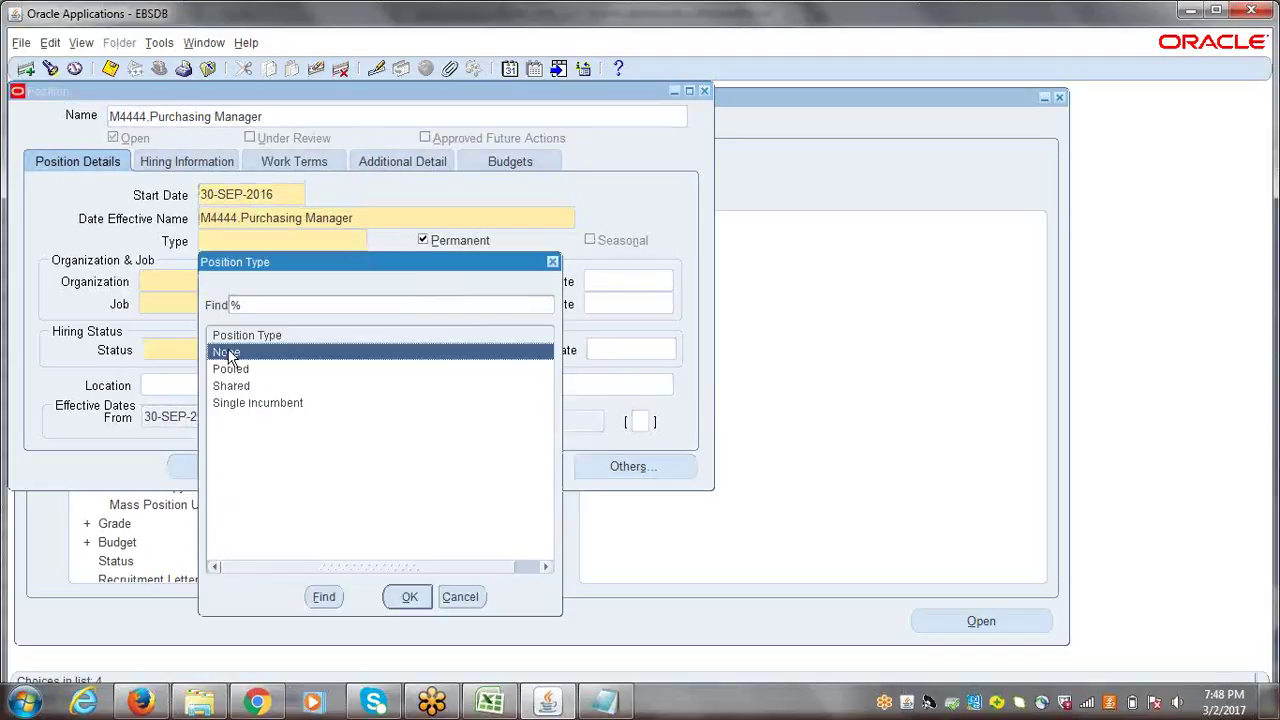
pyautogui.click(409, 600)
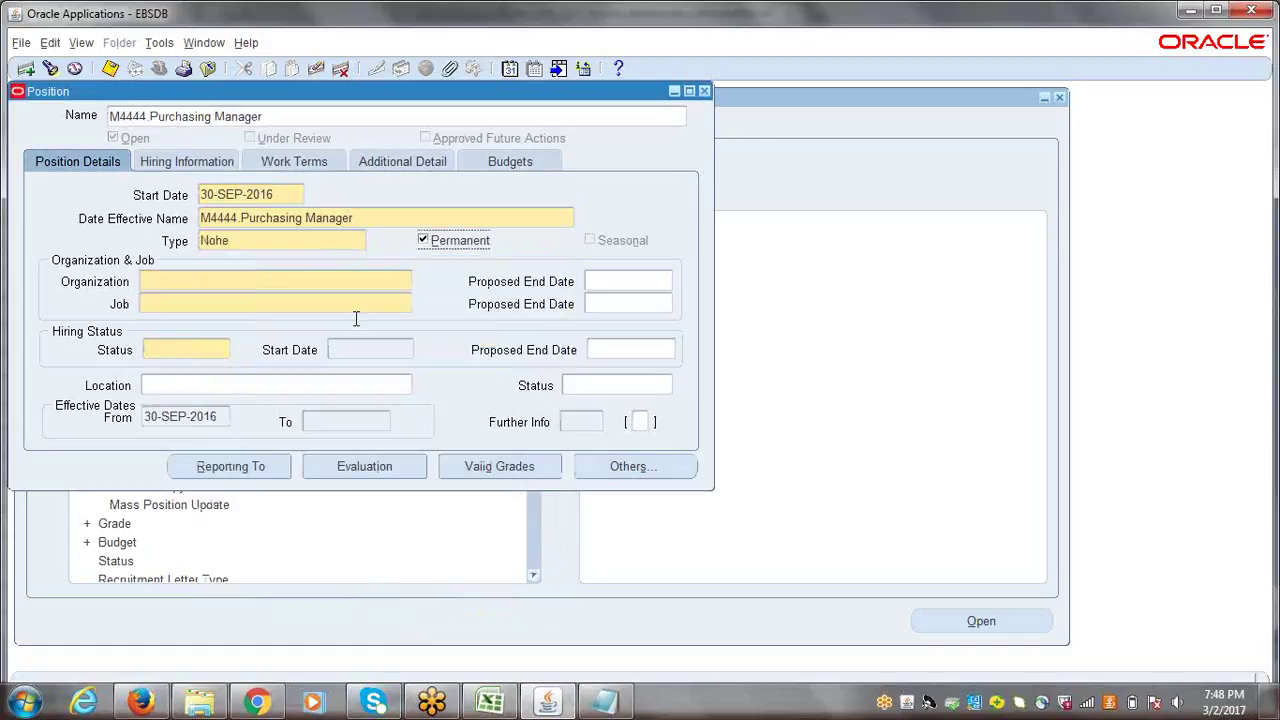
pyautogui.click(200, 281)
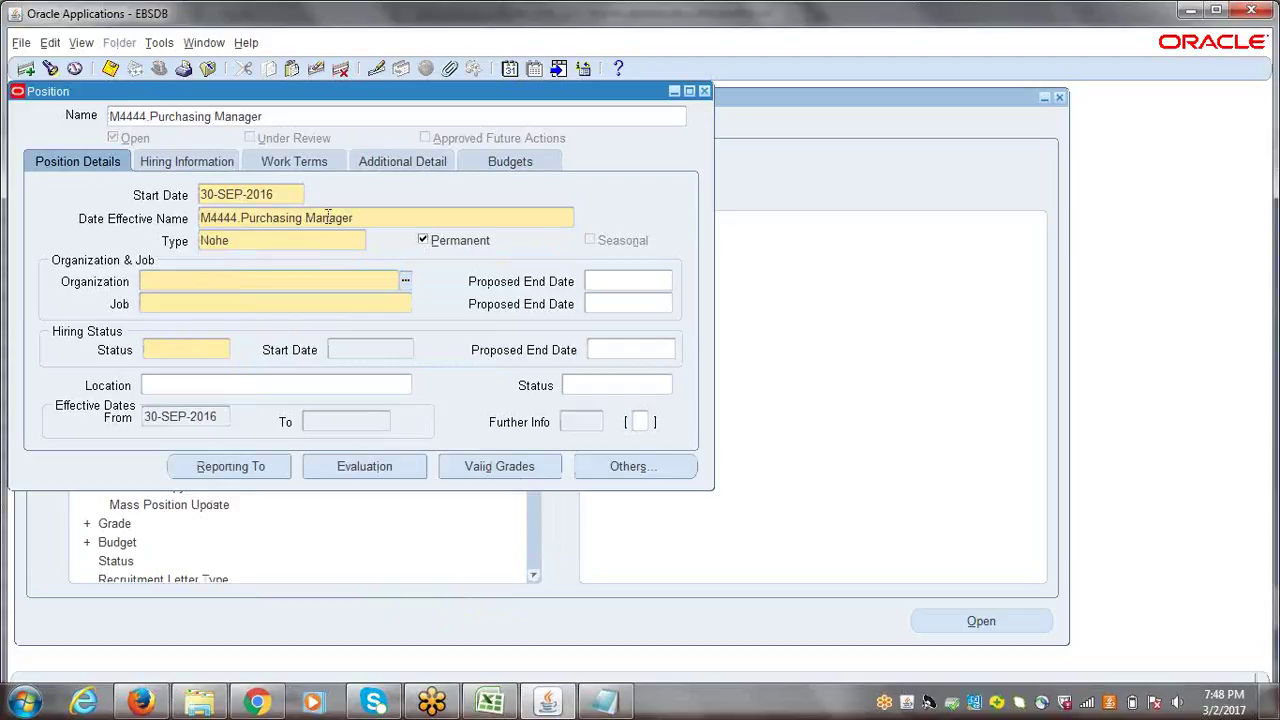
pyautogui.click(407, 283)
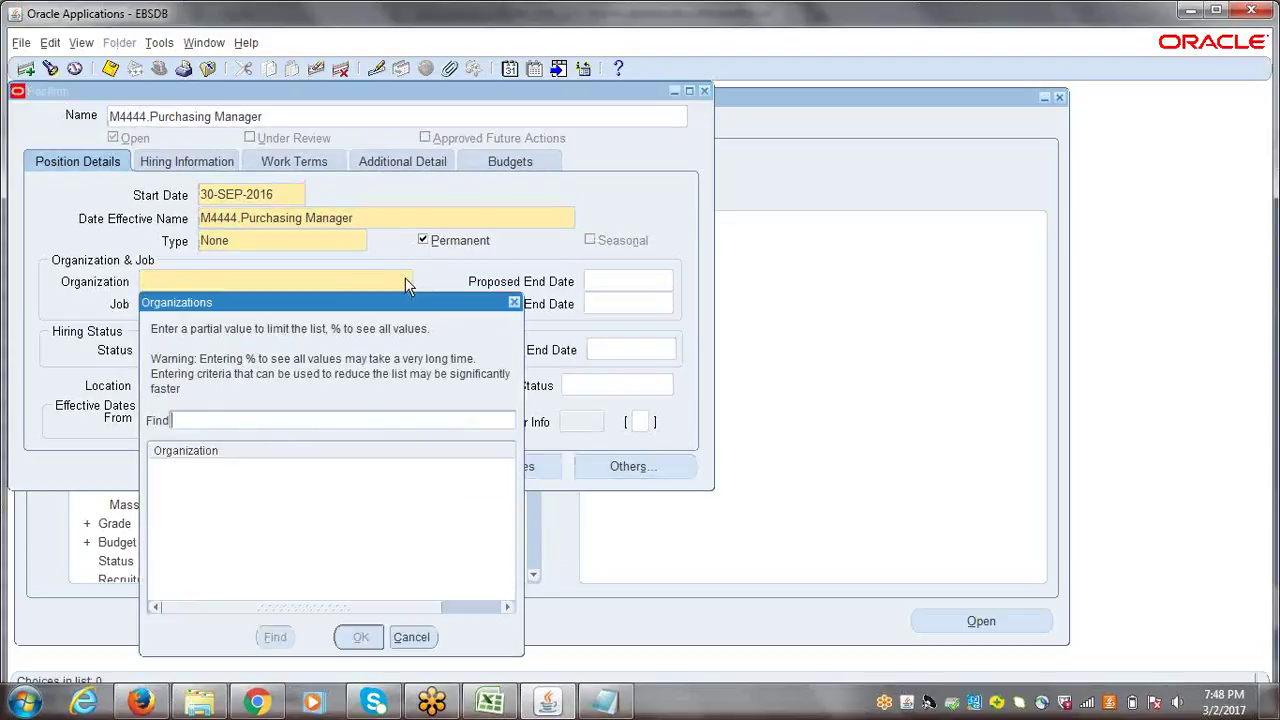
pyautogui.write('%')
pyautogui.click(280, 642)
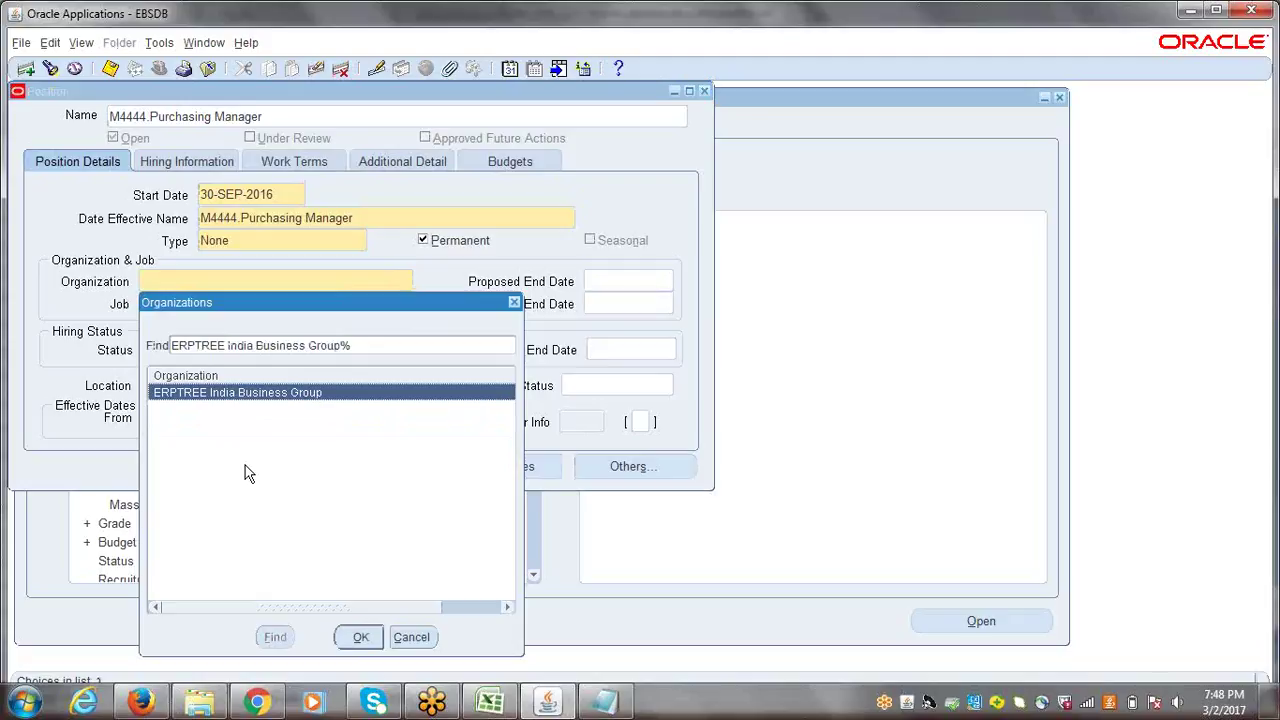
pyautogui.click(358, 637)
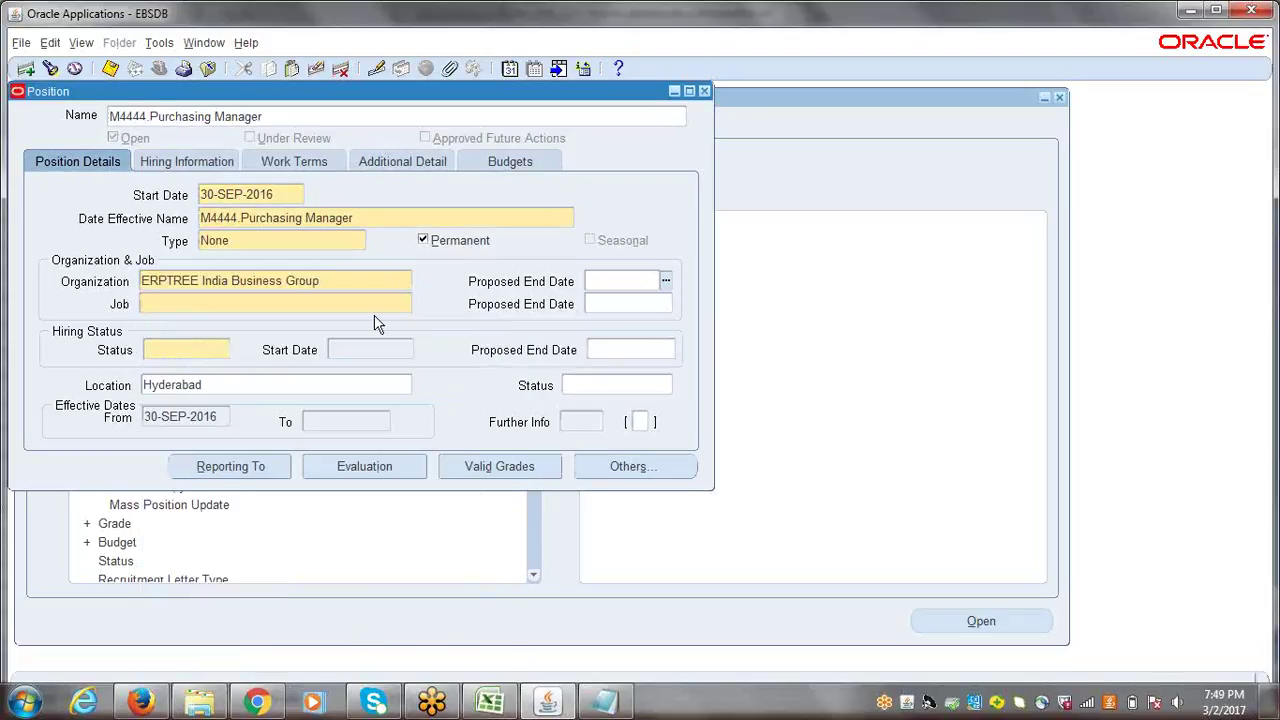
pyautogui.click(368, 215)
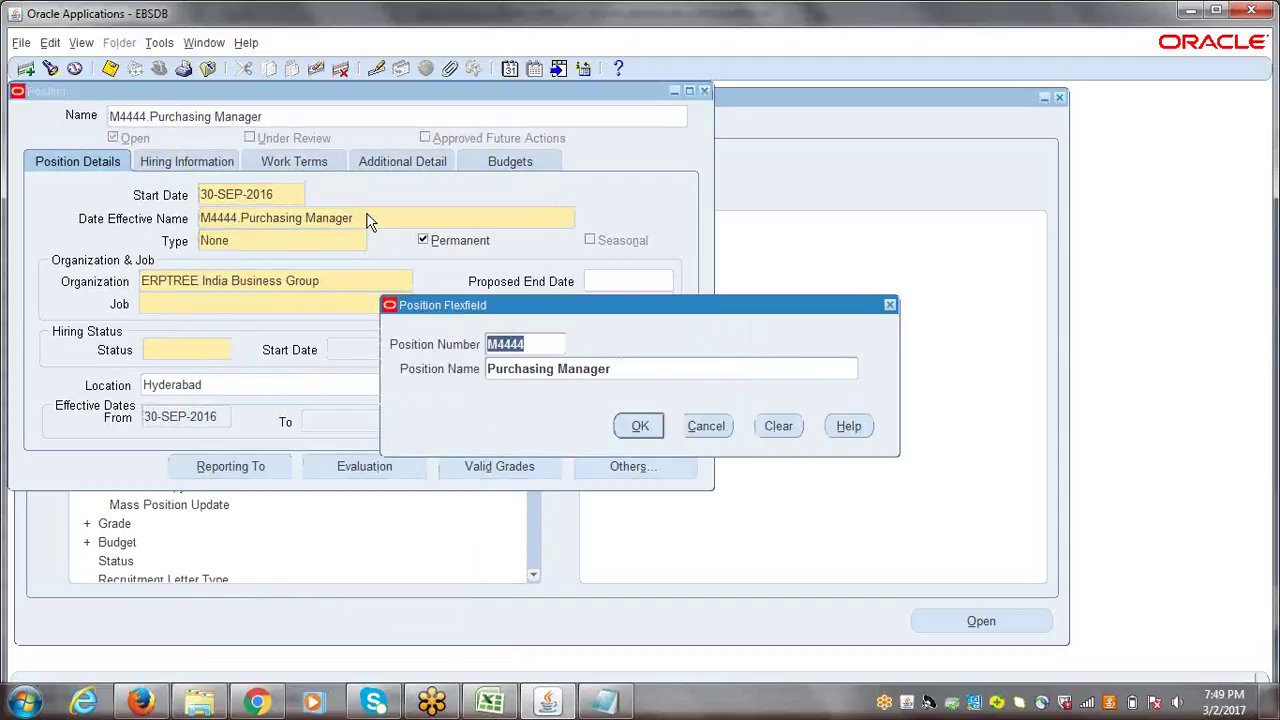
# - Assign job B4444.Buyer and hiring status Active to the M4444.Purchasing Manager position
pyautogui.click(646, 437)
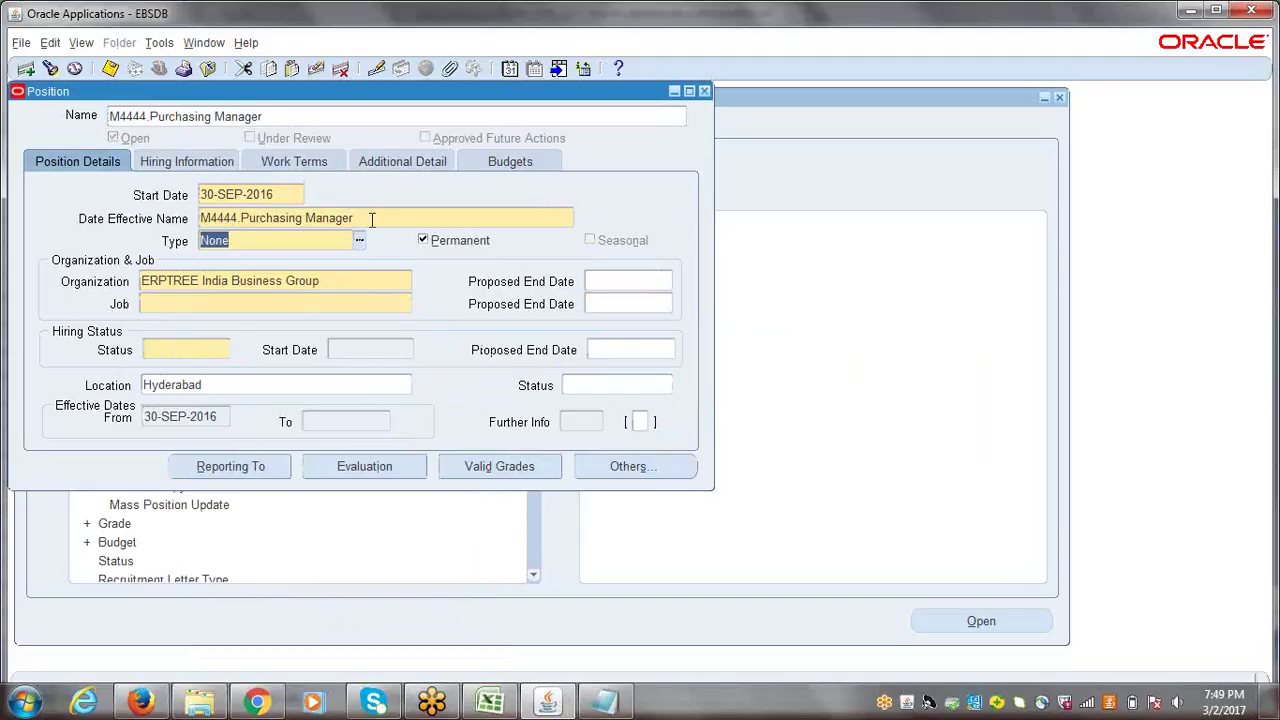
pyautogui.click(225, 304)
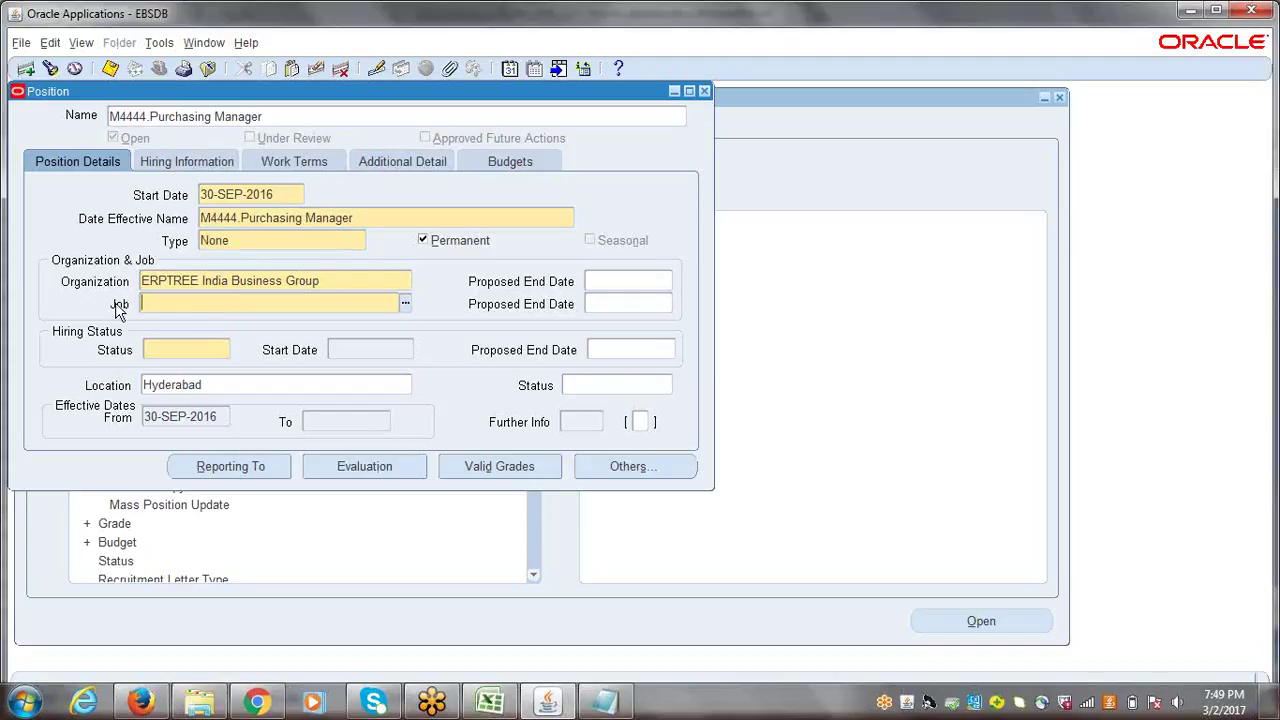
pyautogui.write('B4444')
pyautogui.press('Tab')
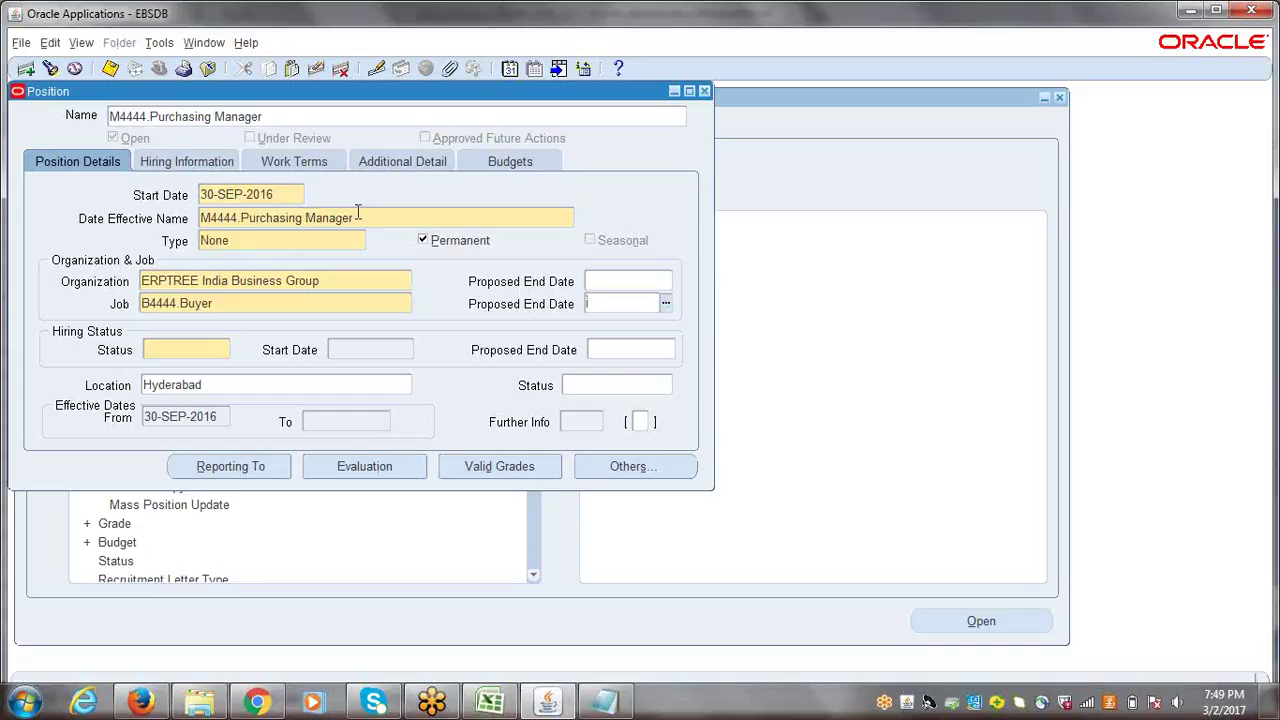
pyautogui.click(158, 350)
pyautogui.click(224, 349)
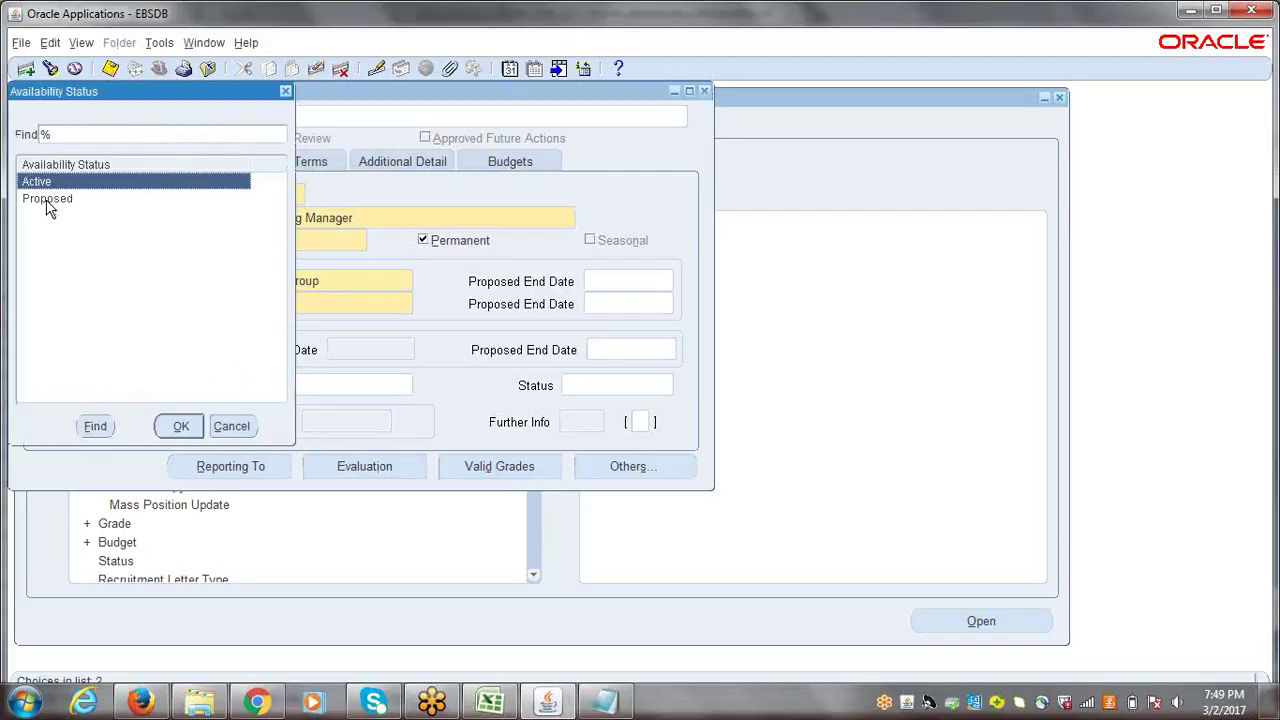
pyautogui.click(179, 430)
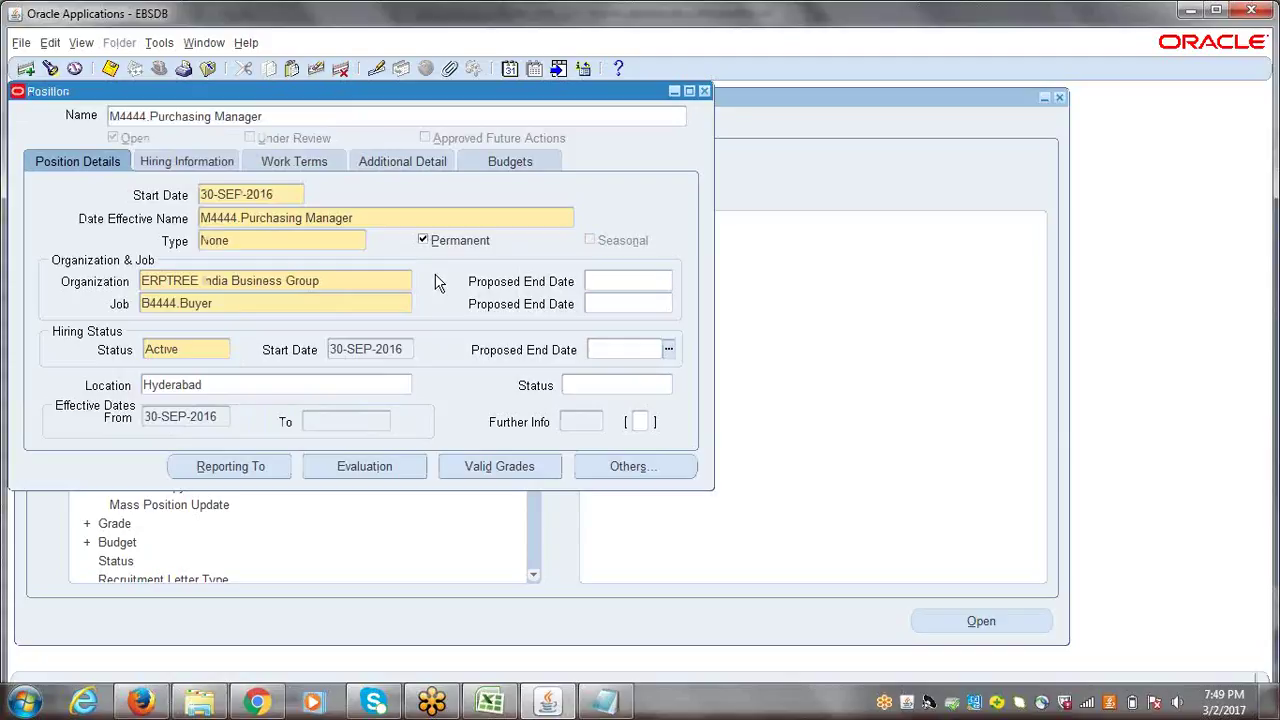
# - Review the organization, Hyderabad location and position name details
pyautogui.click(340, 280)
pyautogui.moveTo(340, 280); pyautogui.dragTo(138, 282)
pyautogui.doubleClick(216, 384)
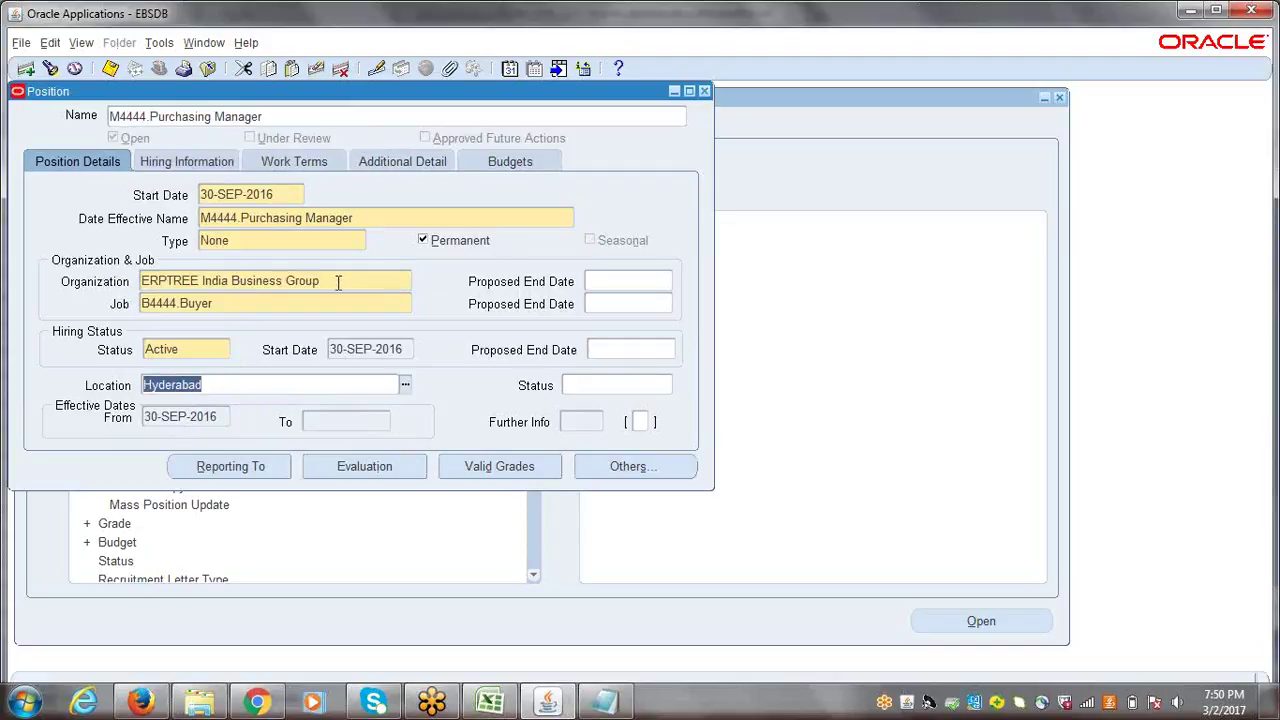
pyautogui.click(279, 384)
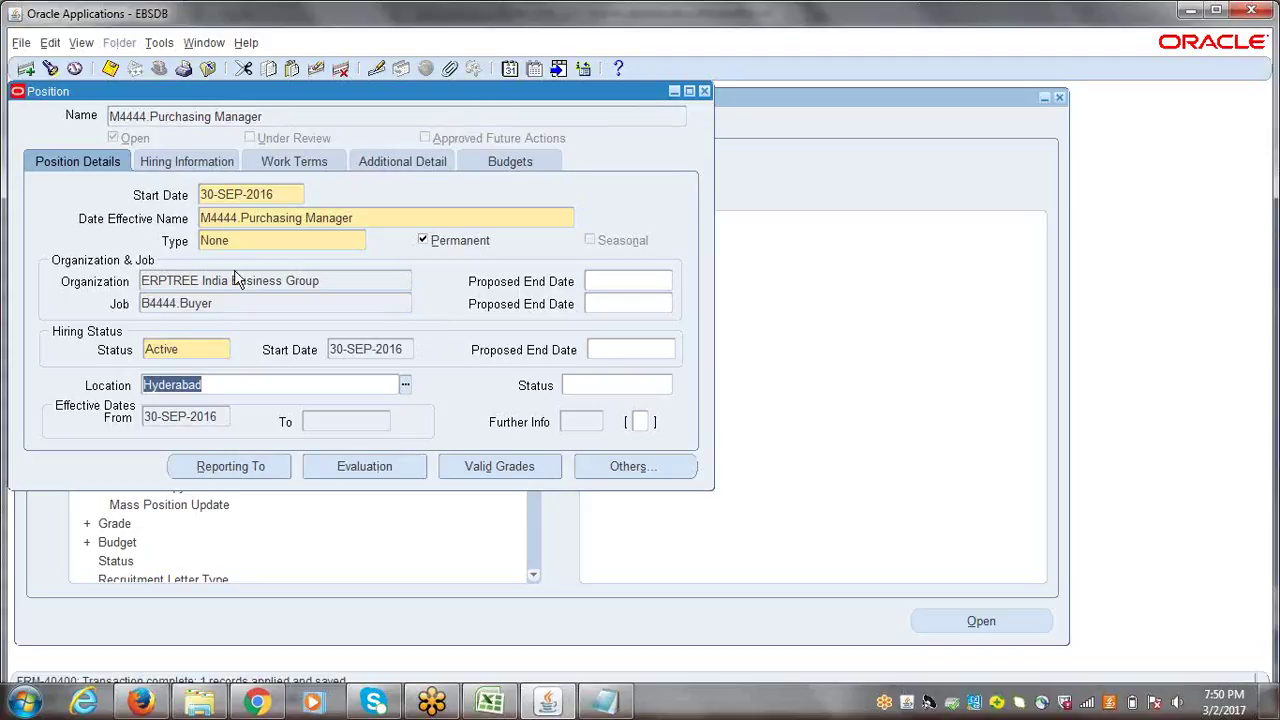
pyautogui.click(358, 220)
pyautogui.click(640, 426)
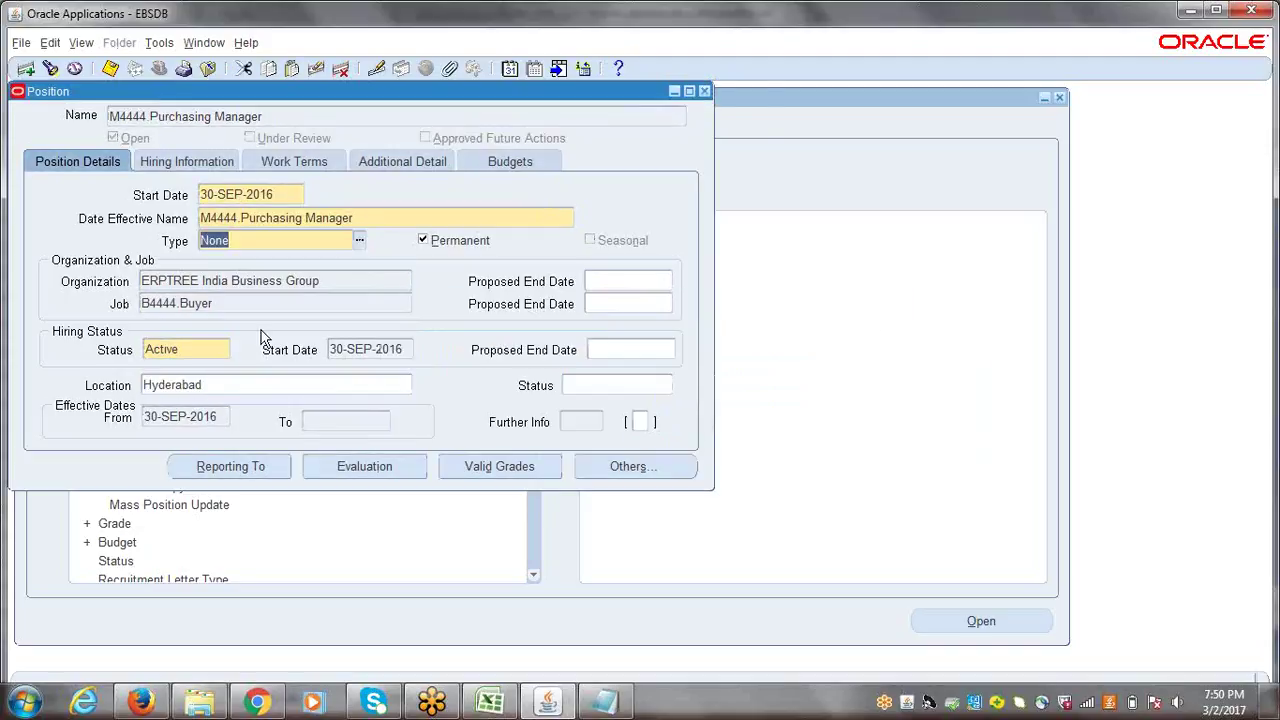
pyautogui.click(221, 296)
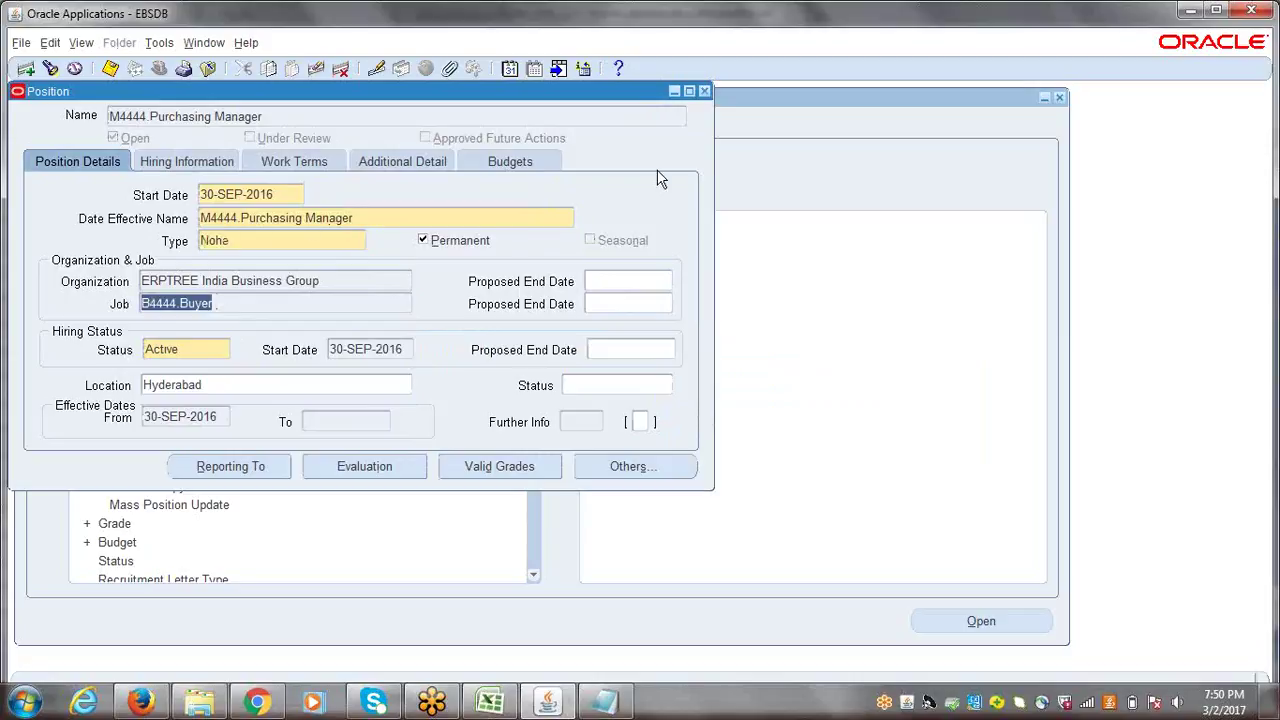
# - Close the Position form, collapse the Navigator and switch to the Excel notes
pyautogui.click(704, 90)
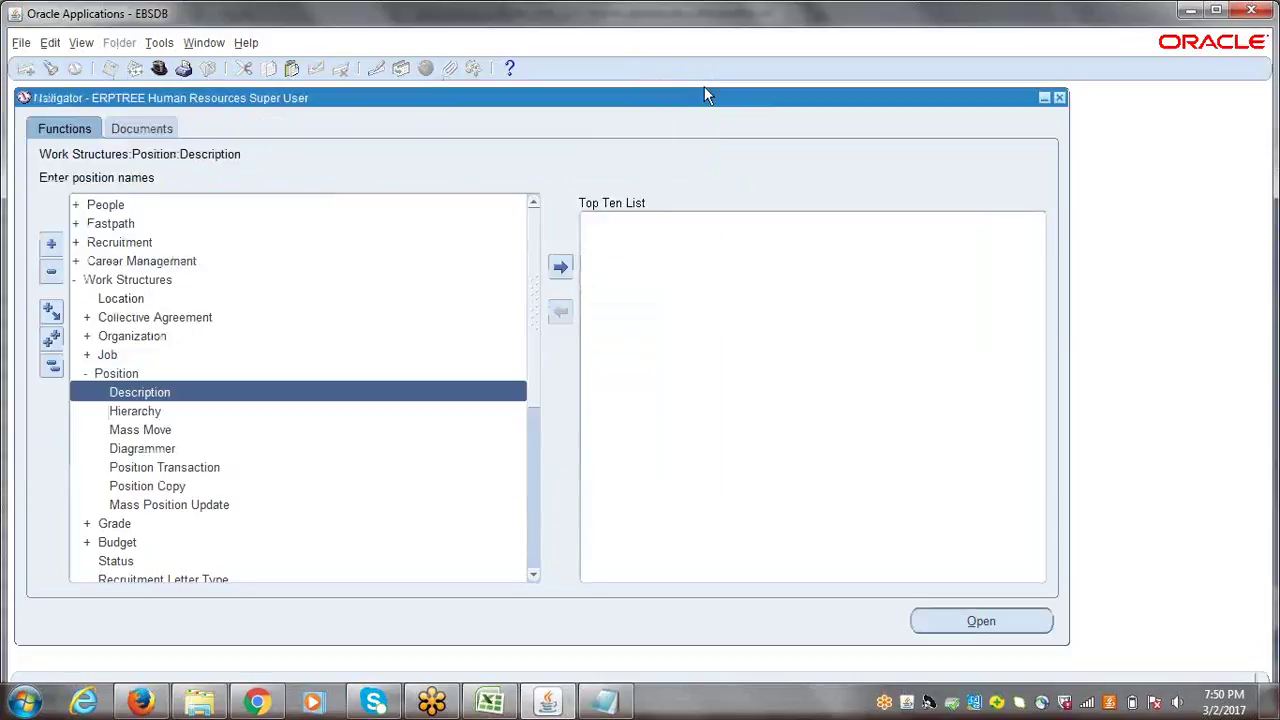
pyautogui.click(51, 365)
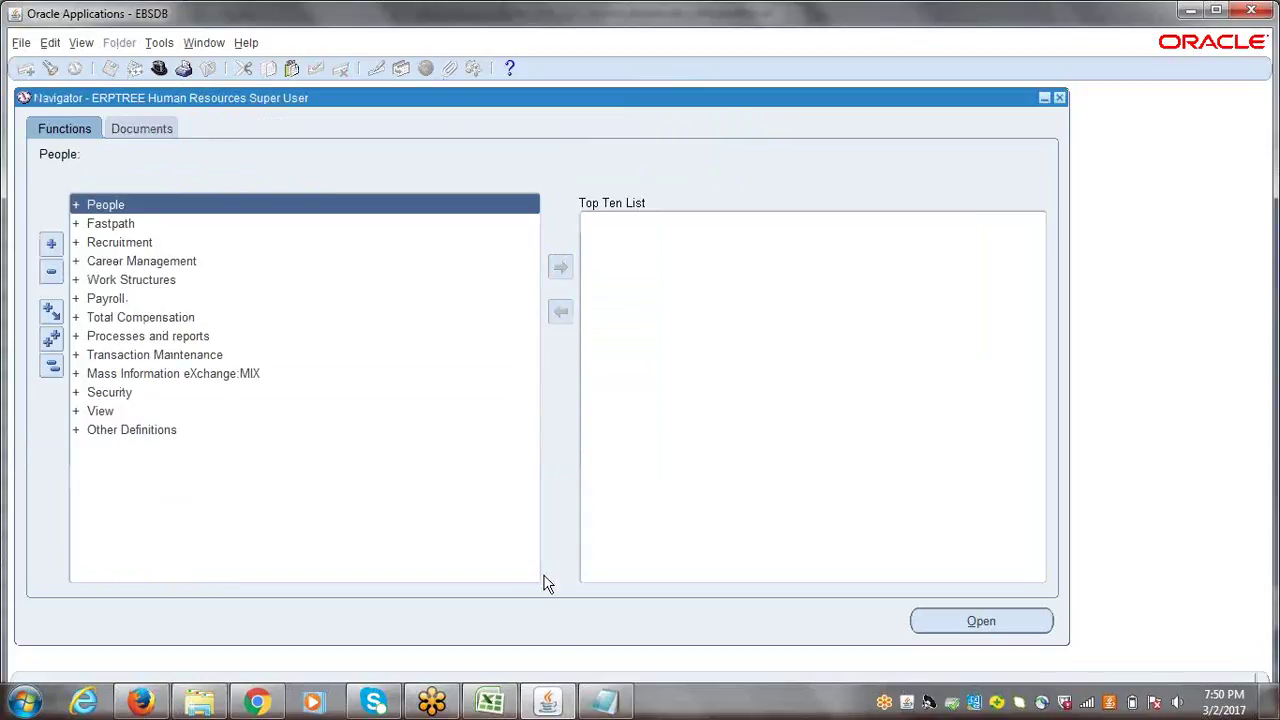
pyautogui.click(490, 703)
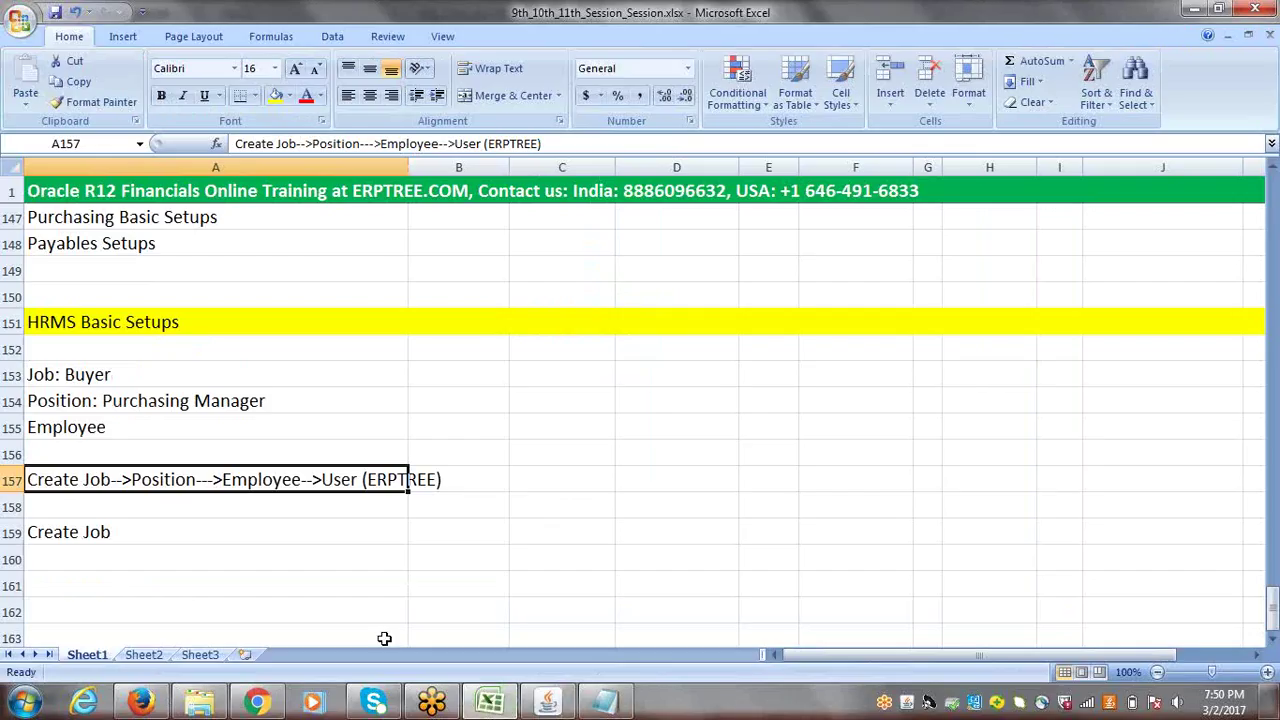
# - Enter 'Create Position' in cell A160 of the HRMS notes
pyautogui.click(75, 405)
pyautogui.click(80, 430)
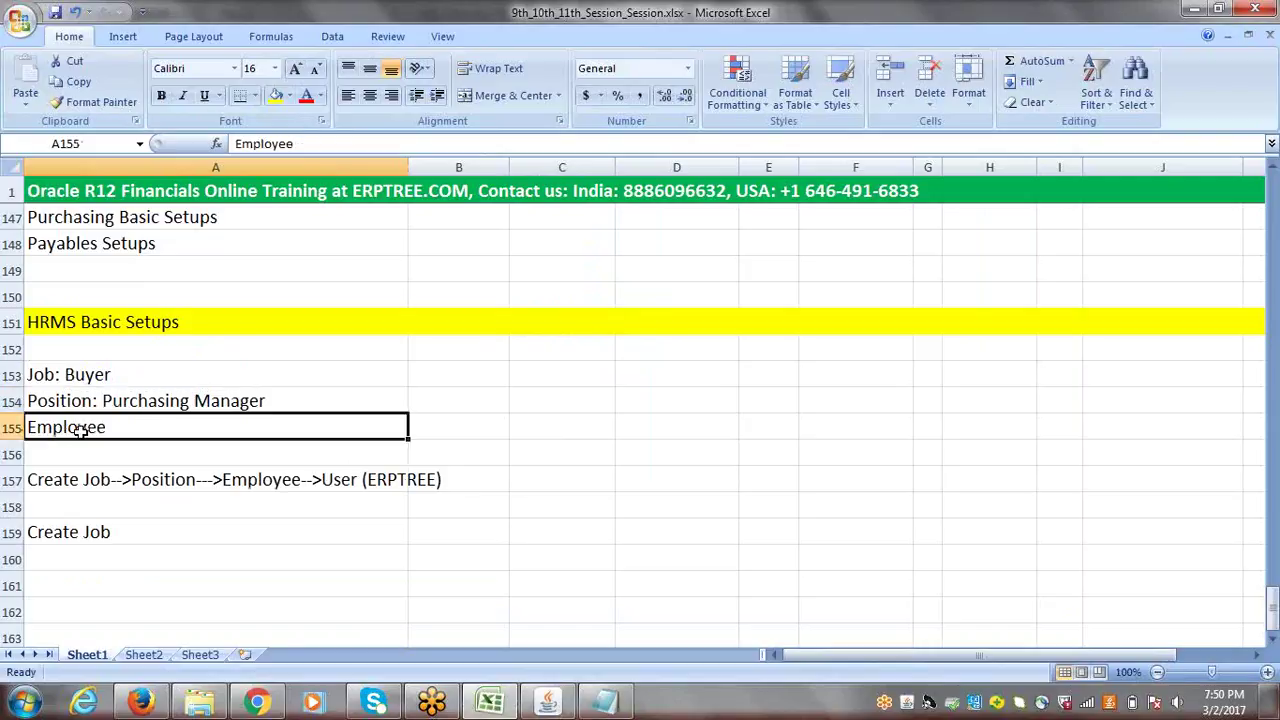
pyautogui.click(63, 559)
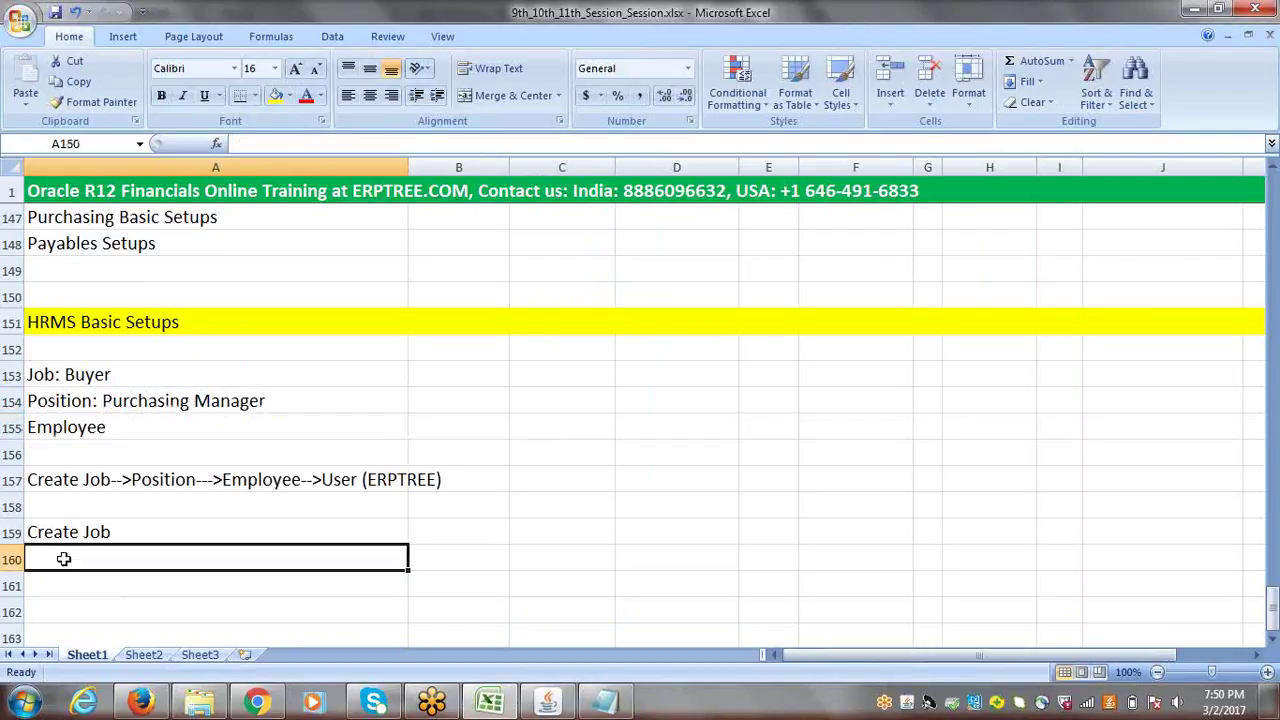
pyautogui.write('c')
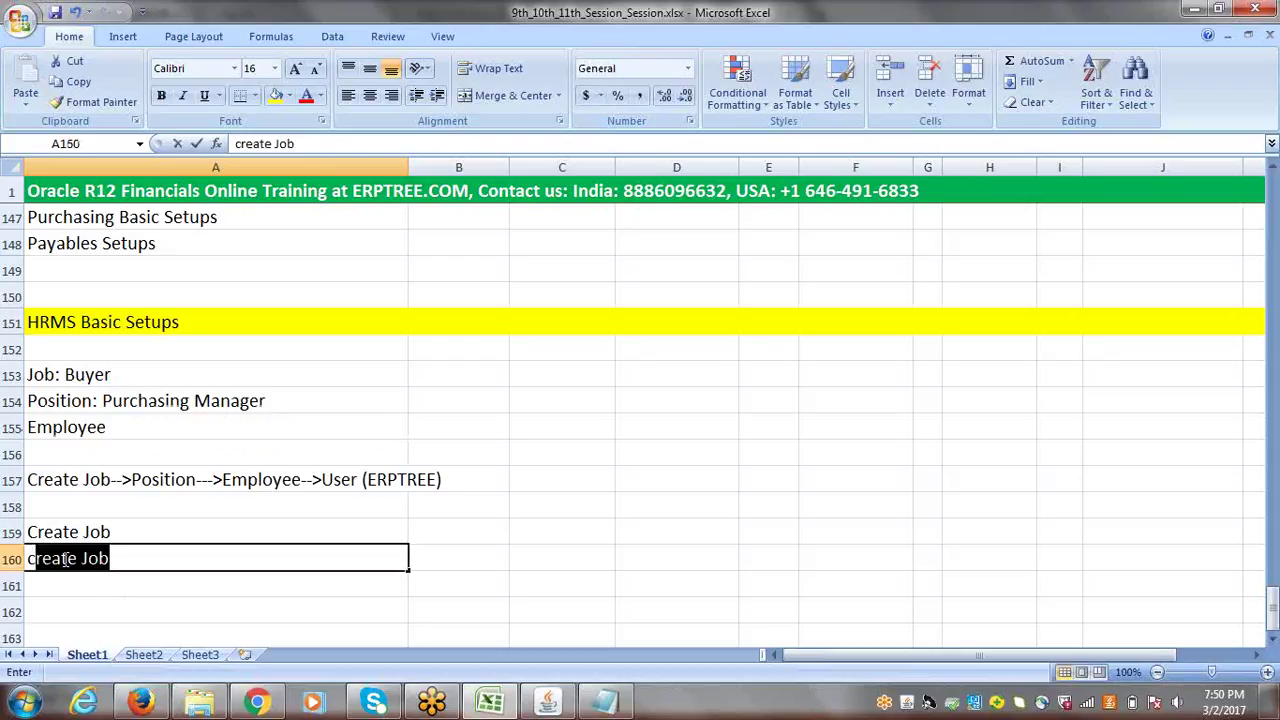
pyautogui.write('REA')
pyautogui.press('BackSpace')
pyautogui.press('BackSpace')
pyautogui.press('BackSpace')
pyautogui.press('BackSpace')
pyautogui.press('BackSpace')
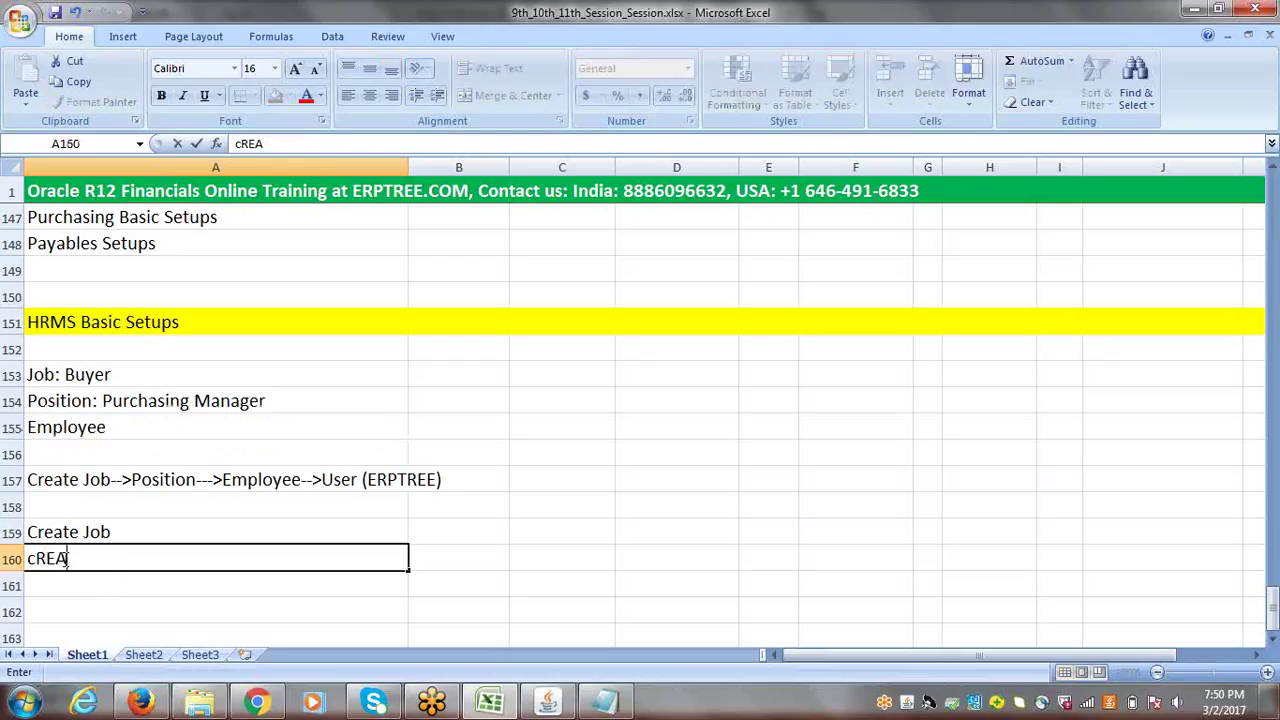
pyautogui.write('Create ')
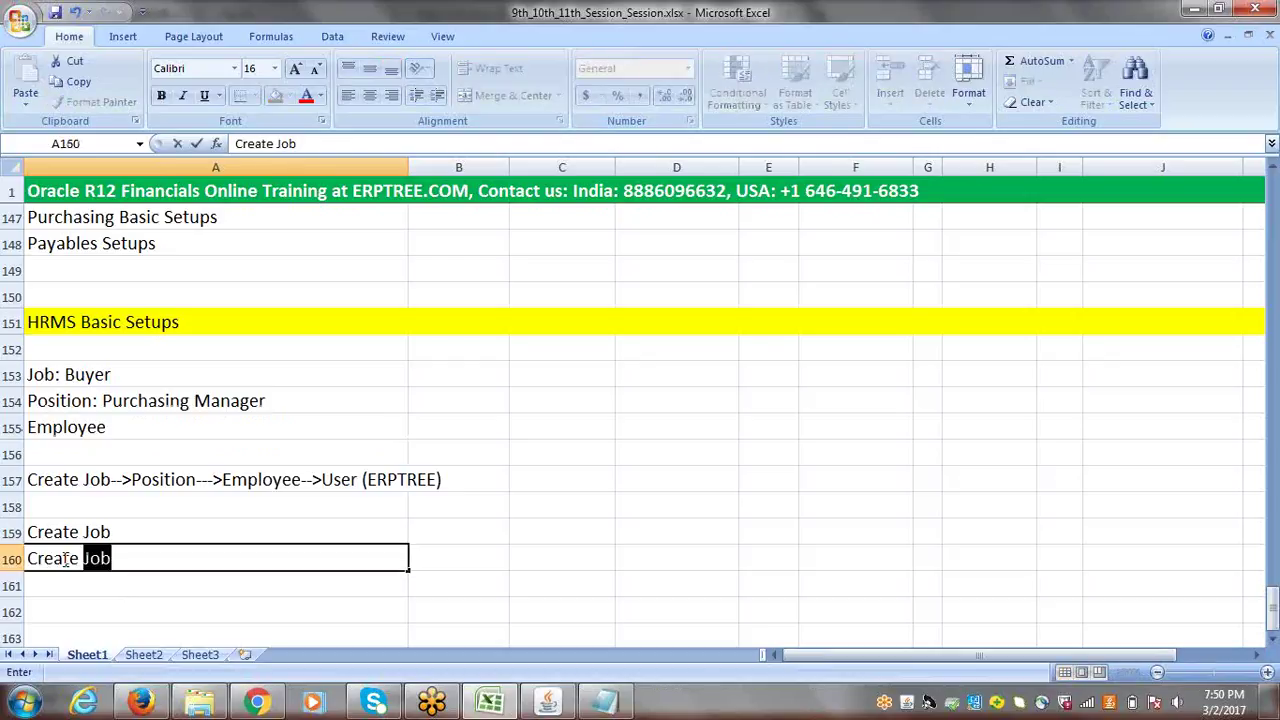
pyautogui.write('Position')
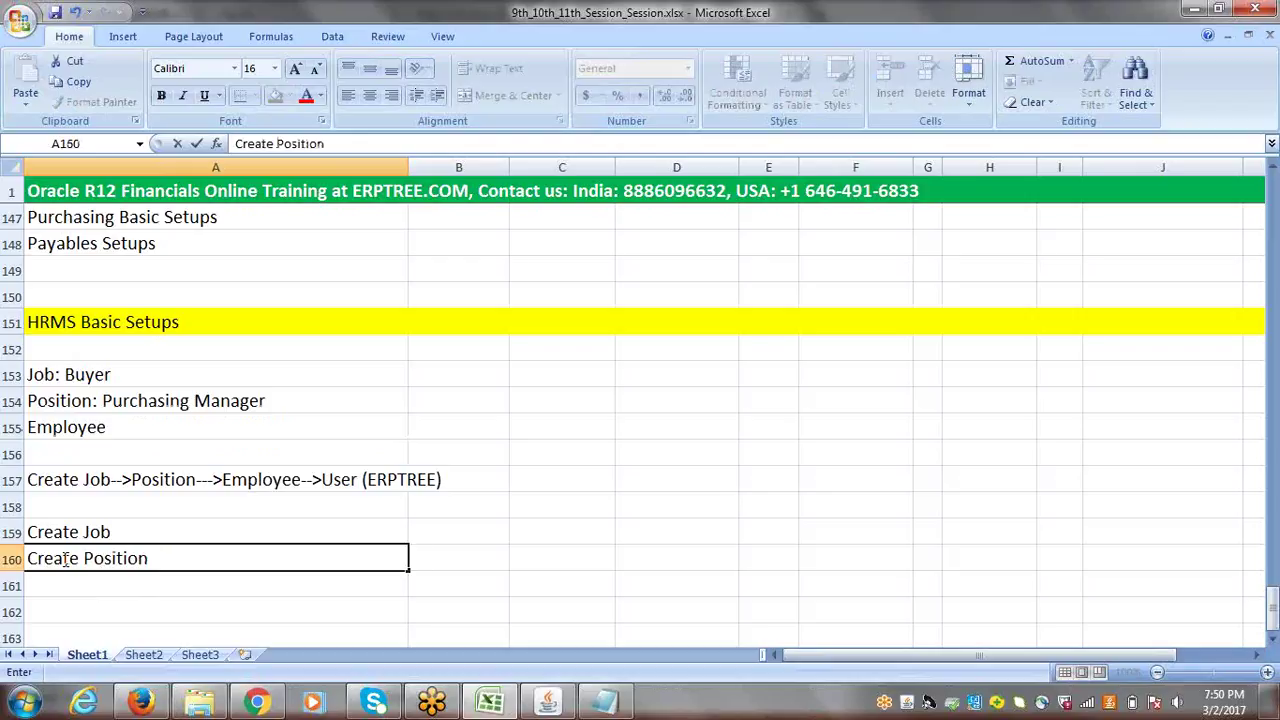
pyautogui.click(76, 580)
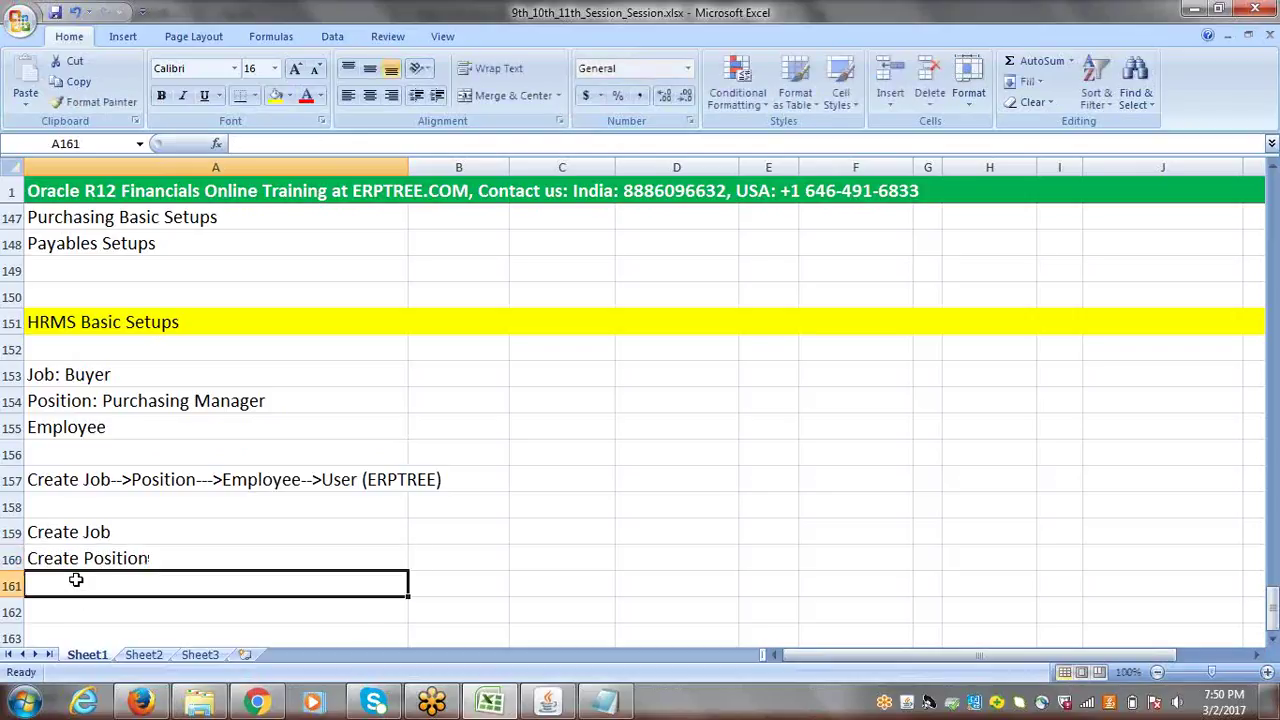
# - Enter 'Create Employee' in A161 and save the workbook
pyautogui.write('Cre')
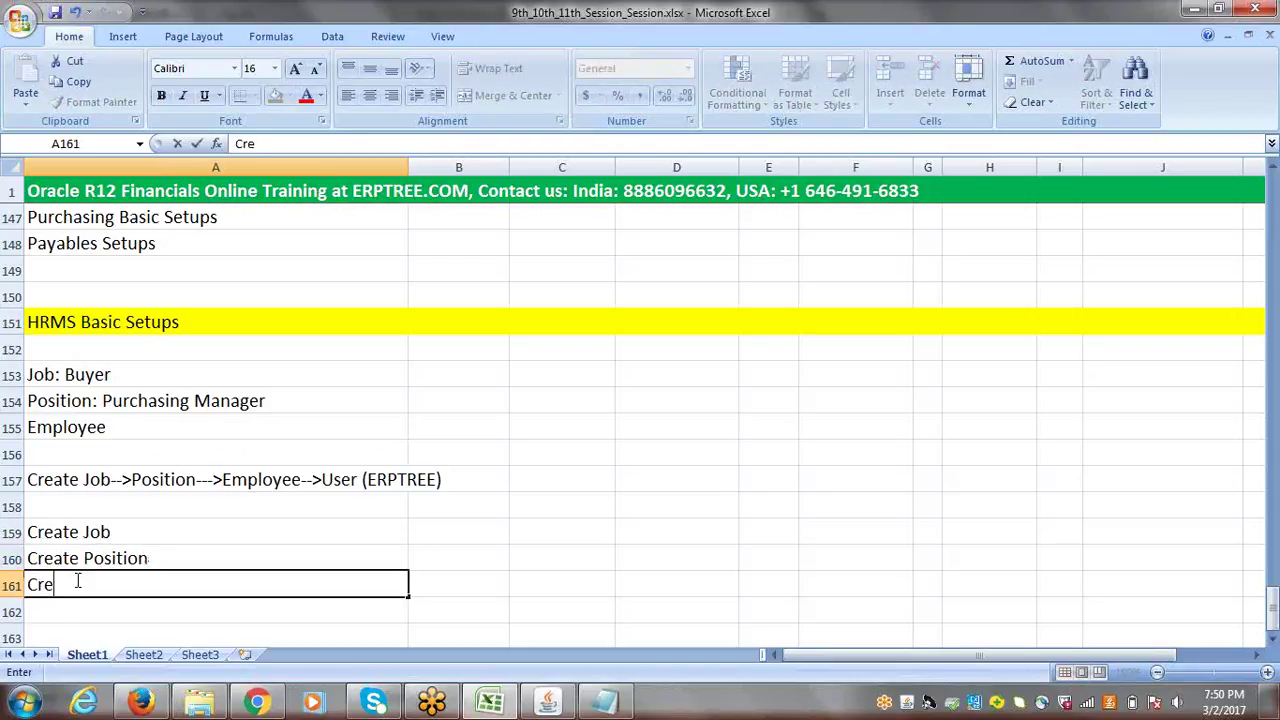
pyautogui.write('ate Employee')
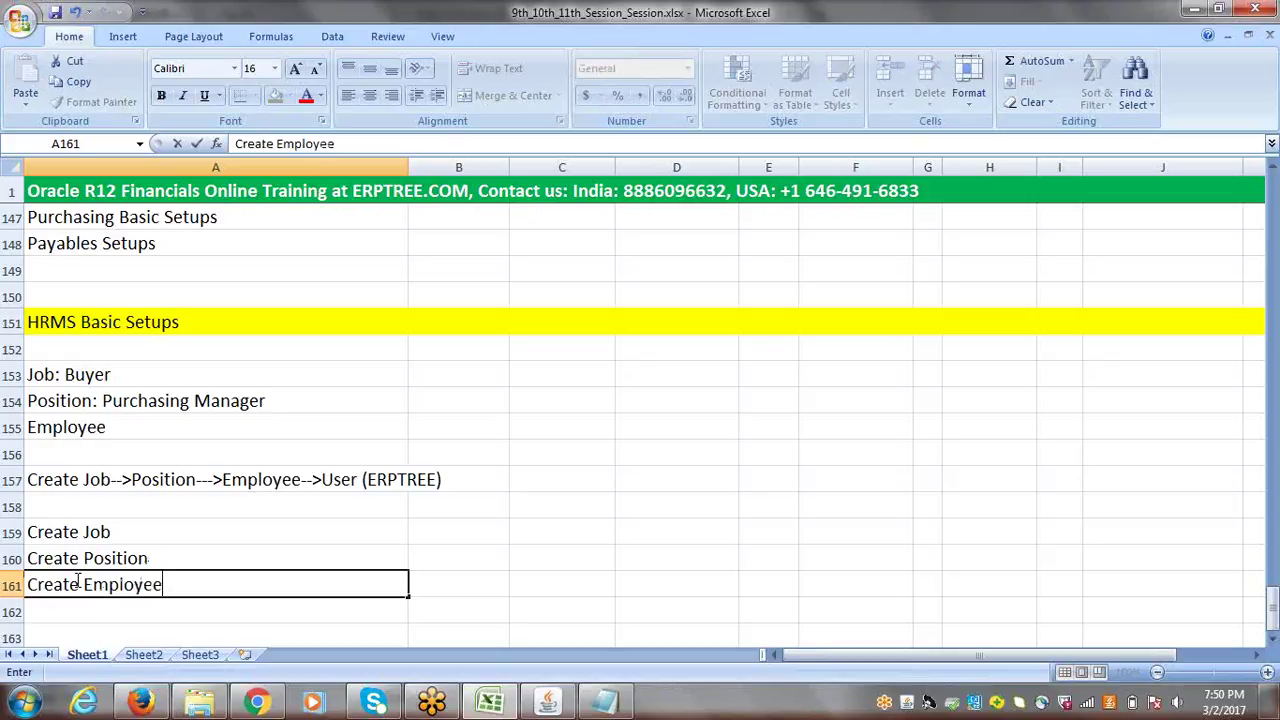
pyautogui.press('Tab')
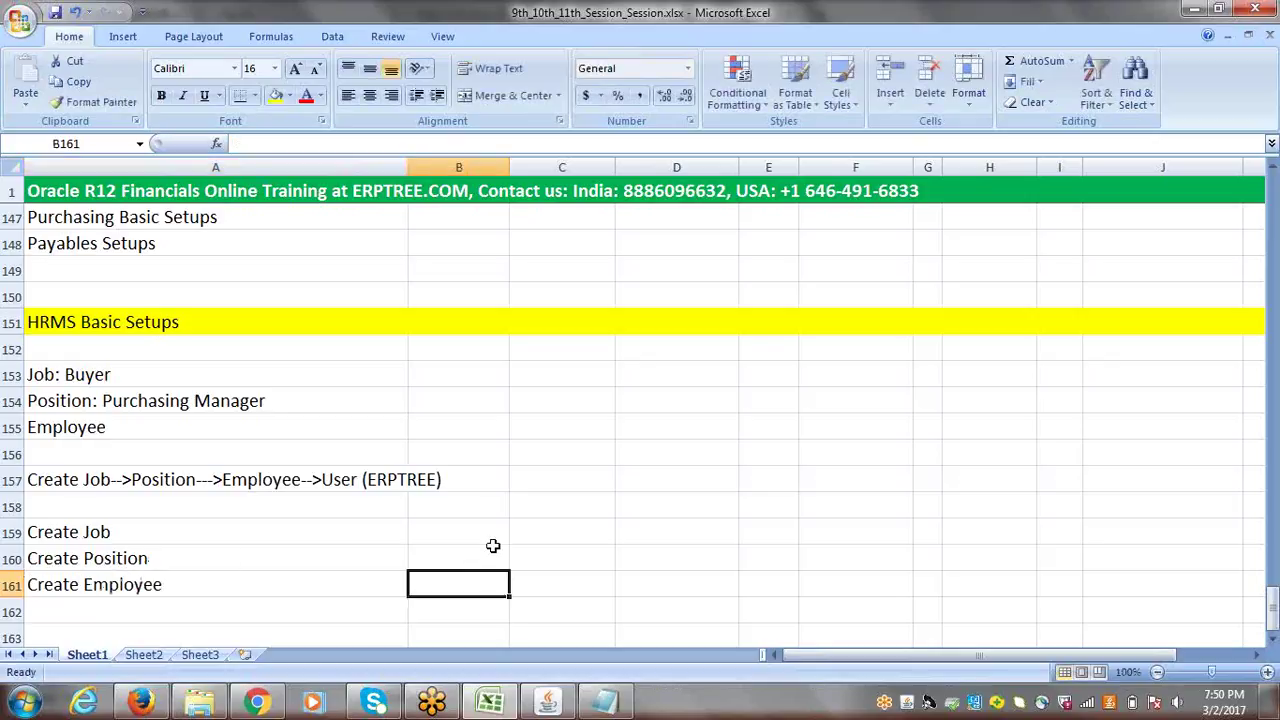
pyautogui.click(208, 579)
pyautogui.hotkey('ctrl', 's')
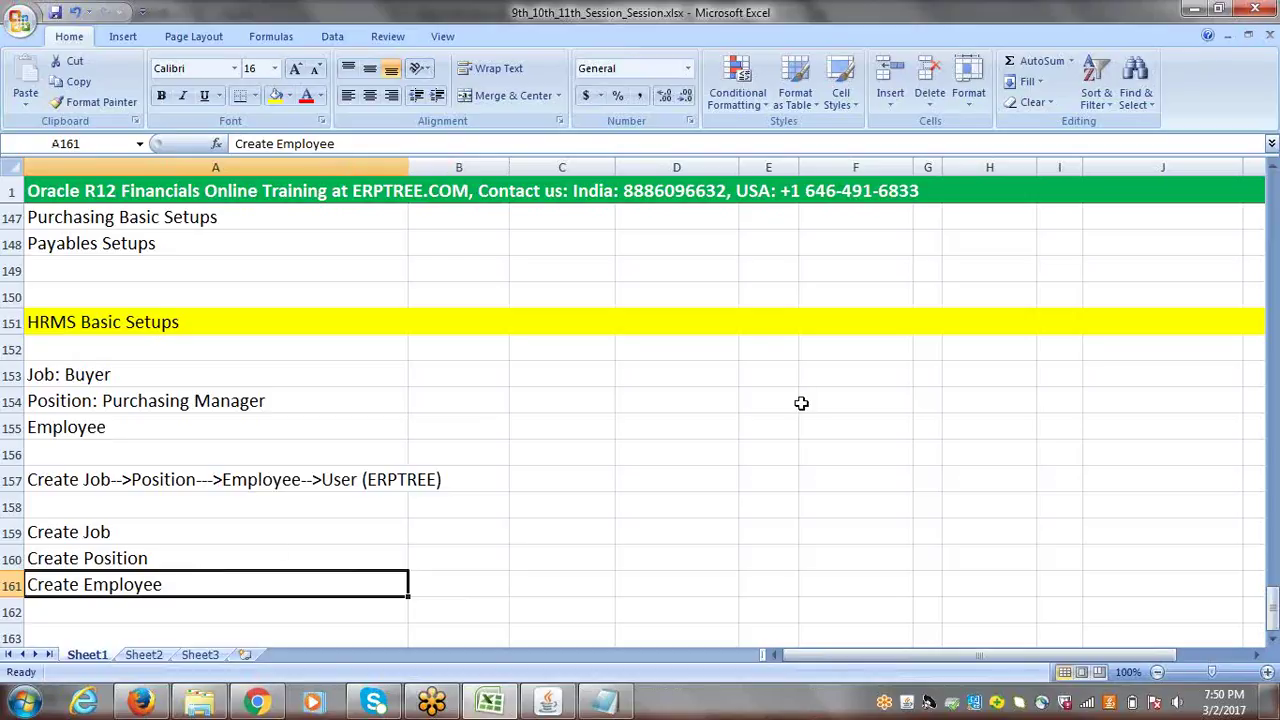
# - Select cell A162 and click on the worksheet, then switch back to Oracle Applications
pyautogui.click(163, 605)
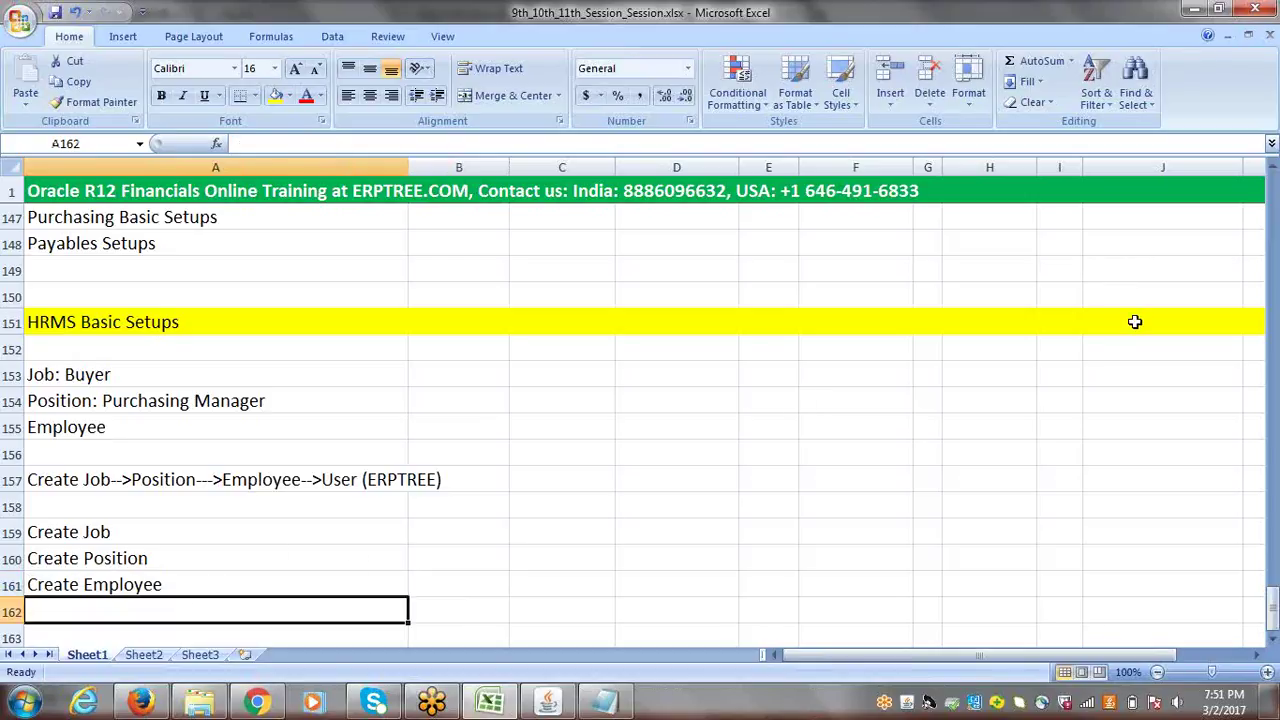
pyautogui.click(1064, 268)
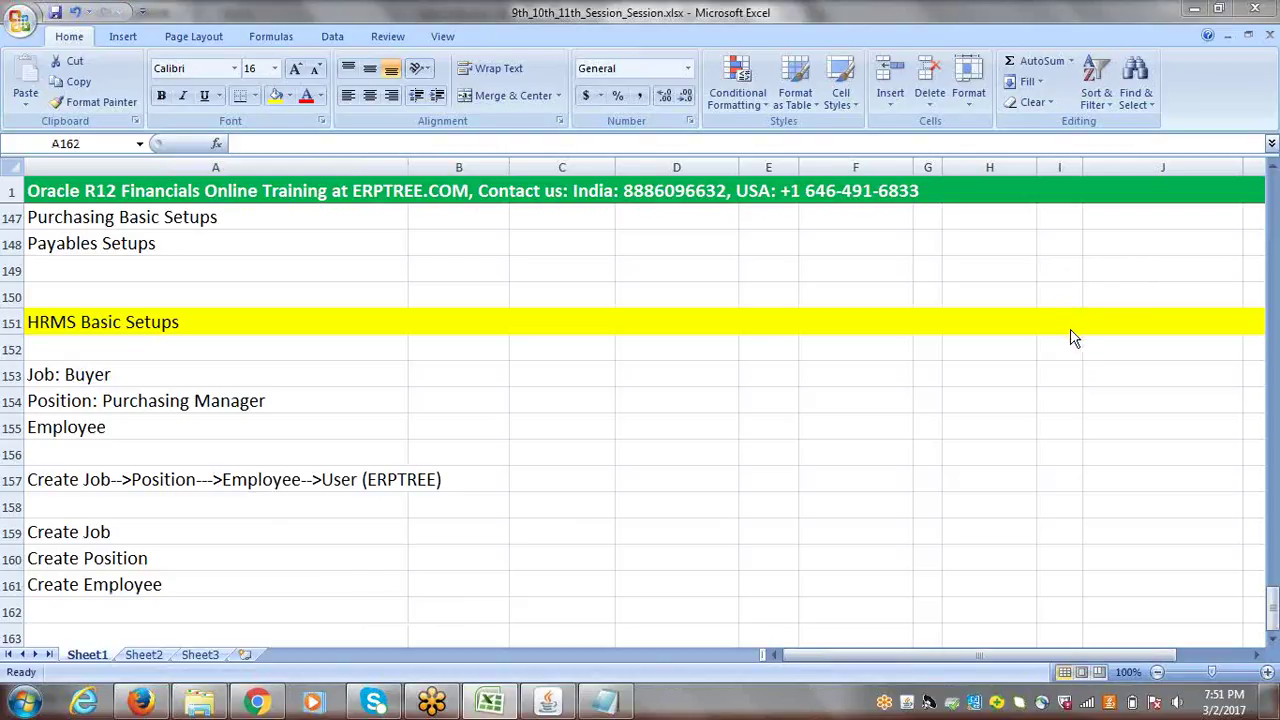
pyautogui.click(1273, 642)
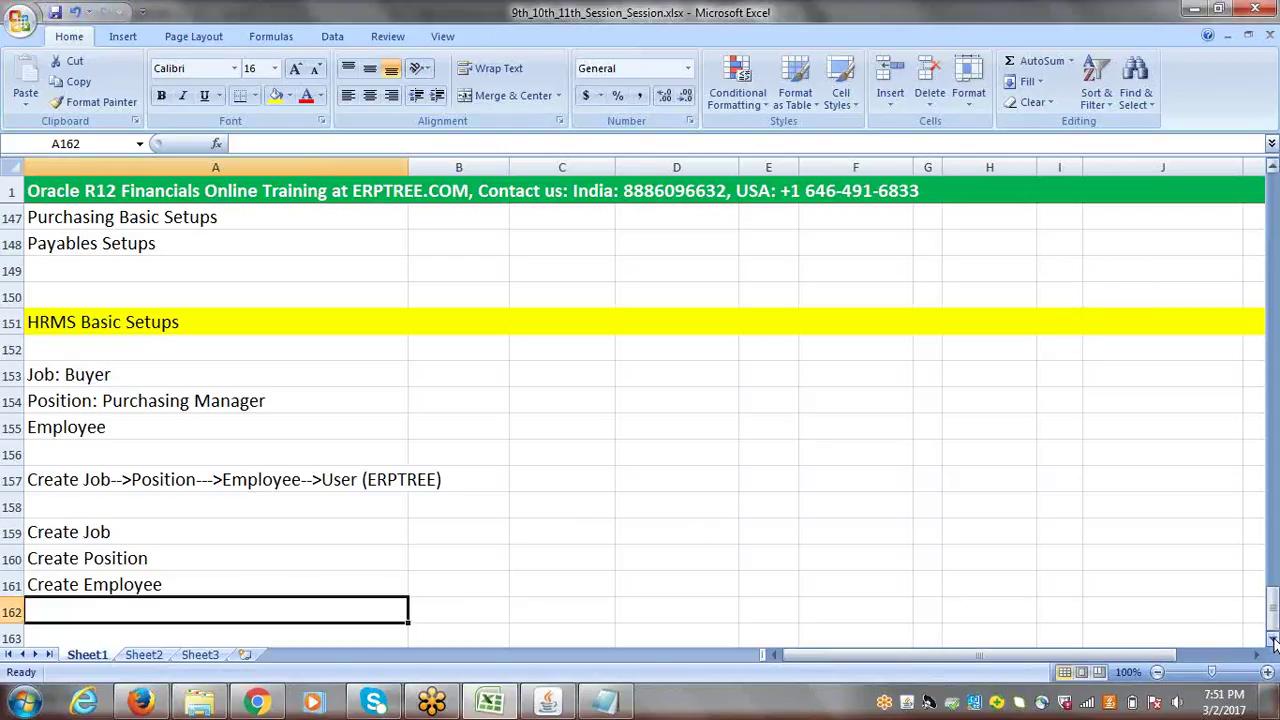
pyautogui.click(1273, 642)
pyautogui.click(1273, 642)
pyautogui.click(1274, 640)
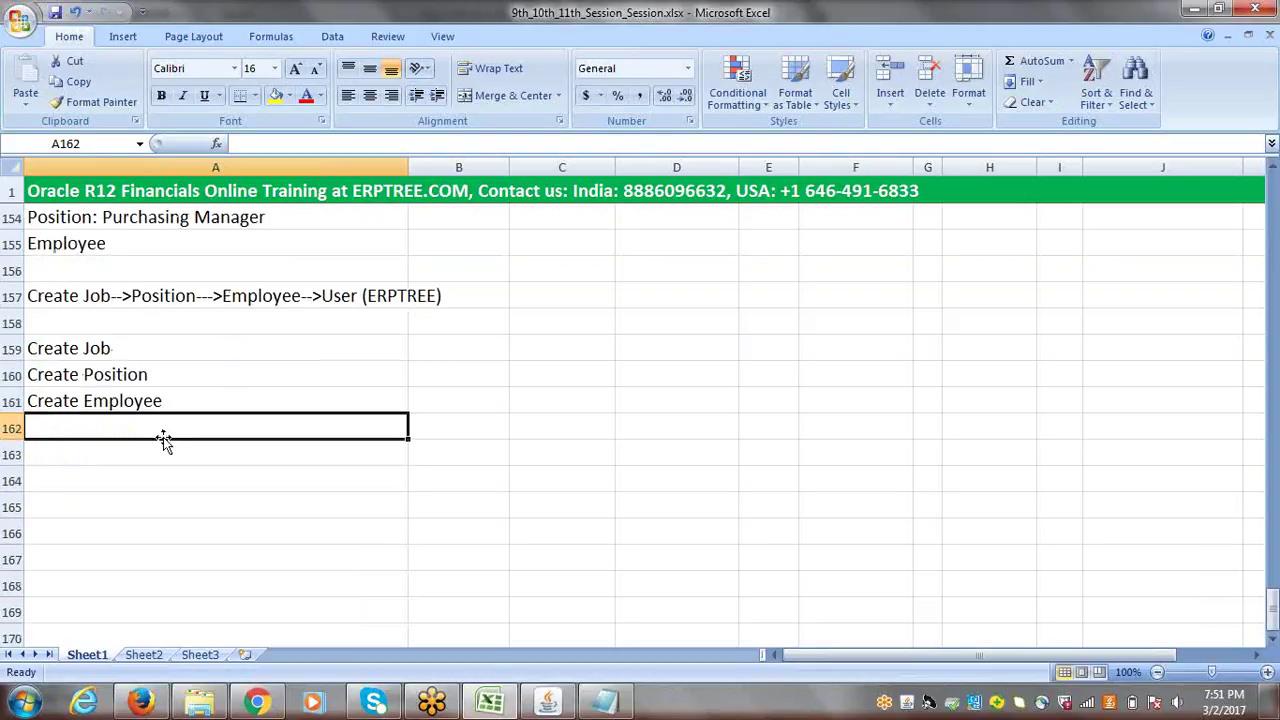
pyautogui.click(548, 703)
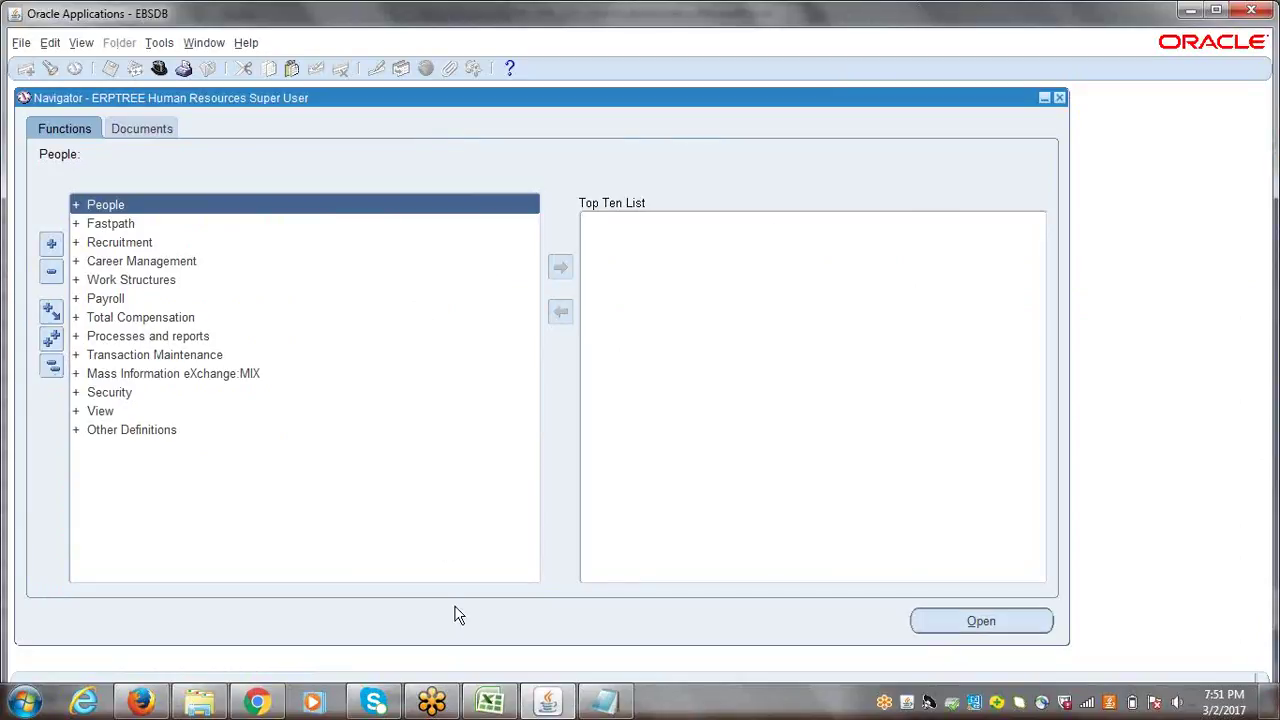
# - Open People > Enter and Maintain and start a new blank person record
pyautogui.click(490, 703)
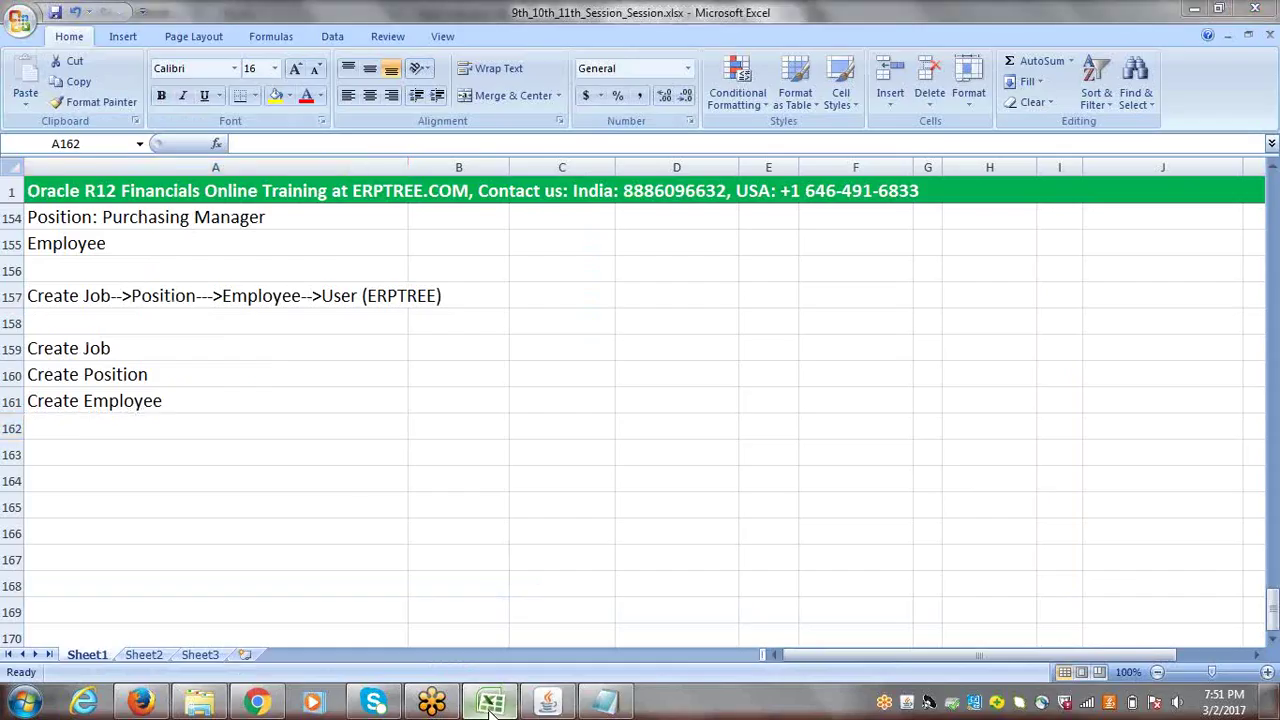
pyautogui.click(490, 703)
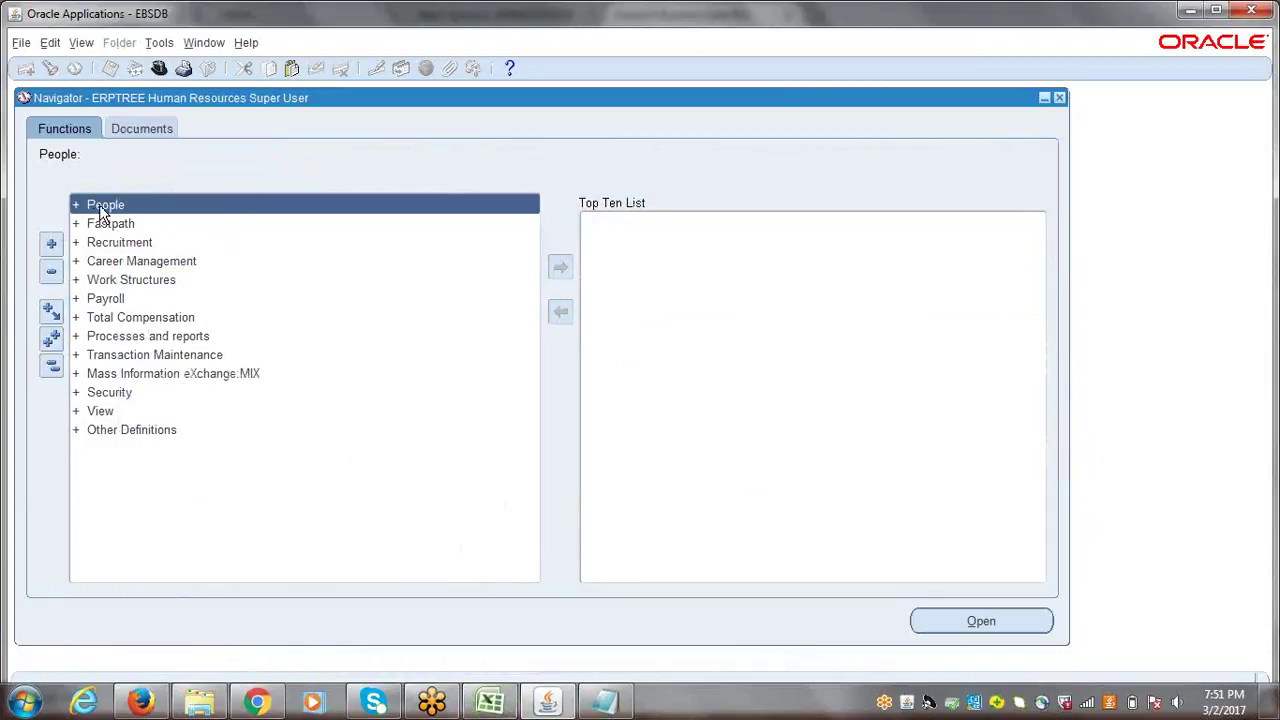
pyautogui.doubleClick(100, 208)
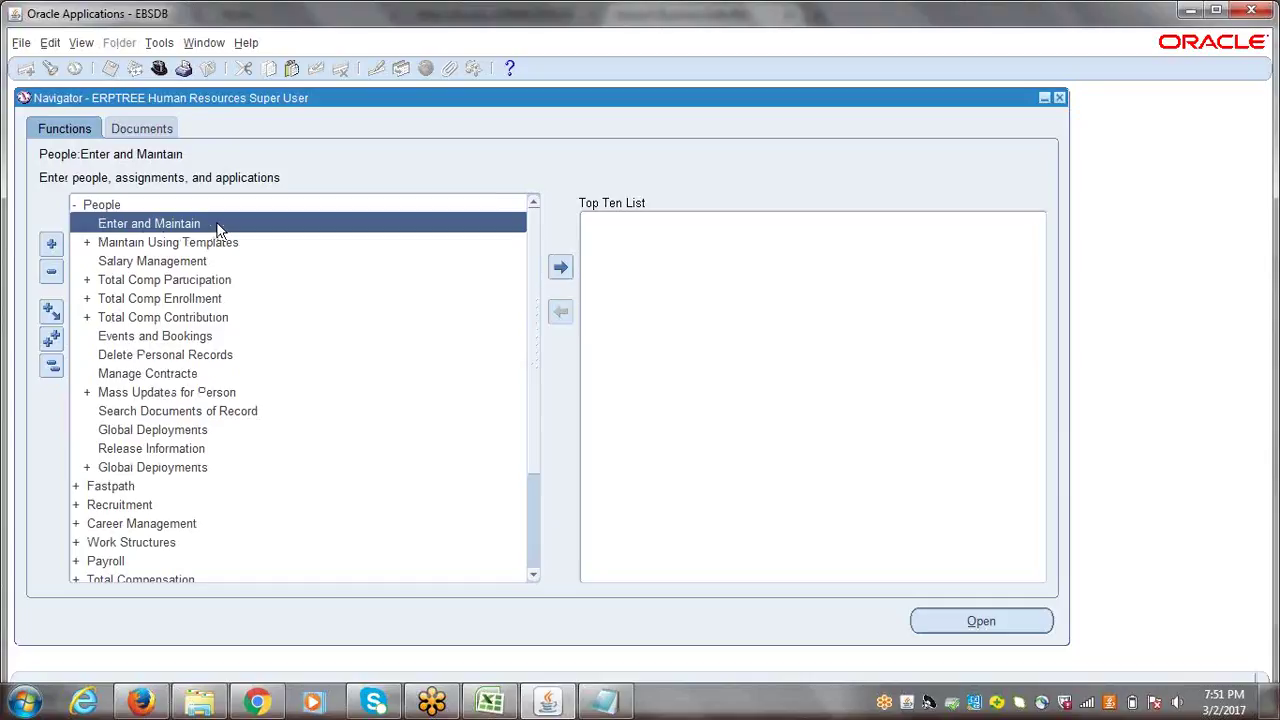
pyautogui.doubleClick(127, 232)
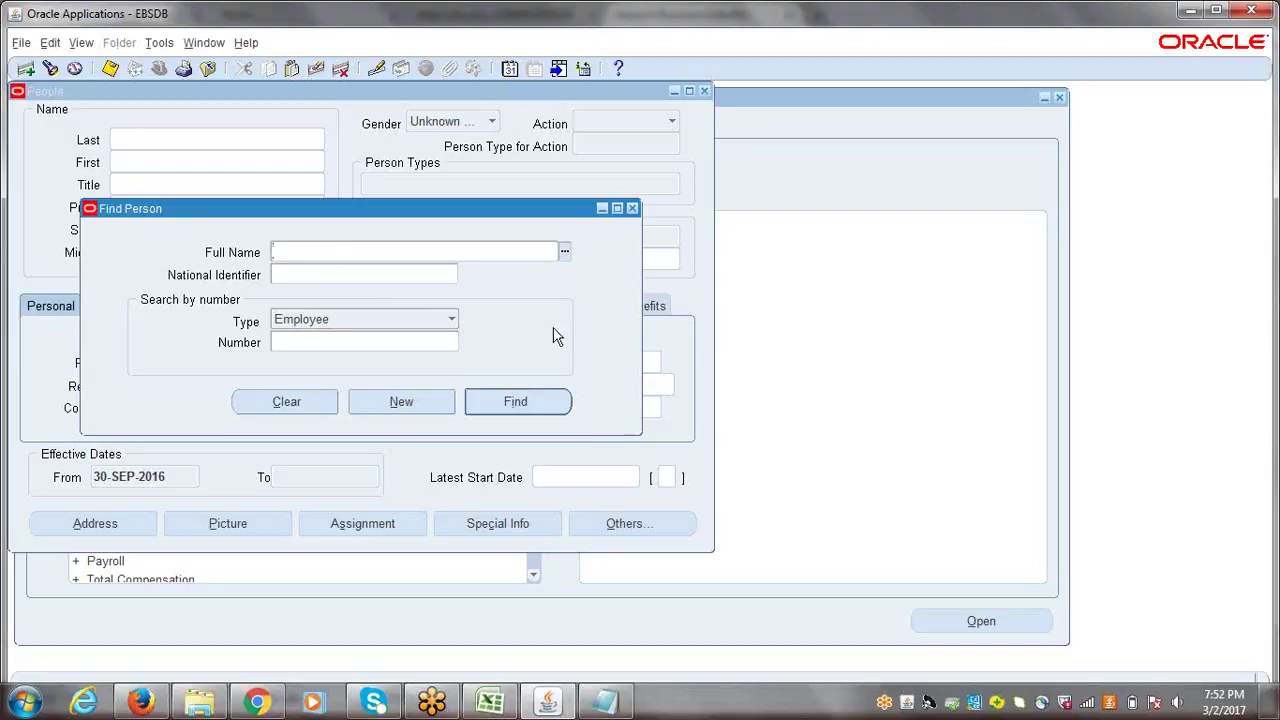
pyautogui.click(400, 405)
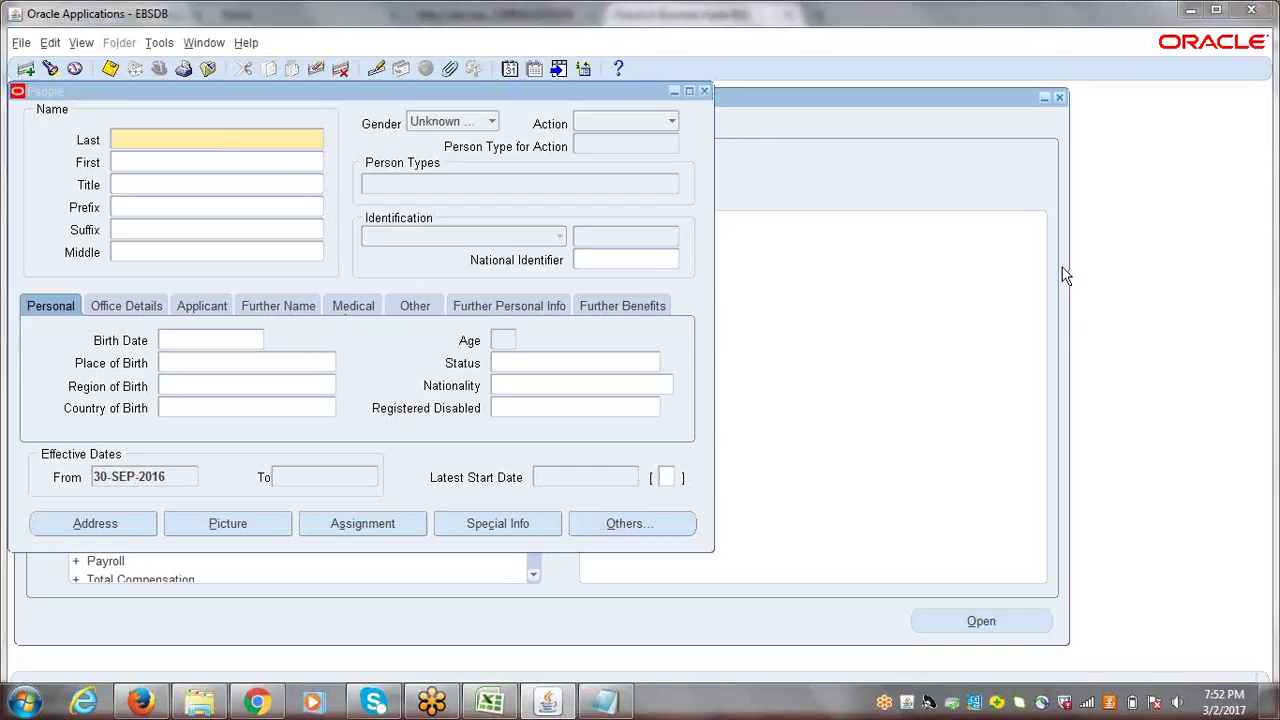
# - Enter the new person's last name in the Last field, correcting typos
pyautogui.click(177, 141)
pyautogui.click(192, 141)
pyautogui.write('RA')
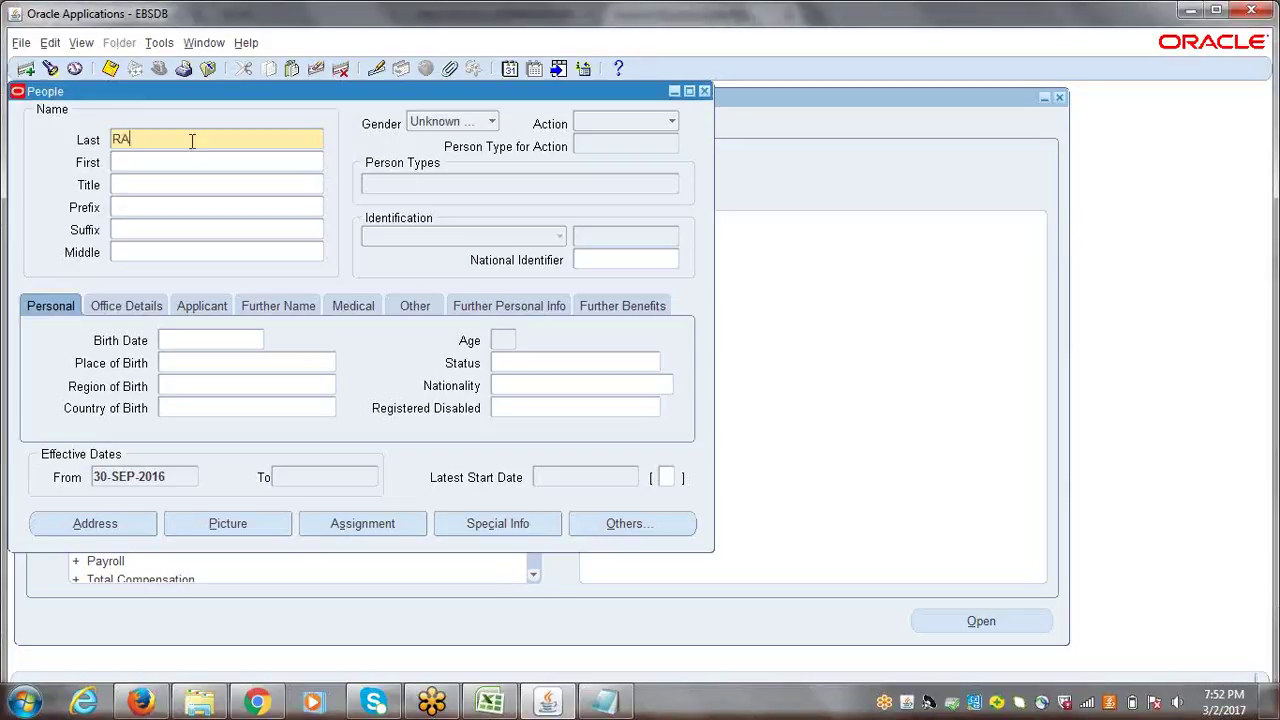
pyautogui.write('MES')
pyautogui.press('BackSpace')
pyautogui.press('BackSpace')
pyautogui.press('BackSpace')
pyautogui.press('BackSpace')
pyautogui.write('amesn')
pyautogui.press('BackSpace')
pyautogui.write('h')
# - Set the title to Mr. so the gender becomes Male, leaving Action empty
pyautogui.click(142, 164)
pyautogui.click(138, 188)
pyautogui.click(145, 206)
pyautogui.click(146, 184)
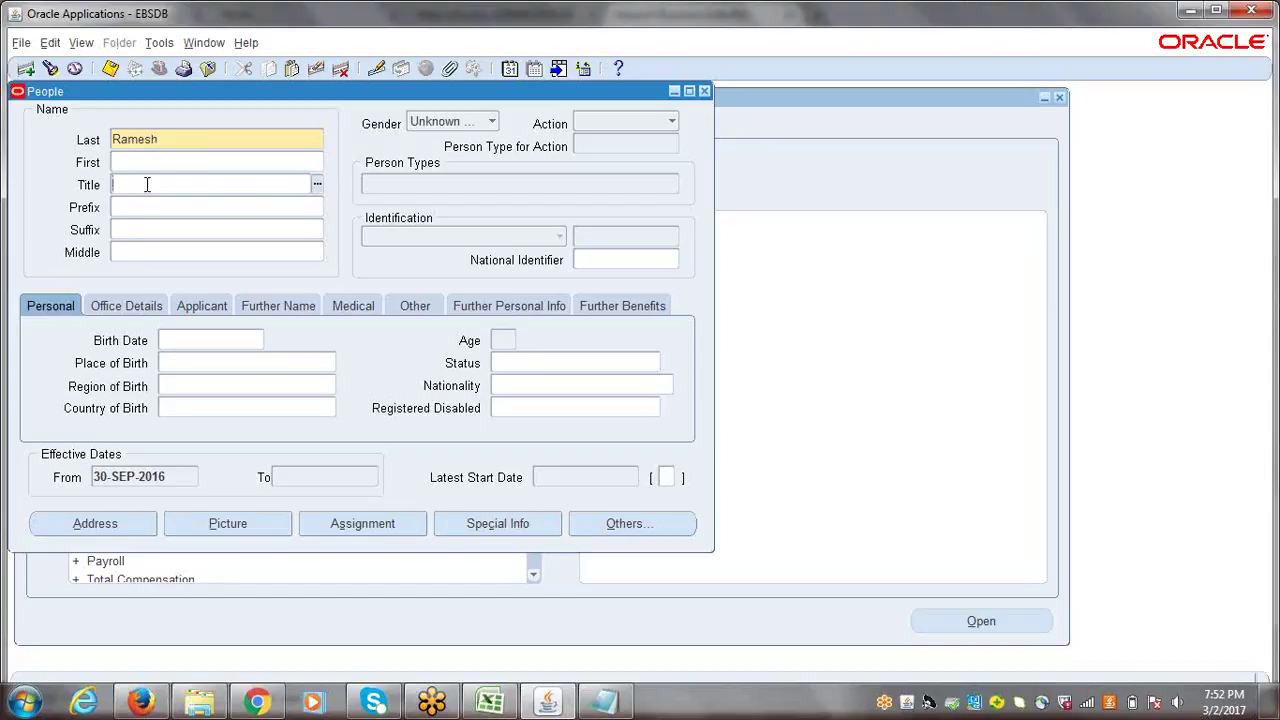
pyautogui.click(316, 188)
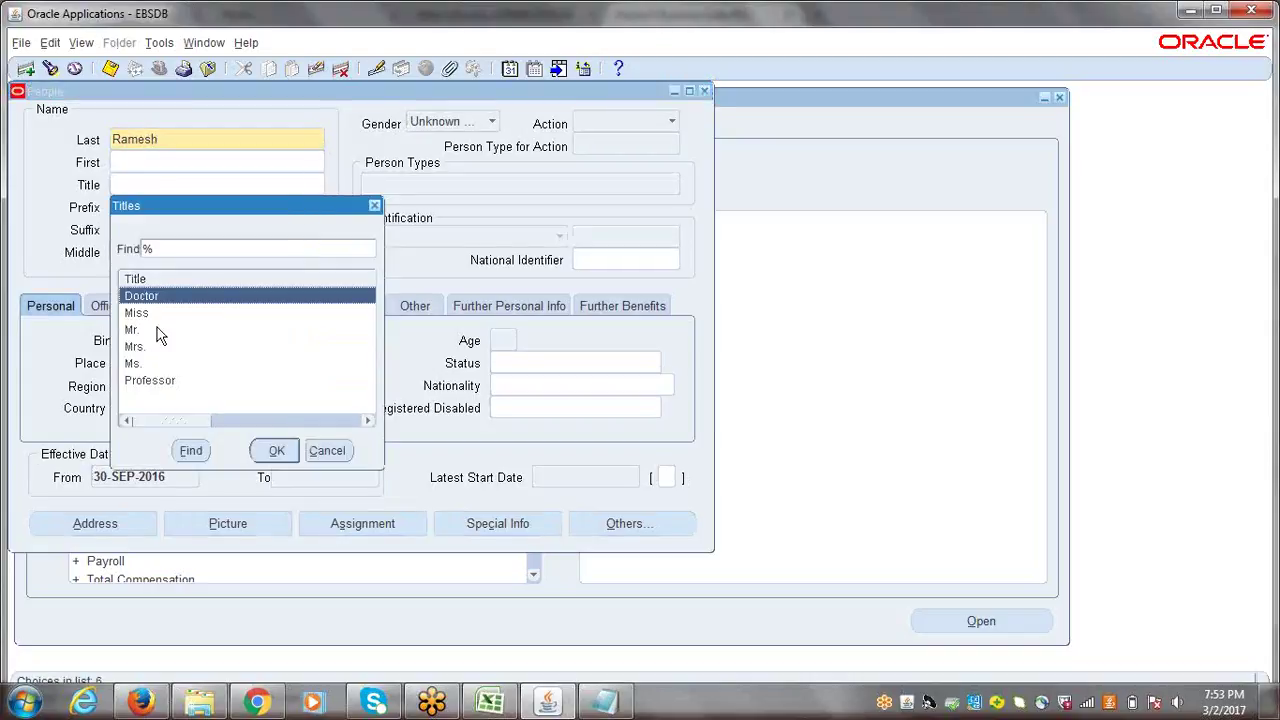
pyautogui.click(132, 330)
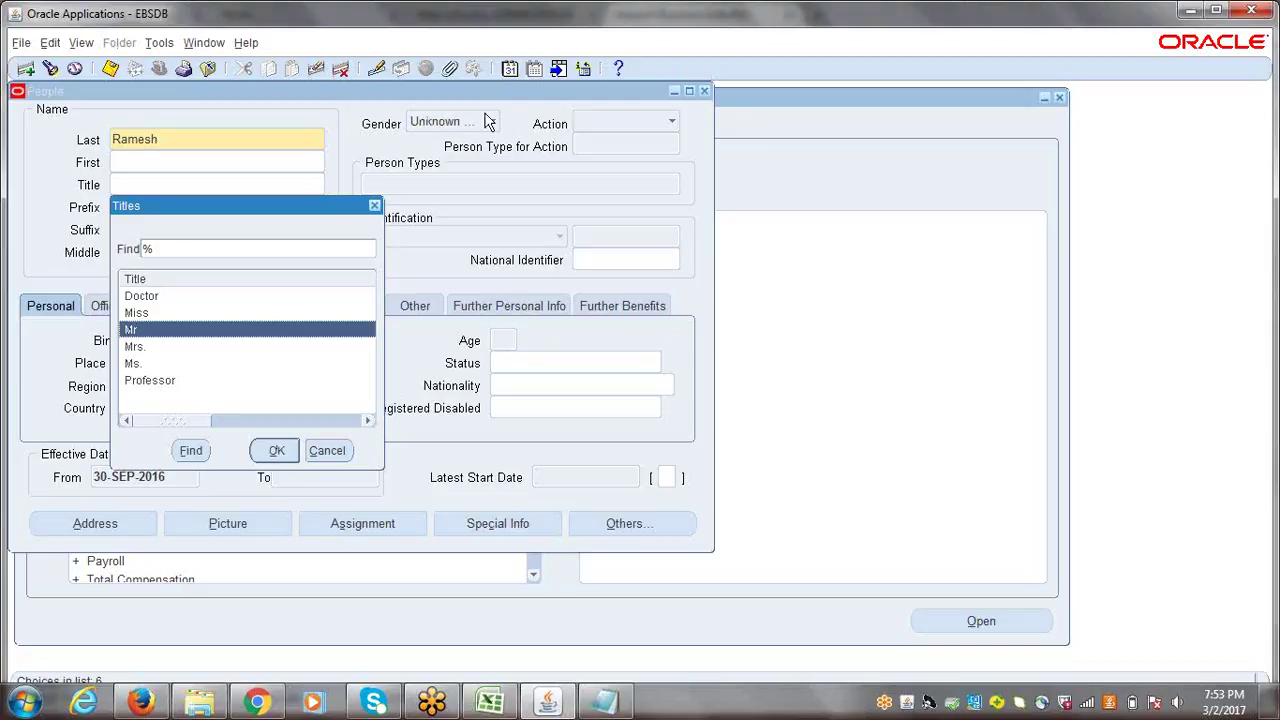
pyautogui.click(275, 455)
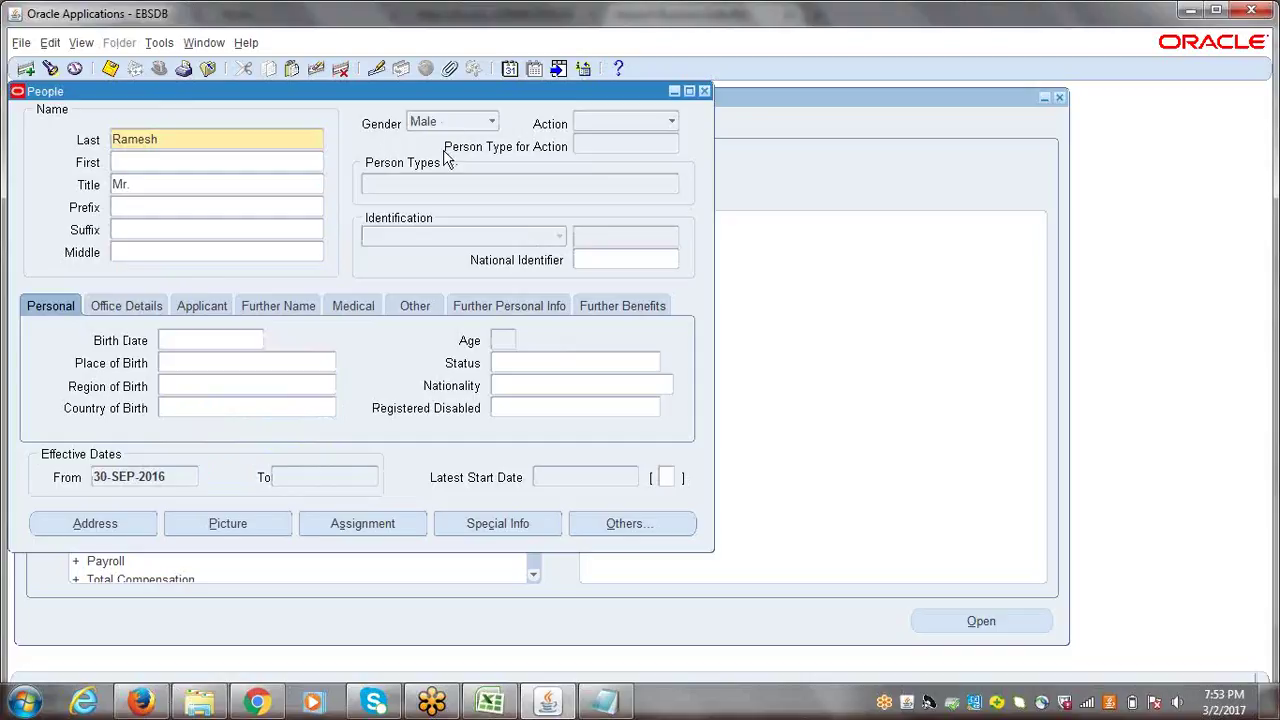
pyautogui.click(673, 124)
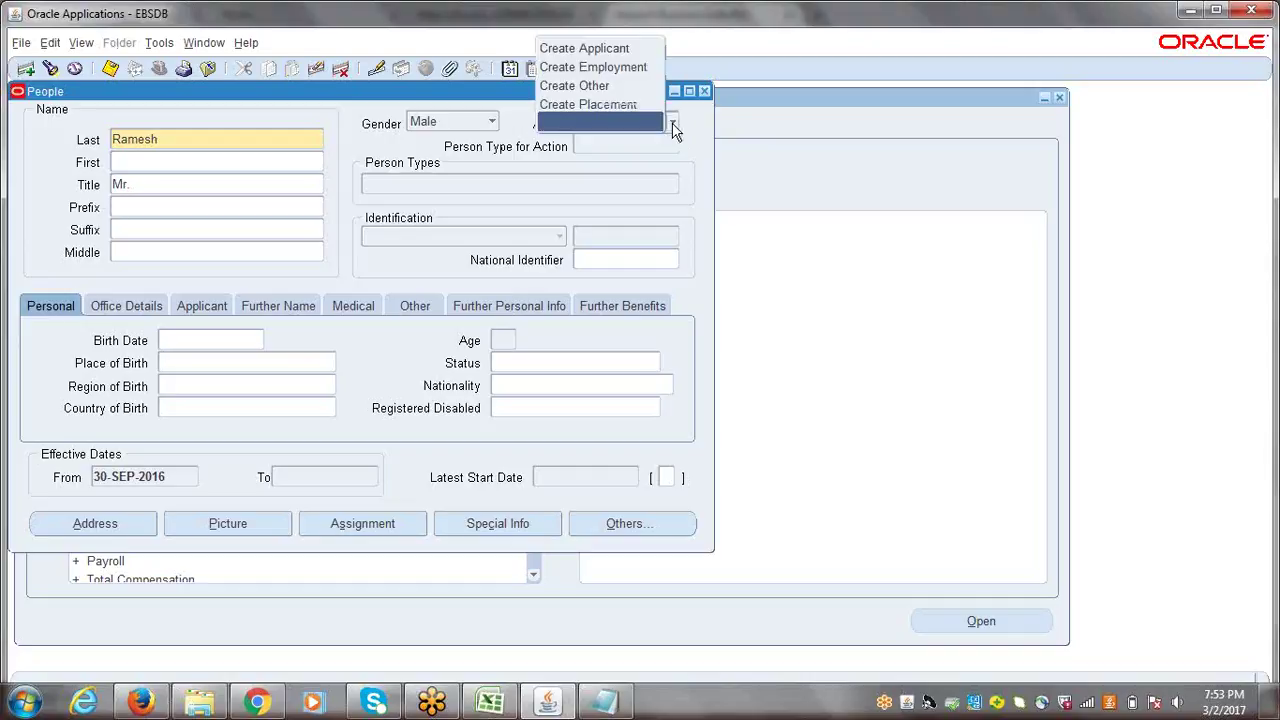
pyautogui.click(701, 133)
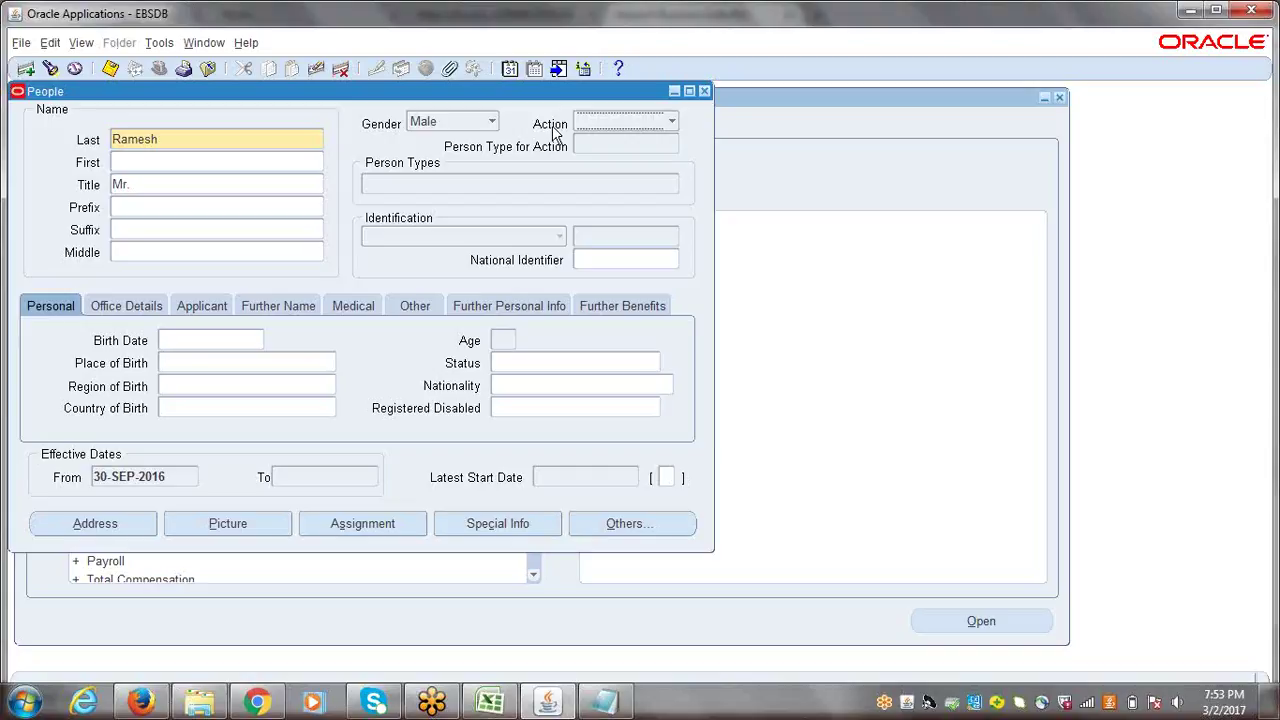
# - Choose Create Employment as the action so the person type becomes Employee
pyautogui.click(673, 124)
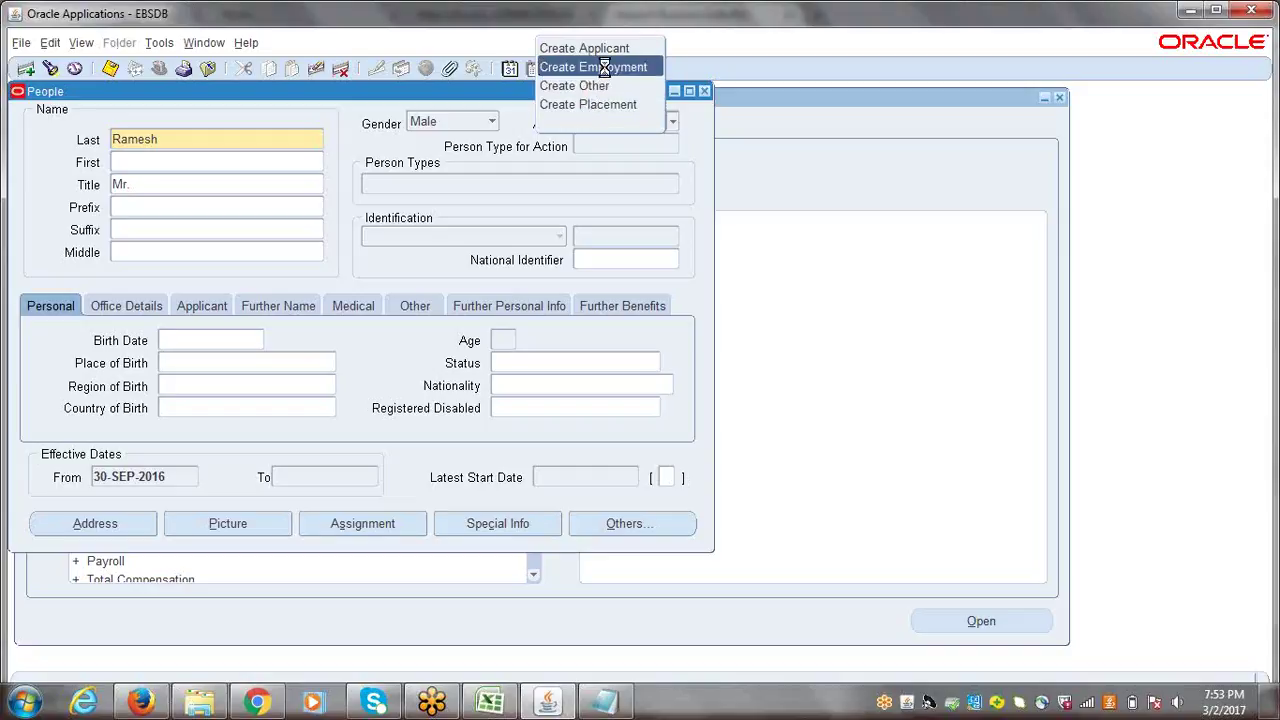
pyautogui.click(606, 74)
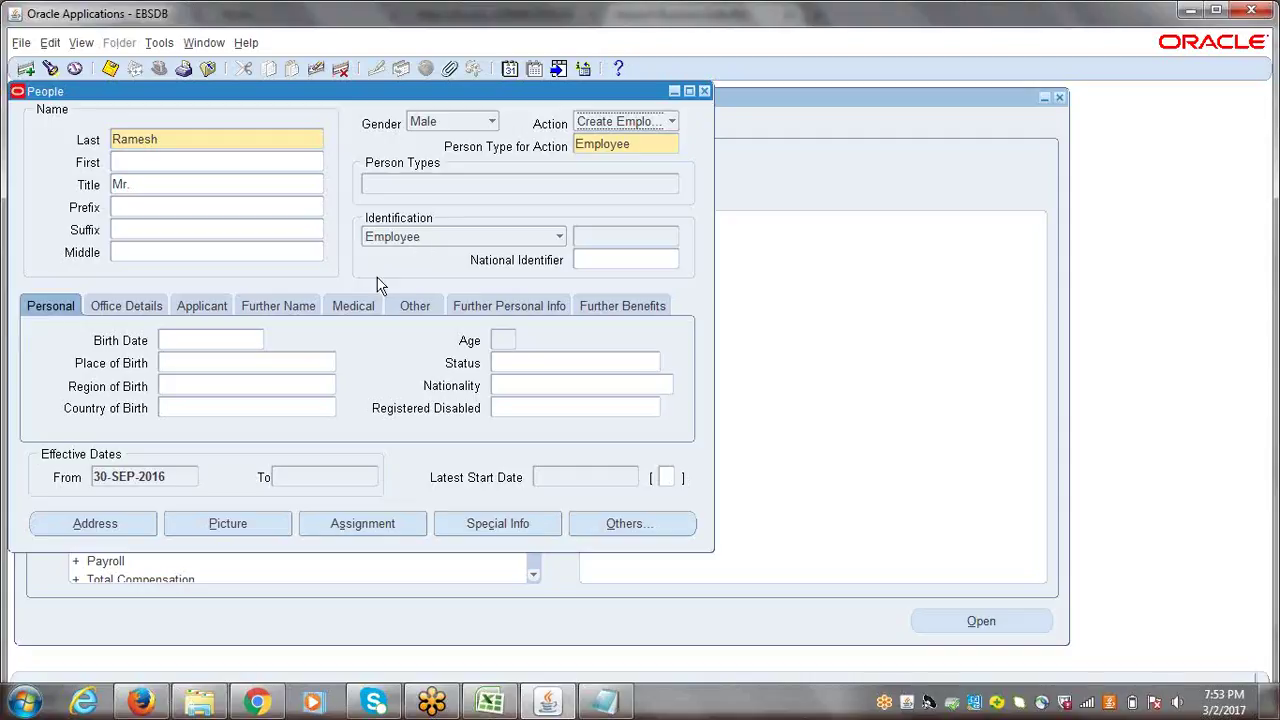
pyautogui.click(211, 341)
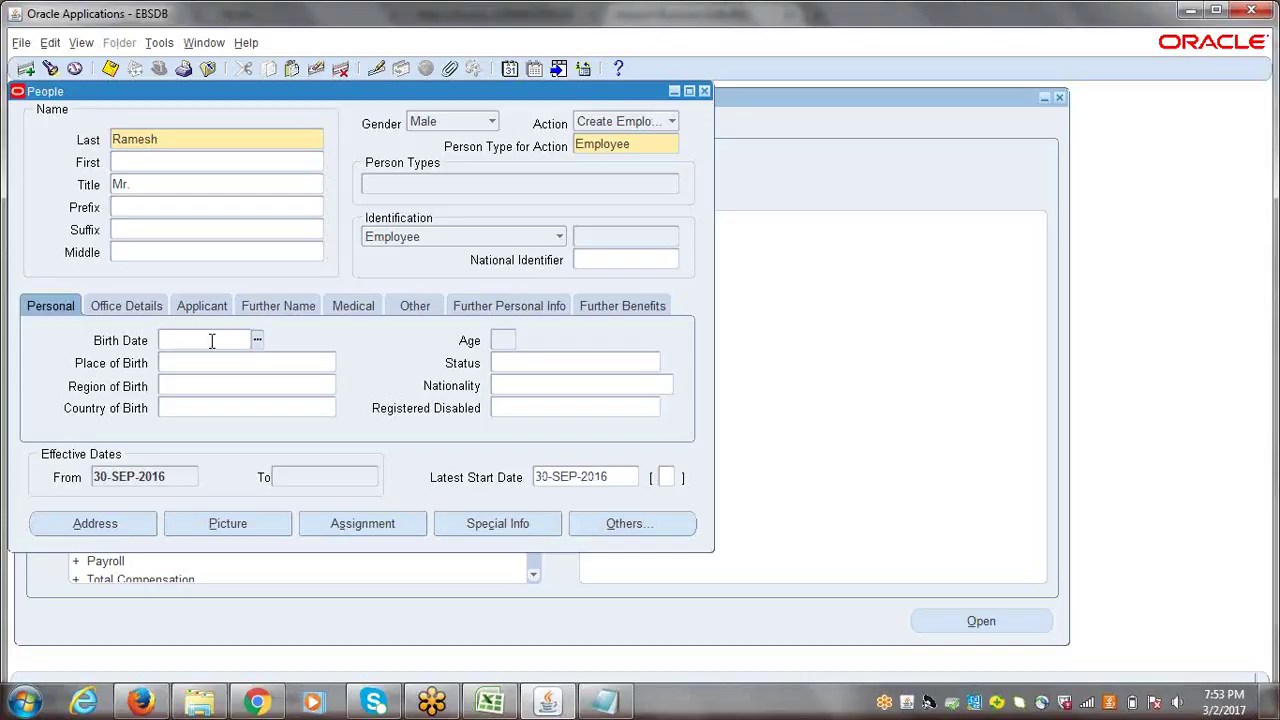
# - Enter birth date 01-JAN-1980 and check the newly generated employee number
pyautogui.write('1JAN1981')
pyautogui.press('Tab')
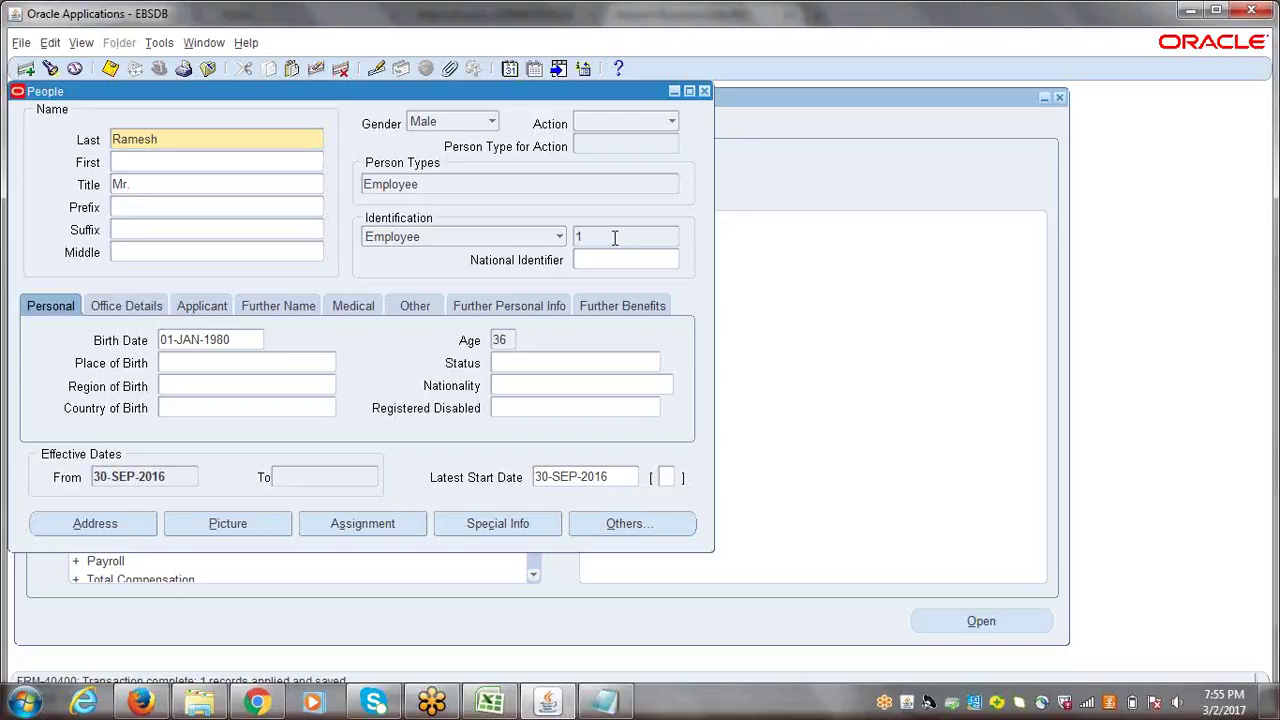
pyautogui.doubleClick(183, 140)
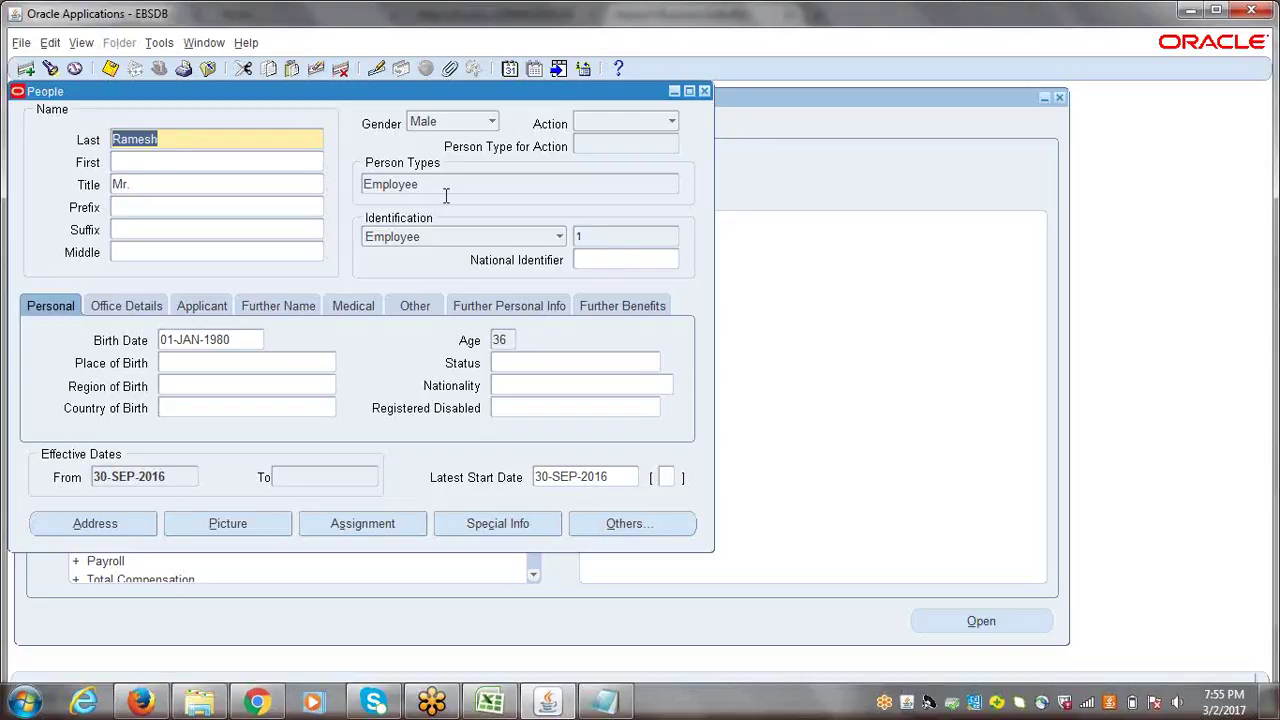
pyautogui.click(600, 236)
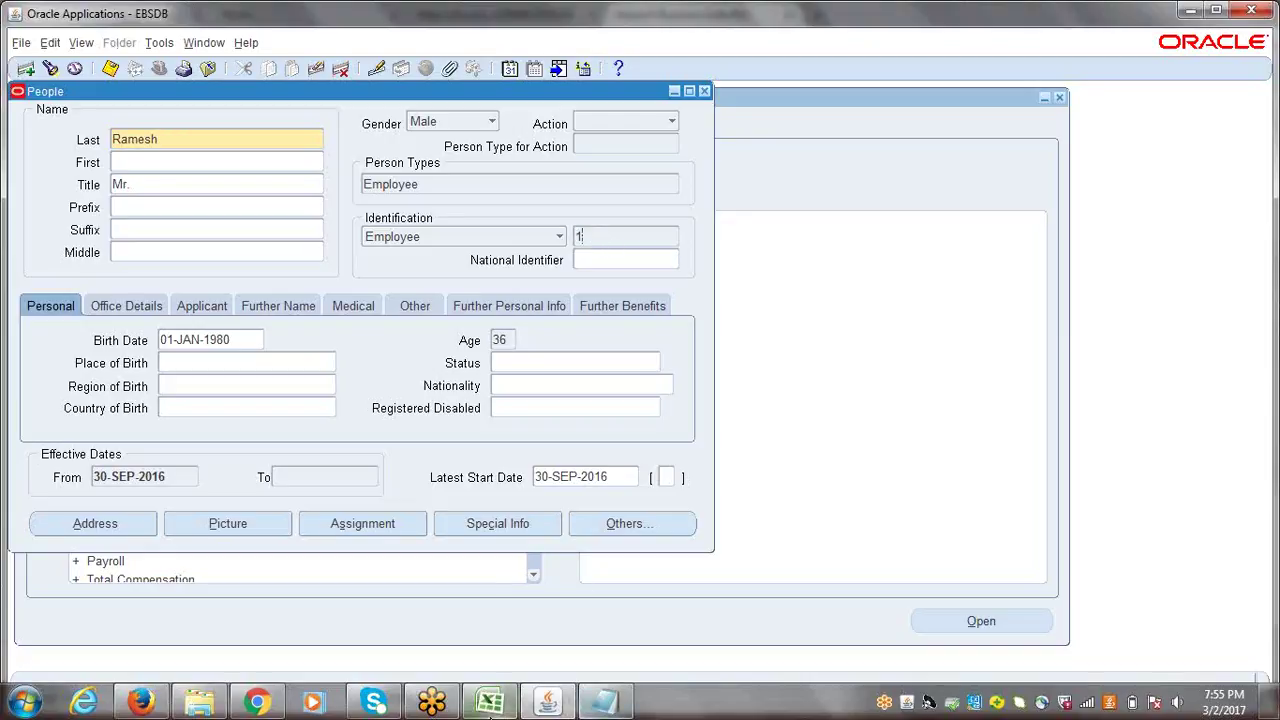
pyautogui.click(490, 704)
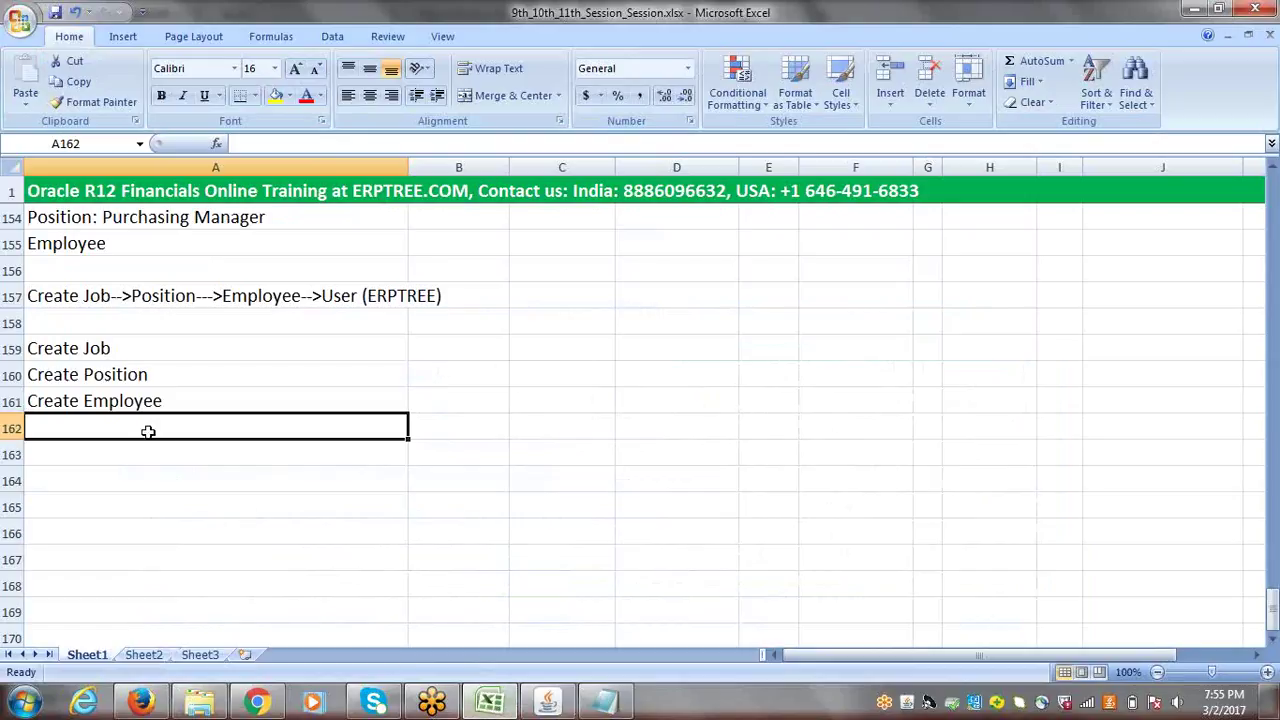
# - Type 'Assign Job & Position to Employee' into cell A162 below Create Employee
pyautogui.write('A')
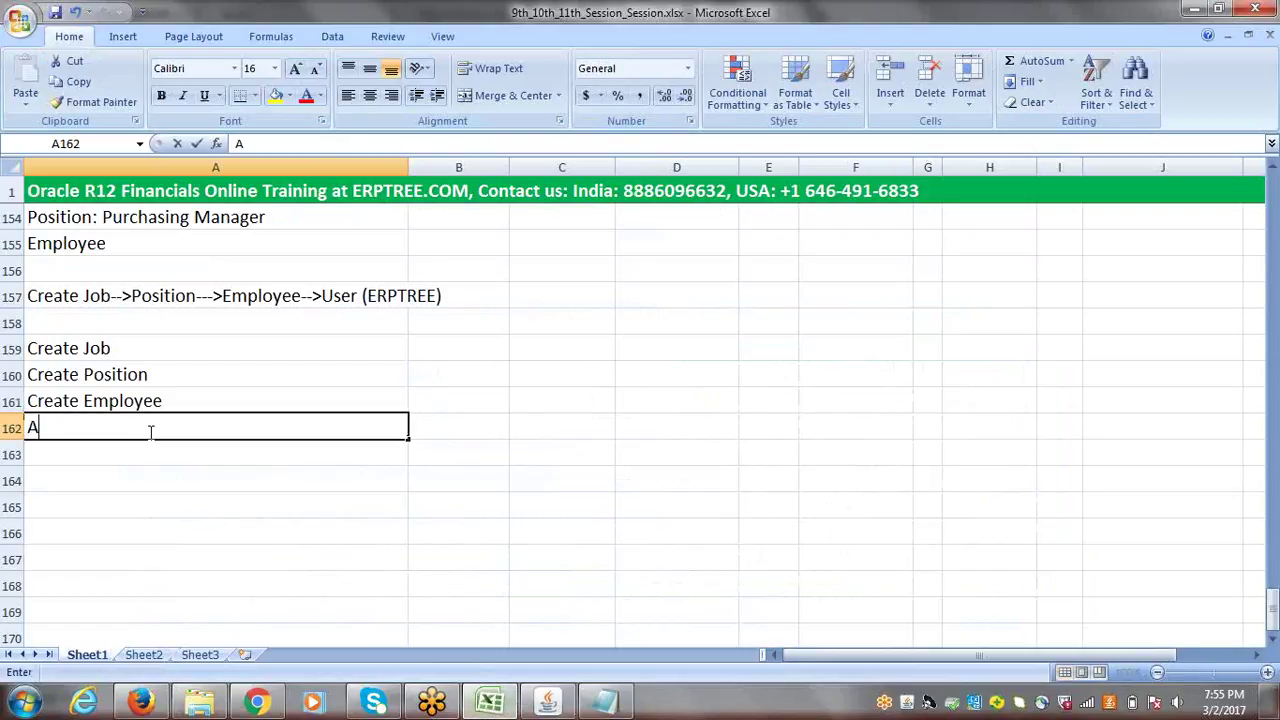
pyautogui.write('ssign J')
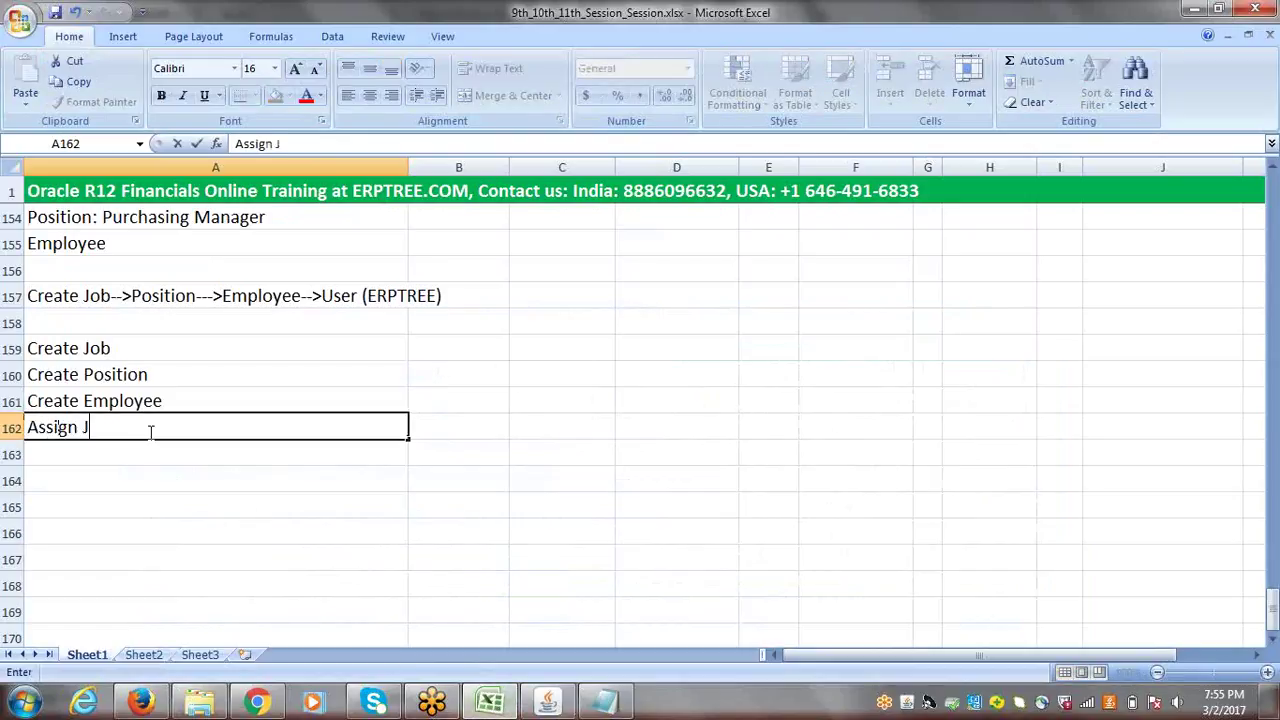
pyautogui.write('ob & Position to E')
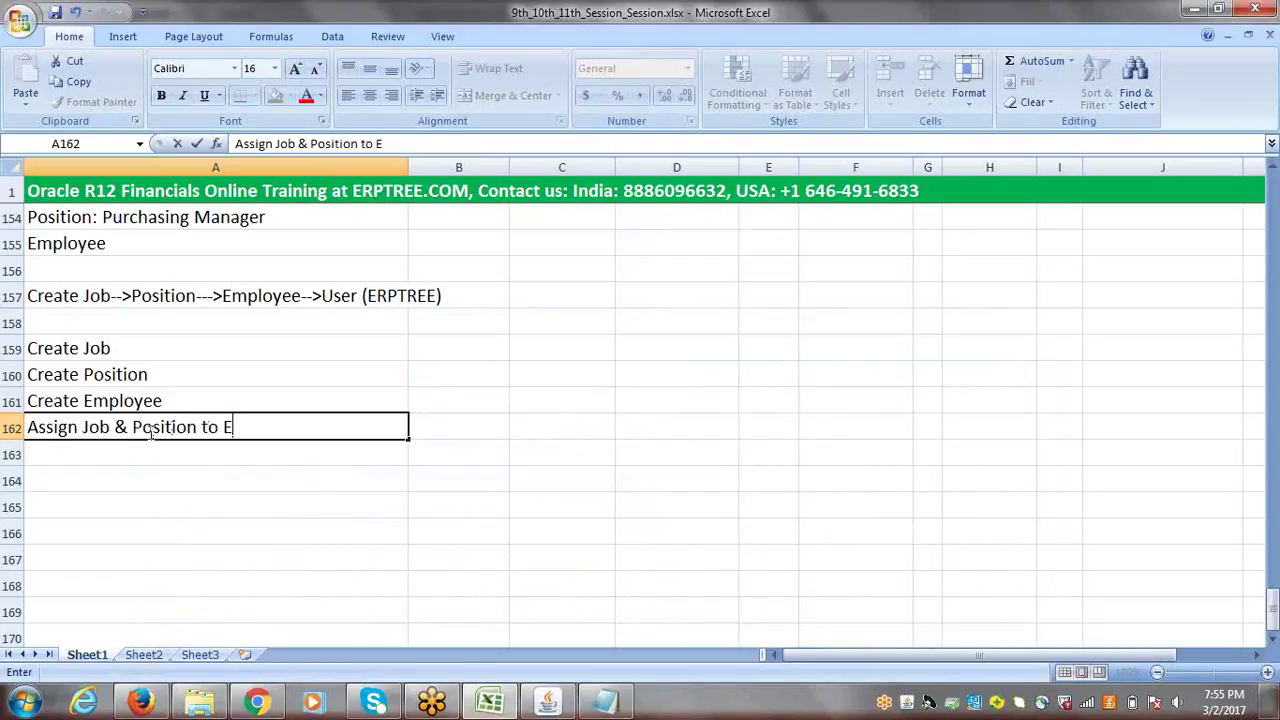
pyautogui.write('mployee')
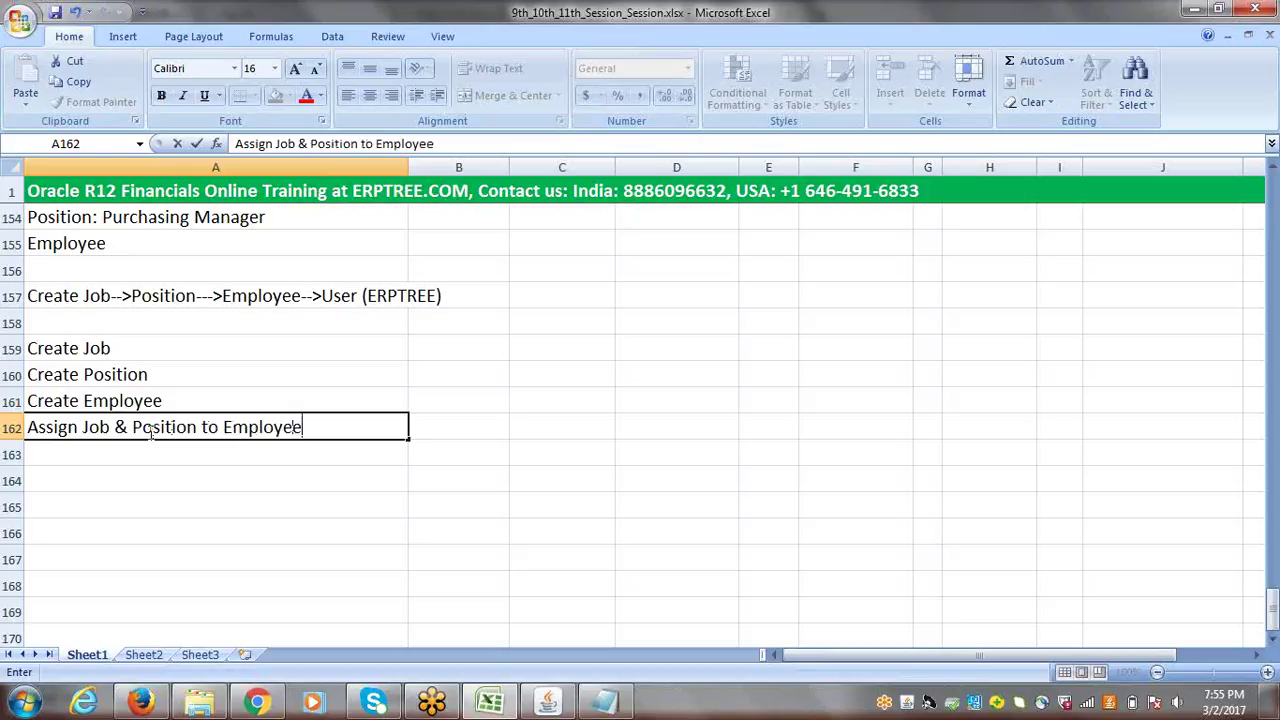
pyautogui.hotkey('ctrl', 'Return')
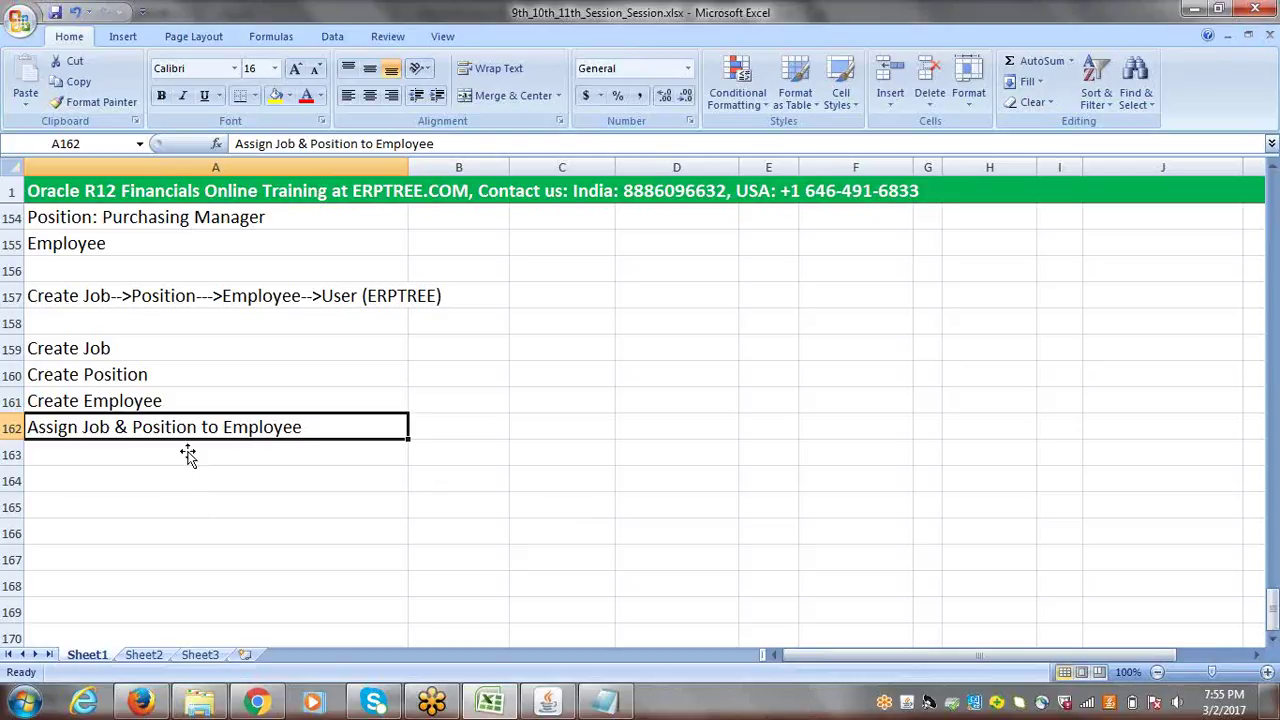
pyautogui.doubleClick(134, 427)
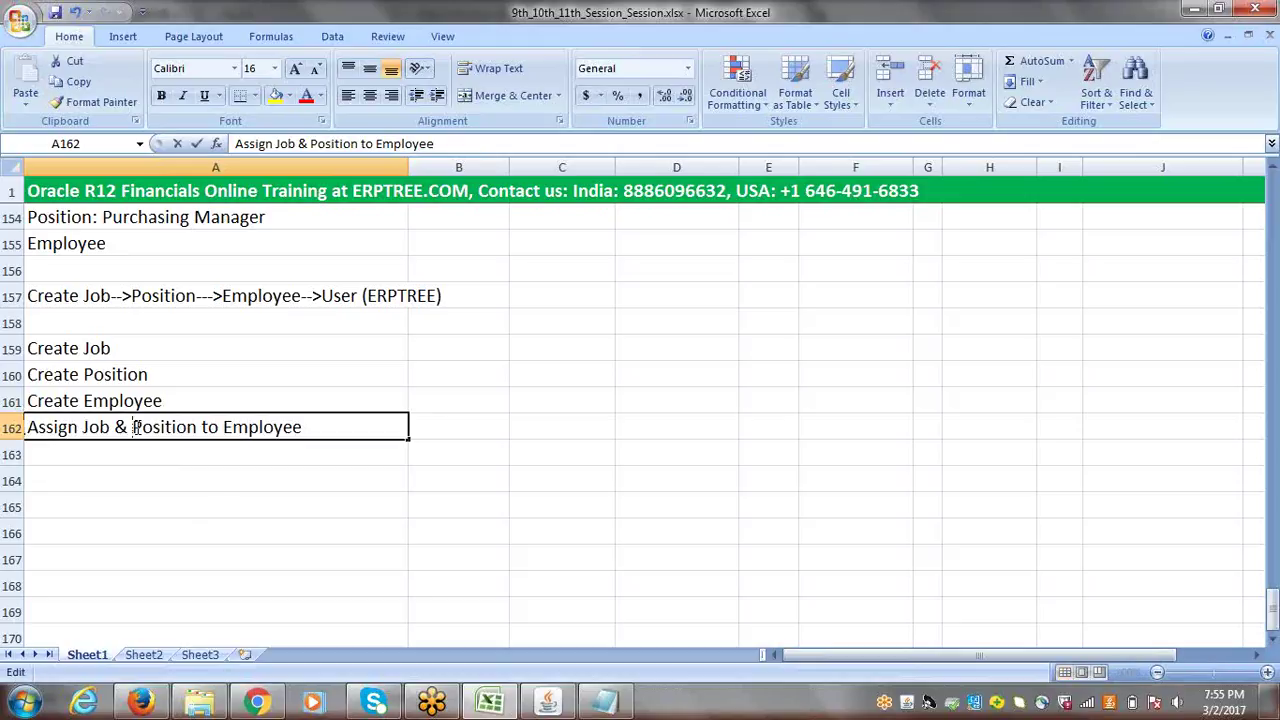
pyautogui.moveTo(133, 427); pyautogui.dragTo(198, 428)
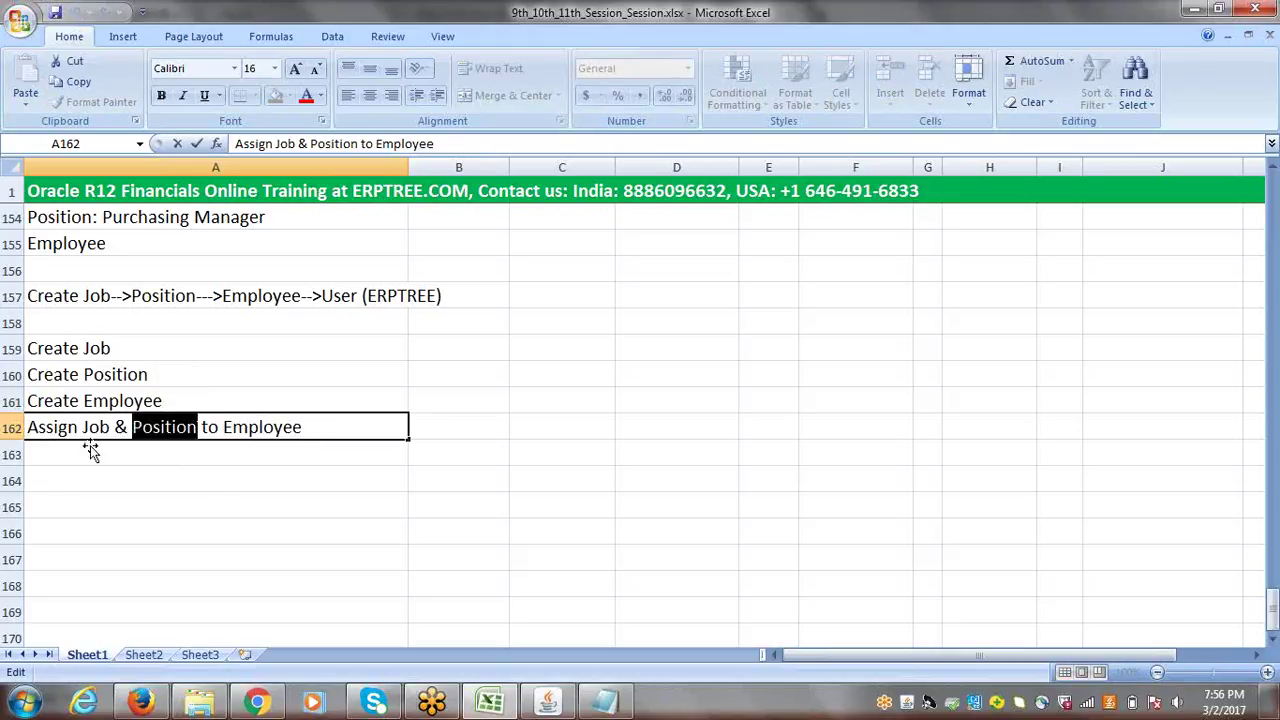
pyautogui.click(308, 427)
pyautogui.click(222, 453)
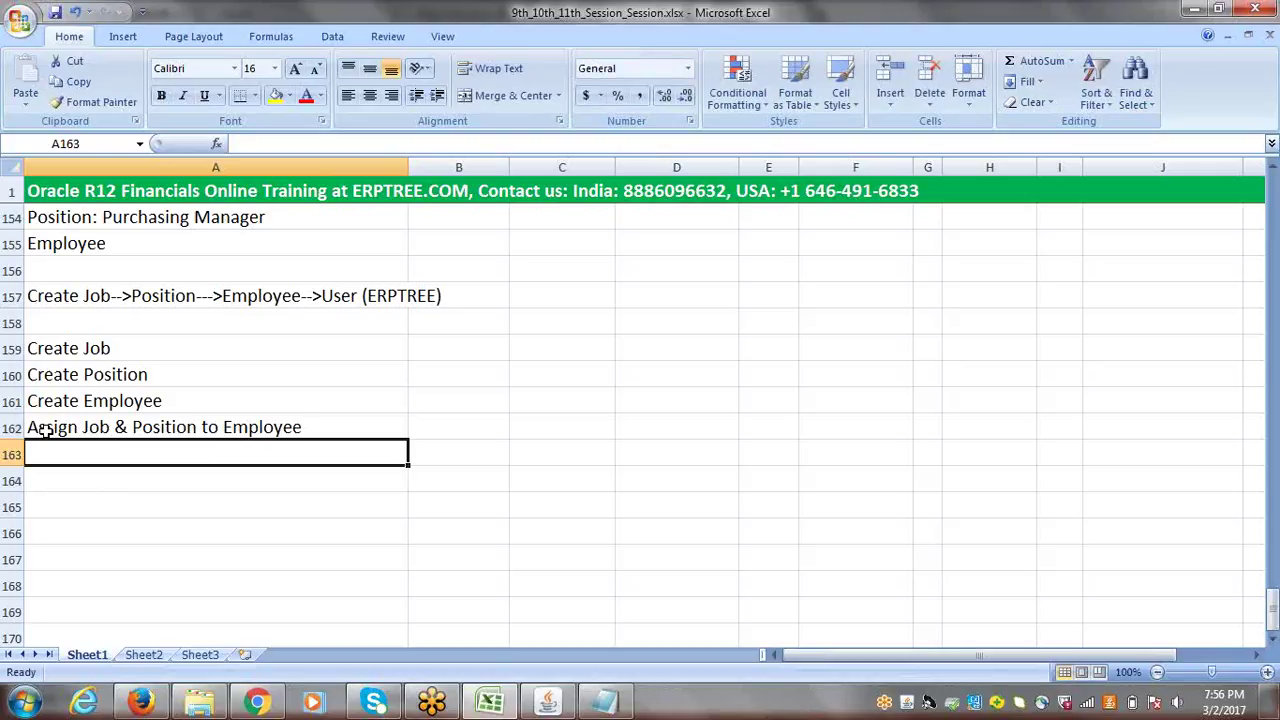
pyautogui.click(301, 427)
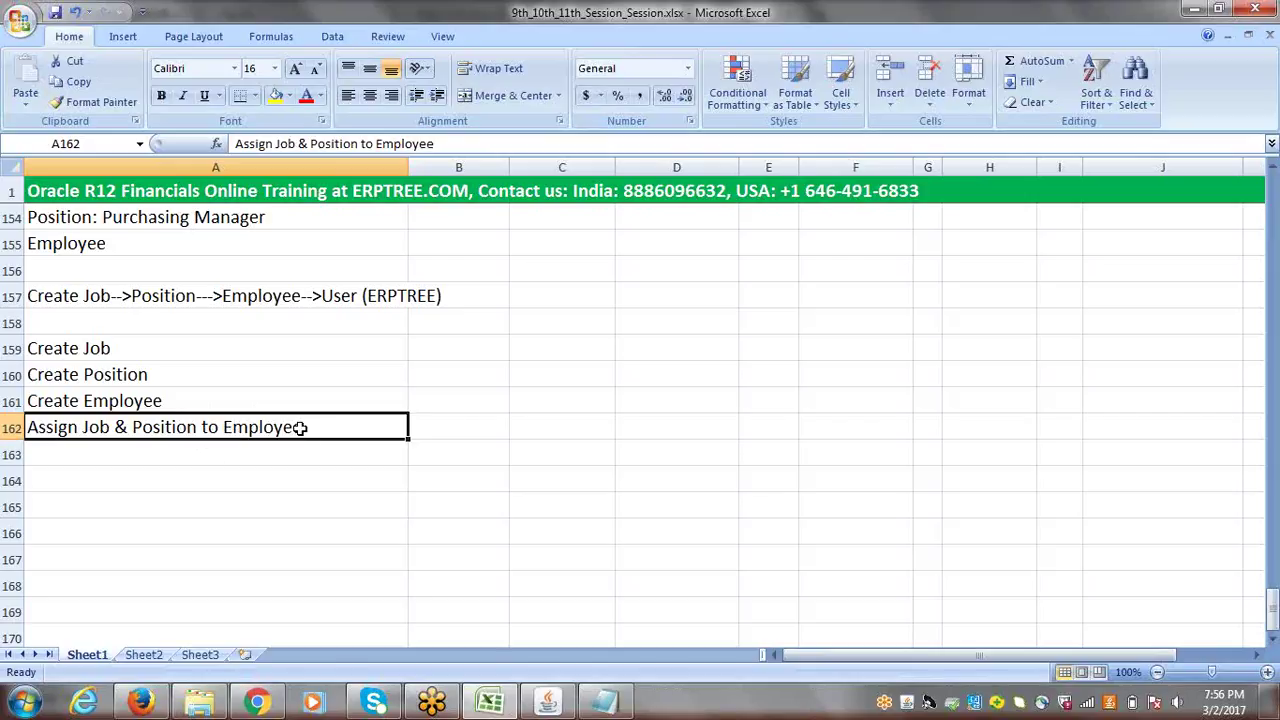
pyautogui.click(219, 451)
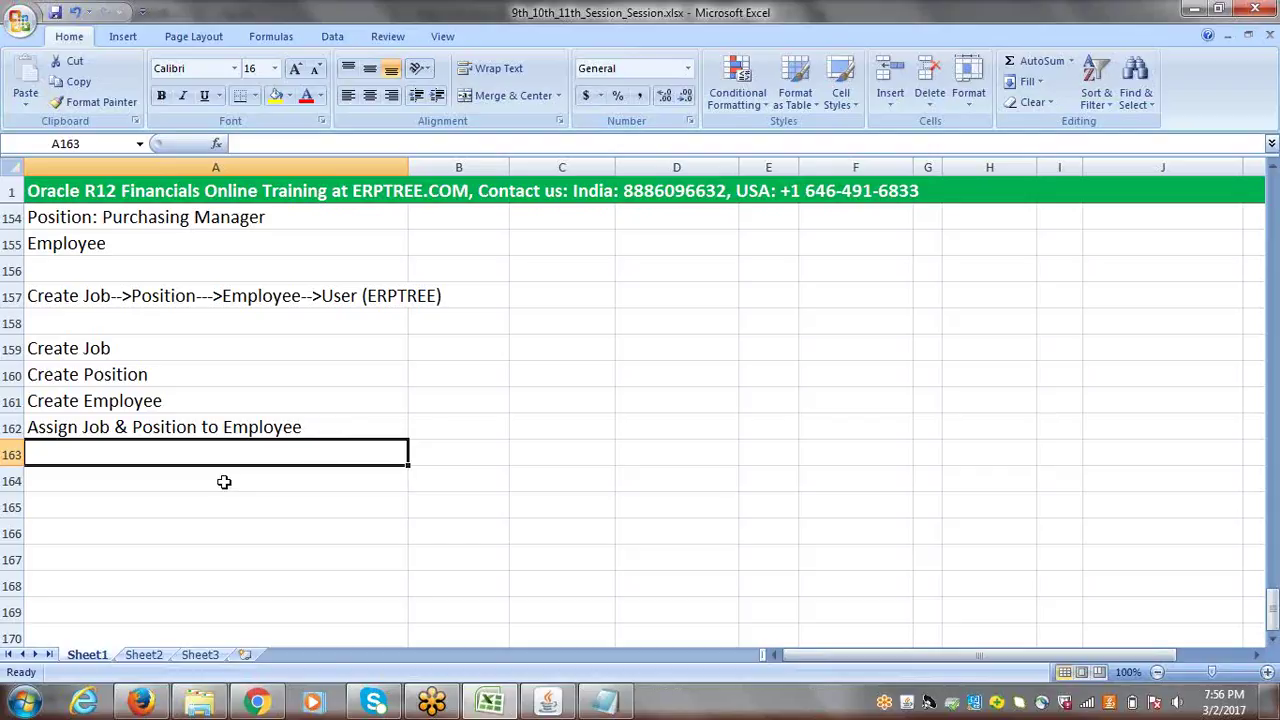
pyautogui.click(112, 428)
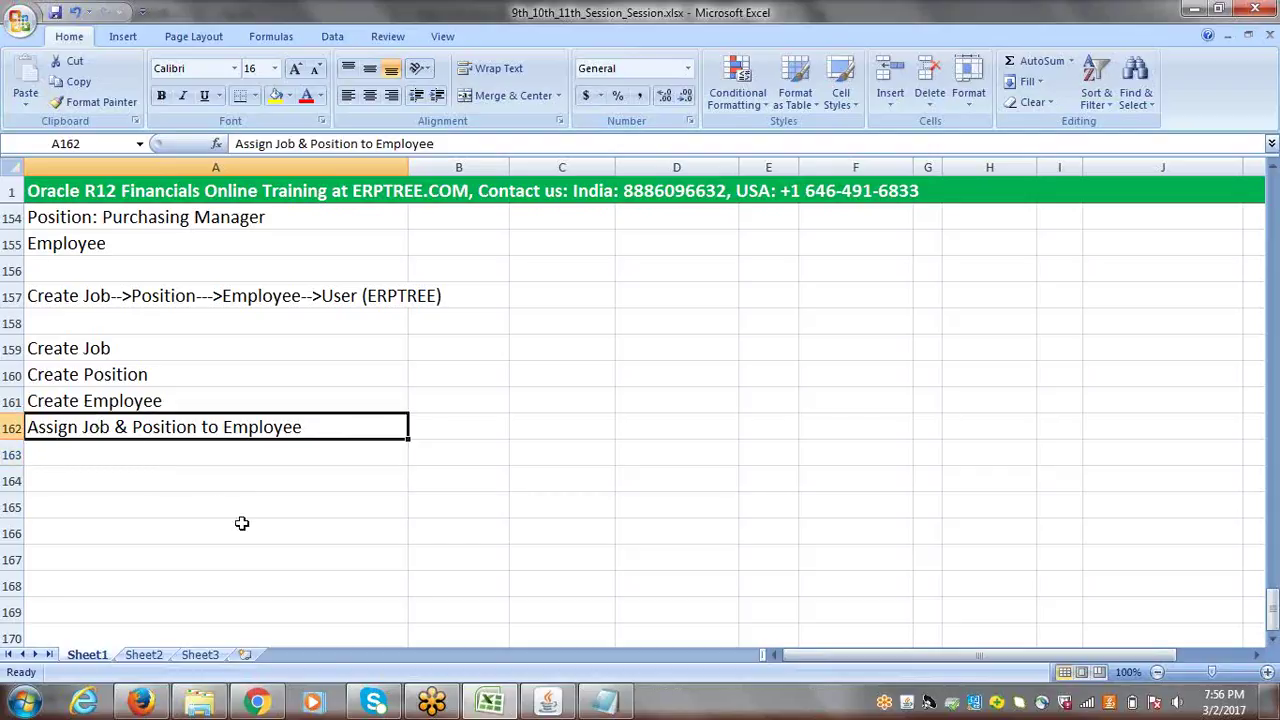
# - Save and close the People form, then relaunch People > Enter and Maintain
pyautogui.click(547, 702)
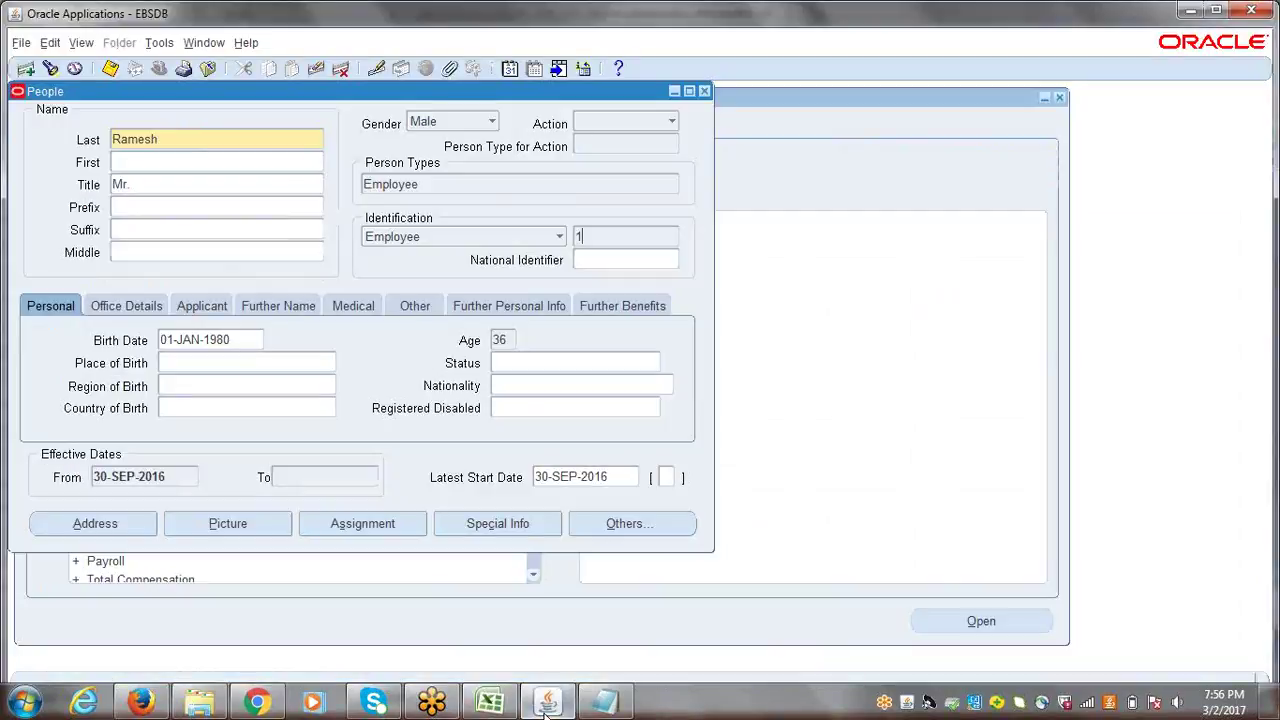
pyautogui.doubleClick(210, 139)
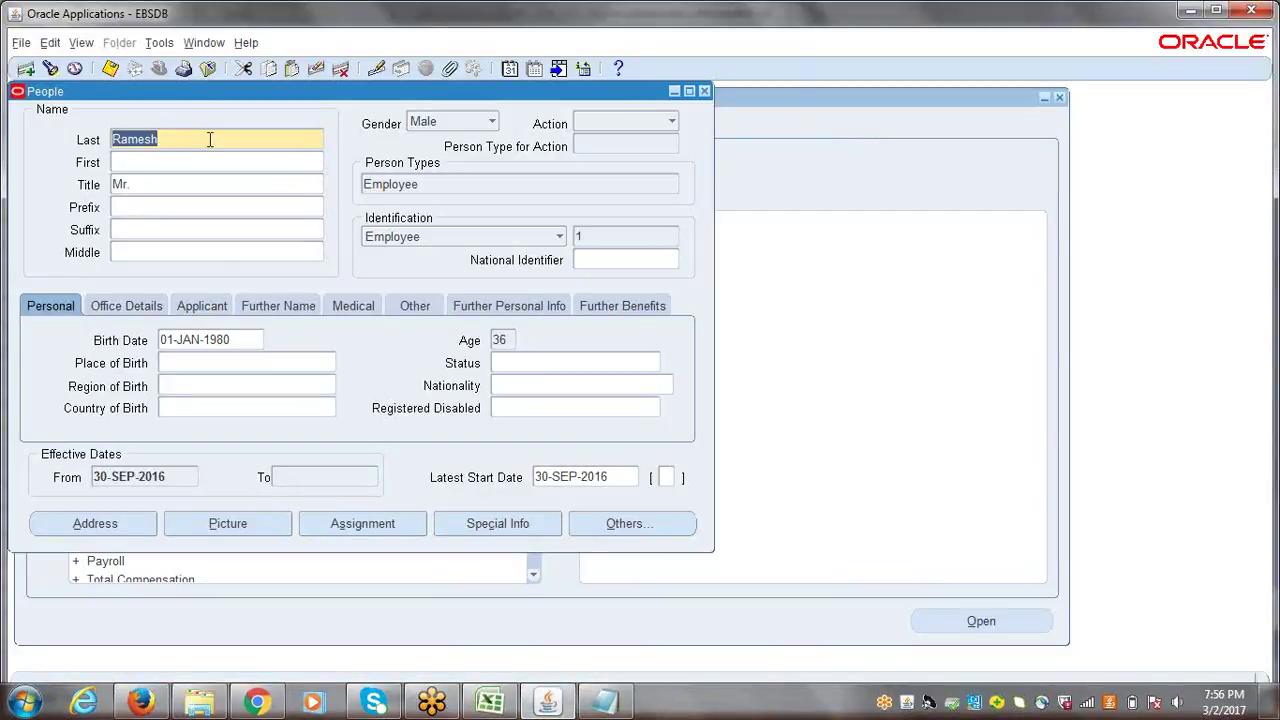
pyautogui.hotkey('ctrl', 's')
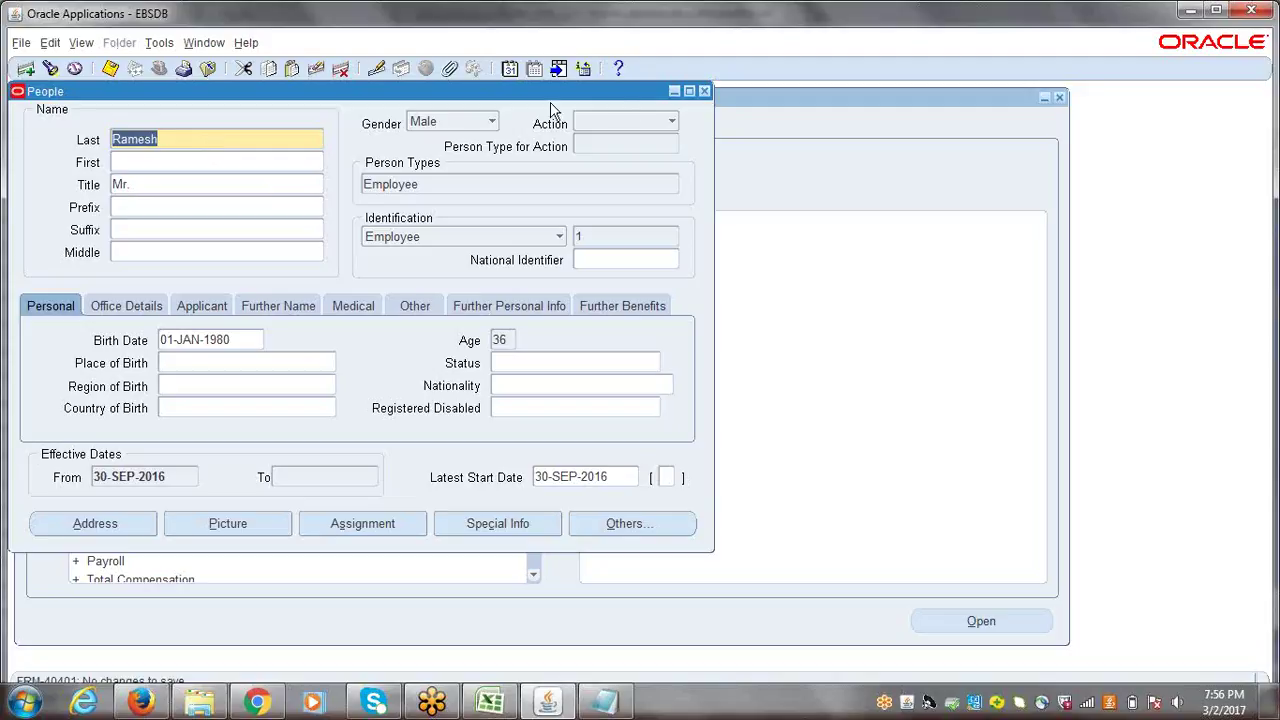
pyautogui.click(705, 92)
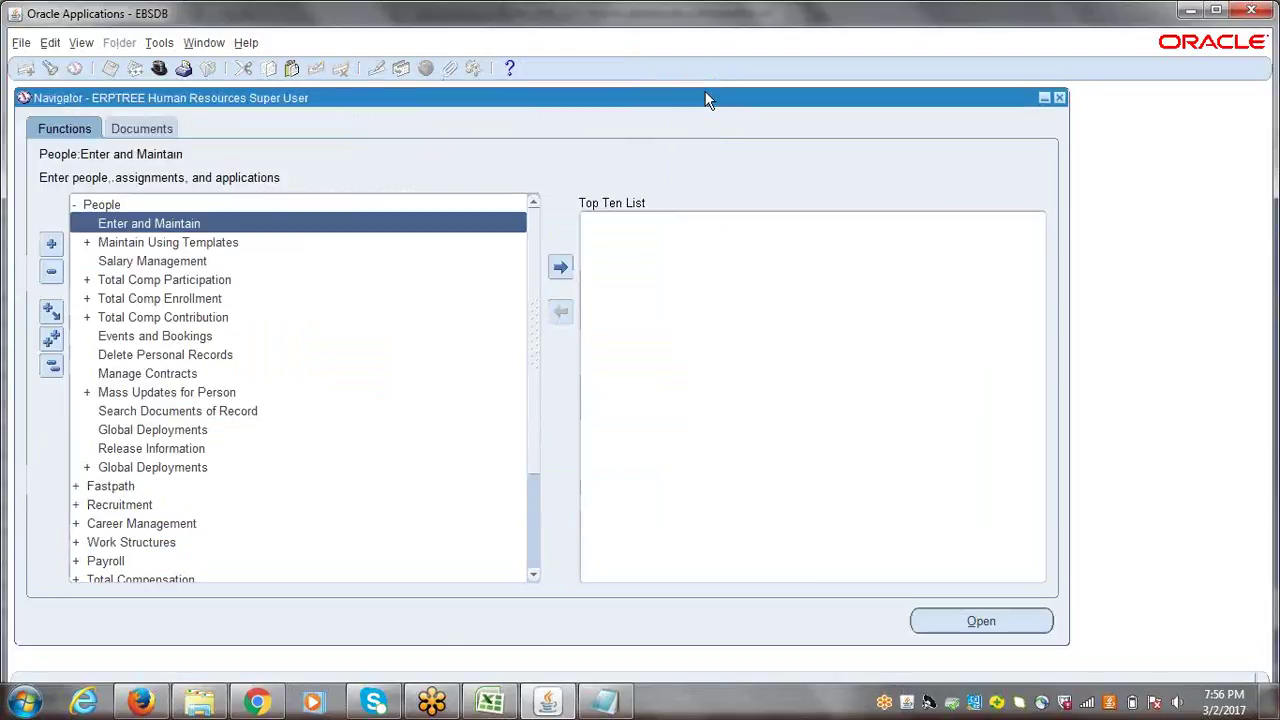
pyautogui.click(53, 368)
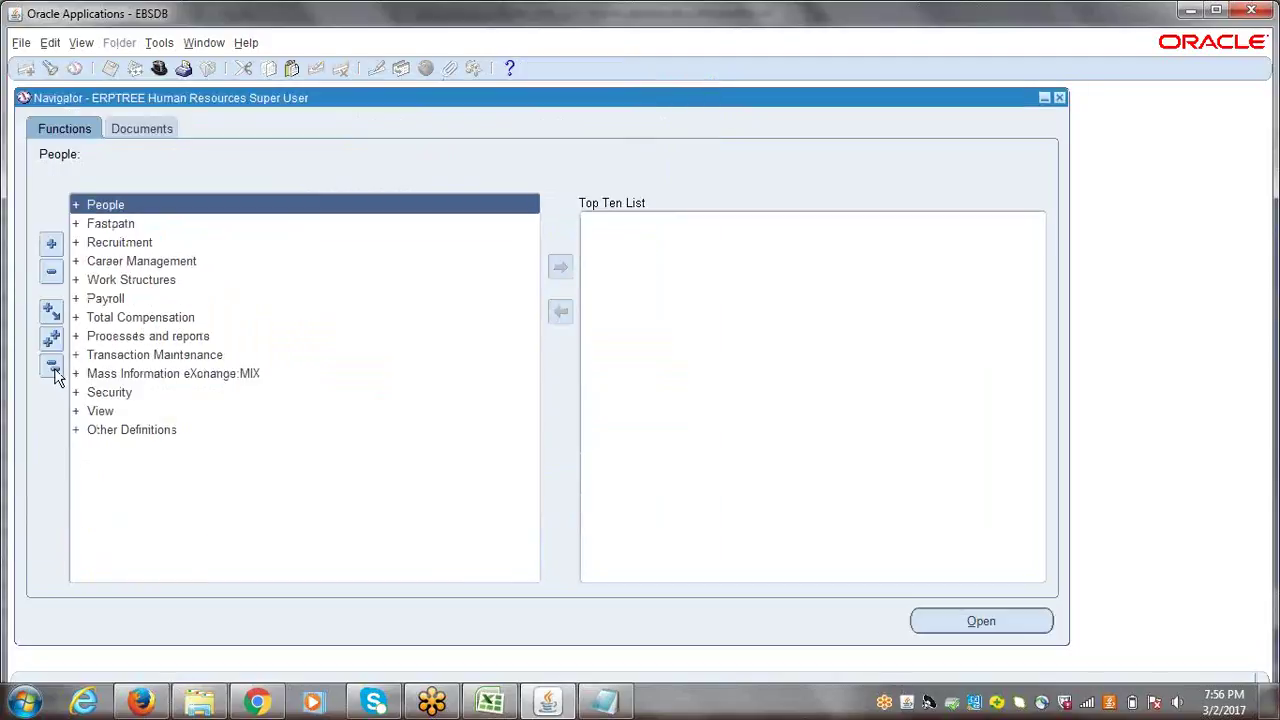
pyautogui.doubleClick(100, 210)
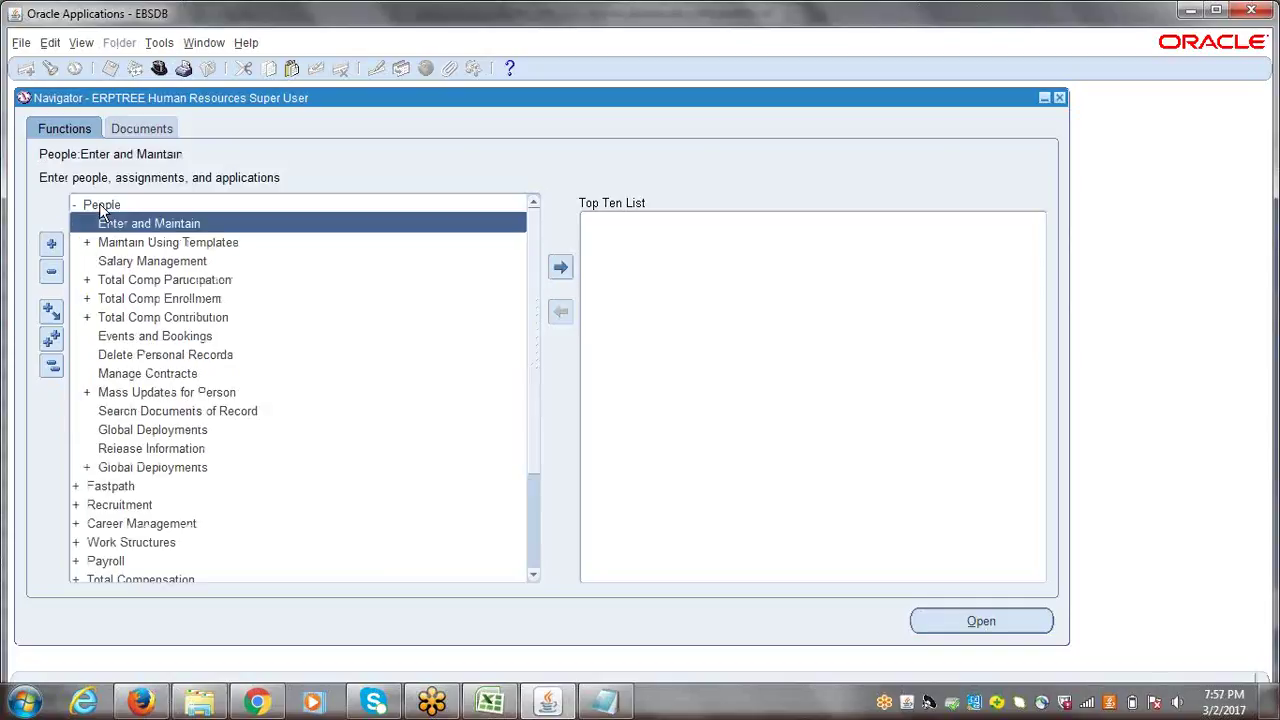
pyautogui.doubleClick(100, 212)
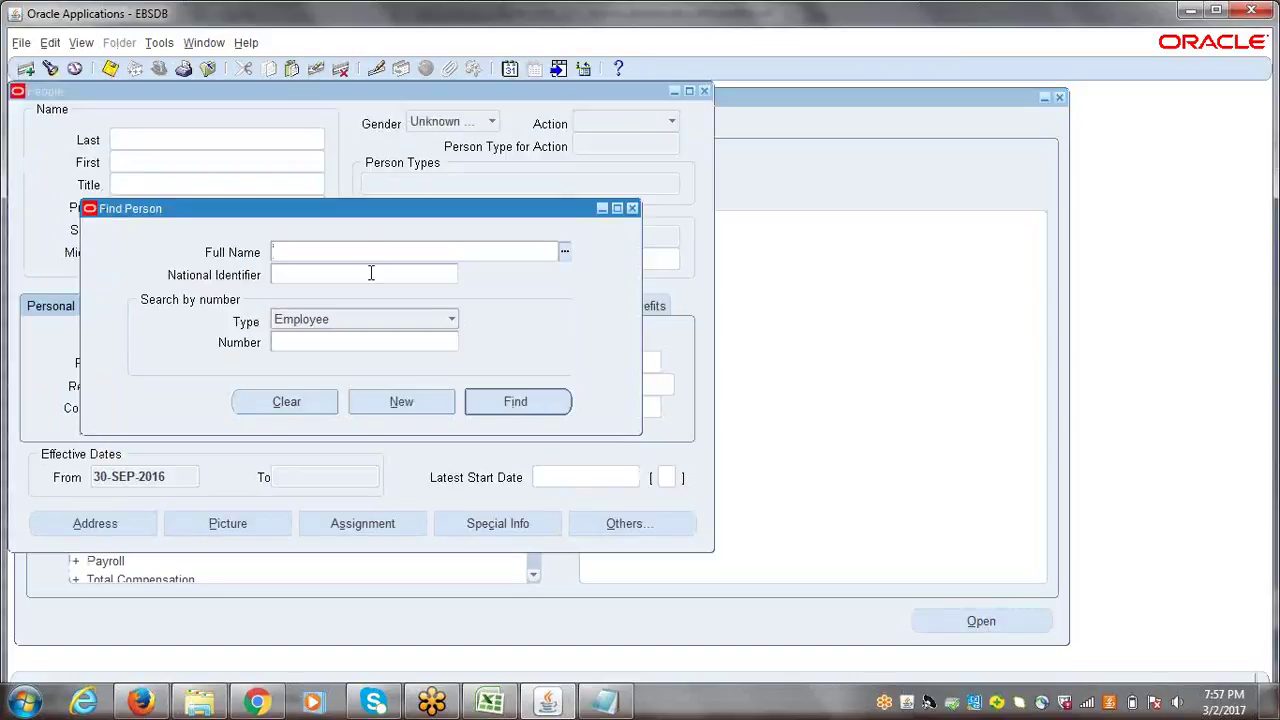
# - Search Find Person by the employee's number and retrieve their record
pyautogui.click(313, 346)
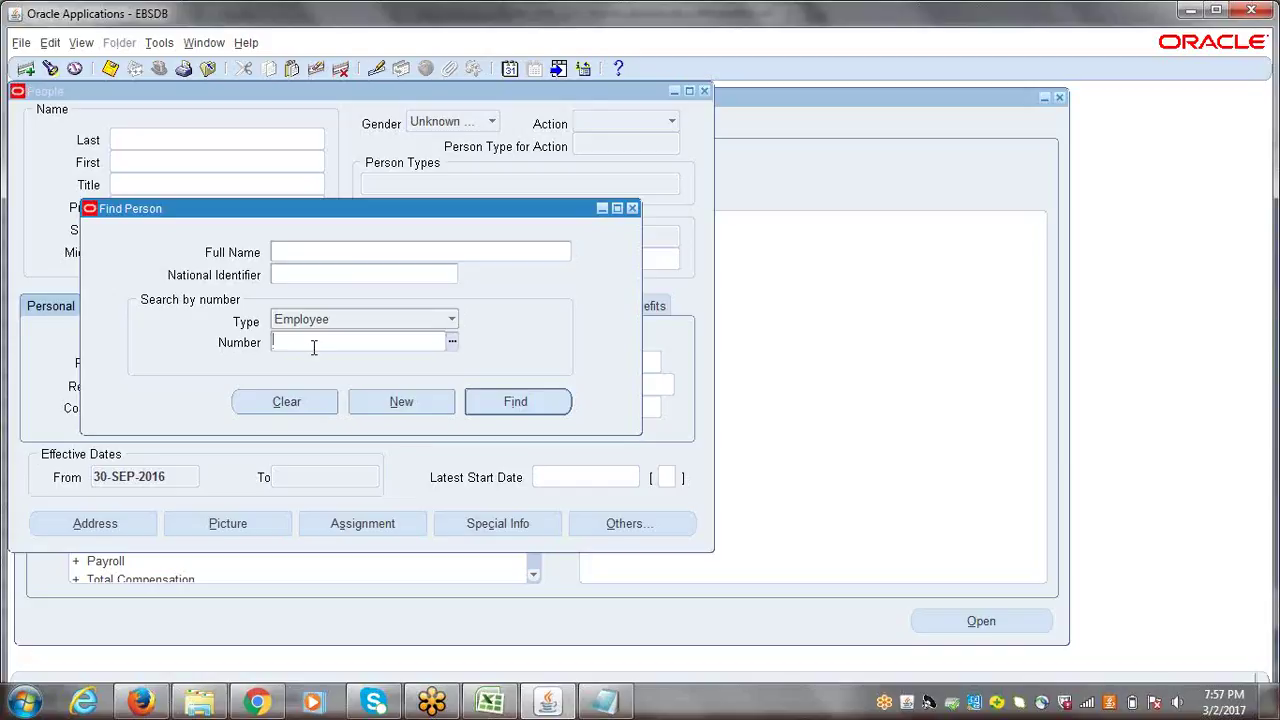
pyautogui.write('1')
pyautogui.press('Tab')
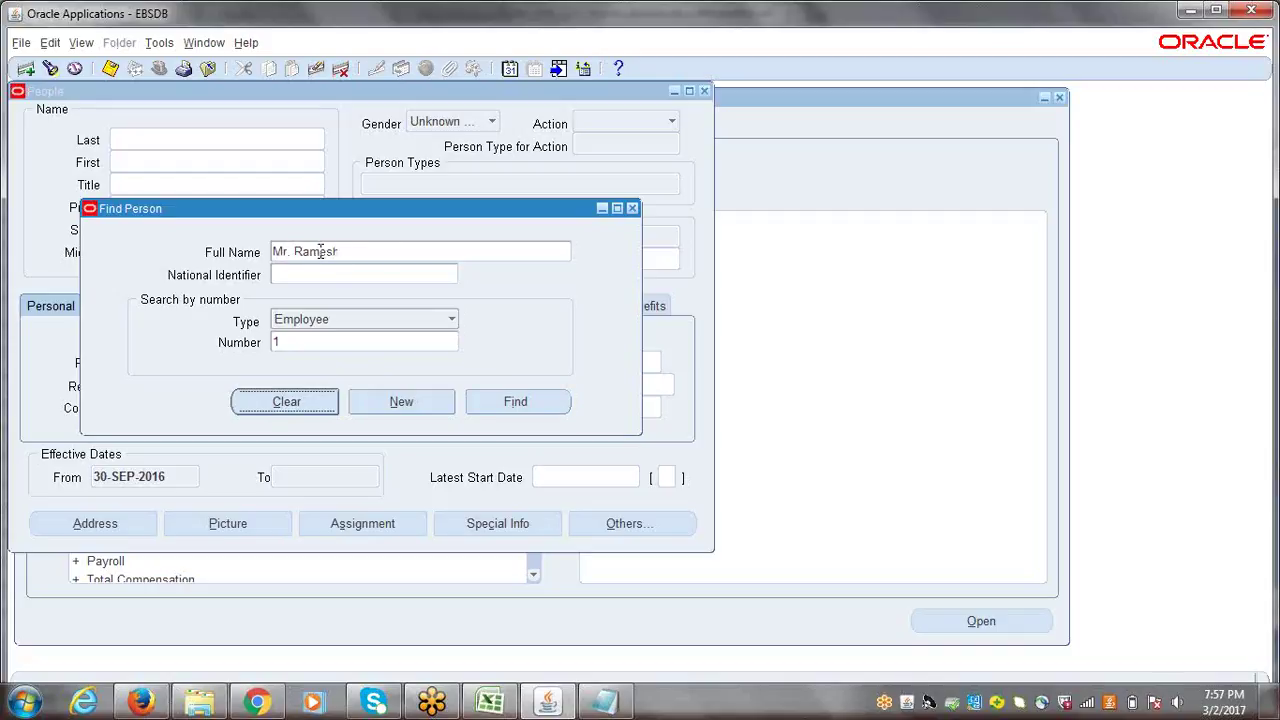
pyautogui.click(517, 402)
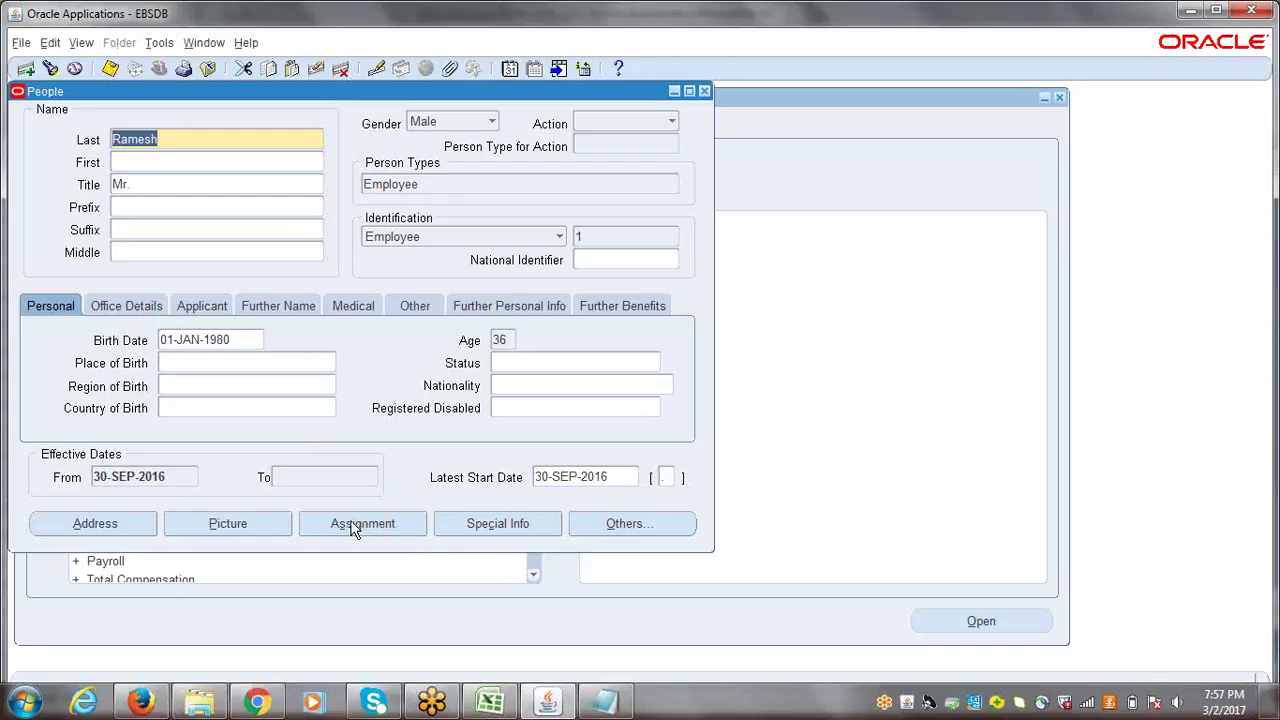
# - Set the assignment position to M4444.Purchasing Manager and choose Update at the history prompt
pyautogui.click(352, 527)
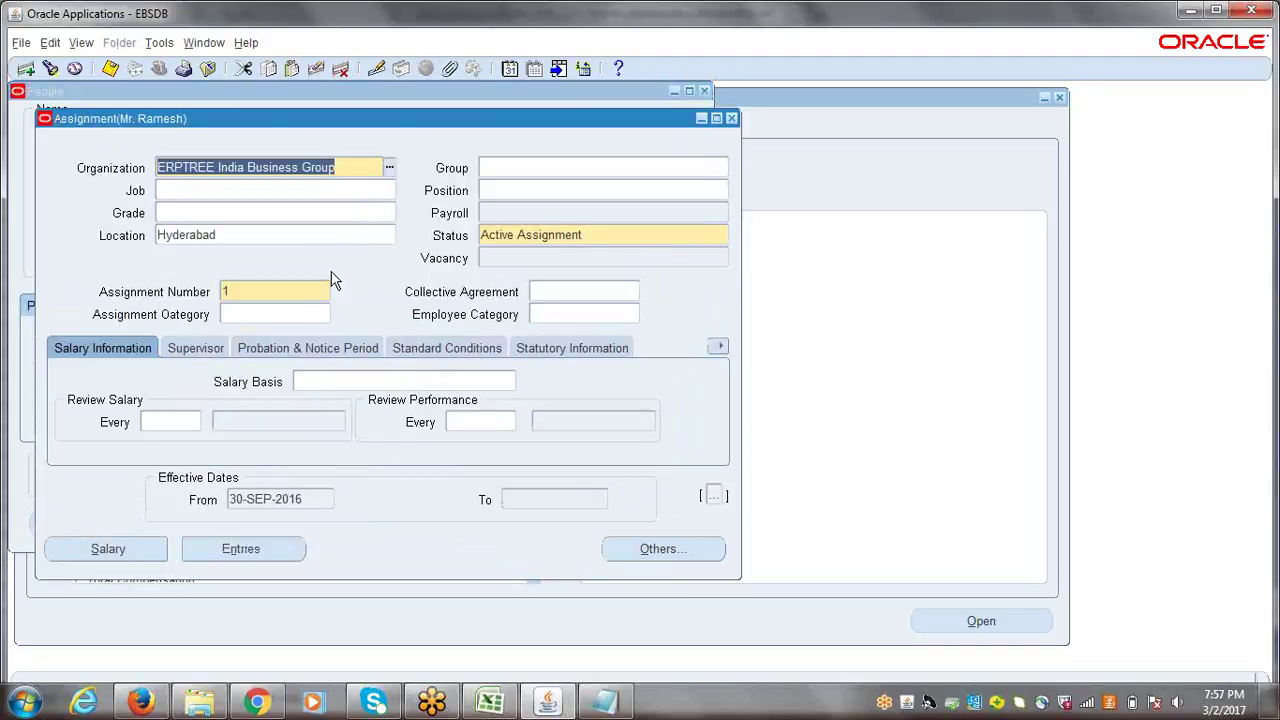
pyautogui.click(514, 187)
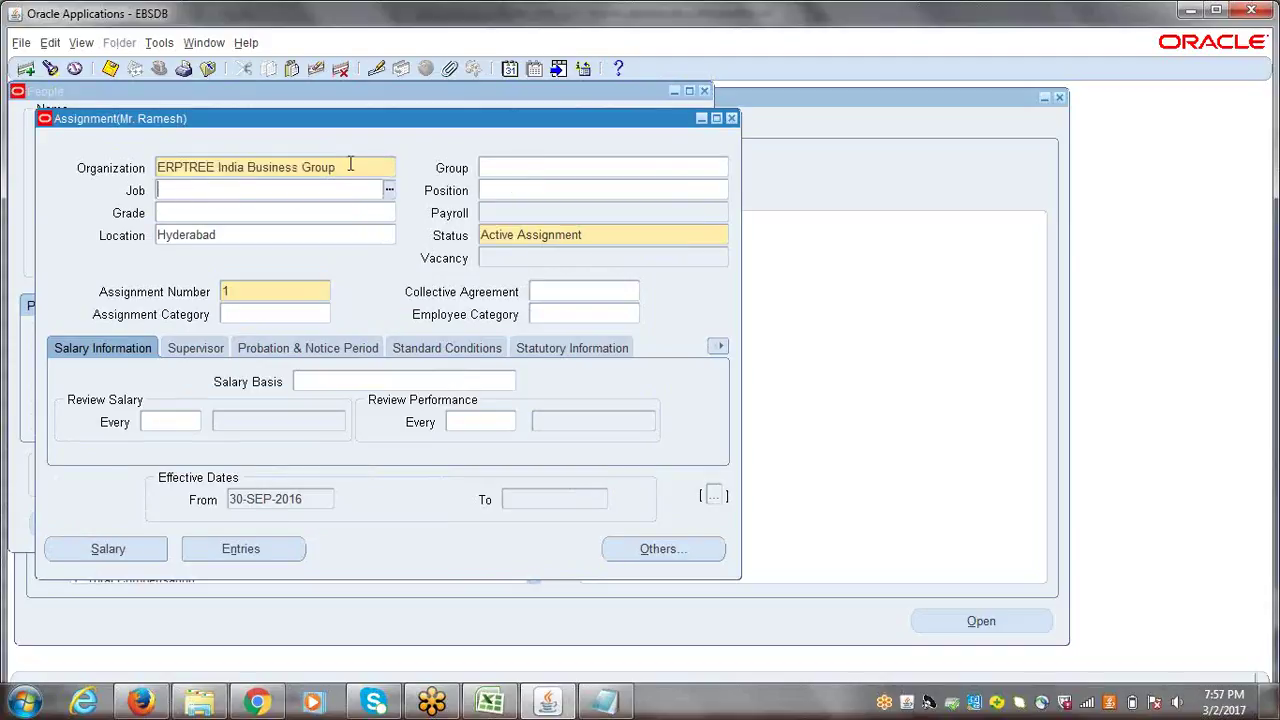
pyautogui.click(548, 190)
pyautogui.write('M')
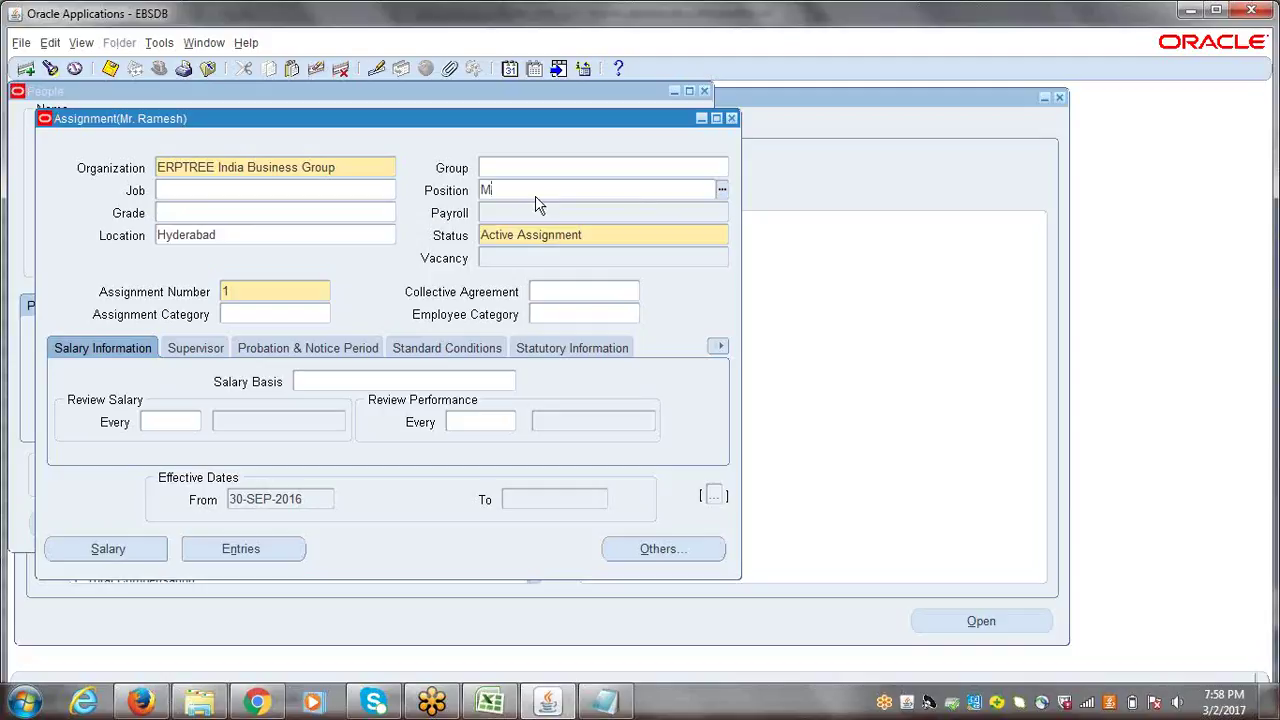
pyautogui.write('4444')
pyautogui.press('Tab')
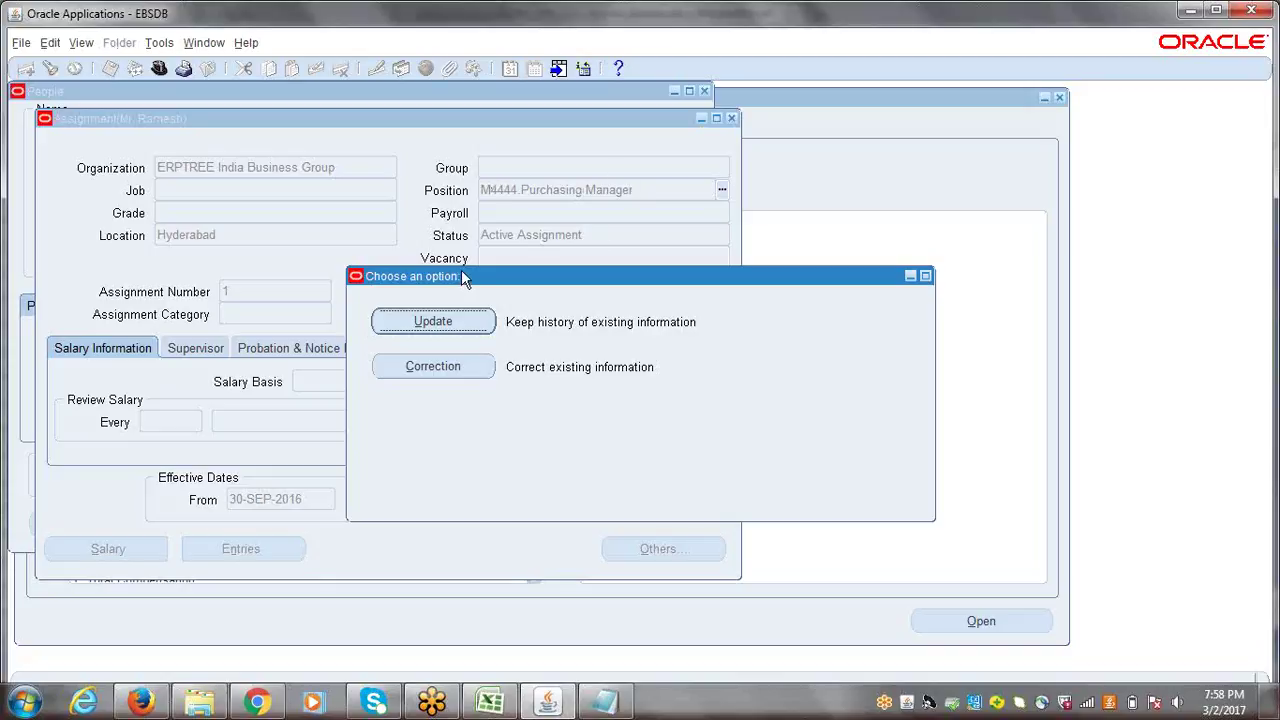
pyautogui.moveTo(397, 274); pyautogui.dragTo(321, 266)
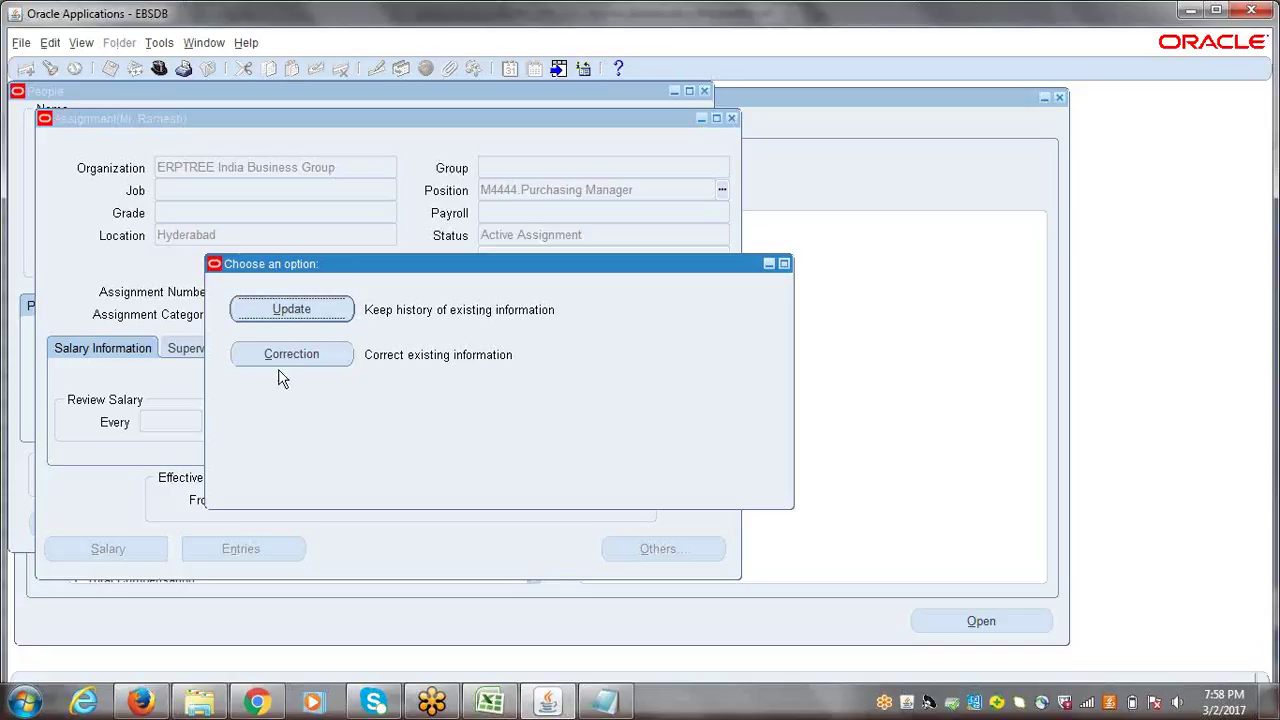
pyautogui.click(281, 309)
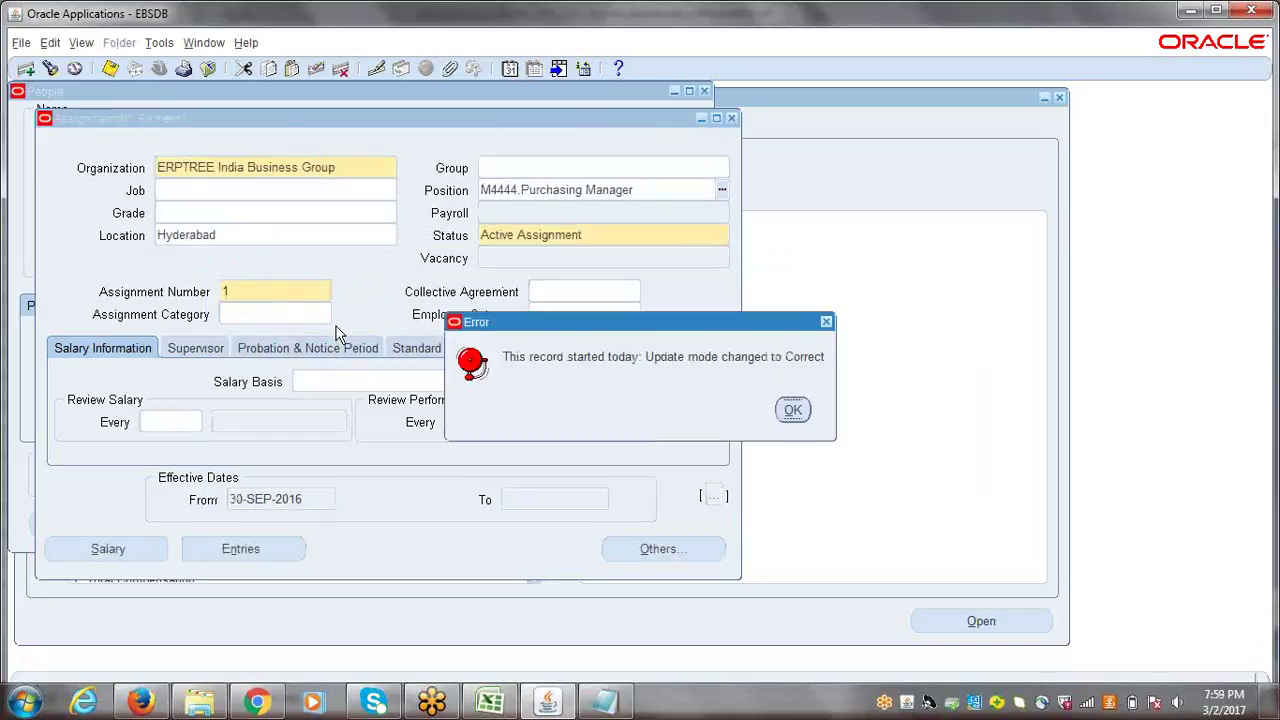
# - Acknowledge the Correct-mode message and accept the position's default values
pyautogui.moveTo(662, 330); pyautogui.dragTo(475, 337)
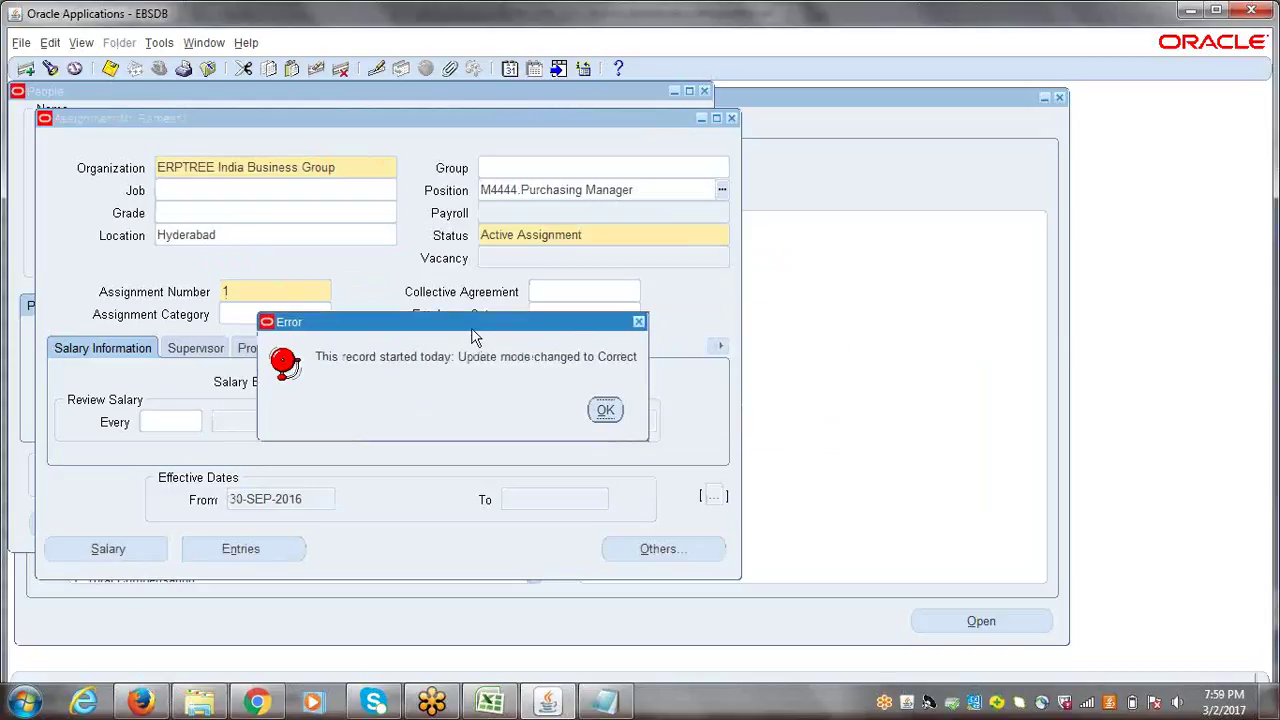
pyautogui.click(605, 410)
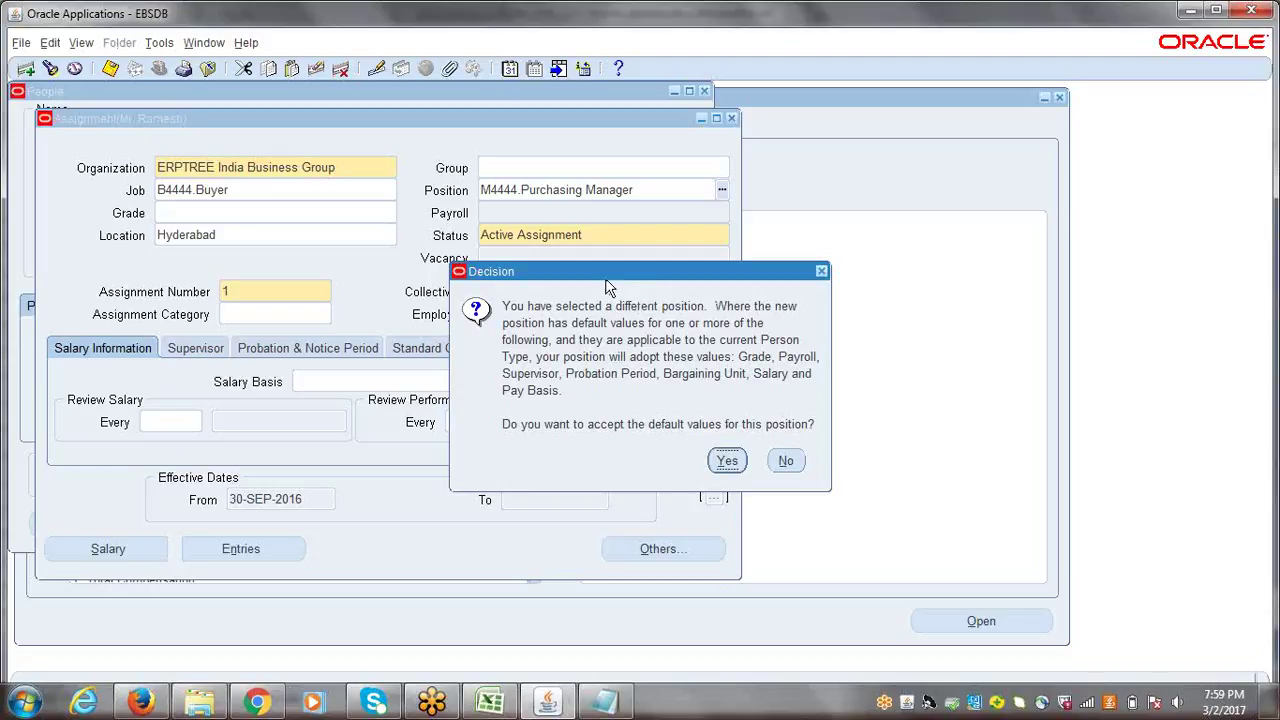
pyautogui.moveTo(607, 281); pyautogui.dragTo(457, 275)
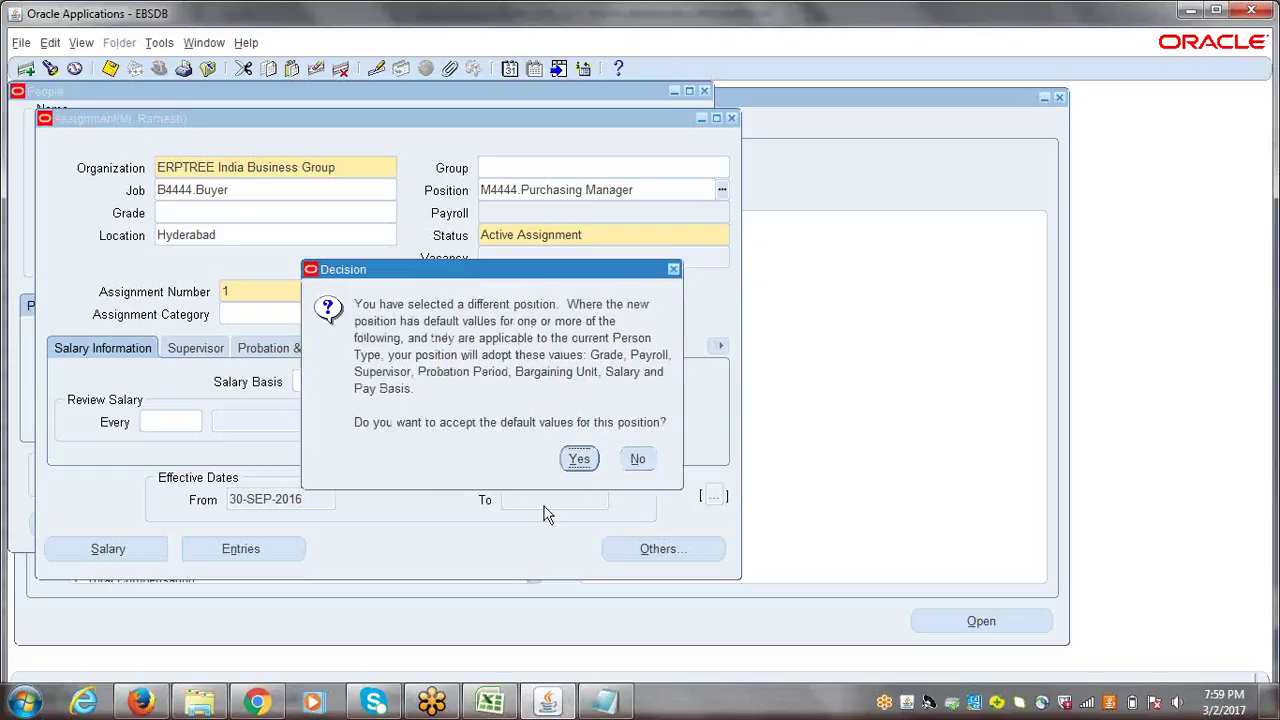
pyautogui.click(577, 459)
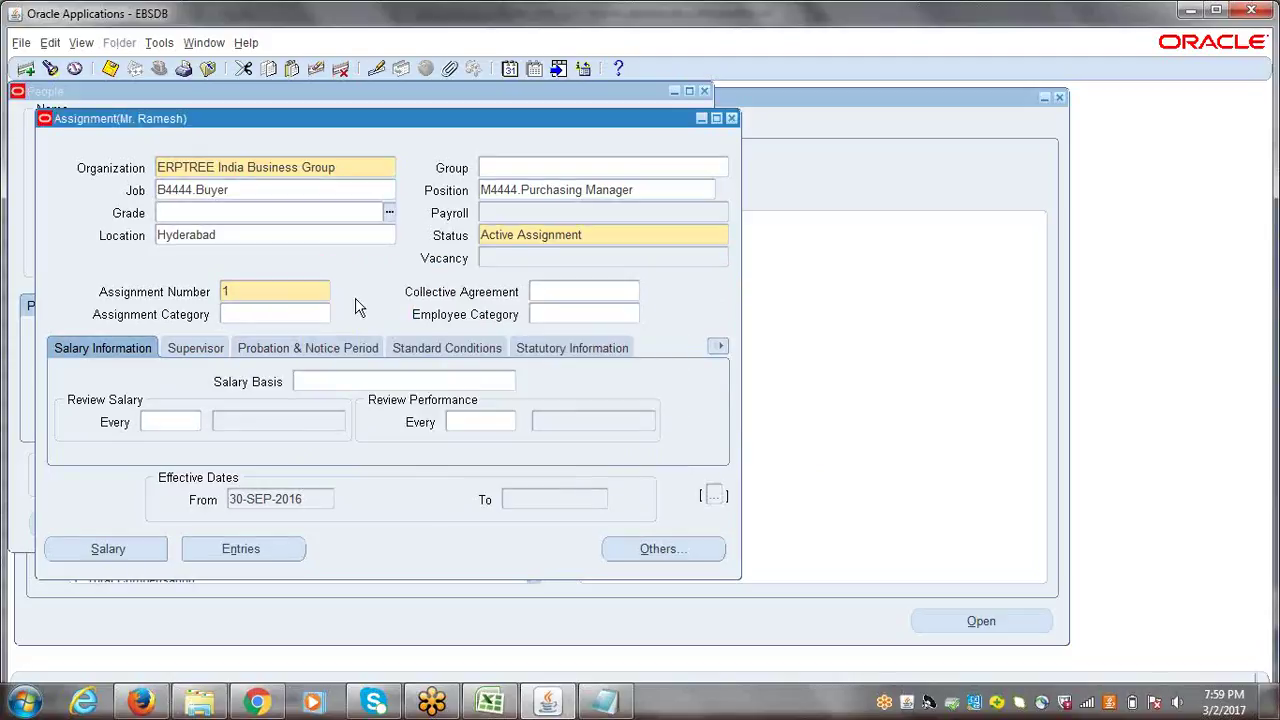
# - Verify job B4444.Buyer and position M4444.Purchasing Manager, then close the Assignment window
pyautogui.click(260, 193)
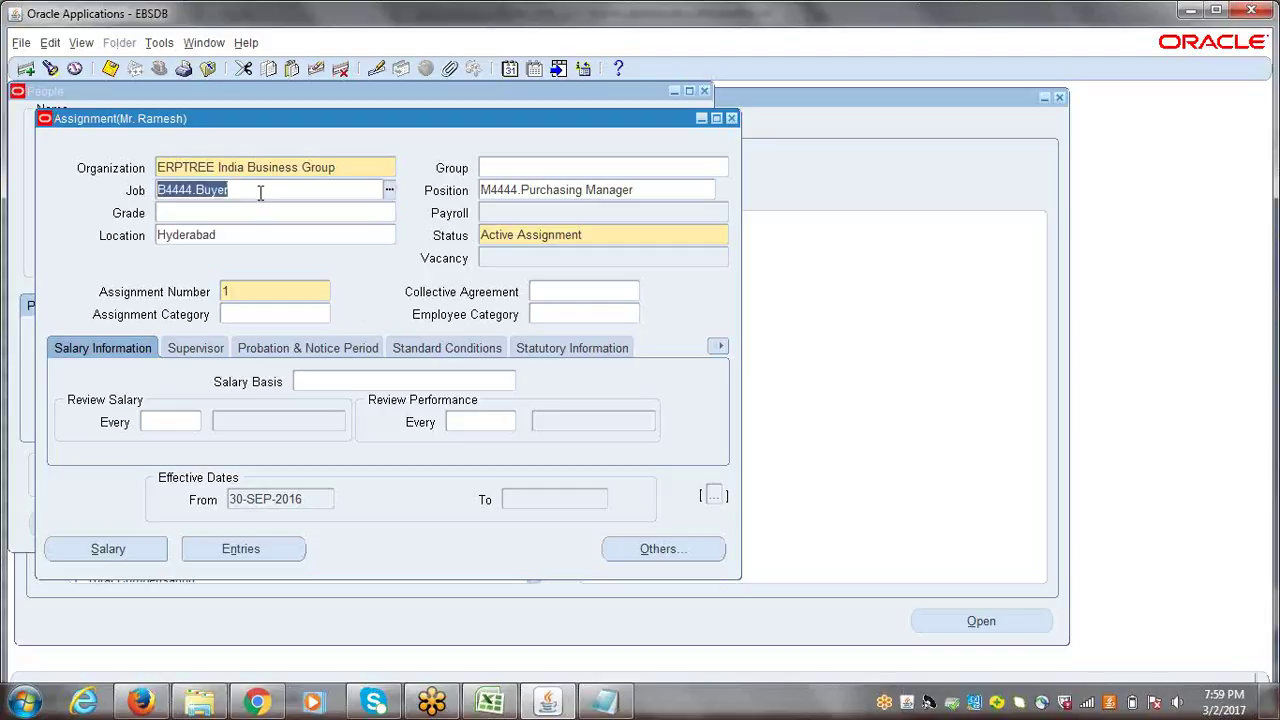
pyautogui.click(519, 190)
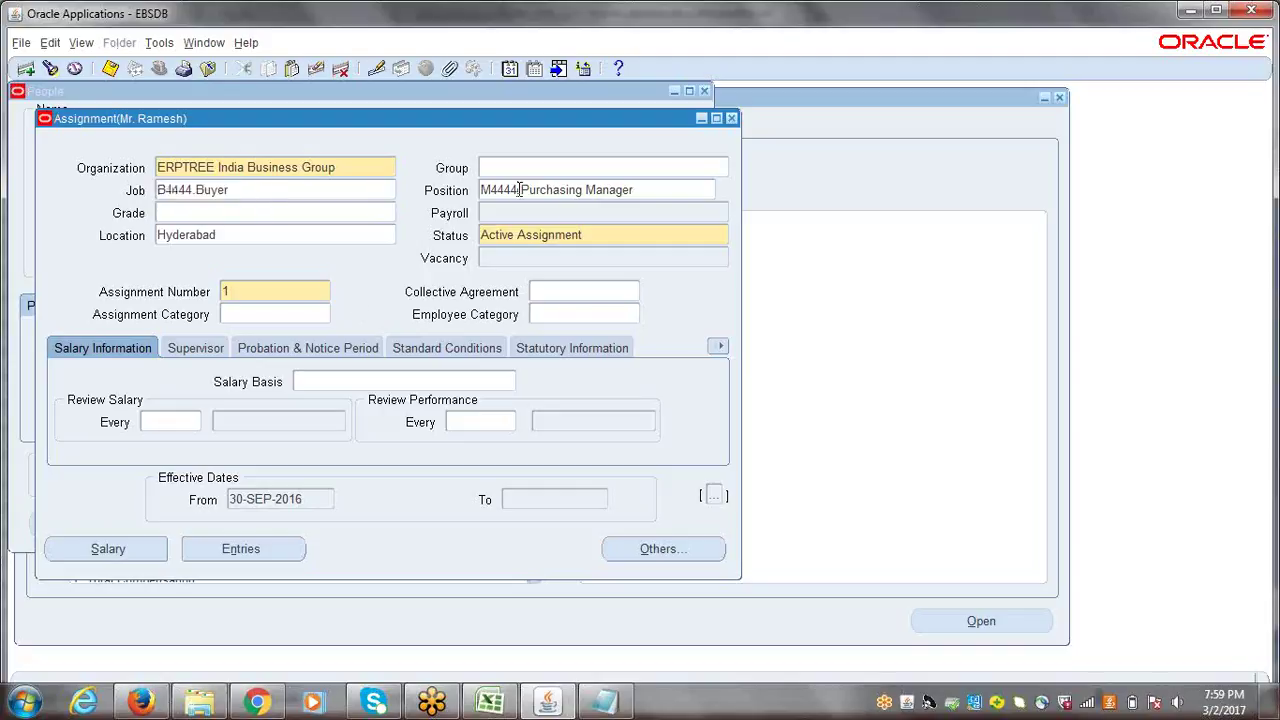
pyautogui.doubleClick(519, 190)
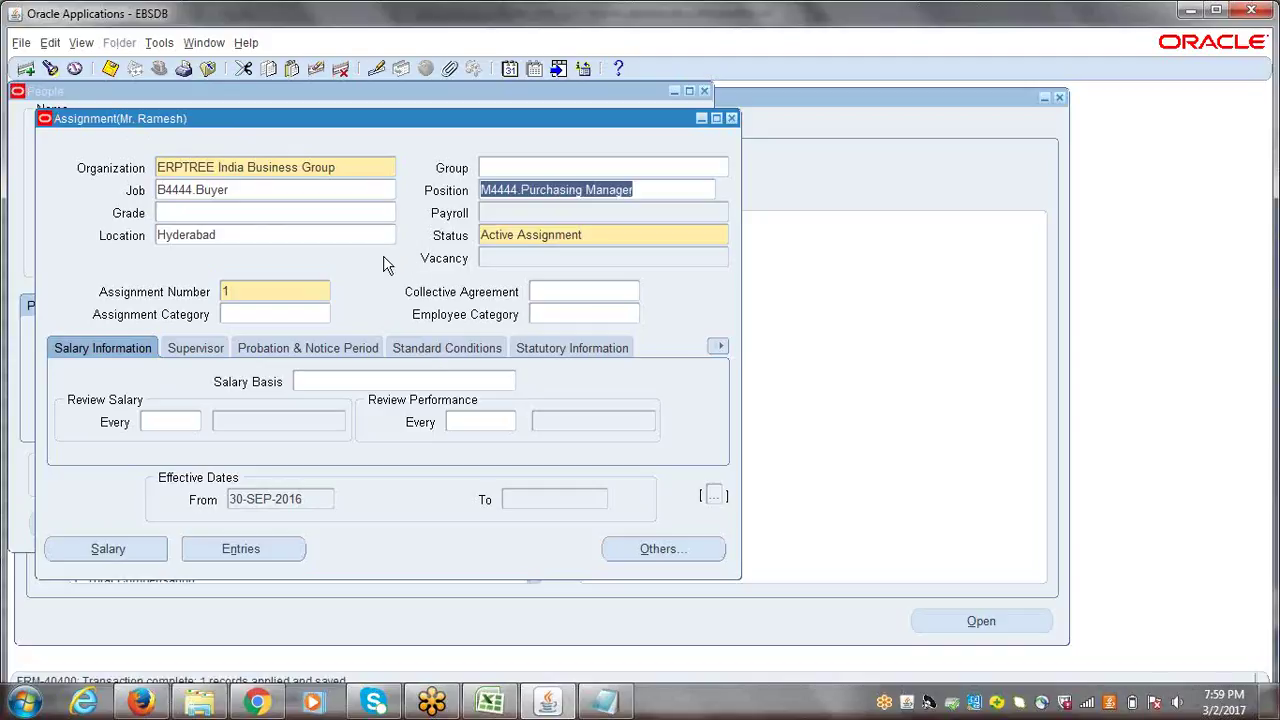
pyautogui.click(731, 118)
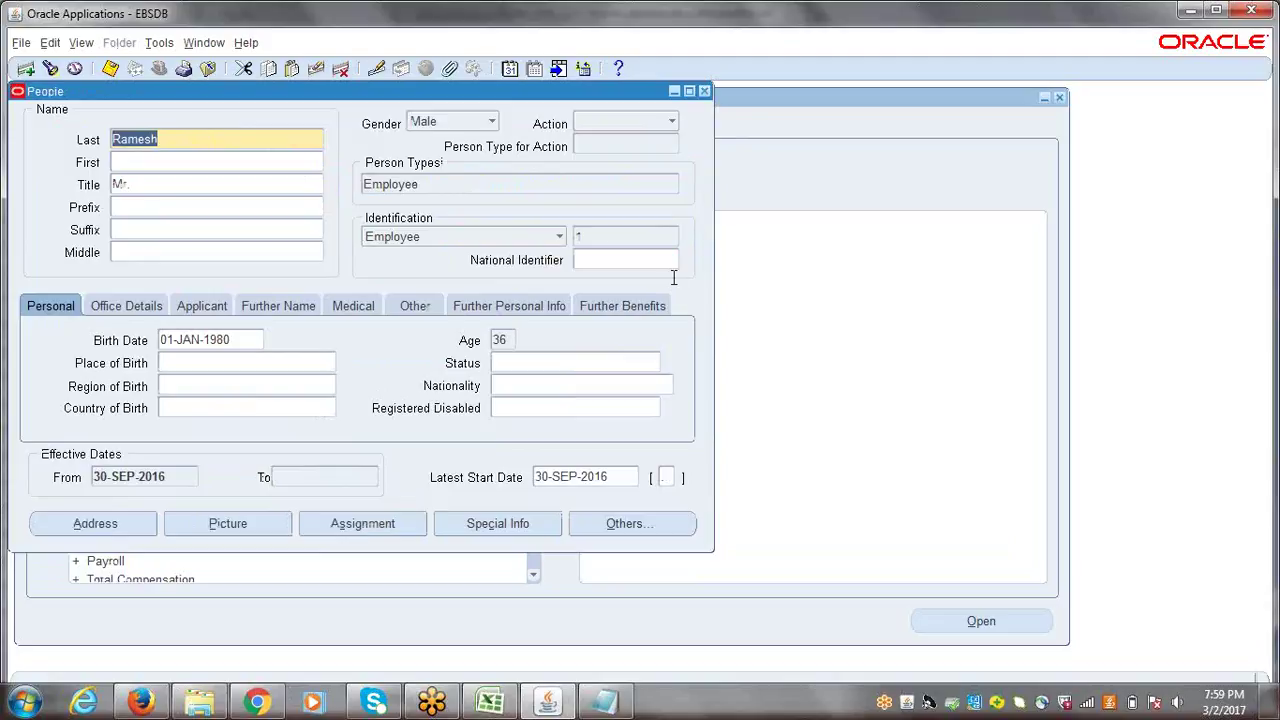
pyautogui.click(610, 235)
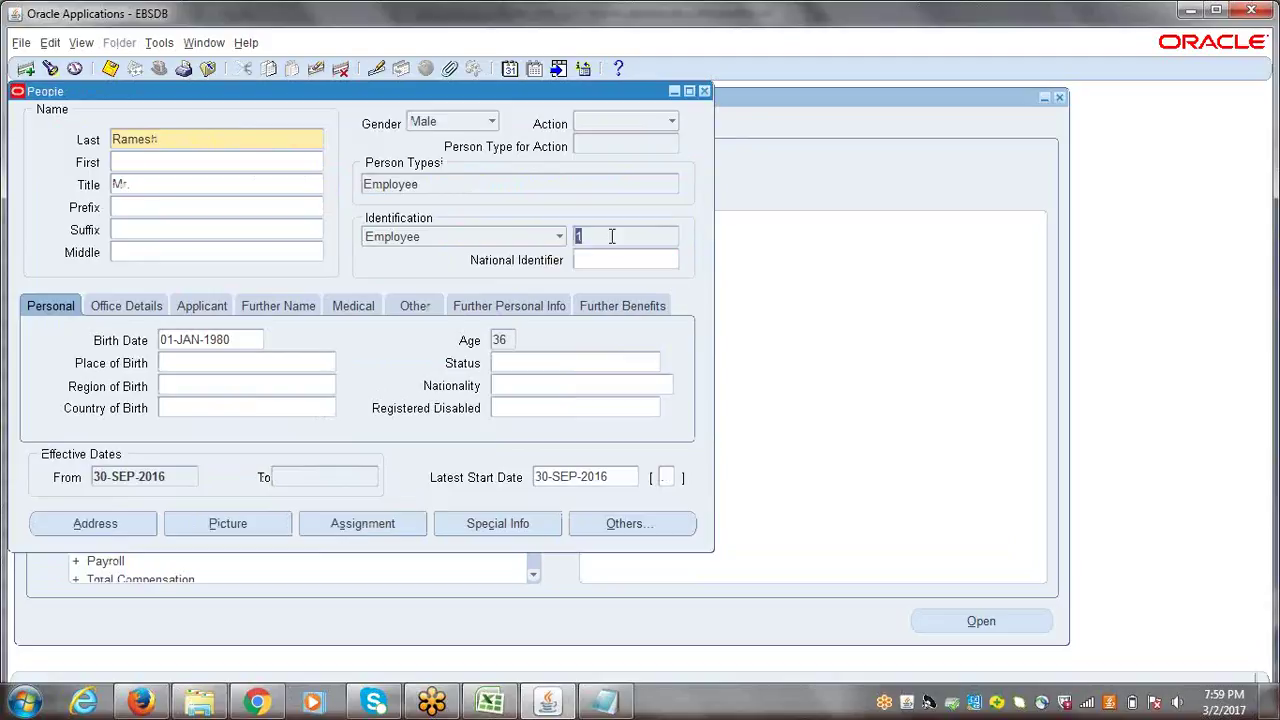
pyautogui.hotkey('ctrl', 's')
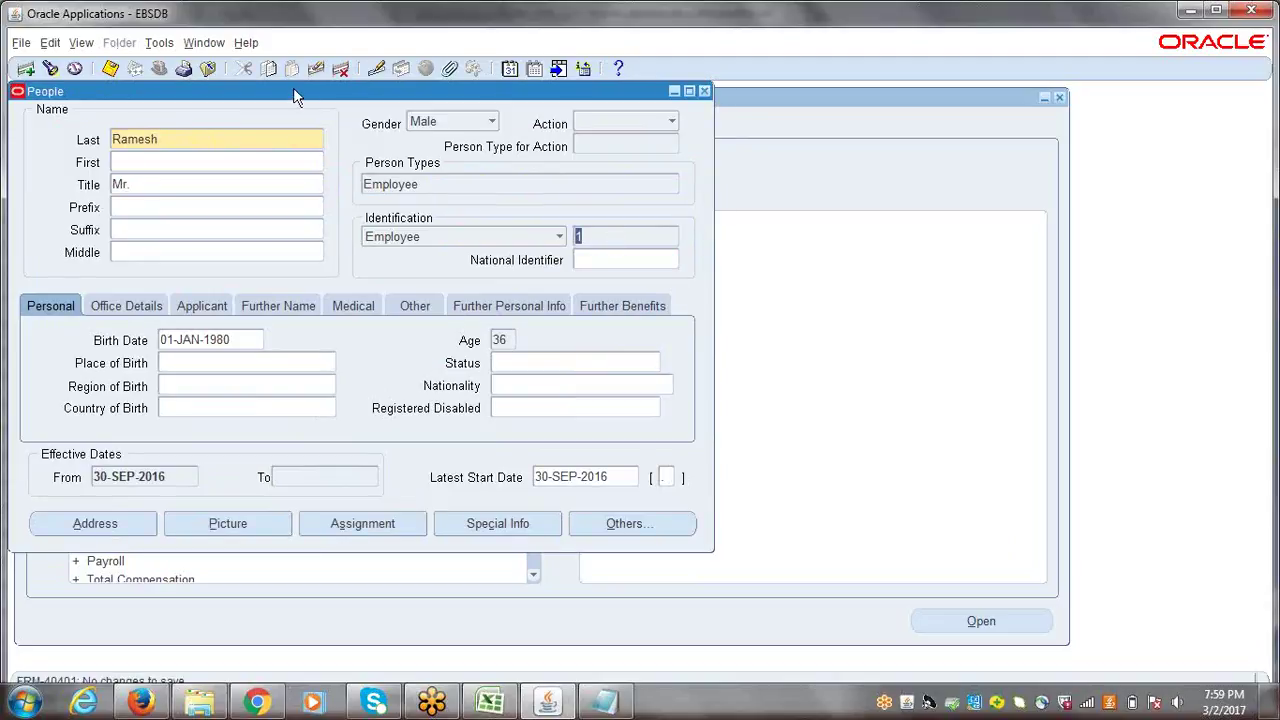
pyautogui.moveTo(295, 91); pyautogui.dragTo(336, 121)
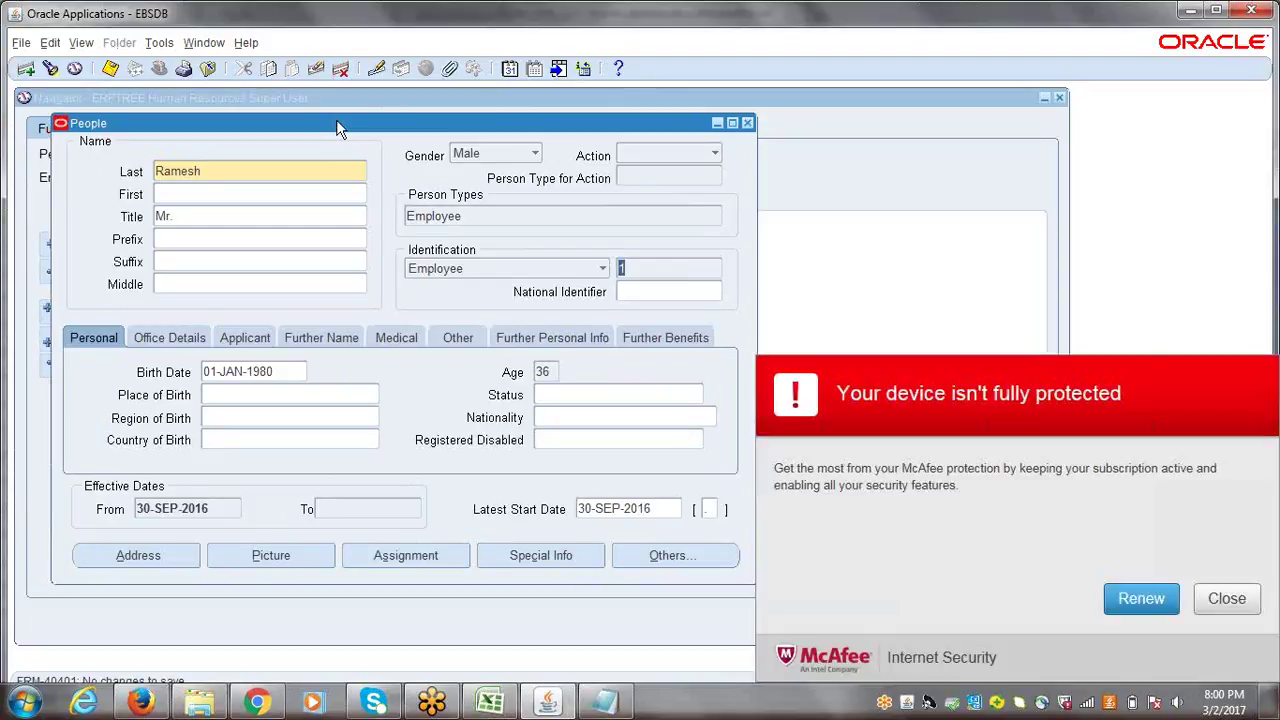
pyautogui.click(1237, 606)
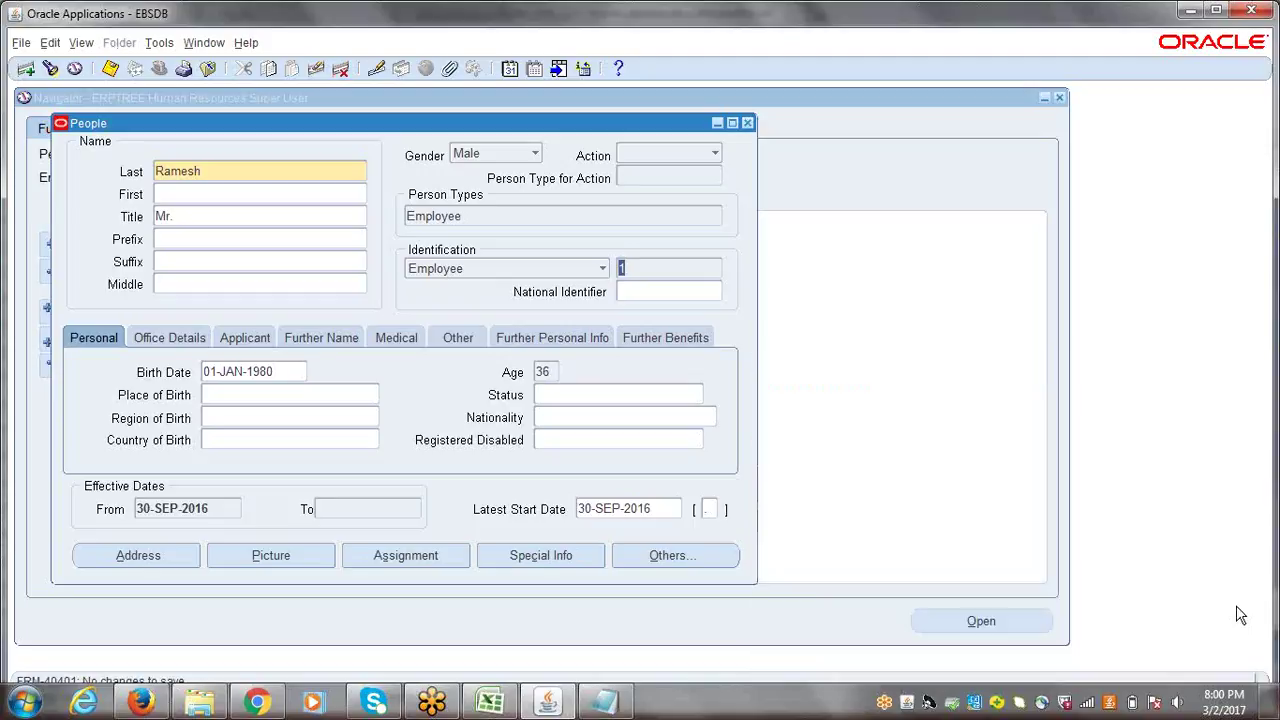
pyautogui.moveTo(585, 127)
pyautogui.mouseDown()
pyautogui.moveTo(583, 114)
pyautogui.moveTo(584, 128)
pyautogui.mouseUp()
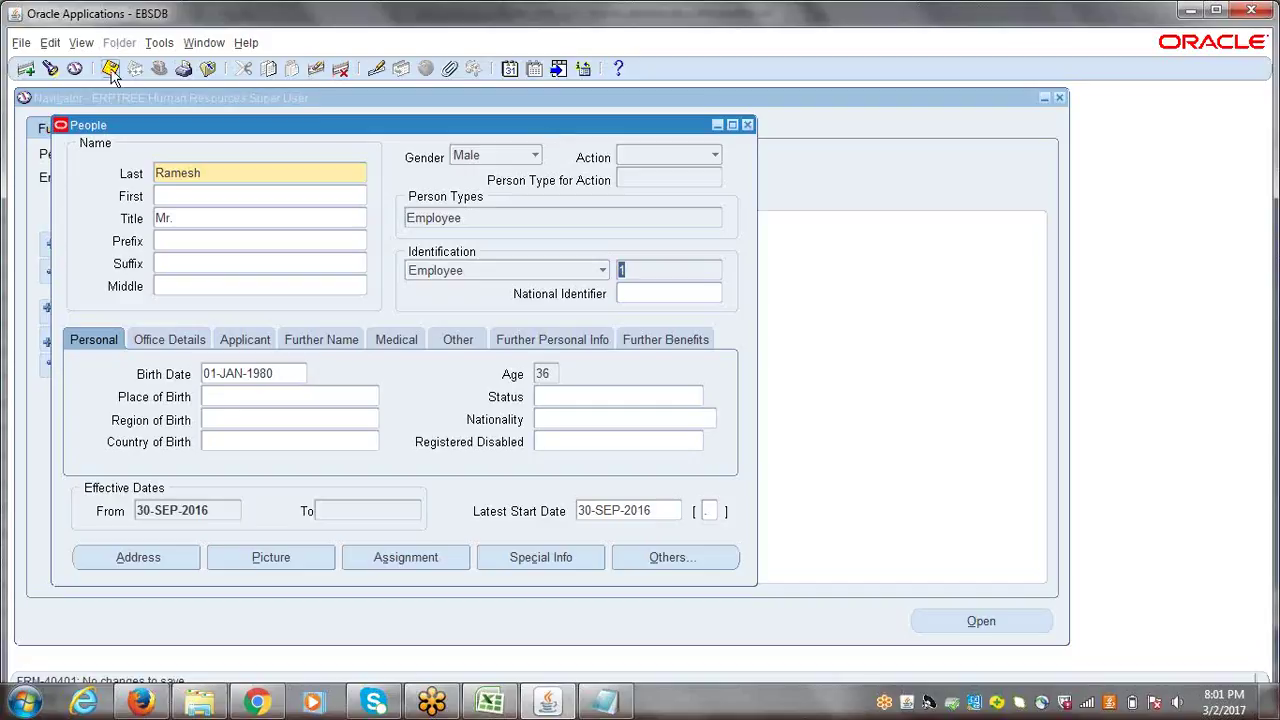
# - Enter 'Assign Employee to User' in cell A163 of the Excel checklist
pyautogui.click(494, 704)
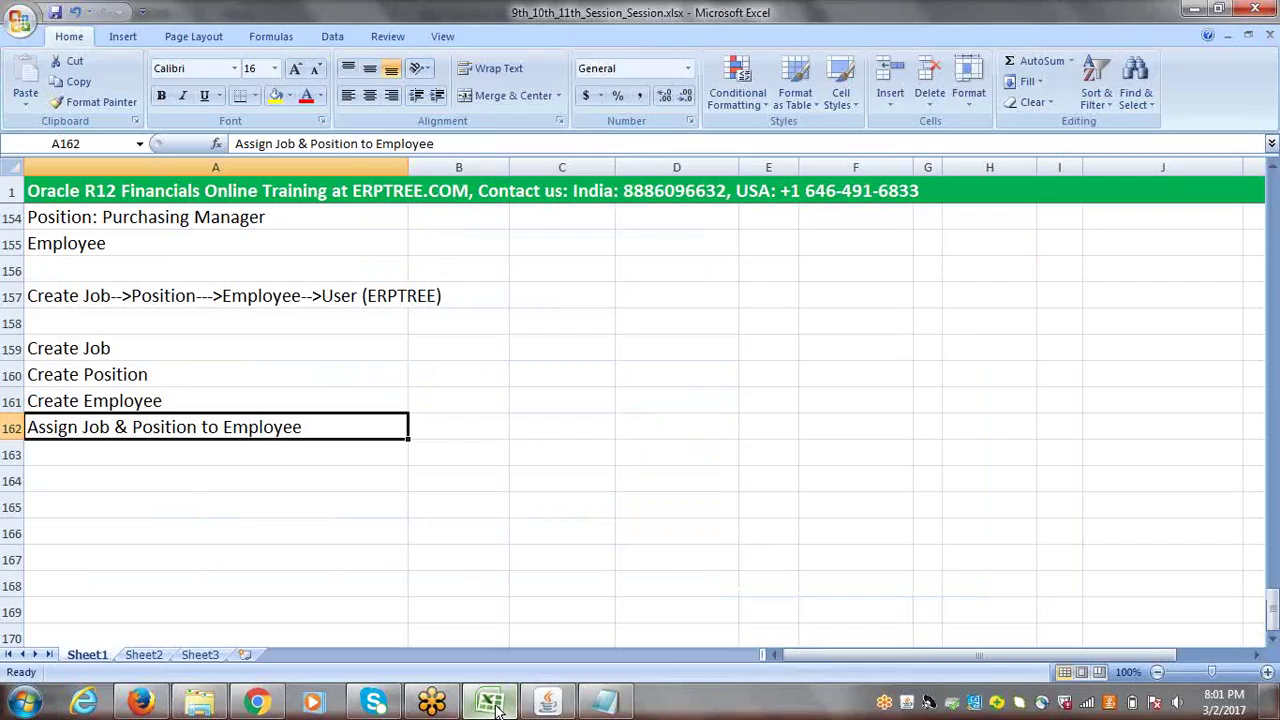
pyautogui.click(119, 450)
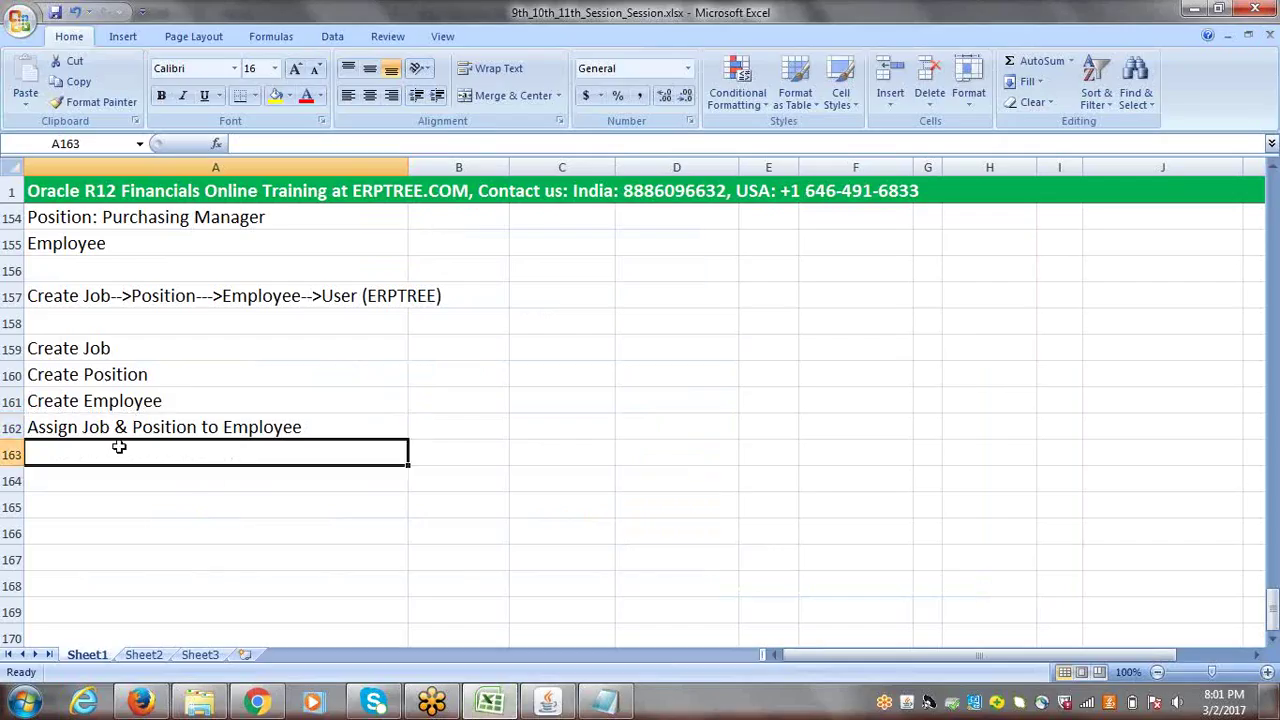
pyautogui.write('Assign ')
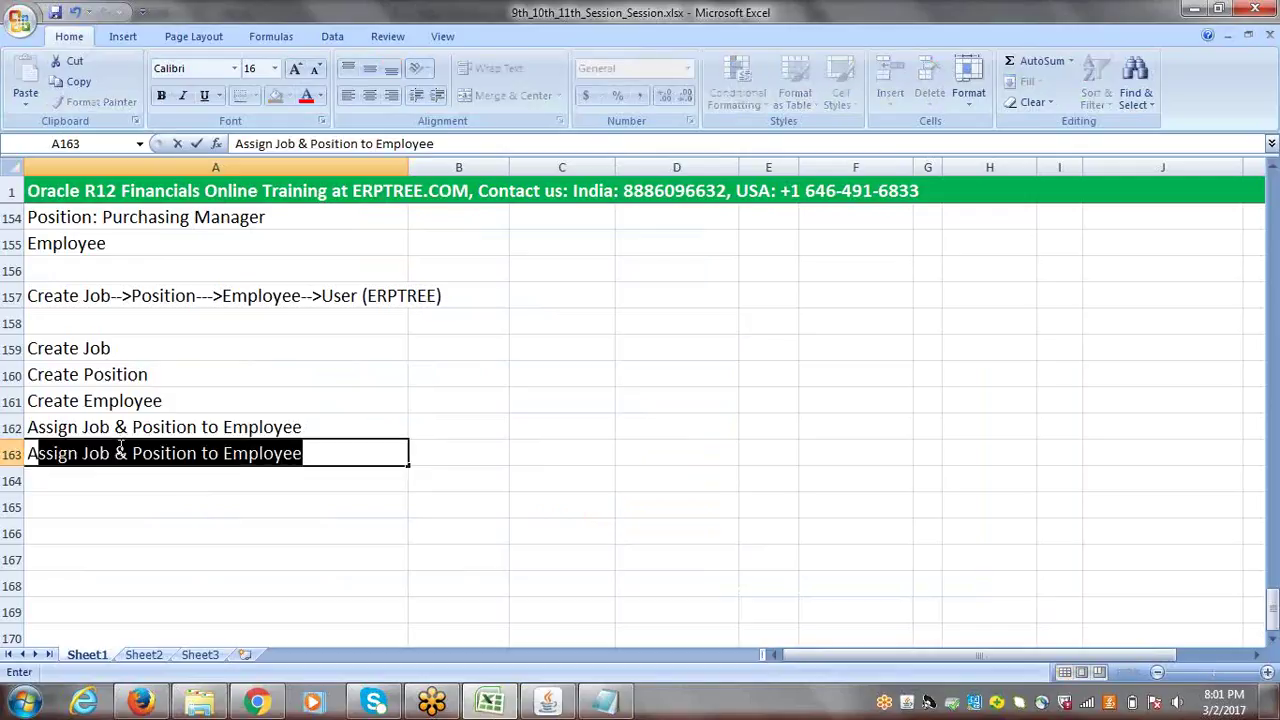
pyautogui.write('E')
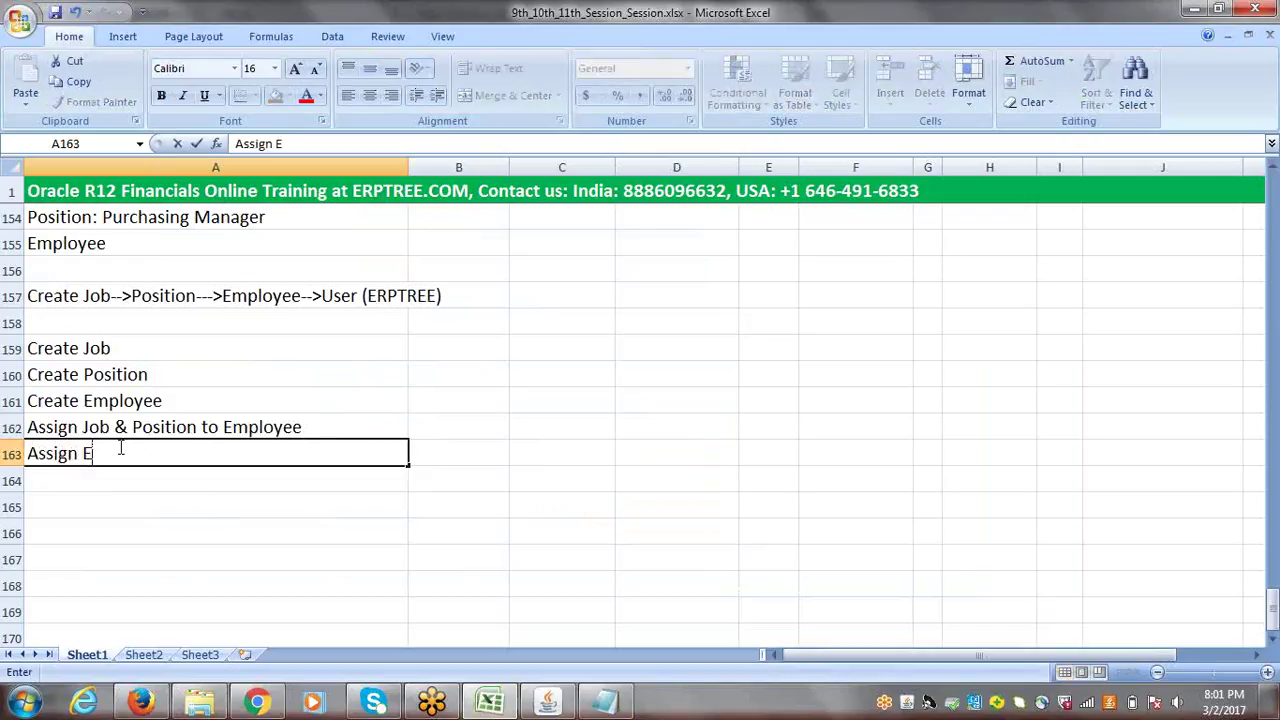
pyautogui.write('mployee to User')
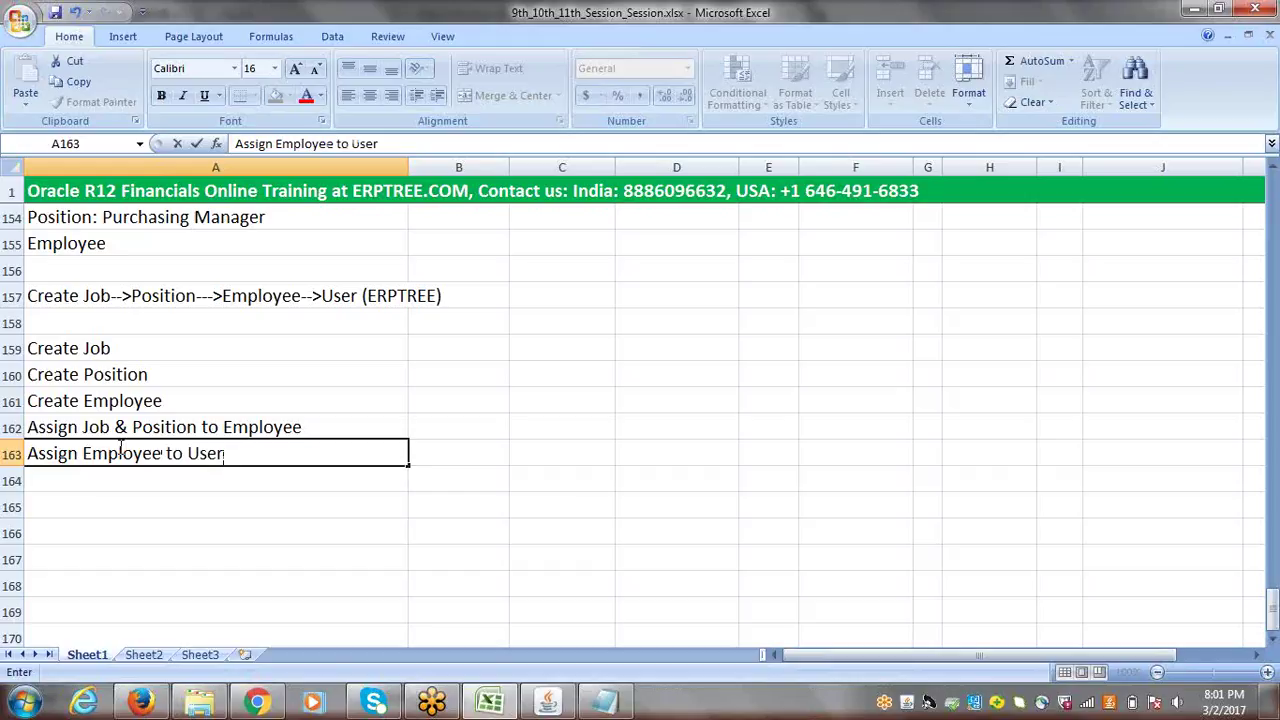
pyautogui.hotkey('ctrl', 'Return')
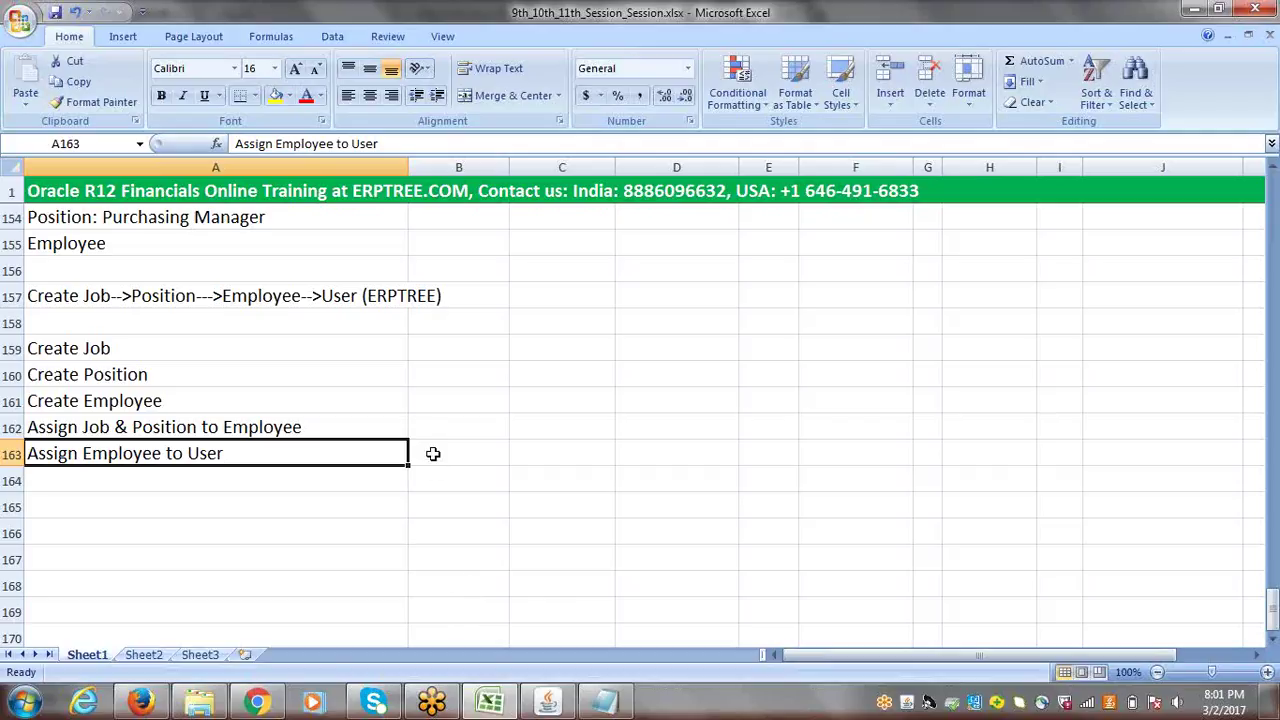
# - Close the People form and collapse the Navigator menu tree
pyautogui.click(535, 708)
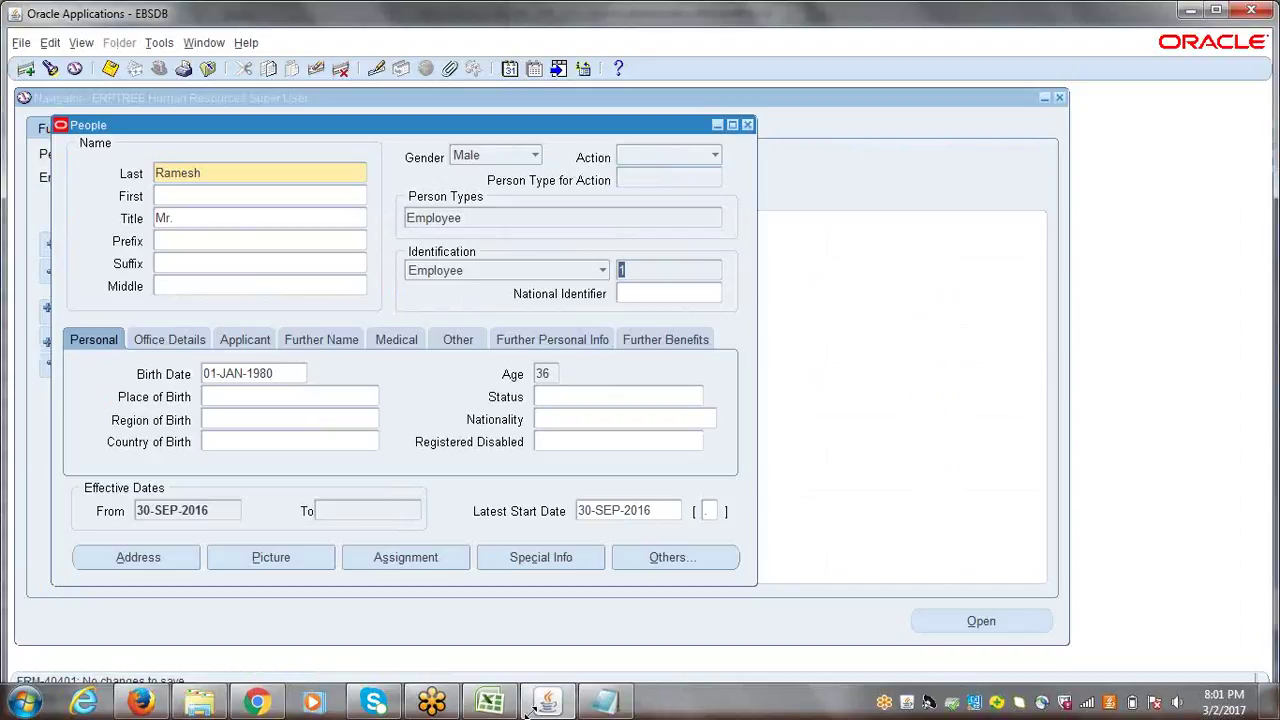
pyautogui.click(748, 126)
pyautogui.click(52, 367)
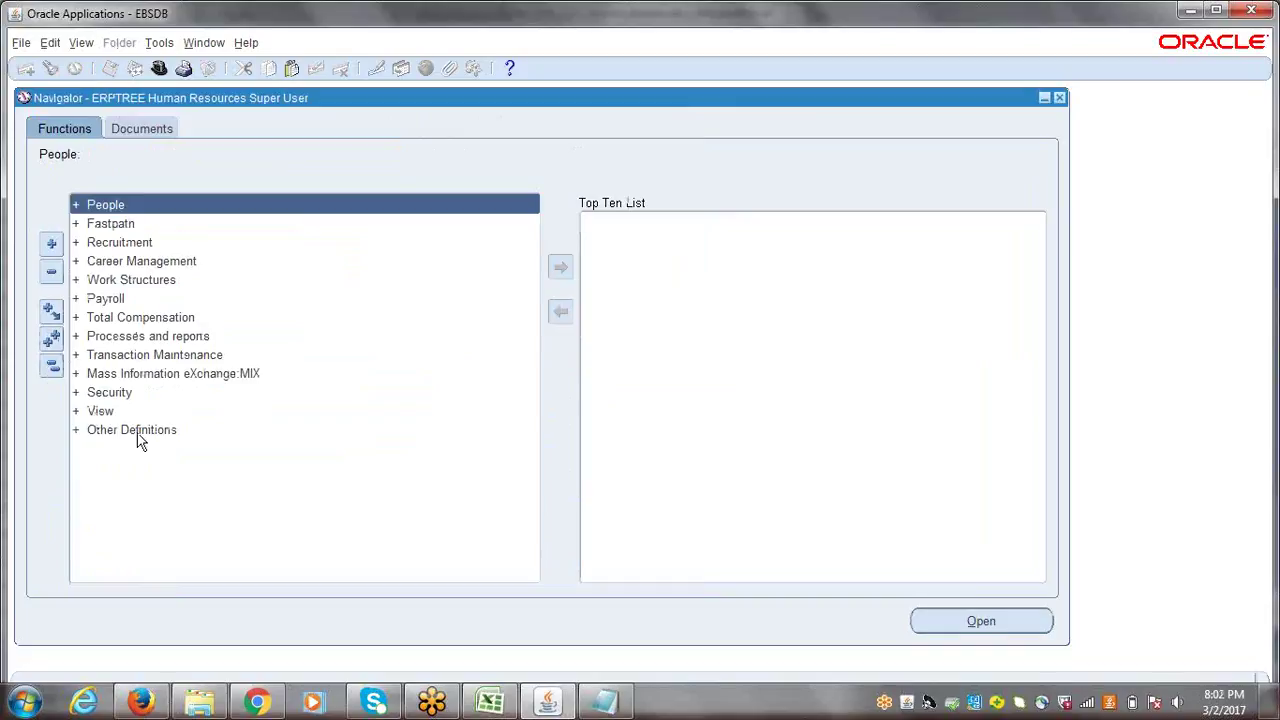
pyautogui.click(490, 703)
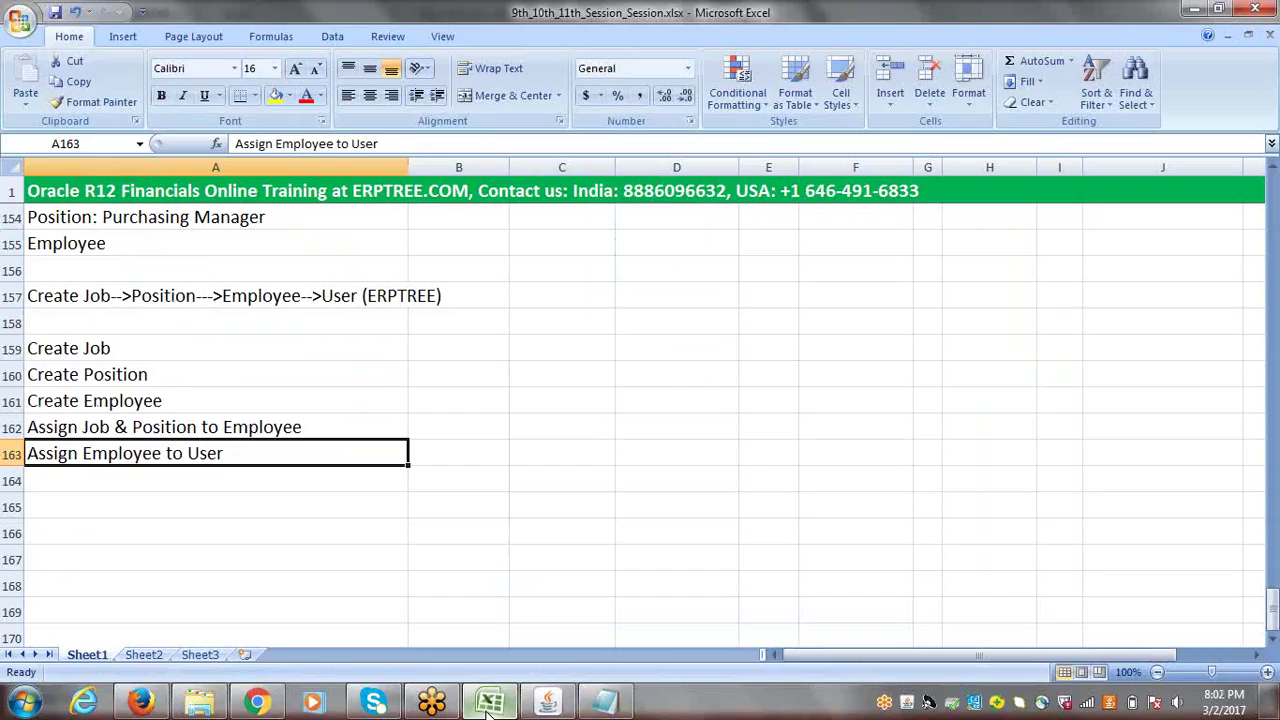
pyautogui.click(490, 703)
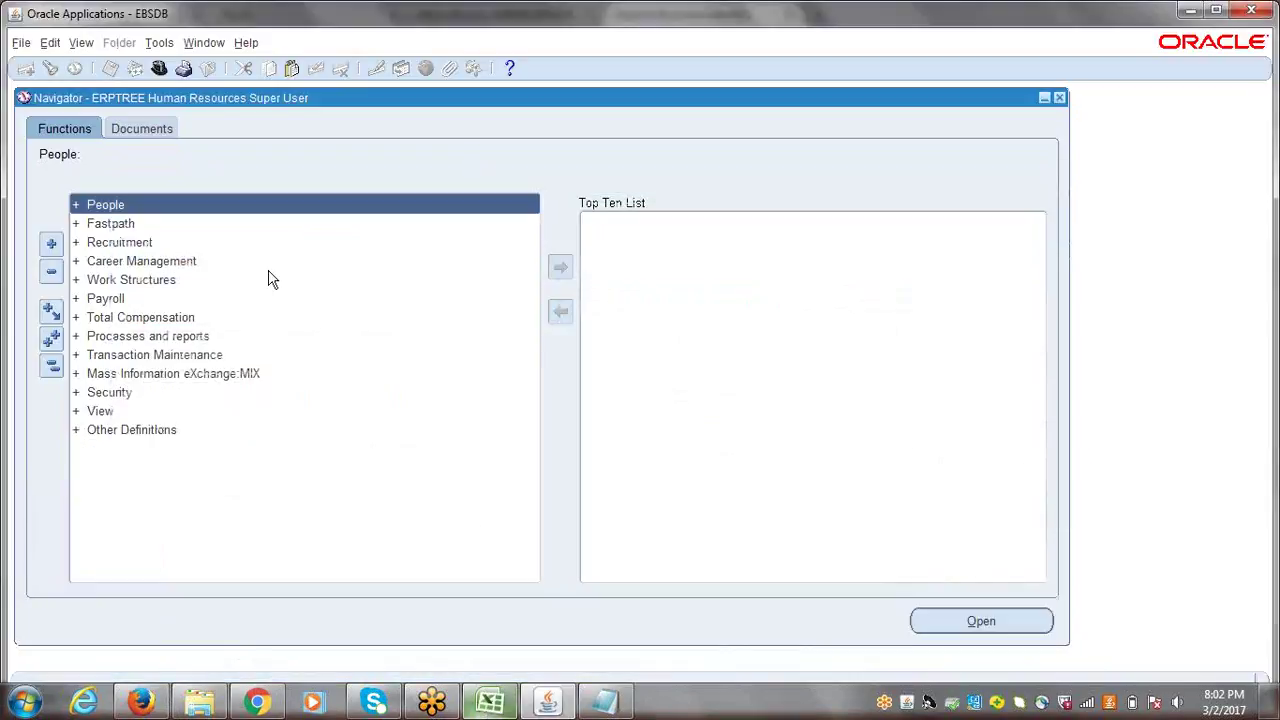
# - Switch the Oracle responsibility from Human Resources Super User to System Administrator
pyautogui.click(156, 74)
pyautogui.click(137, 455)
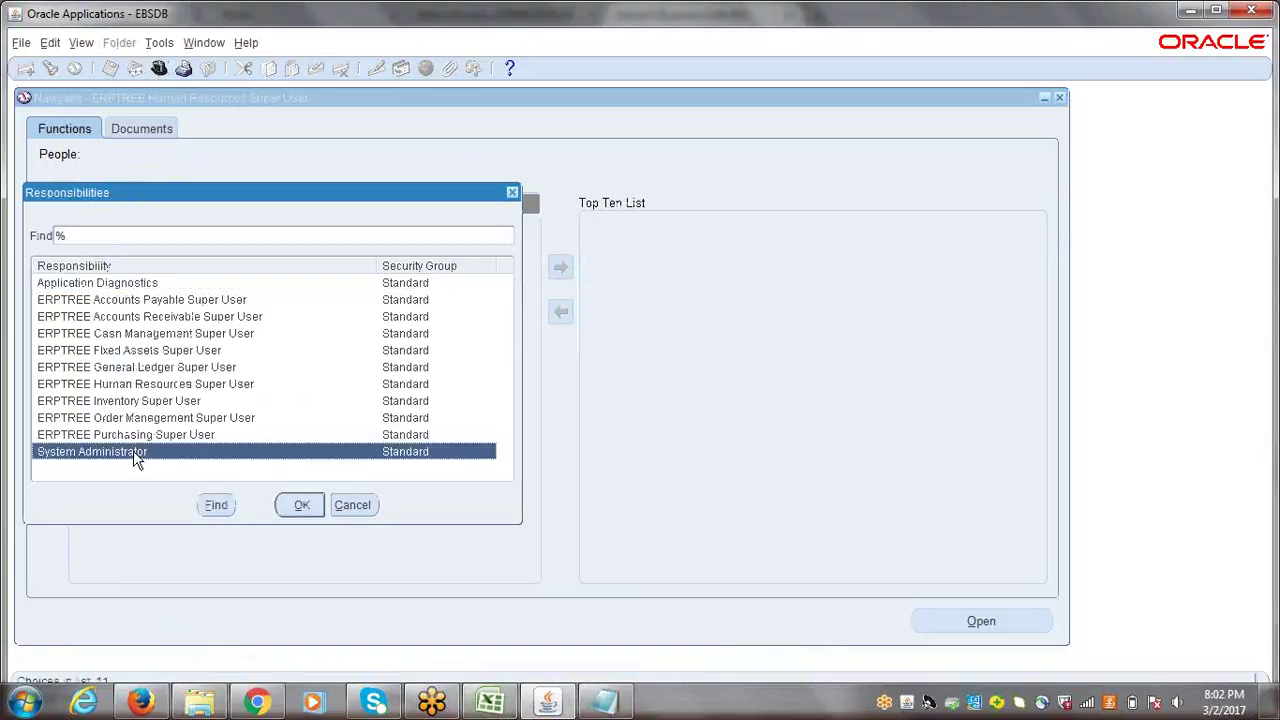
pyautogui.click(512, 192)
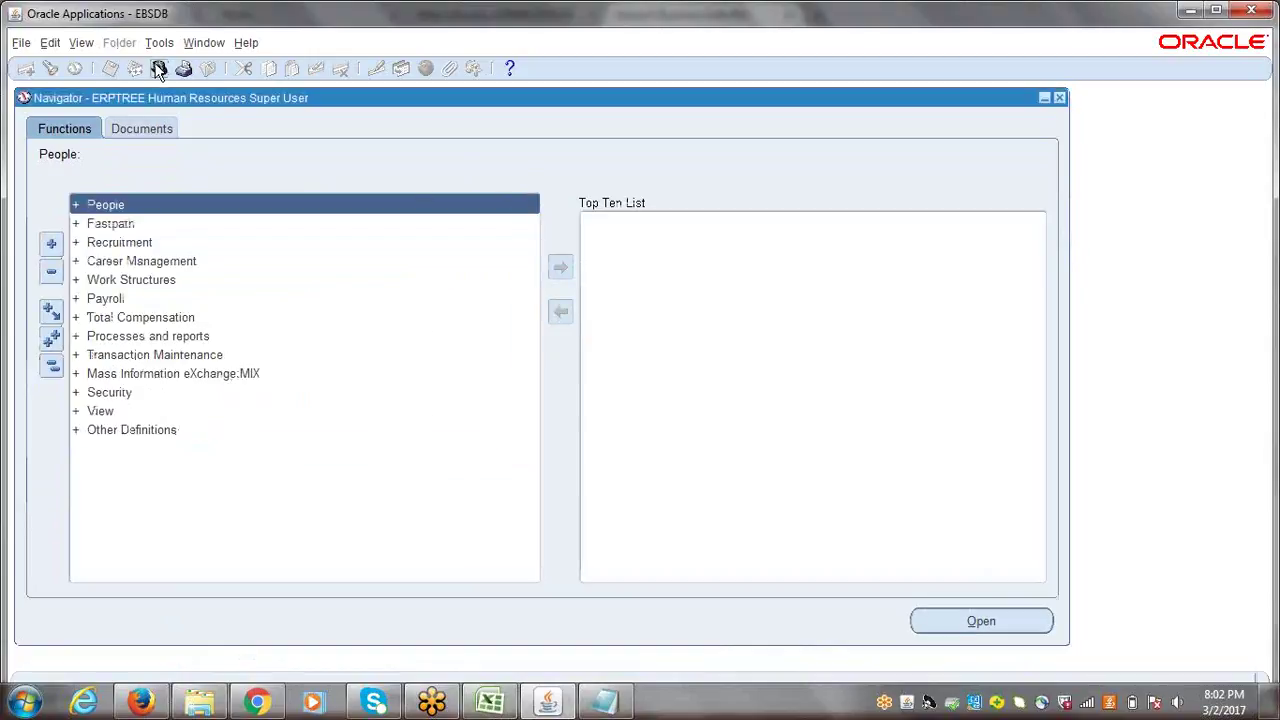
pyautogui.click(21, 43)
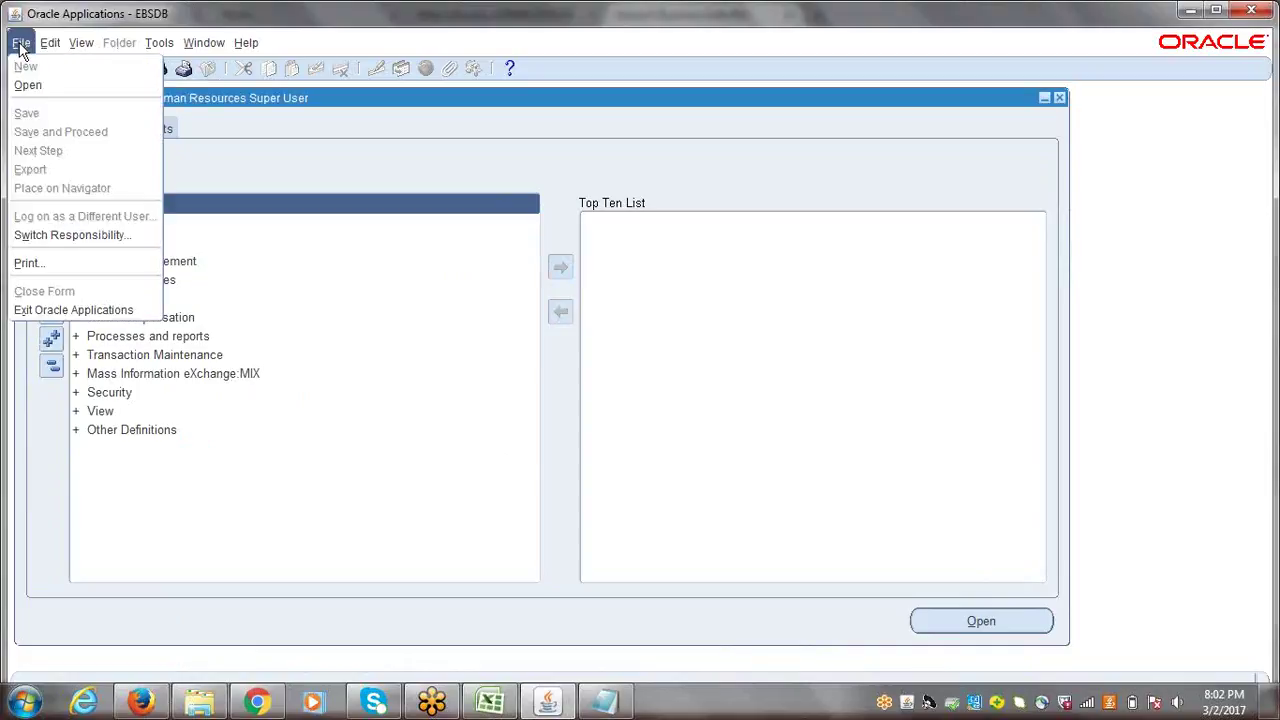
pyautogui.click(55, 238)
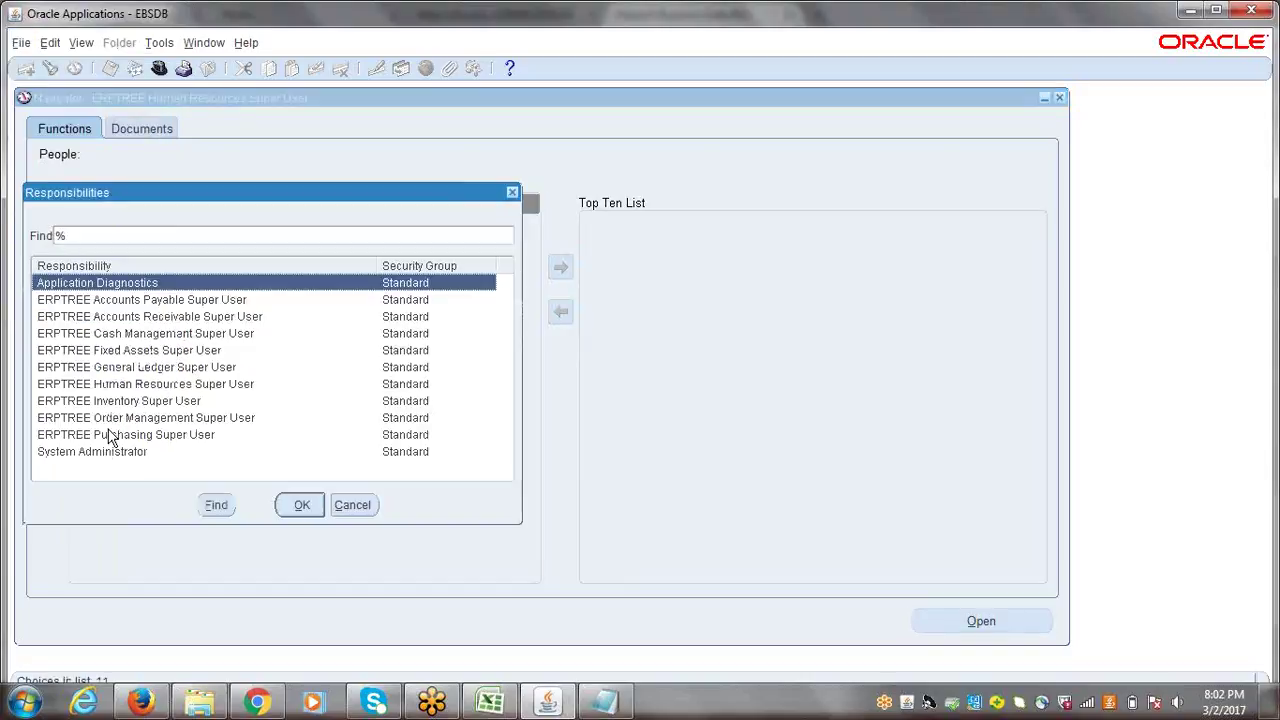
pyautogui.click(98, 453)
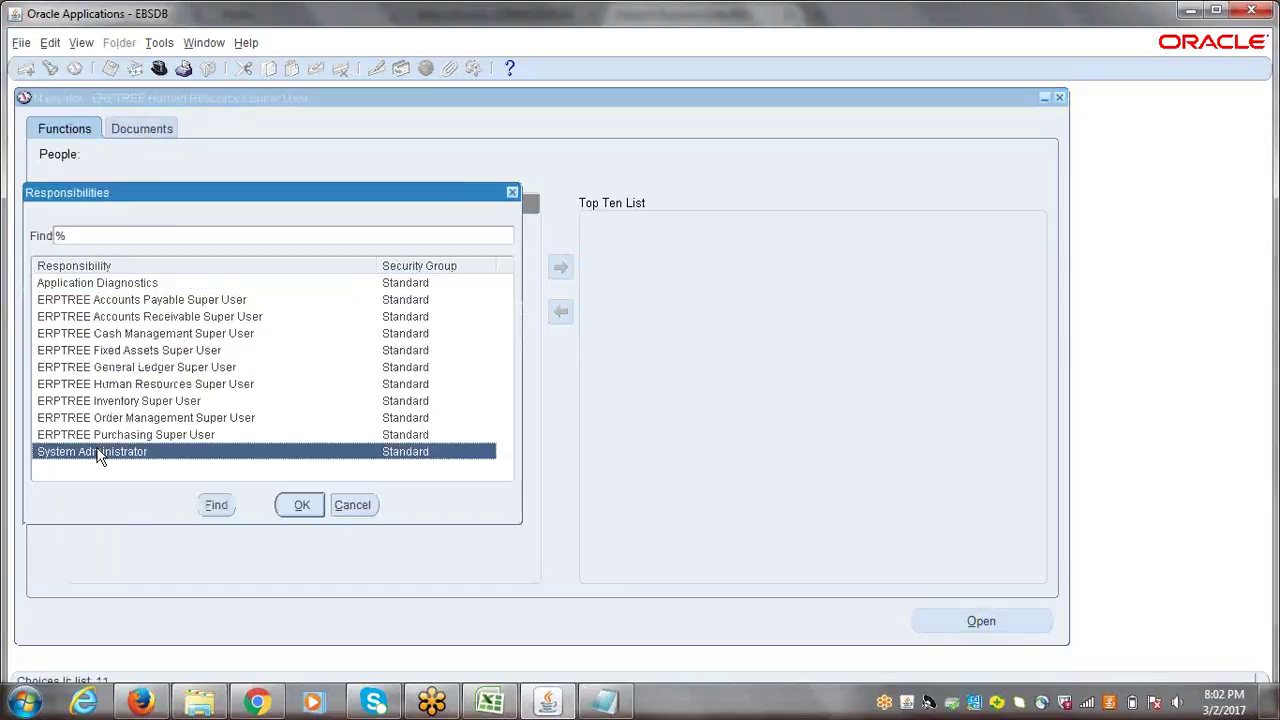
pyautogui.click(308, 507)
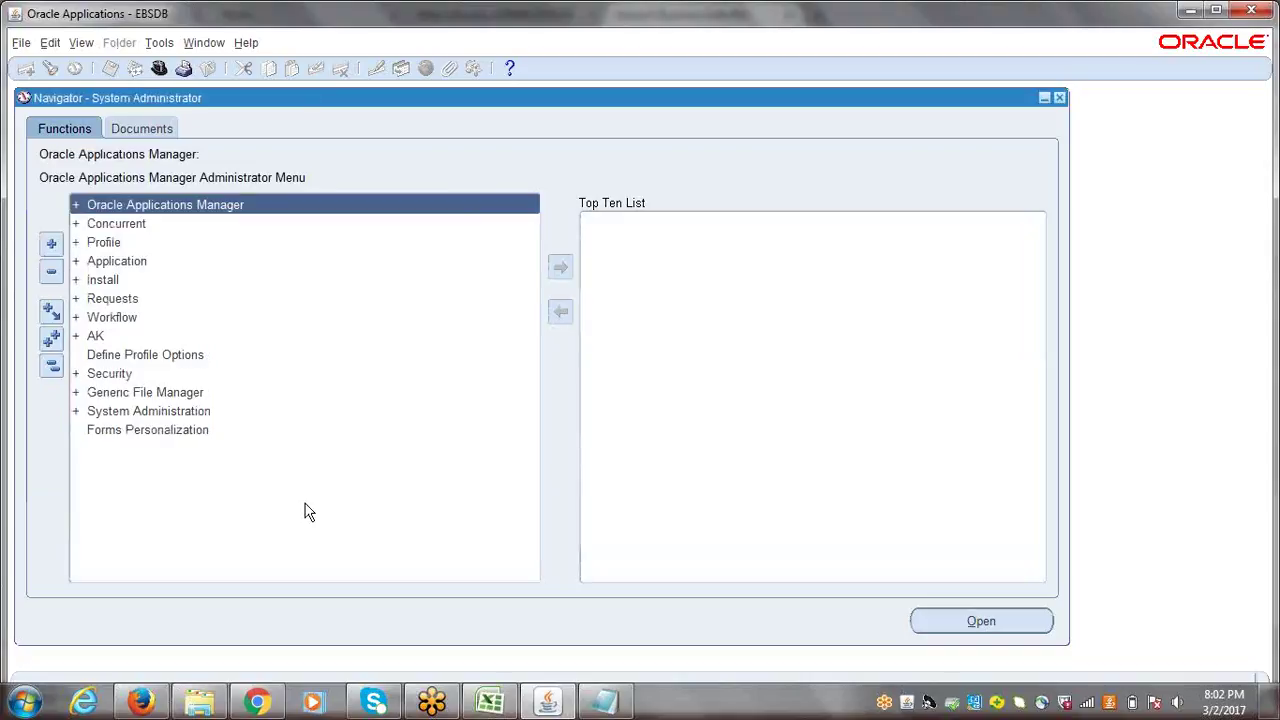
# - Open the Users form through Security > User > Define
pyautogui.click(97, 375)
pyautogui.press('Return')
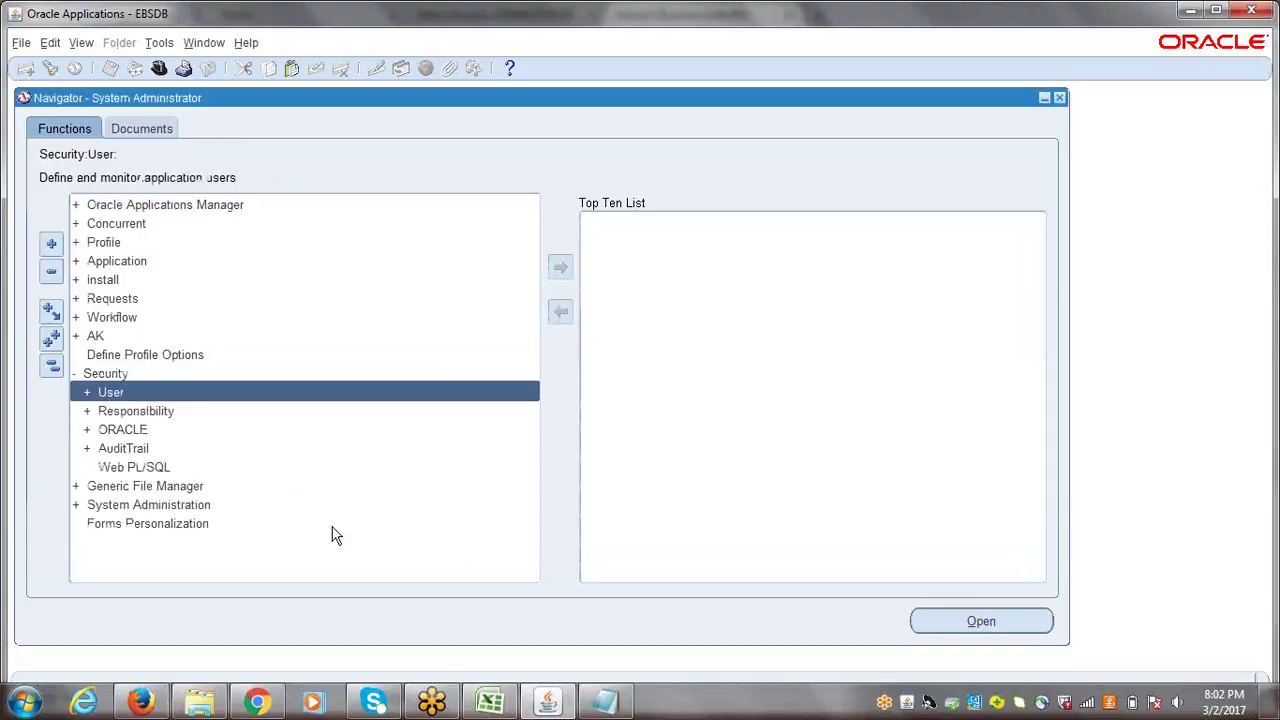
pyautogui.press('Return')
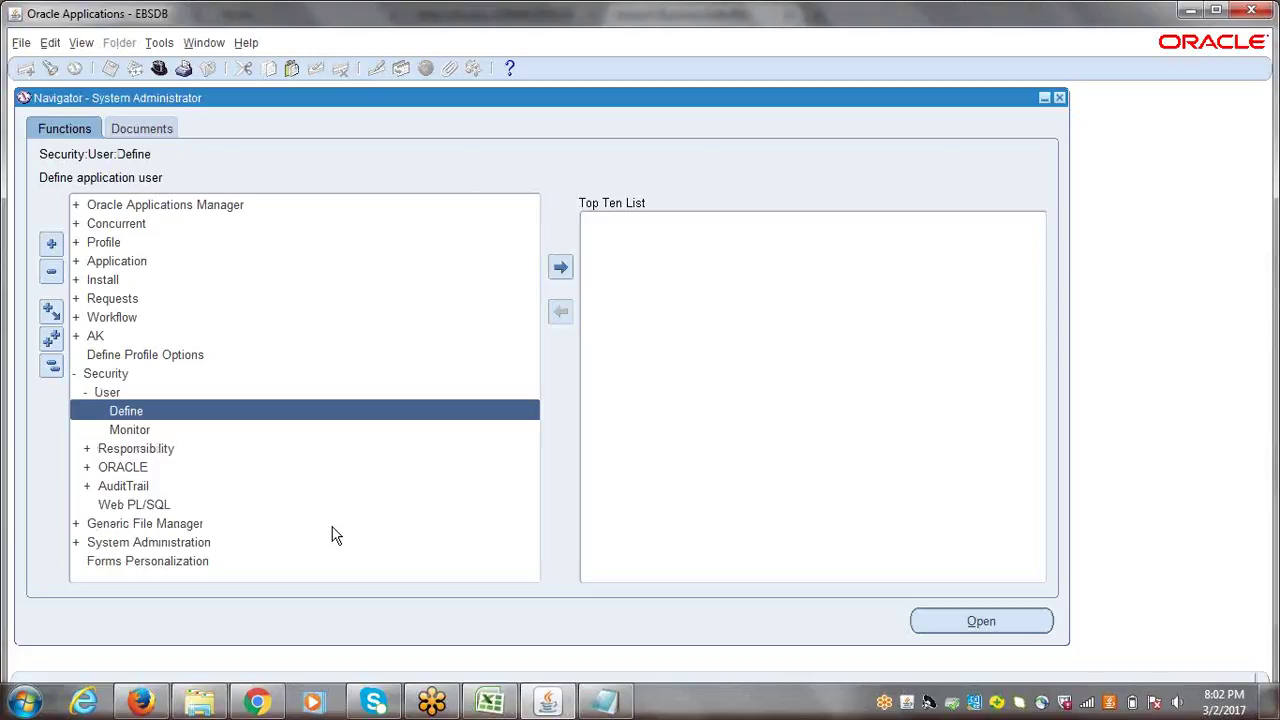
pyautogui.press('Return')
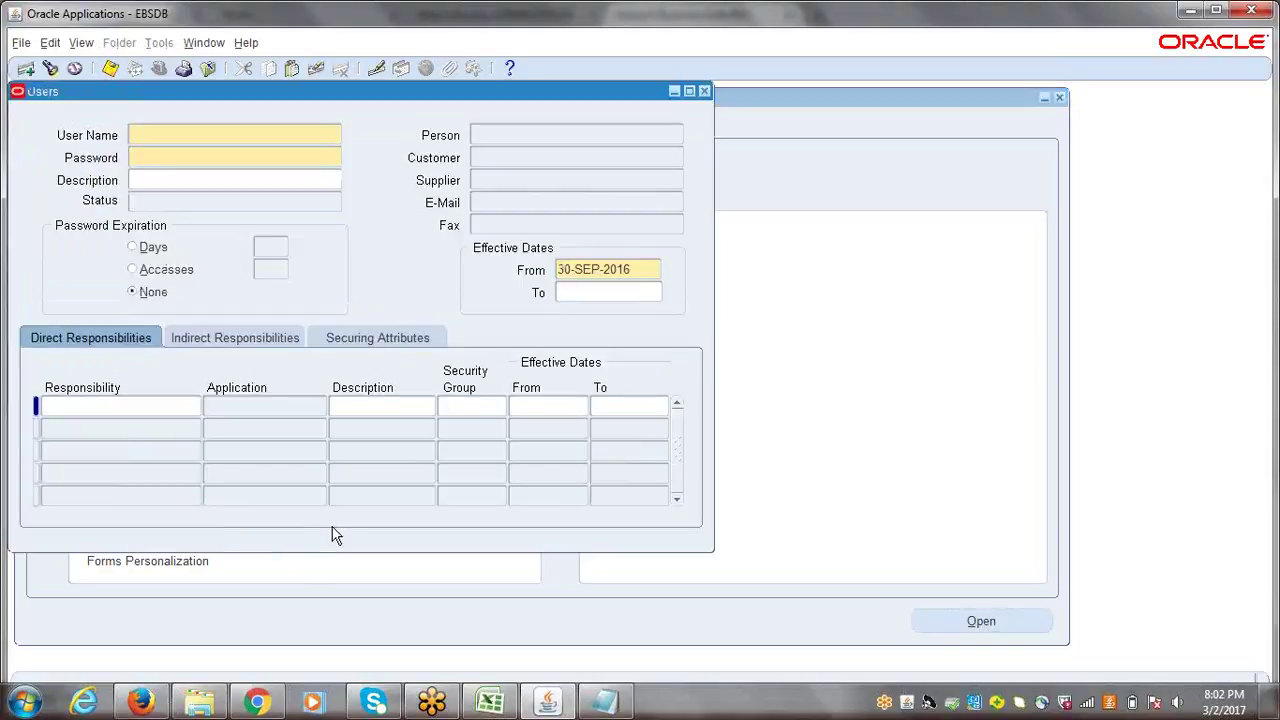
pyautogui.moveTo(354, 97); pyautogui.dragTo(384, 115)
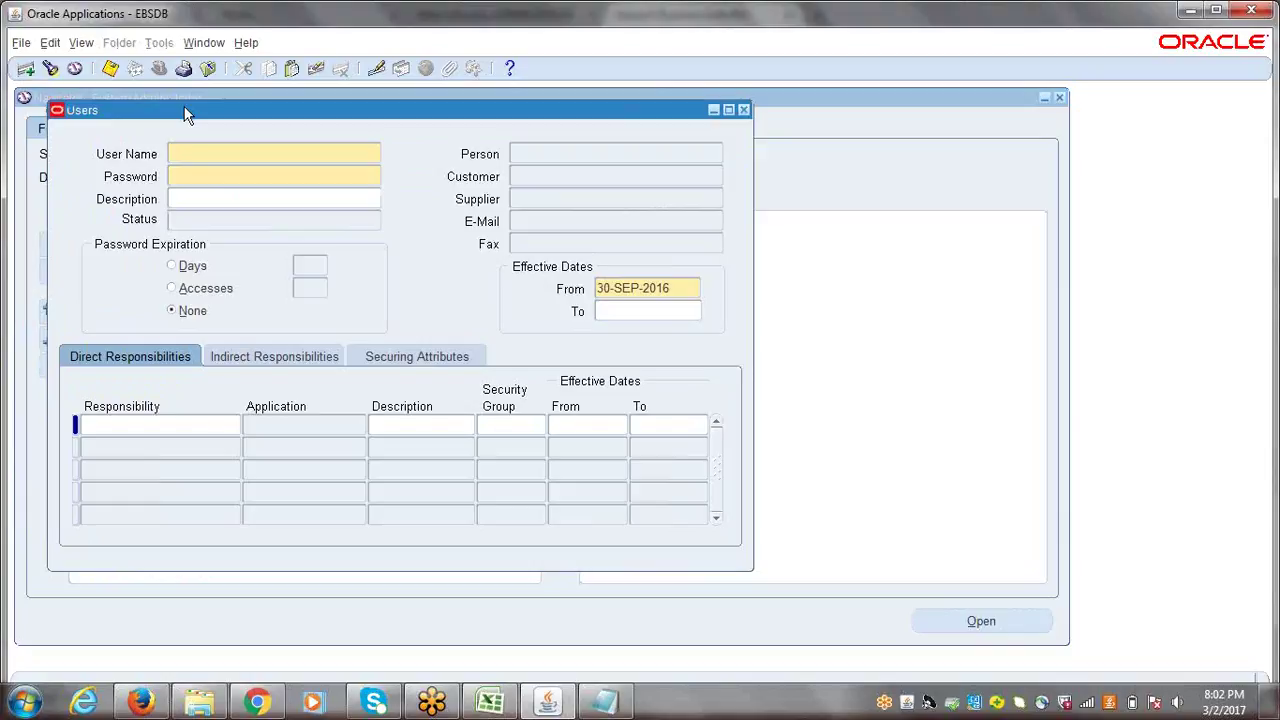
# - Search for the existing application user by user name and load its record
pyautogui.click(50, 69)
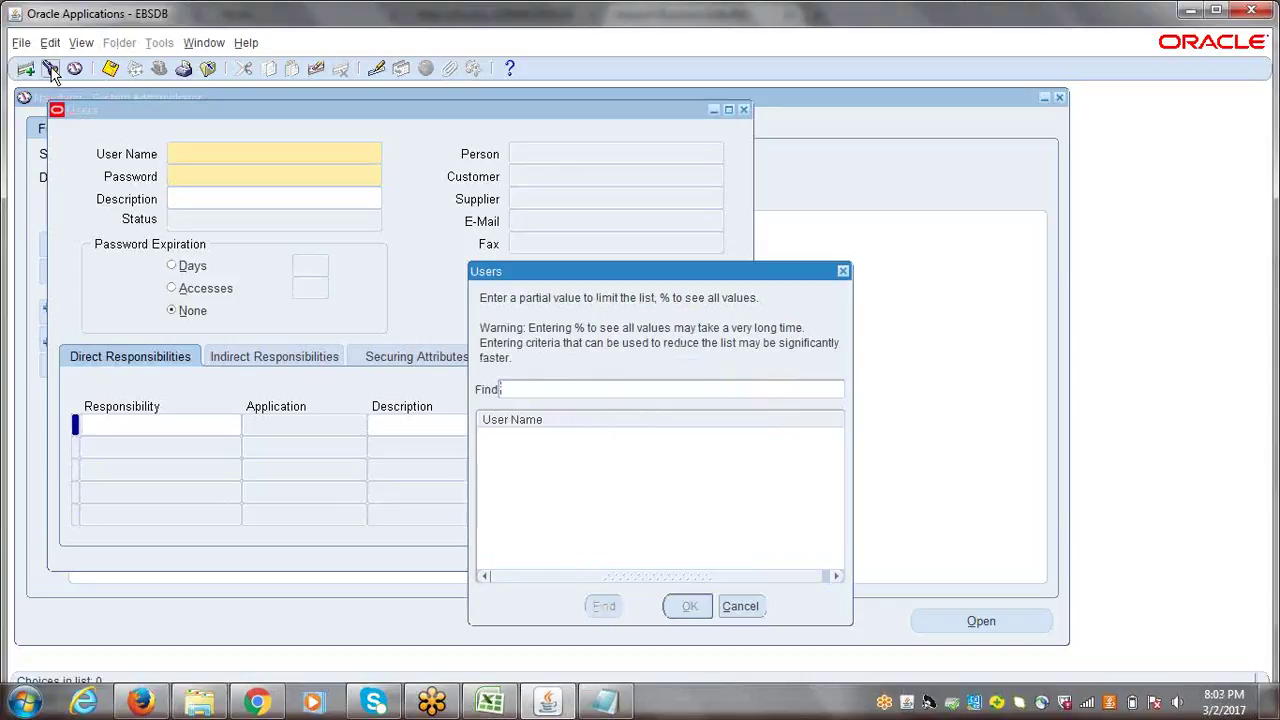
pyautogui.write('ERS')
pyautogui.write('TREE')
pyautogui.click(604, 609)
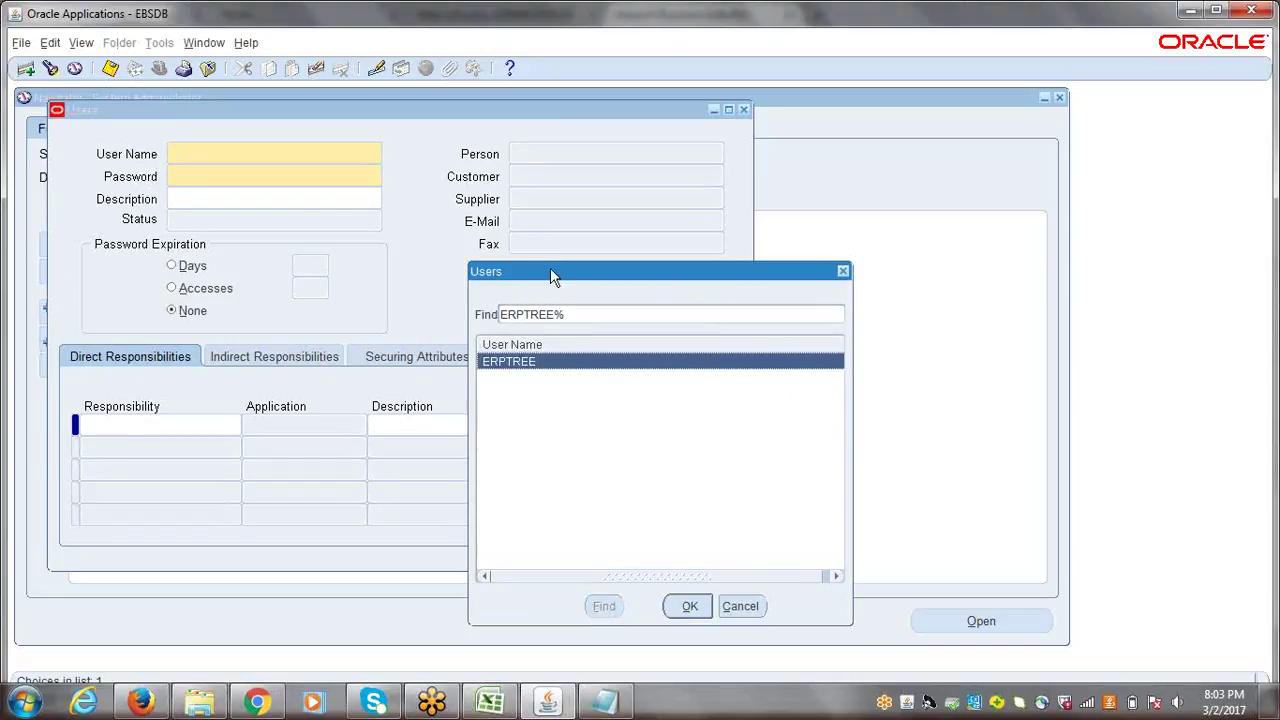
pyautogui.moveTo(550, 270); pyautogui.dragTo(238, 234)
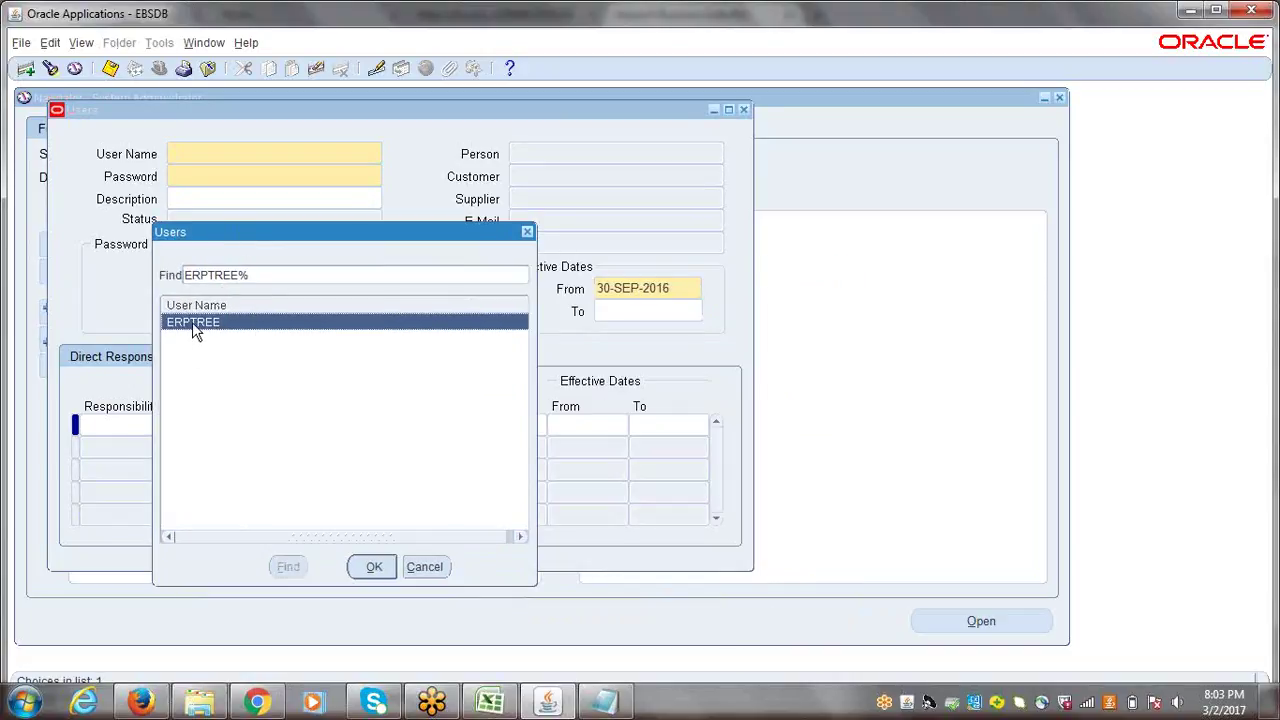
pyautogui.click(374, 567)
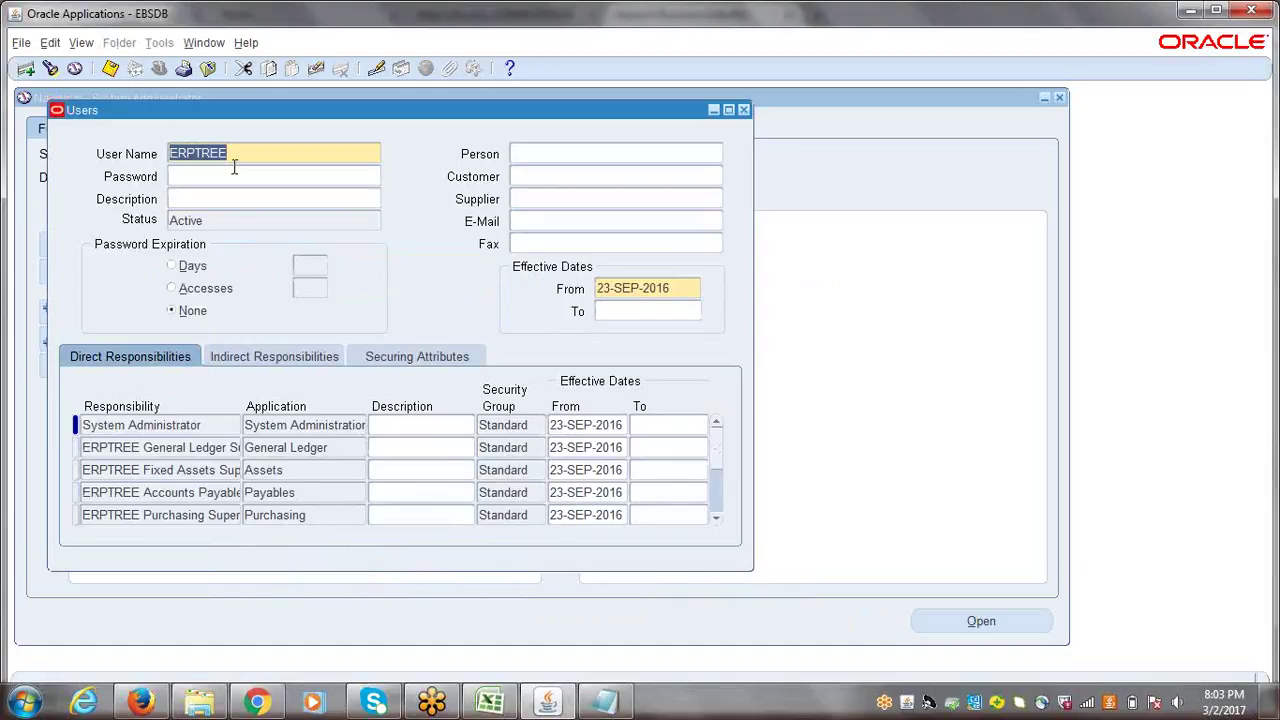
# - Look up the employee's name in the Person field's Person Names list
pyautogui.click(543, 154)
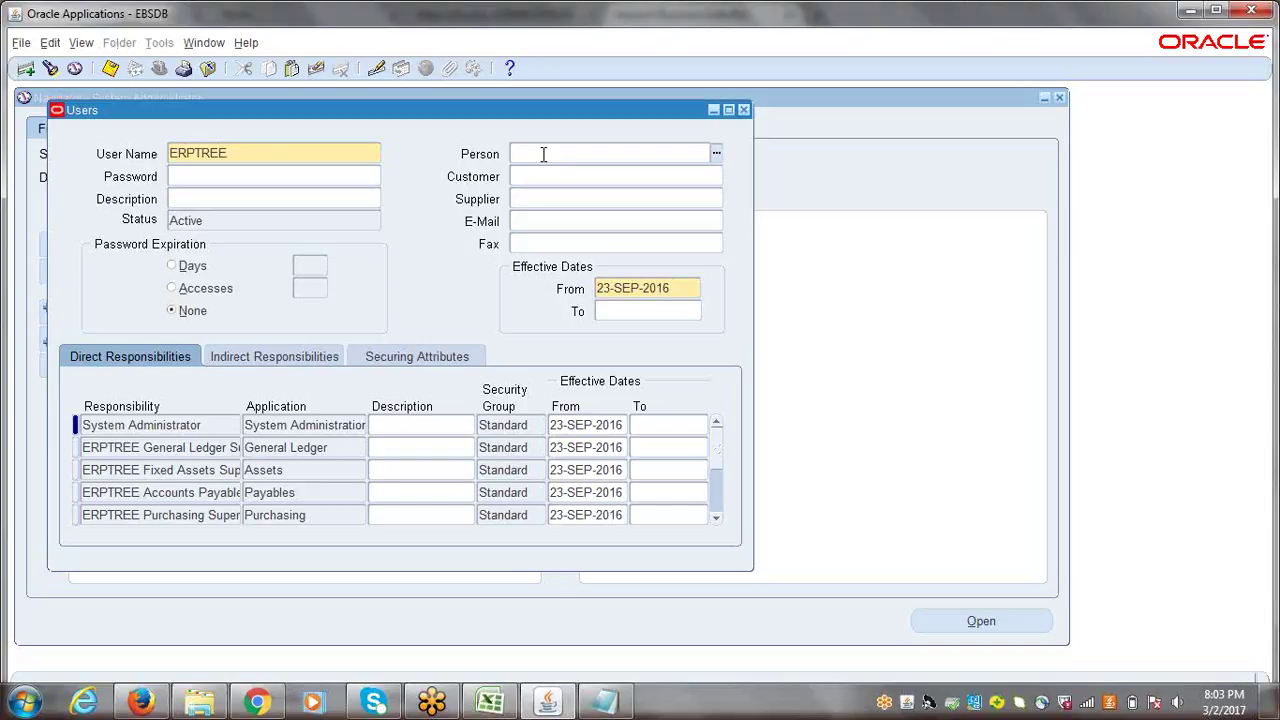
pyautogui.write('%%')
pyautogui.write('Ramea')
pyautogui.write('h%')
pyautogui.press('Tab')
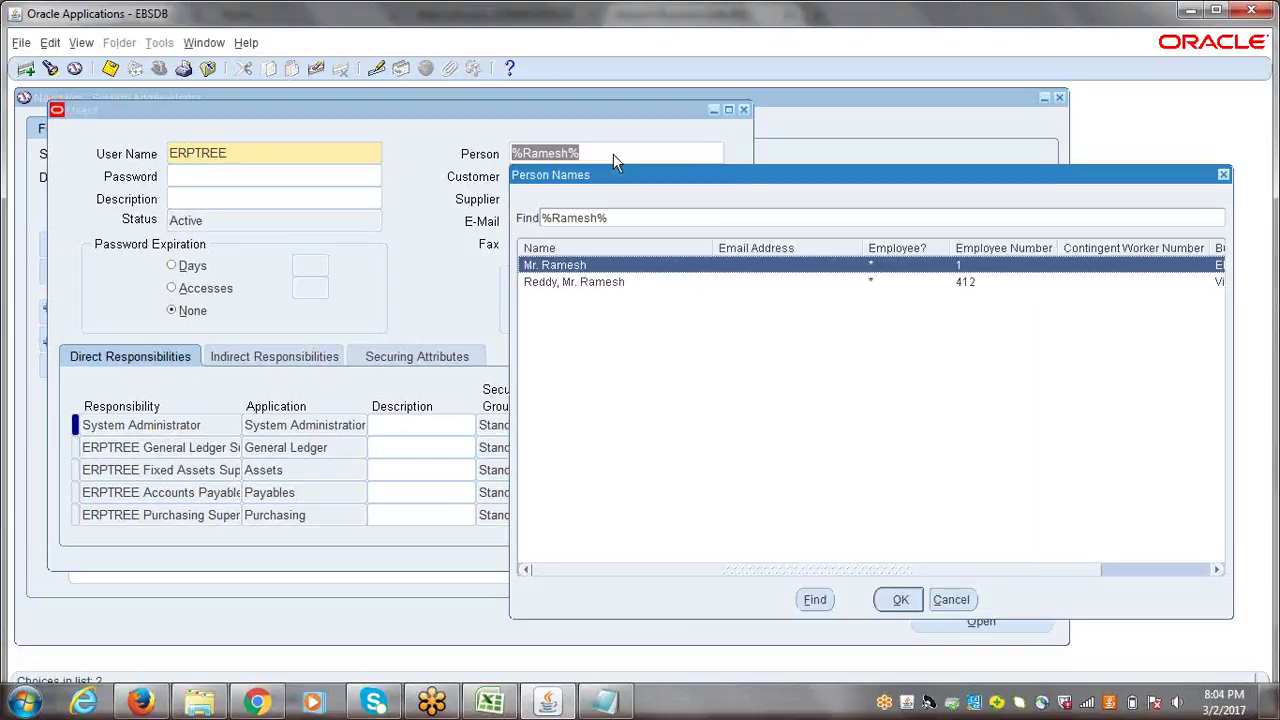
pyautogui.moveTo(650, 185); pyautogui.dragTo(283, 128)
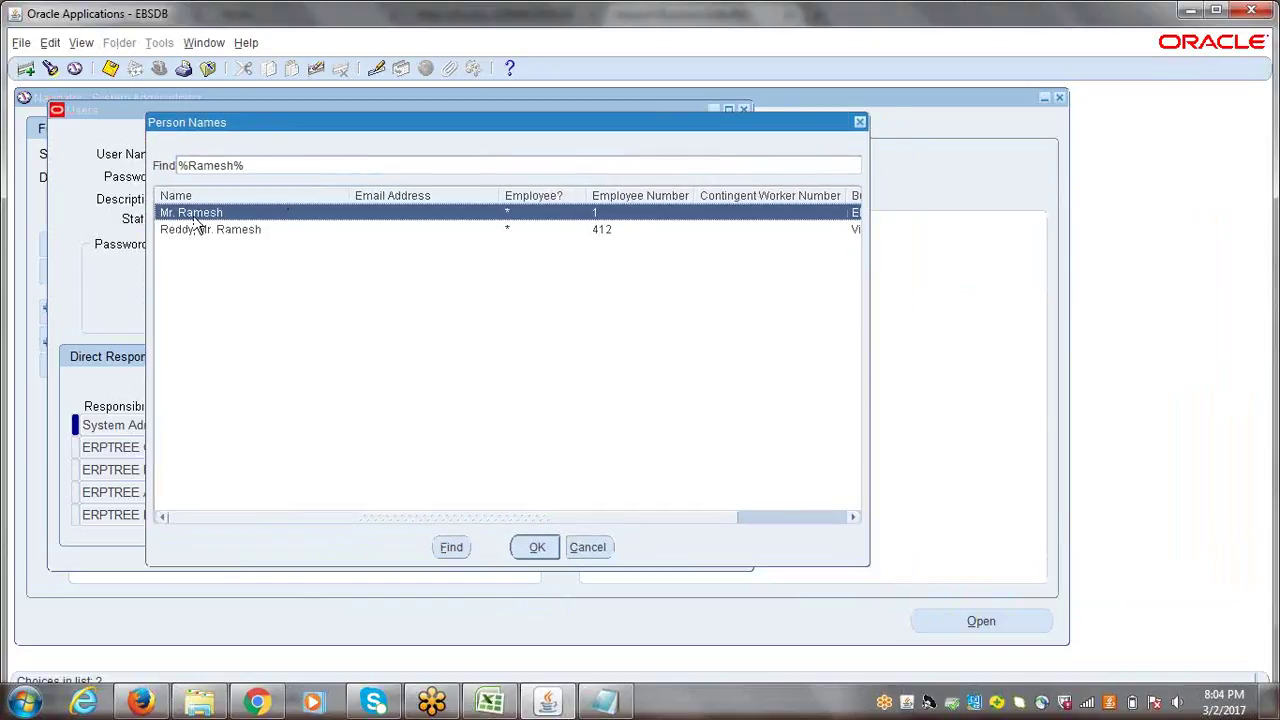
pyautogui.click(960, 40)
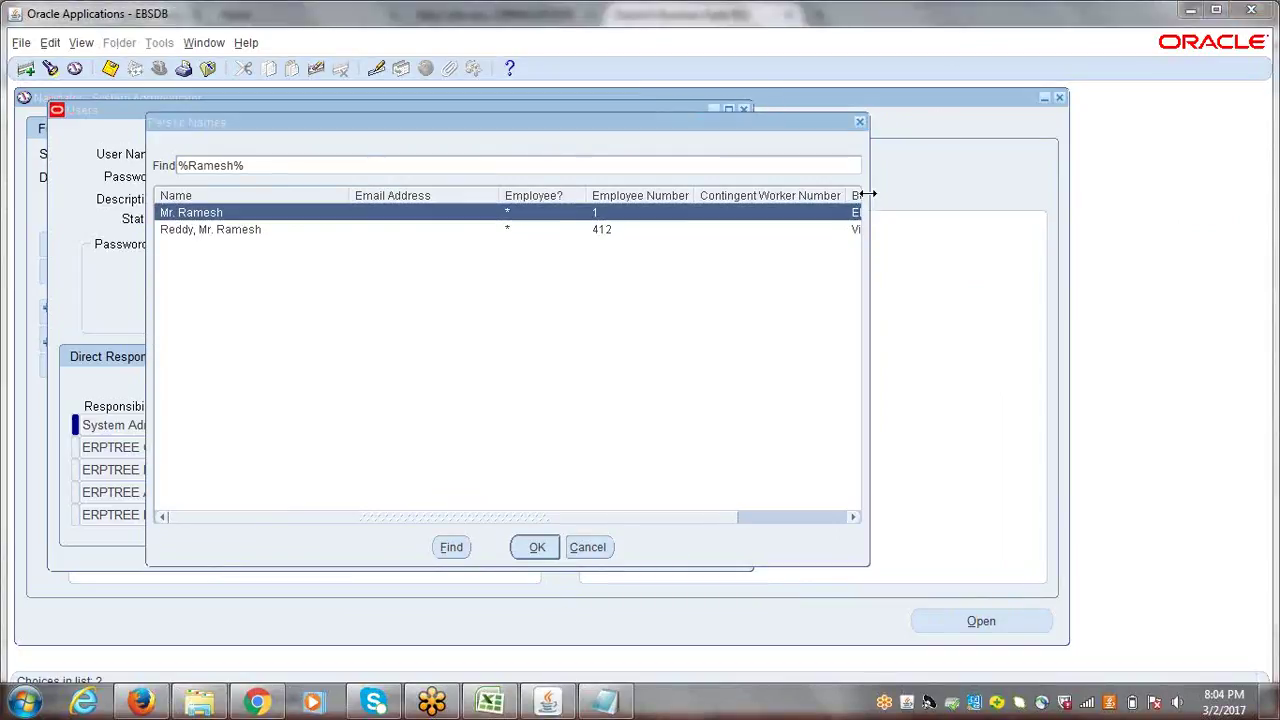
pyautogui.moveTo(862, 202); pyautogui.dragTo(1275, 234)
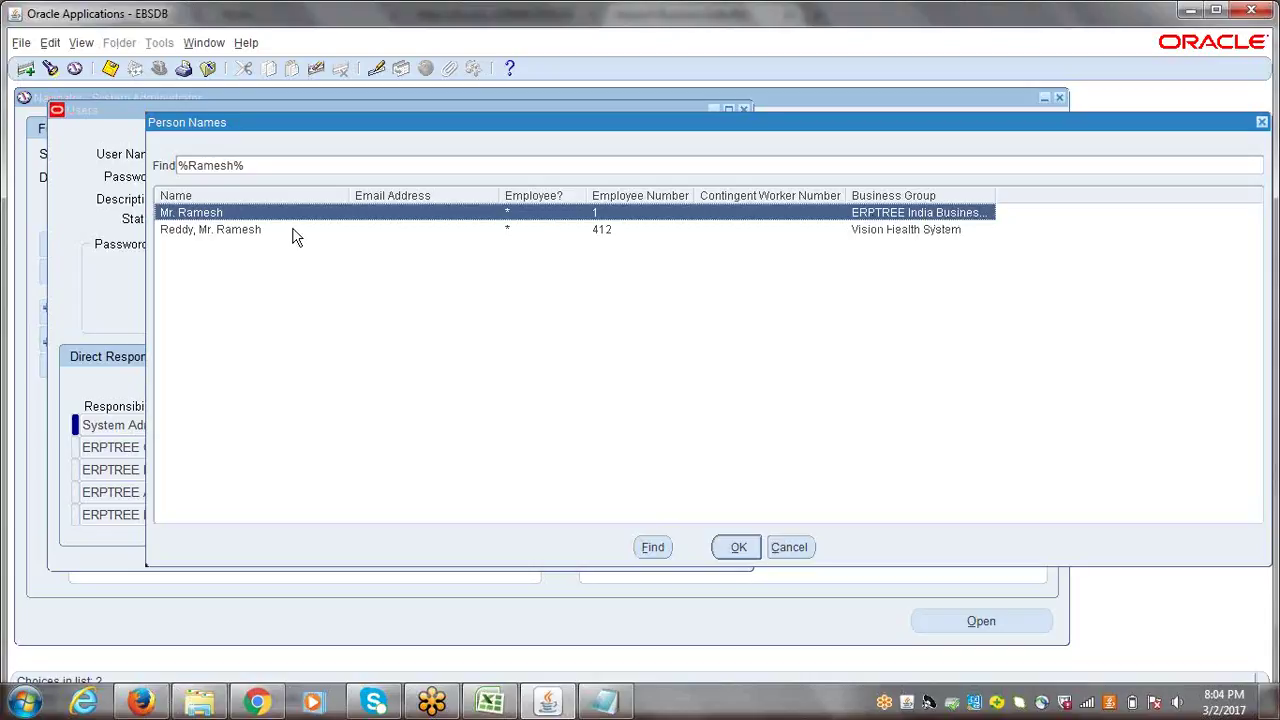
# - Choose the ERPTREE India Business Group employee, not the Vision Health System match
pyautogui.click(220, 240)
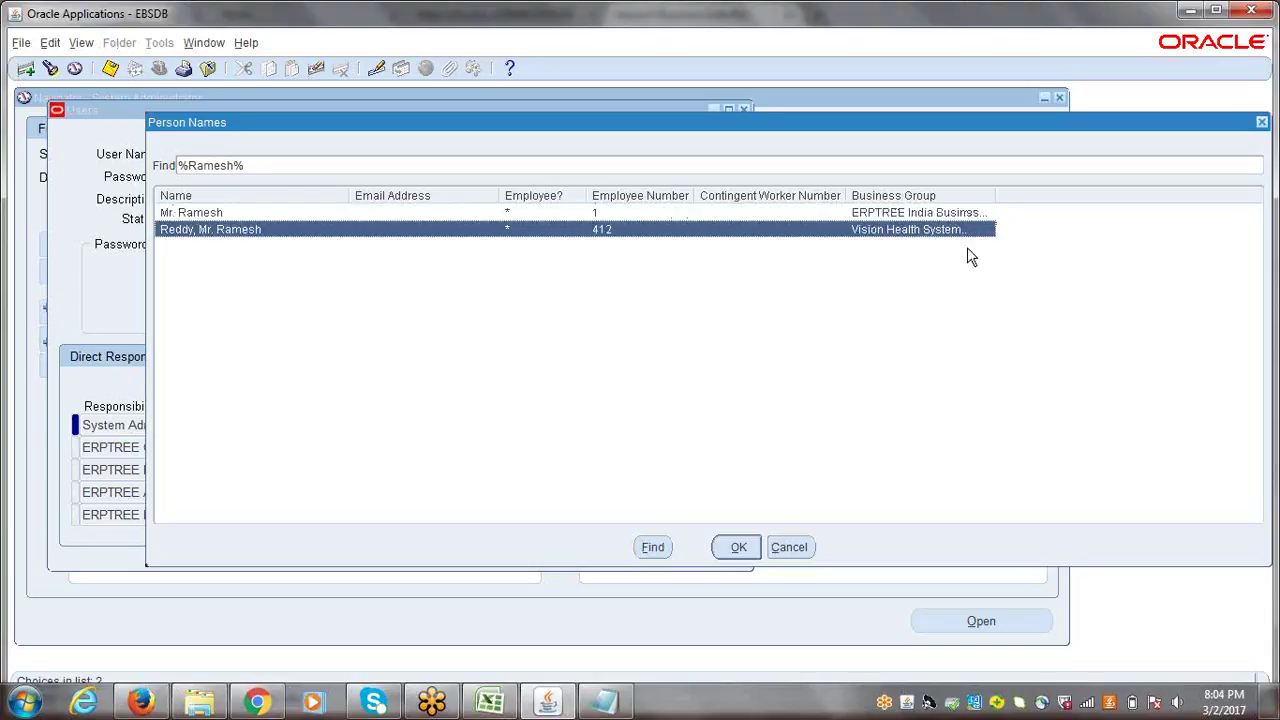
pyautogui.click(213, 214)
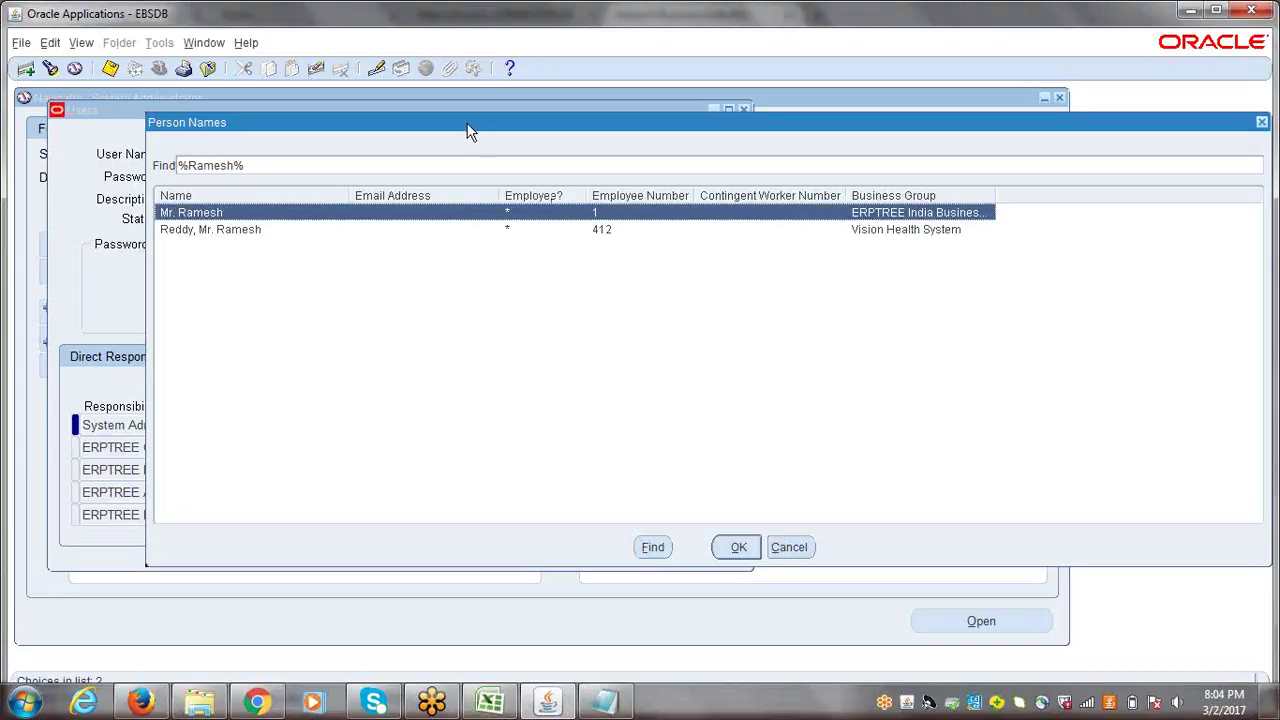
pyautogui.moveTo(470, 132); pyautogui.dragTo(450, 119)
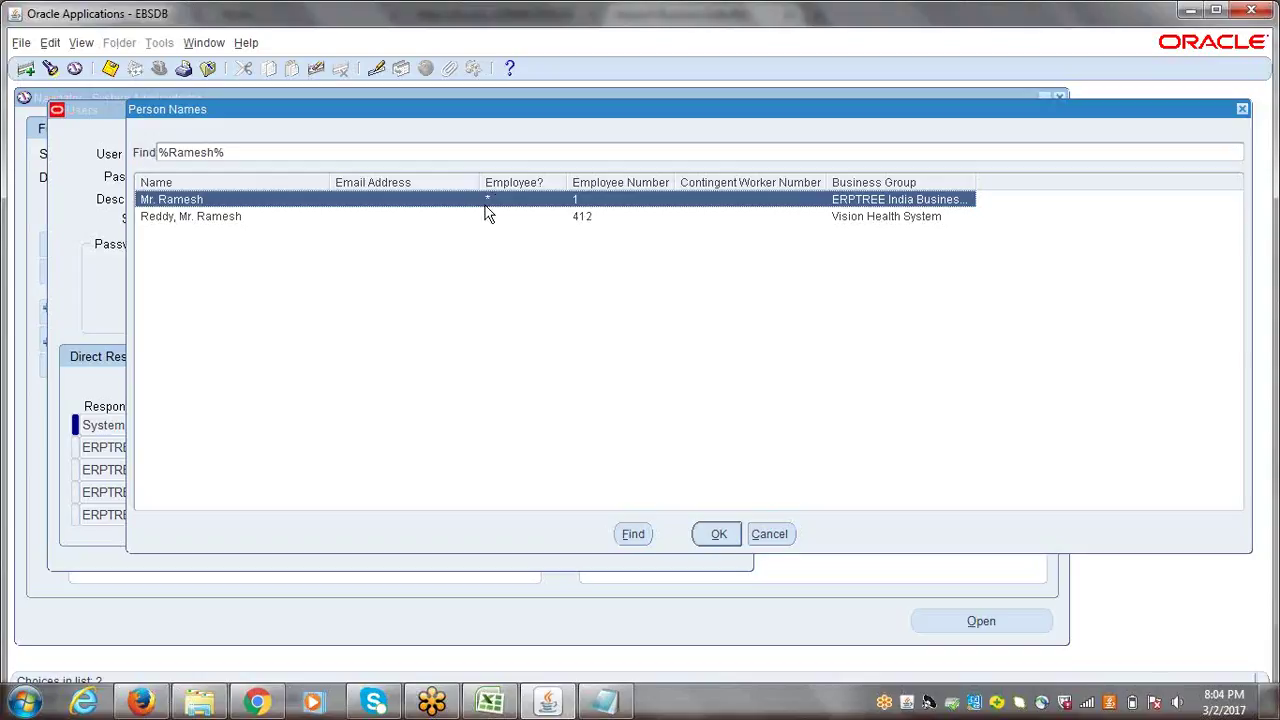
pyautogui.moveTo(305, 118); pyautogui.dragTo(253, 111)
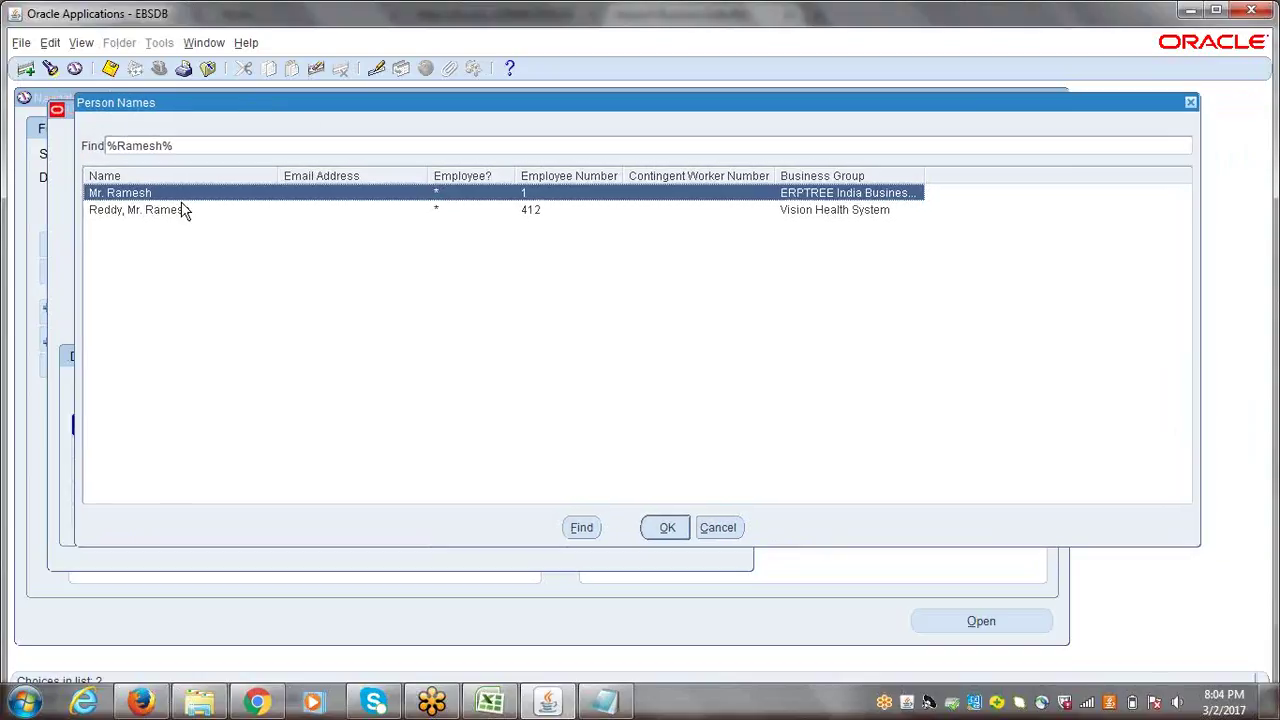
pyautogui.click(667, 528)
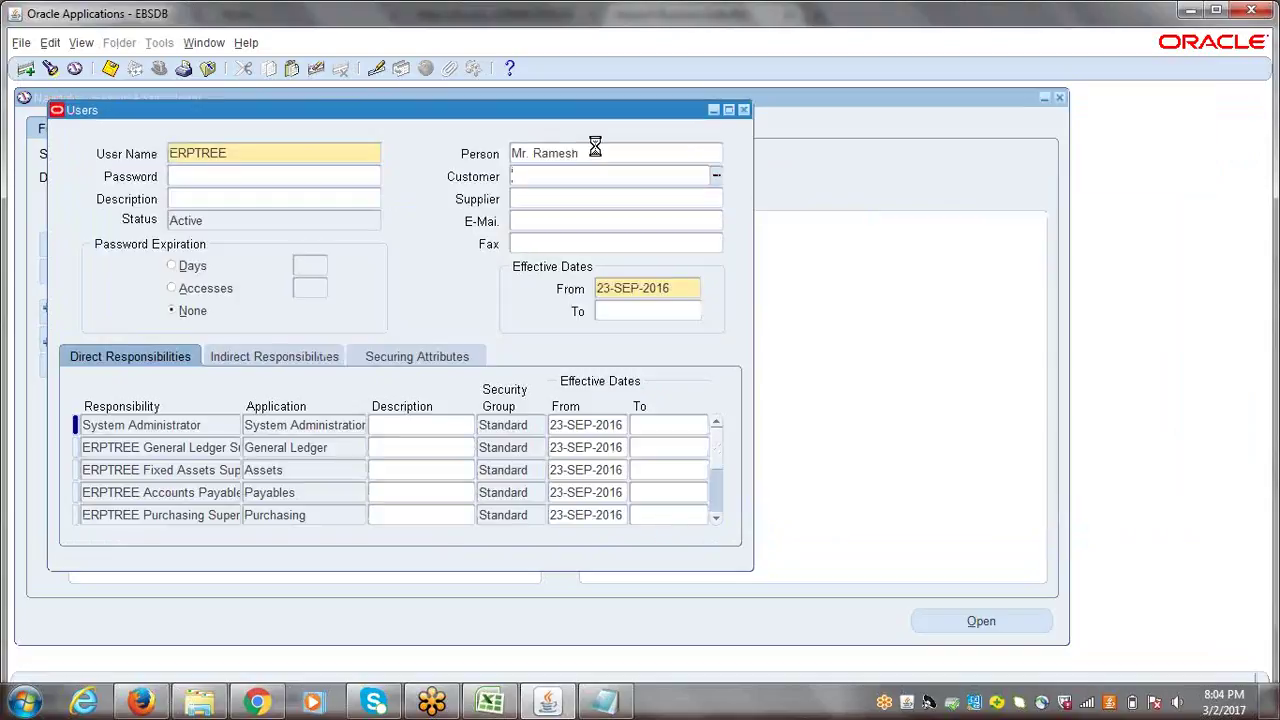
# - Save the user record, close the Users form, collapse the Navigator and return to Excel
pyautogui.hotkey('ctrl', 's')
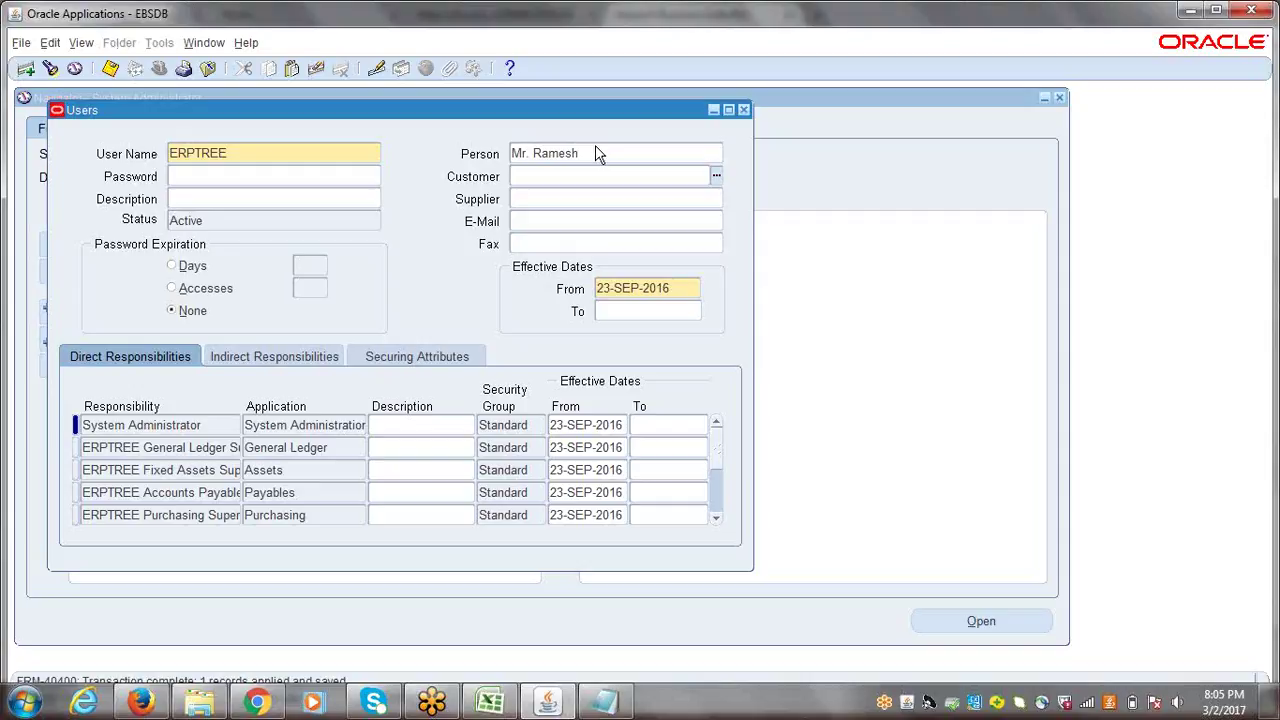
pyautogui.click(743, 109)
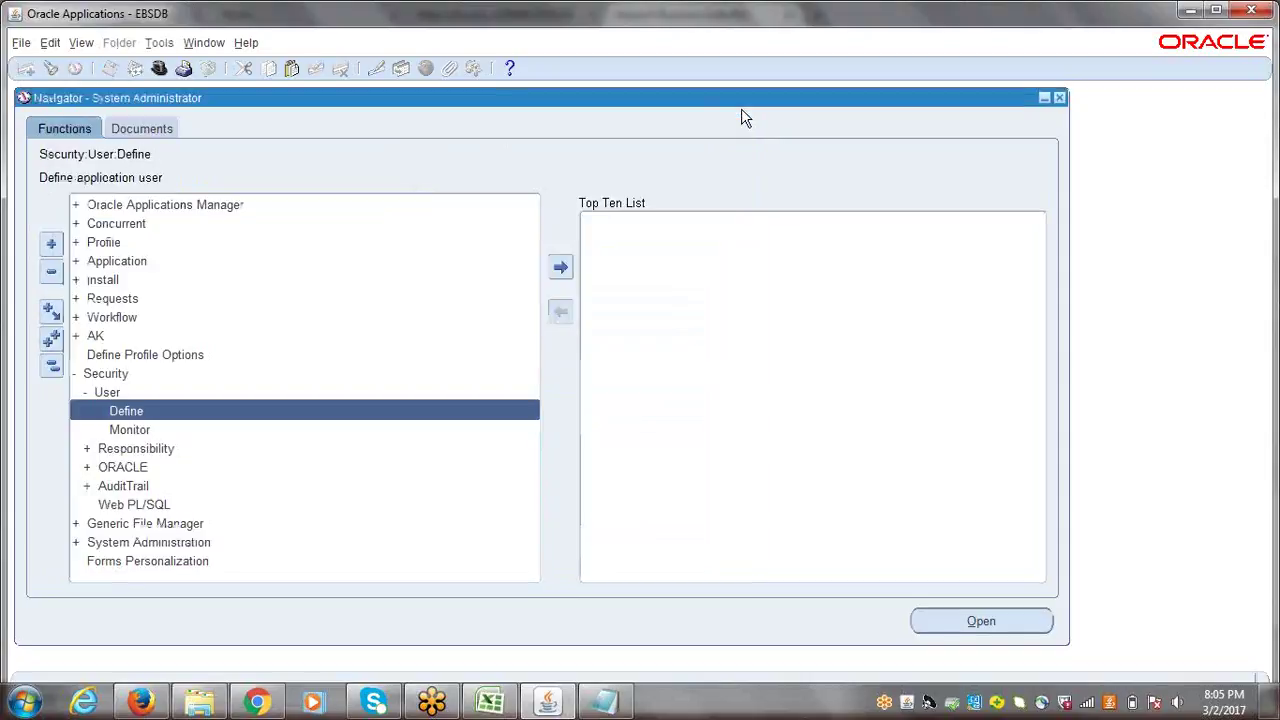
pyautogui.click(51, 367)
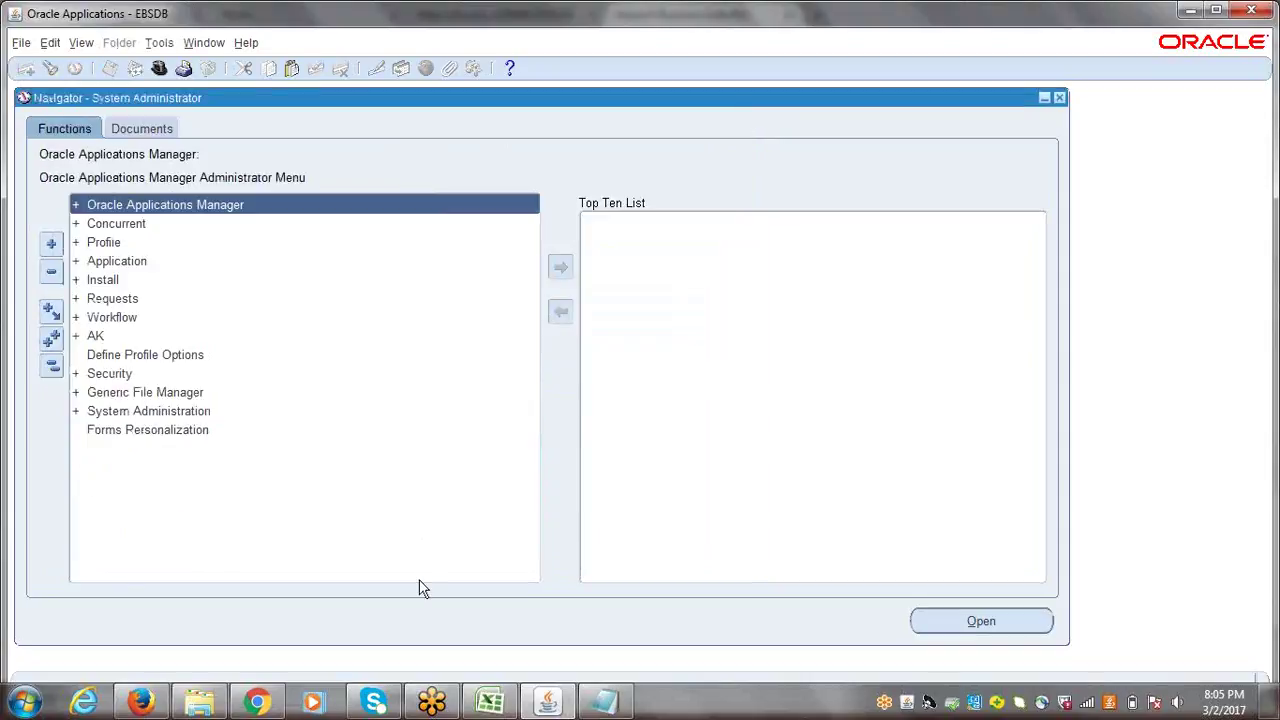
pyautogui.click(492, 705)
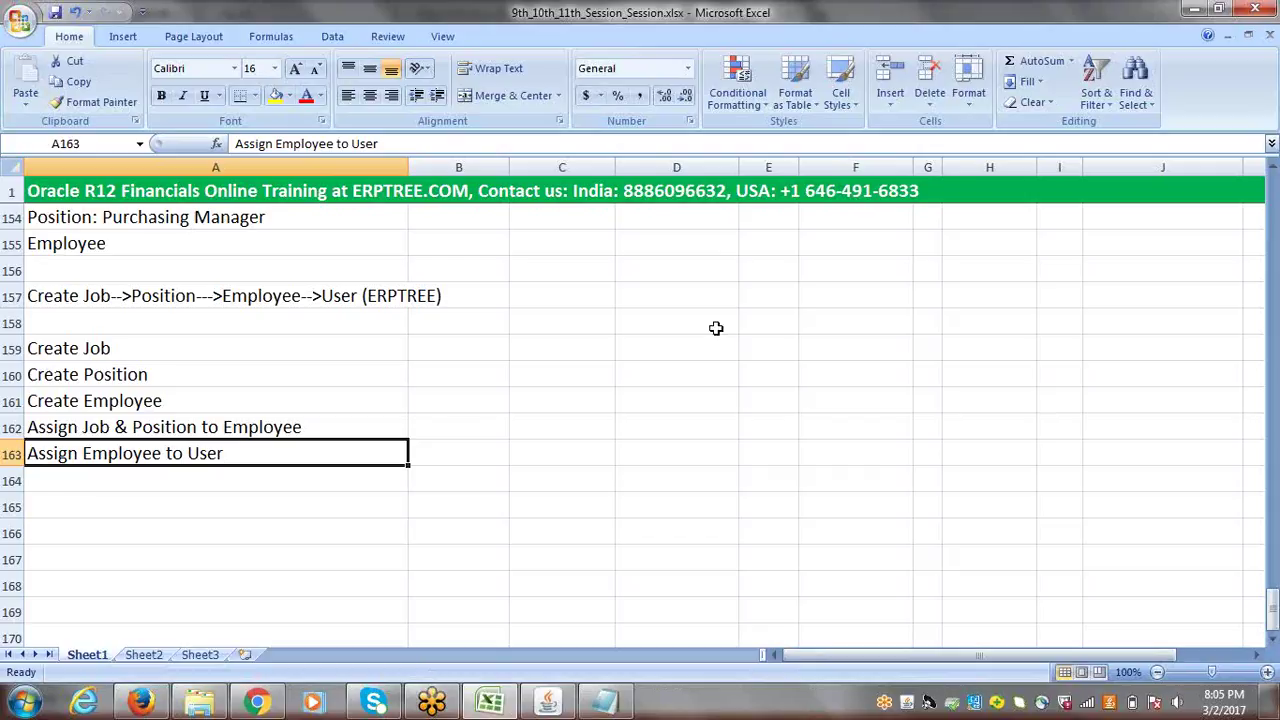
# - Copy the Inventory Basic Setups text from cell A146
pyautogui.click(1006, 350)
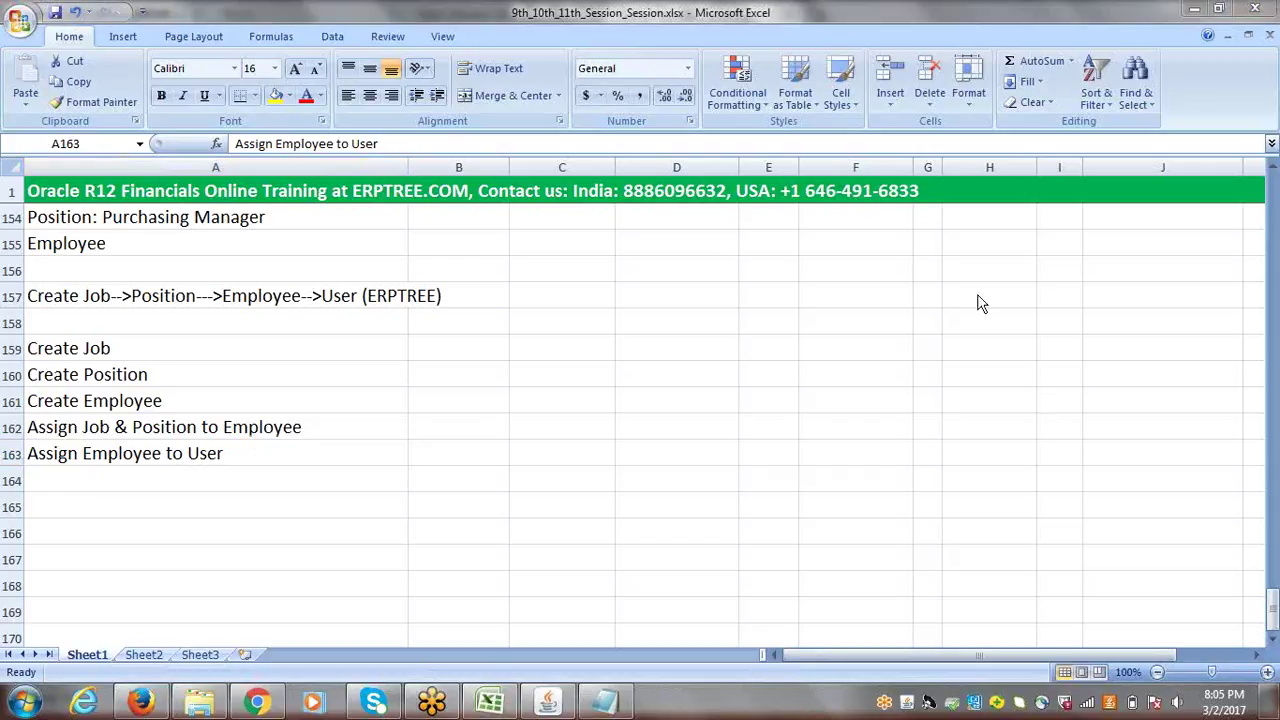
pyautogui.click(1273, 614)
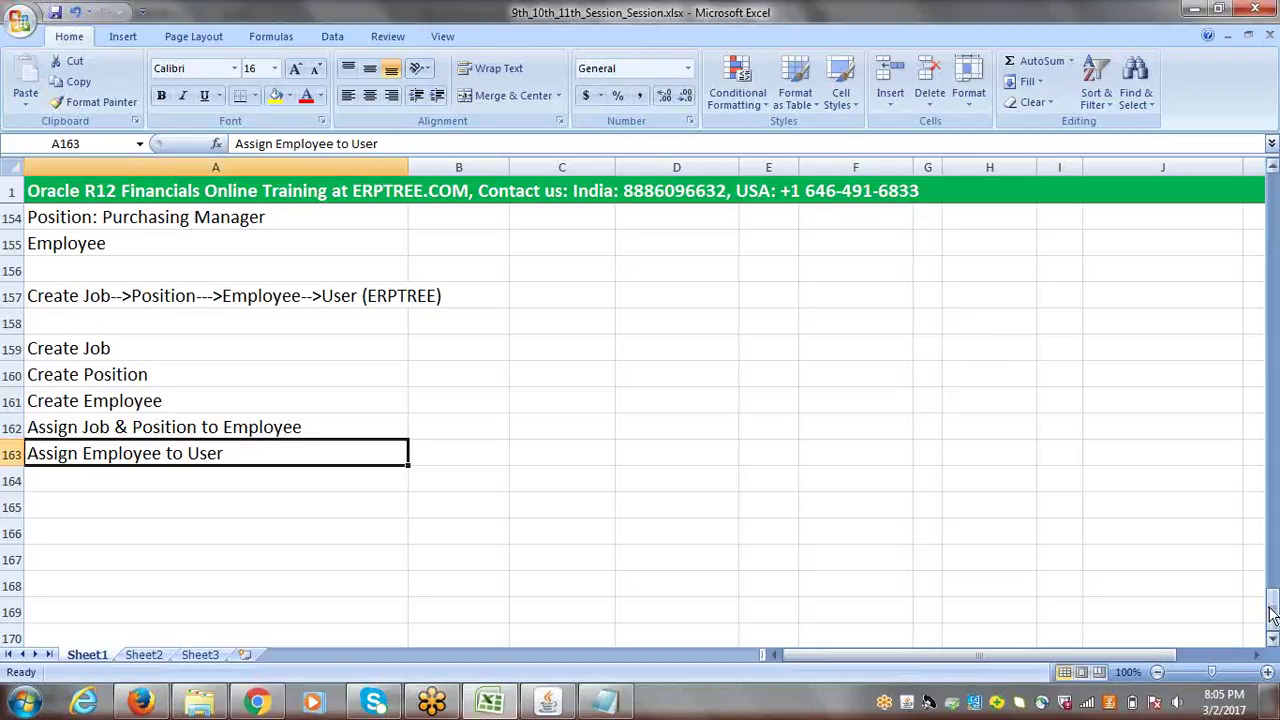
pyautogui.moveTo(1273, 614); pyautogui.dragTo(1264, 578)
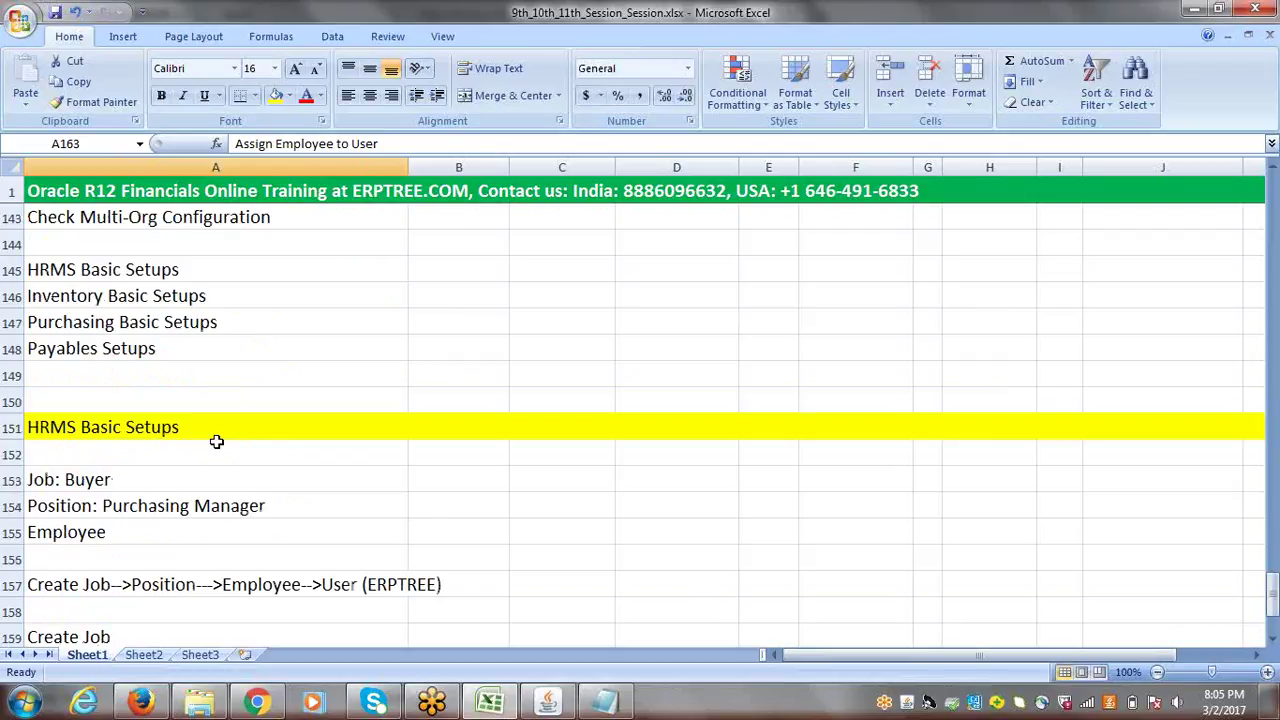
pyautogui.click(65, 296)
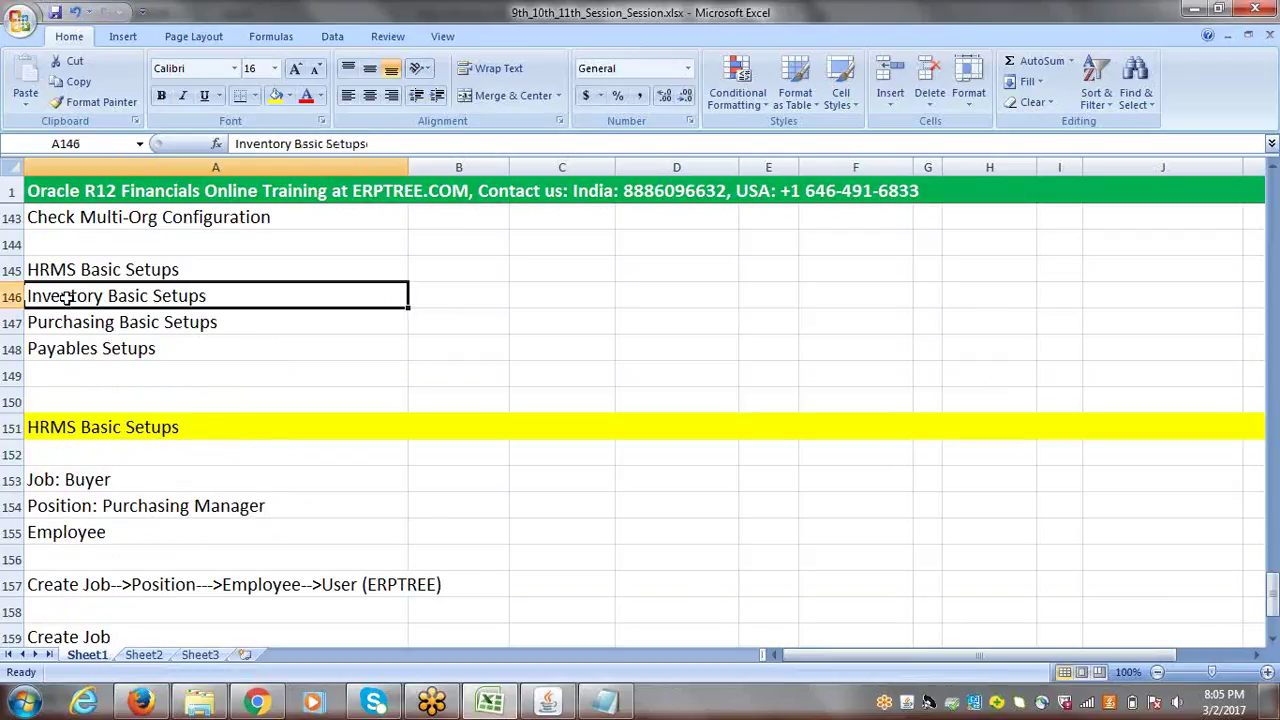
pyautogui.hotkey('ctrl', 'c')
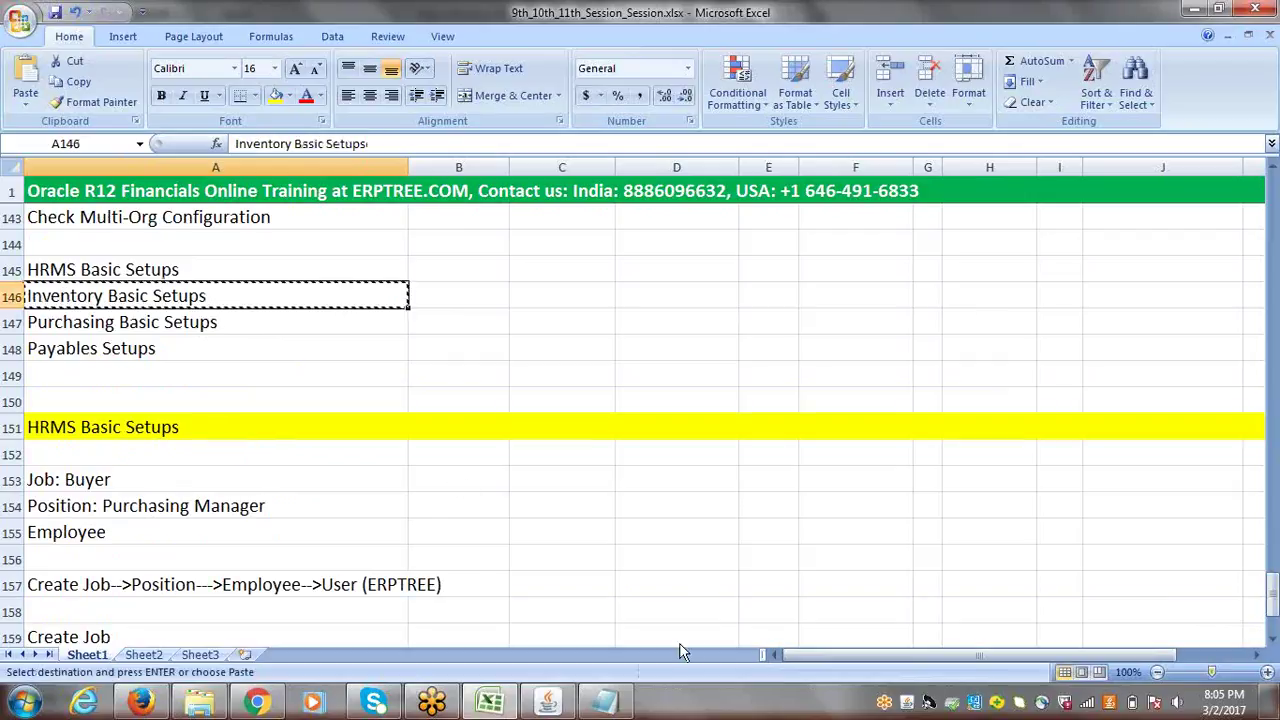
# - Paste Inventory Basic Setups into A165 and fill row 165 yellow
pyautogui.moveTo(1274, 603); pyautogui.dragTo(1274, 634)
pyautogui.click(1274, 640)
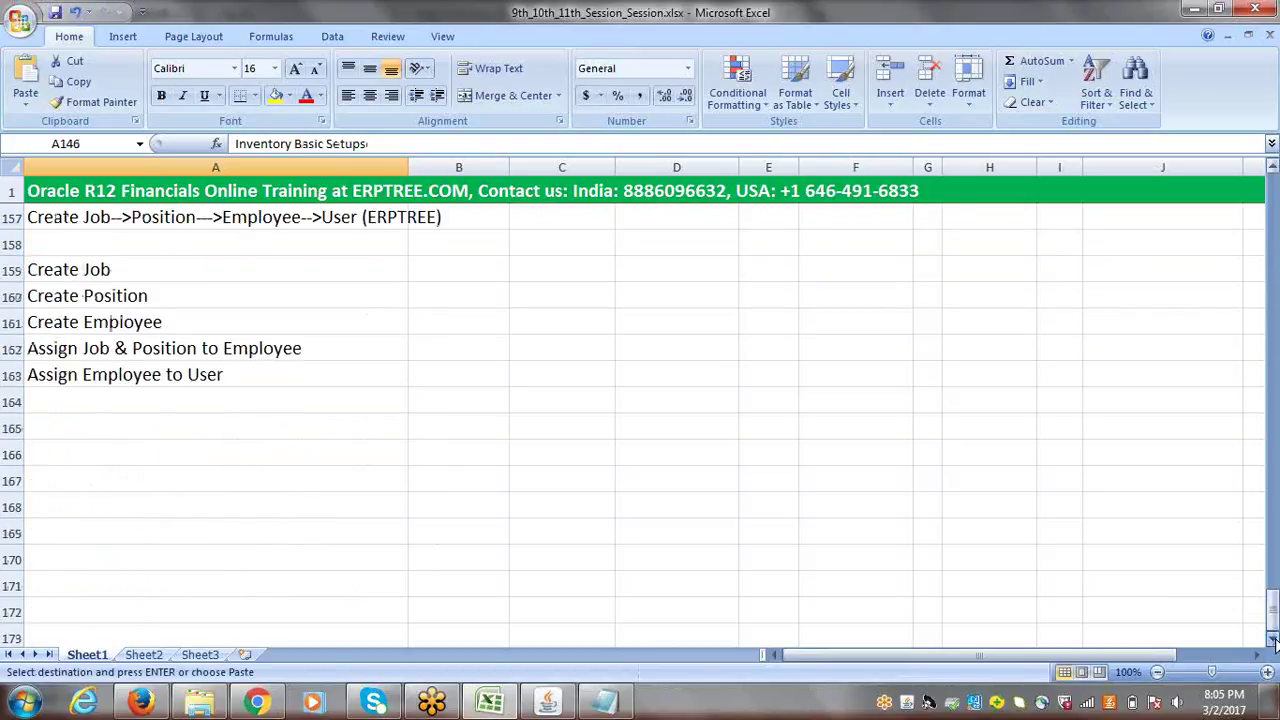
pyautogui.click(57, 249)
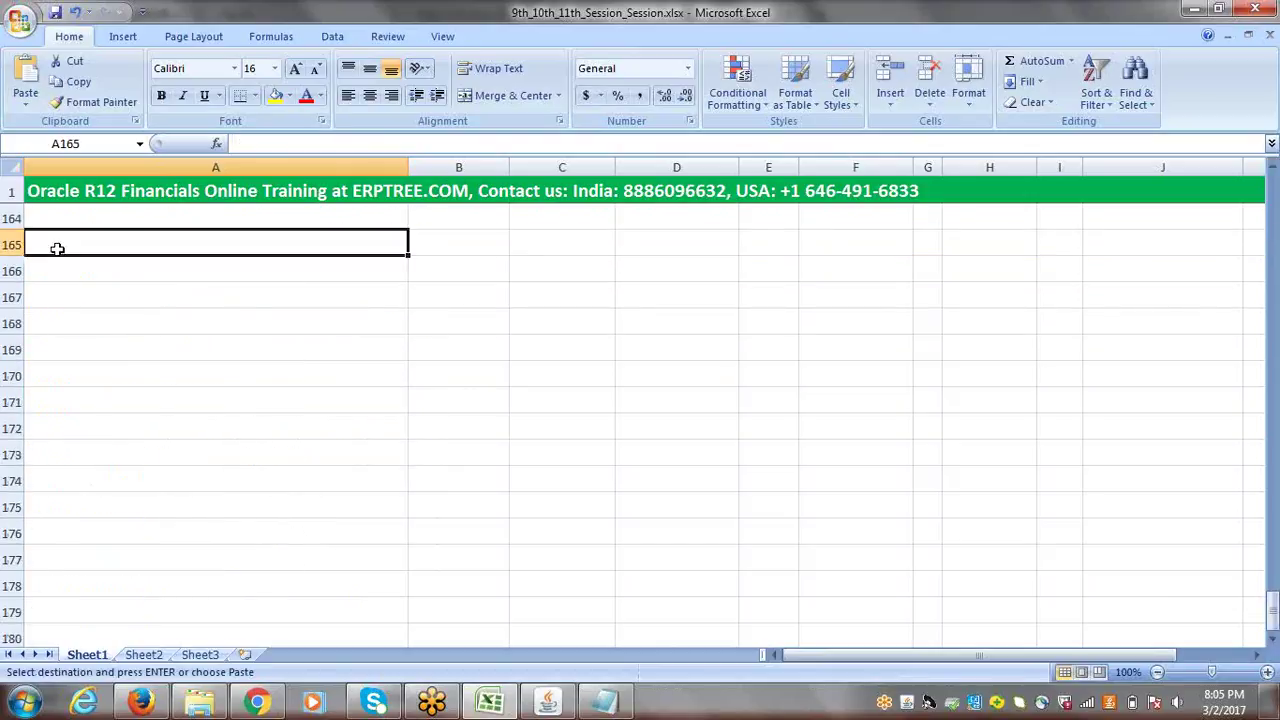
pyautogui.hotkey('ctrl', 'v')
pyautogui.press('Escape')
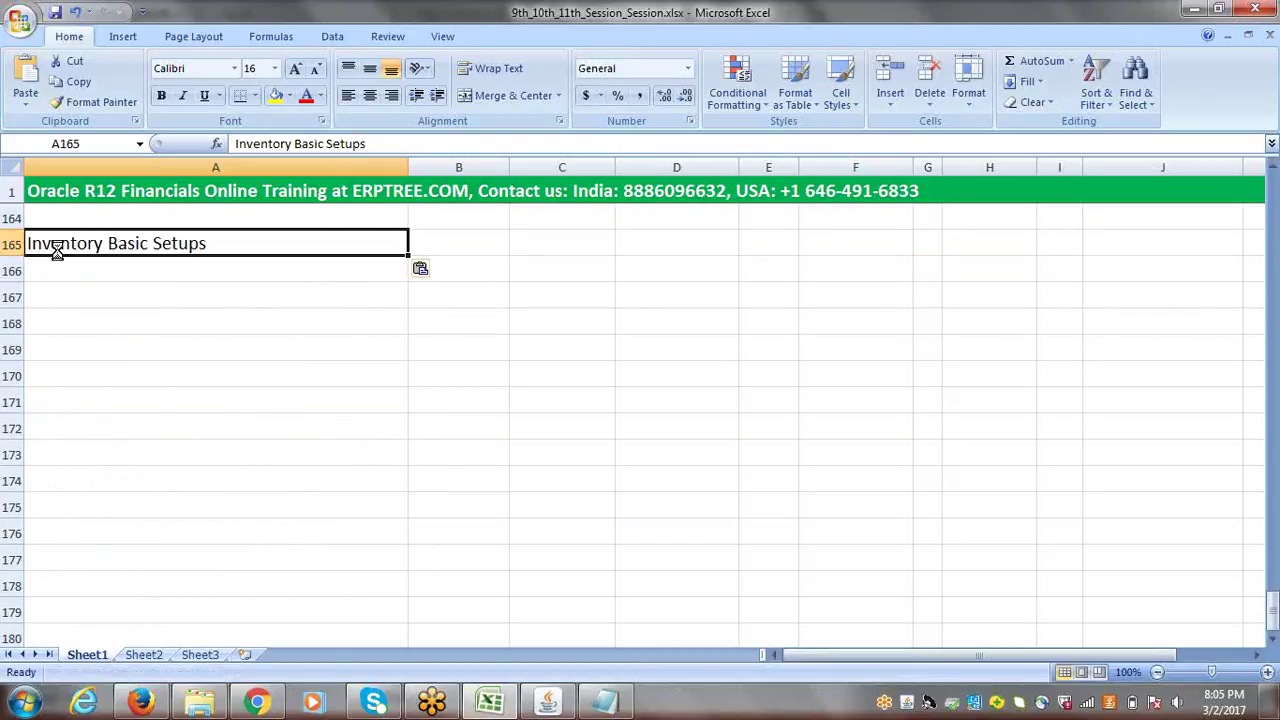
pyautogui.click(8, 244)
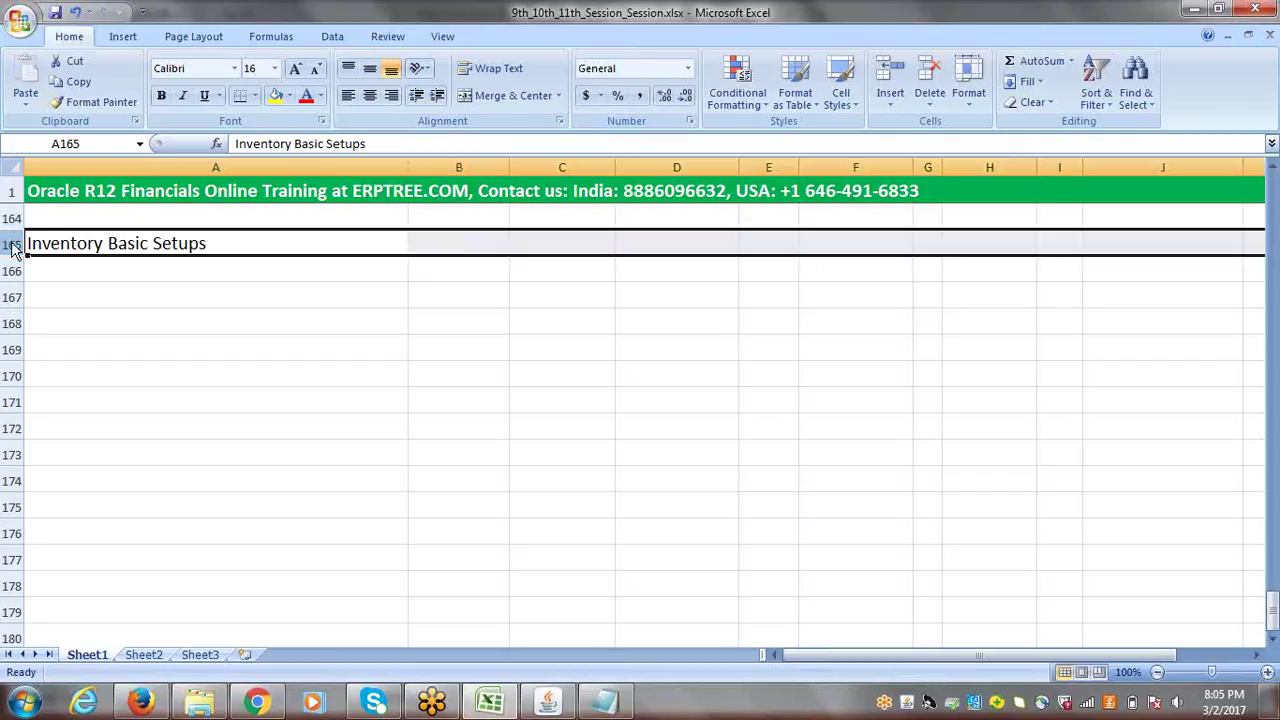
pyautogui.click(276, 97)
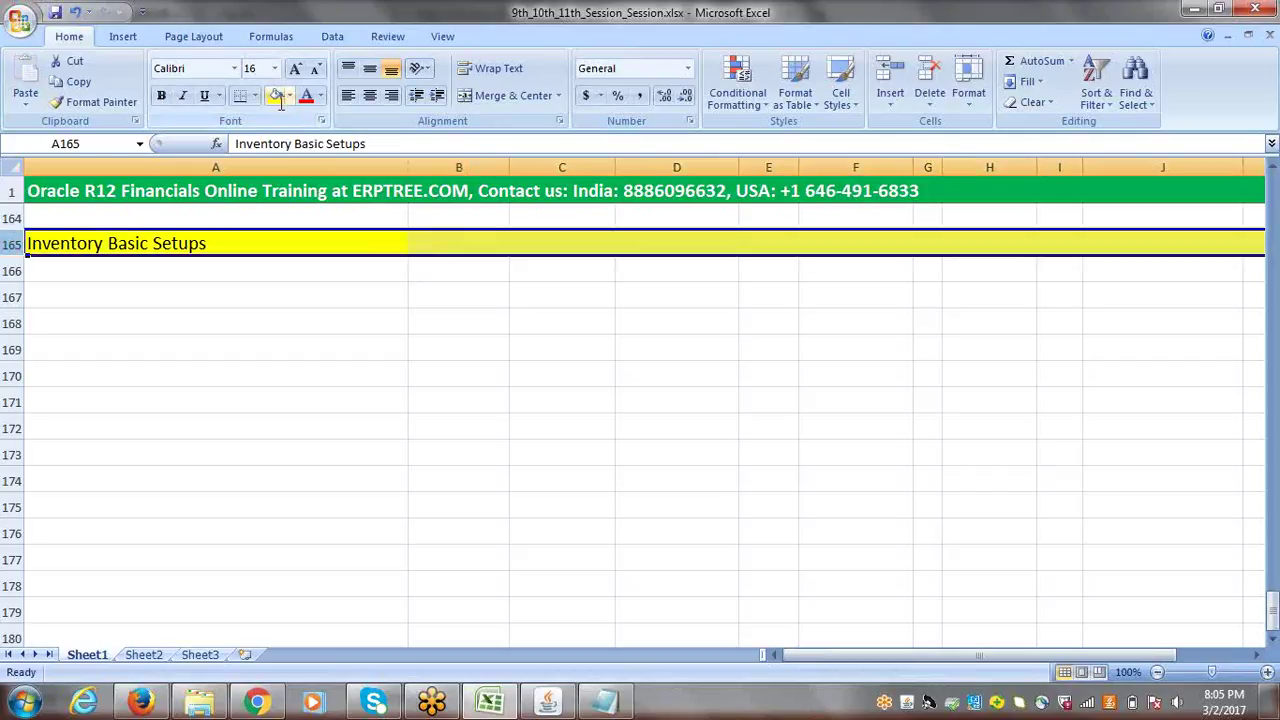
pyautogui.click(144, 270)
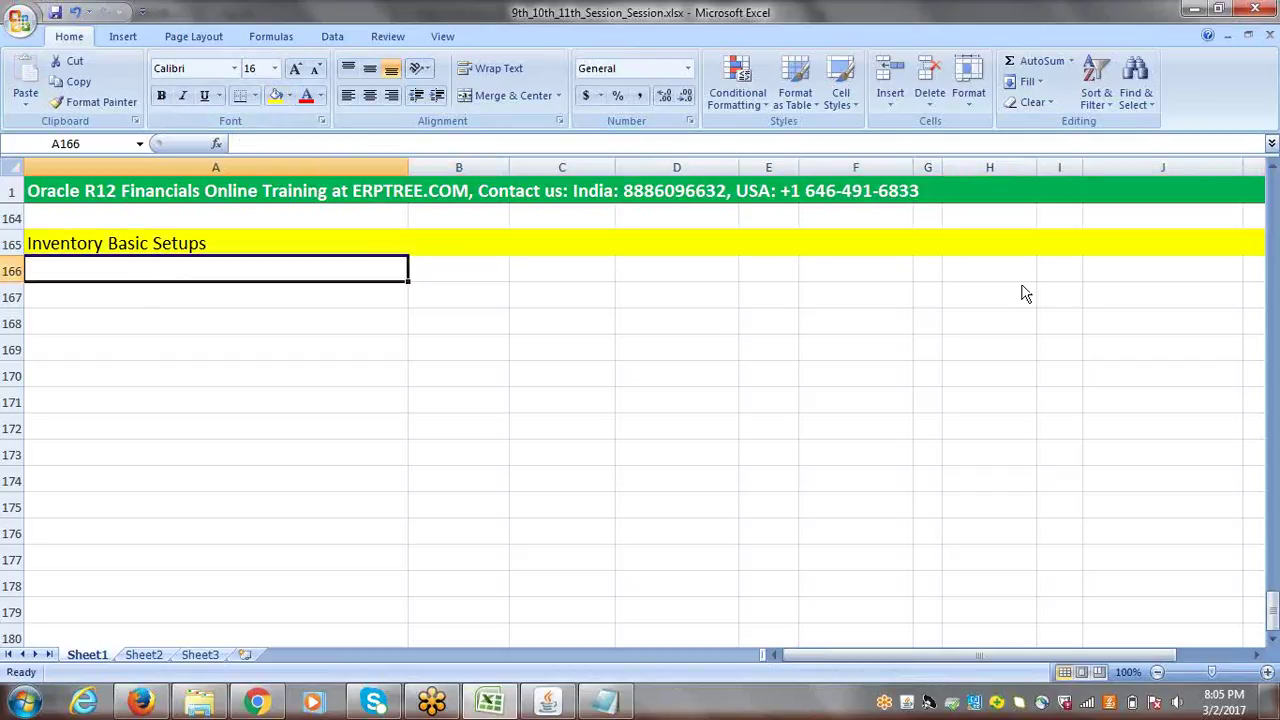
# - Add a bold 'Options' heading in E167 and widen column E
pyautogui.click(712, 322)
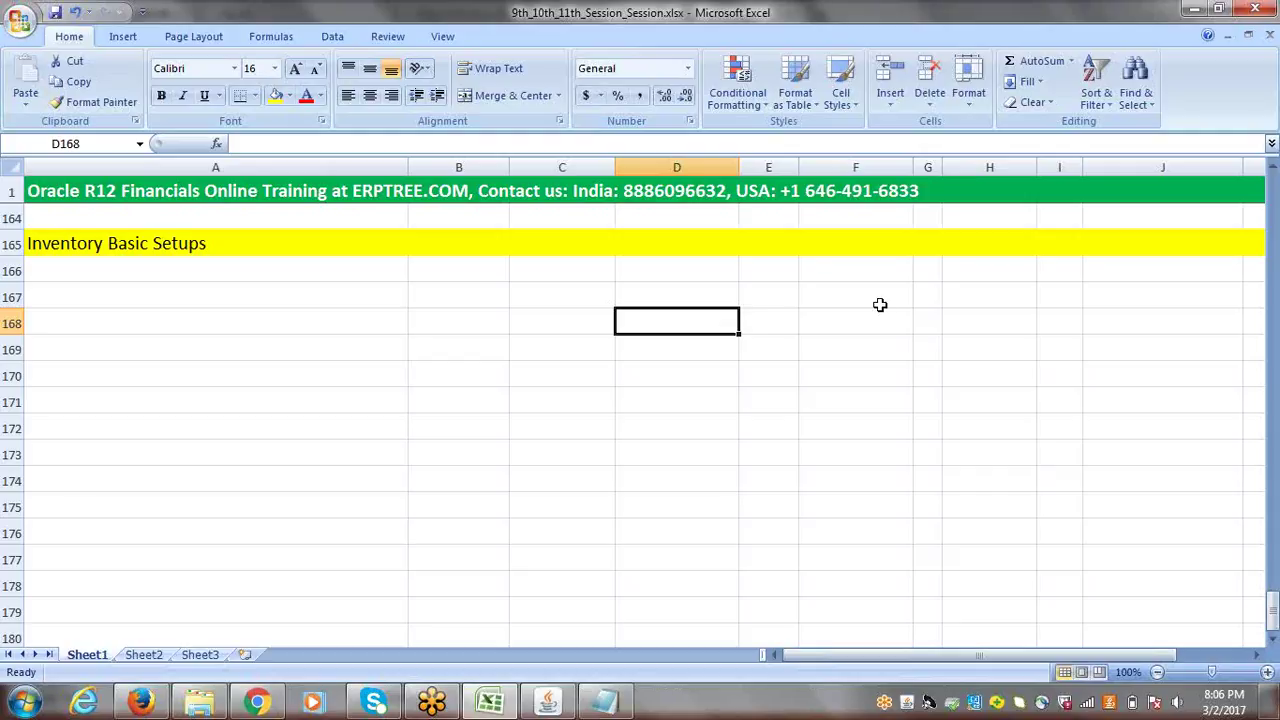
pyautogui.click(763, 300)
pyautogui.write('Options')
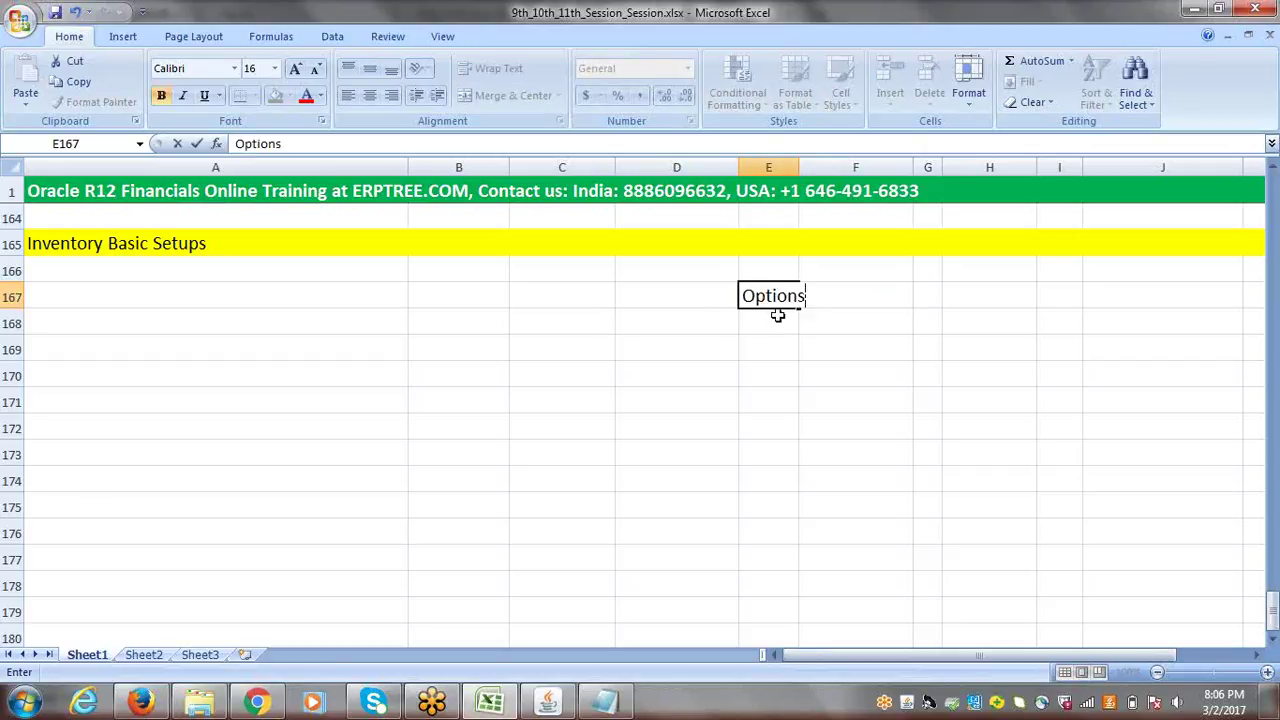
pyautogui.click(722, 296)
pyautogui.click(759, 291)
pyautogui.hotkey('ctrl', 'b')
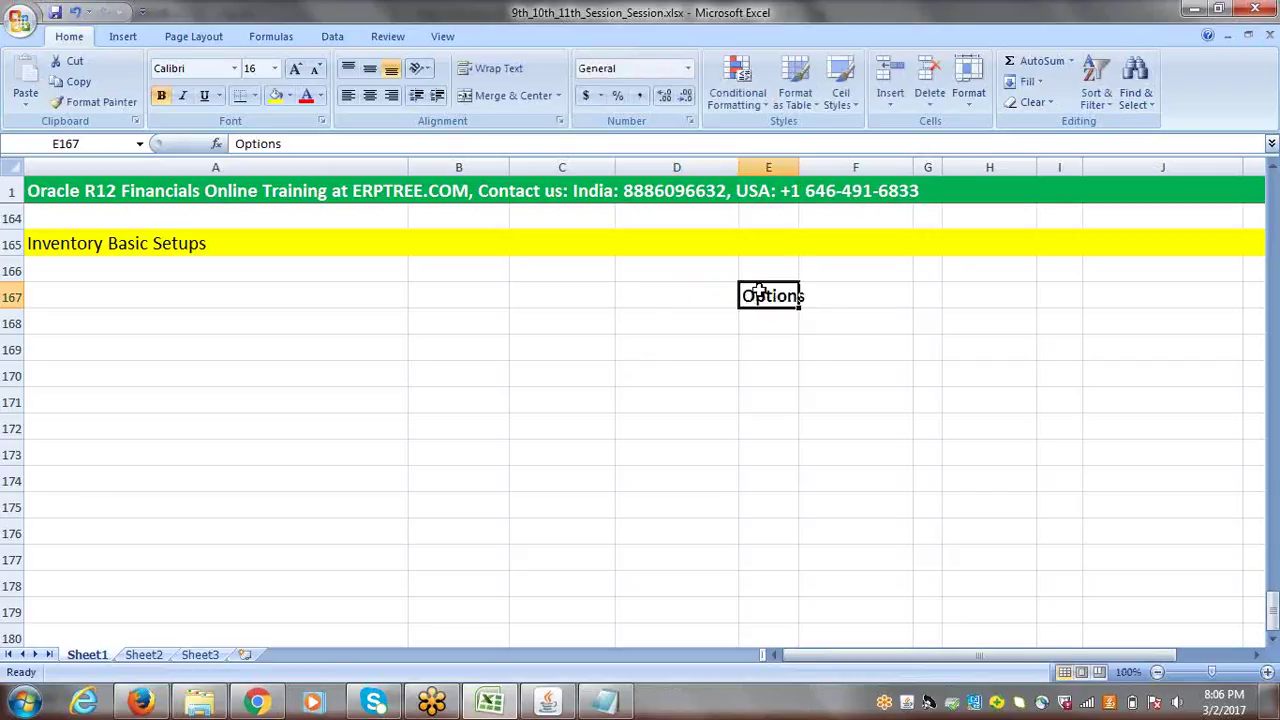
pyautogui.moveTo(797, 168); pyautogui.dragTo(876, 168)
# - Enter 'Inventory Options' and 'Receiving Options' in E168 and E169
pyautogui.click(779, 327)
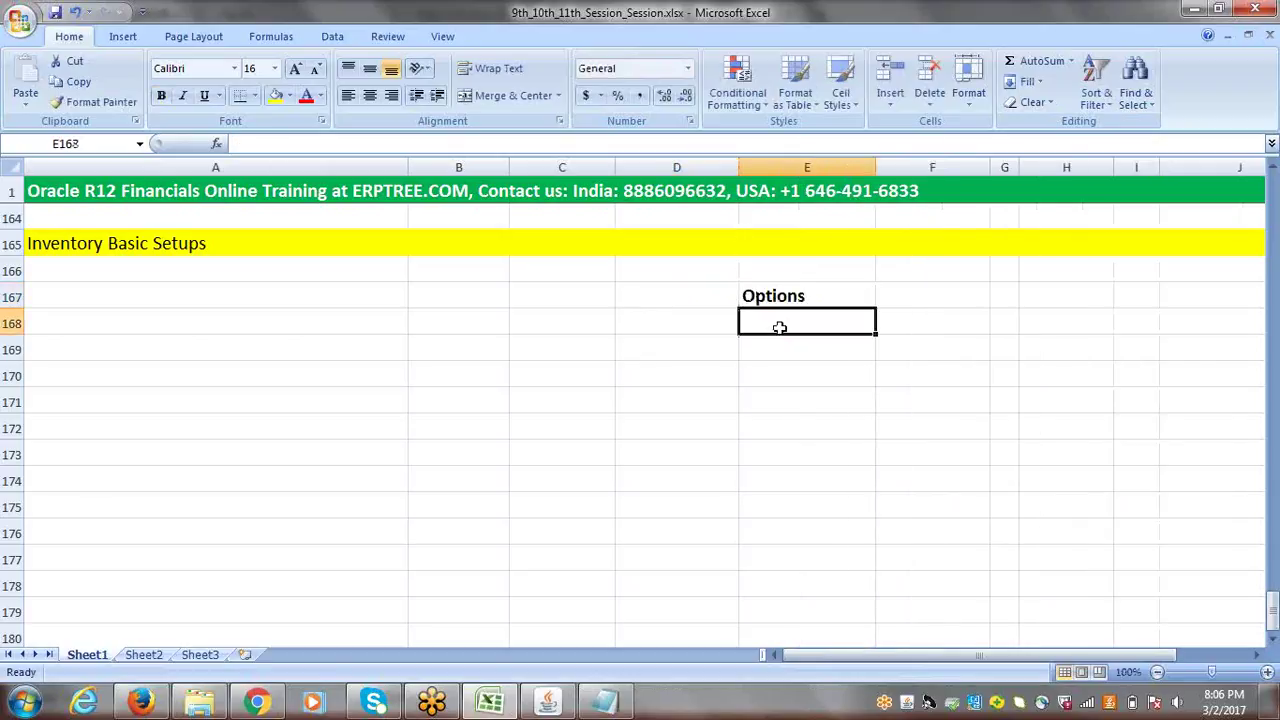
pyautogui.write('I')
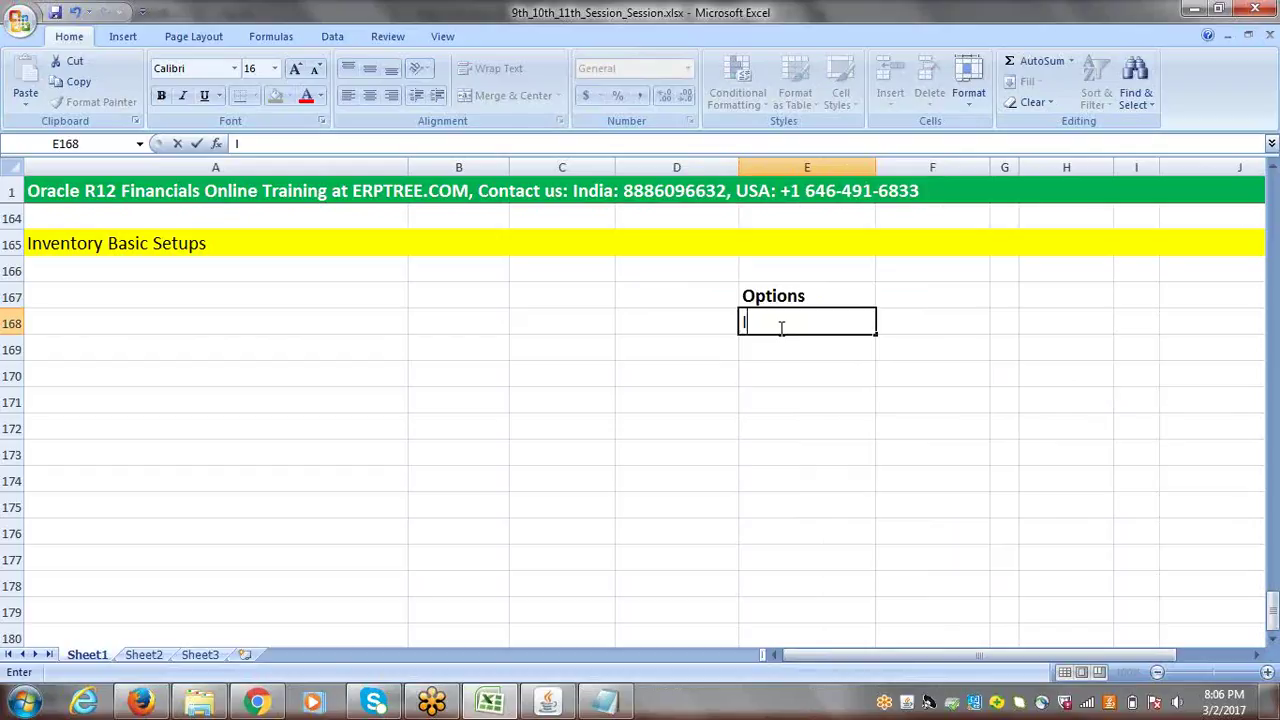
pyautogui.write('nventory Opt')
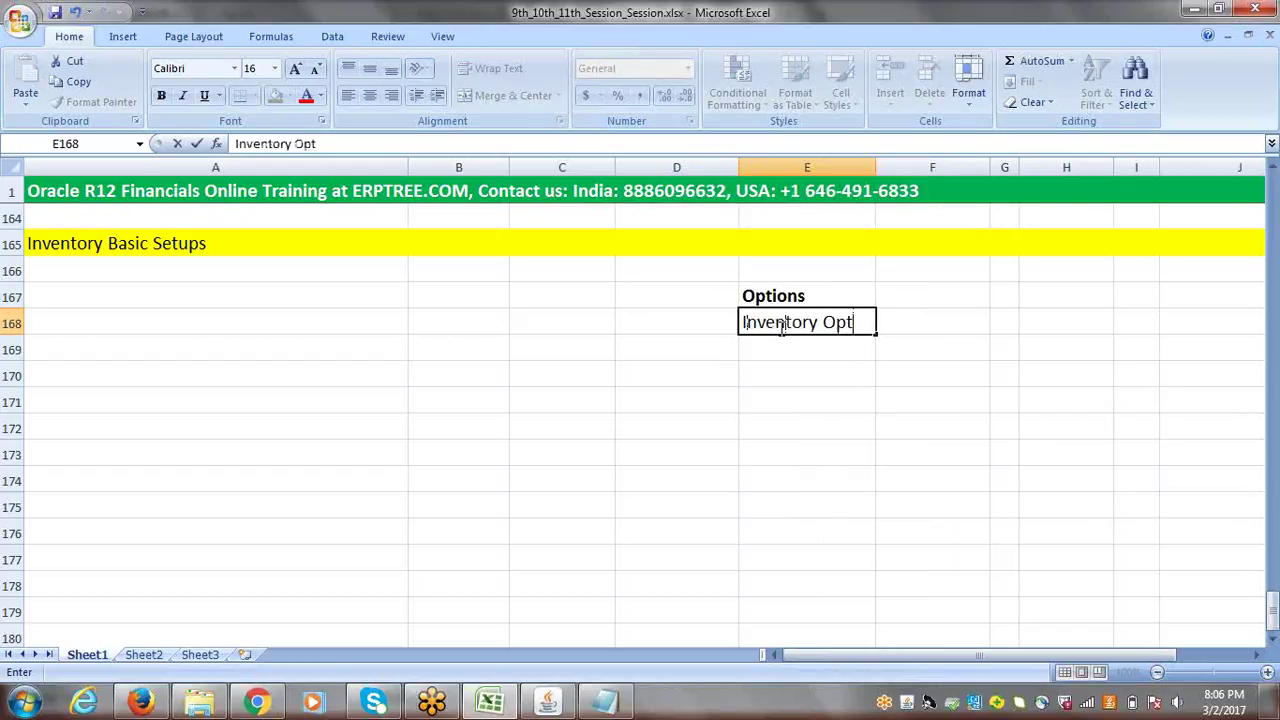
pyautogui.write('ions')
pyautogui.click(794, 347)
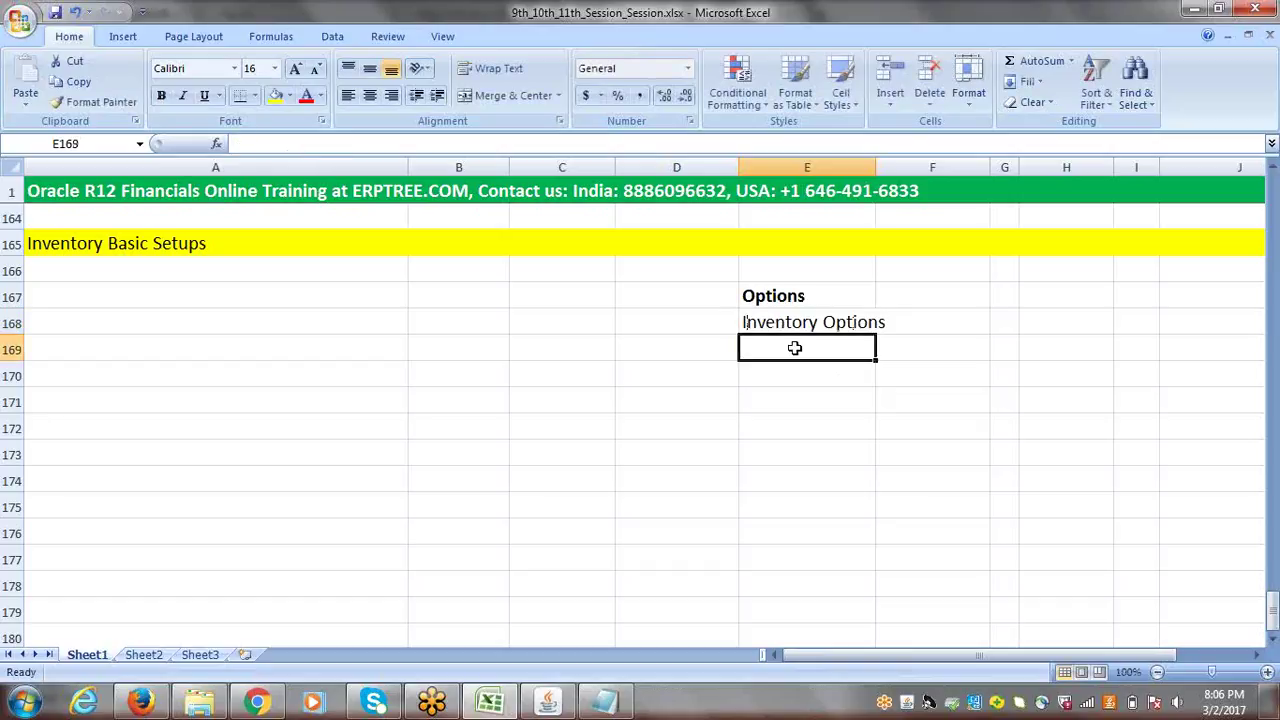
pyautogui.write('Receiv')
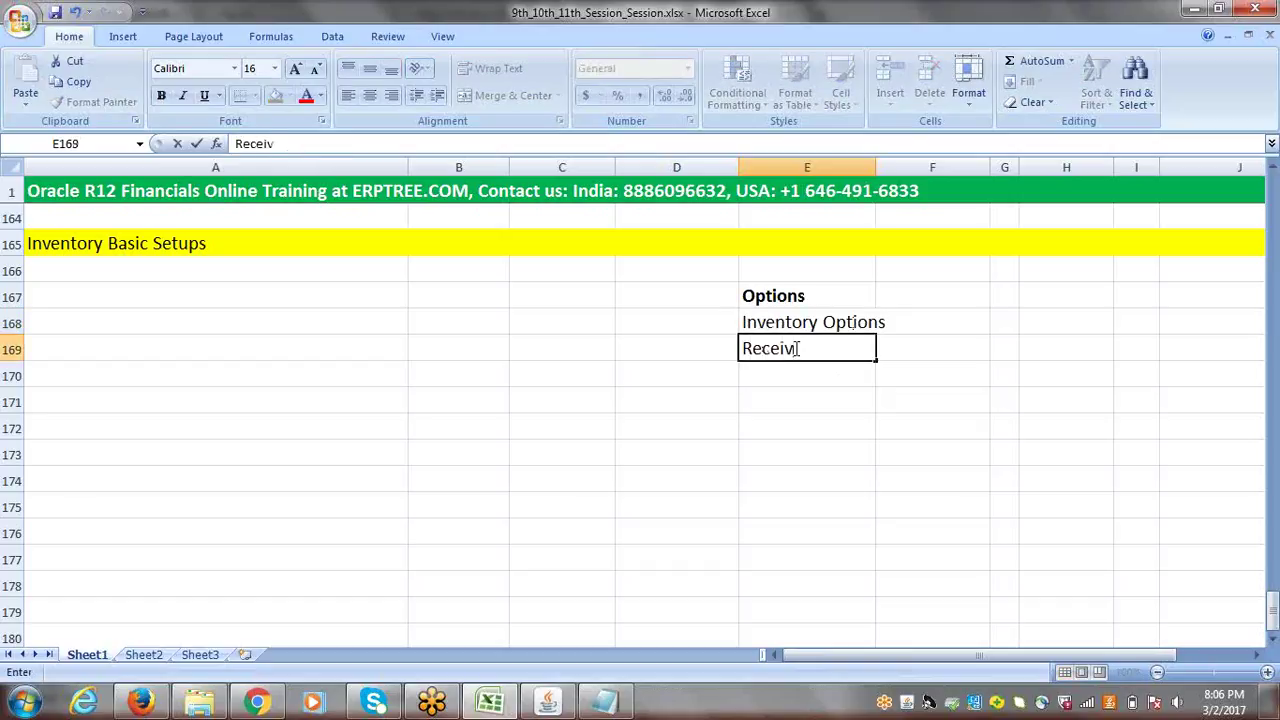
pyautogui.write('ing Options')
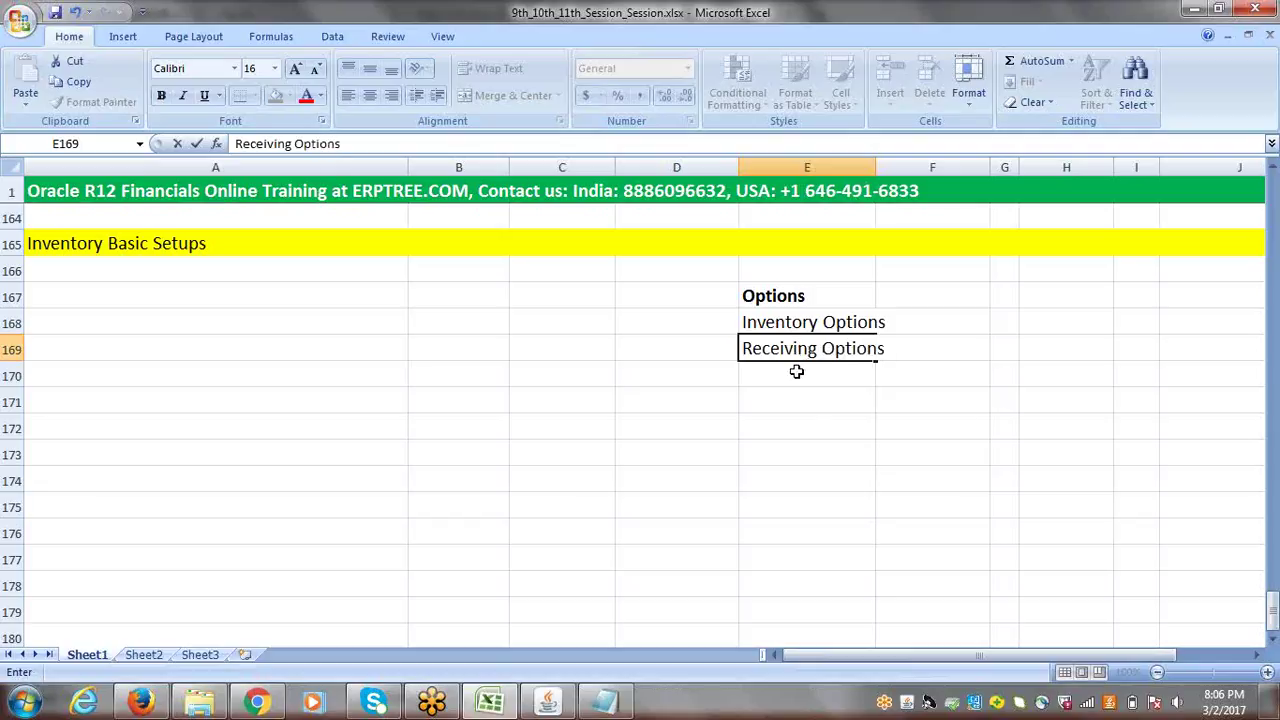
pyautogui.click(797, 371)
# - Enter Purchasing, Financials and Payables Options in E170–E172 and widen column E further
pyautogui.write('Purc')
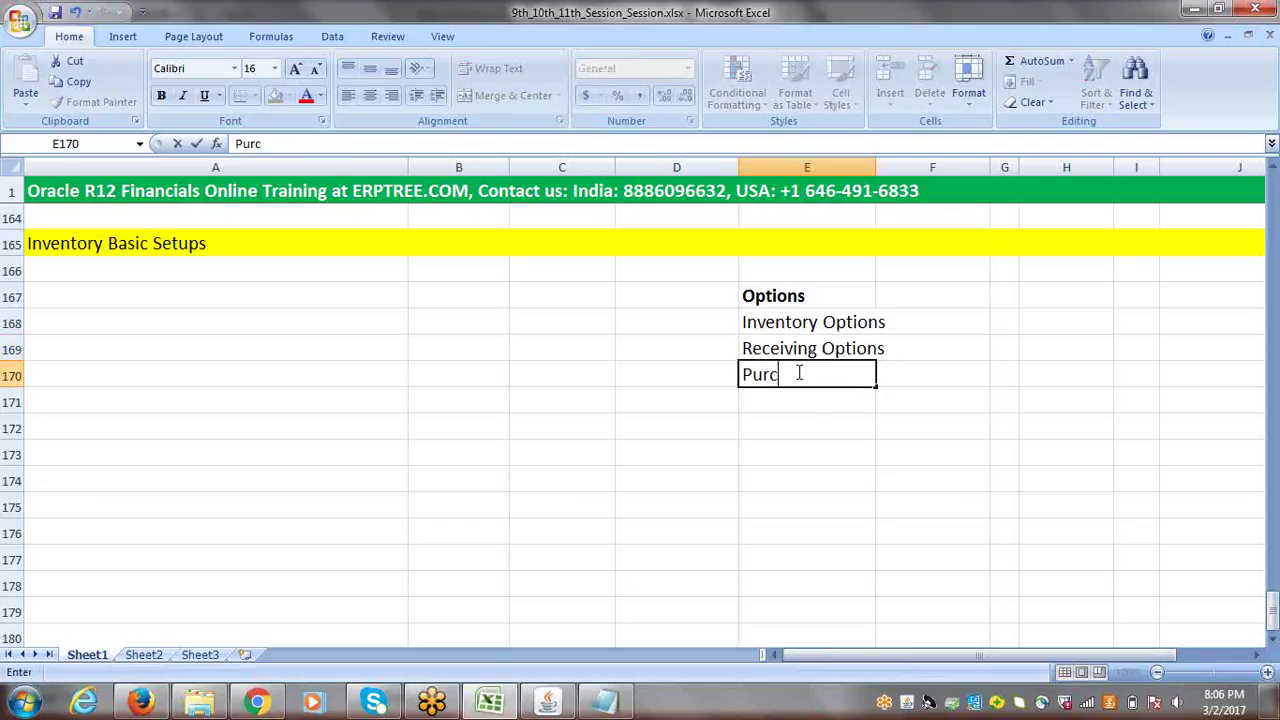
pyautogui.write('hasing Options')
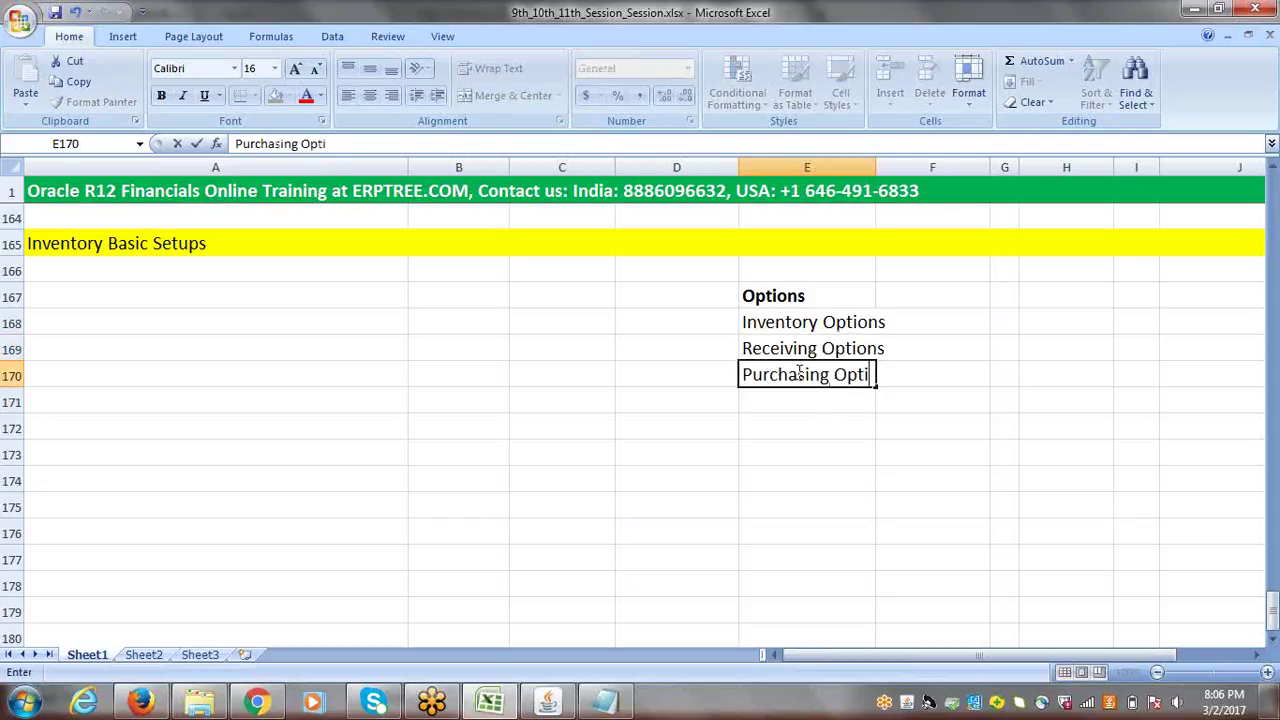
pyautogui.click(800, 406)
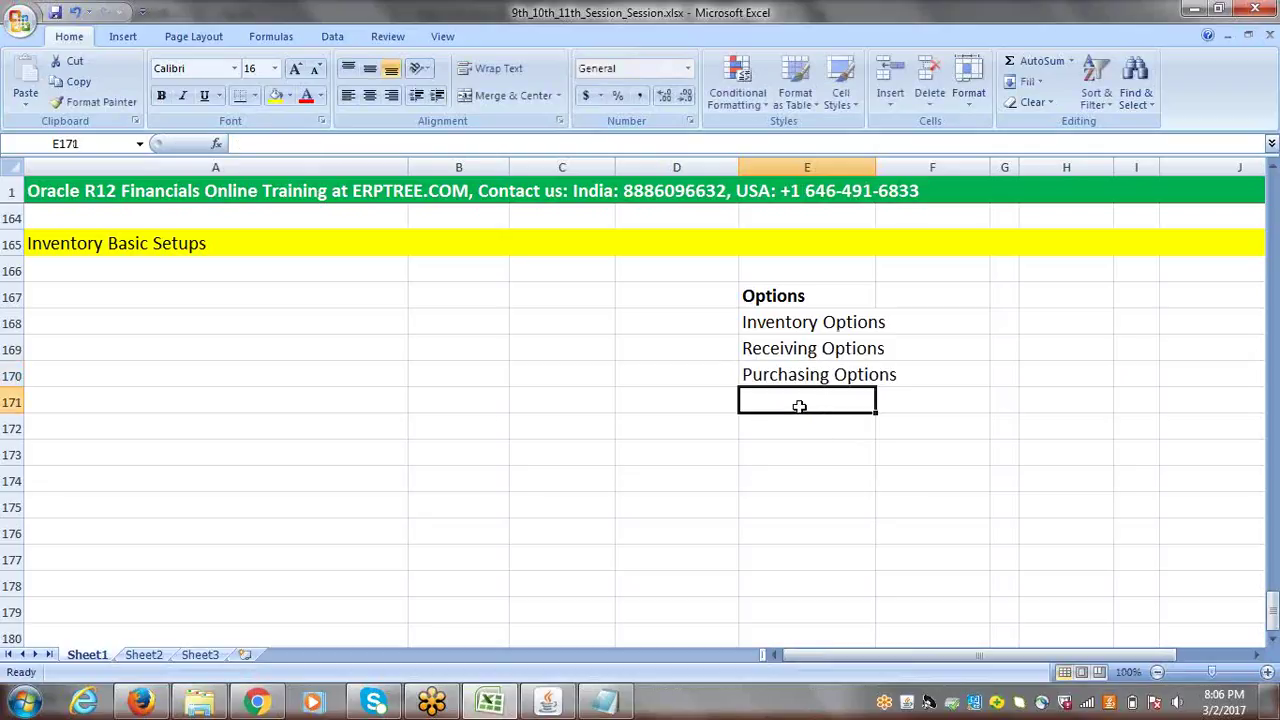
pyautogui.write('Financials')
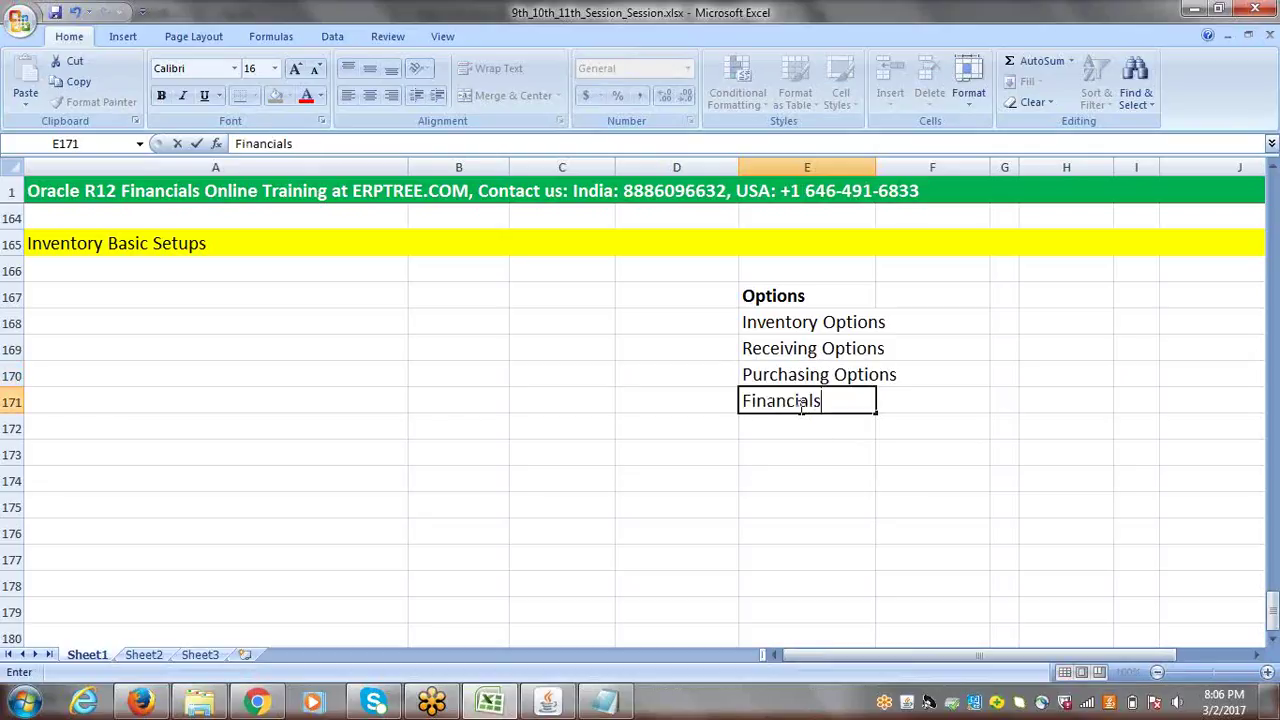
pyautogui.write(' Options')
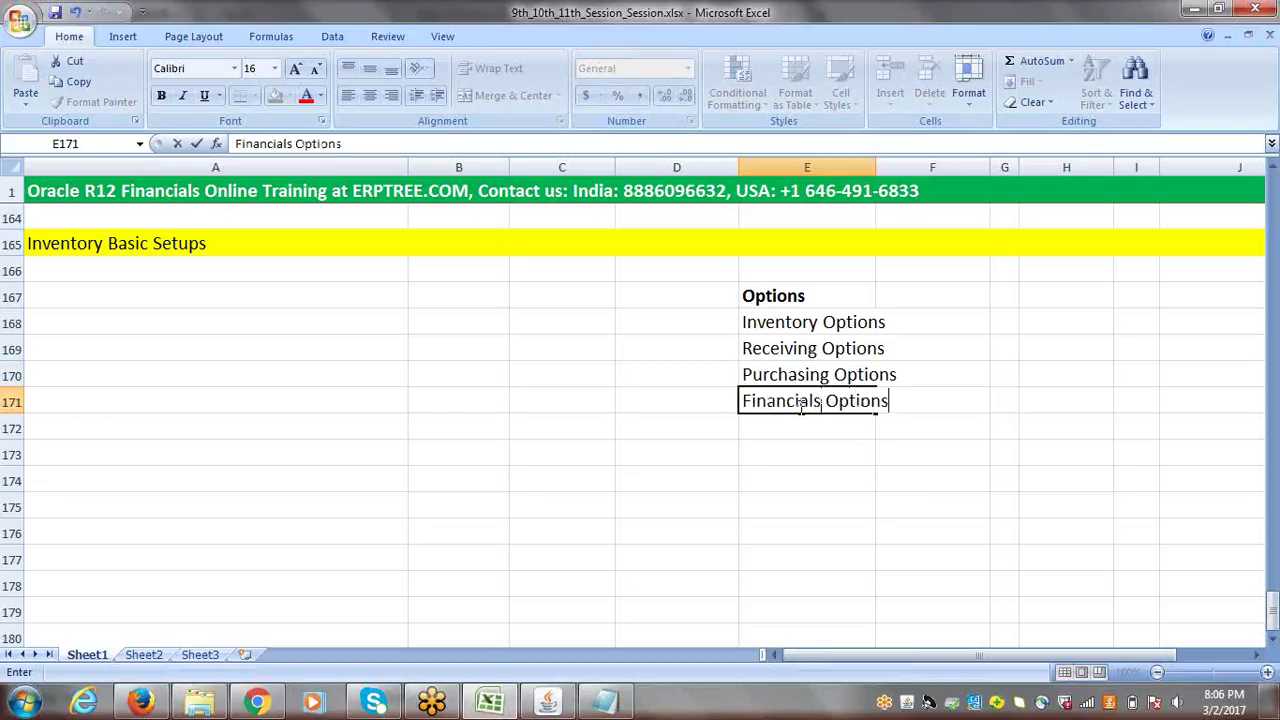
pyautogui.click(803, 426)
pyautogui.write('Pa')
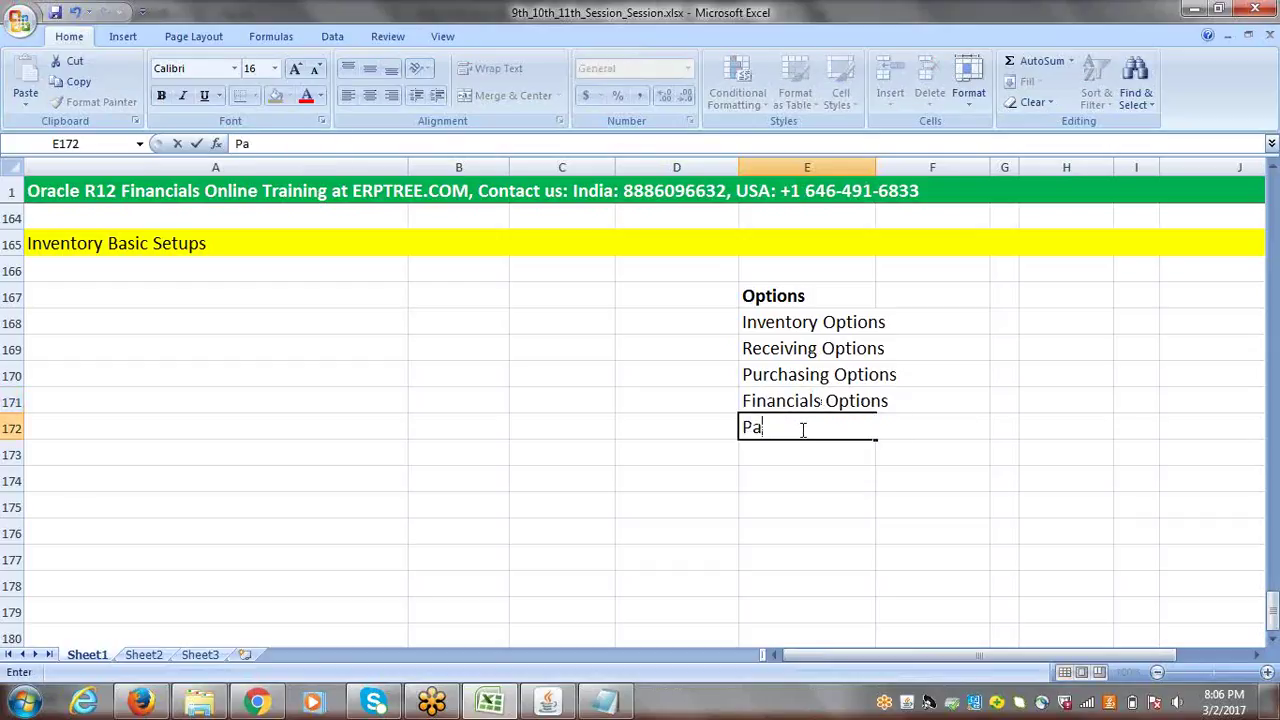
pyautogui.write('yables Options')
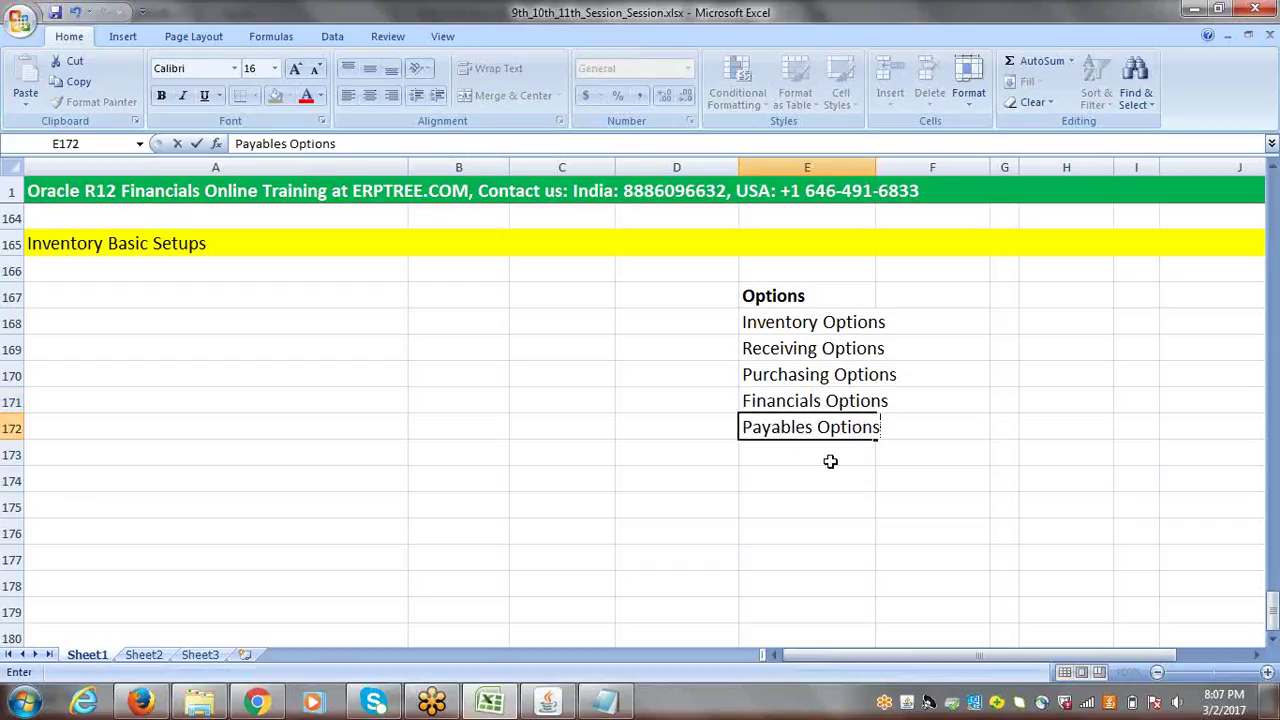
pyautogui.click(826, 456)
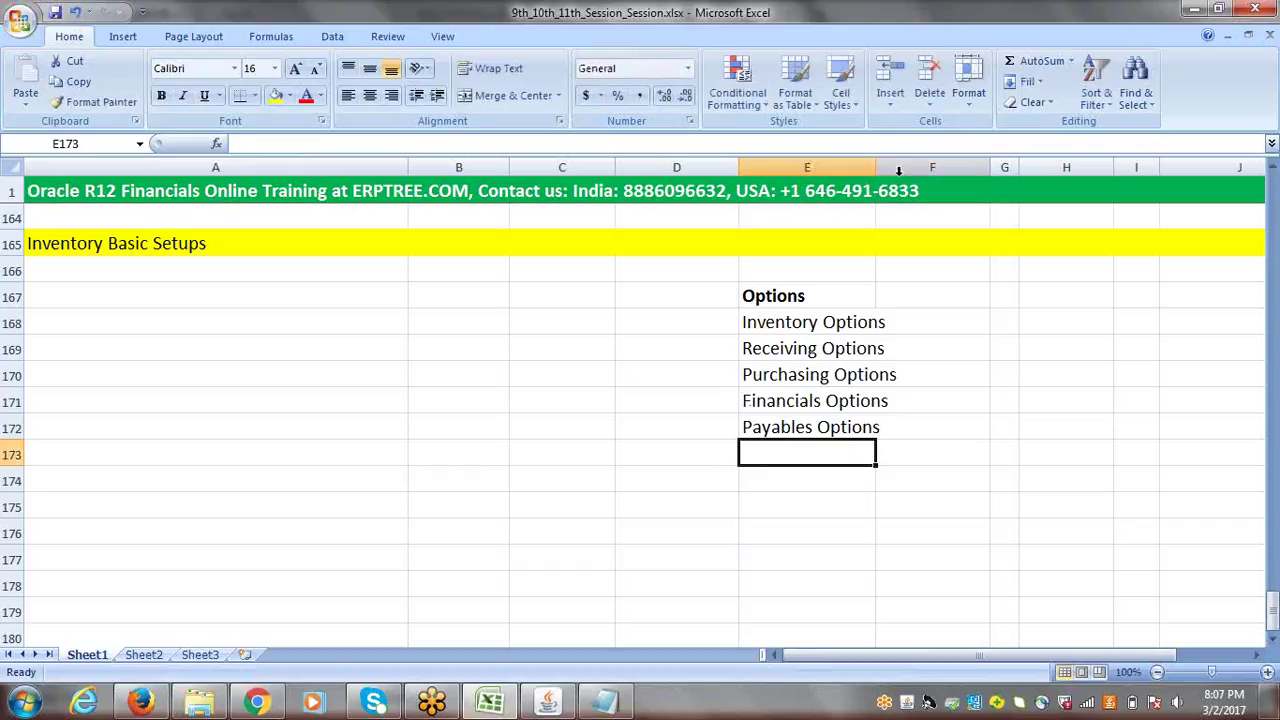
pyautogui.moveTo(876, 168); pyautogui.dragTo(905, 174)
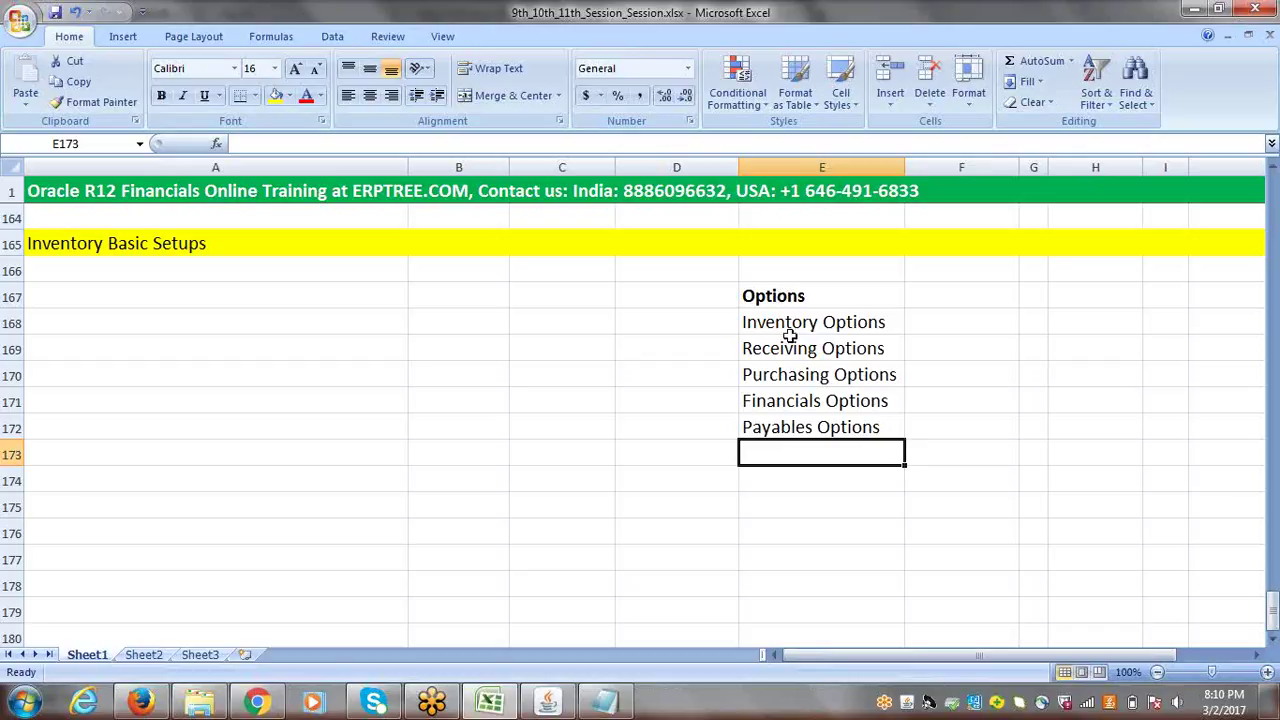
# - Edit cell E168 and select the word 'Options' in Inventory Options
pyautogui.click(881, 322)
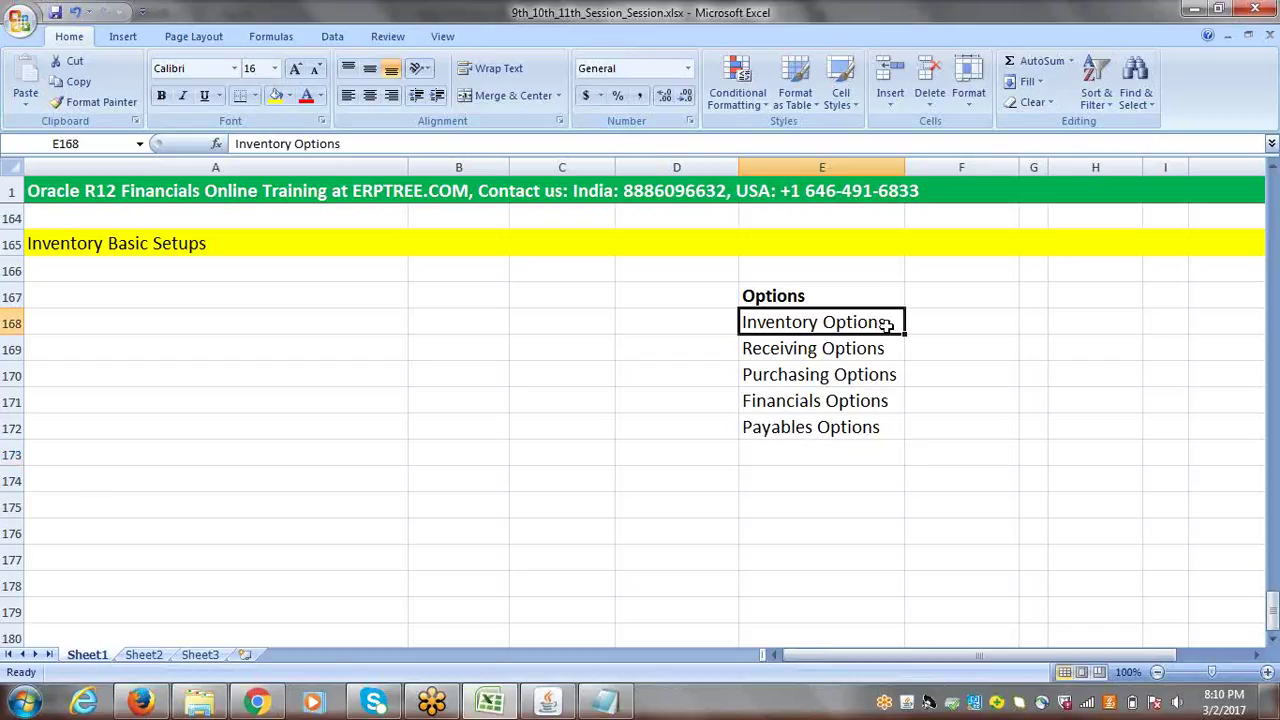
pyautogui.doubleClick(888, 326)
pyautogui.moveTo(888, 326); pyautogui.dragTo(823, 330)
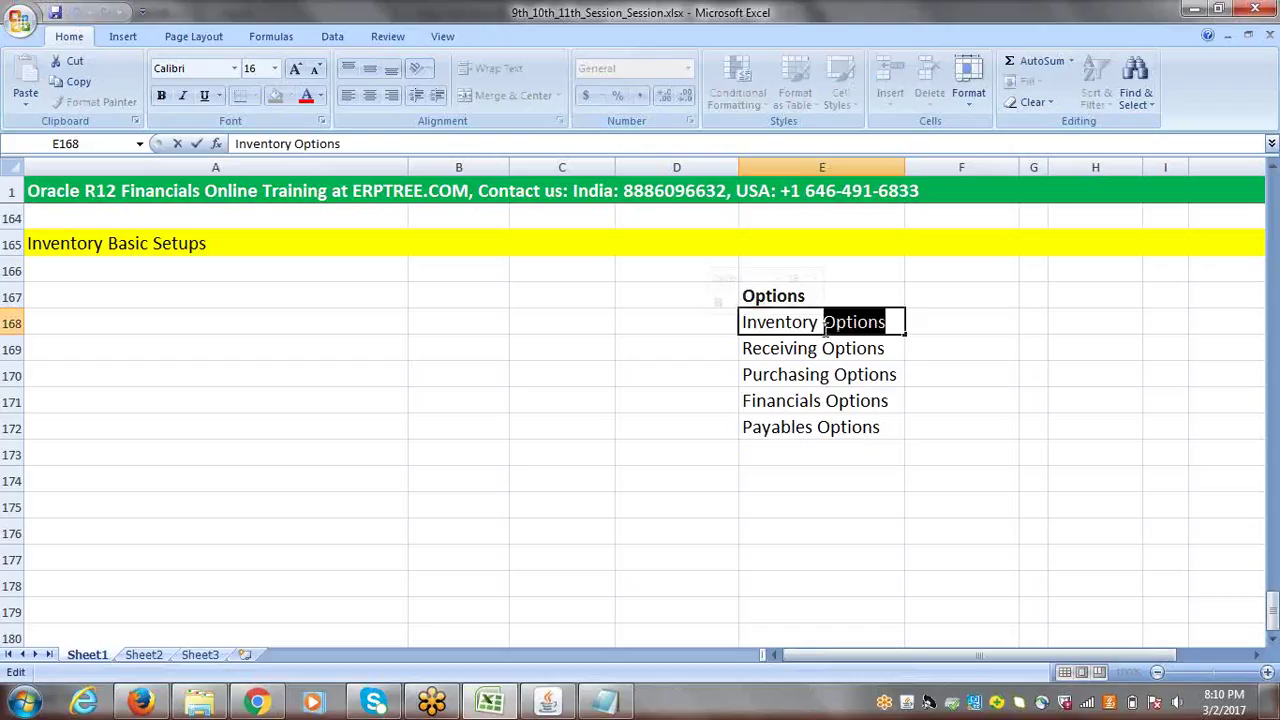
# - Change E168 to 'Inventory Information' and append '/Information' to Receiving Options in E169
pyautogui.write('Information')
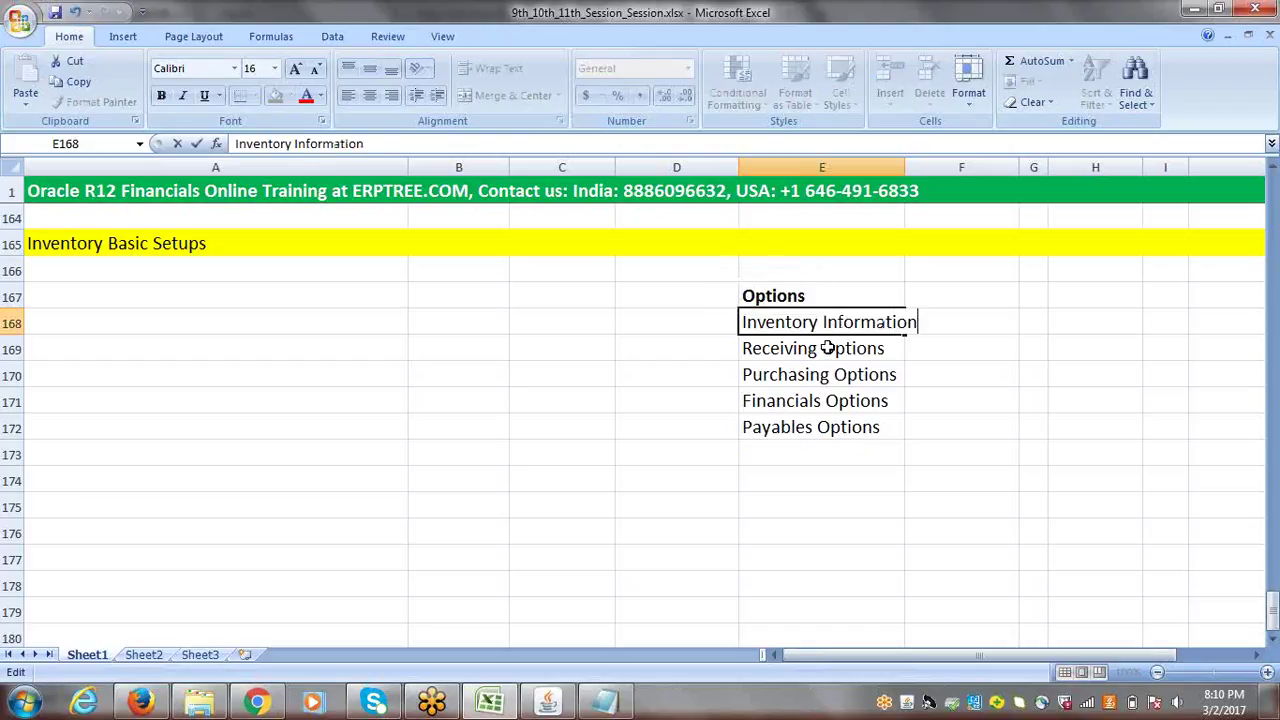
pyautogui.click(828, 348)
pyautogui.doubleClick(828, 348)
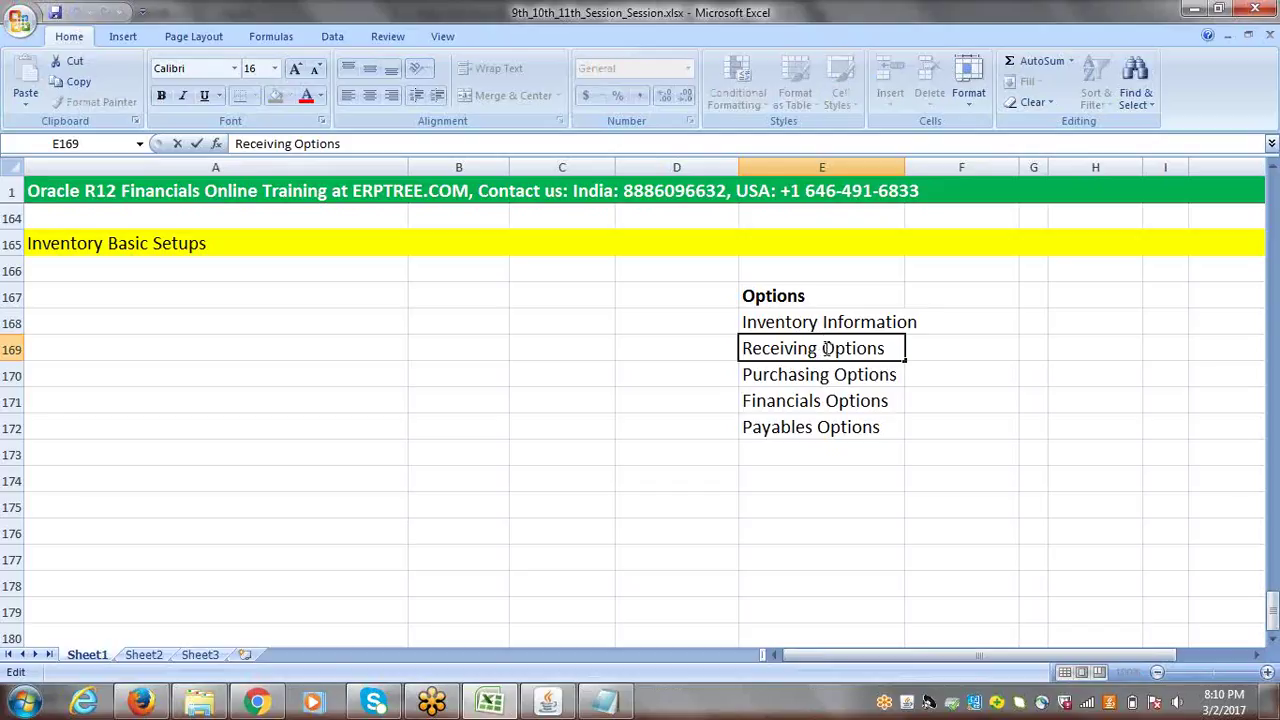
pyautogui.click(893, 350)
pyautogui.write('/Information')
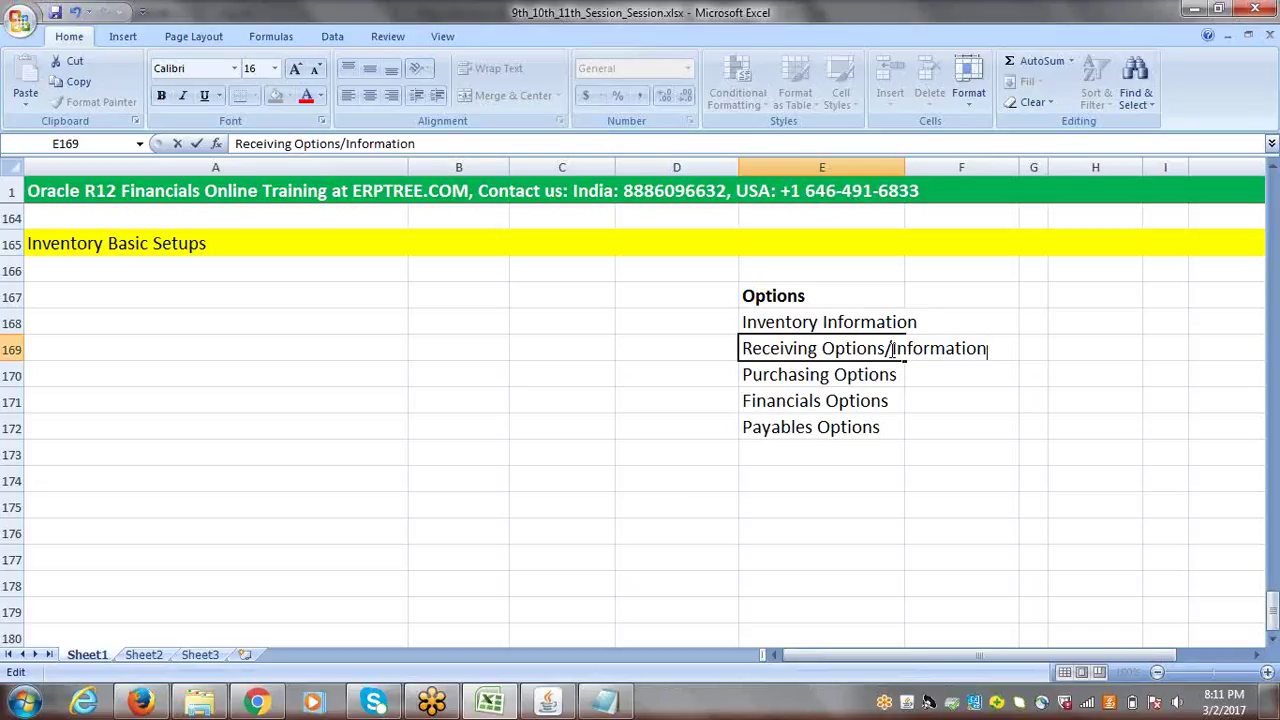
# - Commit the 'Receiving Options/Information' entry in E169
pyautogui.click(816, 322)
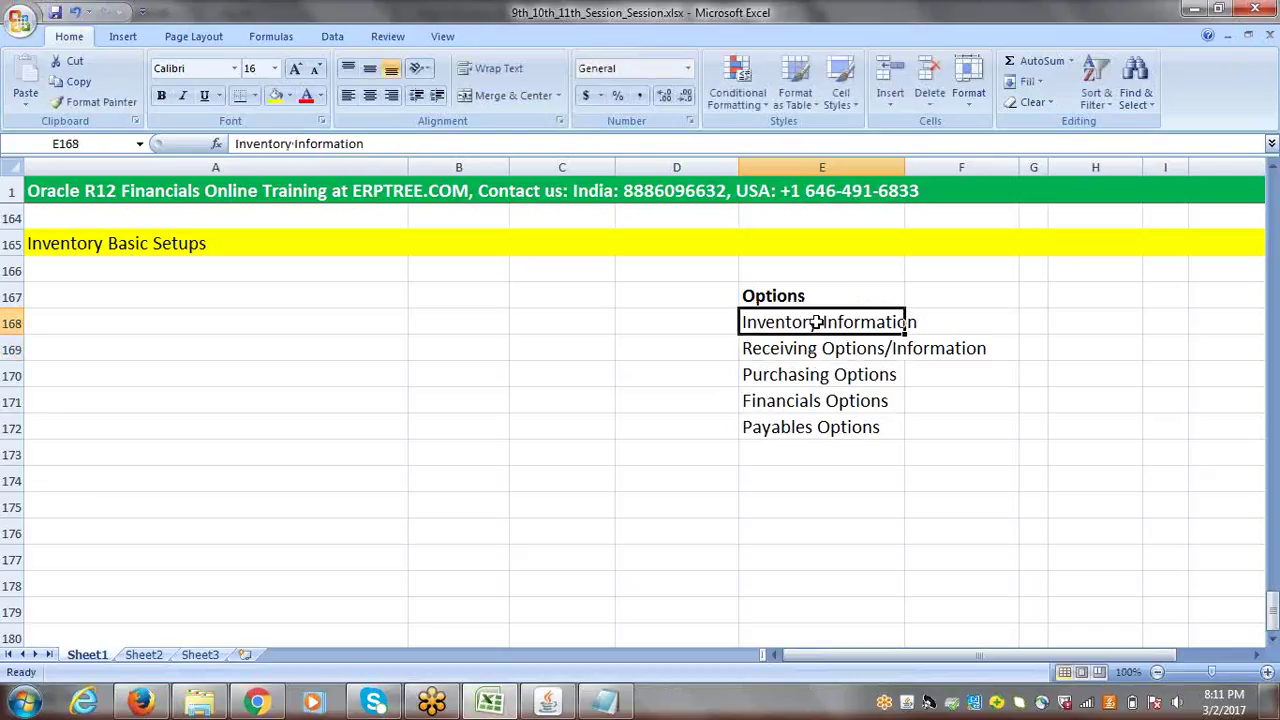
# - Enter Inventory in F168 beside Inventory Information and AutoFit column E to its text
pyautogui.press('Right')
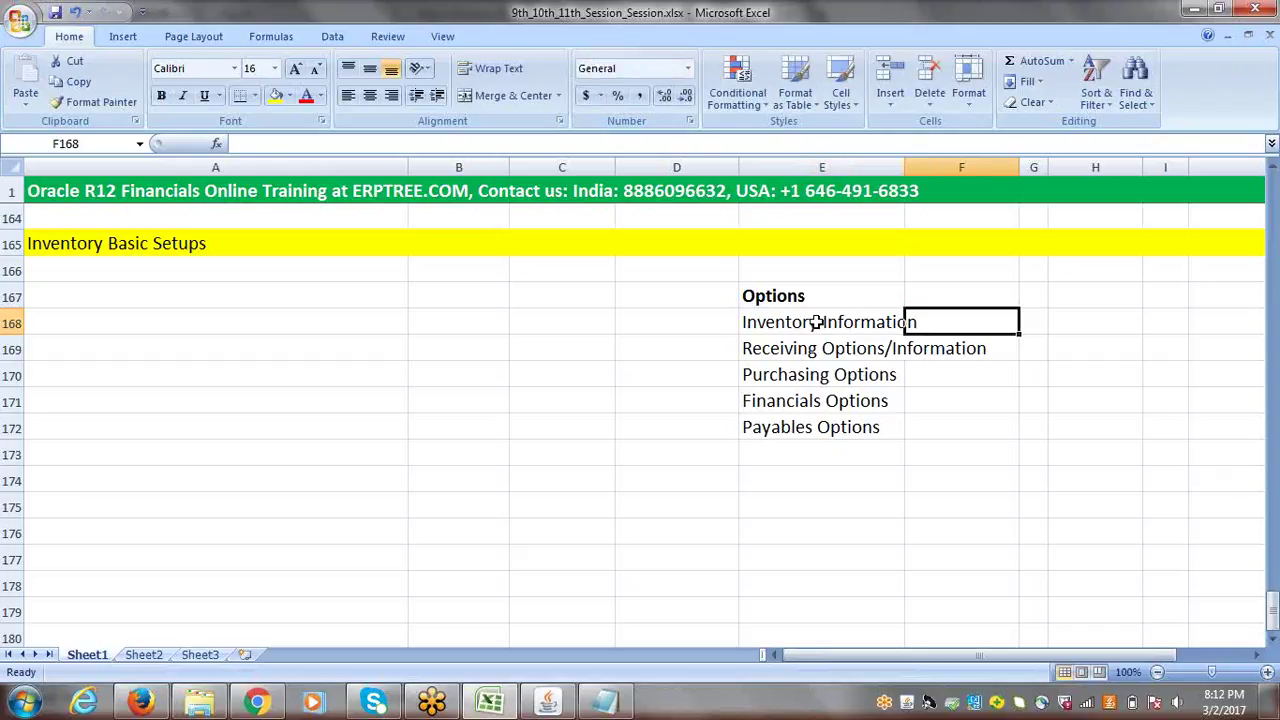
pyautogui.write('i')
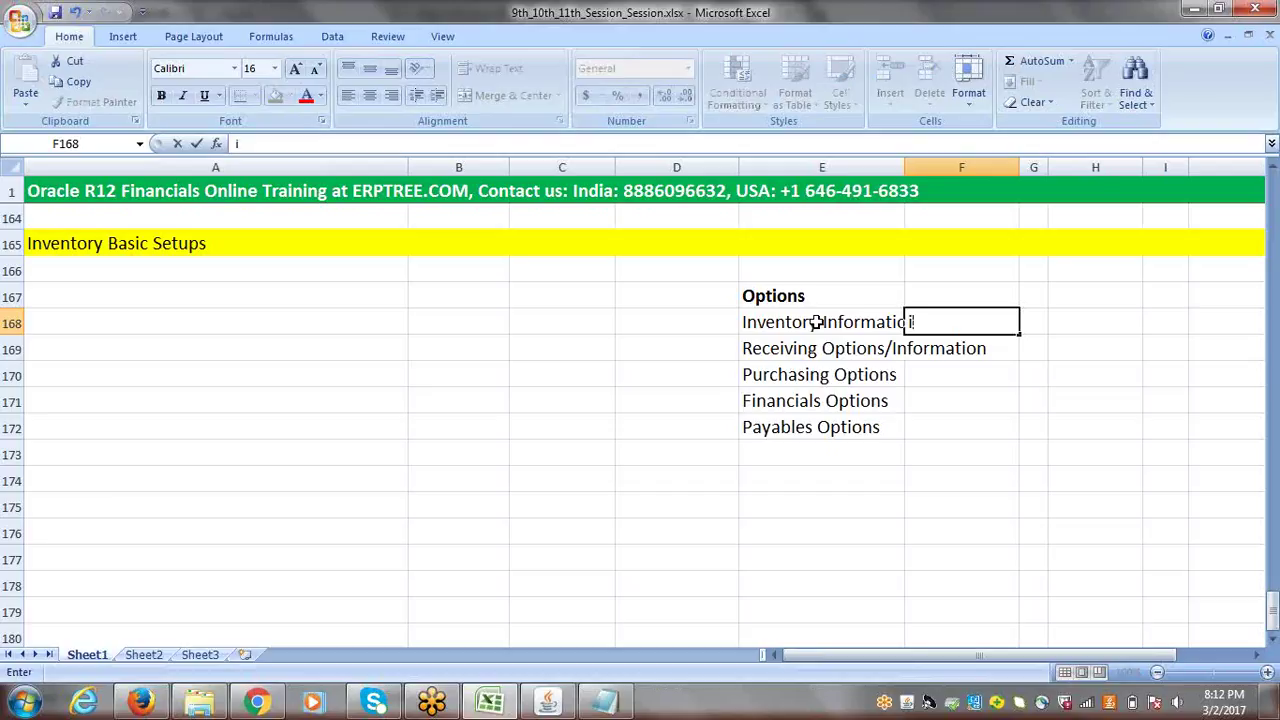
pyautogui.press('BackSpace')
pyautogui.write('Inventor')
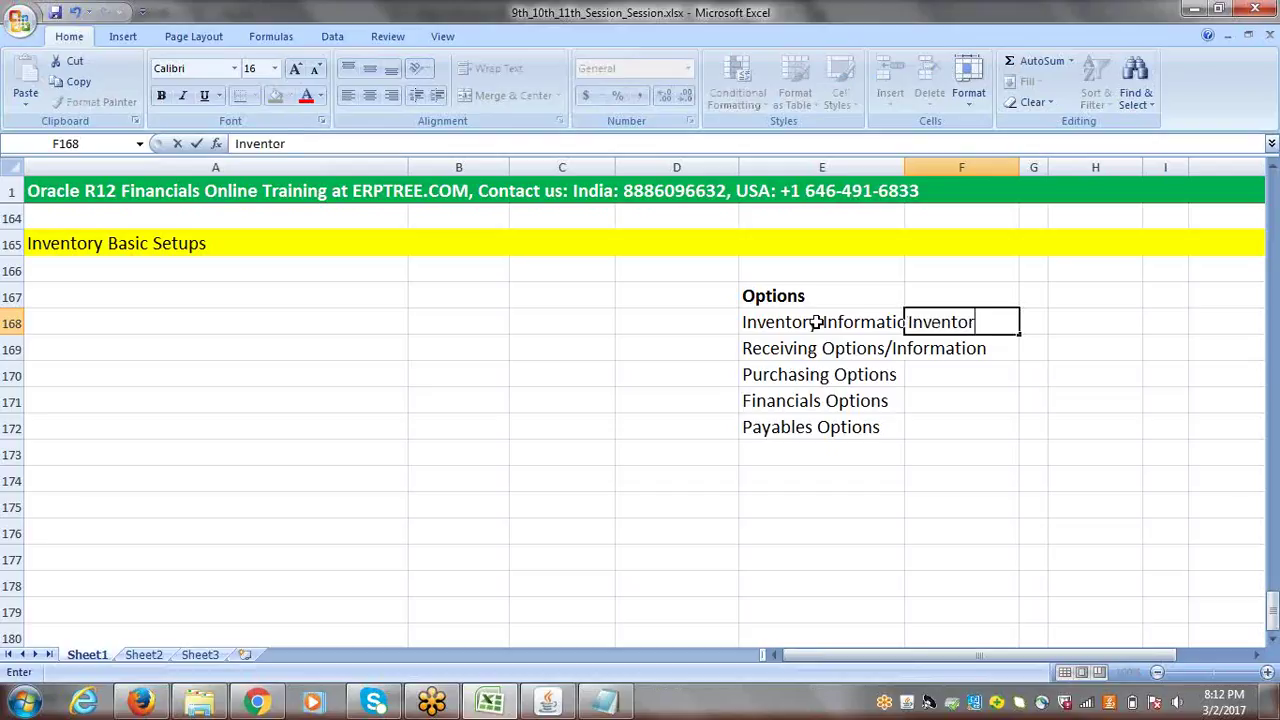
pyautogui.write('y')
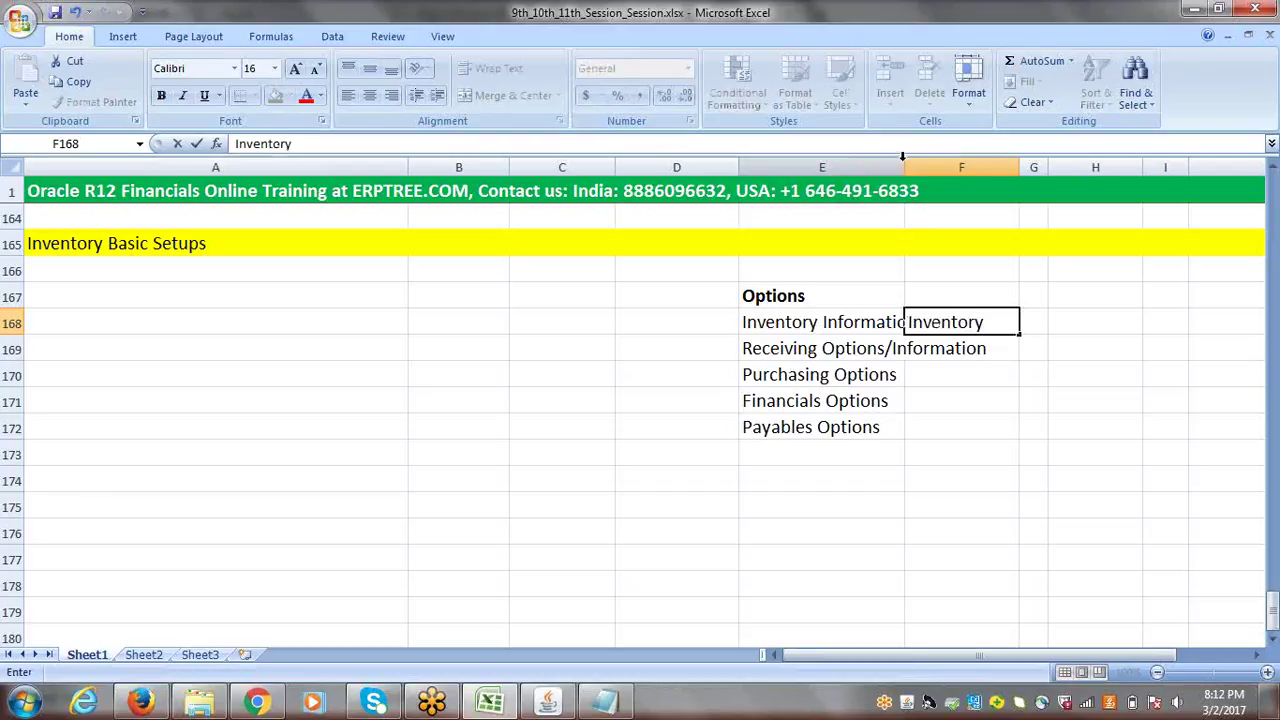
pyautogui.doubleClick(903, 162)
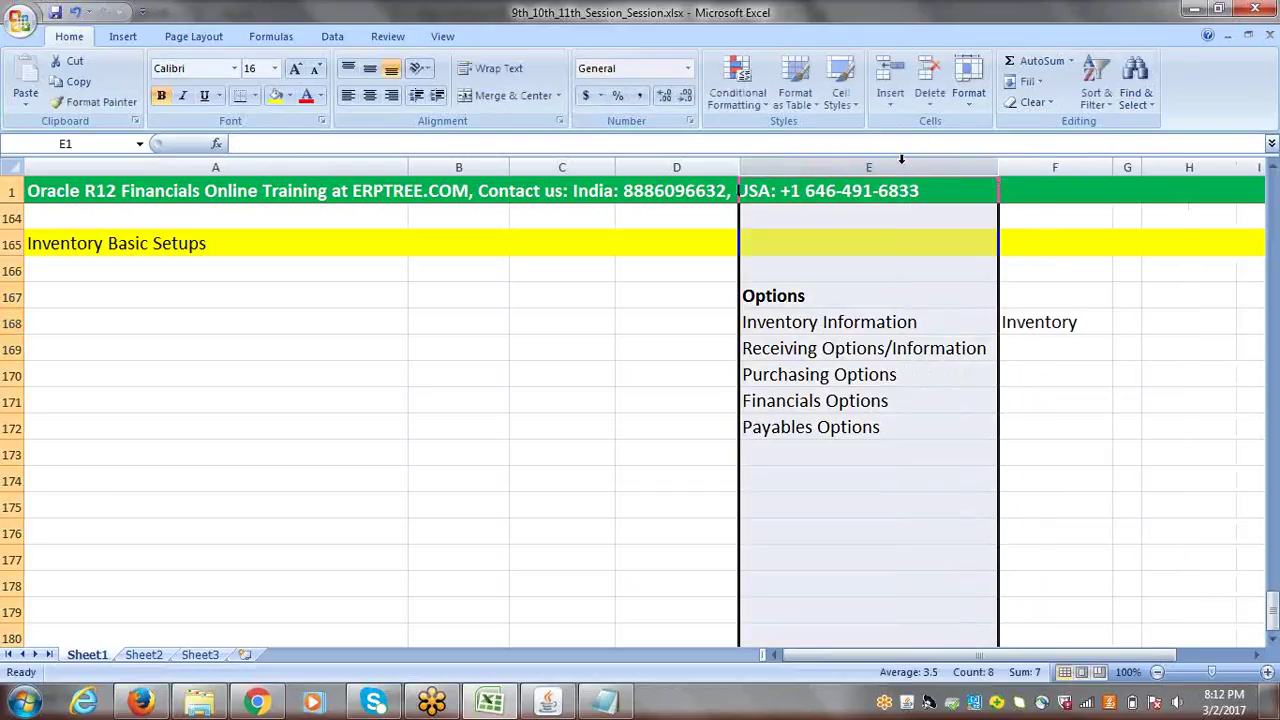
pyautogui.click(866, 326)
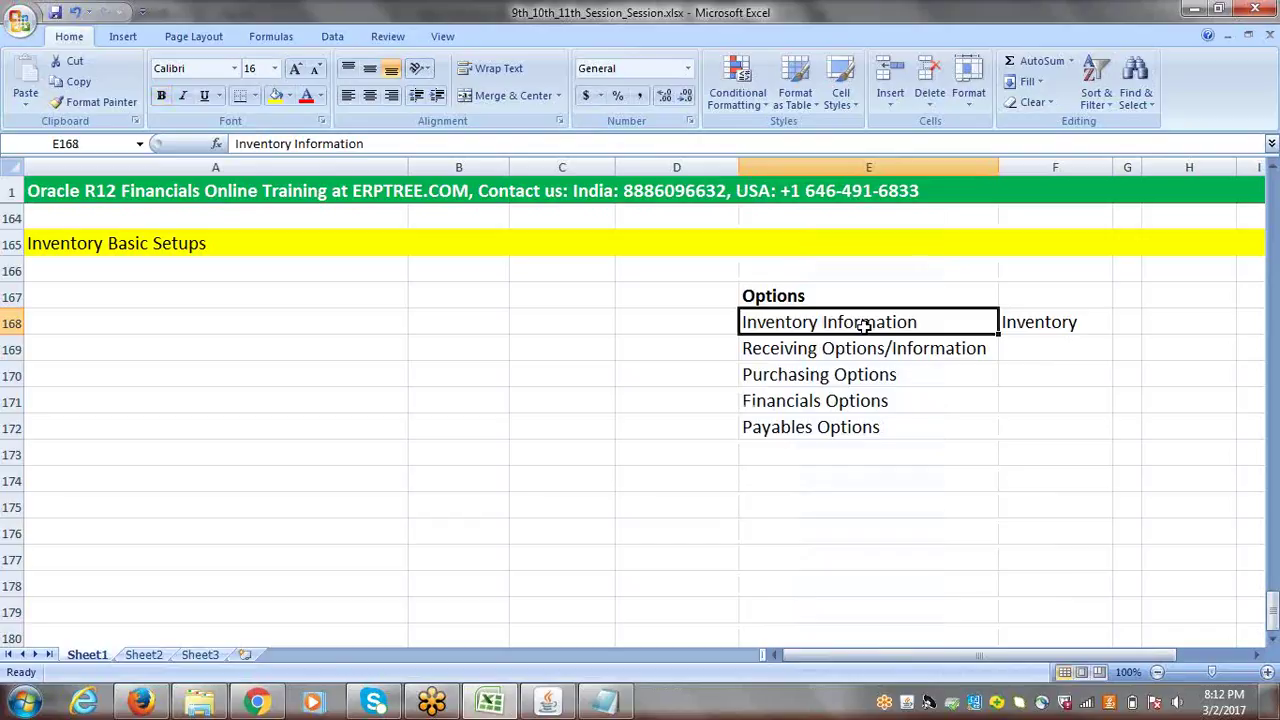
# - Enter 'Inventory & PO' in F169 beside Receiving Options/Information, then review both notes
pyautogui.click(858, 352)
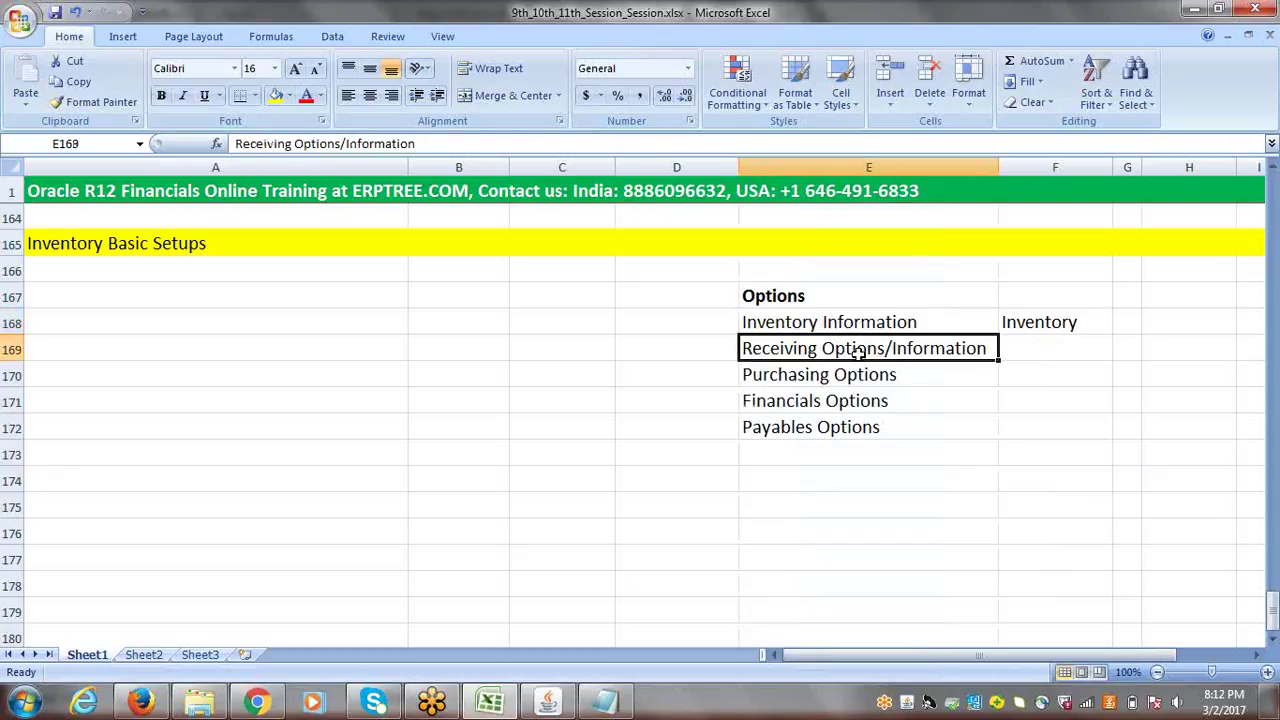
pyautogui.click(1029, 350)
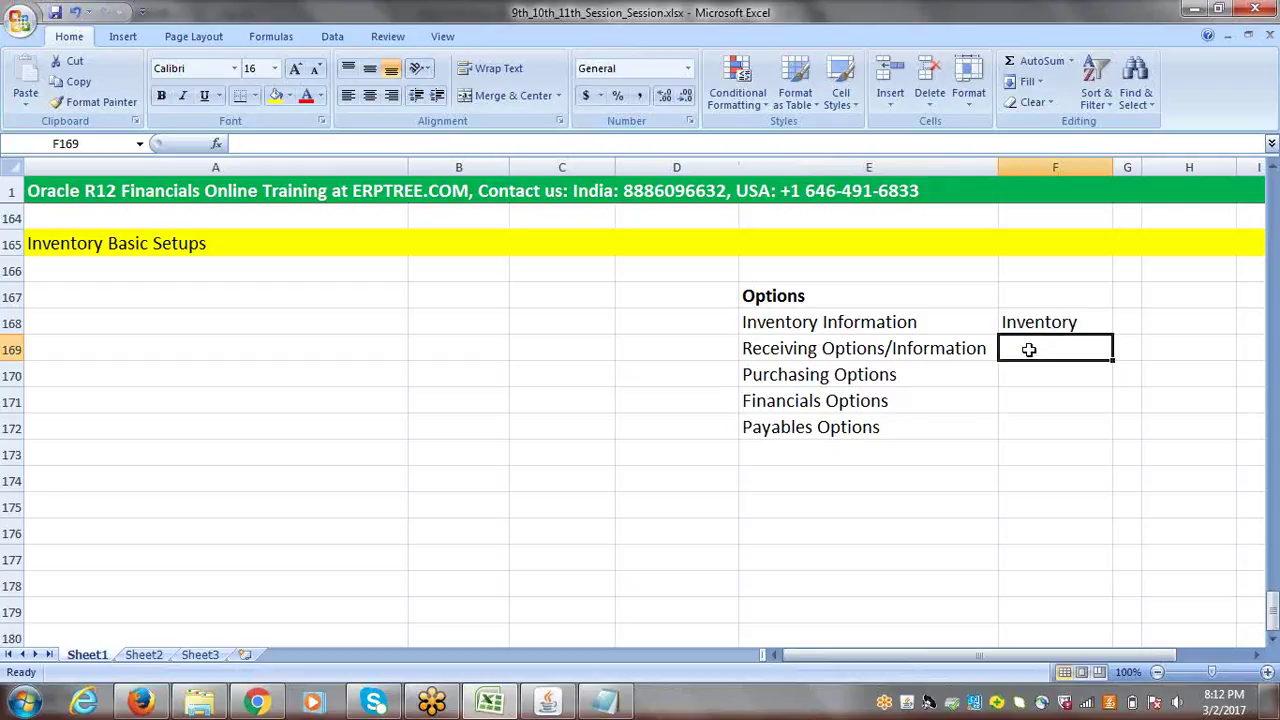
pyautogui.write('Inventor')
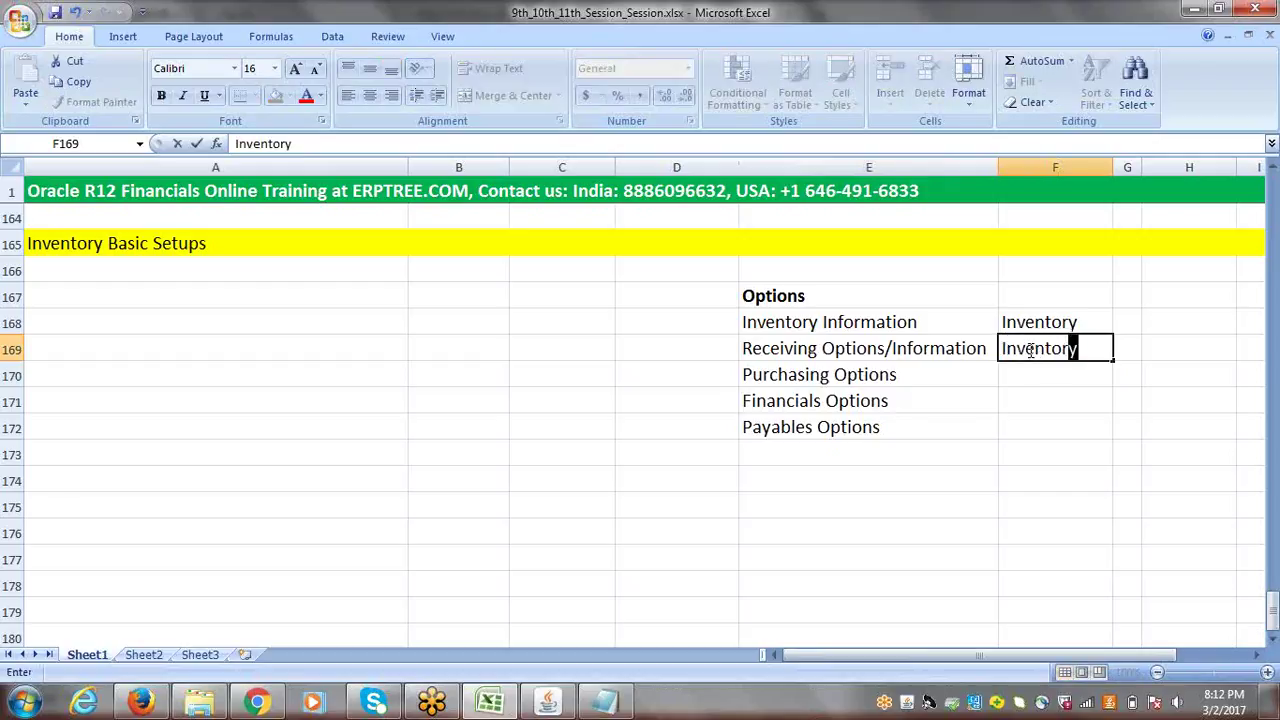
pyautogui.write('y & PO')
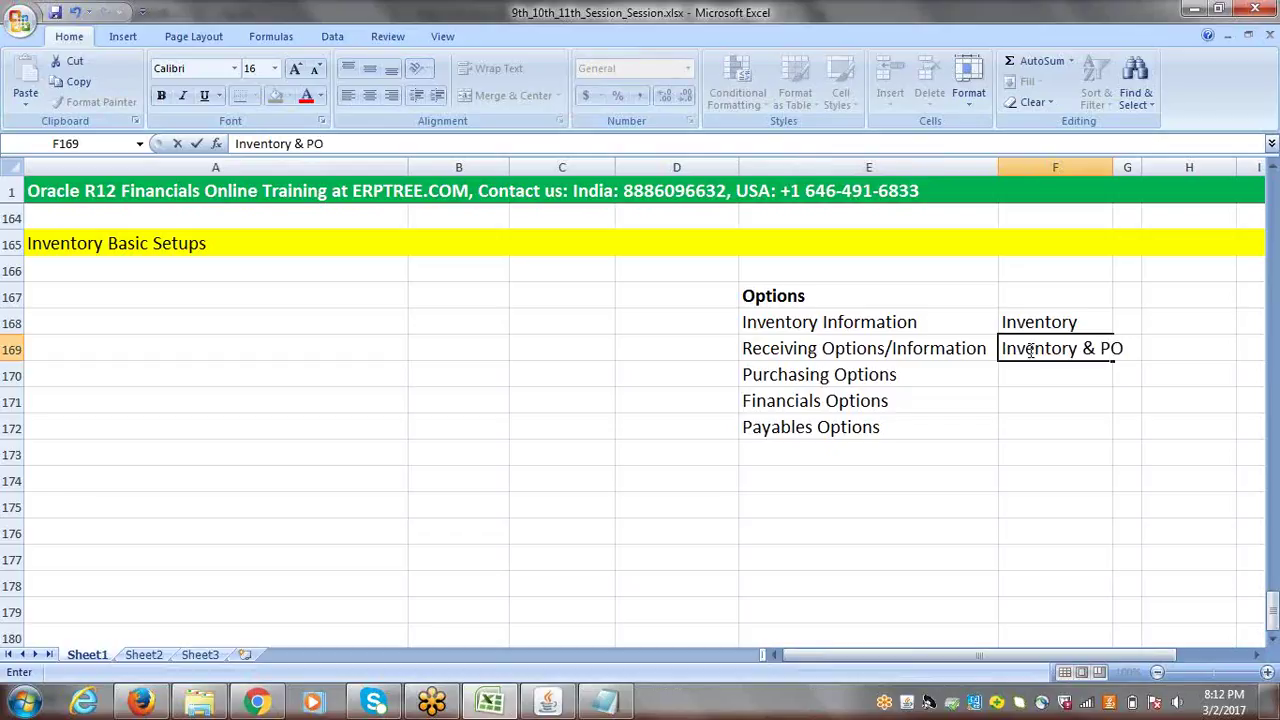
pyautogui.click(974, 376)
pyautogui.click(910, 325)
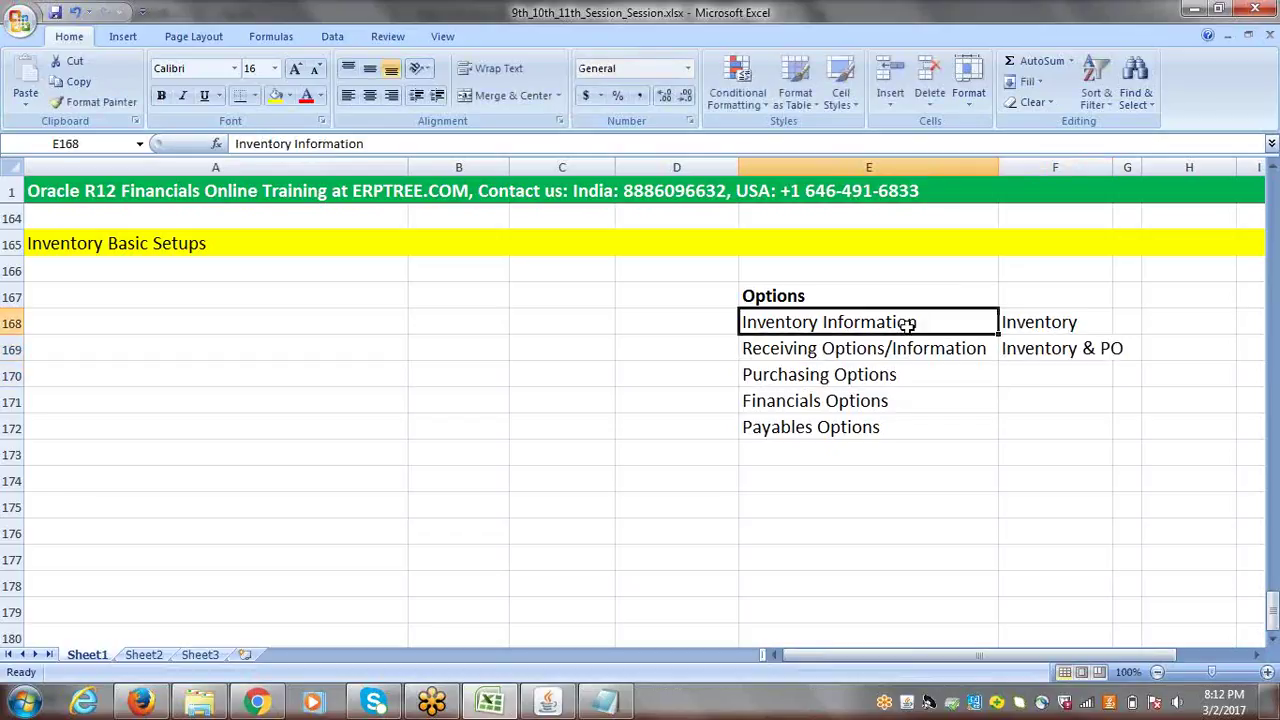
pyautogui.click(1020, 326)
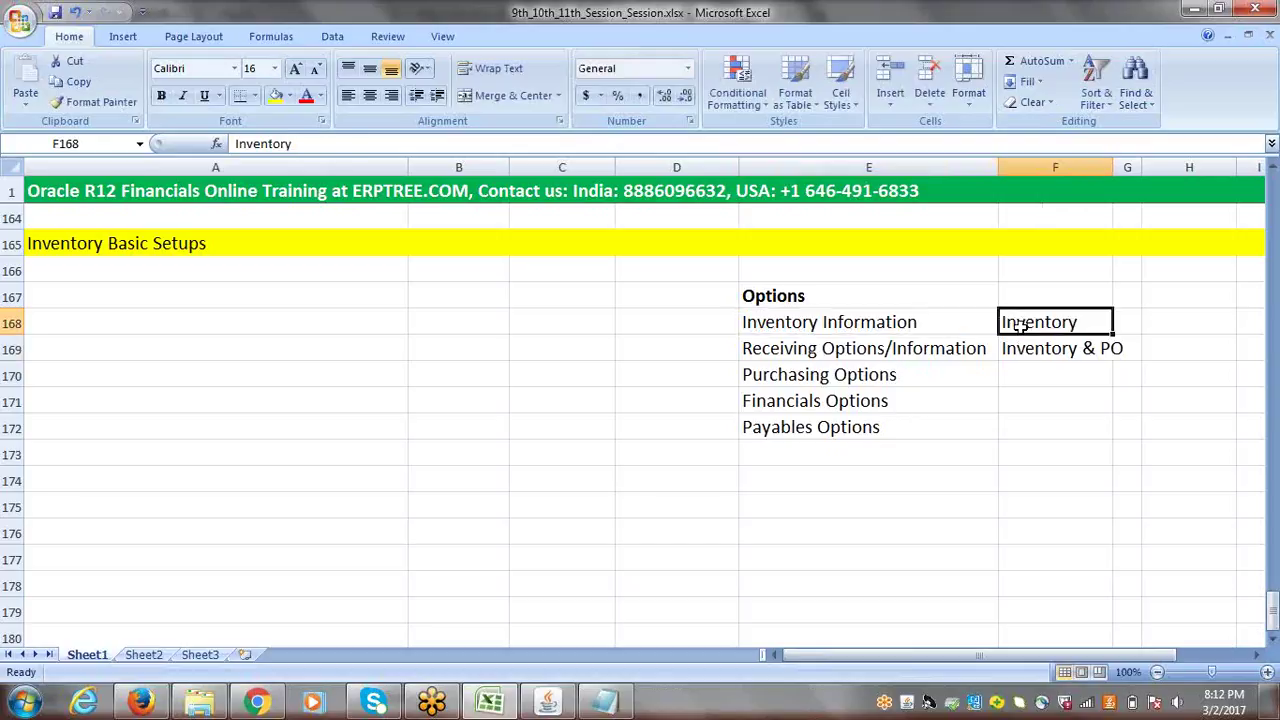
pyautogui.click(820, 362)
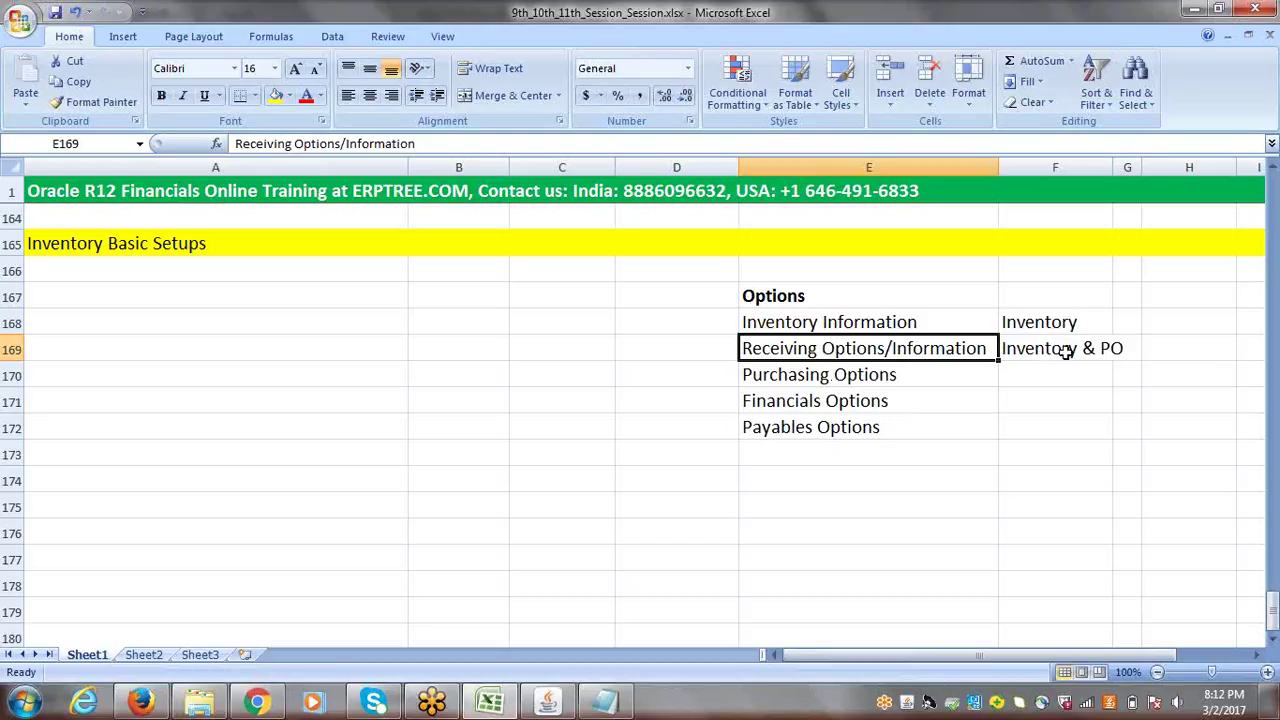
# - Tag Purchasing Options with PO in column F
pyautogui.click(889, 370)
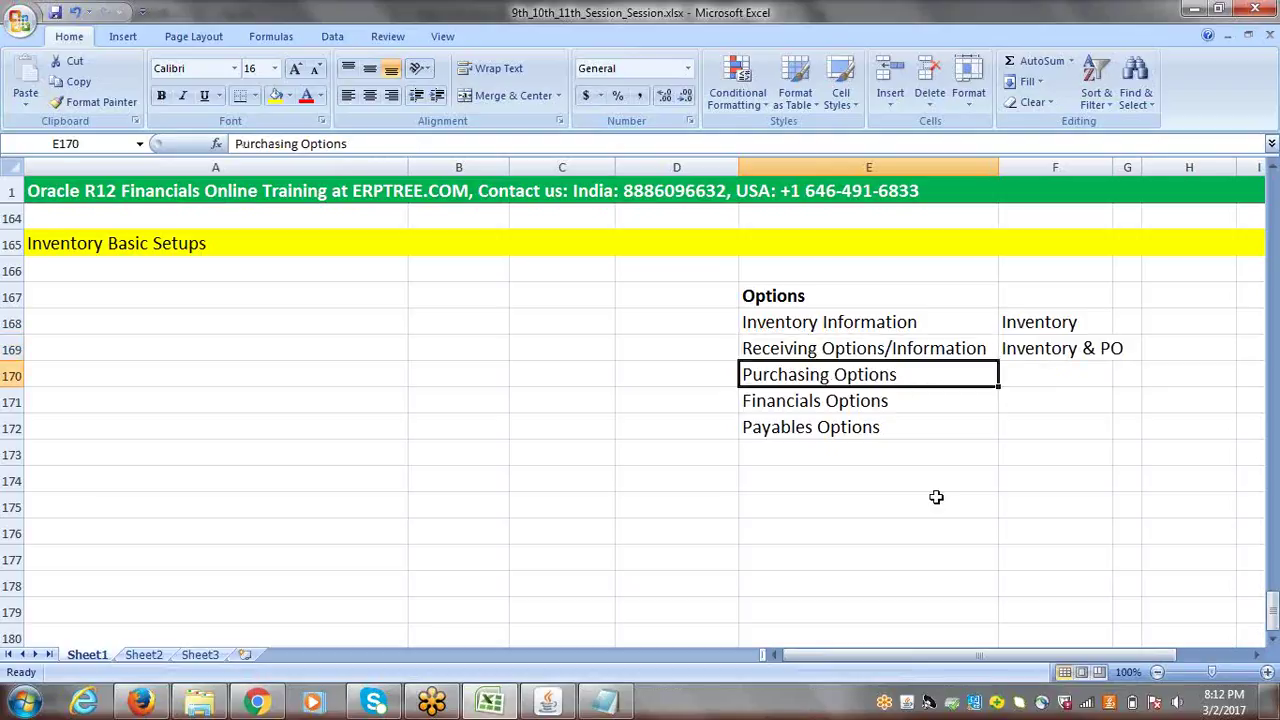
pyautogui.press('Right')
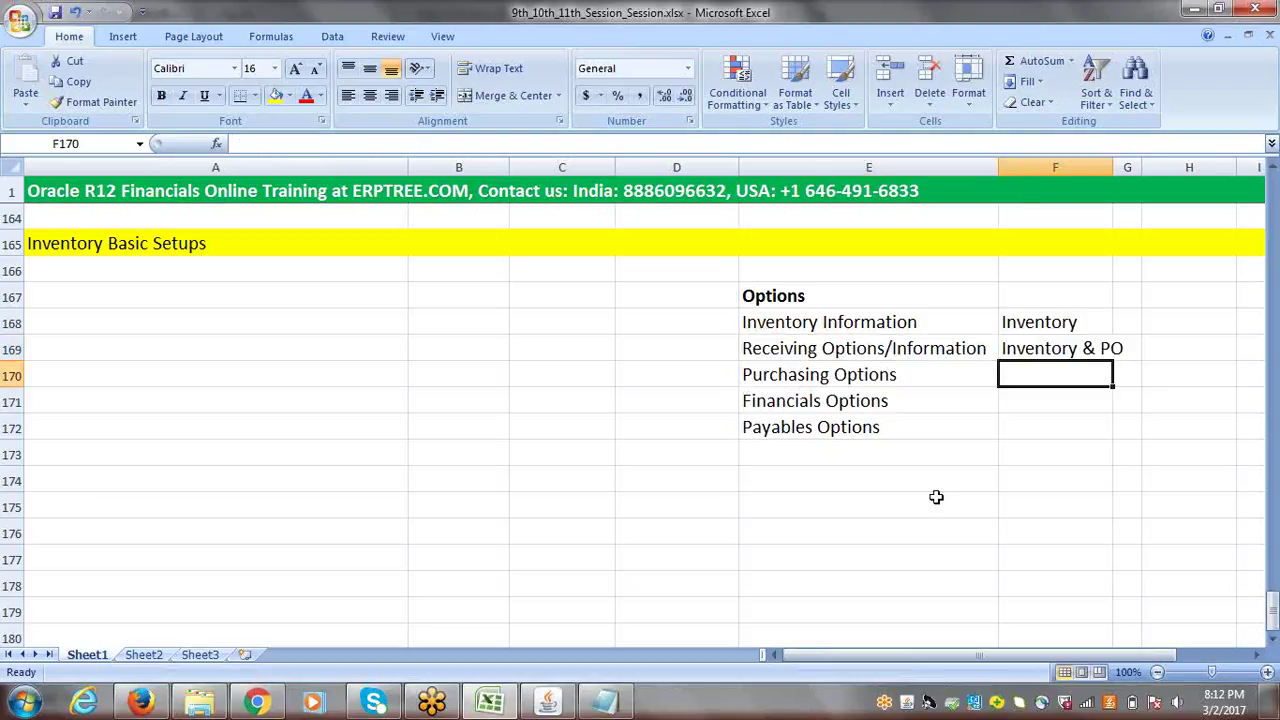
pyautogui.write('PO')
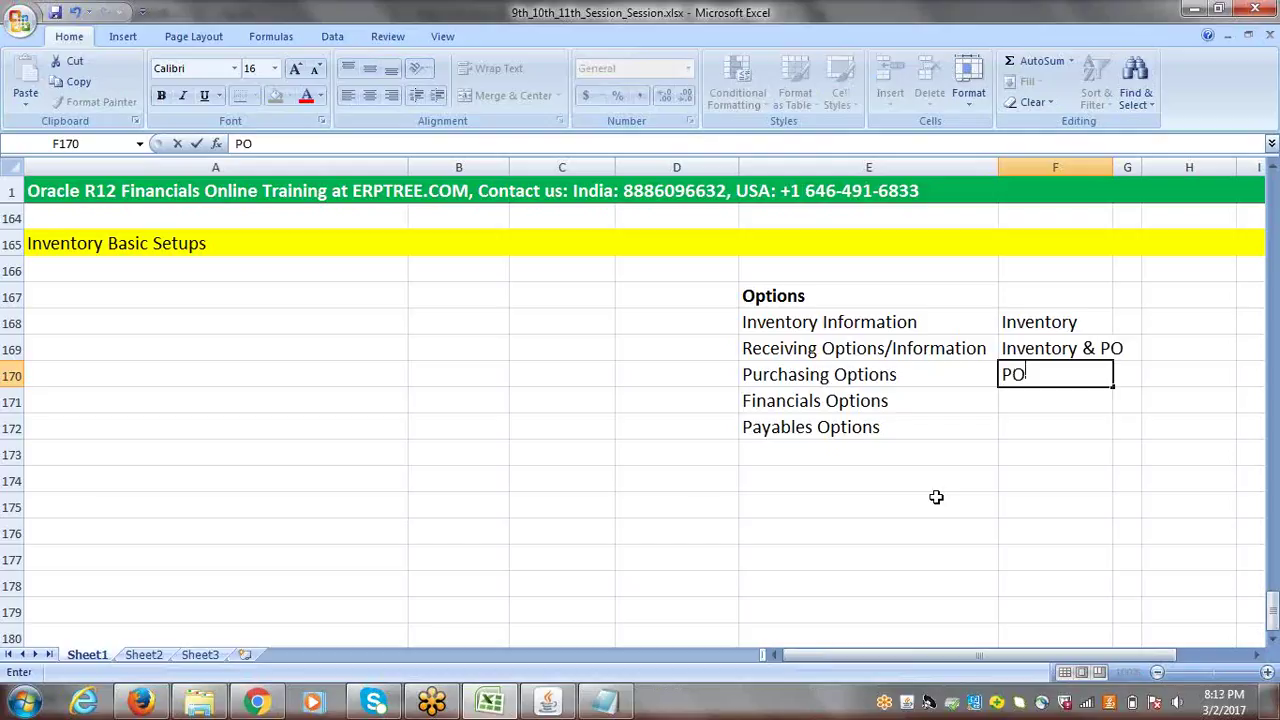
pyautogui.click(864, 404)
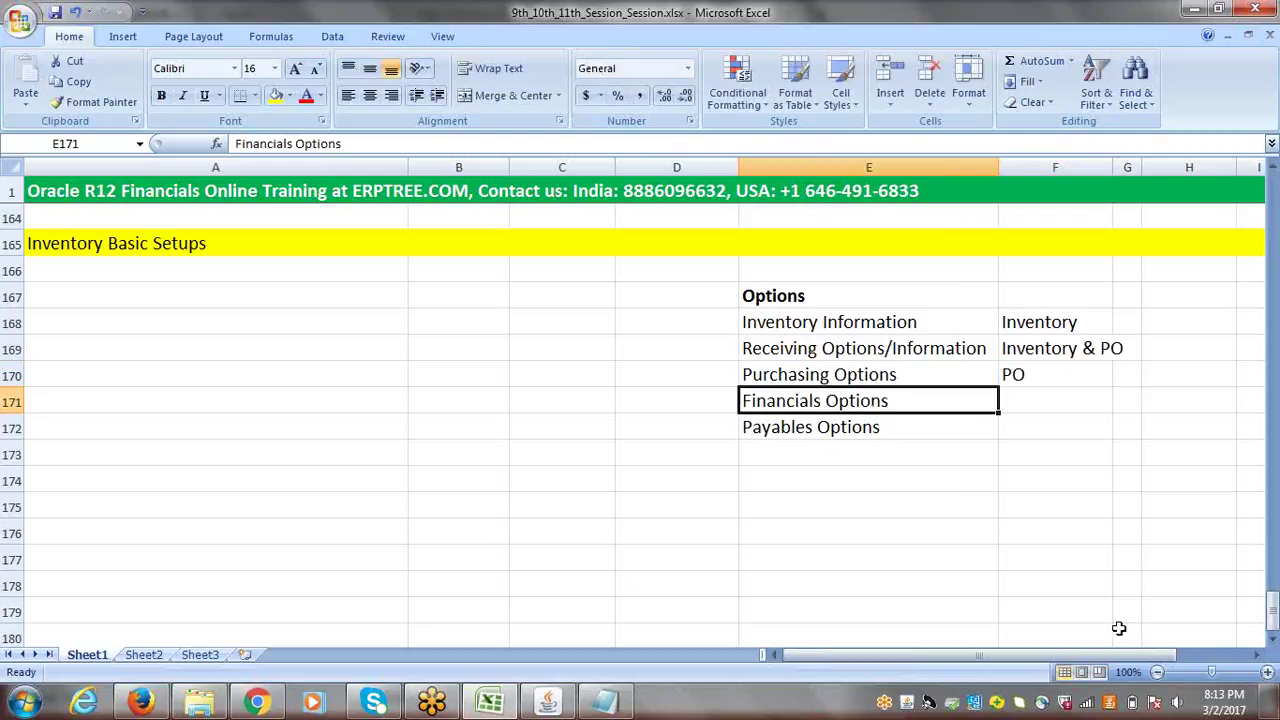
# - Tag Financials Options with 'PO, AP, FA'
pyautogui.press('Right')
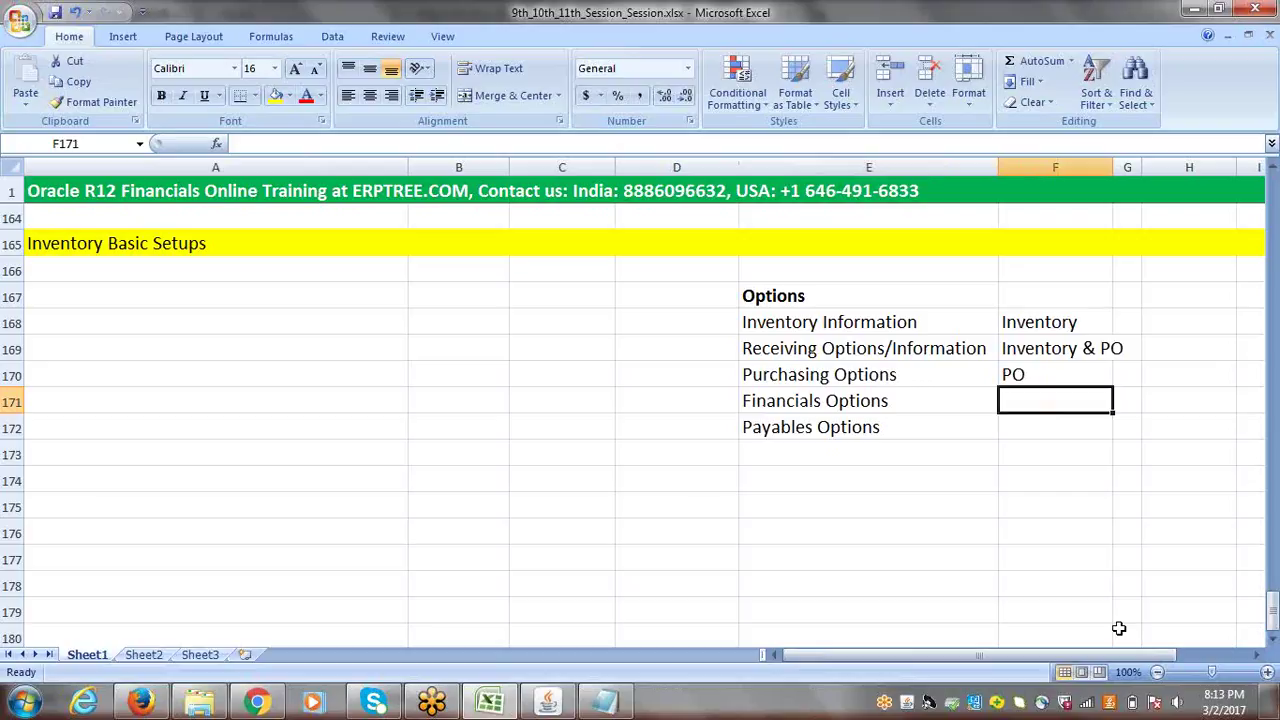
pyautogui.write('PO')
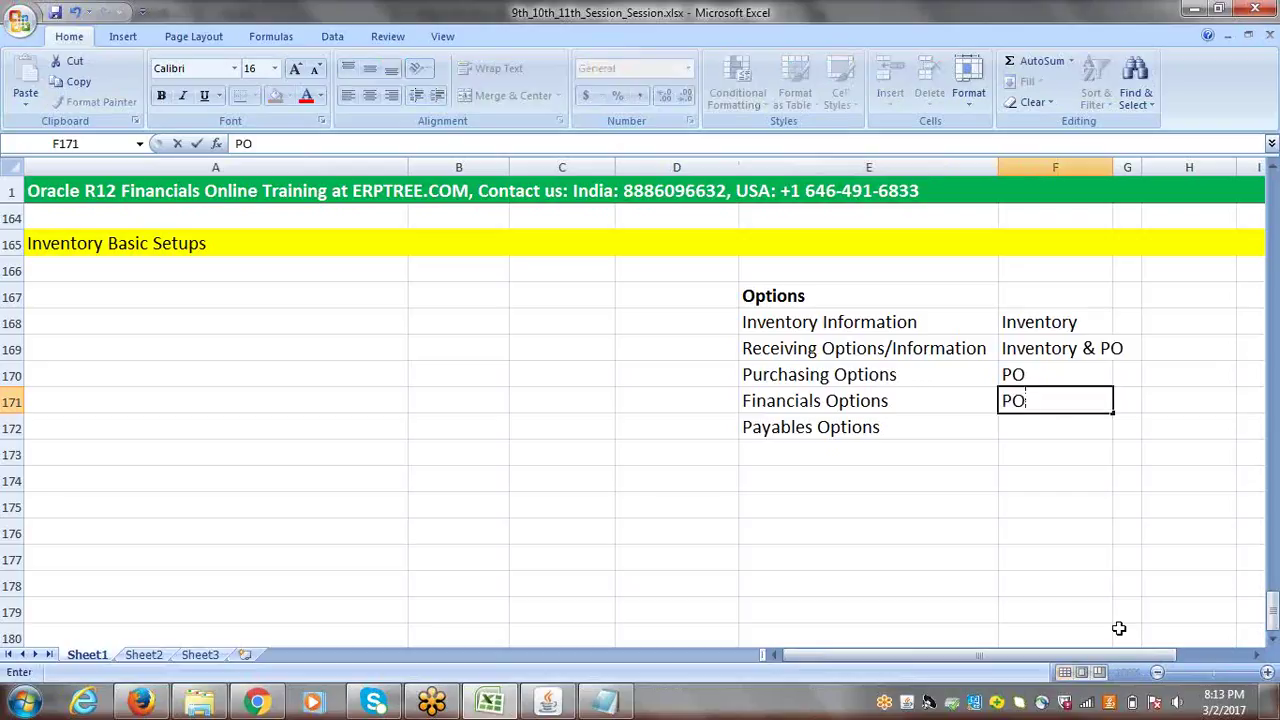
pyautogui.write(', AP,')
pyautogui.write('FA')
pyautogui.moveTo(1068, 401); pyautogui.dragTo(1090, 402)
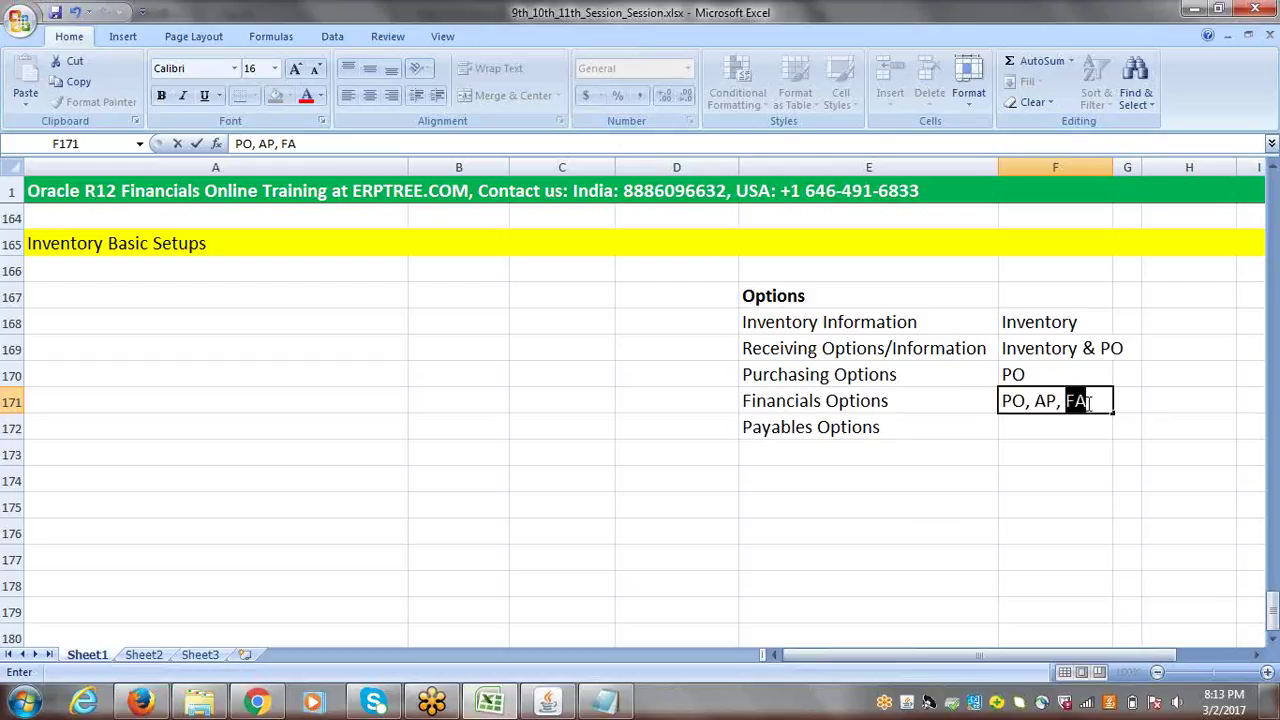
pyautogui.click(1185, 406)
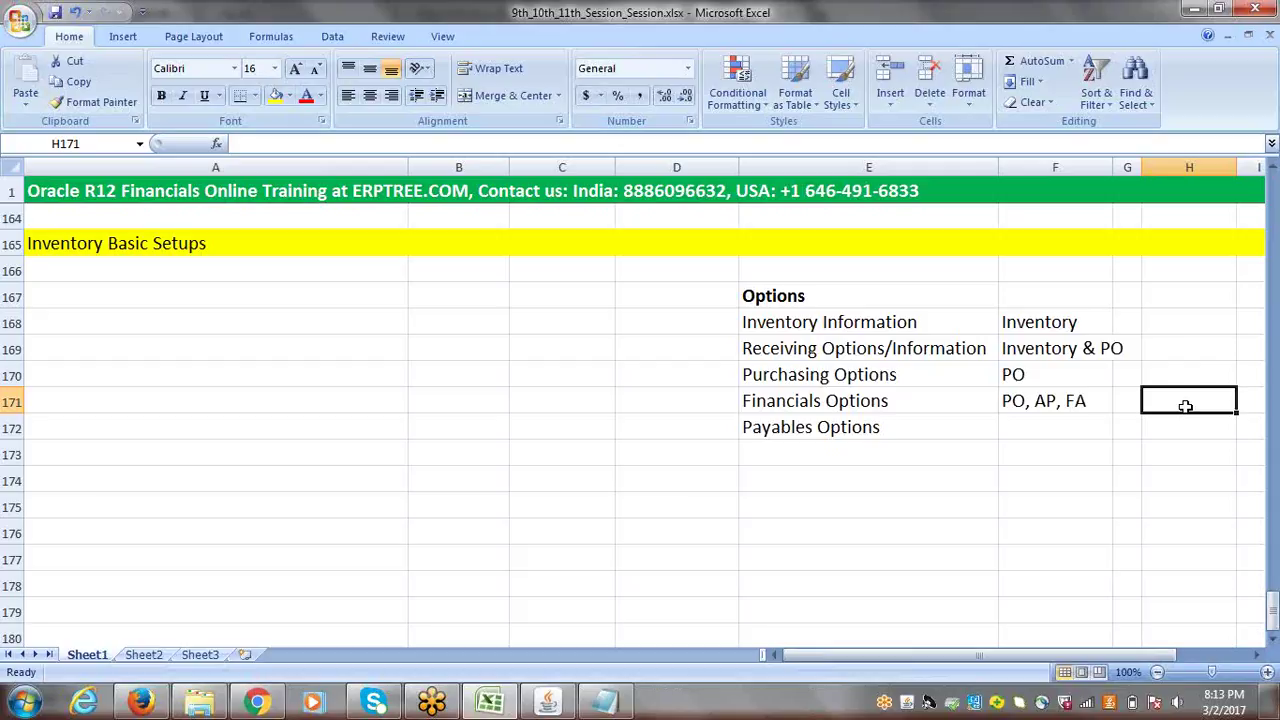
# - Tag Payables Options with AP
pyautogui.click(879, 426)
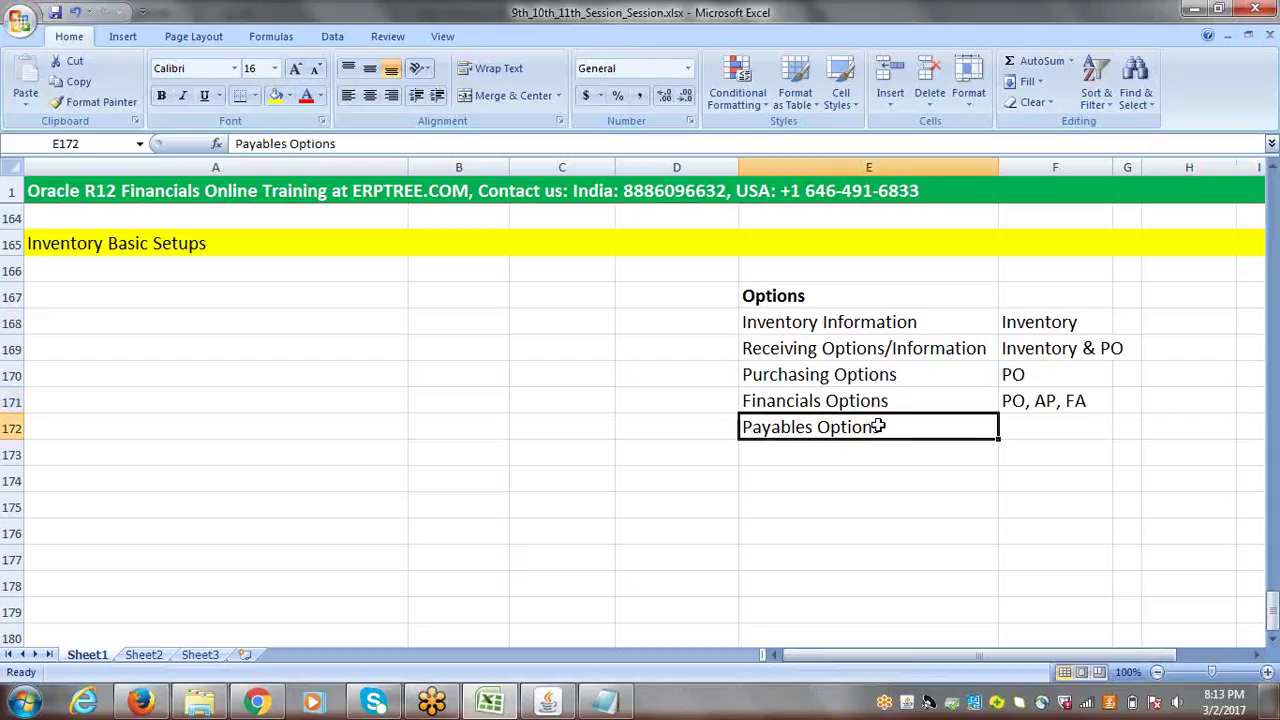
pyautogui.press('Tab')
pyautogui.write('AP')
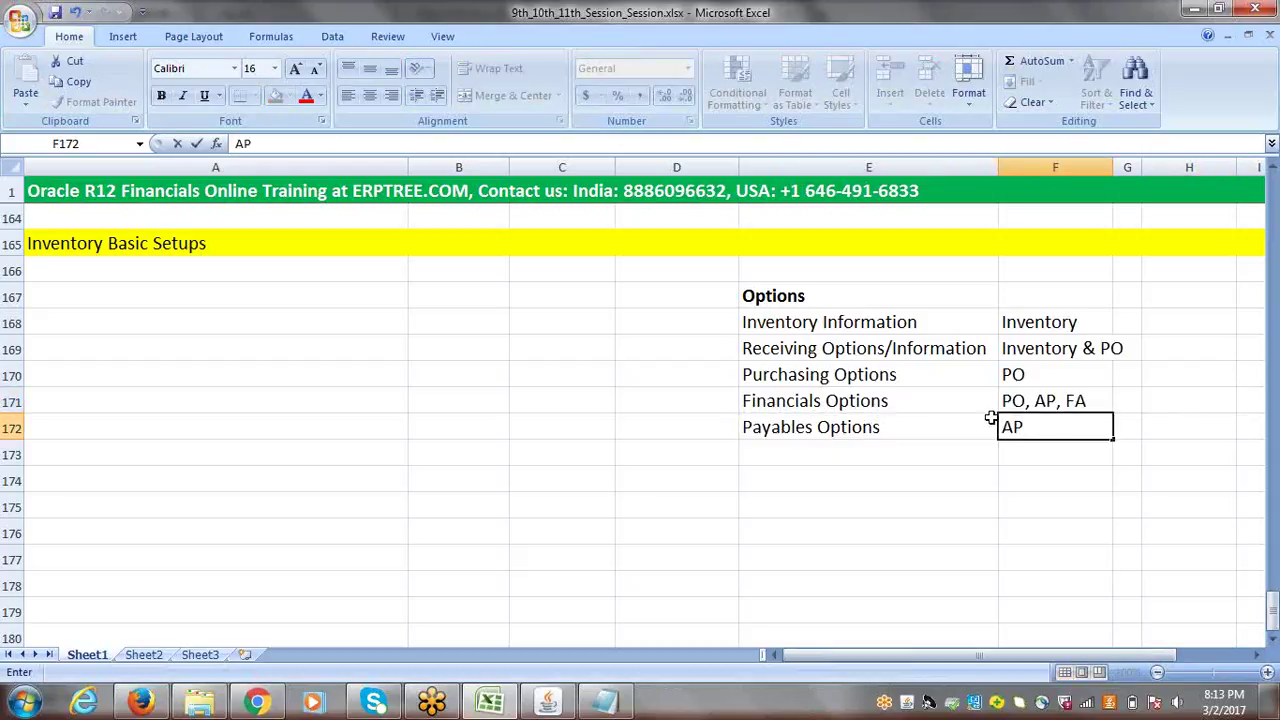
pyautogui.click(1176, 449)
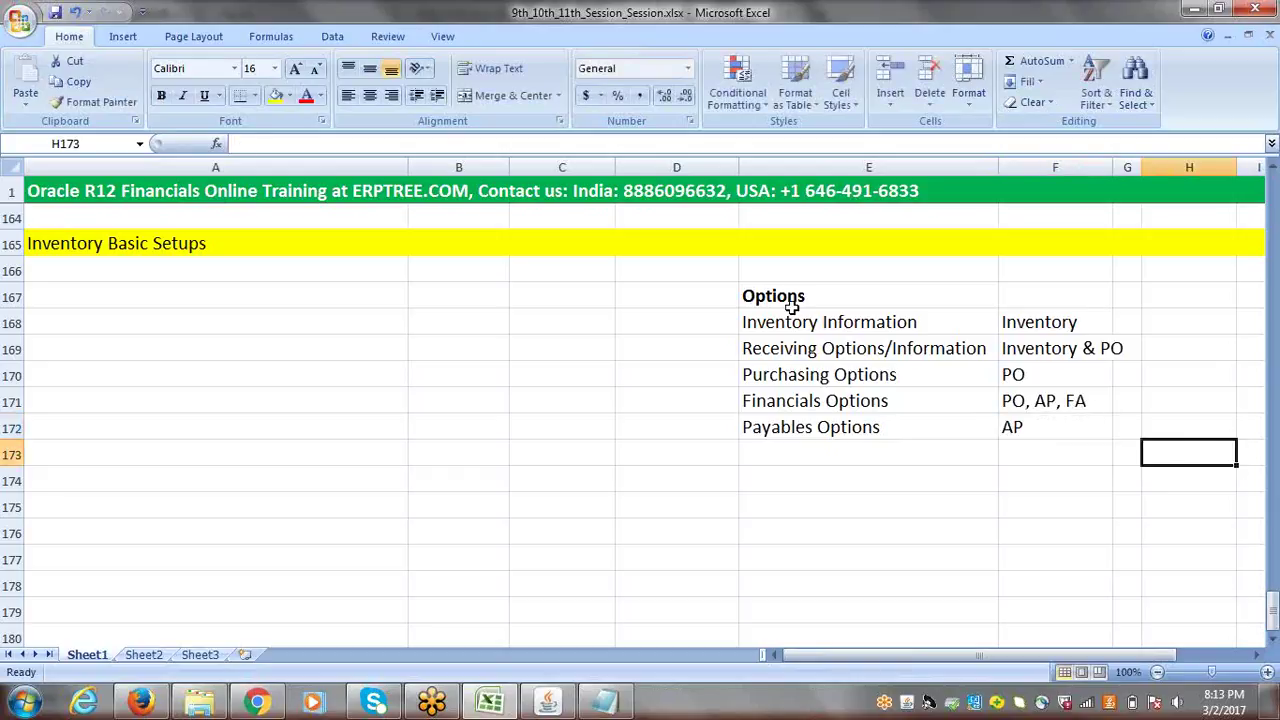
pyautogui.moveTo(791, 307); pyautogui.dragTo(803, 426)
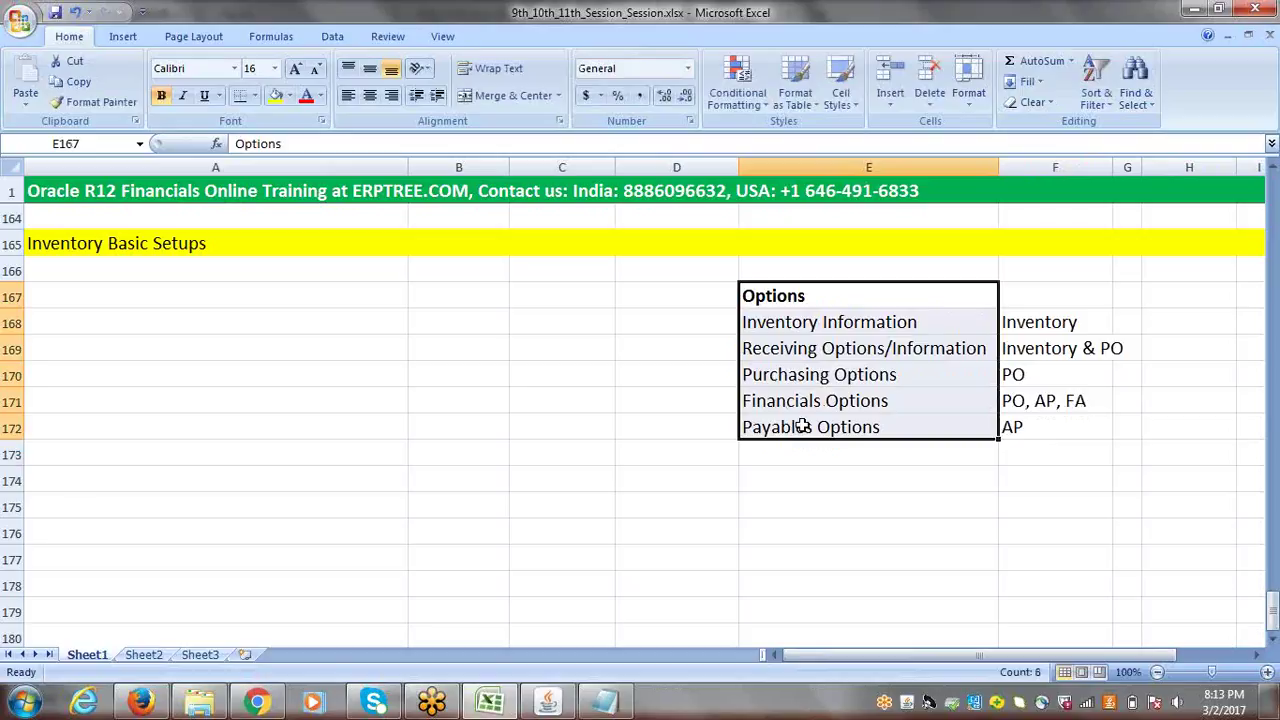
pyautogui.click(1036, 334)
pyautogui.moveTo(1036, 334); pyautogui.dragTo(1040, 426)
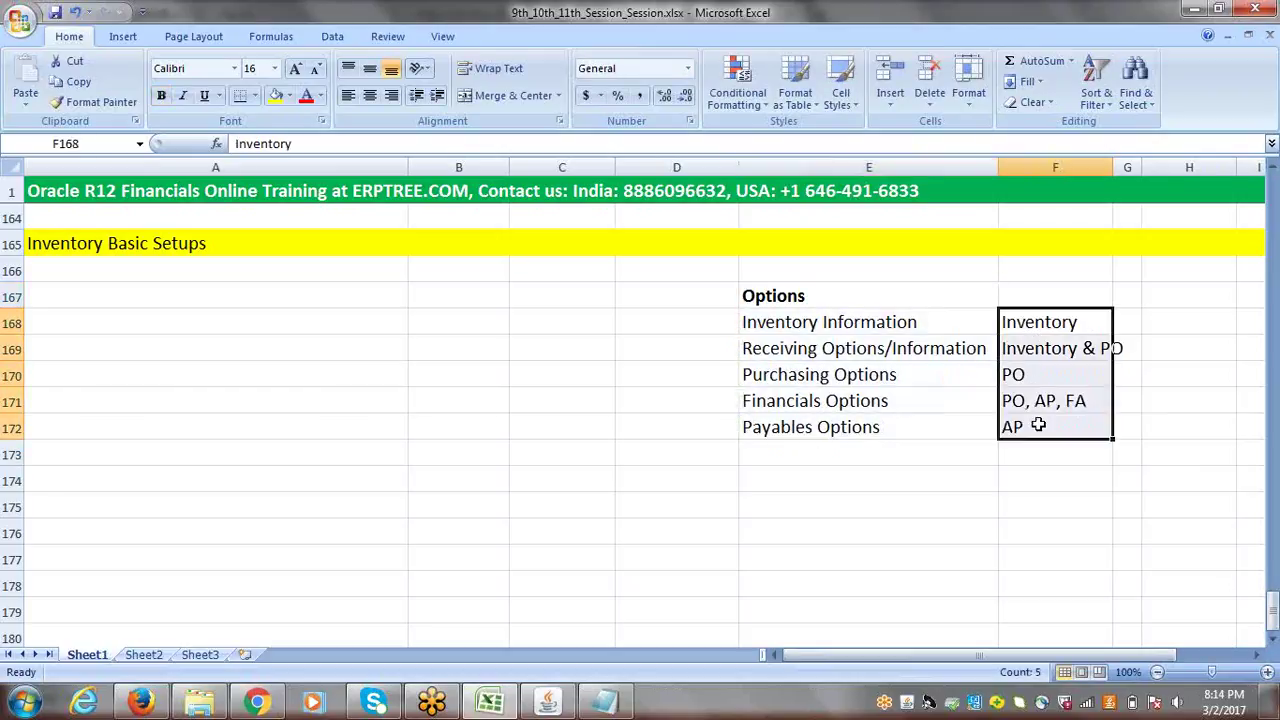
pyautogui.click(780, 326)
pyautogui.click(1045, 322)
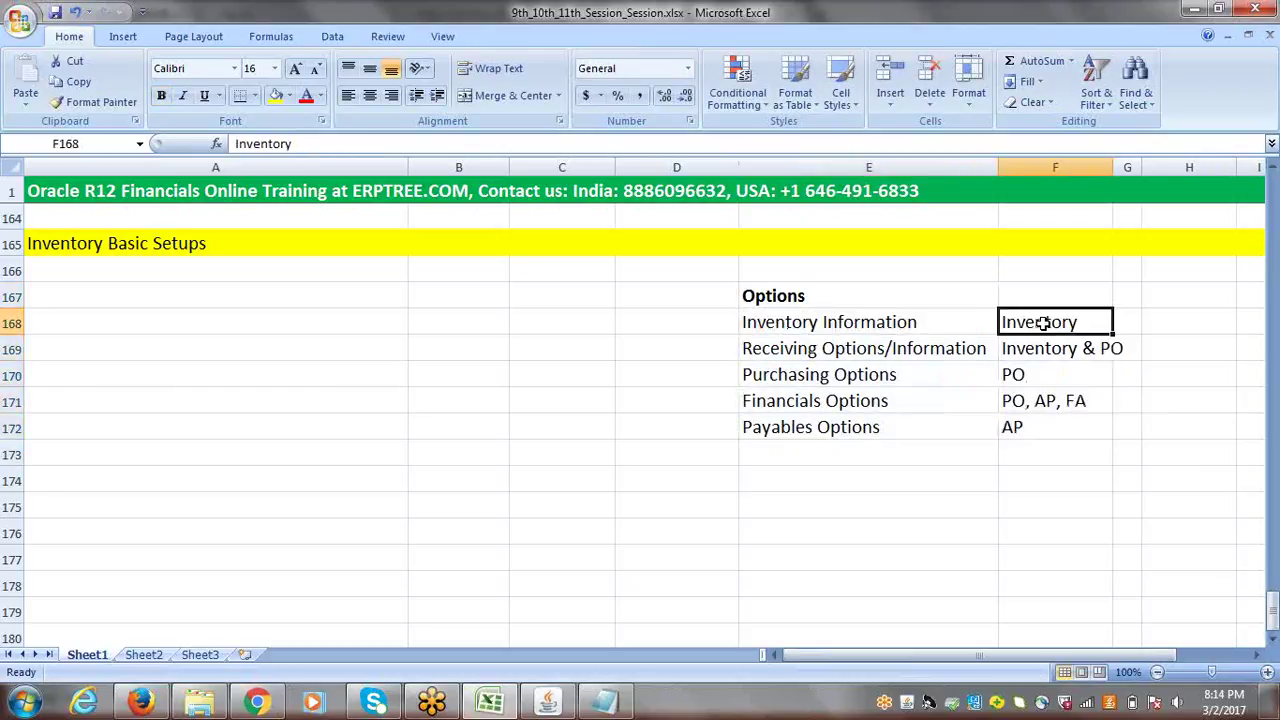
pyautogui.click(856, 348)
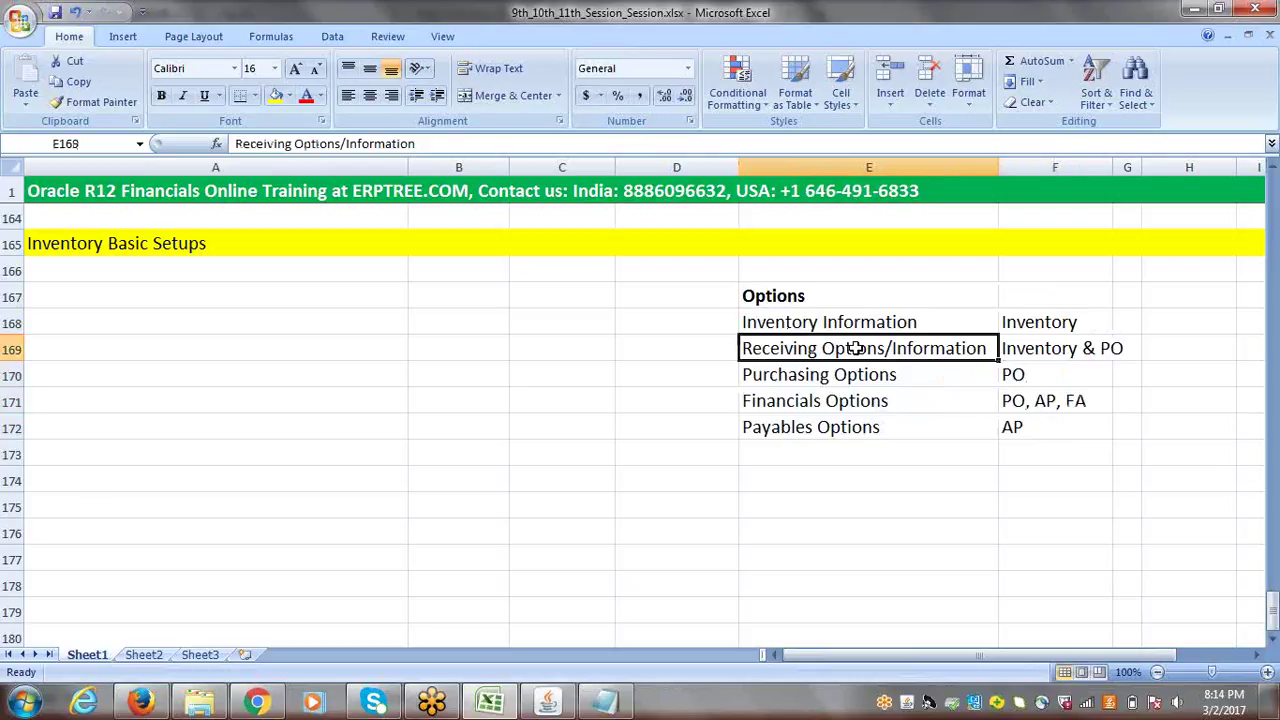
pyautogui.click(1040, 342)
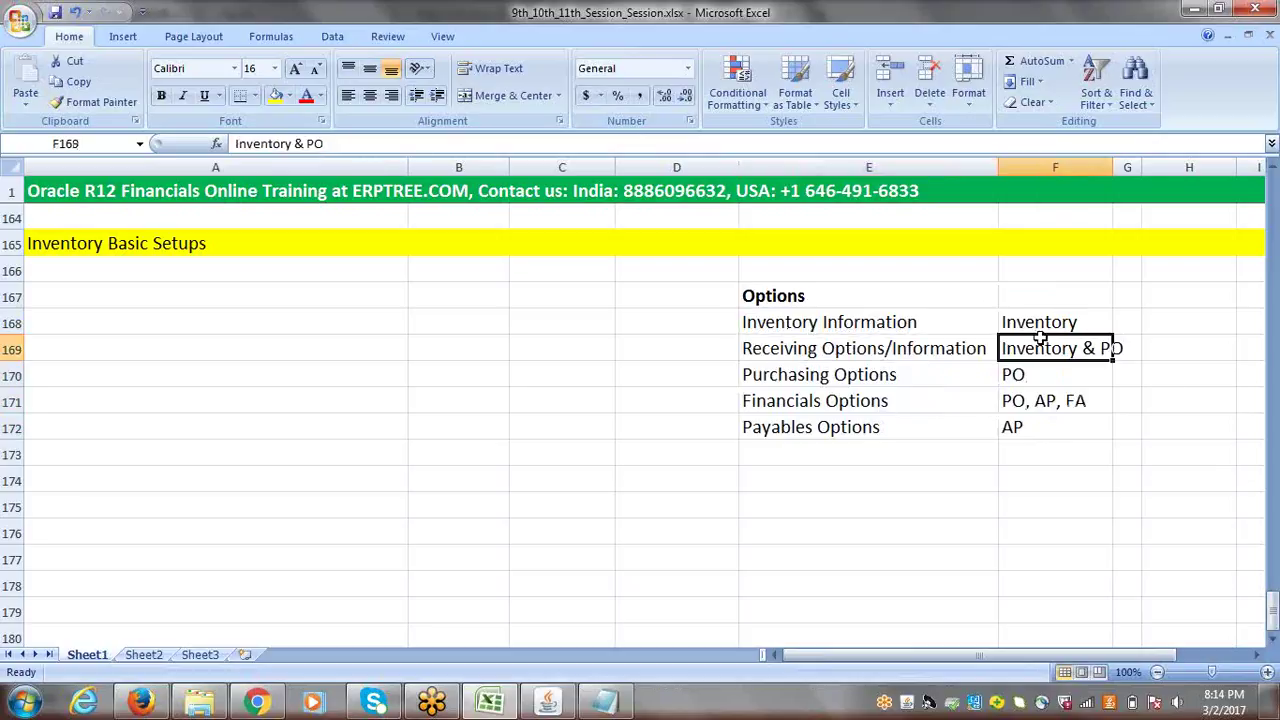
pyautogui.click(815, 374)
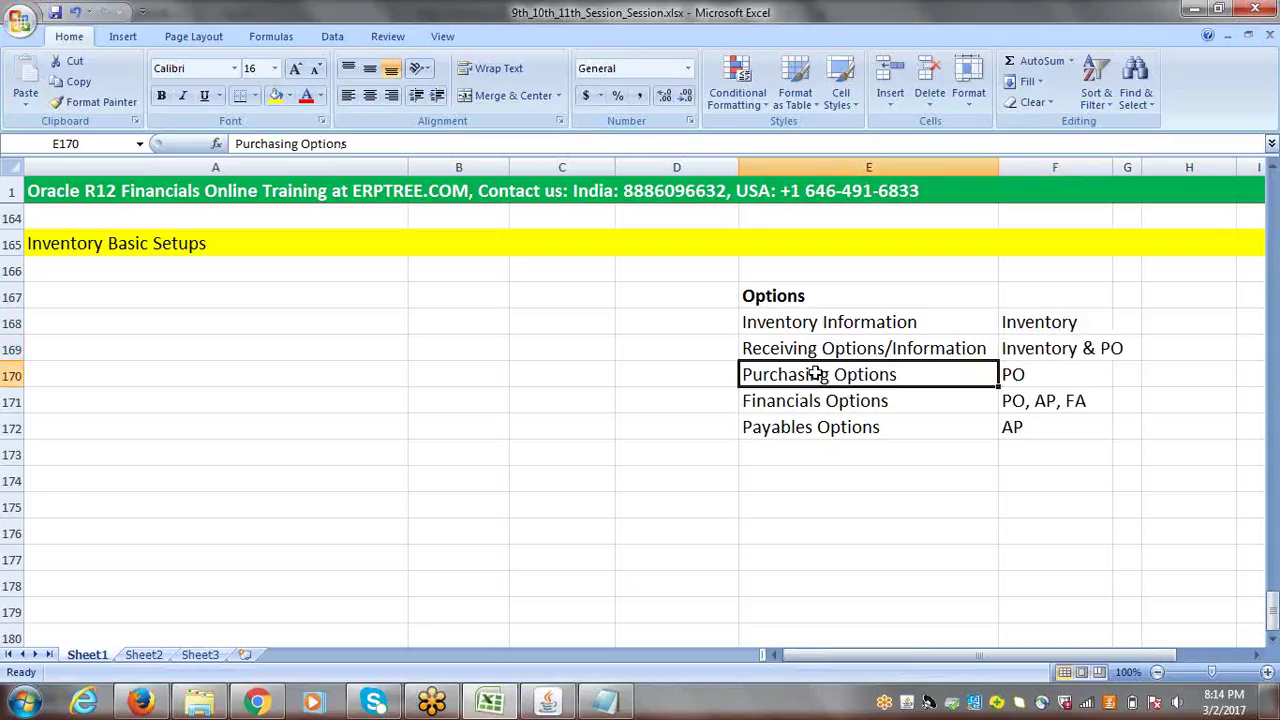
pyautogui.click(1015, 374)
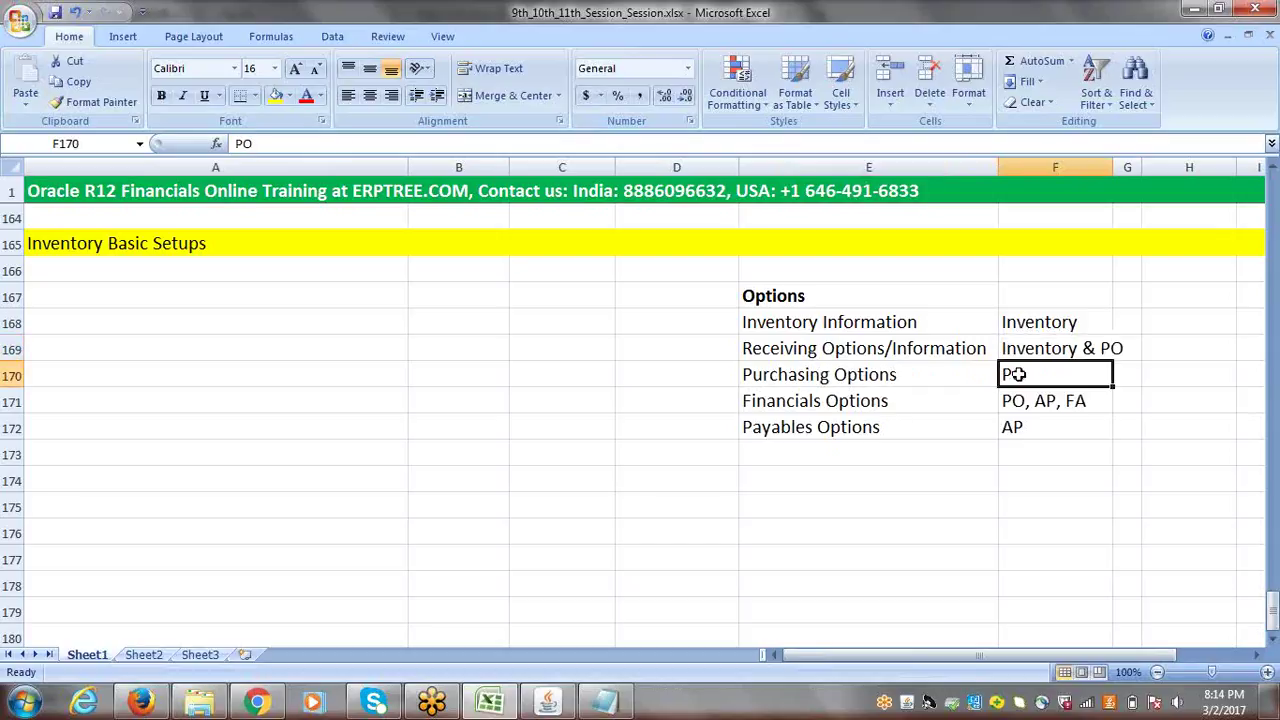
pyautogui.click(800, 402)
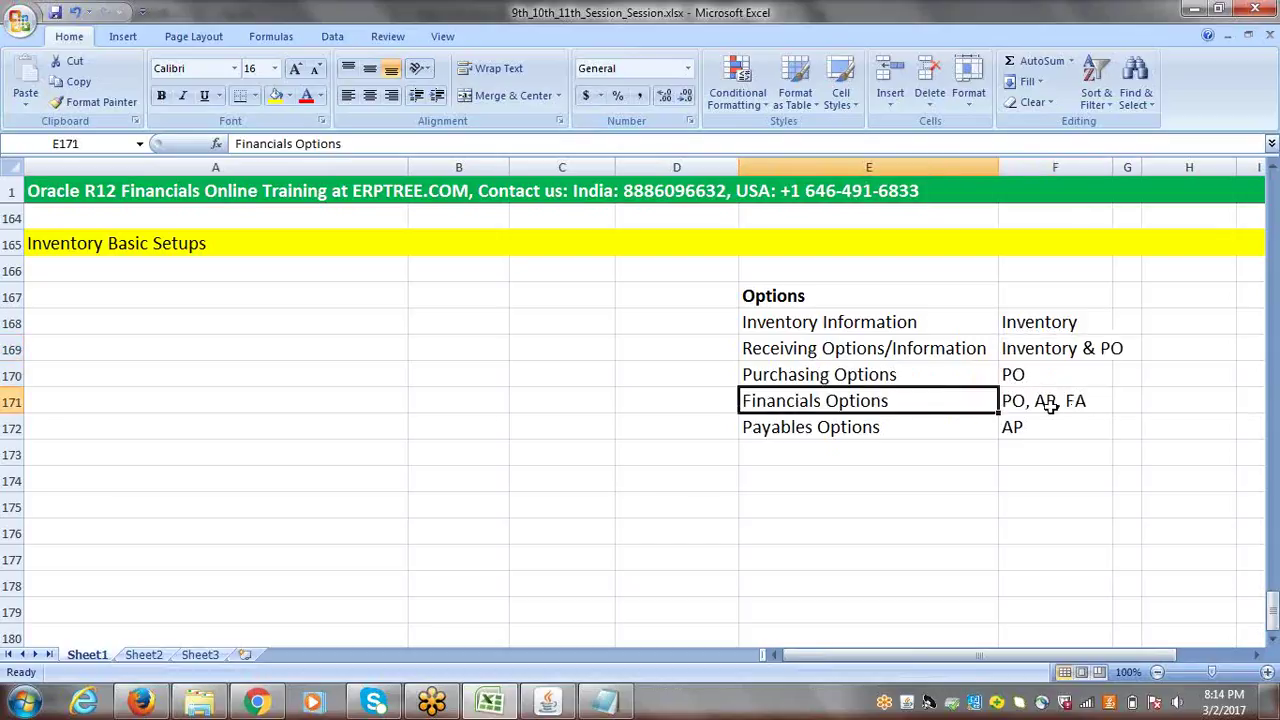
pyautogui.click(882, 428)
pyautogui.click(1046, 427)
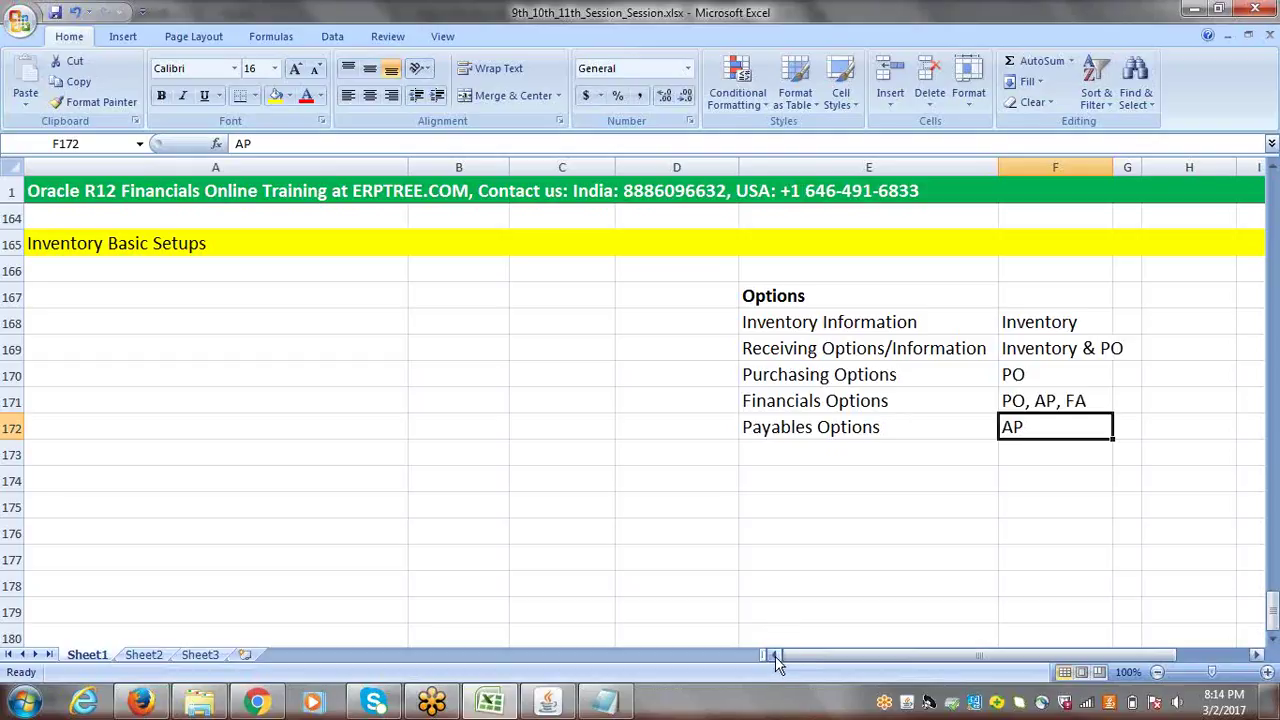
pyautogui.click(78, 270)
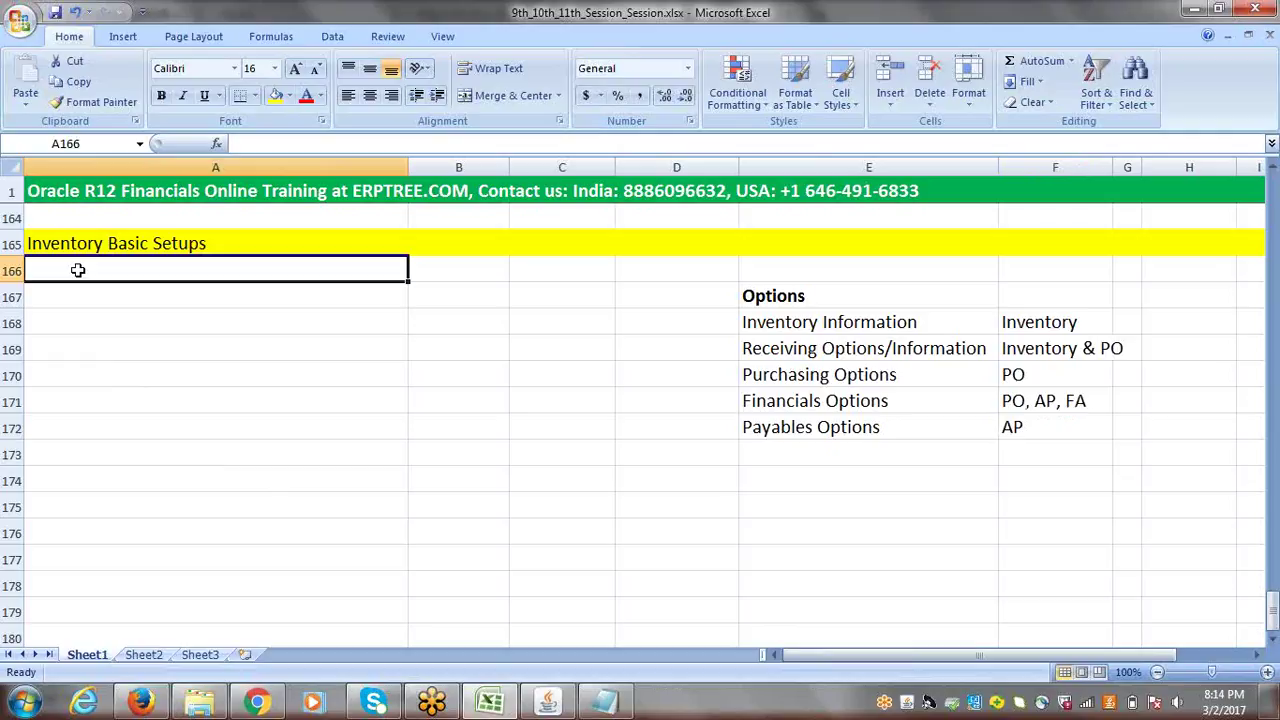
# - Enter 'Item Master Inventory' in cell A166, overriding the AutoComplete suggestion and fixing typos
pyautogui.write('I')
pyautogui.press('BackSpace')
pyautogui.press('BackSpace')
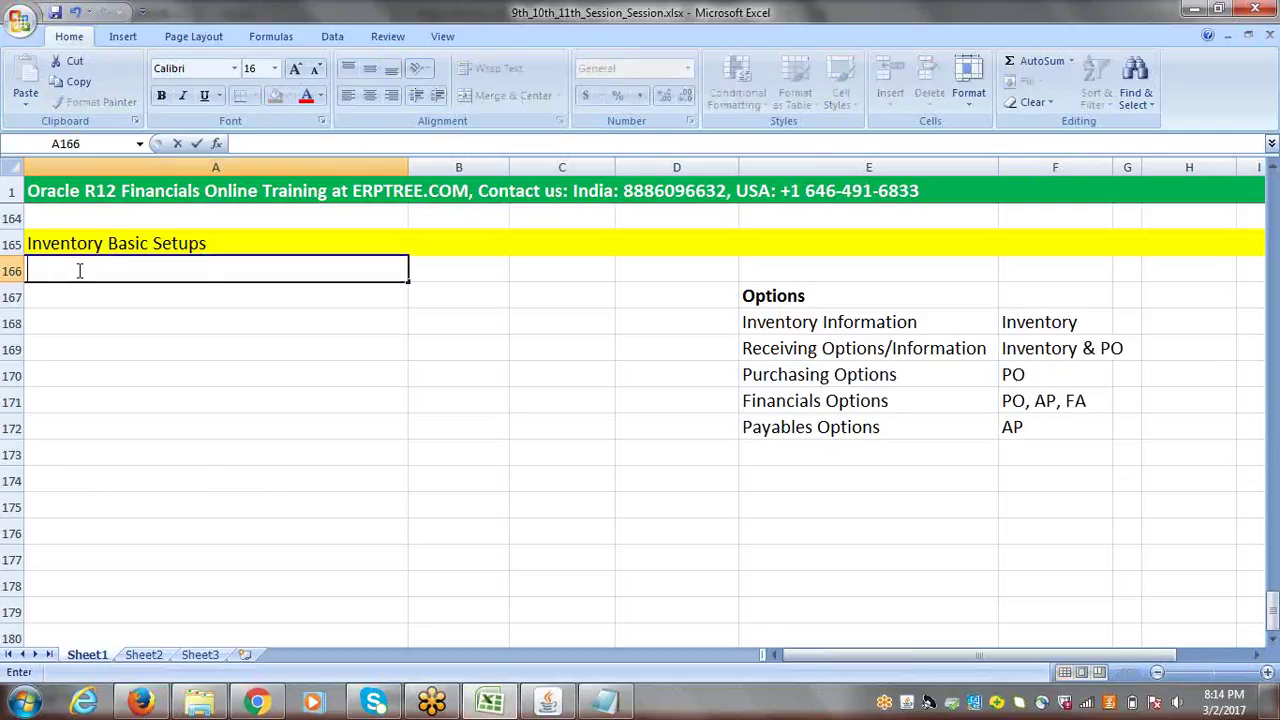
pyautogui.write('Item Mas')
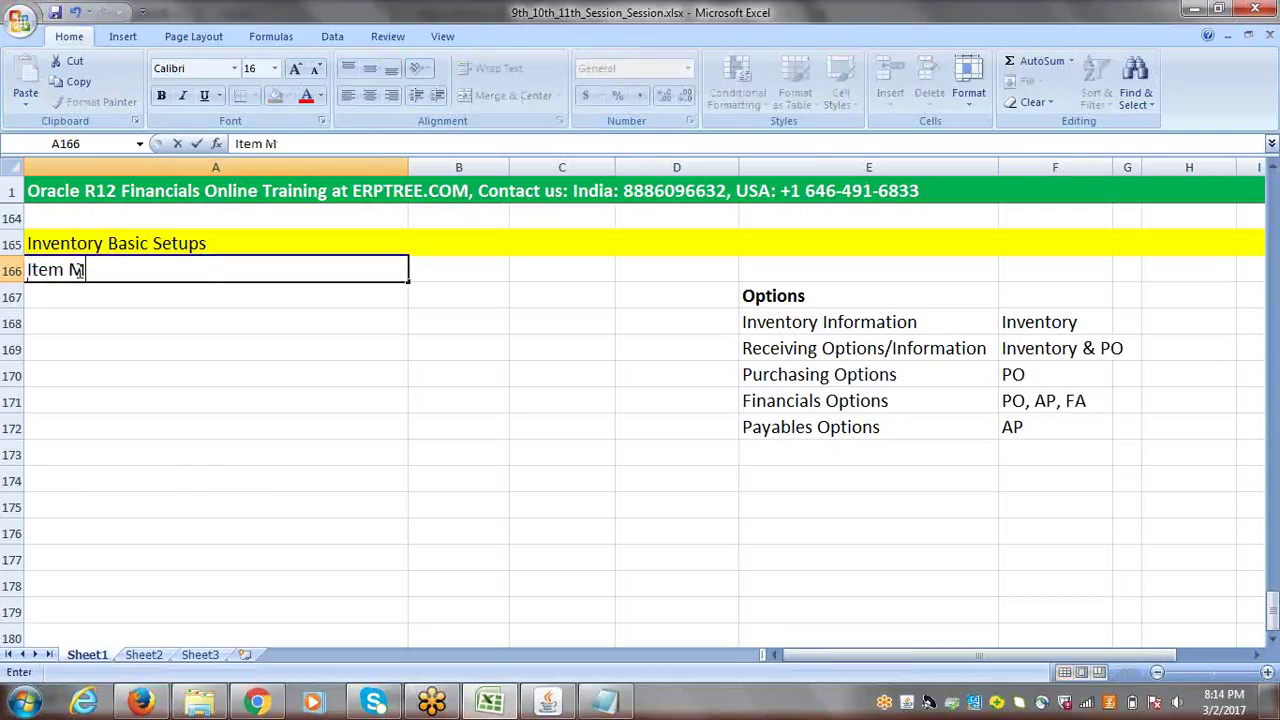
pyautogui.click(79, 270)
pyautogui.write('er')
pyautogui.press('BackSpace')
pyautogui.press('BackSpace')
pyautogui.write('te')
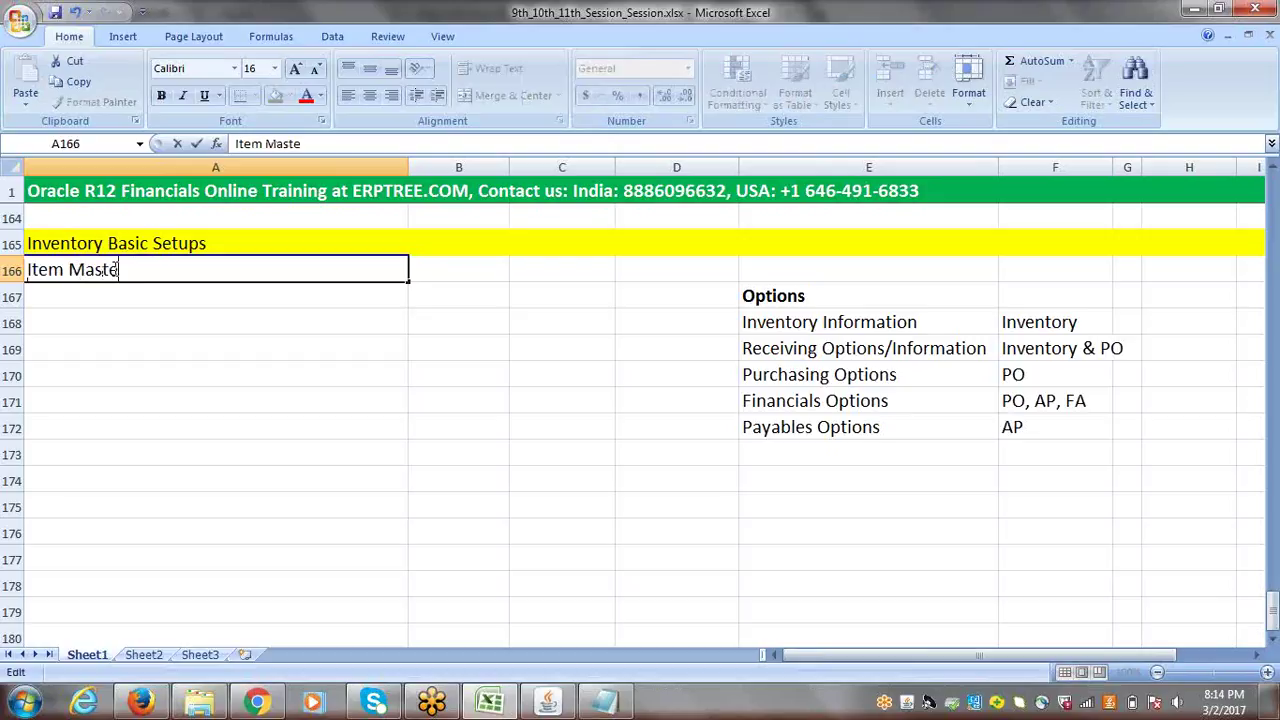
pyautogui.write('r Inventory')
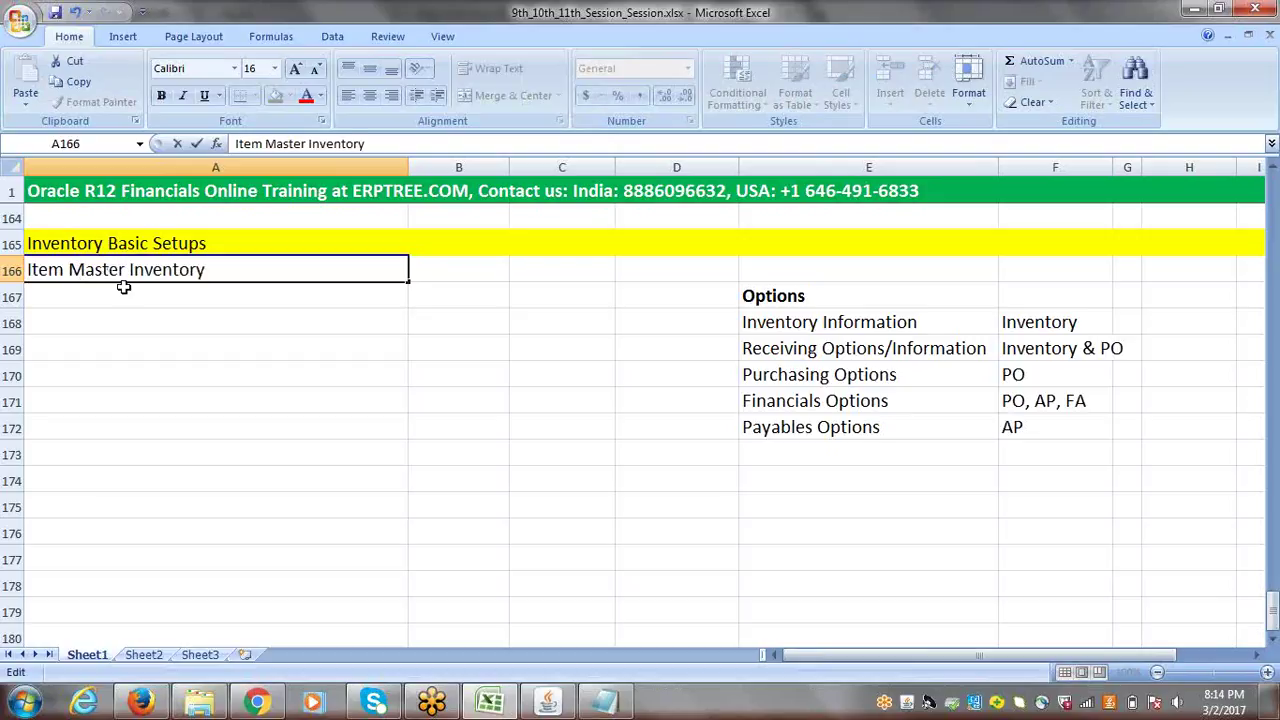
pyautogui.click(123, 289)
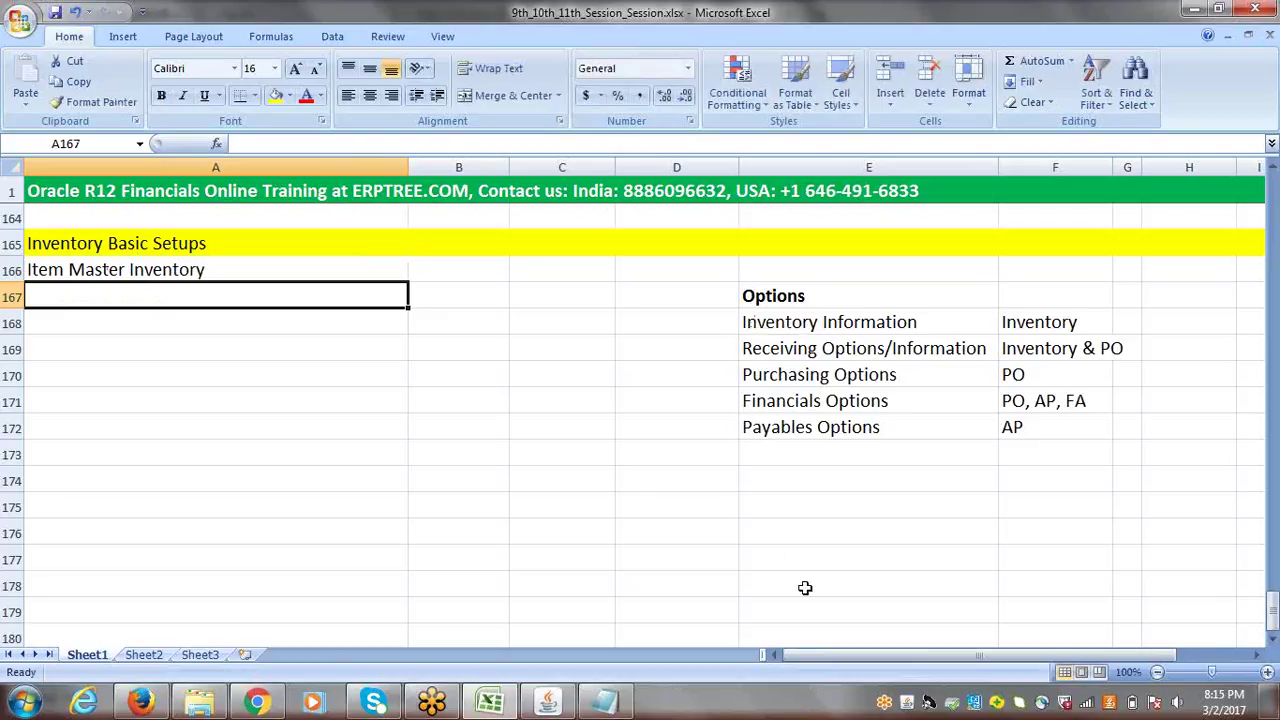
pyautogui.click(1027, 325)
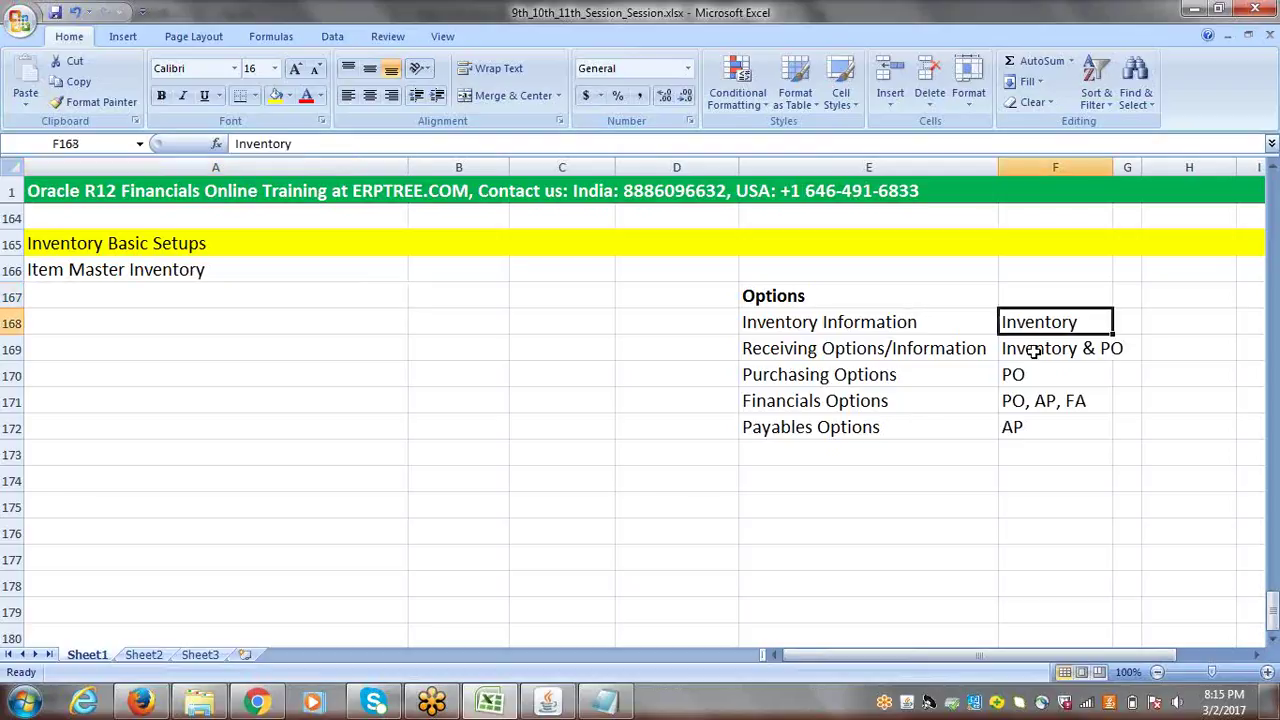
pyautogui.click(1033, 350)
pyautogui.moveTo(805, 325); pyautogui.dragTo(808, 342)
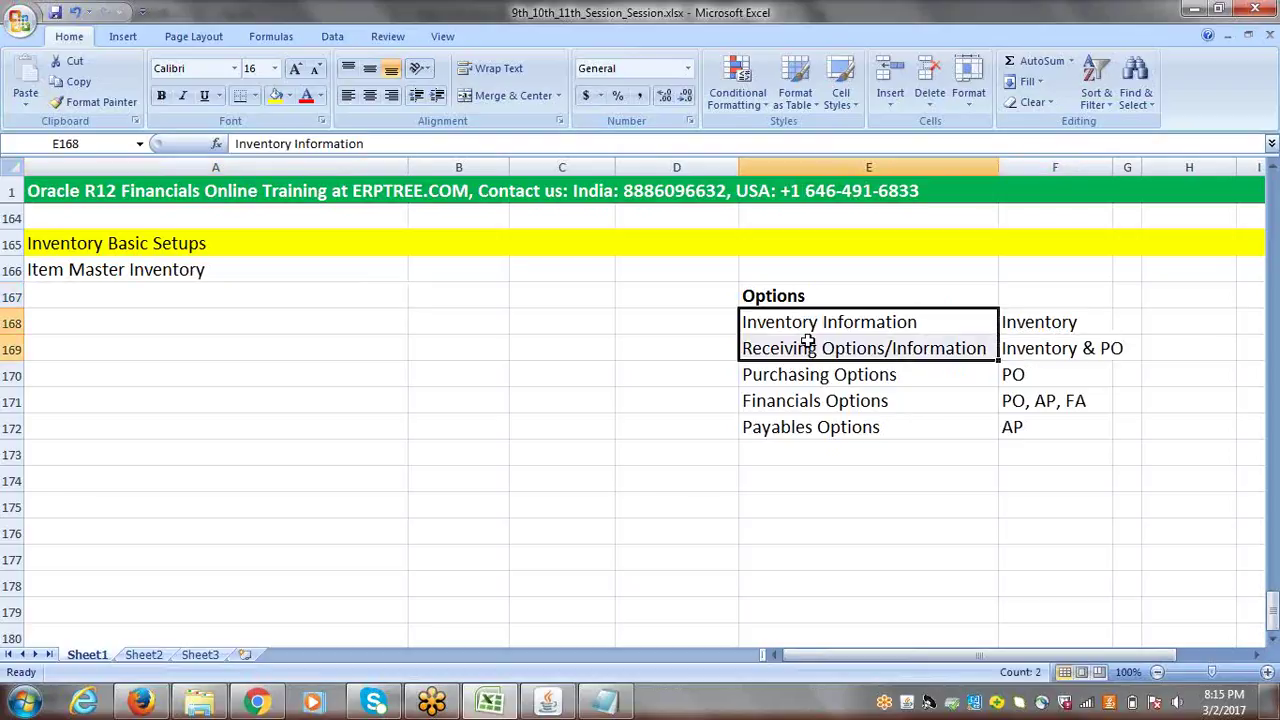
pyautogui.click(807, 322)
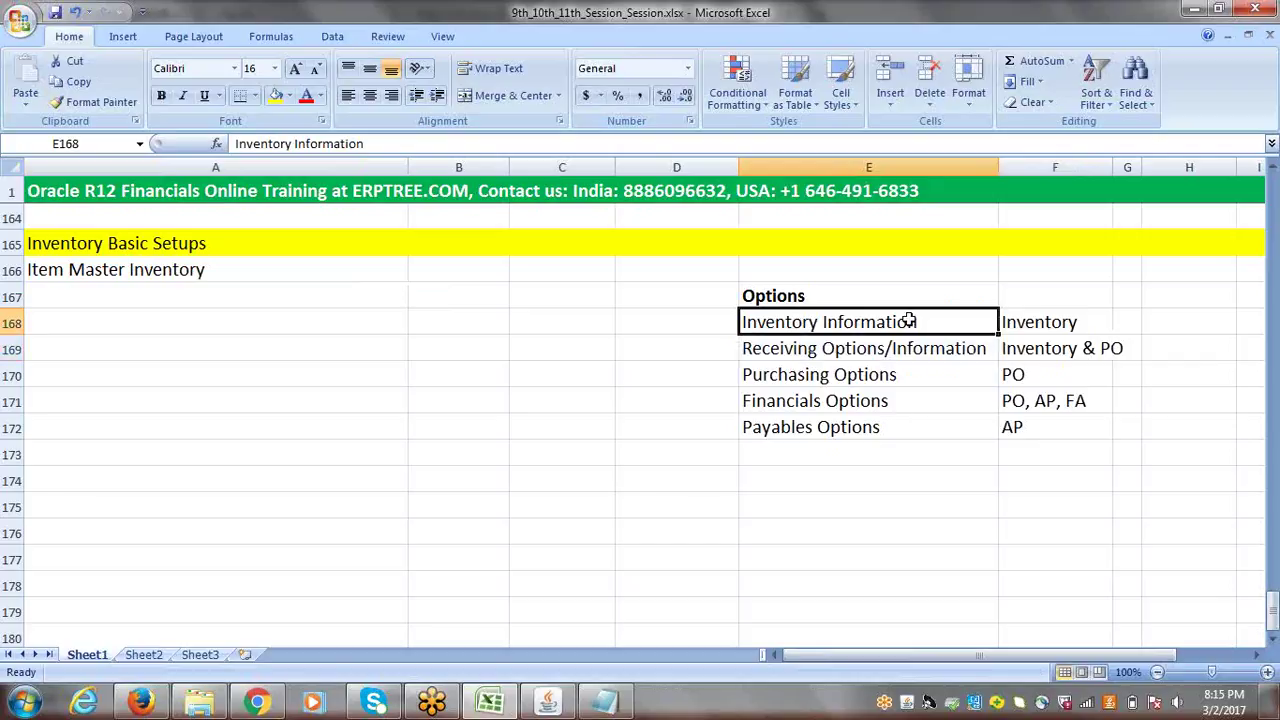
pyautogui.click(864, 350)
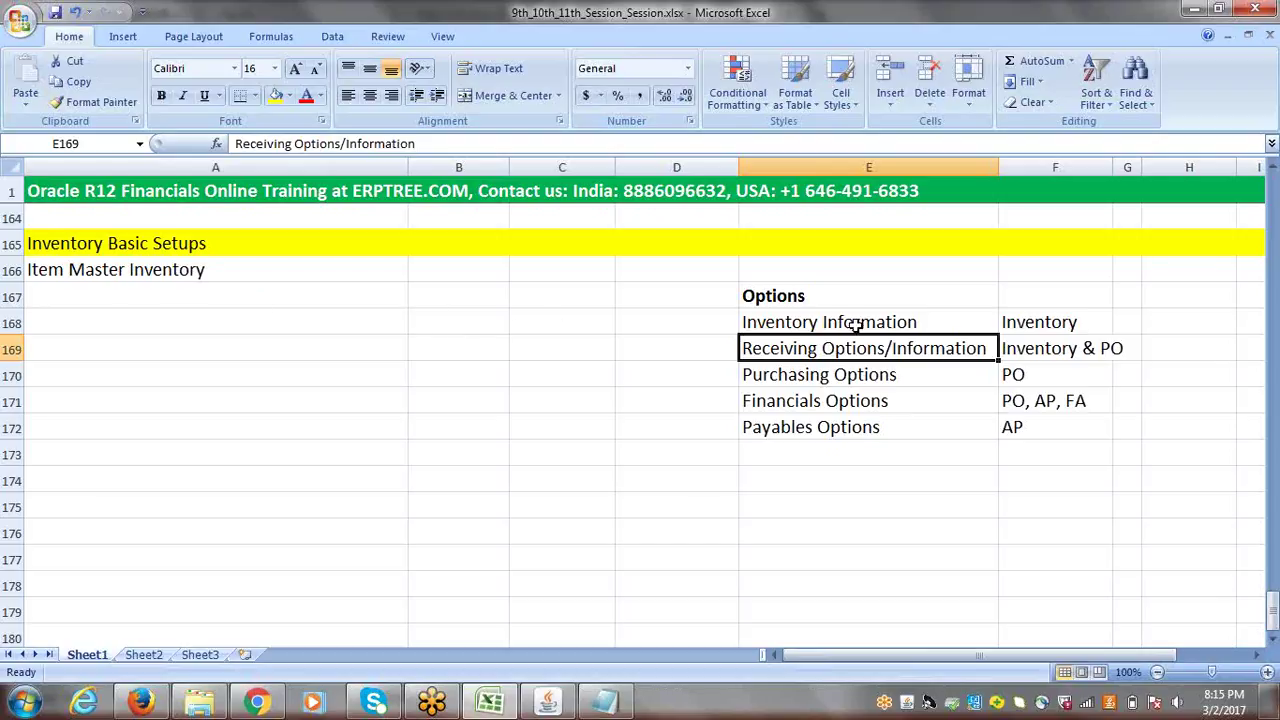
pyautogui.moveTo(857, 330); pyautogui.dragTo(860, 346)
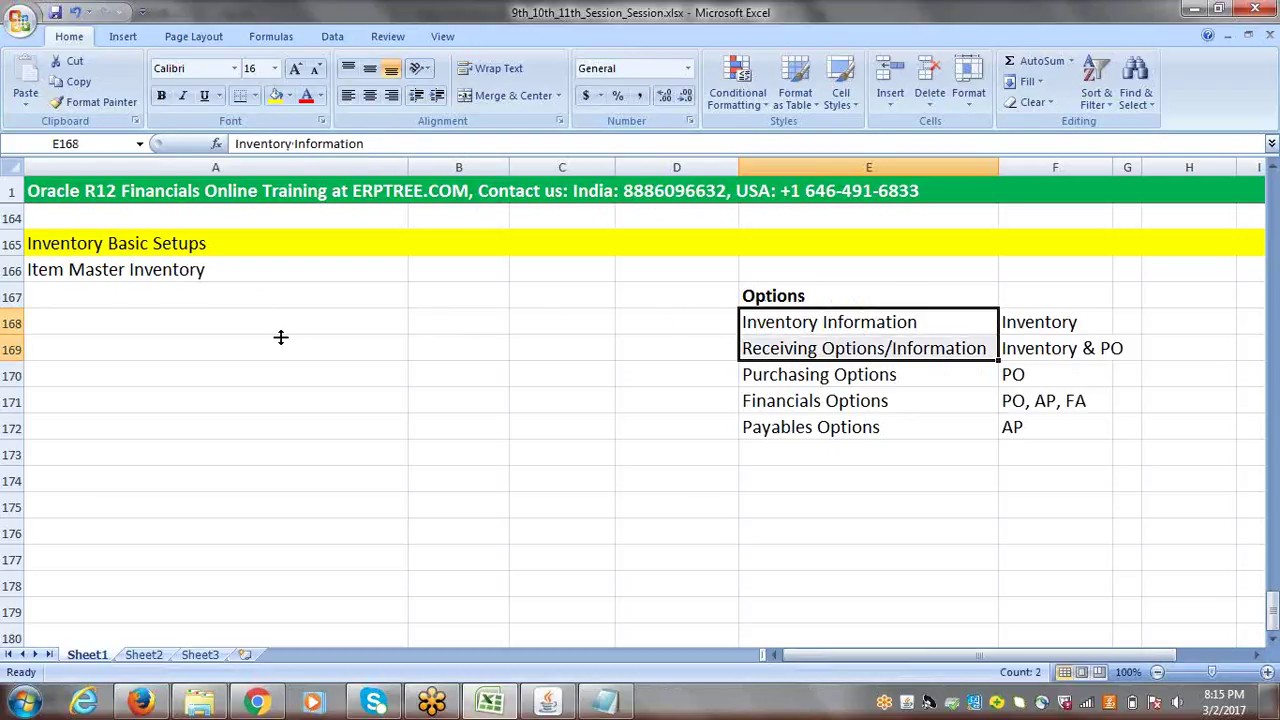
pyautogui.doubleClick(64, 295)
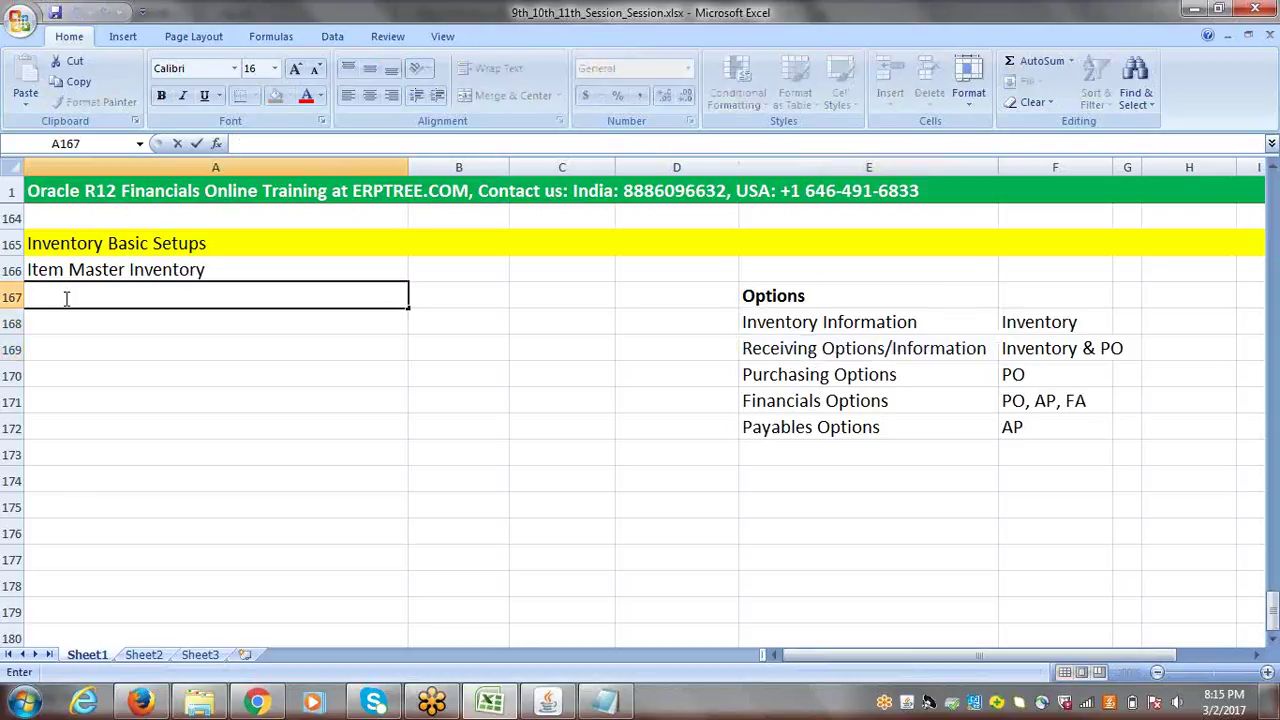
# - Enter '- Inventory Information' in A167 and '- Receiving Information' in A168
pyautogui.write('- Inventory Information')
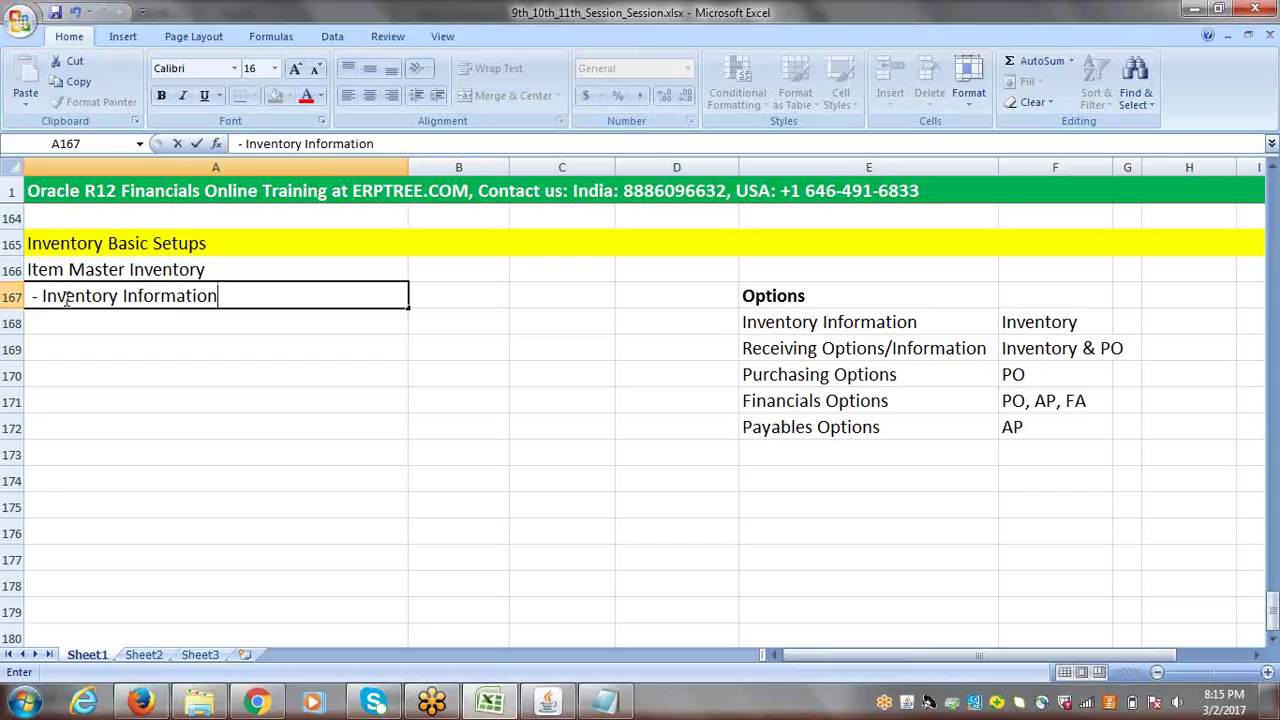
pyautogui.doubleClick(59, 315)
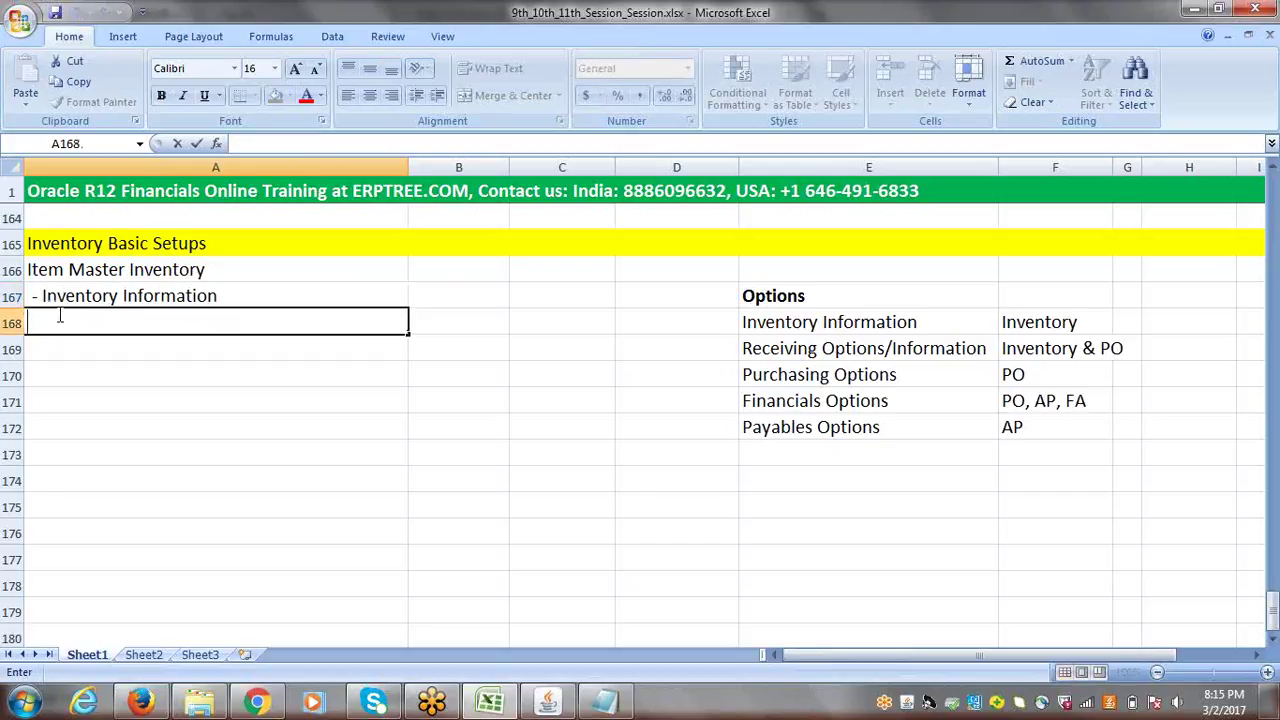
pyautogui.write('-')
pyautogui.write('Reveving')
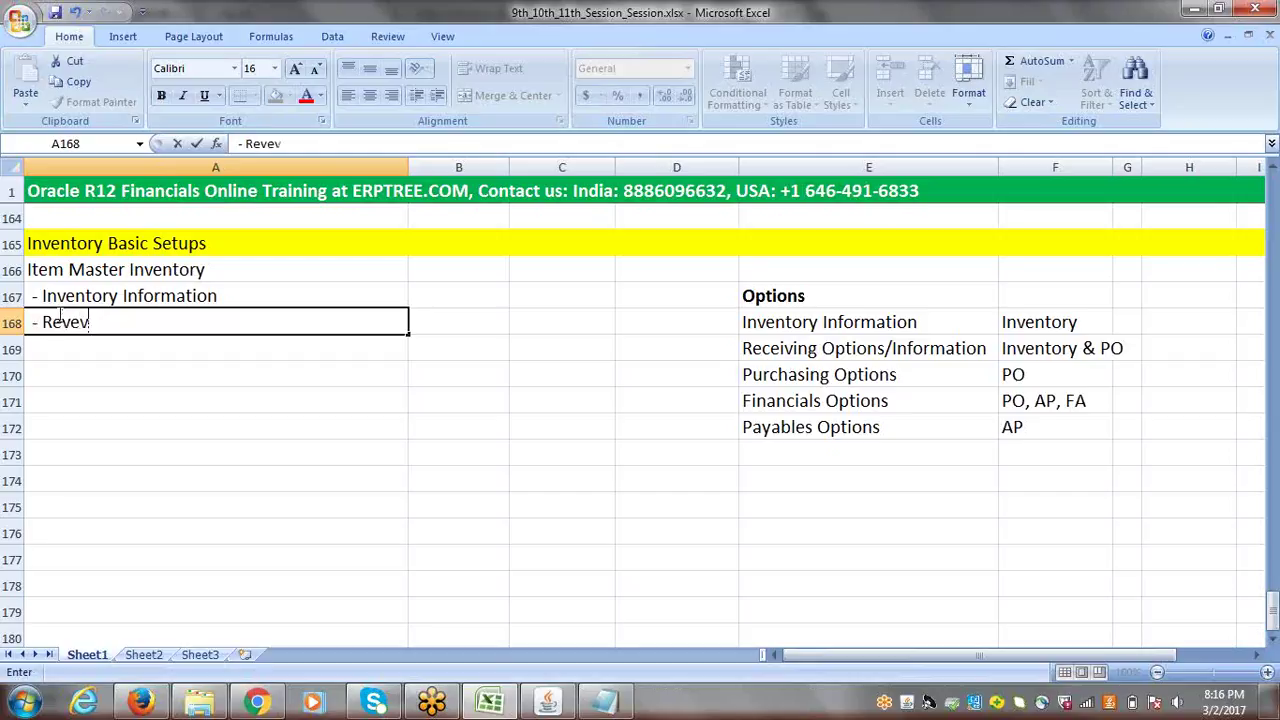
pyautogui.press('BackSpace')
pyautogui.press('BackSpace')
pyautogui.press('BackSpace')
pyautogui.press('BackSpace')
pyautogui.press('BackSpace')
pyautogui.press('BackSpace')
pyautogui.write('ceiving')
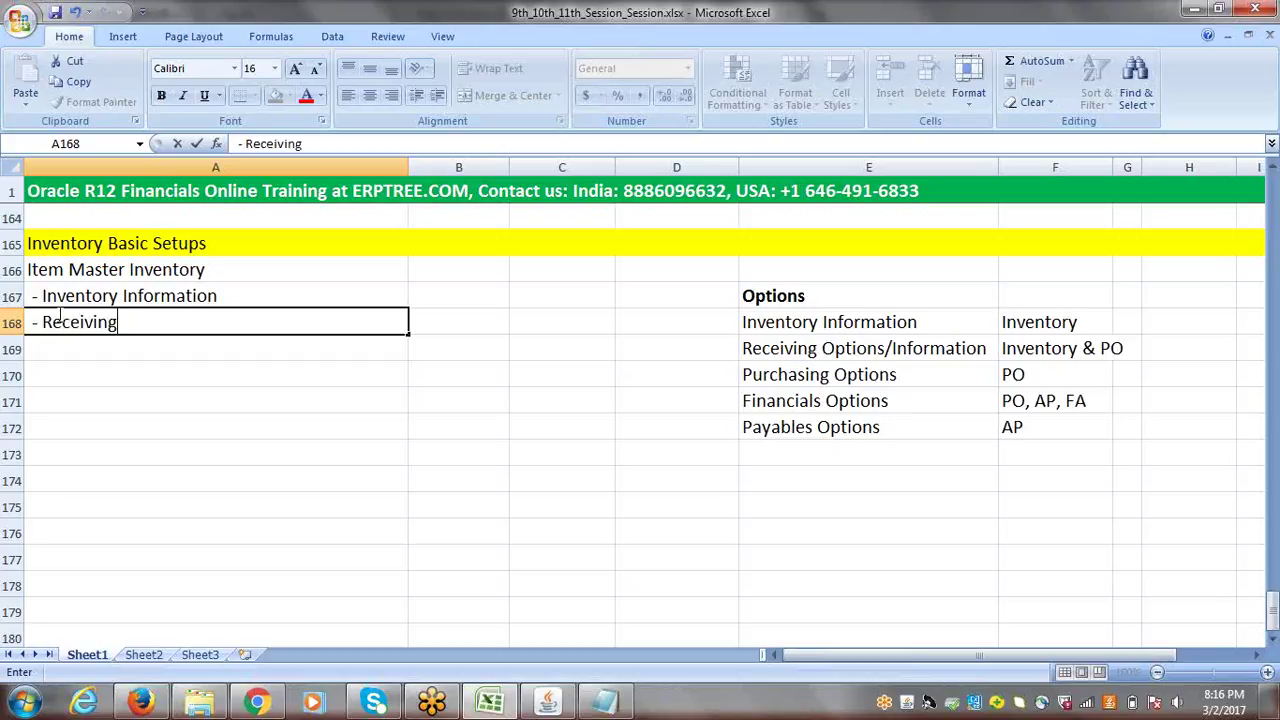
pyautogui.write(' Information')
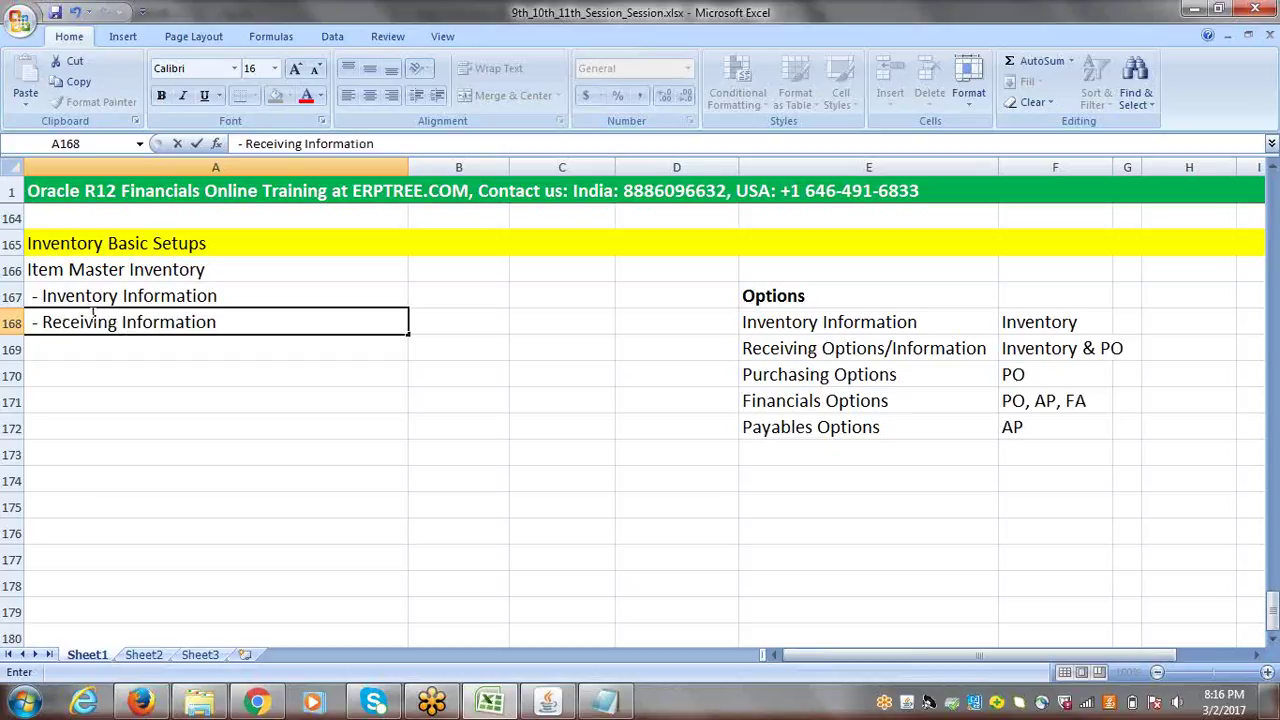
pyautogui.click(138, 297)
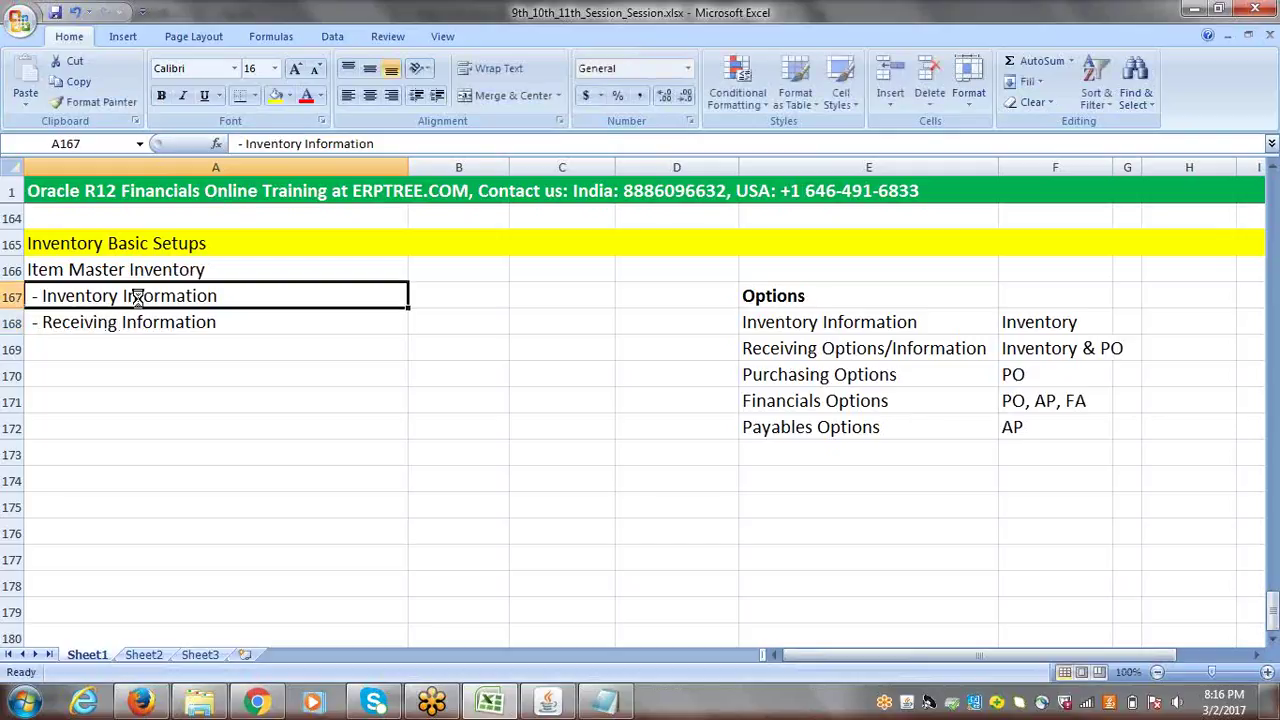
pyautogui.click(75, 270)
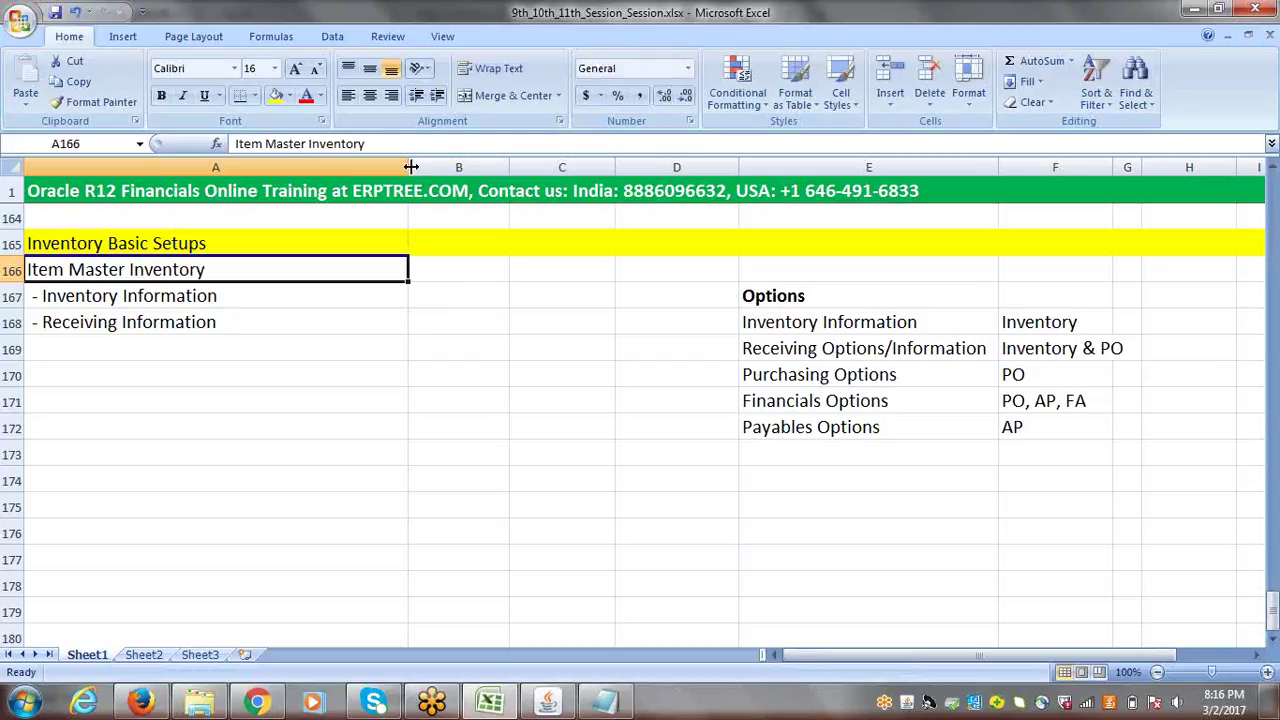
# - Narrow columns A and B and enter DONE in B166 beside Item Master Inventory
pyautogui.moveTo(408, 177); pyautogui.dragTo(284, 177)
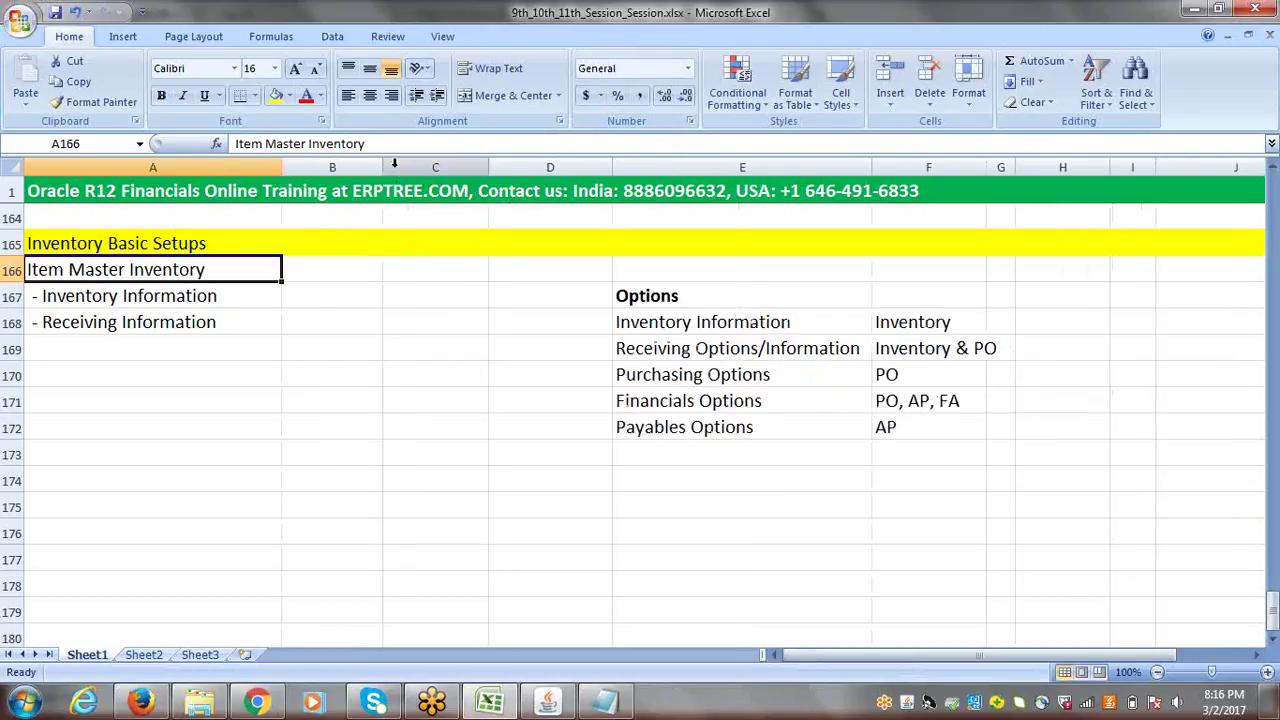
pyautogui.moveTo(381, 168); pyautogui.dragTo(336, 168)
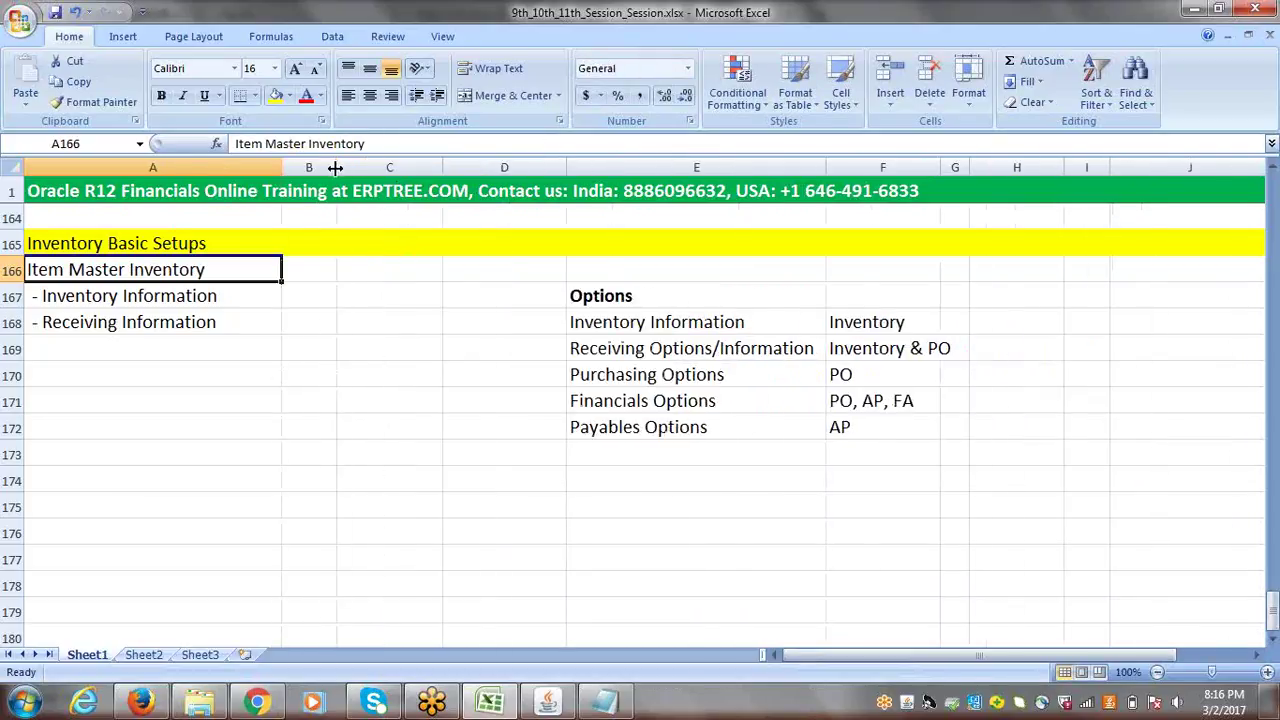
pyautogui.click(298, 275)
pyautogui.write('DONE')
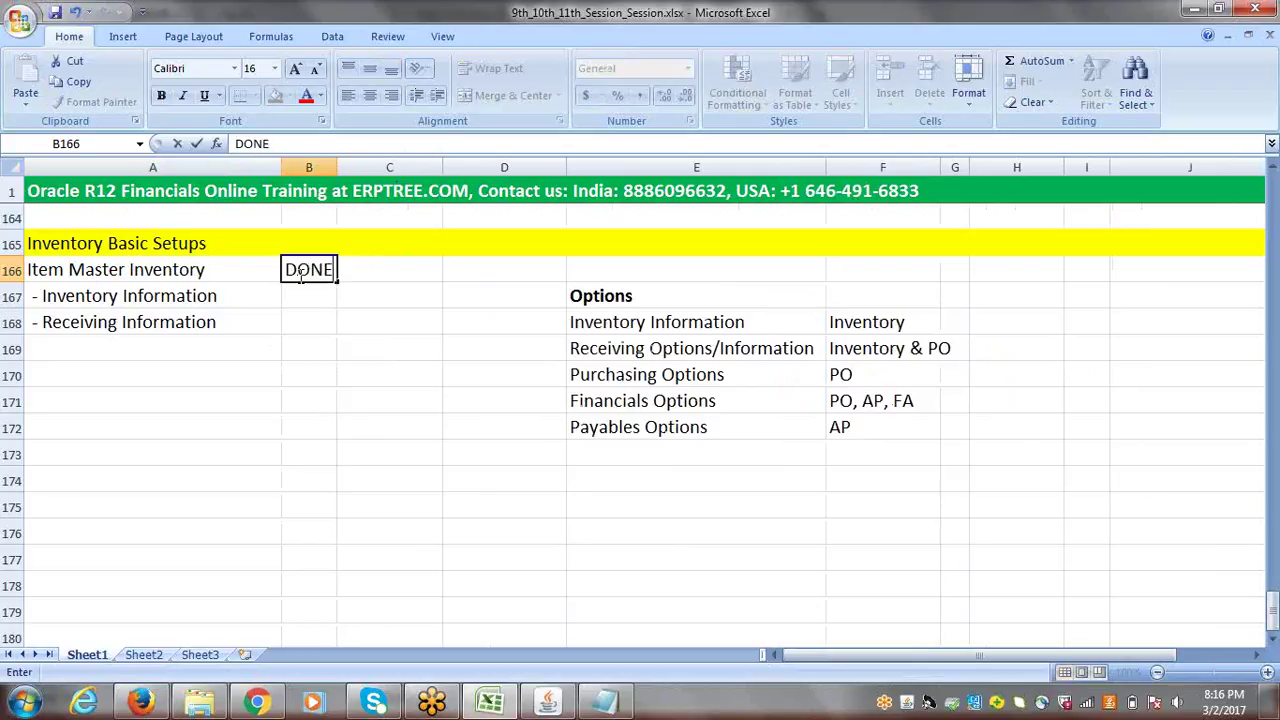
pyautogui.click(369, 290)
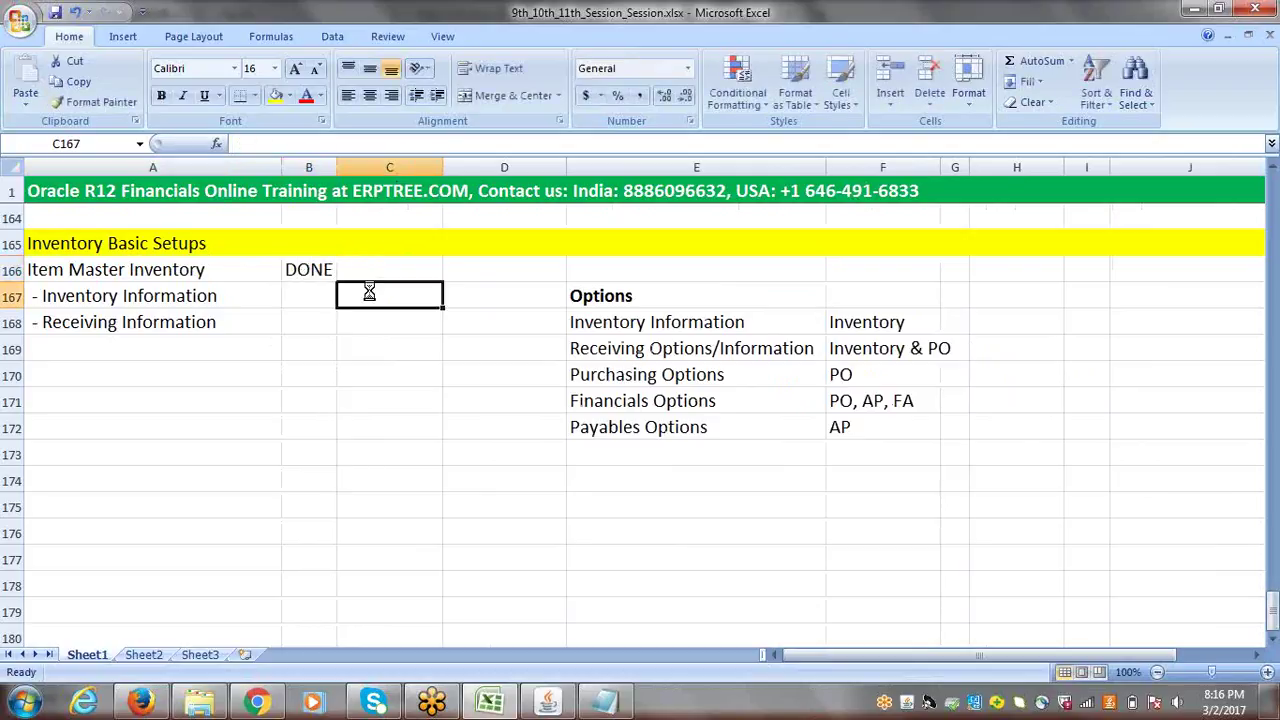
# - Select the sub-item cells, ending with the whole Inventory Information row 167
pyautogui.click(100, 301)
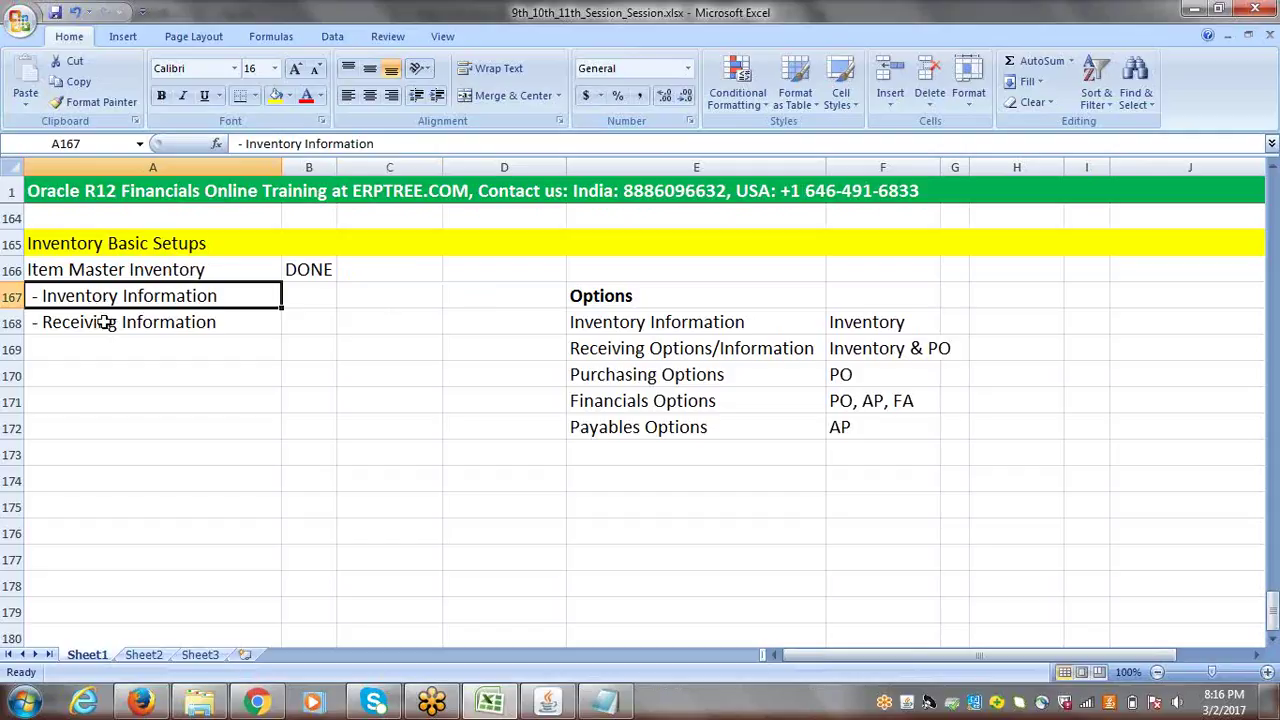
pyautogui.click(104, 323)
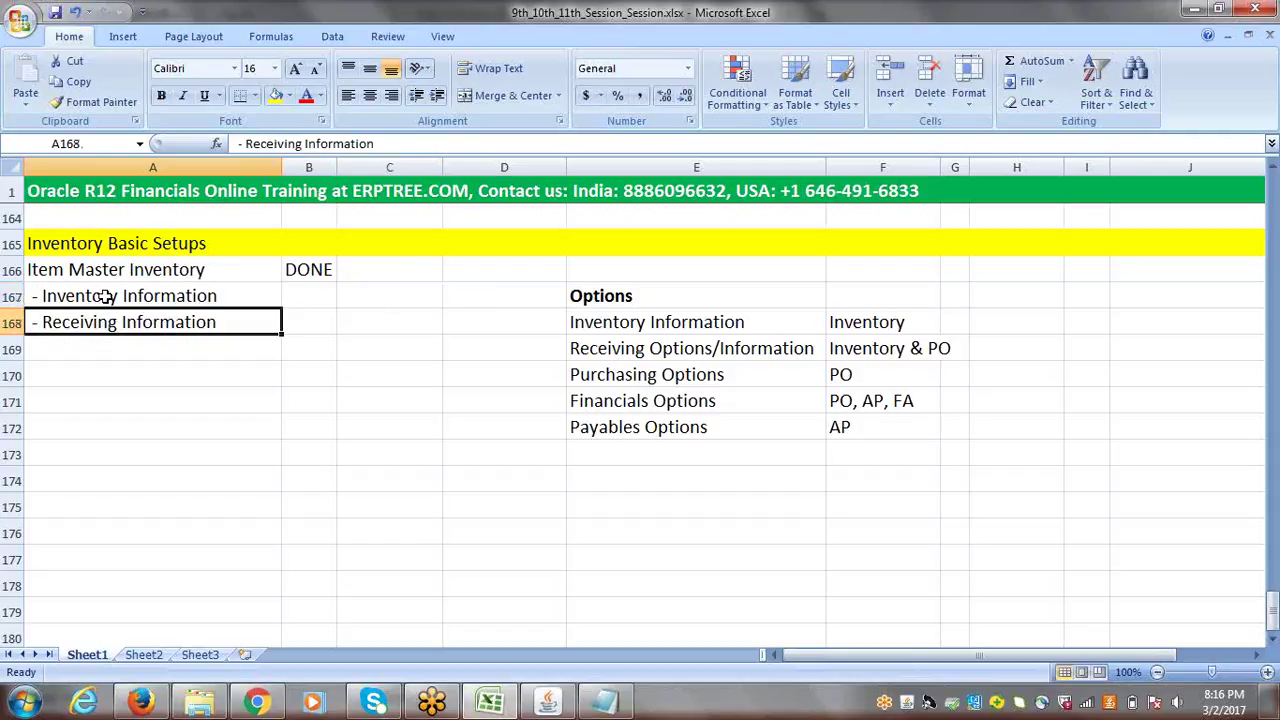
pyautogui.click(108, 296)
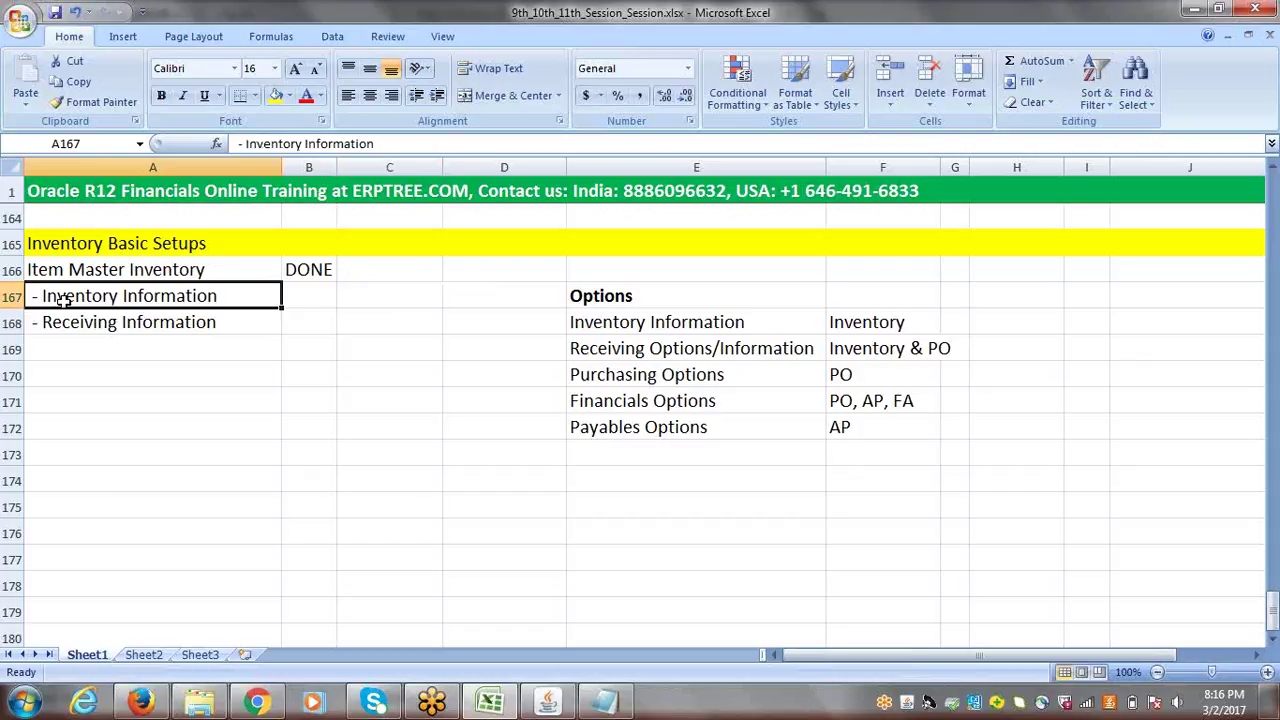
pyautogui.click(10, 297)
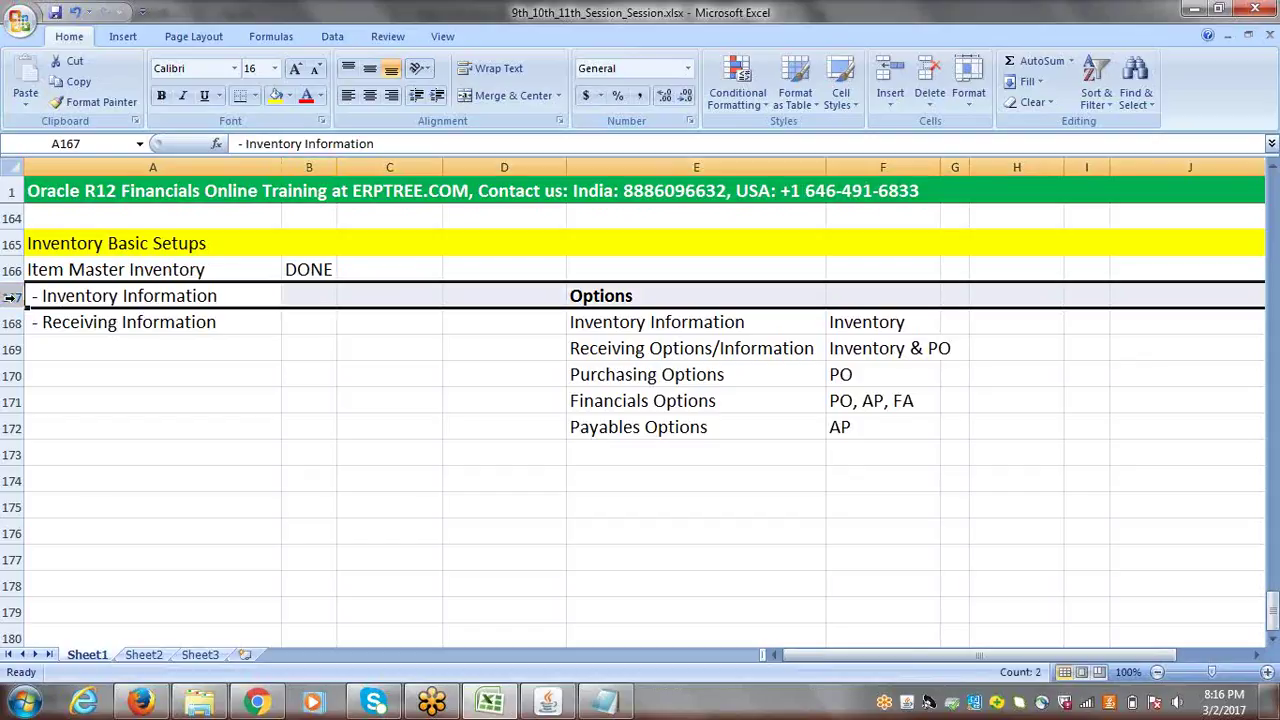
# - Insert a blank row 167 and enter 'Workday Calendar' in A167
pyautogui.rightClick(10, 297)
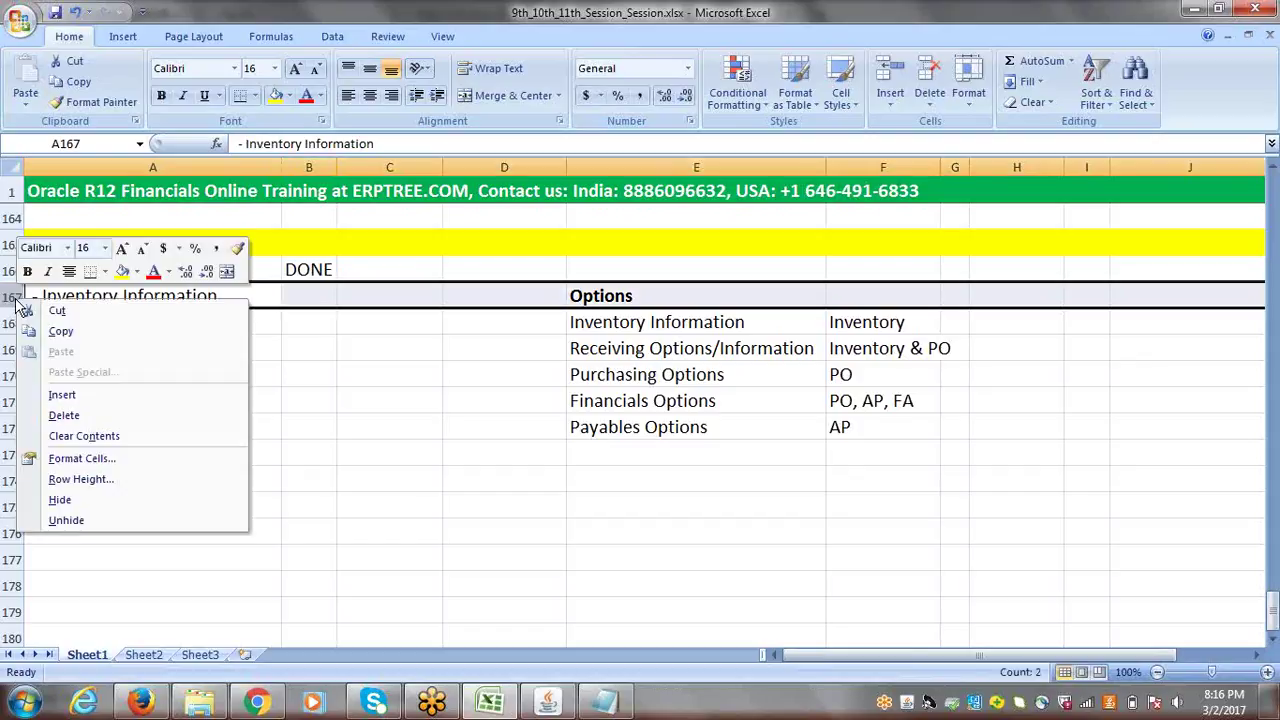
pyautogui.click(80, 391)
pyautogui.click(76, 297)
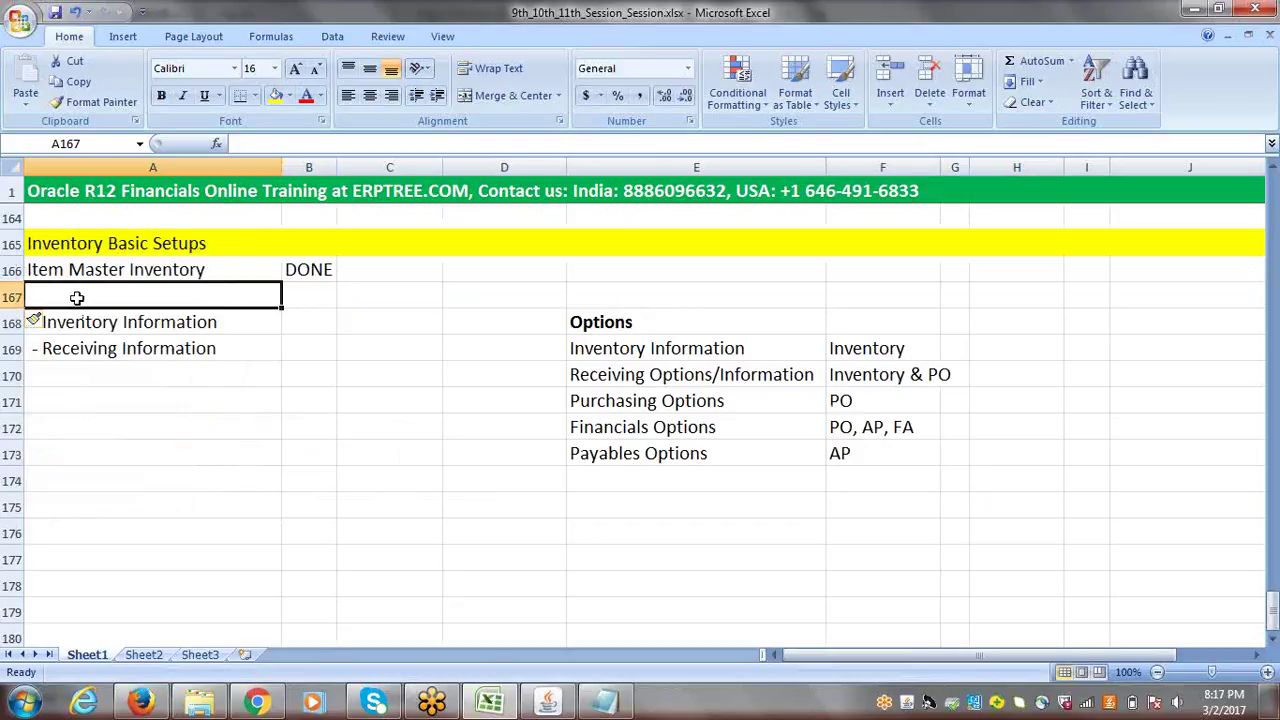
pyautogui.write('w')
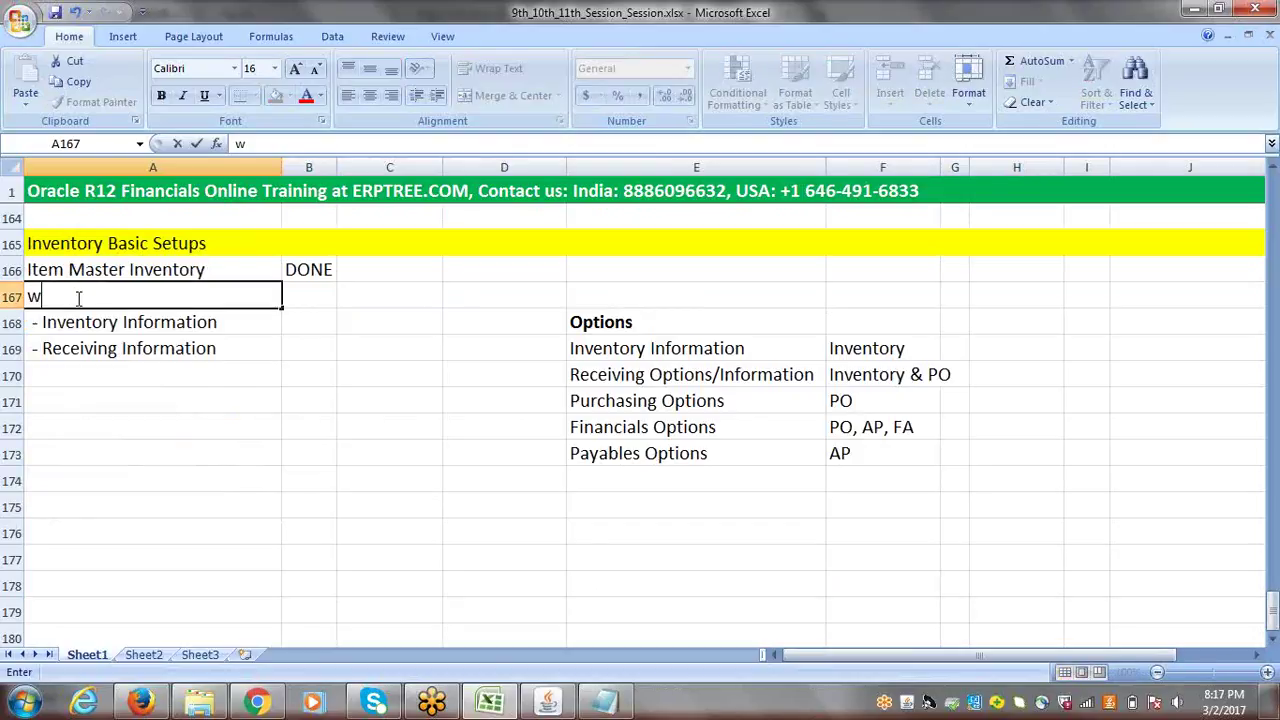
pyautogui.press('BackSpace')
pyautogui.write('Workday Calendar')
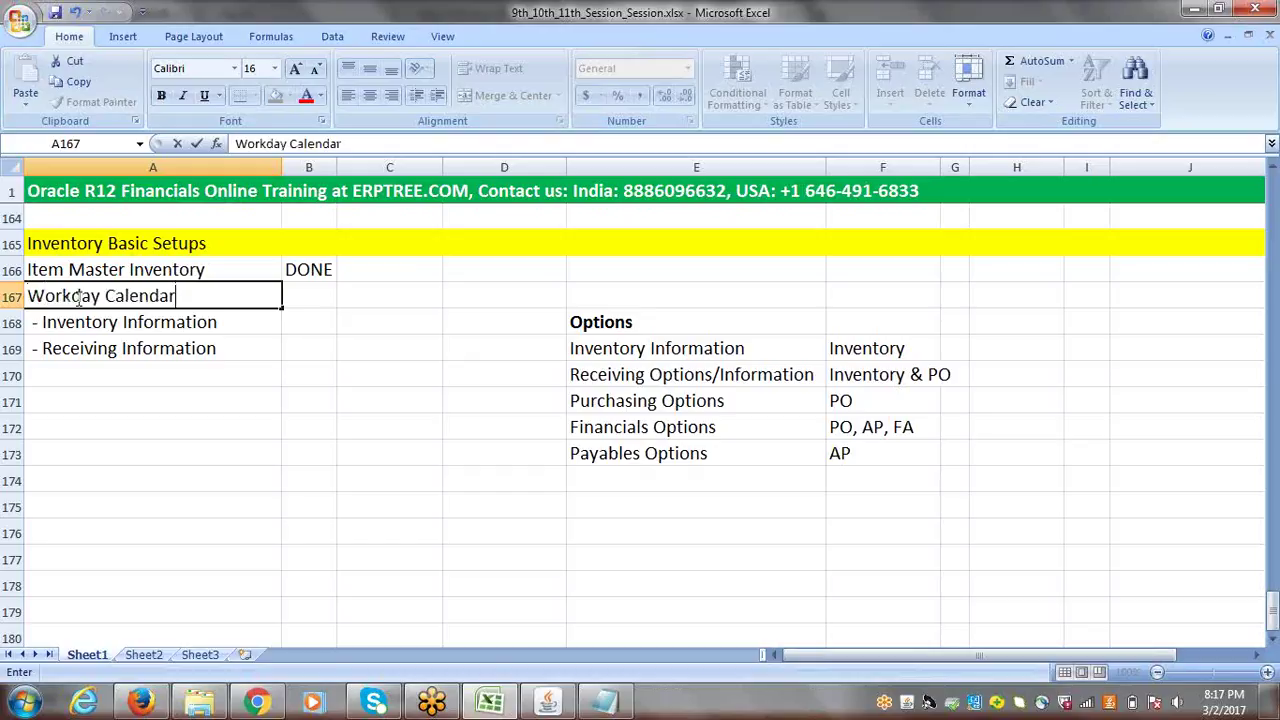
pyautogui.press('Tab')
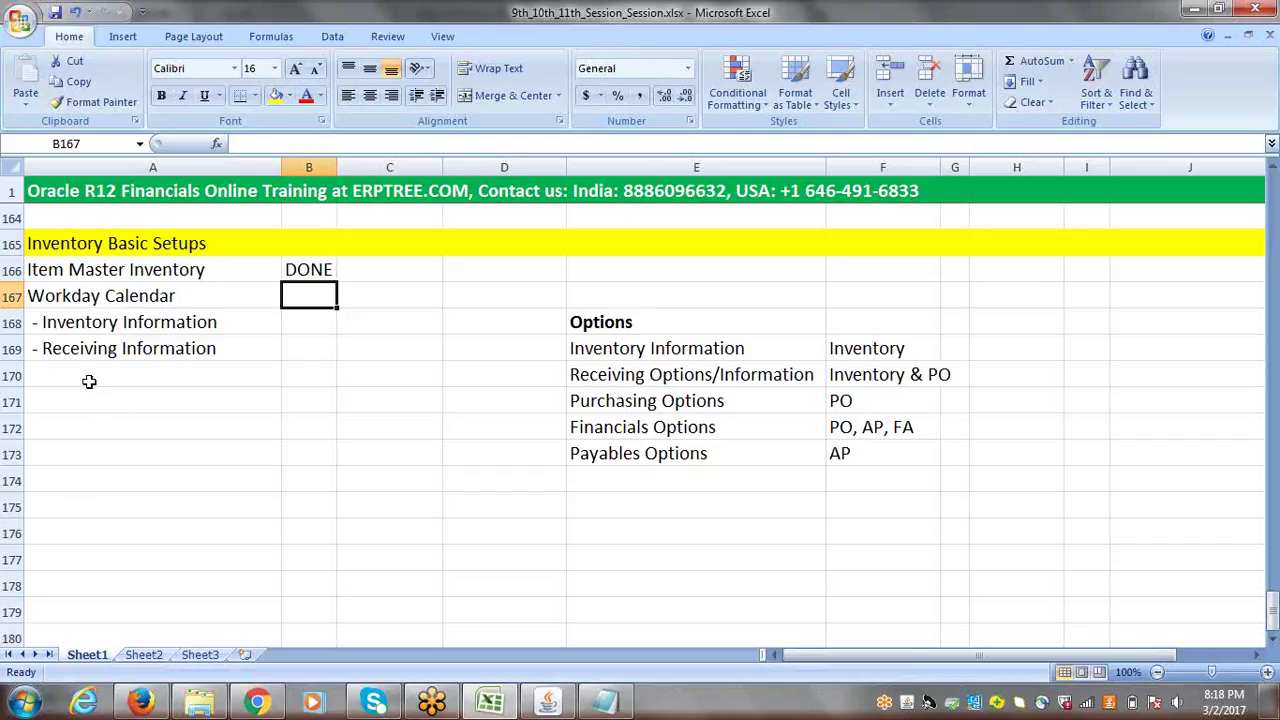
pyautogui.click(74, 294)
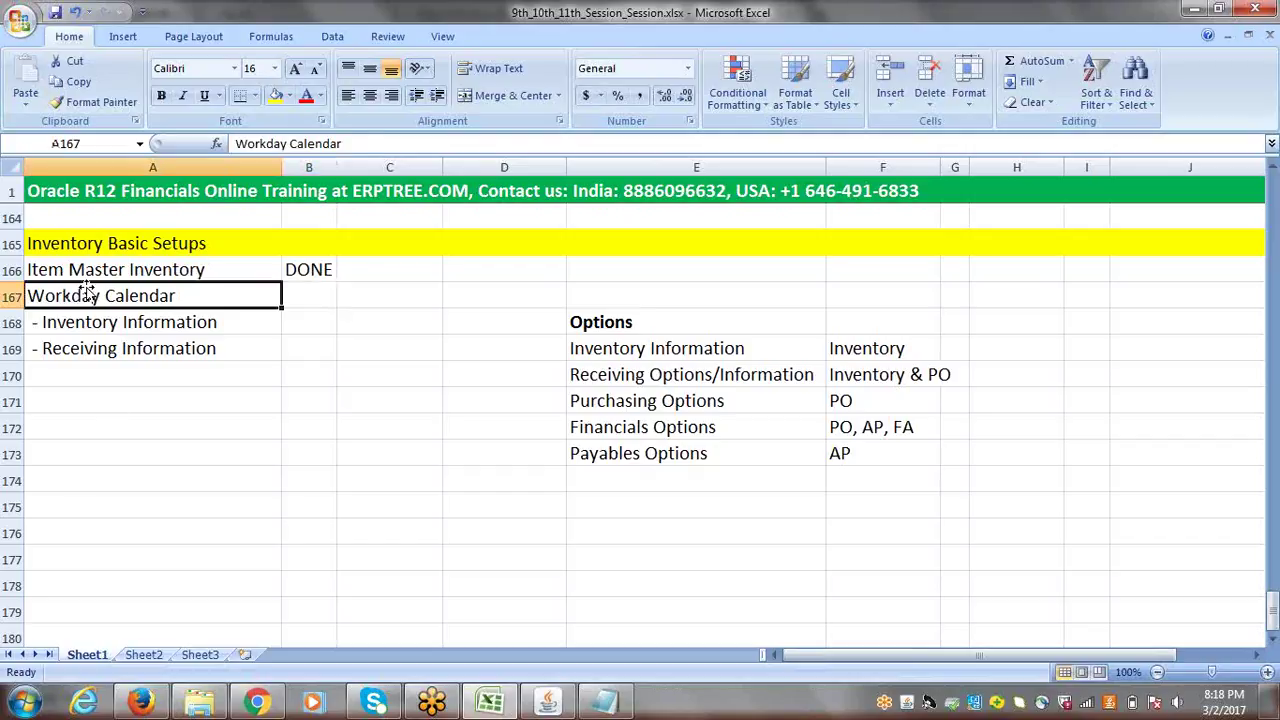
pyautogui.click(100, 276)
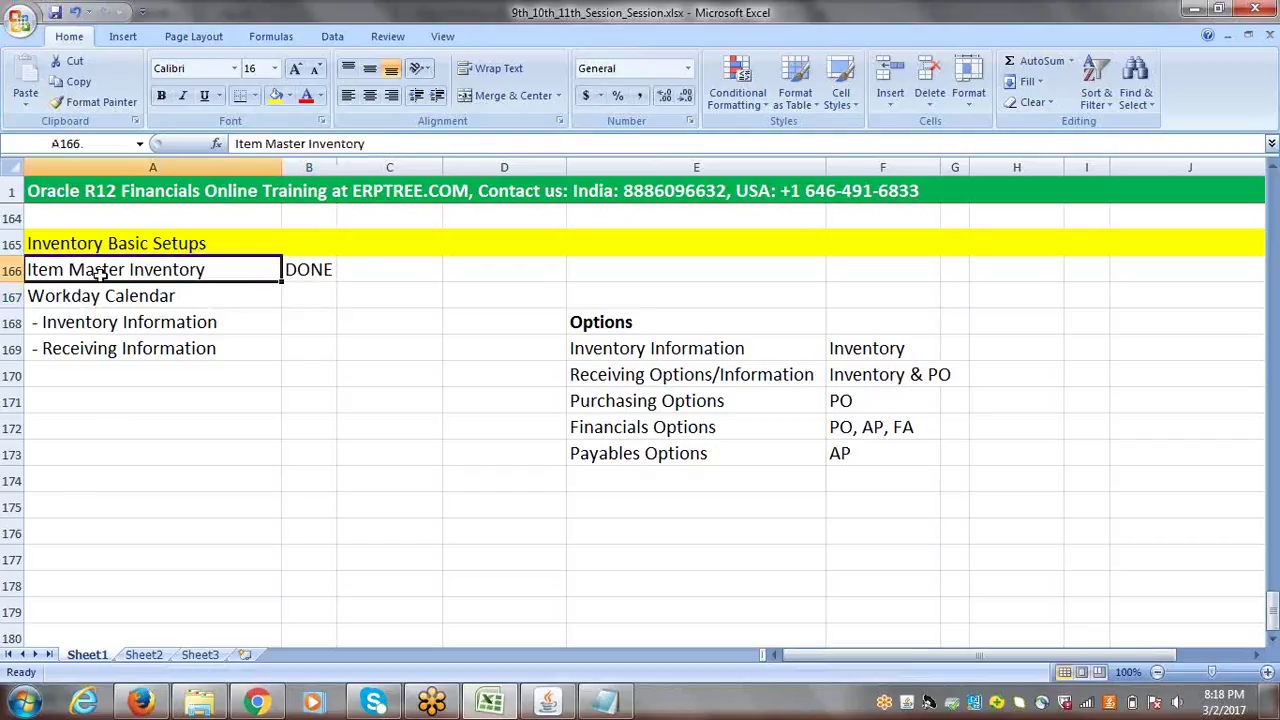
pyautogui.click(104, 297)
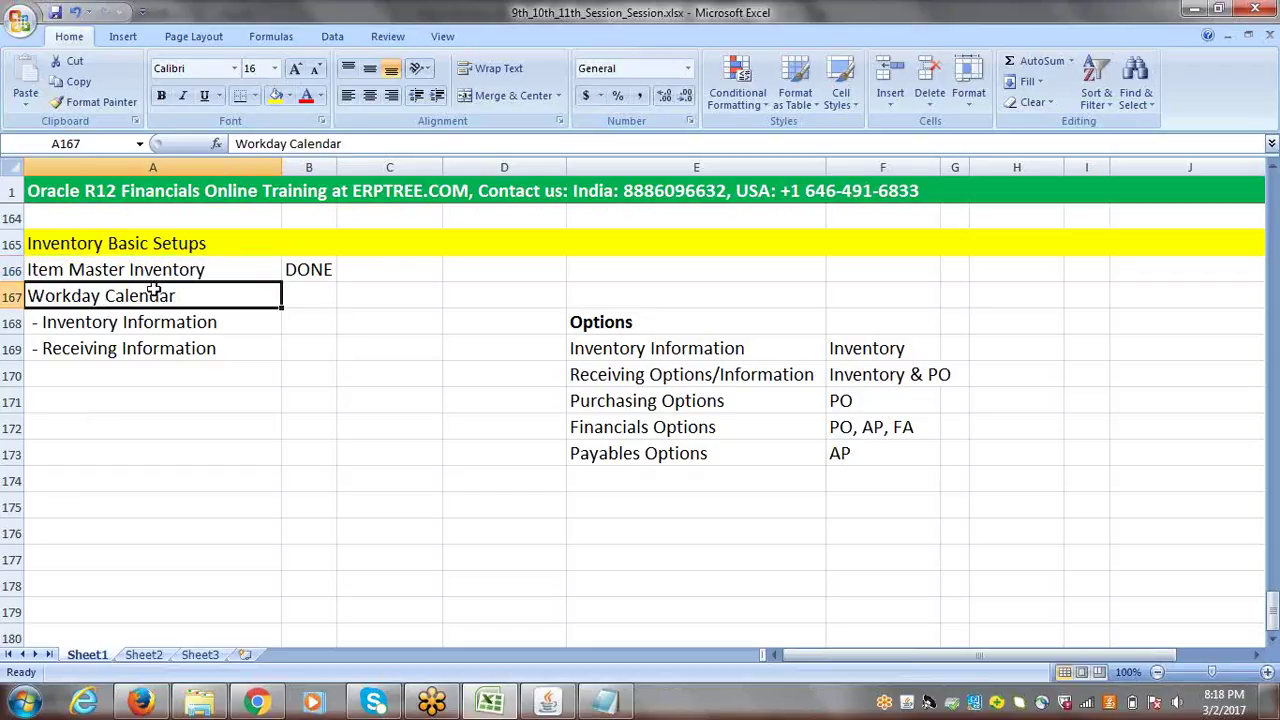
pyautogui.click(116, 327)
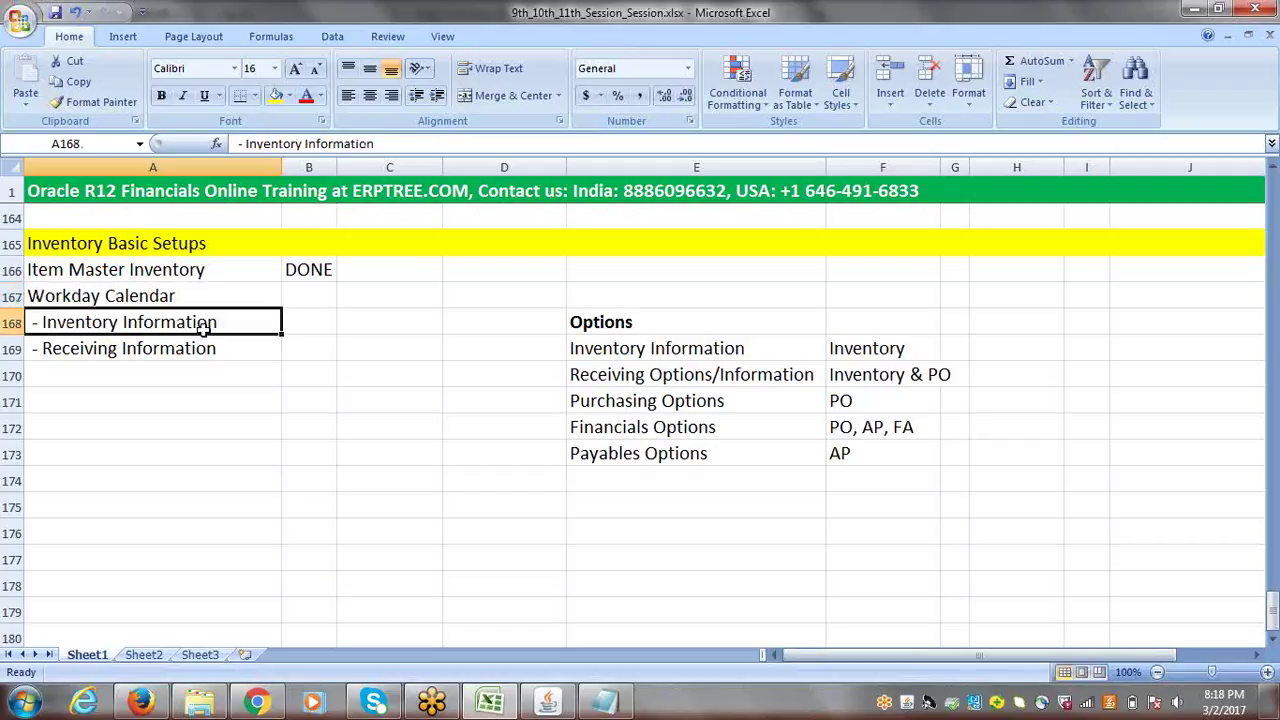
pyautogui.click(93, 352)
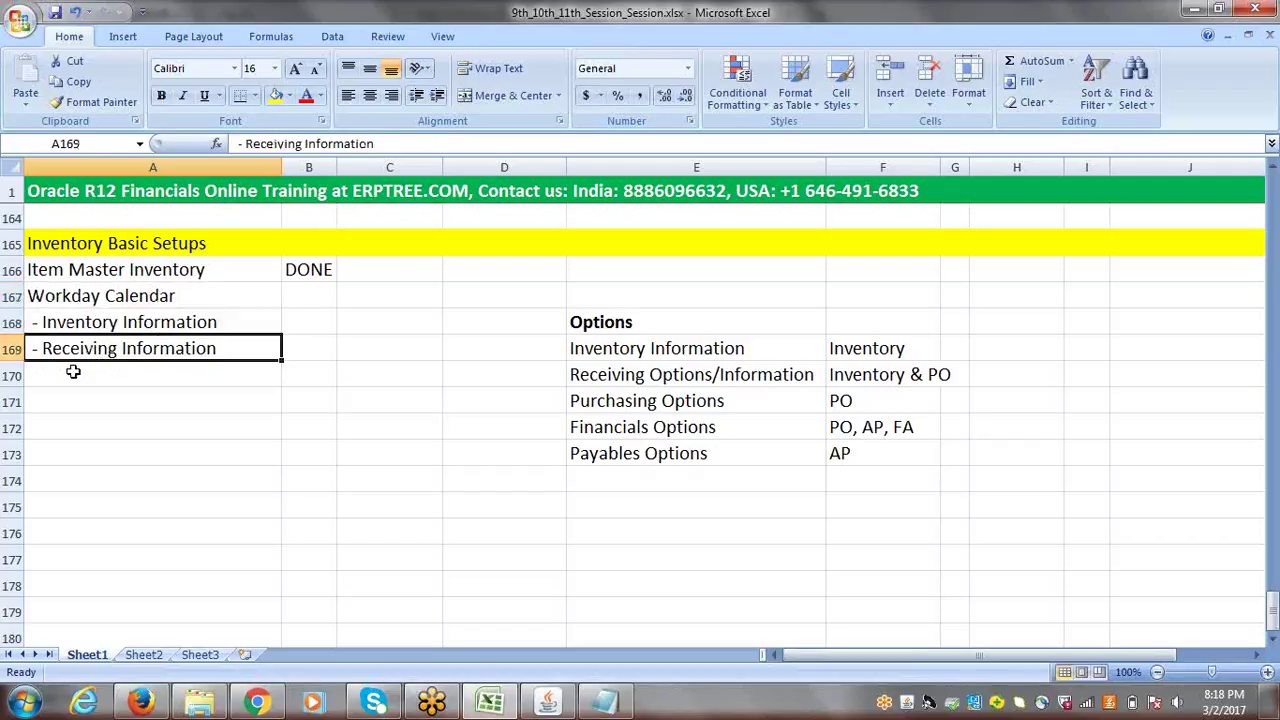
pyautogui.click(73, 371)
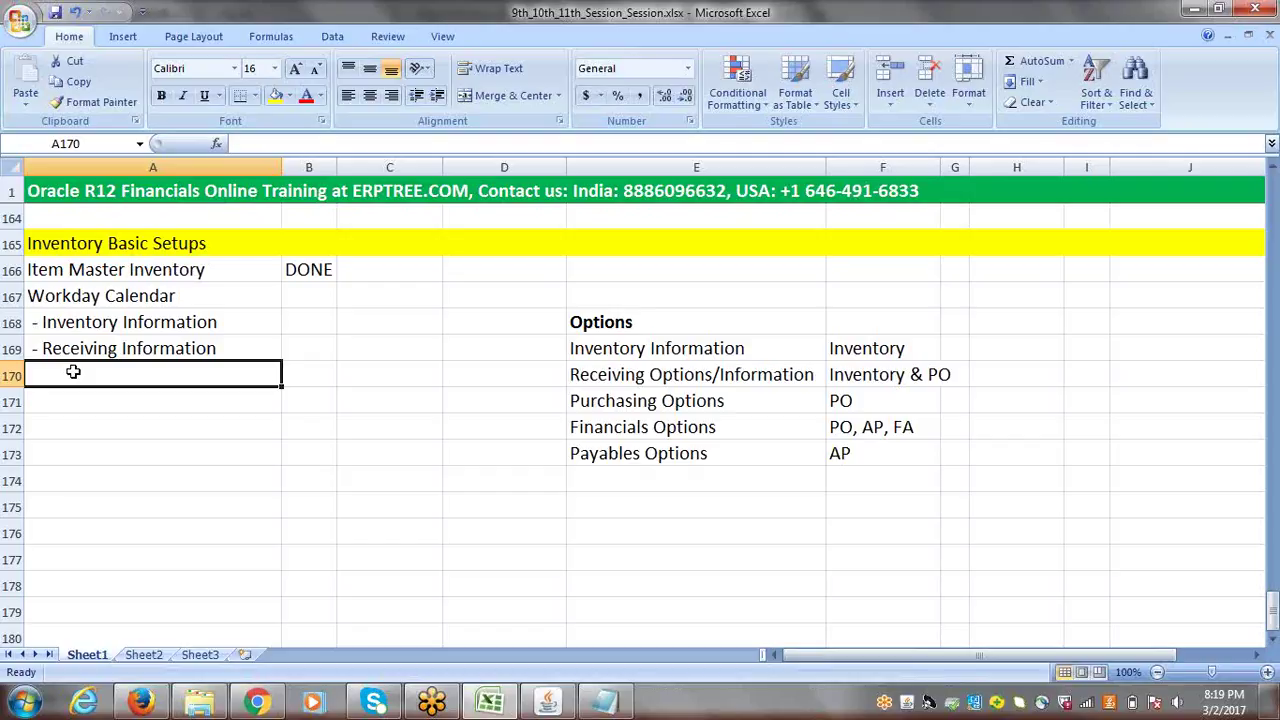
pyautogui.write('Create')
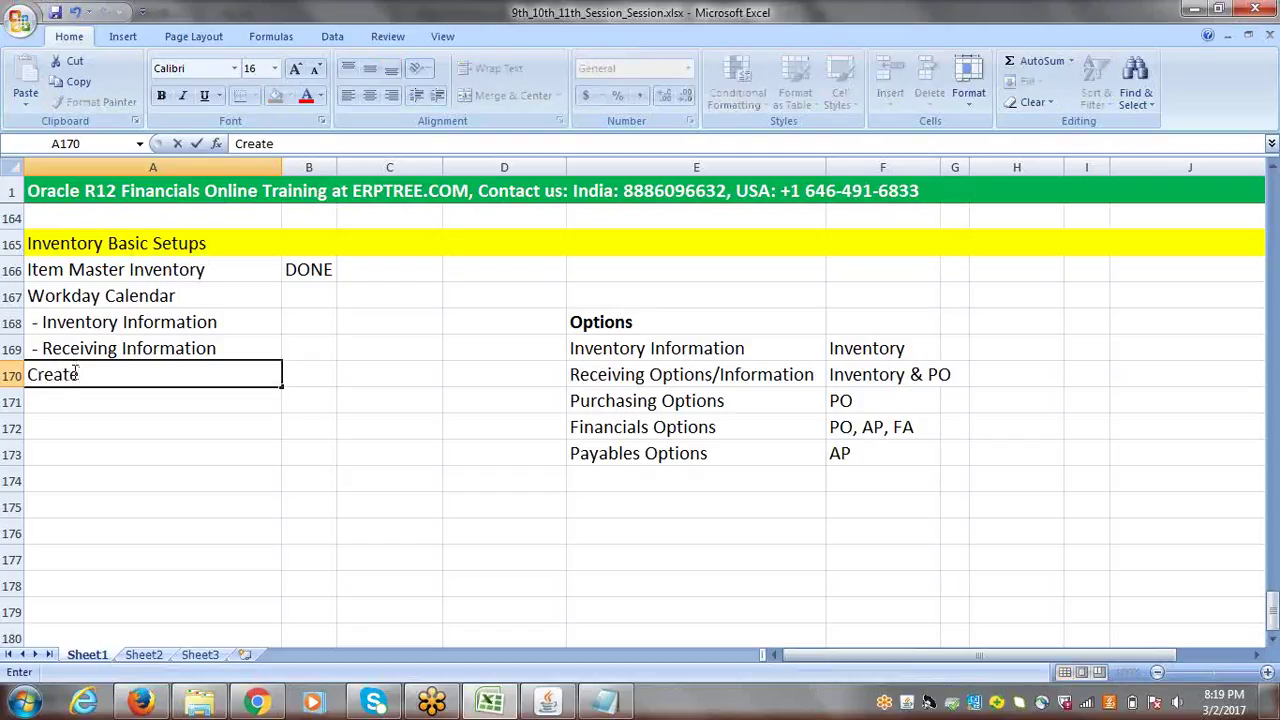
pyautogui.write(' Actual Inv')
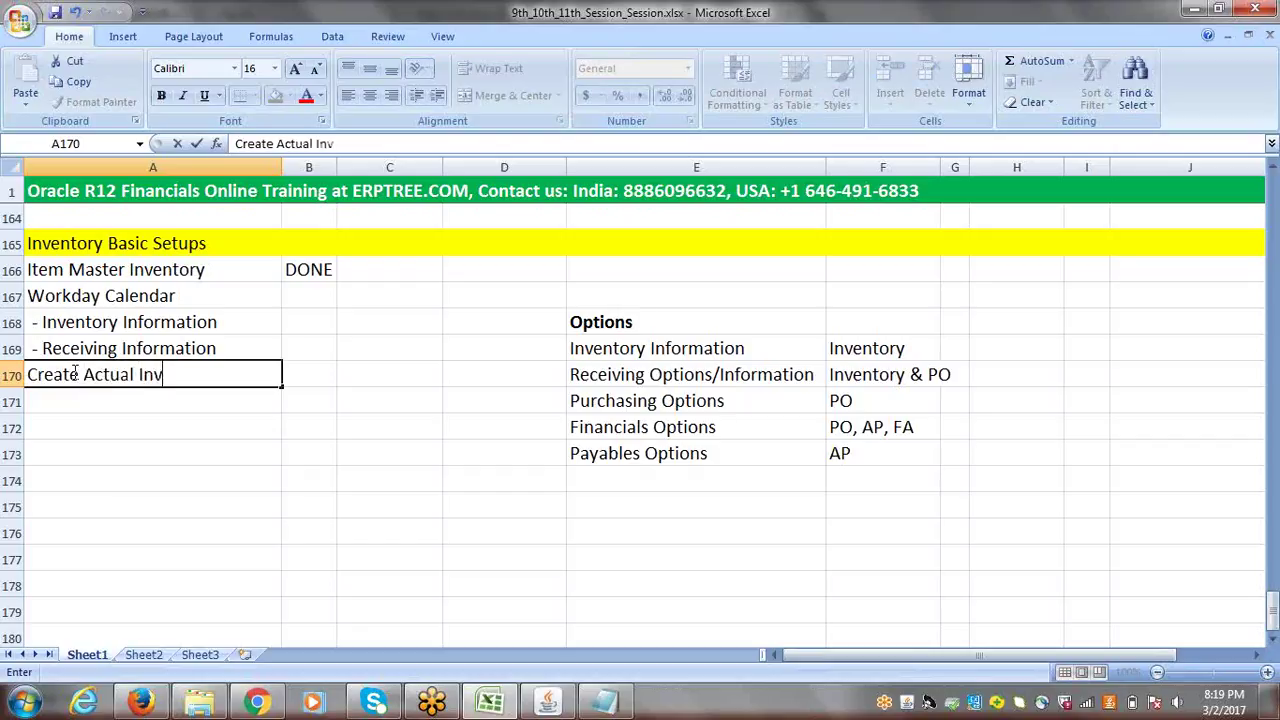
pyautogui.write('entory')
pyautogui.click(131, 400)
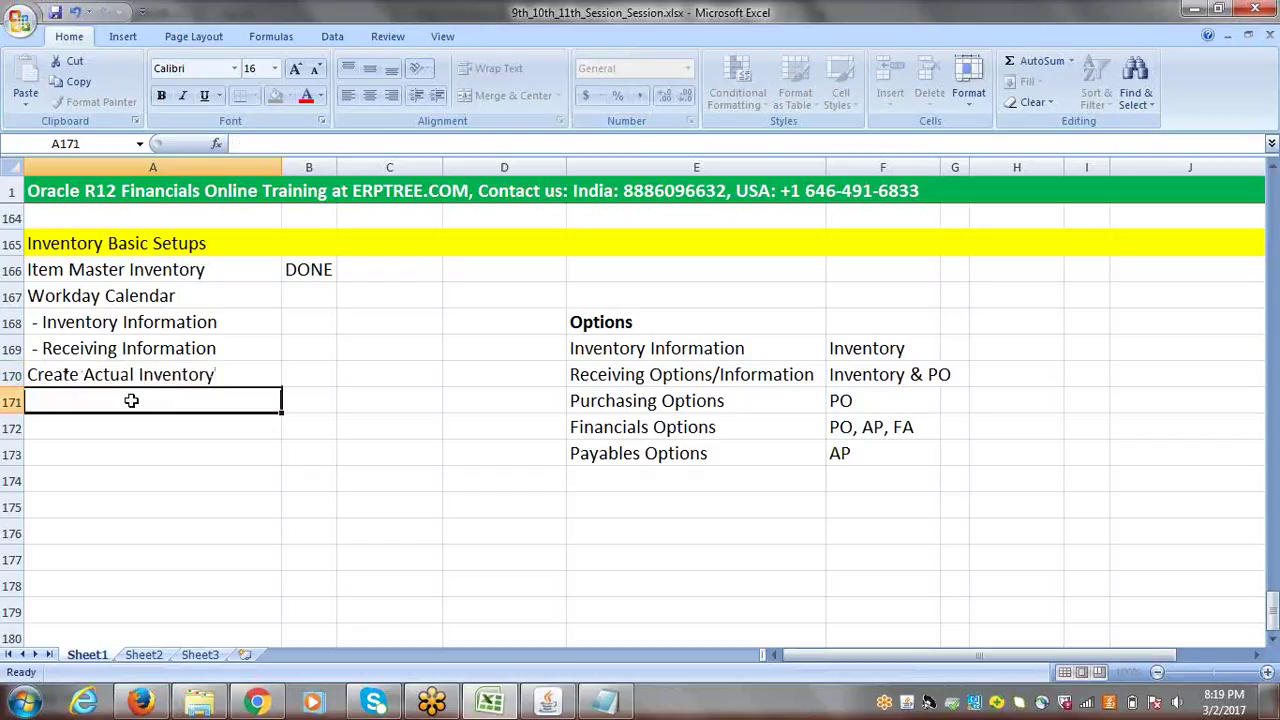
pyautogui.click(108, 272)
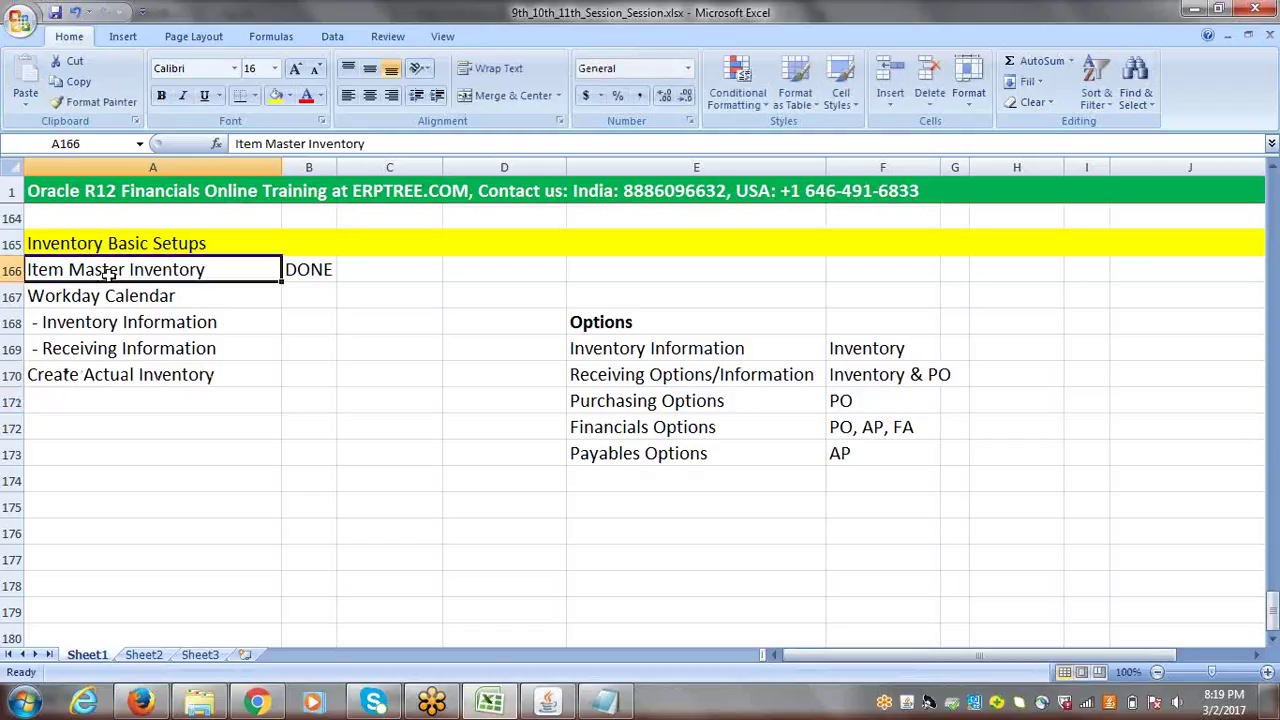
pyautogui.moveTo(117, 322); pyautogui.dragTo(119, 346)
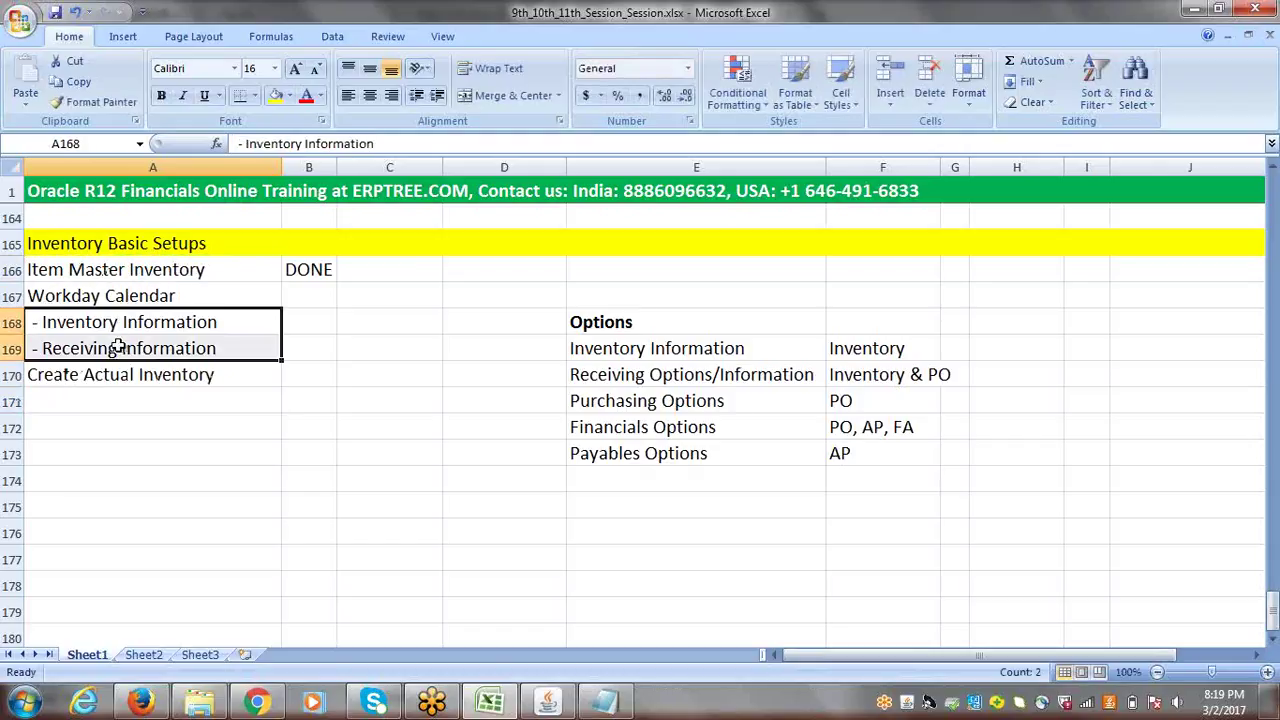
pyautogui.click(106, 323)
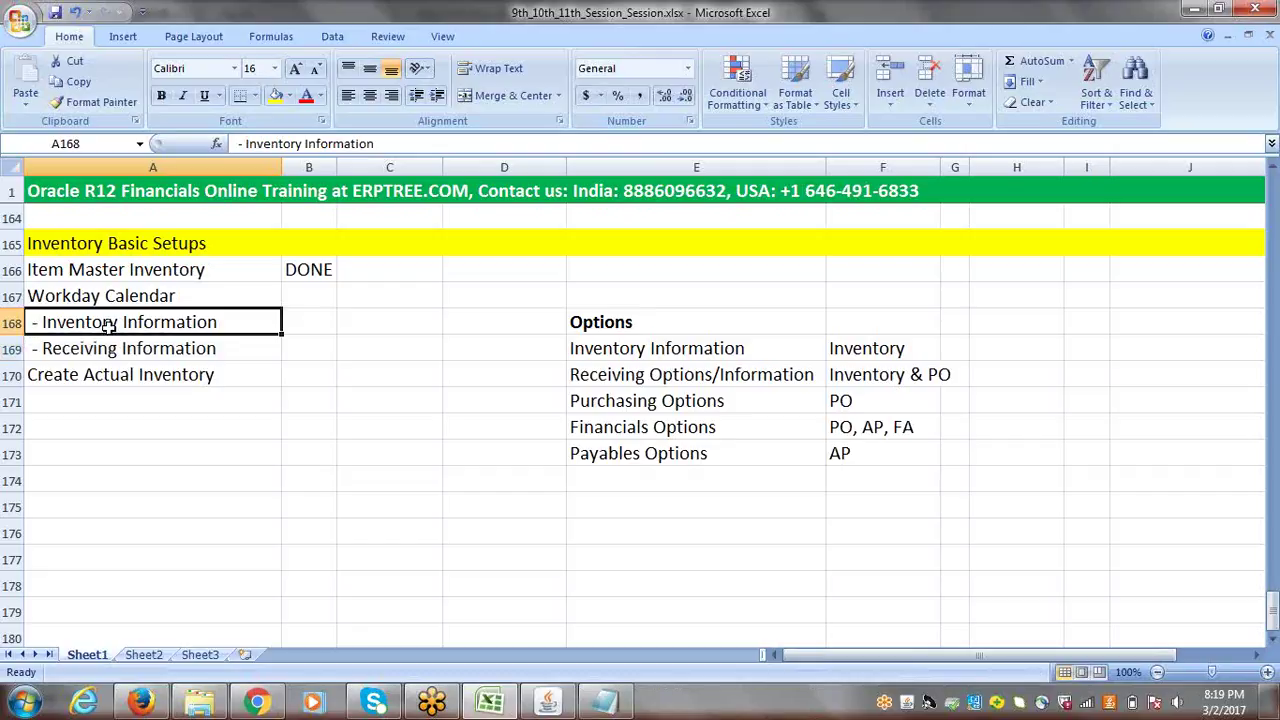
pyautogui.click(88, 295)
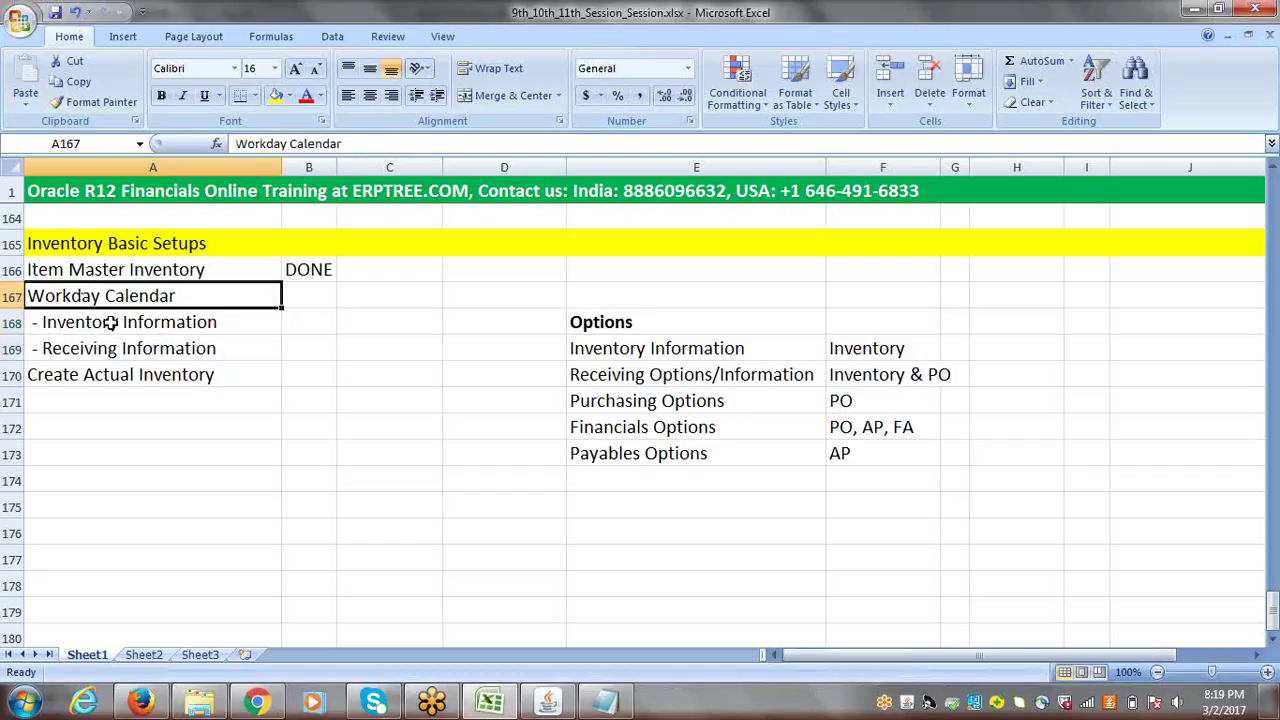
pyautogui.moveTo(104, 323); pyautogui.dragTo(113, 348)
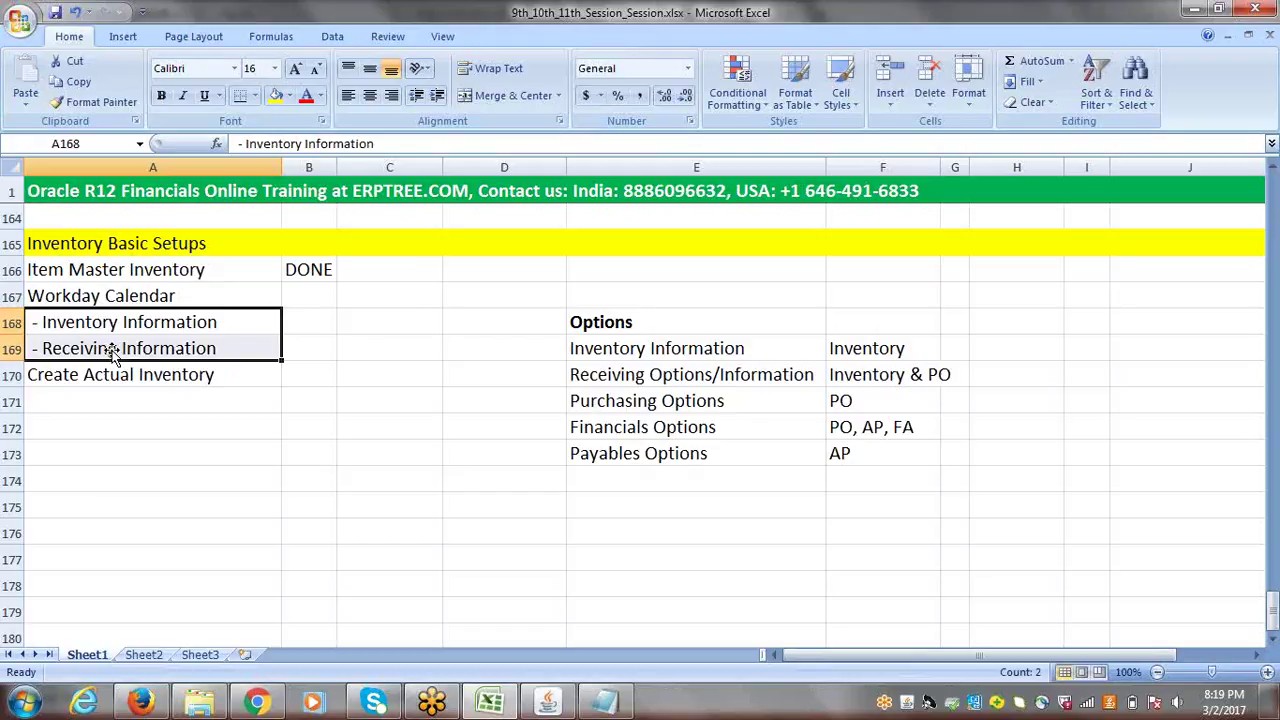
pyautogui.click(100, 382)
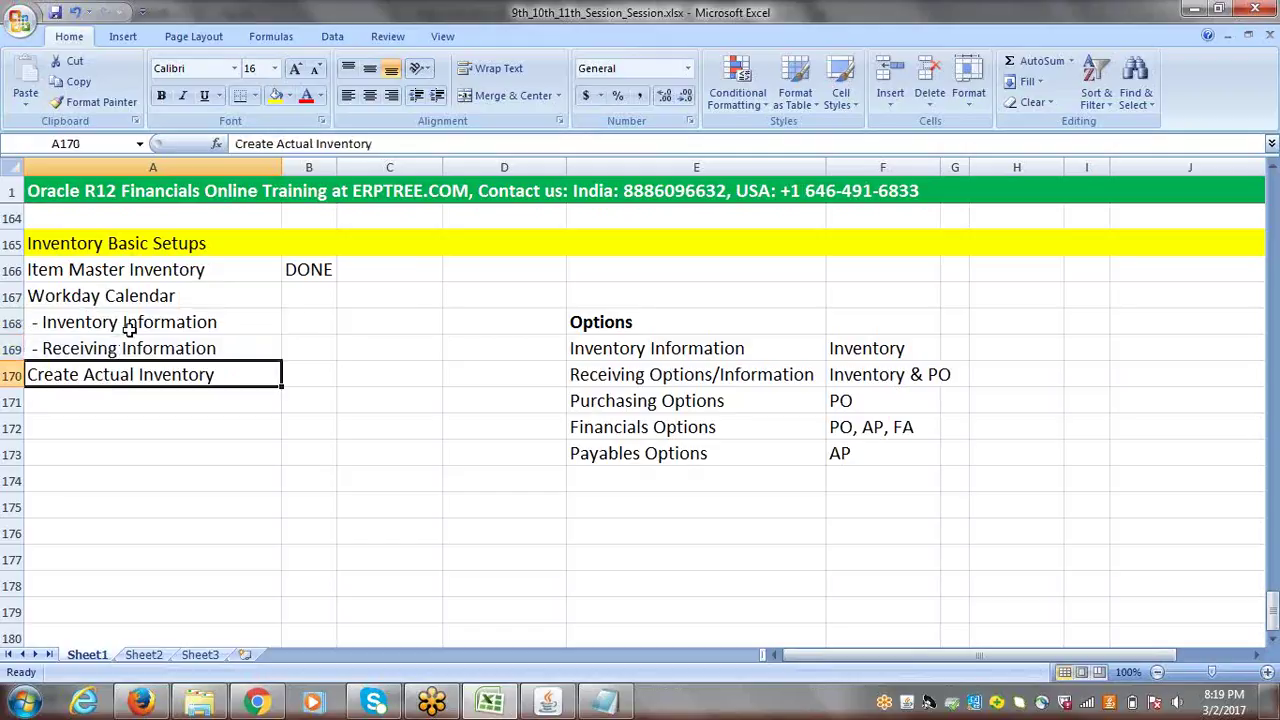
pyautogui.moveTo(130, 330); pyautogui.dragTo(134, 340)
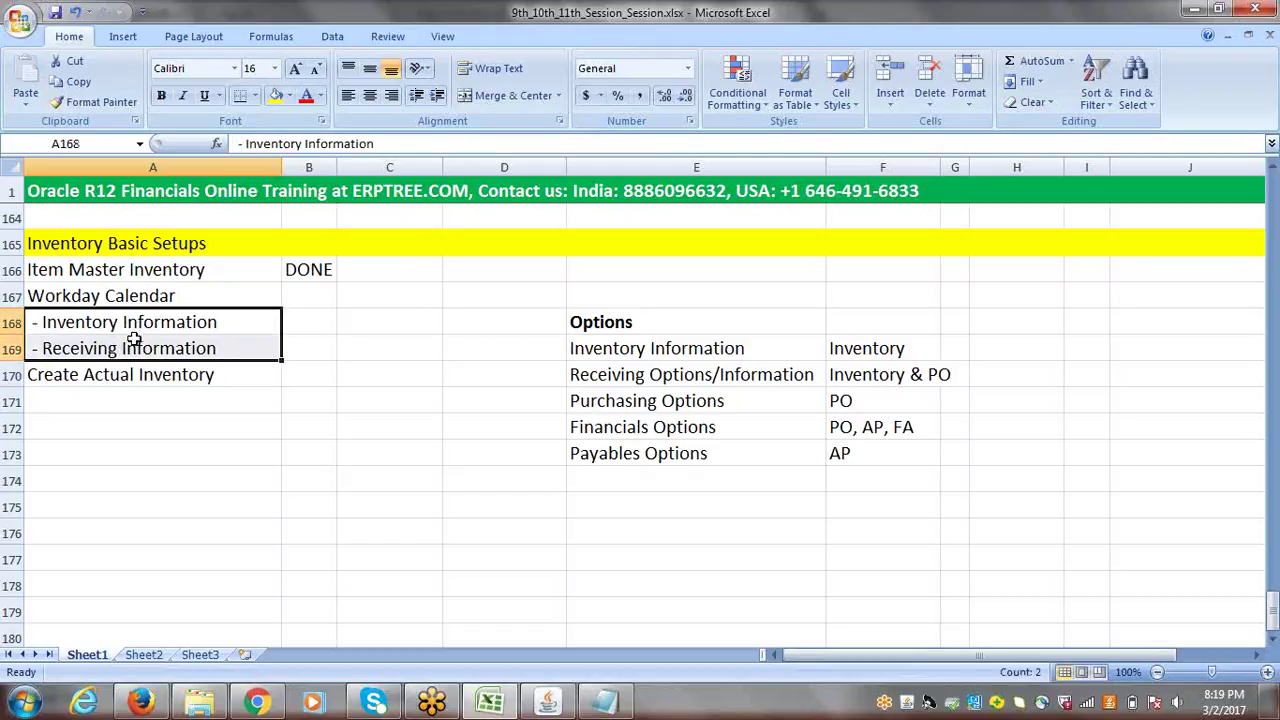
# - Copy the Inventory and Receiving Information sub-items into the rows under Create Actual Inventory
pyautogui.hotkey('ctrl', 'c')
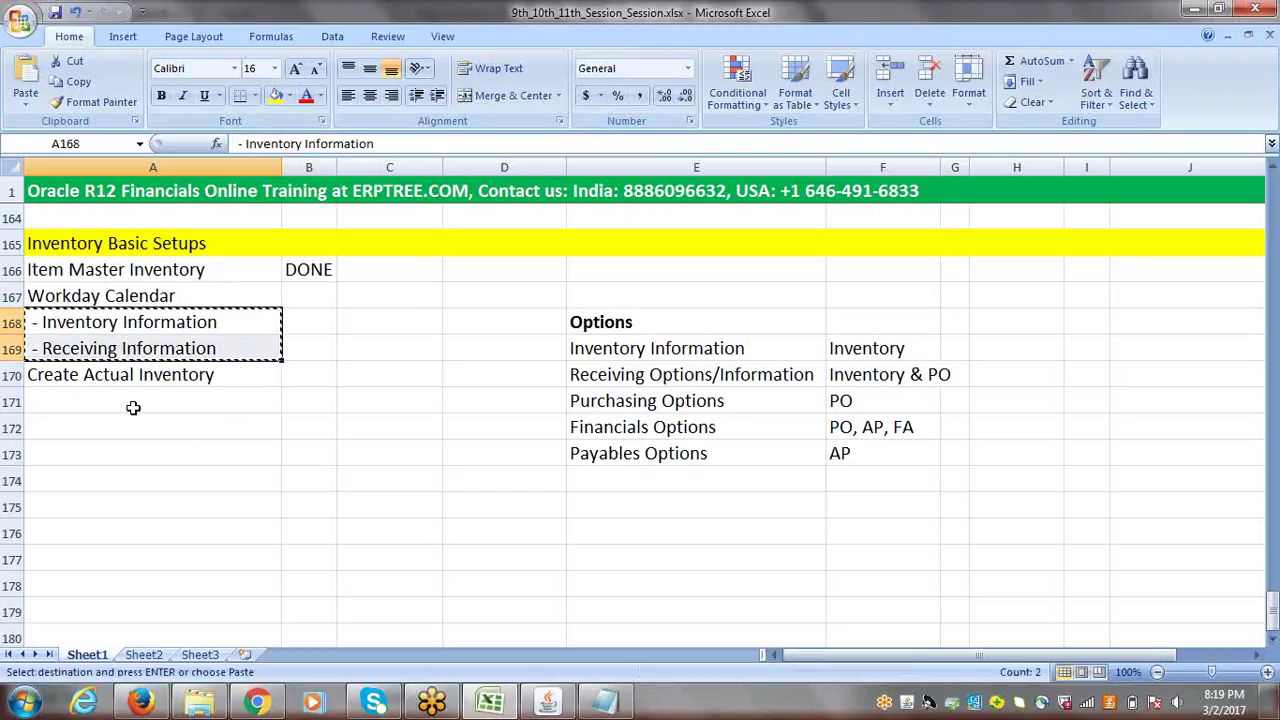
pyautogui.click(127, 400)
pyautogui.hotkey('ctrl', 'v')
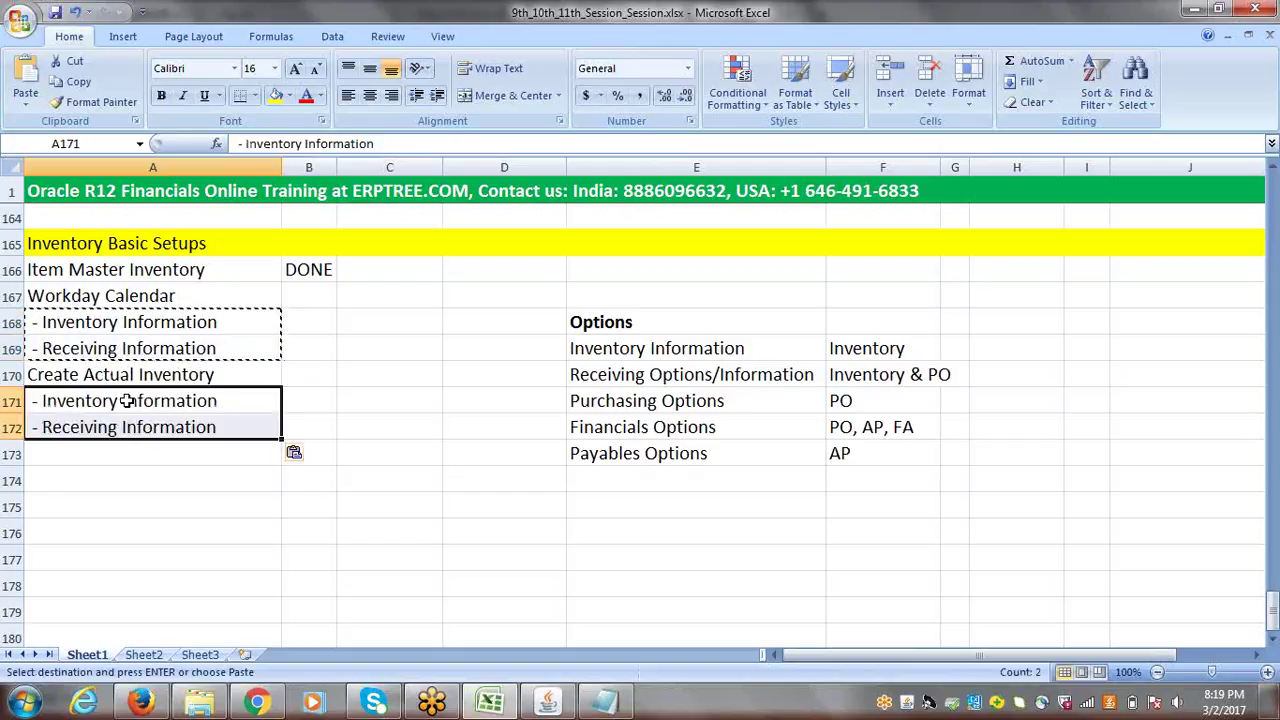
# - Open the 2nd_Session_P2P&O2C.xlsx workbook from the session files folder
pyautogui.press('Escape')
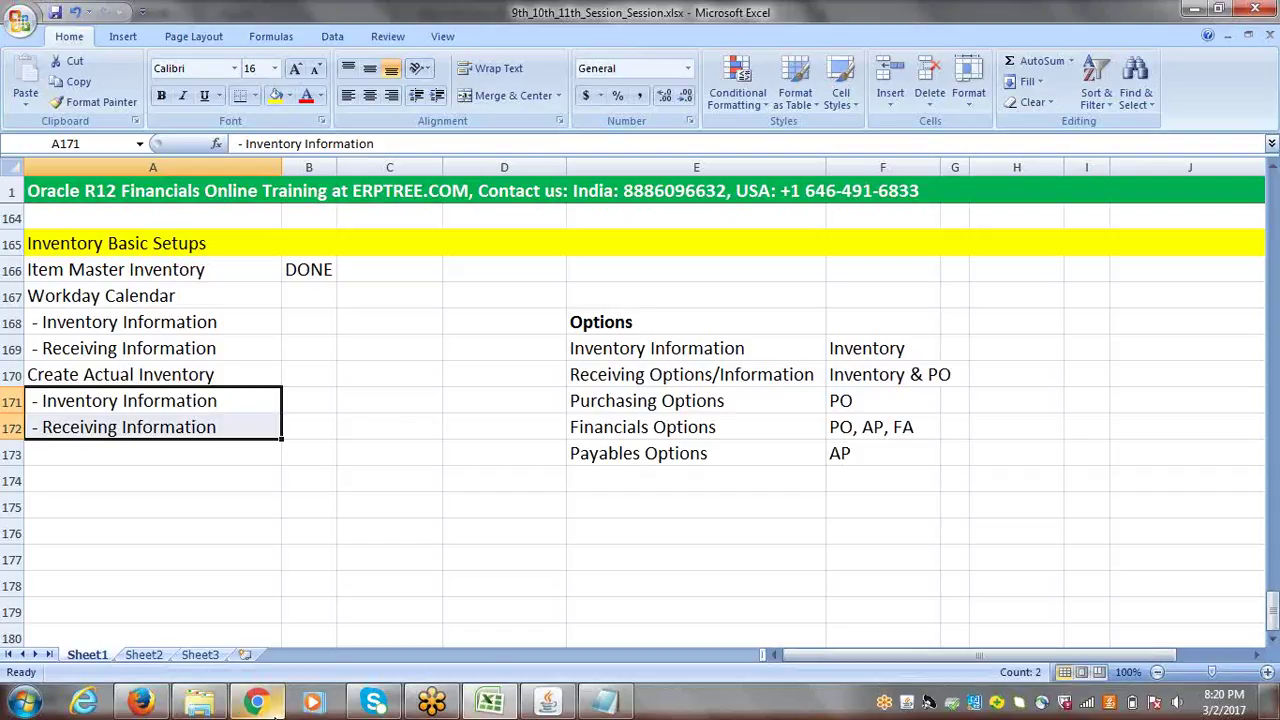
pyautogui.click(200, 703)
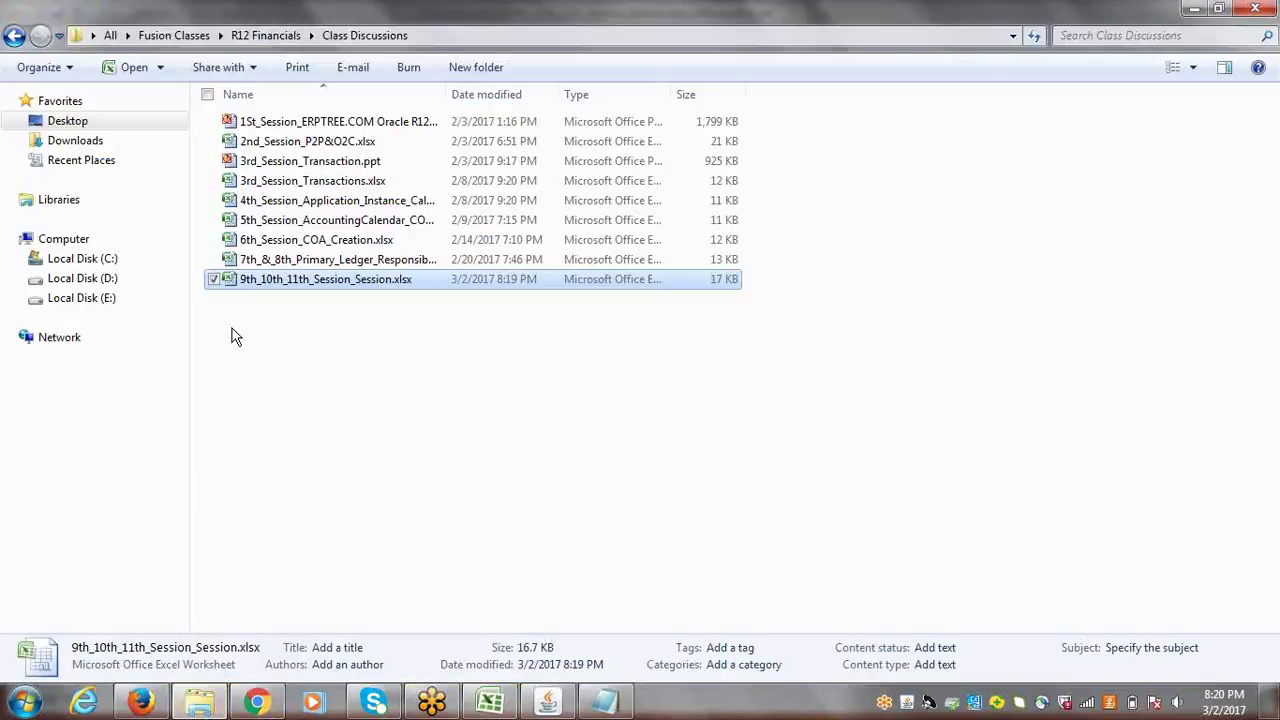
pyautogui.doubleClick(300, 141)
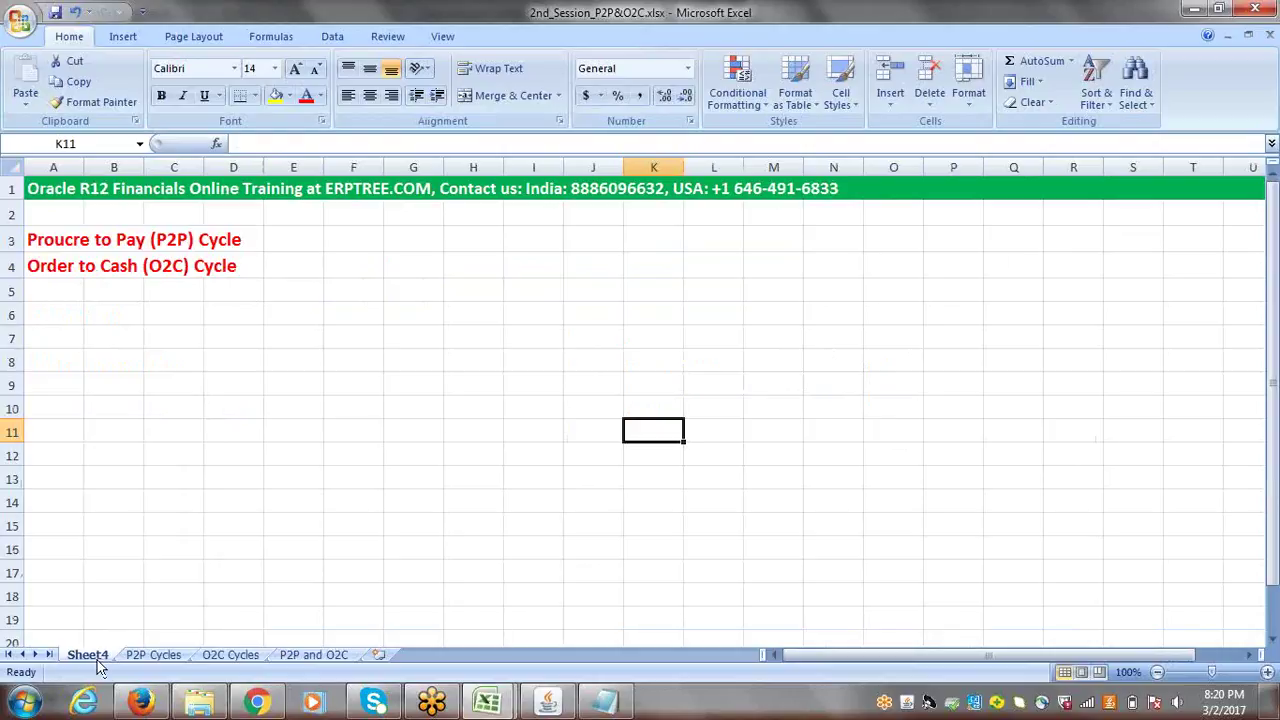
# - Show the O2C Cycles sheet's Staging Area and Subinventory 1–4 warehouse diagram
pyautogui.click(220, 656)
pyautogui.scroll(-8, 1184, 410)
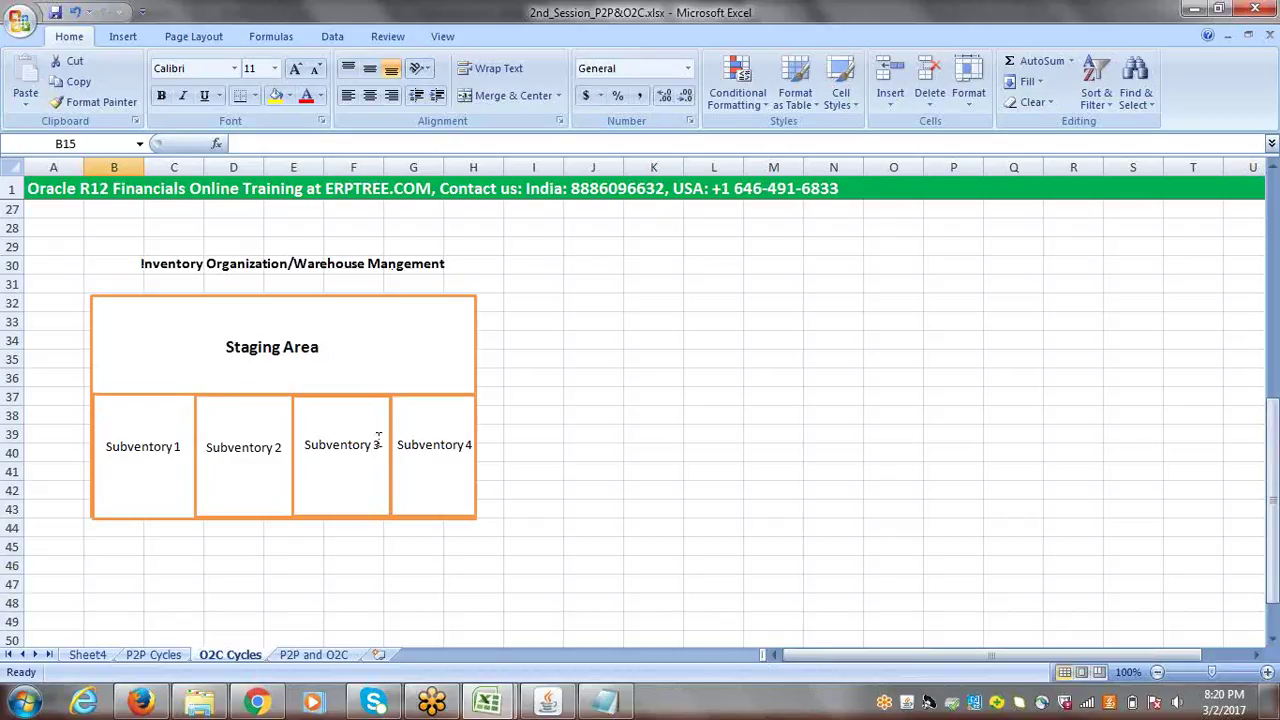
pyautogui.click(775, 399)
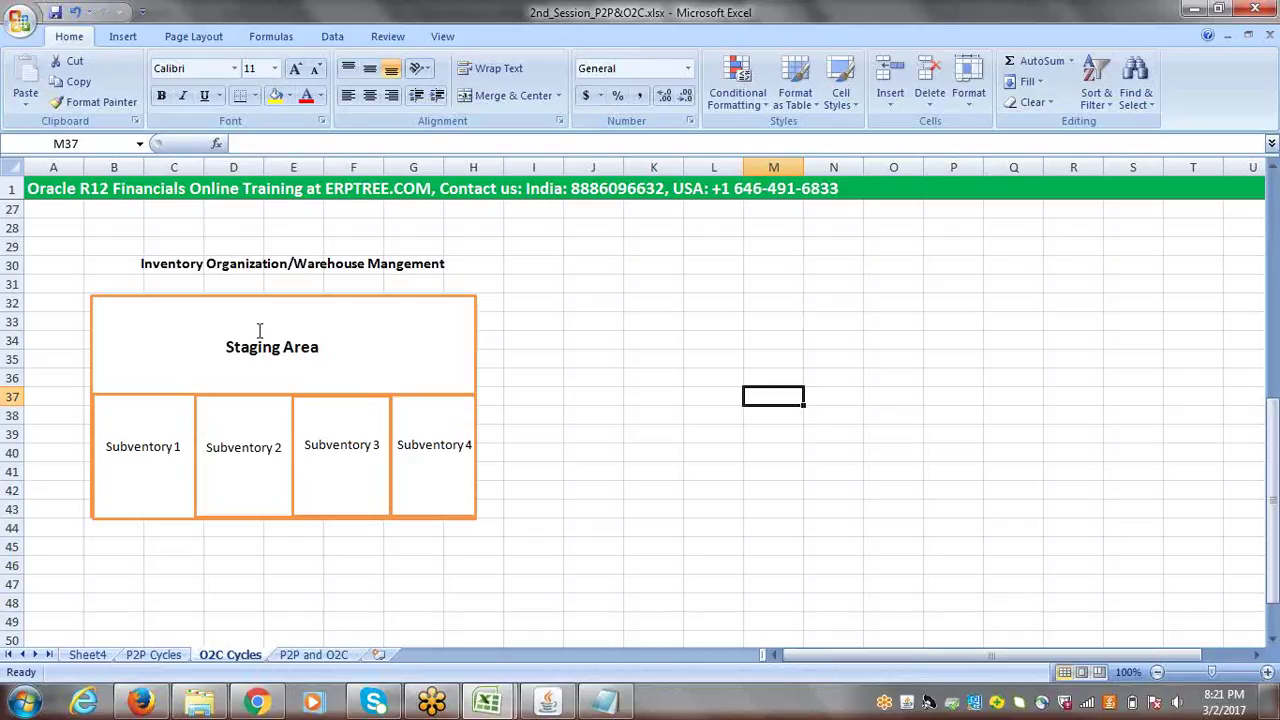
pyautogui.click(150, 474)
pyautogui.click(216, 476)
pyautogui.click(325, 472)
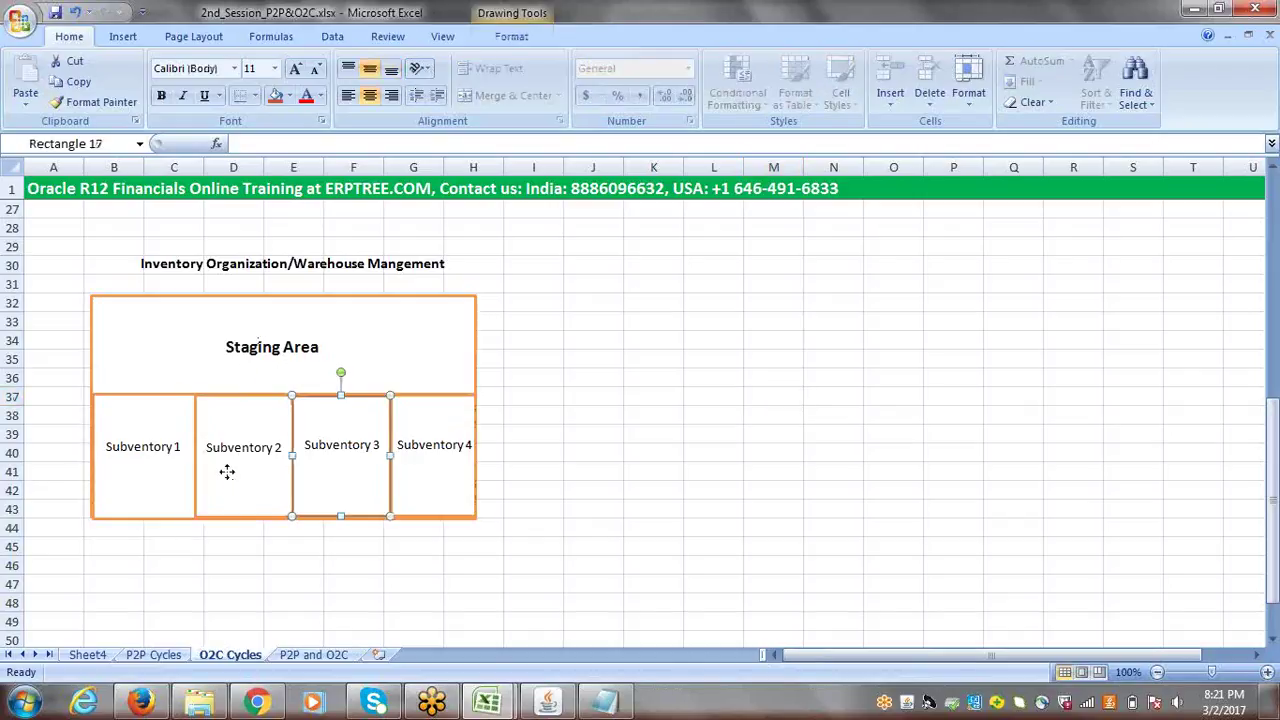
pyautogui.click(440, 484)
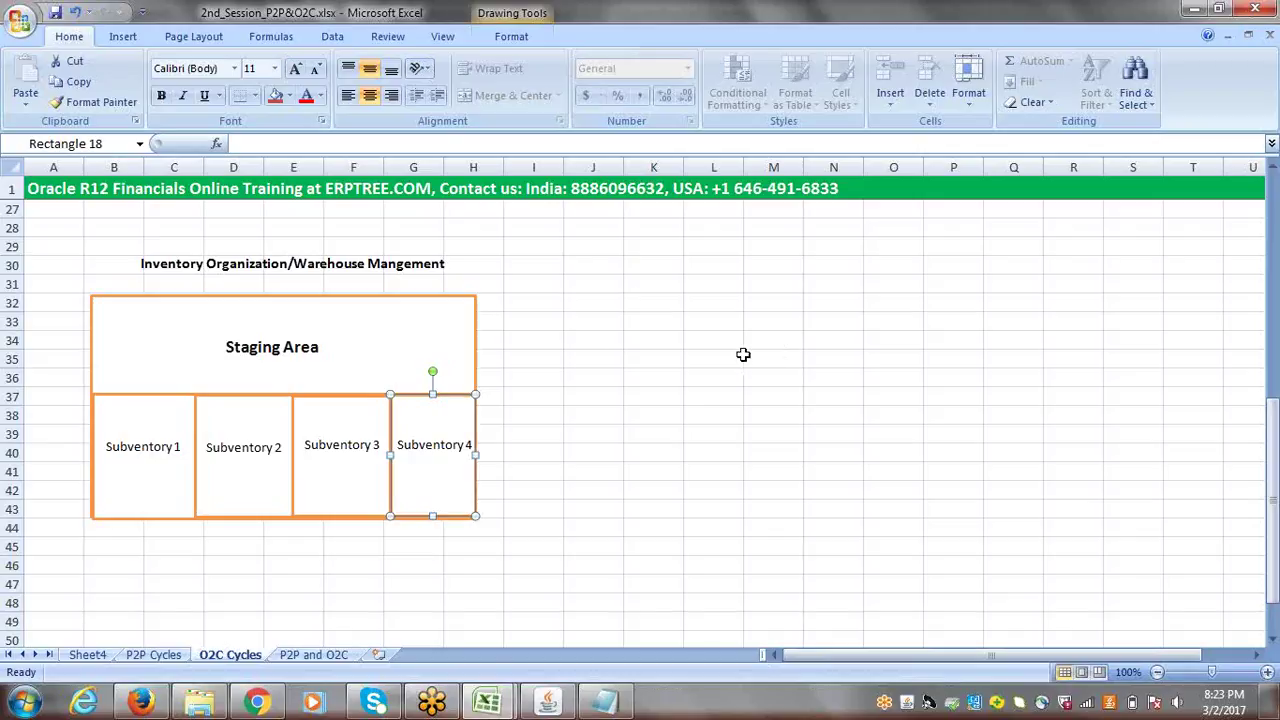
pyautogui.click(614, 354)
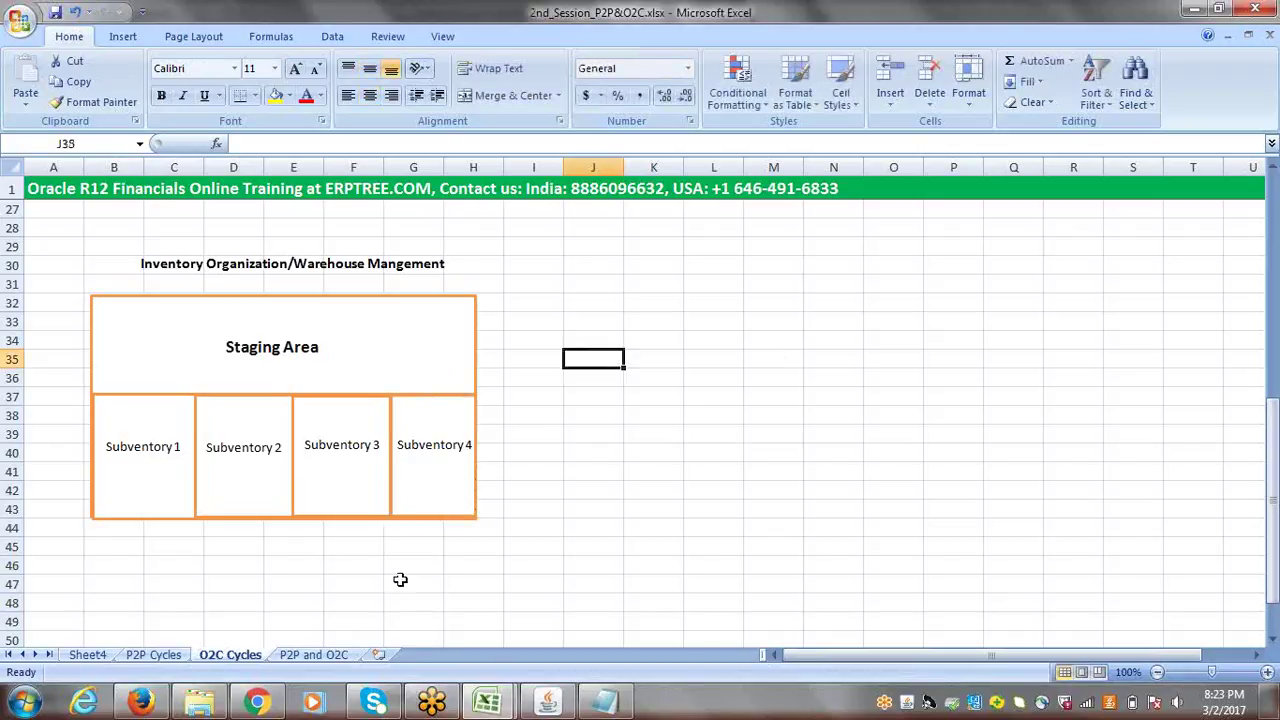
pyautogui.moveTo(488, 705)
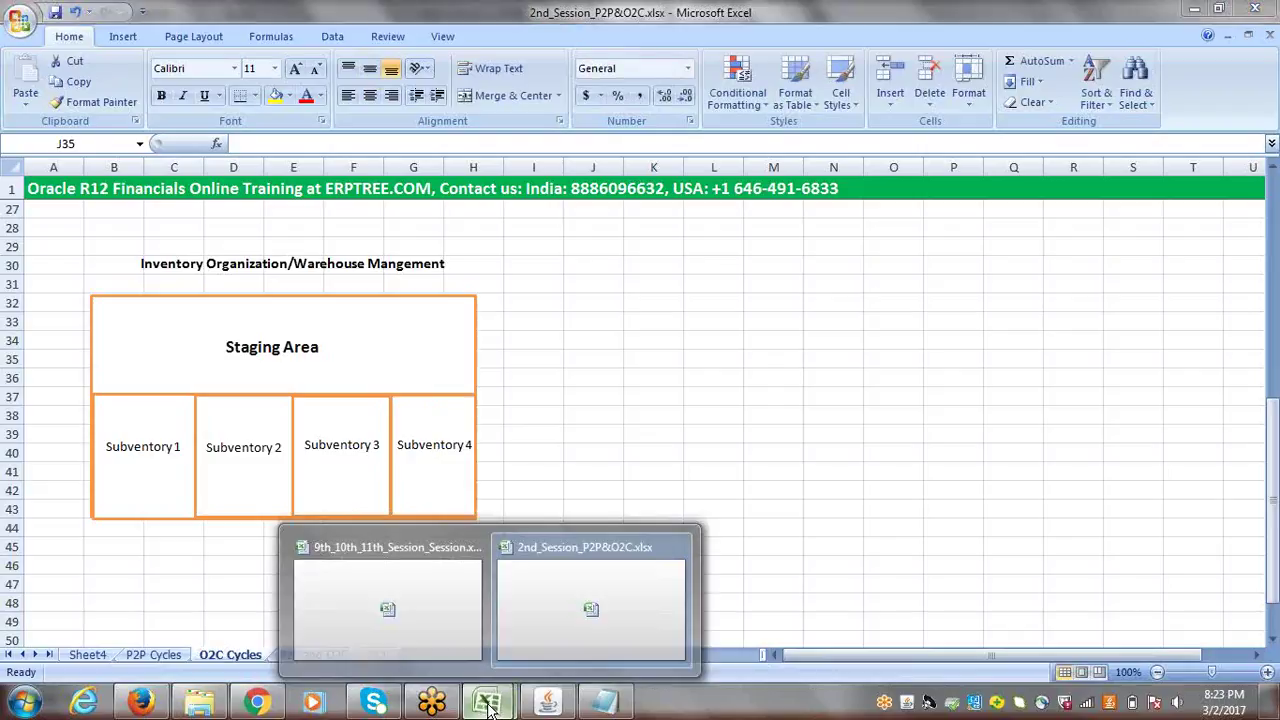
# - Switch back to the 9th_10th_11th_Session workbook and select the empty row below the sub-items
pyautogui.click(423, 589)
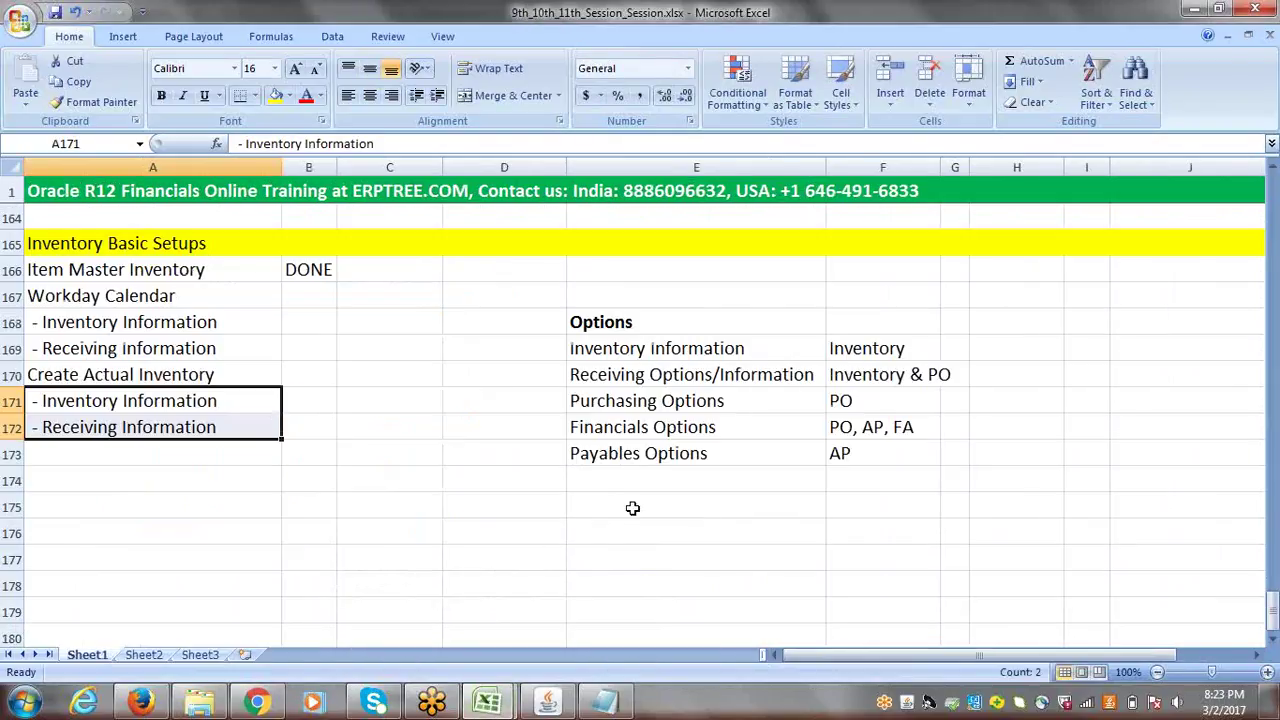
pyautogui.click(97, 455)
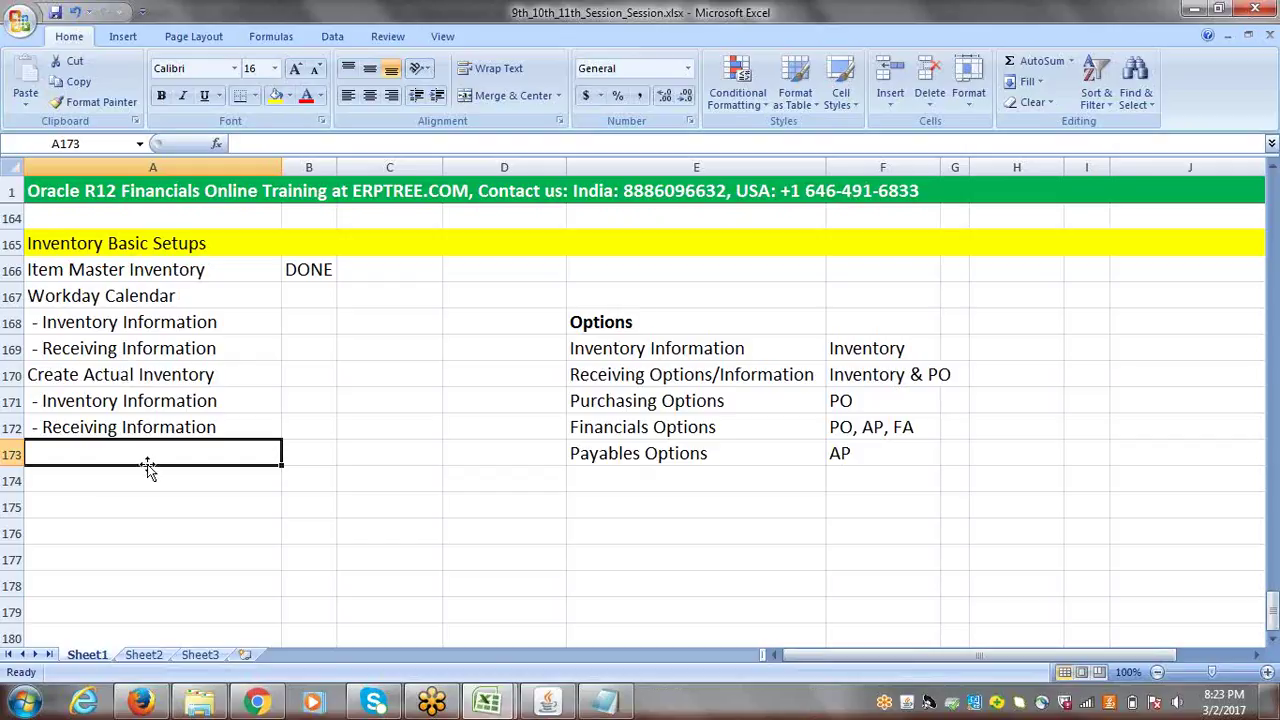
# - Add the checklist steps 'Create SubInventory' and 'Create Items' in rows 173–174
pyautogui.write('Create')
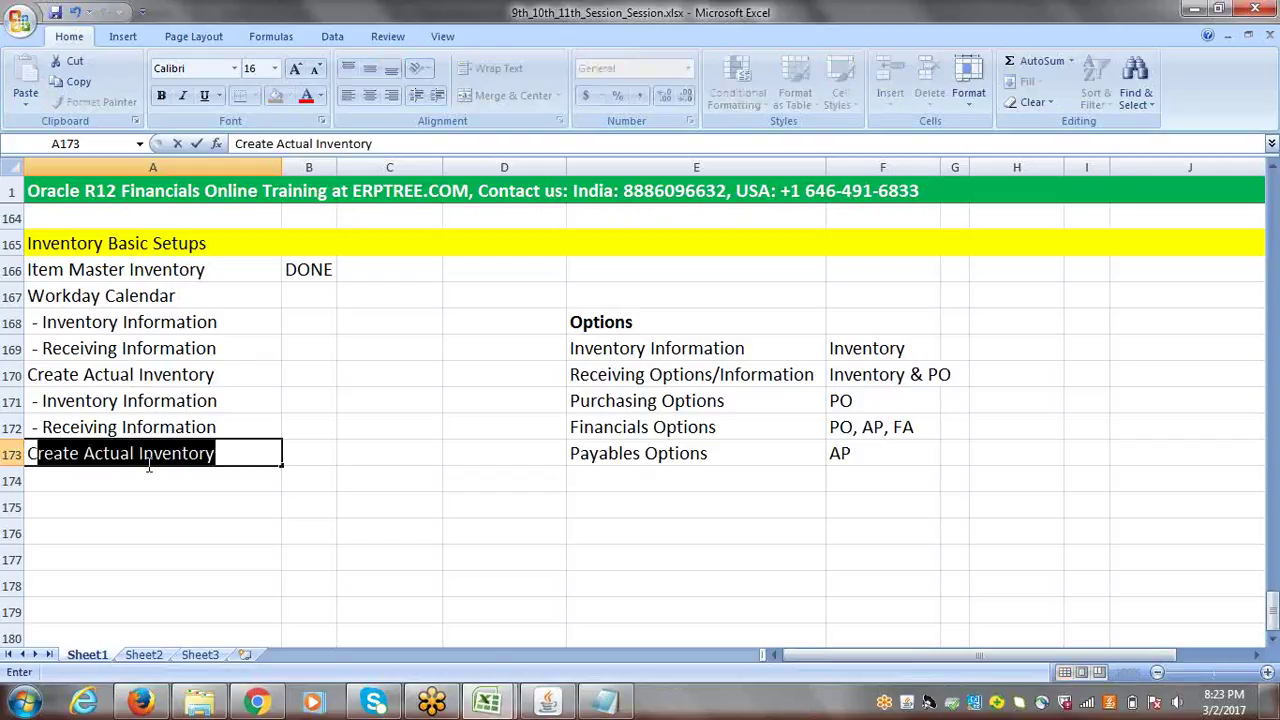
pyautogui.write(' Su')
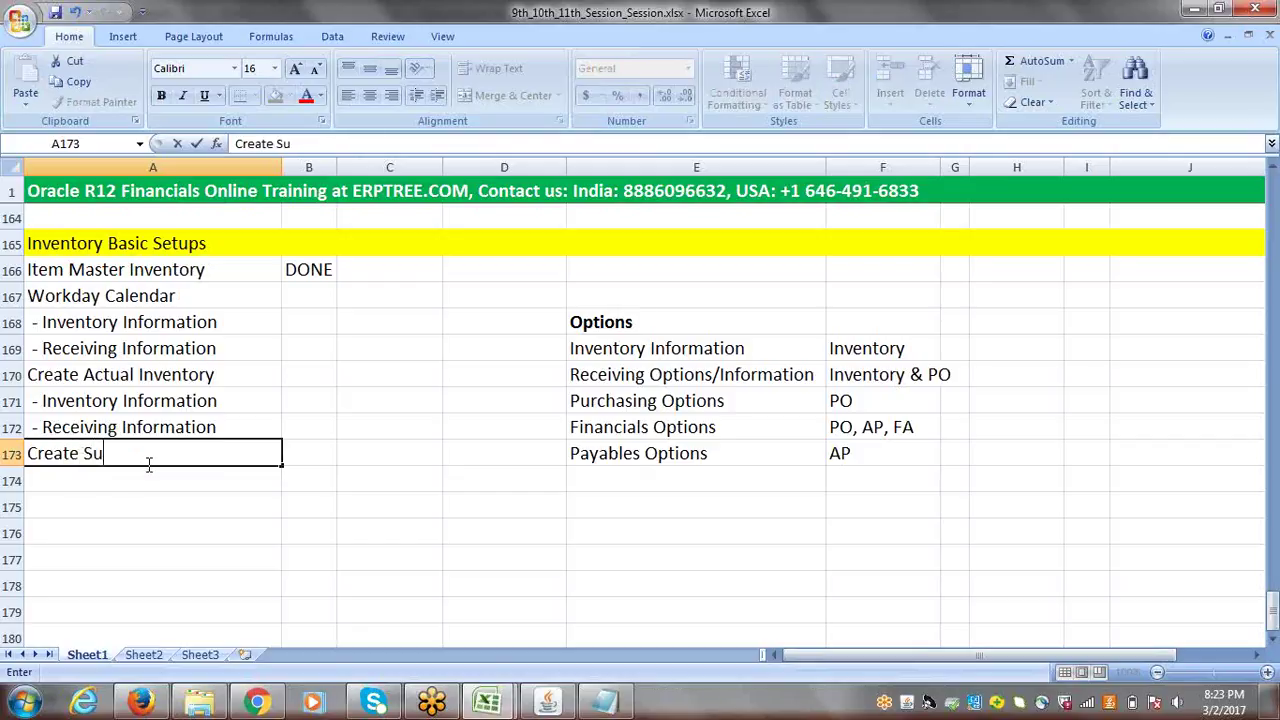
pyautogui.write('blnventory')
pyautogui.press('BackSpace')
pyautogui.press('BackSpace')
pyautogui.press('BackSpace')
pyautogui.press('BackSpace')
pyautogui.press('BackSpace')
pyautogui.press('BackSpace')
pyautogui.press('BackSpace')
pyautogui.press('BackSpace')
pyautogui.write('nventory')
pyautogui.click(91, 481)
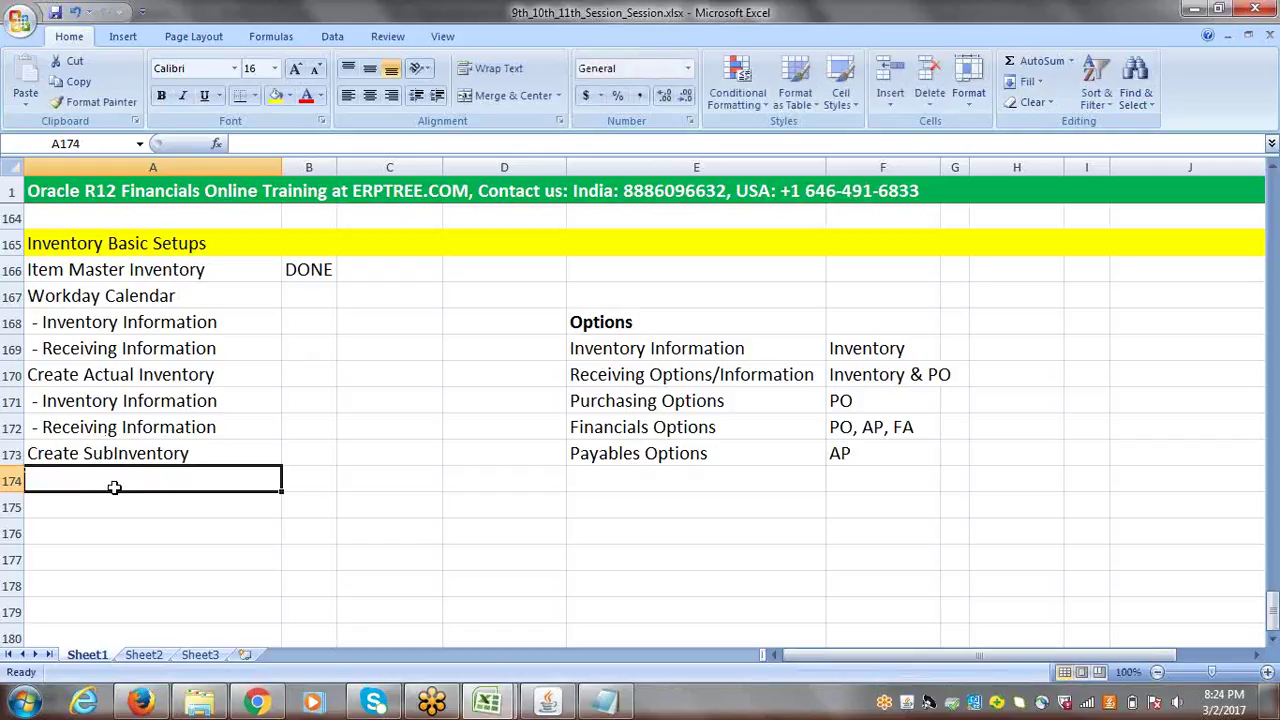
pyautogui.write('Crea')
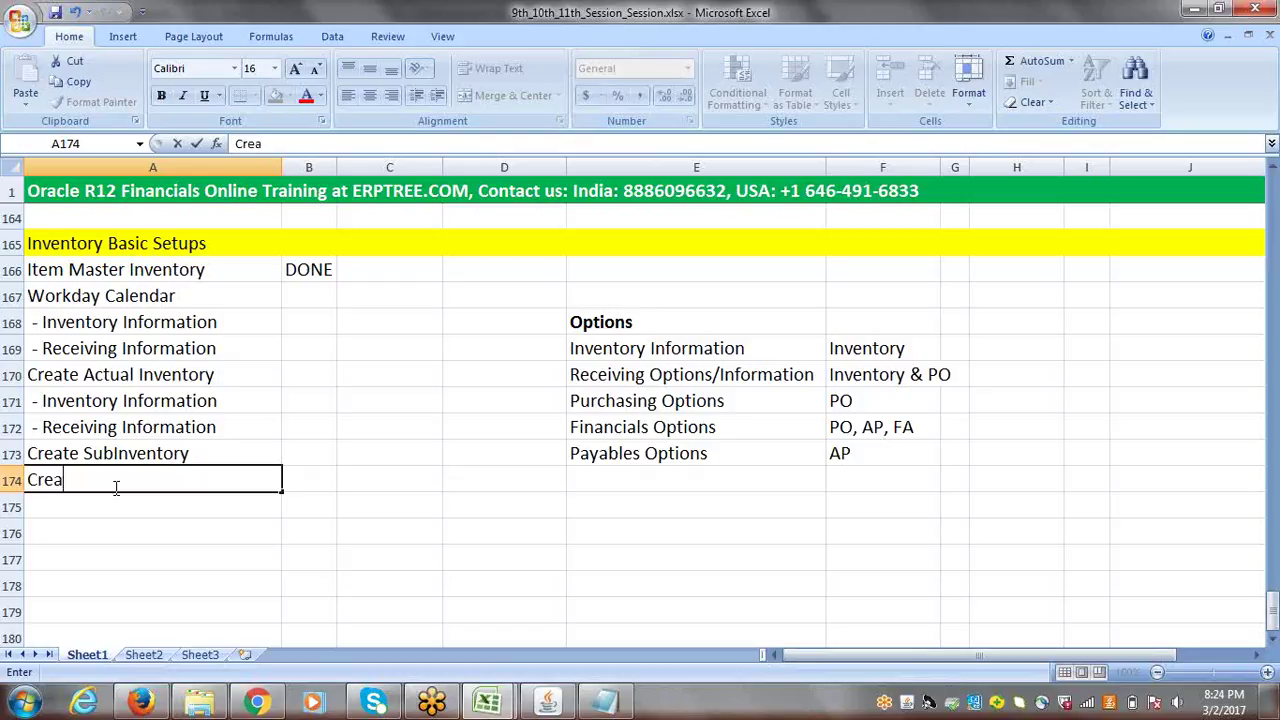
pyautogui.write('te Items')
pyautogui.click(85, 505)
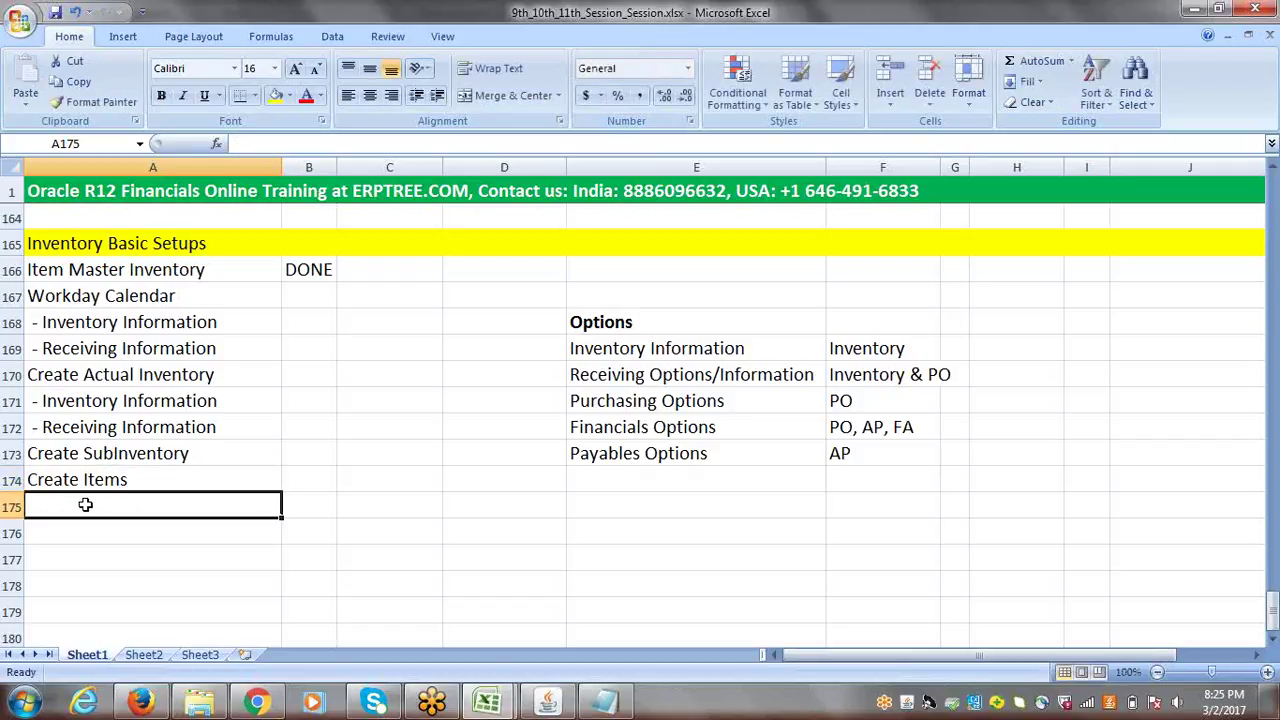
# - Add 'Assign Items to Actual Inventory' in A175 and 'Open Inventory Periods' in A176
pyautogui.write('Ass')
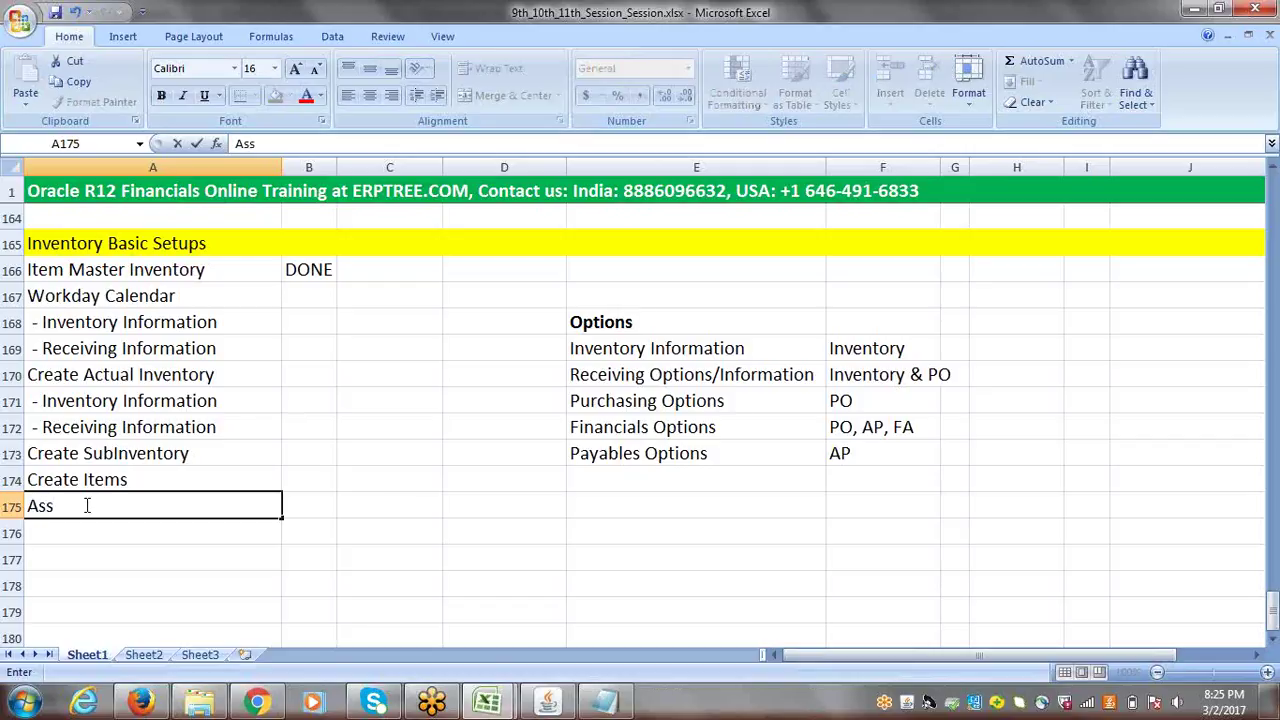
pyautogui.write('ign Items to A')
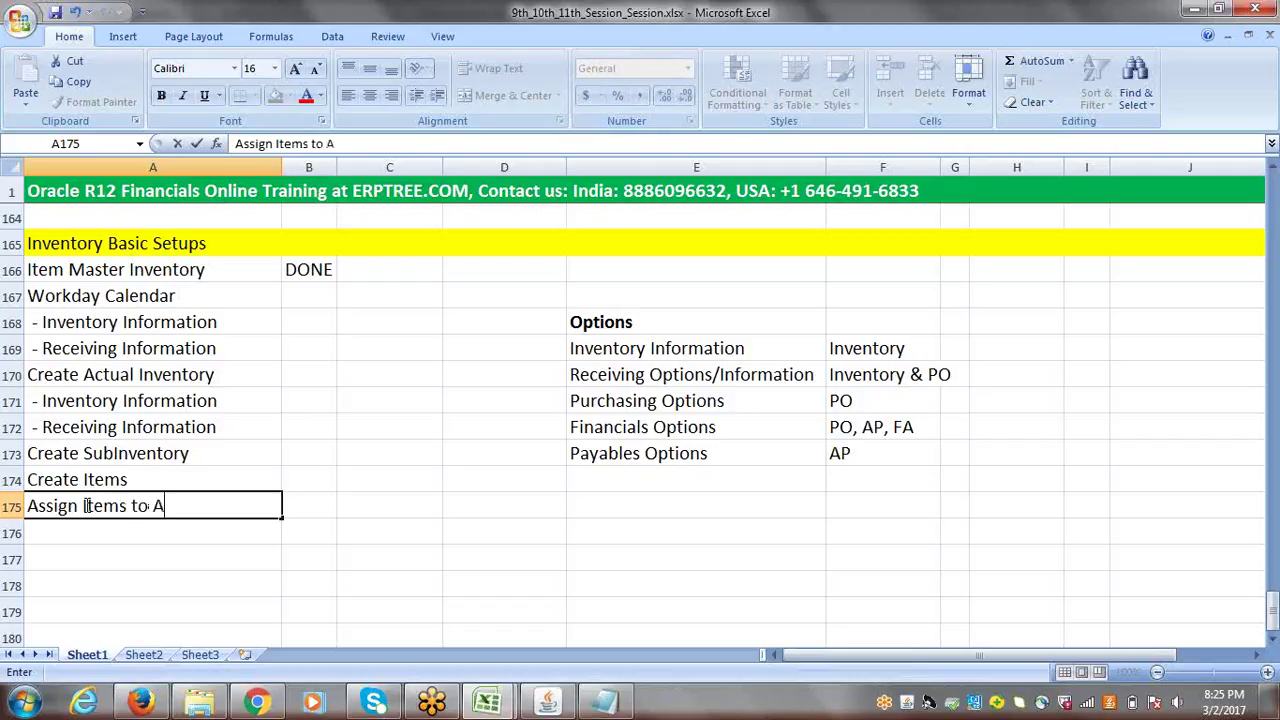
pyautogui.write('ctual Invento')
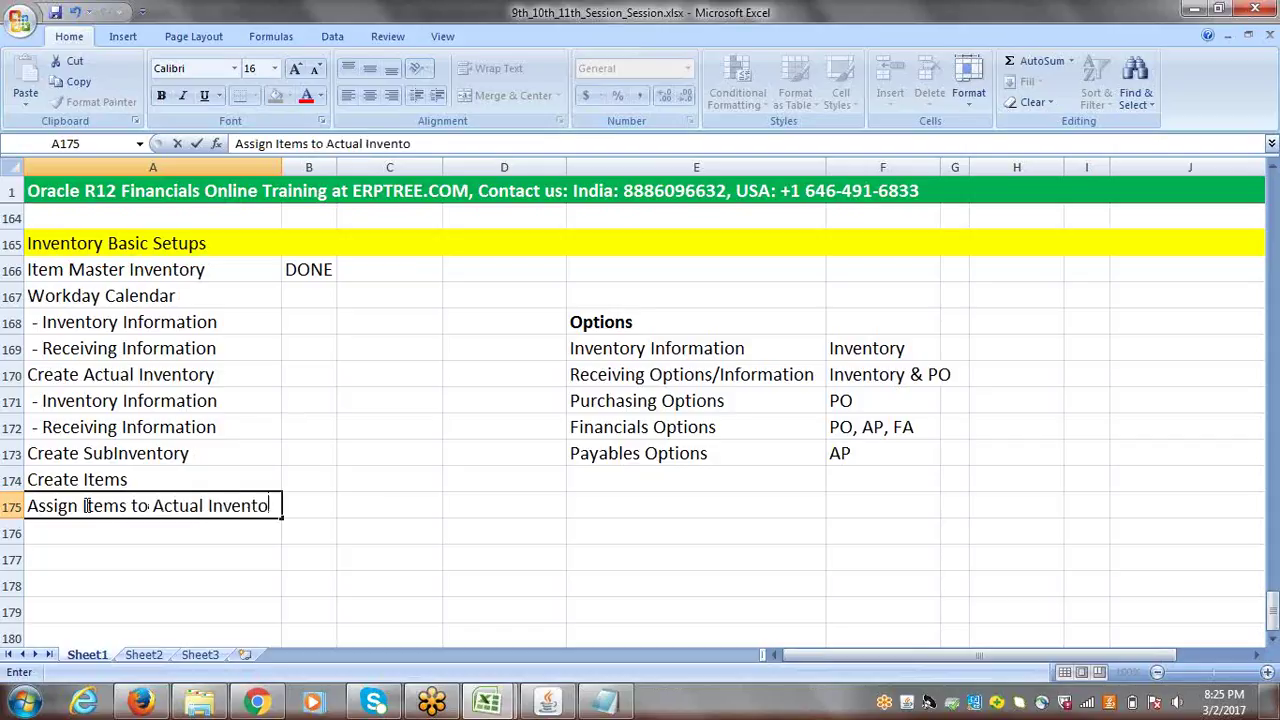
pyautogui.write('ry')
pyautogui.press('F2')
pyautogui.click(338, 503)
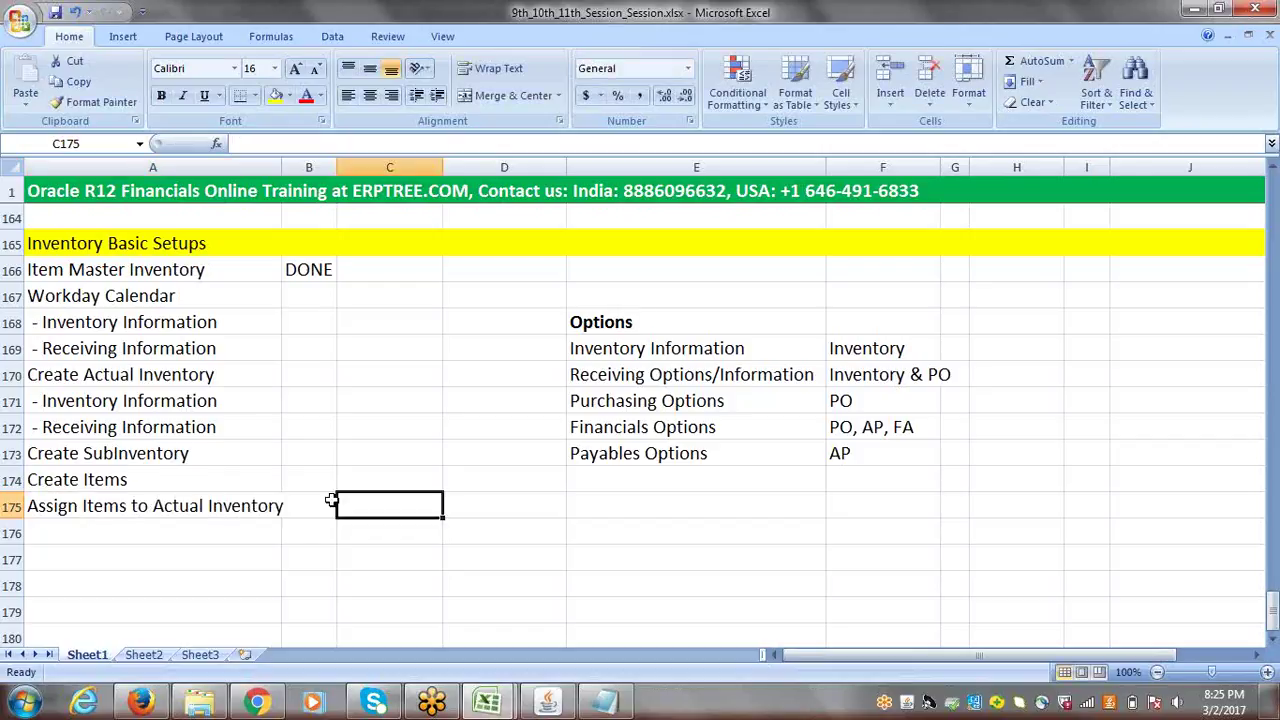
pyautogui.click(87, 536)
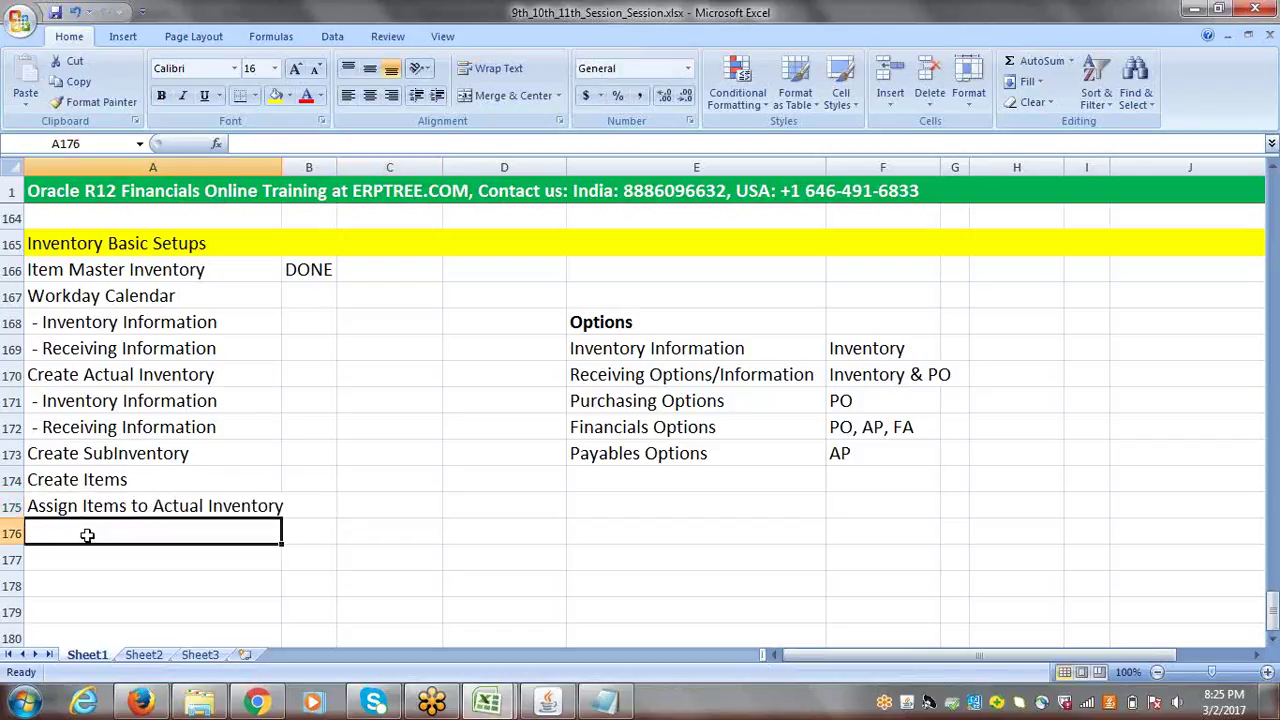
pyautogui.write('Open')
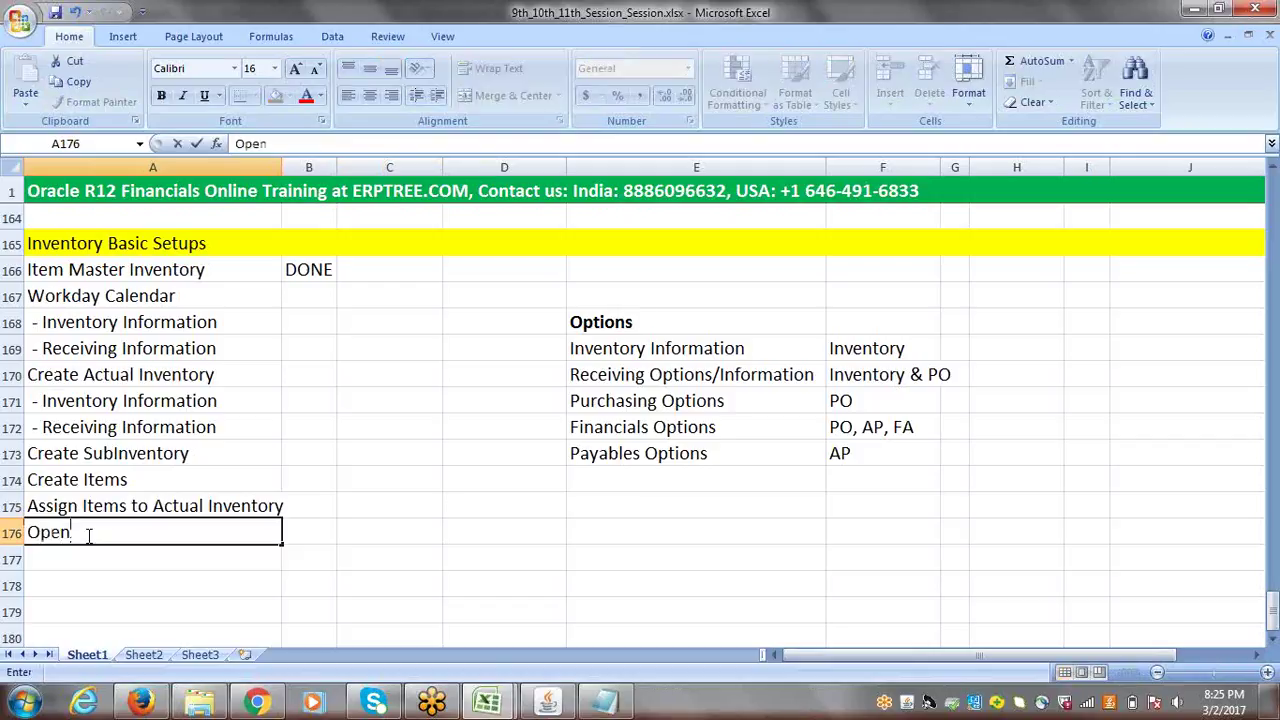
pyautogui.write(' Inventory Periods')
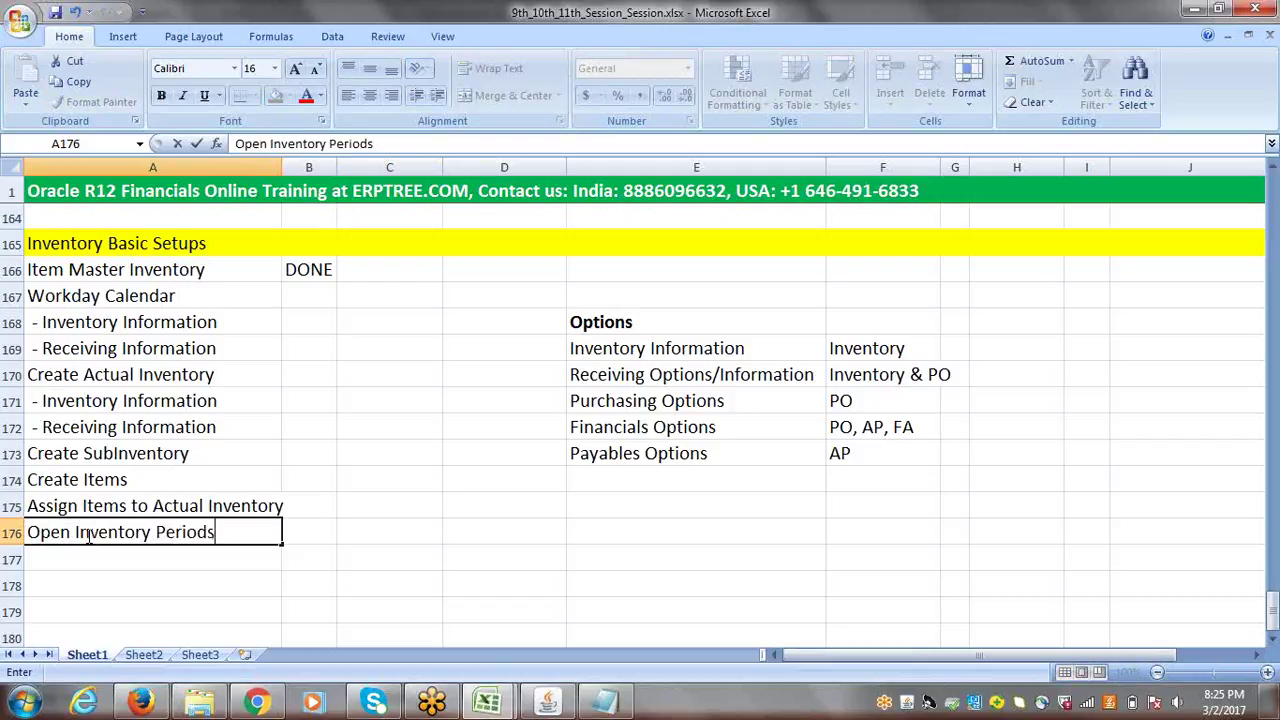
pyautogui.click(325, 535)
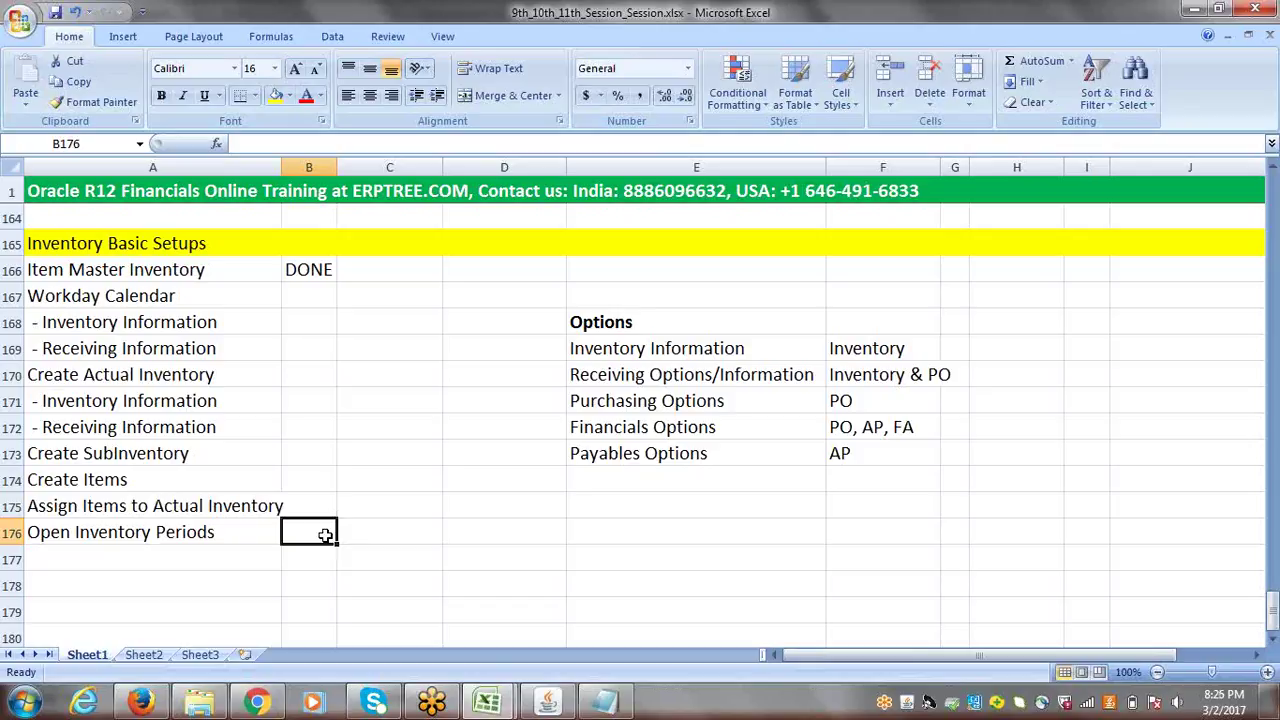
# - Review the checklist's Open Inventory Periods, Item Master DONE mark and Workday Calendar rows, then return to Oracle
pyautogui.click(212, 533)
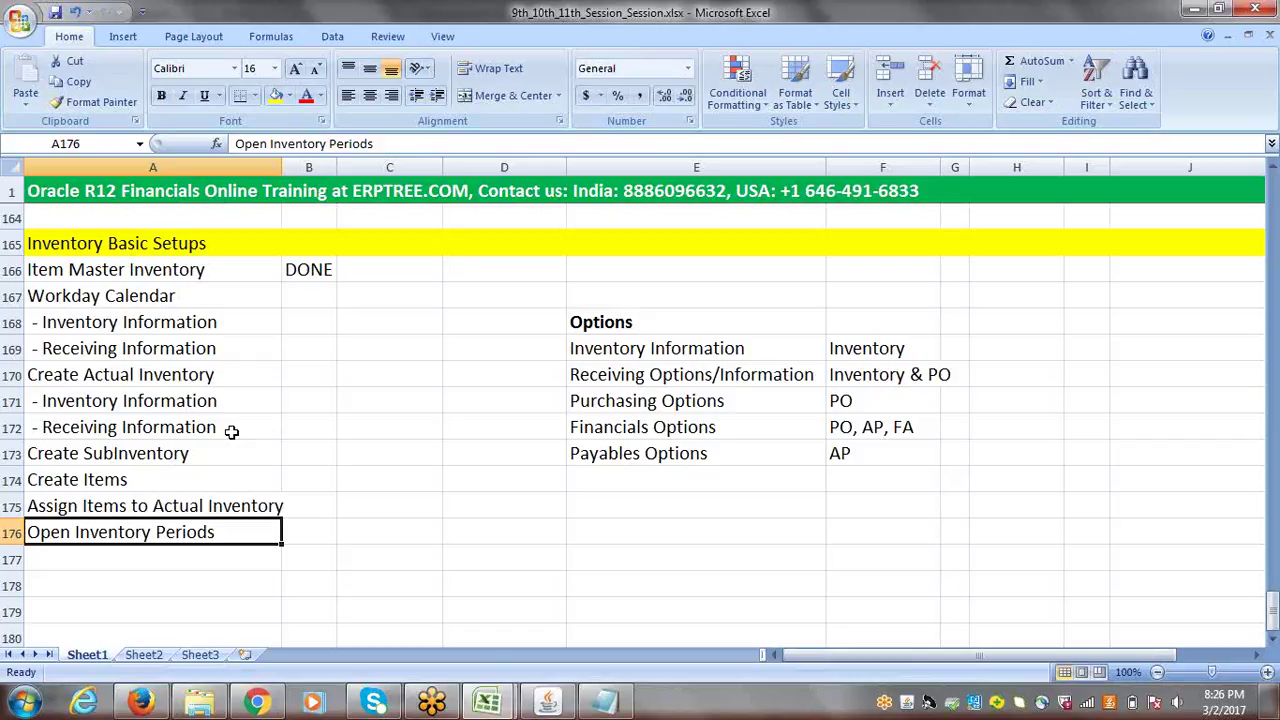
pyautogui.click(202, 566)
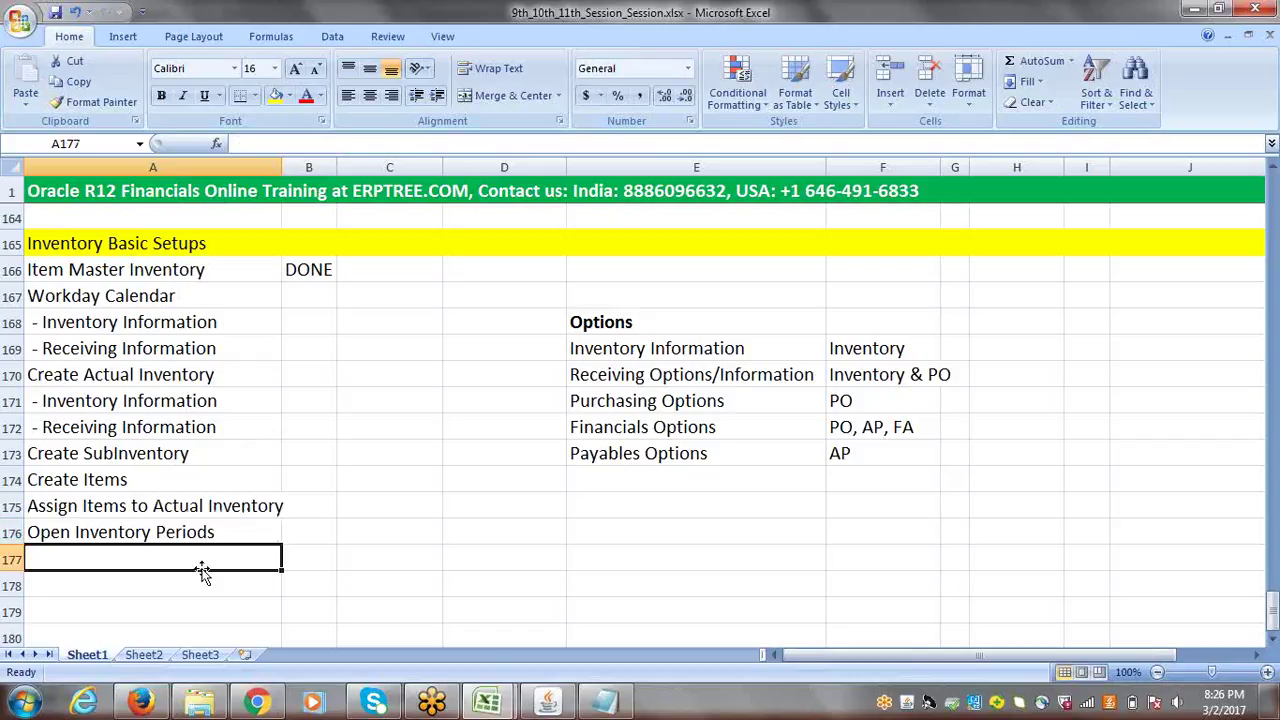
pyautogui.click(86, 268)
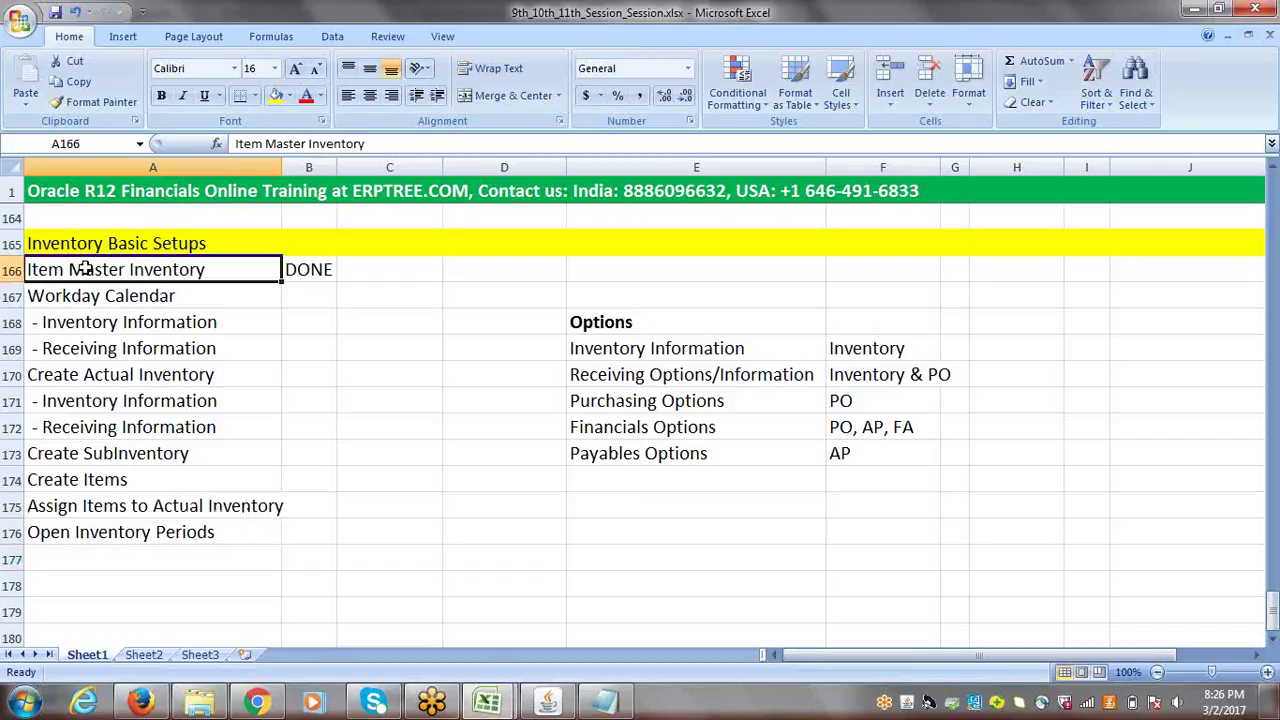
pyautogui.click(296, 270)
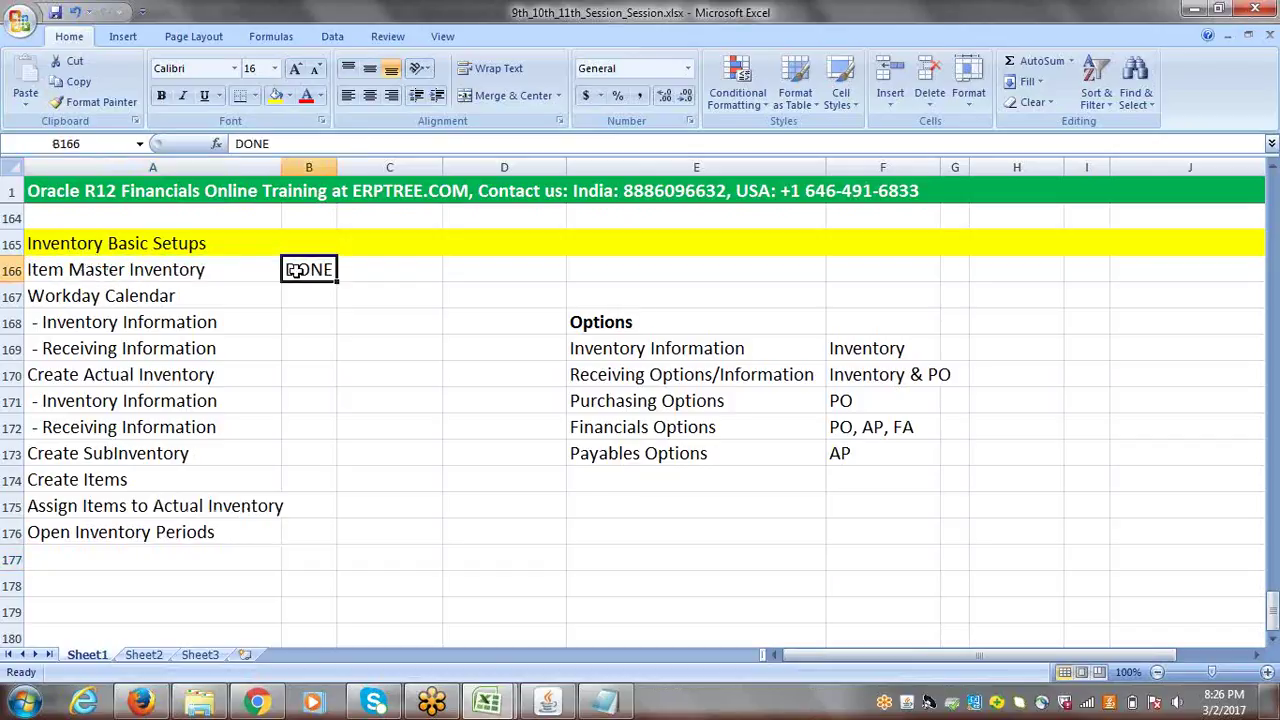
pyautogui.click(141, 300)
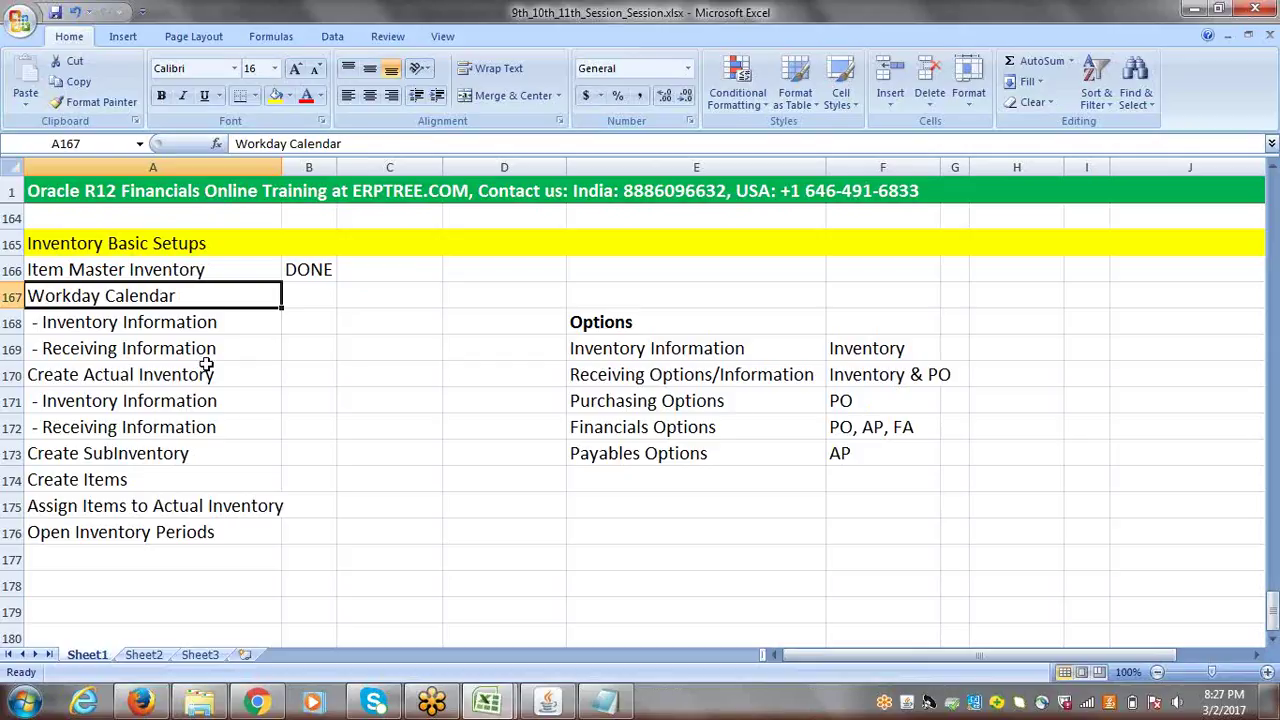
pyautogui.click(551, 704)
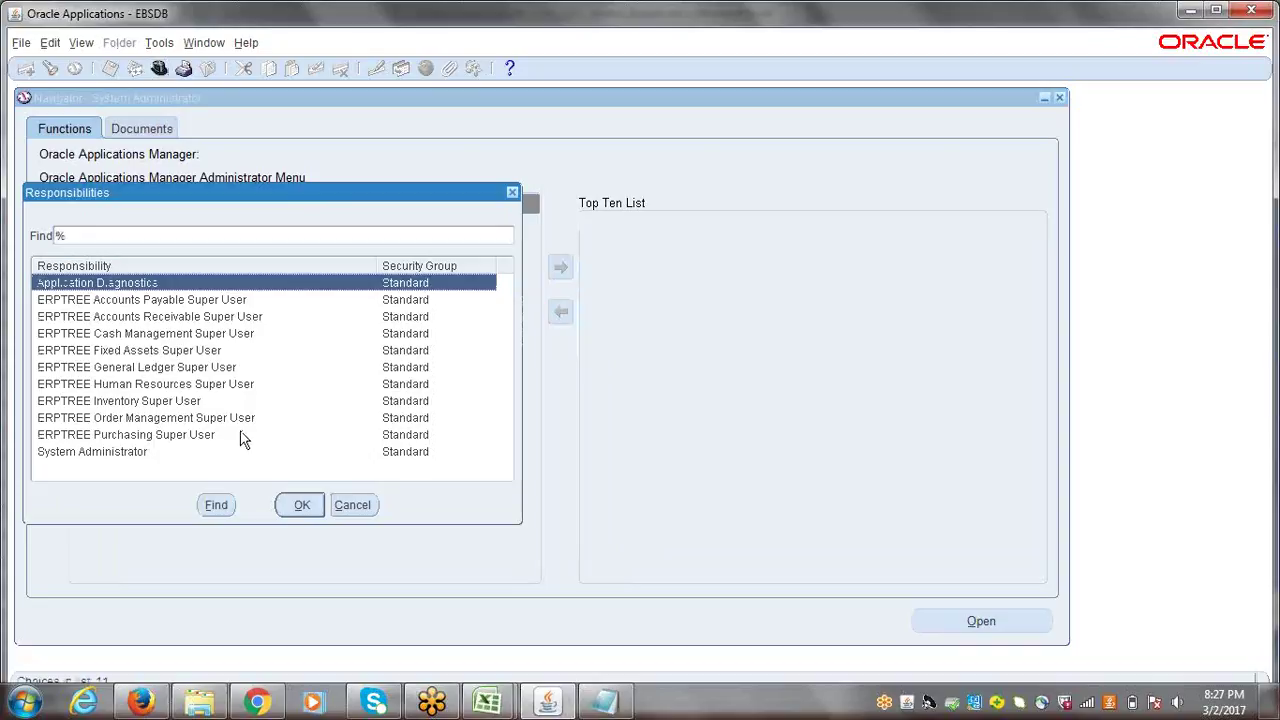
# - Switch to the ERPTREE Inventory Super User responsibility and confirm with OK
pyautogui.click(125, 405)
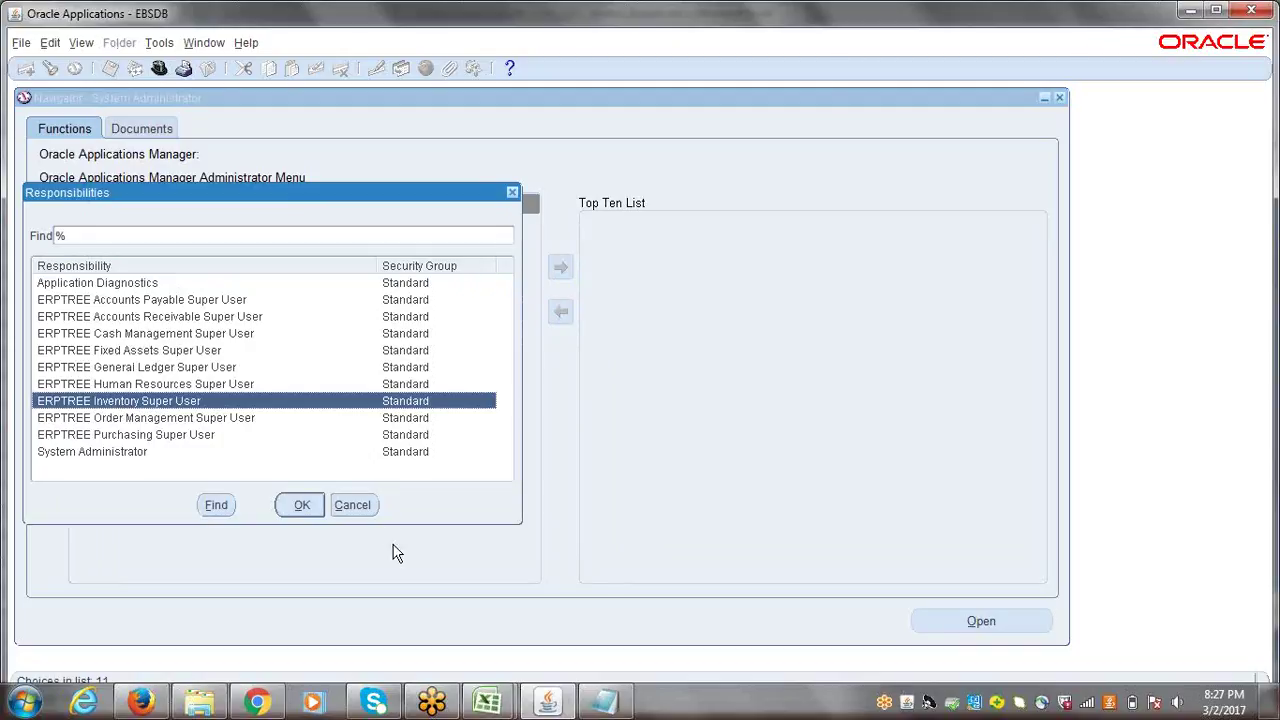
pyautogui.click(303, 510)
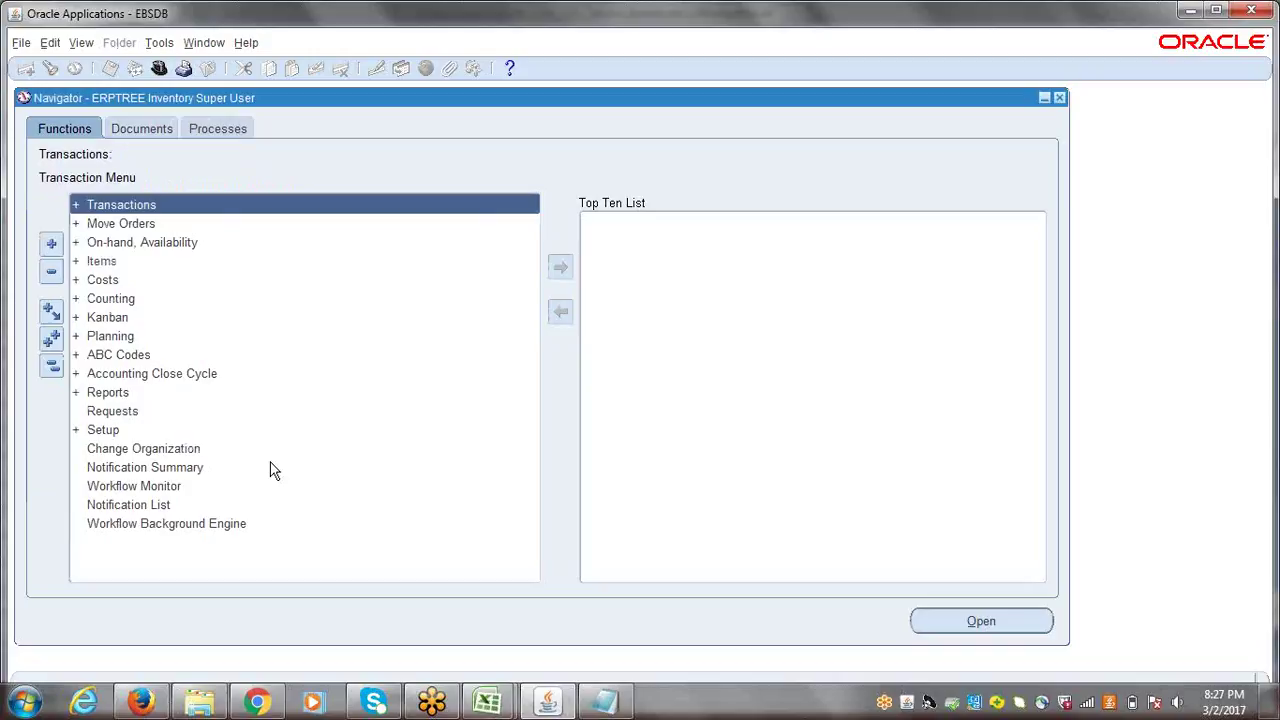
# - Expand Setup > Organizations in the Navigator and launch Calendars to open the Workday Calendar form
pyautogui.click(54, 376)
pyautogui.click(103, 428)
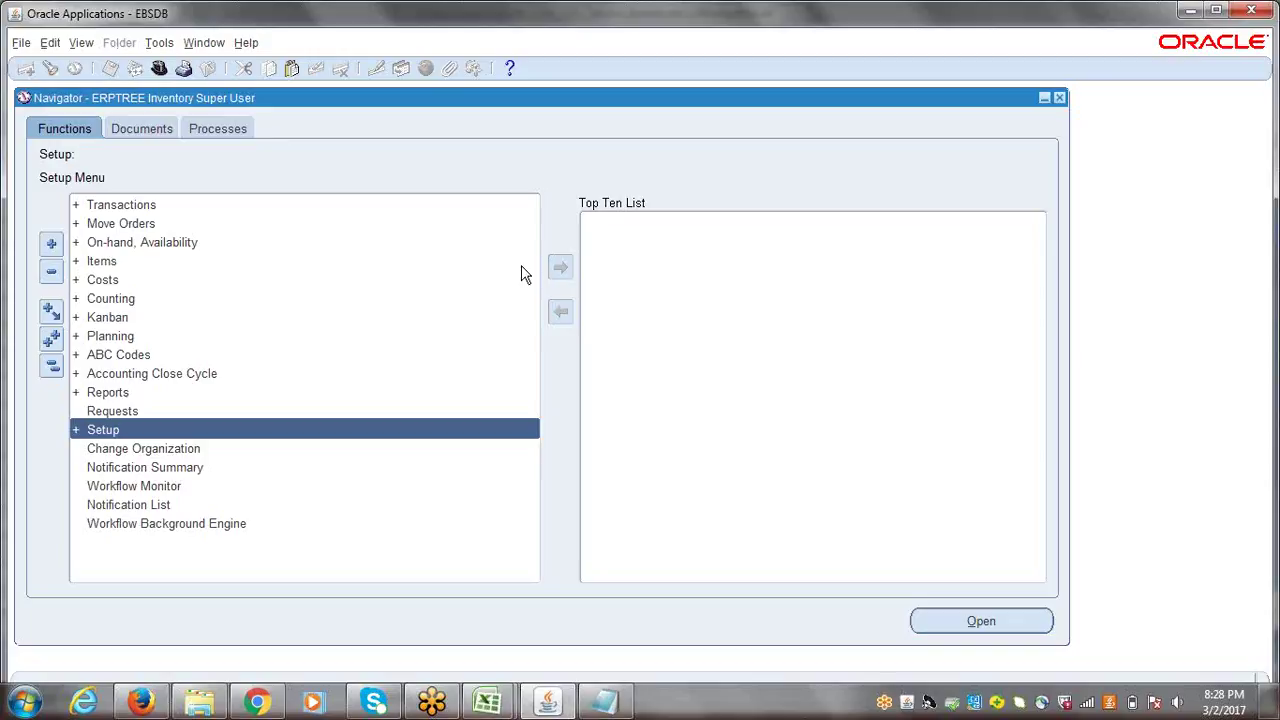
pyautogui.press('Return')
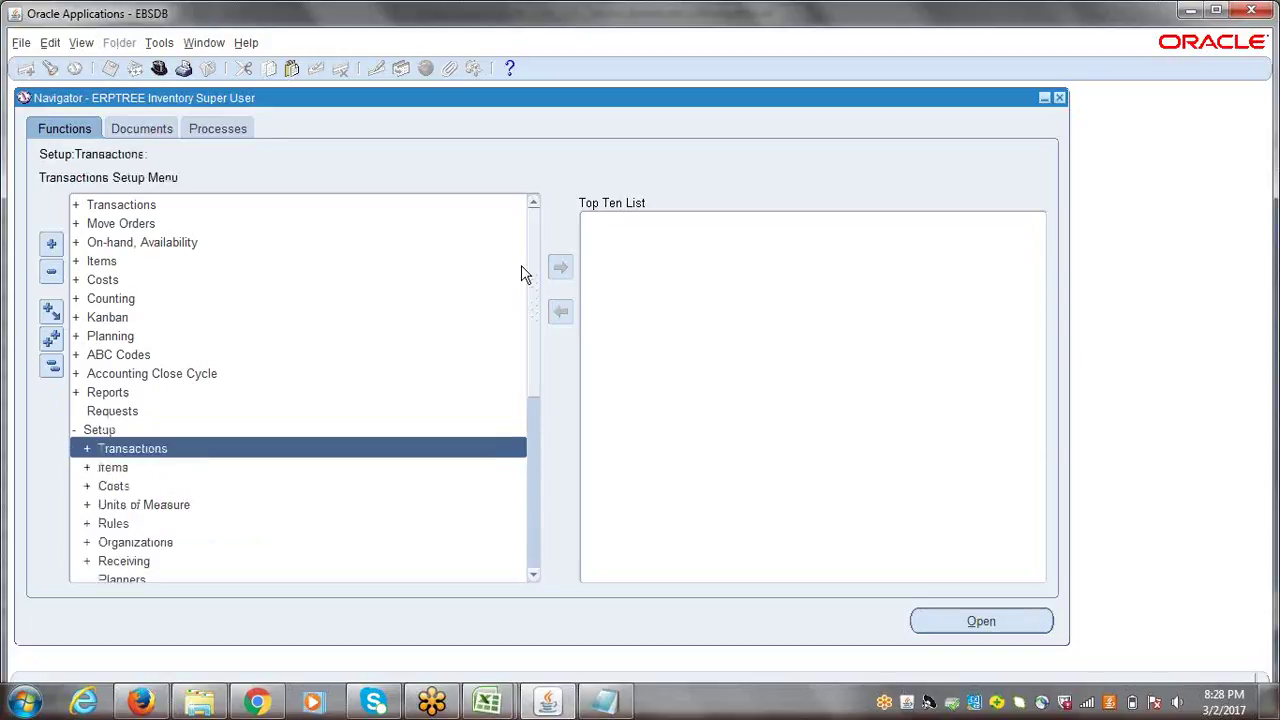
pyautogui.scroll(-1, 540, 285)
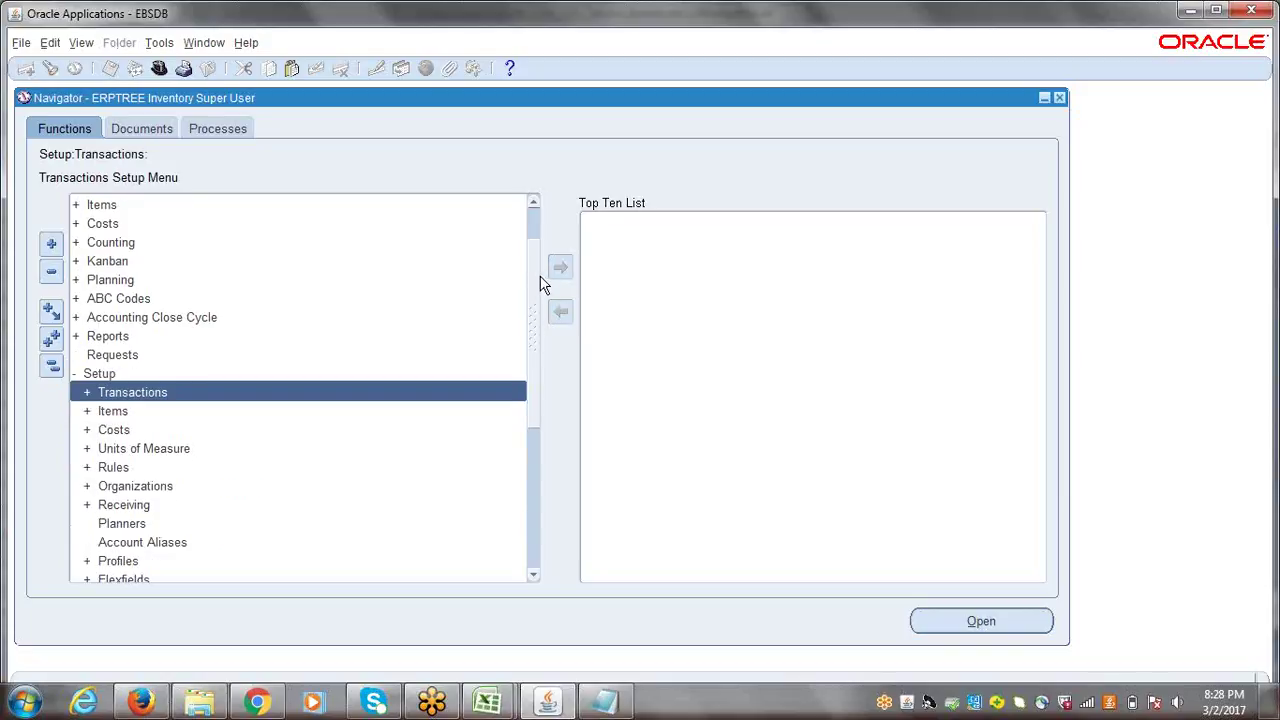
pyautogui.moveTo(540, 280); pyautogui.dragTo(541, 324)
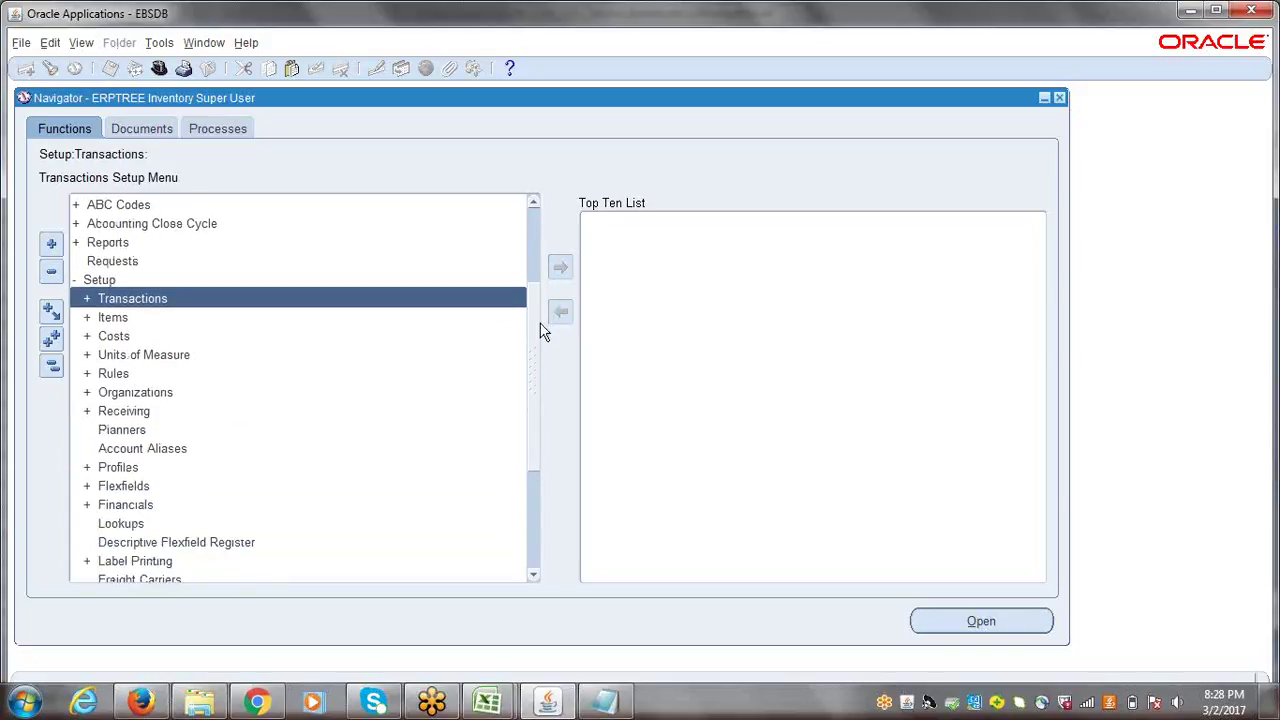
pyautogui.doubleClick(116, 391)
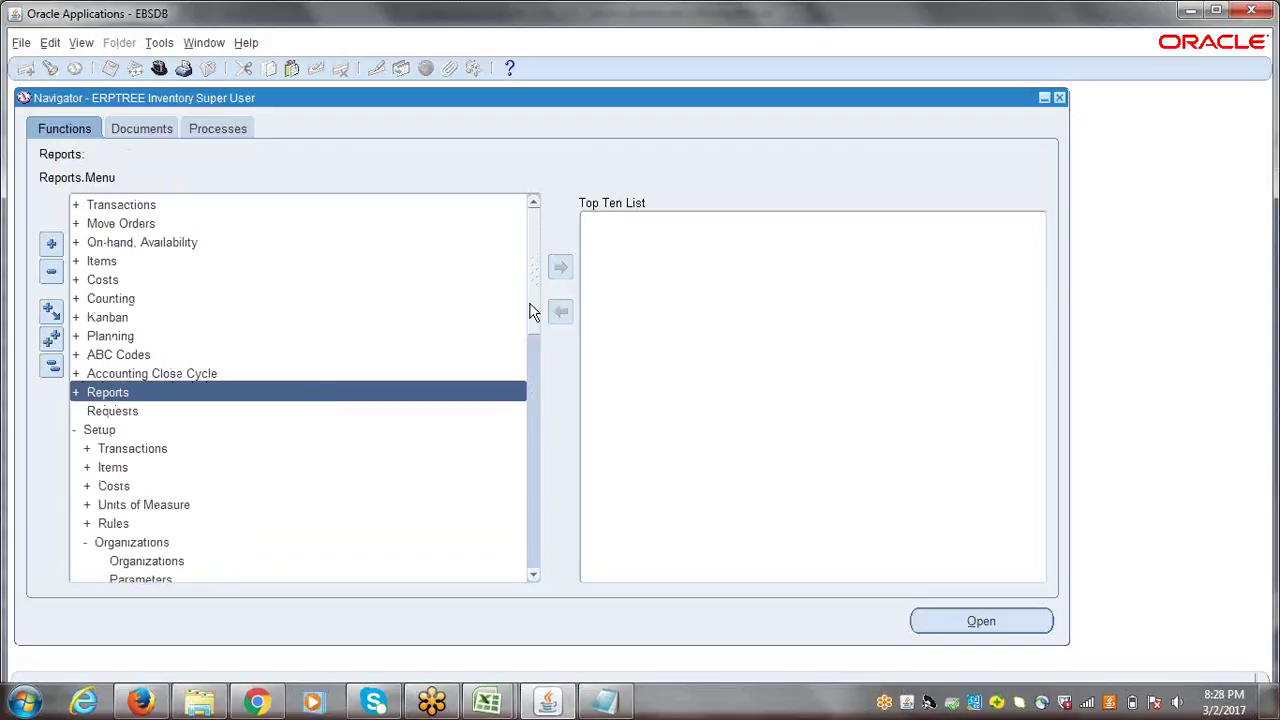
pyautogui.moveTo(533, 277); pyautogui.dragTo(540, 342)
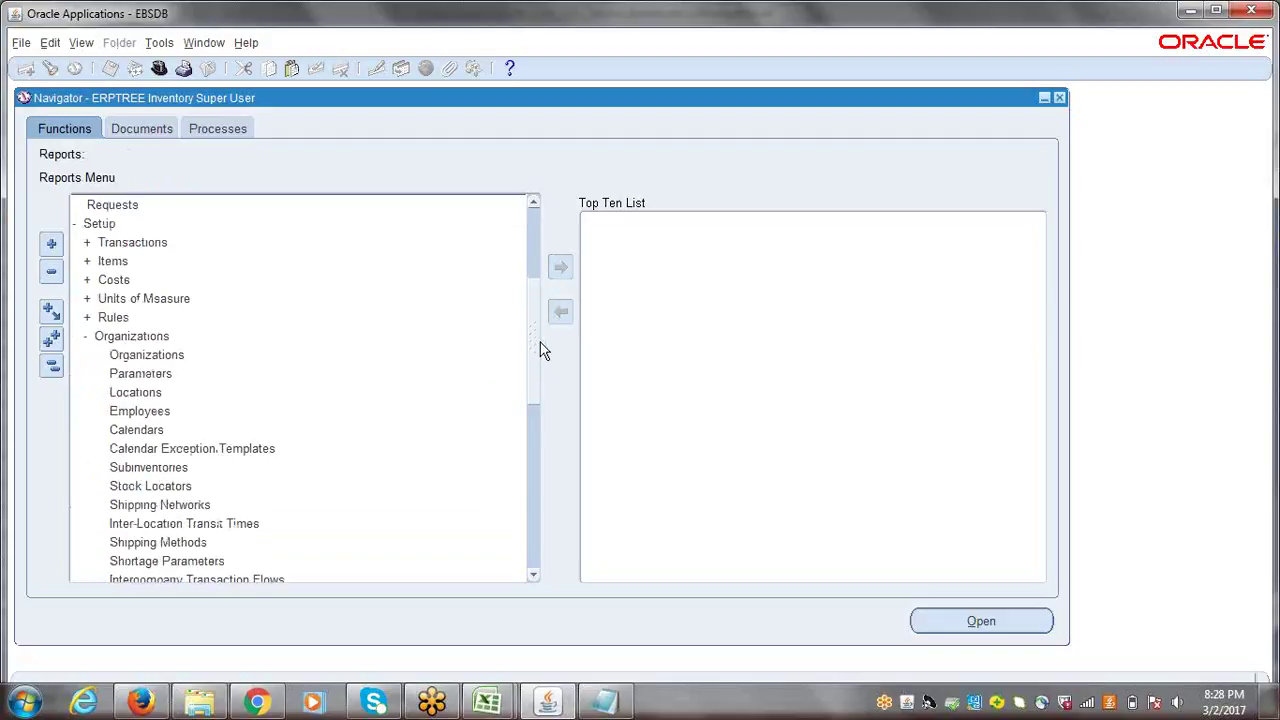
pyautogui.click(132, 429)
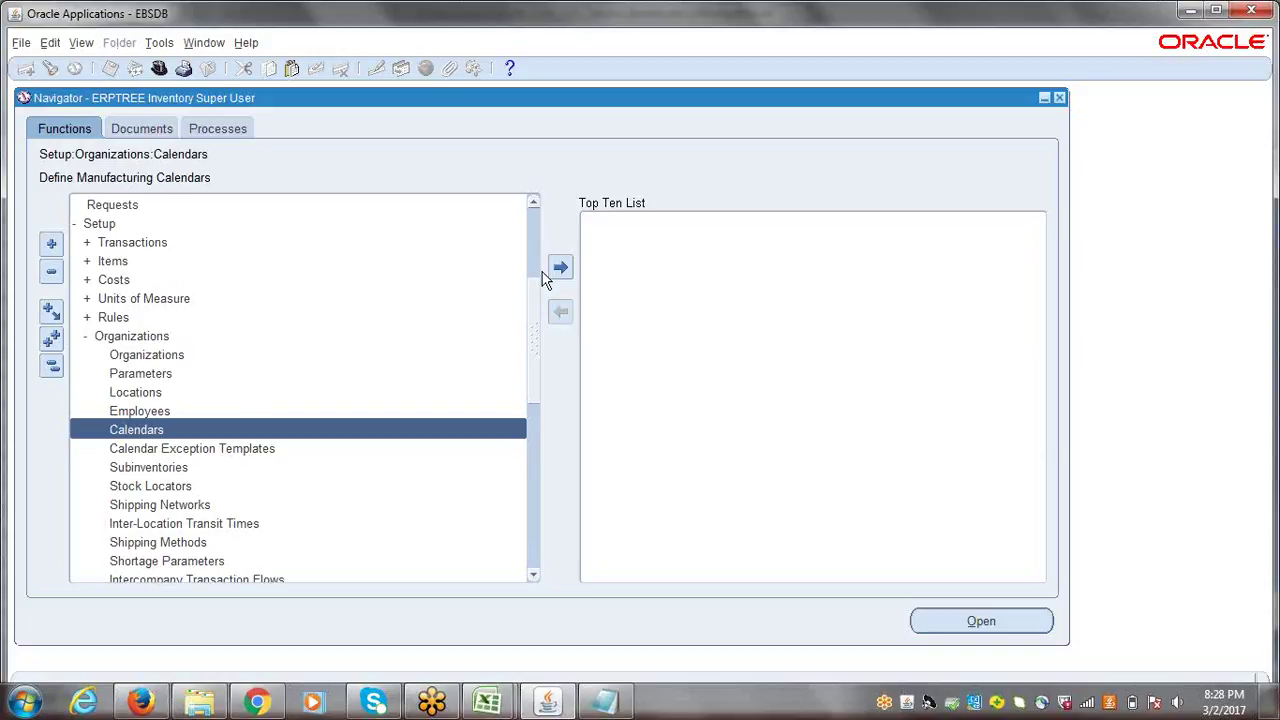
pyautogui.doubleClick(139, 432)
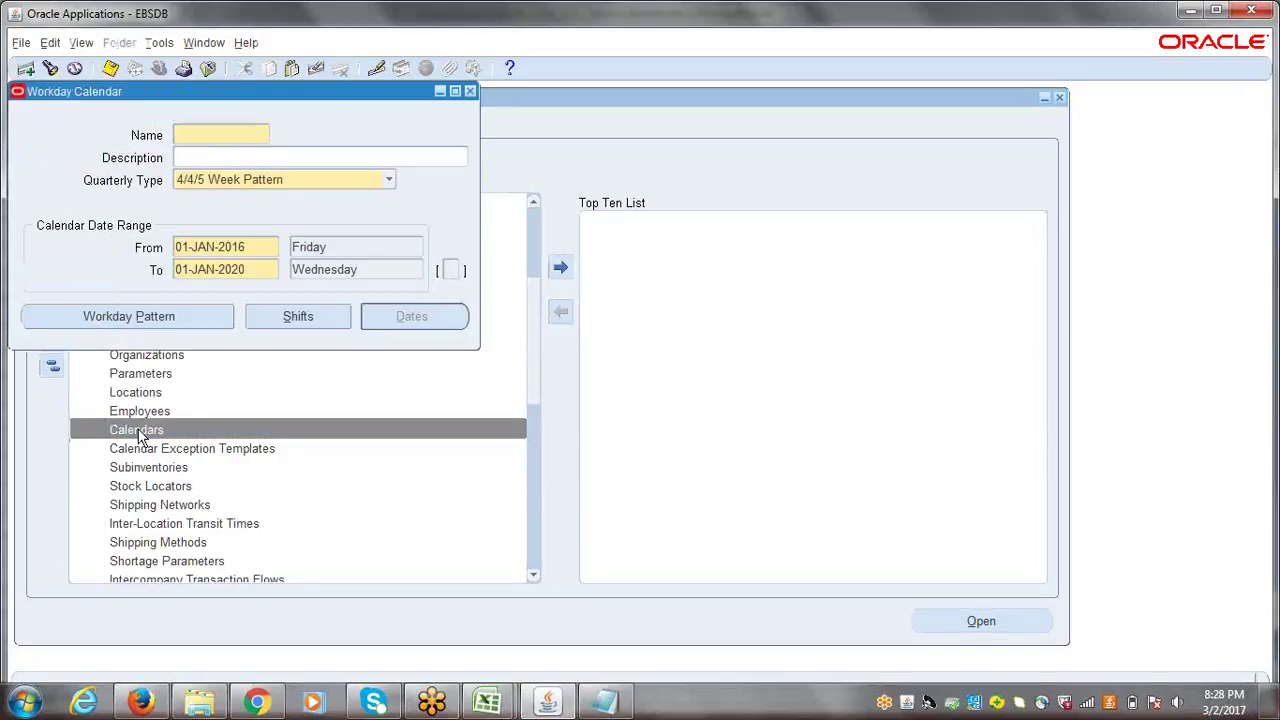
# - Centre the Workday Calendar form and enter the calendar name 'ERP WDC'
pyautogui.moveTo(160, 105); pyautogui.dragTo(393, 214)
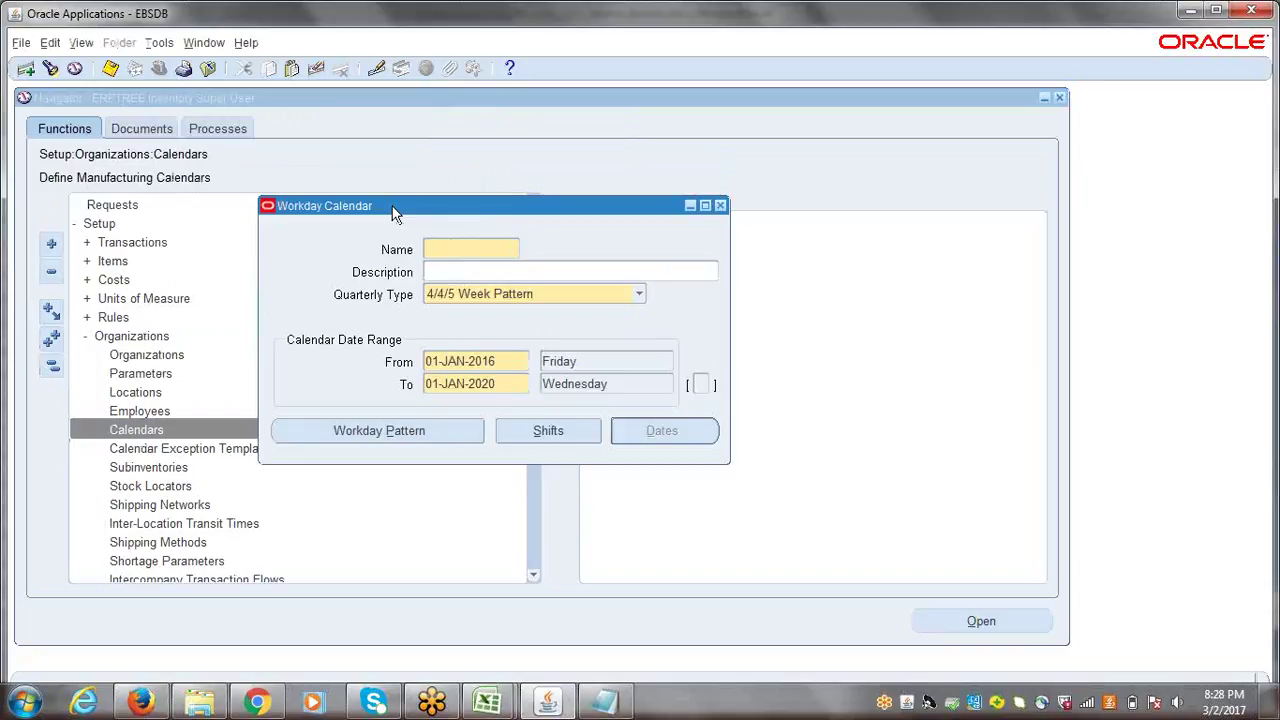
pyautogui.moveTo(408, 214); pyautogui.dragTo(415, 187)
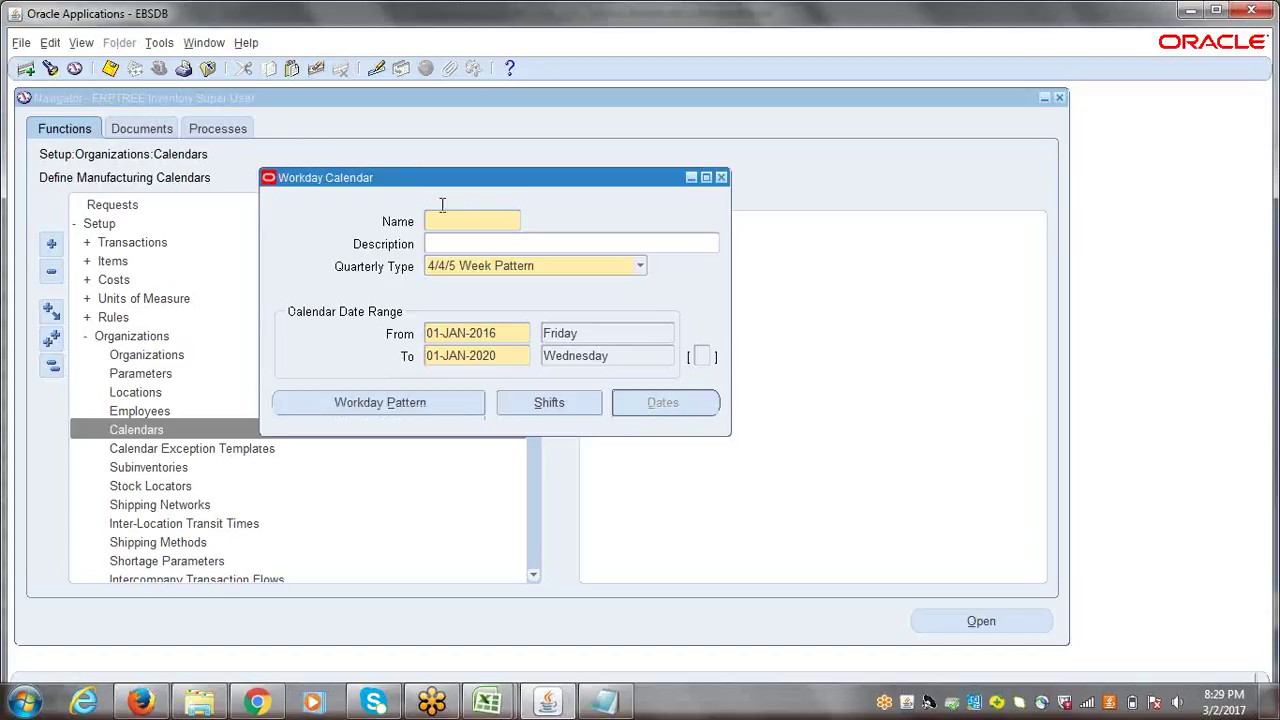
pyautogui.write('Er')
pyautogui.press('BackSpace')
pyautogui.press('BackSpace')
pyautogui.write('ERPTREE')
pyautogui.write('W')
pyautogui.write('D')
pyautogui.press('BackSpace')
pyautogui.press('BackSpace')
pyautogui.press('BackSpace')
pyautogui.press('BackSpace')
pyautogui.press('BackSpace')
pyautogui.press('BackSpace')
pyautogui.press('BackSpace')
pyautogui.write('WDC')
# - Enter the description 'ERPTREE WorkDay Calendar' for the calendar
pyautogui.click(451, 245)
pyautogui.write('ERPTRE')
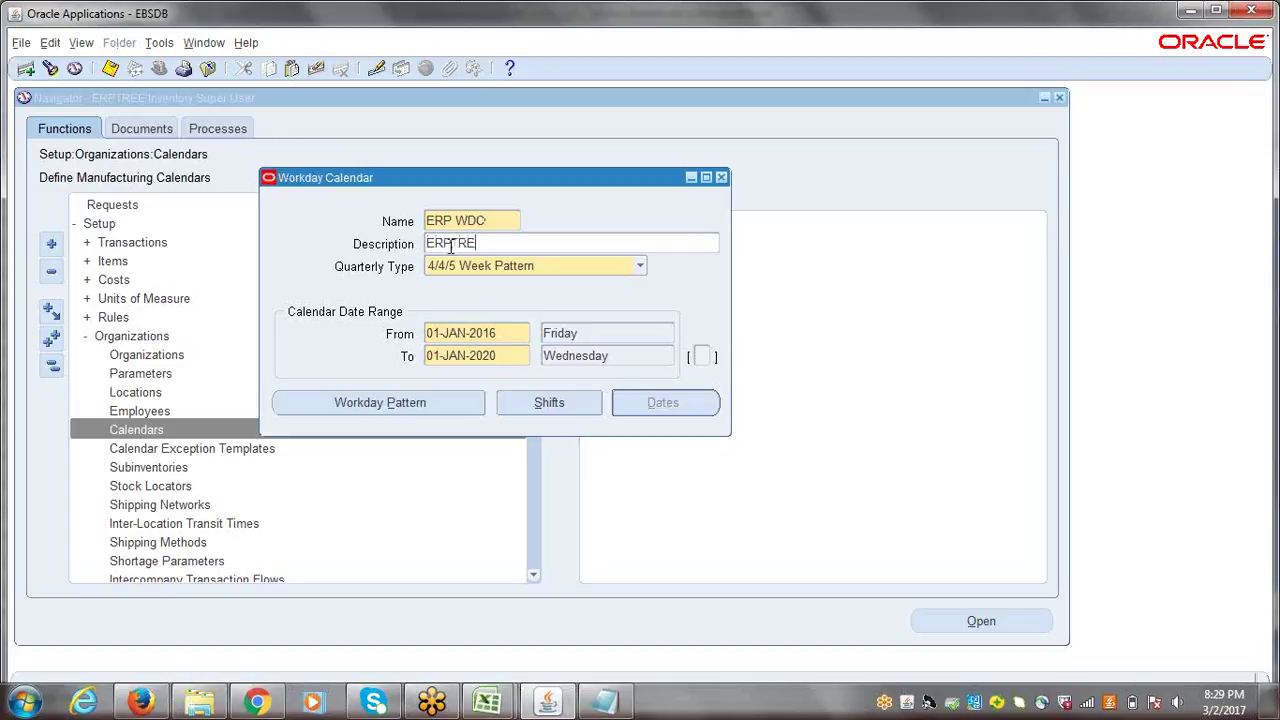
pyautogui.write('E WorkDay Calendar')
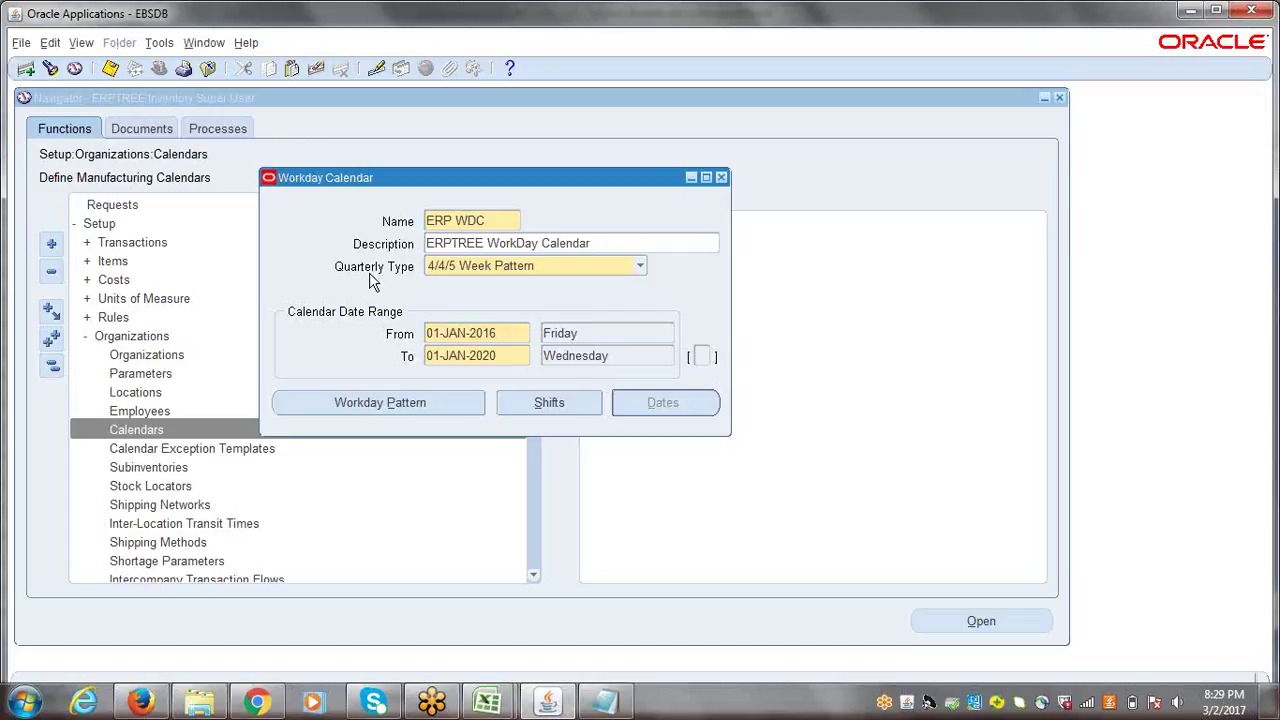
# - Choose Calendar Months as the Quarterly Type and move into the From date field
pyautogui.click(640, 267)
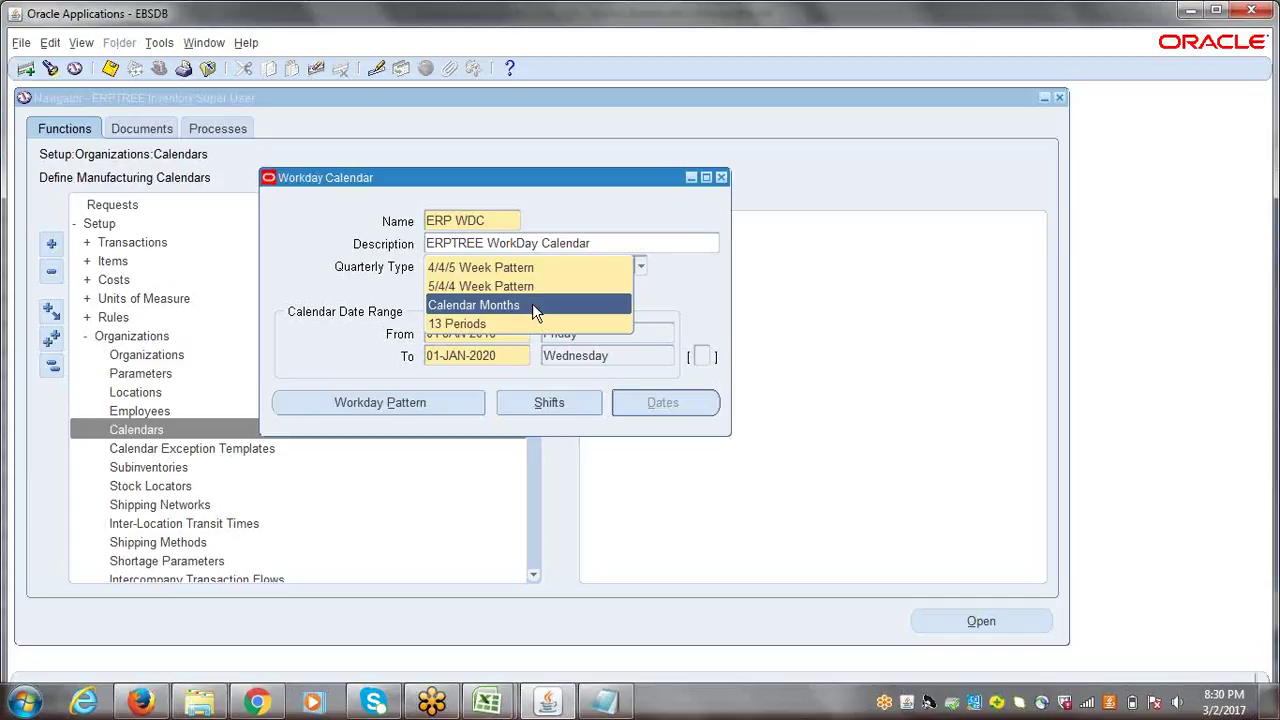
pyautogui.click(532, 305)
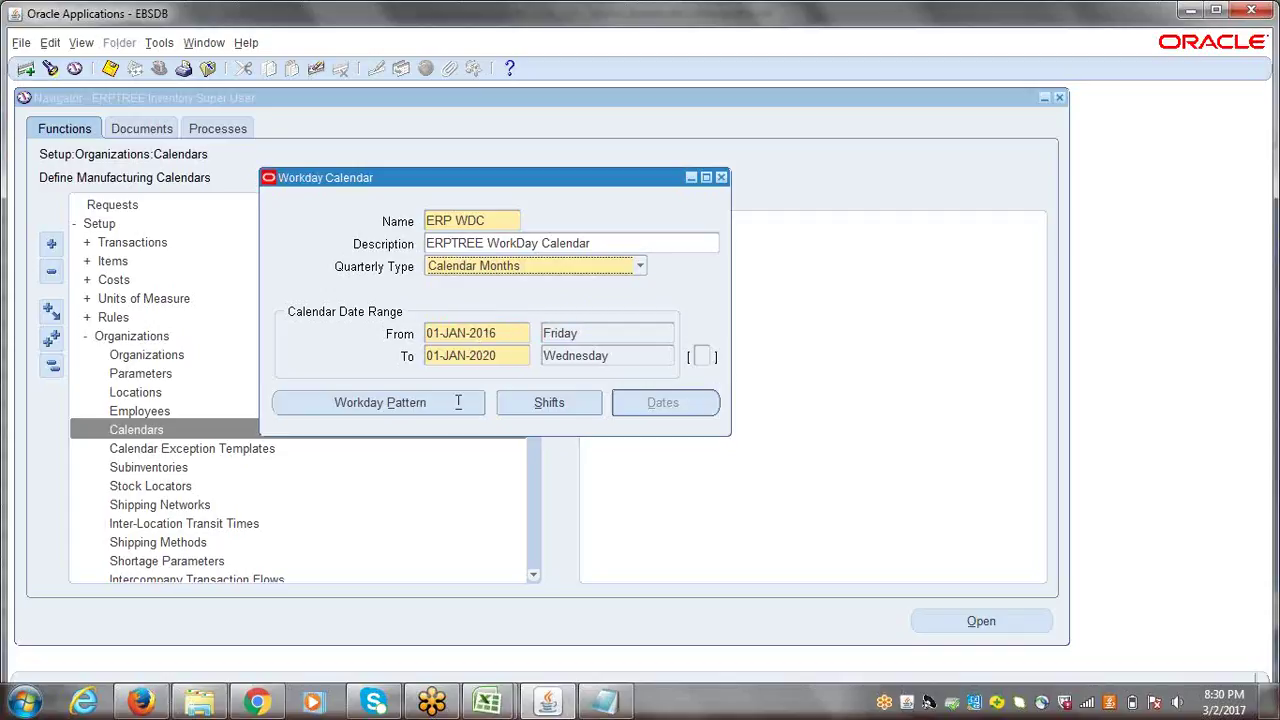
pyautogui.click(514, 334)
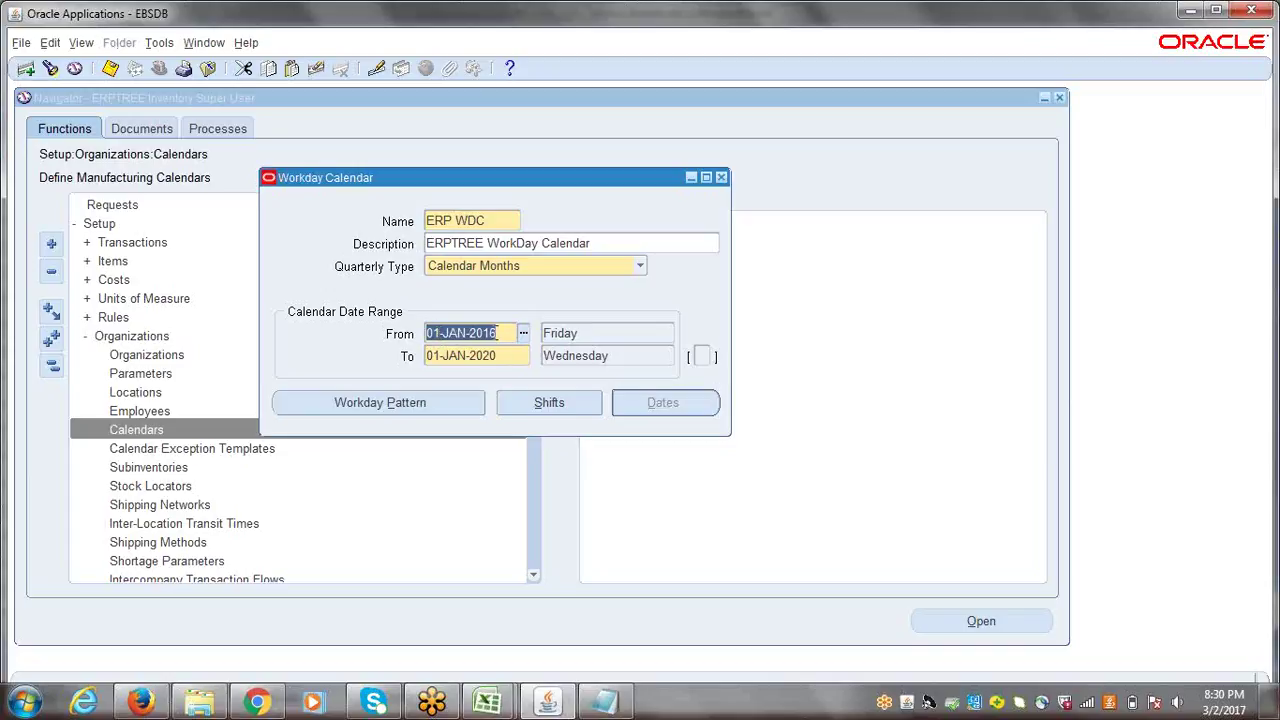
pyautogui.click(26, 703)
# - Launch a blank Notepad document and move its window lower on the screen
pyautogui.click(80, 258)
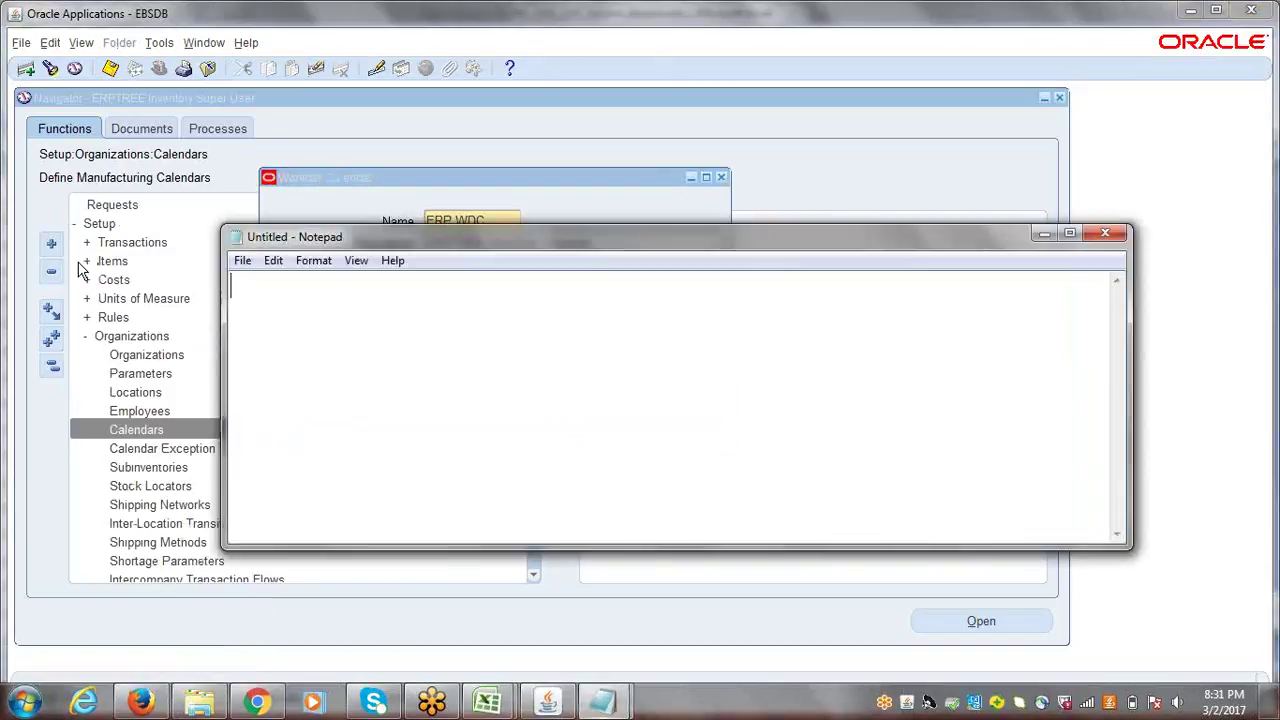
pyautogui.moveTo(474, 240); pyautogui.dragTo(534, 405)
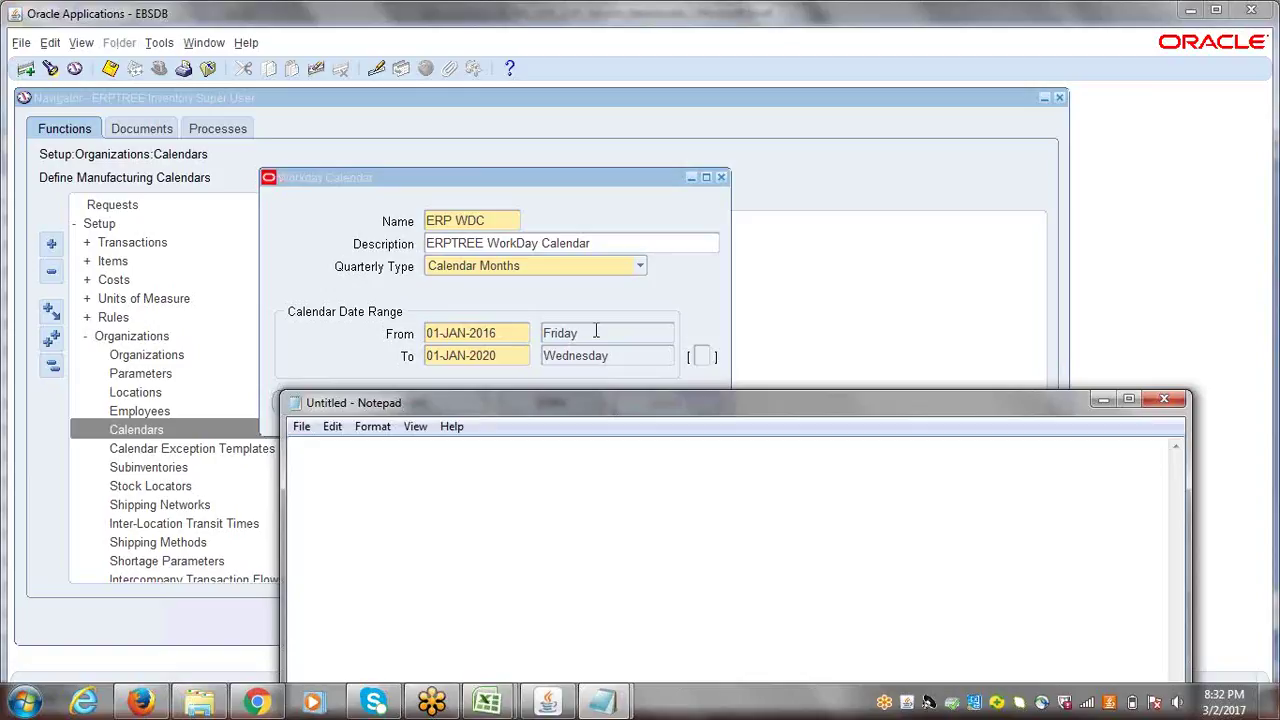
# - Type the working-day pattern '1On 2Off' on the first line of the blank Notepad note
pyautogui.write('-')
pyautogui.press('BackSpace')
pyautogui.write('1')
pyautogui.write('2')
pyautogui.click(303, 452)
pyautogui.write('On')
pyautogui.click(384, 447)
pyautogui.write('Off')
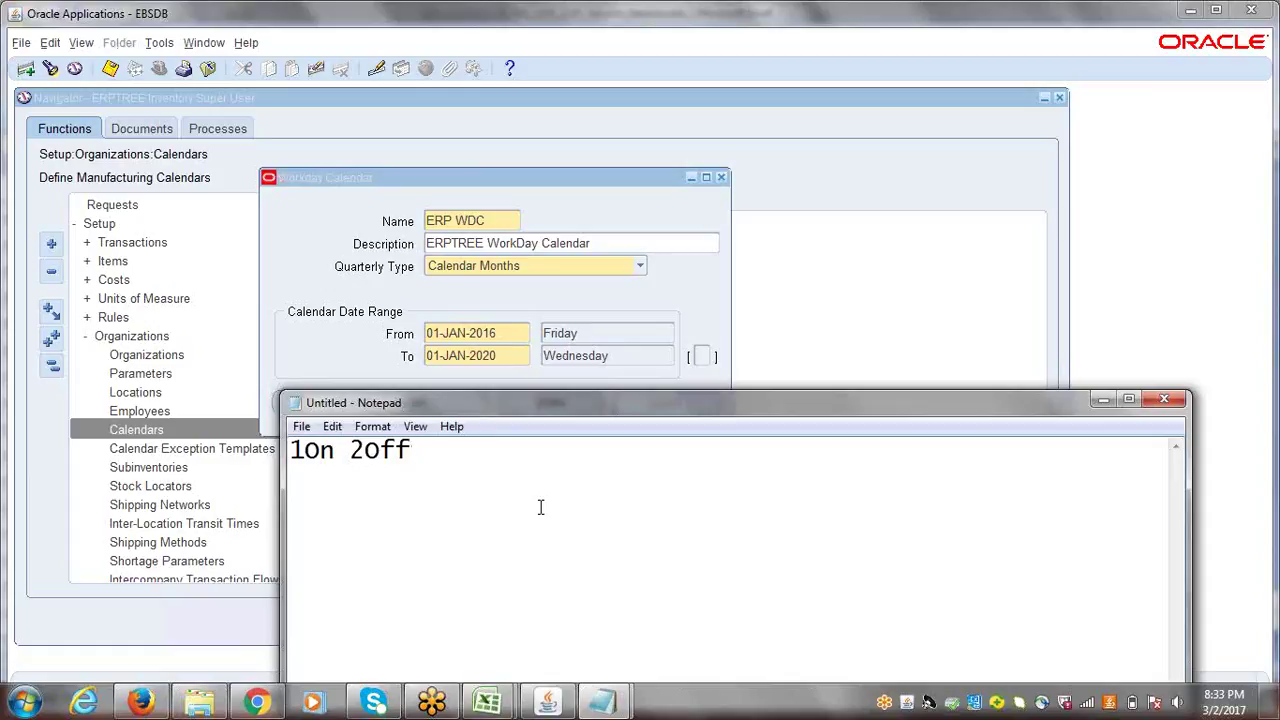
pyautogui.press('Return')
pyautogui.click(322, 33)
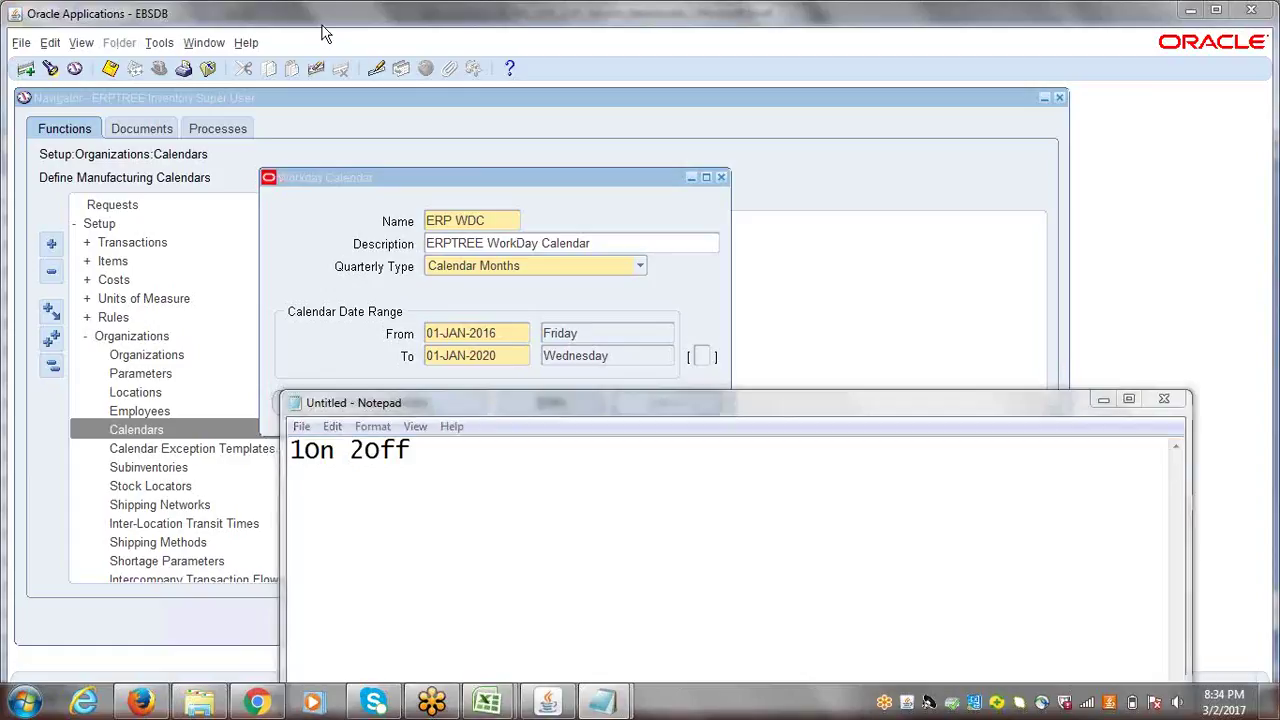
pyautogui.click(1108, 427)
pyautogui.click(917, 263)
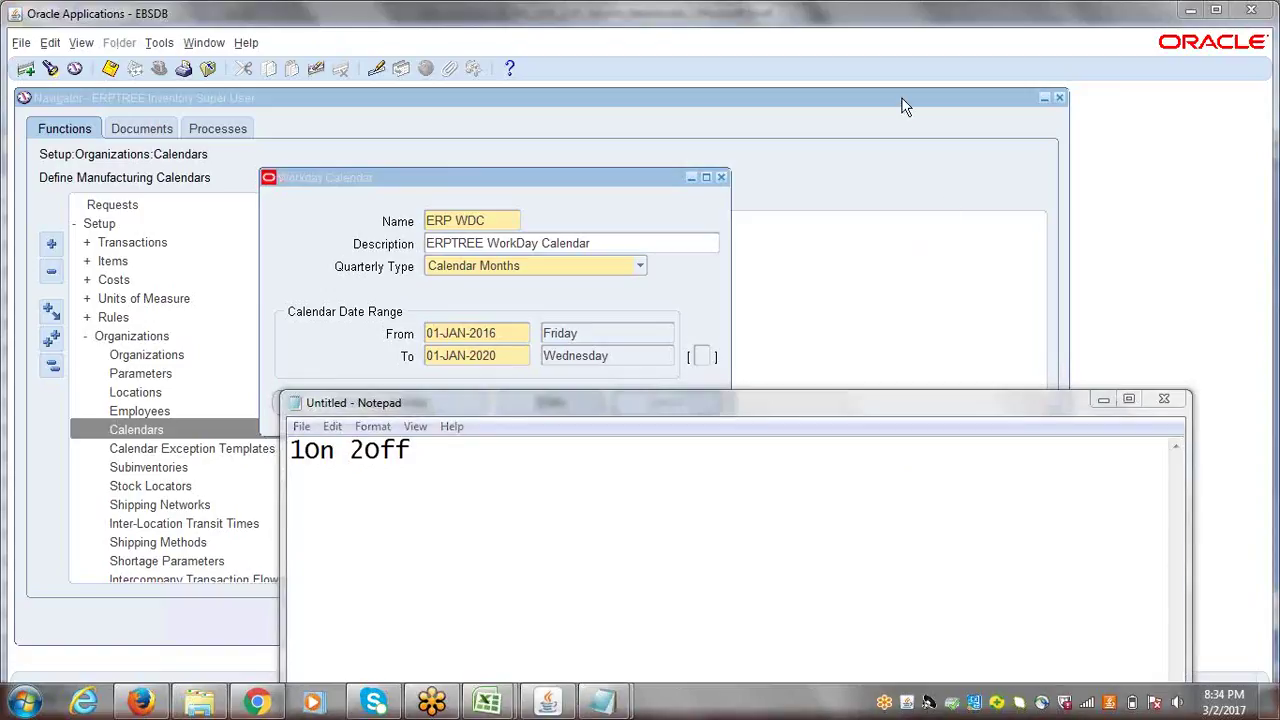
pyautogui.click(309, 479)
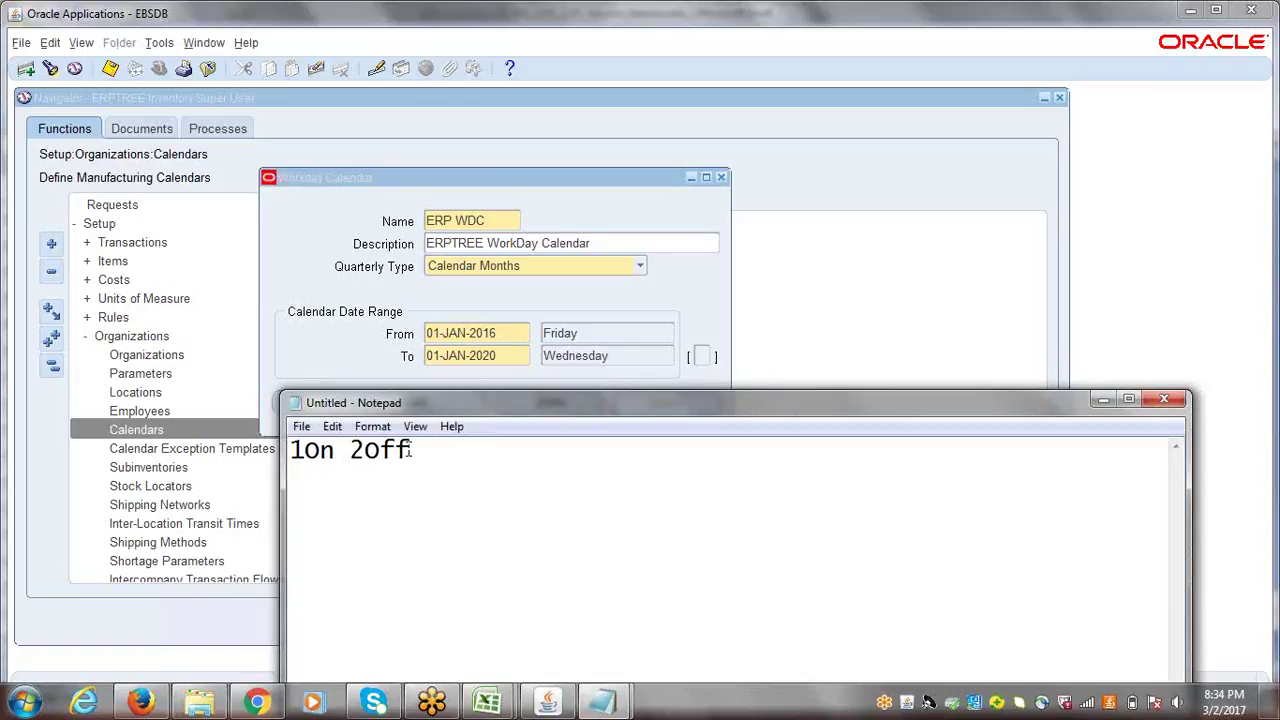
pyautogui.moveTo(409, 450); pyautogui.dragTo(286, 448)
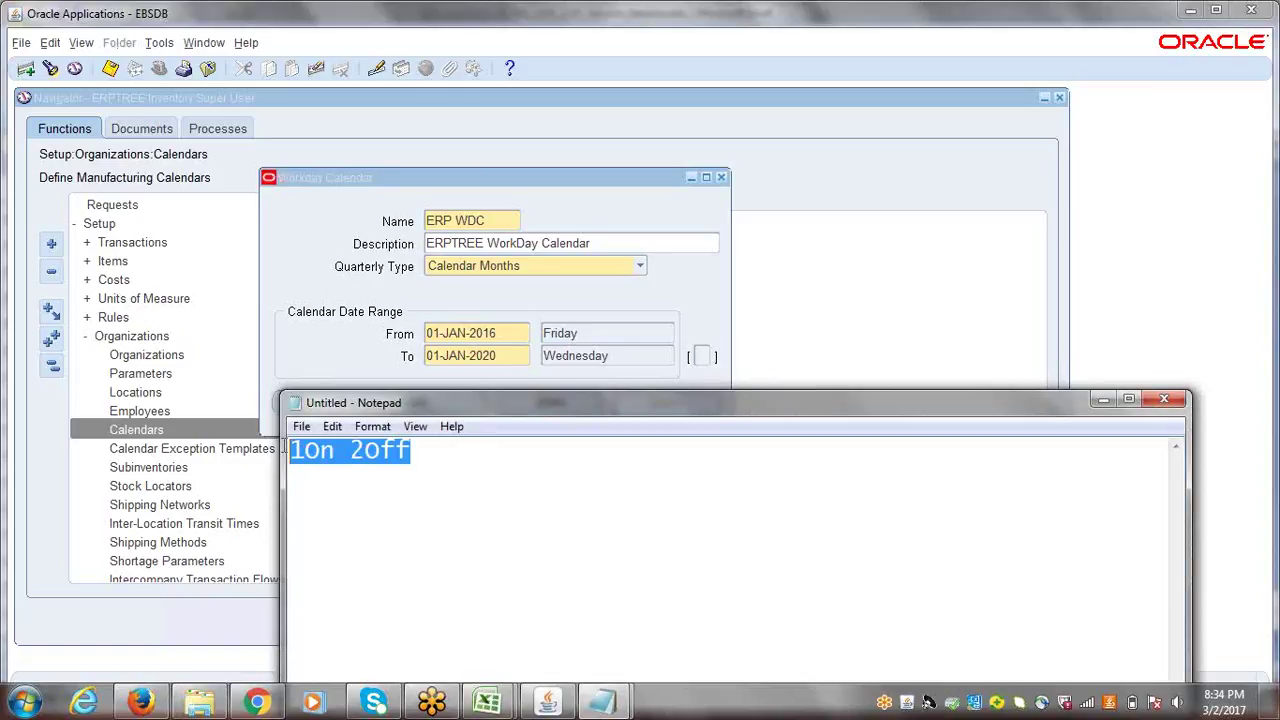
pyautogui.click(439, 450)
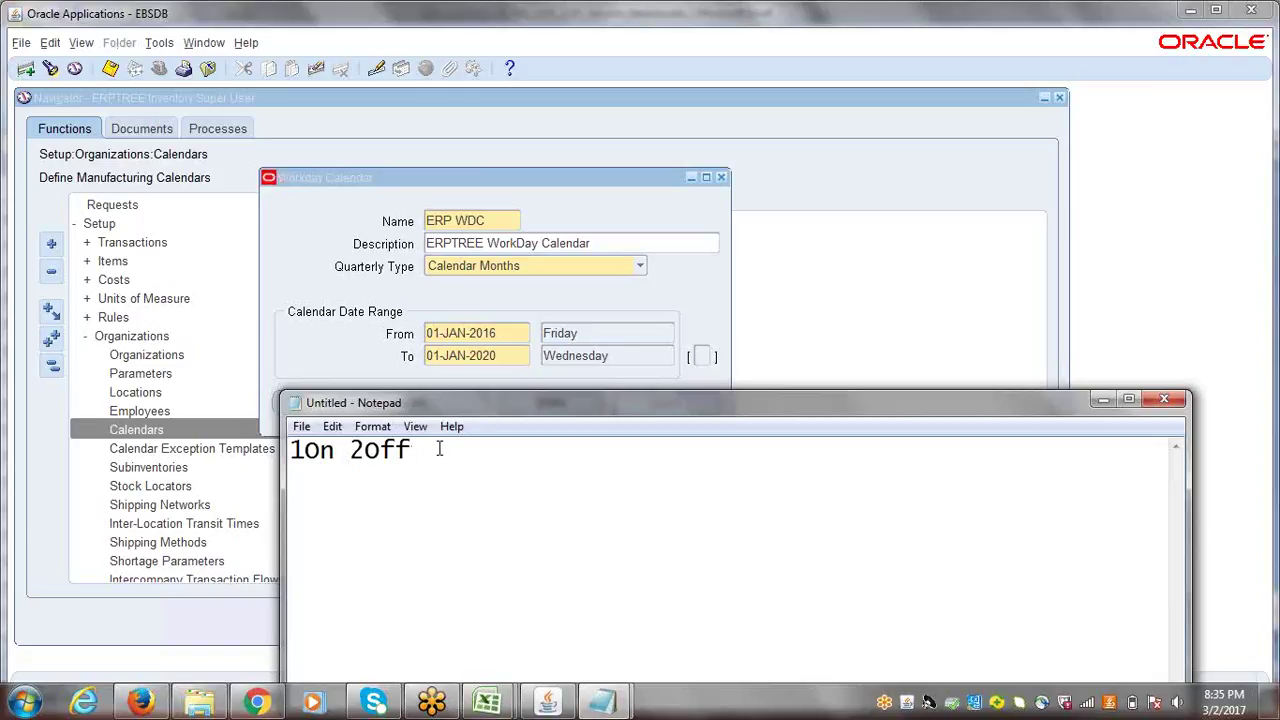
# - Add a second line reading '4On 0' under '1On 2Off' in the note
pyautogui.press('Return')
pyautogui.write('4on  0')
# - Change the ERP WDC From date to 06-JAN-2016 and bring the pattern note back
pyautogui.click(462, 333)
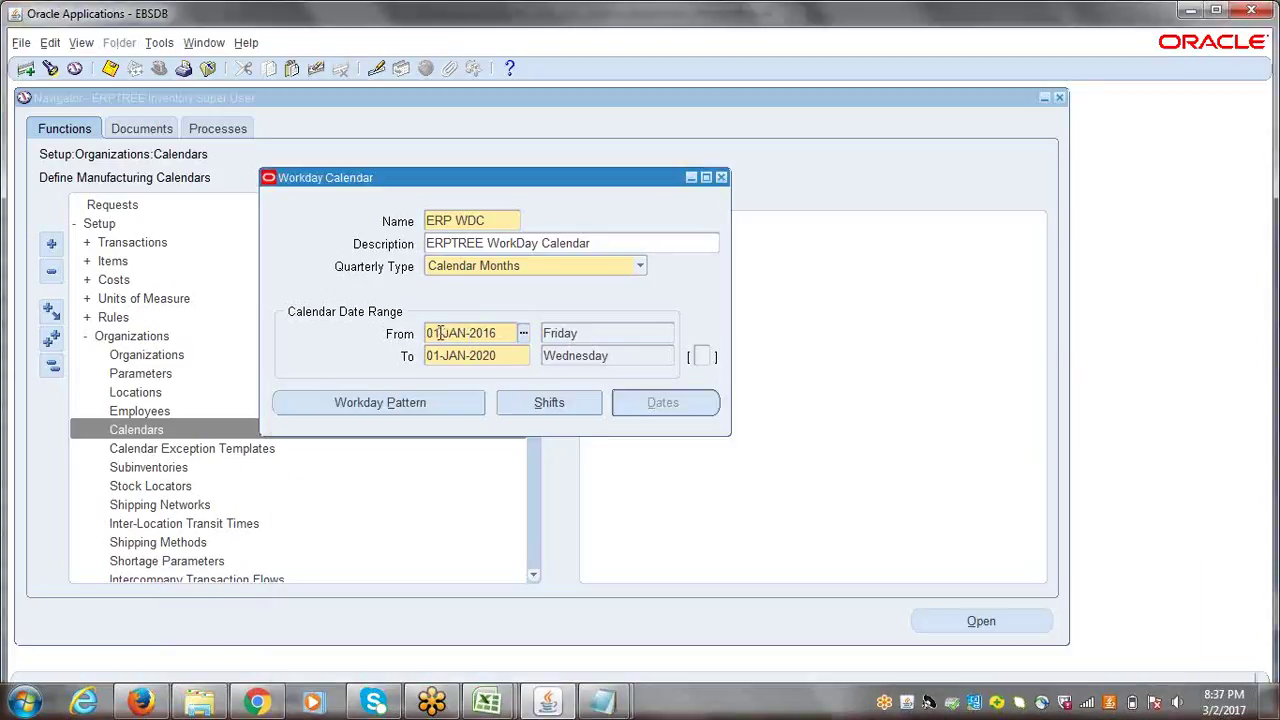
pyautogui.moveTo(438, 333); pyautogui.dragTo(427, 333)
pyautogui.write('6')
pyautogui.press('Tab')
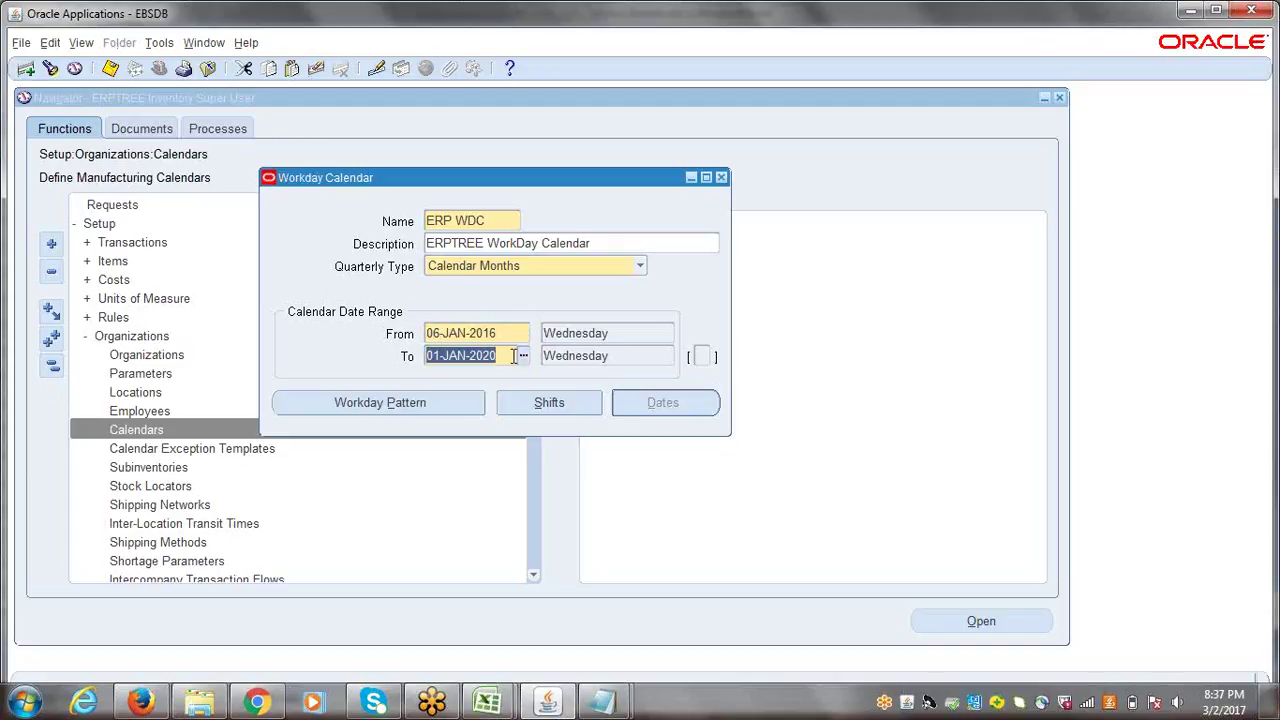
pyautogui.click(602, 703)
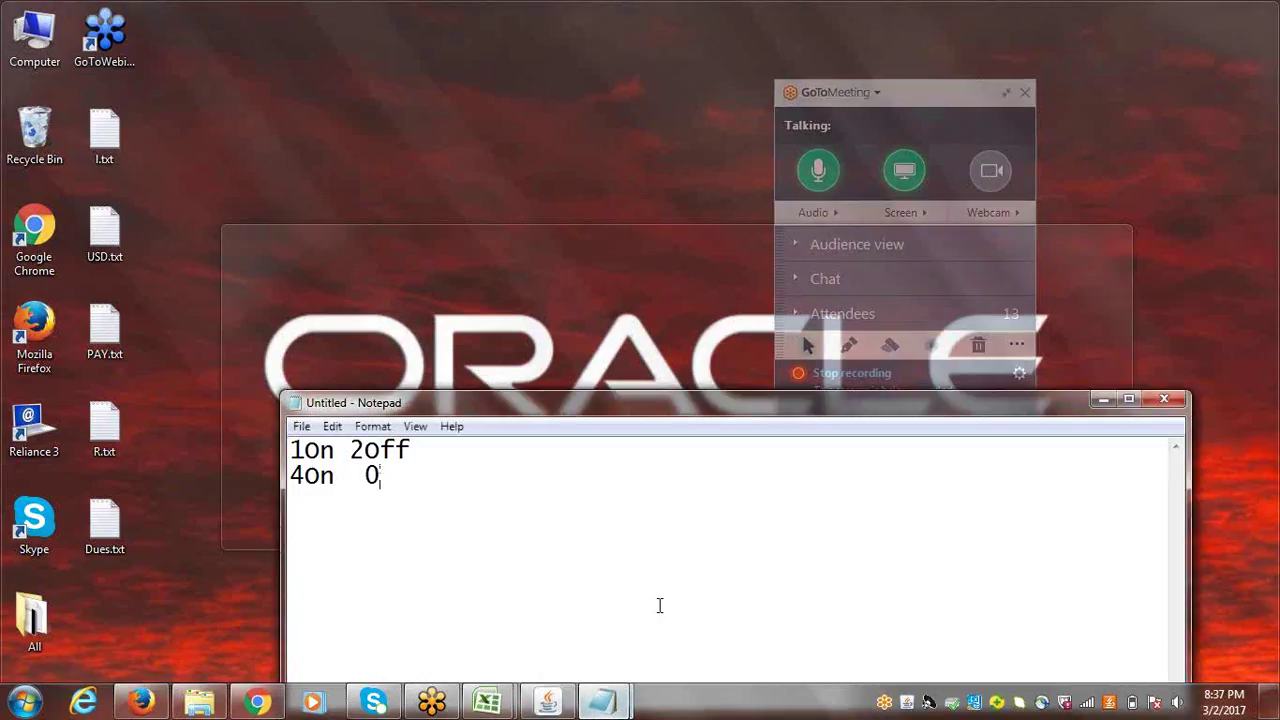
pyautogui.click(660, 606)
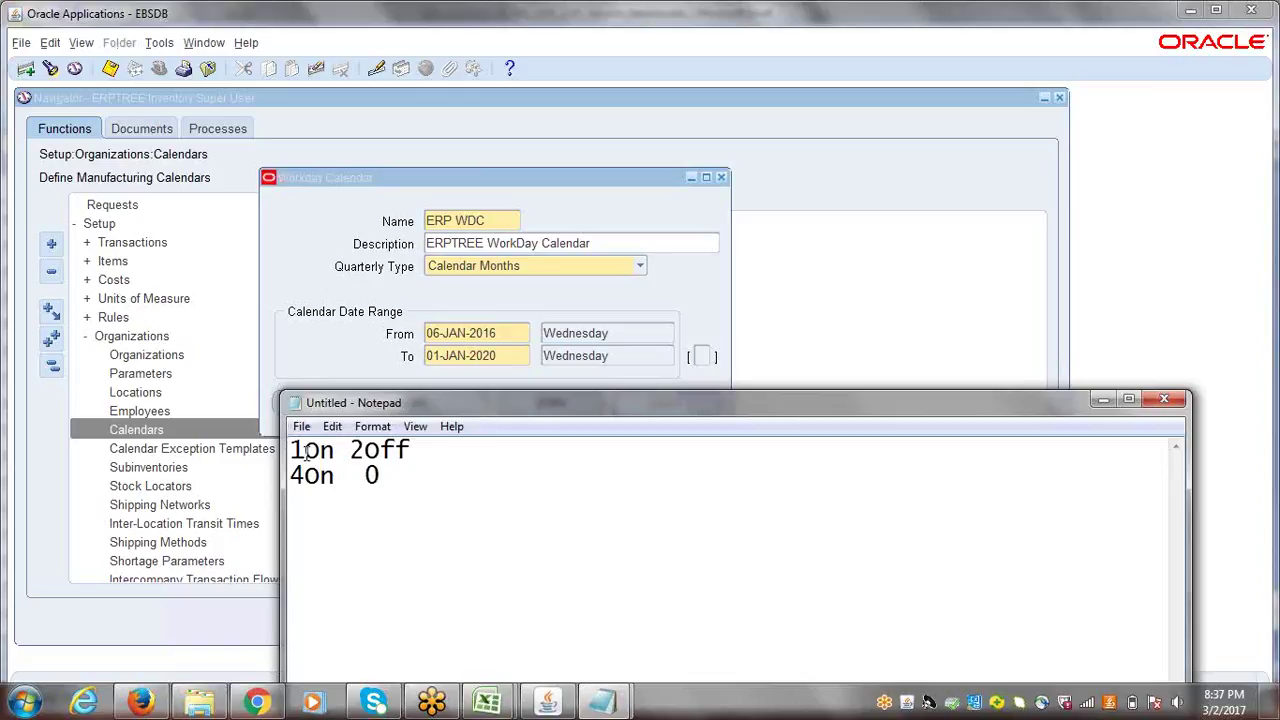
# - Edit the note's leading digits so the lines read '3On 2off' and '2On 0'
pyautogui.moveTo(290, 451); pyautogui.dragTo(305, 451)
pyautogui.write('3')
pyautogui.moveTo(413, 451); pyautogui.dragTo(280, 449)
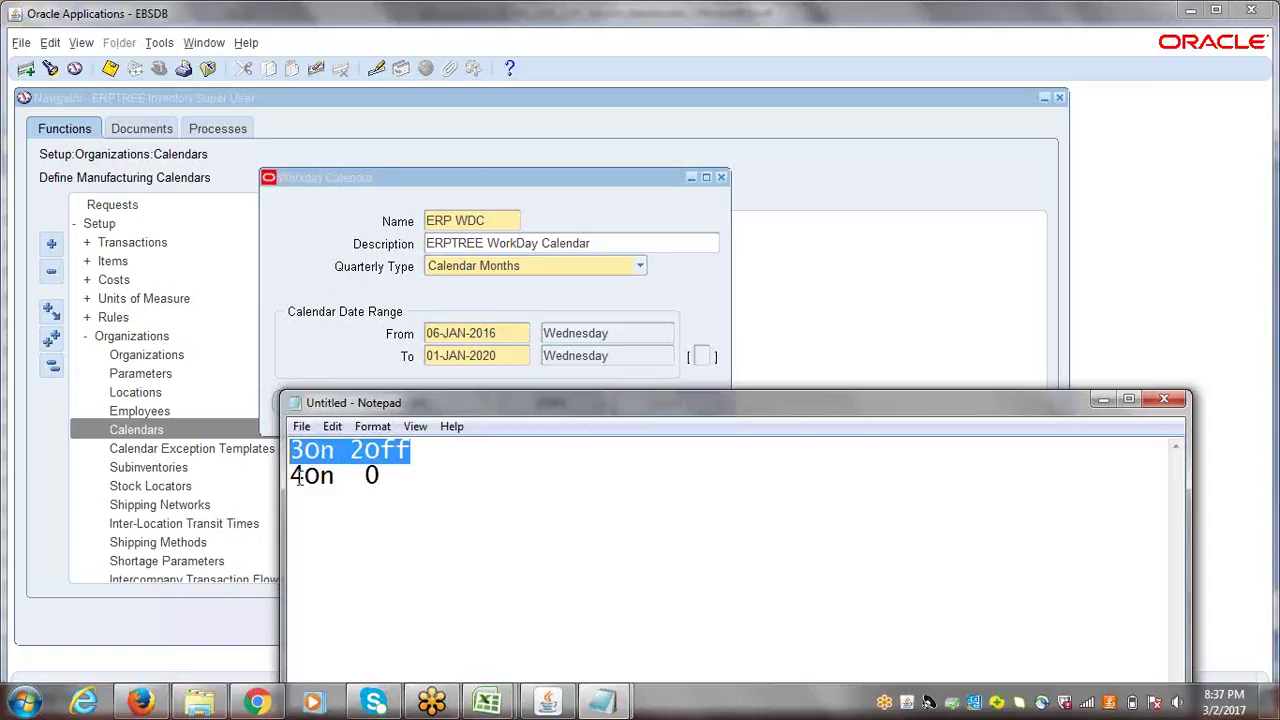
pyautogui.moveTo(298, 478); pyautogui.dragTo(285, 478)
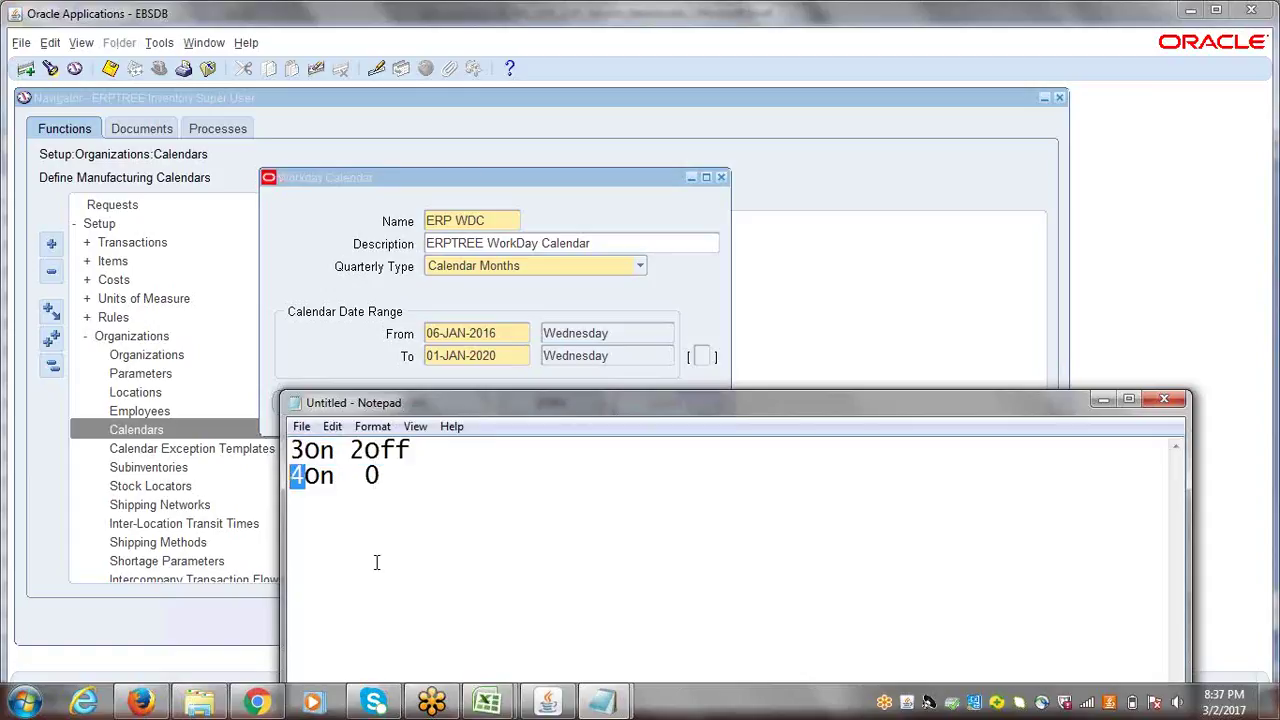
pyautogui.write('2')
# - Set the ERP WDC From date to 10-JAN-2016, a Sunday, and return to Notepad
pyautogui.click(443, 330)
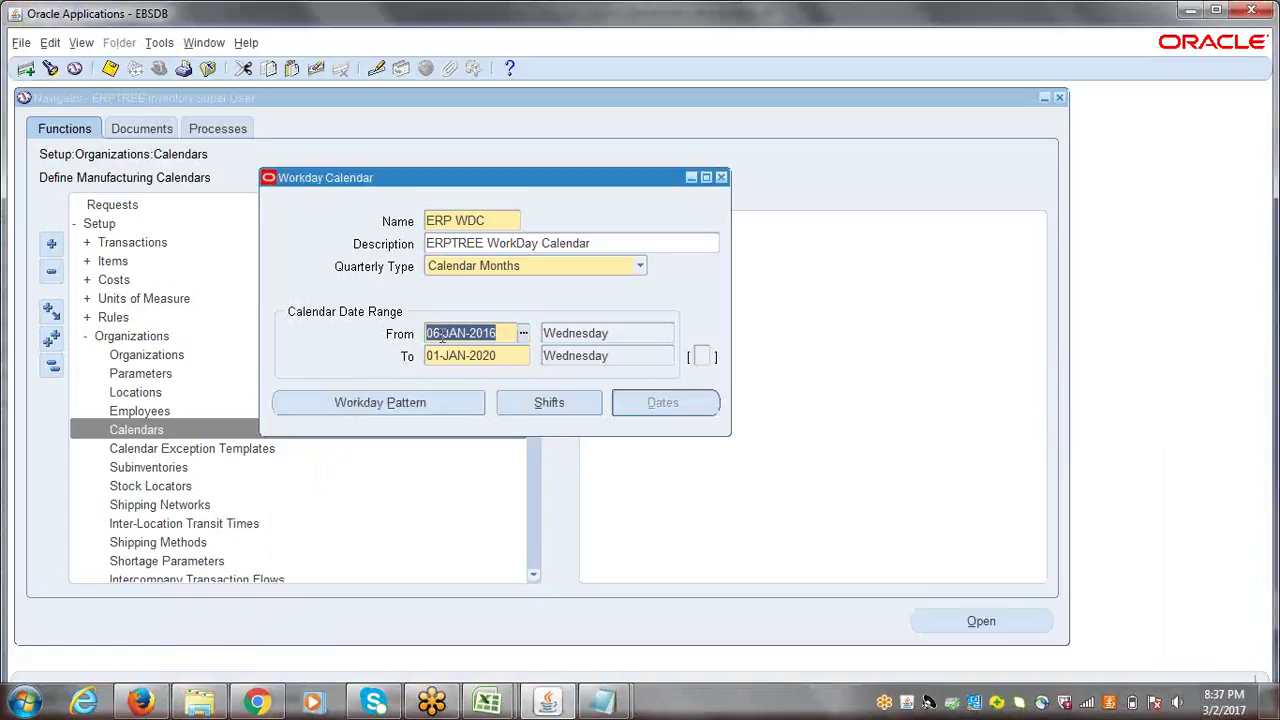
pyautogui.click(439, 333)
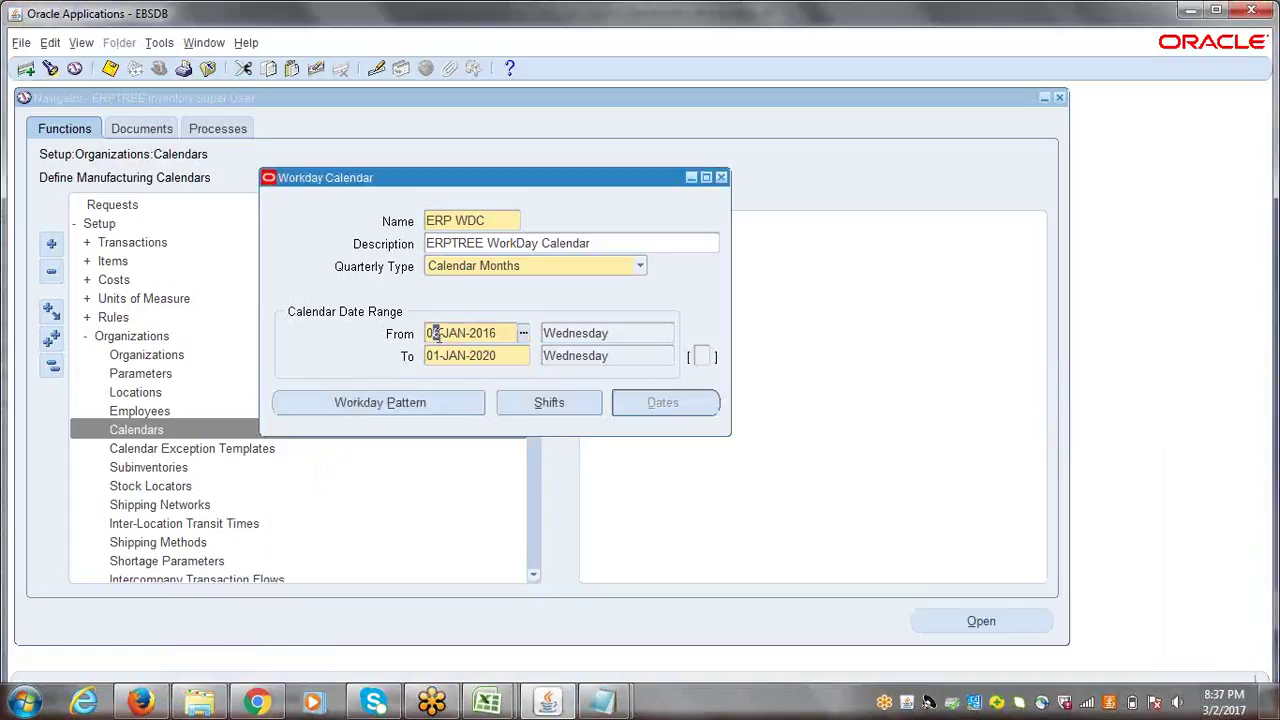
pyautogui.press('Delete')
pyautogui.write('9')
pyautogui.press('Tab')
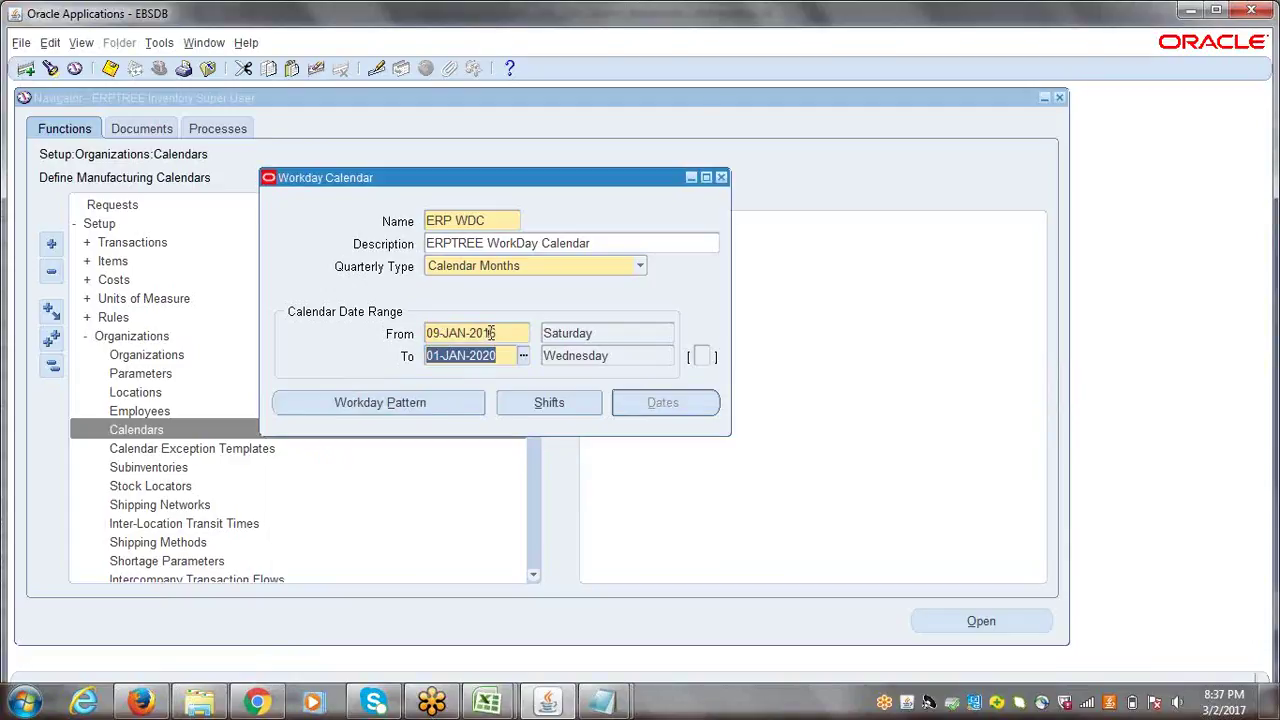
pyautogui.click(440, 335)
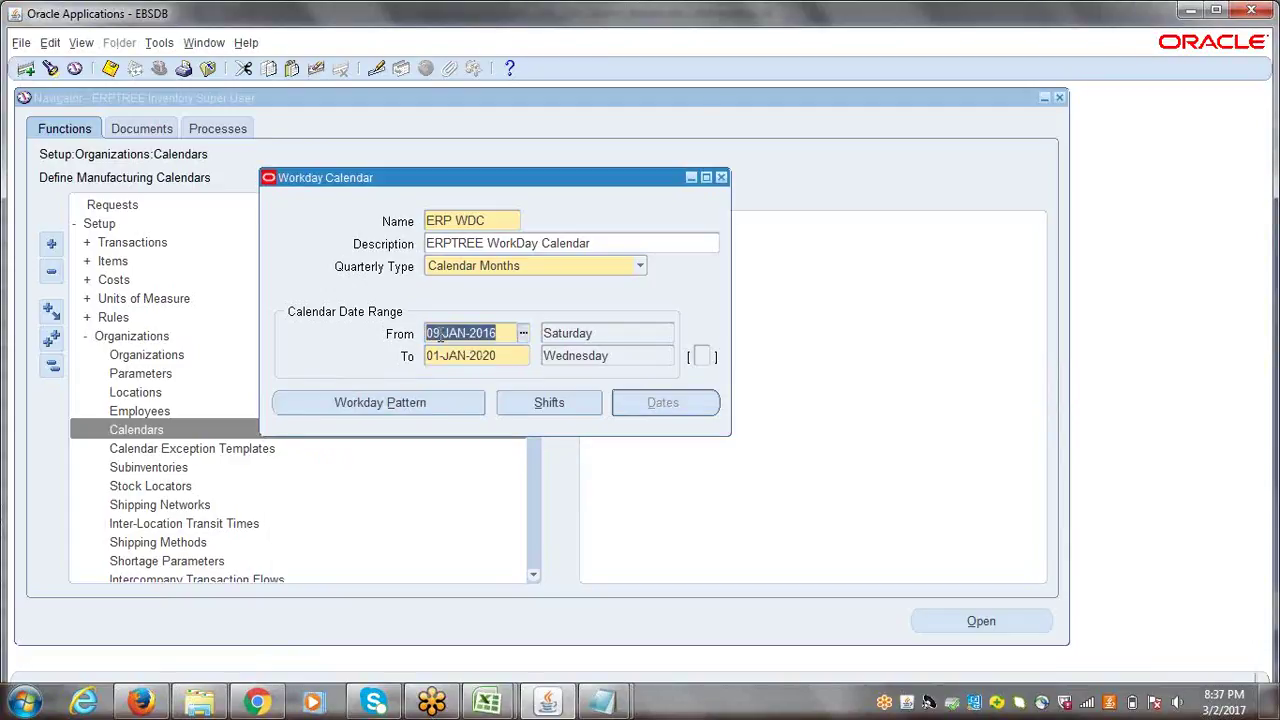
pyautogui.moveTo(440, 335); pyautogui.dragTo(431, 336)
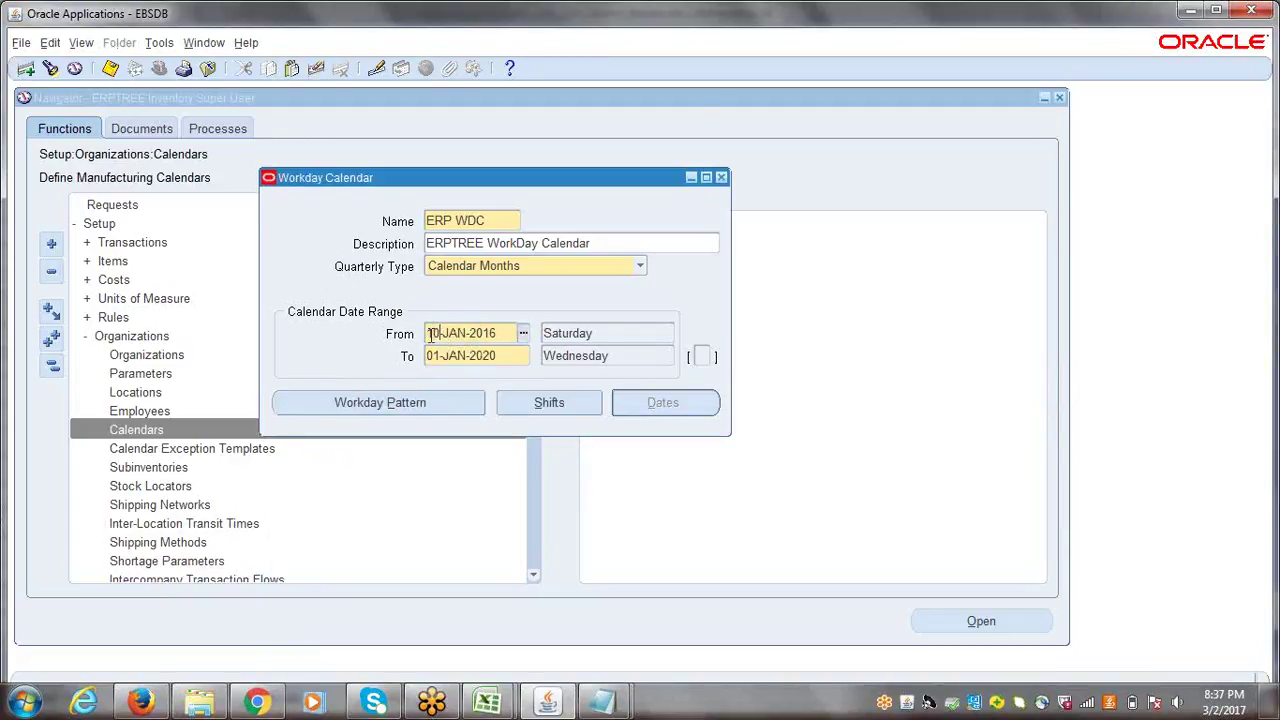
pyautogui.write('10')
pyautogui.press('Tab')
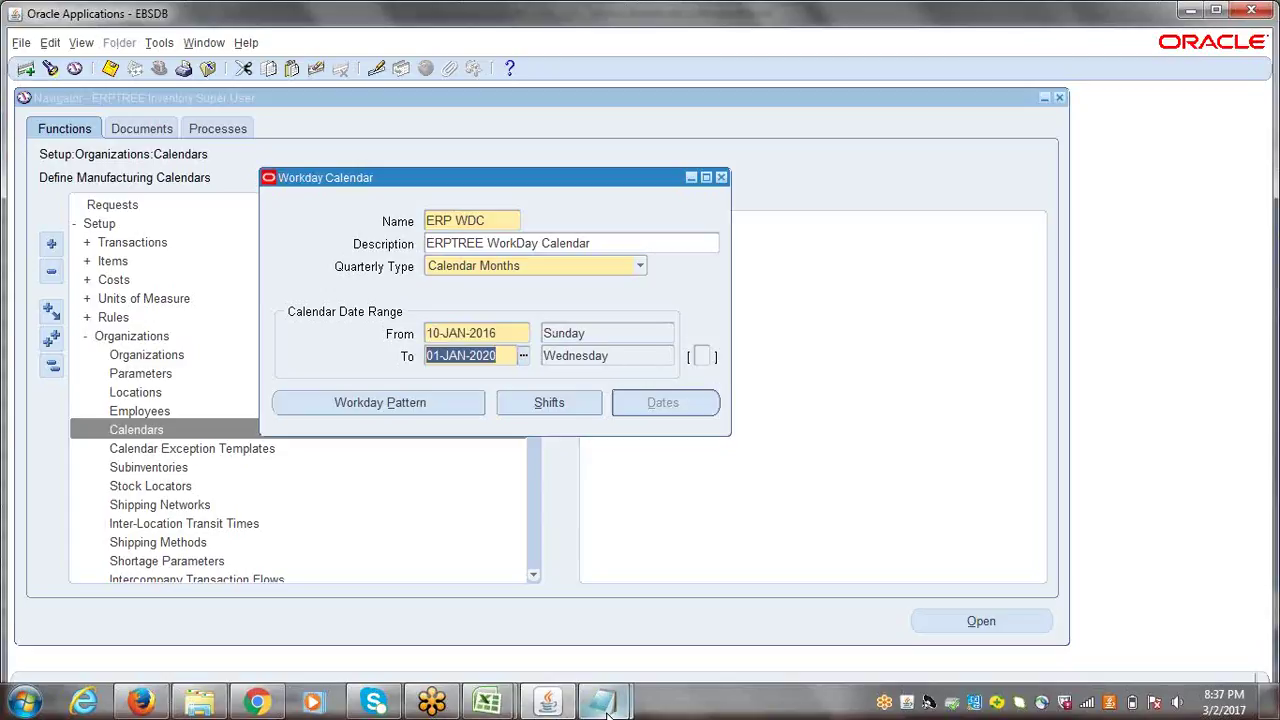
pyautogui.moveTo(601, 703)
pyautogui.click(532, 623)
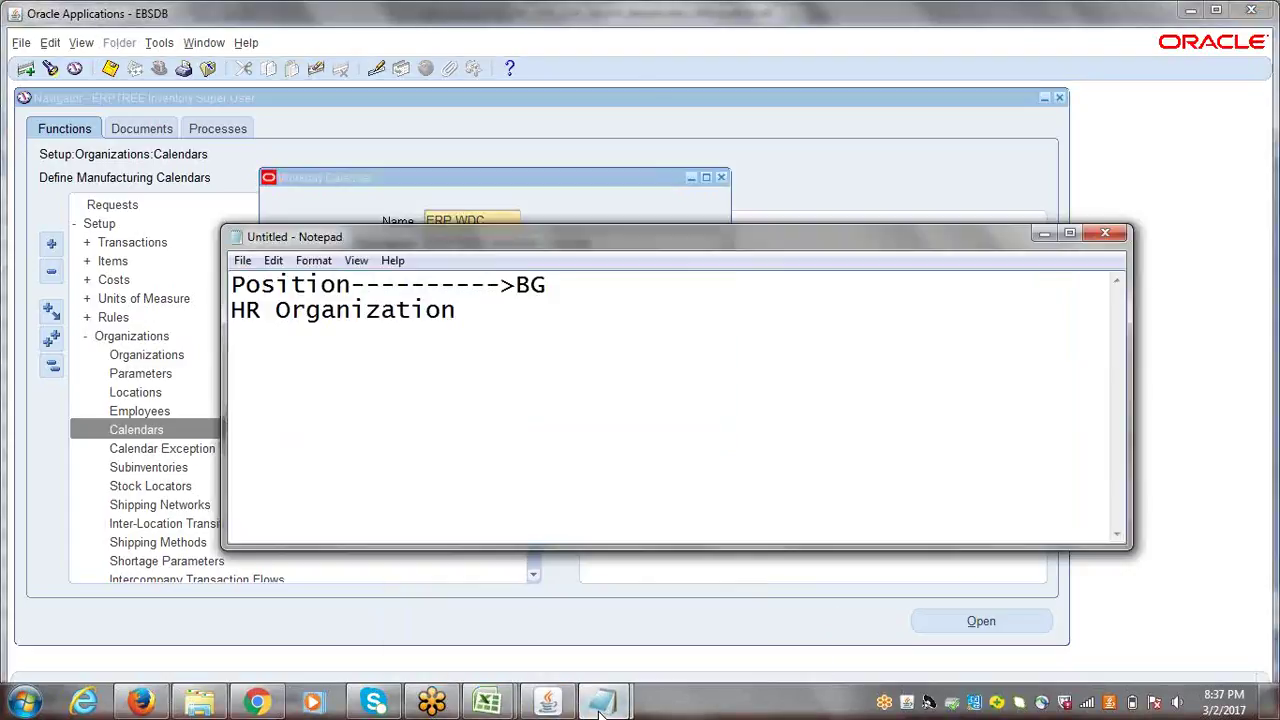
# - Rewrite the pattern note's lines as '0On 1off' and '5On 1'
pyautogui.click(657, 612)
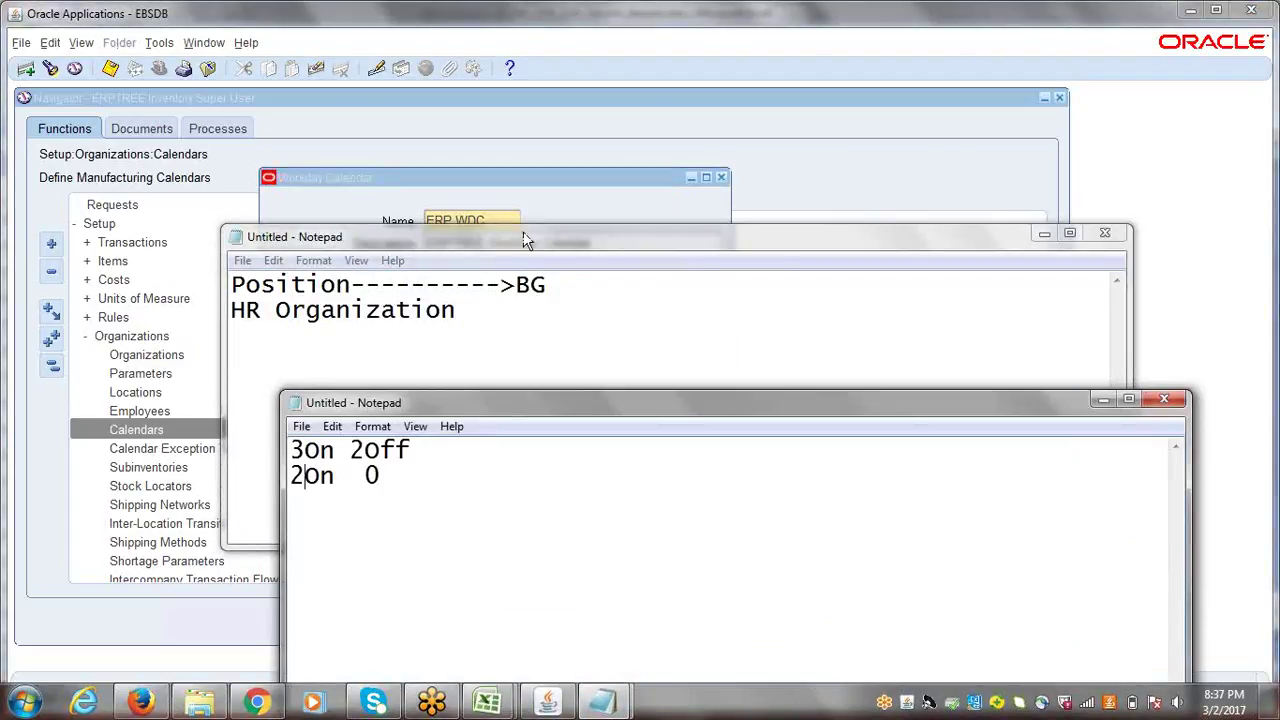
pyautogui.click(1044, 234)
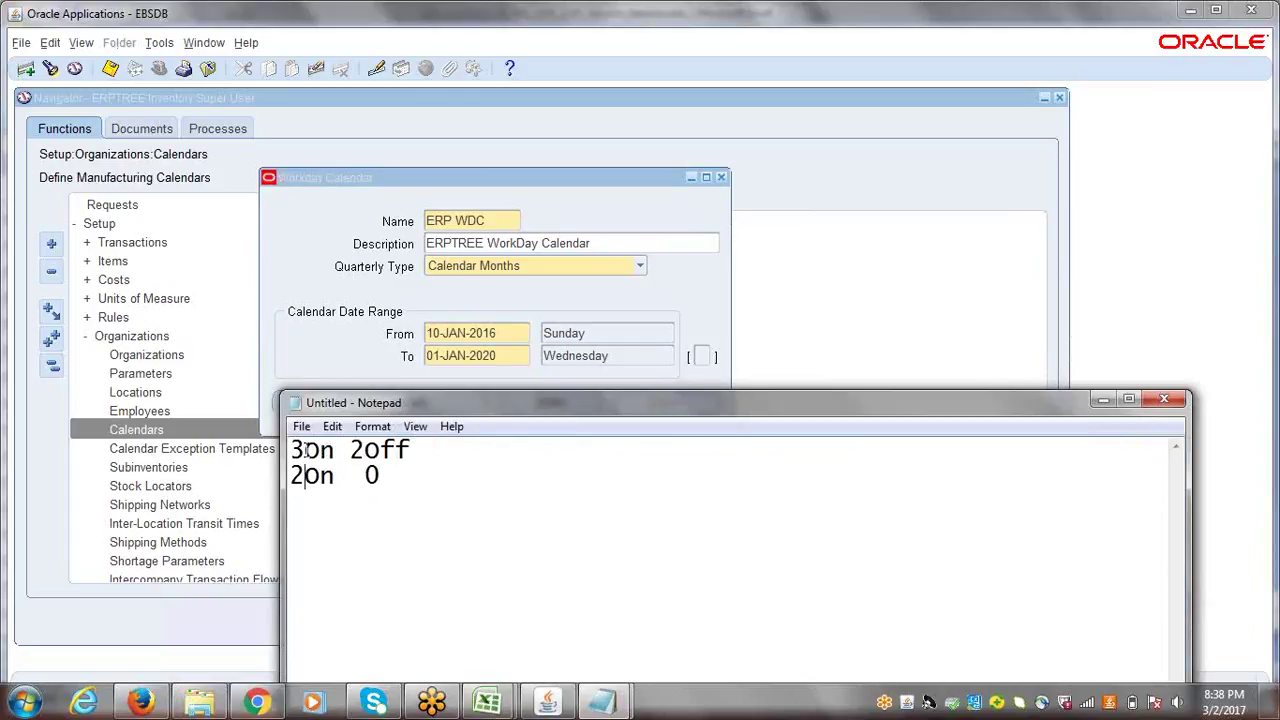
pyautogui.moveTo(305, 450); pyautogui.dragTo(290, 450)
pyautogui.write('0')
pyautogui.moveTo(350, 452); pyautogui.dragTo(358, 453)
pyautogui.write('1')
pyautogui.moveTo(305, 477); pyautogui.dragTo(286, 478)
pyautogui.write('5')
pyautogui.moveTo(385, 477); pyautogui.dragTo(365, 477)
pyautogui.write('1')
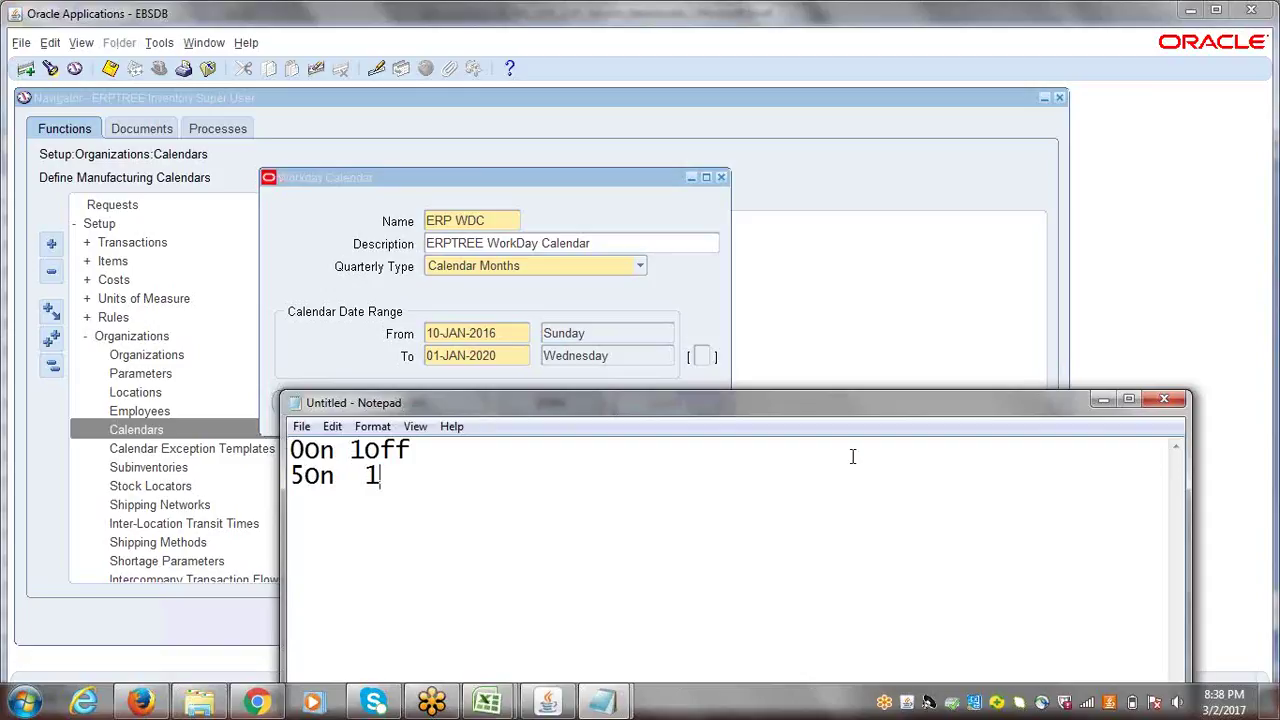
pyautogui.click(993, 50)
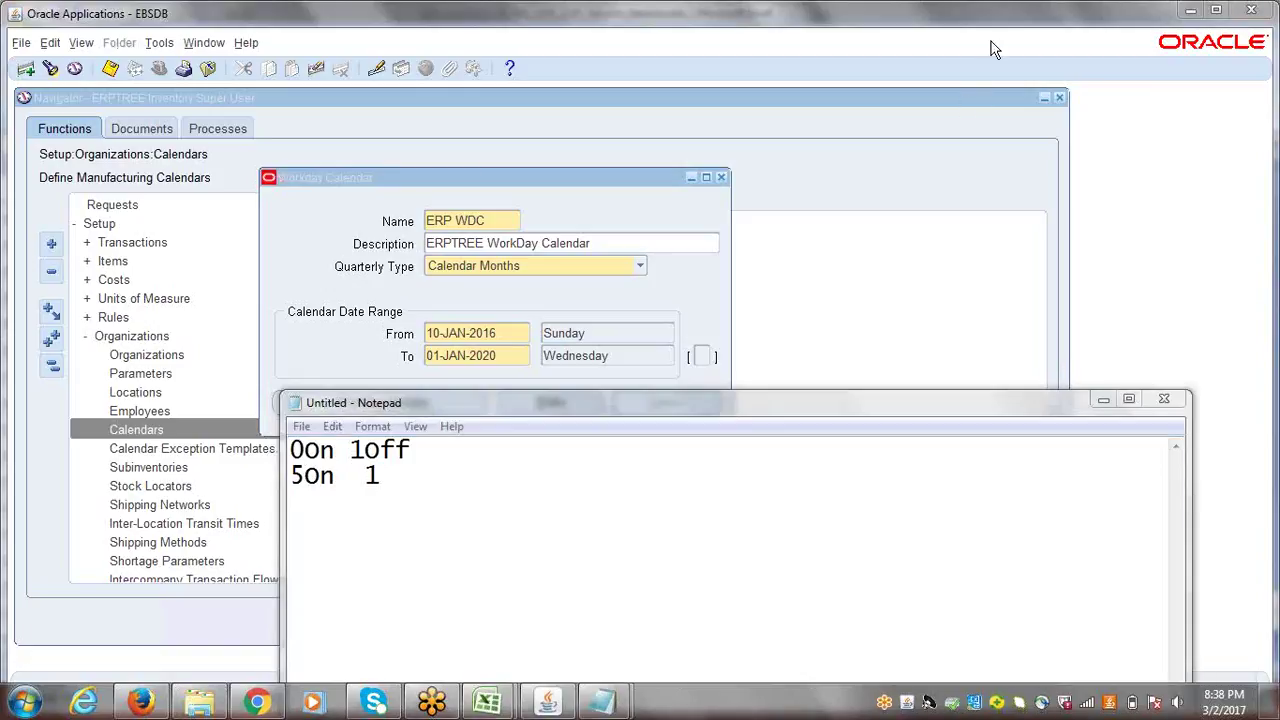
pyautogui.click(1113, 405)
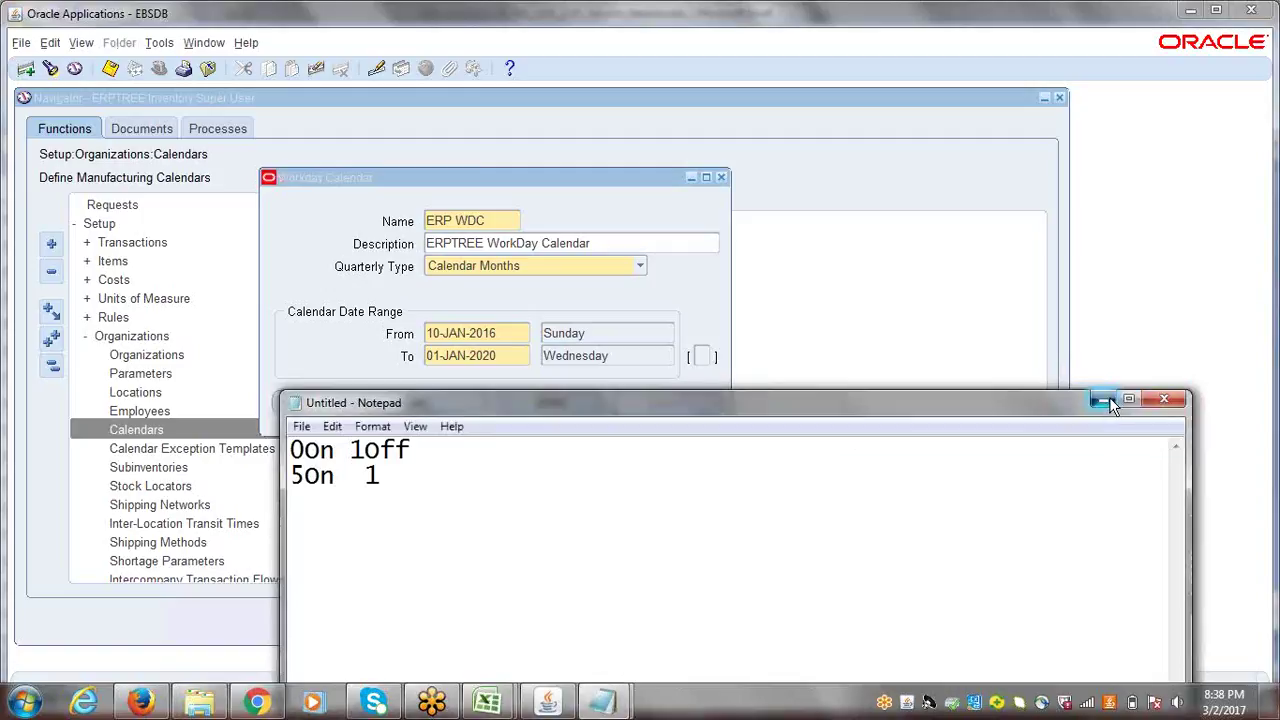
# - Set the ERP WDC calendar dates to 01-JAN-2016 through 31-DEC-2020
pyautogui.click(1113, 403)
pyautogui.doubleClick(437, 335)
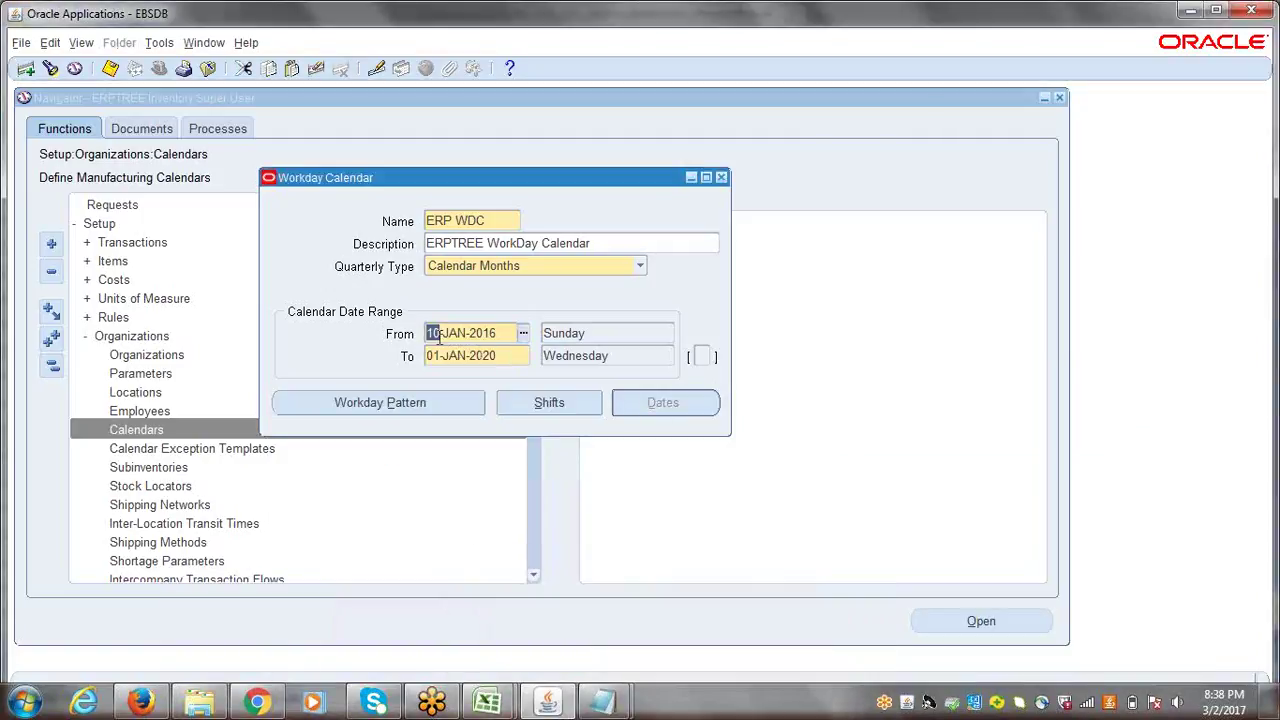
pyautogui.write('1')
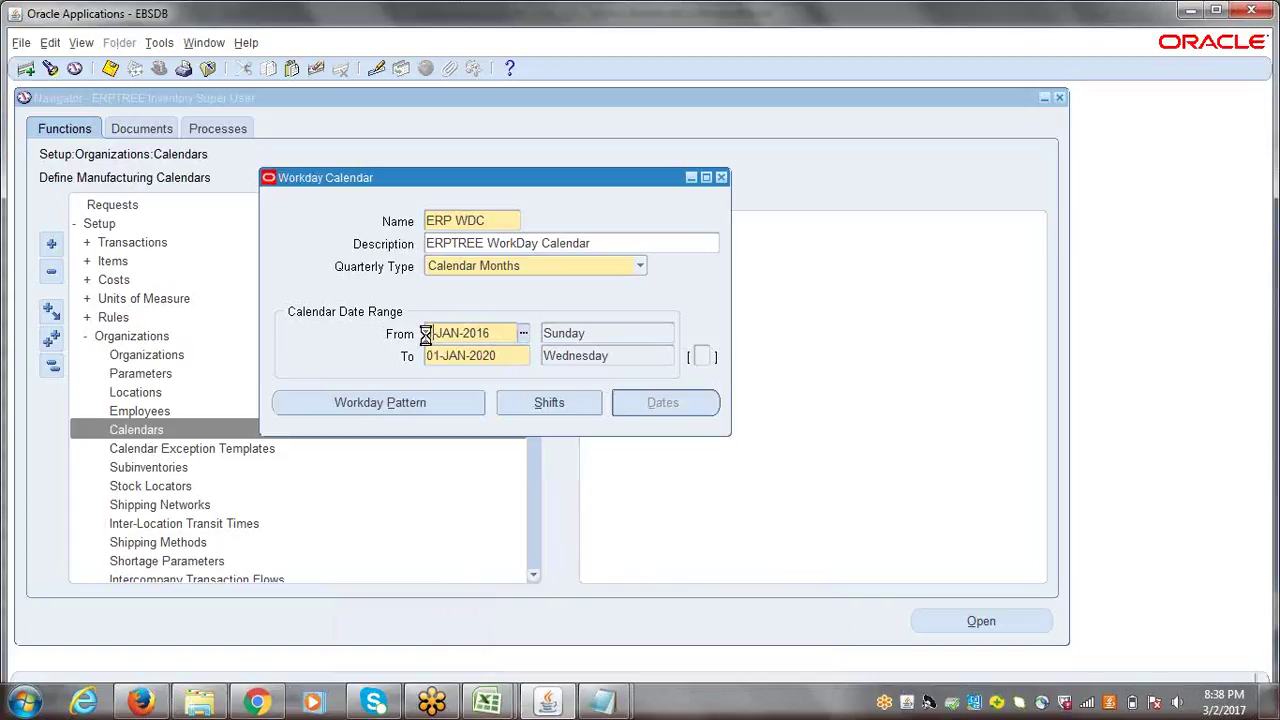
pyautogui.press('Tab')
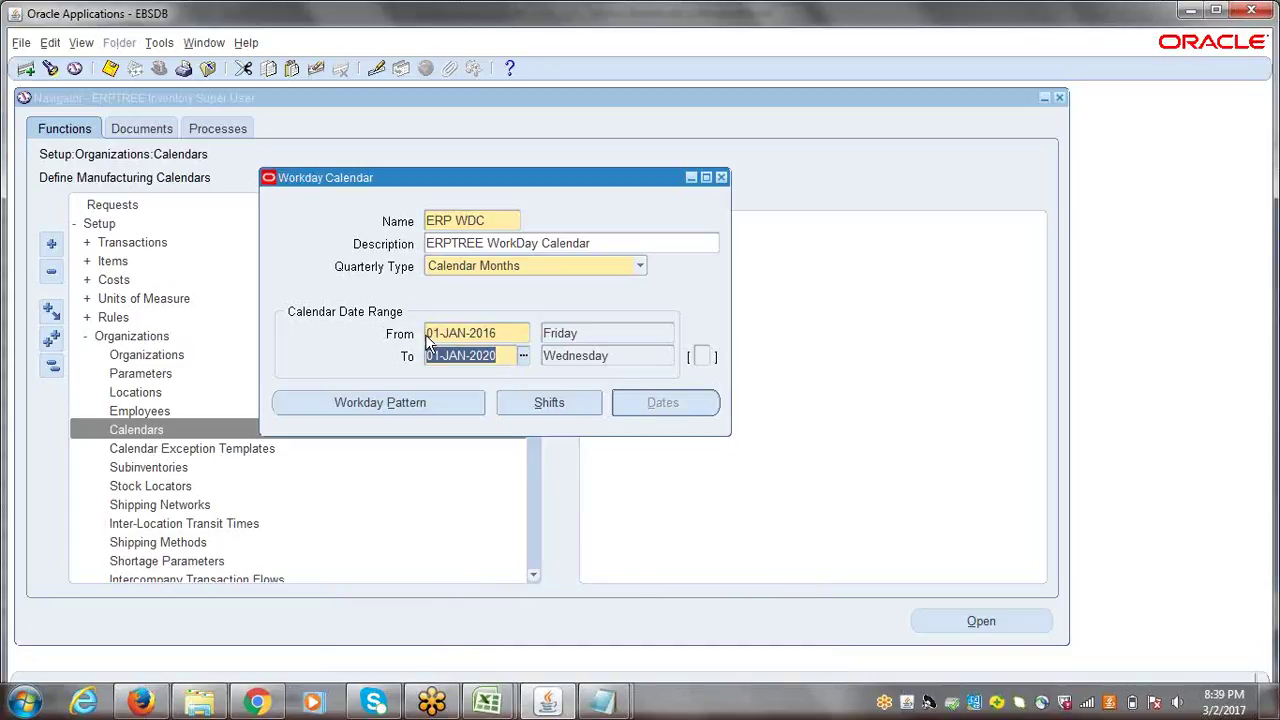
pyautogui.moveTo(425, 334); pyautogui.dragTo(448, 334)
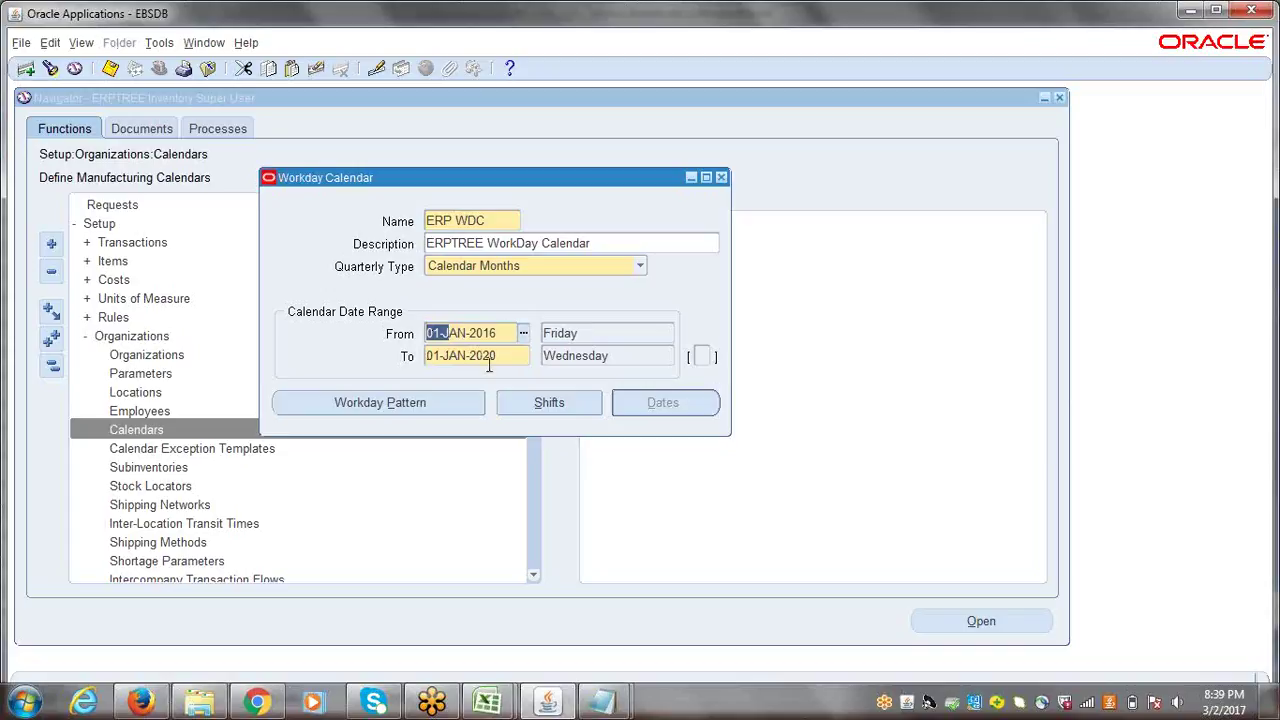
pyautogui.click(454, 362)
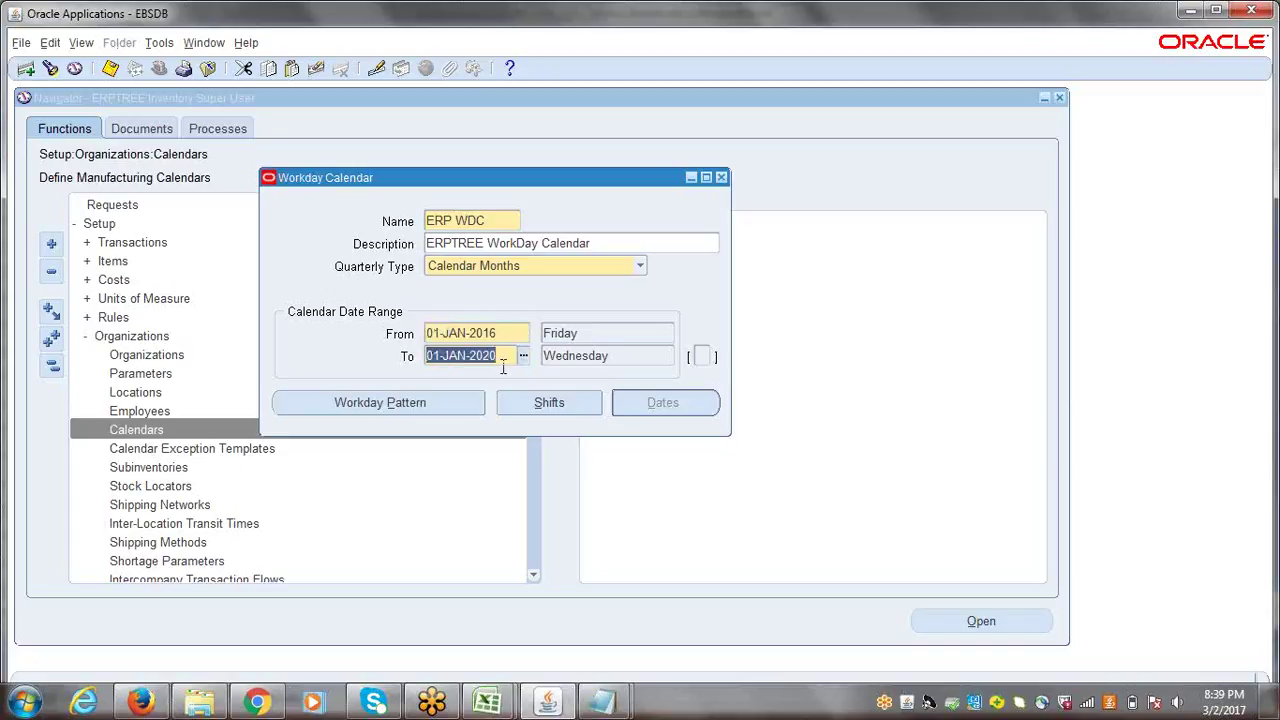
pyautogui.write('31')
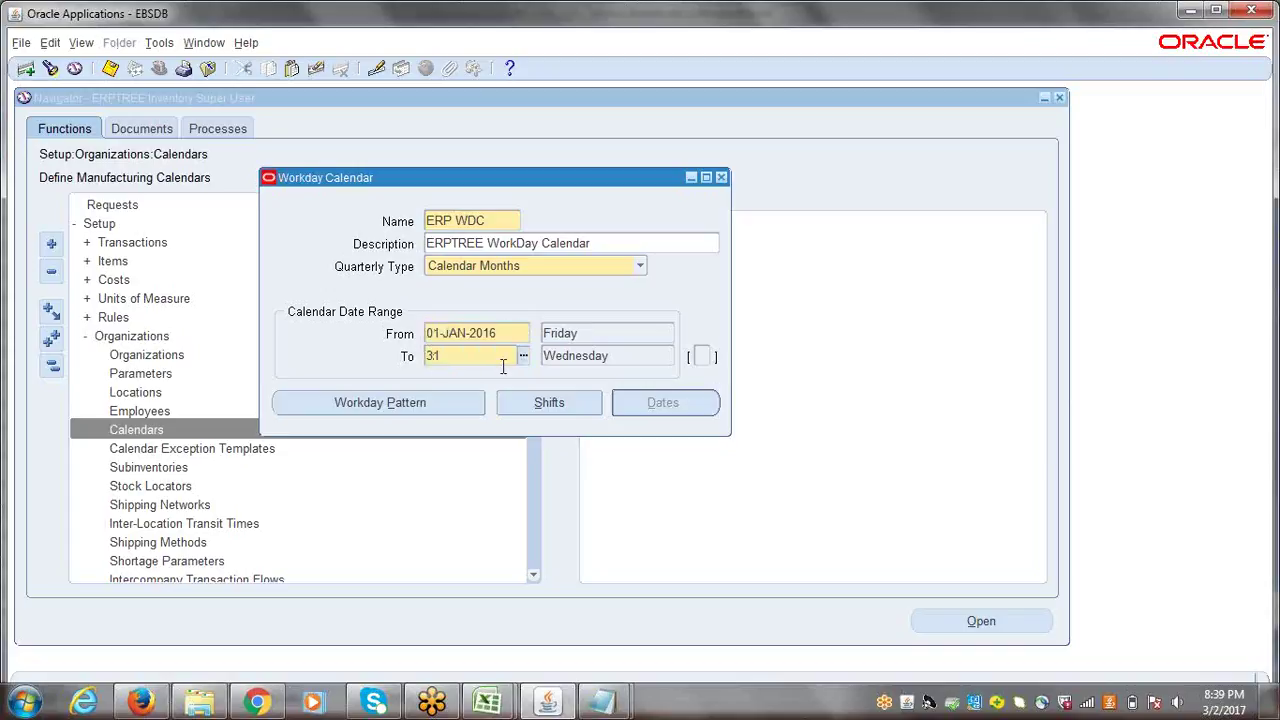
pyautogui.write('DEC20')
pyautogui.press('Tab')
pyautogui.hotkey('shift', 'Tab')
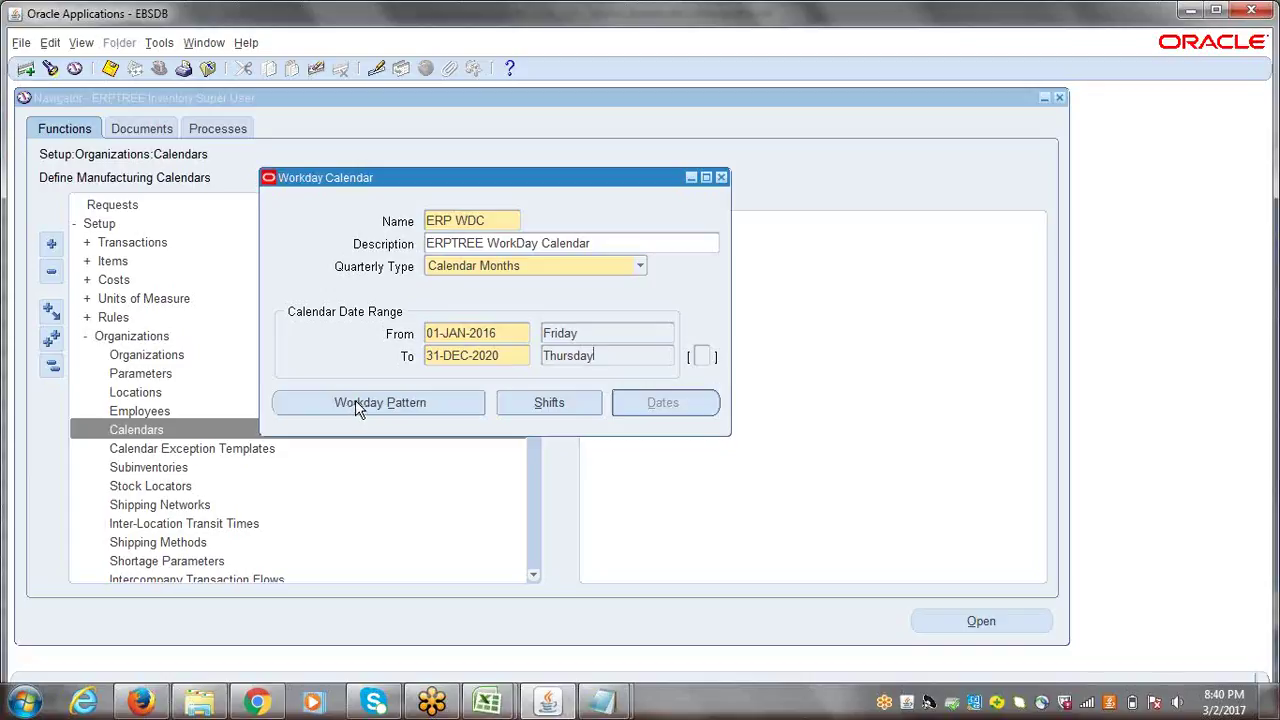
# - Add workday pattern row 1 with 1 day on and 2 days off
pyautogui.click(355, 402)
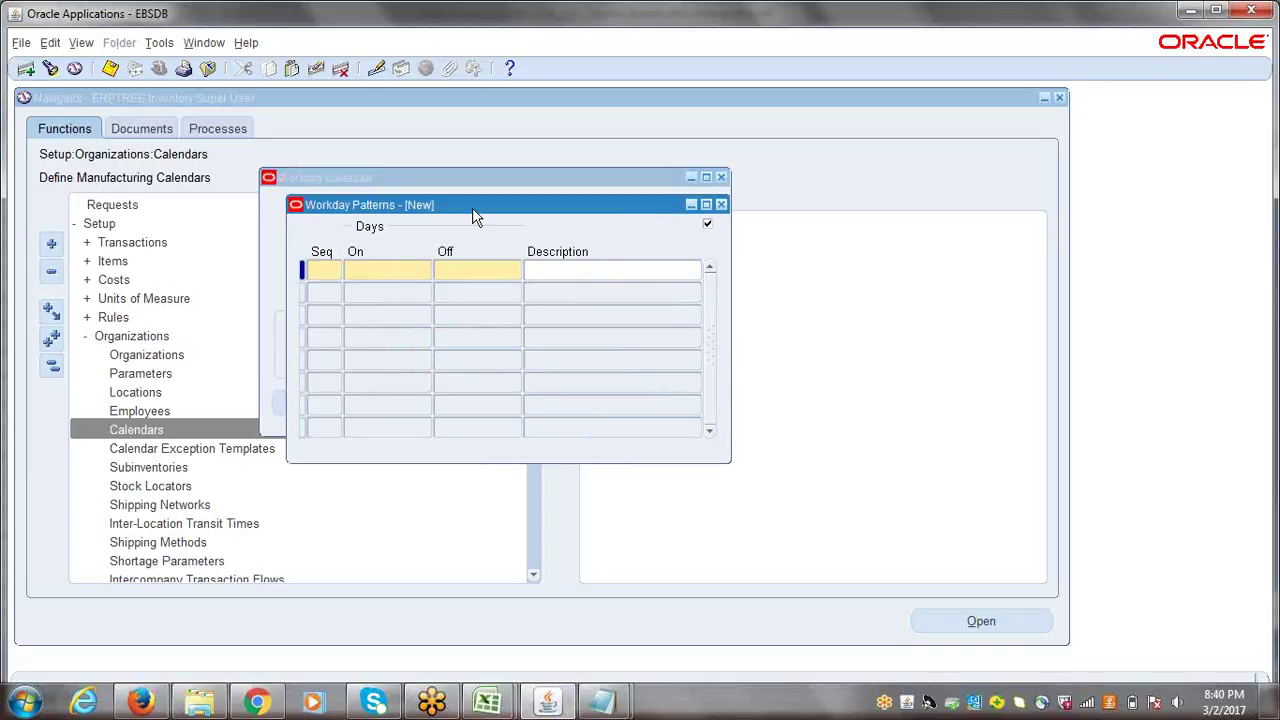
pyautogui.moveTo(474, 205); pyautogui.dragTo(503, 451)
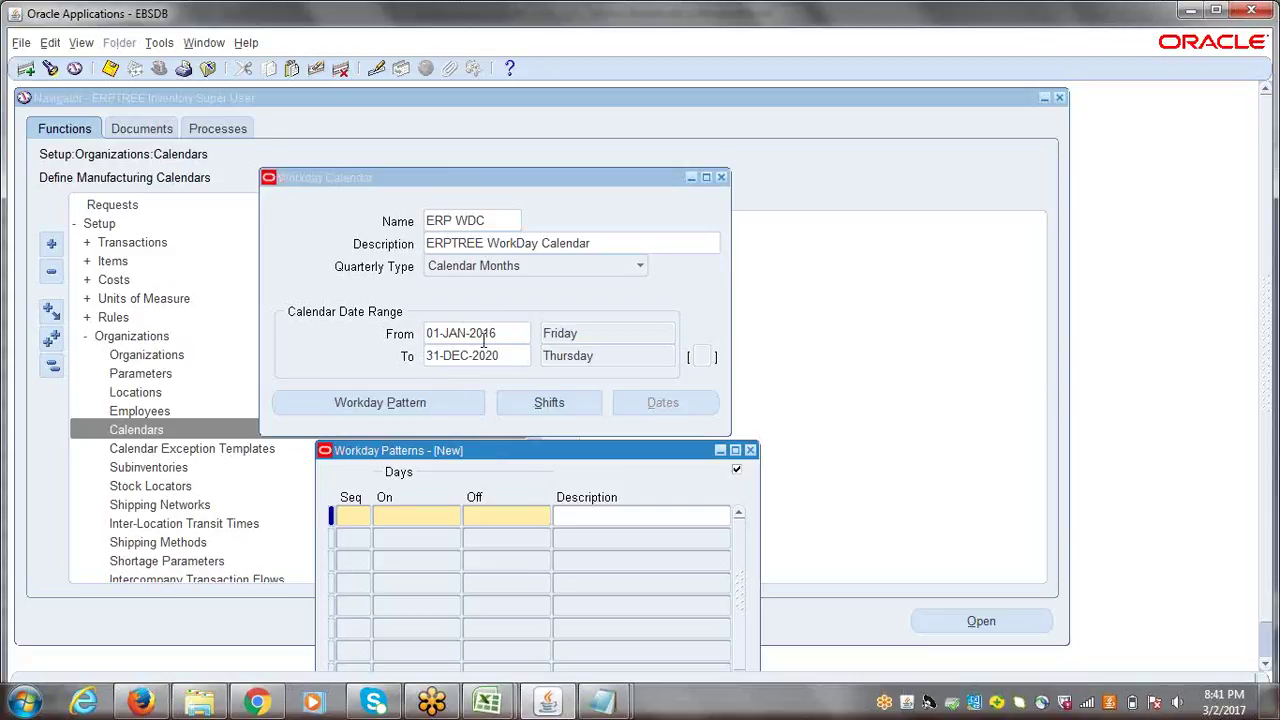
pyautogui.write('1')
pyautogui.press('Tab')
pyautogui.write('1')
pyautogui.press('Tab')
pyautogui.write('2')
# - Add pattern row 2 with 4 days on and 0 off, and save the calendar
pyautogui.click(350, 544)
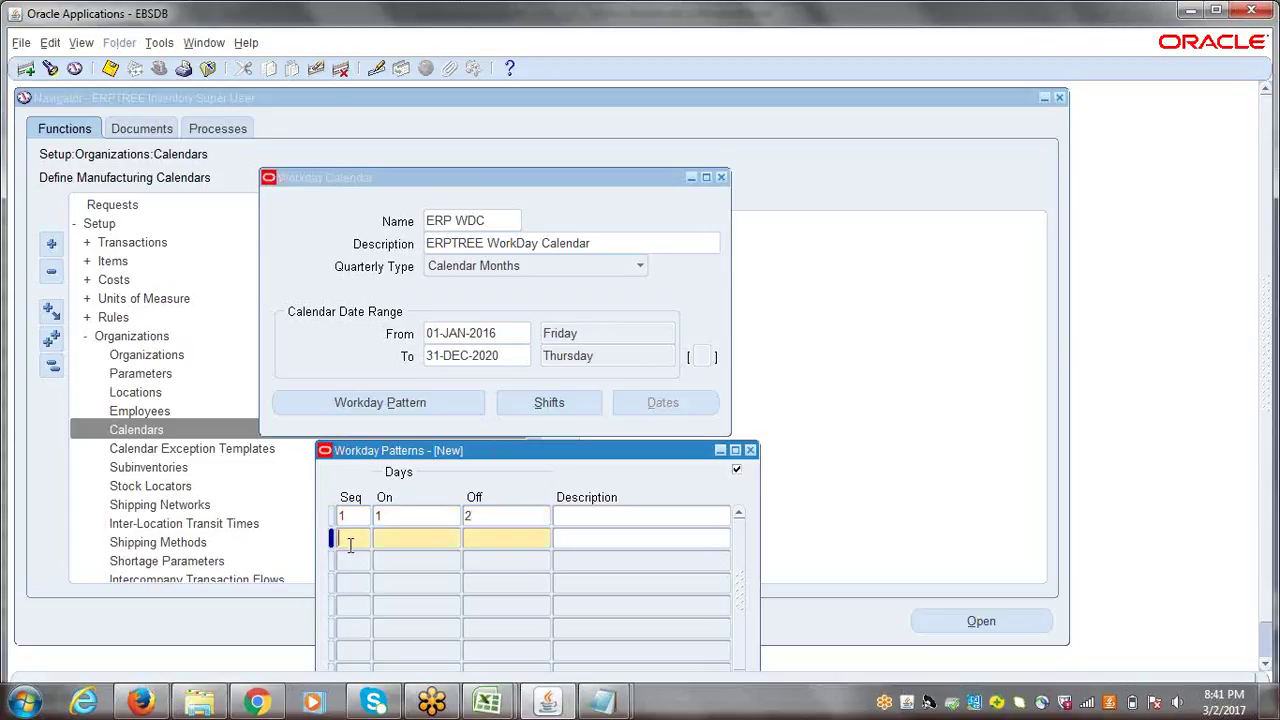
pyautogui.write('2')
pyautogui.click(427, 546)
pyautogui.write('4')
pyautogui.click(484, 539)
pyautogui.write('0')
pyautogui.doubleClick(414, 543)
pyautogui.moveTo(458, 450); pyautogui.dragTo(356, 425)
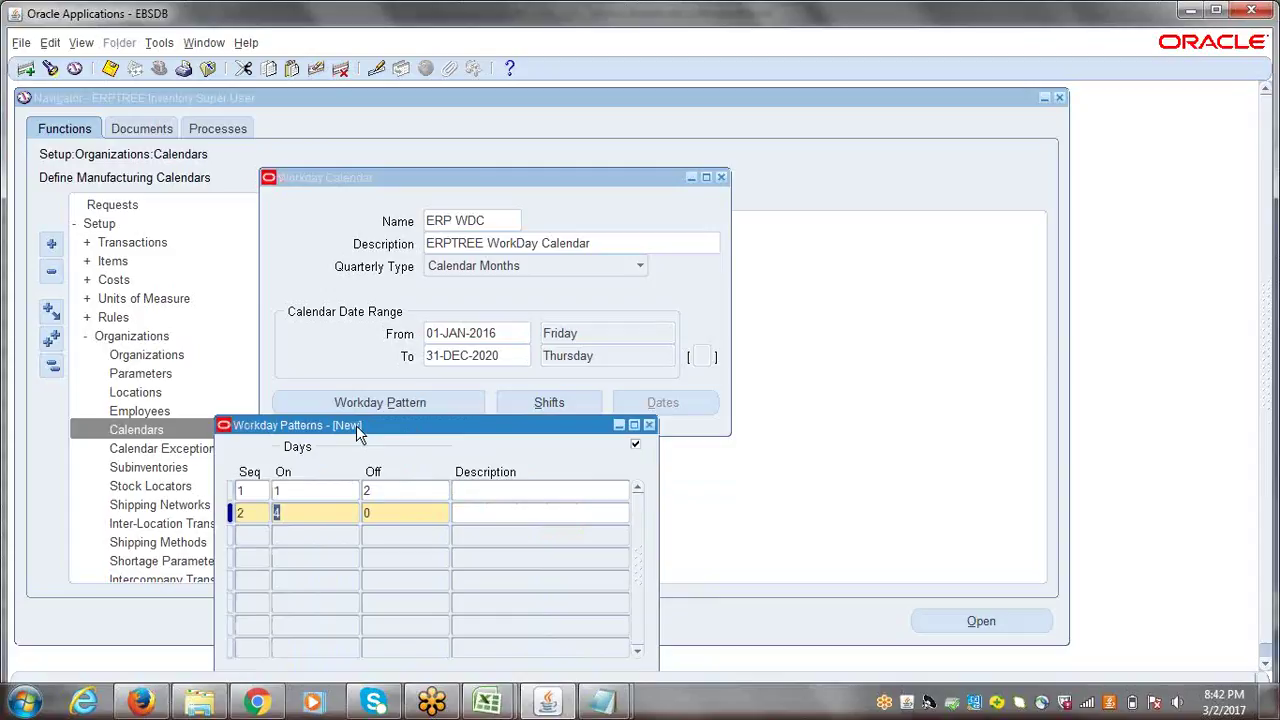
pyautogui.hotkey('ctrl', 's')
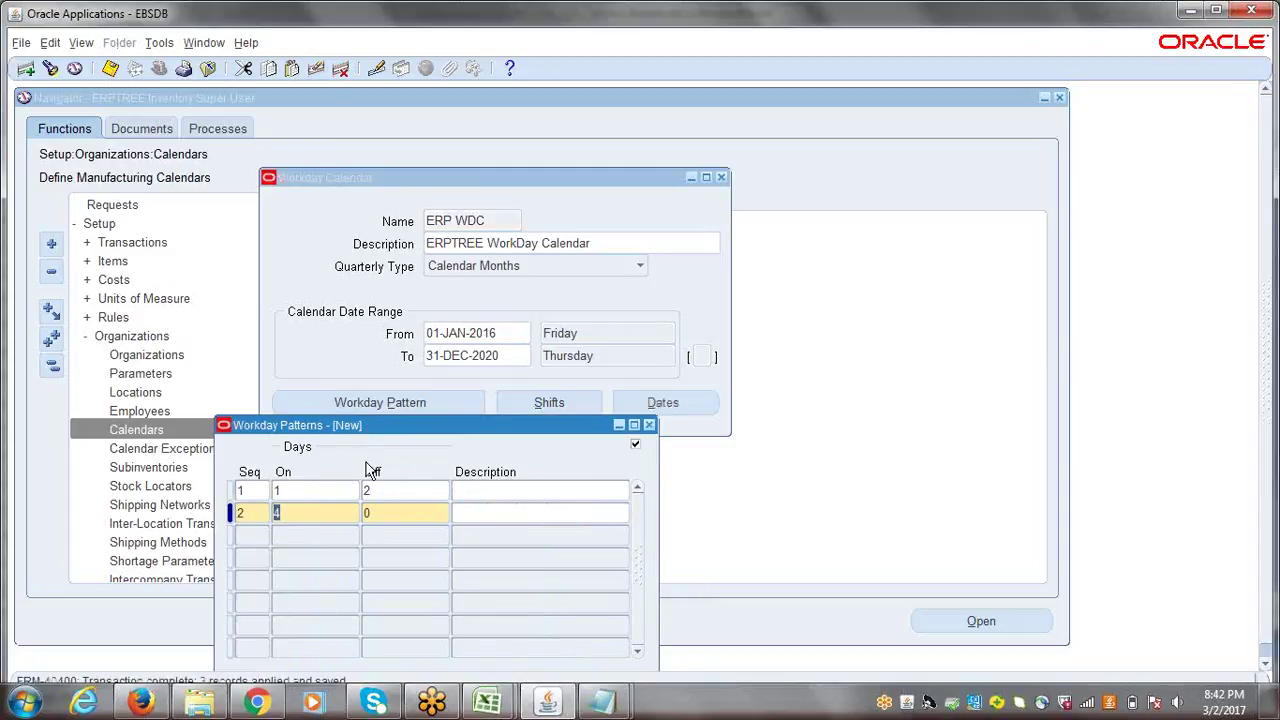
# - Create shift 1 named 'Day Shift' on the ERP WDC calendar
pyautogui.click(649, 425)
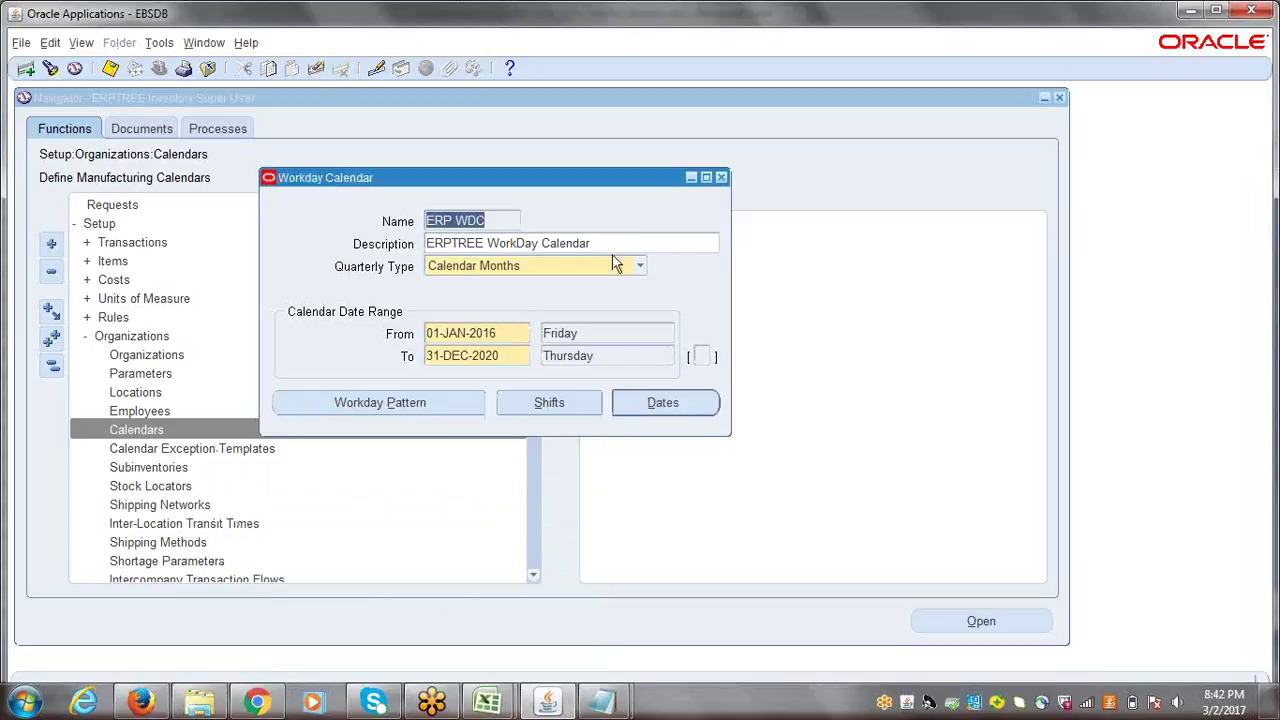
pyautogui.click(549, 403)
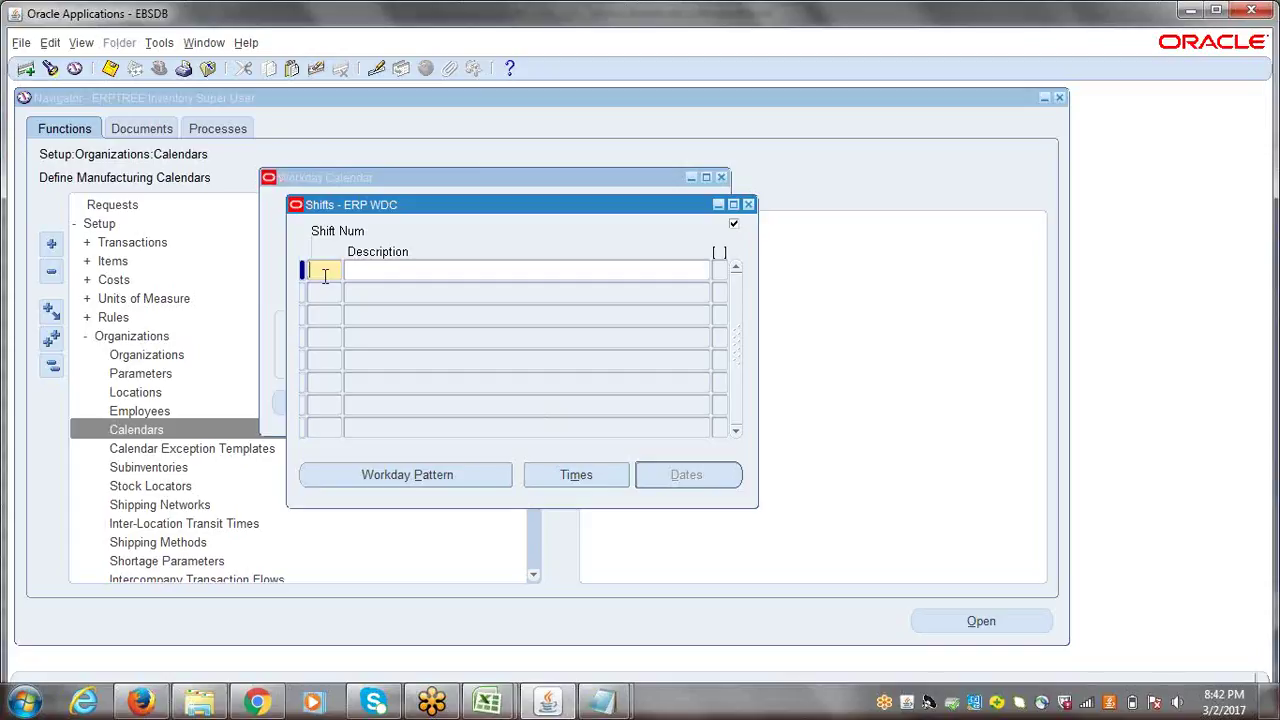
pyautogui.write('1')
pyautogui.write('Day S')
pyautogui.write('hift')
# - Give Day Shift times 08:00:00 to 18:00:00, save, and accept the default pattern note
pyautogui.click(576, 476)
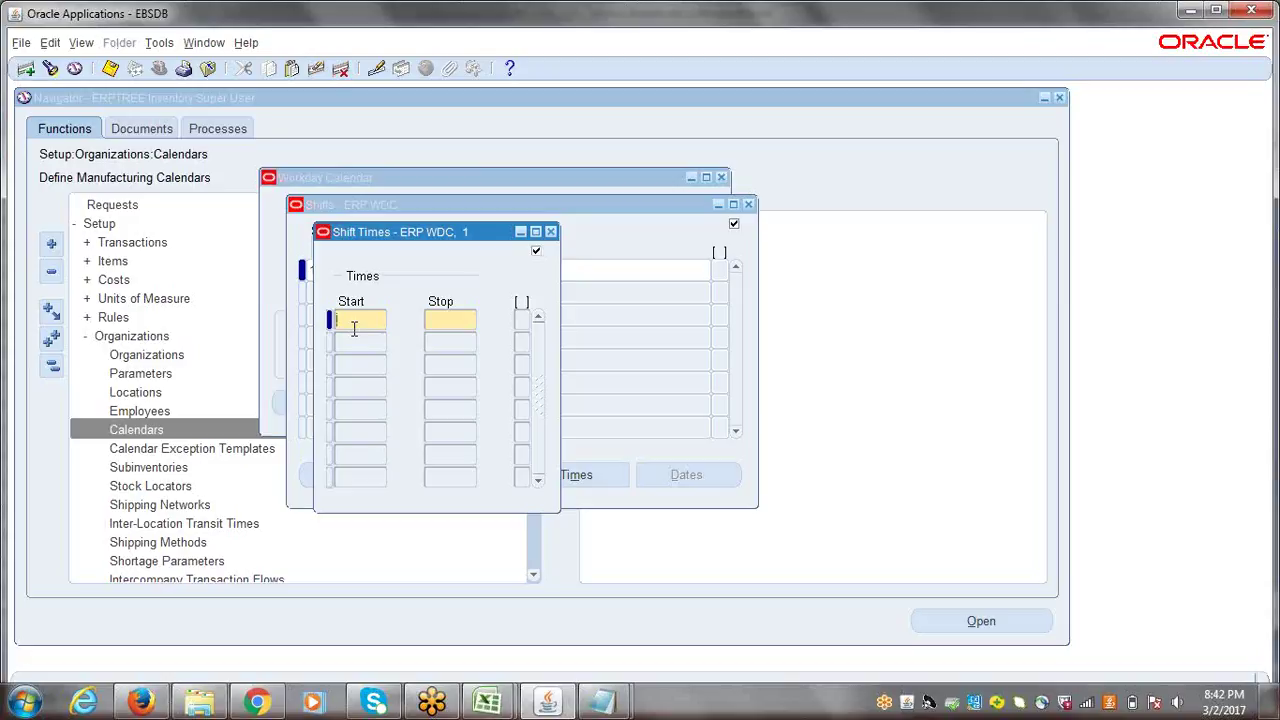
pyautogui.write('0')
pyautogui.write('8')
pyautogui.write(':20')
pyautogui.write('0:00')
pyautogui.click(464, 320)
pyautogui.write('18:00:00')
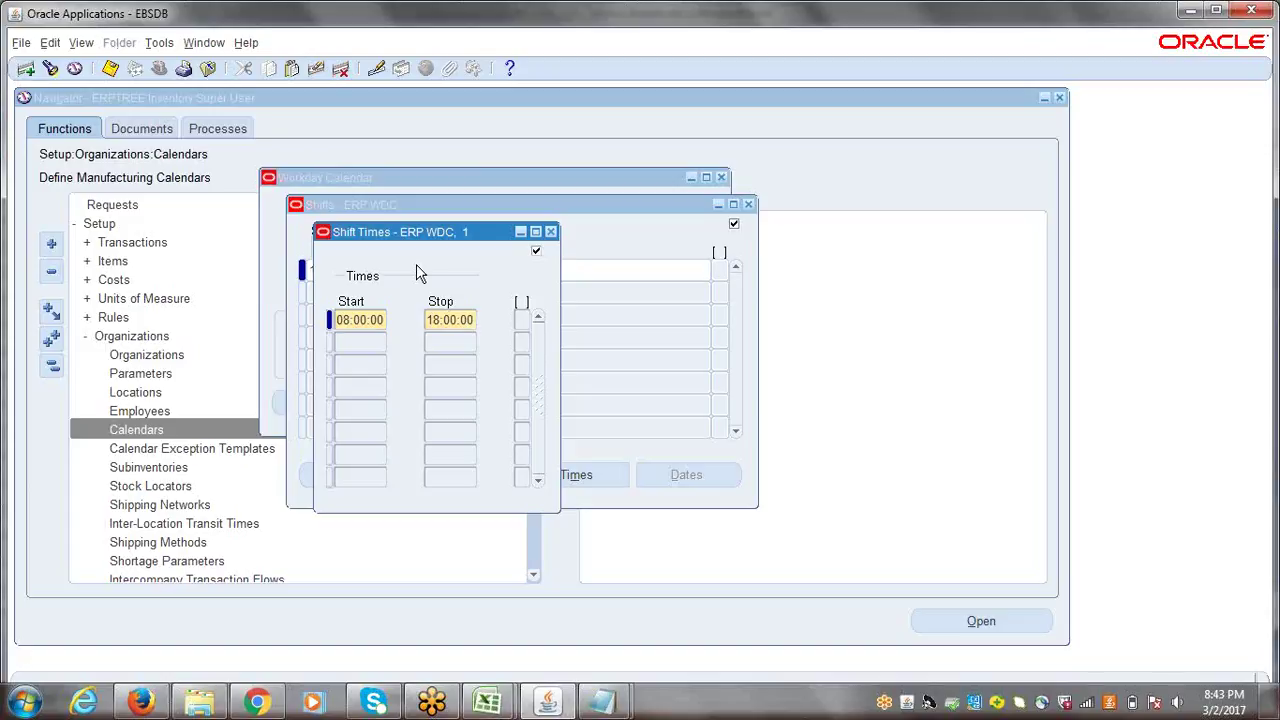
pyautogui.hotkey('ctrl', 's')
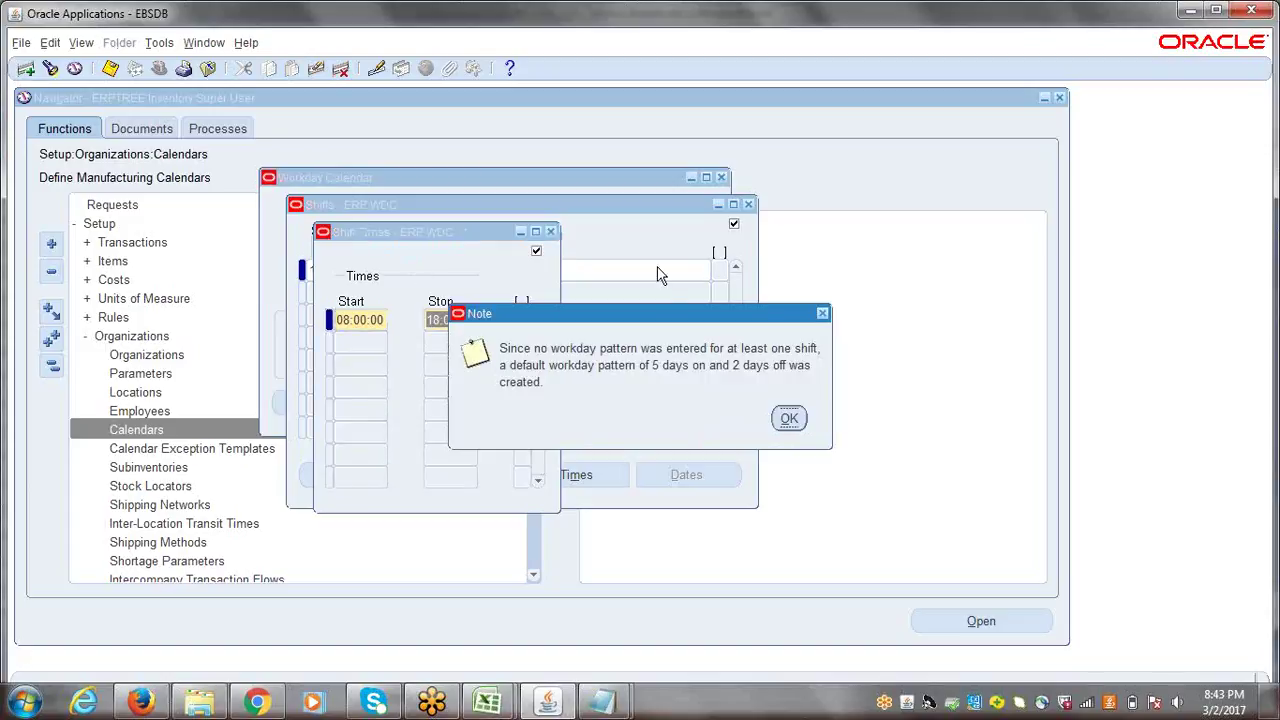
pyautogui.moveTo(662, 316); pyautogui.dragTo(512, 310)
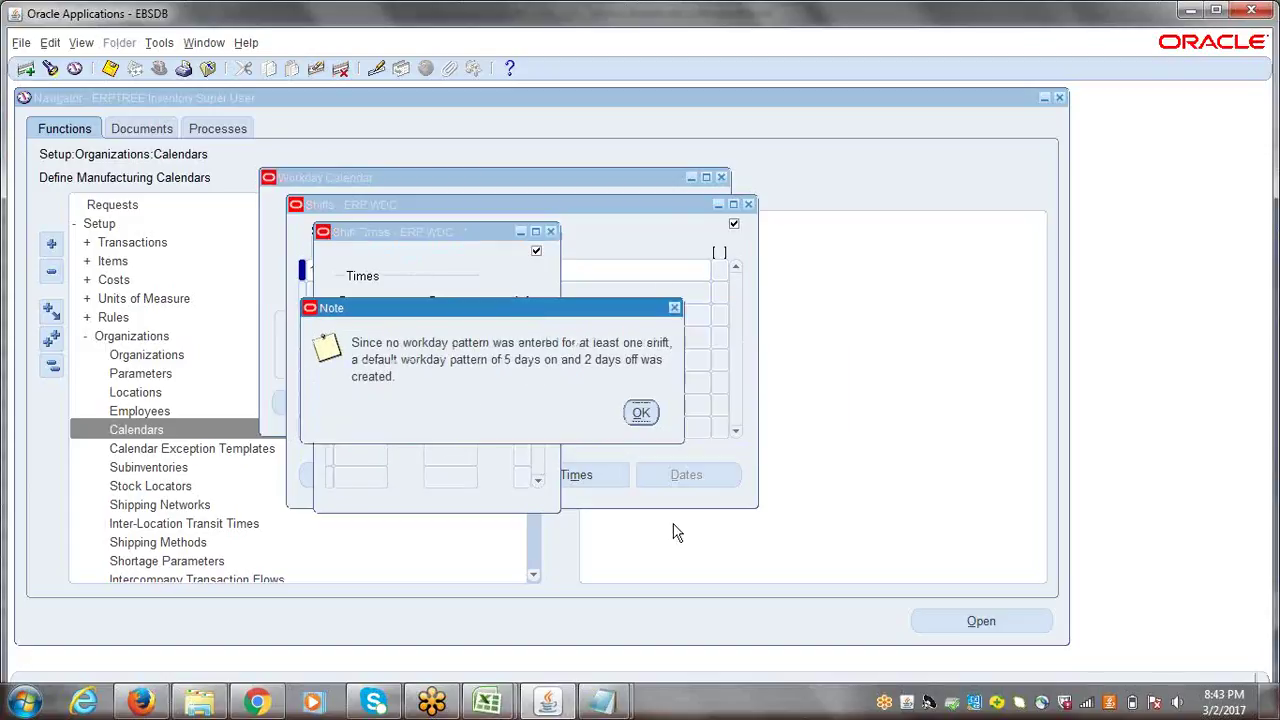
pyautogui.click(640, 416)
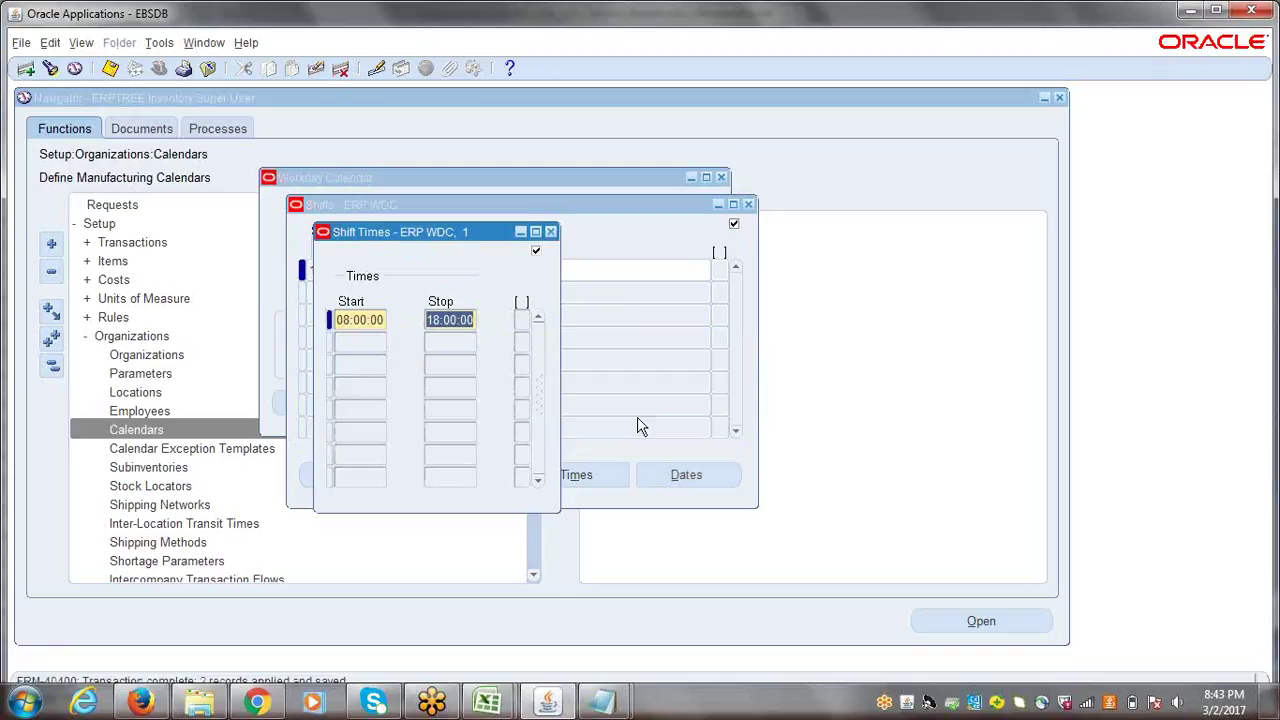
pyautogui.click(549, 232)
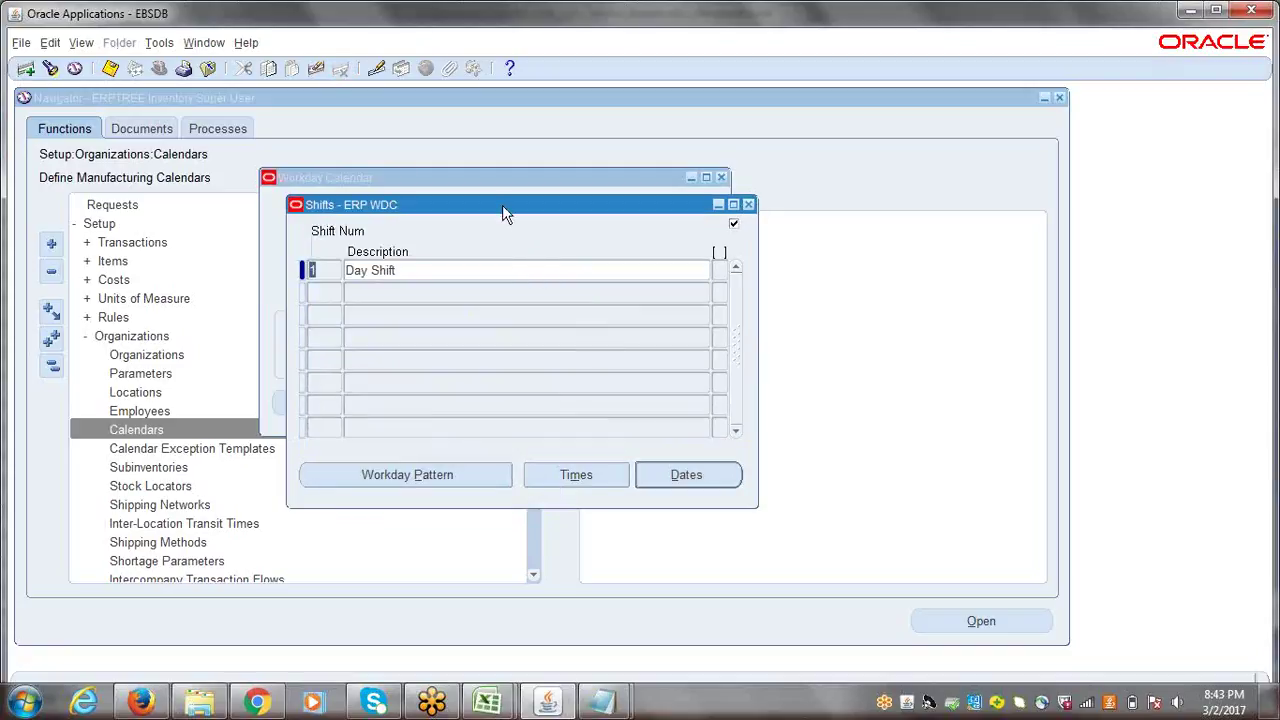
pyautogui.moveTo(503, 210); pyautogui.dragTo(570, 280)
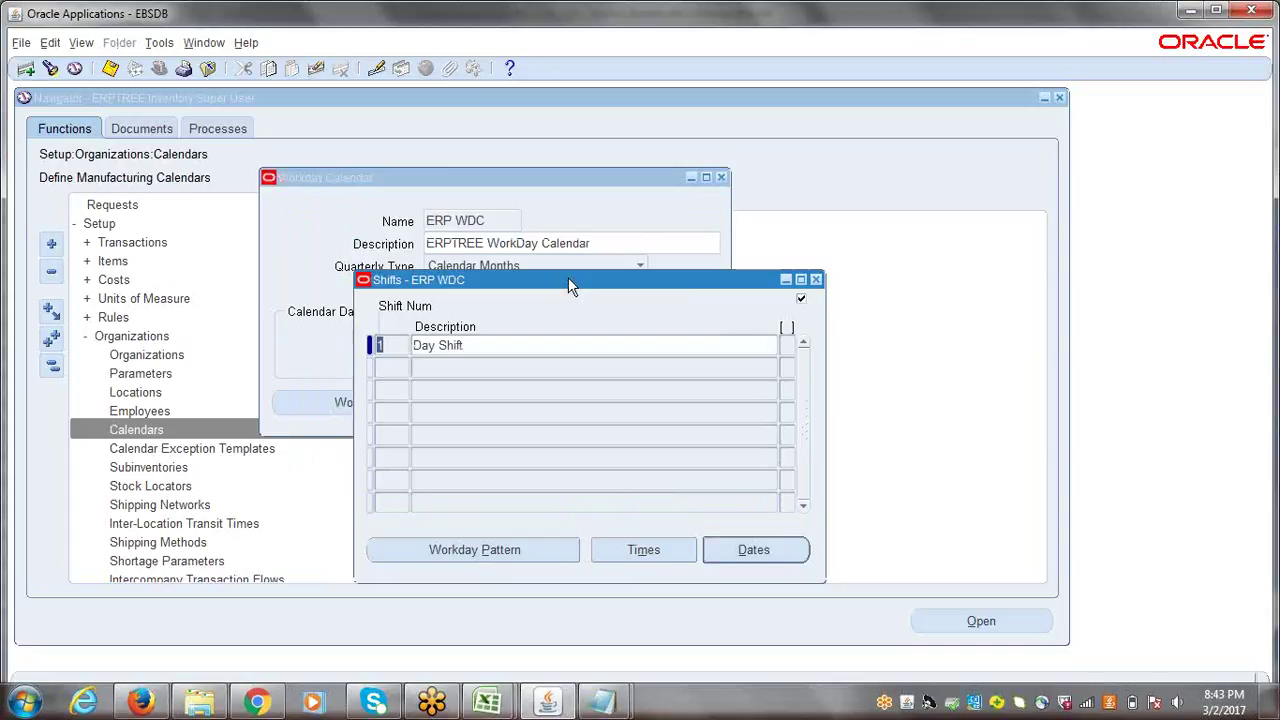
pyautogui.click(743, 550)
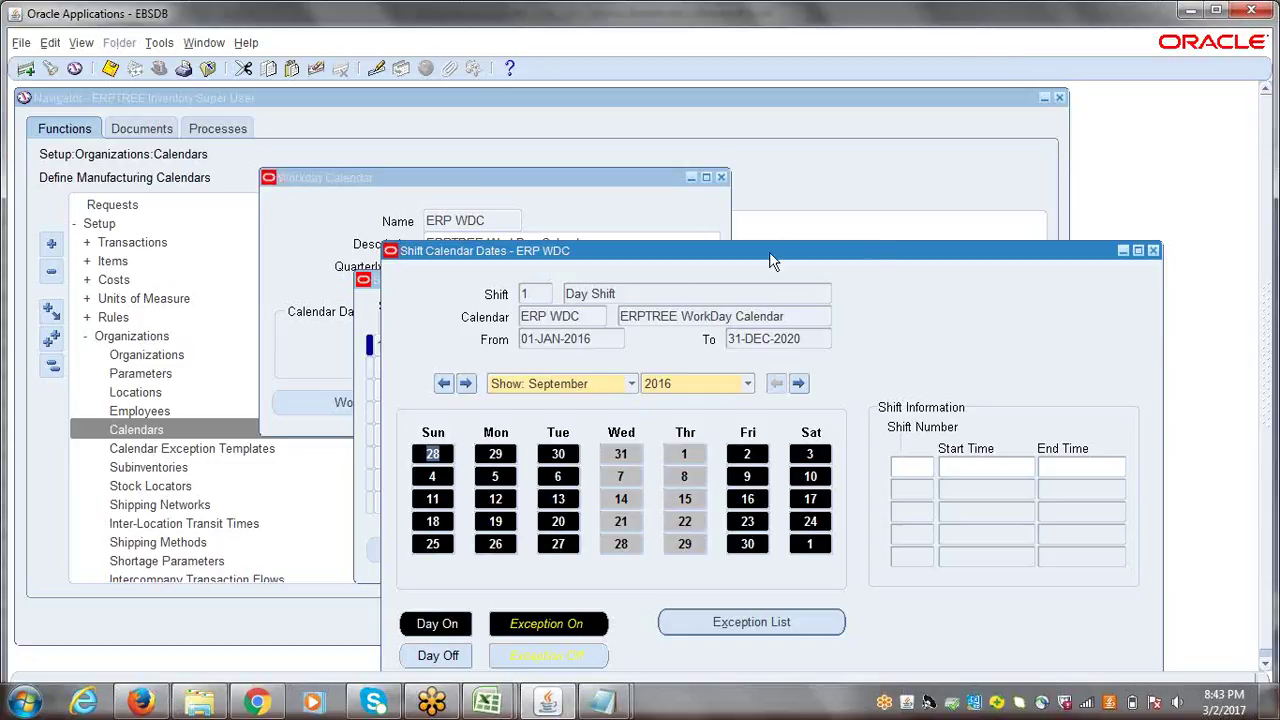
pyautogui.click(1045, 14)
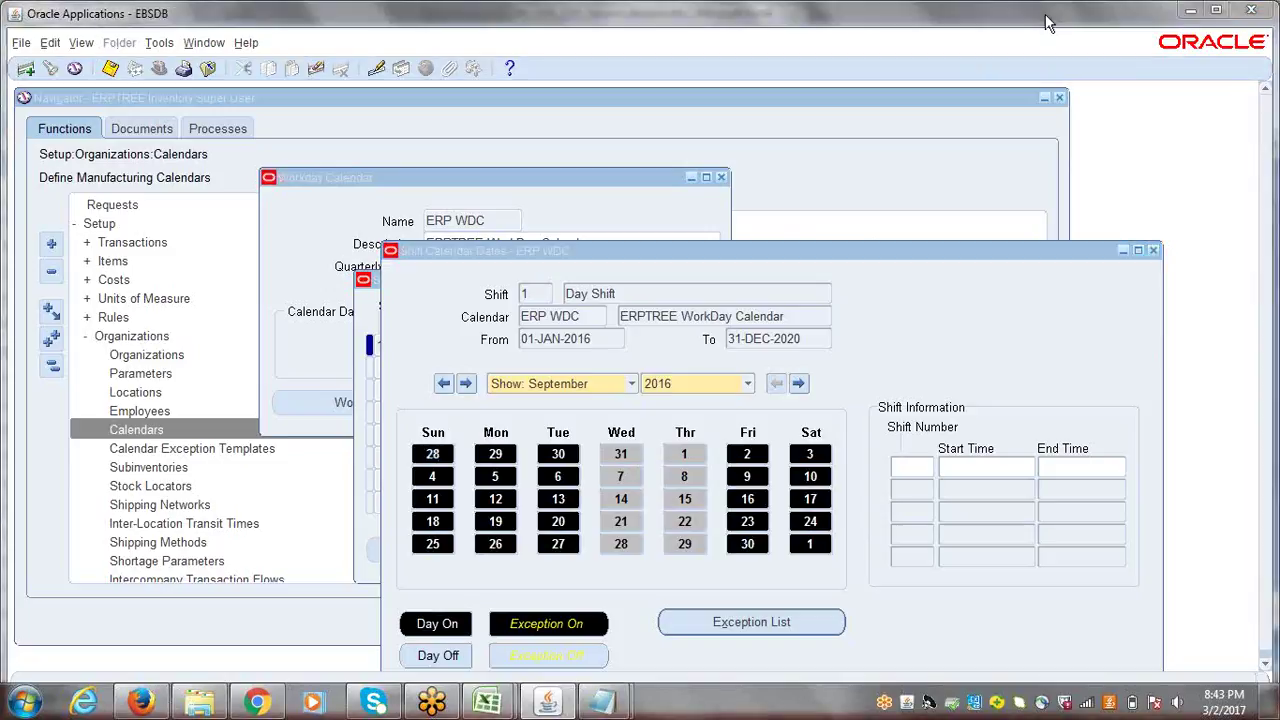
pyautogui.click(1153, 250)
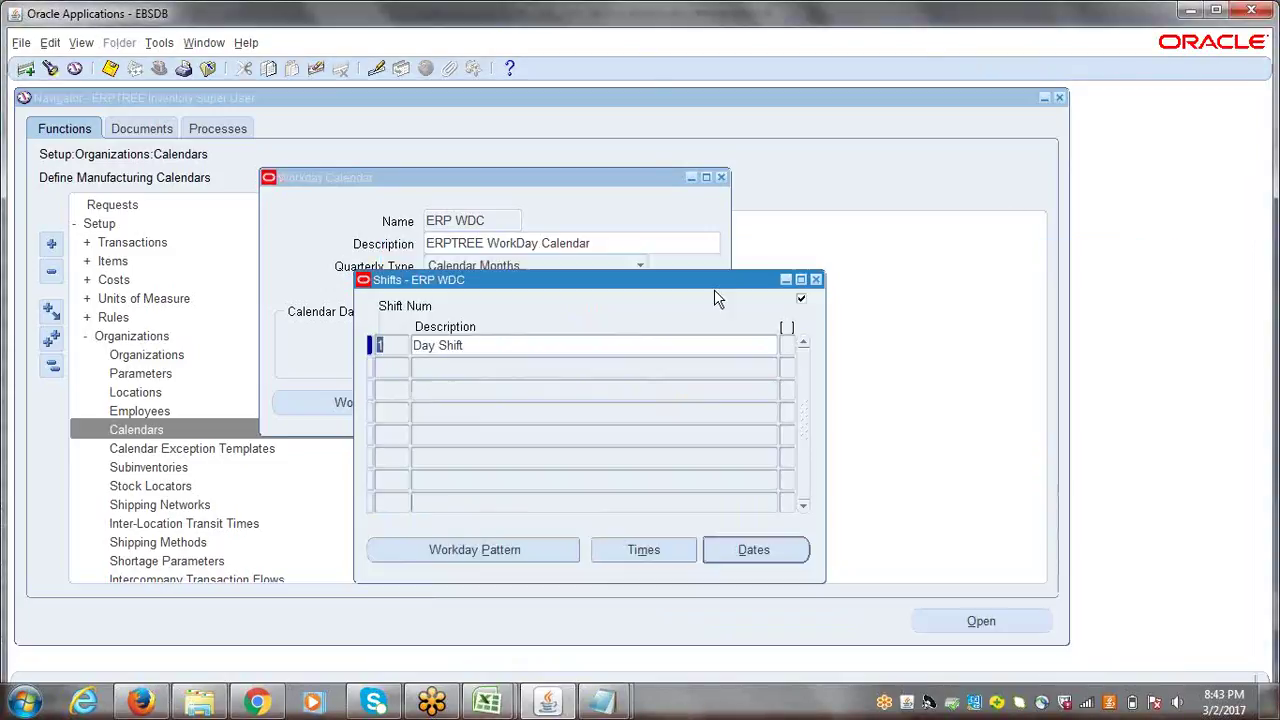
pyautogui.click(815, 280)
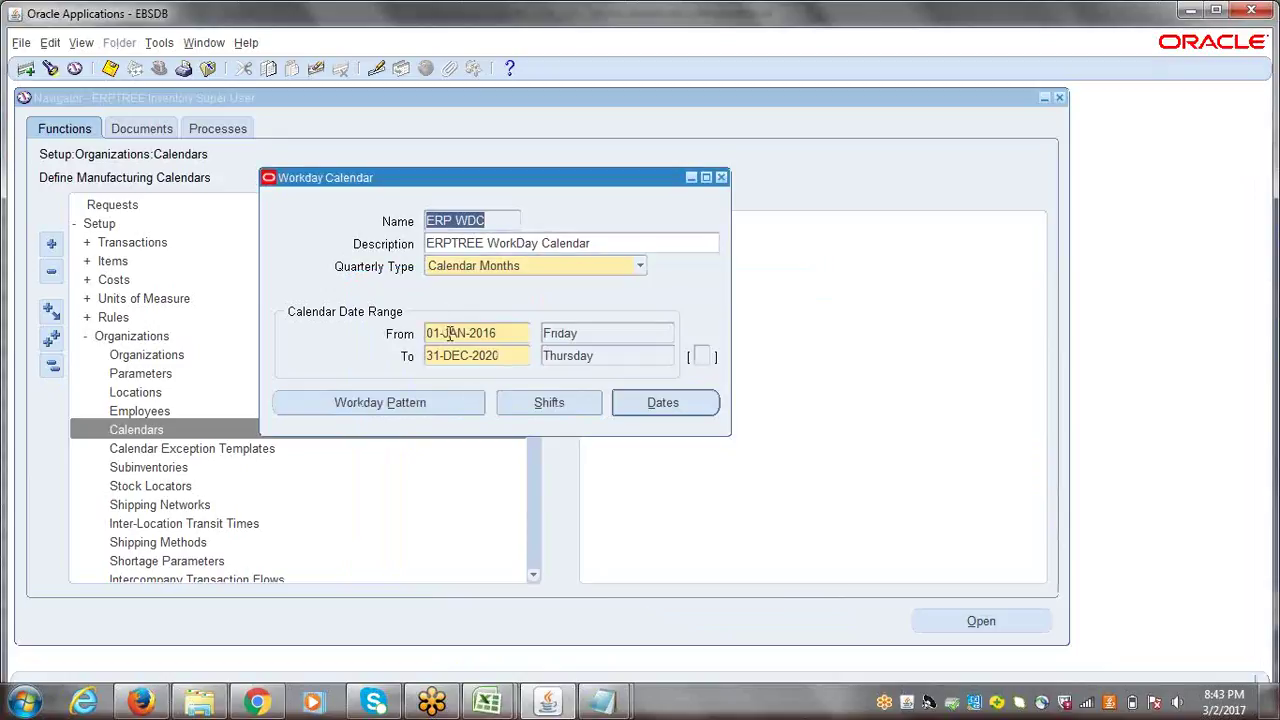
# - Open the ERP WDC workday pattern, check its first row and attempt a save
pyautogui.moveTo(426, 335); pyautogui.dragTo(448, 337)
pyautogui.click(398, 410)
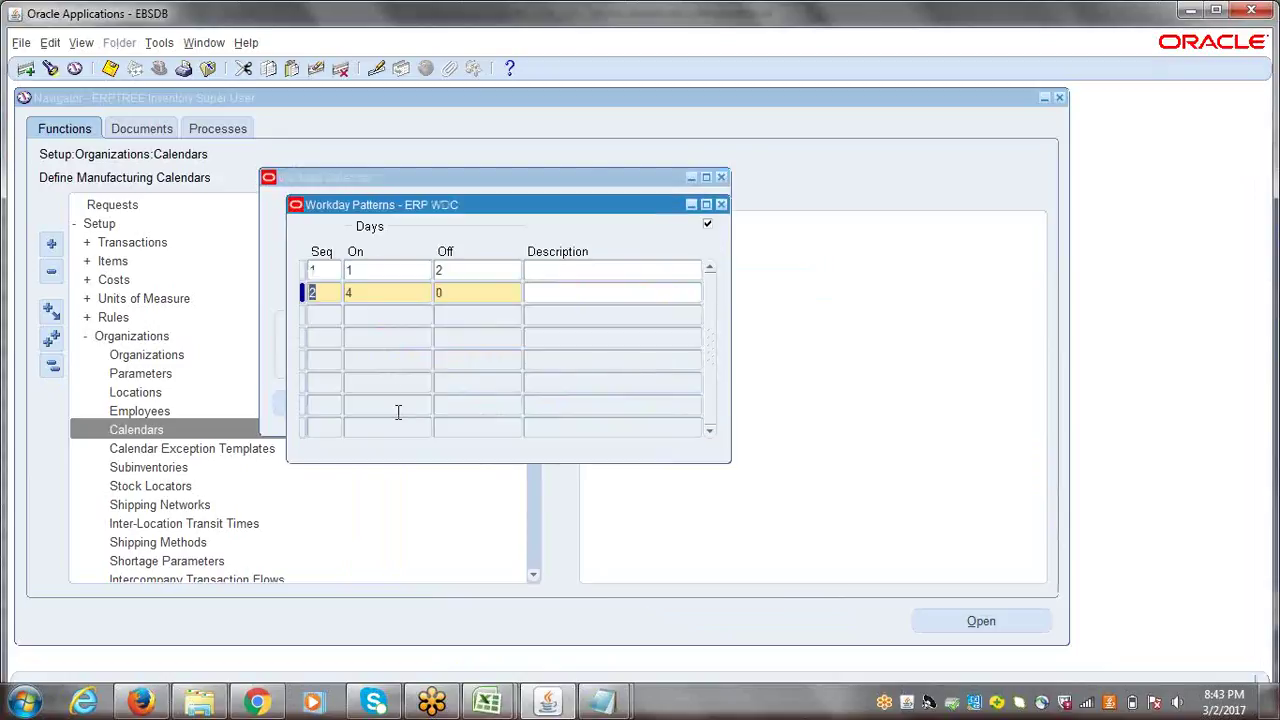
pyautogui.click(378, 276)
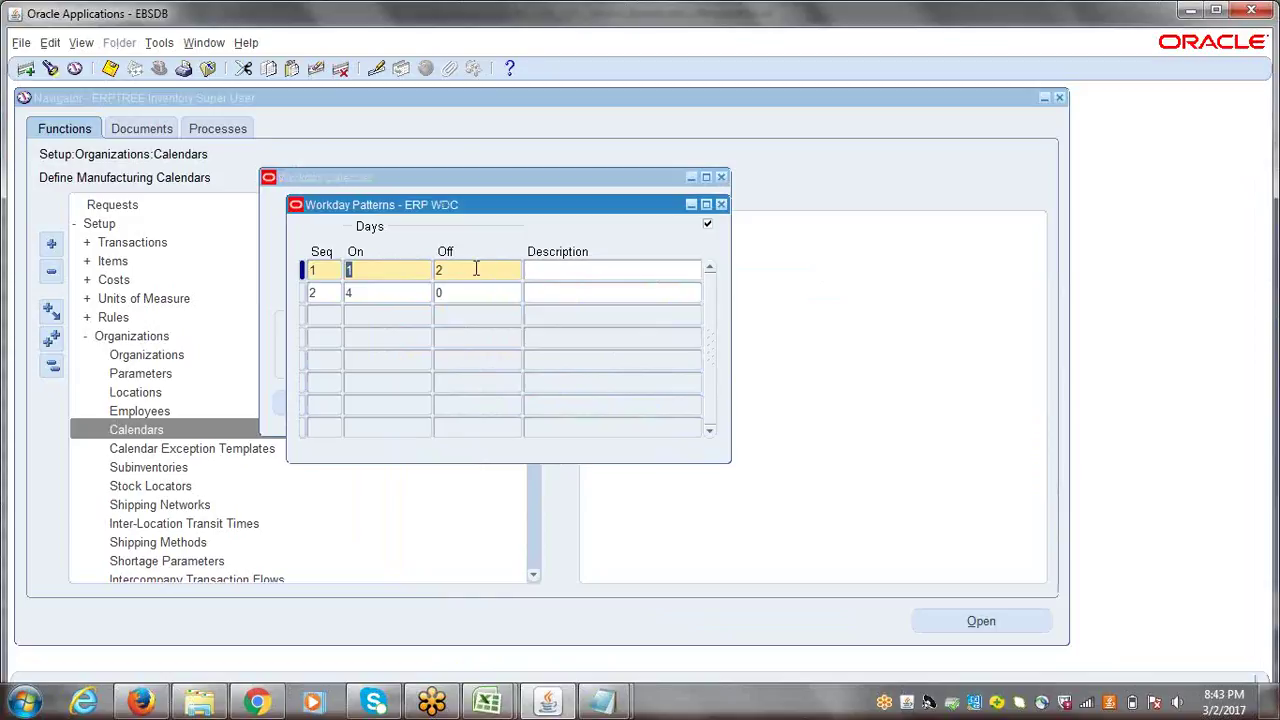
pyautogui.hotkey('ctrl', 's')
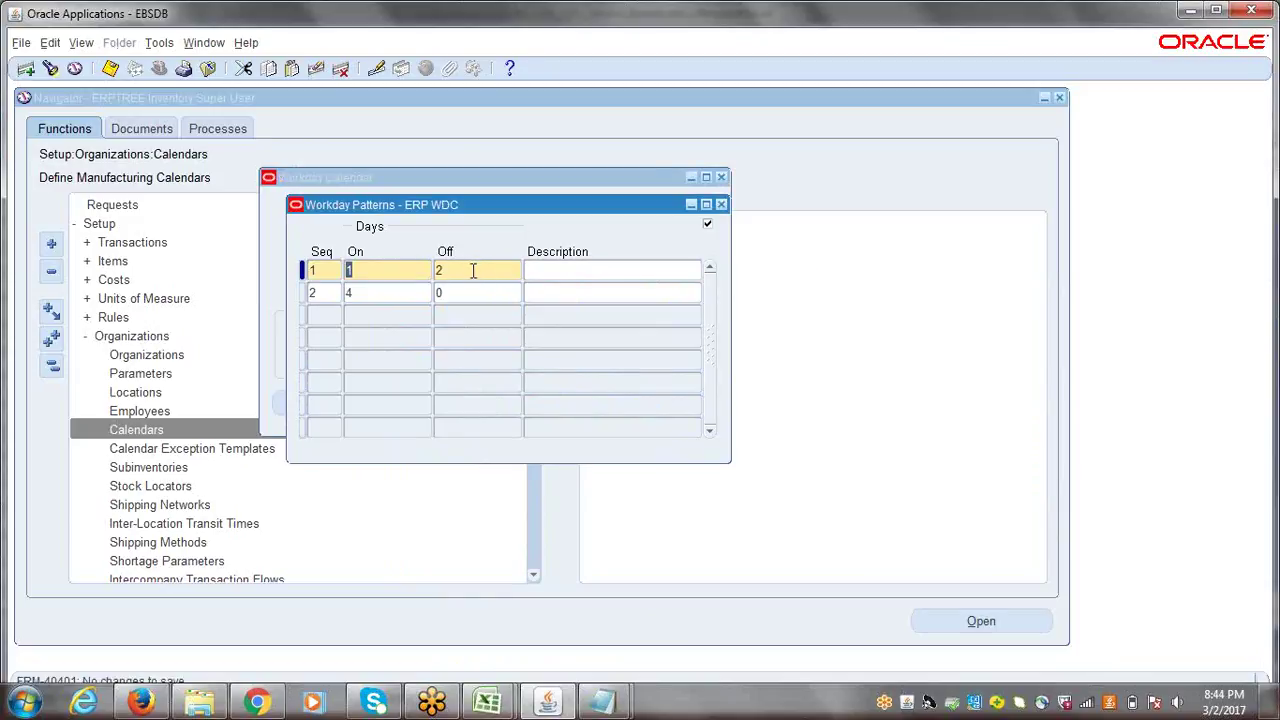
pyautogui.click(721, 204)
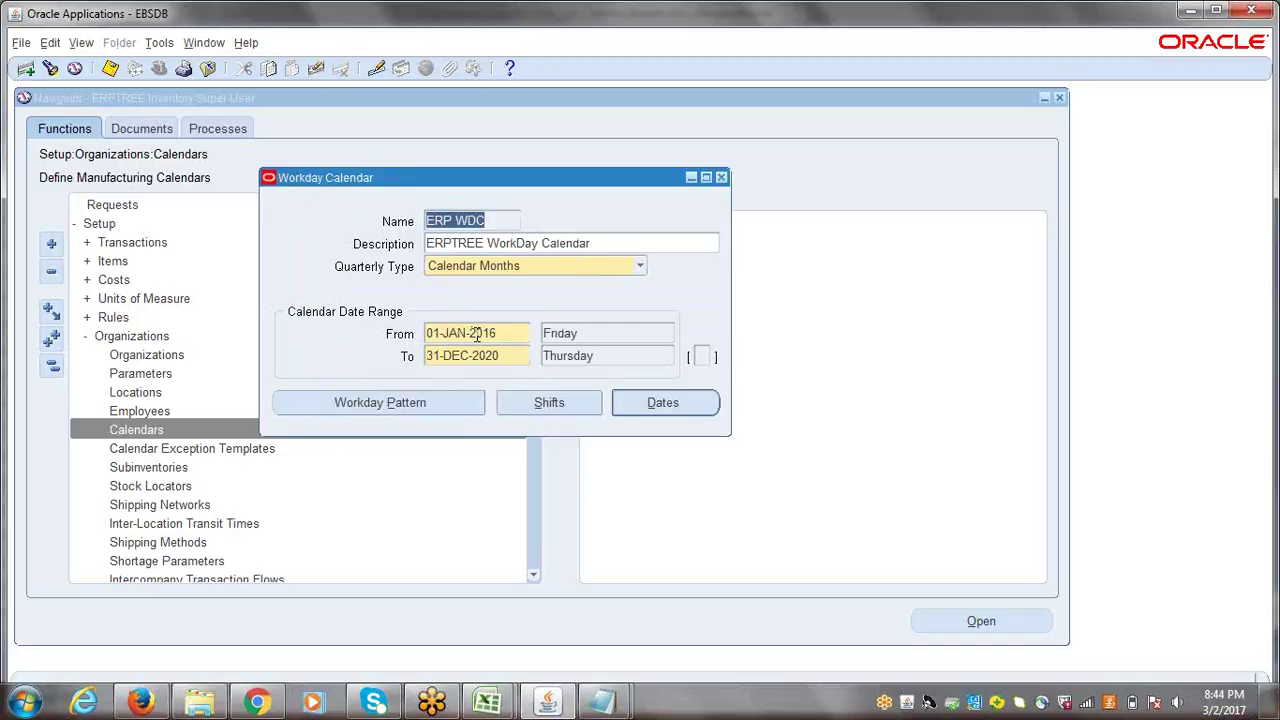
pyautogui.click(1229, 709)
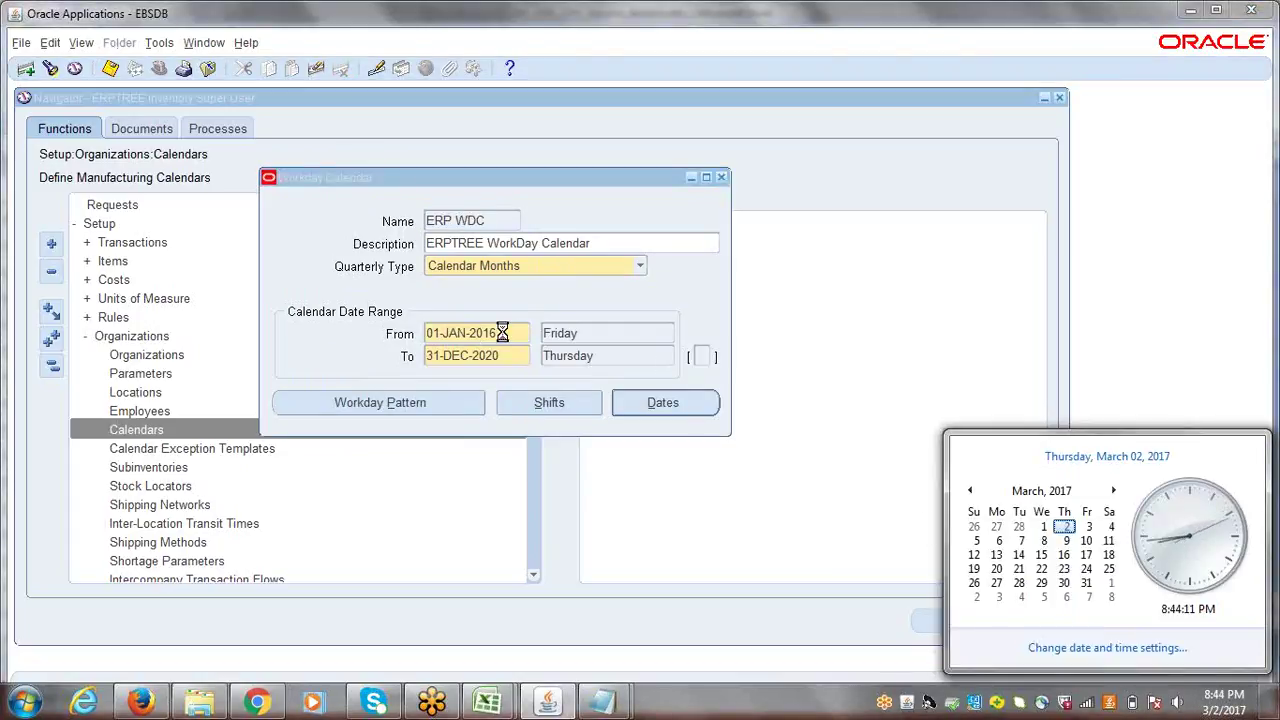
pyautogui.click(504, 334)
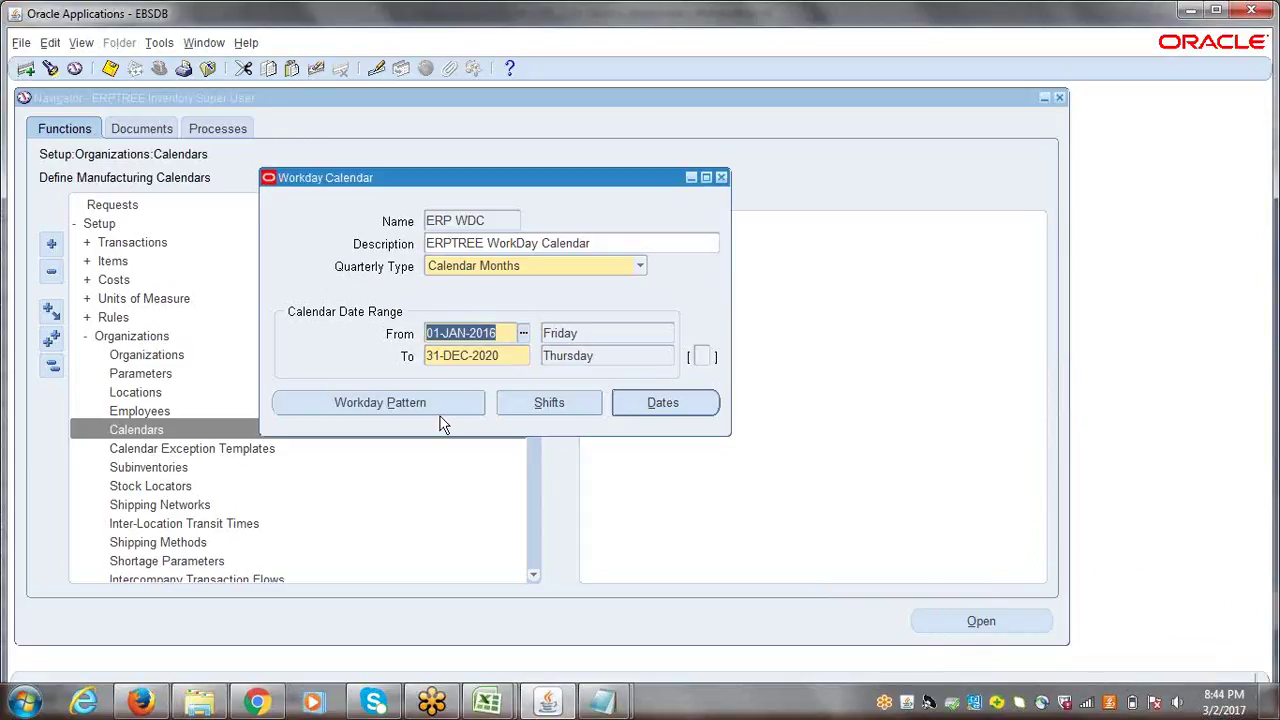
# - Recheck the 1 on 2 off, 4 on 0 off pattern and save the calendar definition
pyautogui.click(400, 400)
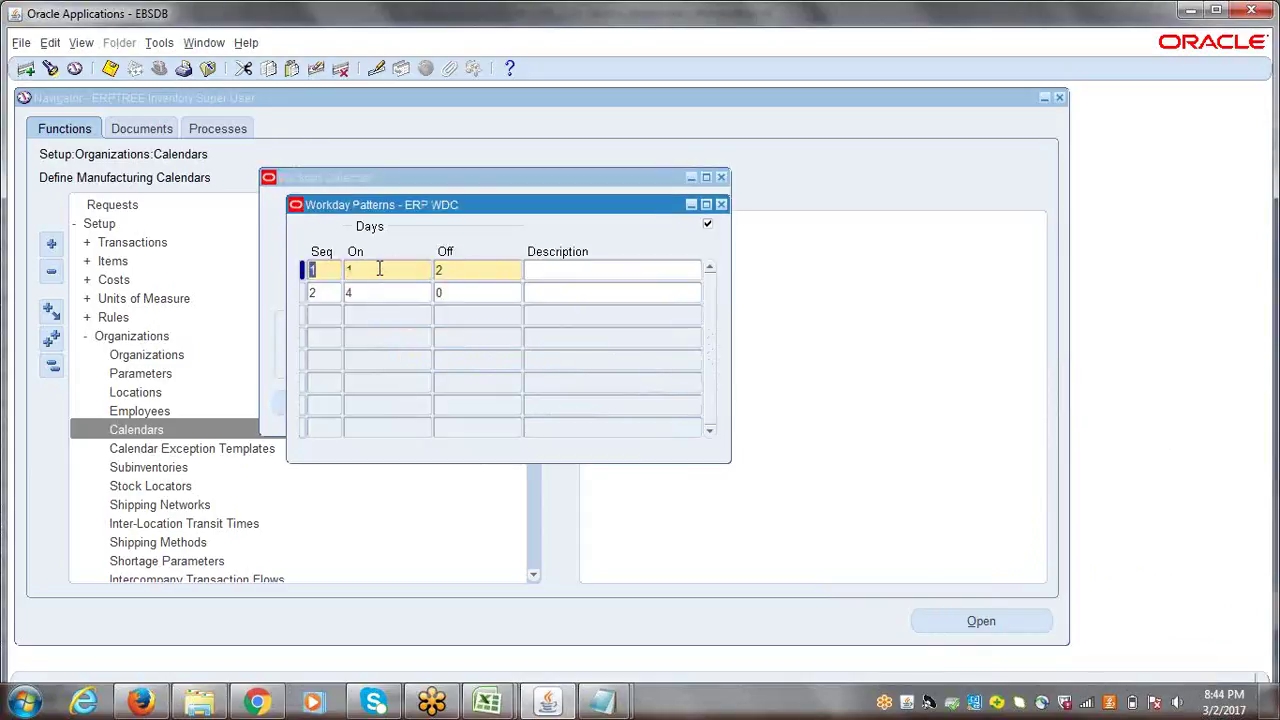
pyautogui.press('Tab')
pyautogui.hotkey('ctrl', 's')
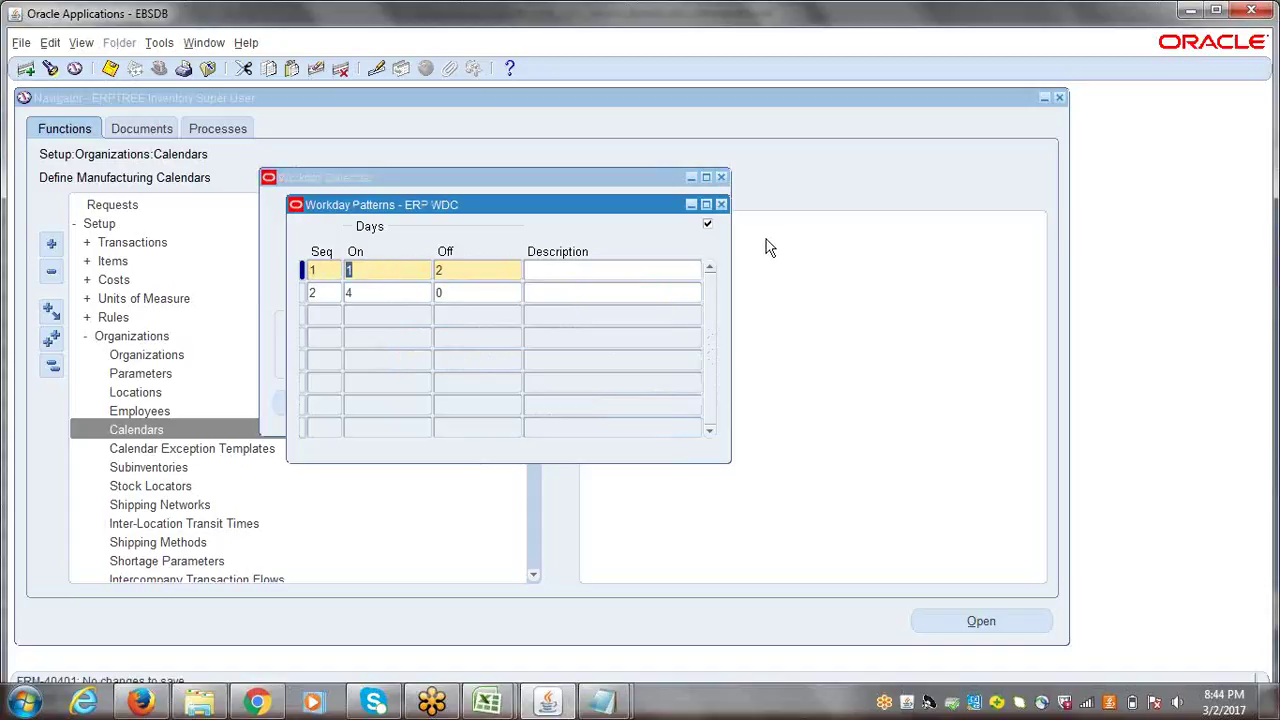
pyautogui.click(722, 205)
pyautogui.click(503, 333)
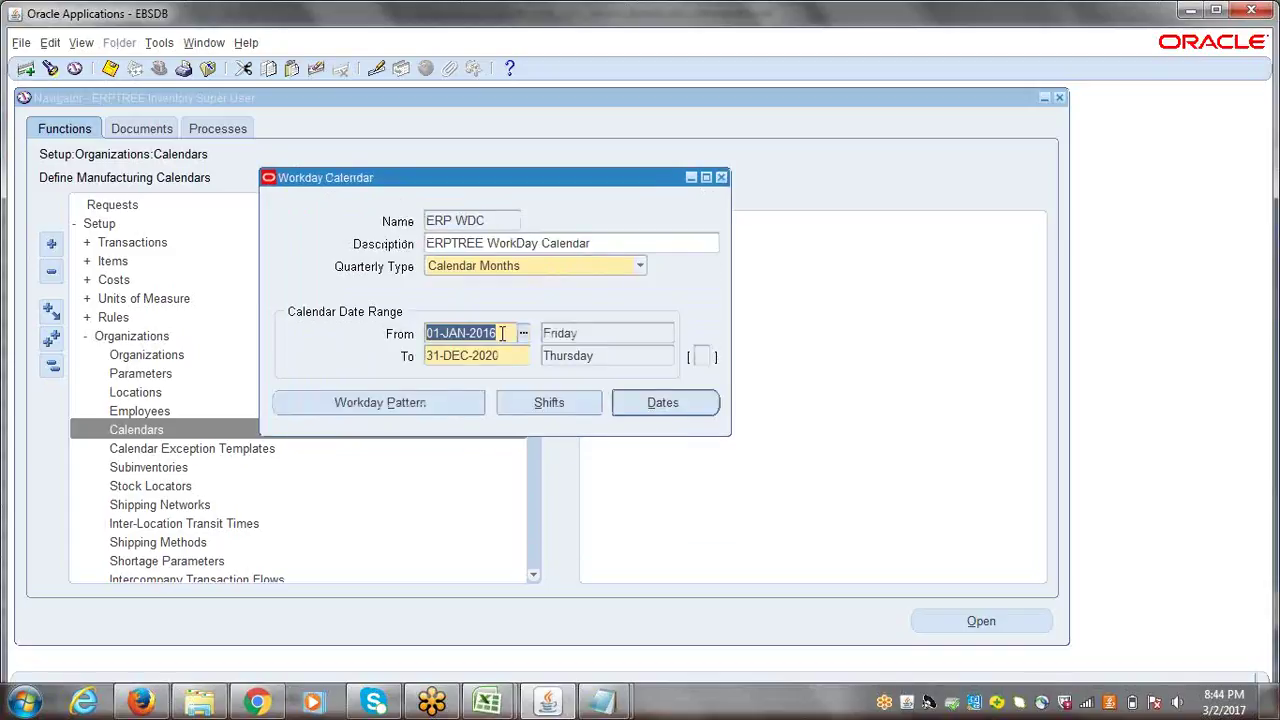
pyautogui.hotkey('ctrl', 's')
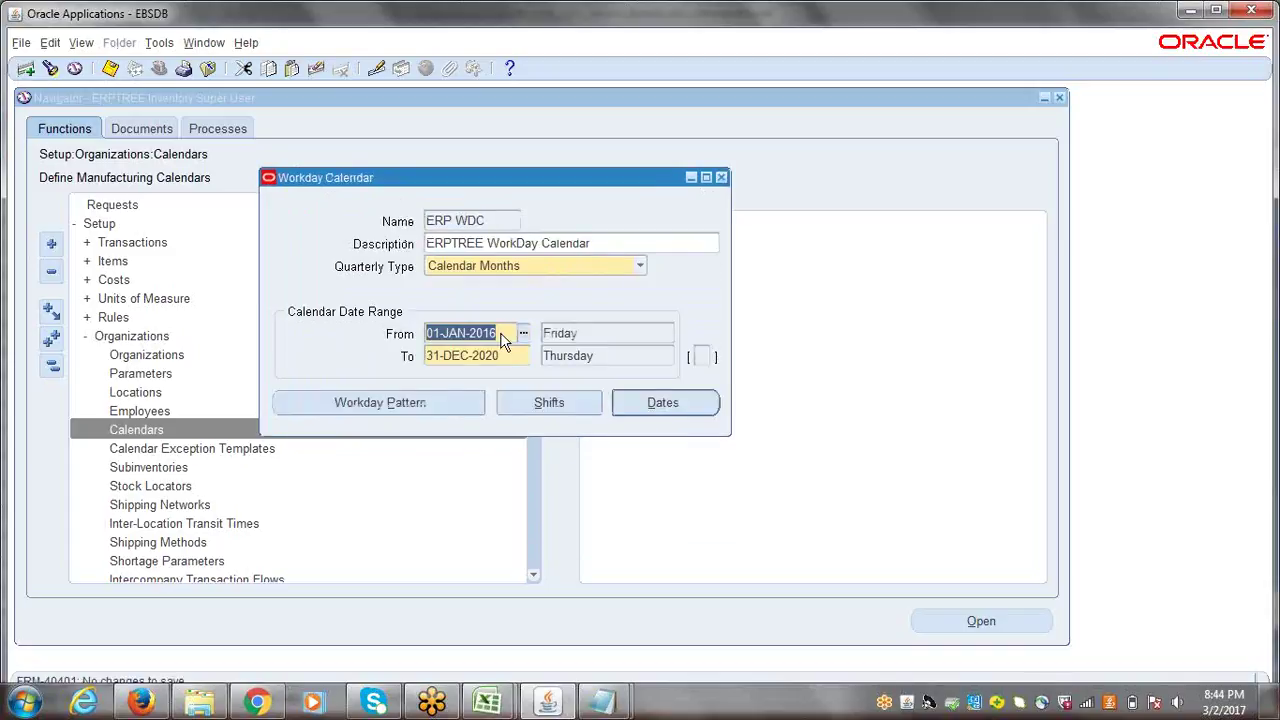
pyautogui.click(431, 401)
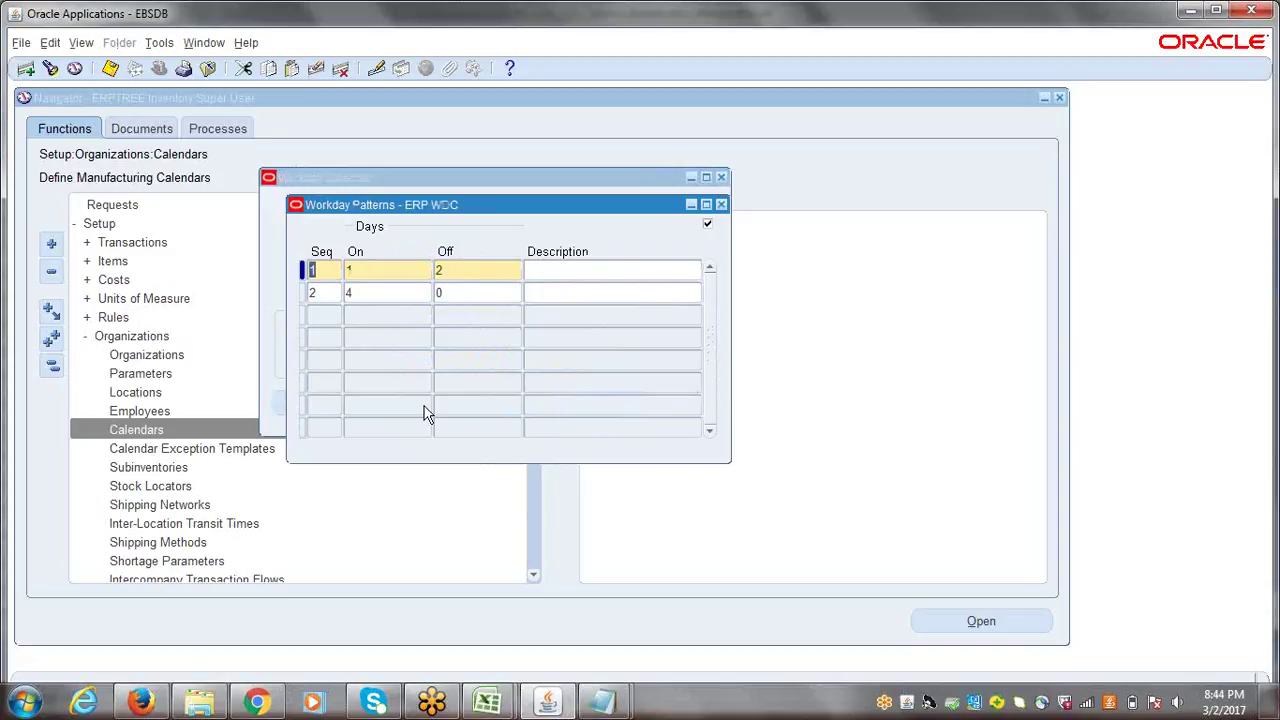
pyautogui.click(721, 205)
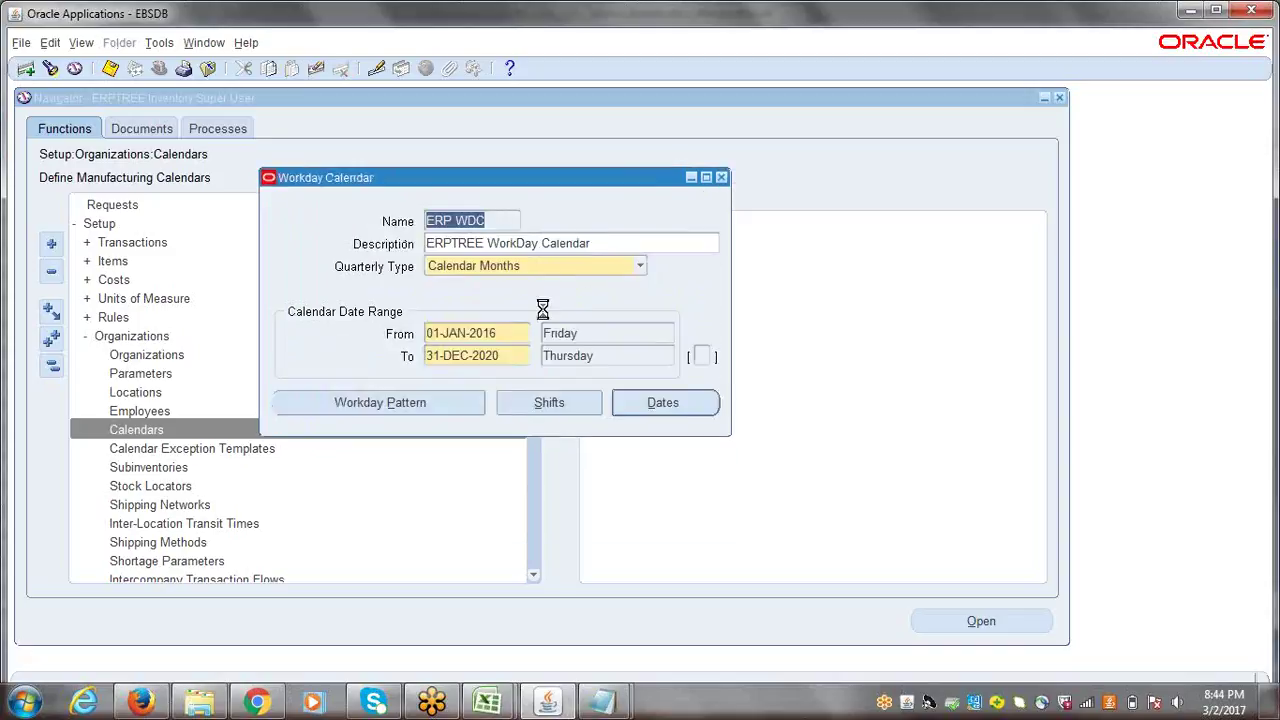
# - Open the ERP WDC Calendar Dates window for September 2016 and reposition it
pyautogui.click(654, 402)
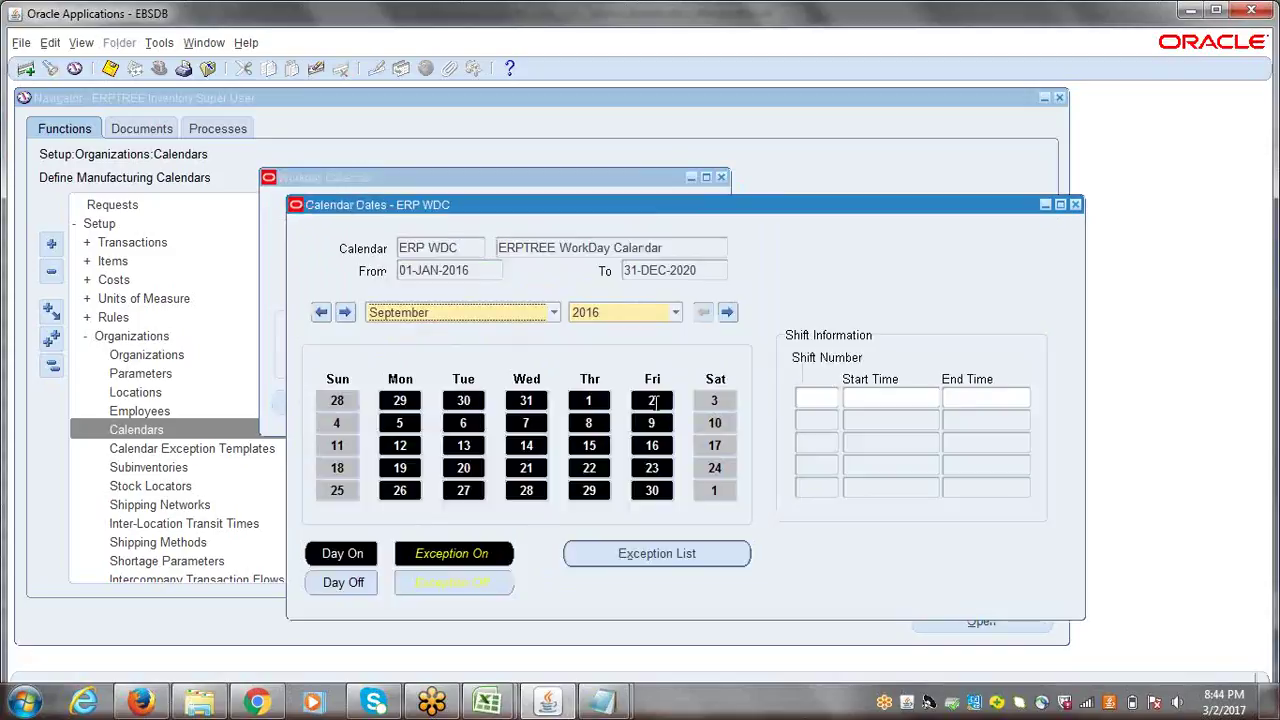
pyautogui.click(1075, 205)
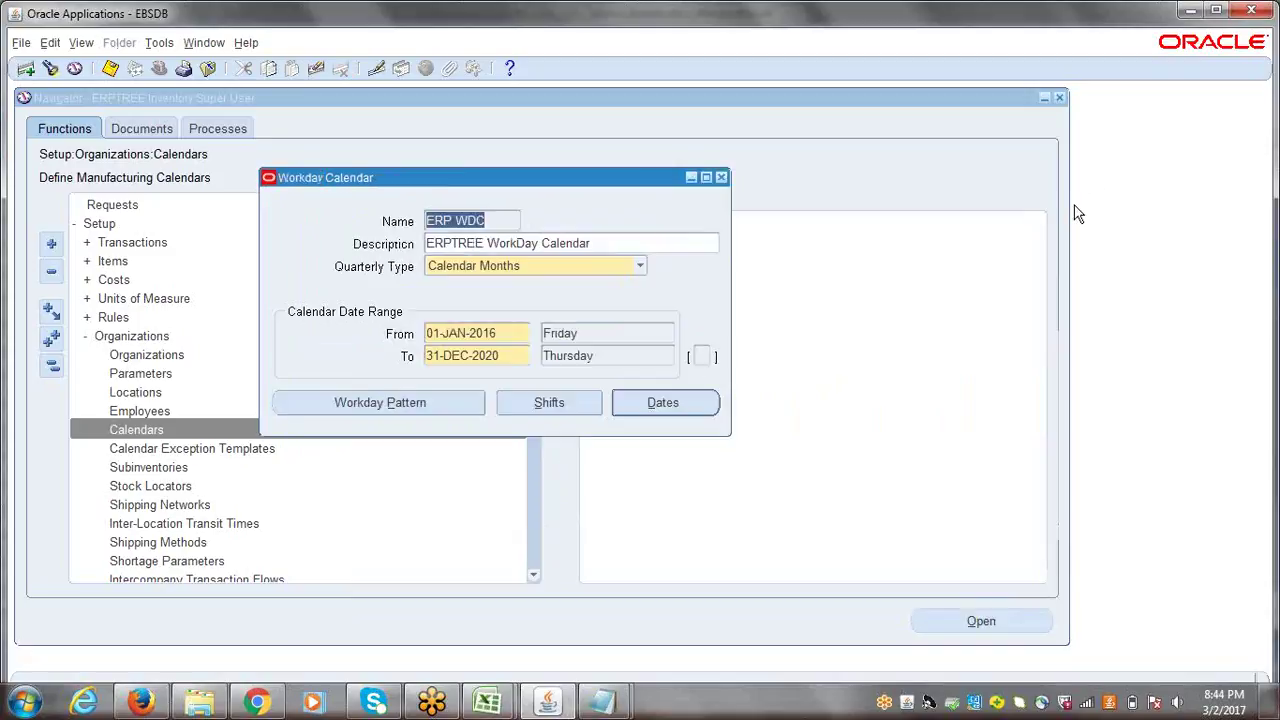
pyautogui.click(660, 403)
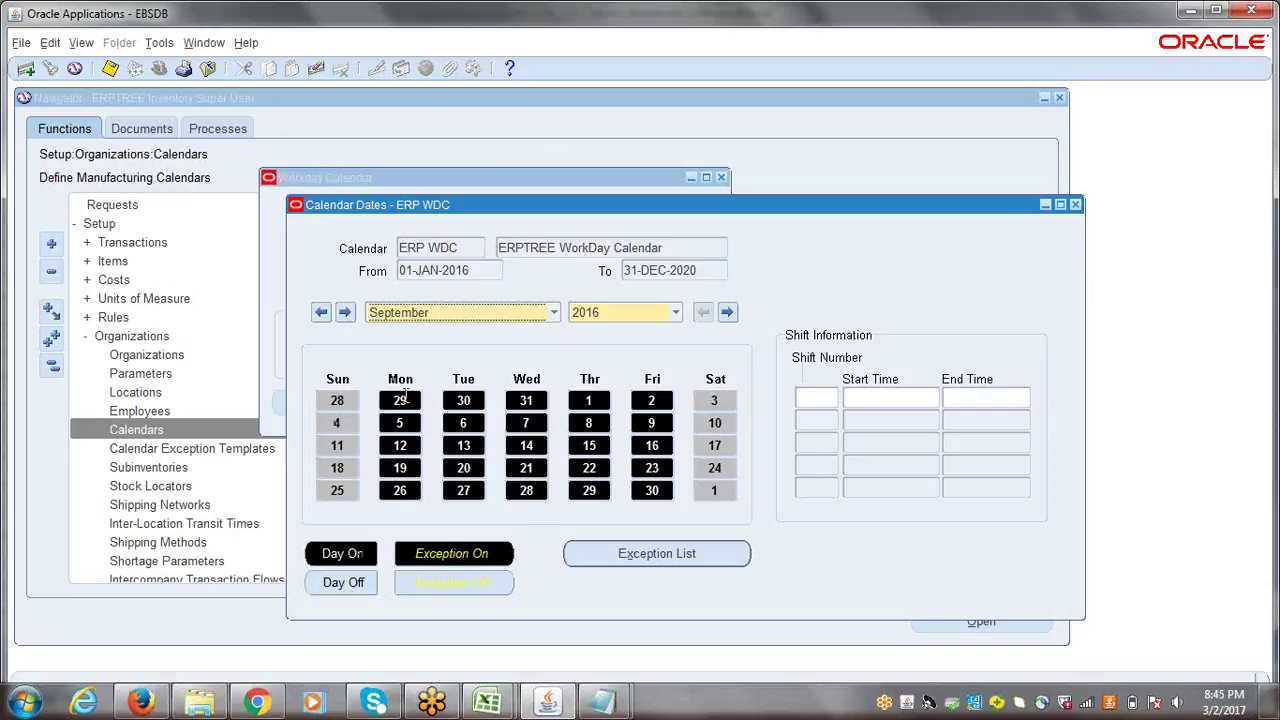
pyautogui.moveTo(530, 212); pyautogui.dragTo(736, 126)
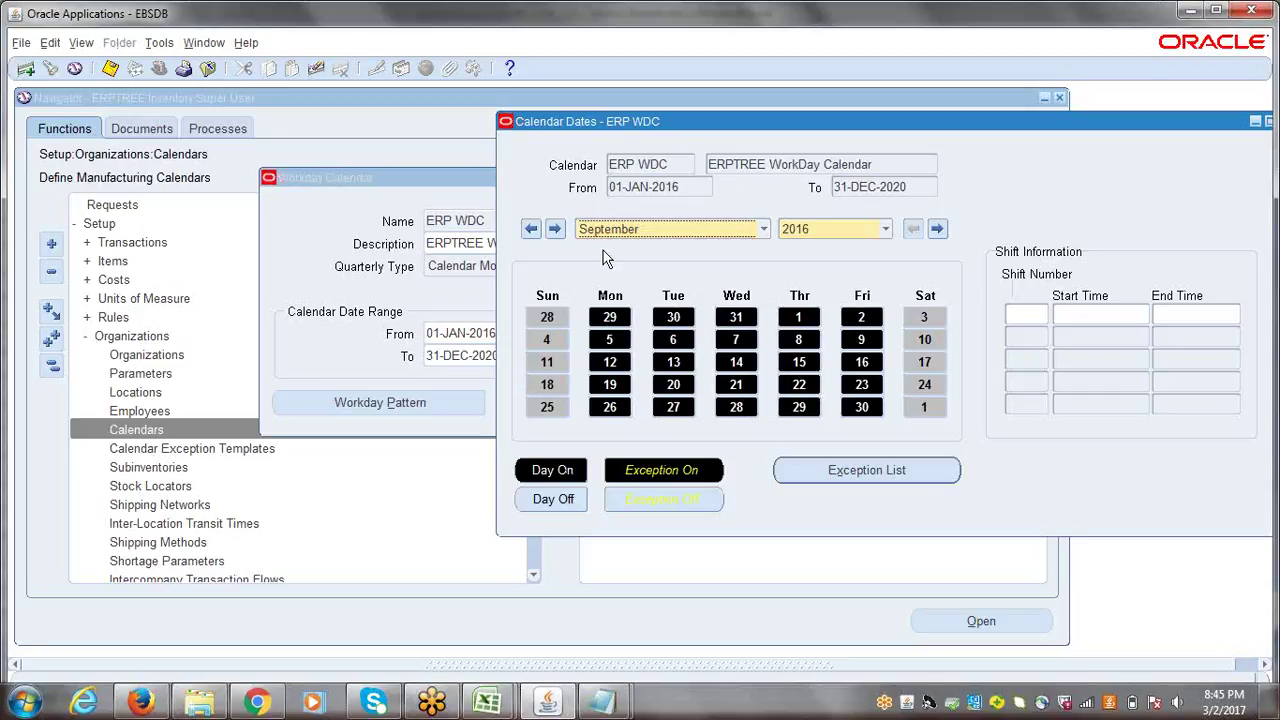
# - Toggle exceptions on Mon 29 and Sun 28, then revert both to normal status
pyautogui.click(610, 318)
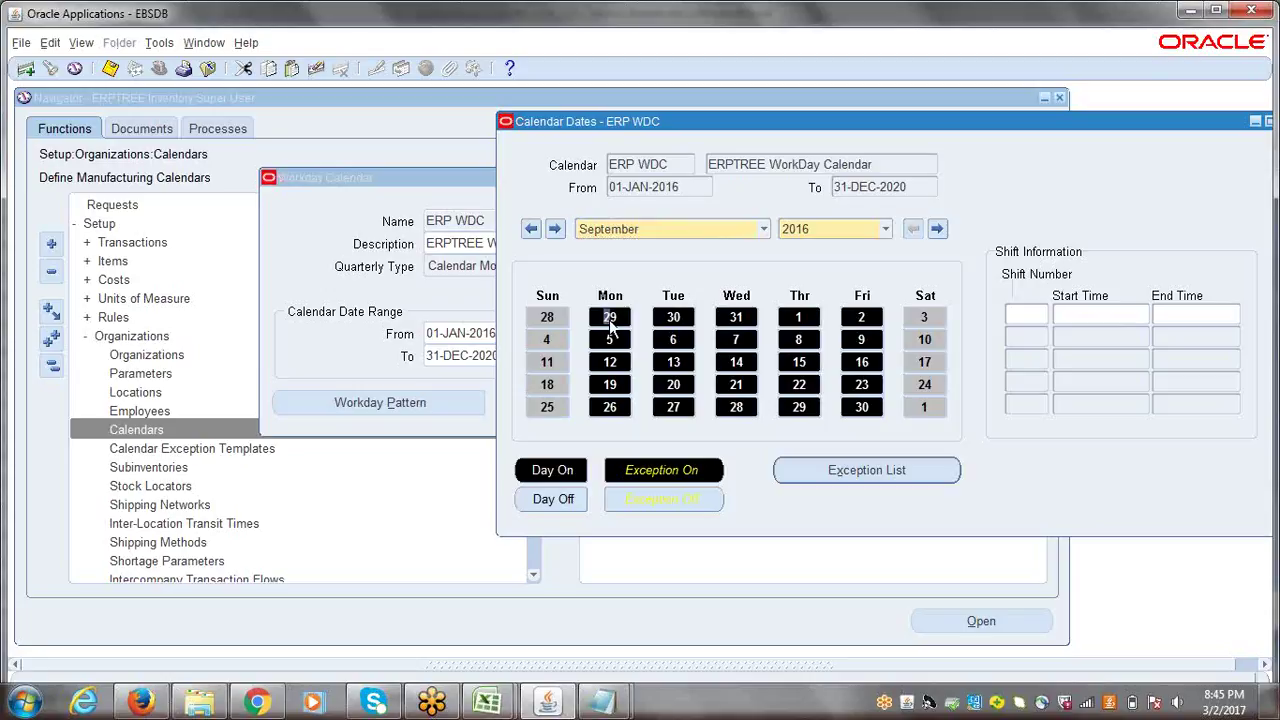
pyautogui.doubleClick(612, 320)
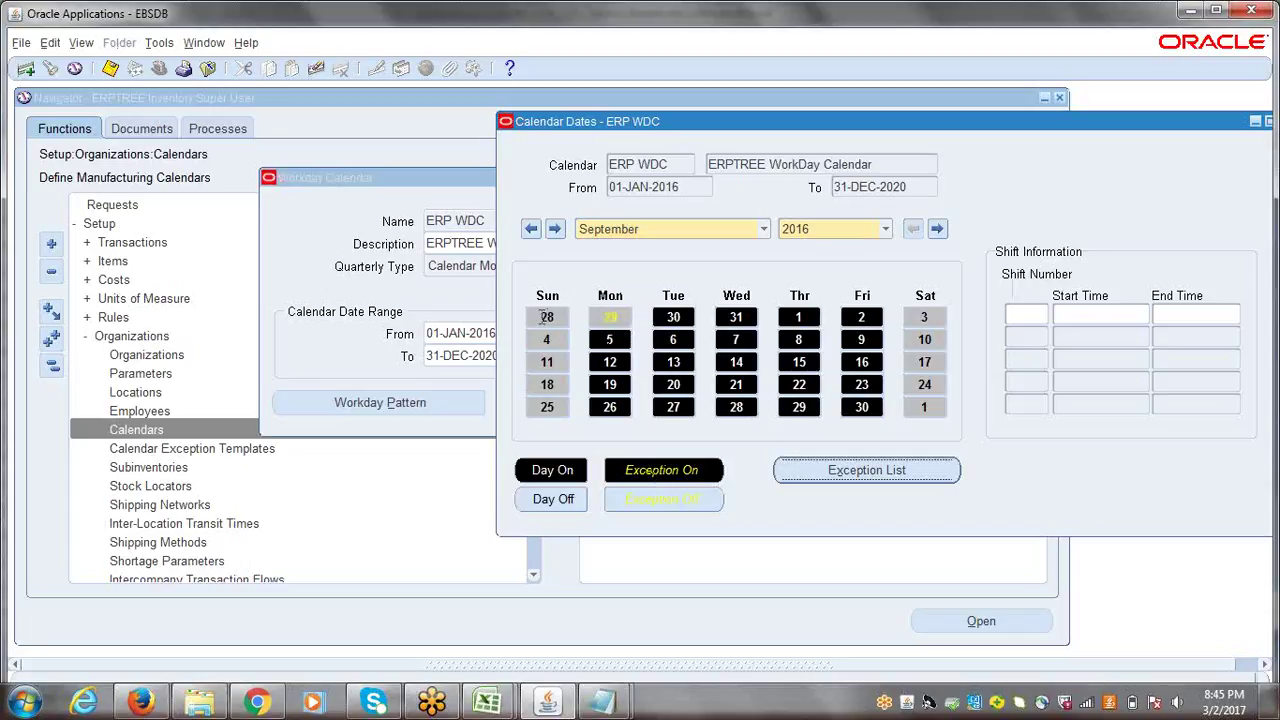
pyautogui.click(545, 317)
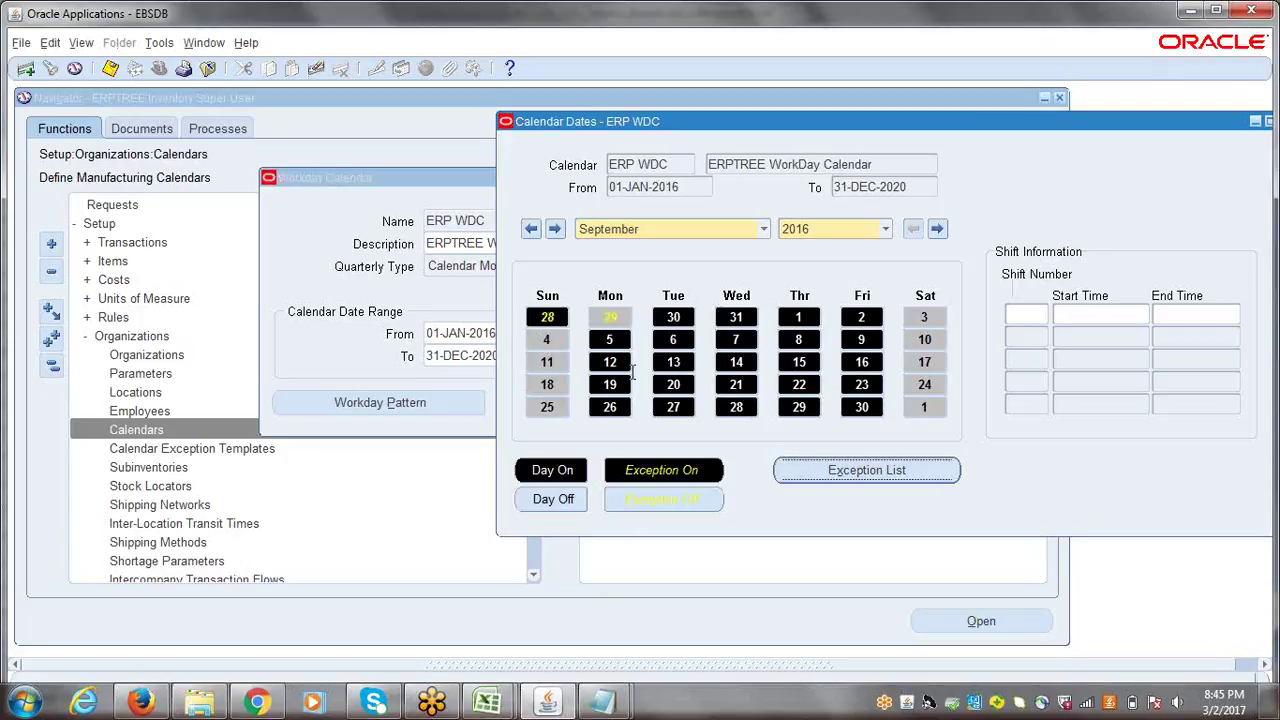
pyautogui.click(612, 317)
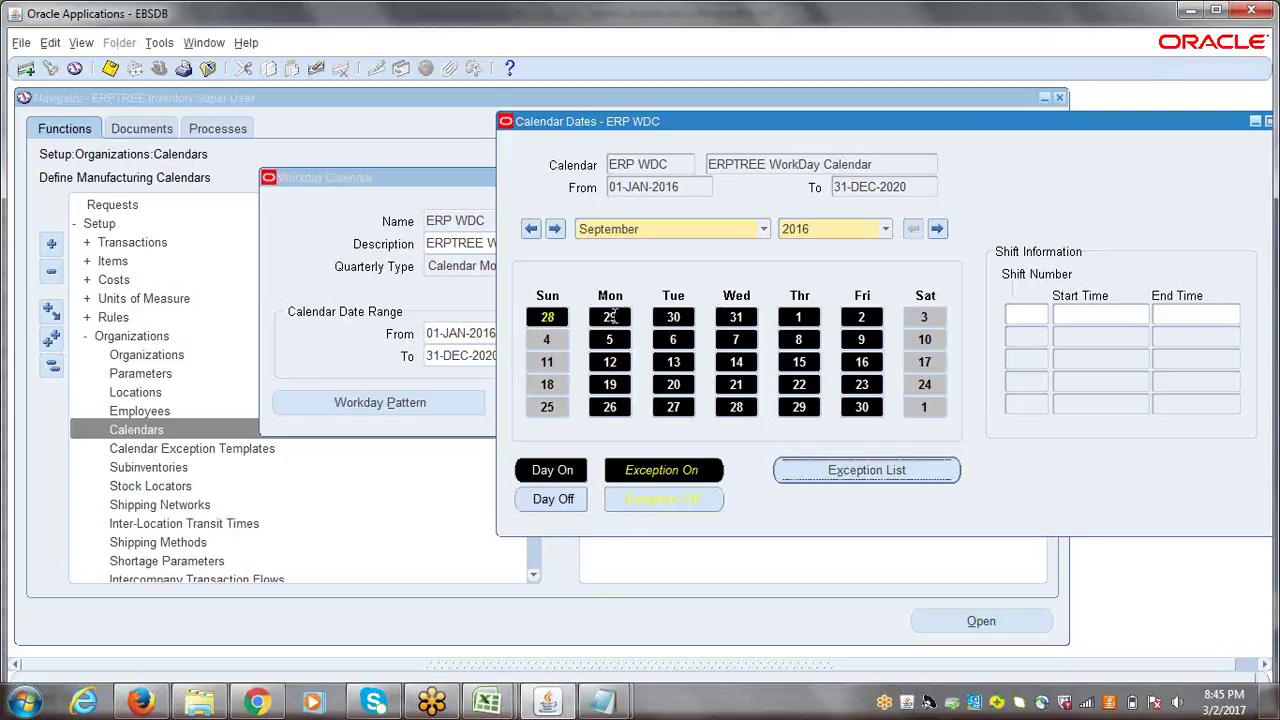
pyautogui.click(548, 318)
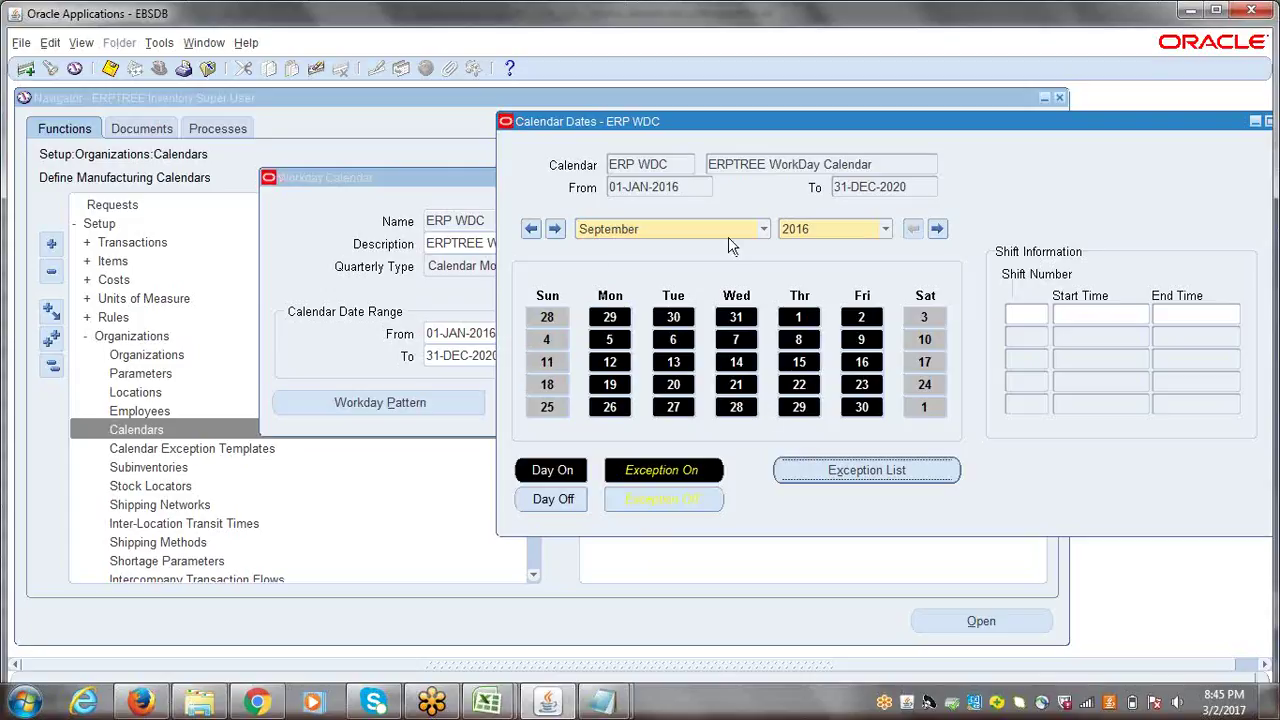
pyautogui.moveTo(1135, 125); pyautogui.dragTo(910, 136)
pyautogui.click(1071, 127)
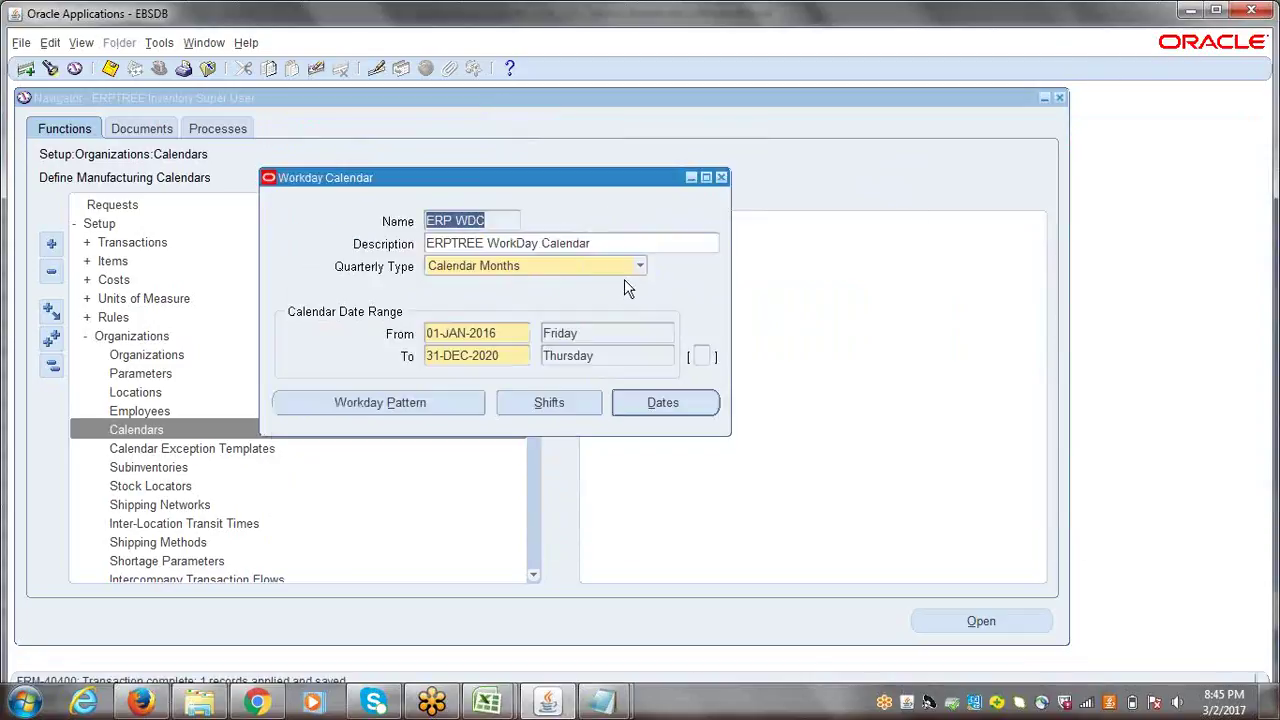
# - Save the ERP WDC calendar spanning 01-JAN-2016 to 31-DEC-2020 and move its window up-left
pyautogui.moveTo(523, 176); pyautogui.dragTo(443, 127)
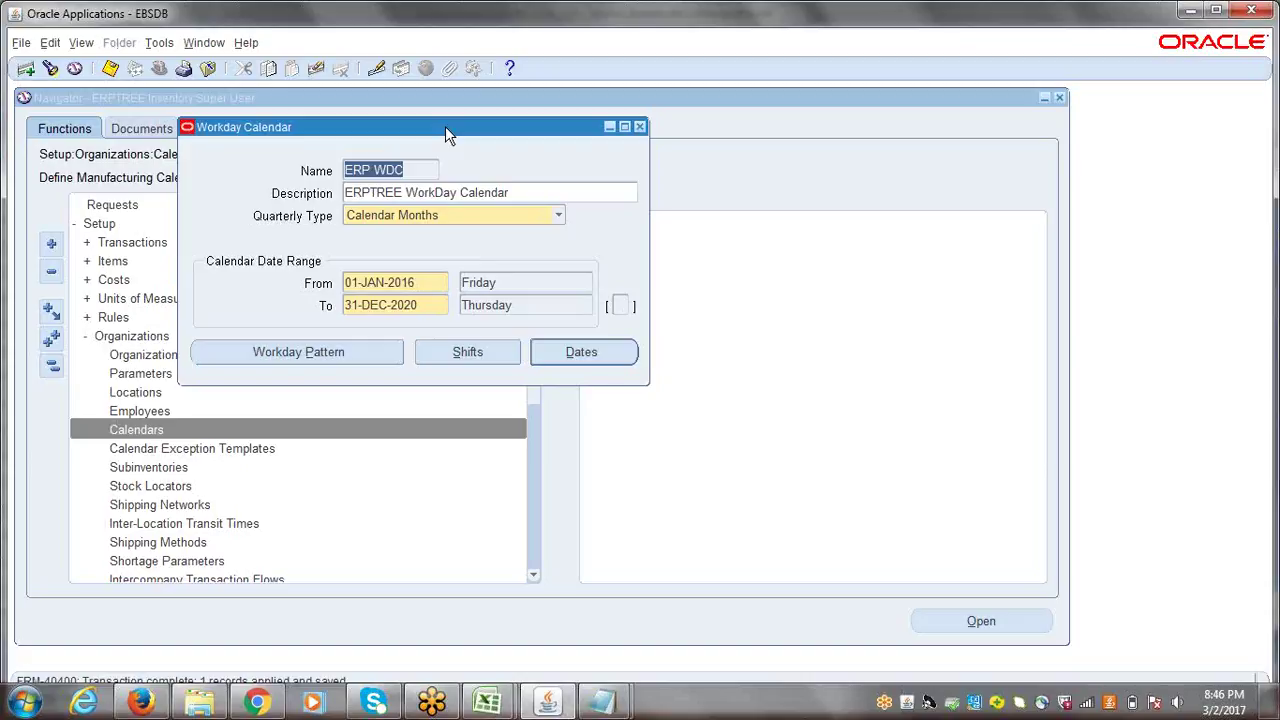
pyautogui.click(376, 8)
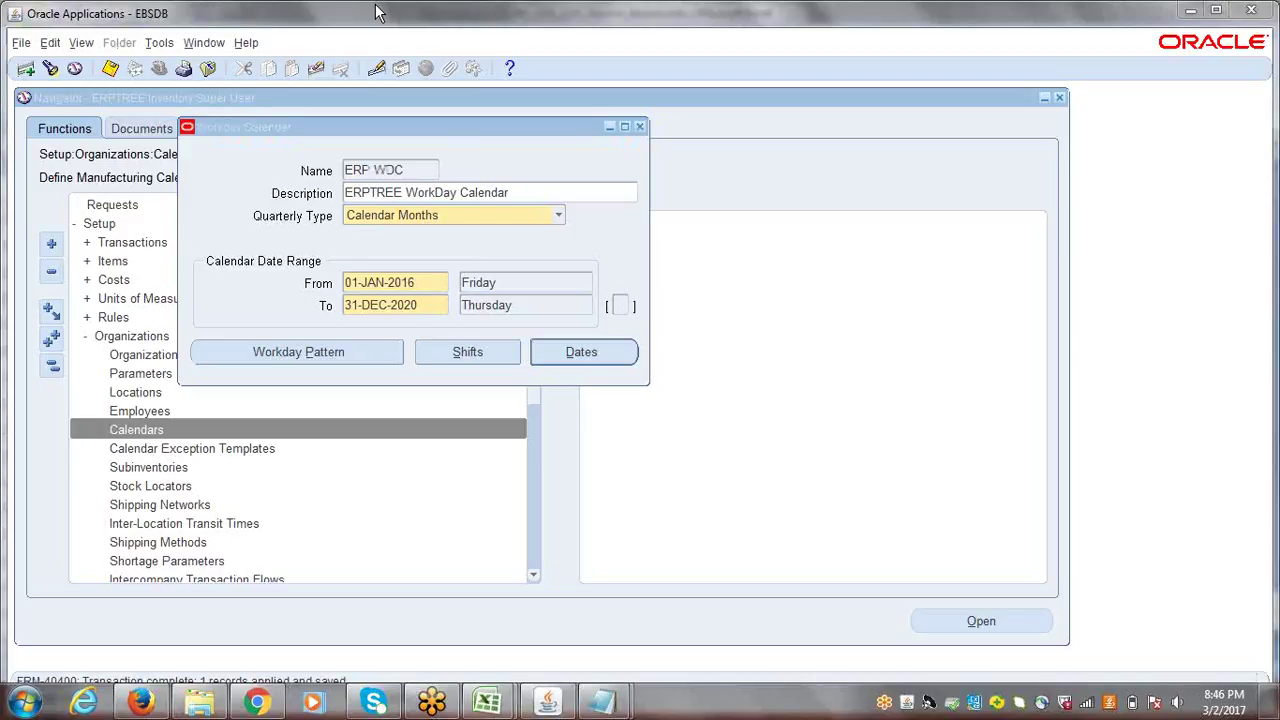
pyautogui.click(420, 170)
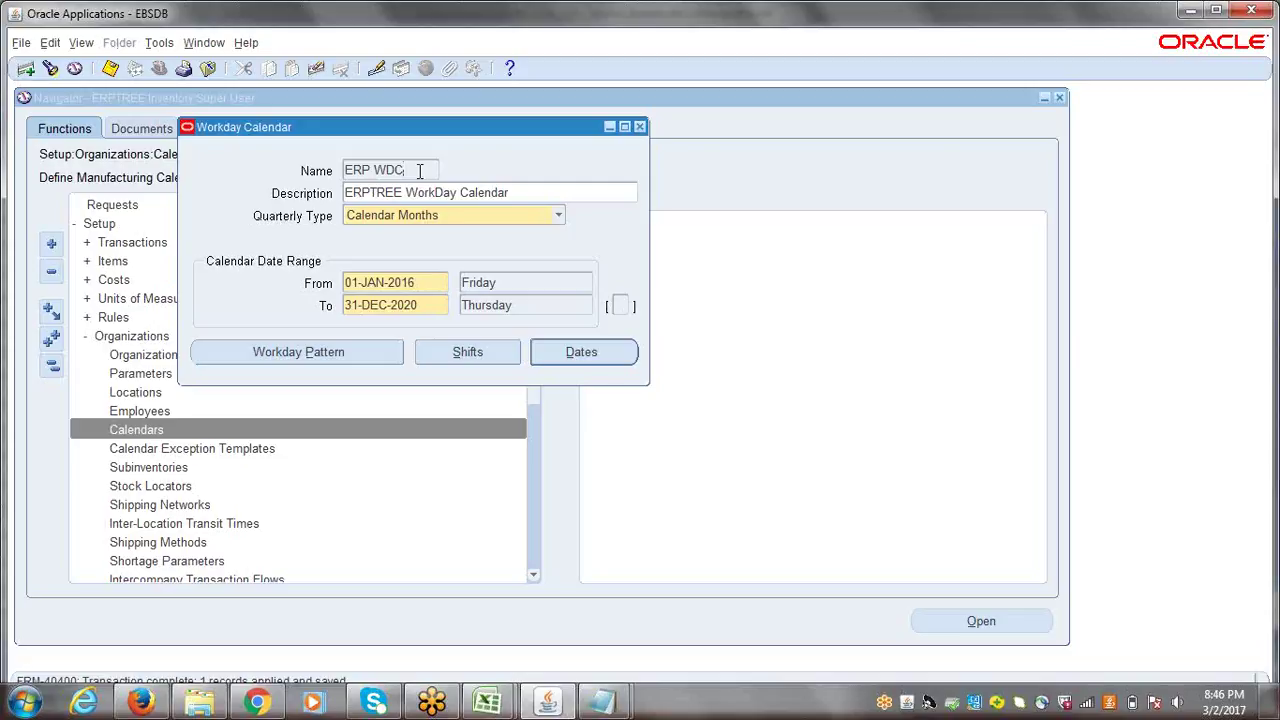
pyautogui.moveTo(371, 127); pyautogui.dragTo(321, 104)
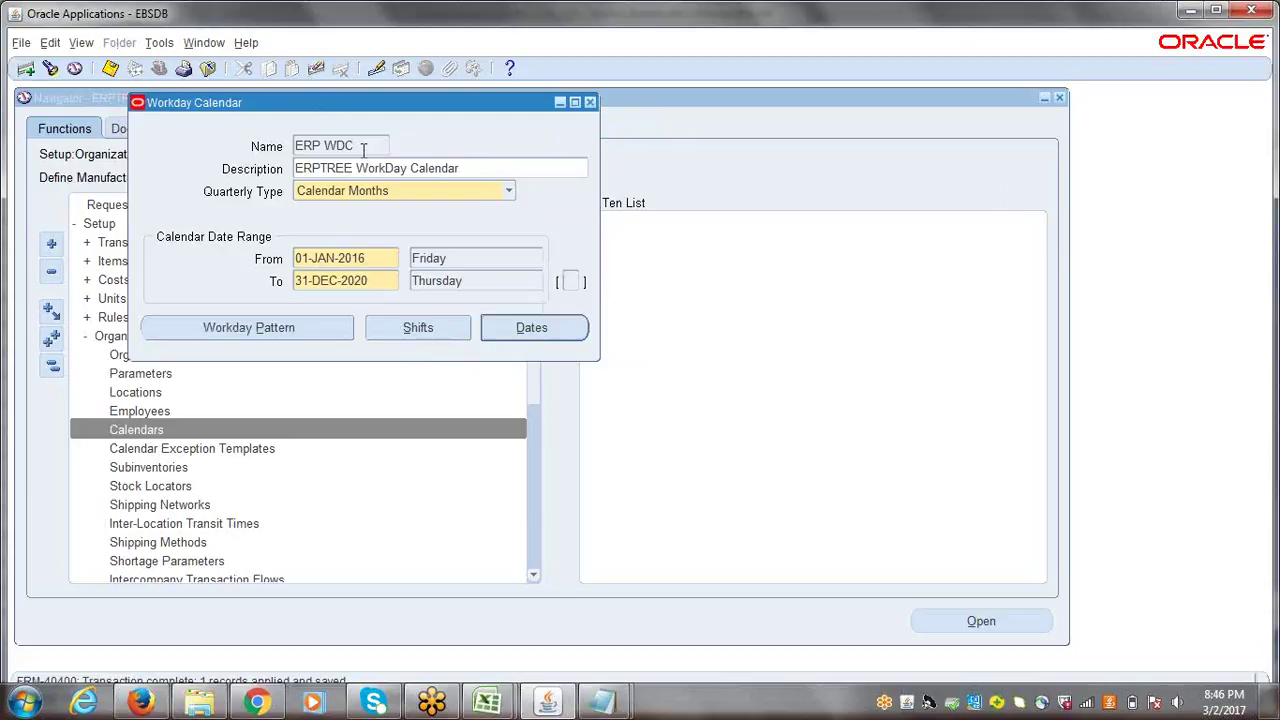
# - Submit the Build Workday Calendar request and acknowledge its note
pyautogui.click(160, 43)
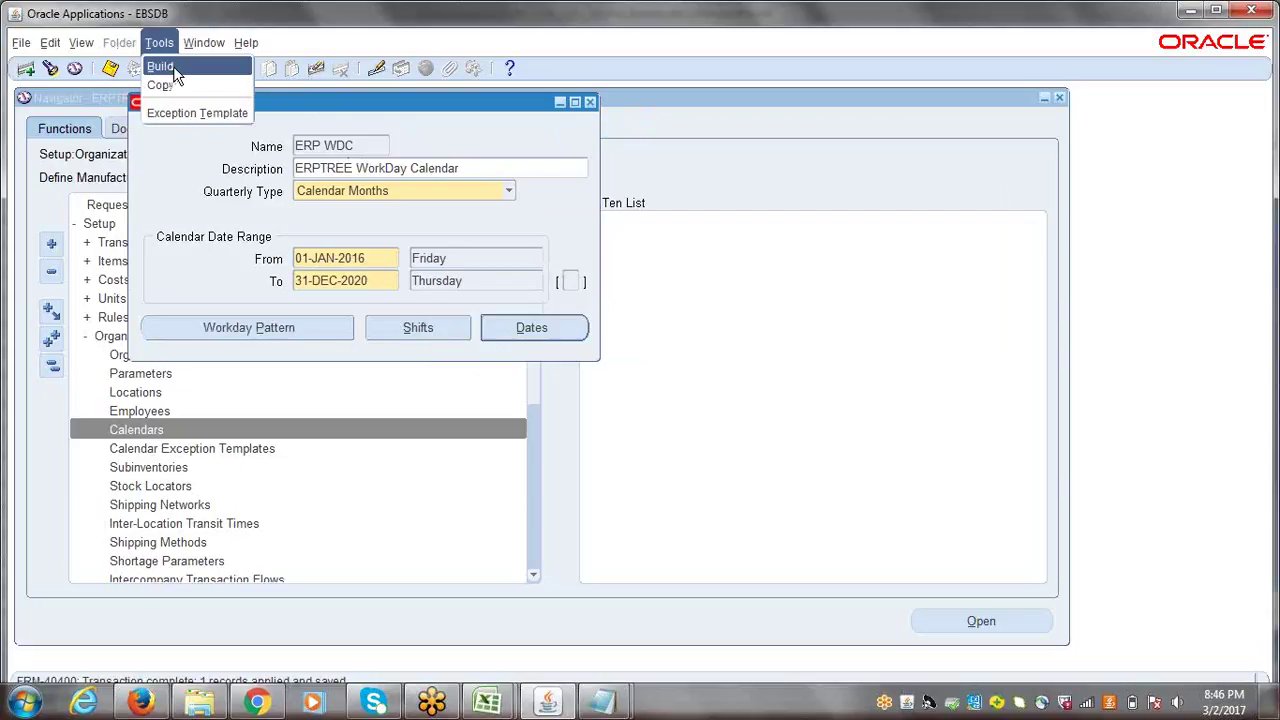
pyautogui.click(174, 66)
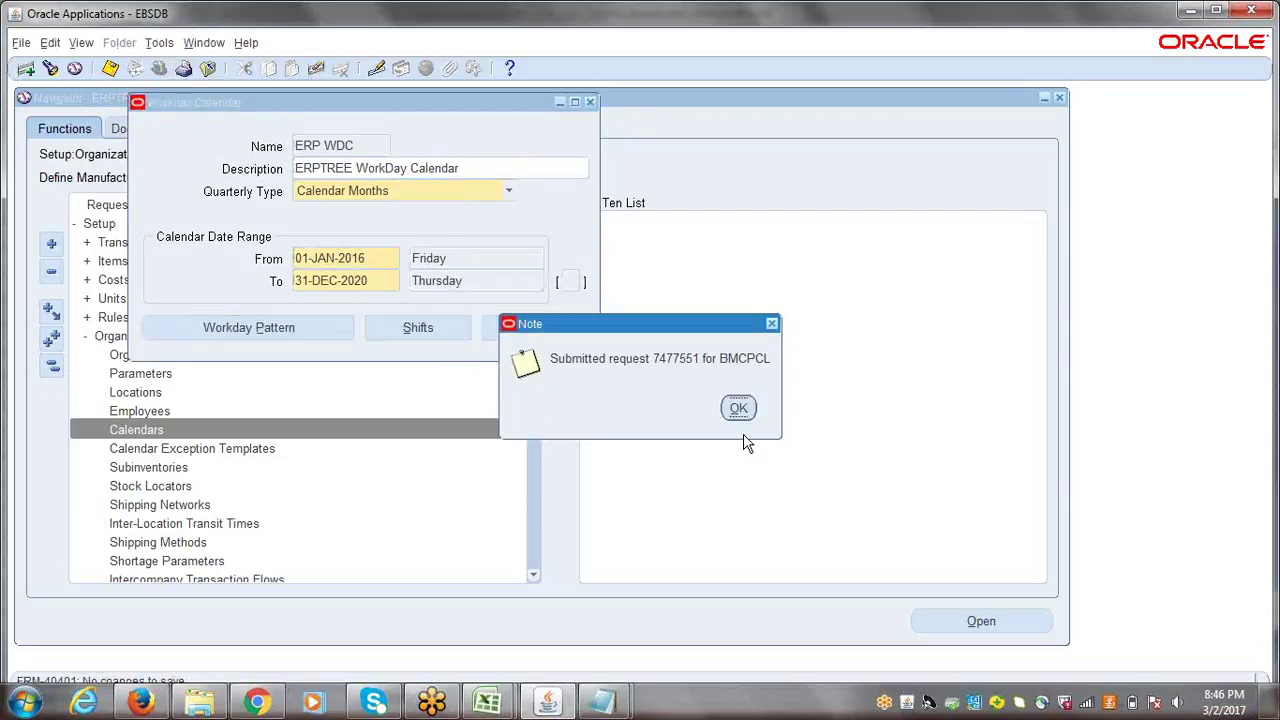
pyautogui.click(738, 407)
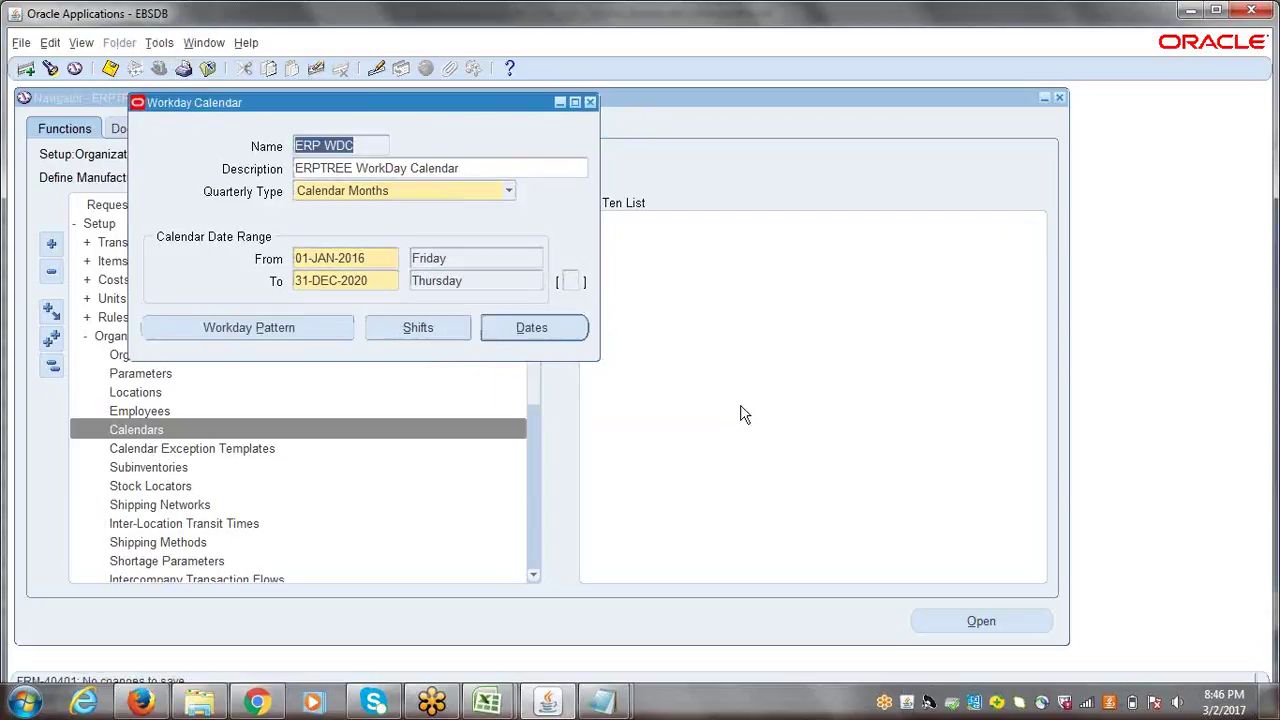
# - Refresh the Build Workday Calendar request in the requests list until it completes
pyautogui.hotkey('alt', 'v')
pyautogui.press('r')
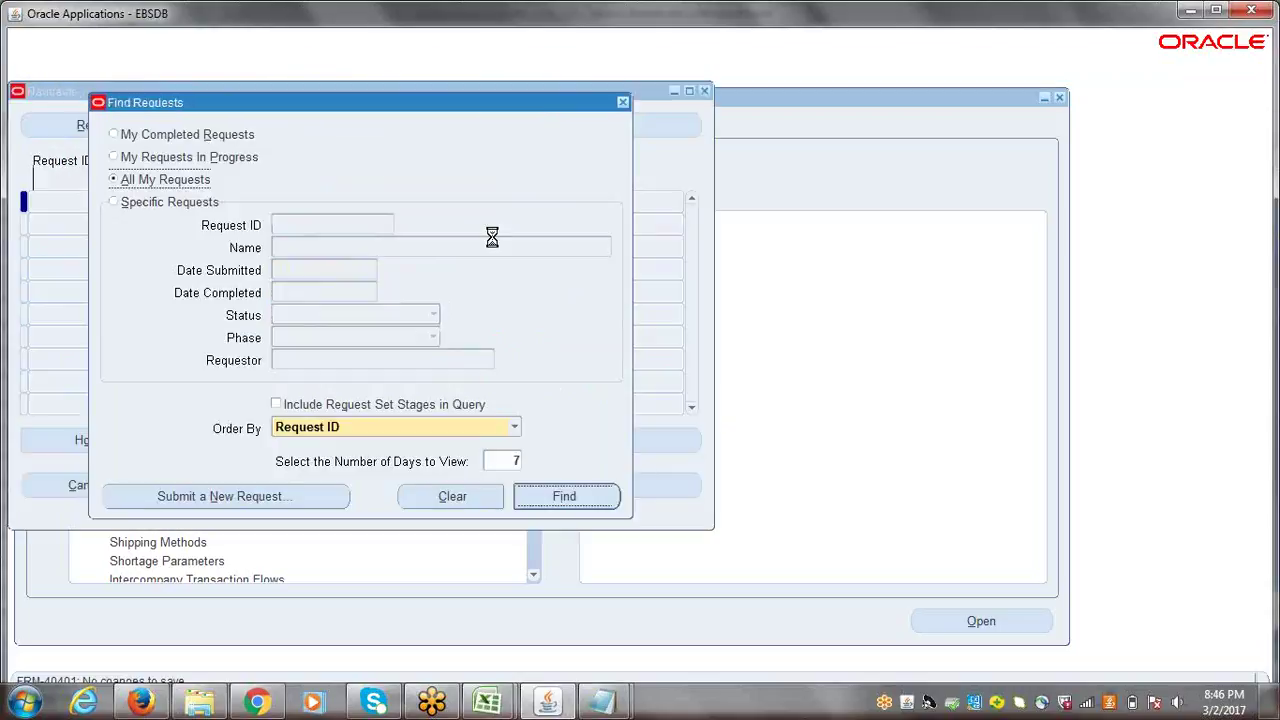
pyautogui.press('Return')
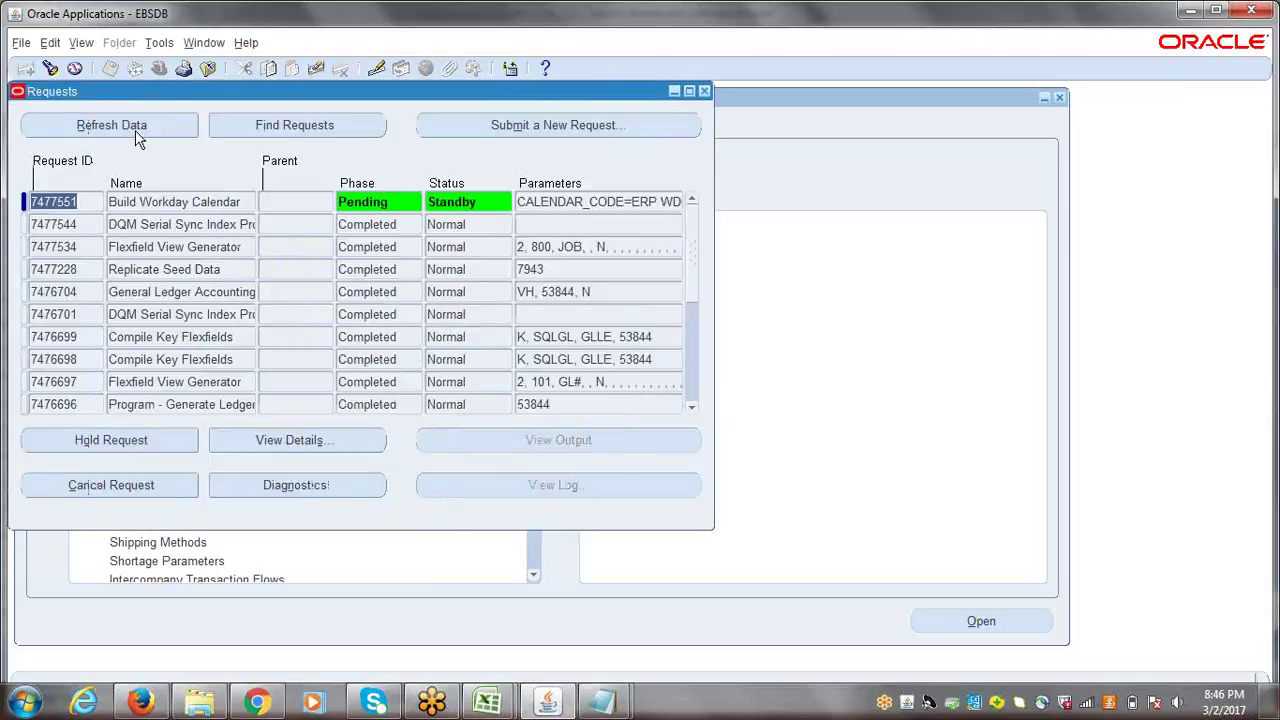
pyautogui.click(130, 127)
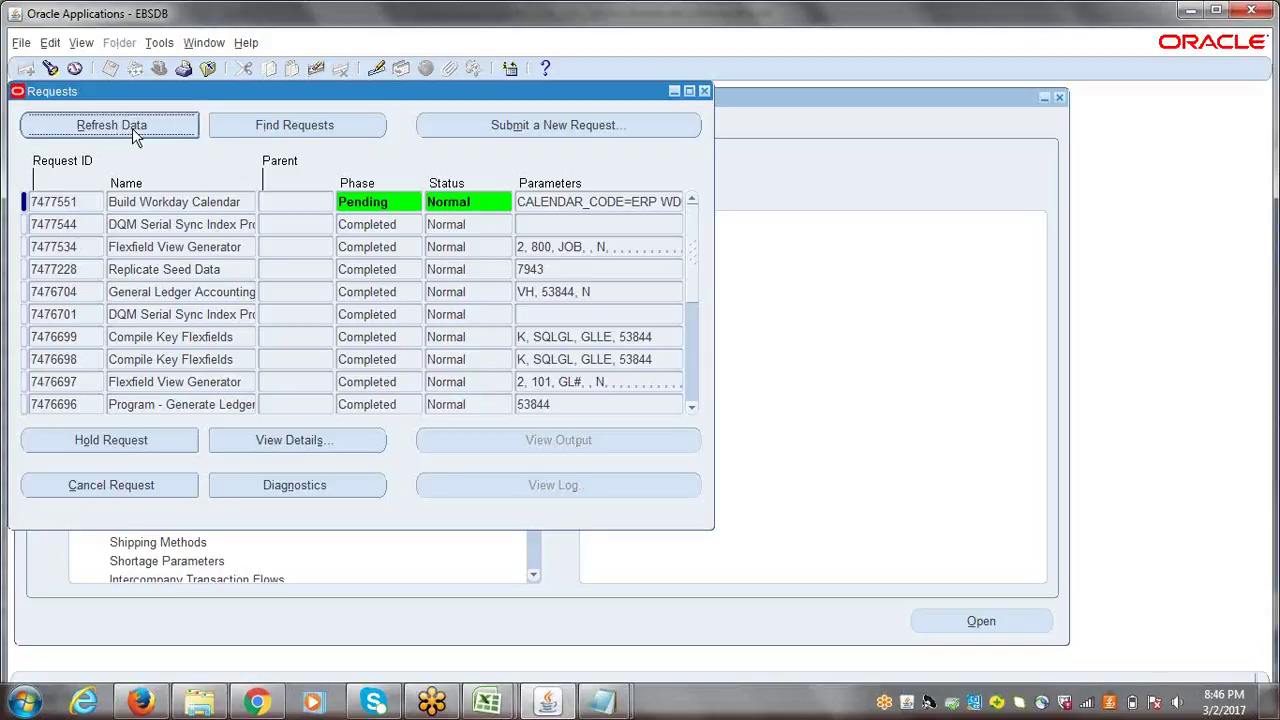
pyautogui.click(132, 130)
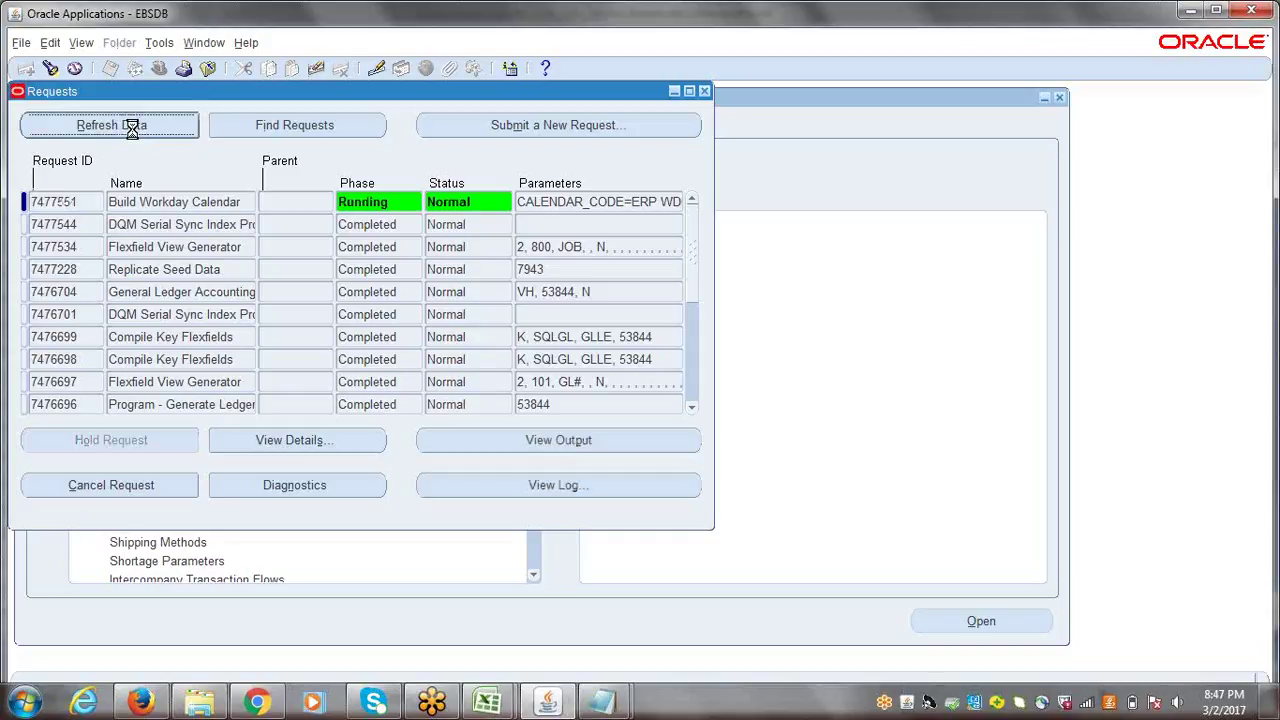
pyautogui.click(131, 127)
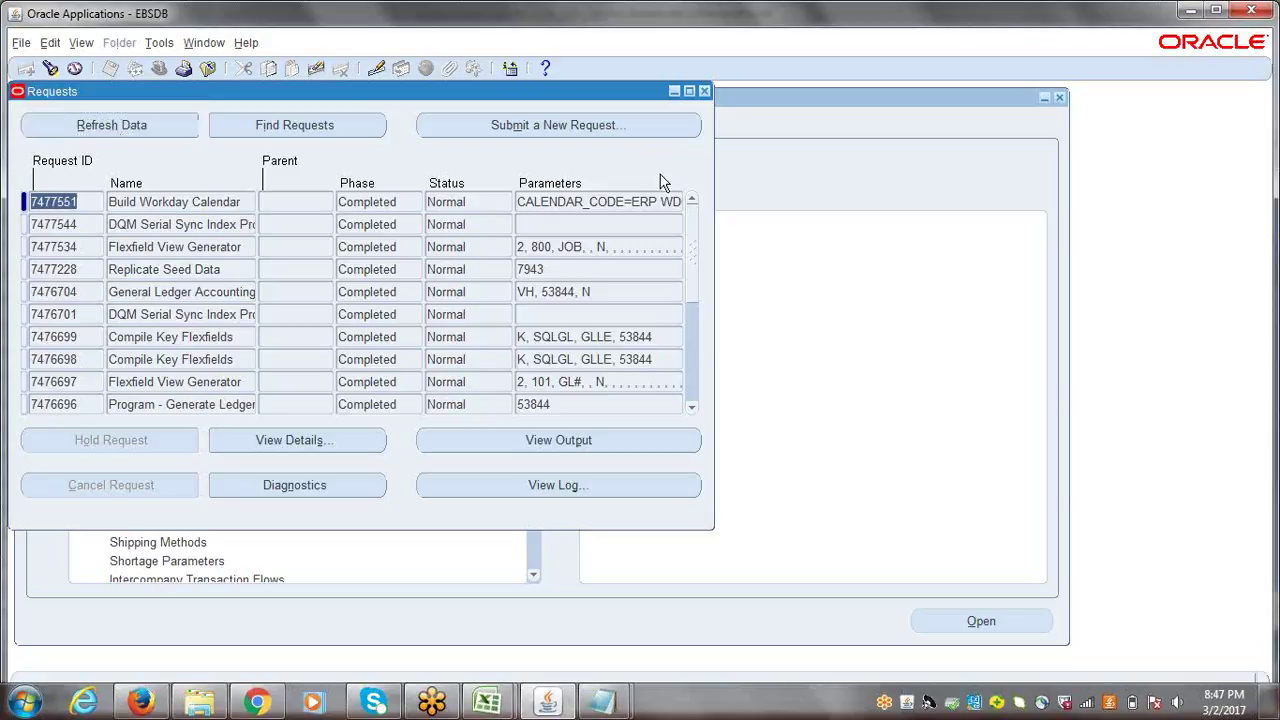
pyautogui.click(705, 92)
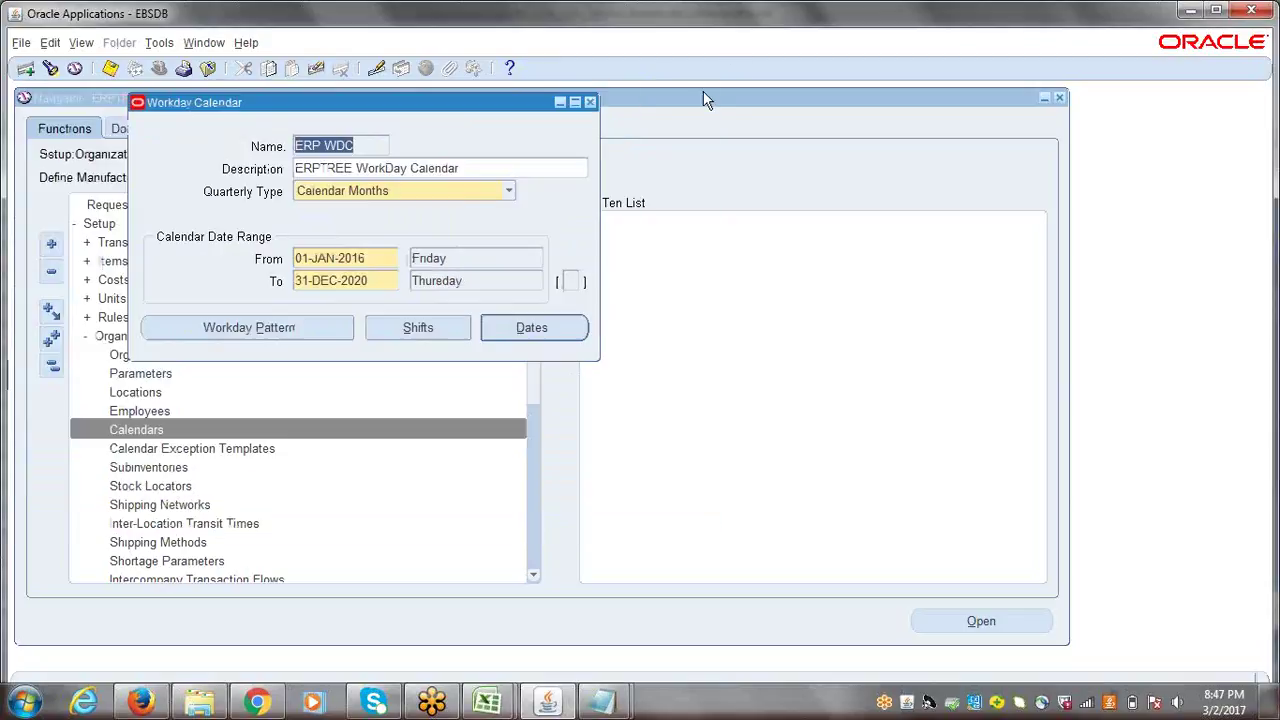
# - Close the Workday Calendar form and collapse the Navigator to the top-level menu
pyautogui.click(590, 102)
pyautogui.click(789, 420)
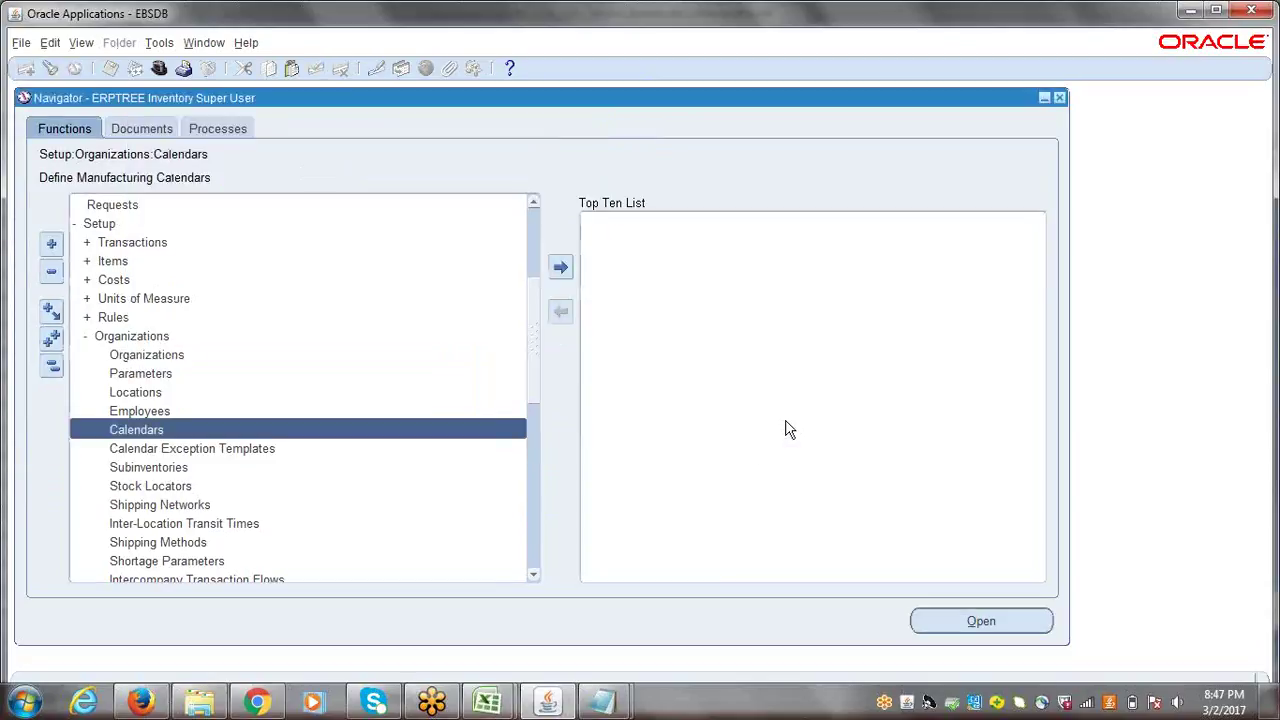
pyautogui.click(51, 368)
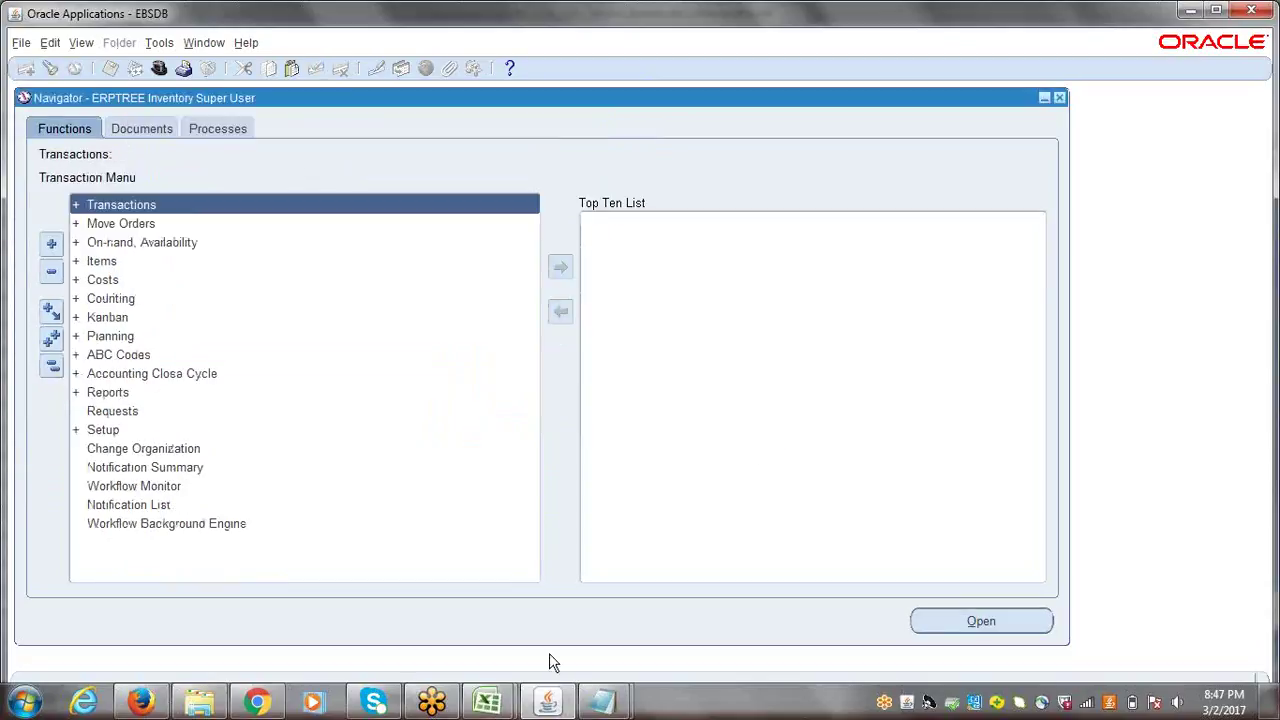
pyautogui.click(503, 707)
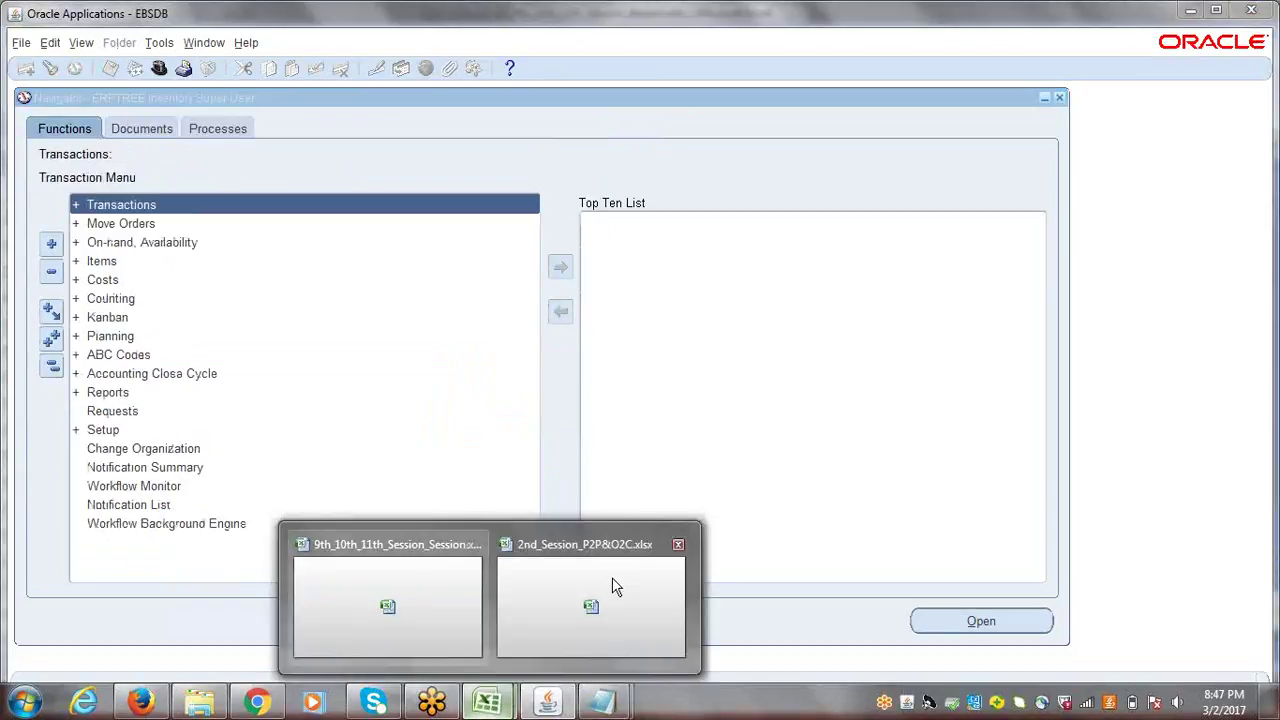
# - Enter DONE in B167 beside the Workday Calendar checklist step
pyautogui.click(437, 589)
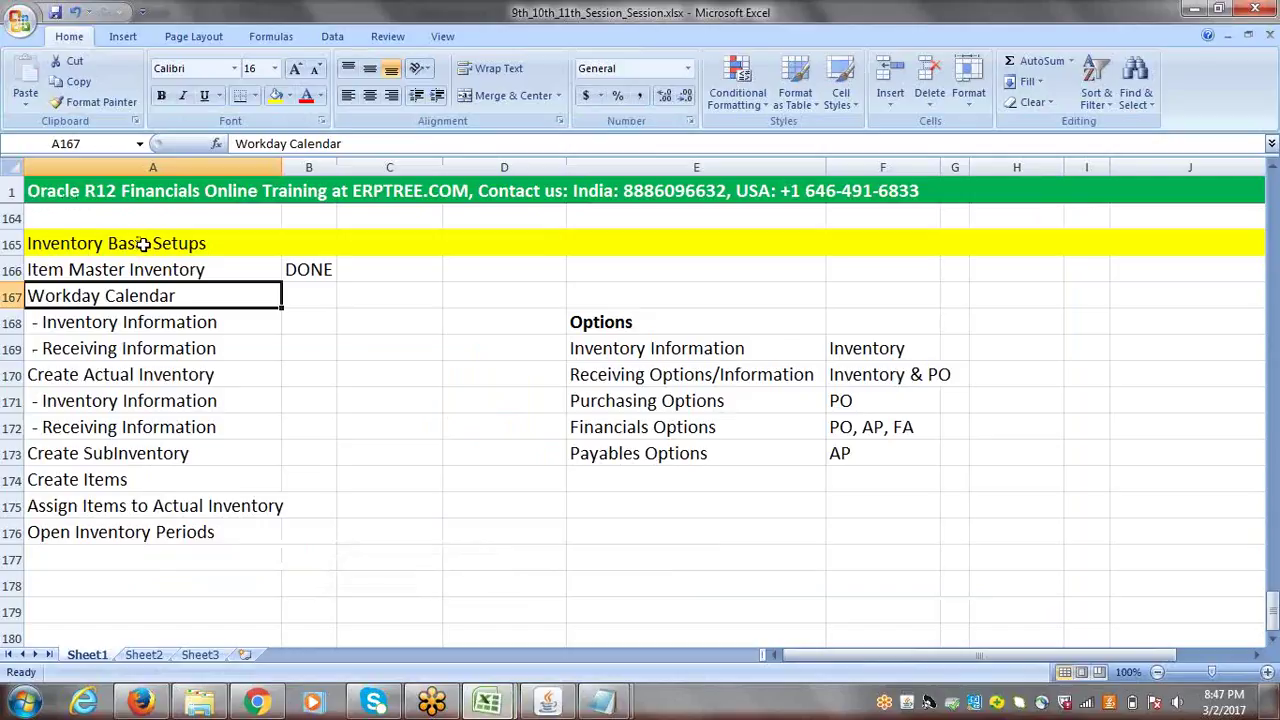
pyautogui.press('Right')
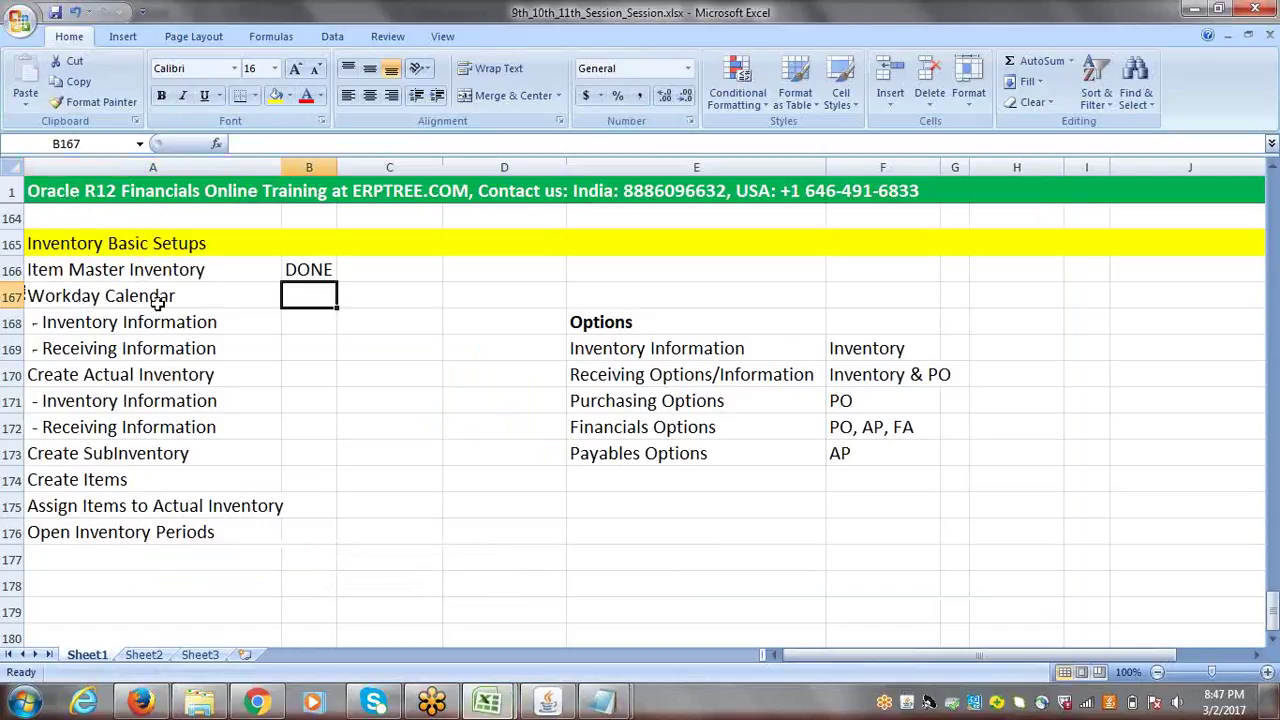
pyautogui.write('DONE')
pyautogui.press('Tab')
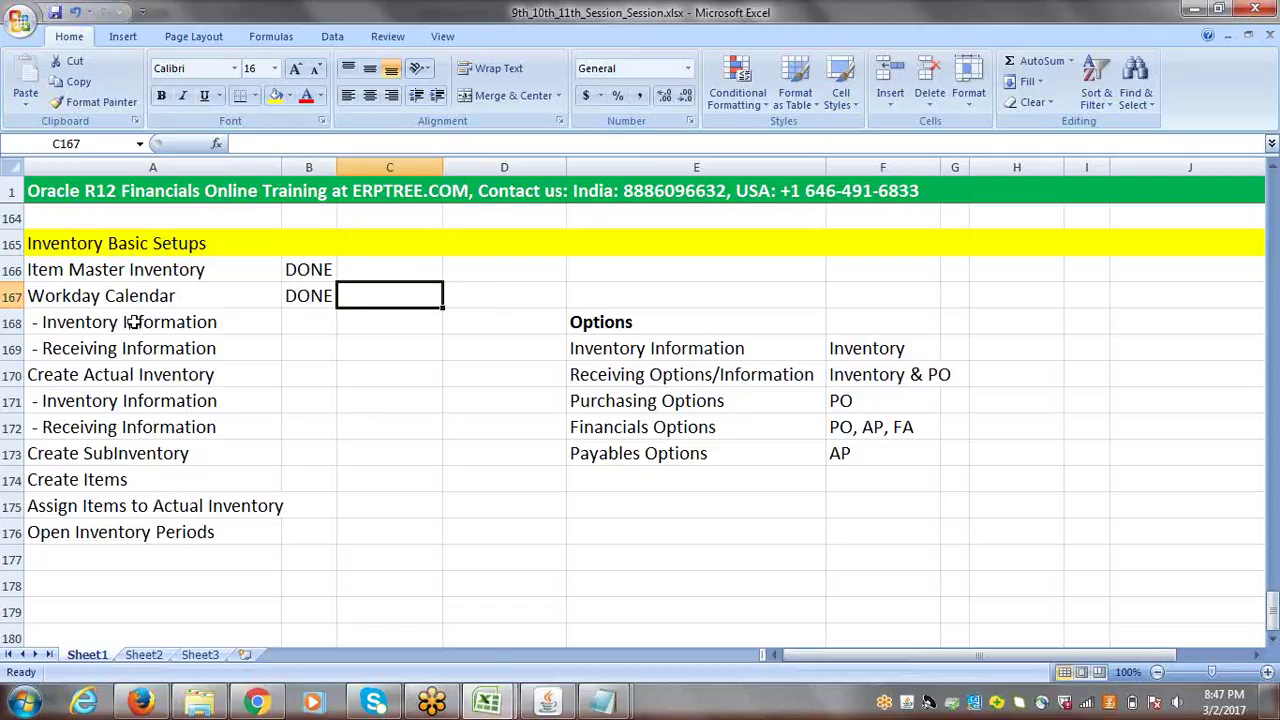
# - Review the Item Master Inventory, Workday Calendar and Inventory Information checklist rows
pyautogui.moveTo(134, 321); pyautogui.dragTo(137, 346)
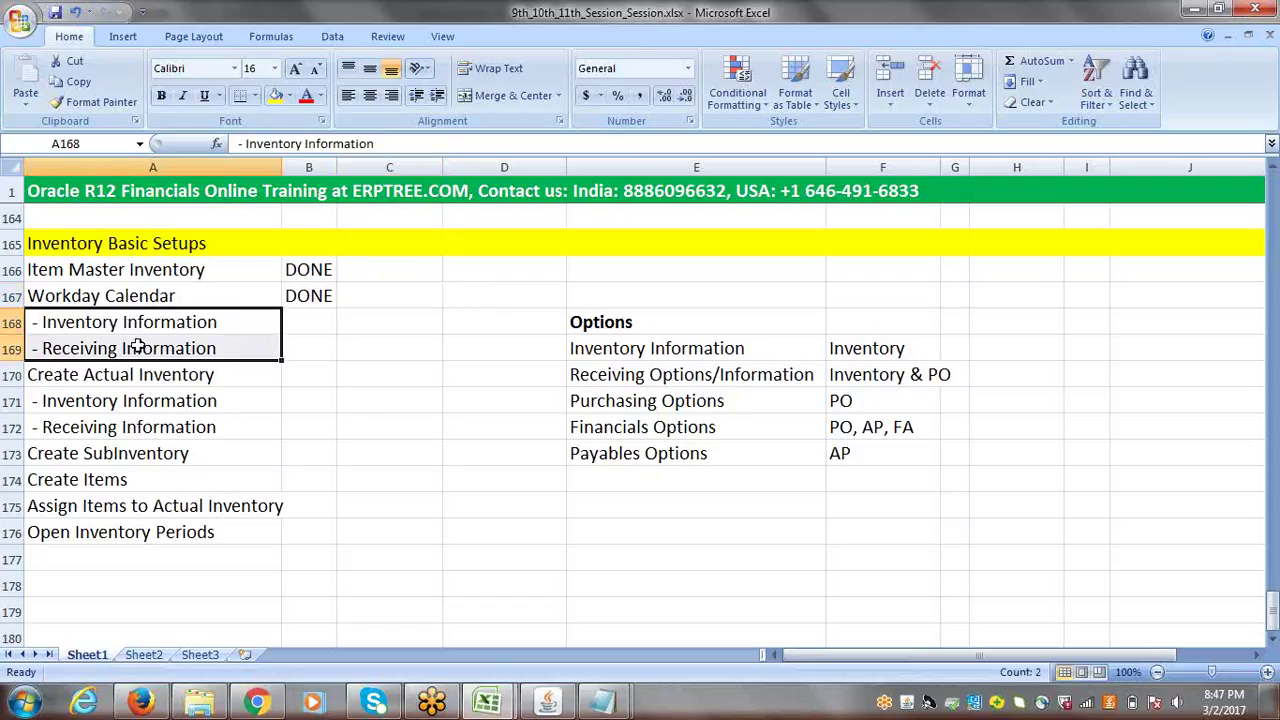
pyautogui.click(122, 271)
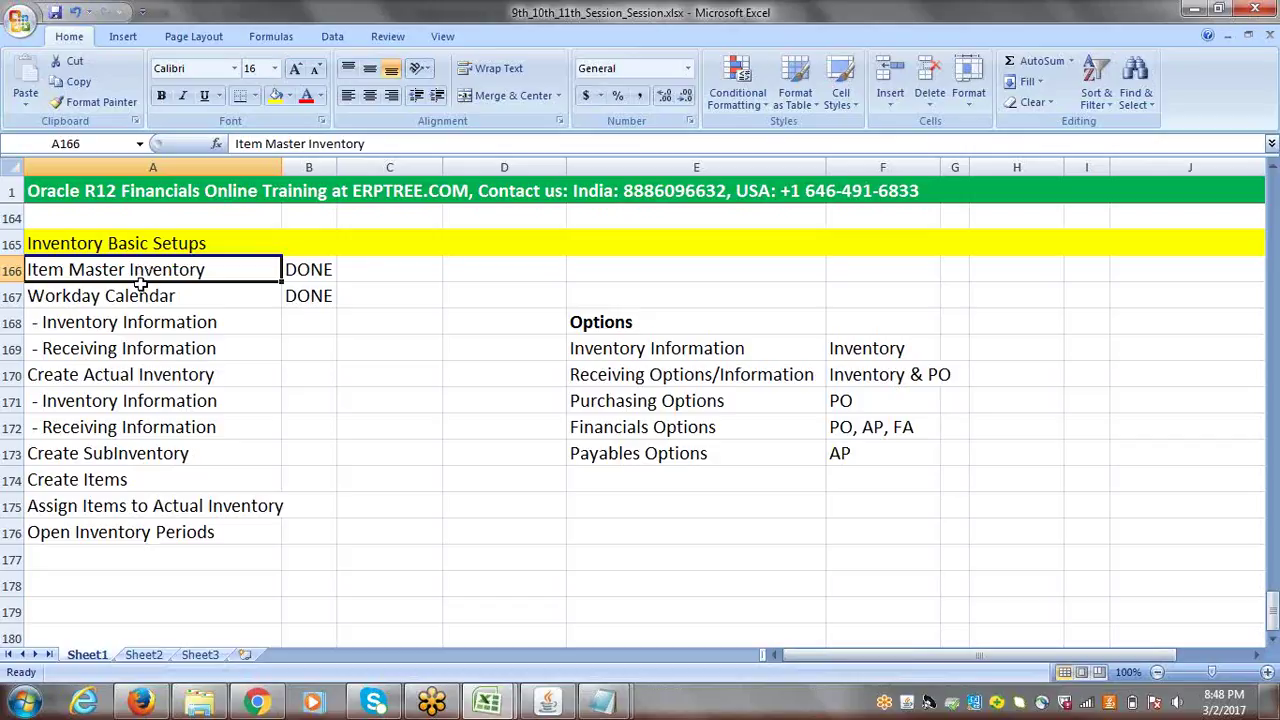
pyautogui.click(138, 296)
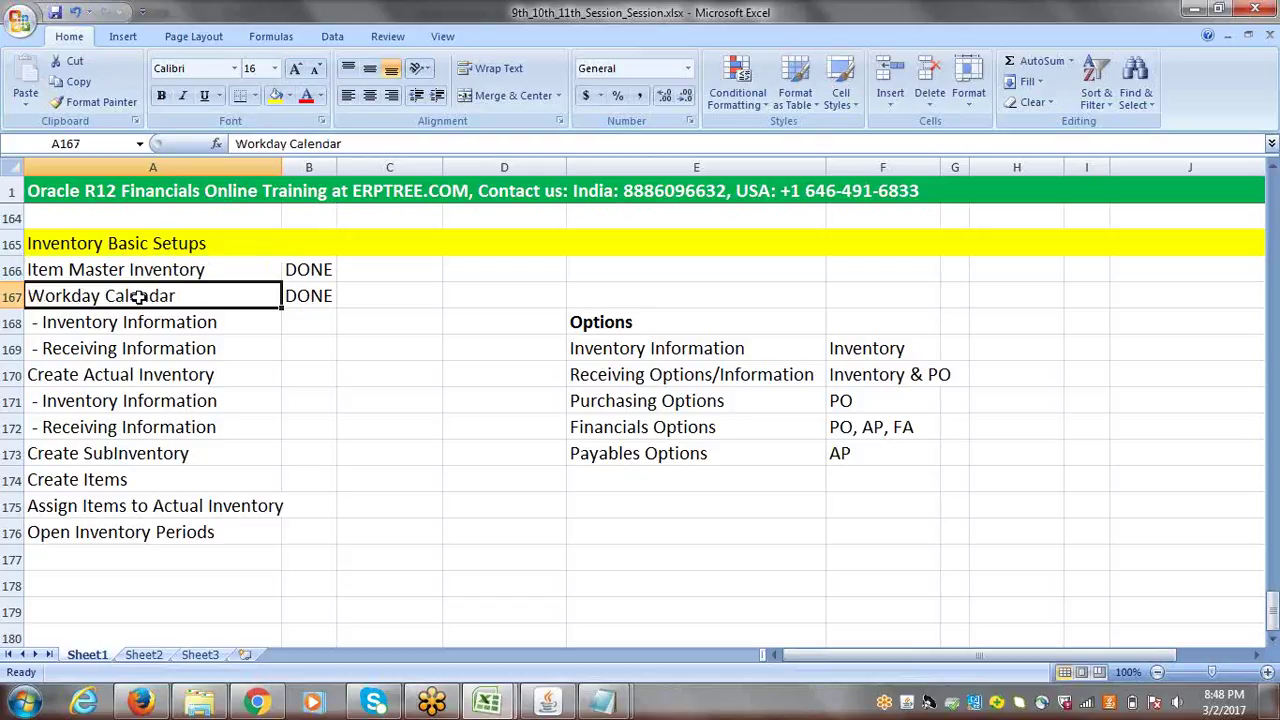
pyautogui.click(148, 321)
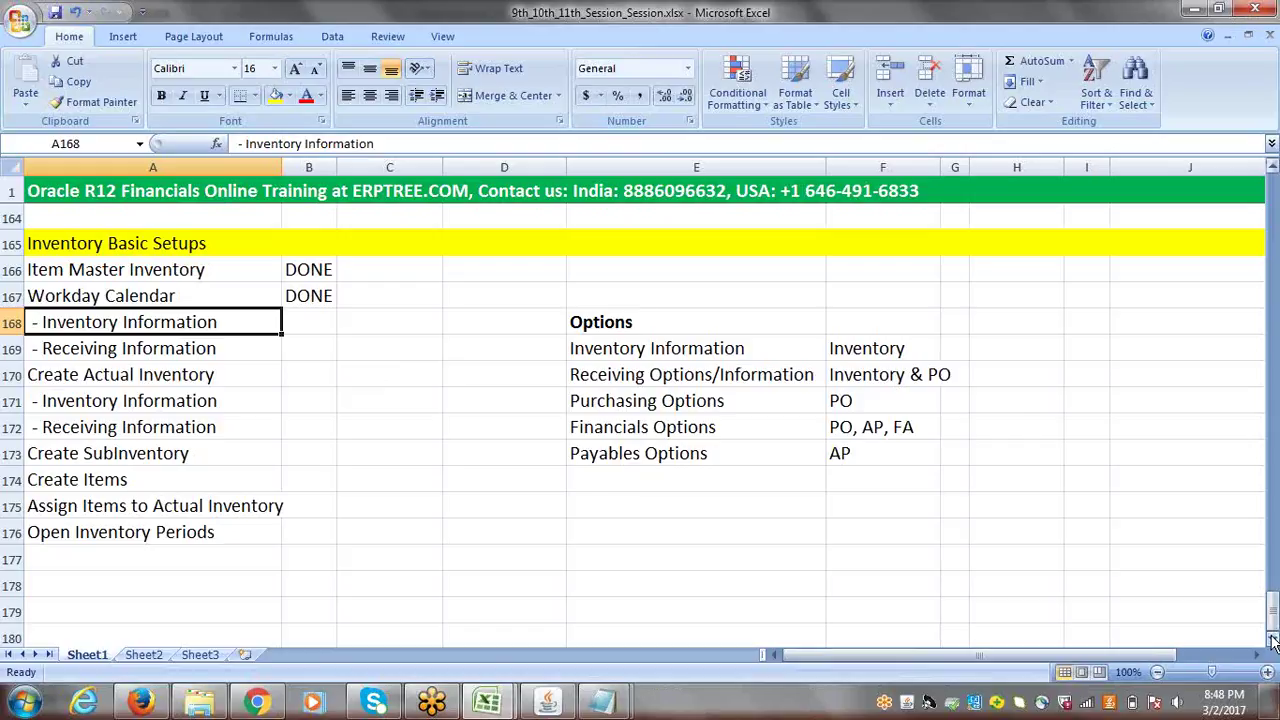
pyautogui.click(1273, 640)
pyautogui.click(1273, 640)
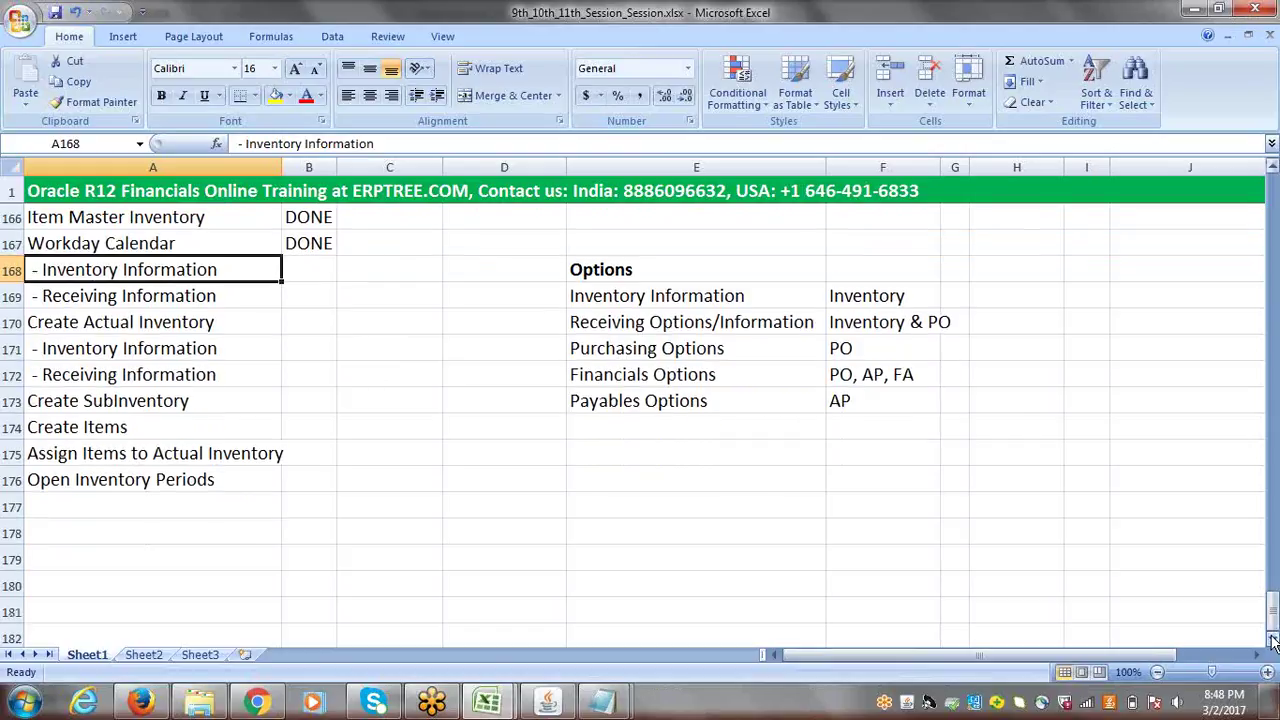
pyautogui.click(1273, 170)
pyautogui.click(1273, 170)
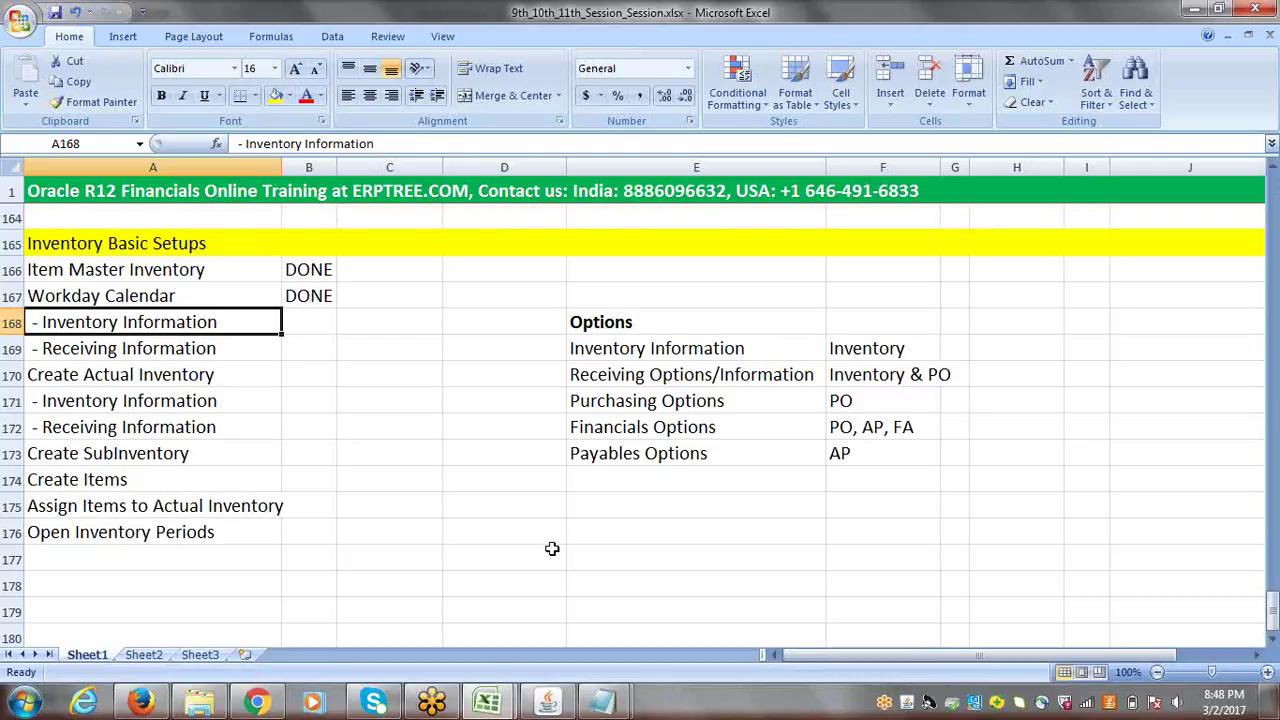
# - Switch to HR Super User, browse Work Structures > Organization, then collapse the tree
pyautogui.click(556, 708)
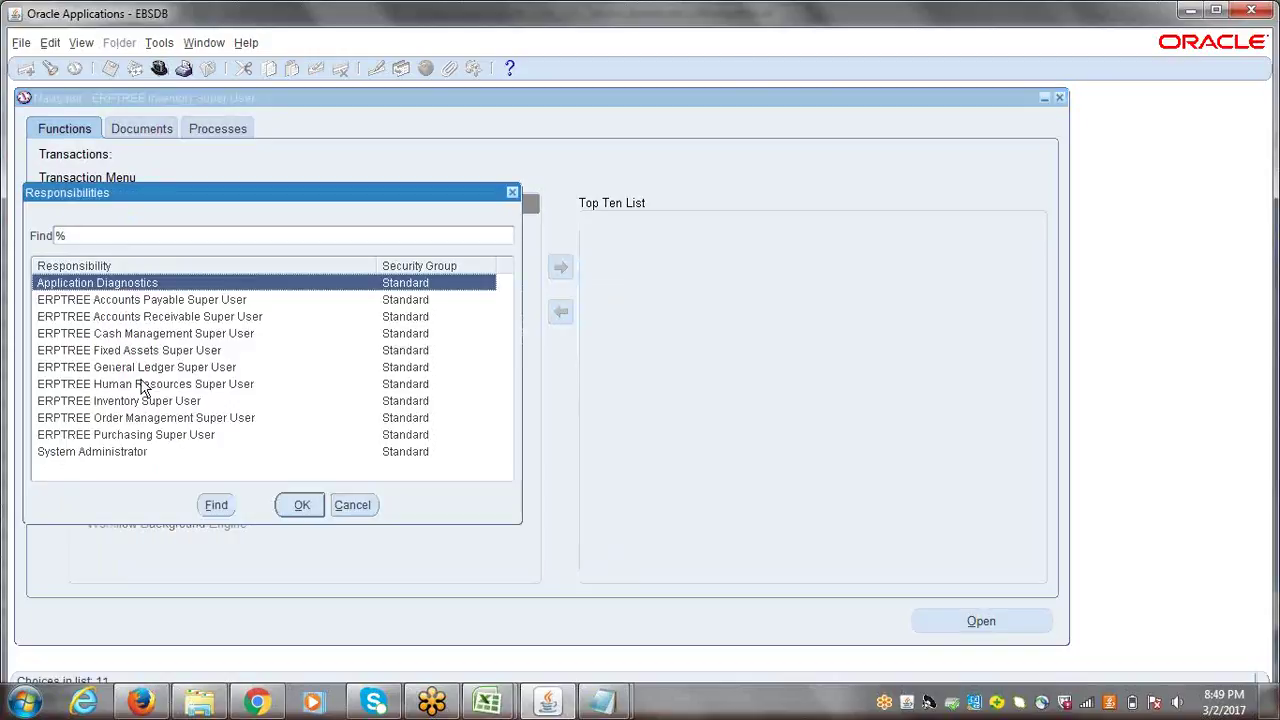
pyautogui.click(140, 387)
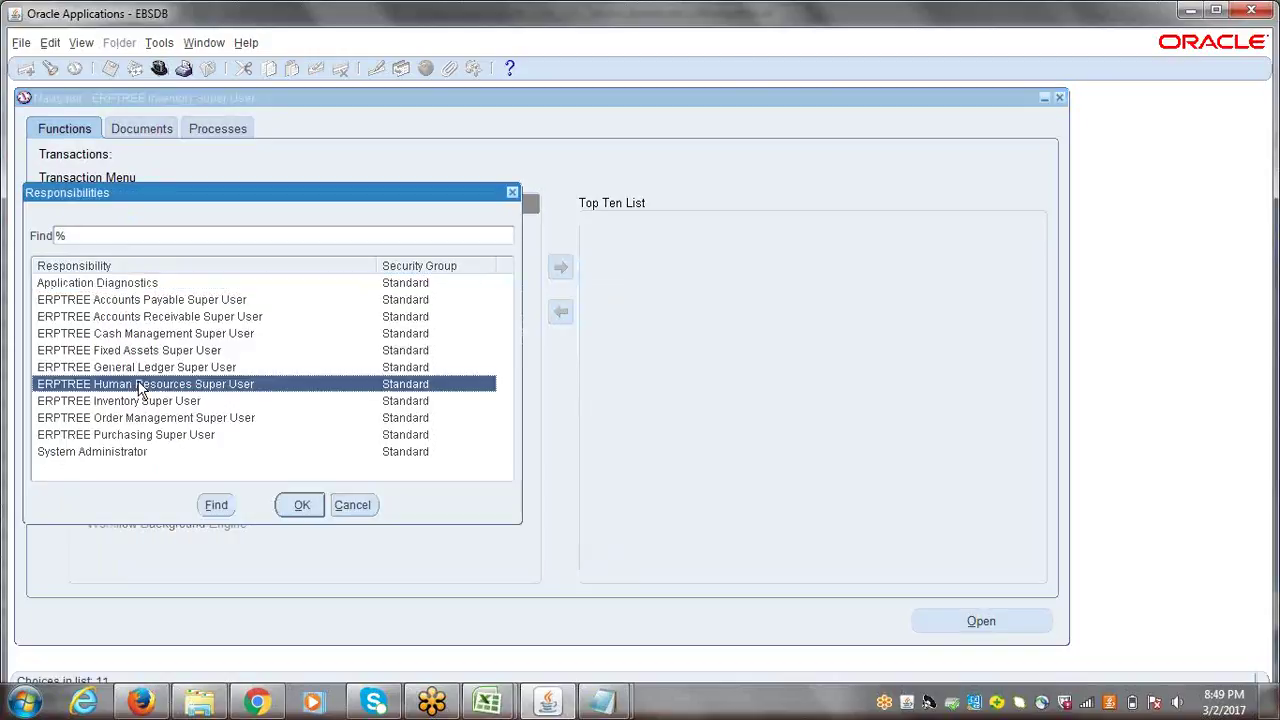
pyautogui.doubleClick(140, 387)
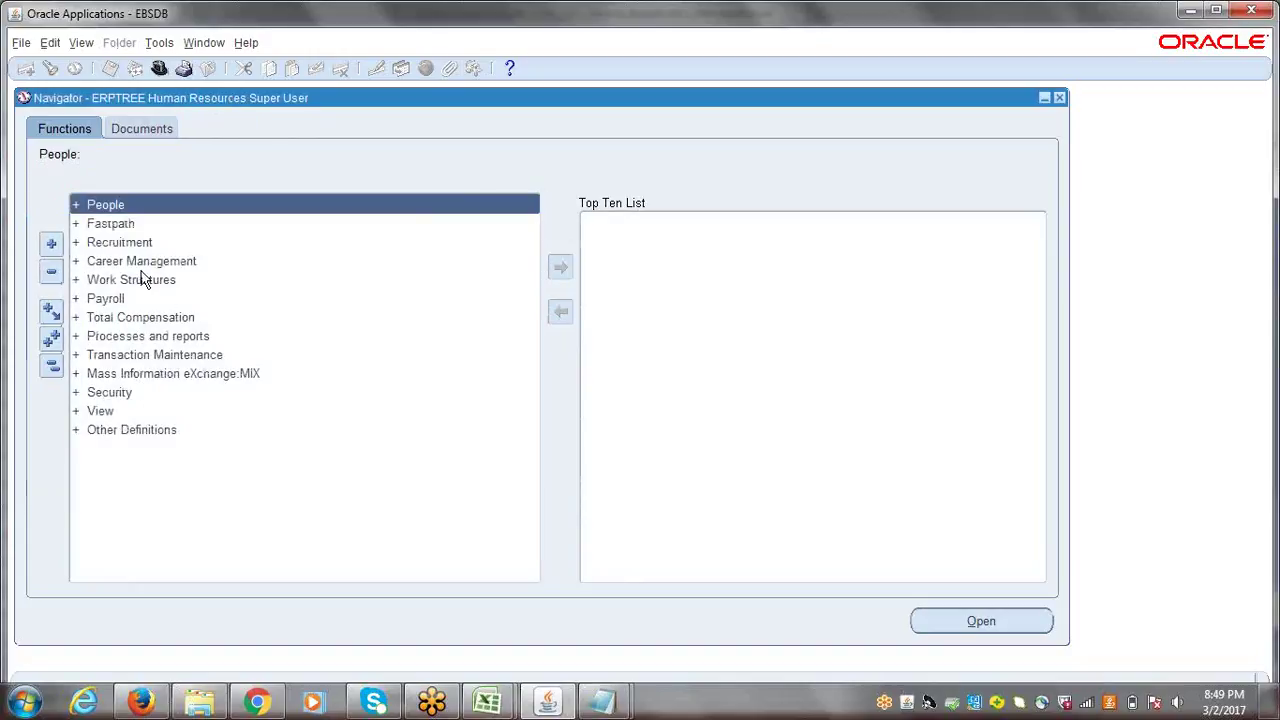
pyautogui.click(131, 280)
pyautogui.doubleClick(141, 282)
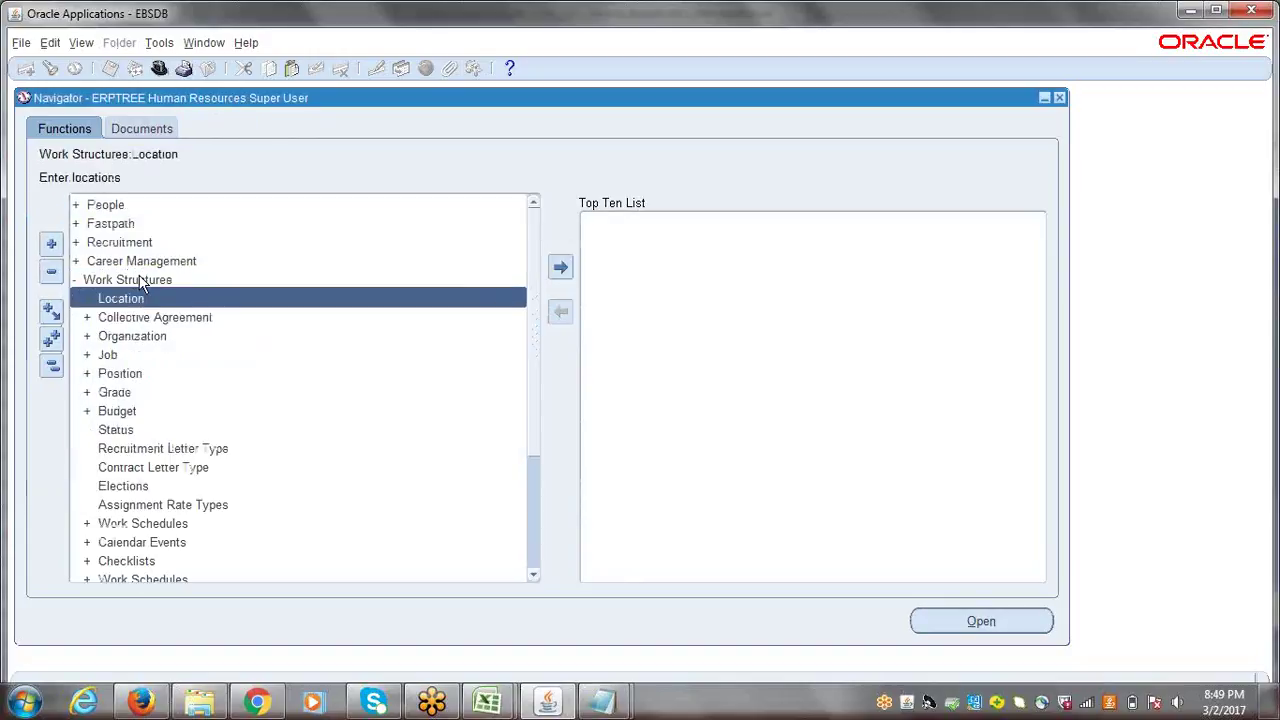
pyautogui.doubleClick(138, 336)
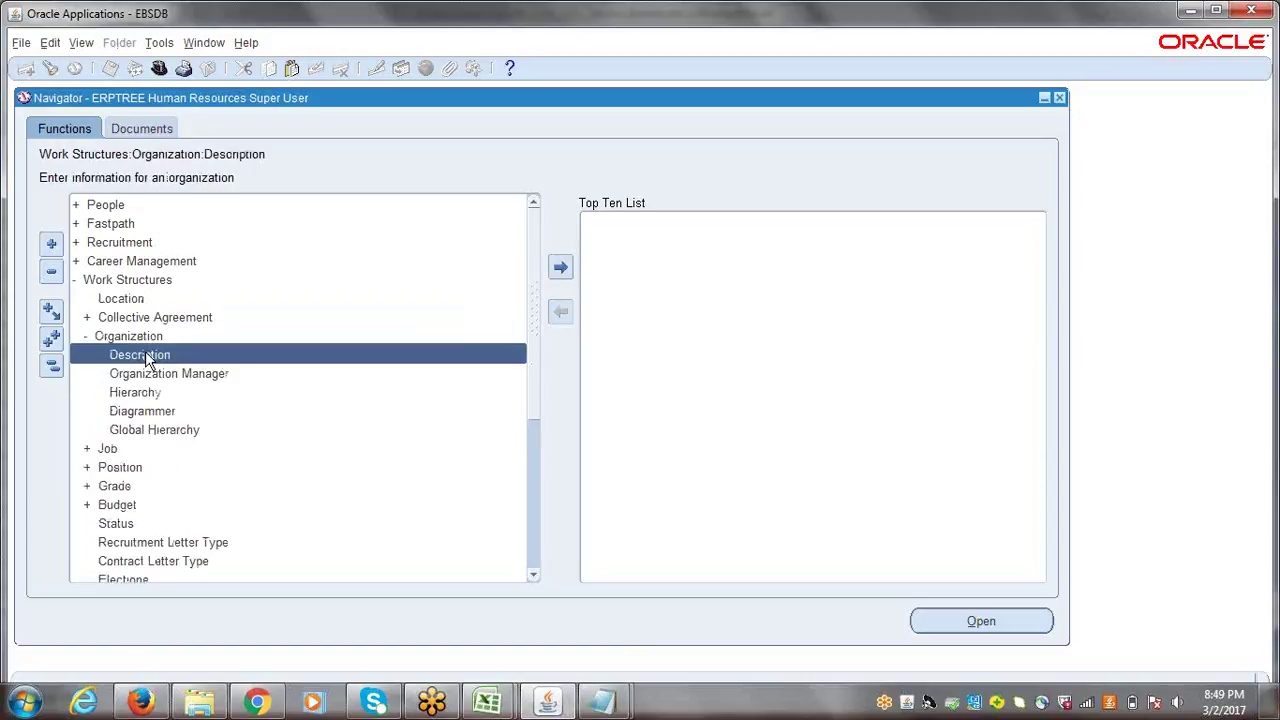
pyautogui.click(52, 370)
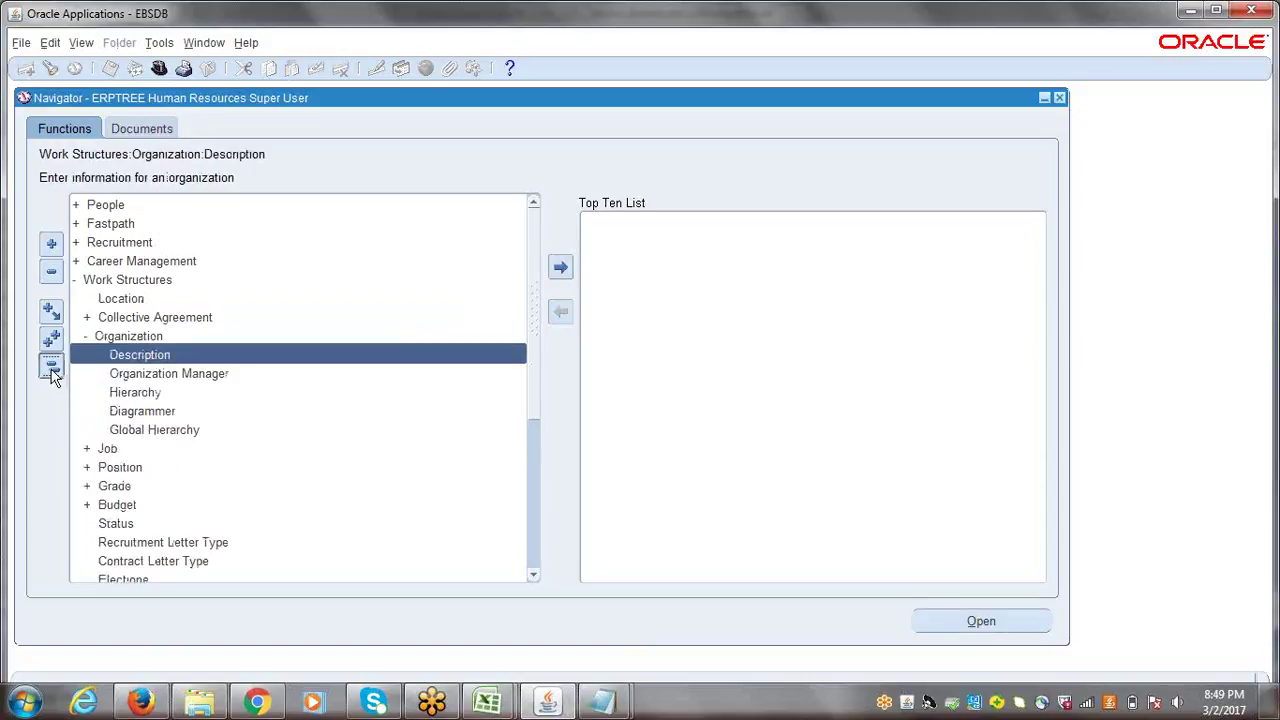
# - Switch back to Inventory Super User and expand Setup > Organizations
pyautogui.click(159, 67)
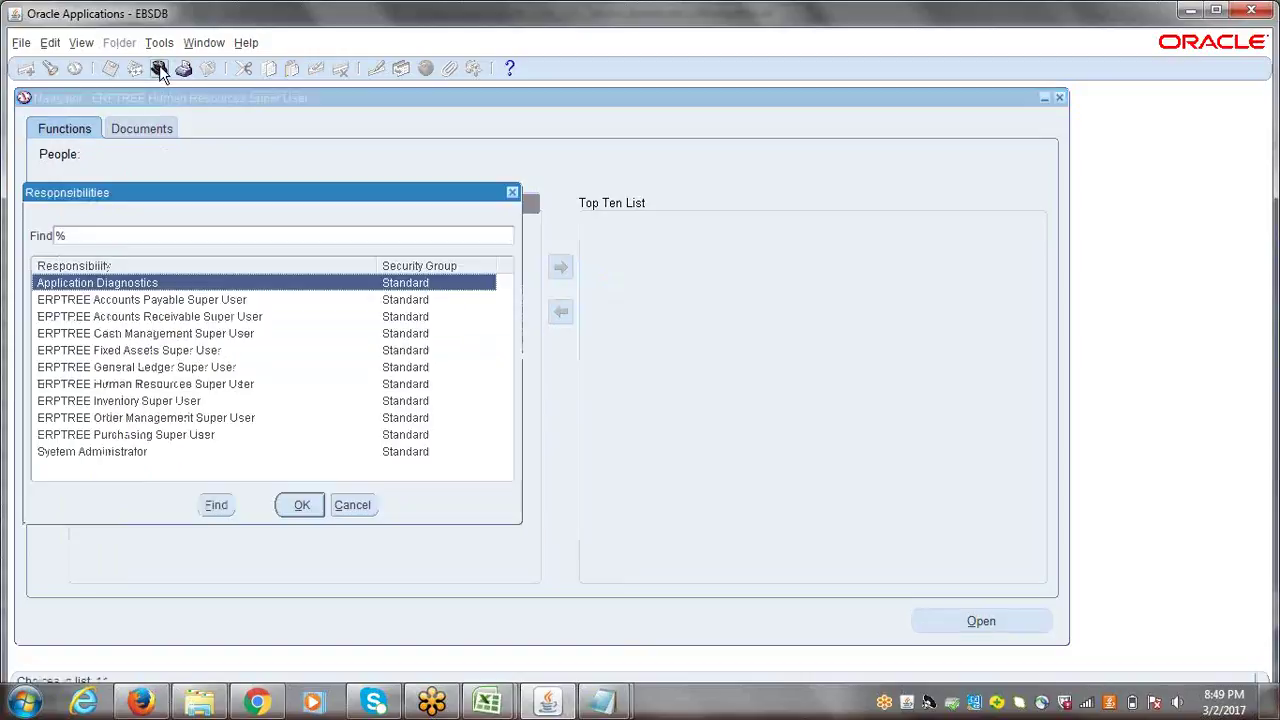
pyautogui.doubleClick(126, 403)
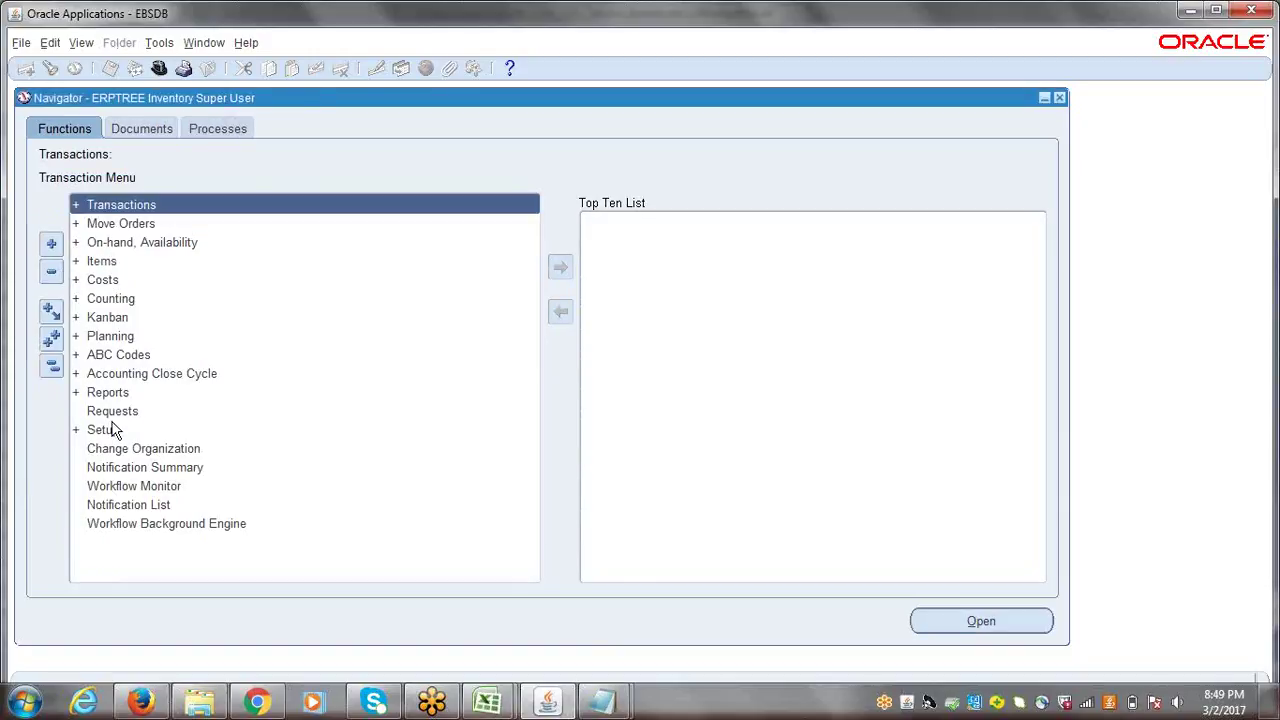
pyautogui.doubleClick(108, 430)
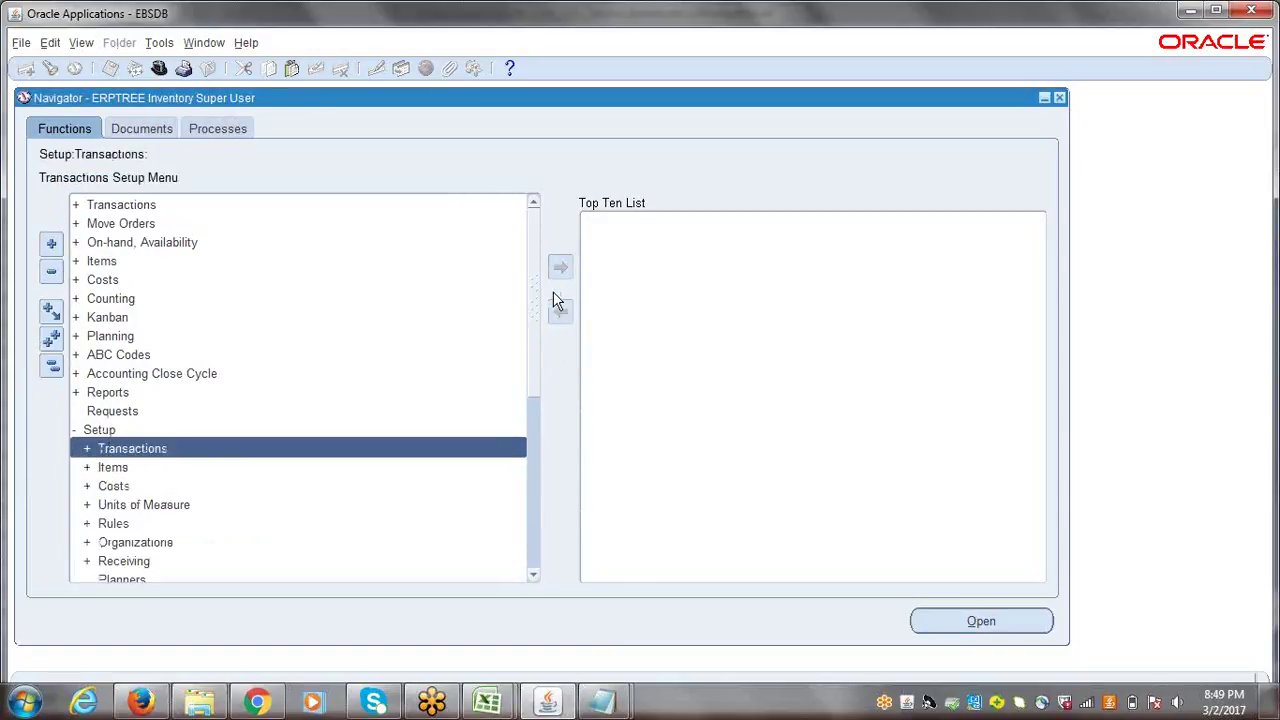
pyautogui.moveTo(532, 274); pyautogui.dragTo(513, 355)
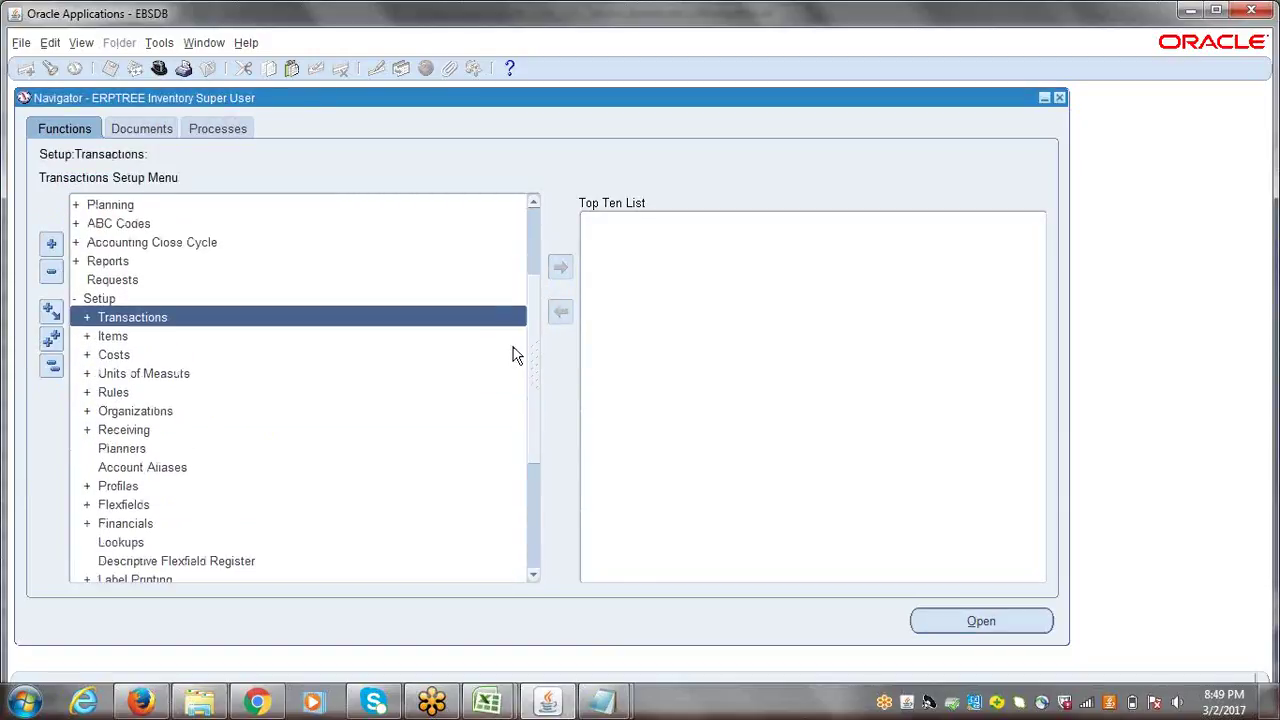
pyautogui.doubleClick(140, 411)
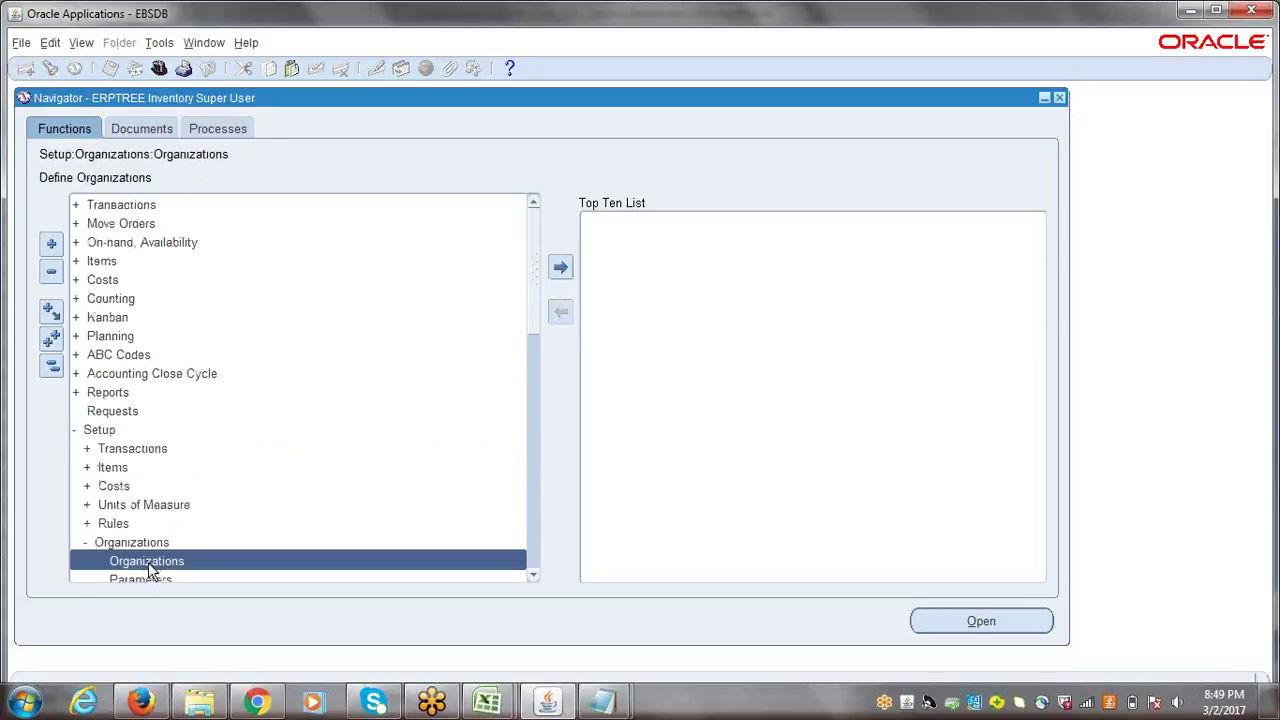
pyautogui.moveTo(535, 245); pyautogui.dragTo(538, 302)
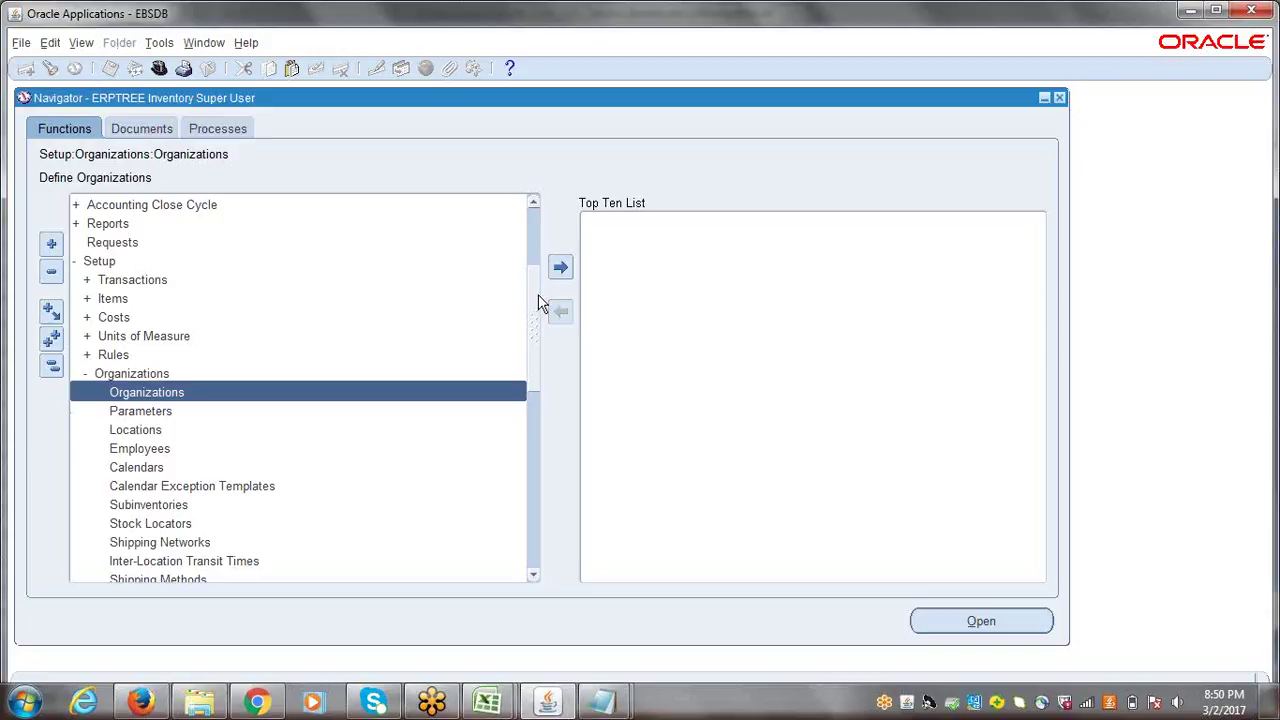
# - Select Setup > Organizations > Locations, then collapse the Navigator tree to top level
pyautogui.click(128, 432)
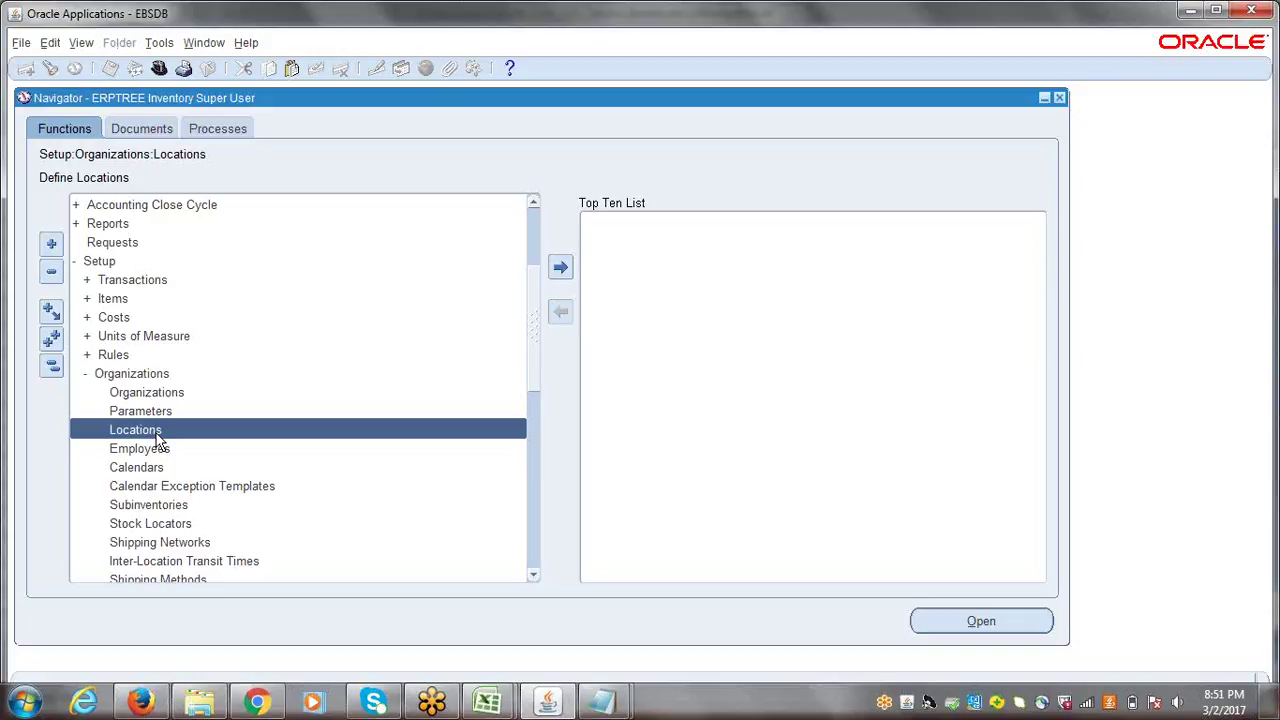
pyautogui.click(52, 366)
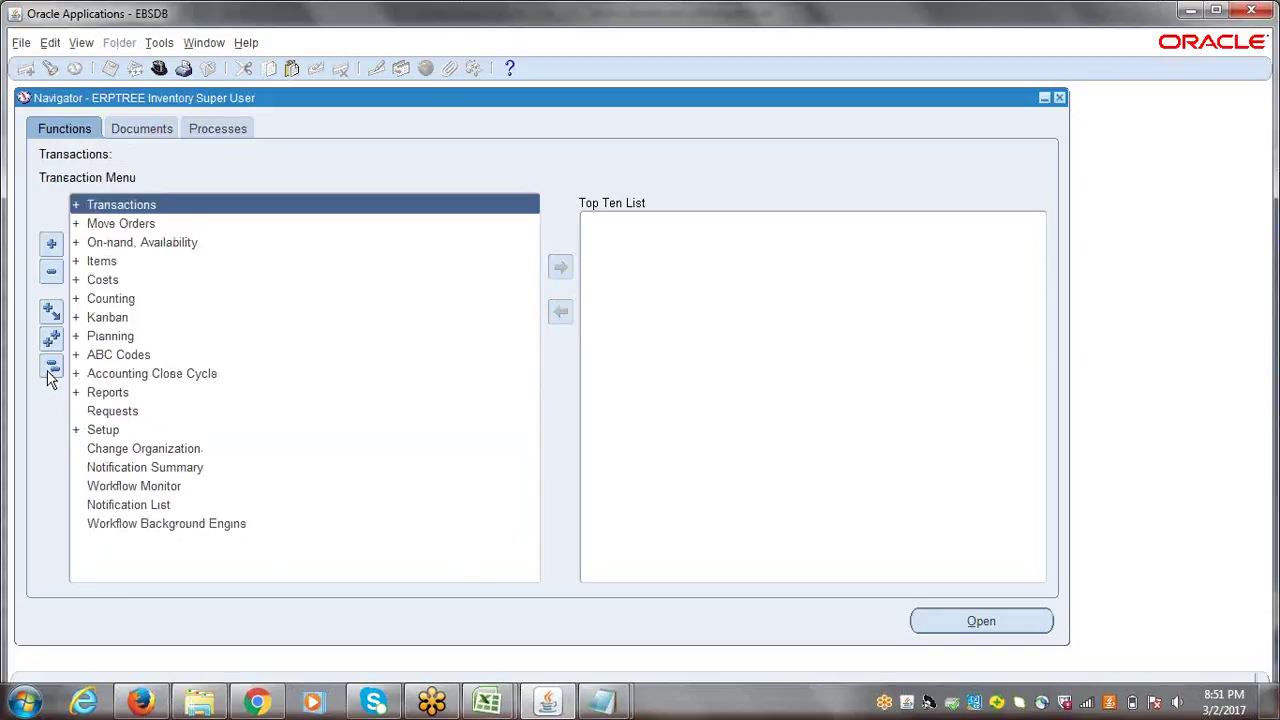
pyautogui.click(487, 705)
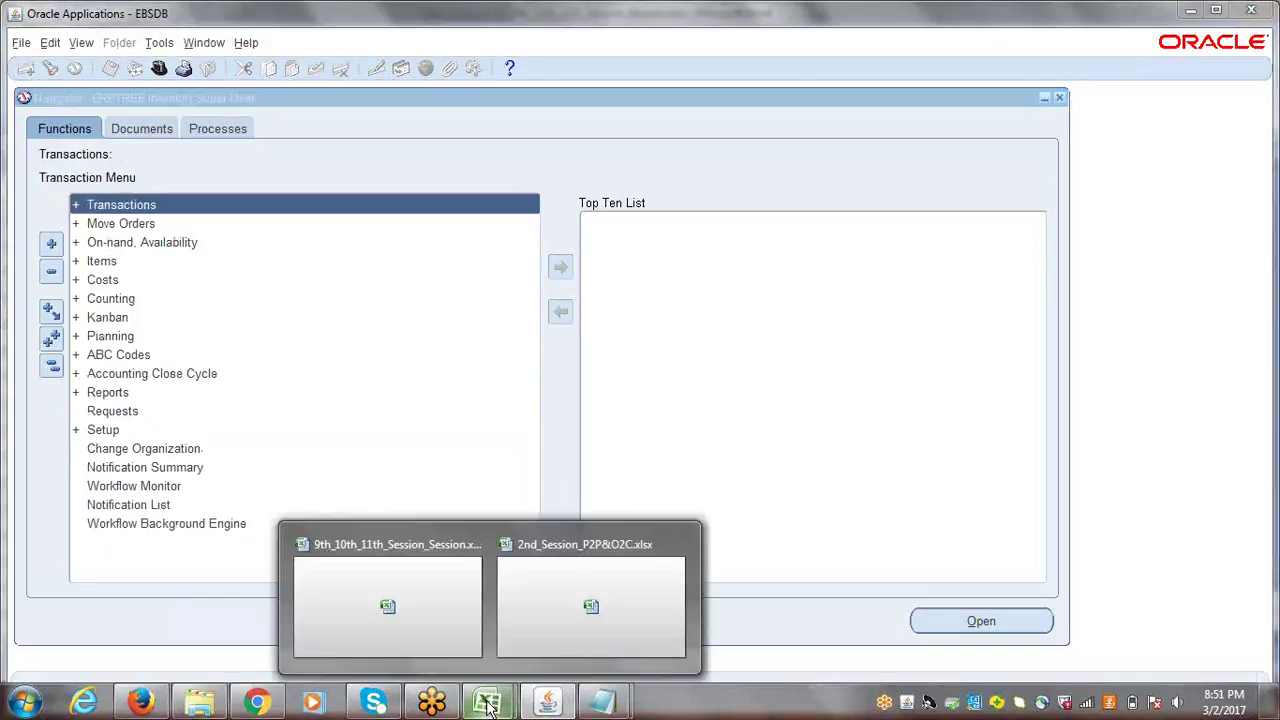
pyautogui.click(463, 594)
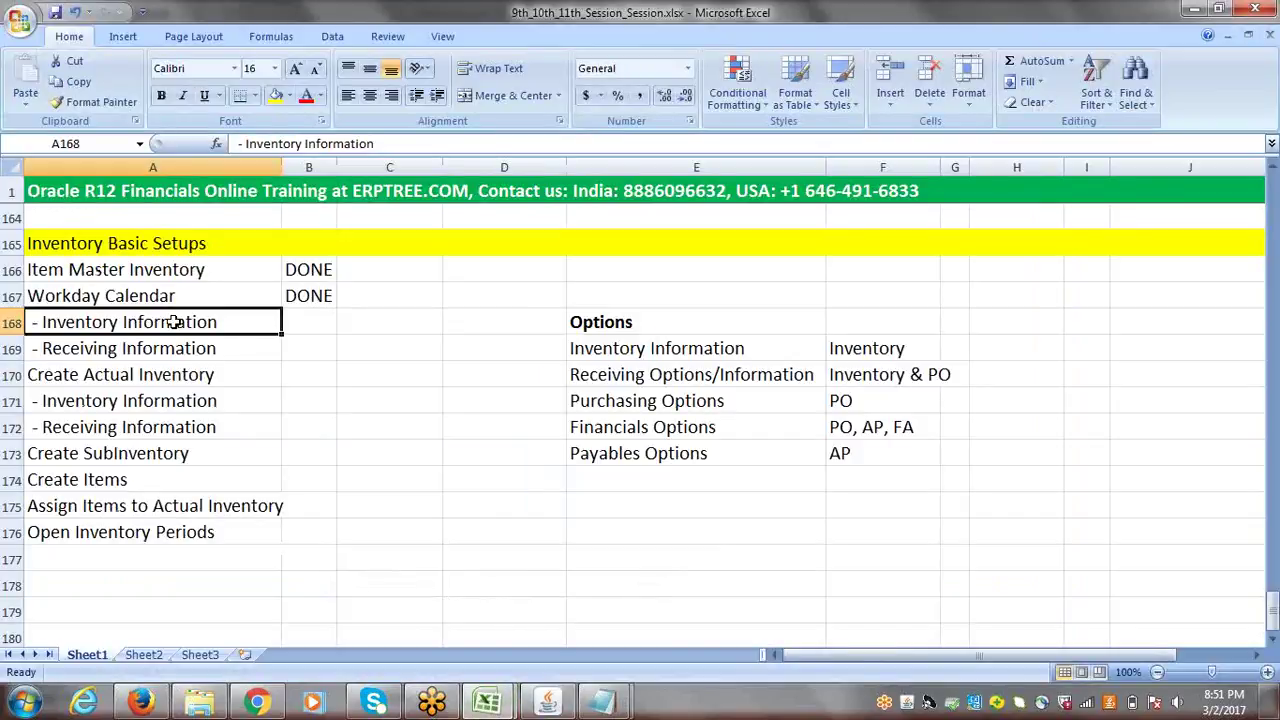
pyautogui.click(548, 703)
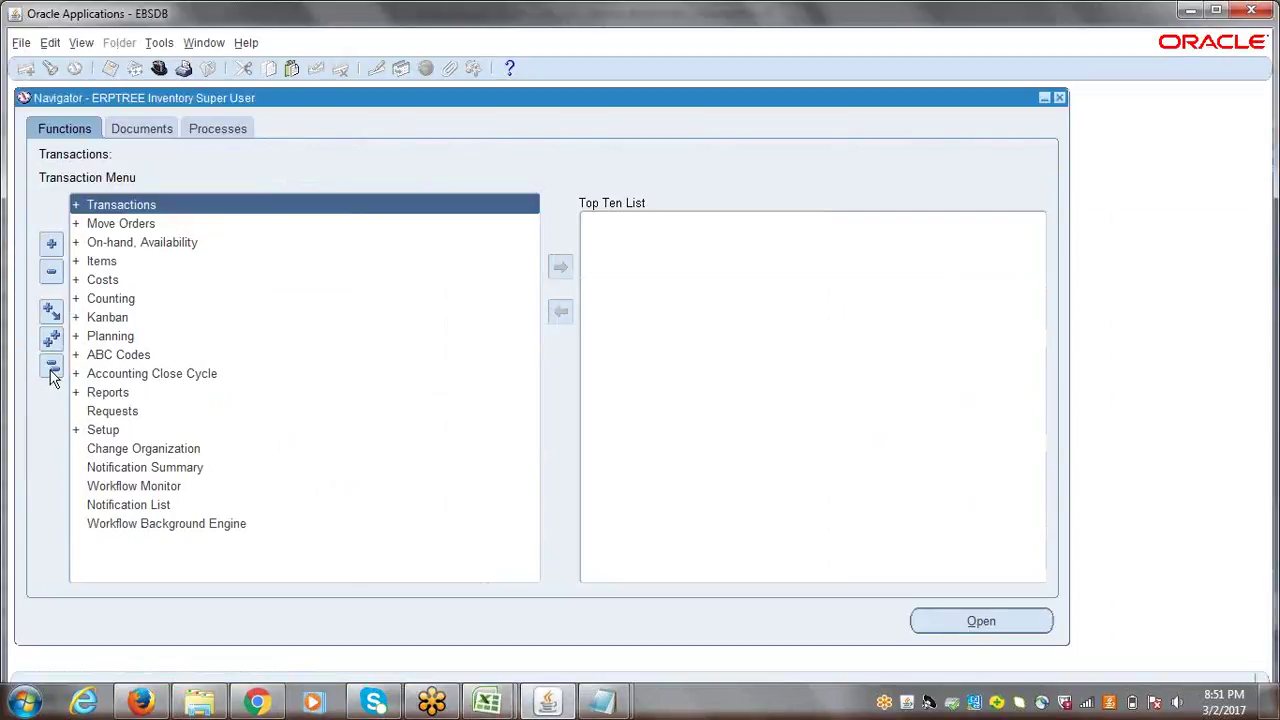
# - Open Setup > Organizations > Organizations from the Inventory Navigator
pyautogui.click(110, 430)
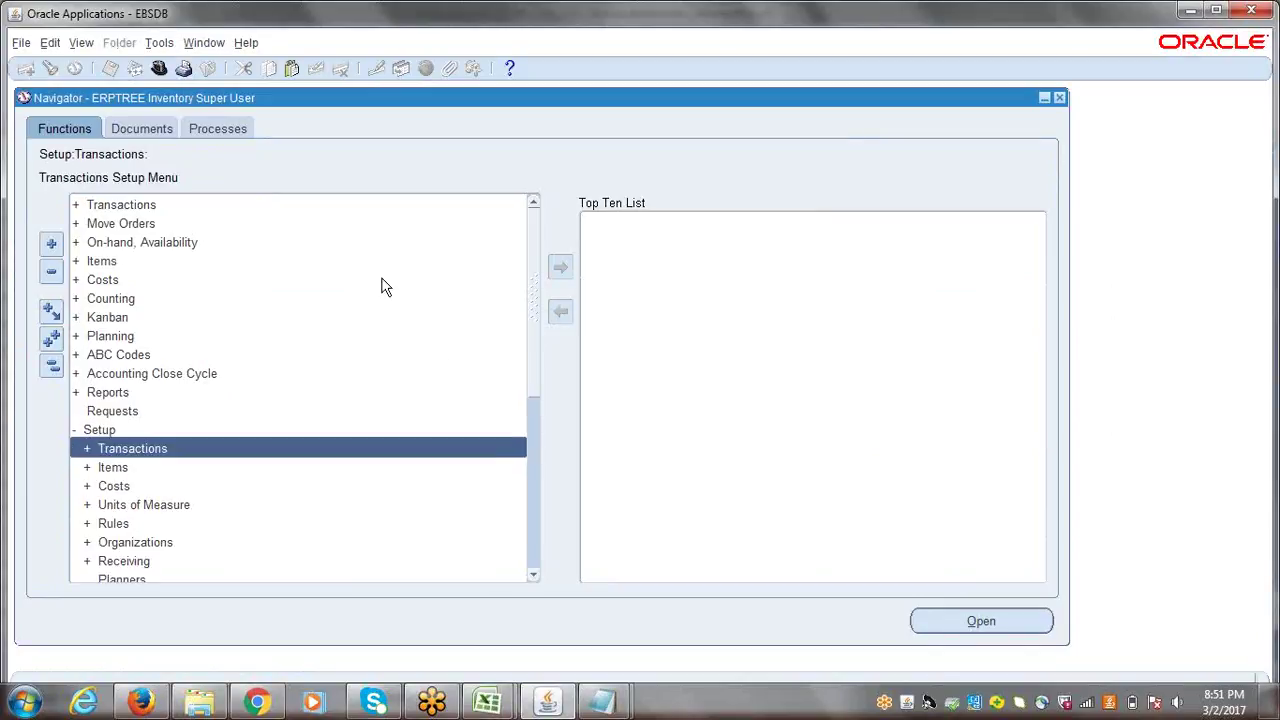
pyautogui.press('Down')
pyautogui.press('Down')
pyautogui.press('Down')
pyautogui.press('Down')
pyautogui.press('Down')
pyautogui.press('Return')
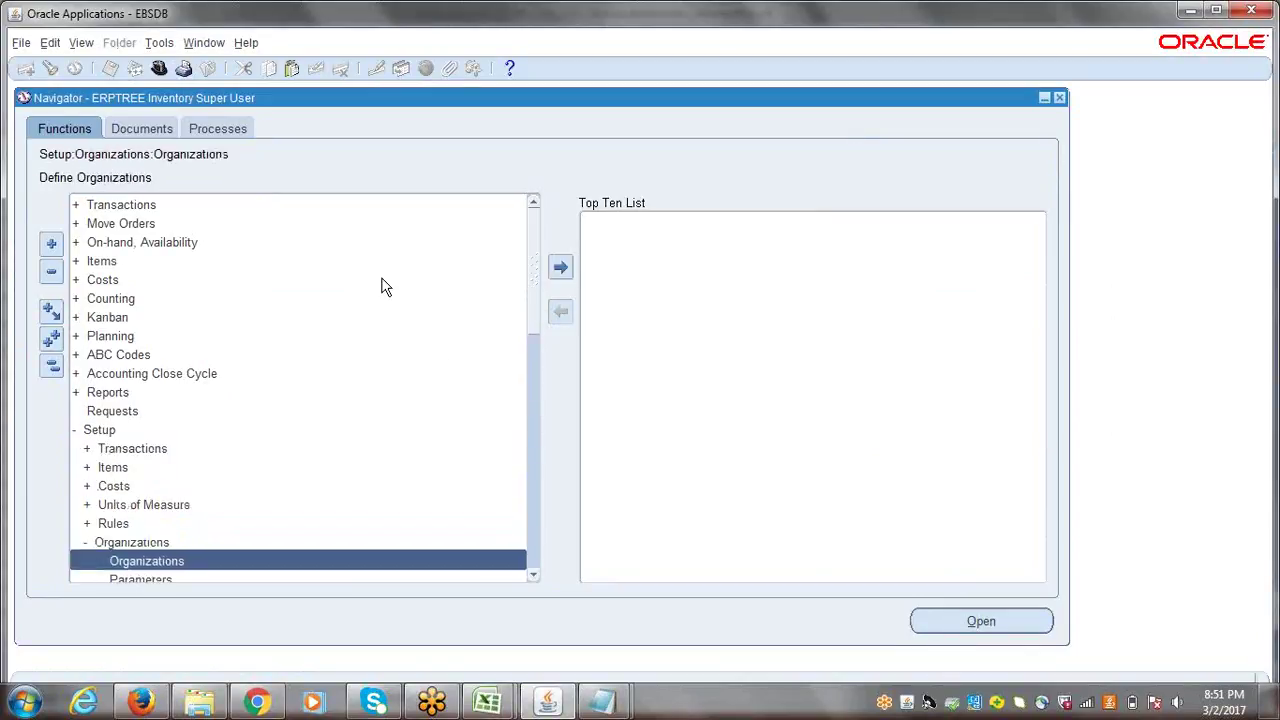
pyautogui.moveTo(534, 254); pyautogui.dragTo(538, 337)
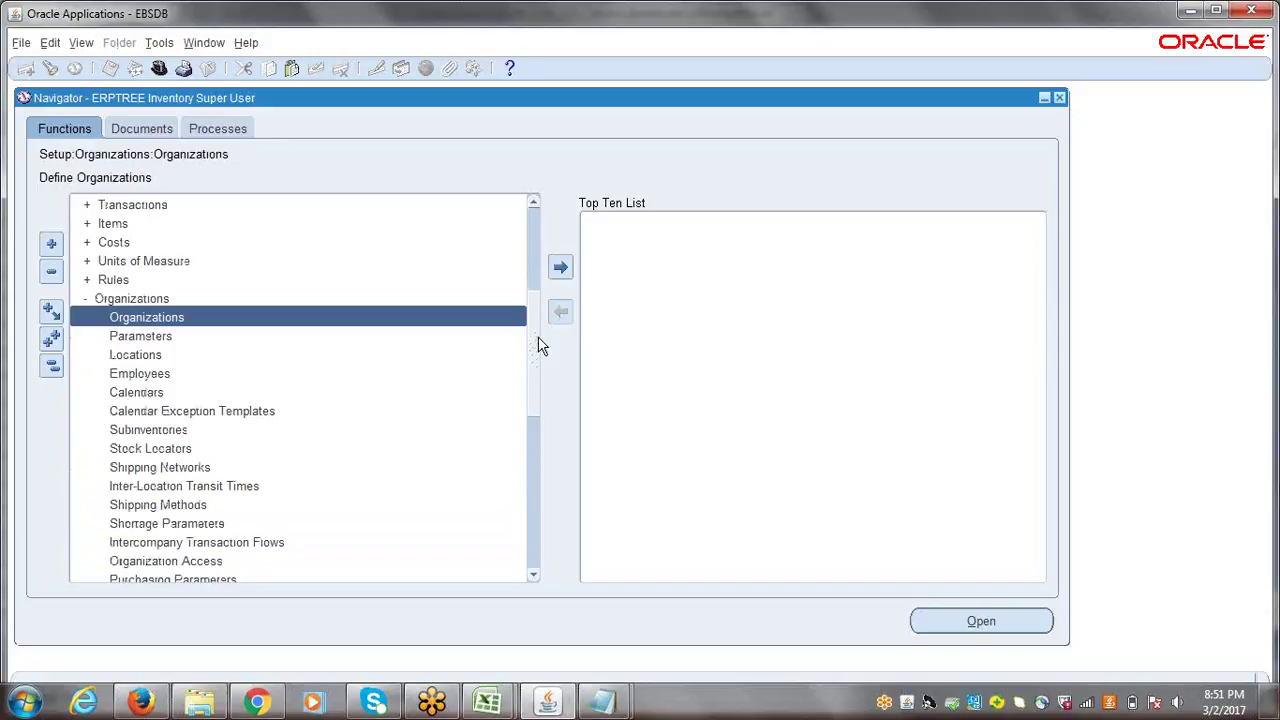
pyautogui.press('Return')
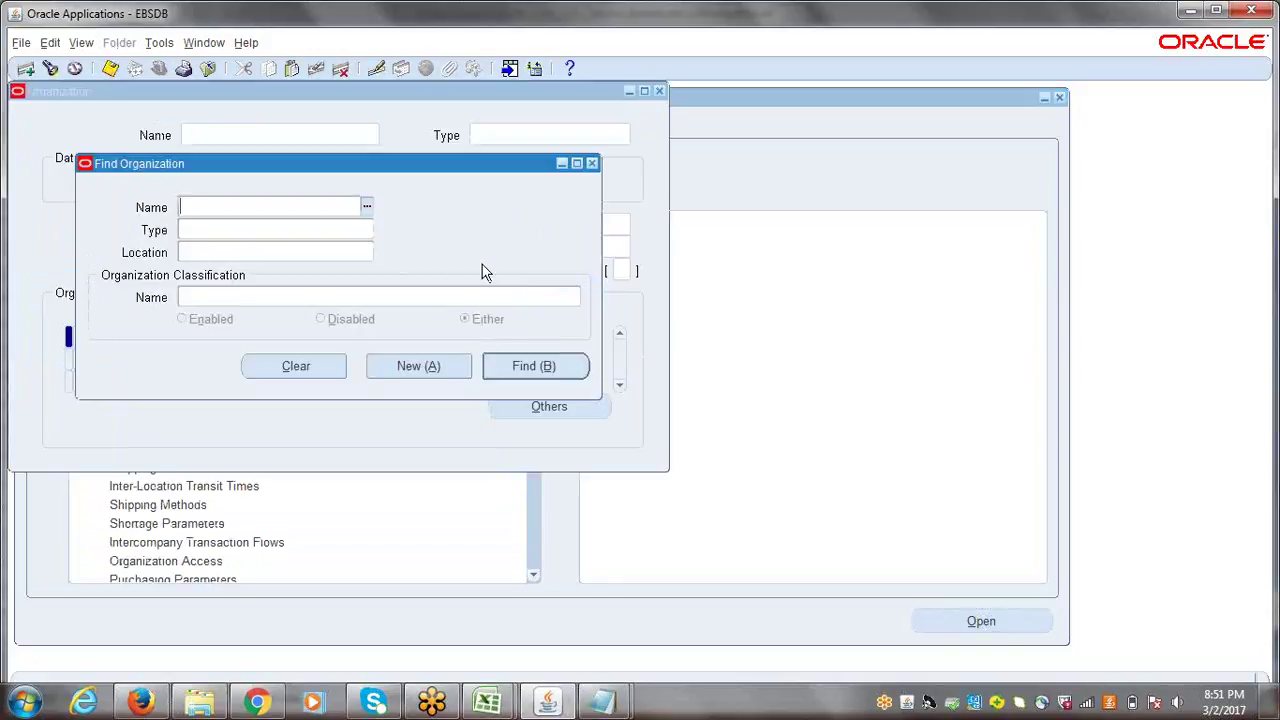
# - Search 'erptree' and retrieve the ERPTREE Item Master Inventory organization record
pyautogui.write('erptree')
pyautogui.press('Return')
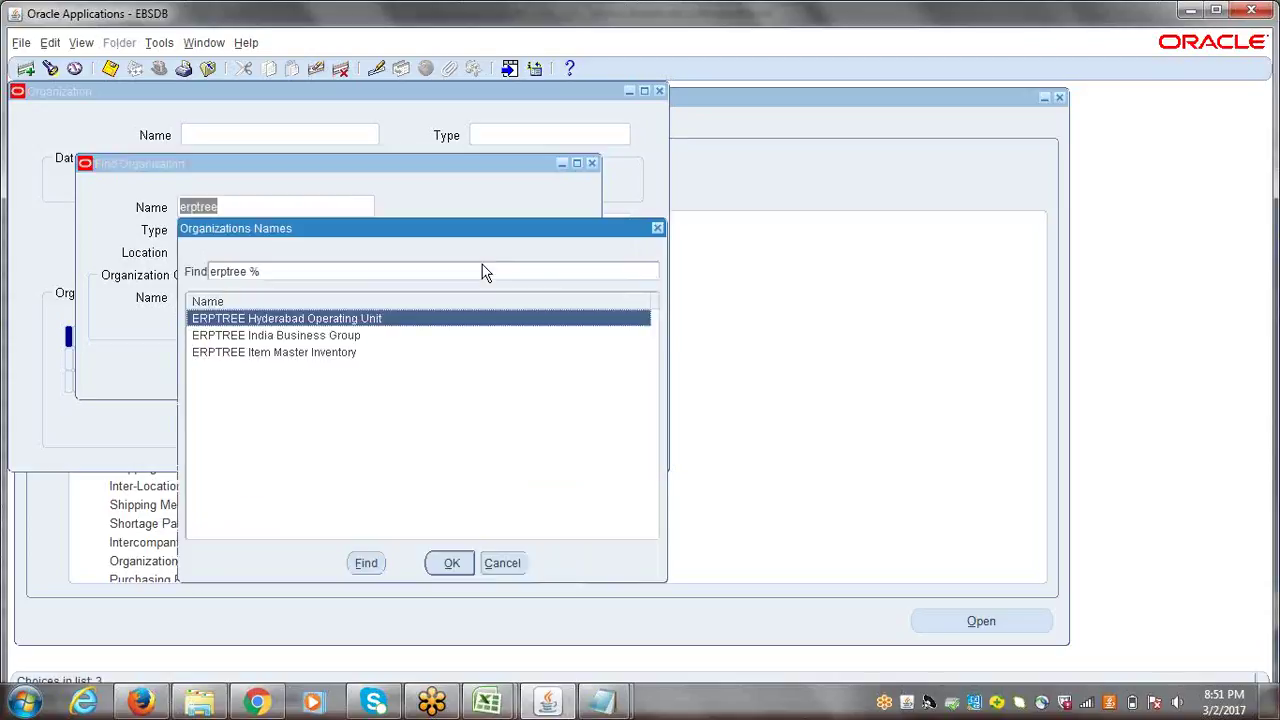
pyautogui.click(310, 356)
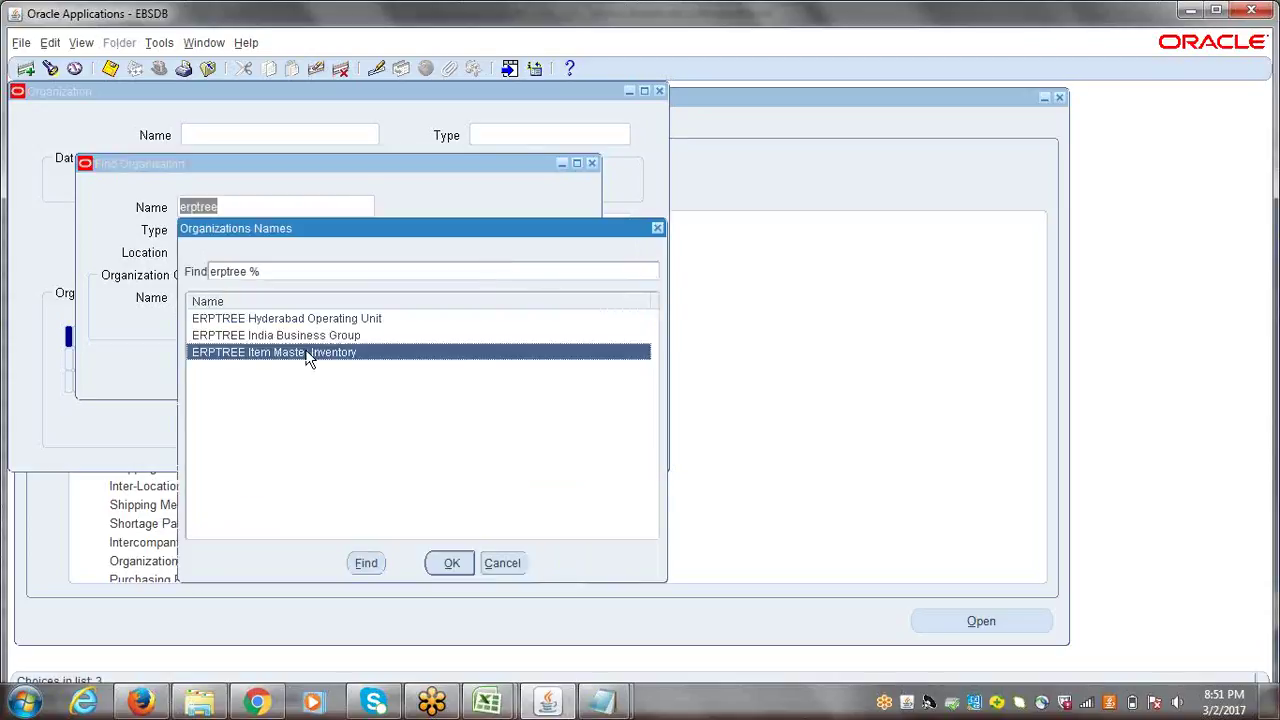
pyautogui.click(452, 564)
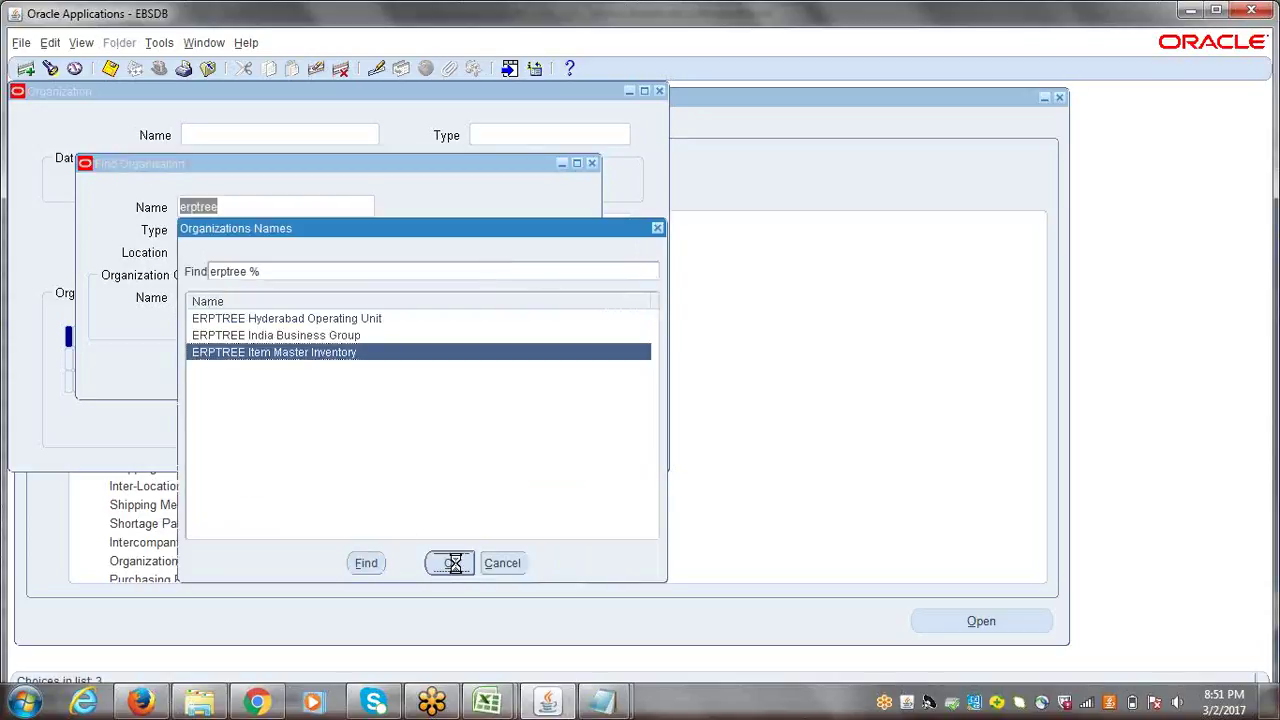
pyautogui.click(524, 365)
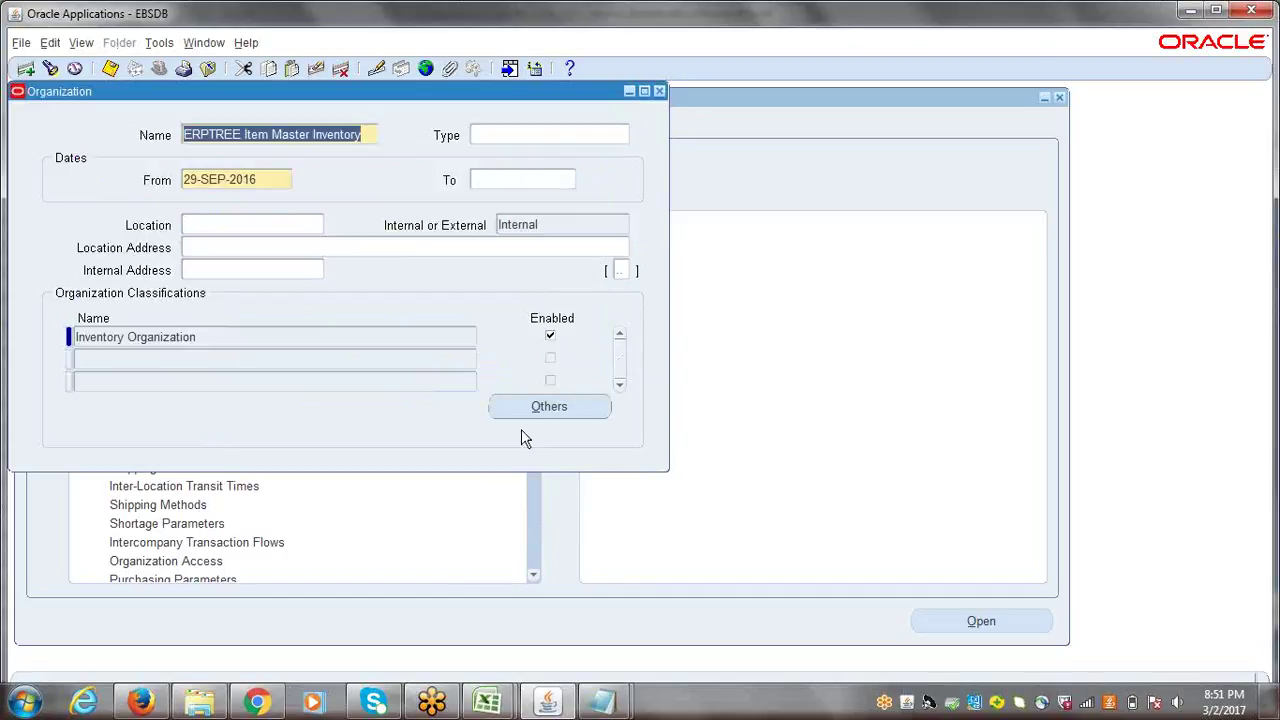
pyautogui.click(490, 704)
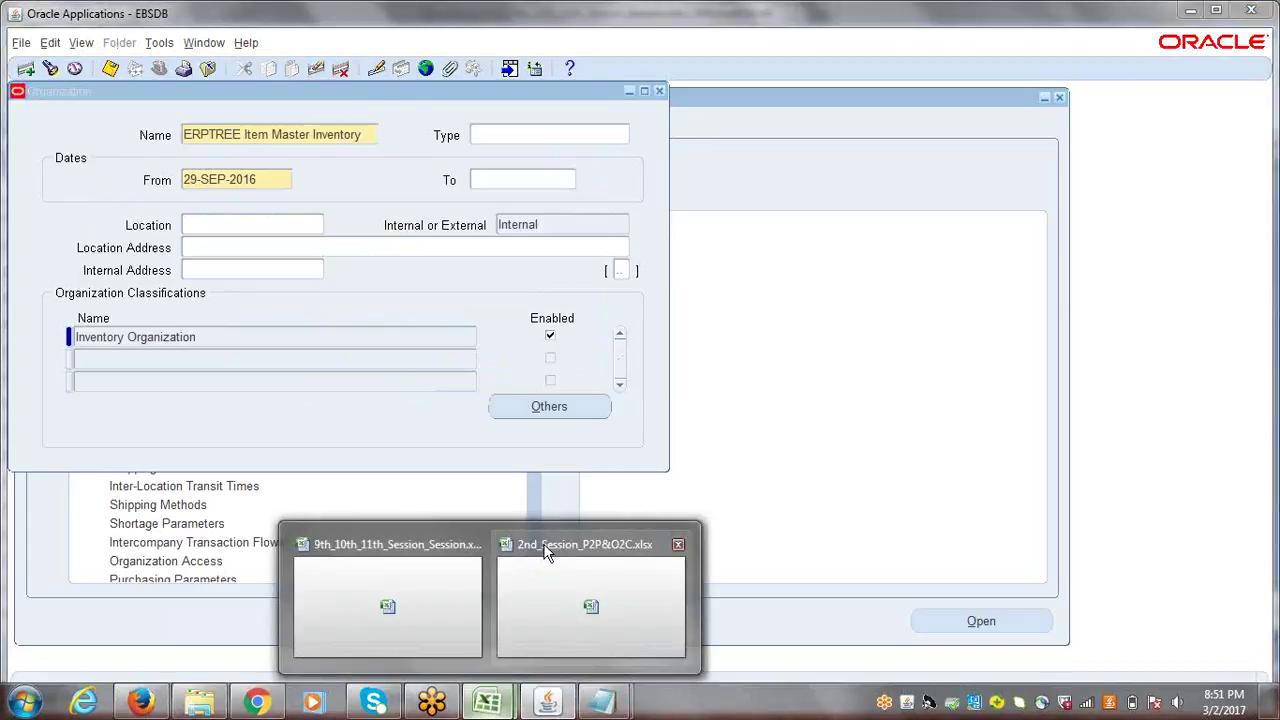
pyautogui.click(430, 565)
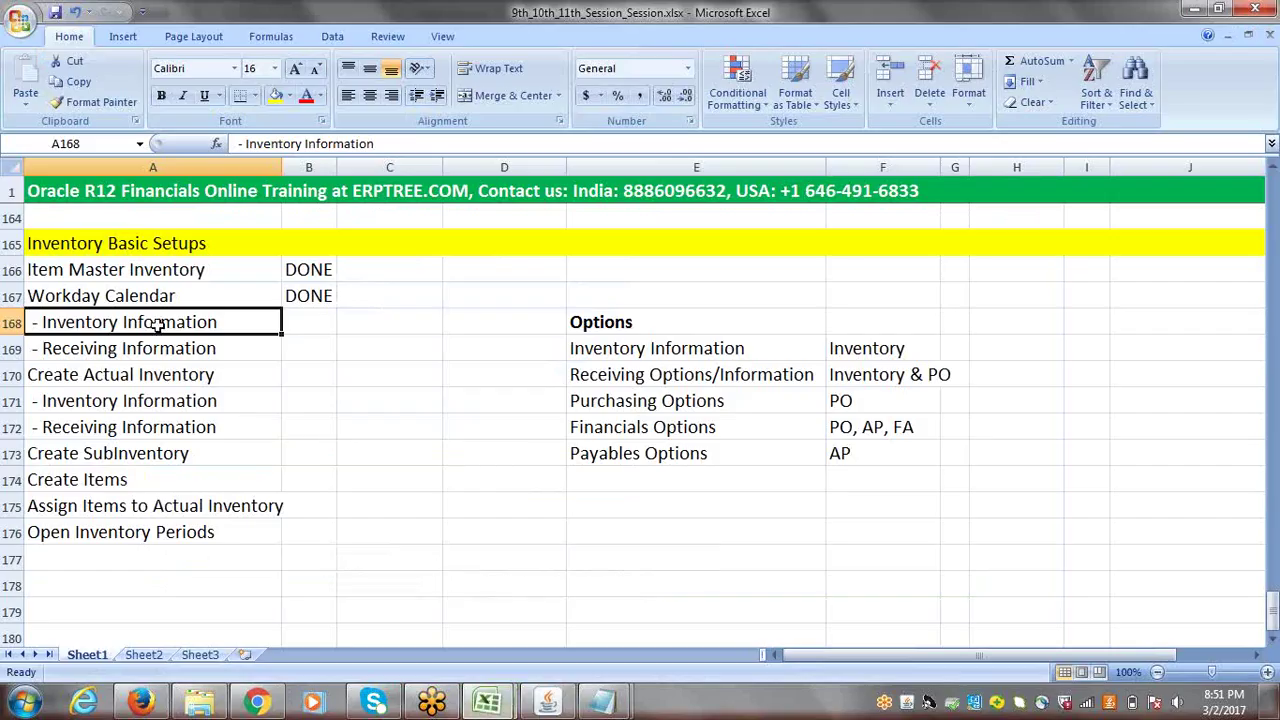
pyautogui.click(116, 260)
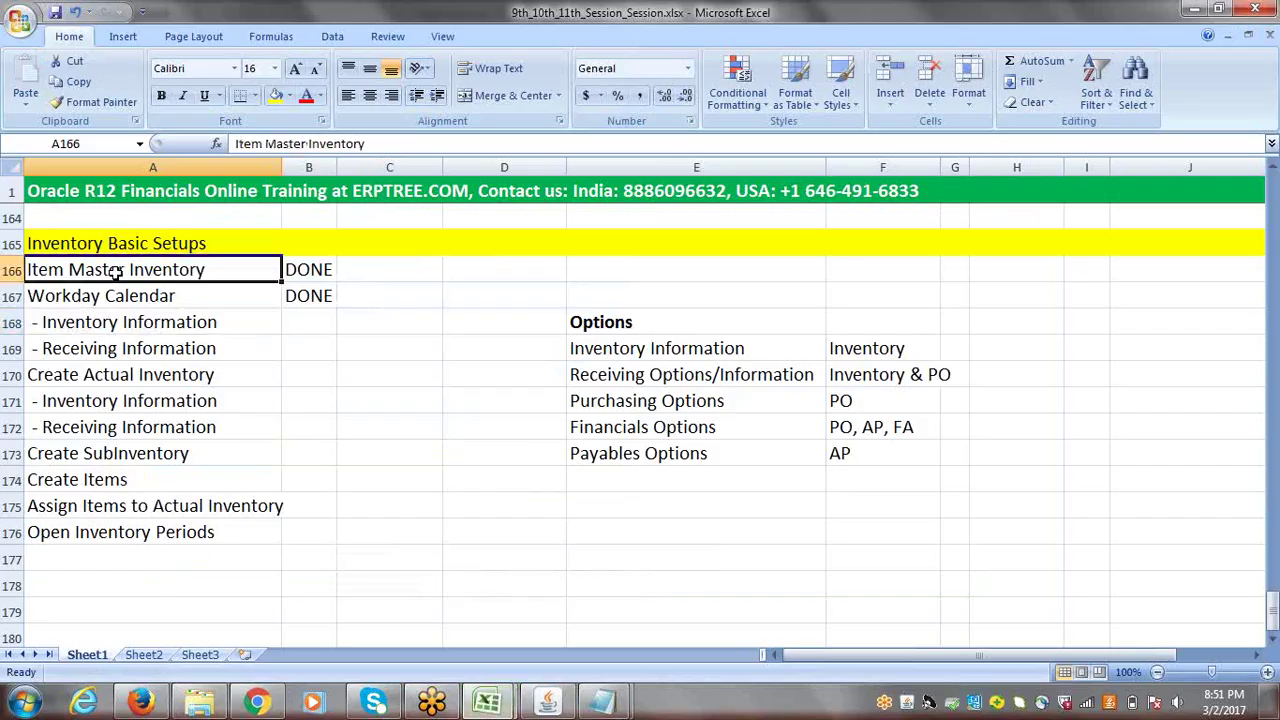
pyautogui.click(540, 698)
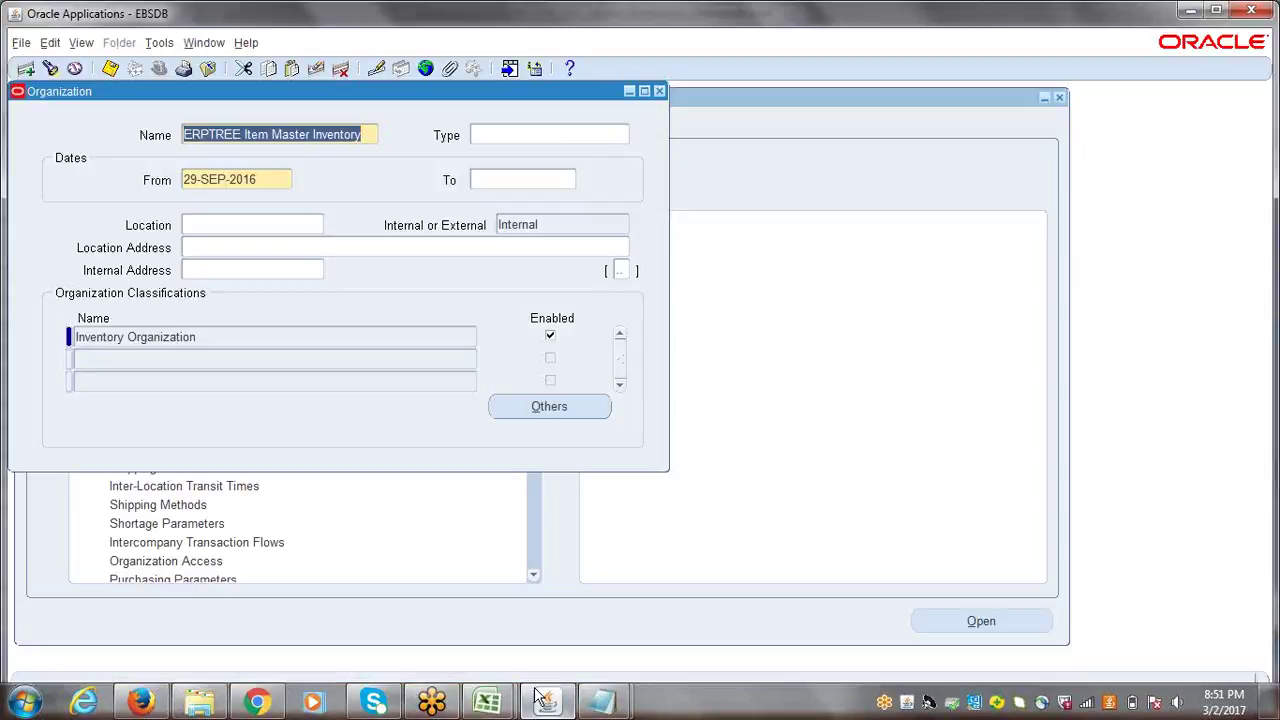
pyautogui.click(237, 337)
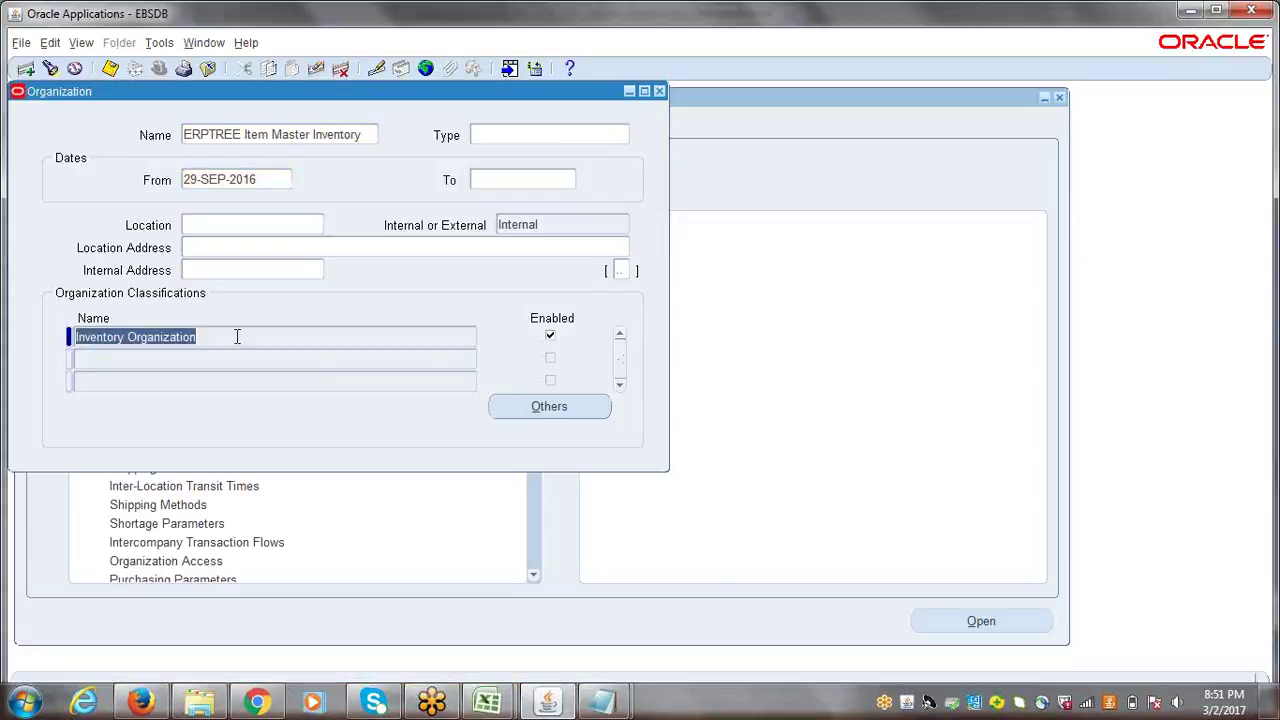
pyautogui.moveTo(192, 96); pyautogui.dragTo(260, 150)
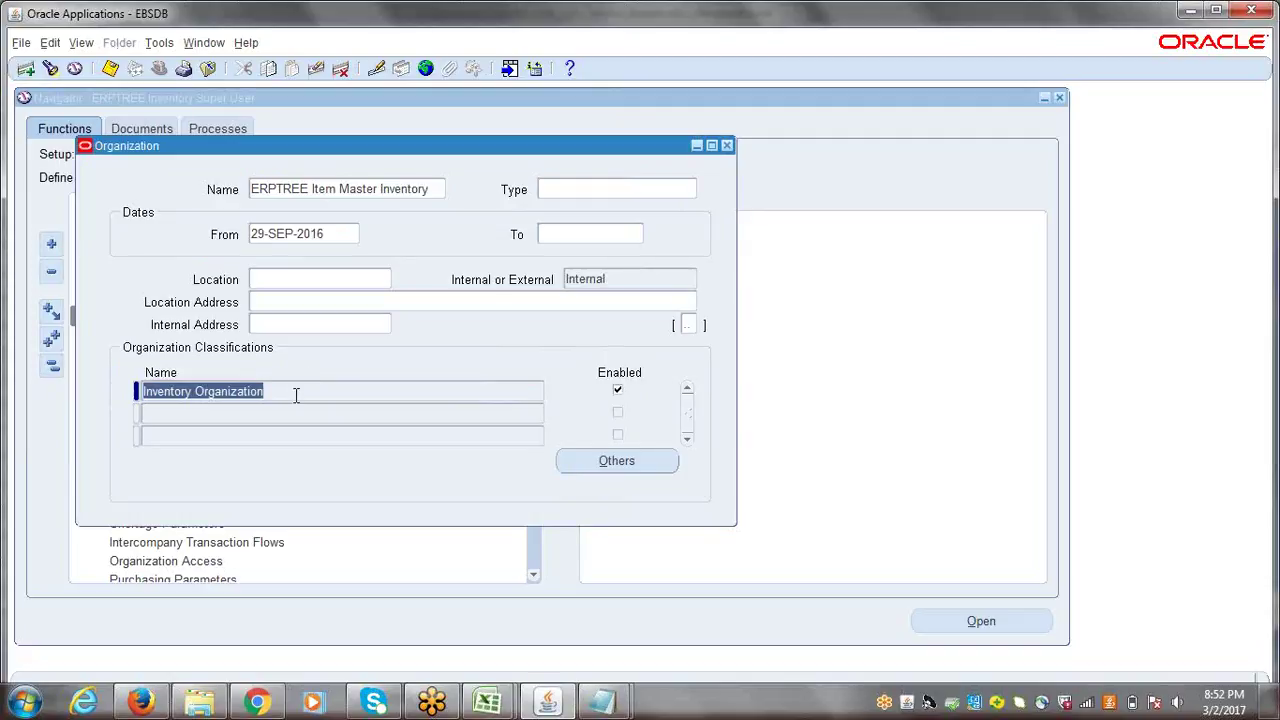
# - For the Inventory Organization classification, view the Accounting Information ledger and legal entity details
pyautogui.click(296, 394)
pyautogui.doubleClick(296, 392)
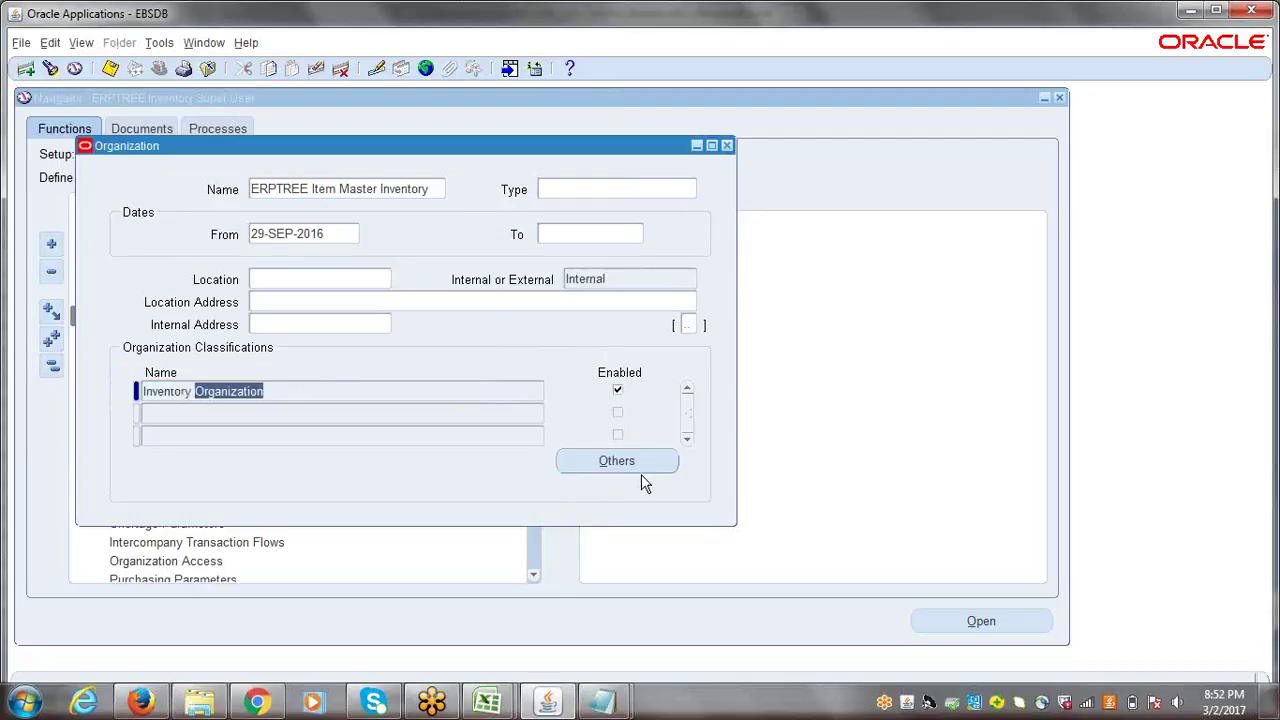
pyautogui.click(600, 469)
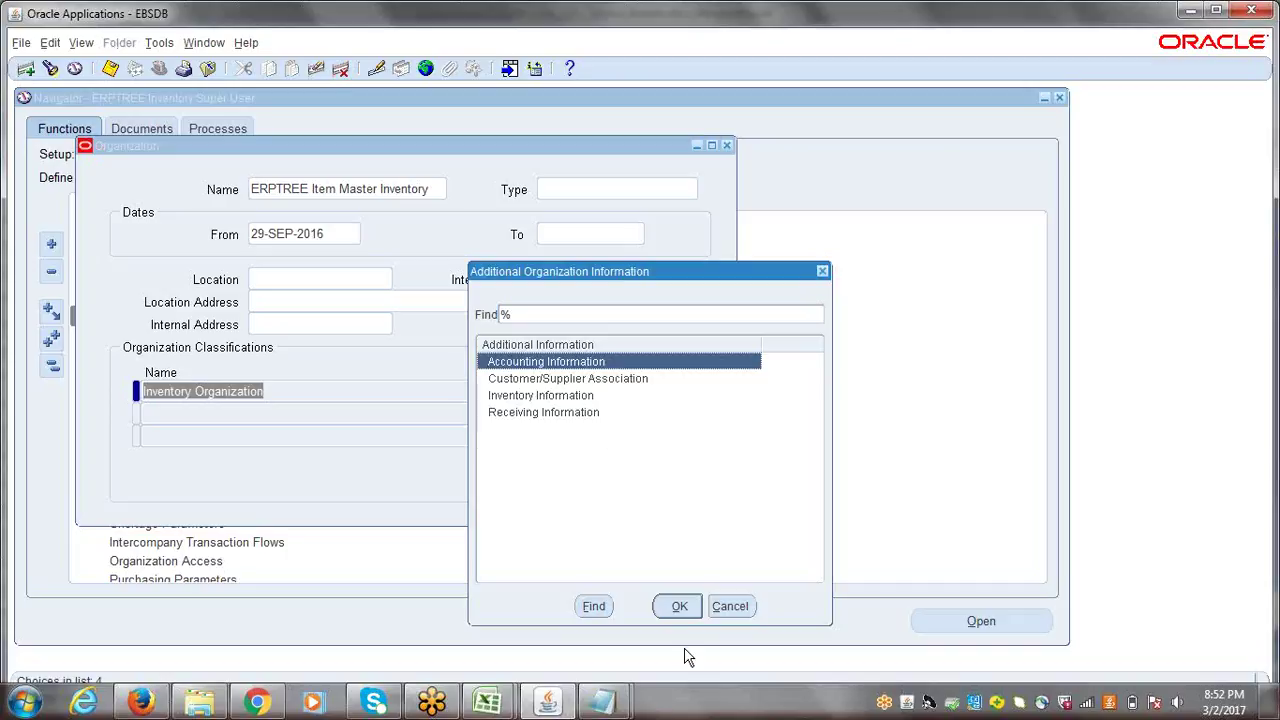
pyautogui.click(679, 608)
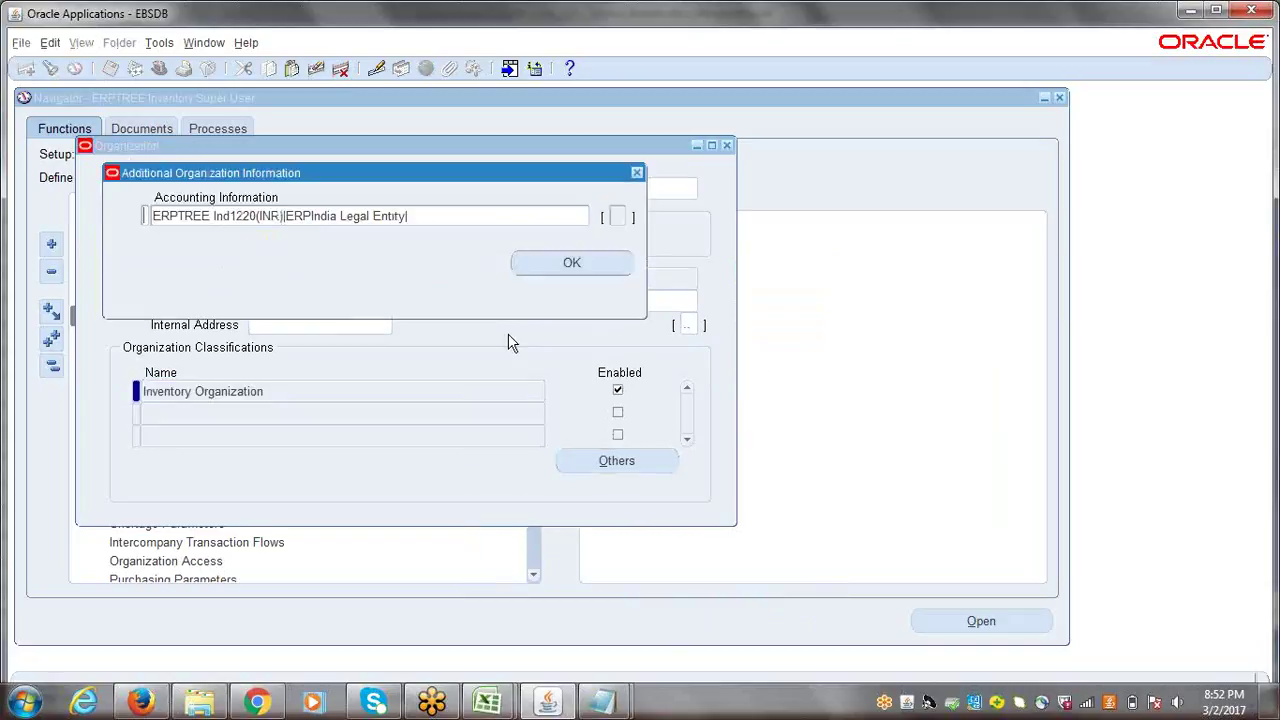
pyautogui.click(349, 220)
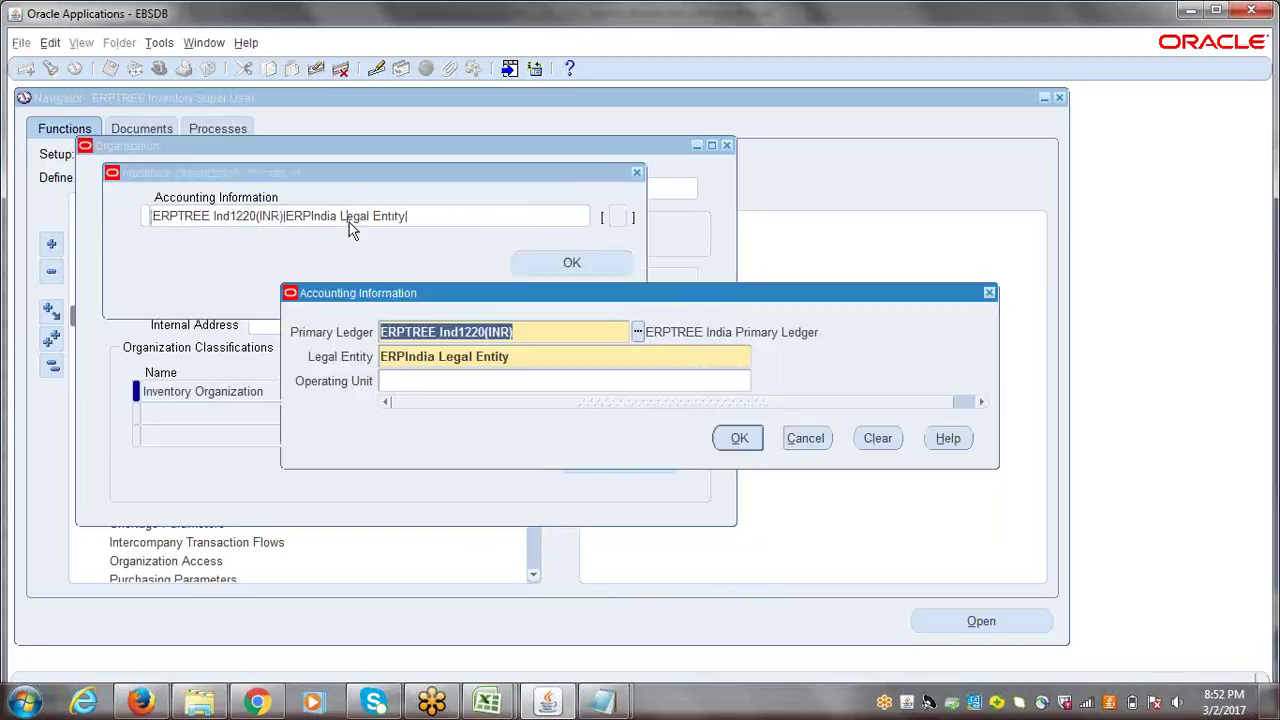
pyautogui.click(733, 437)
pyautogui.click(566, 265)
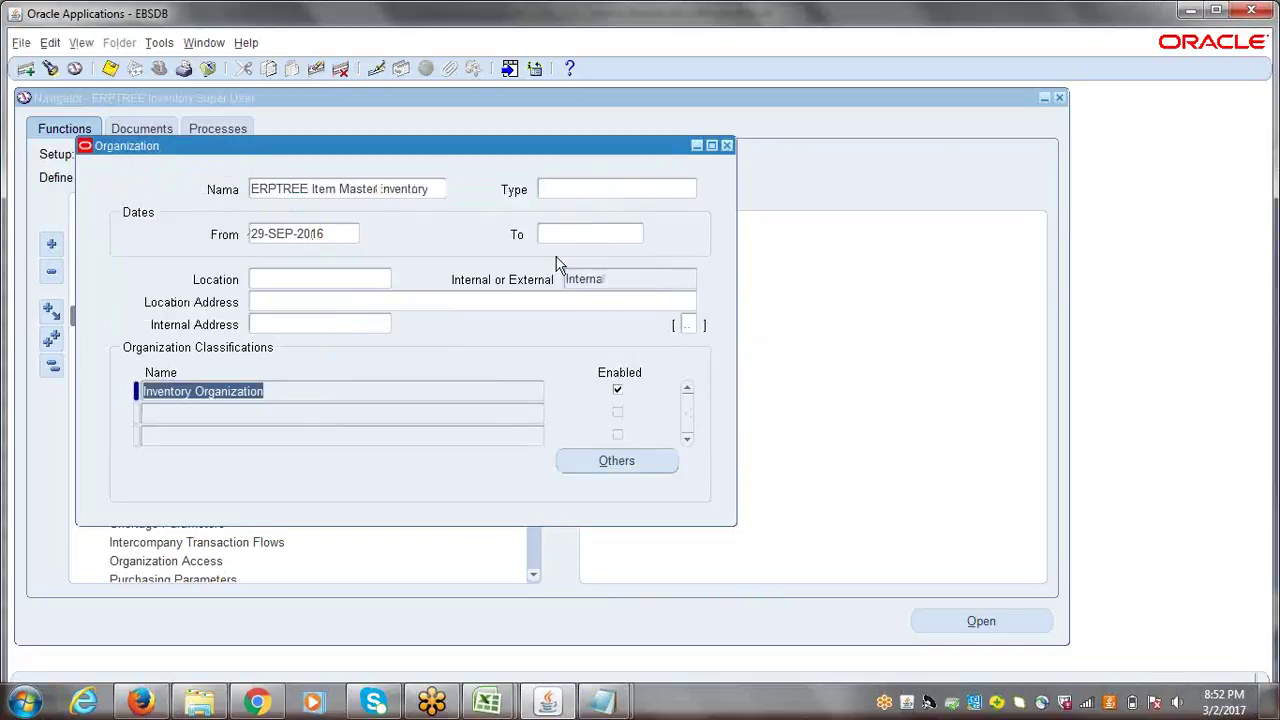
# - Compare the Inventory and Receiving Information types against the Excel checklist steps
pyautogui.click(617, 461)
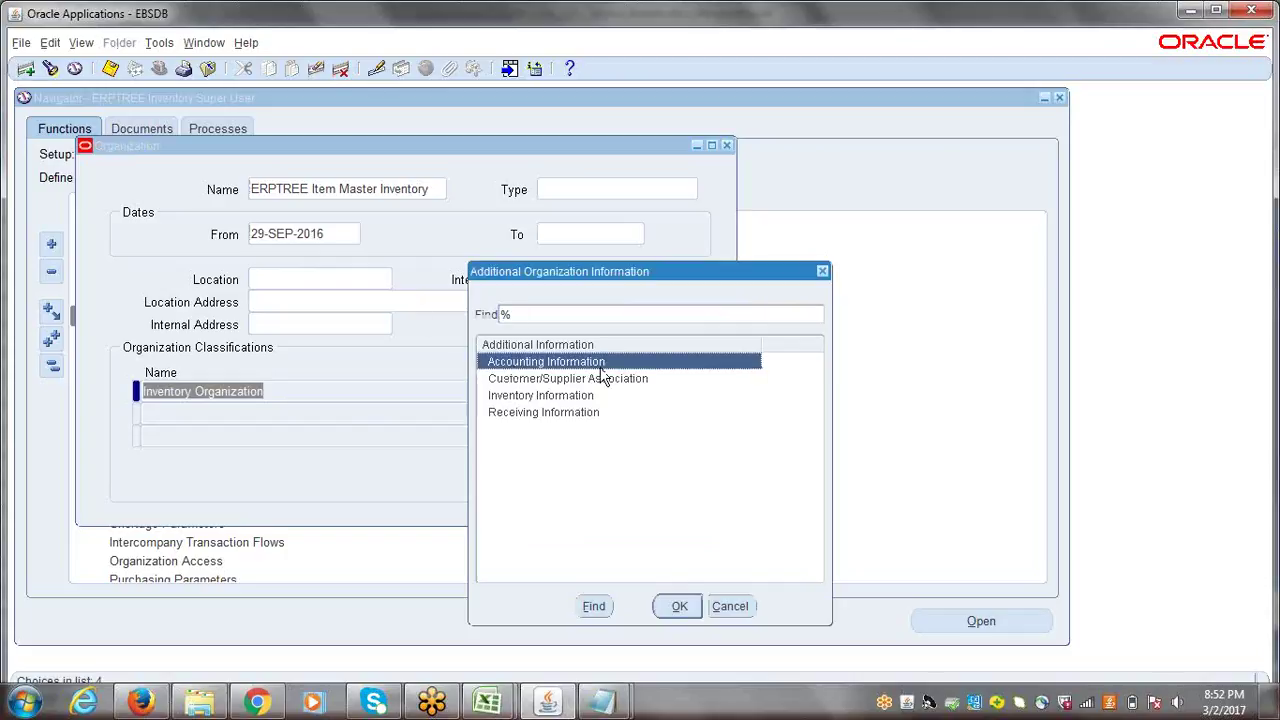
pyautogui.click(545, 396)
pyautogui.click(550, 412)
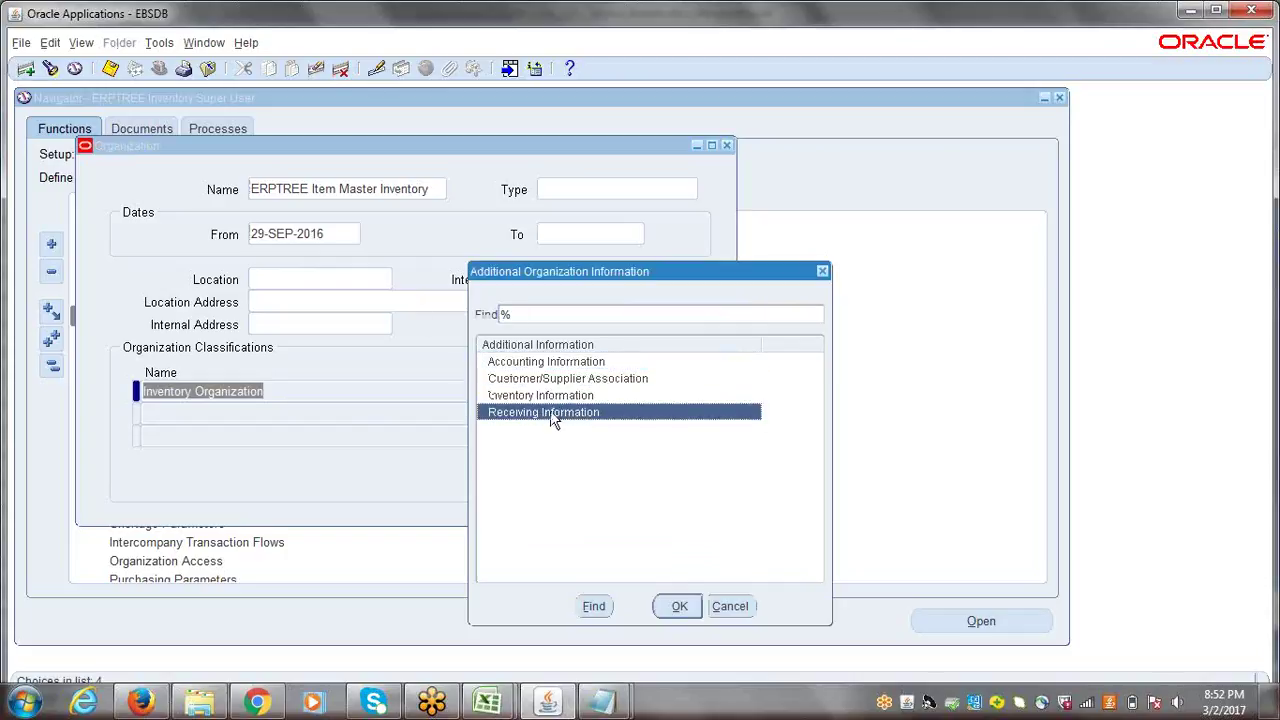
pyautogui.click(493, 708)
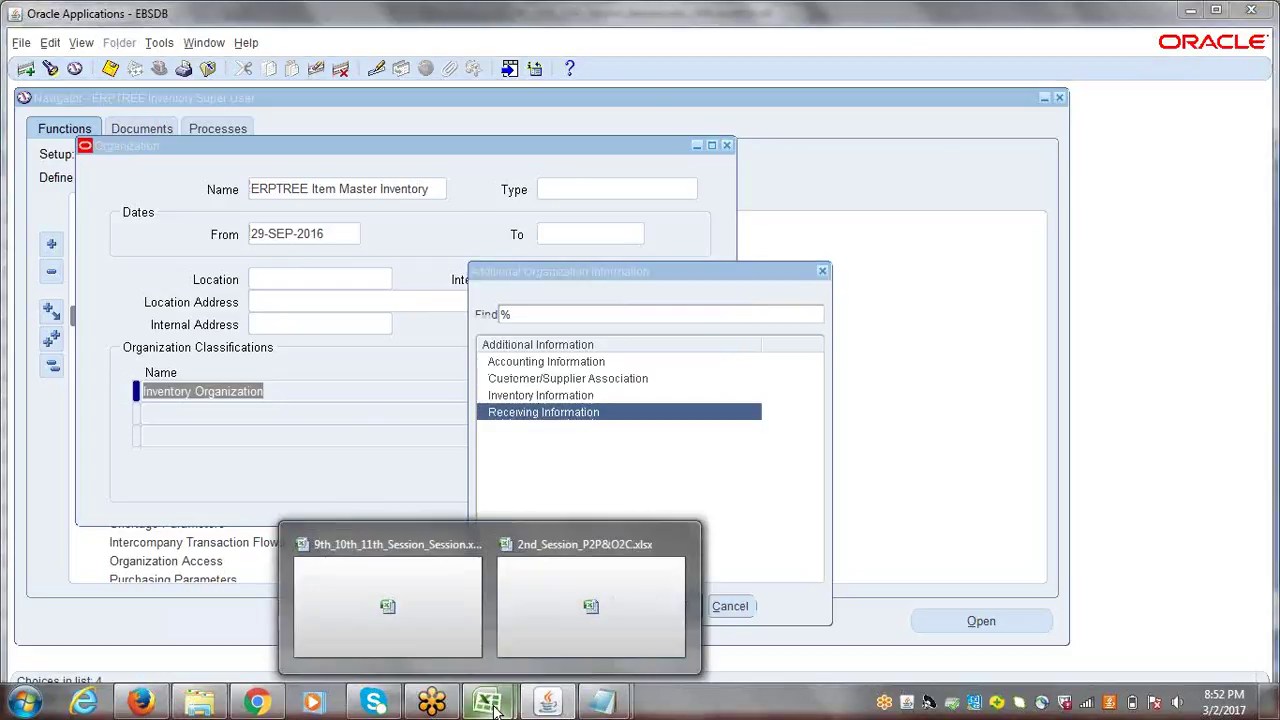
pyautogui.click(452, 660)
pyautogui.click(173, 320)
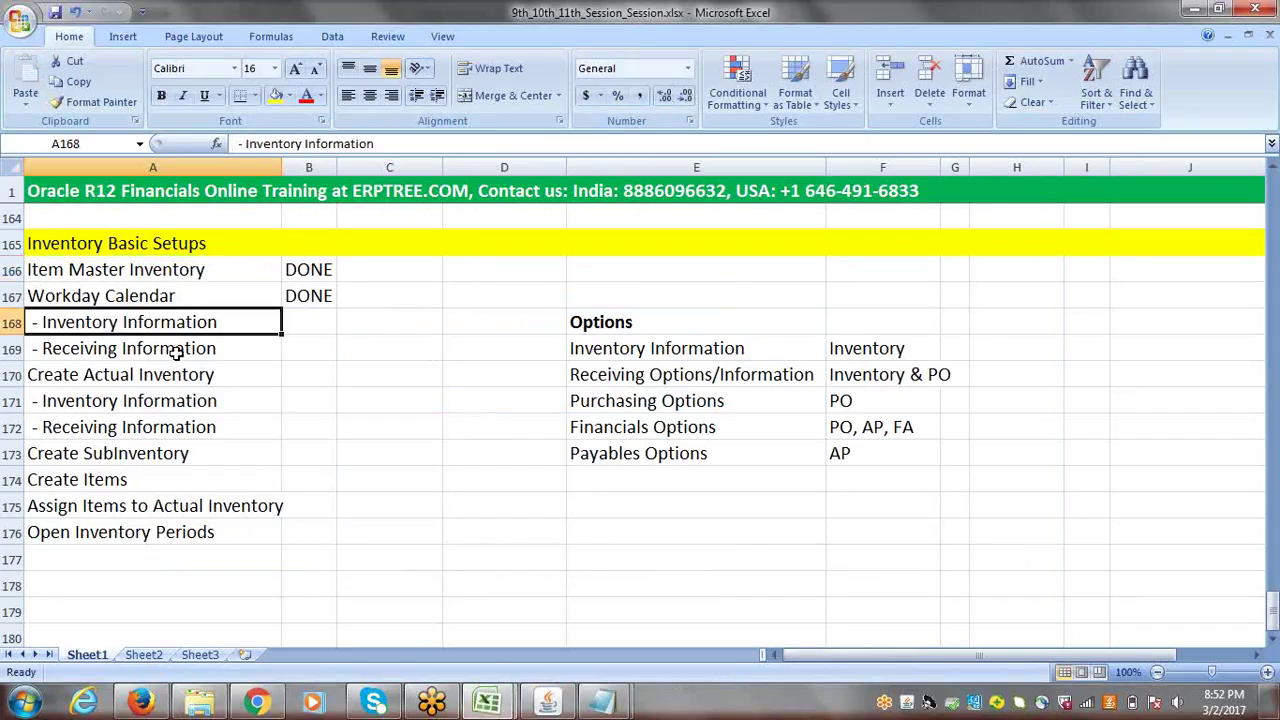
pyautogui.click(178, 352)
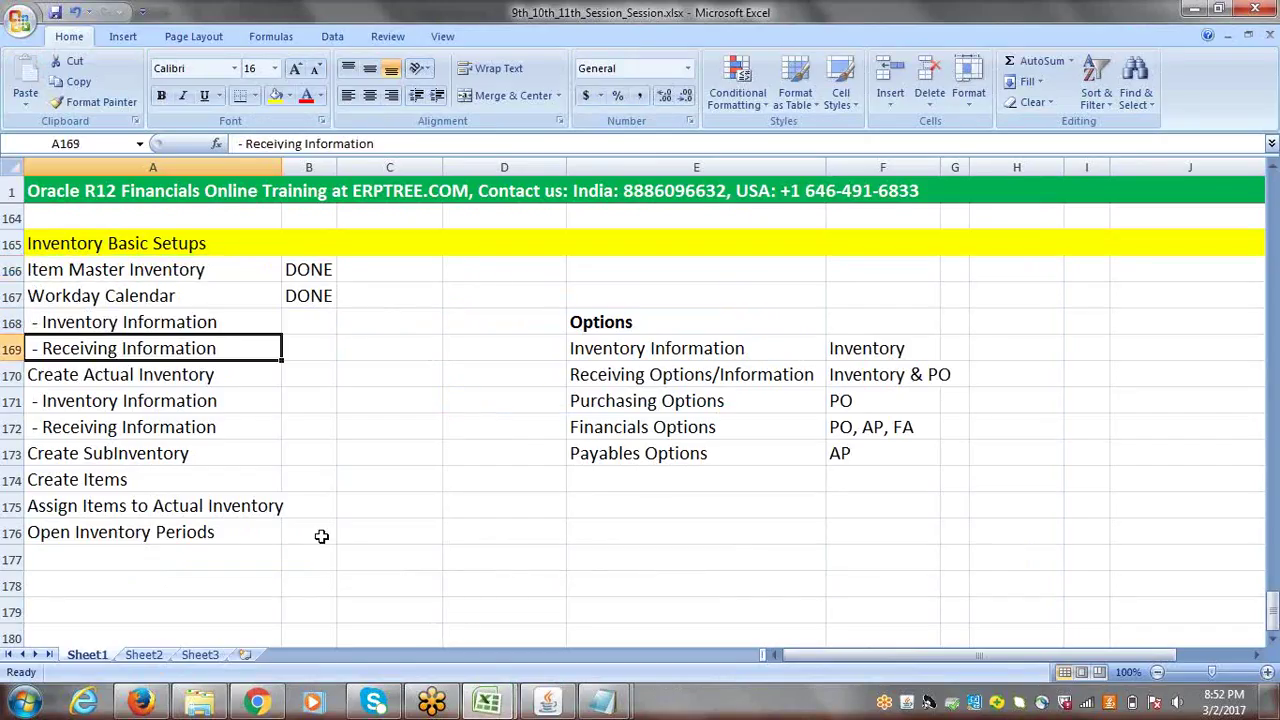
pyautogui.click(548, 703)
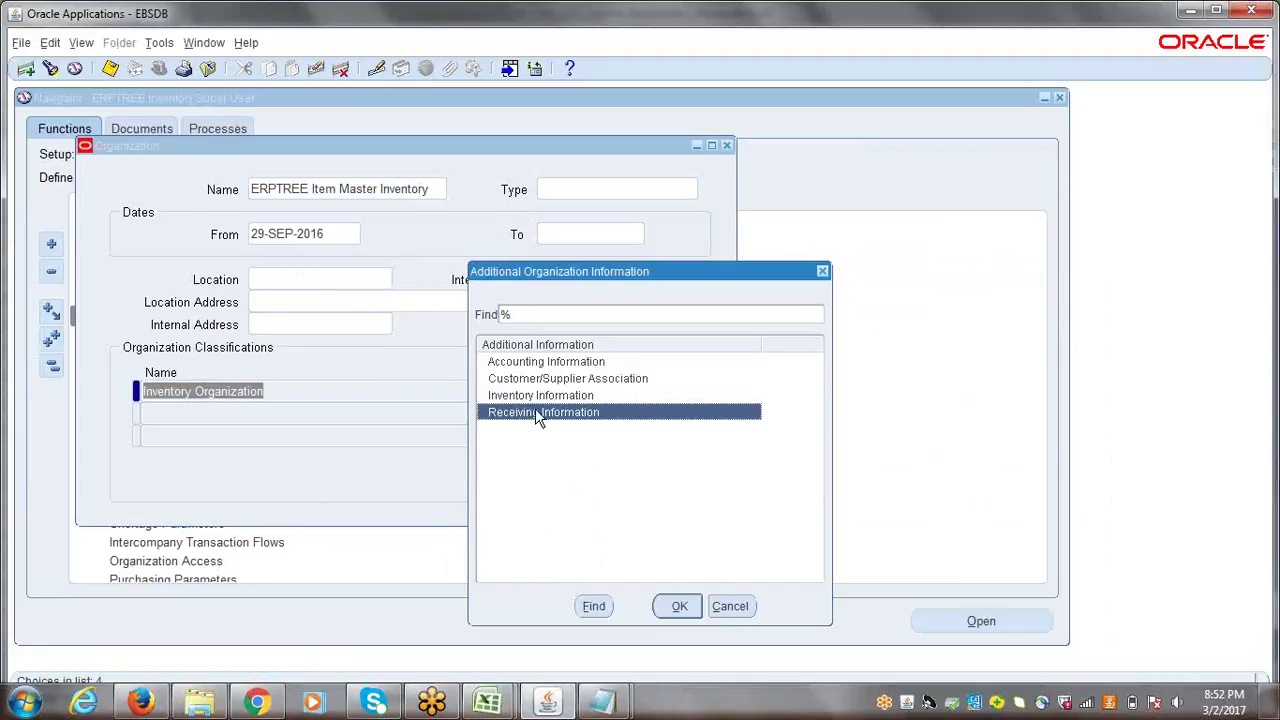
# - Select Inventory Information for ERPTREE Item Master Inventory to open its Organization Parameters
pyautogui.click(527, 400)
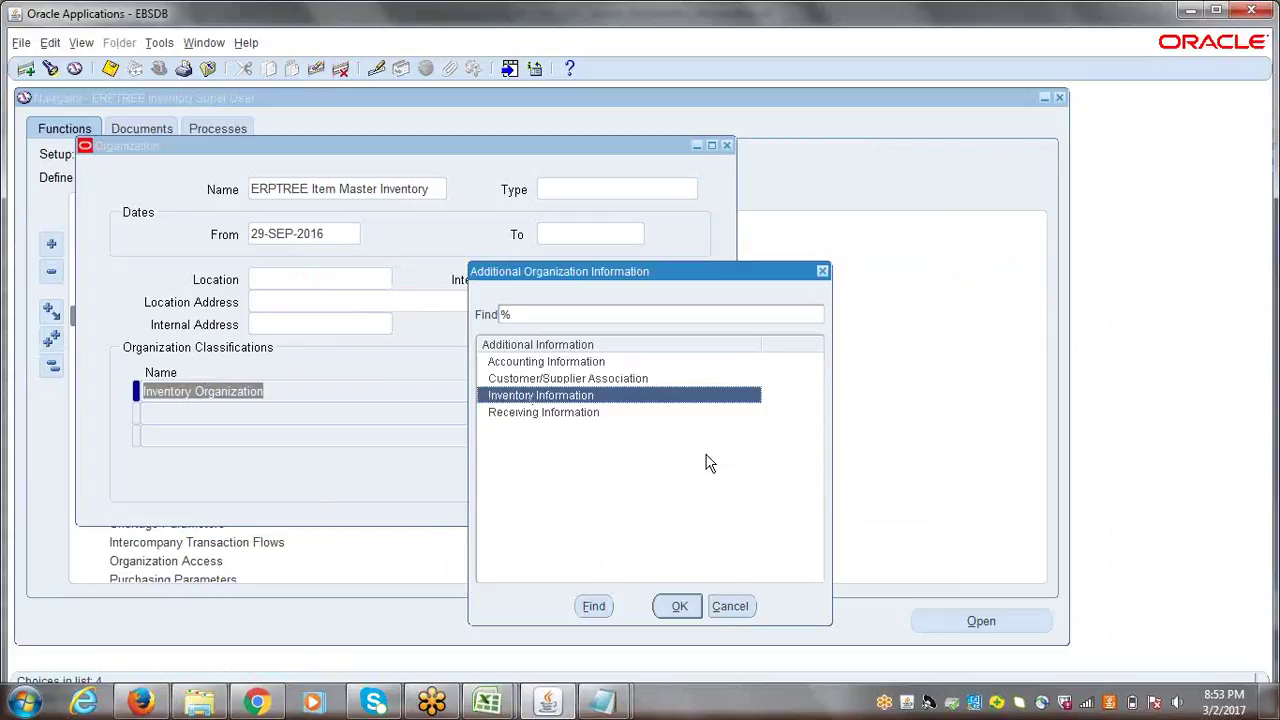
pyautogui.click(742, 610)
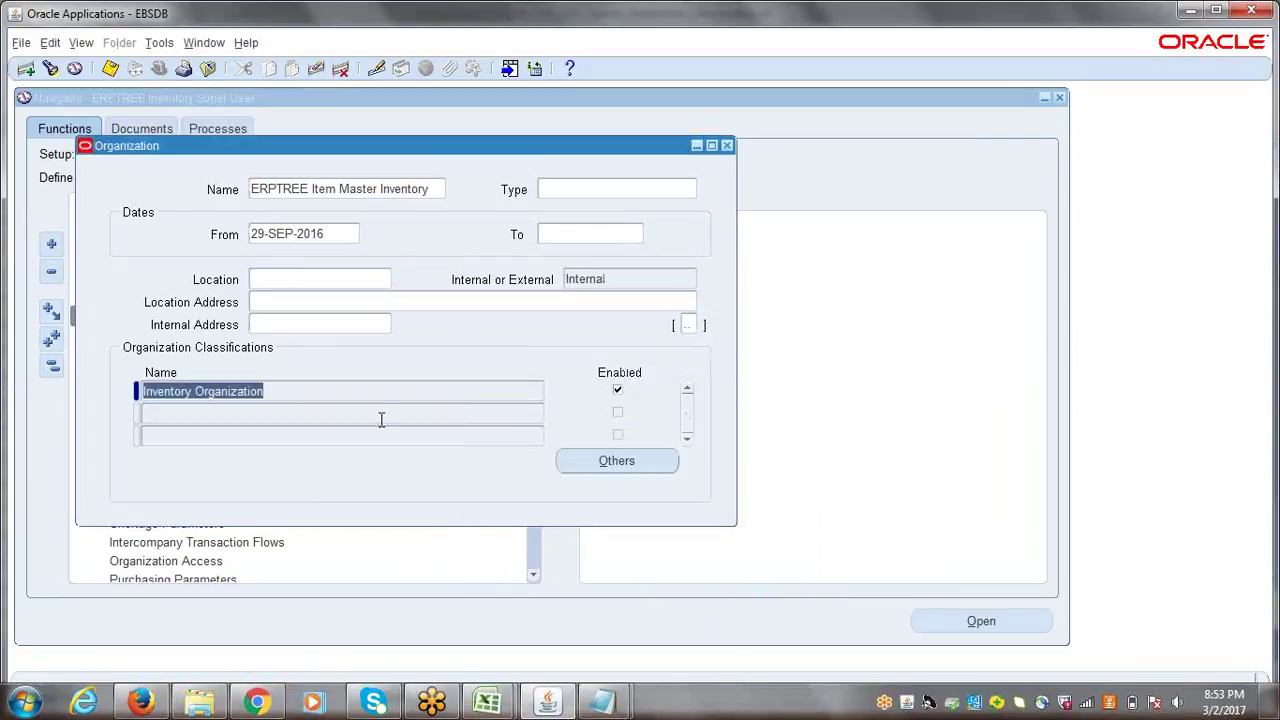
pyautogui.click(617, 462)
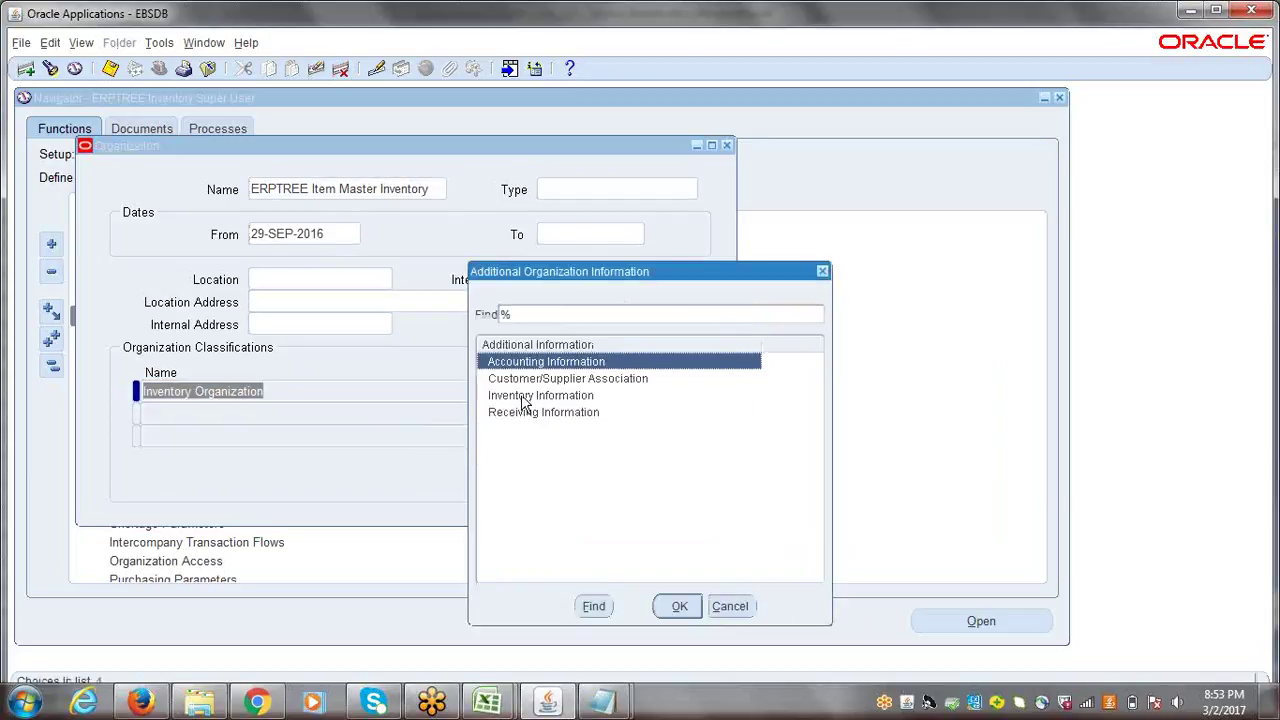
pyautogui.click(524, 396)
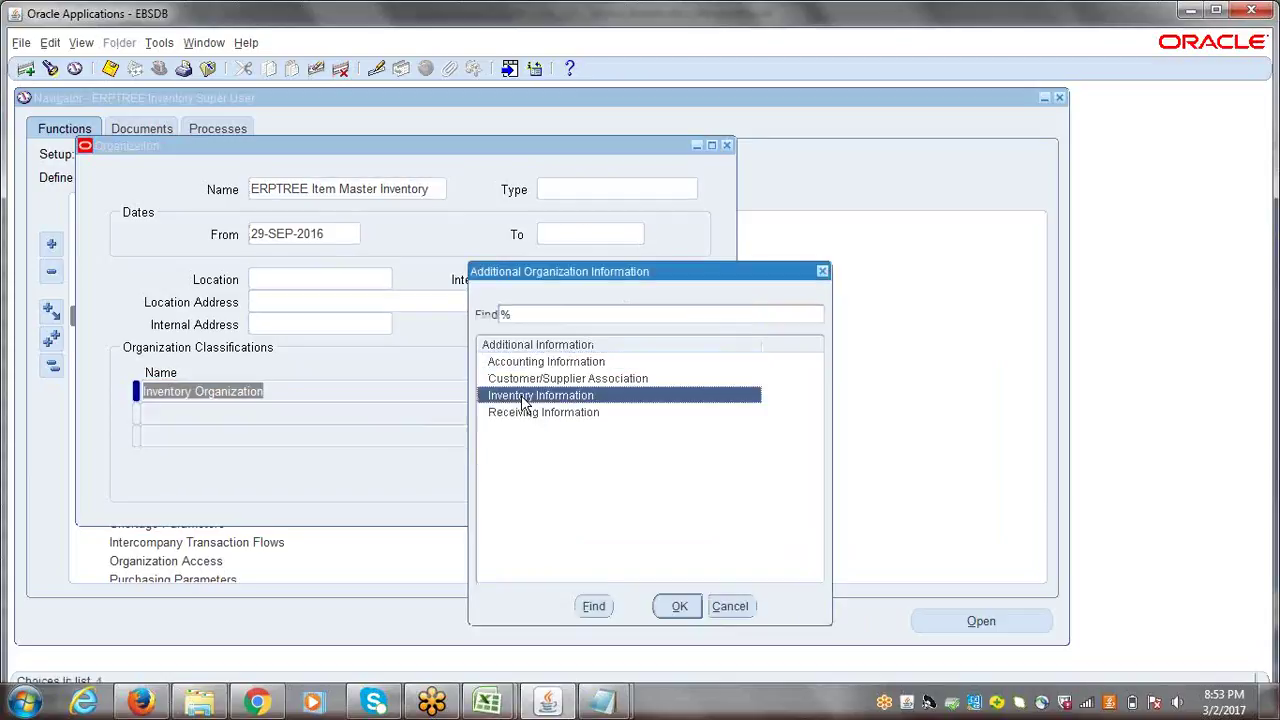
pyautogui.click(679, 607)
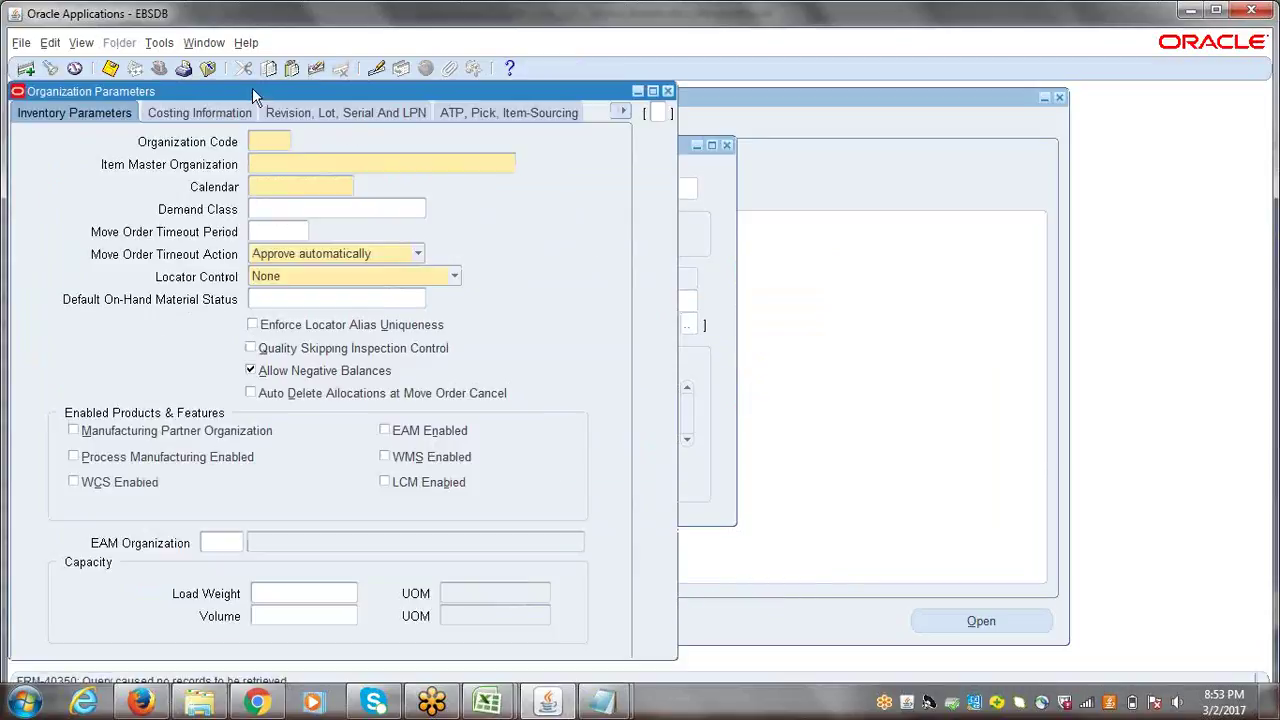
# - Drag the newly opened Organization Parameters window down and left into a comfortable working position
pyautogui.moveTo(252, 88); pyautogui.dragTo(663, 114)
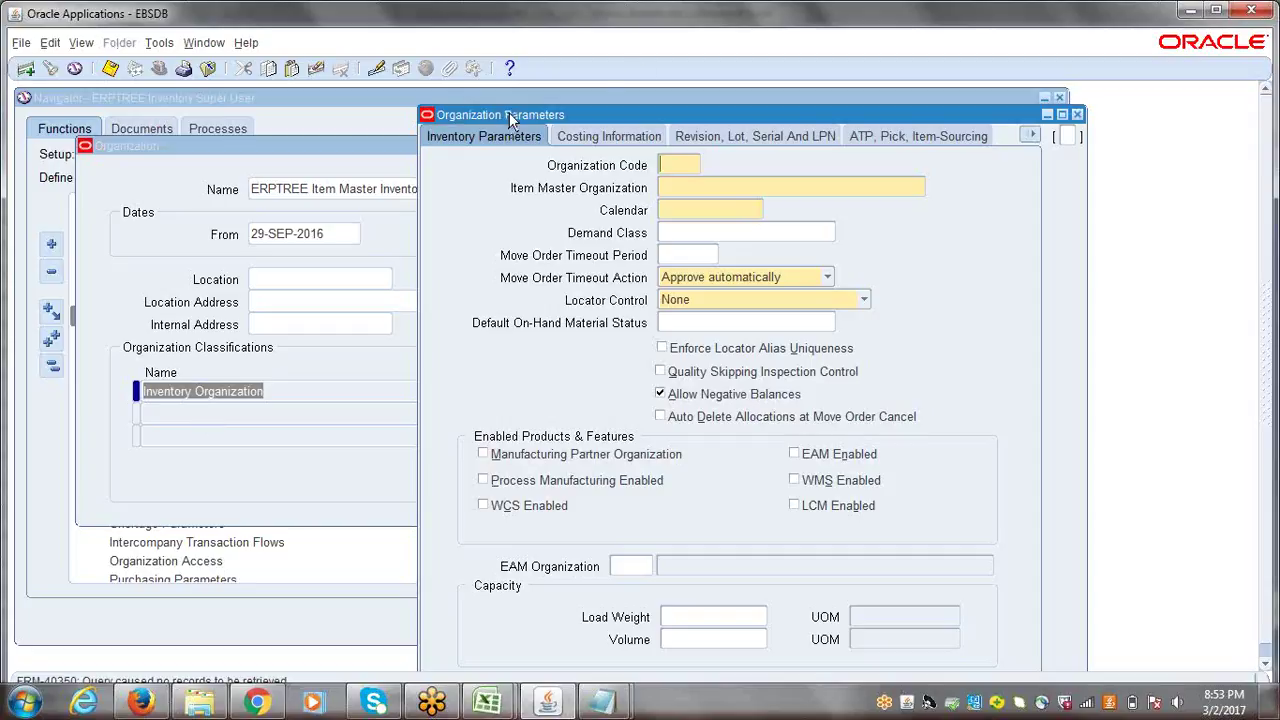
pyautogui.moveTo(509, 114); pyautogui.dragTo(489, 116)
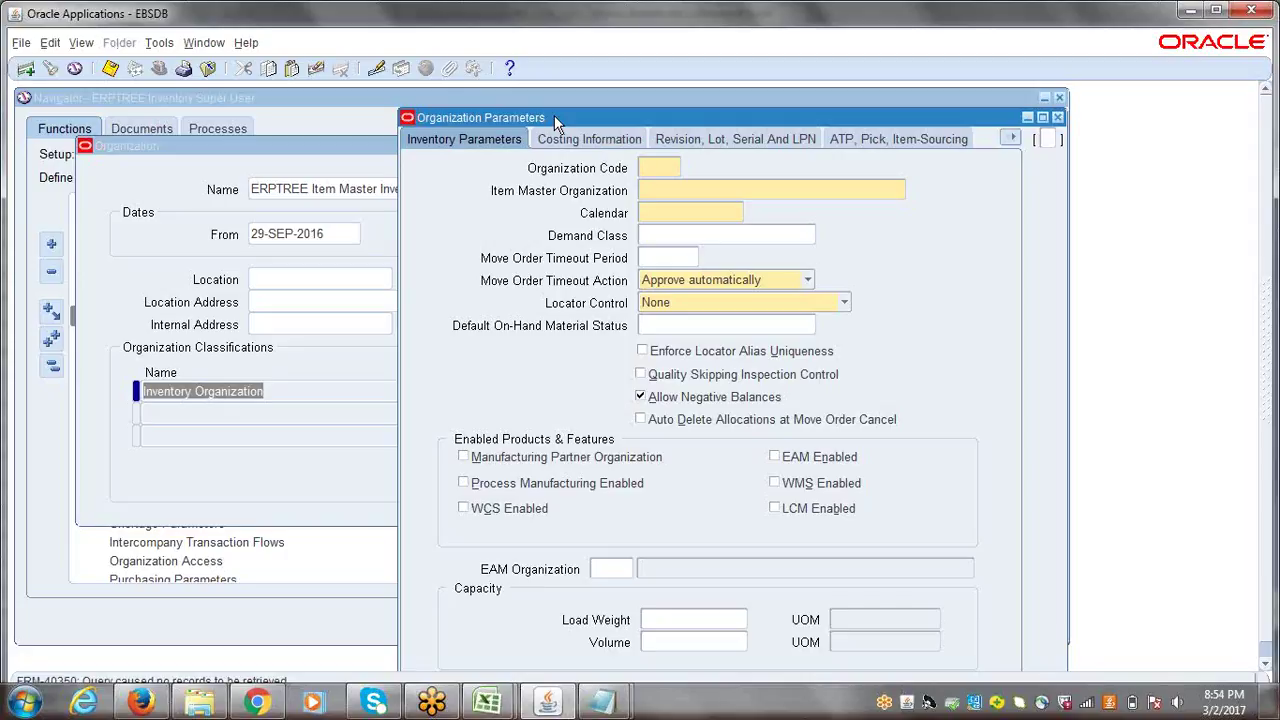
pyautogui.moveTo(554, 115); pyautogui.dragTo(485, 218)
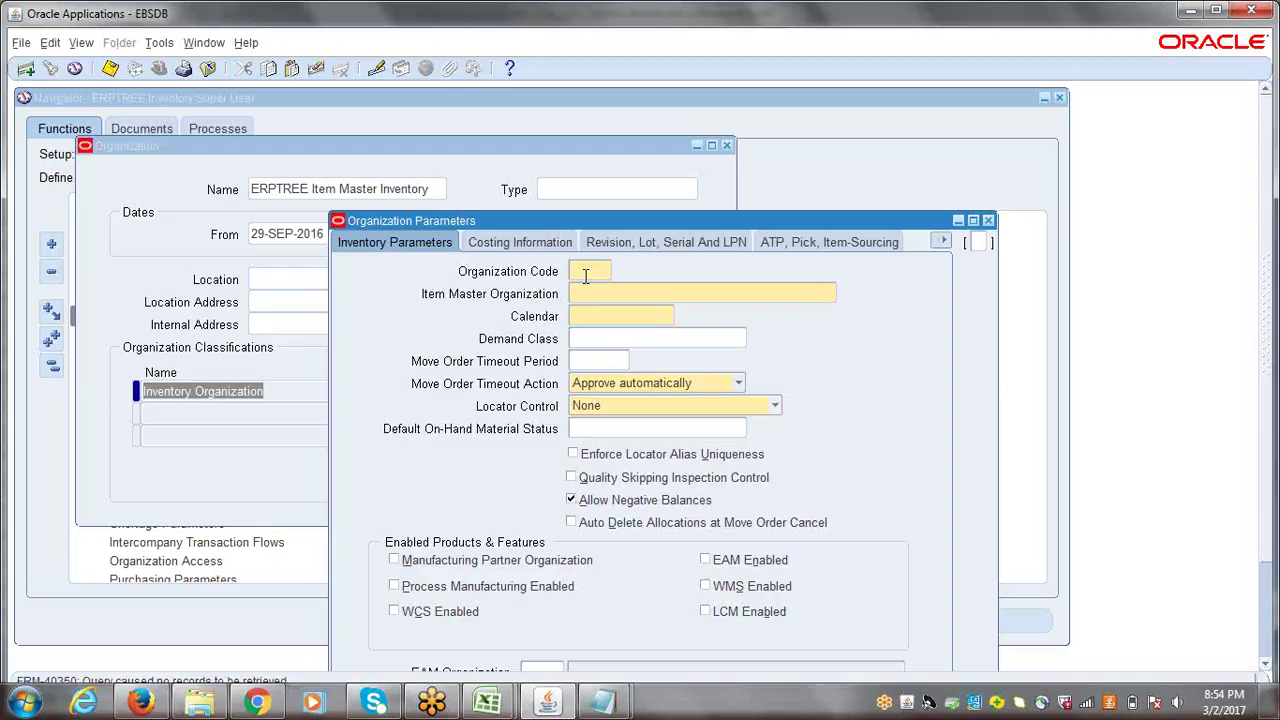
# - Enter organization code MIO and item master organization ERPTREE Item Master Inventory
pyautogui.write('E')
pyautogui.write('I')
pyautogui.write('M')
pyautogui.press('BackSpace')
pyautogui.press('BackSpace')
pyautogui.press('BackSpace')
pyautogui.write('M')
pyautogui.press('BackSpace')
pyautogui.write('MIO')
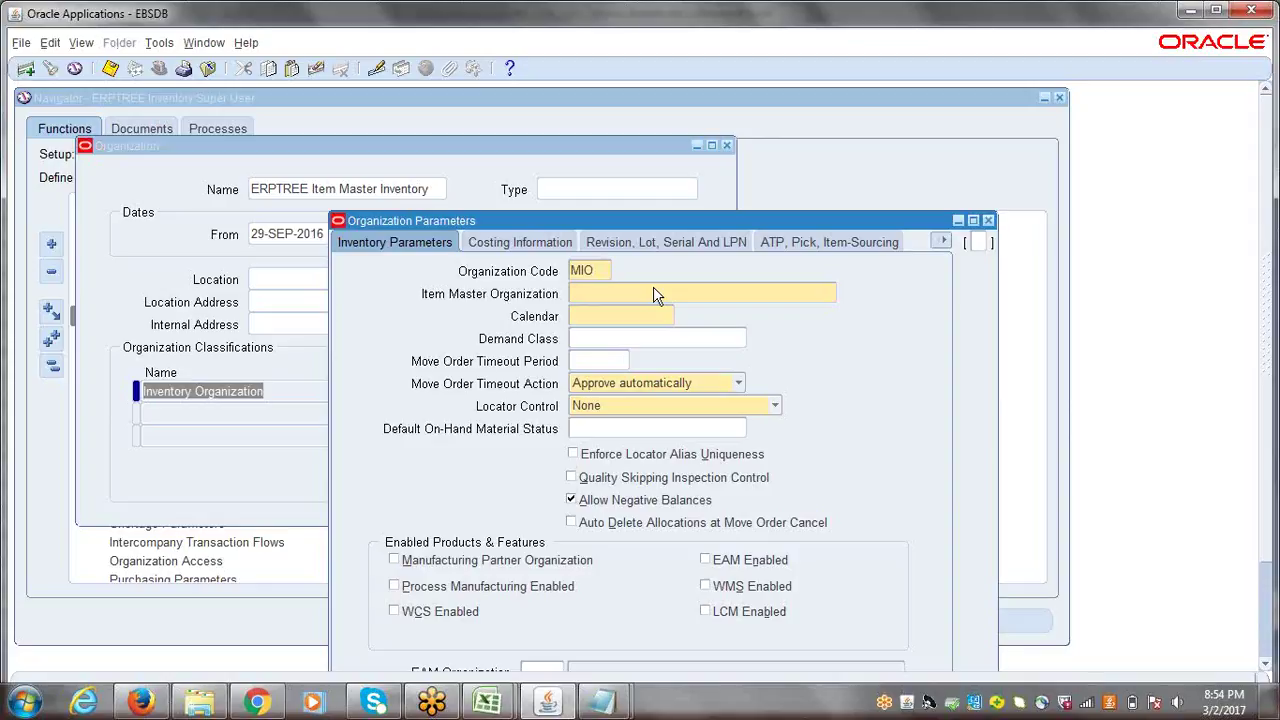
pyautogui.click(655, 294)
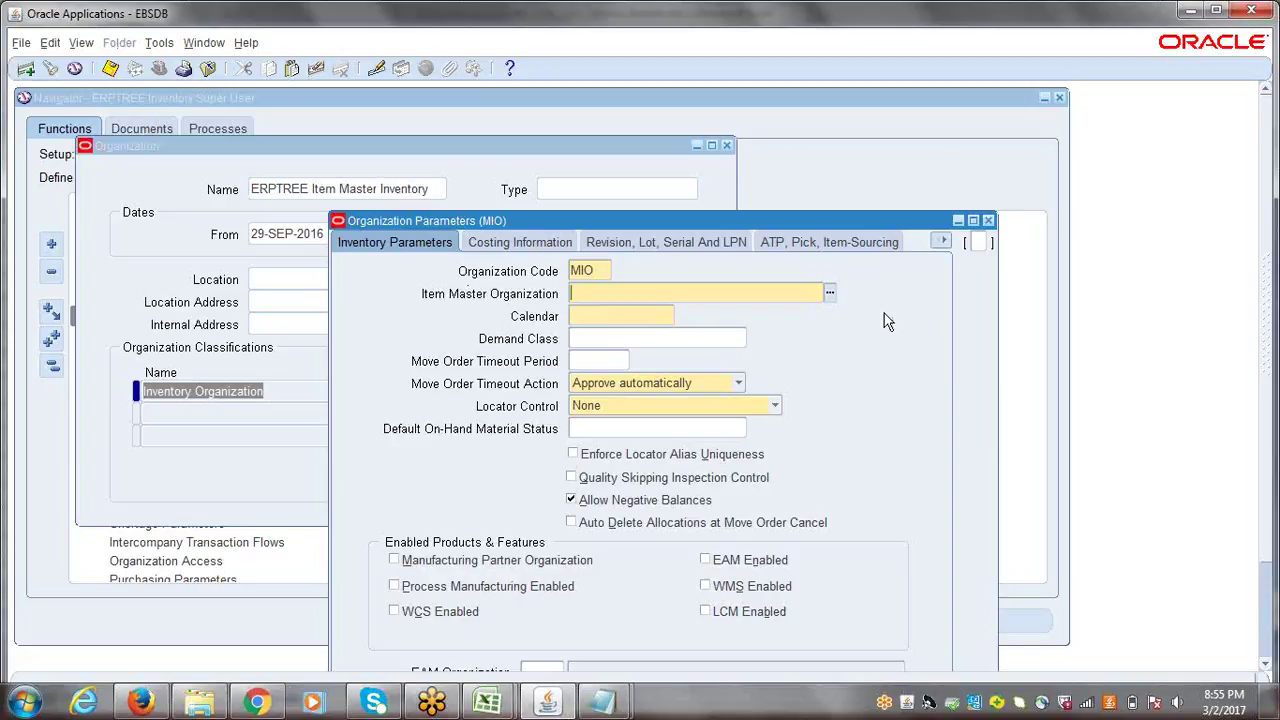
pyautogui.write('ERPTREE')
pyautogui.press('Tab')
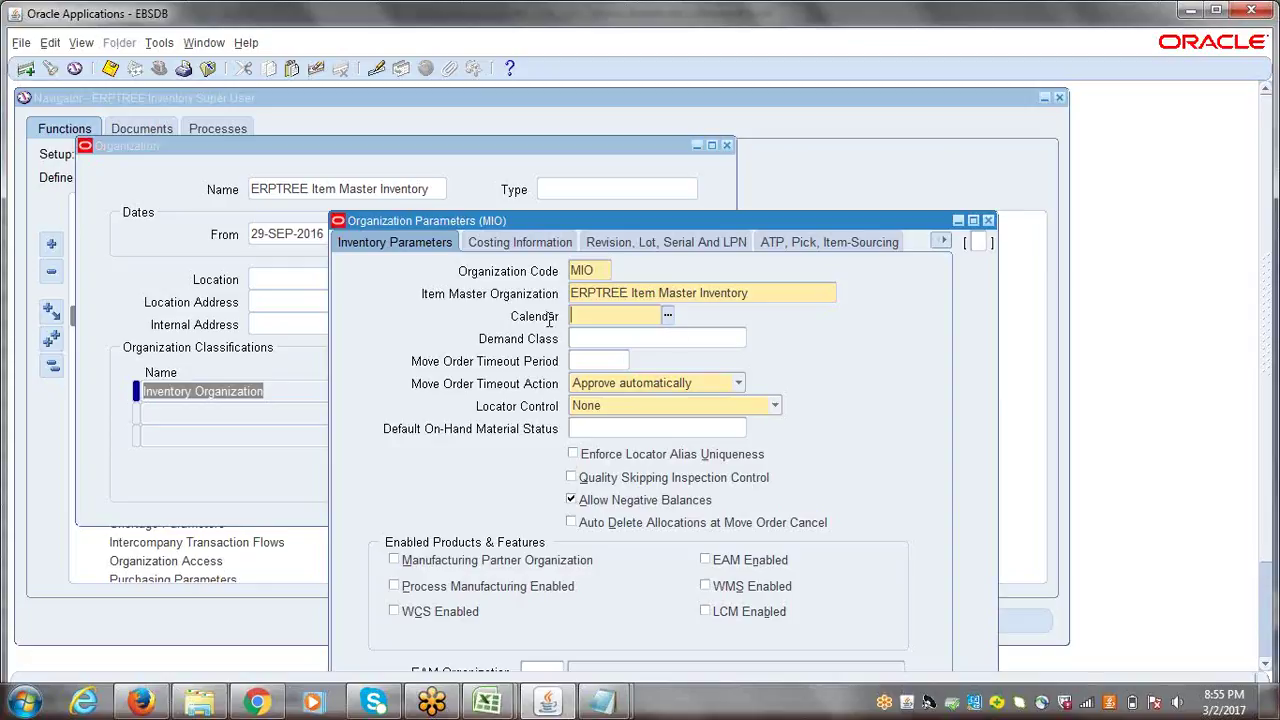
# - Pick ERP WDC from the Calendars list as the MIO organization's calendar
pyautogui.click(667, 315)
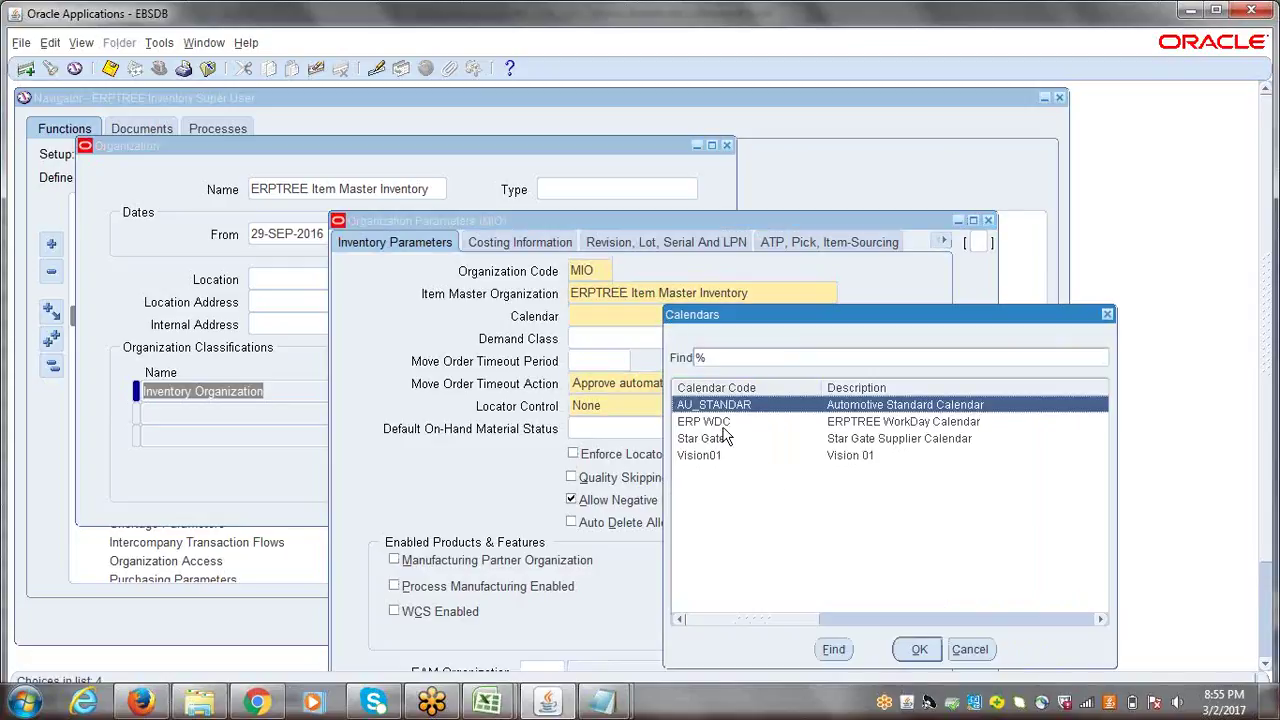
pyautogui.click(723, 425)
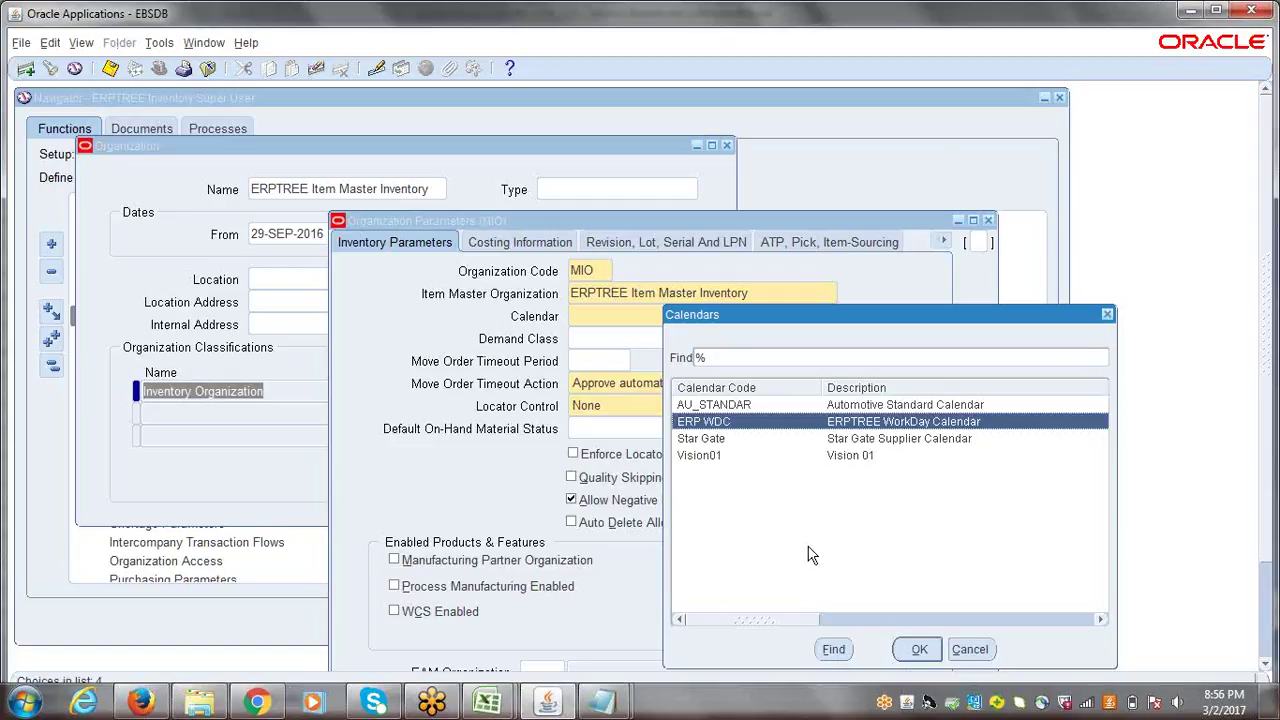
pyautogui.click(919, 649)
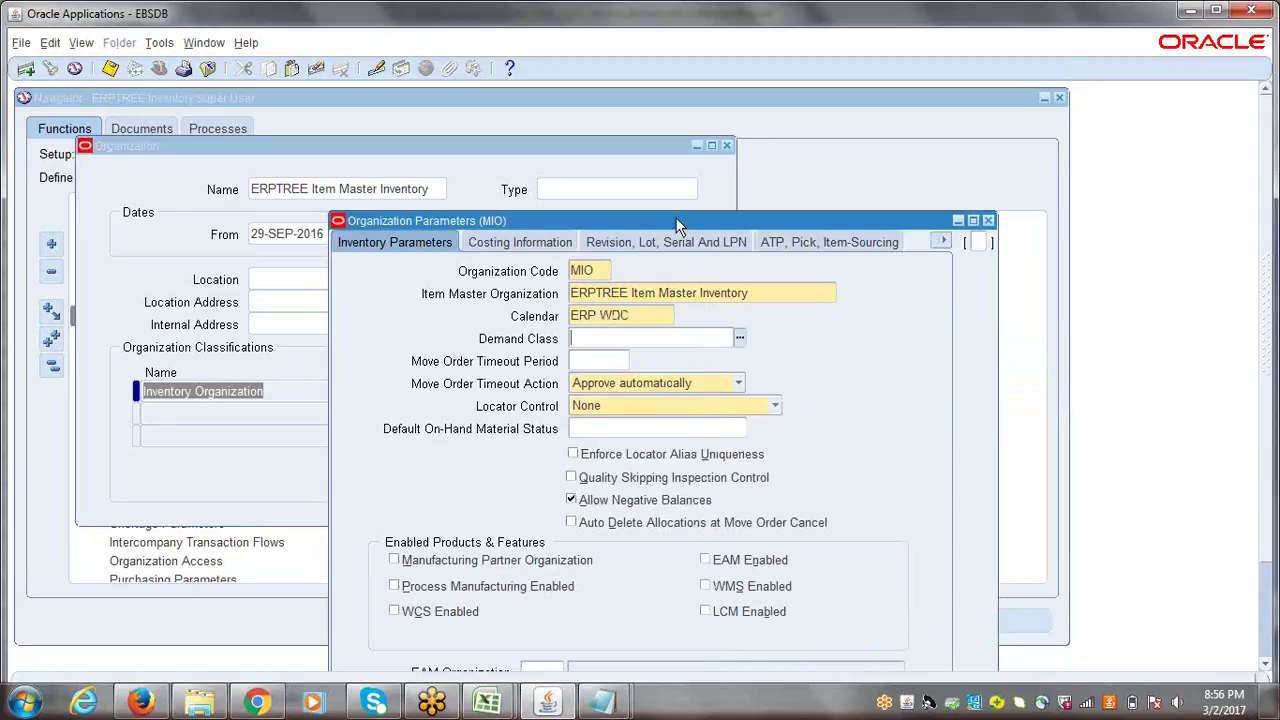
# - Reposition the window, review the MIO code, ERPTREE item master and ERP WDC calendar, then open Costing Information
pyautogui.moveTo(666, 222); pyautogui.dragTo(610, 141)
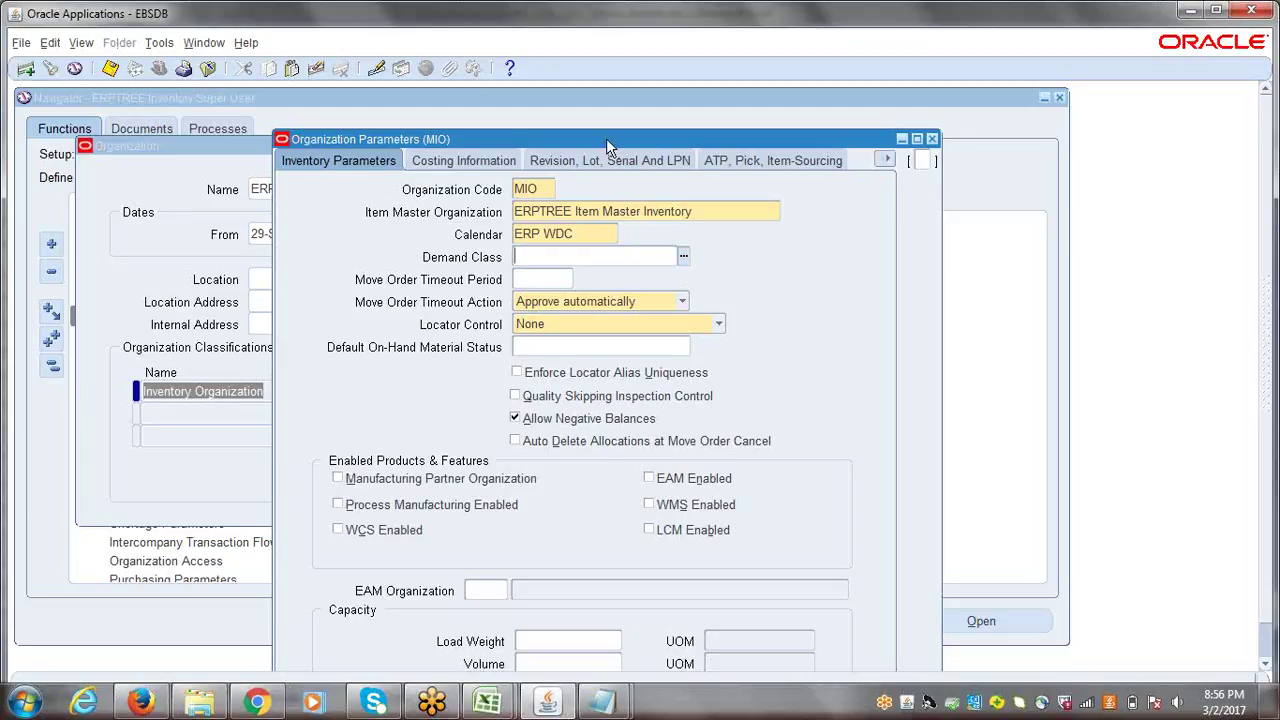
pyautogui.moveTo(606, 138); pyautogui.dragTo(588, 122)
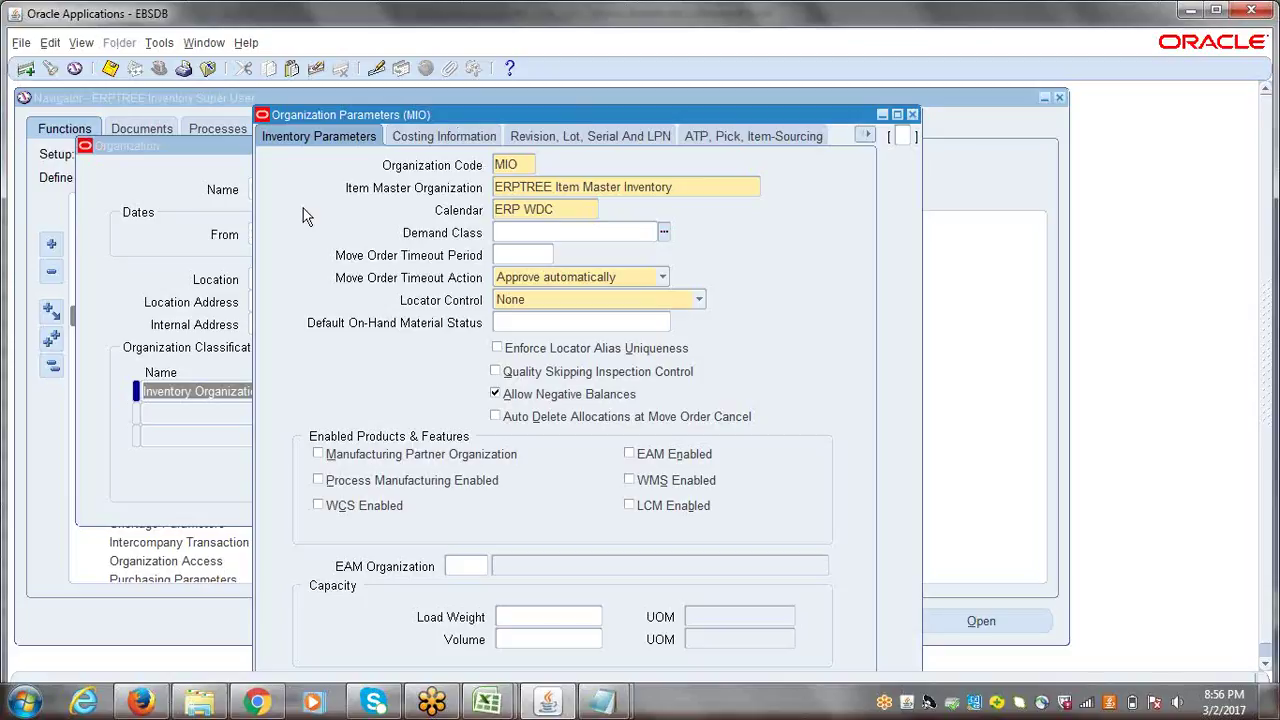
pyautogui.moveTo(334, 112); pyautogui.dragTo(368, 122)
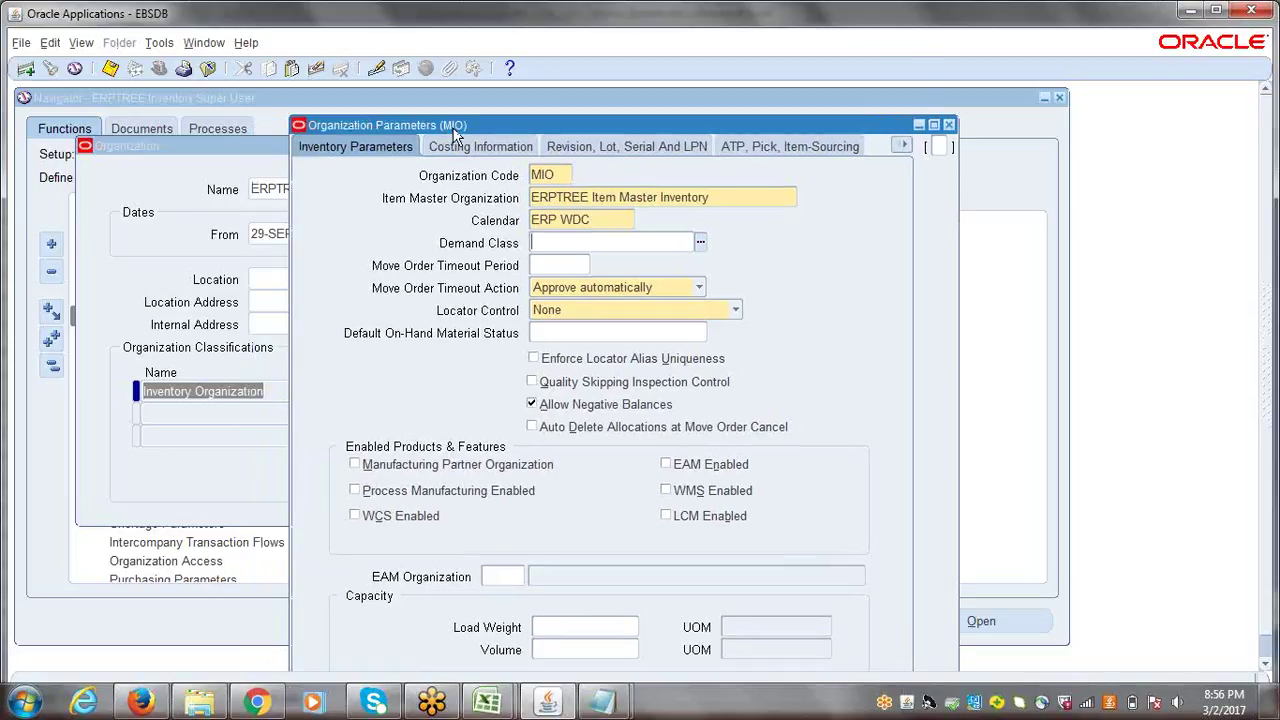
pyautogui.click(336, 152)
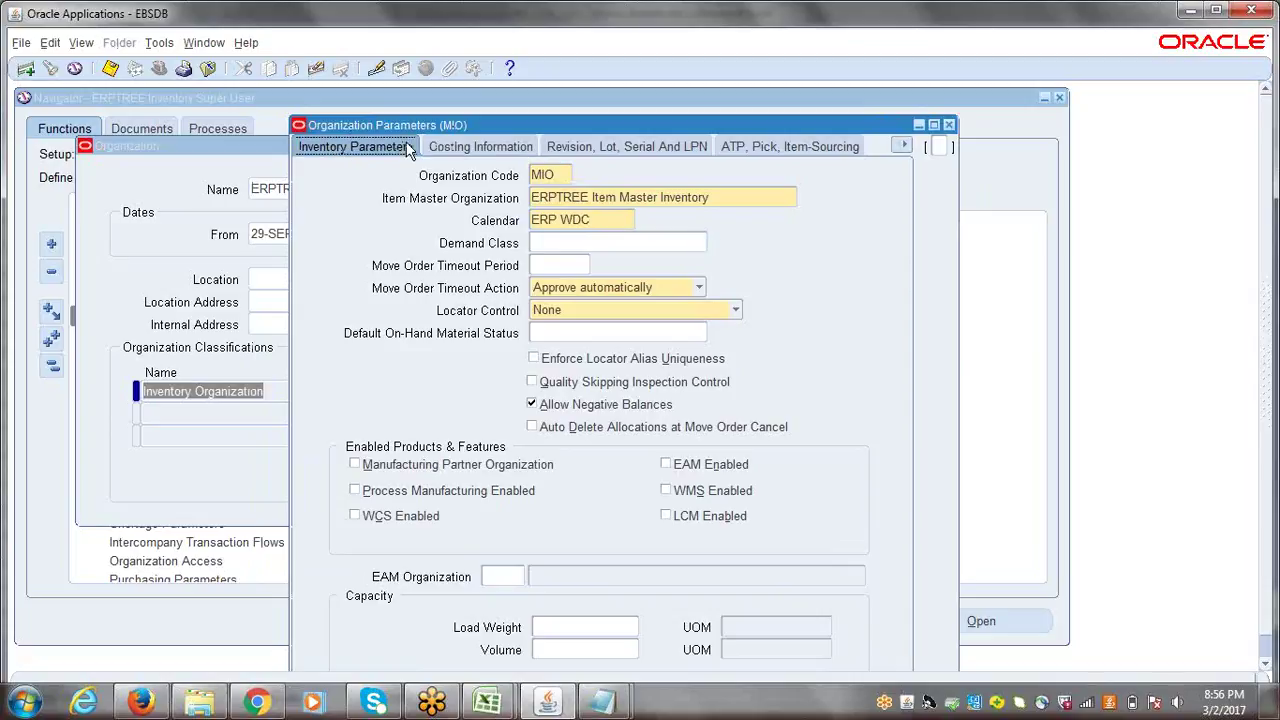
pyautogui.click(560, 174)
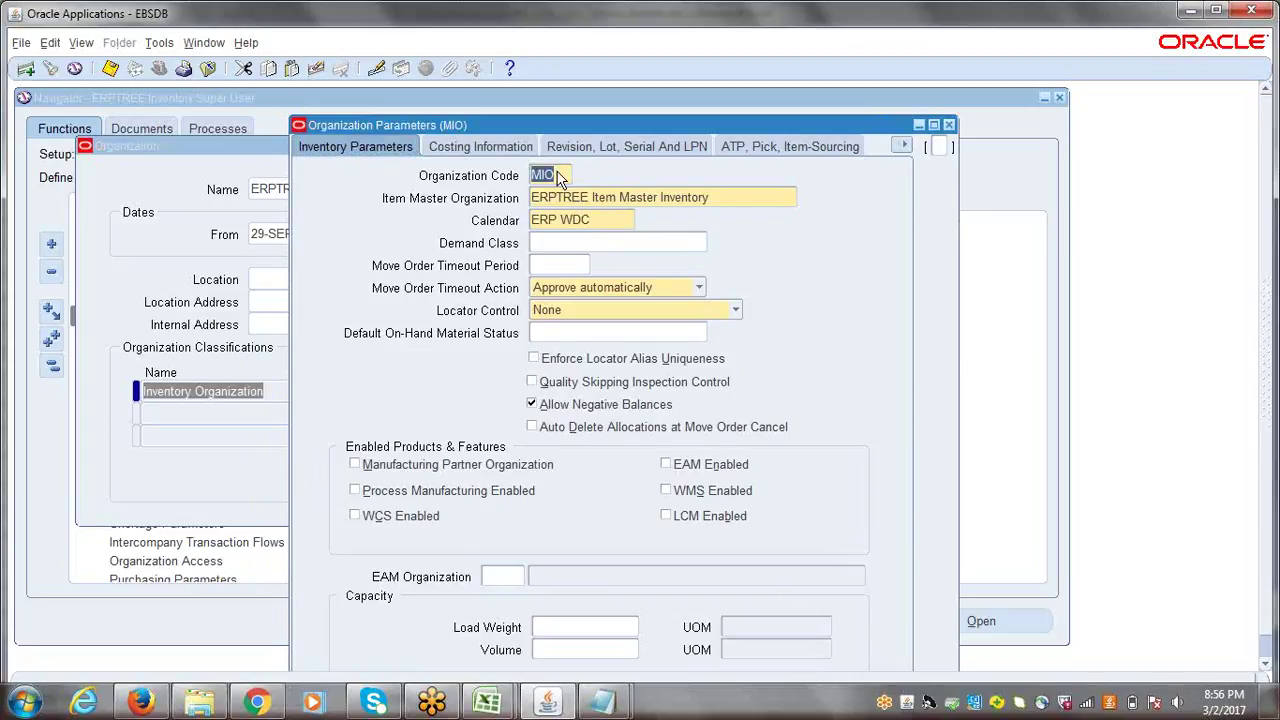
pyautogui.click(734, 194)
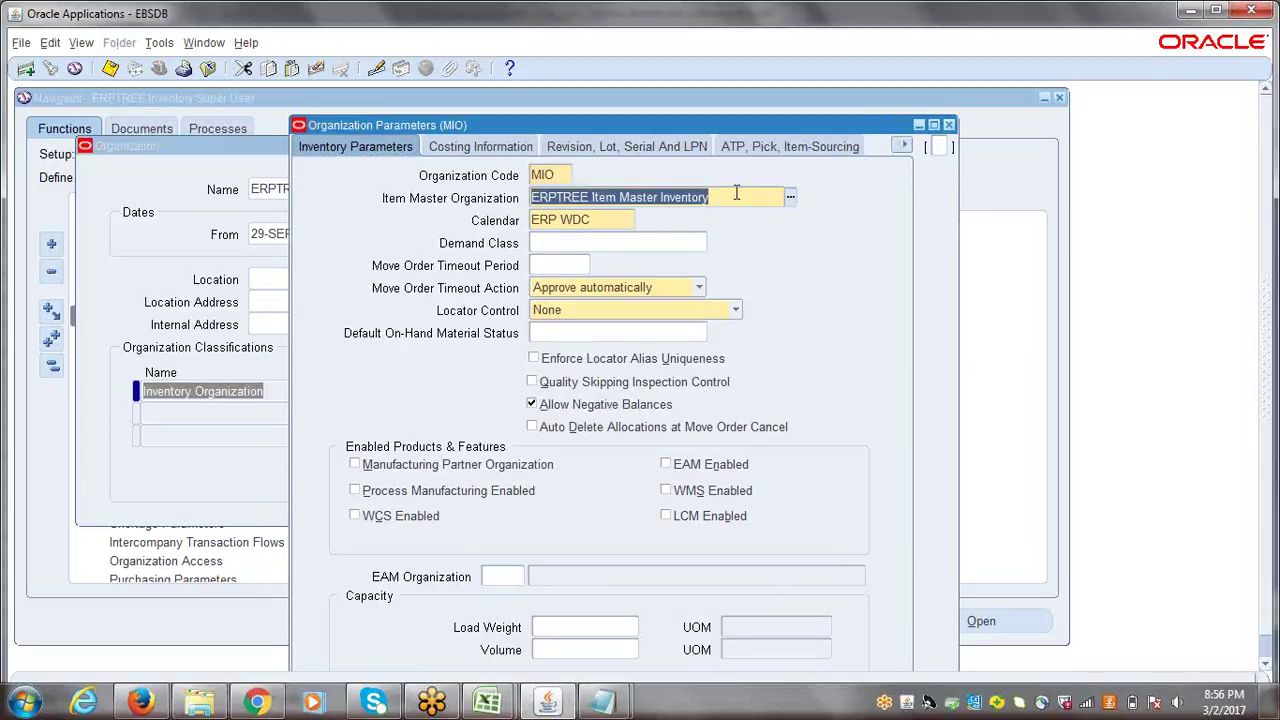
pyautogui.click(599, 220)
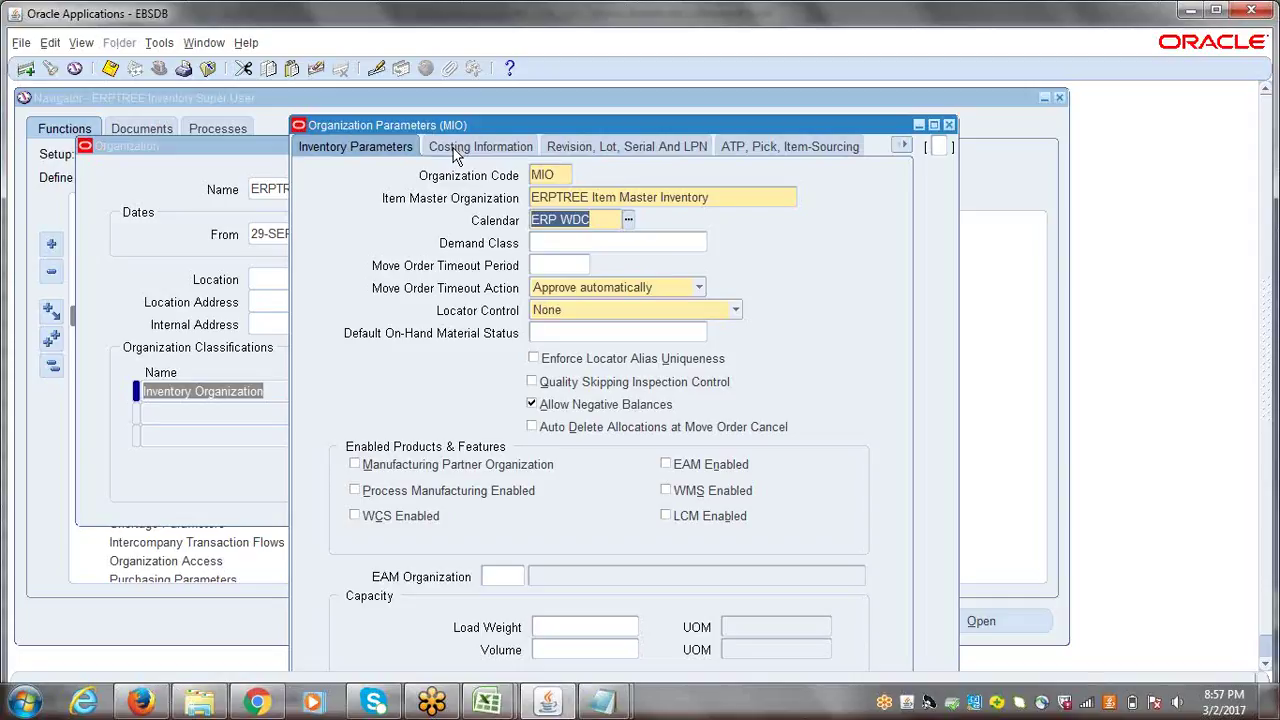
pyautogui.click(455, 150)
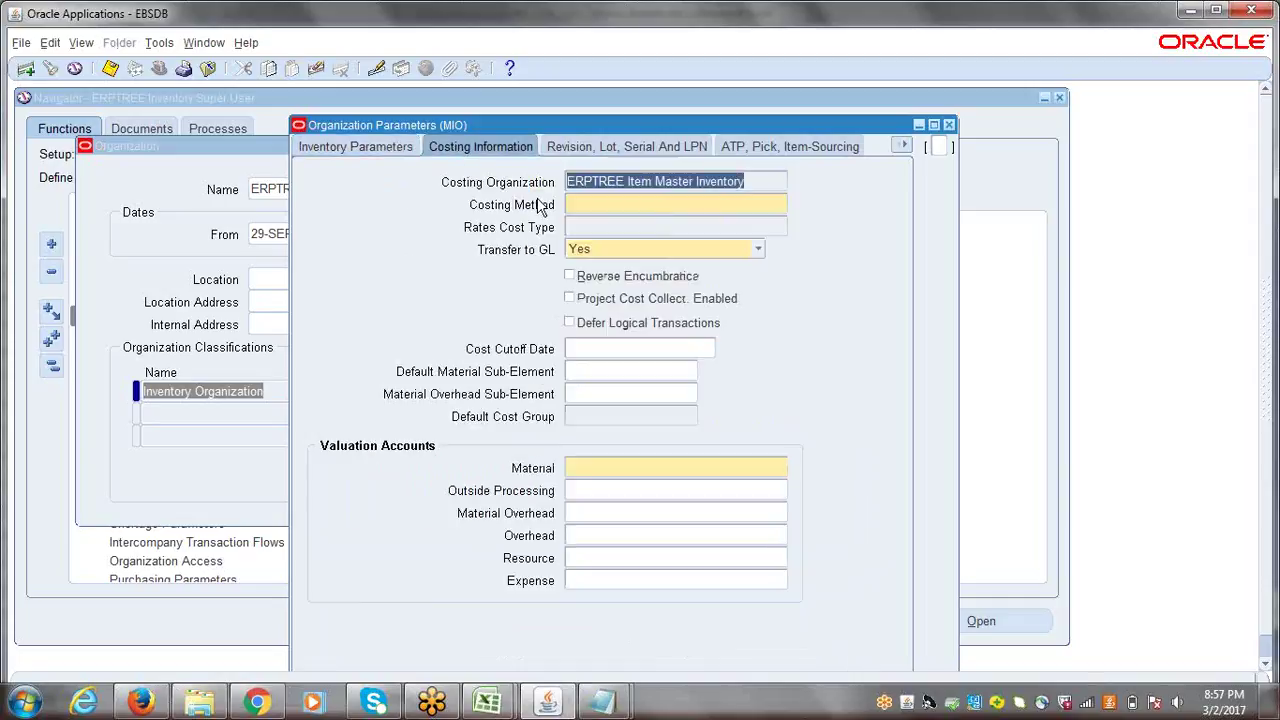
# - Choose Standard from the cost method list as MIO's costing method
pyautogui.click(587, 206)
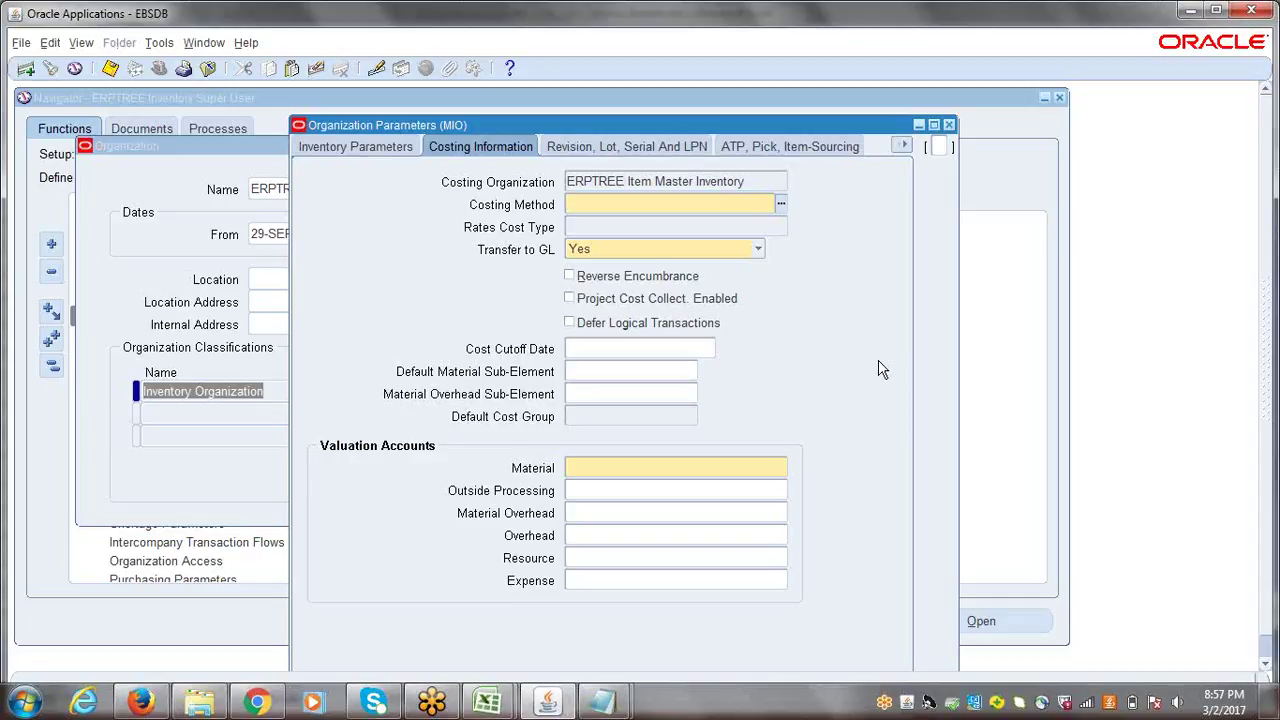
pyautogui.click(778, 206)
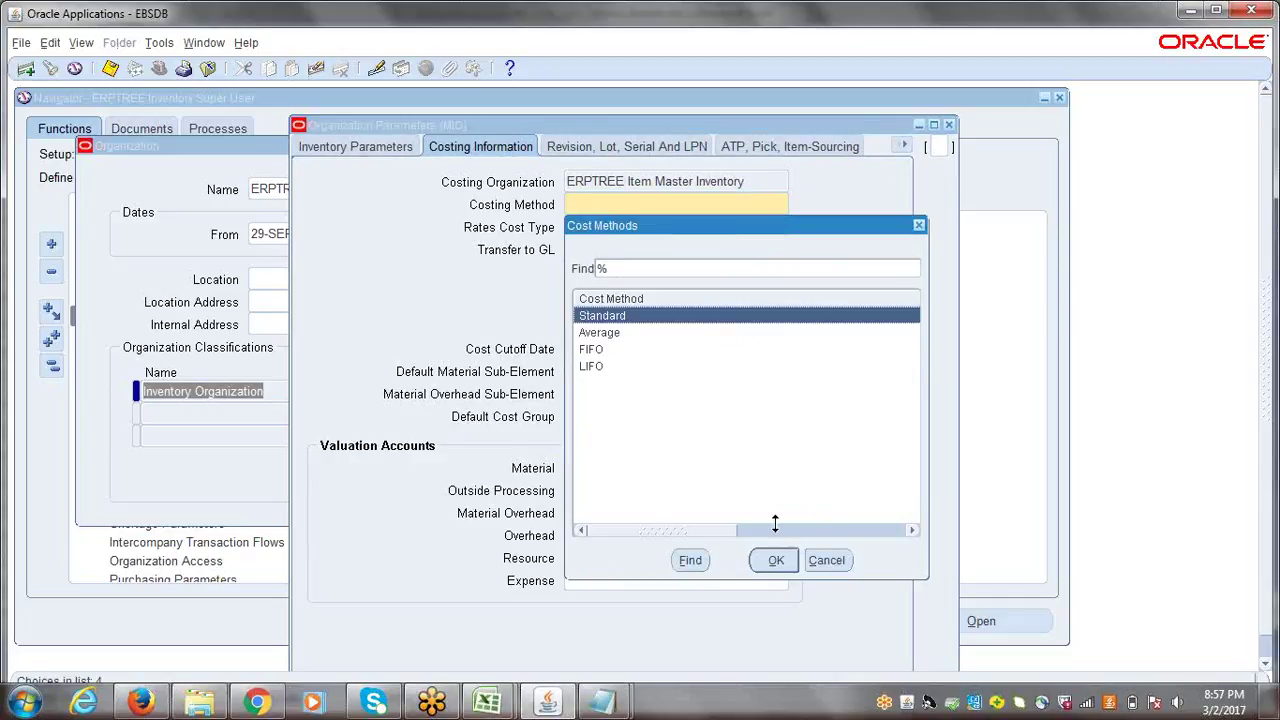
pyautogui.click(776, 560)
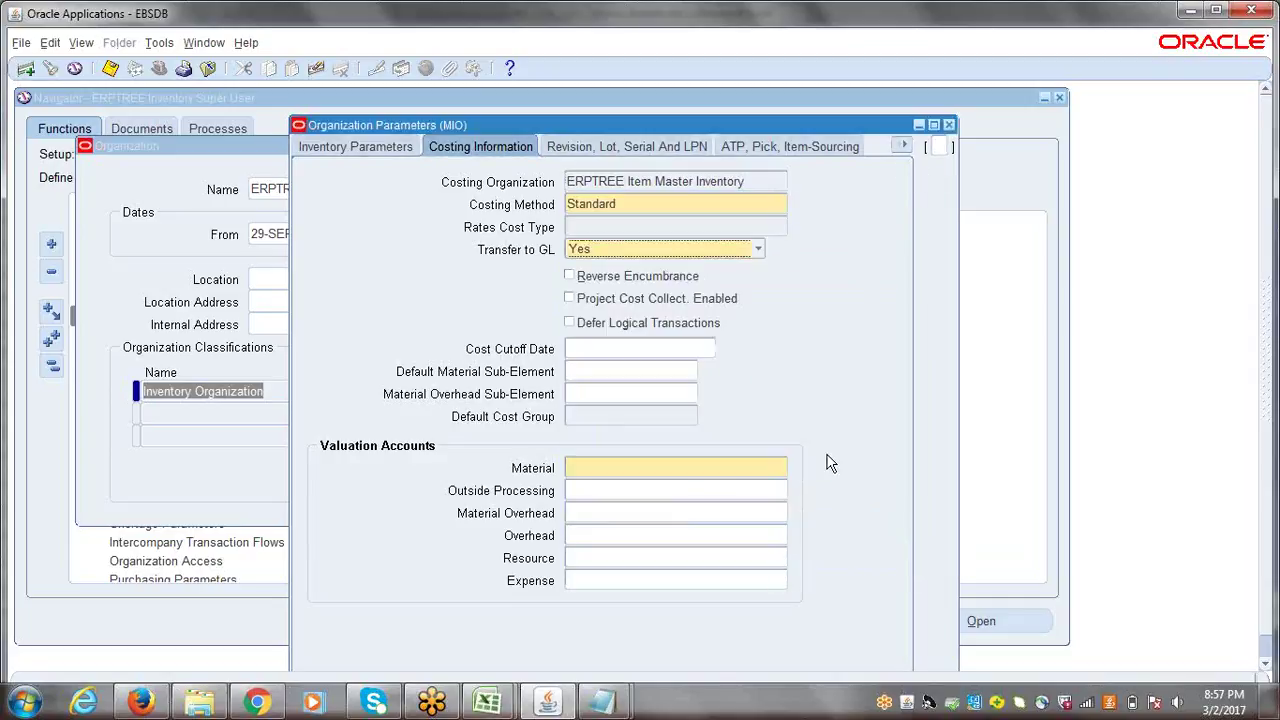
pyautogui.click(645, 476)
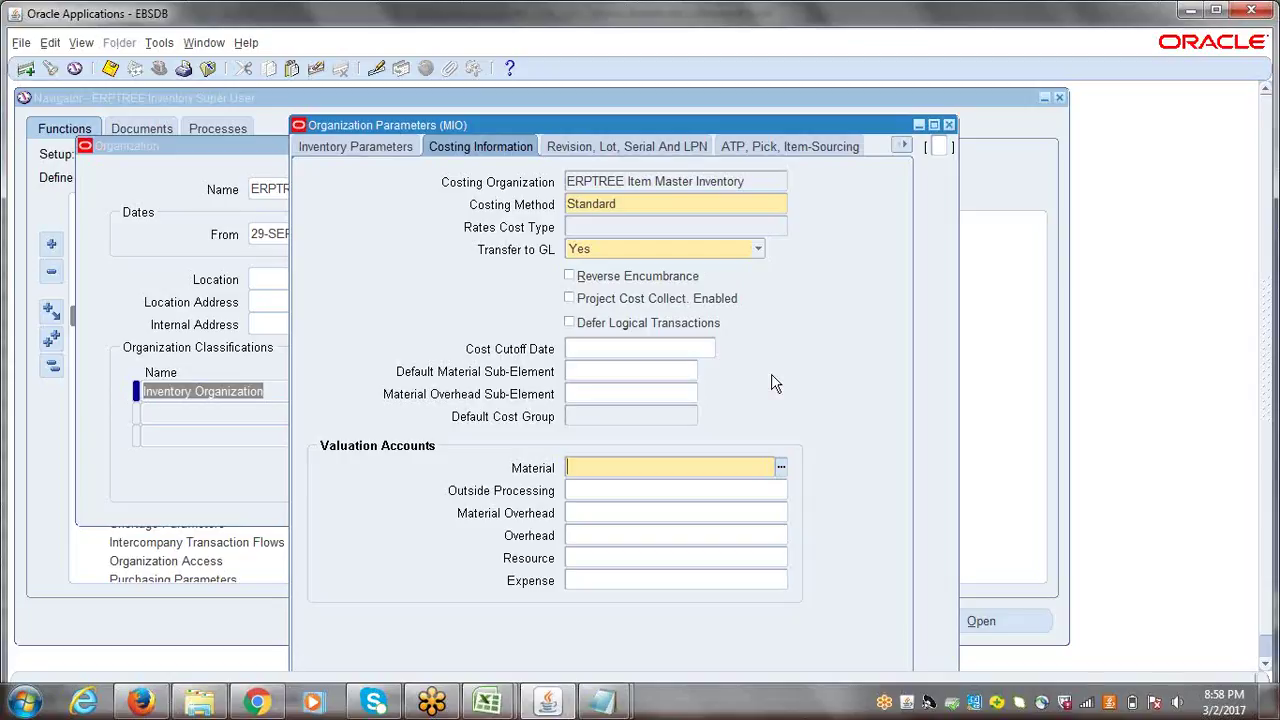
pyautogui.click(780, 467)
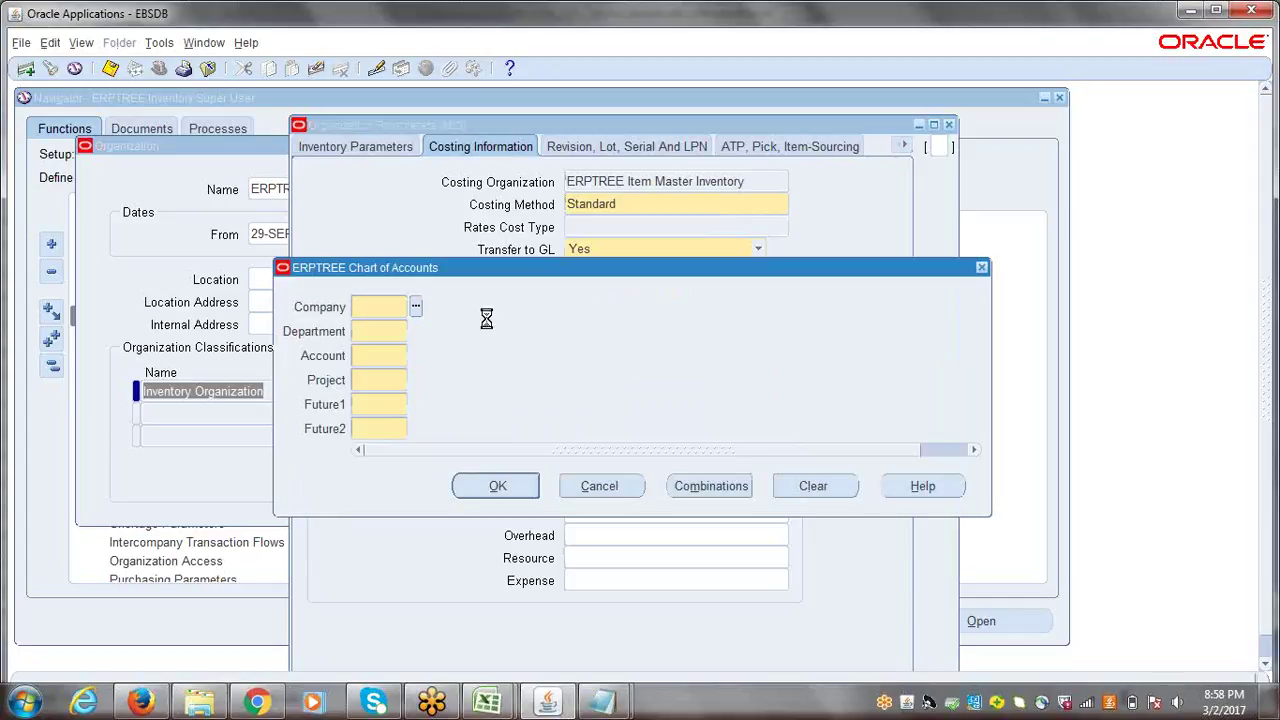
pyautogui.write('0001')
pyautogui.press('Tab')
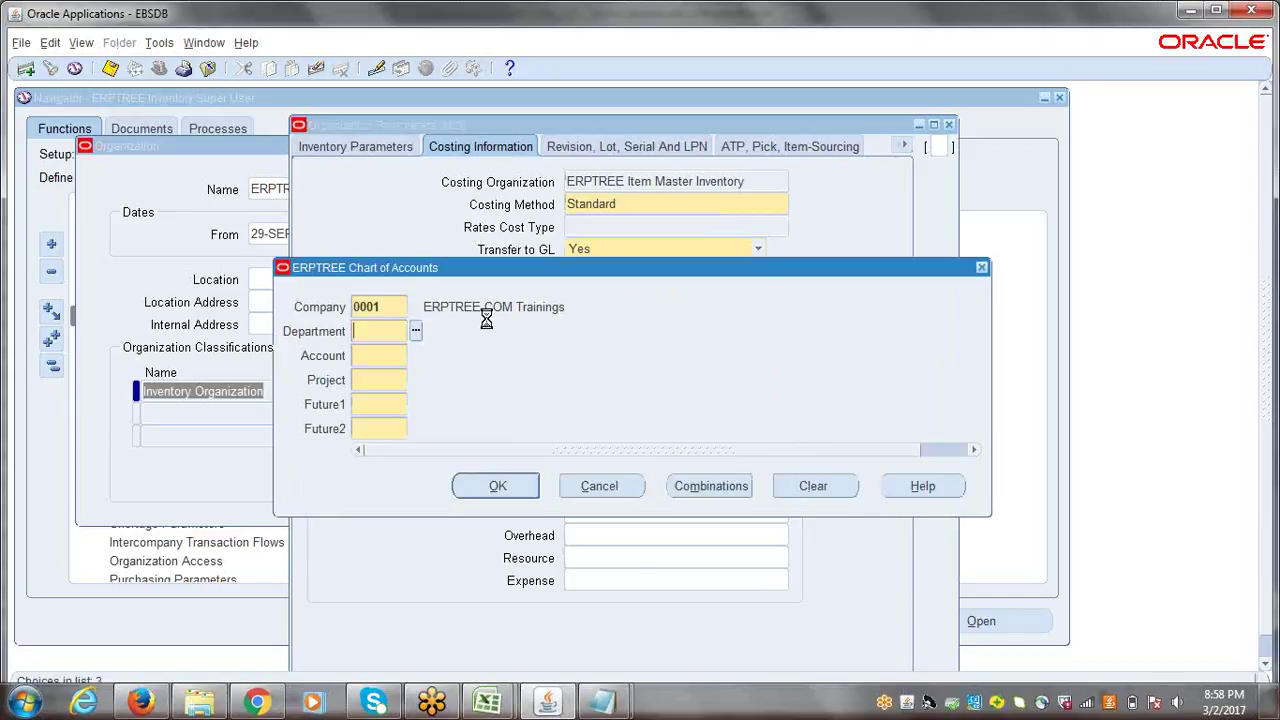
pyautogui.write('0001')
pyautogui.press('Tab')
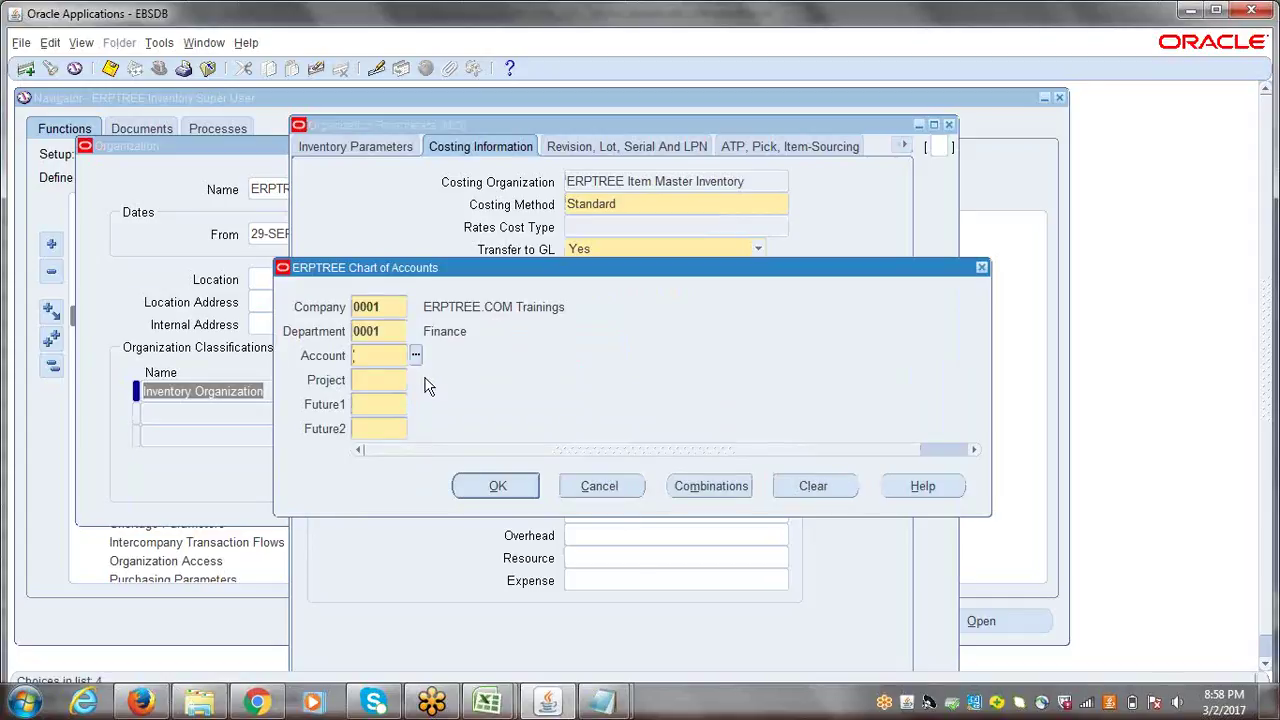
pyautogui.hotkey('ctrl', 'l')
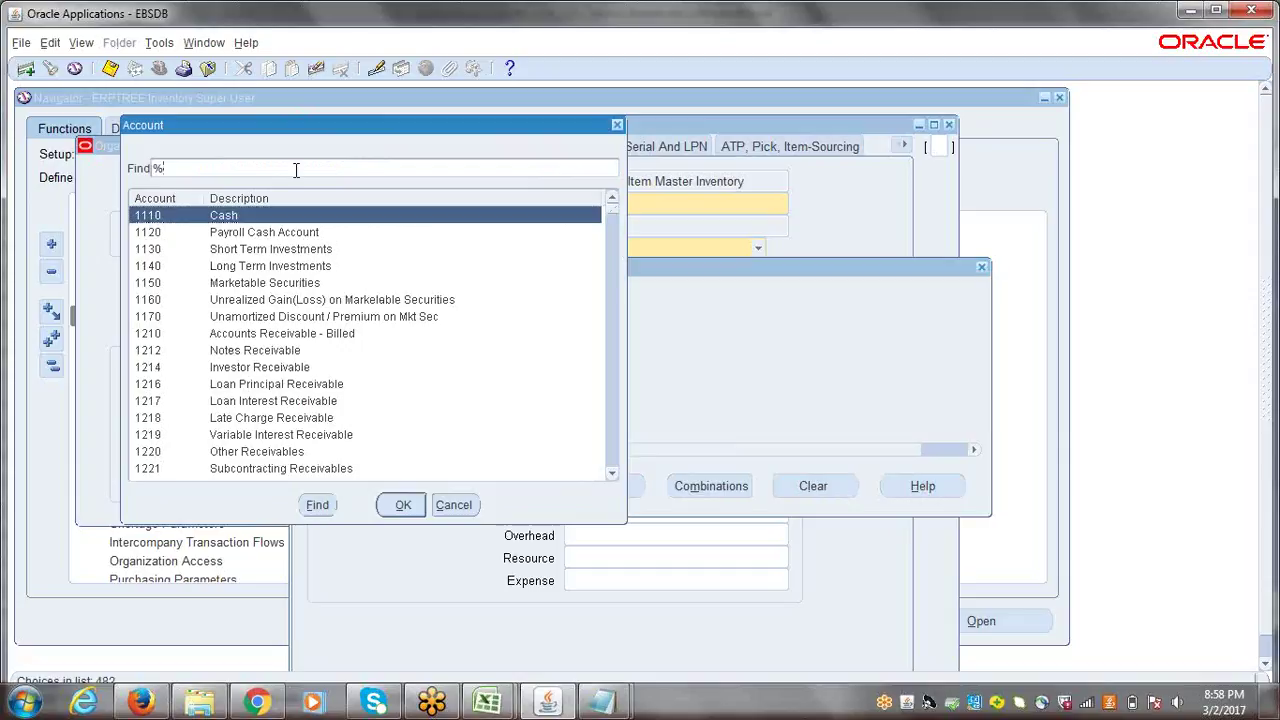
pyautogui.write('MATER%')
pyautogui.press('Return')
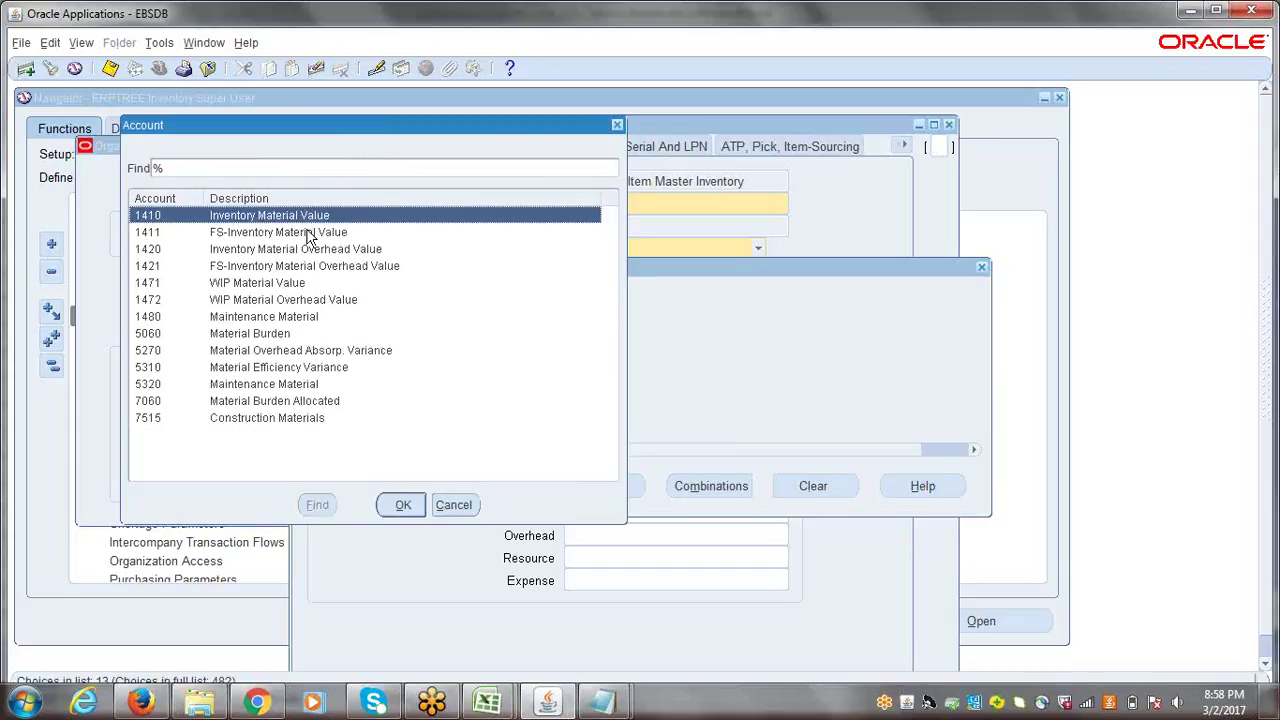
pyautogui.click(399, 505)
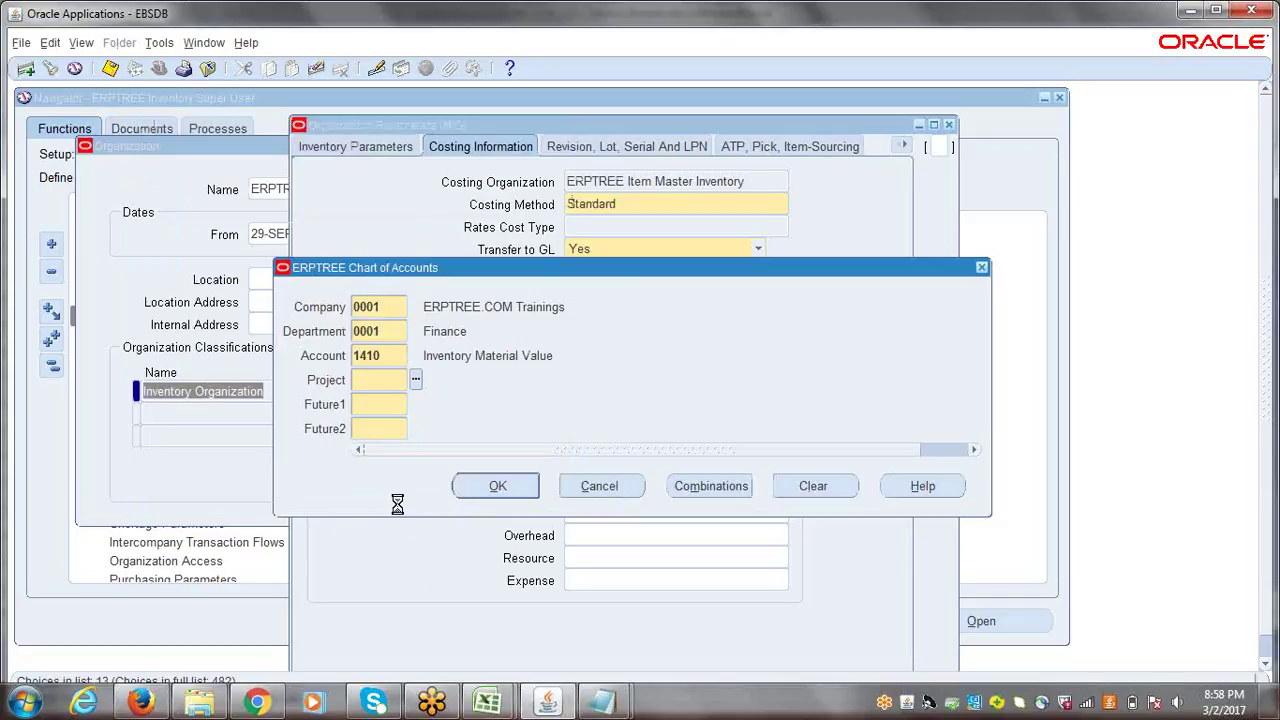
pyautogui.write('000')
pyautogui.press('Tab')
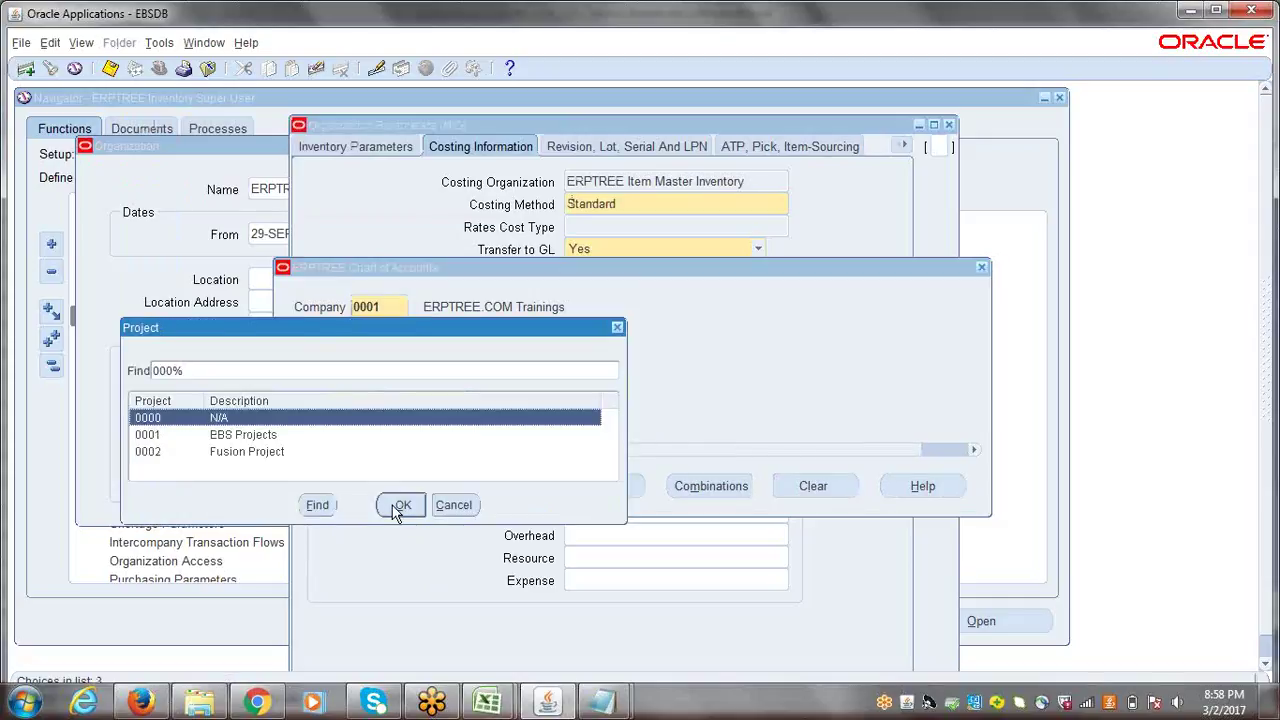
pyautogui.click(399, 505)
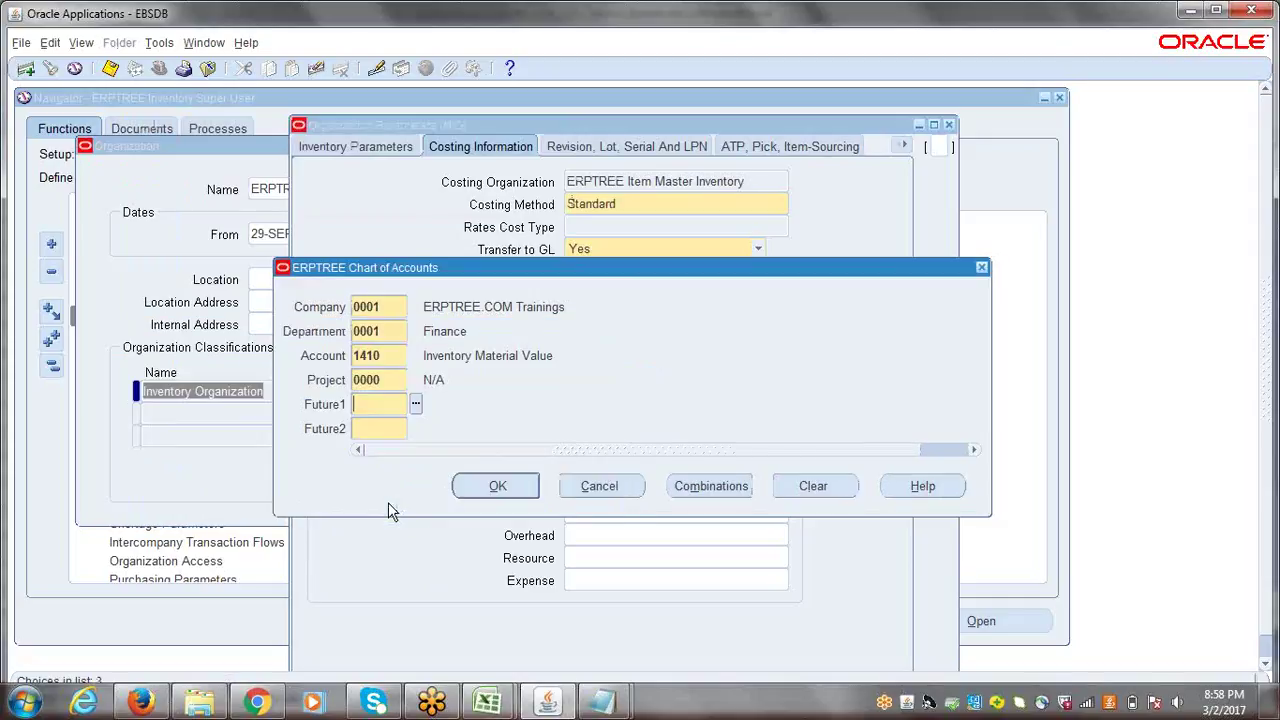
pyautogui.click(416, 403)
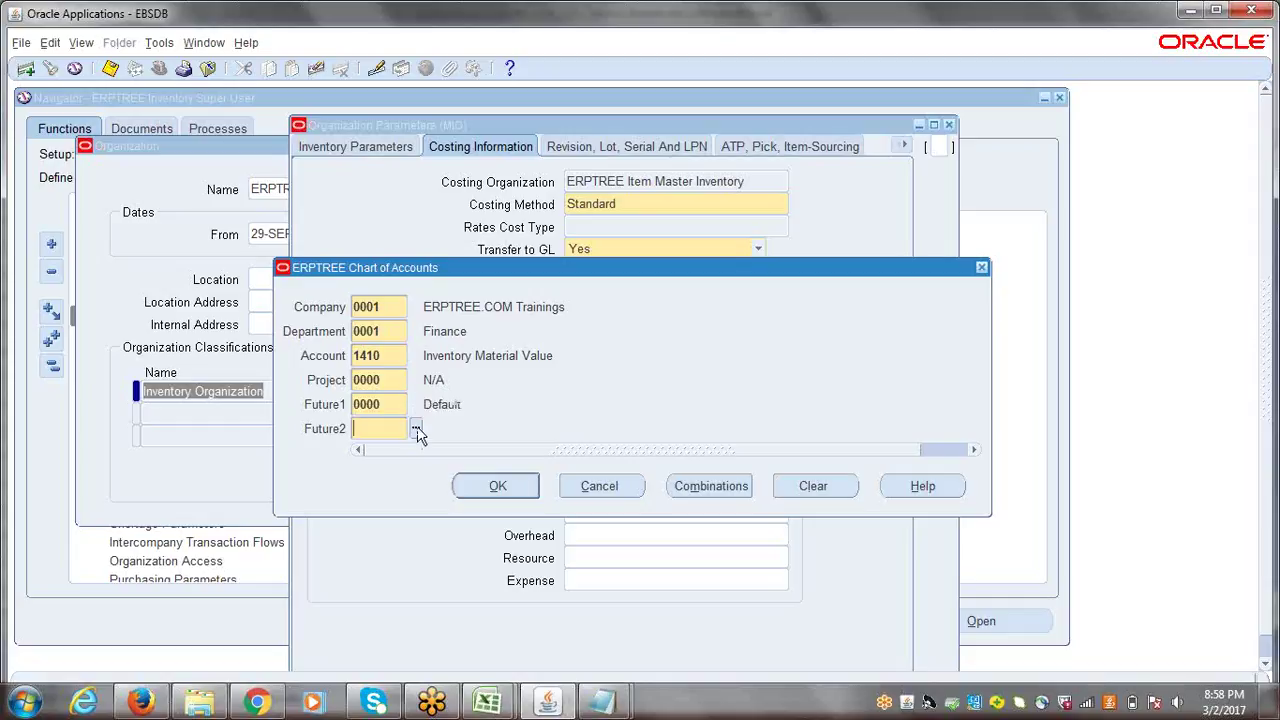
pyautogui.click(416, 429)
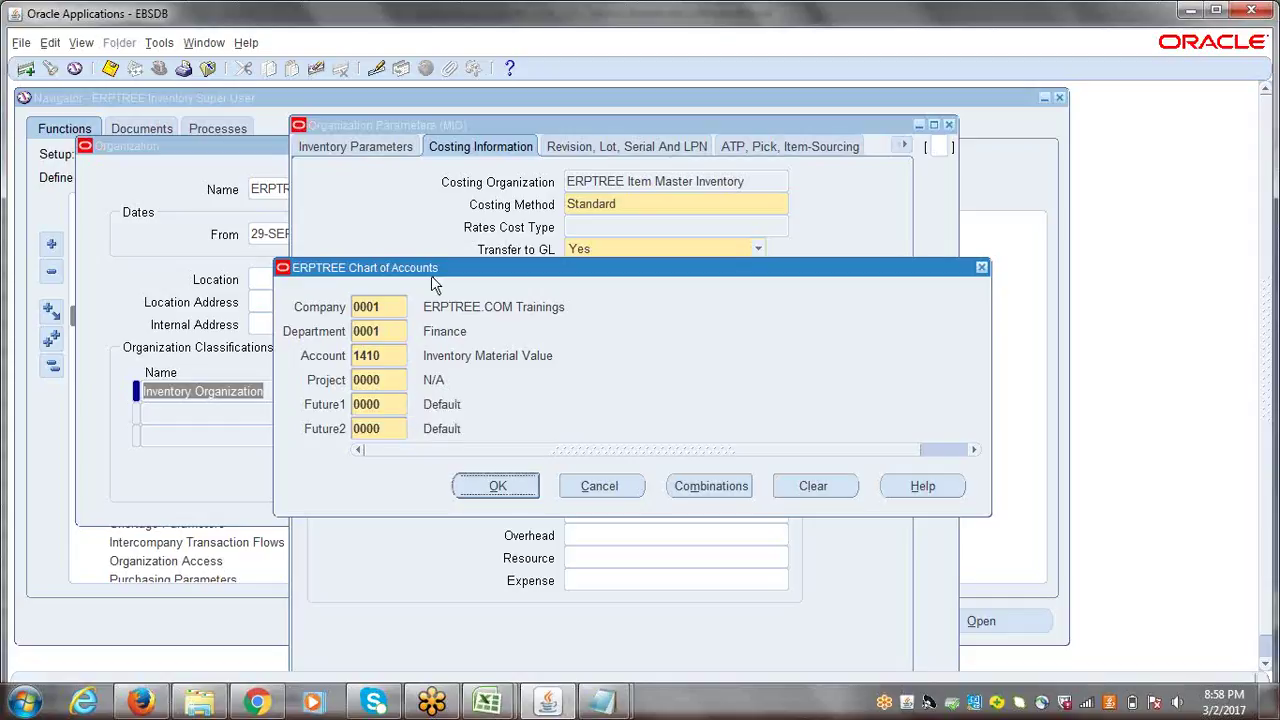
# - Step through each Material account segment for review, then discard the combination
pyautogui.click(384, 305)
pyautogui.click(386, 332)
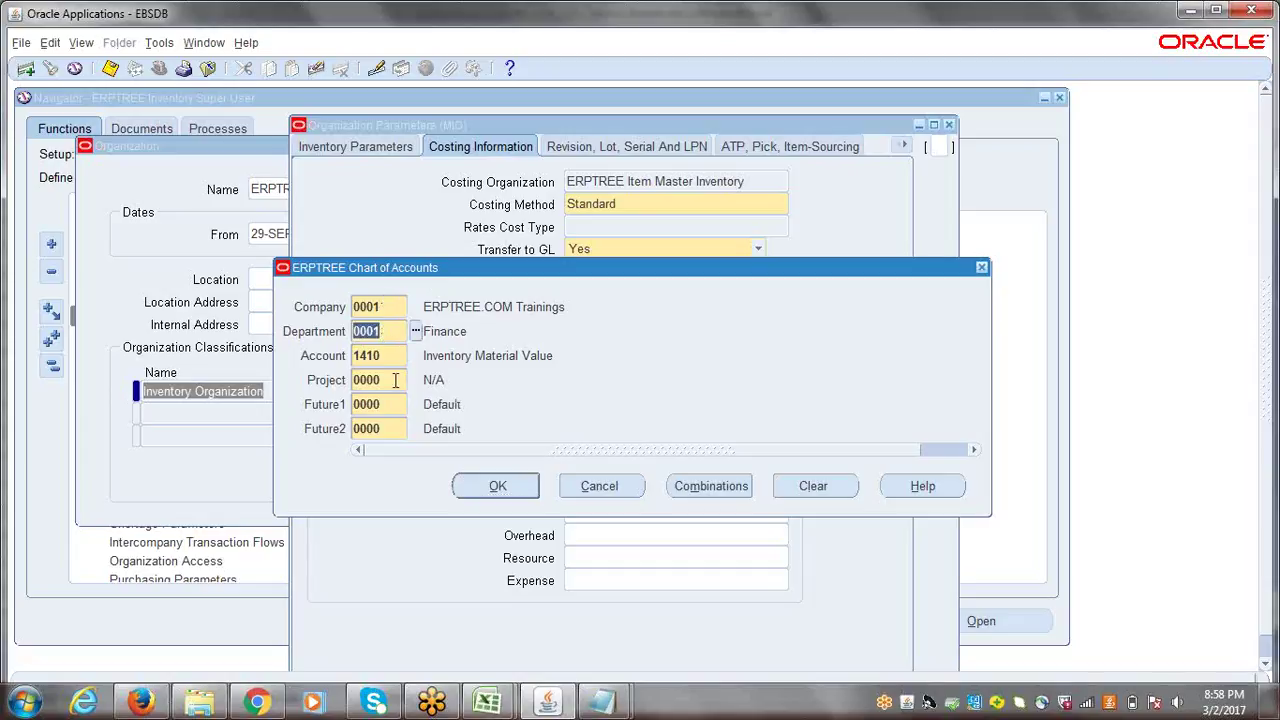
pyautogui.click(393, 380)
pyautogui.click(388, 404)
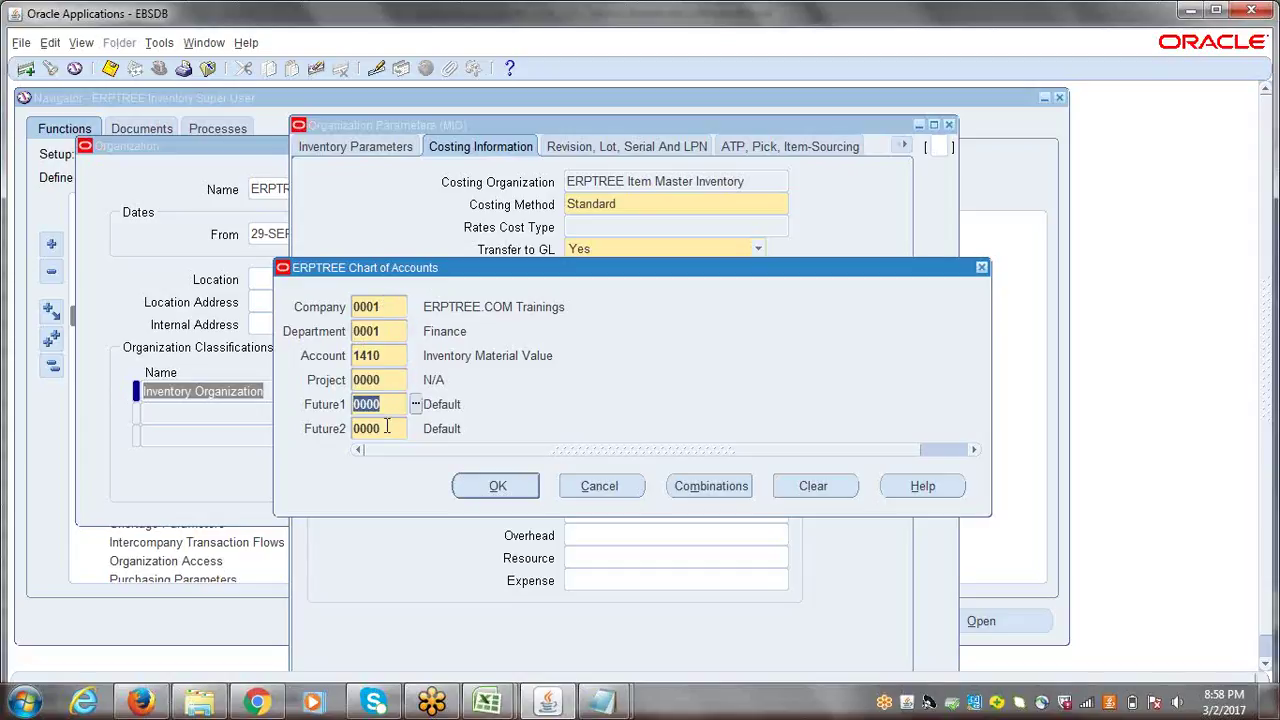
pyautogui.click(387, 428)
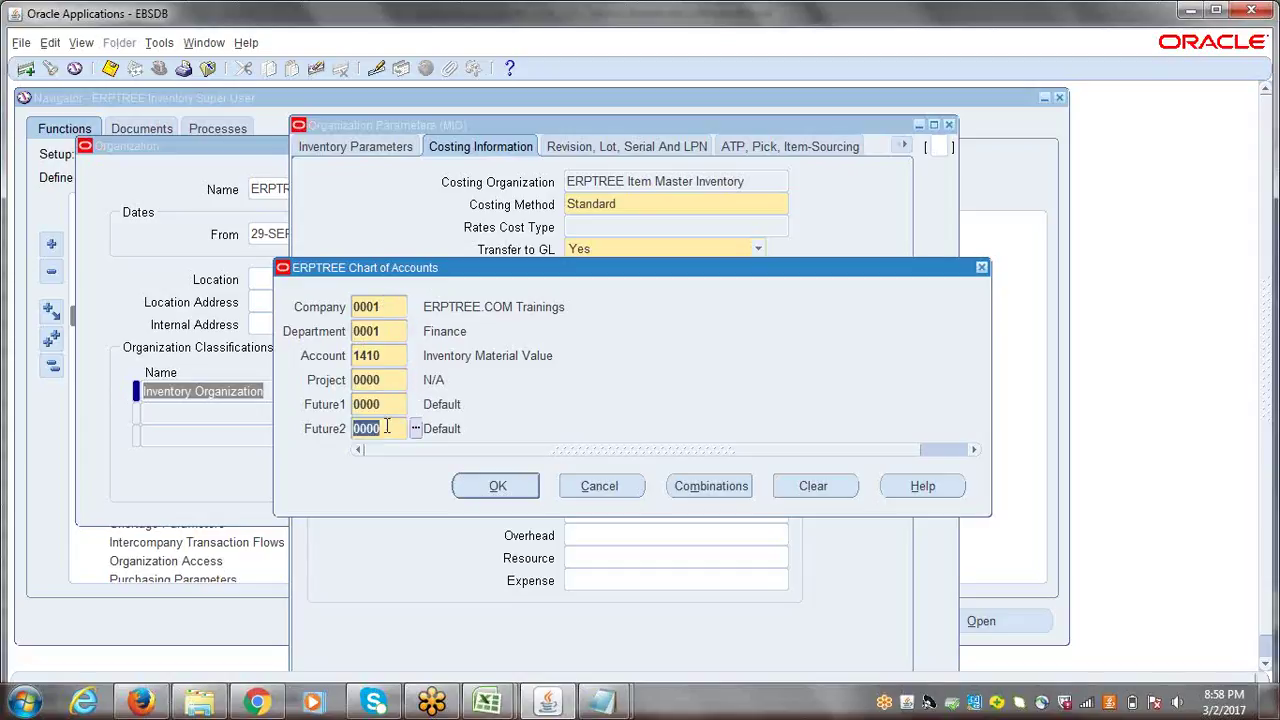
pyautogui.click(389, 355)
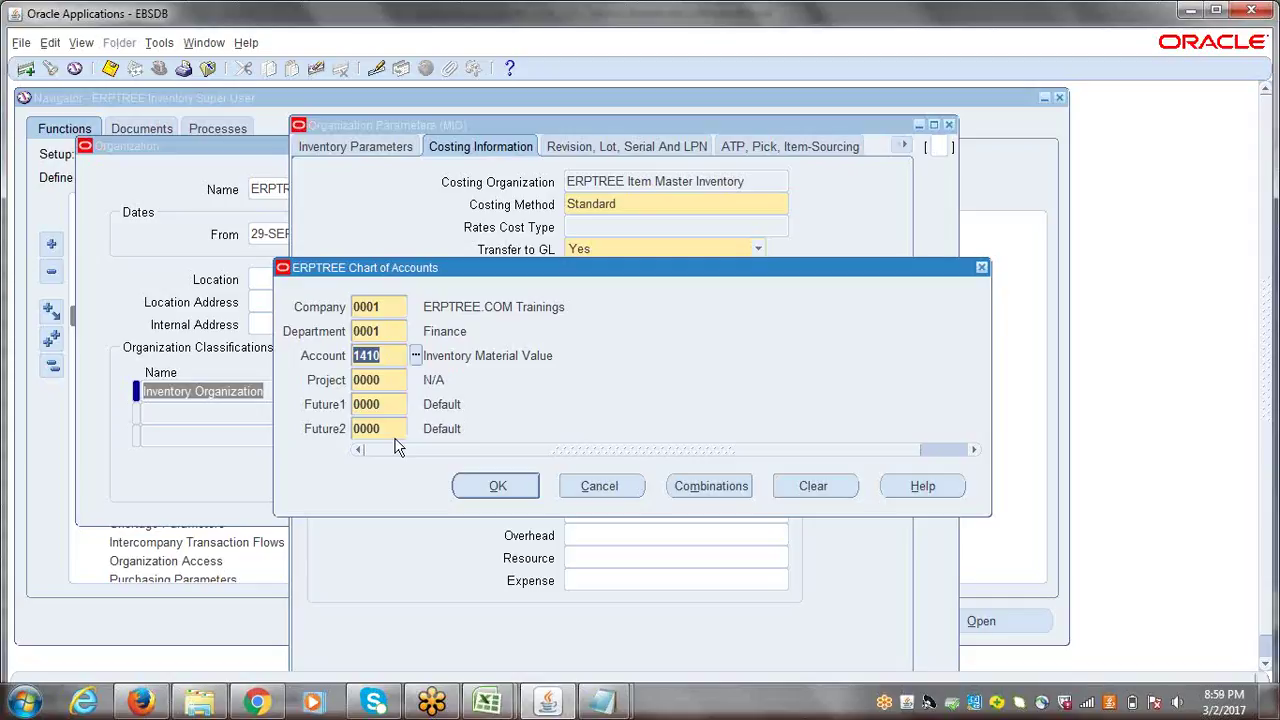
pyautogui.click(388, 307)
pyautogui.click(393, 331)
pyautogui.click(394, 384)
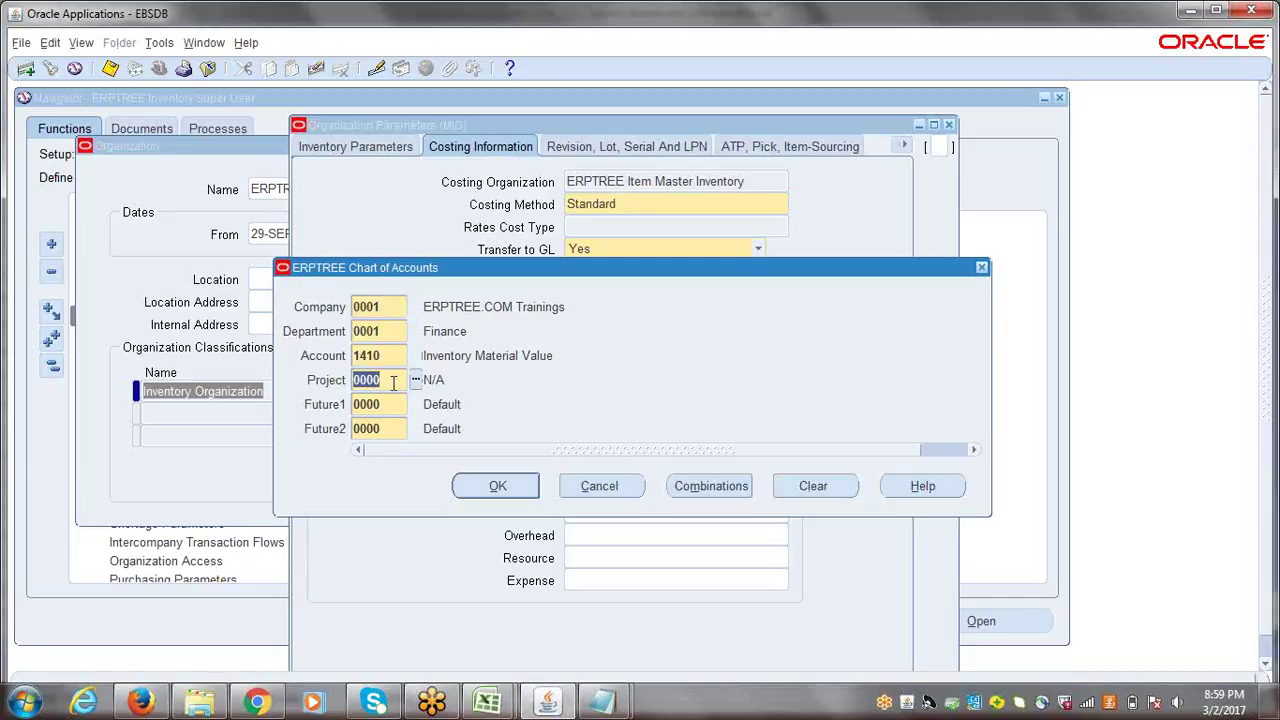
pyautogui.click(385, 406)
pyautogui.click(385, 430)
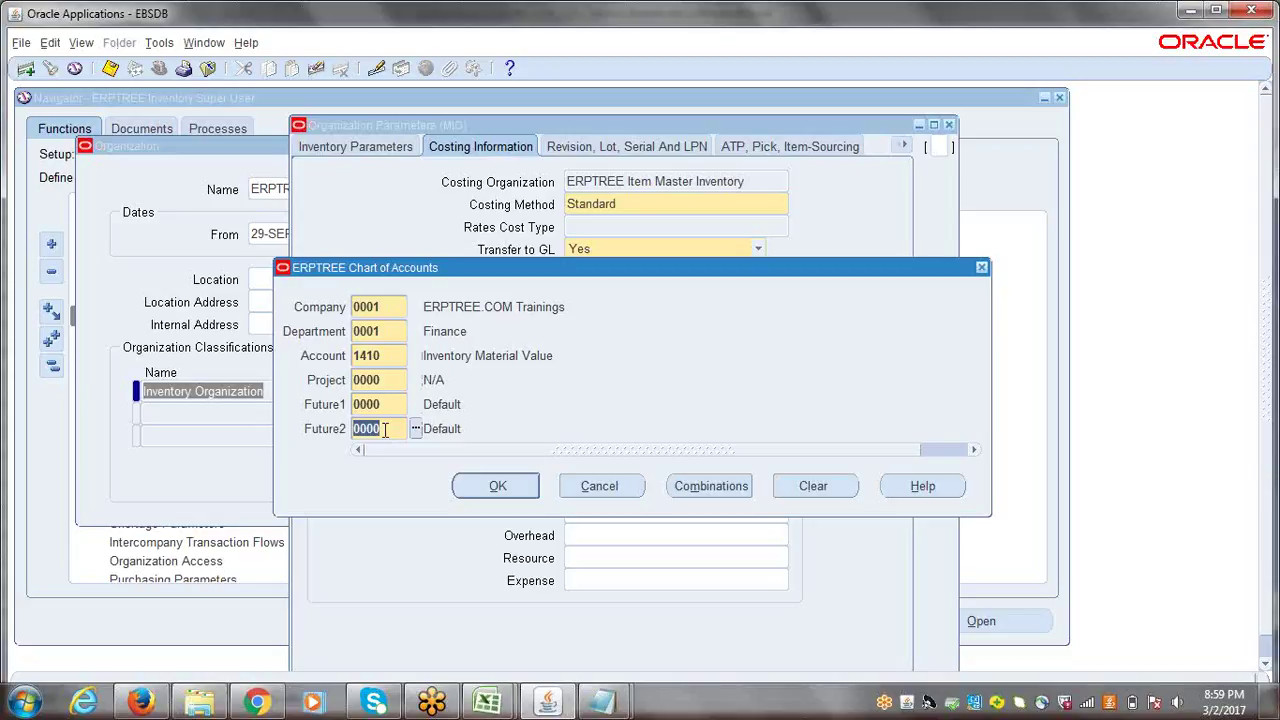
pyautogui.click(600, 486)
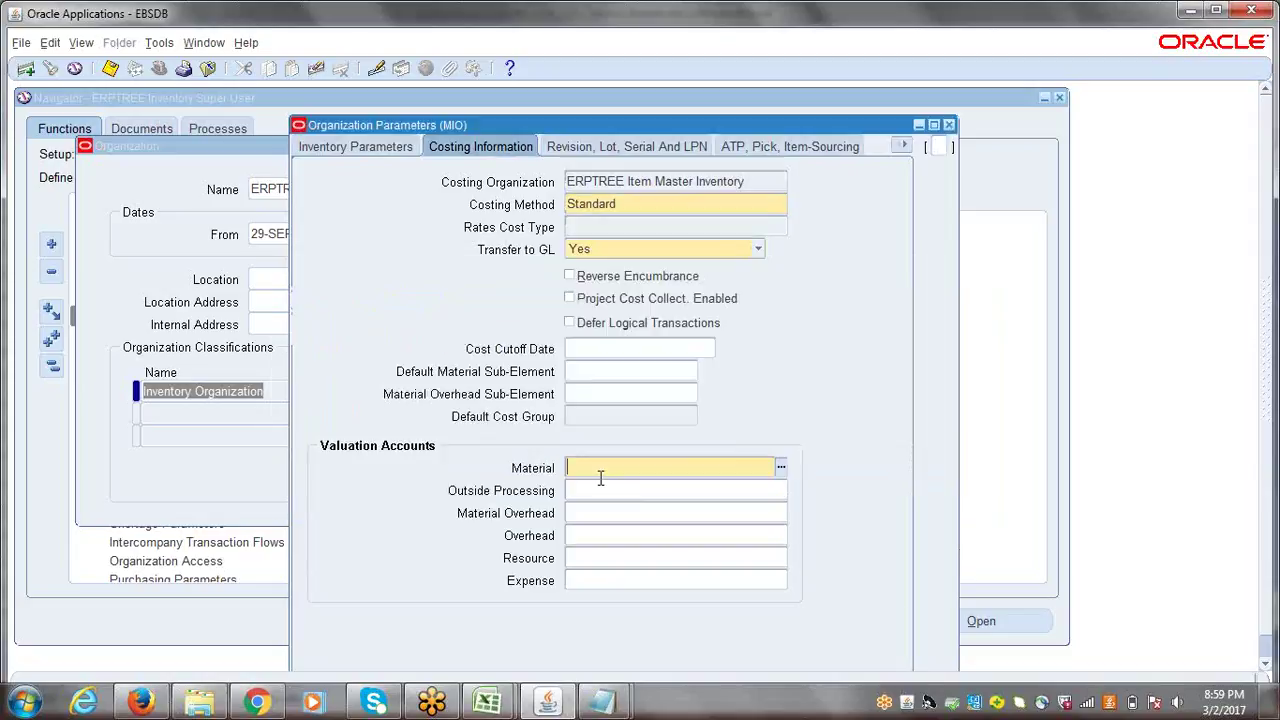
# - Reopen the empty Material account entry, review its segments, cancel, and close the form
pyautogui.click(783, 467)
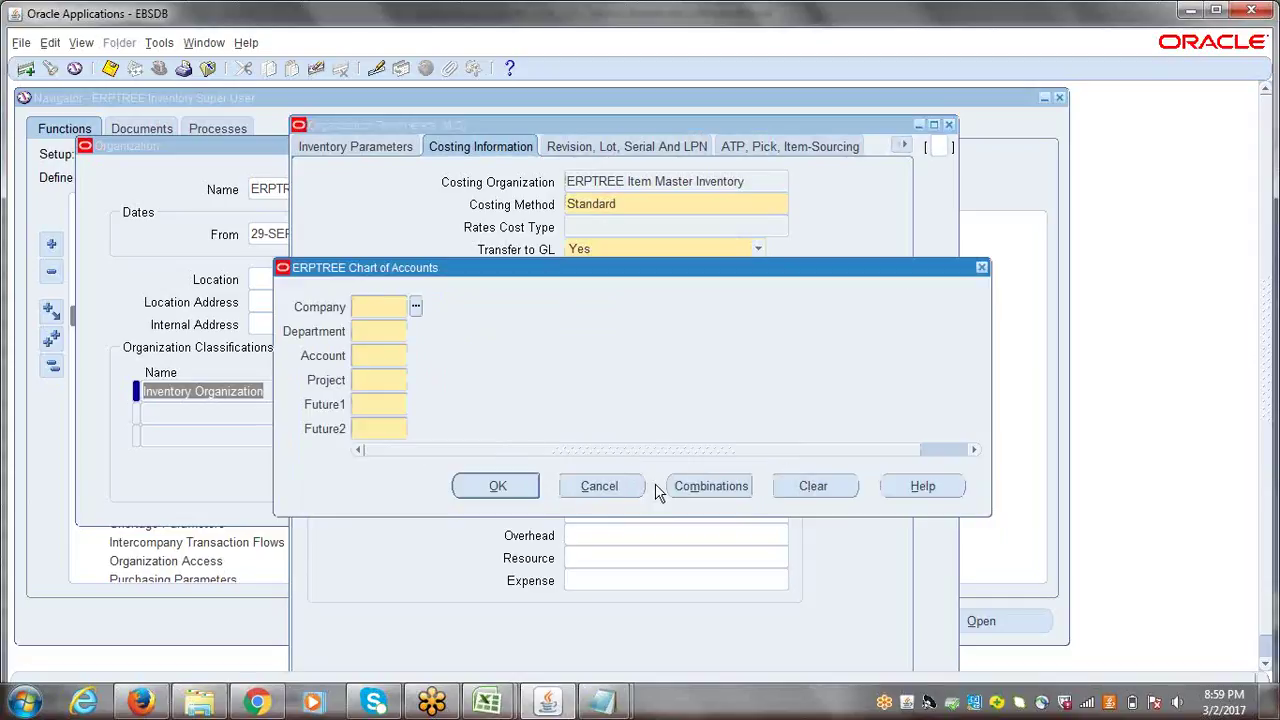
pyautogui.click(600, 486)
pyautogui.click(783, 467)
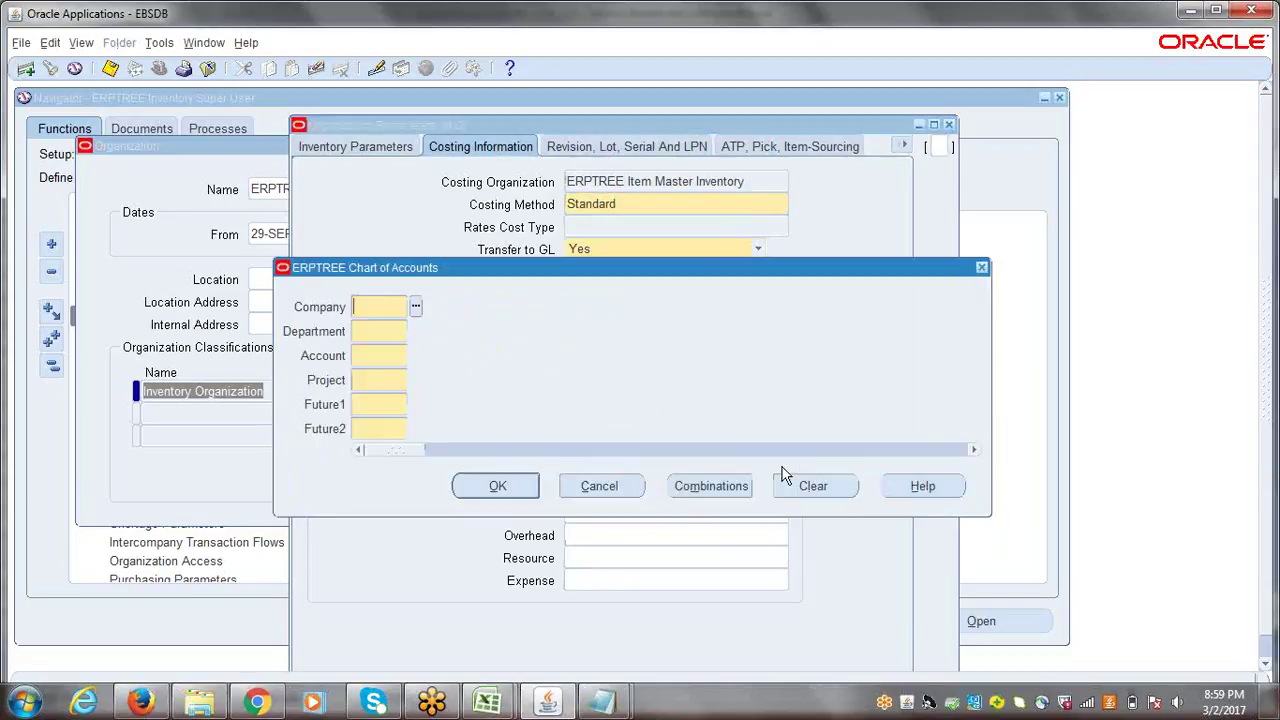
pyautogui.click(363, 335)
pyautogui.click(372, 380)
pyautogui.click(372, 404)
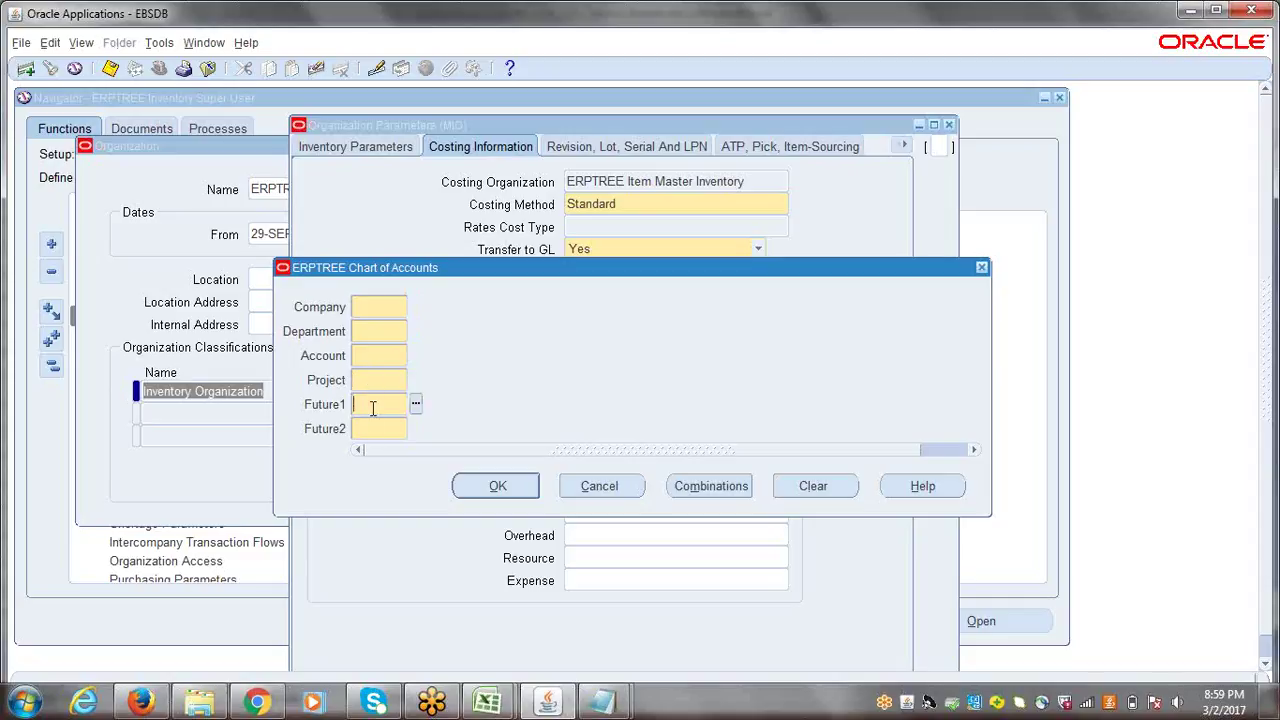
pyautogui.click(373, 427)
pyautogui.click(383, 356)
pyautogui.click(603, 486)
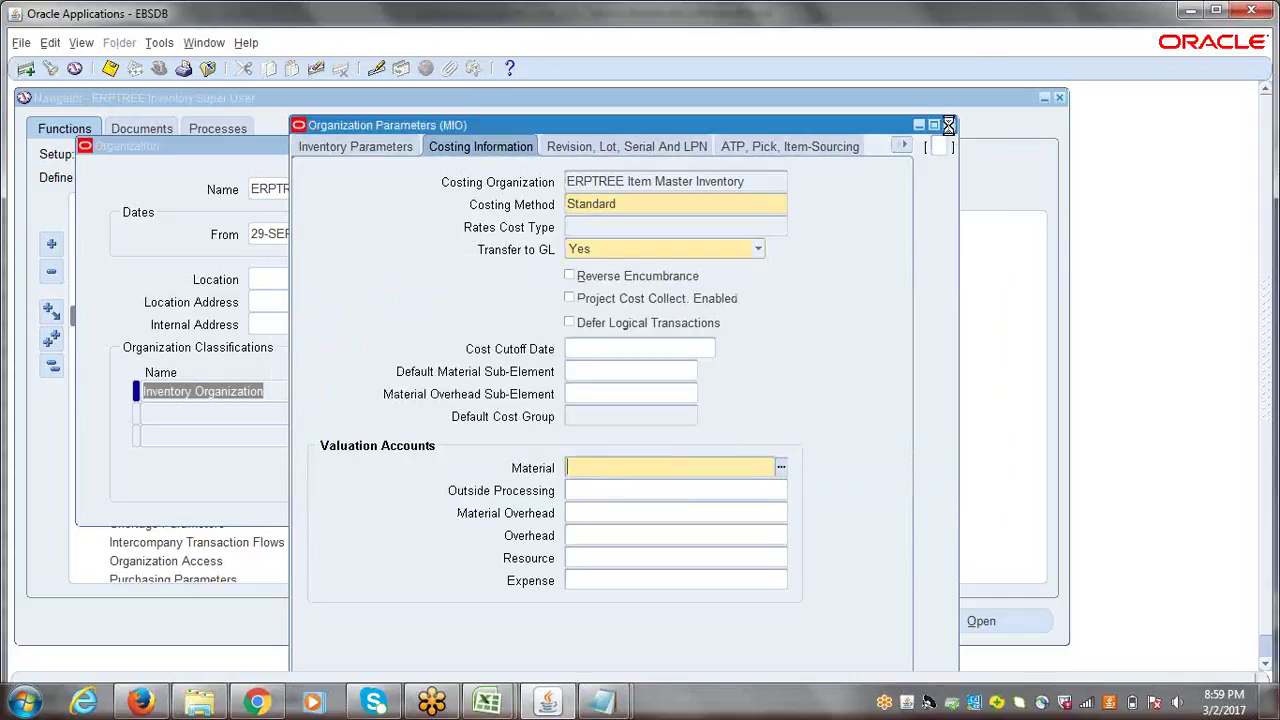
pyautogui.click(948, 125)
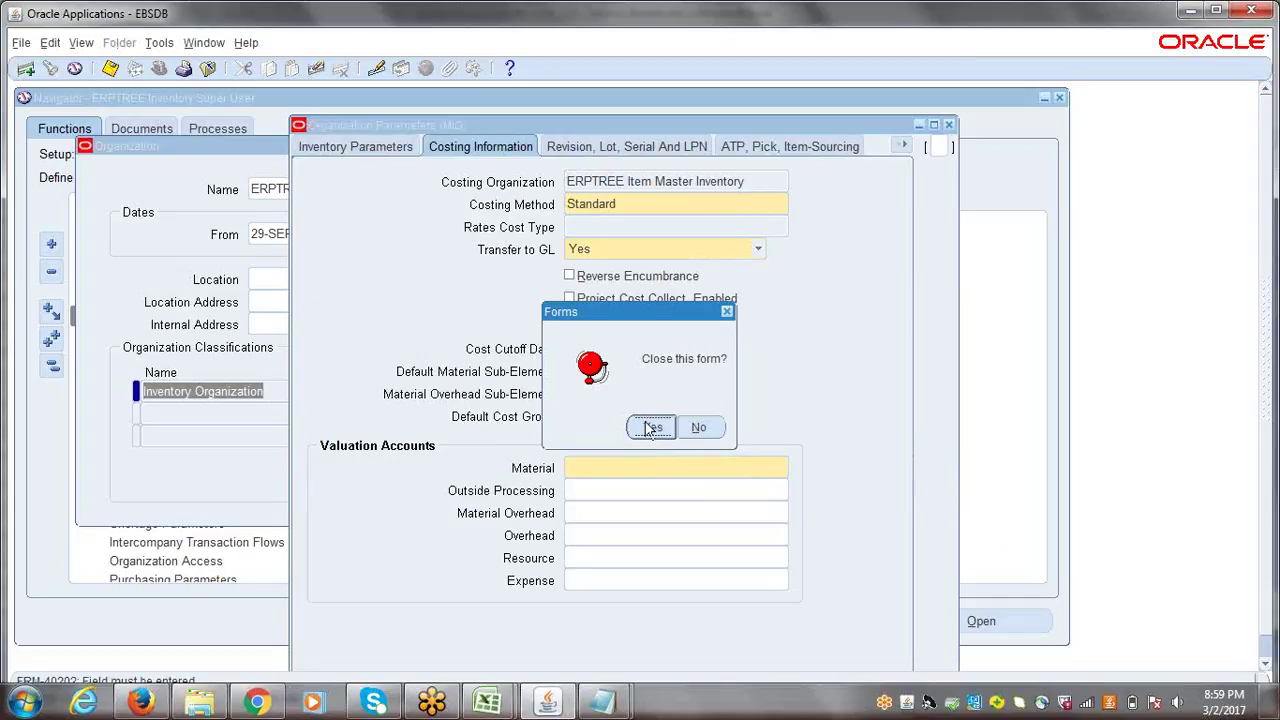
# - Close Organization Parameters and Organization, collapse the Navigator, and begin switching responsibility
pyautogui.click(650, 428)
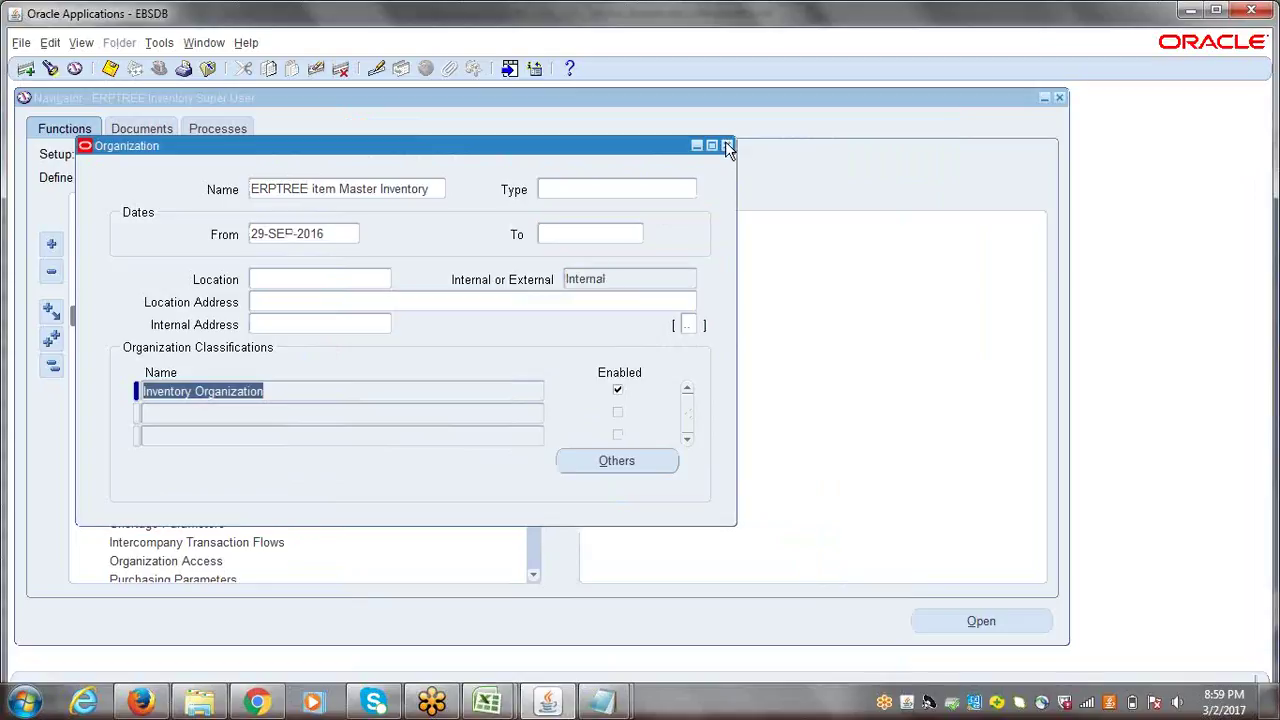
pyautogui.click(727, 146)
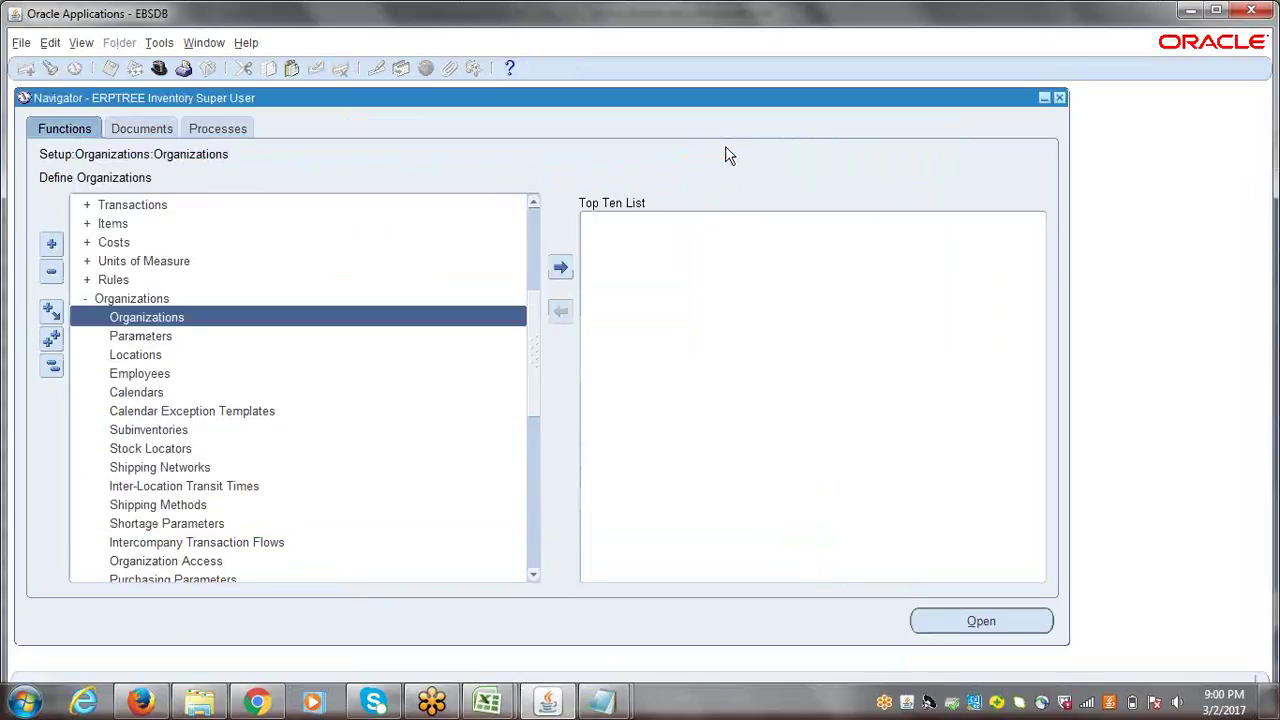
pyautogui.click(52, 370)
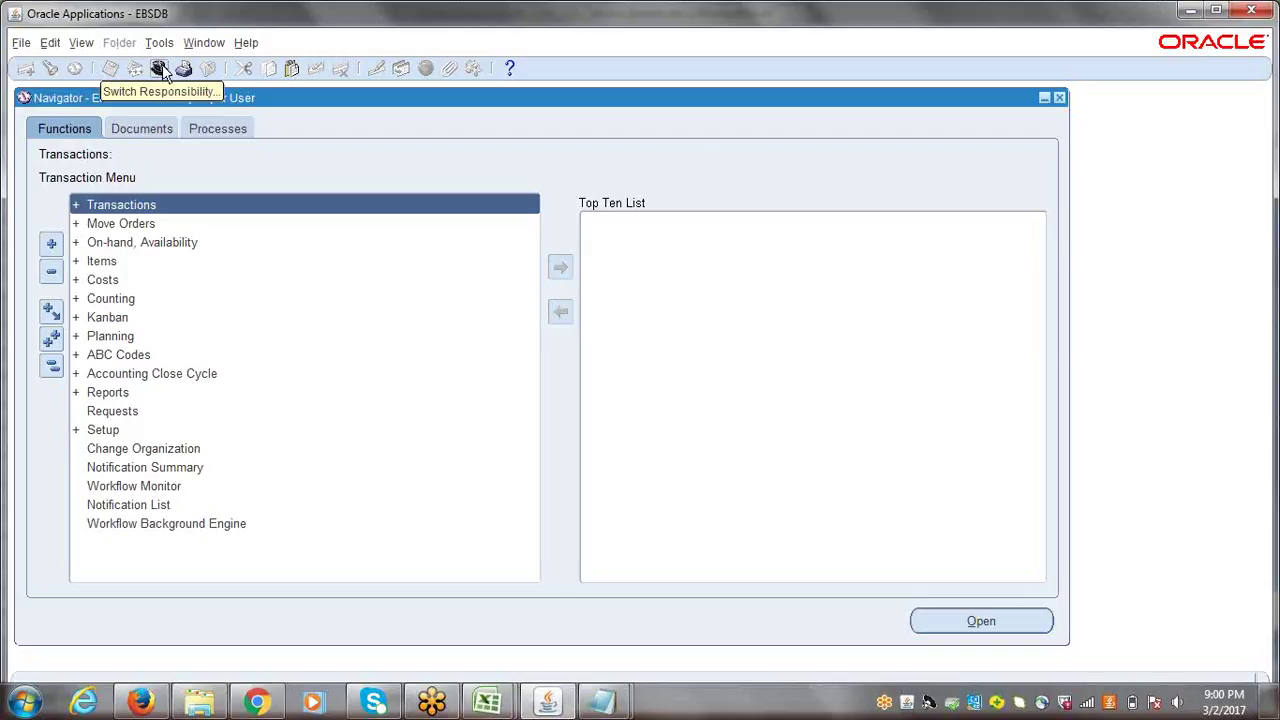
pyautogui.click(159, 67)
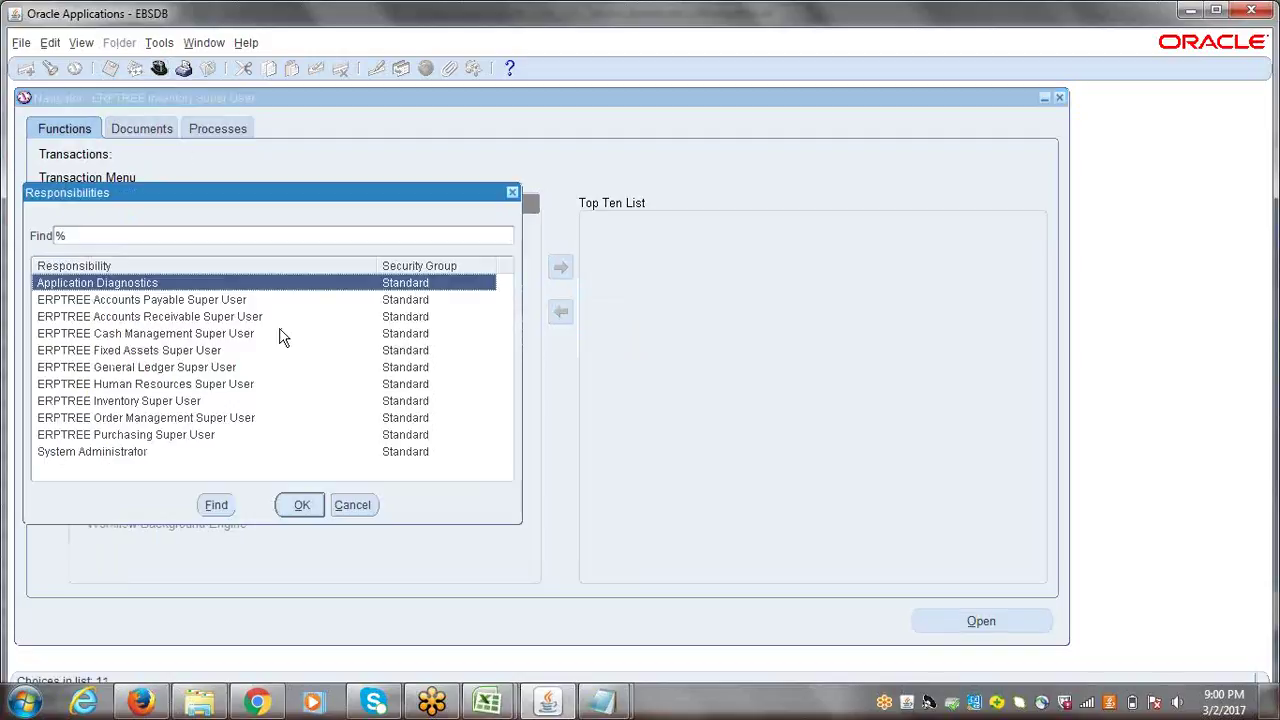
# - Switch to General Ledger Super User and expand Setup > Financials > Flexfields > Key
pyautogui.click(160, 370)
pyautogui.doubleClick(158, 370)
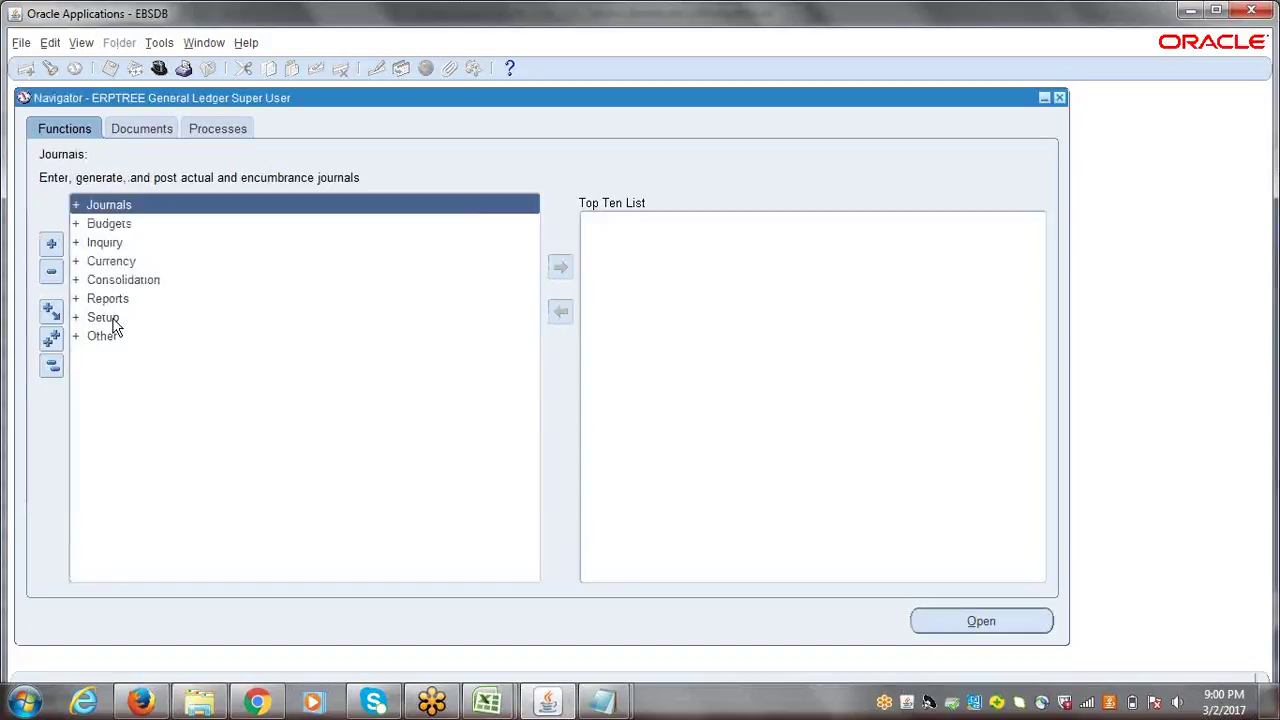
pyautogui.click(112, 320)
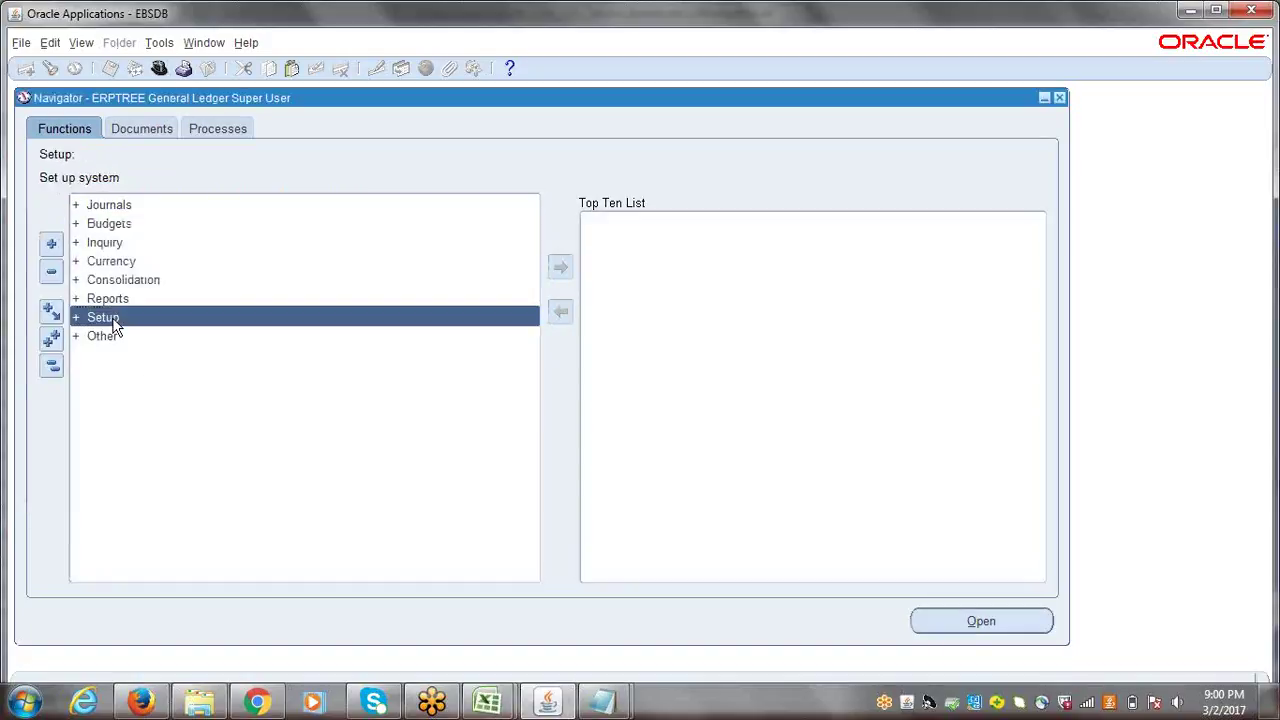
pyautogui.doubleClick(103, 317)
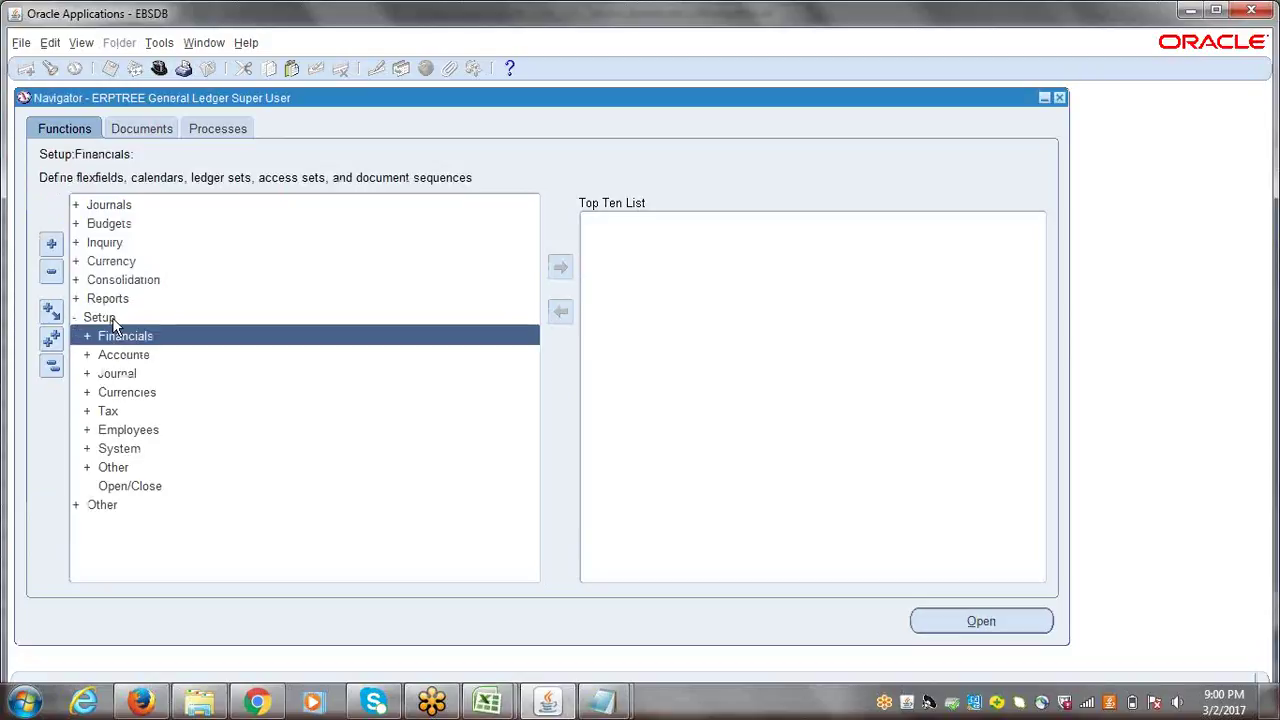
pyautogui.press('Return')
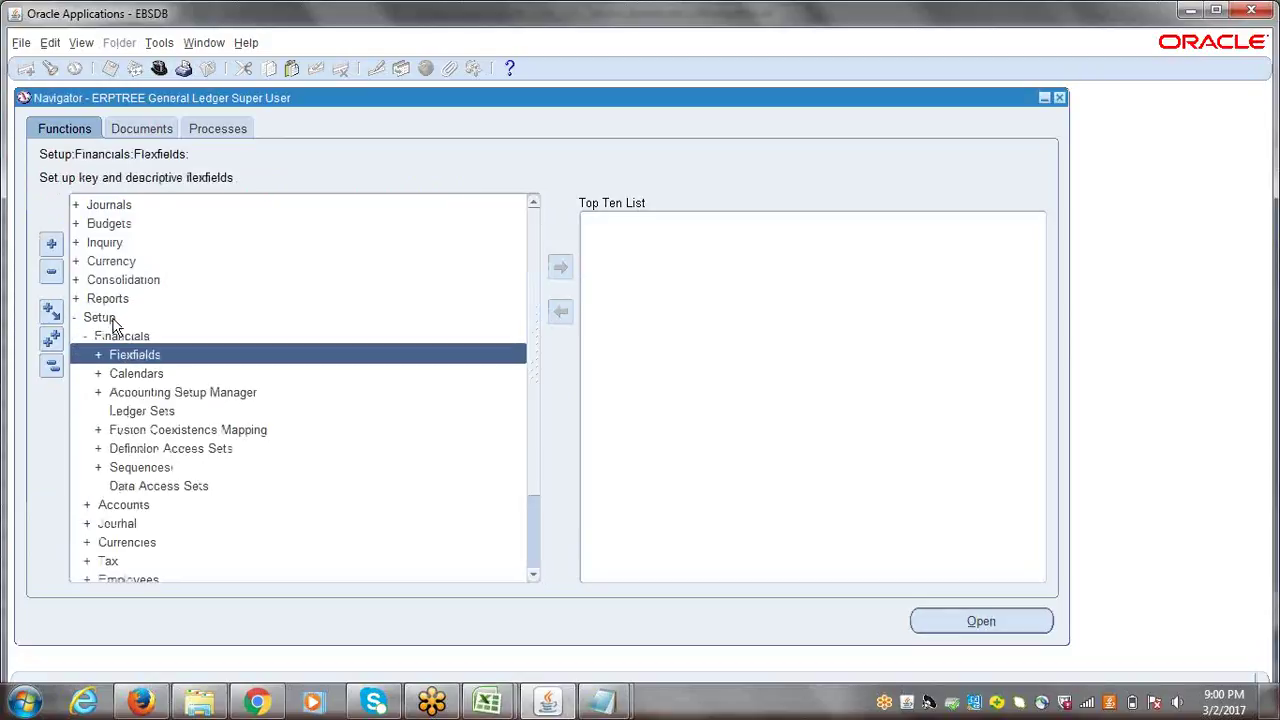
pyautogui.press('Return')
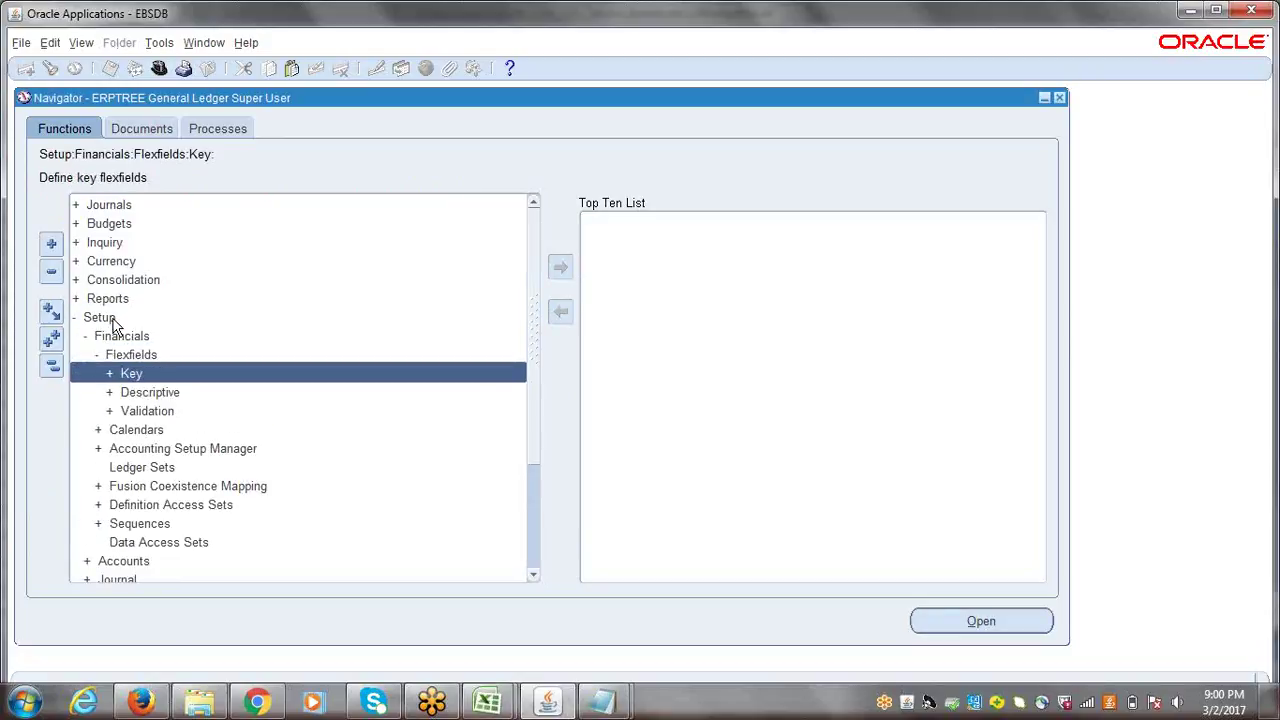
pyautogui.press('Return')
pyautogui.press('Return')
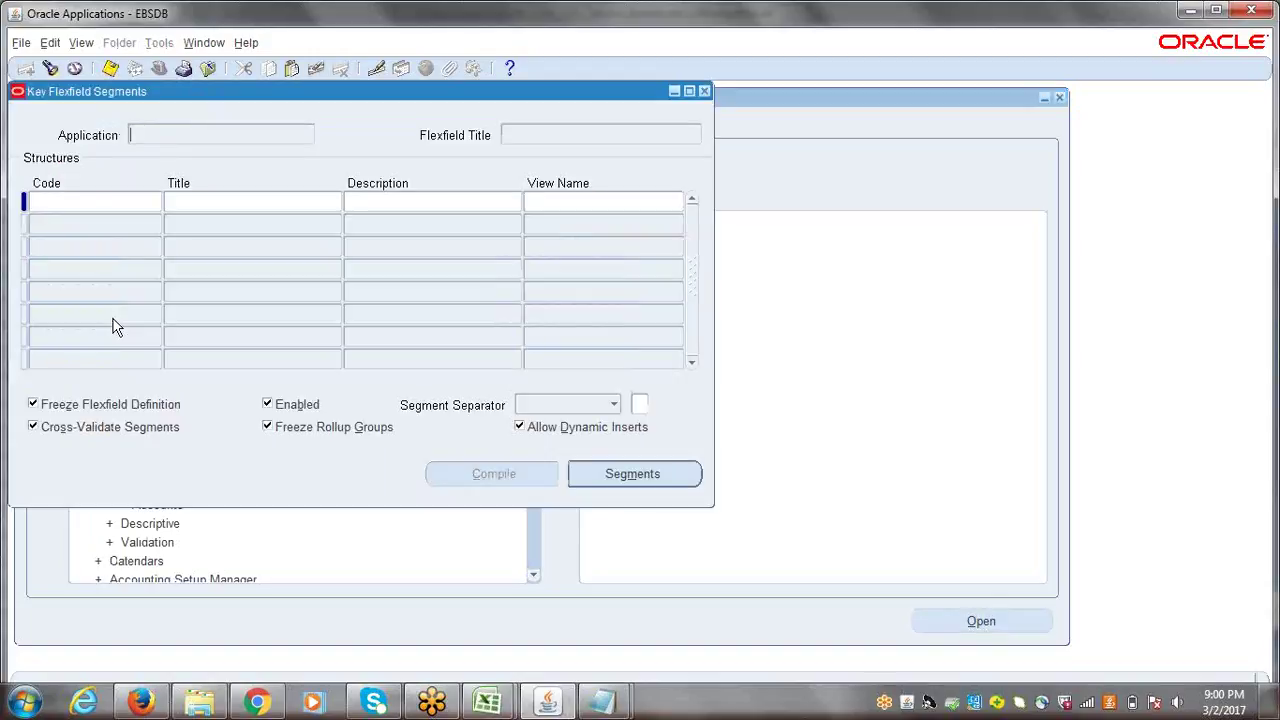
# - Select General Ledger Accounting Flexfield and browse the AMW, ERPTREE and ADB Holdings structures
pyautogui.click(50, 68)
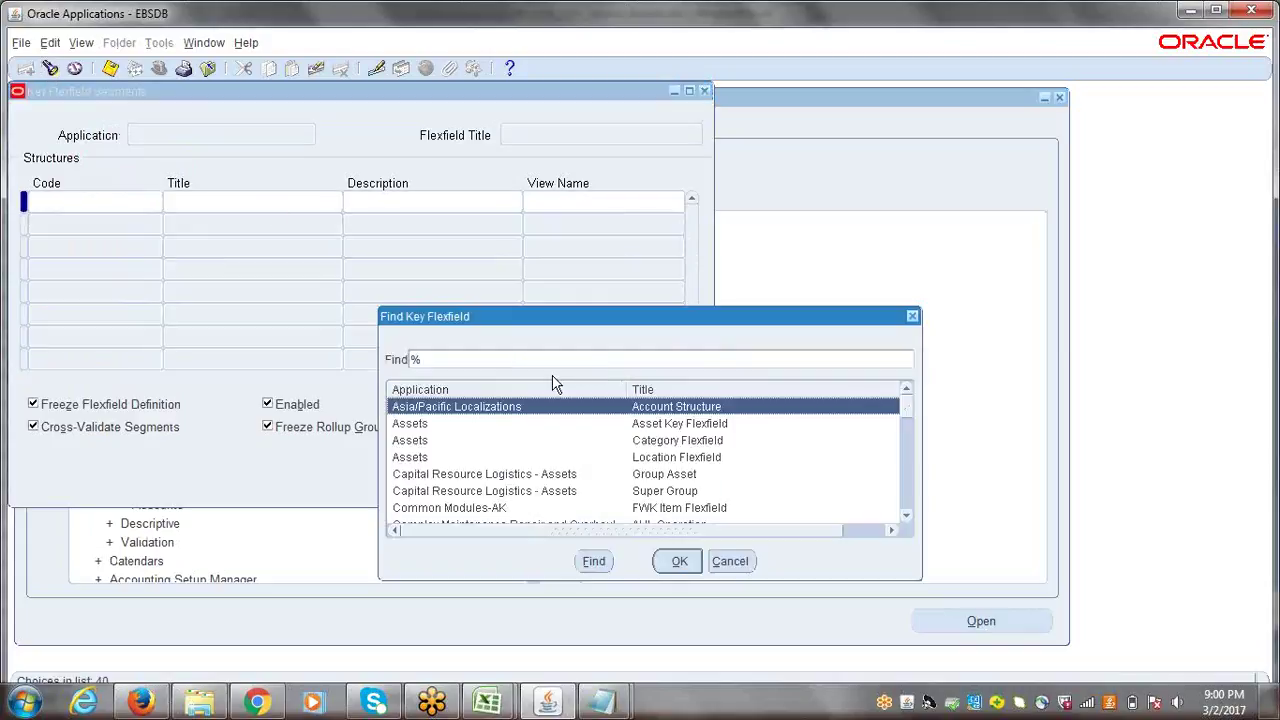
pyautogui.write('general Ledger')
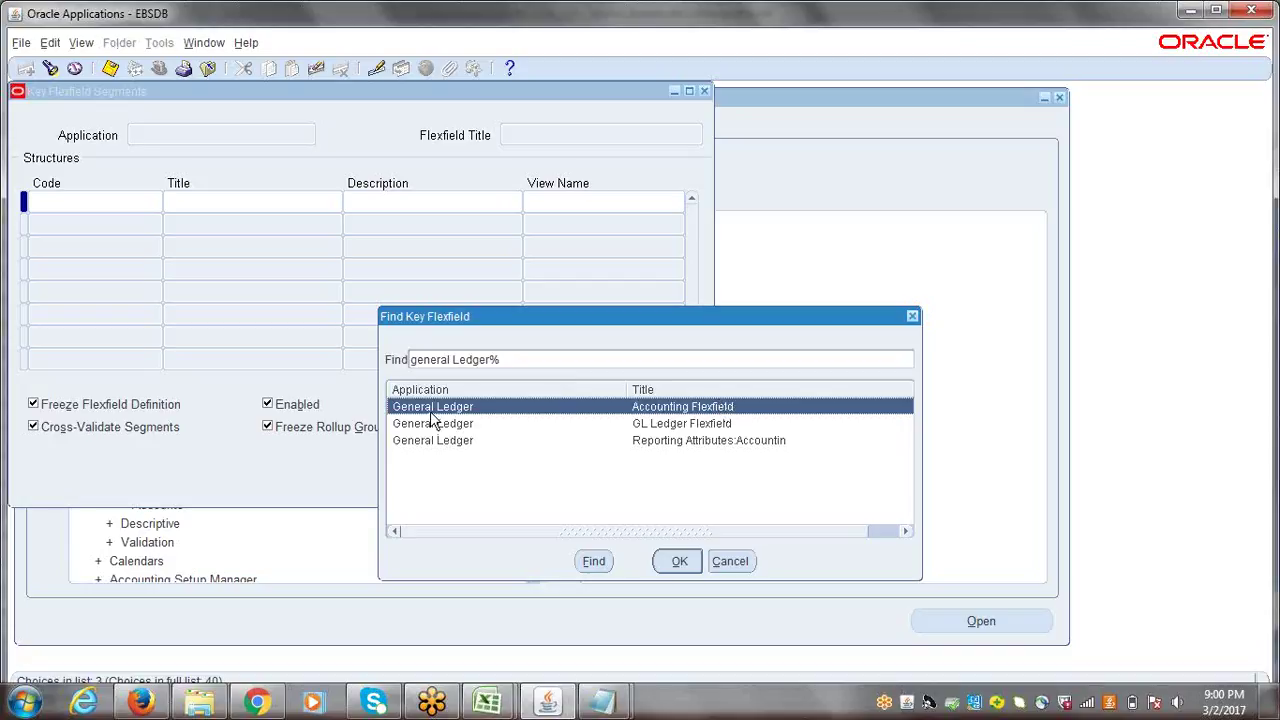
pyautogui.click(680, 565)
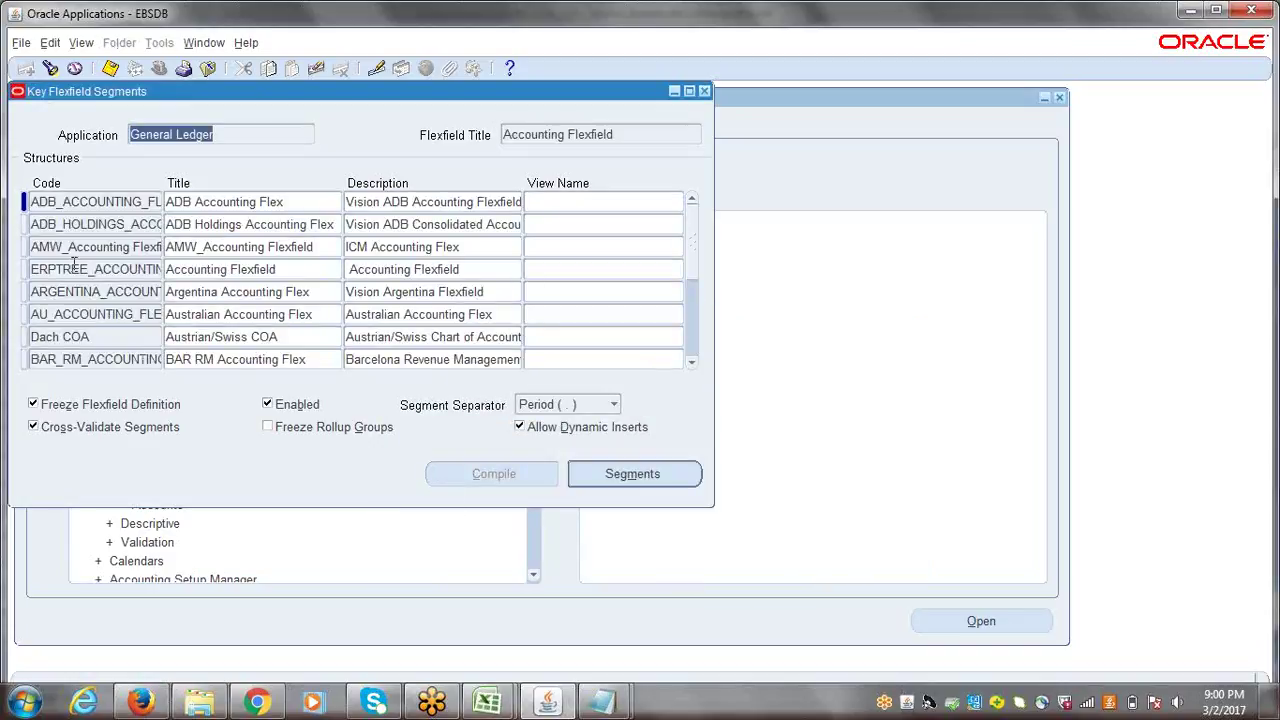
pyautogui.click(69, 248)
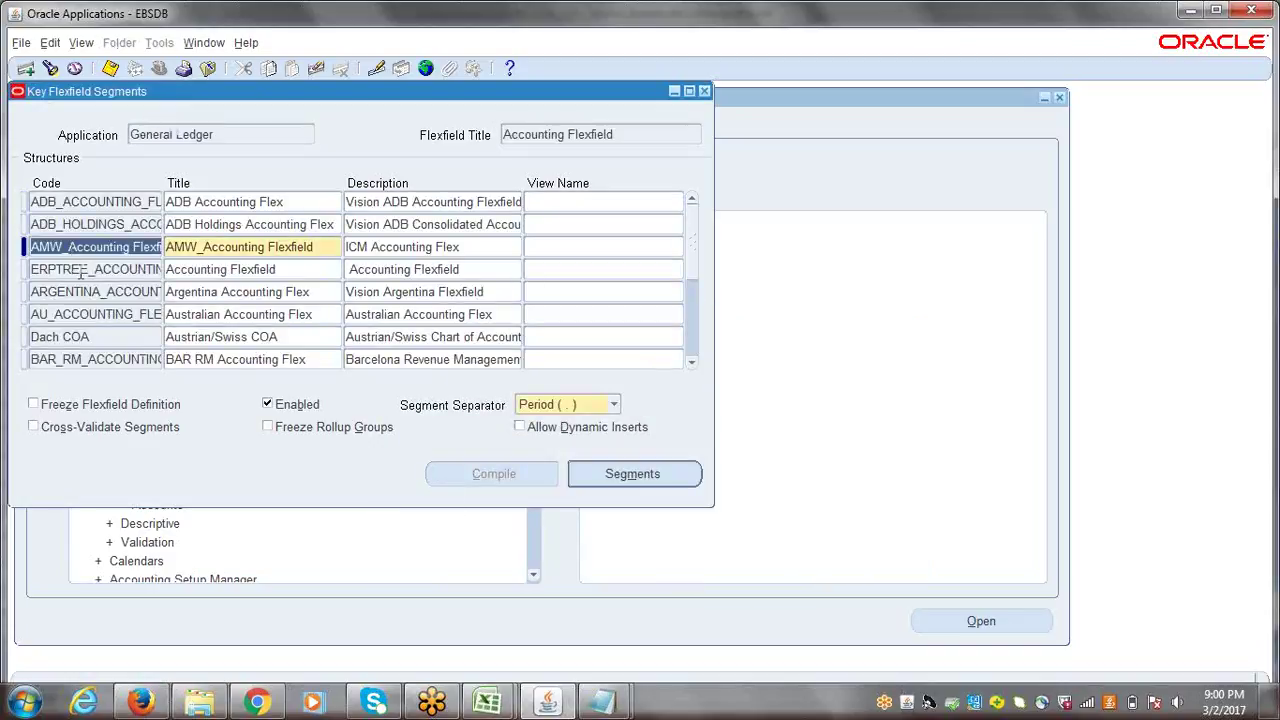
pyautogui.click(72, 269)
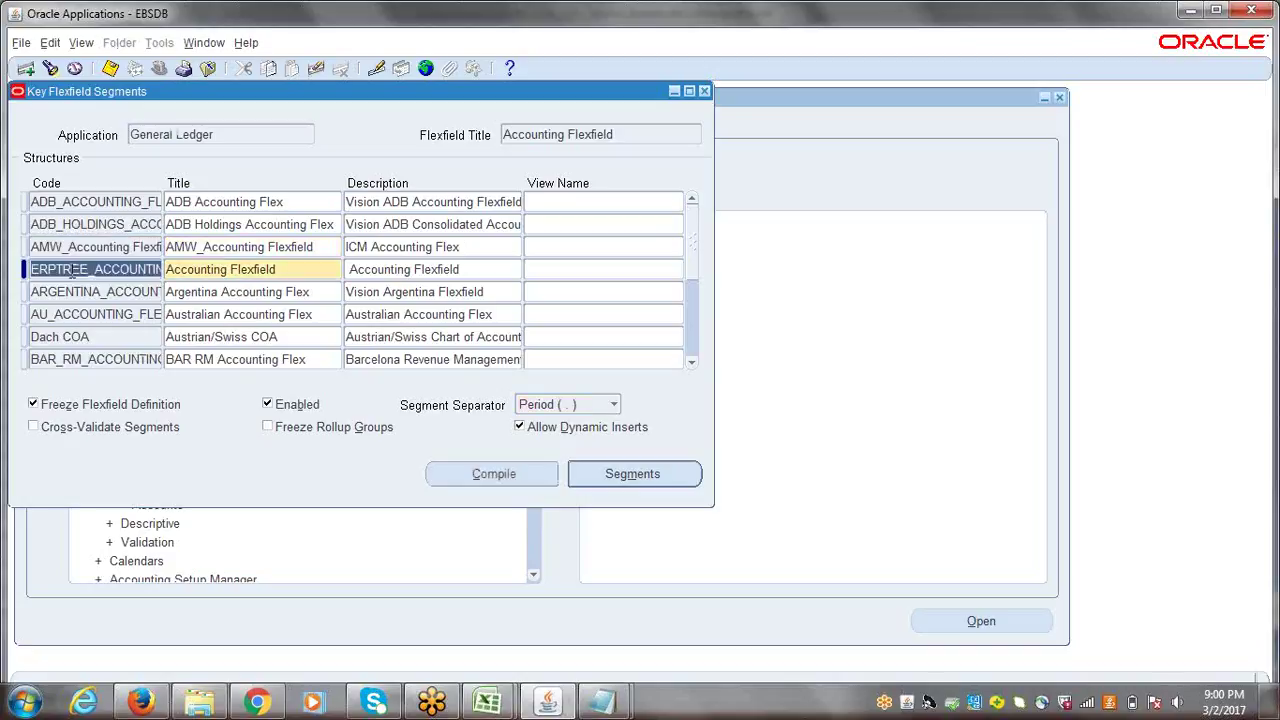
pyautogui.click(77, 224)
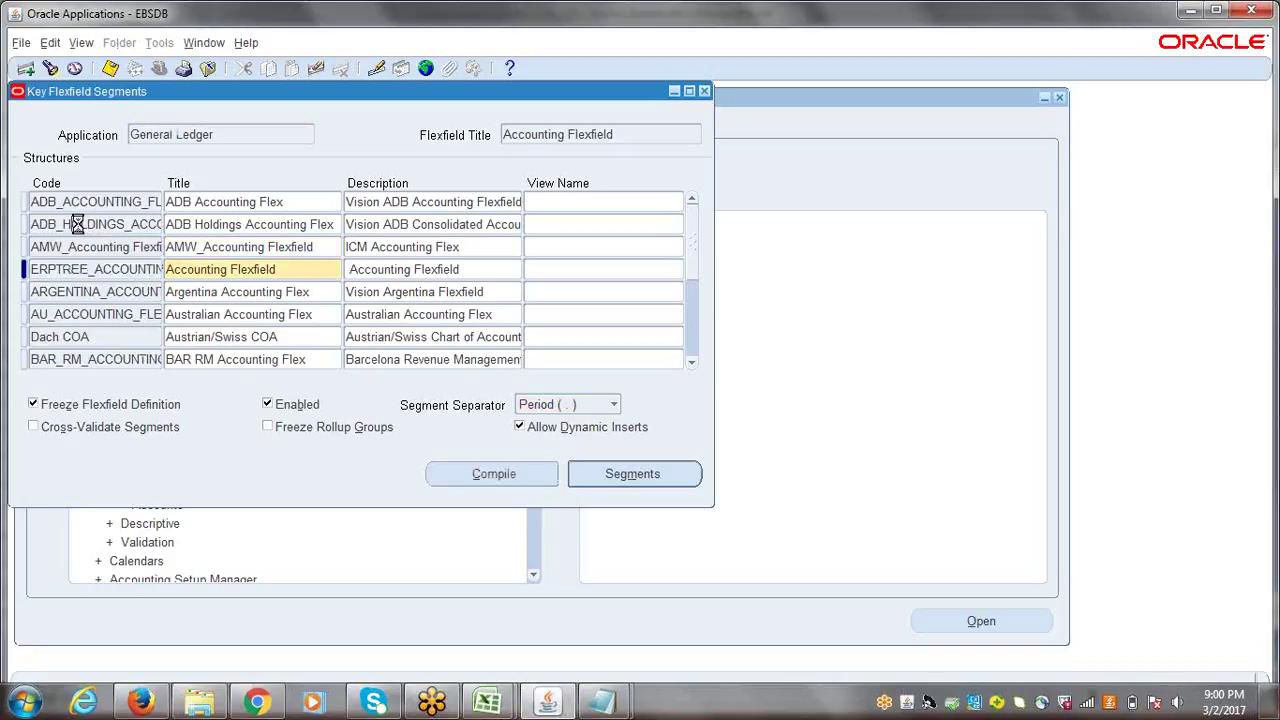
# - Search for the ERPTREE Chart of Accounts structure and open its segments
pyautogui.click(51, 67)
pyautogui.write('erp')
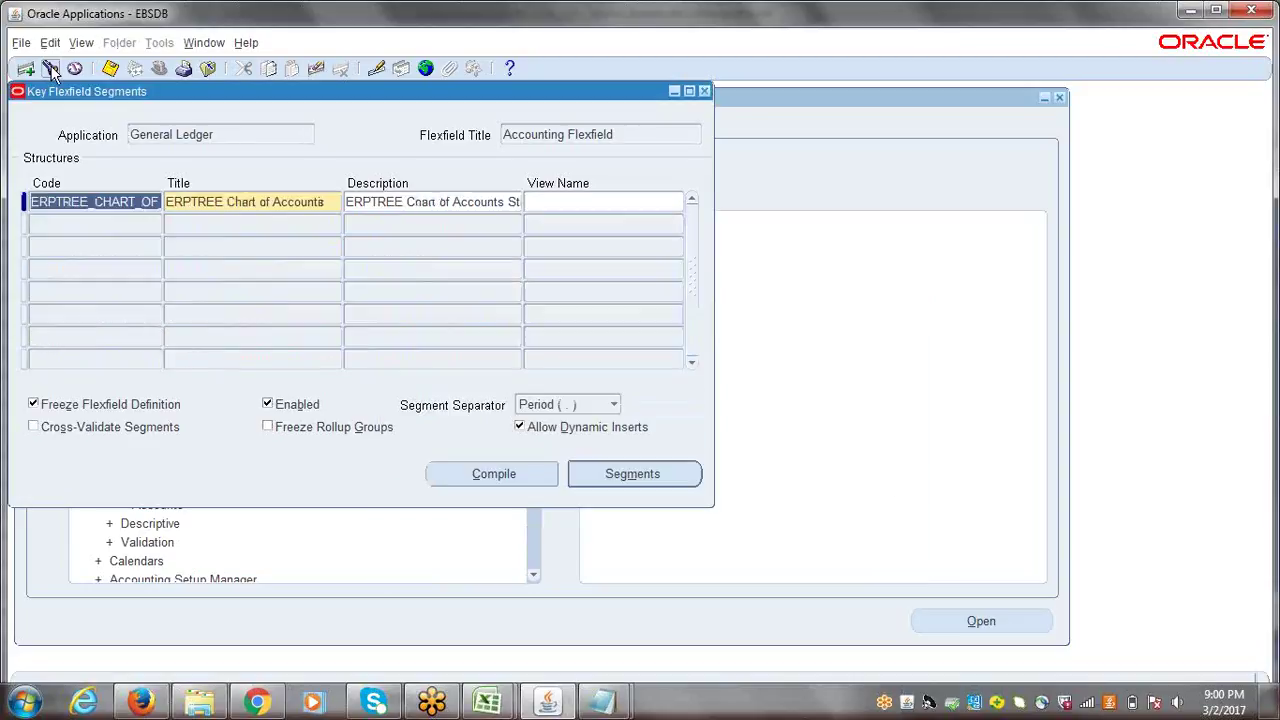
pyautogui.doubleClick(225, 202)
pyautogui.moveTo(323, 203); pyautogui.dragTo(149, 205)
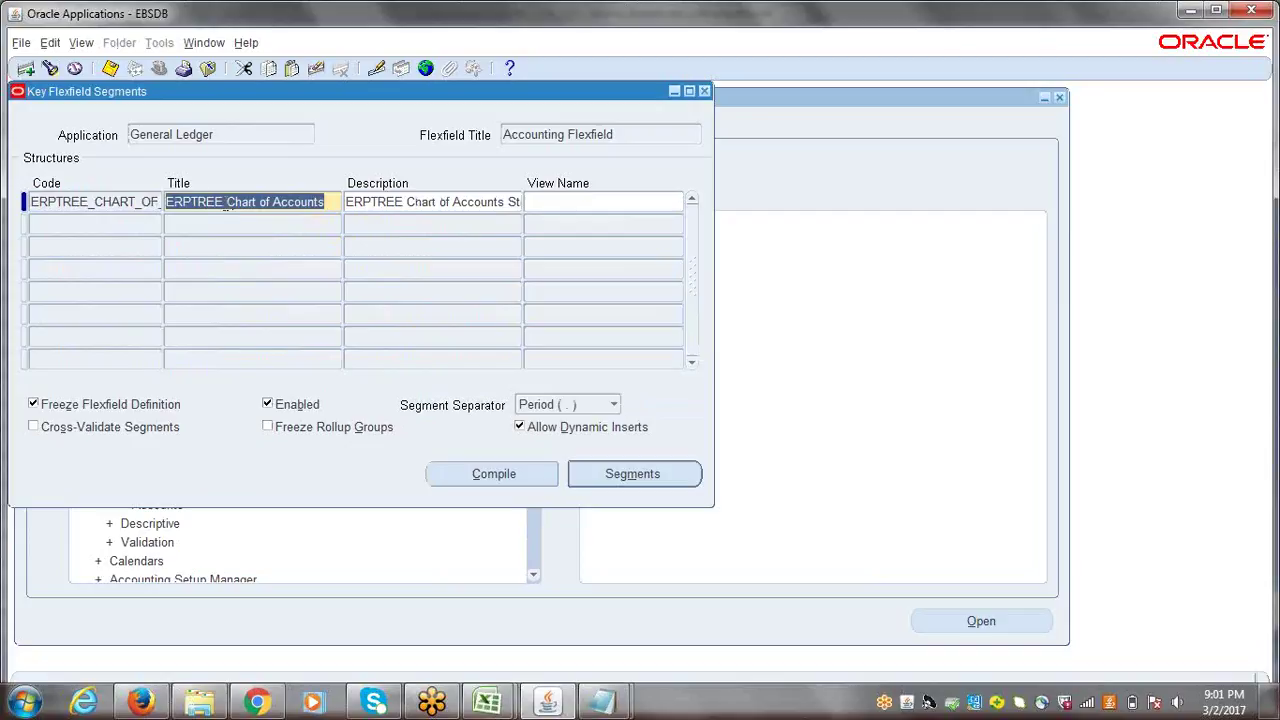
pyautogui.moveTo(118, 205); pyautogui.dragTo(29, 203)
pyautogui.click(135, 202)
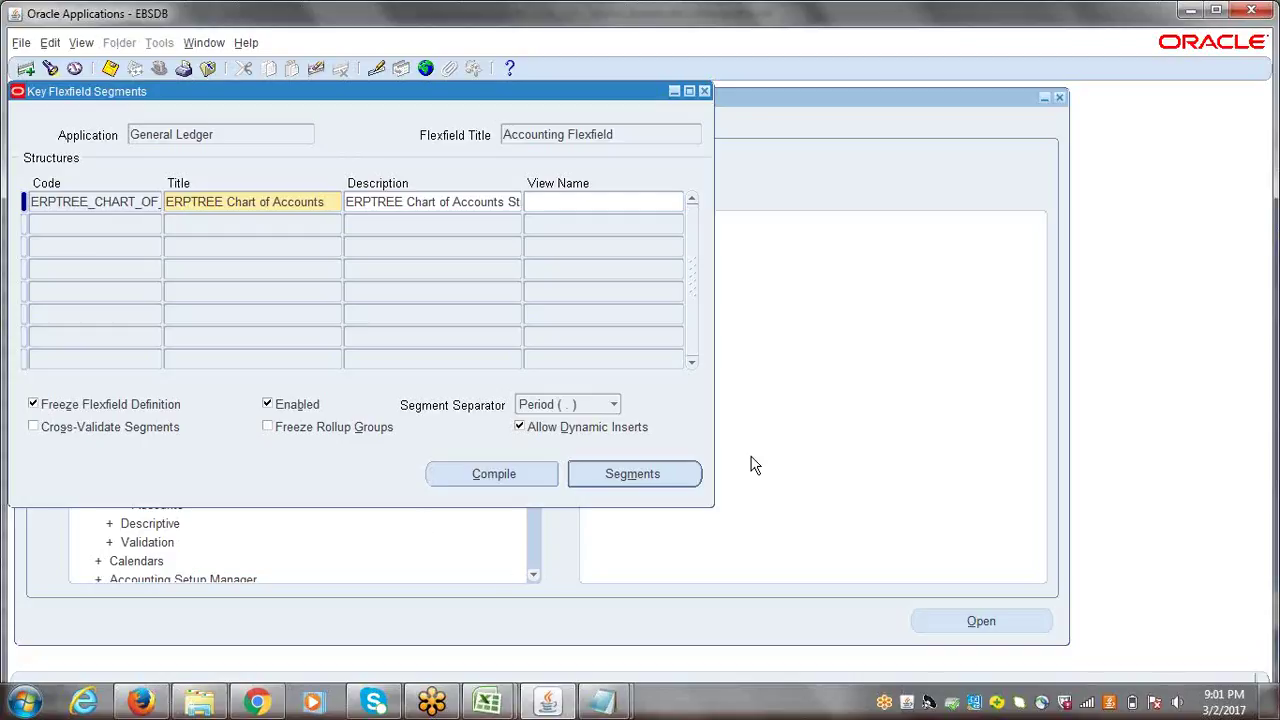
pyautogui.click(640, 474)
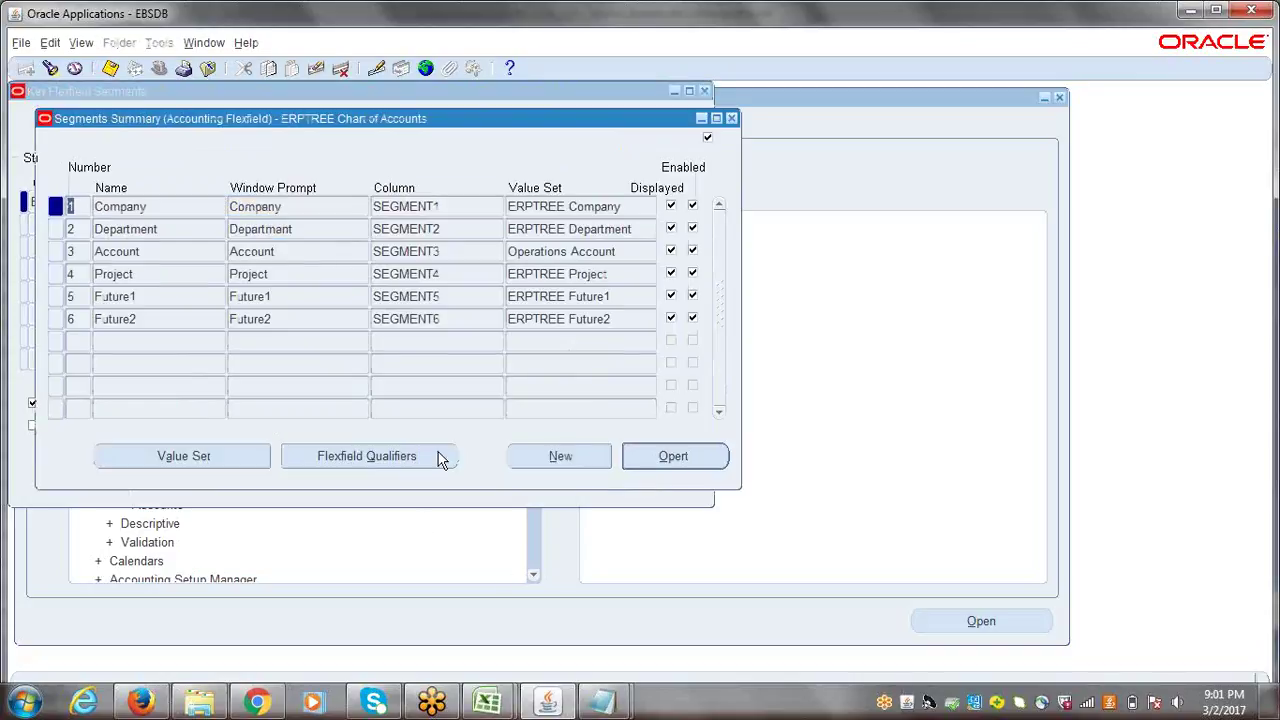
# - Review segment names, prompts, value sets and columns for Company, Project and Future1
pyautogui.click(174, 212)
pyautogui.click(172, 268)
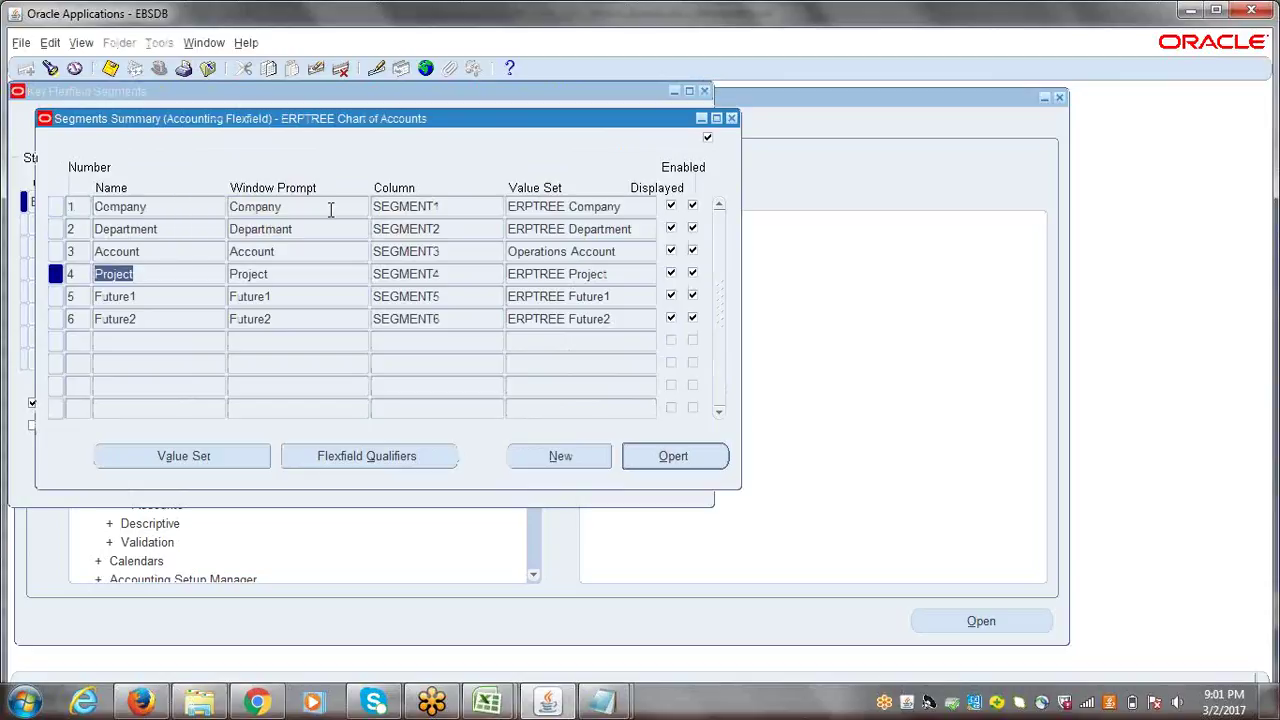
pyautogui.click(329, 207)
pyautogui.click(326, 277)
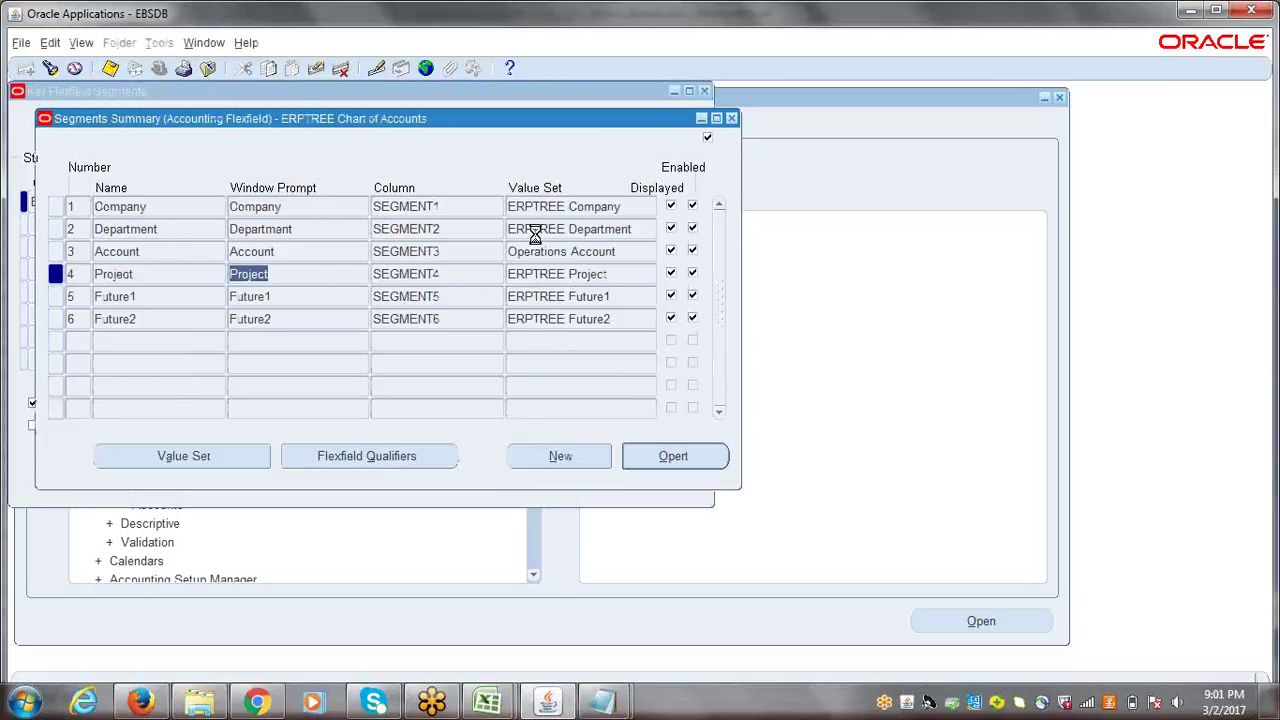
pyautogui.click(542, 296)
pyautogui.click(441, 207)
pyautogui.click(412, 273)
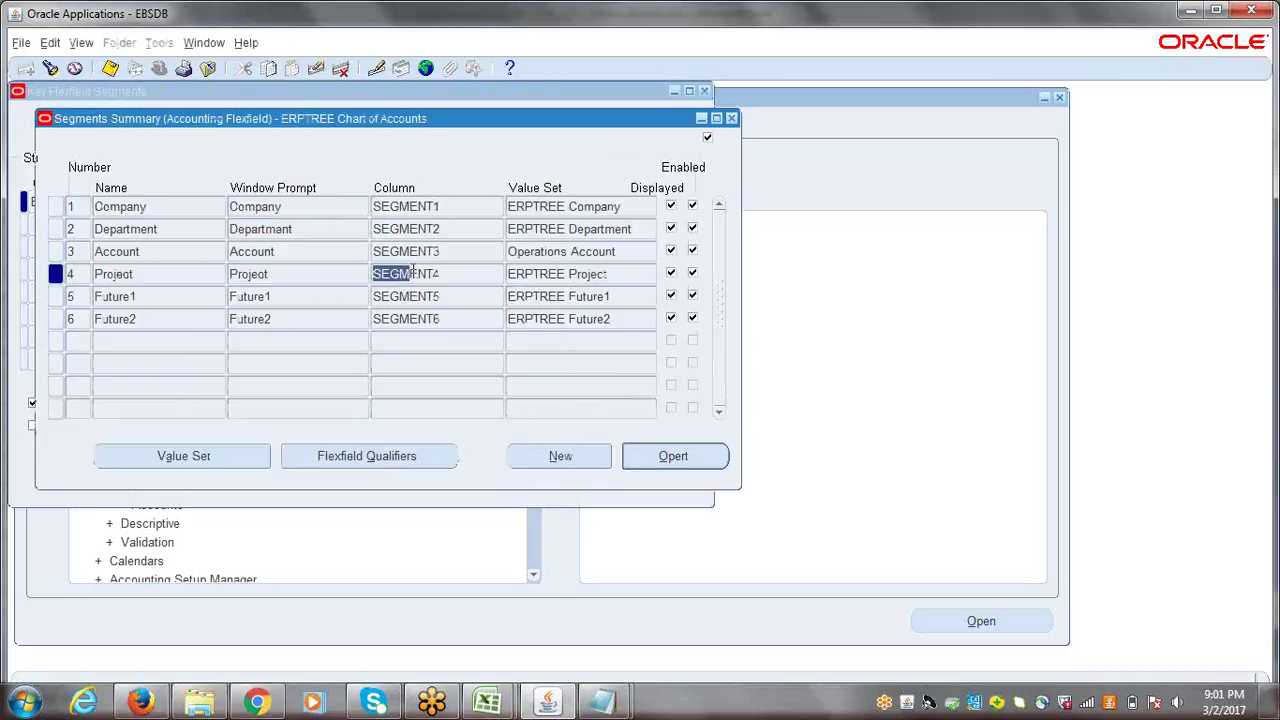
pyautogui.click(732, 119)
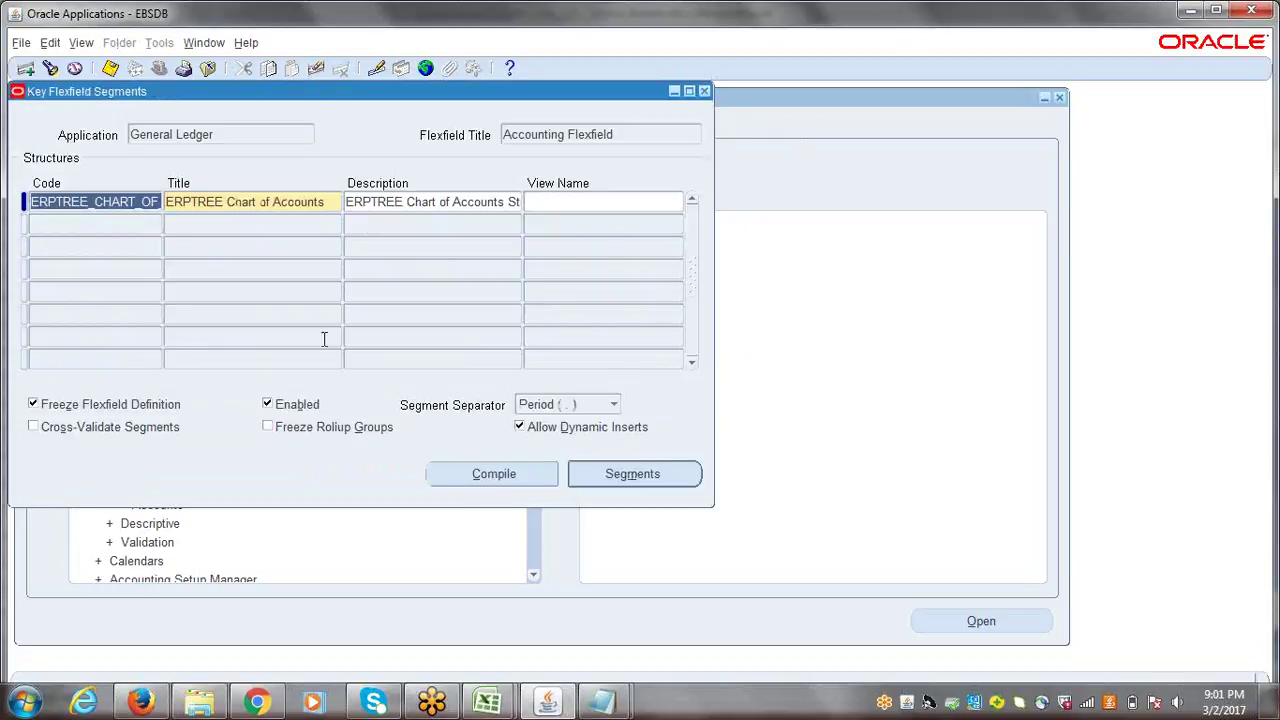
# - Unfreeze the flexfield definition, re-review the segments, then close both forms without saving
pyautogui.click(33, 403)
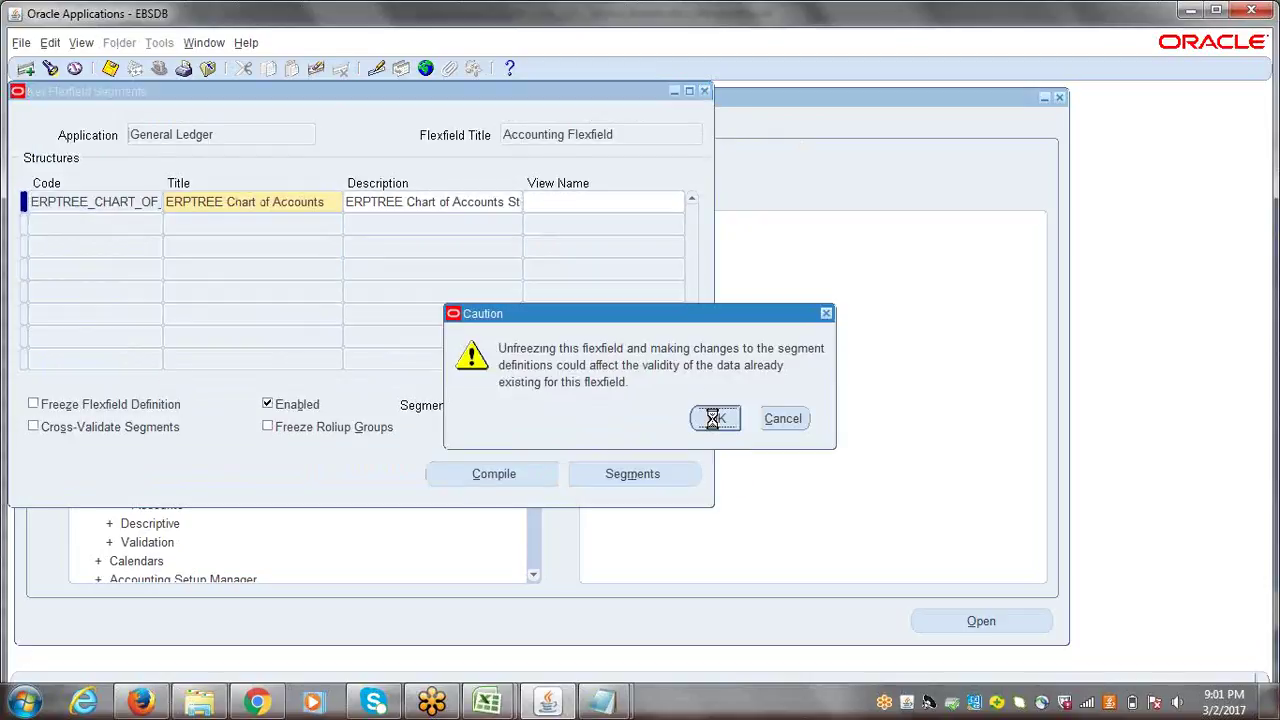
pyautogui.click(713, 418)
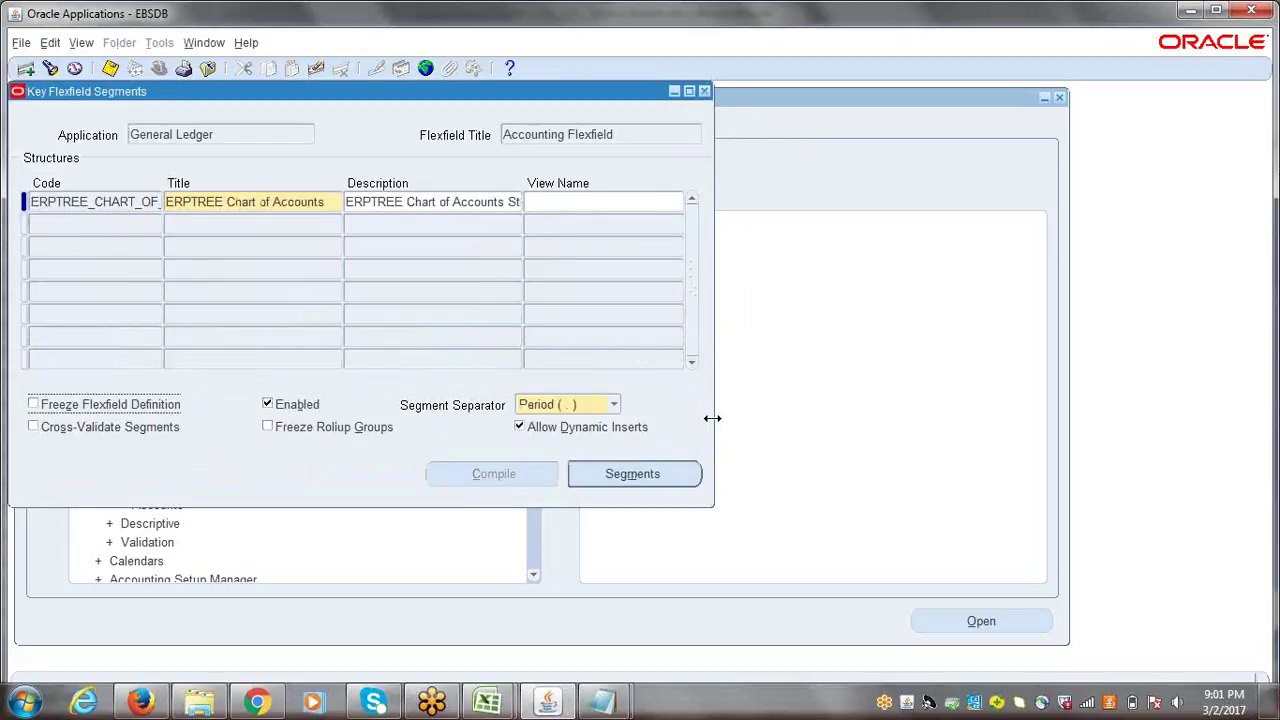
pyautogui.click(632, 476)
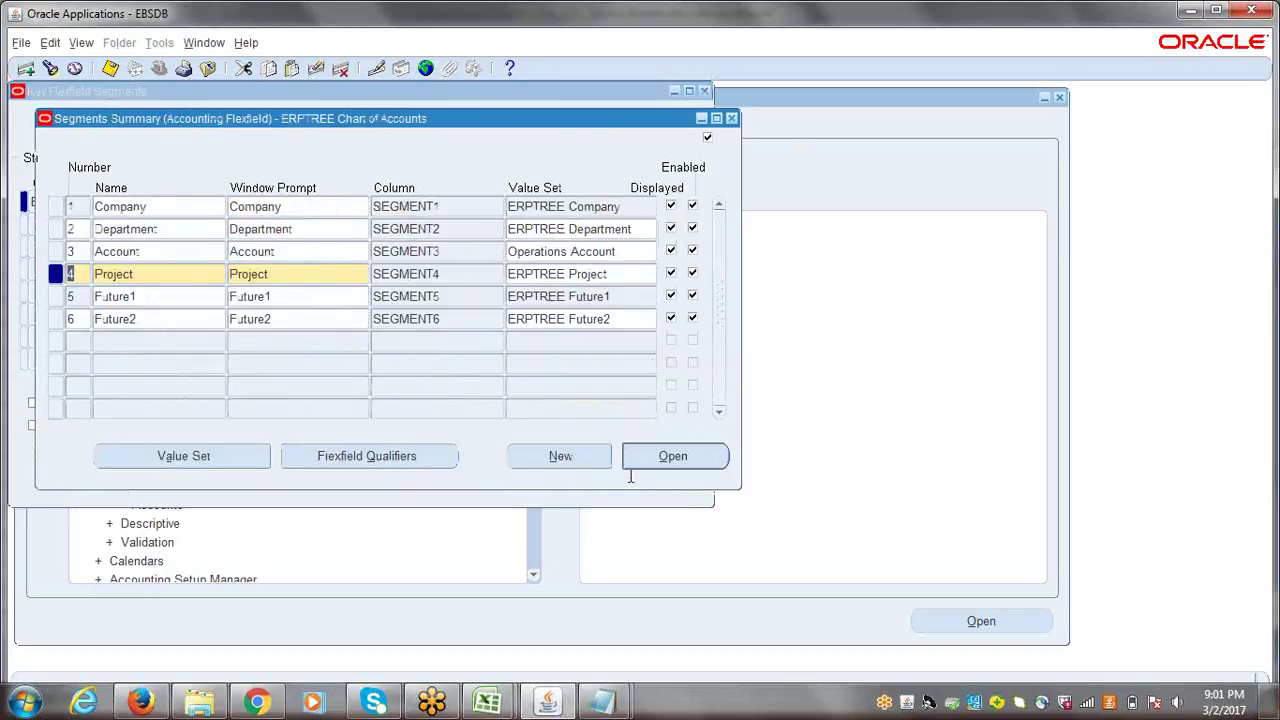
pyautogui.click(171, 206)
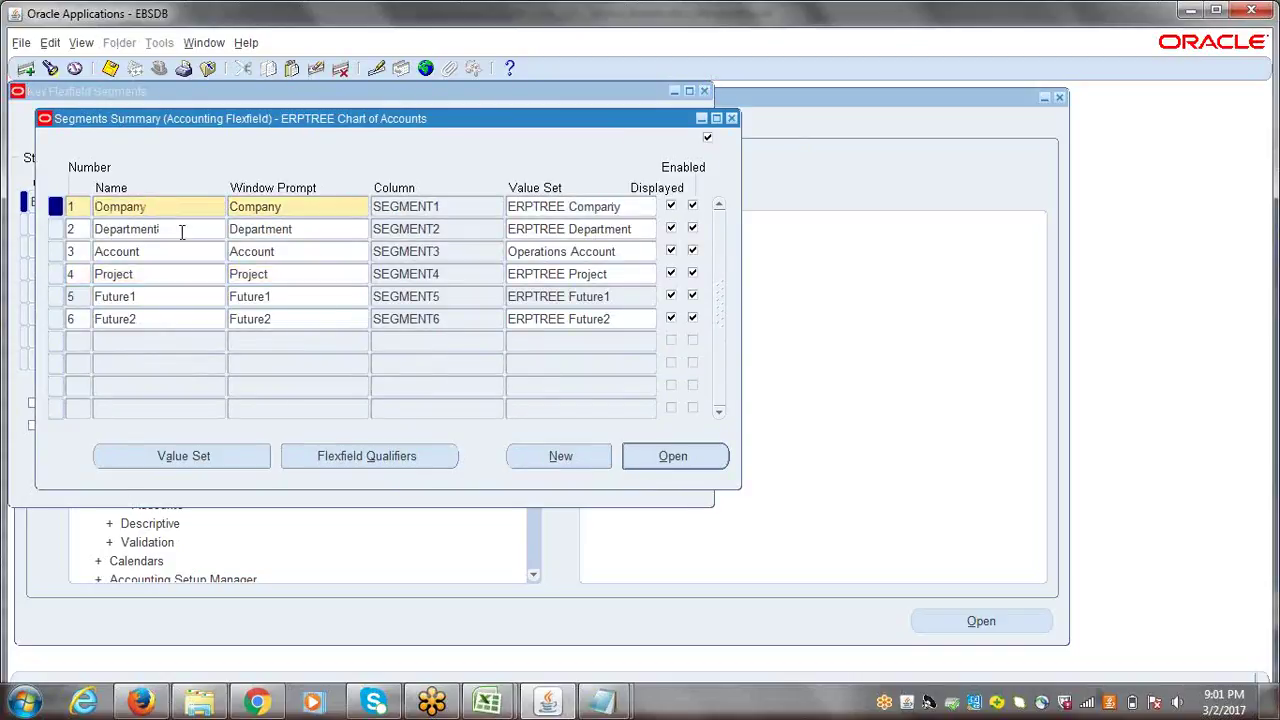
pyautogui.click(180, 231)
pyautogui.click(198, 270)
pyautogui.click(347, 275)
pyautogui.press('Up')
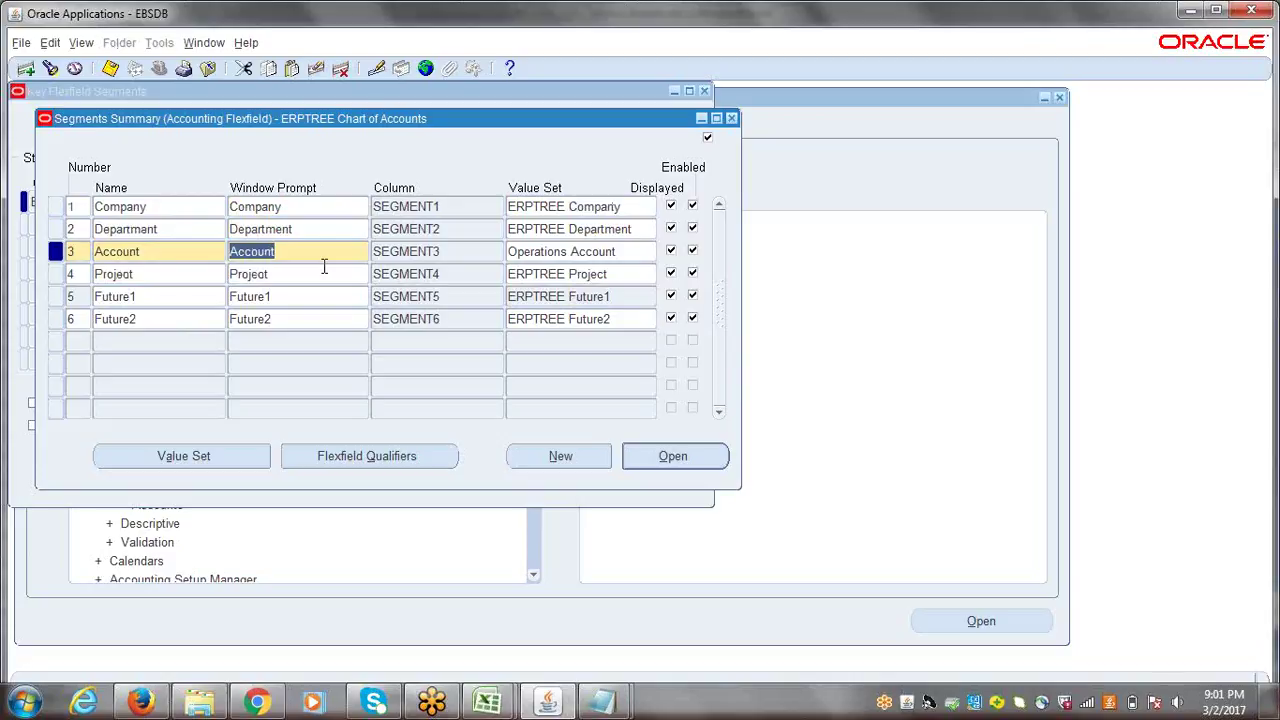
pyautogui.click(176, 208)
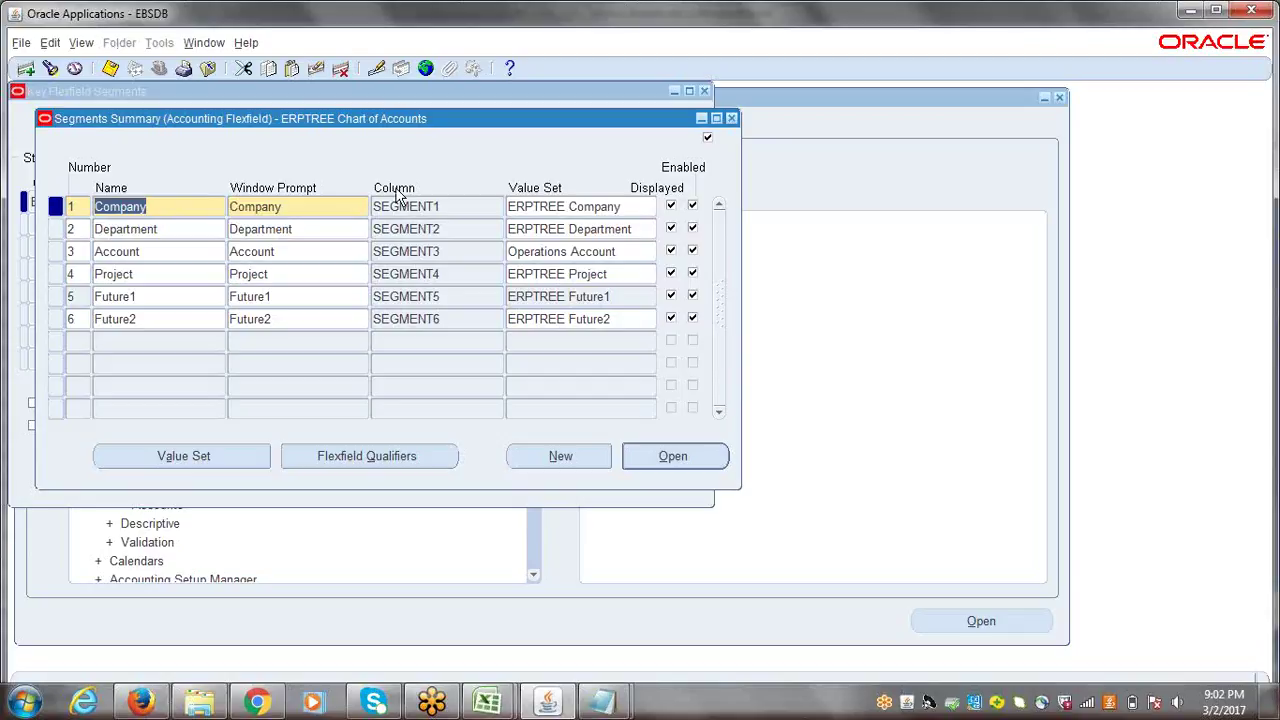
pyautogui.click(732, 119)
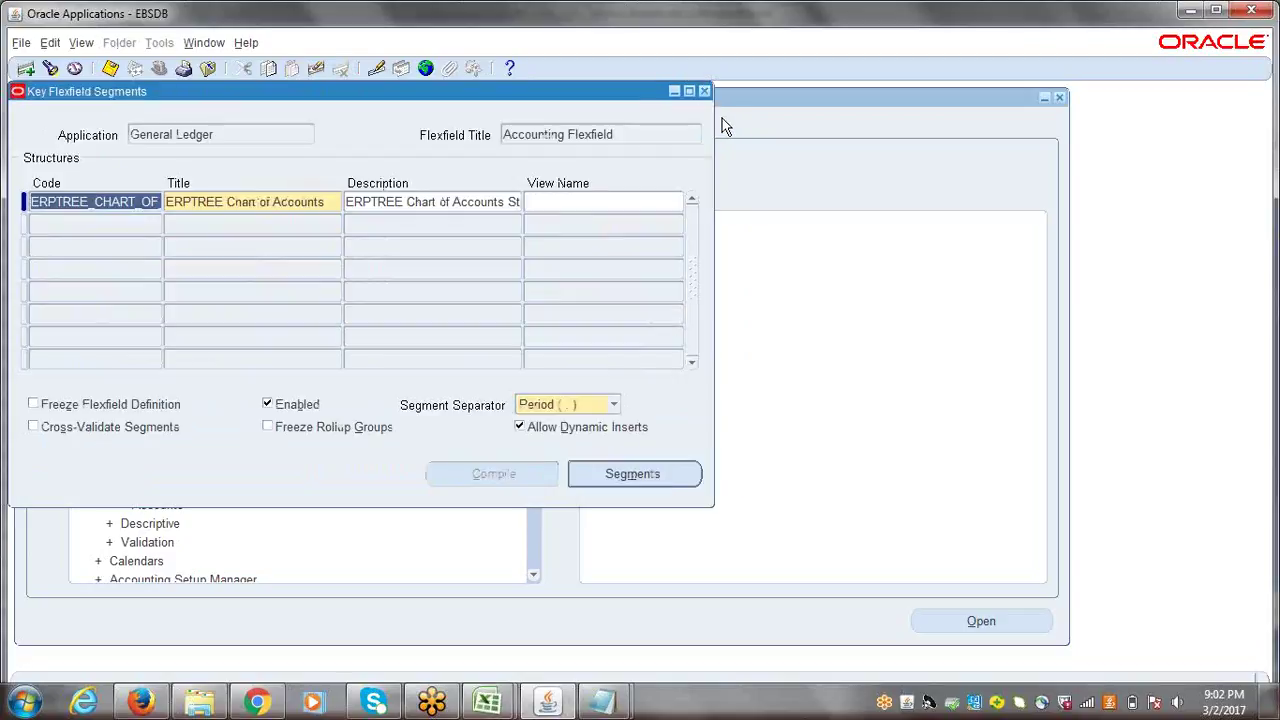
pyautogui.click(704, 91)
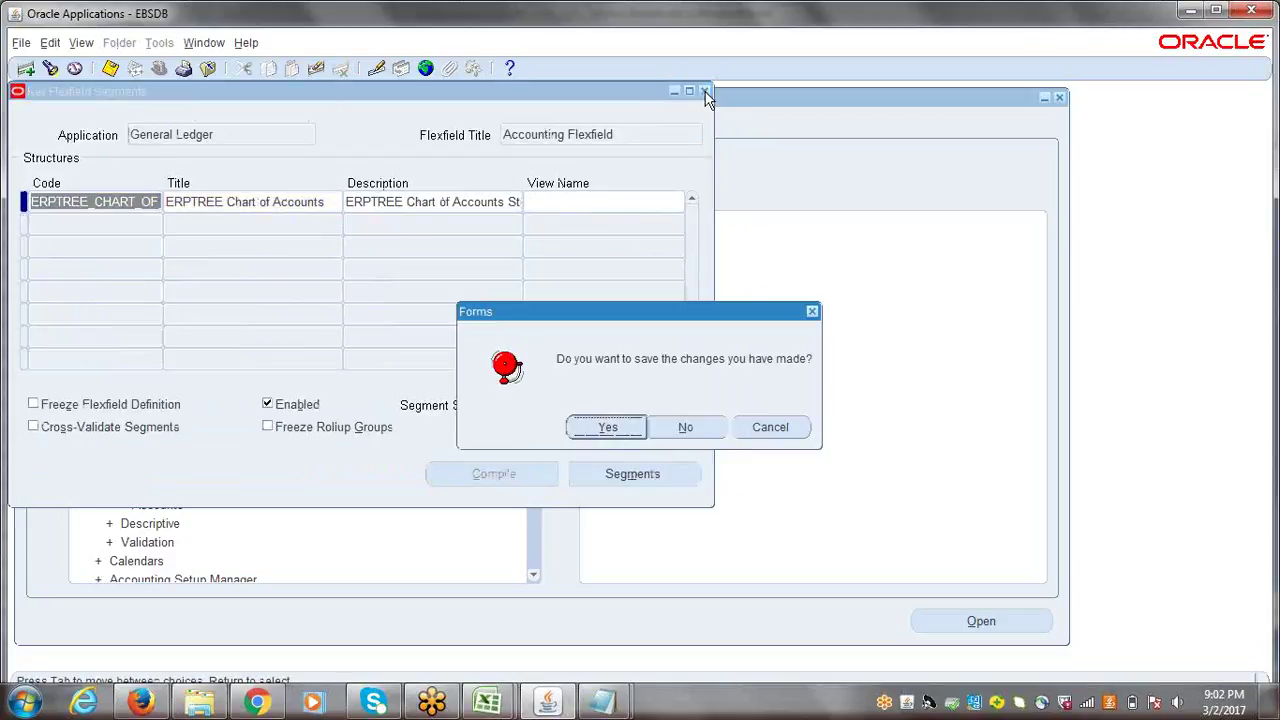
pyautogui.click(668, 432)
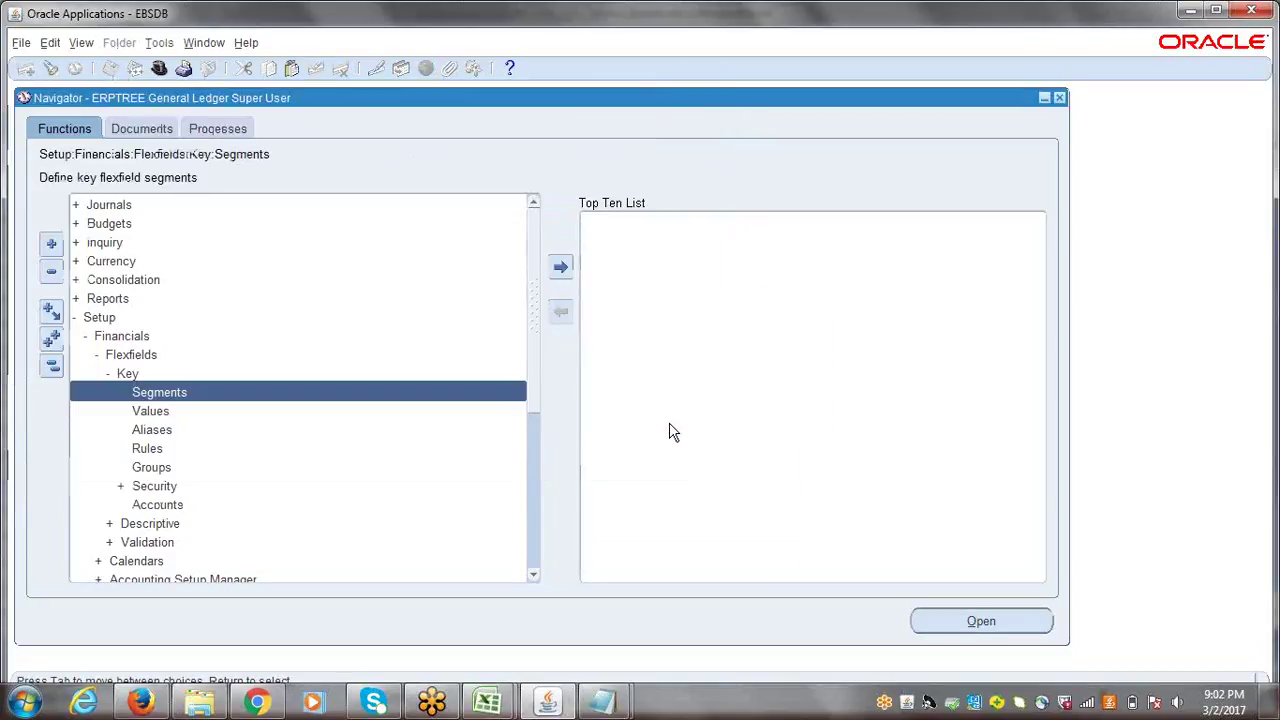
# - Open Enter Journals, start a new journal, and begin the first line's account
pyautogui.click(47, 367)
pyautogui.doubleClick(116, 204)
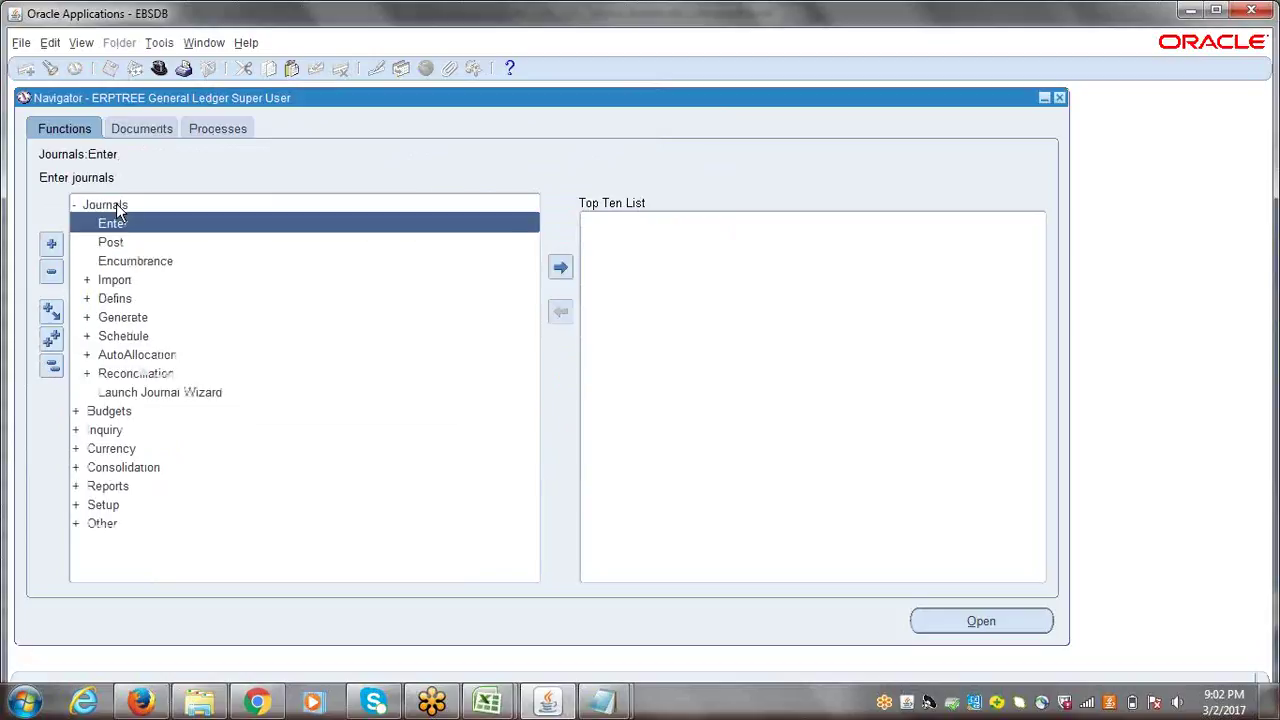
pyautogui.doubleClick(116, 223)
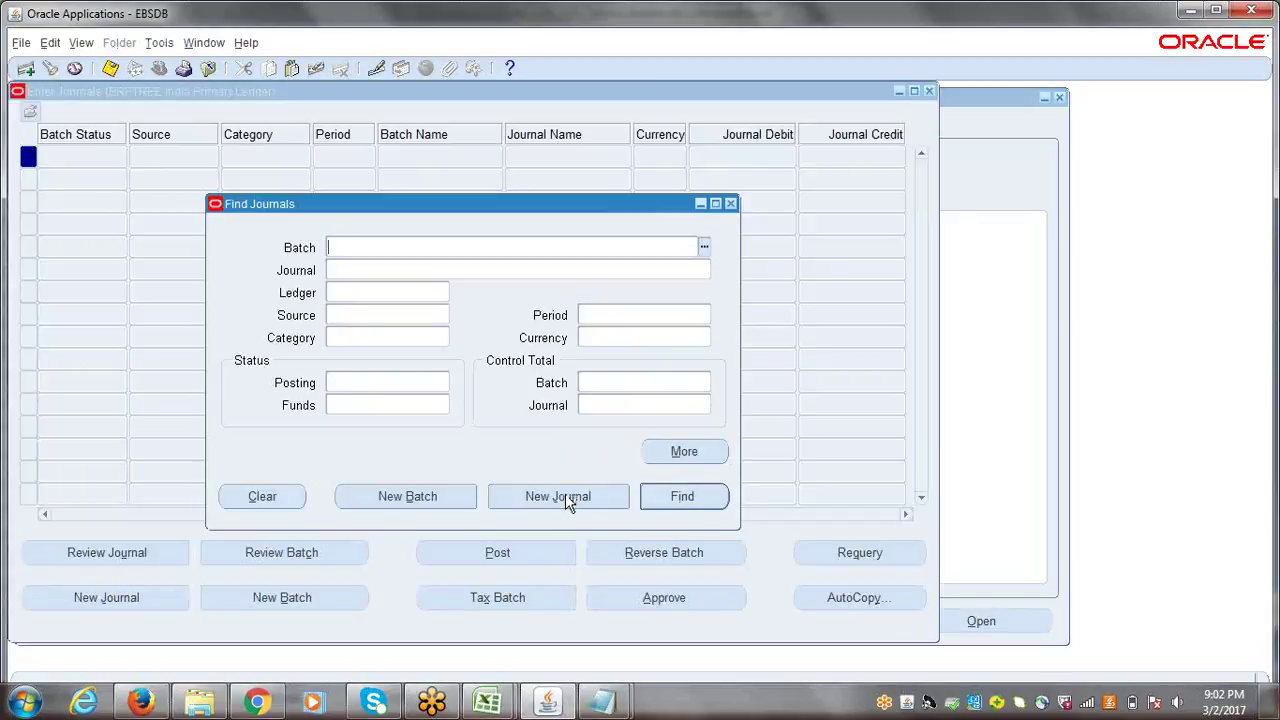
pyautogui.click(566, 496)
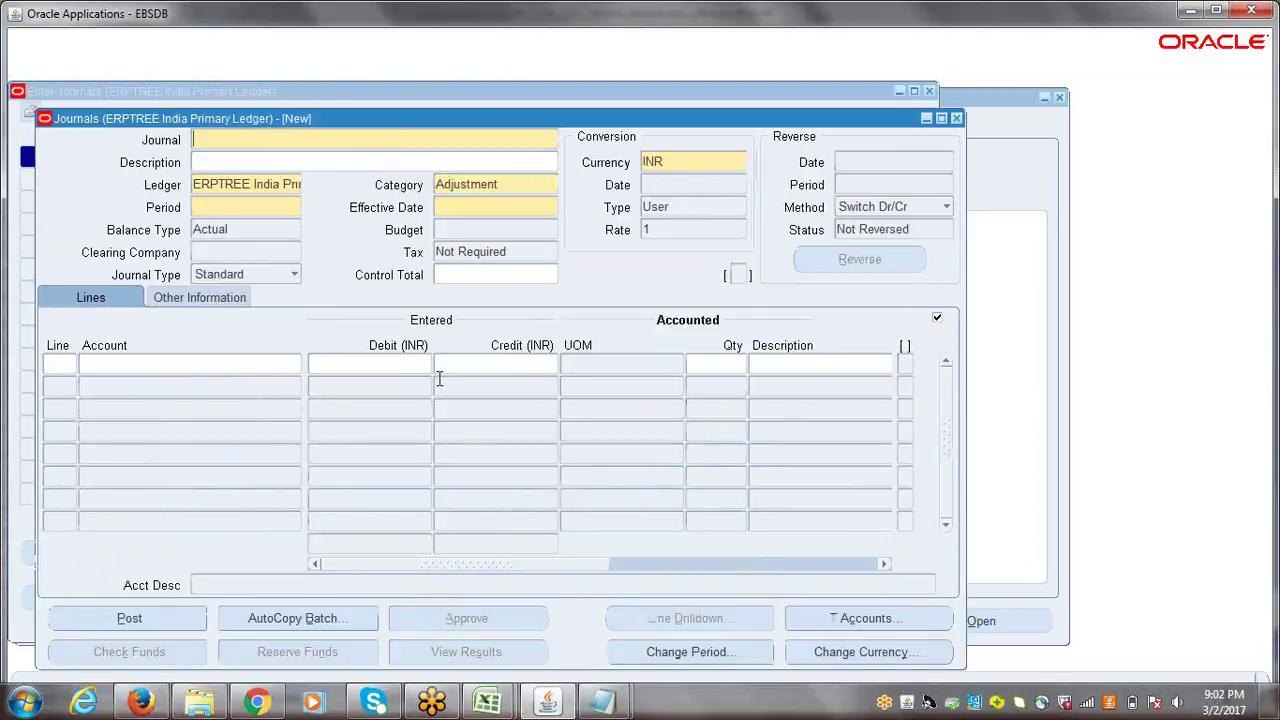
pyautogui.click(266, 366)
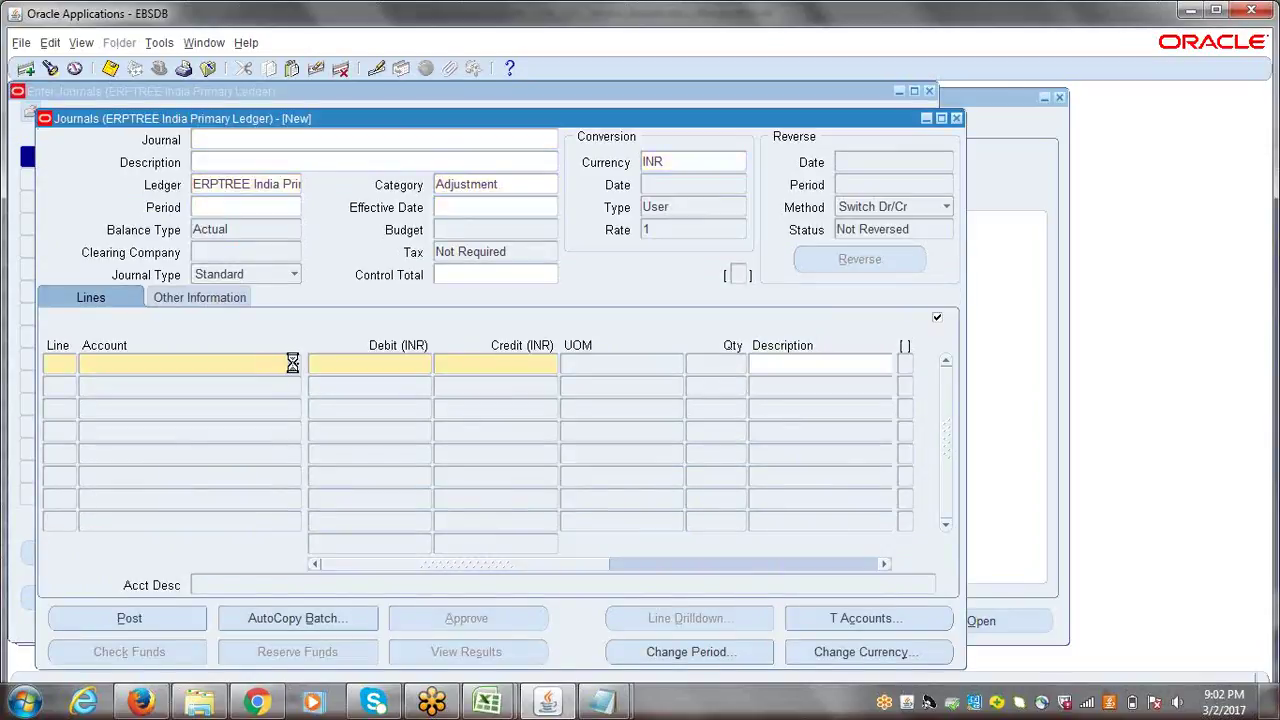
# - Browse the company, department and project value lists, then abandon the account and journal
pyautogui.click(424, 296)
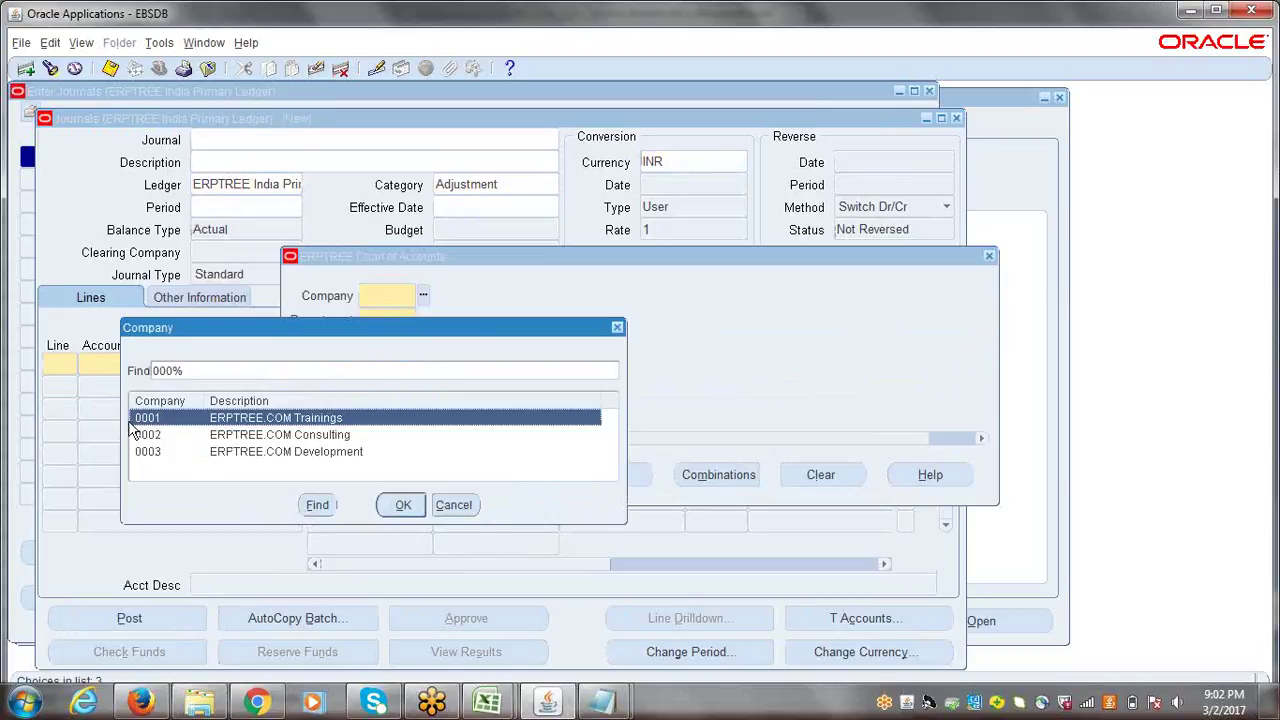
pyautogui.click(617, 327)
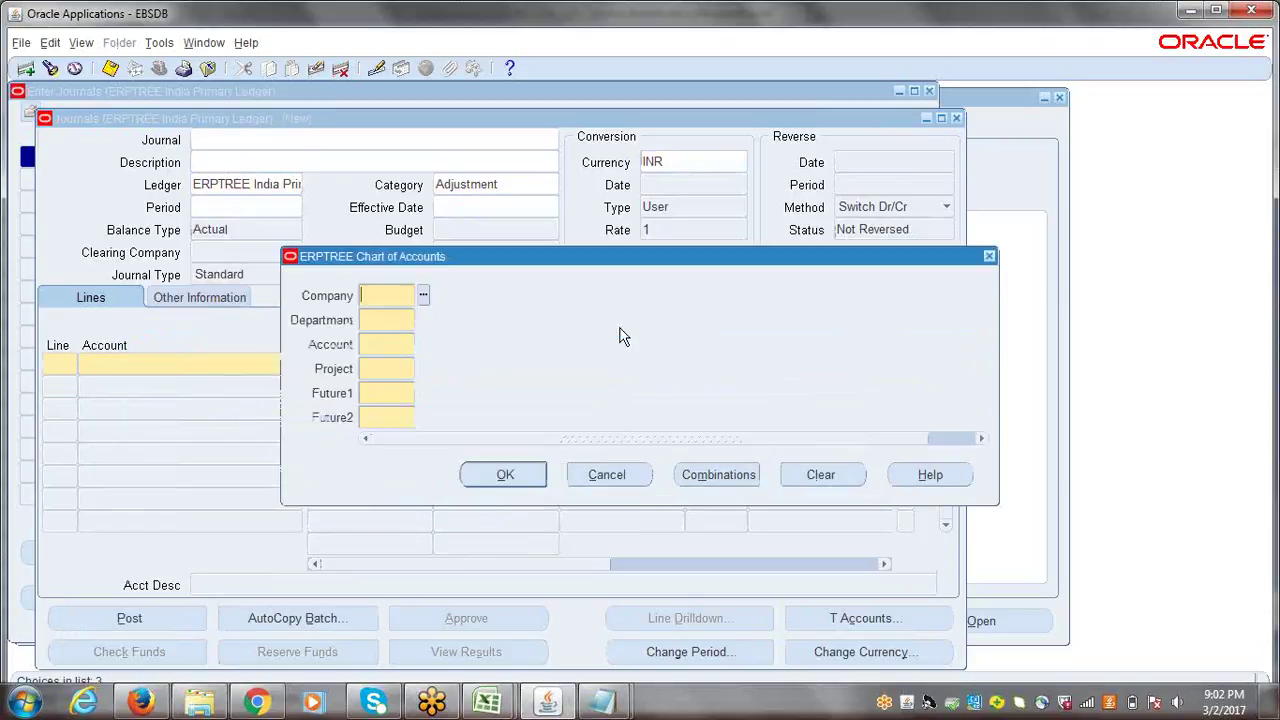
pyautogui.click(385, 320)
pyautogui.click(420, 320)
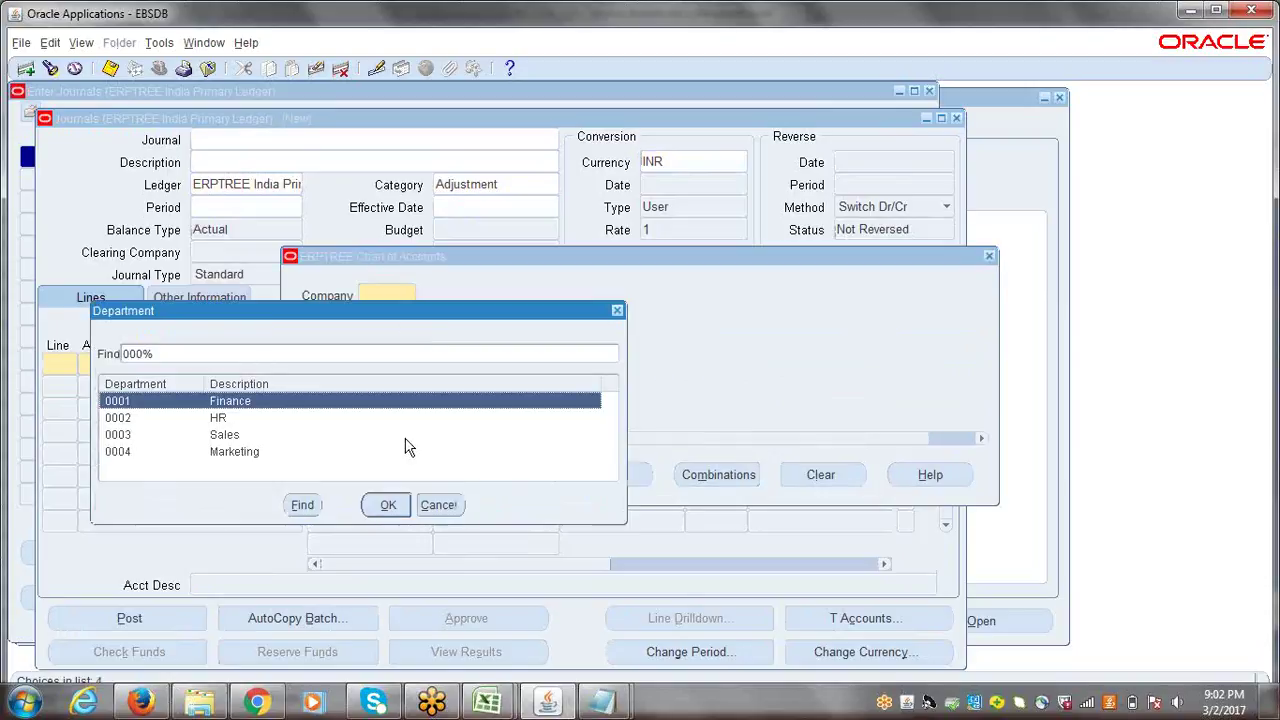
pyautogui.click(444, 508)
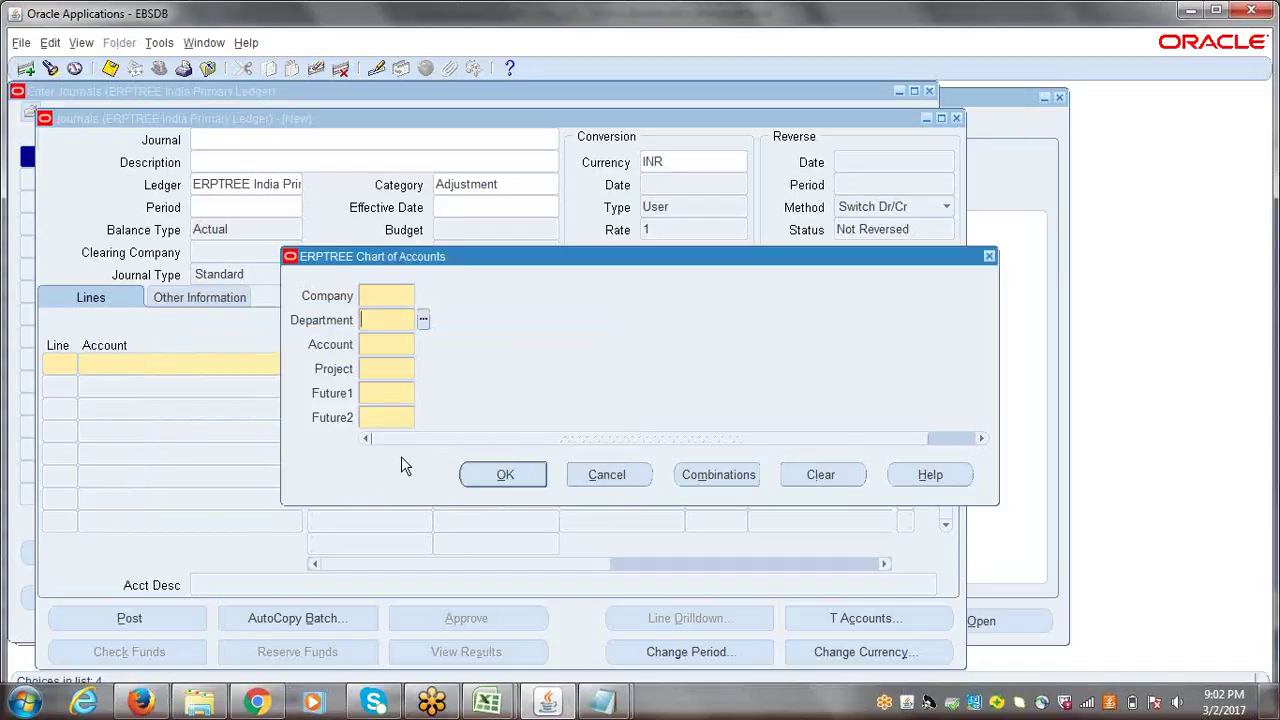
pyautogui.click(395, 340)
pyautogui.click(410, 368)
pyautogui.click(422, 369)
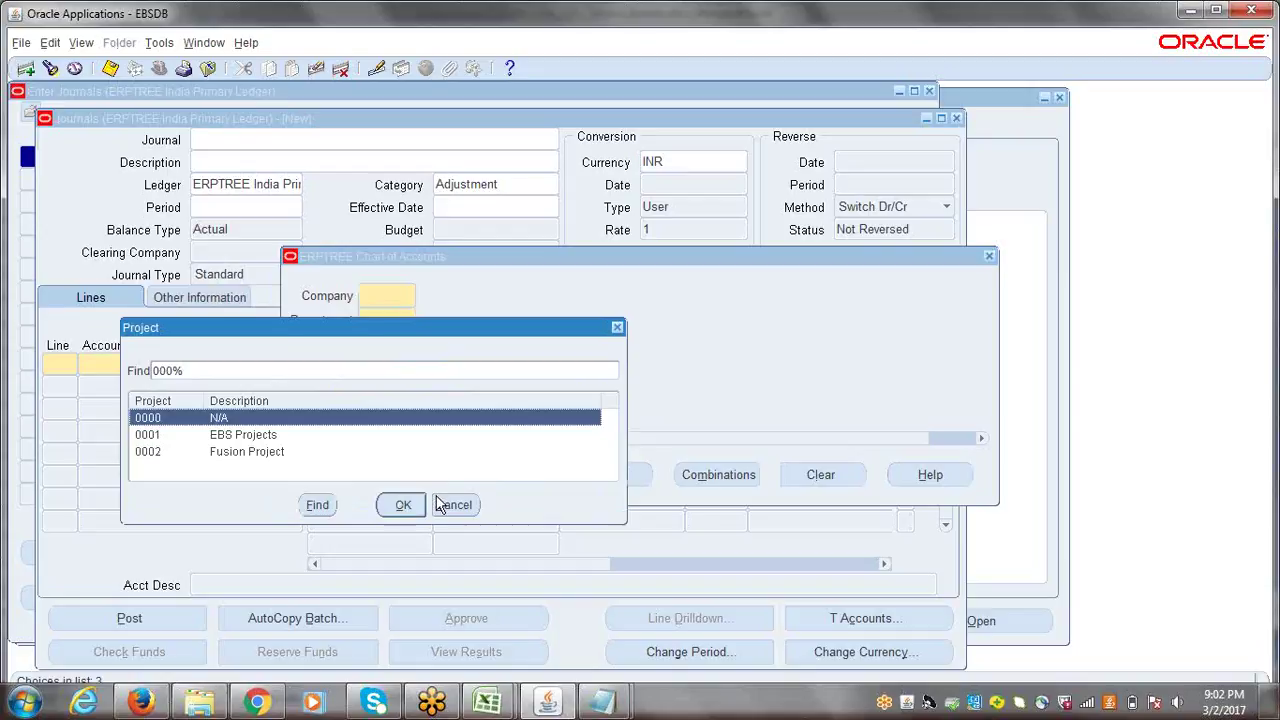
pyautogui.click(449, 504)
pyautogui.click(395, 392)
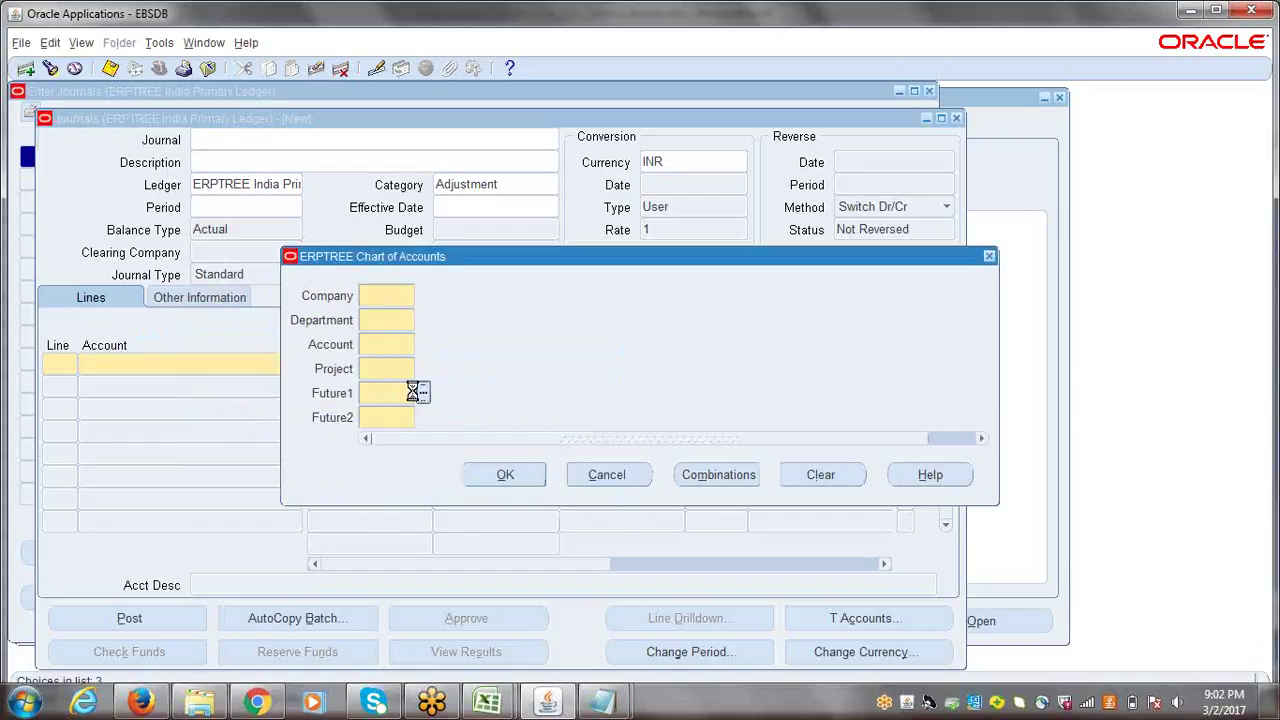
pyautogui.click(424, 415)
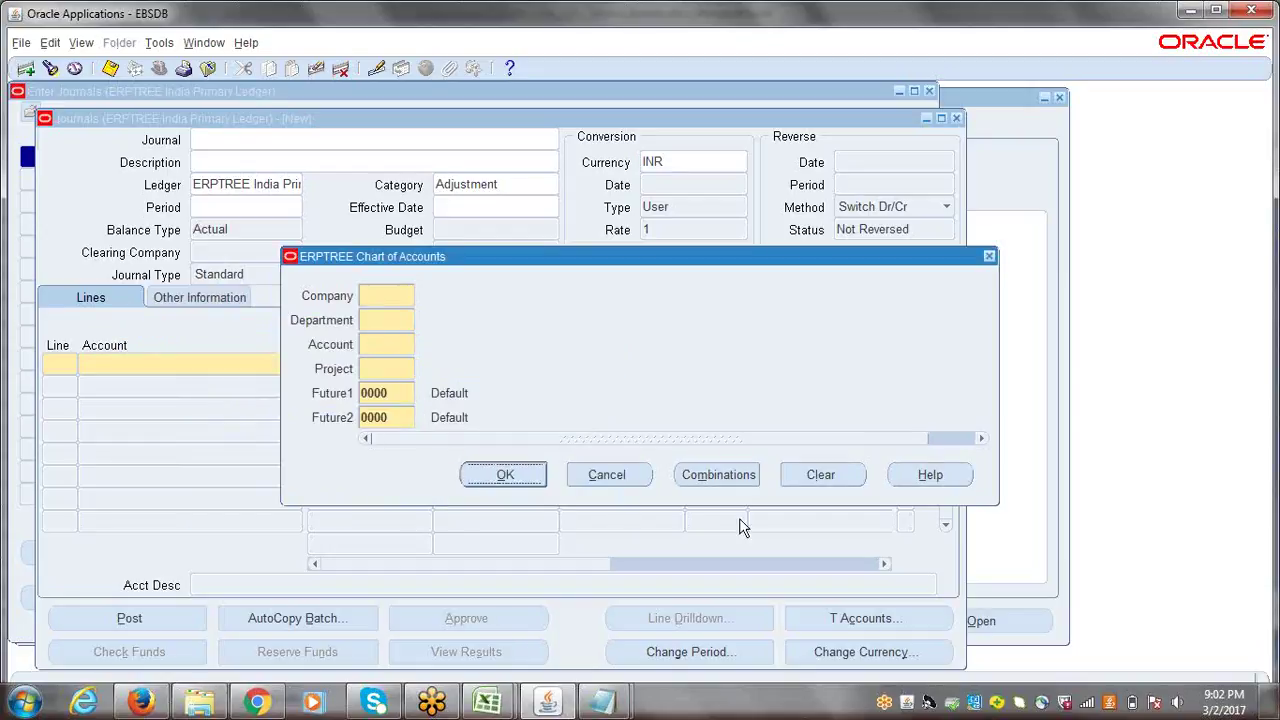
pyautogui.click(608, 475)
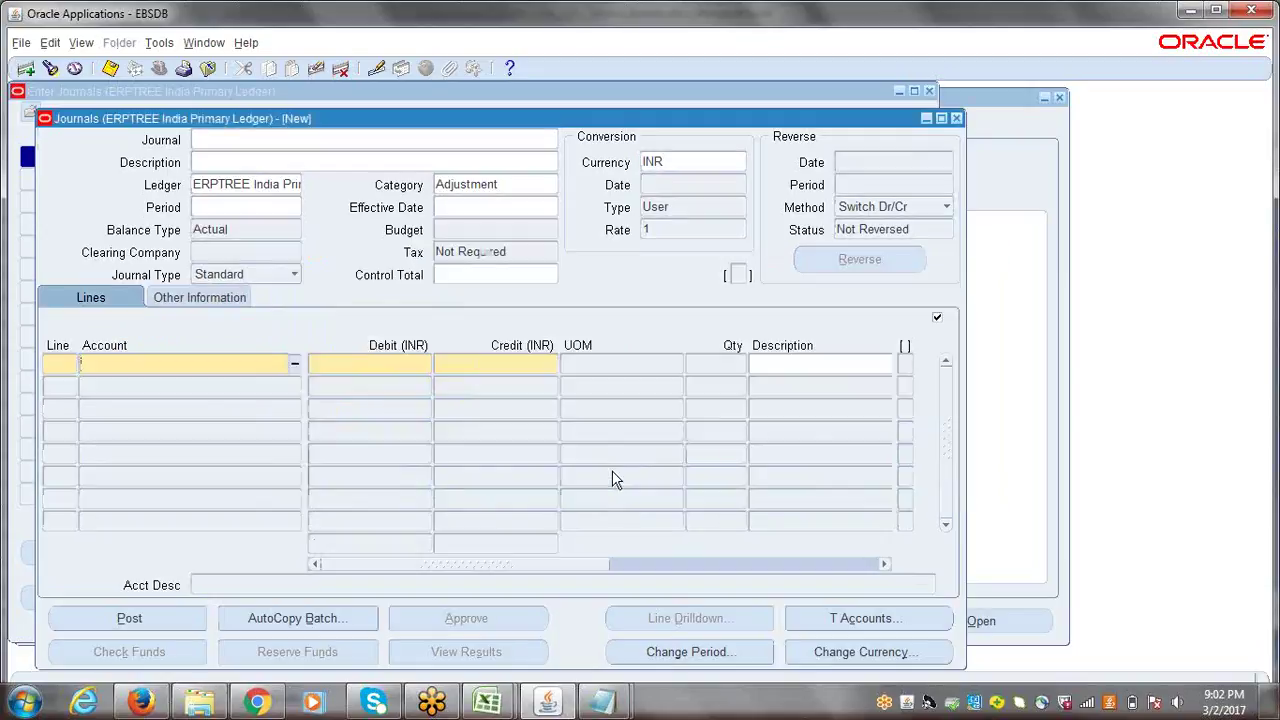
pyautogui.click(957, 119)
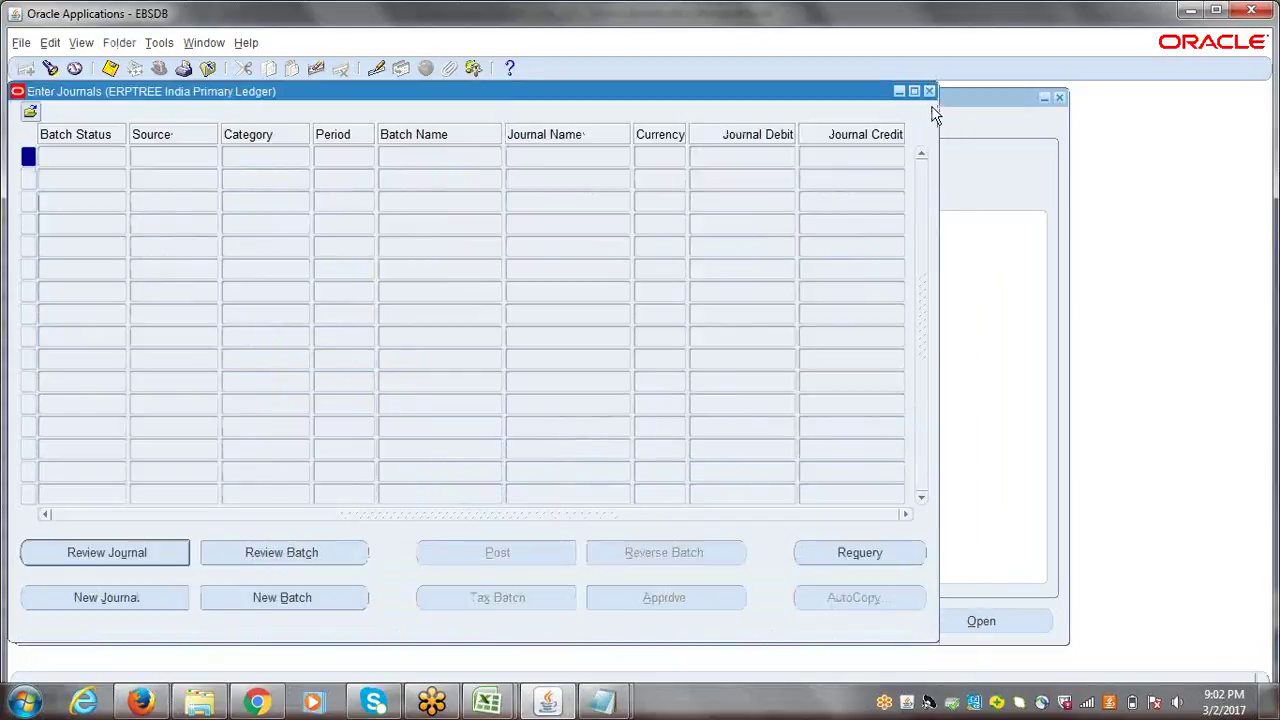
# - Close Enter Journals and expand Setup > Financials > Flexfields > Key in the Navigator
pyautogui.click(929, 92)
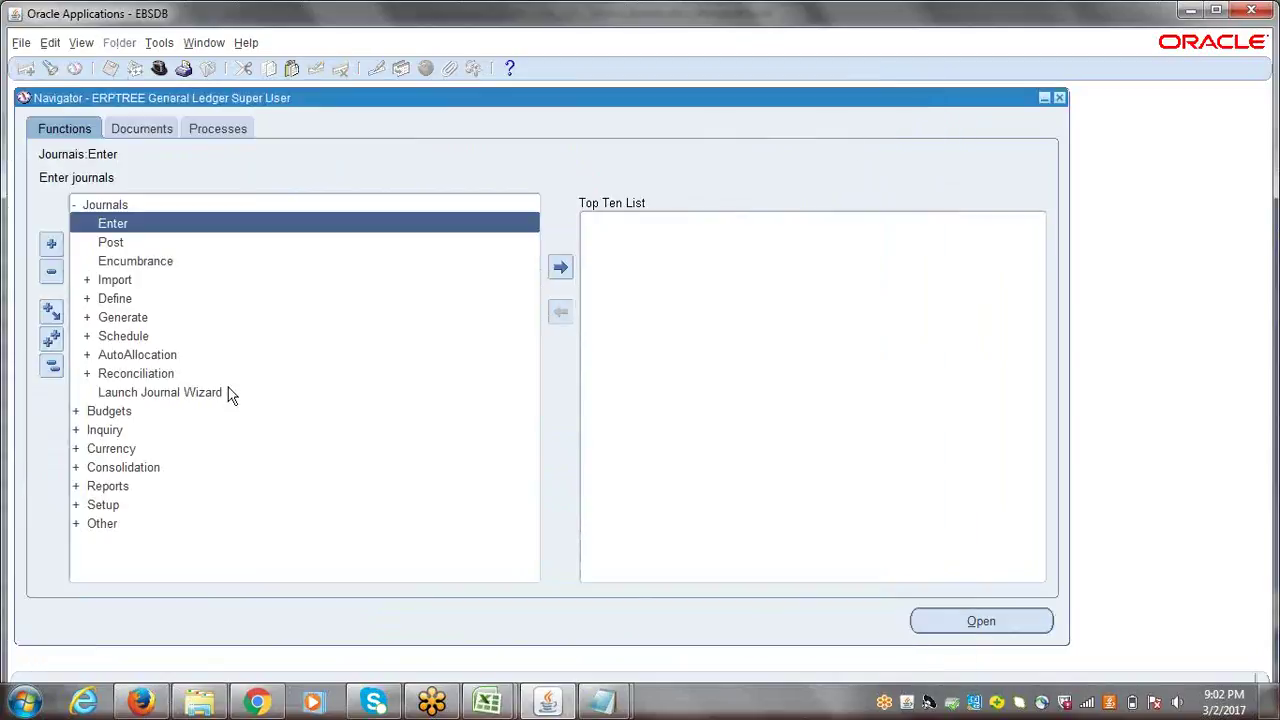
pyautogui.click(46, 370)
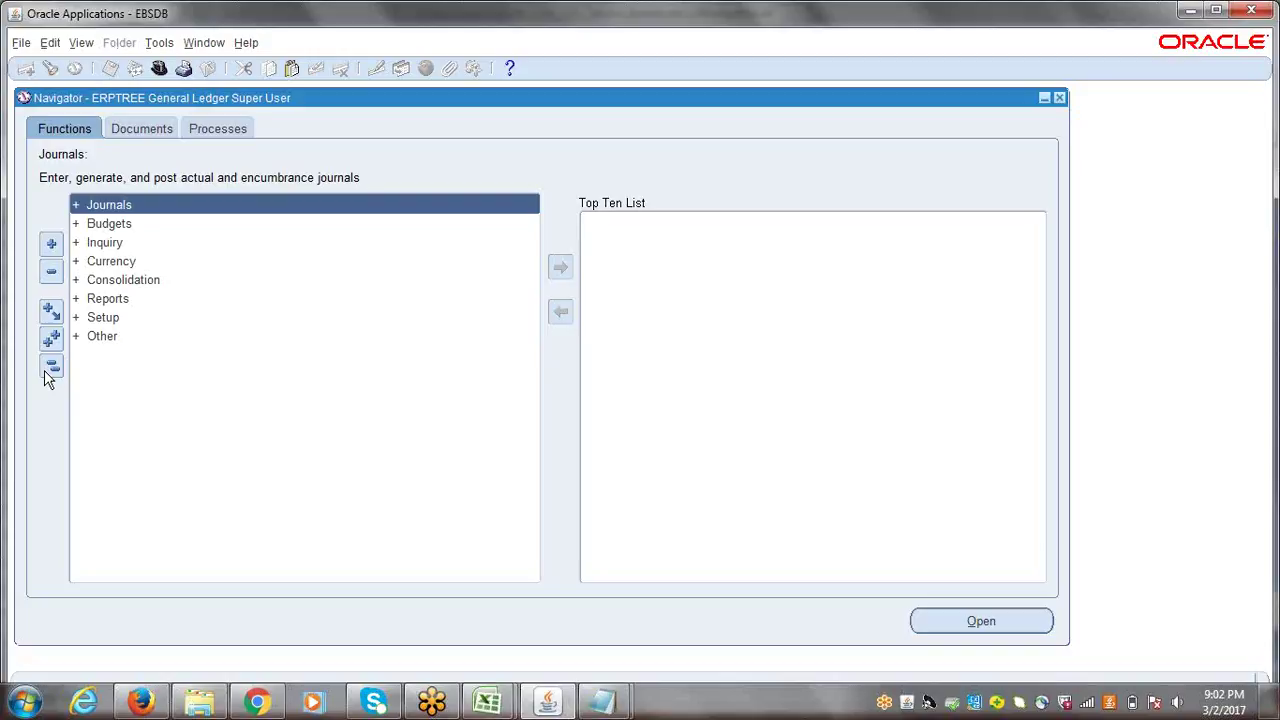
pyautogui.doubleClick(114, 320)
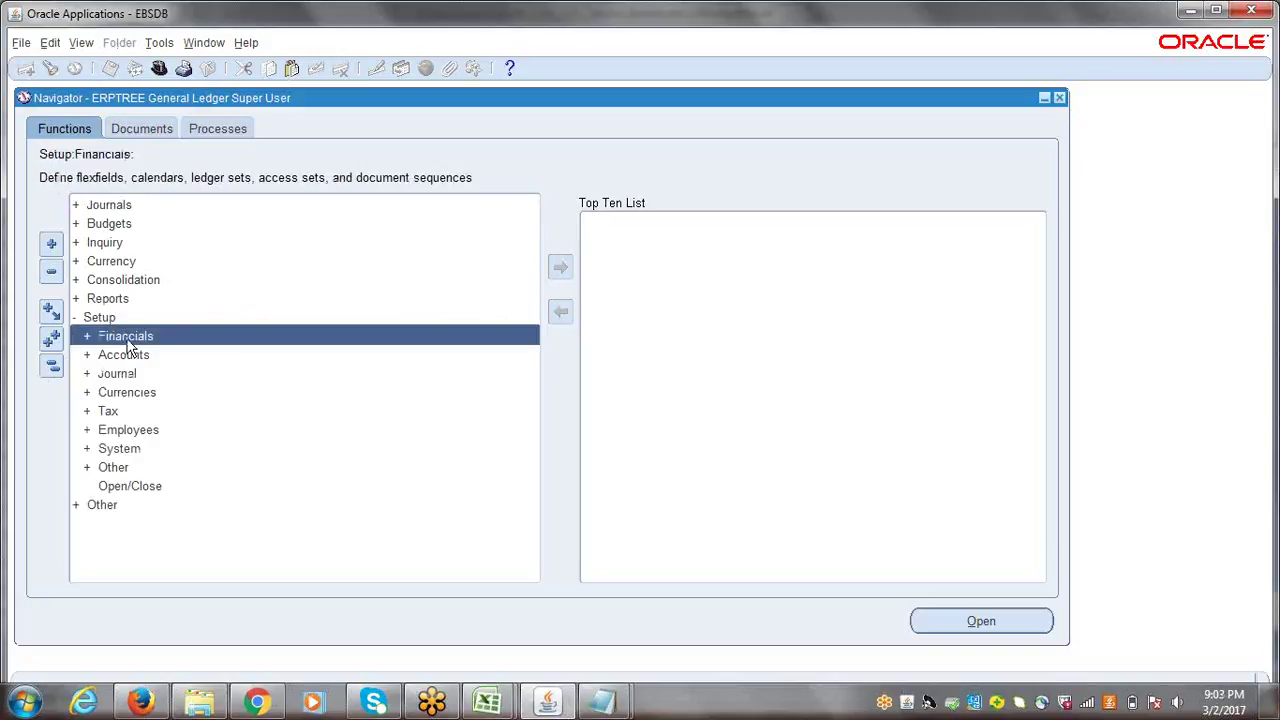
pyautogui.doubleClick(127, 340)
pyautogui.press('Return')
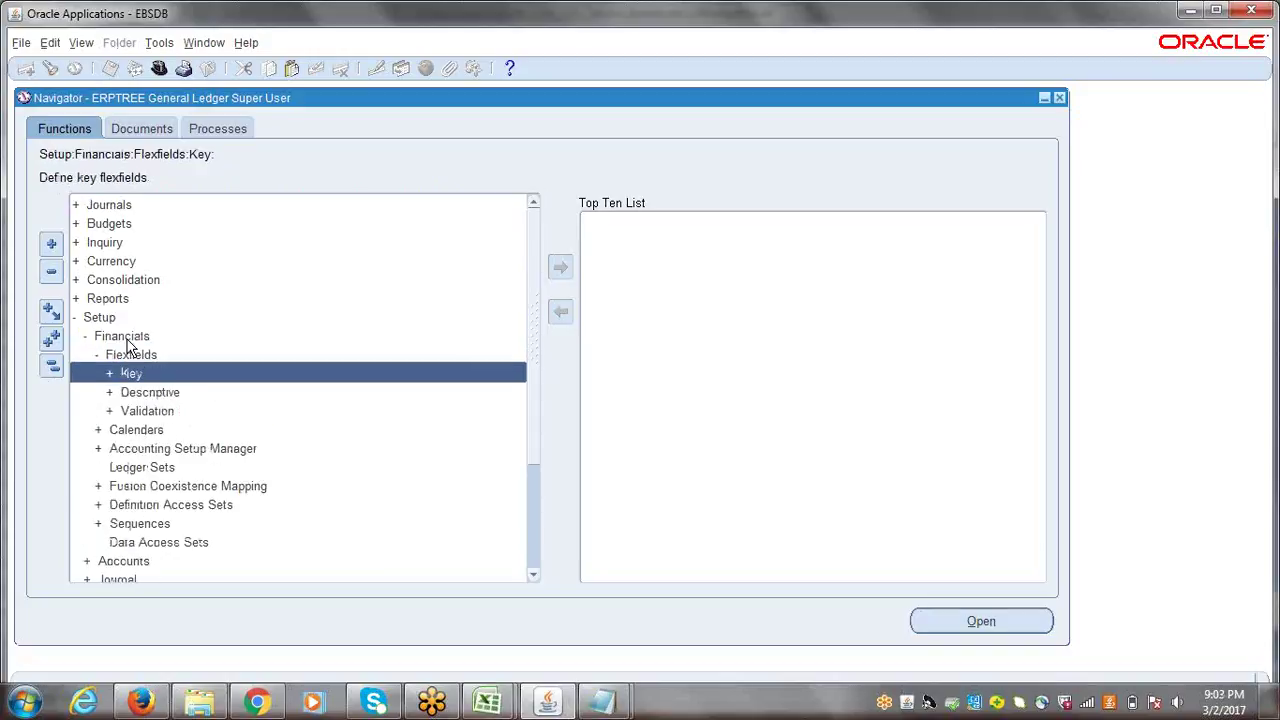
pyautogui.press('Return')
pyautogui.press('Return')
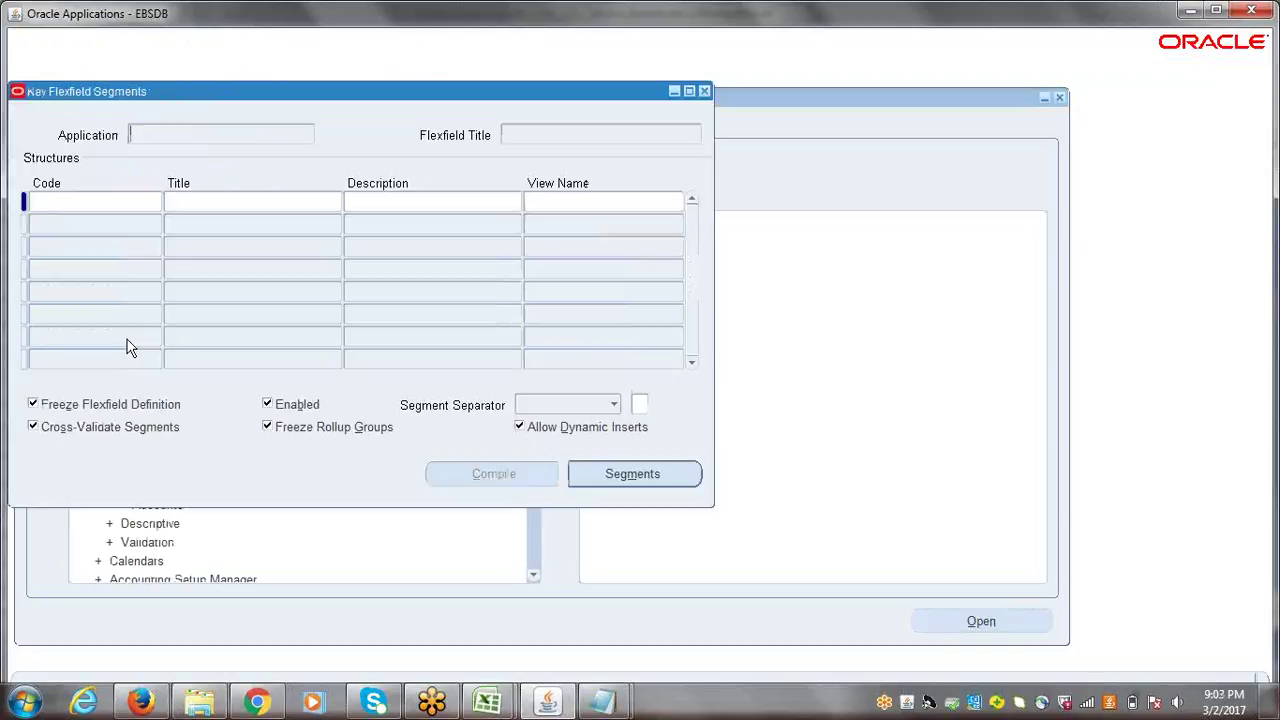
# - Query General Ledger Accounting Flexfield and filter its structures to 'erp' for ERPTREE
pyautogui.click(50, 68)
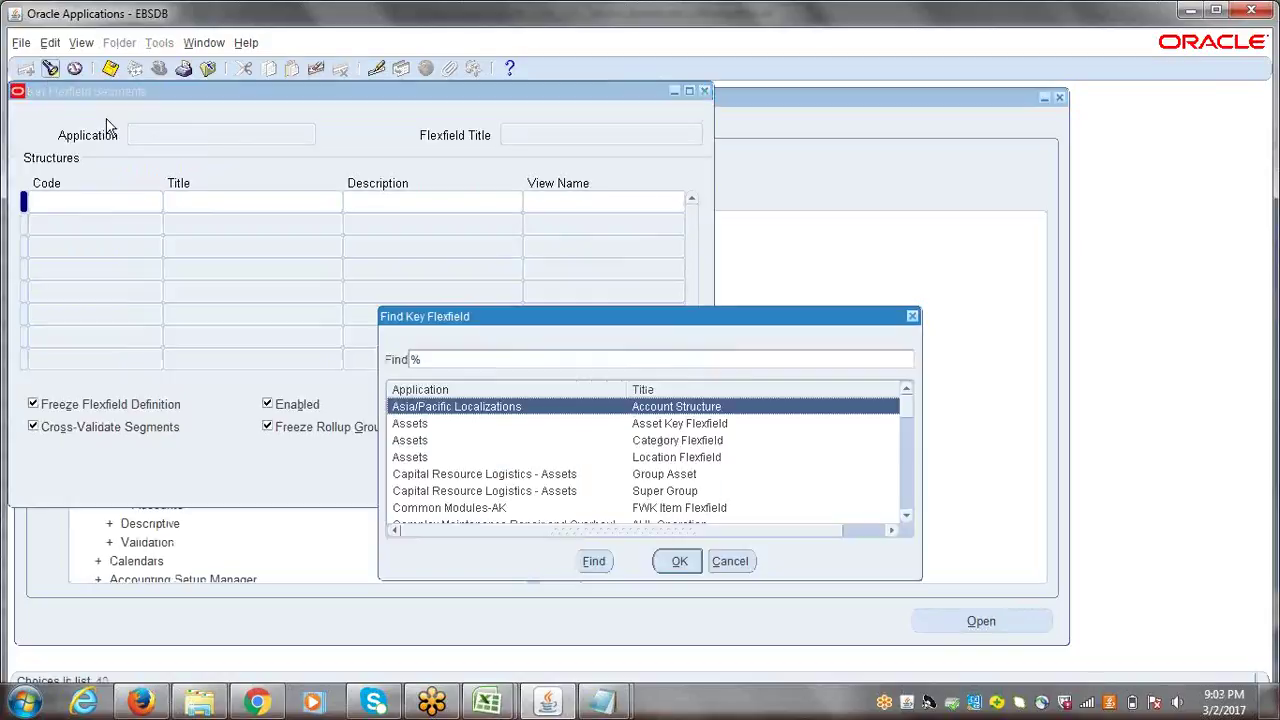
pyautogui.press('Return')
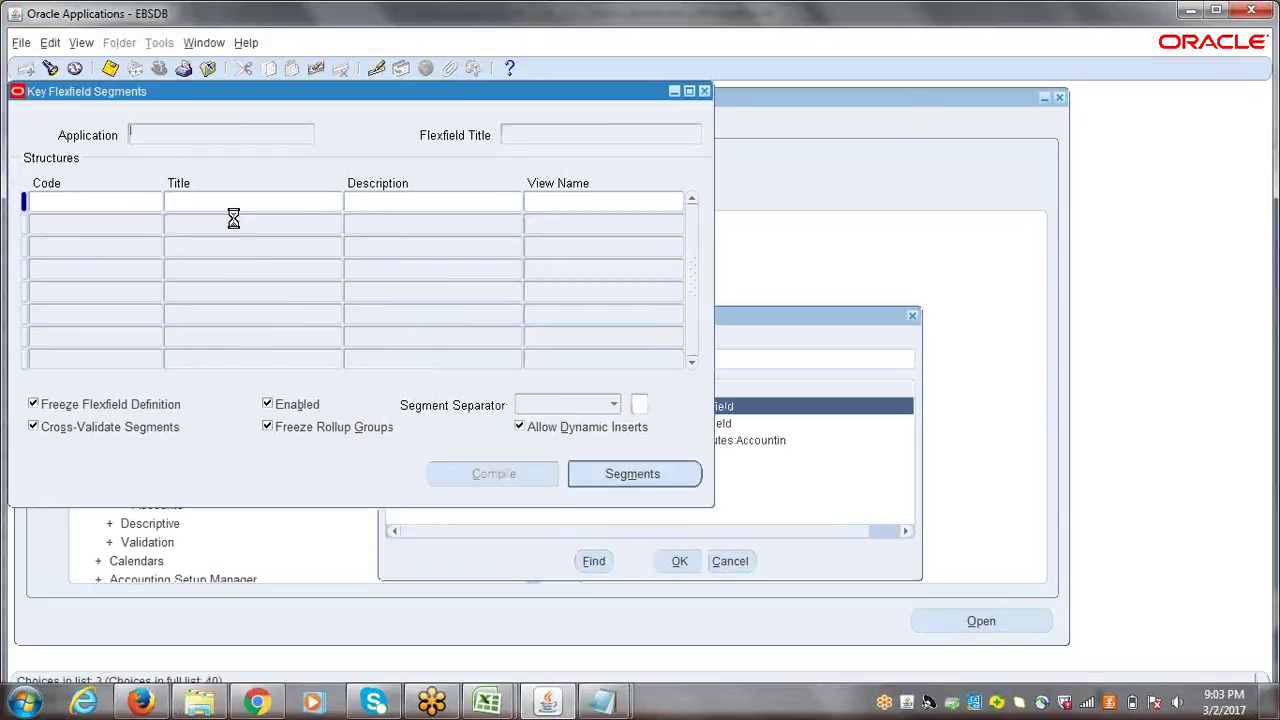
pyautogui.click(121, 224)
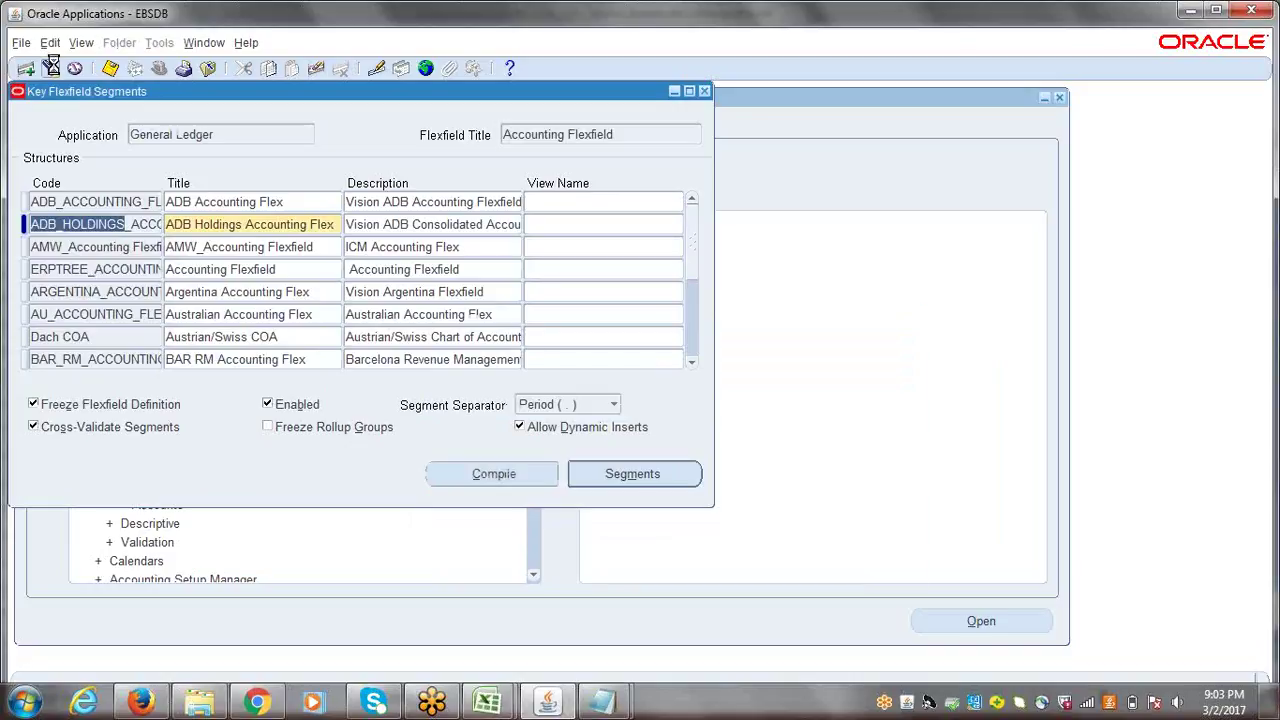
pyautogui.click(52, 68)
pyautogui.write('g%')
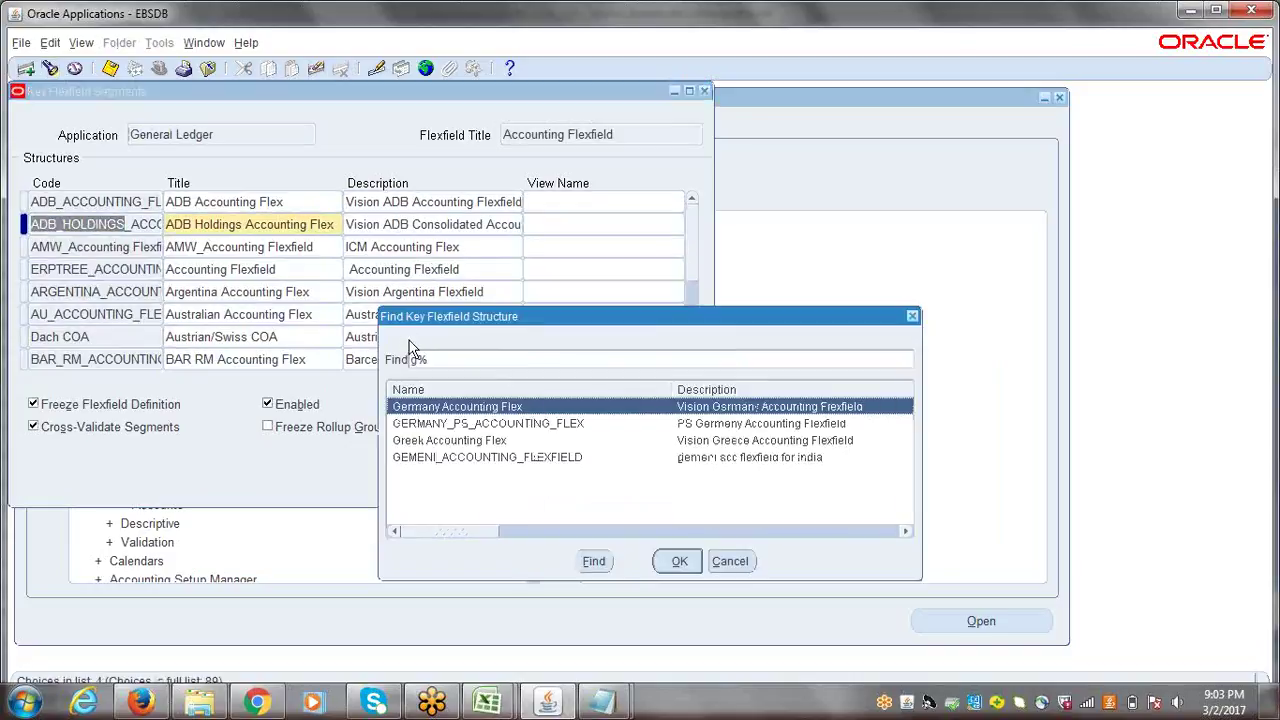
pyautogui.press('BackSpace')
pyautogui.write('erp')
pyautogui.press('Return')
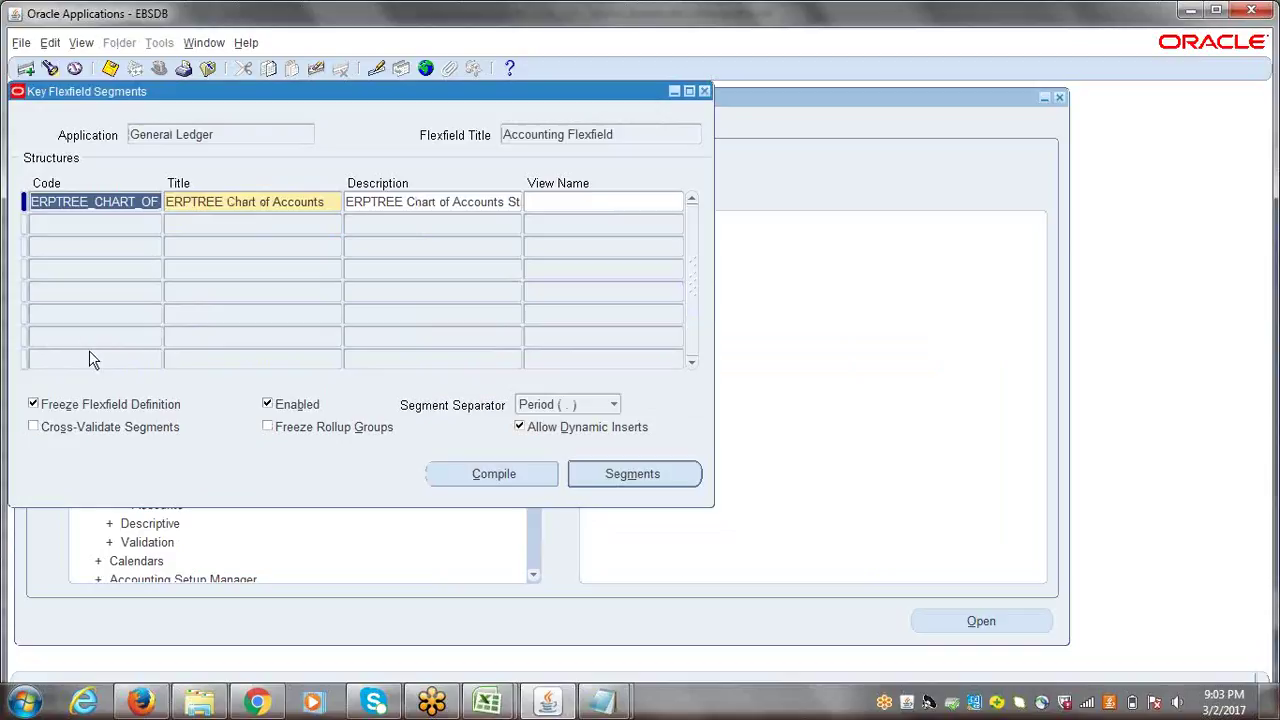
# - Unfreeze the ERPTREE flexfield definition, accept the caution, and list its segments
pyautogui.click(32, 404)
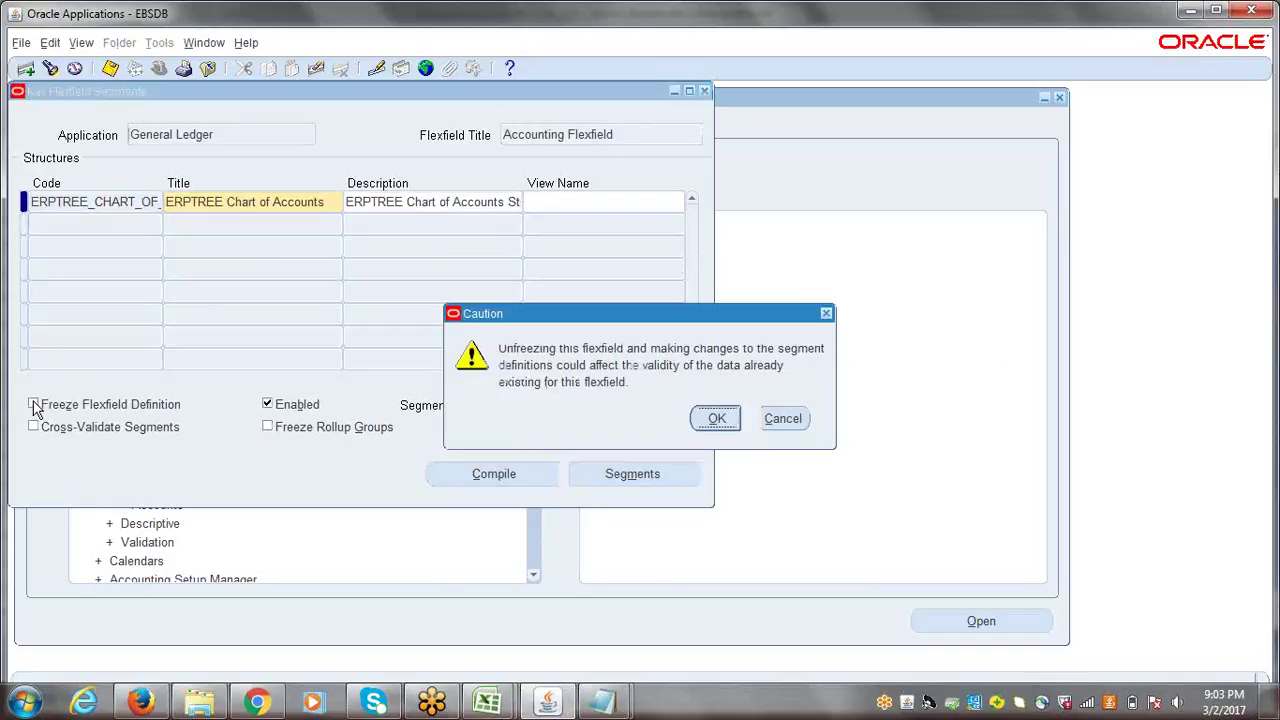
pyautogui.click(706, 424)
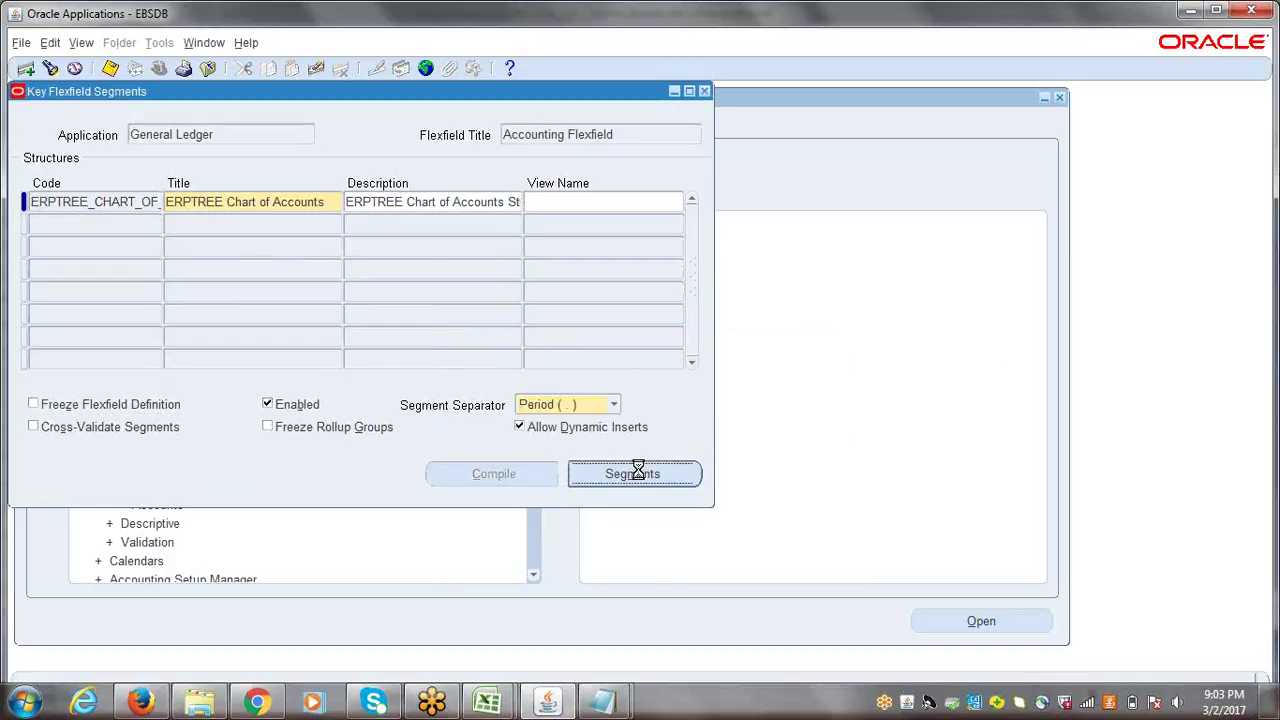
pyautogui.click(640, 472)
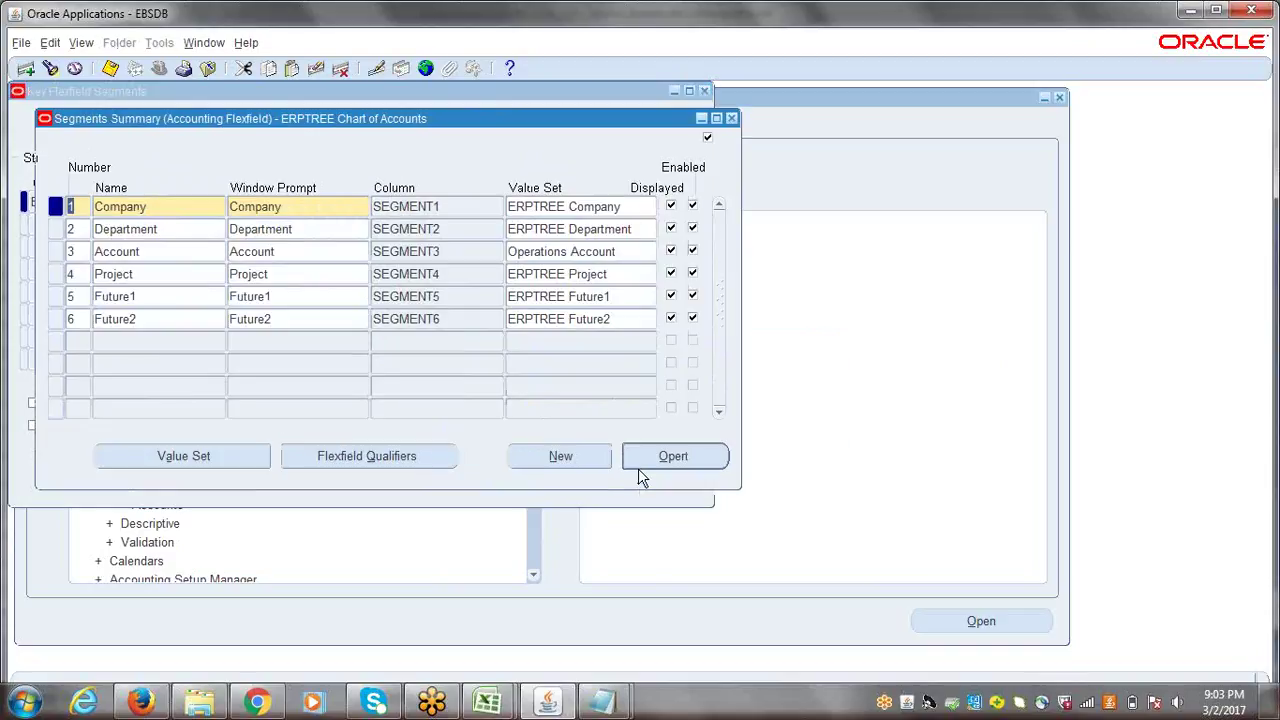
pyautogui.click(195, 206)
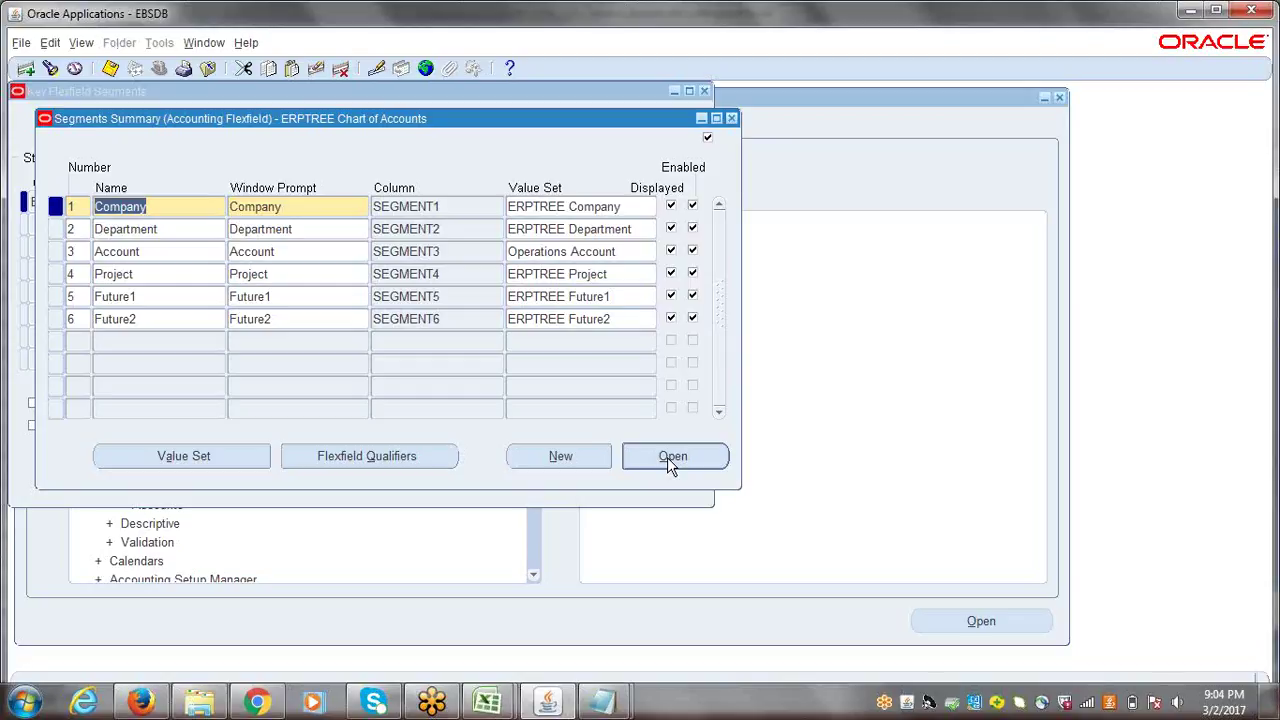
# - Open the Company segment details and review its name, SEGMENT1 column and ERPTREE Company value set
pyautogui.click(667, 457)
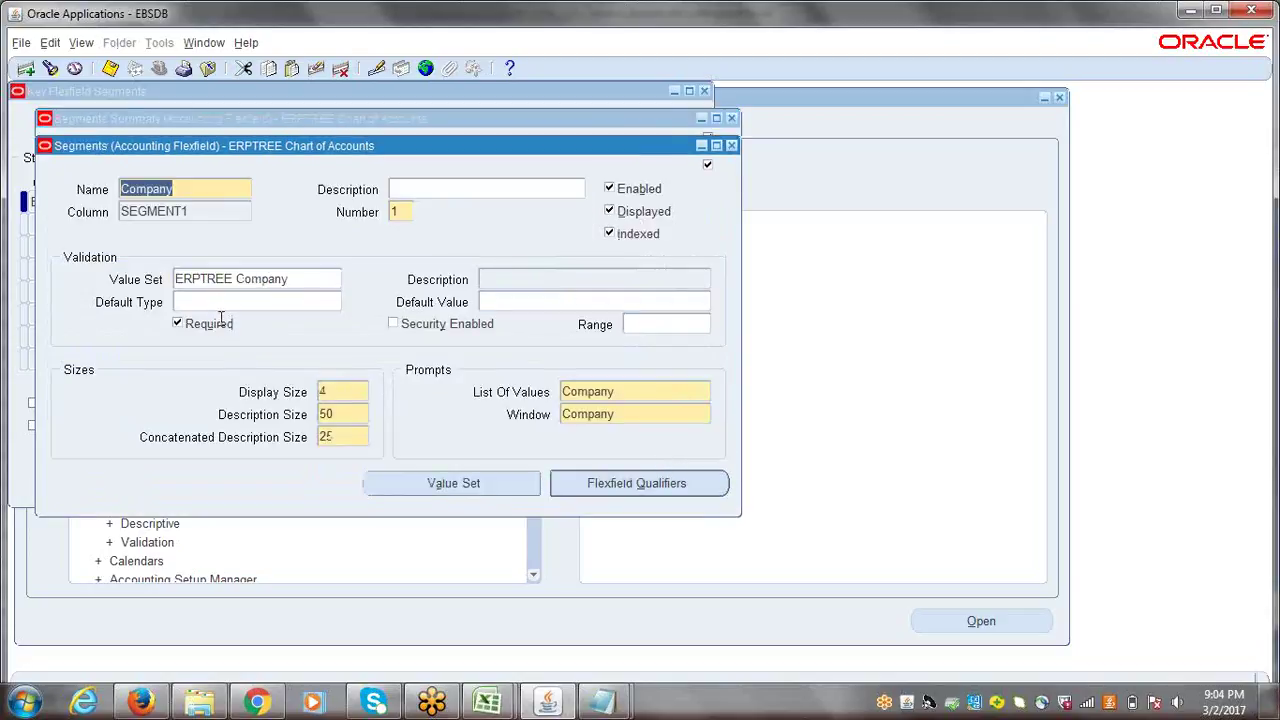
pyautogui.click(211, 302)
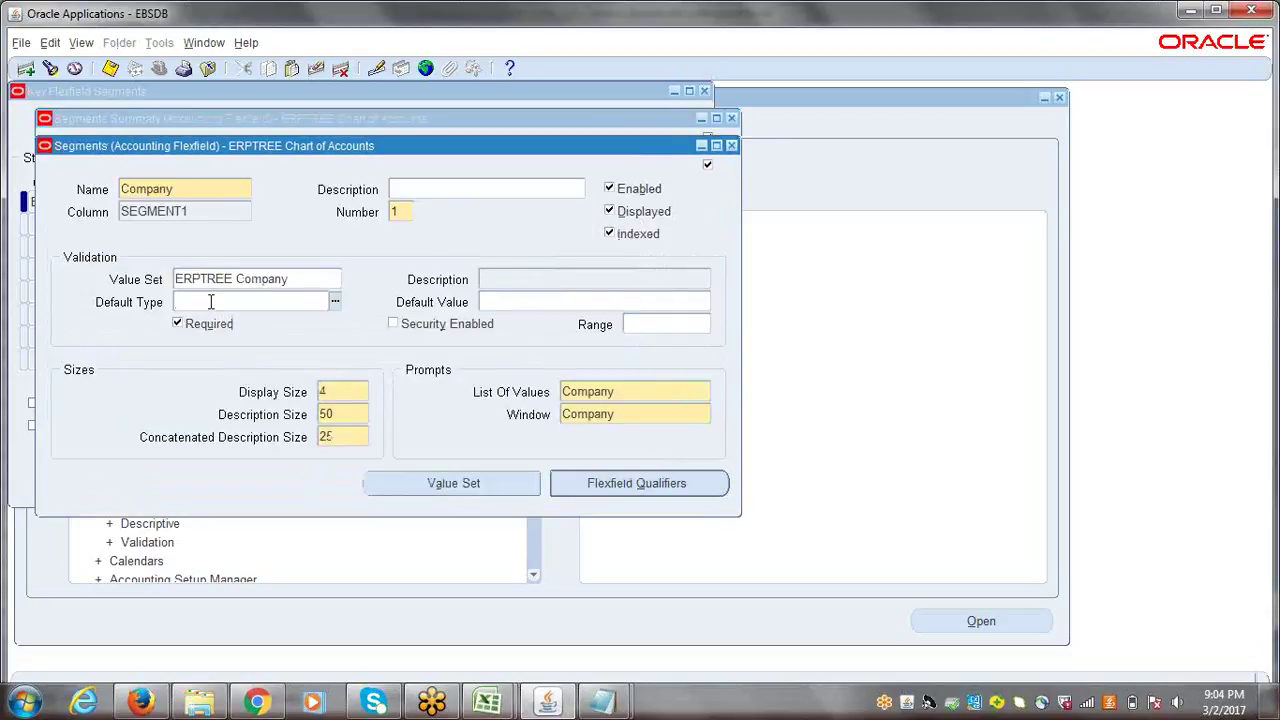
pyautogui.click(731, 145)
pyautogui.doubleClick(174, 208)
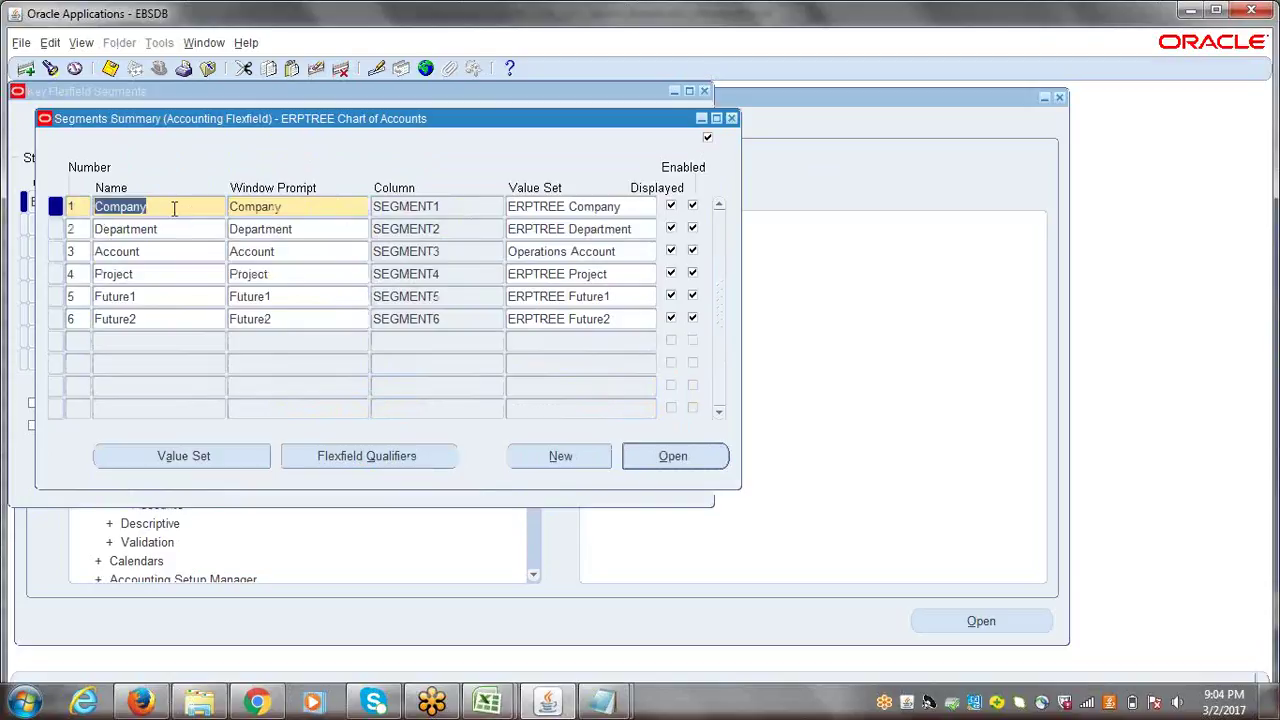
pyautogui.click(660, 460)
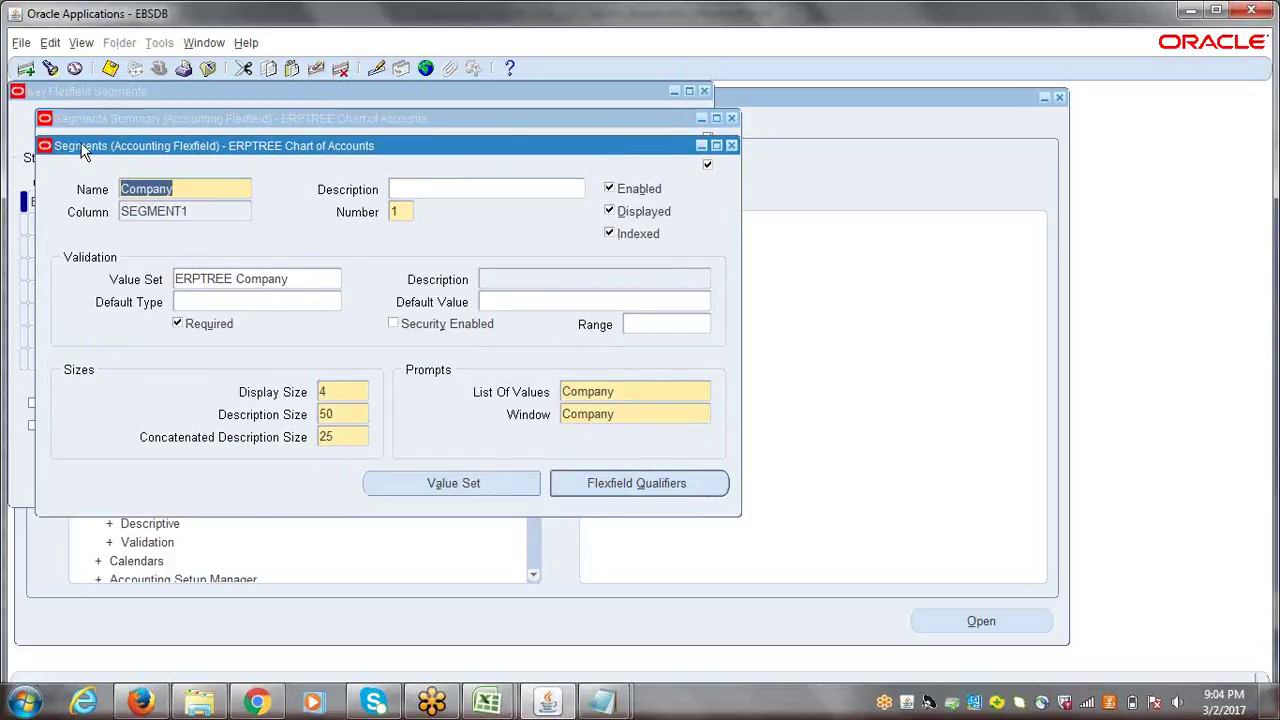
pyautogui.click(194, 190)
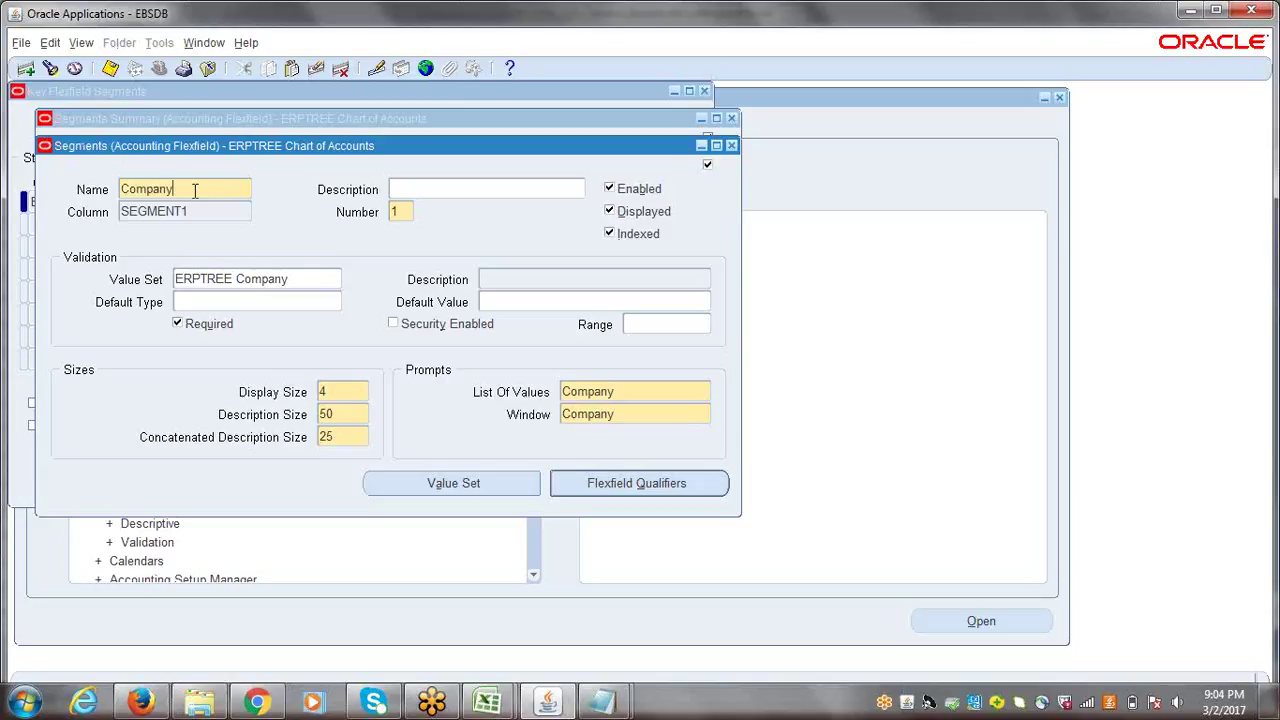
pyautogui.doubleClick(194, 190)
pyautogui.doubleClick(191, 212)
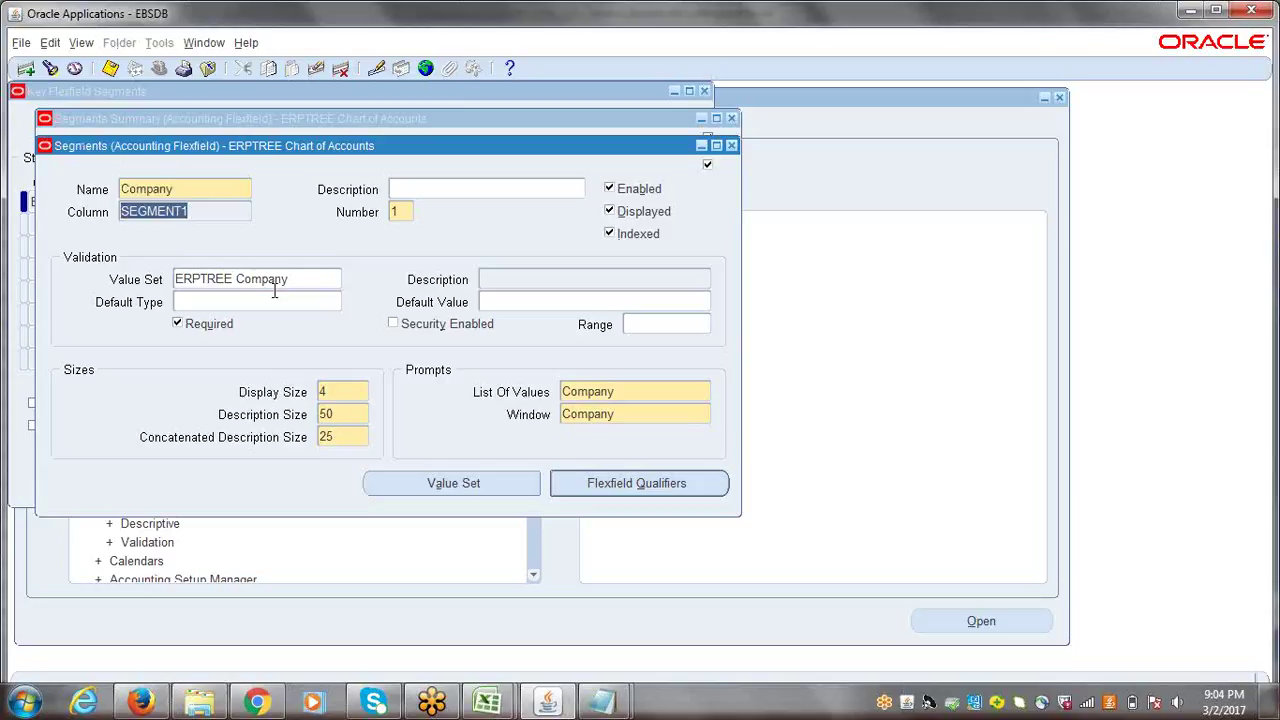
pyautogui.click(317, 285)
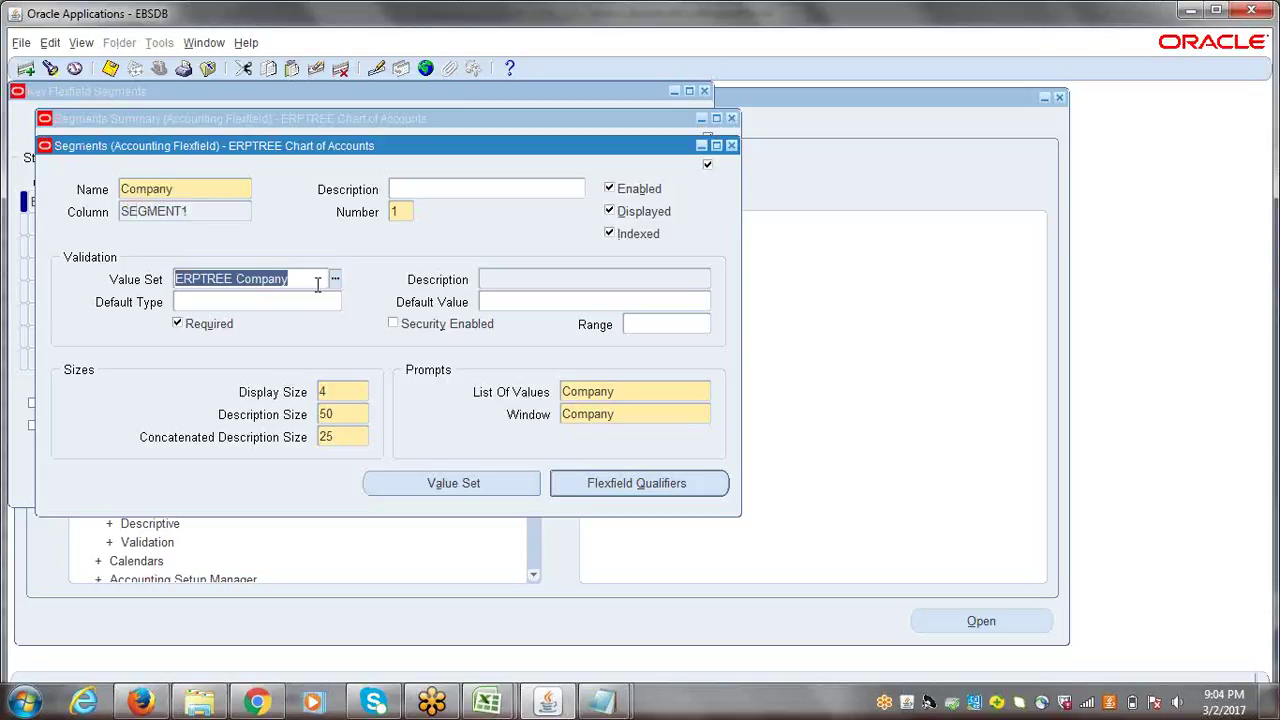
# - Set Company's default type to Constant with value 0001, save, and close the details
pyautogui.click(202, 305)
pyautogui.click(335, 301)
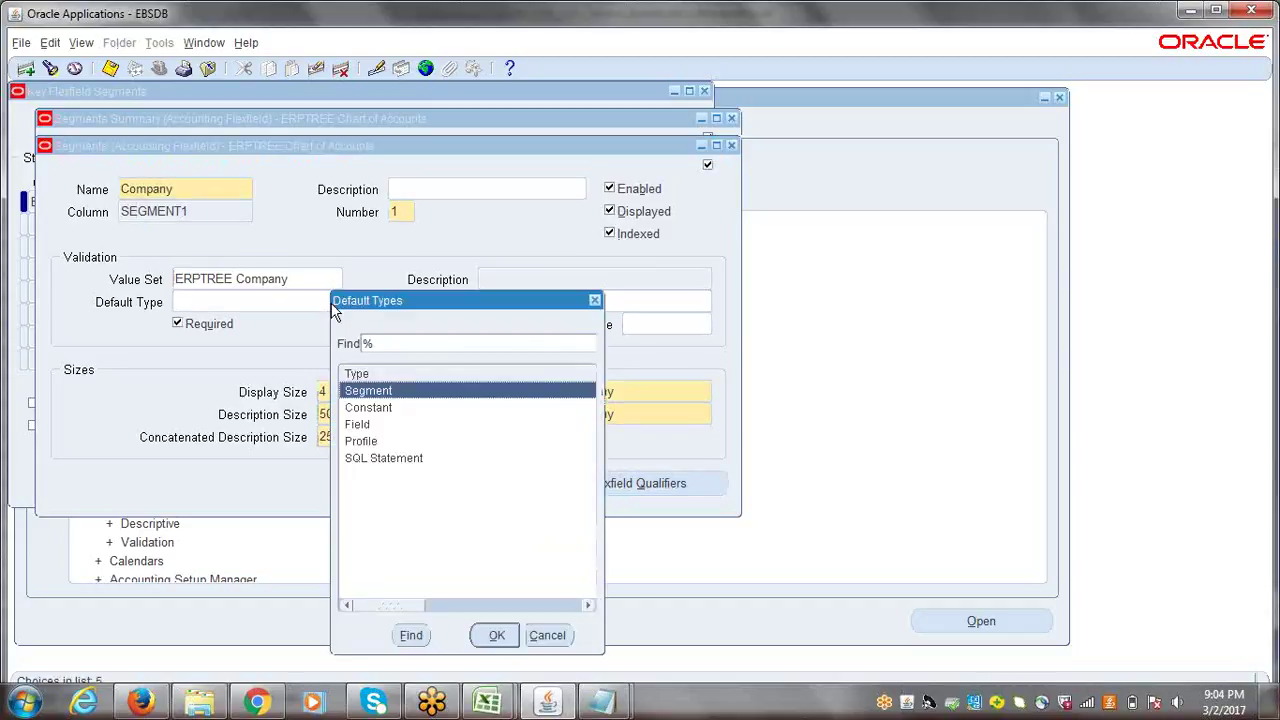
pyautogui.click(378, 412)
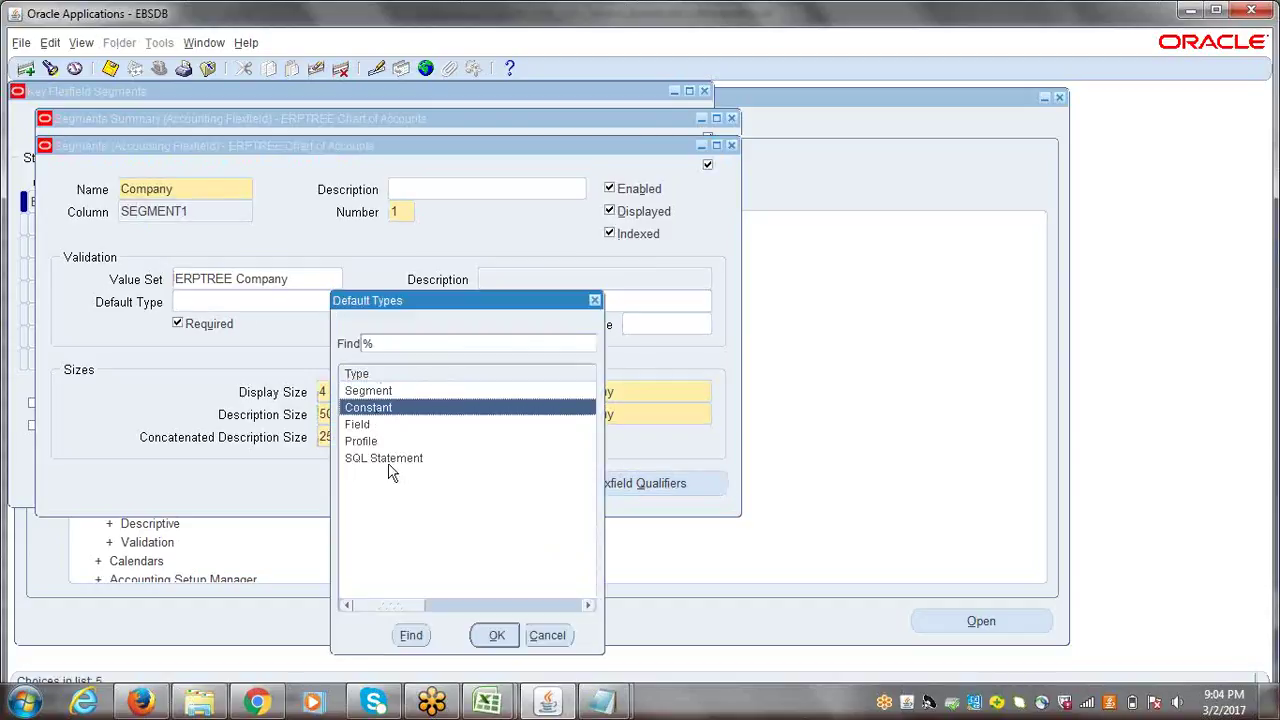
pyautogui.click(497, 636)
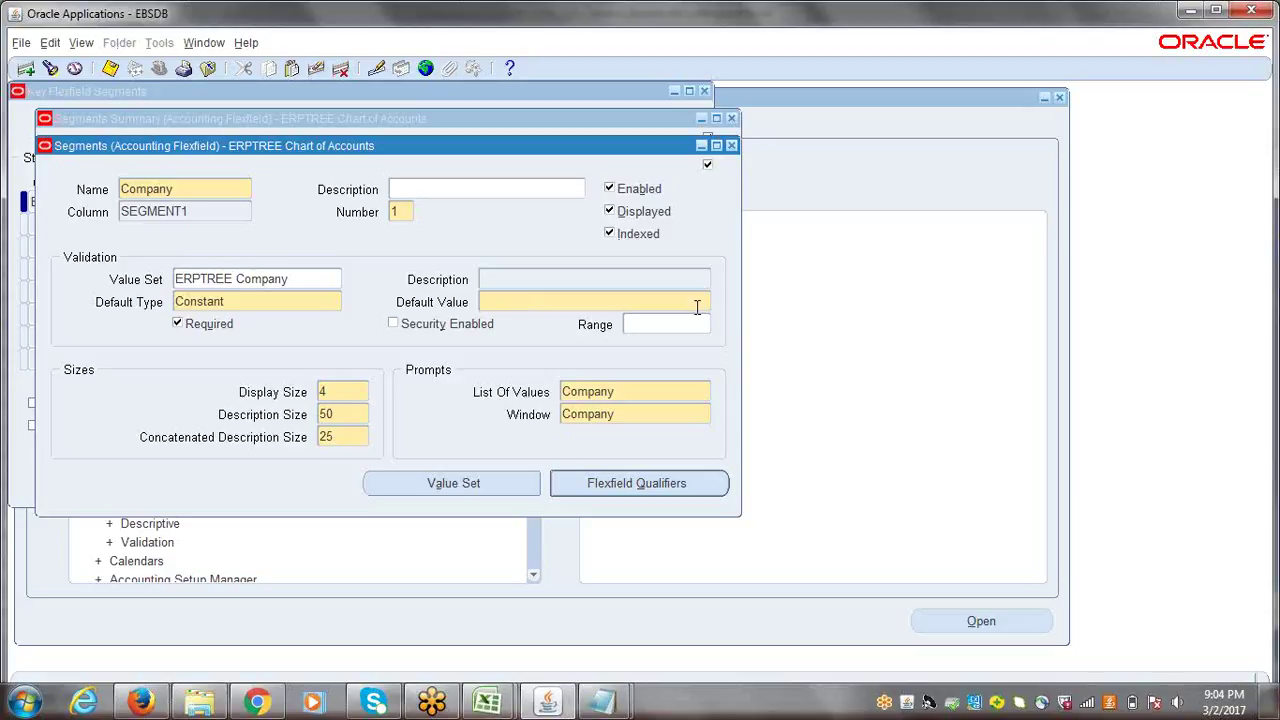
pyautogui.click(292, 280)
pyautogui.click(506, 302)
pyautogui.click(290, 278)
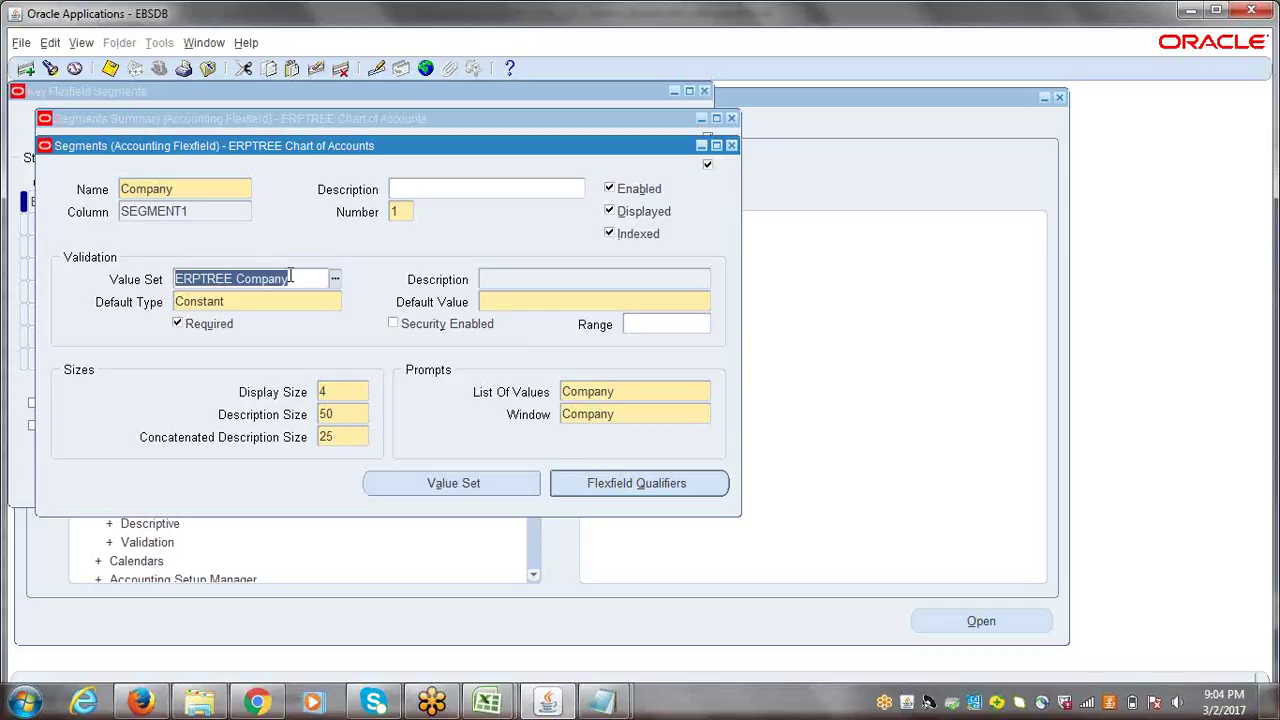
pyautogui.click(512, 304)
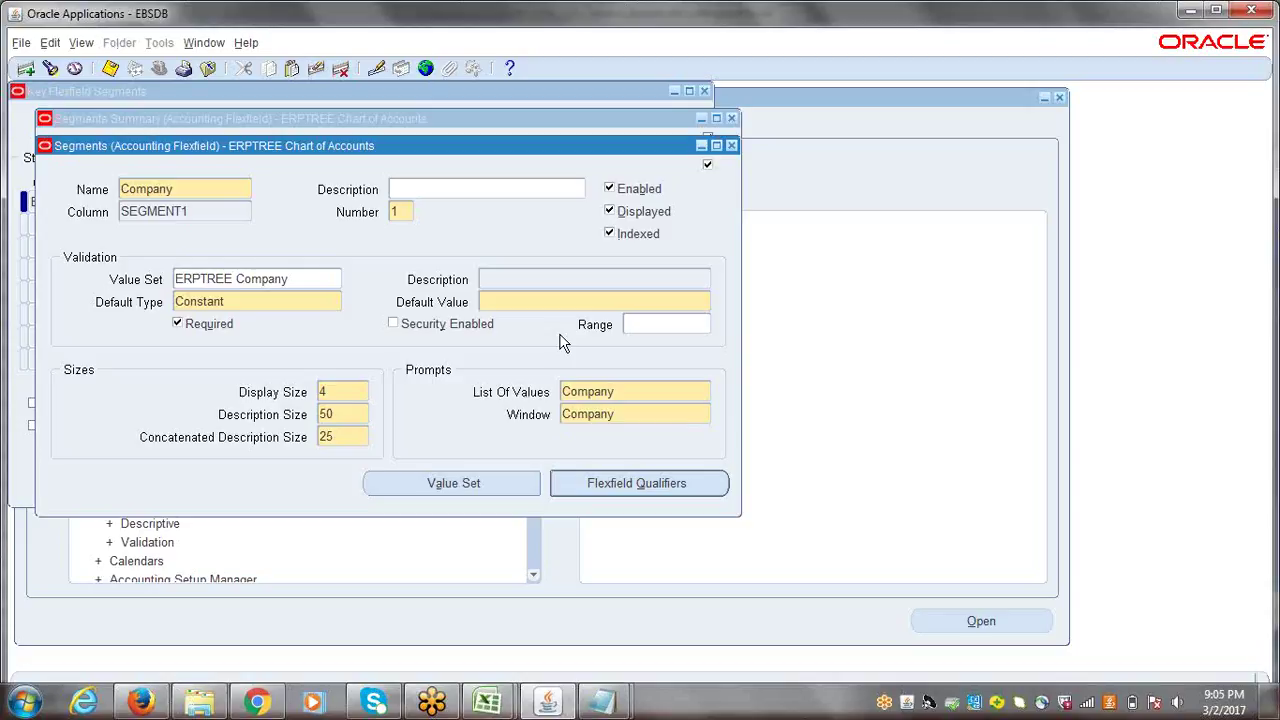
pyautogui.write('0001')
pyautogui.hotkey('ctrl', 's')
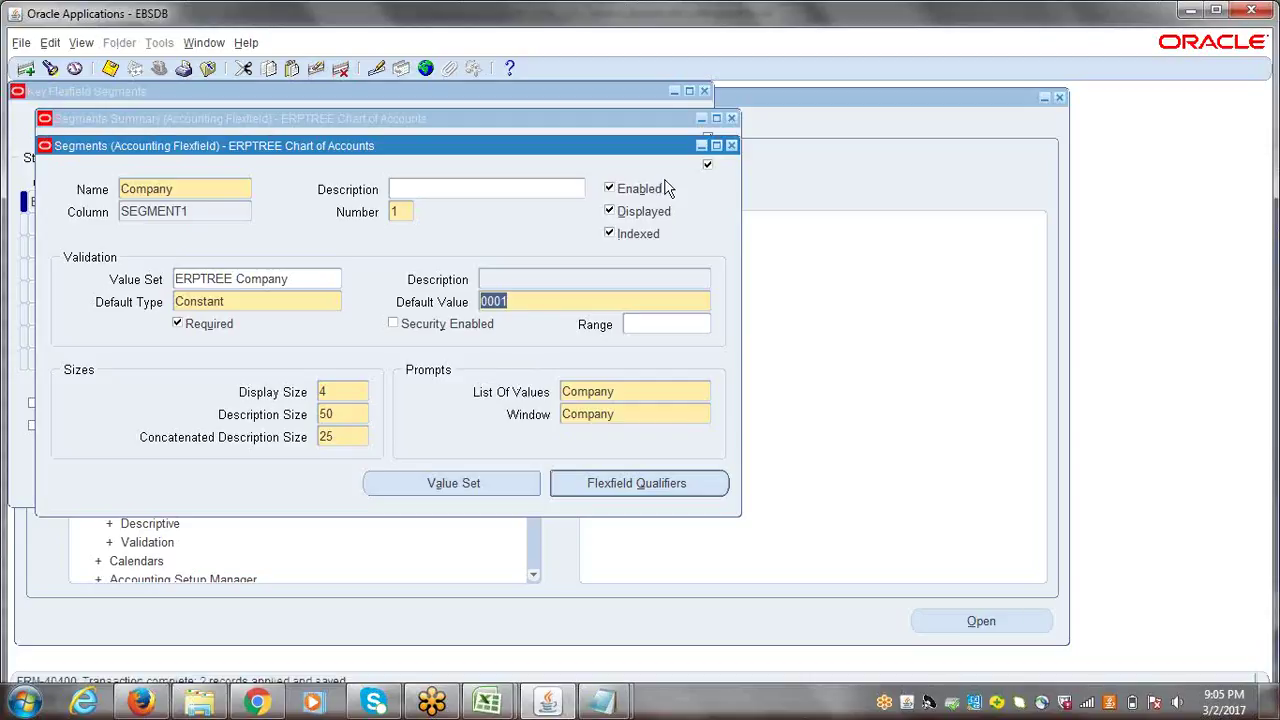
pyautogui.click(731, 146)
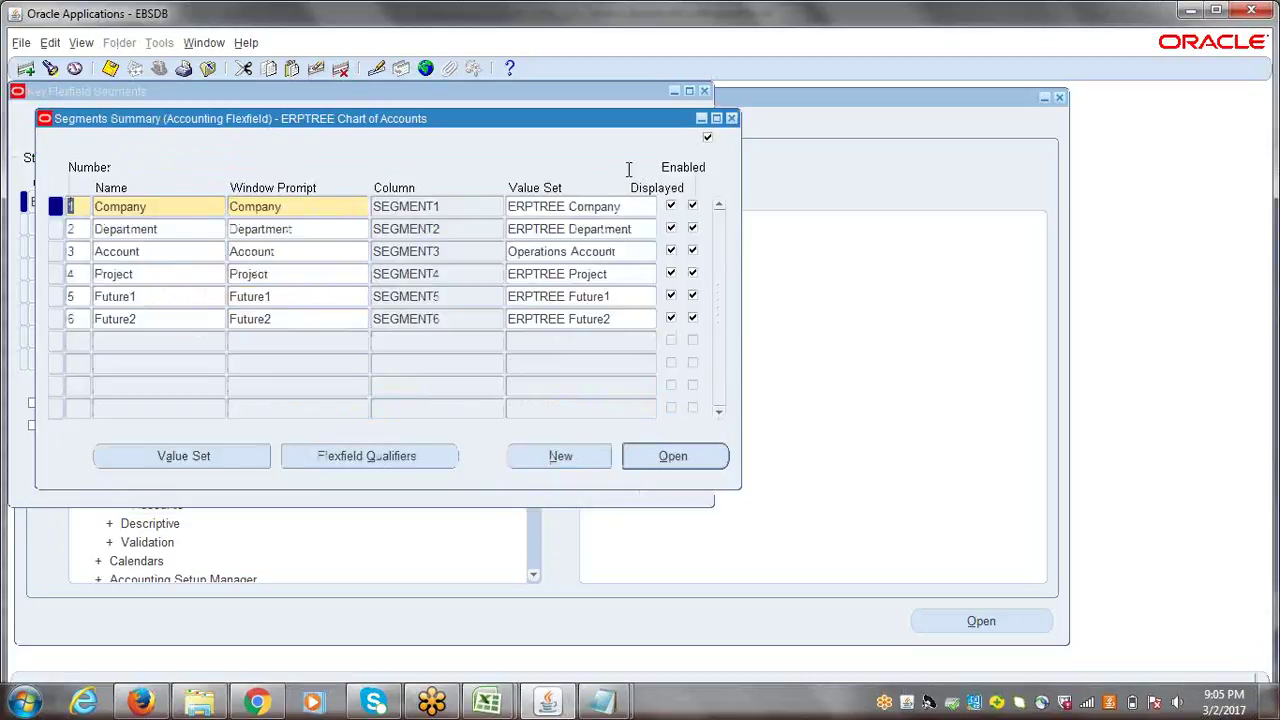
# - Give the Department segment a Constant default type with default value 0001, then close its details
pyautogui.click(182, 228)
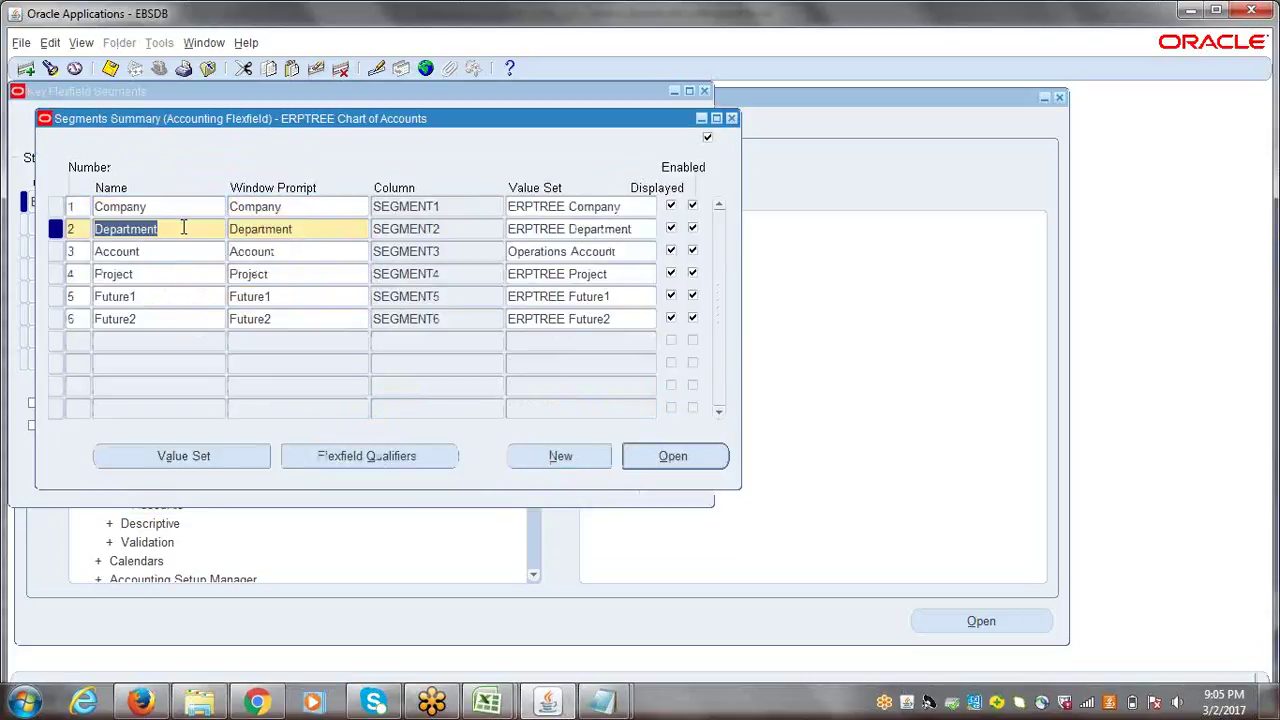
pyautogui.click(670, 463)
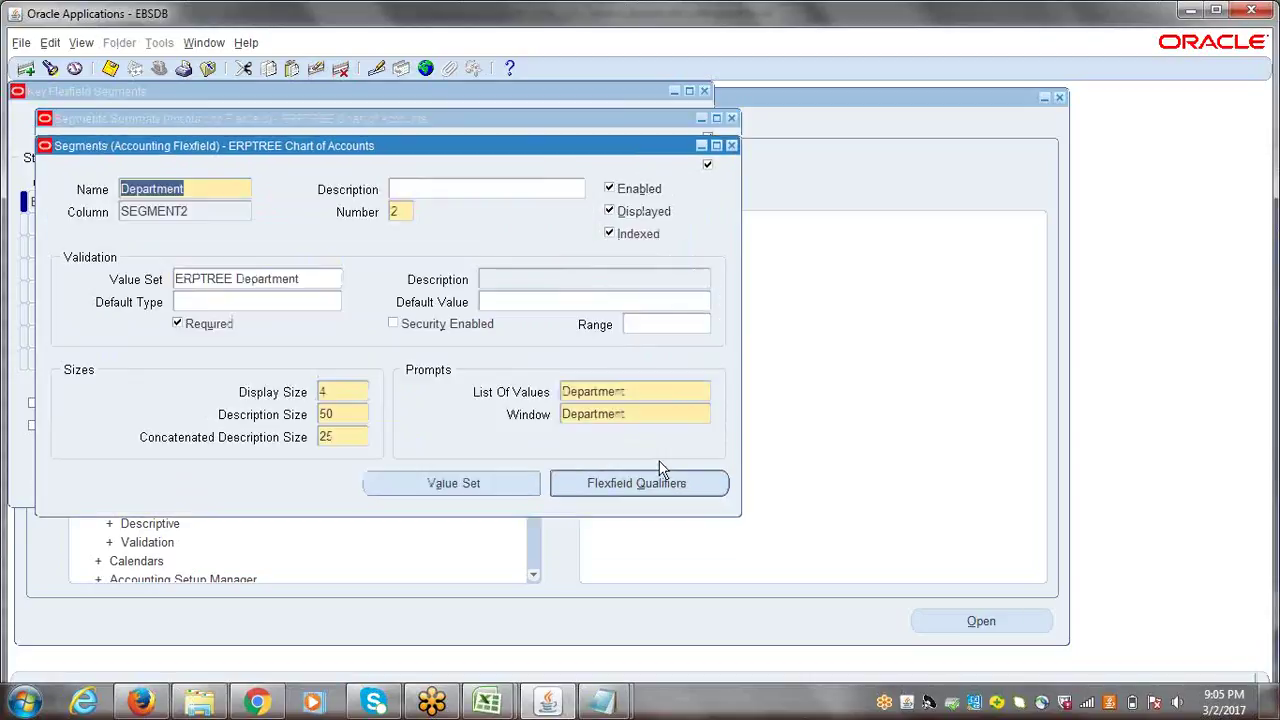
pyautogui.click(285, 305)
pyautogui.click(336, 302)
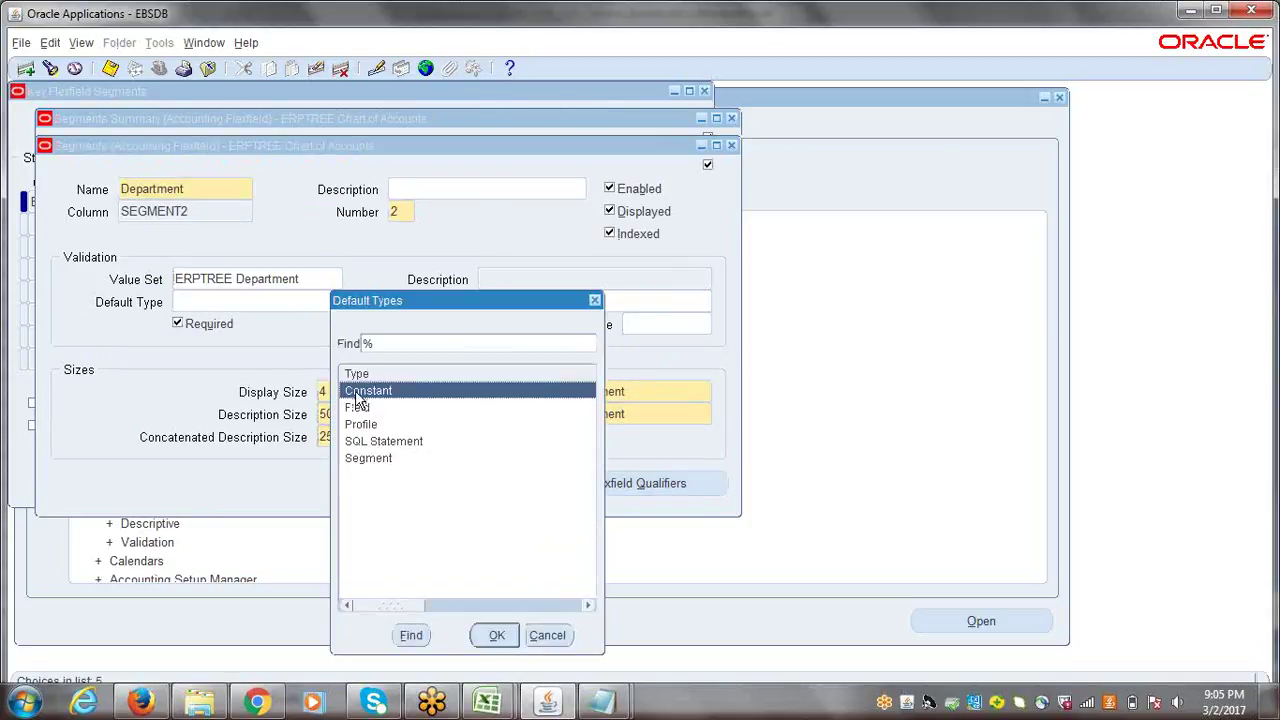
pyautogui.click(507, 641)
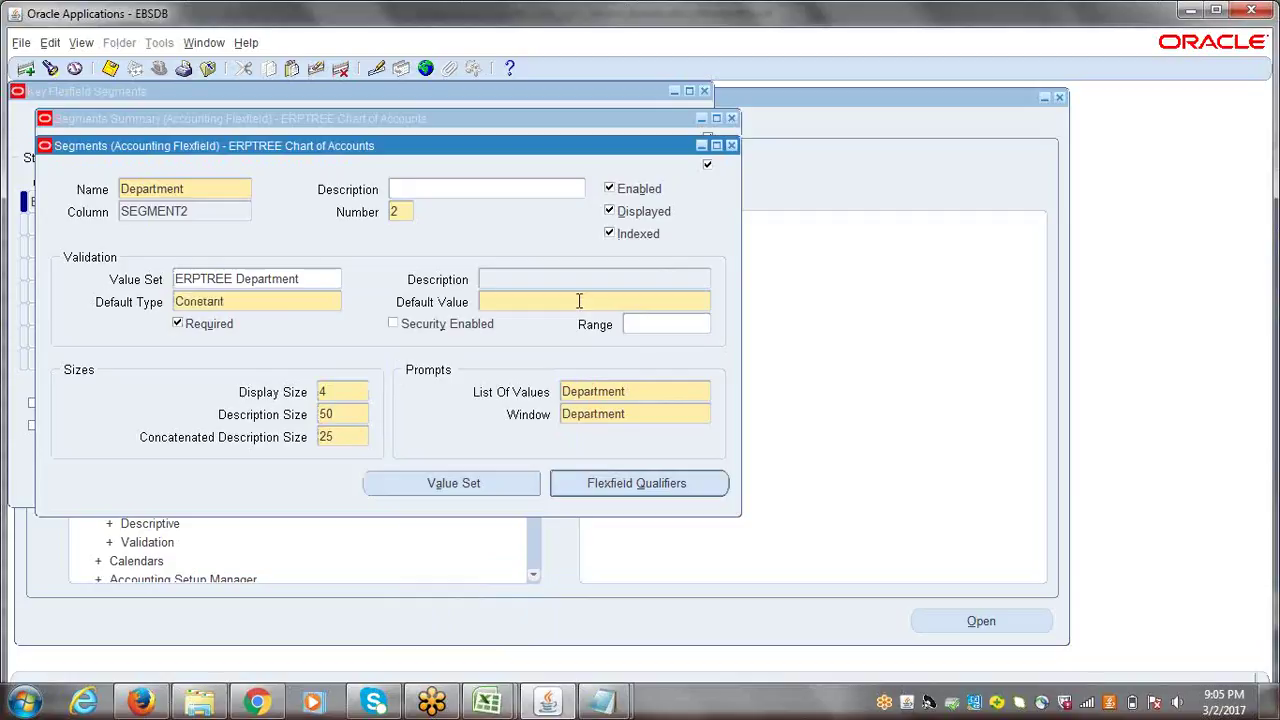
pyautogui.click(578, 301)
pyautogui.write('0001')
pyautogui.doubleClick(578, 301)
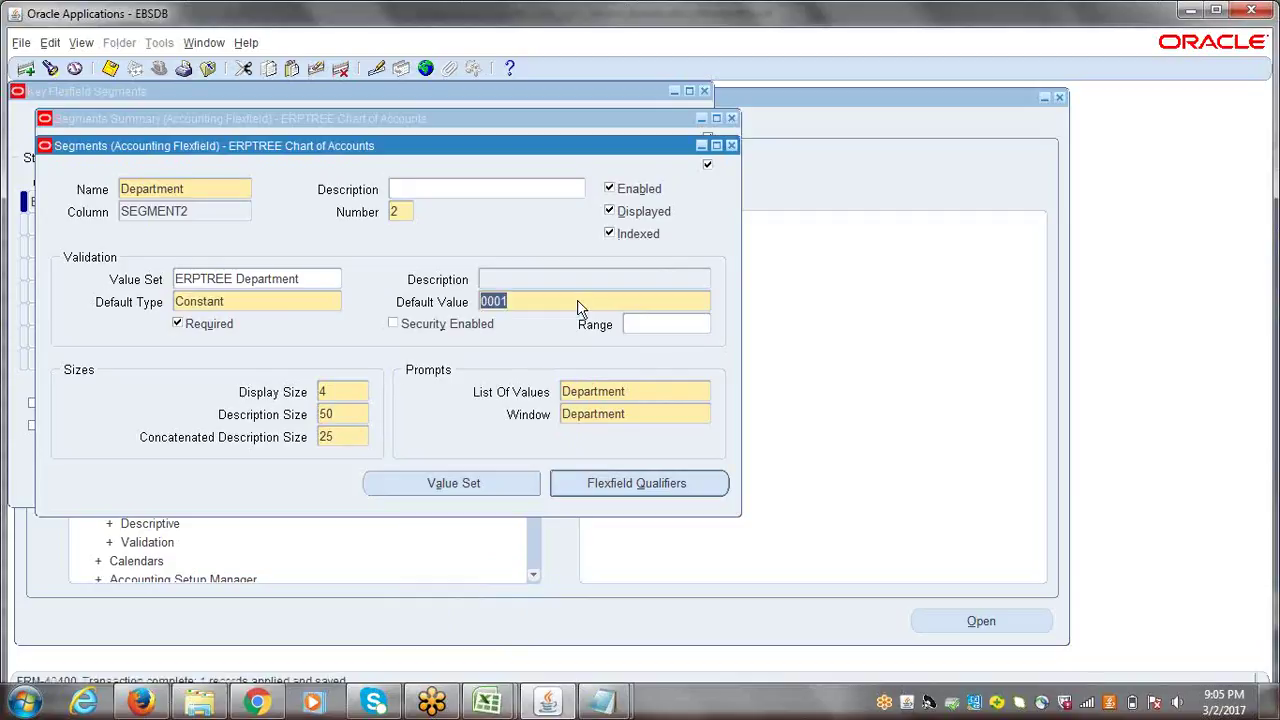
pyautogui.click(731, 145)
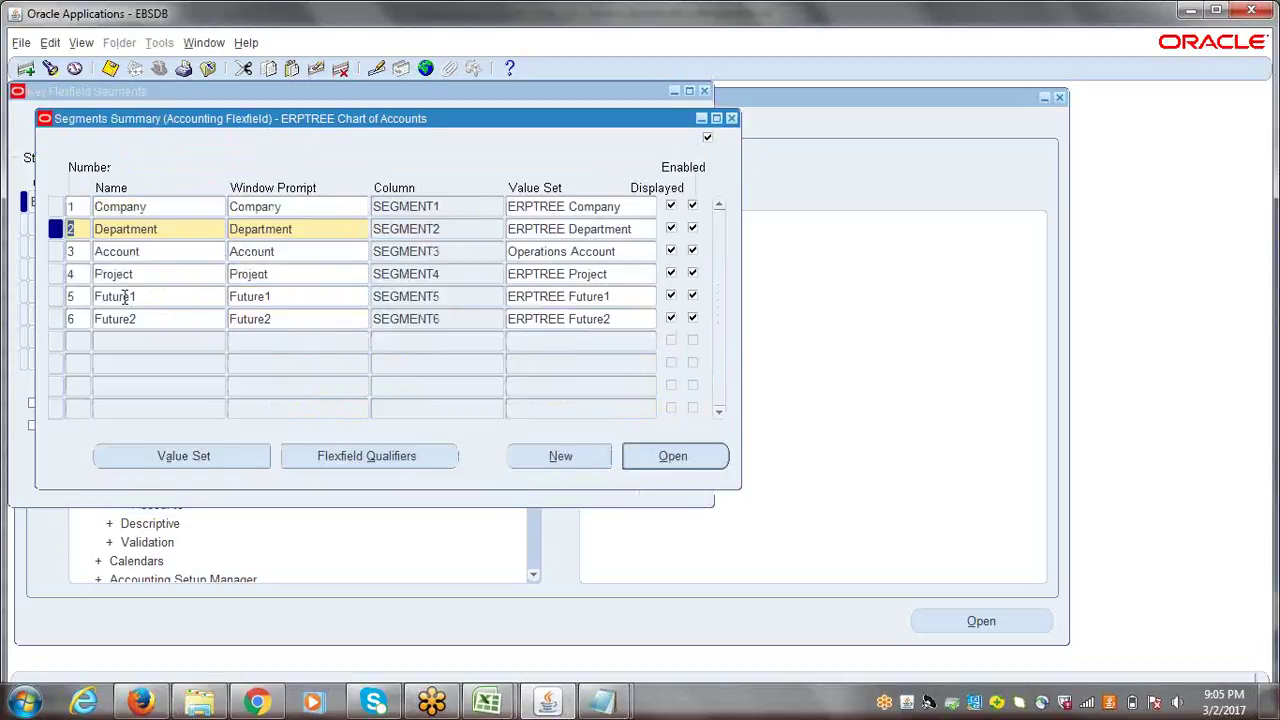
# - Give the Project segment a Constant default of 0000, save it, and close its details
pyautogui.click(149, 251)
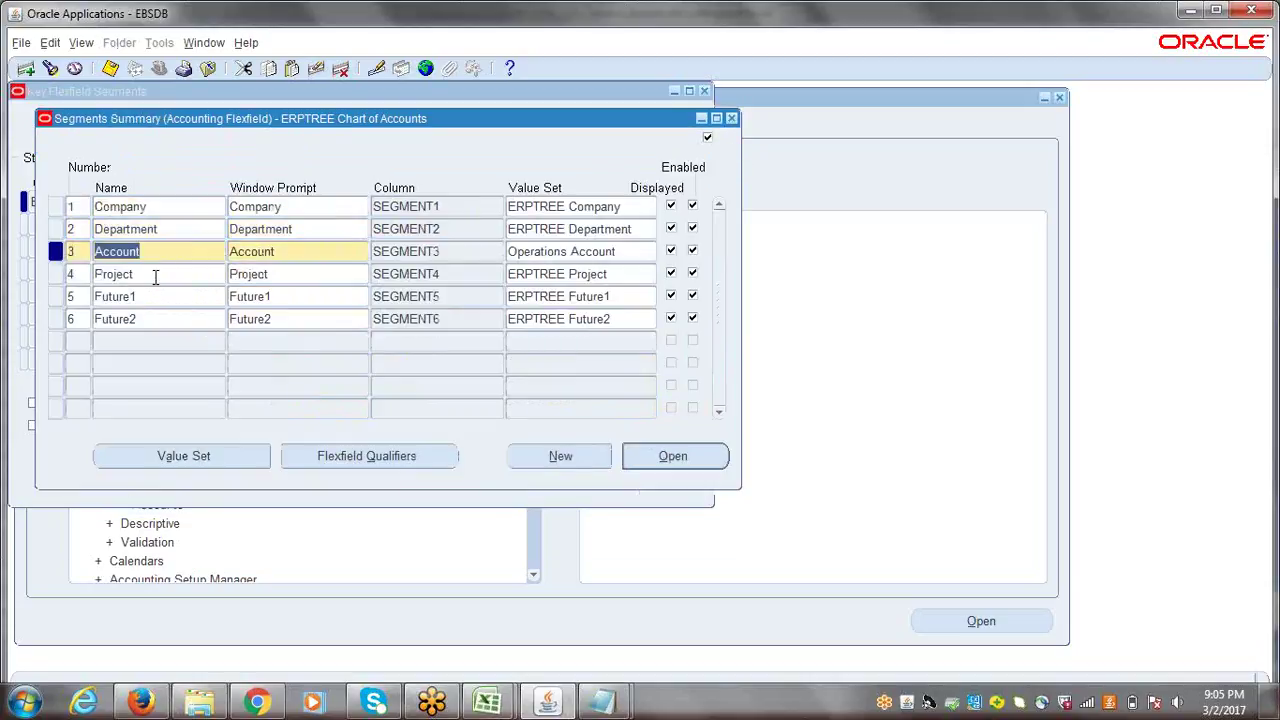
pyautogui.click(155, 275)
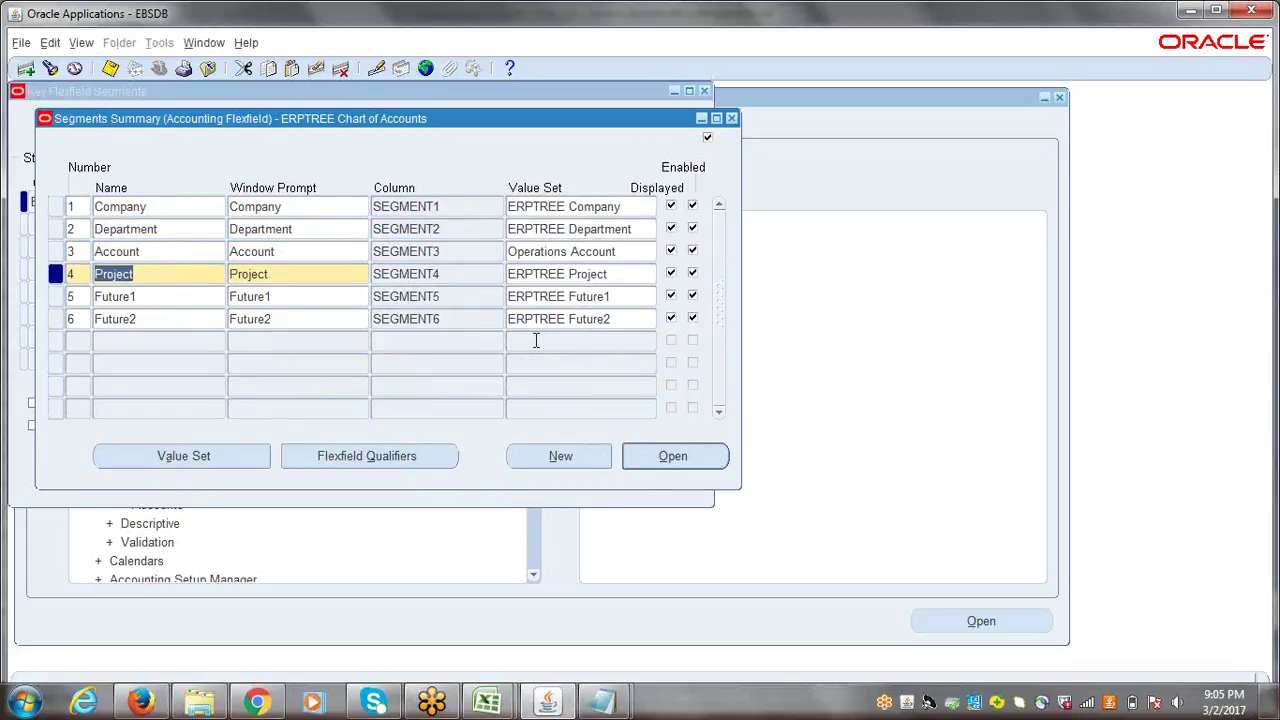
pyautogui.click(683, 456)
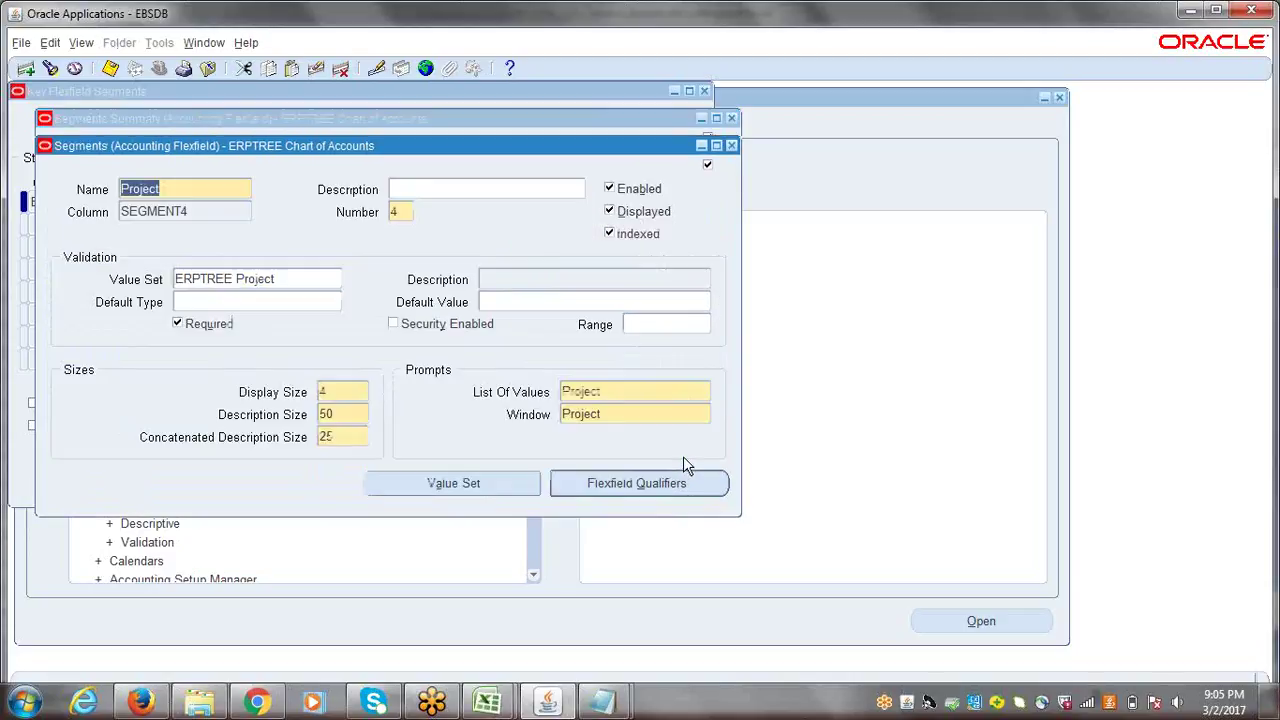
pyautogui.click(289, 302)
pyautogui.click(335, 302)
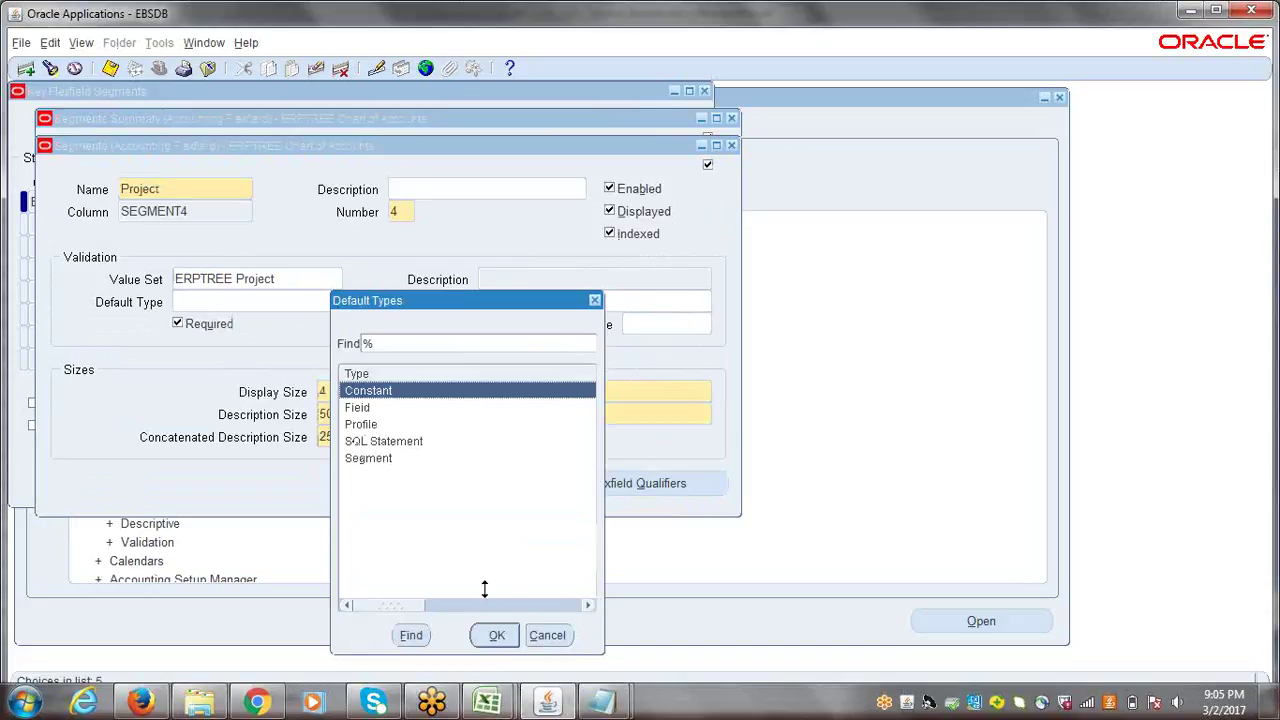
pyautogui.click(496, 635)
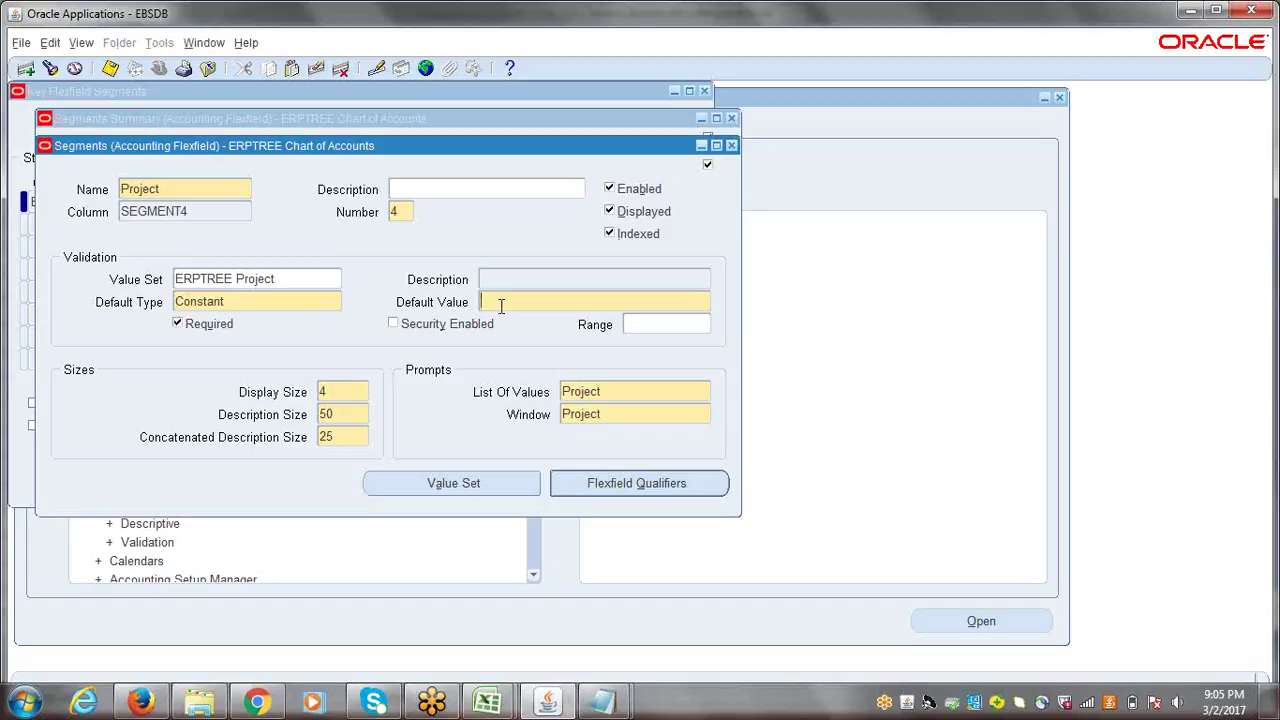
pyautogui.write('0000')
pyautogui.hotkey('ctrl', 's')
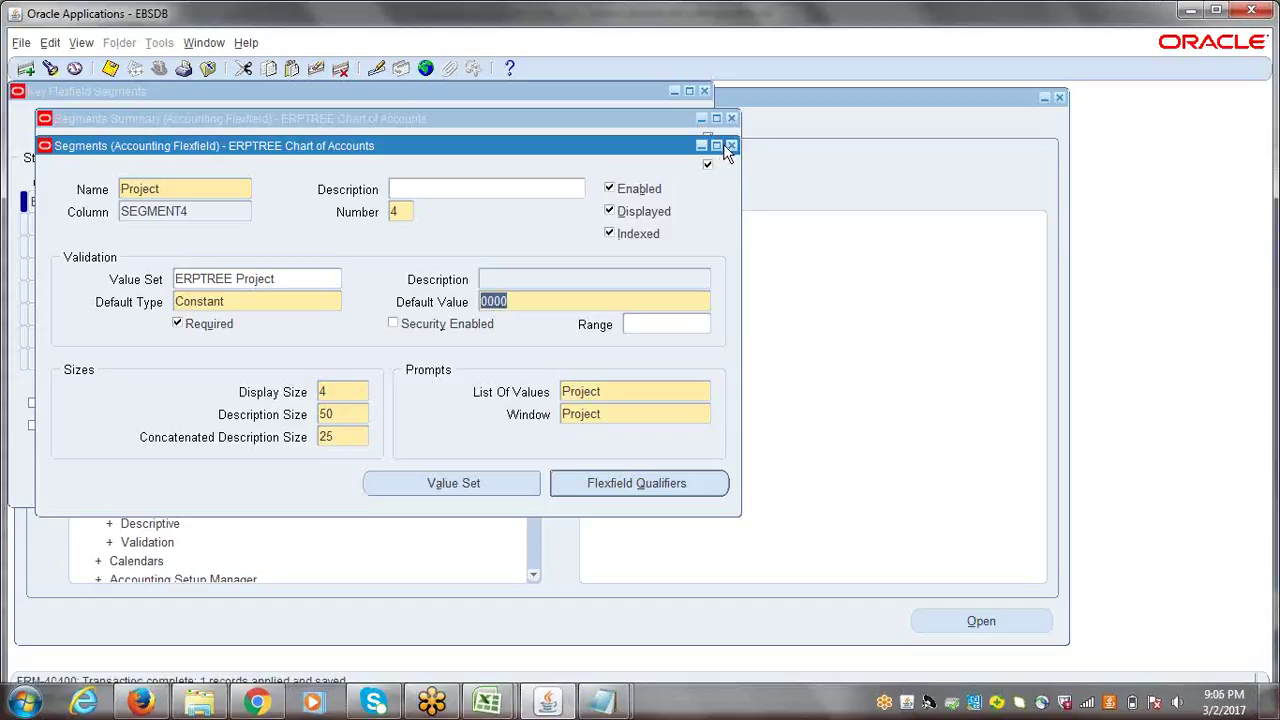
pyautogui.click(731, 145)
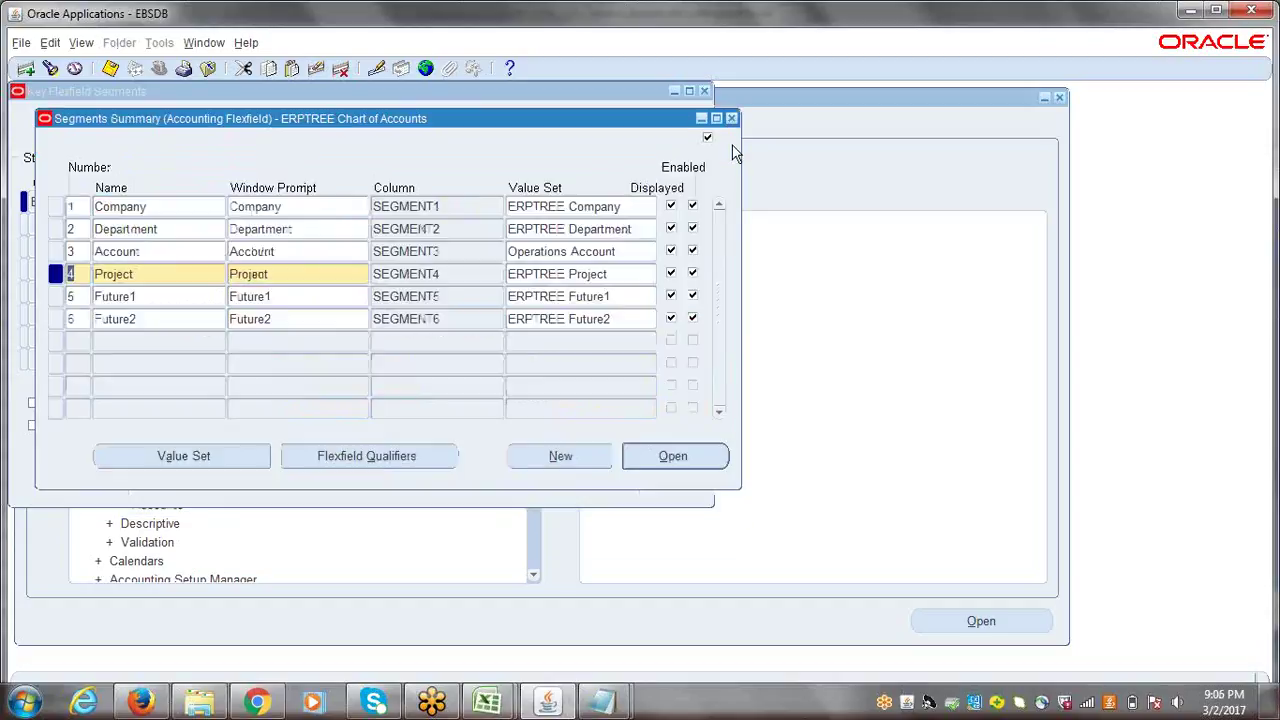
# - Default the Future1 segment to the constant 0000, save it, and open the Future2 segment's details
pyautogui.click(157, 297)
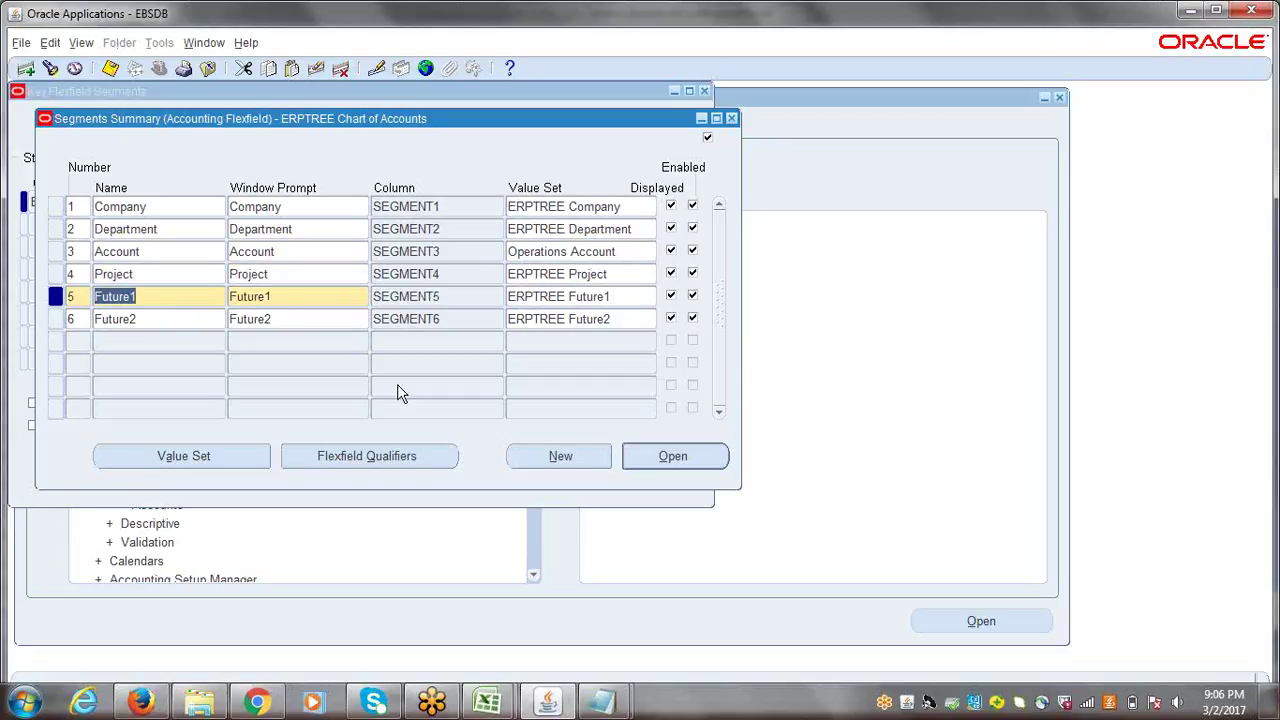
pyautogui.click(652, 458)
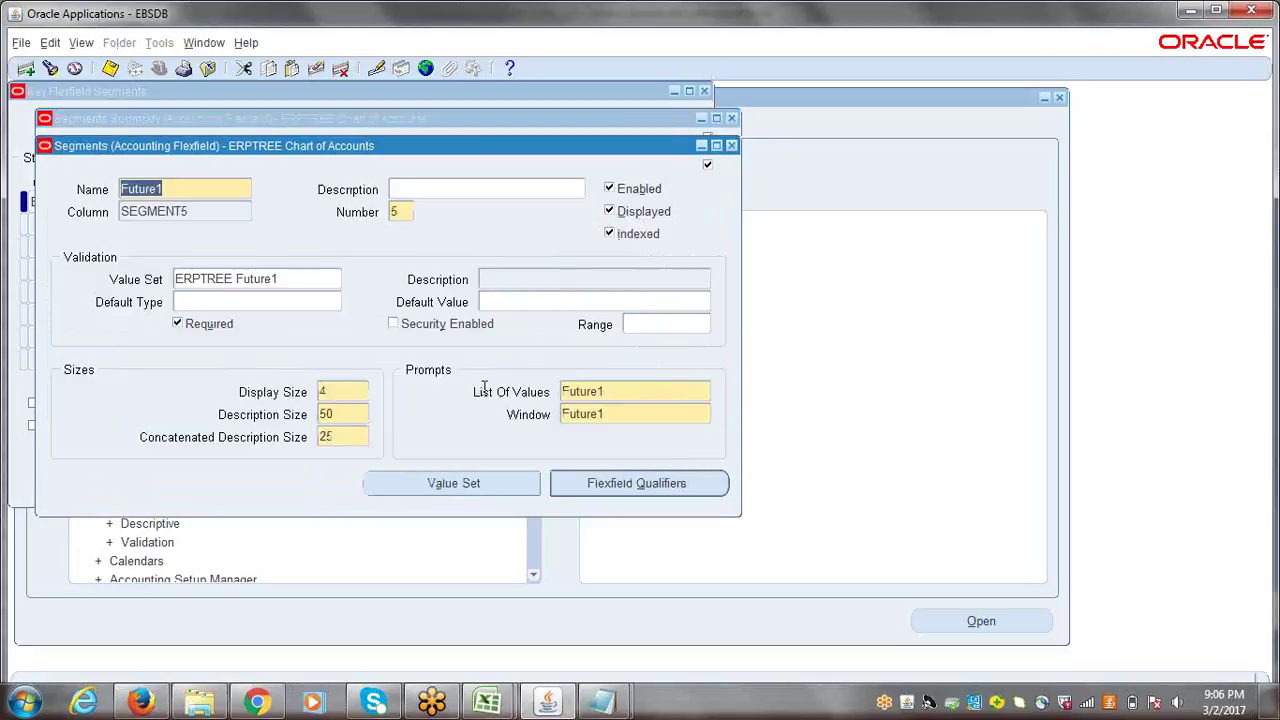
pyautogui.click(203, 300)
pyautogui.write('C')
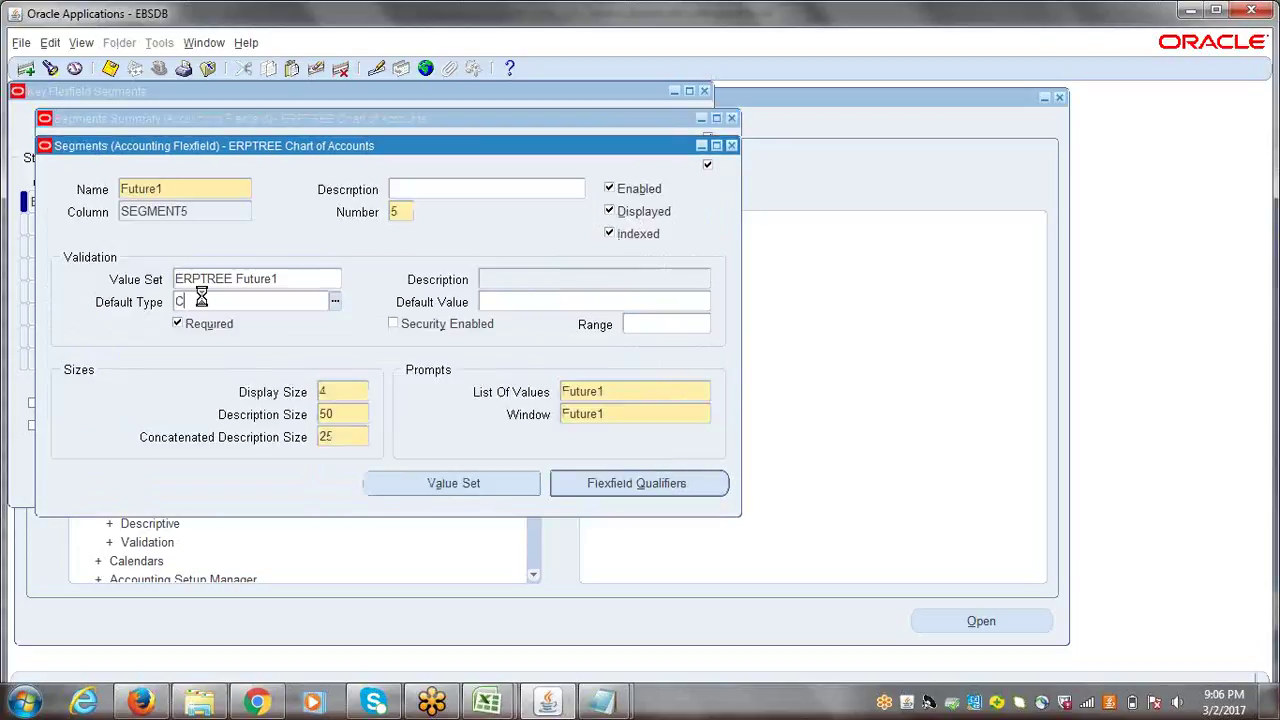
pyautogui.press('Tab')
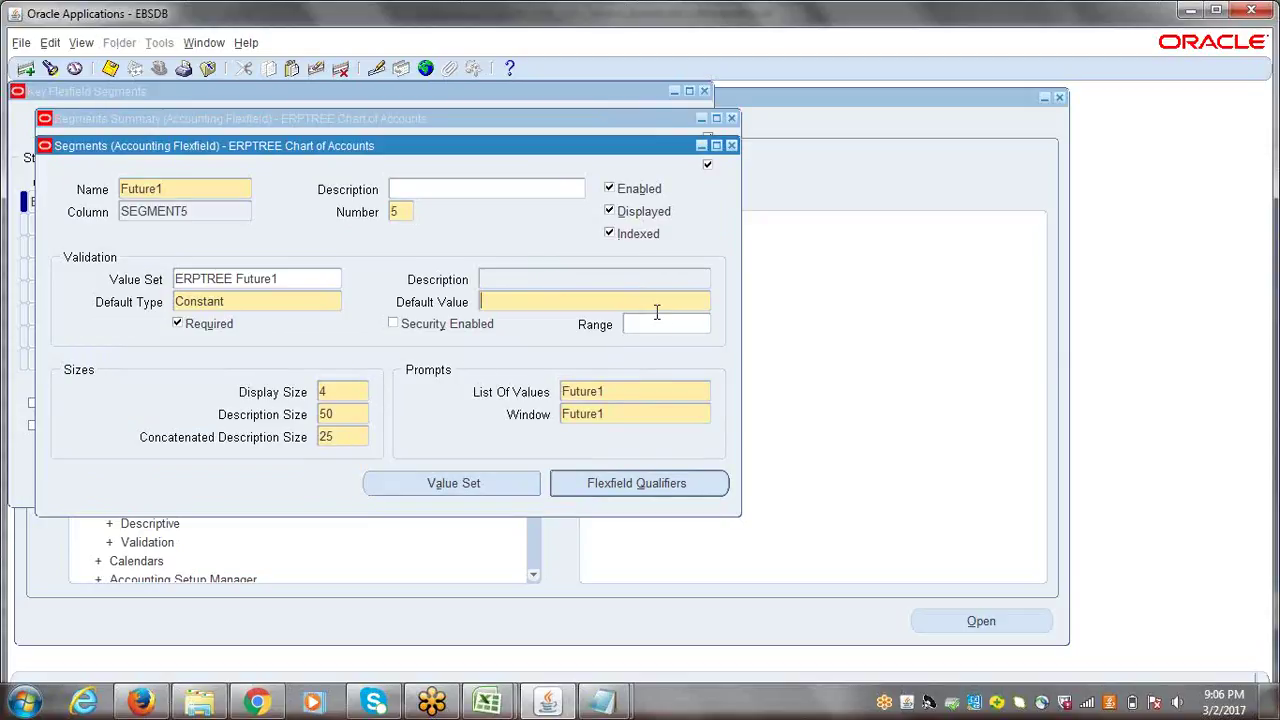
pyautogui.write('0000')
pyautogui.hotkey('ctrl', 's')
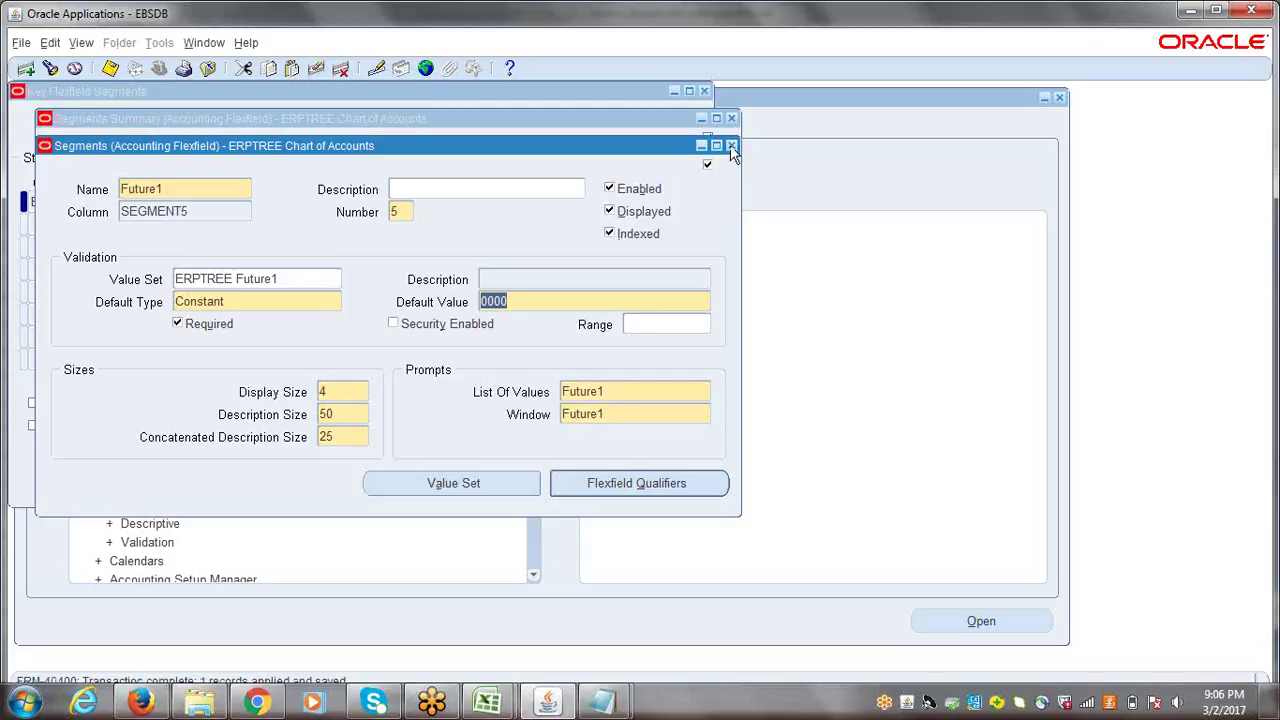
pyautogui.click(731, 145)
pyautogui.click(166, 320)
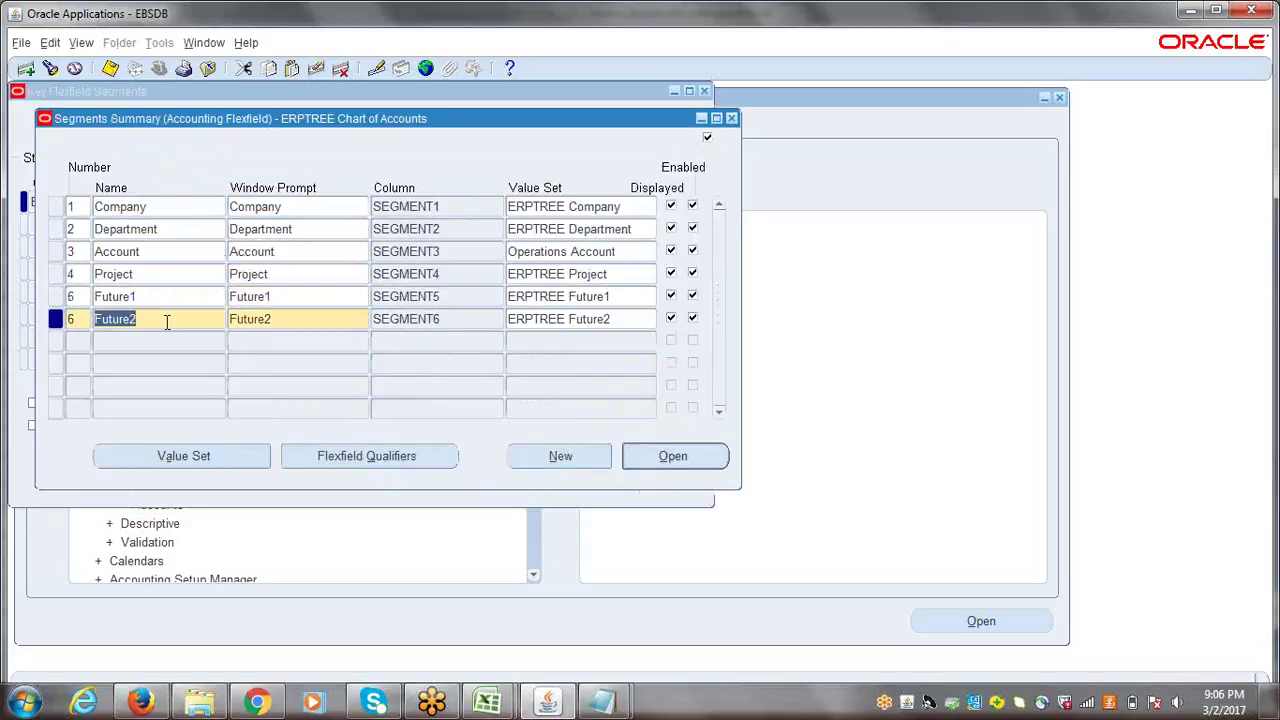
pyautogui.click(665, 466)
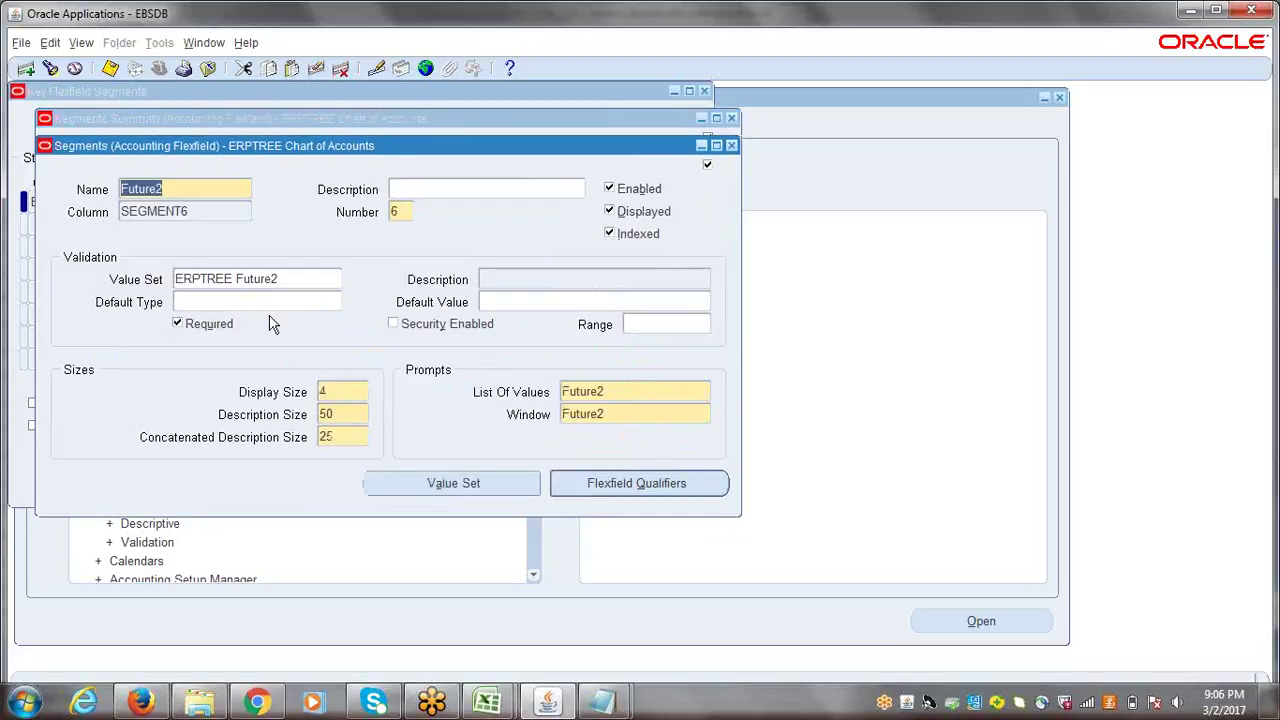
# - Set Future2's Default Type to Constant with value 0000, save, and close the segment windows
pyautogui.click(270, 308)
pyautogui.write('Constant')
pyautogui.press('Tab')
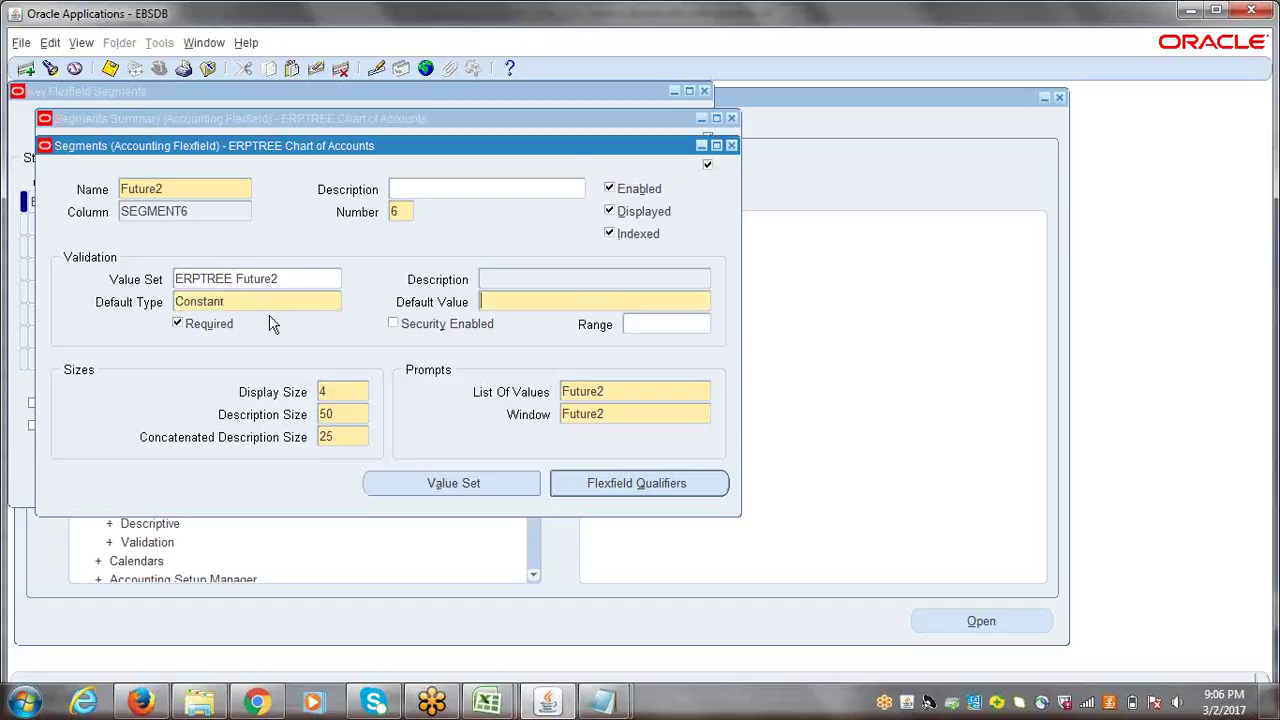
pyautogui.write('0000')
pyautogui.hotkey('ctrl', 's')
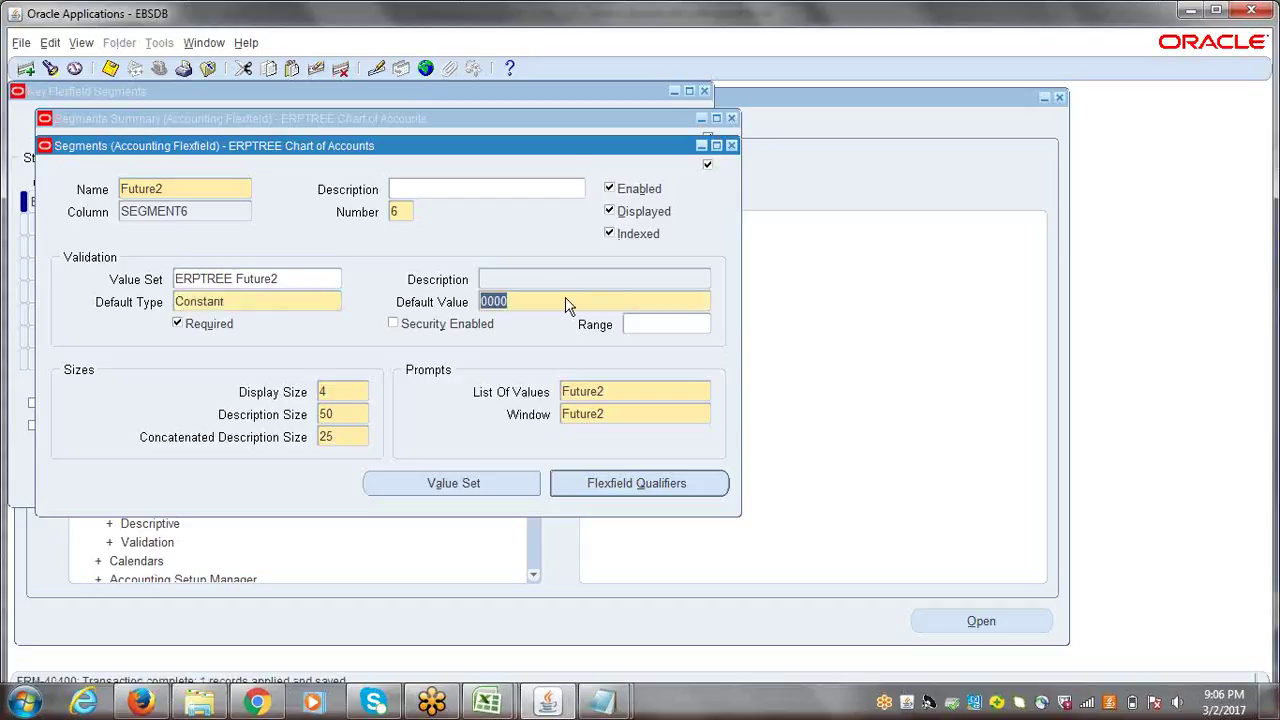
pyautogui.click(732, 145)
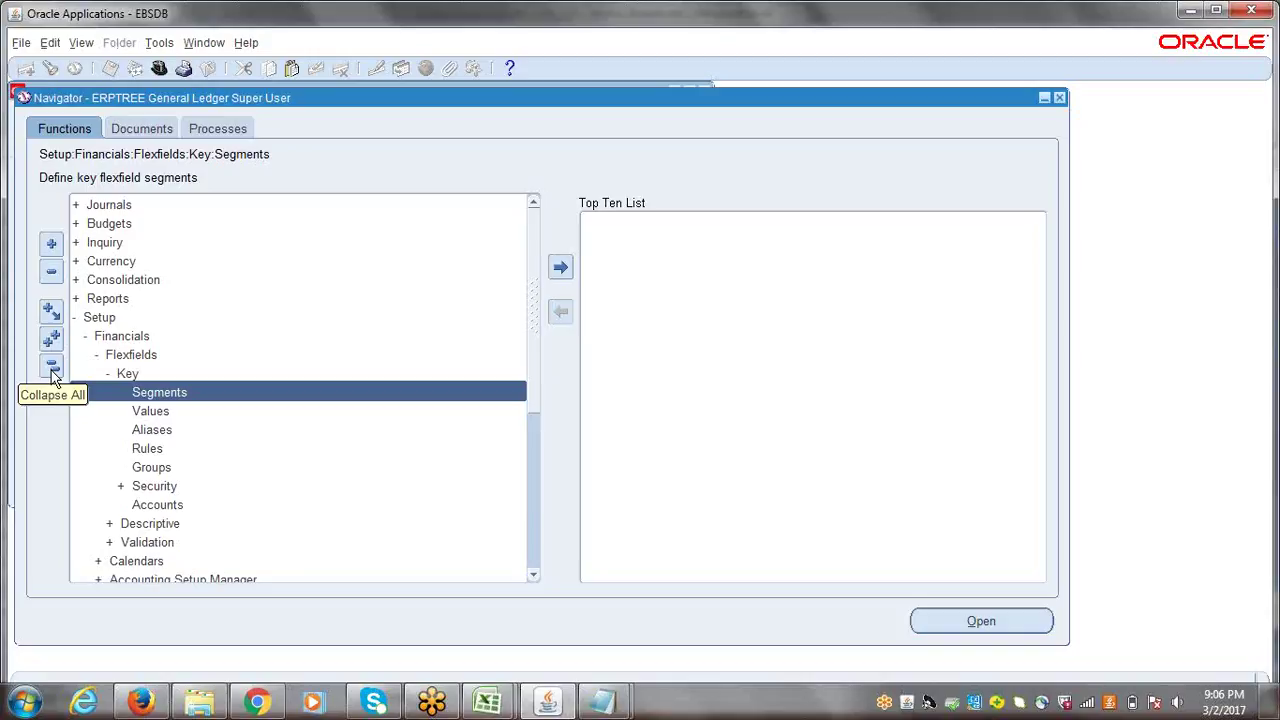
# - Collapse the navigator and switch to the ERPTREE Inventory Super User responsibility
pyautogui.click(52, 367)
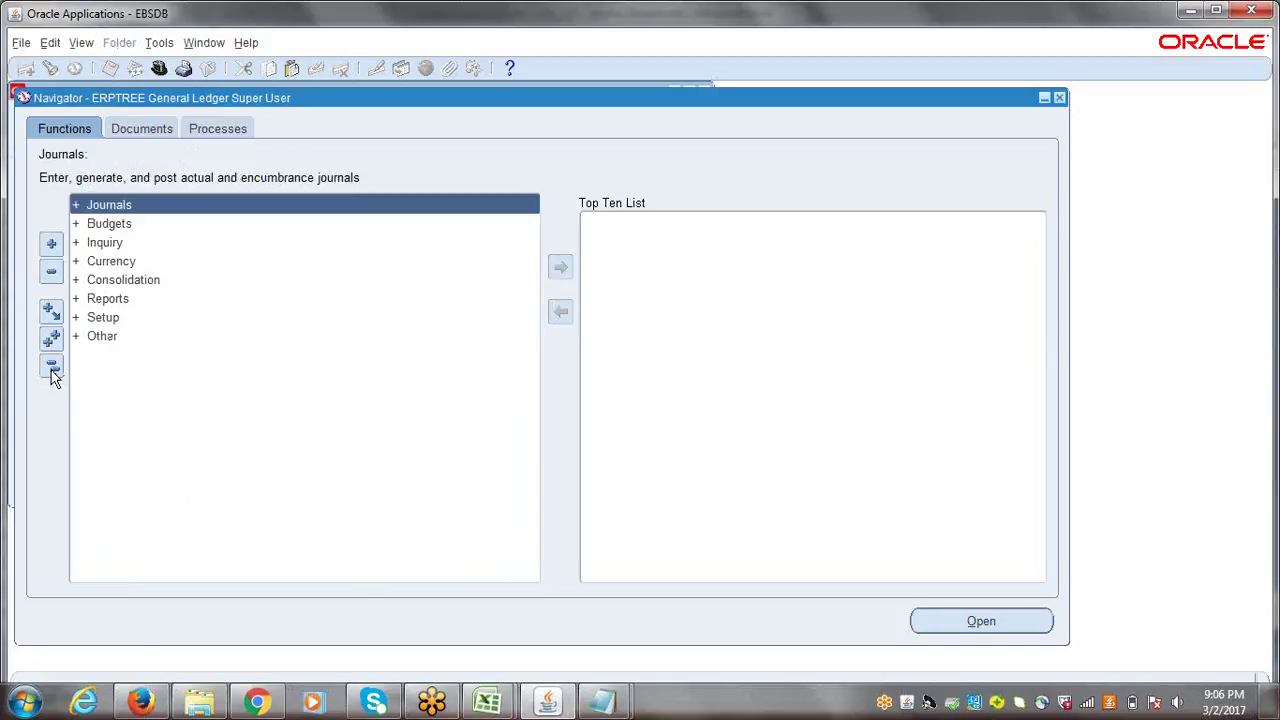
pyautogui.click(158, 70)
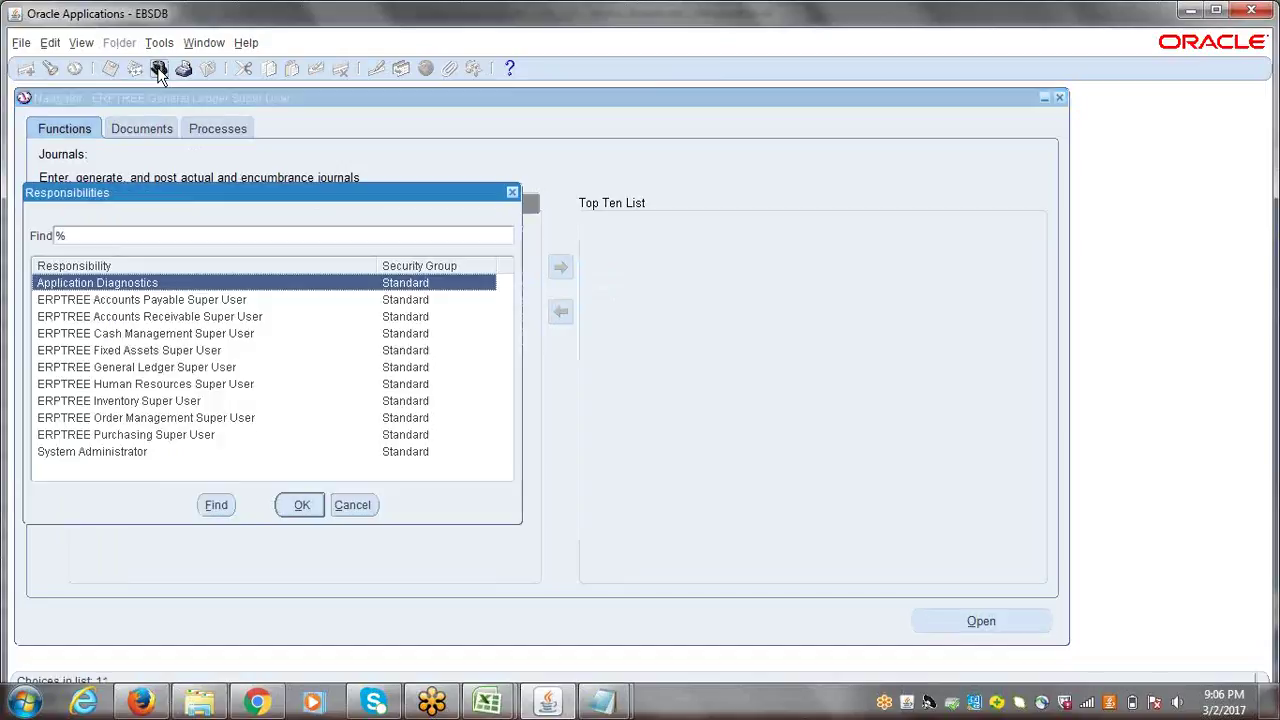
pyautogui.doubleClick(128, 404)
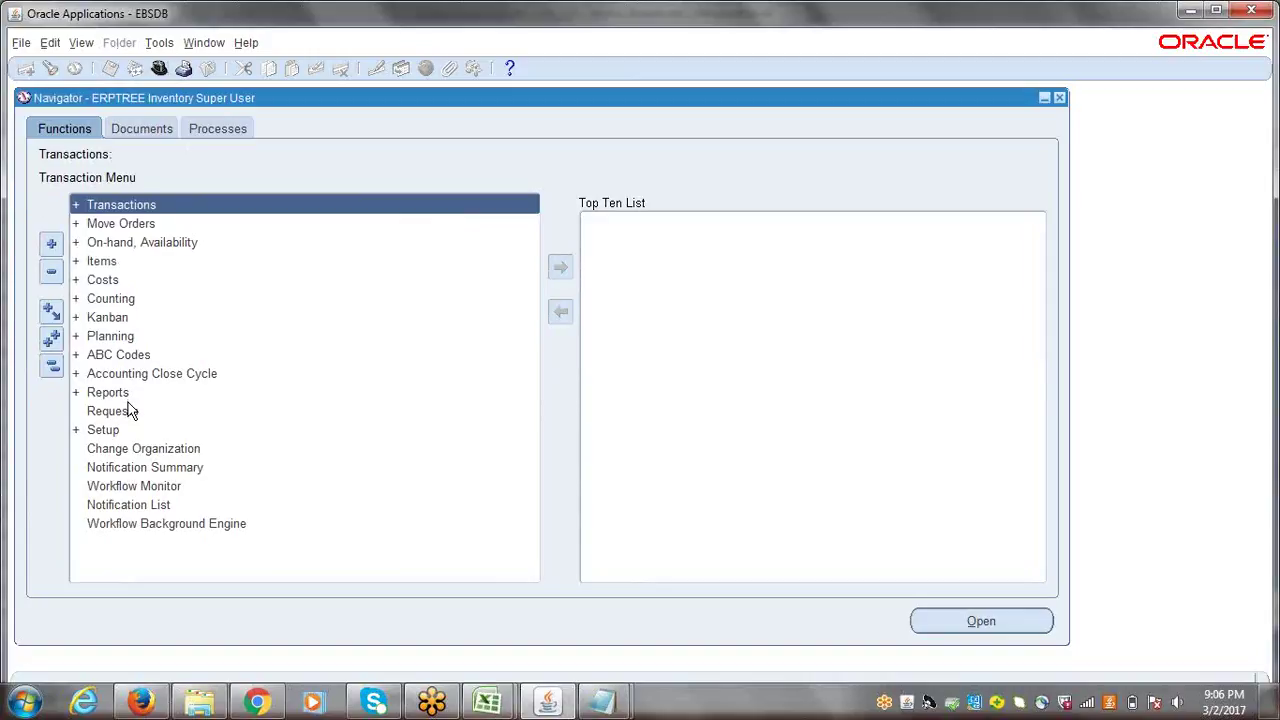
# - Open Setup > Organizations > Organizations to launch the Define Organizations form
pyautogui.click(104, 430)
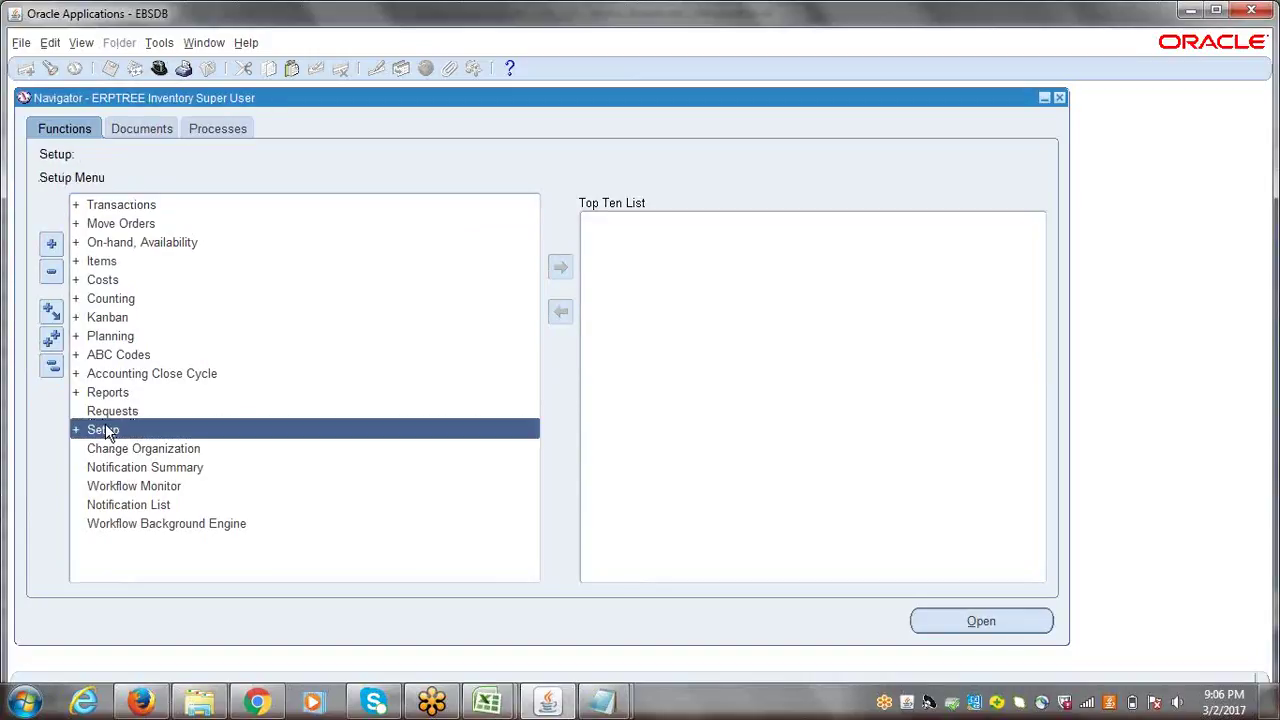
pyautogui.doubleClick(104, 430)
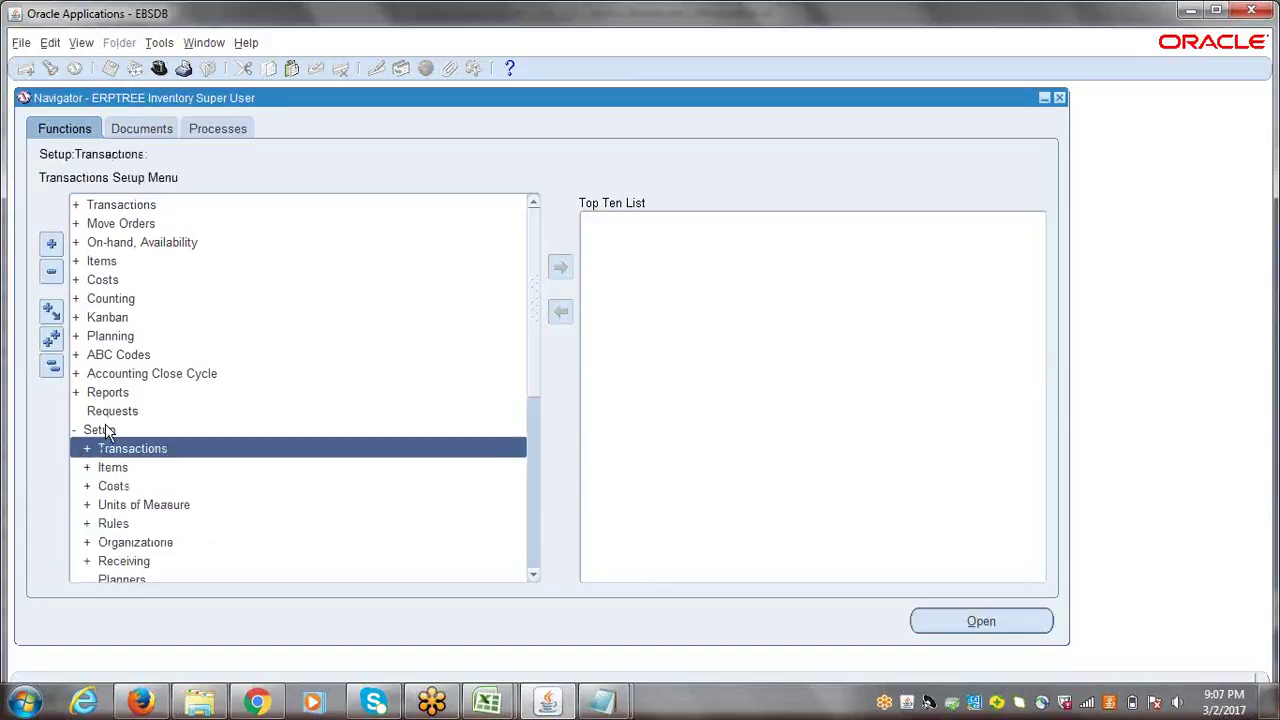
pyautogui.doubleClick(150, 545)
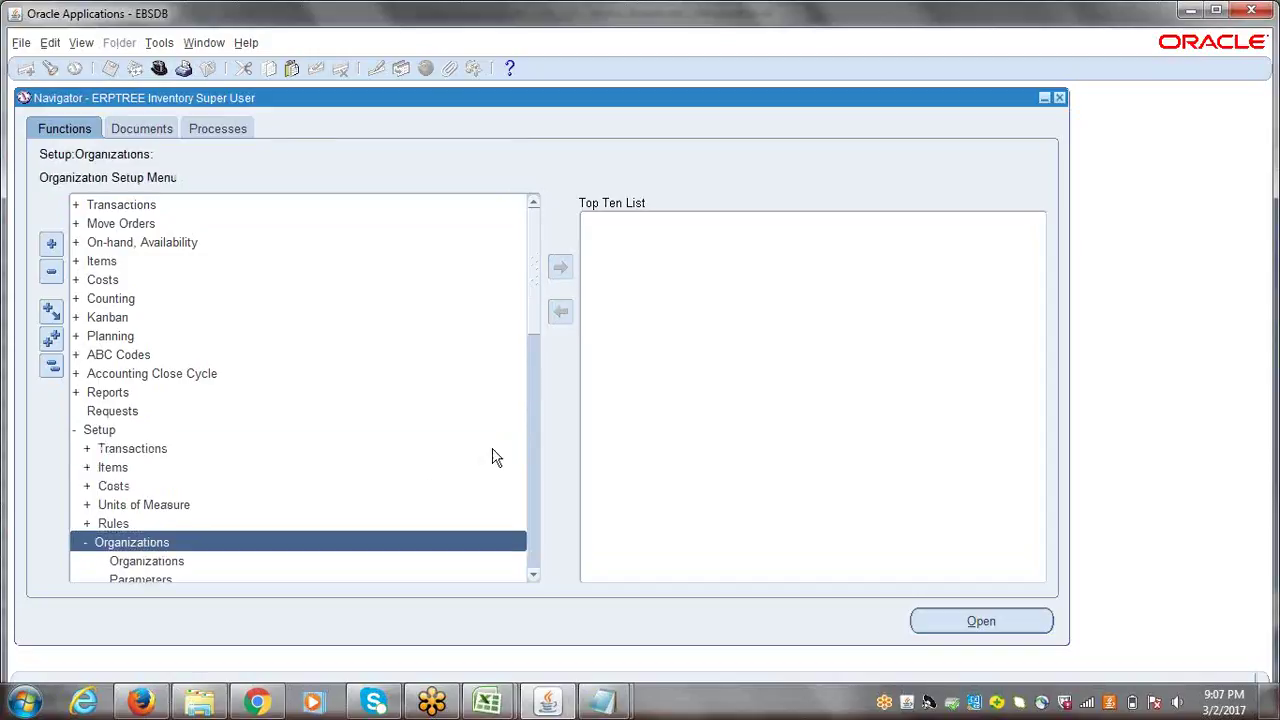
pyautogui.moveTo(537, 277); pyautogui.dragTo(531, 352)
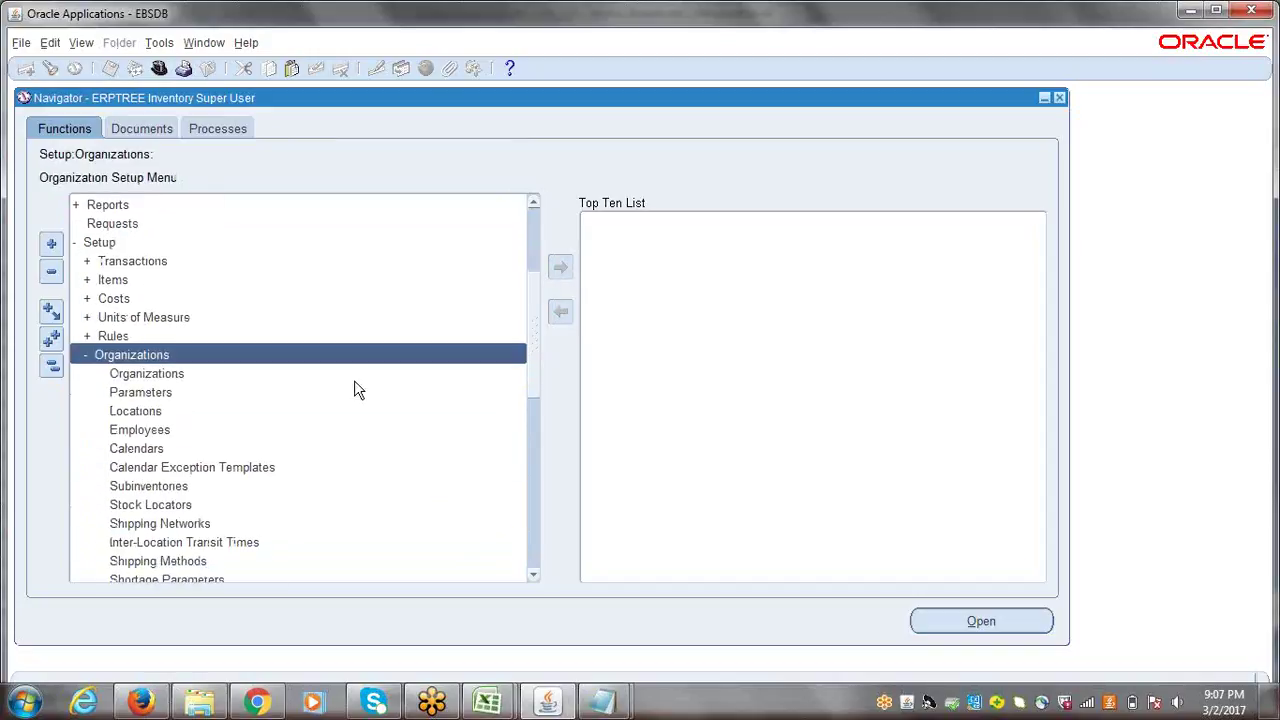
pyautogui.click(127, 376)
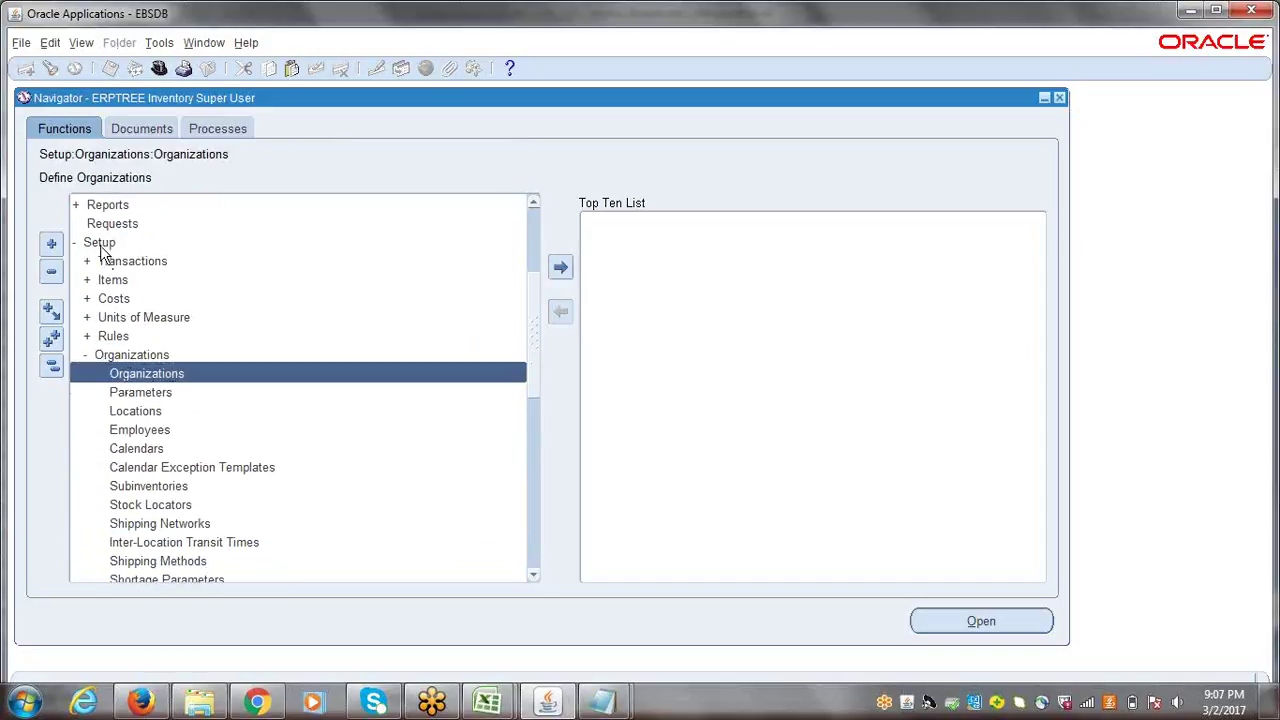
pyautogui.doubleClick(169, 374)
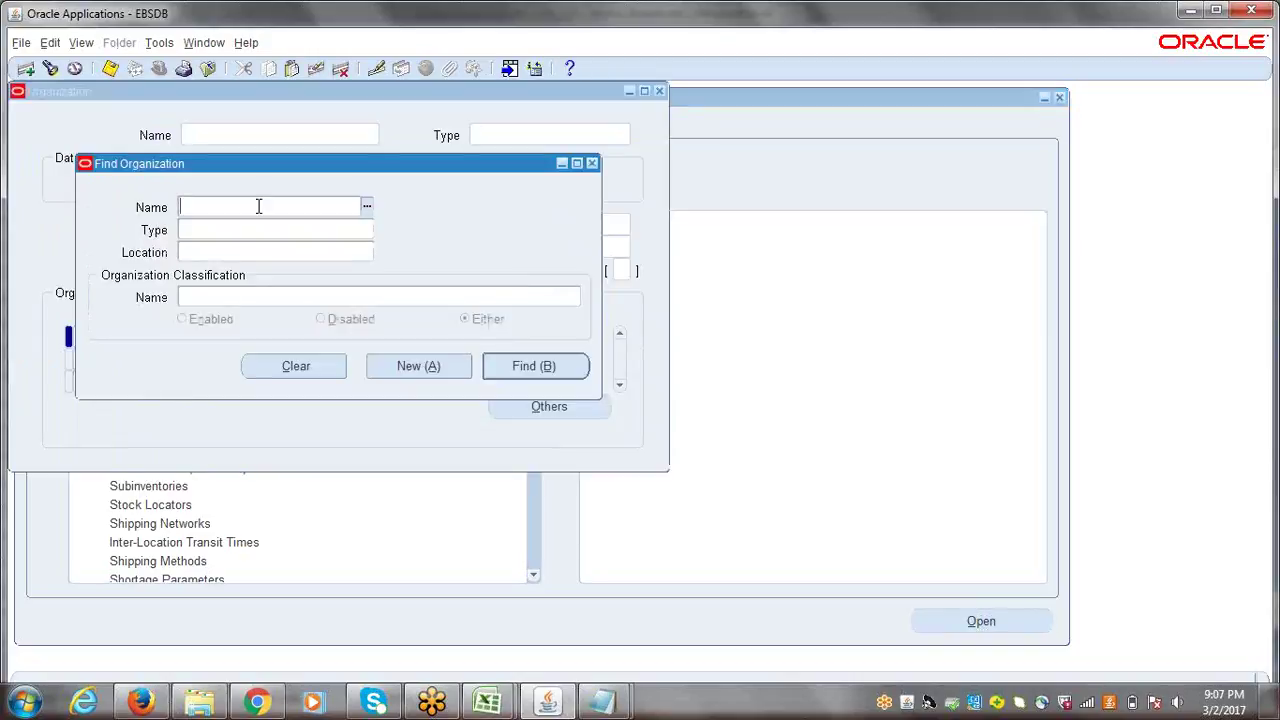
# - Find the ERPTREE Item Master Inventory organization in the Find Organization dialog
pyautogui.write('ERPTREE')
pyautogui.click(272, 353)
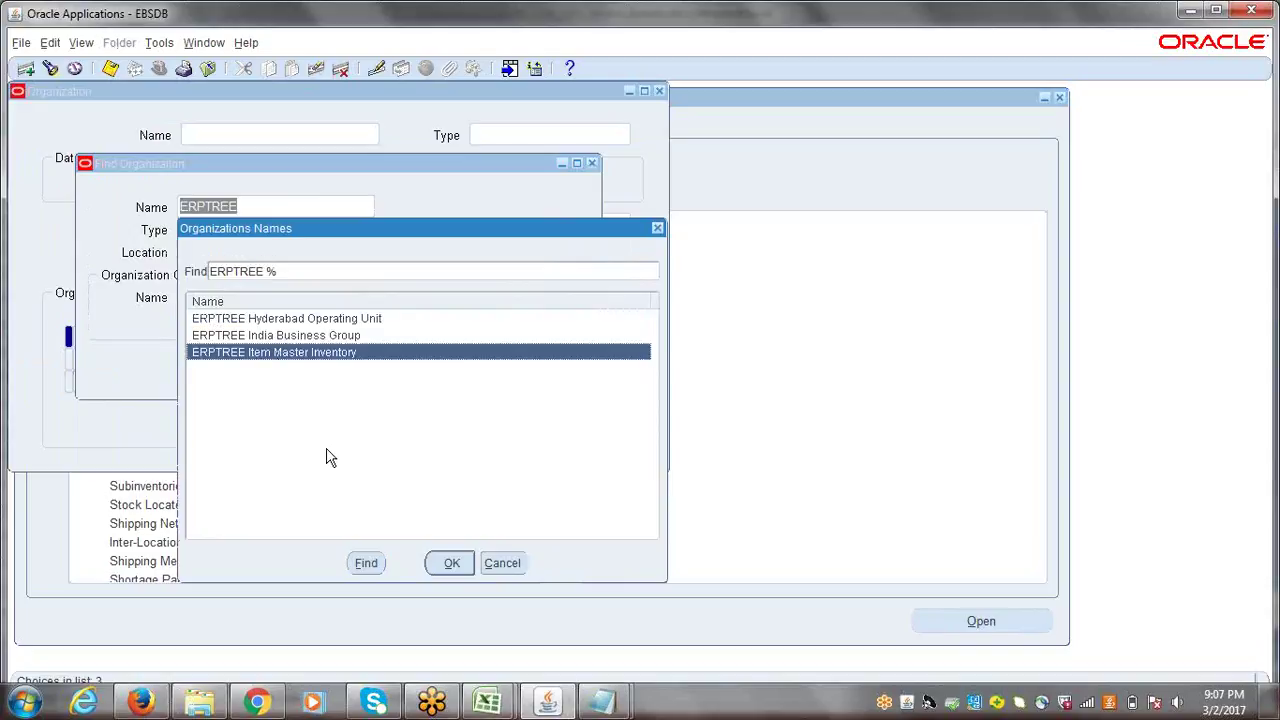
pyautogui.click(451, 563)
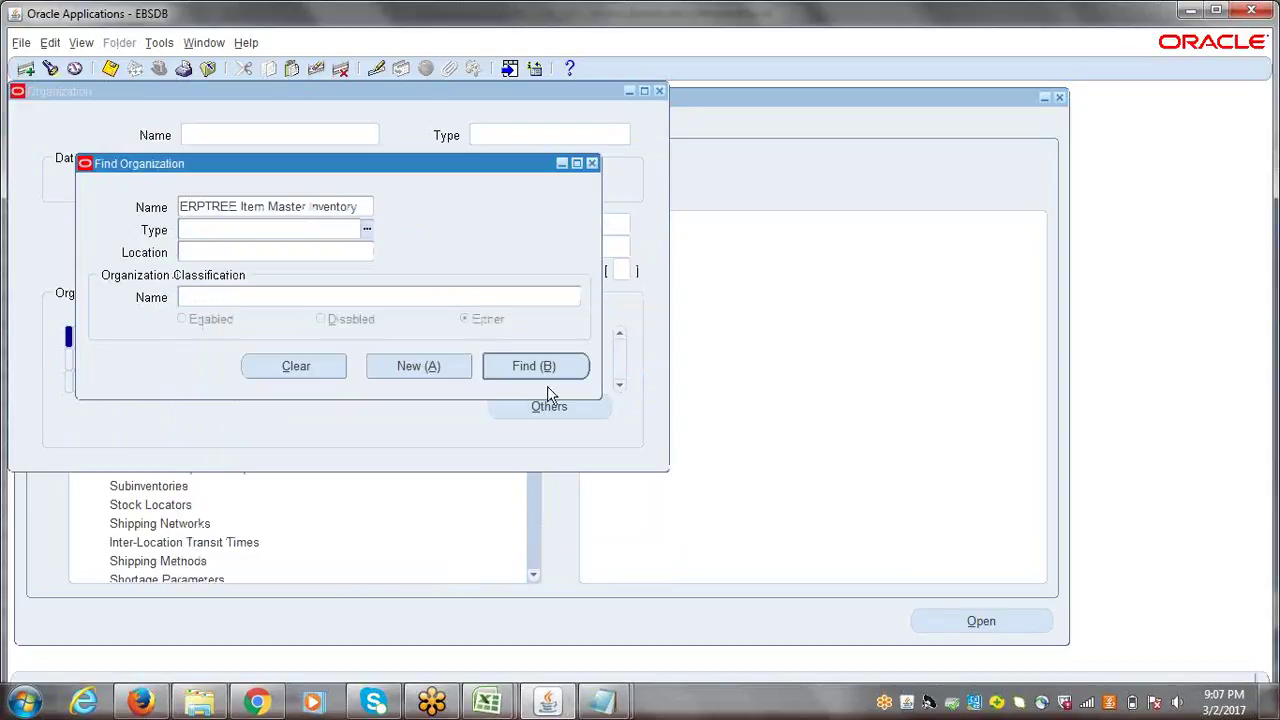
pyautogui.click(523, 368)
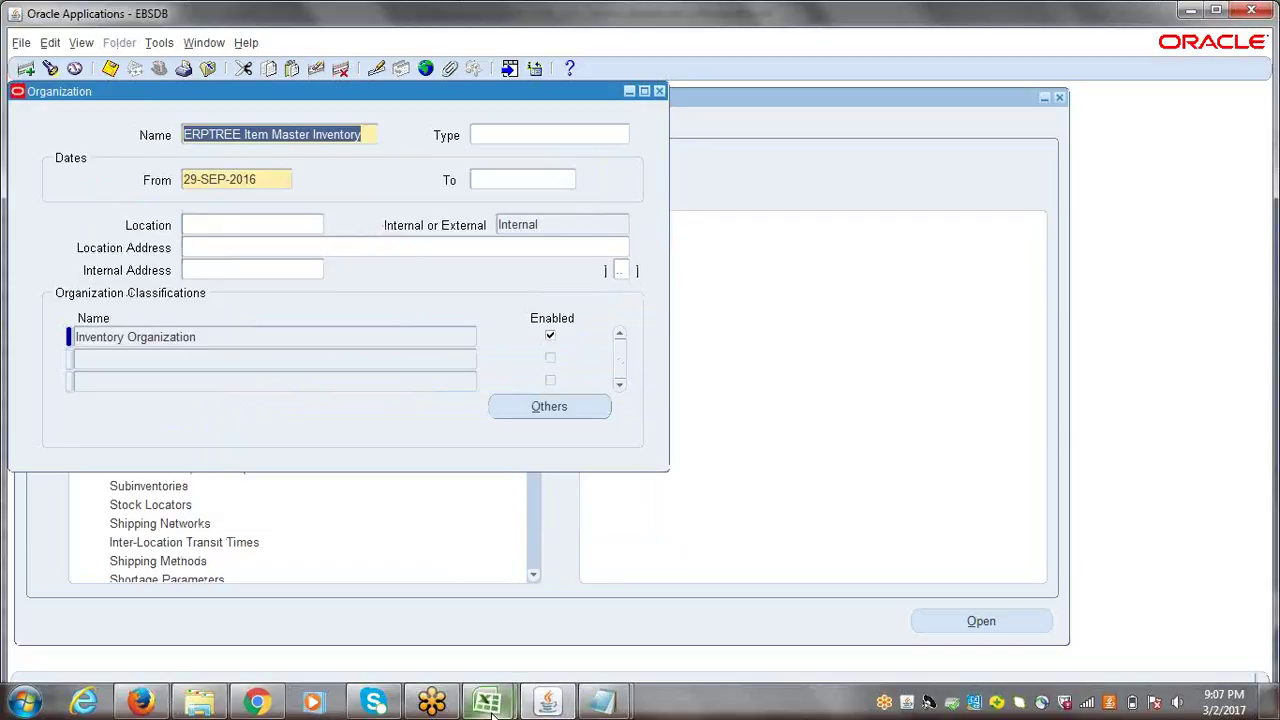
# - Check the Inventory Information step in row 168 of the Excel checklist, then return to Oracle
pyautogui.moveTo(490, 713)
pyautogui.click(423, 621)
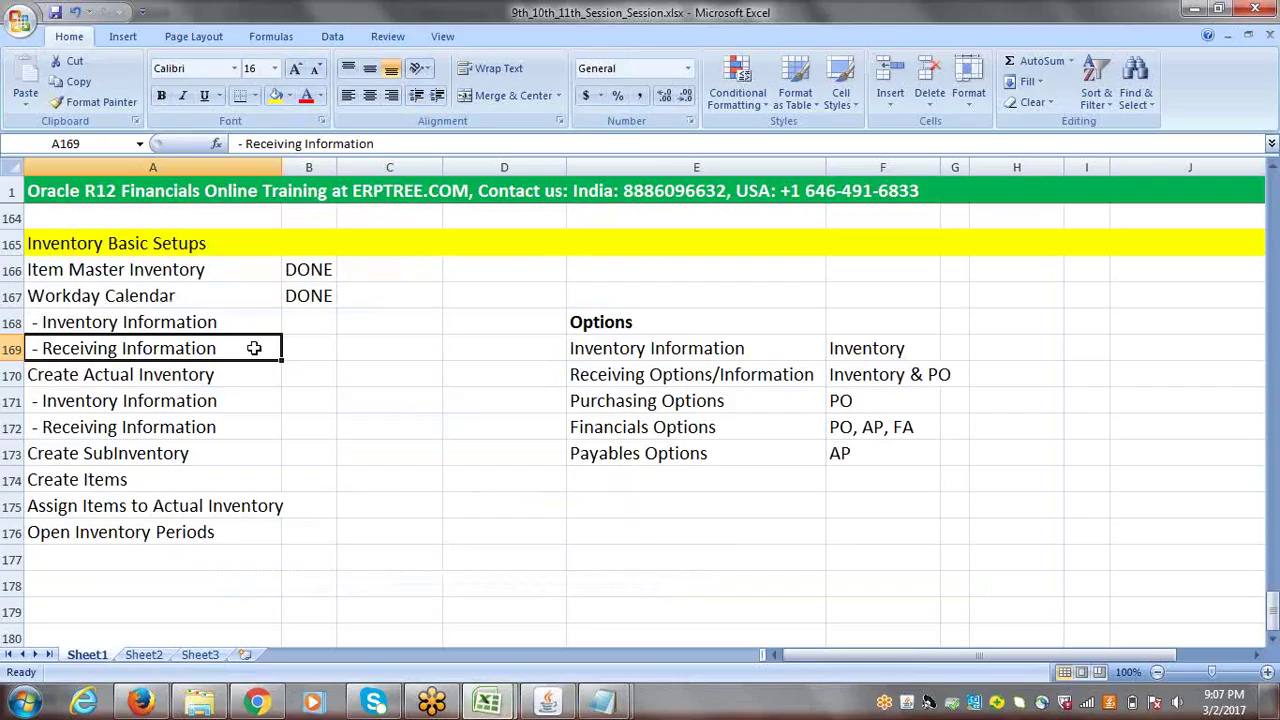
pyautogui.click(118, 323)
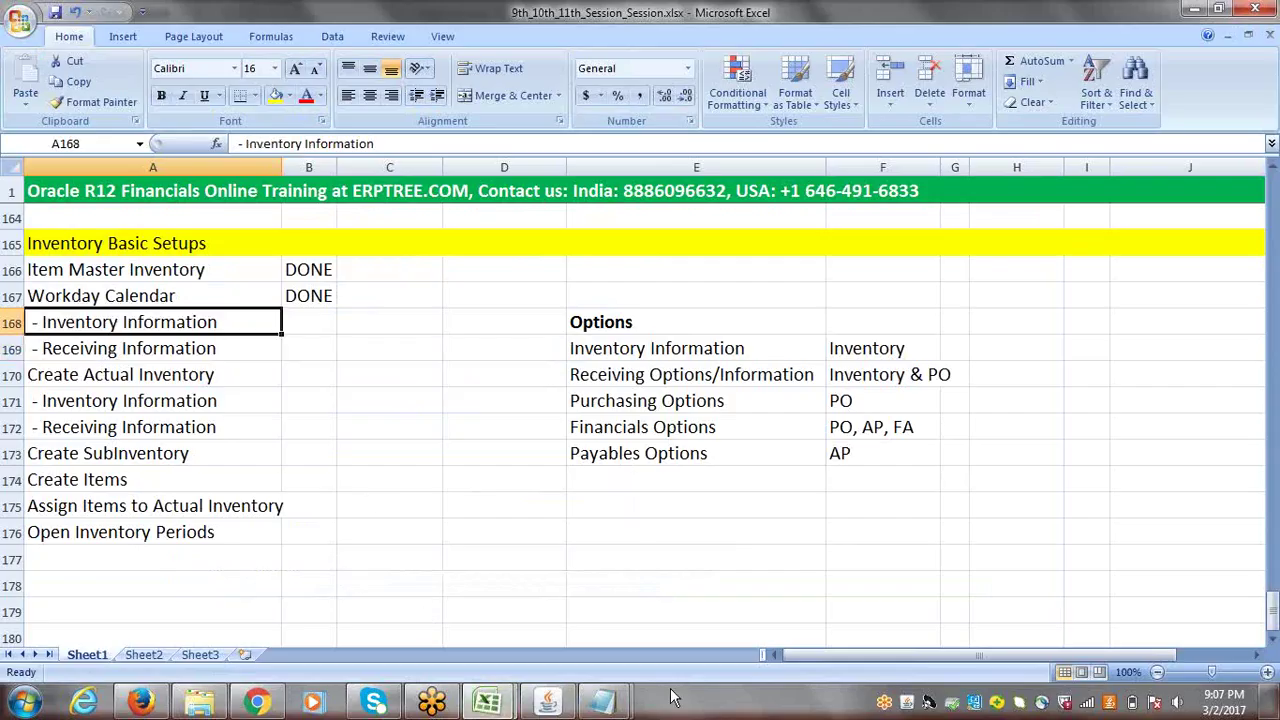
pyautogui.click(548, 702)
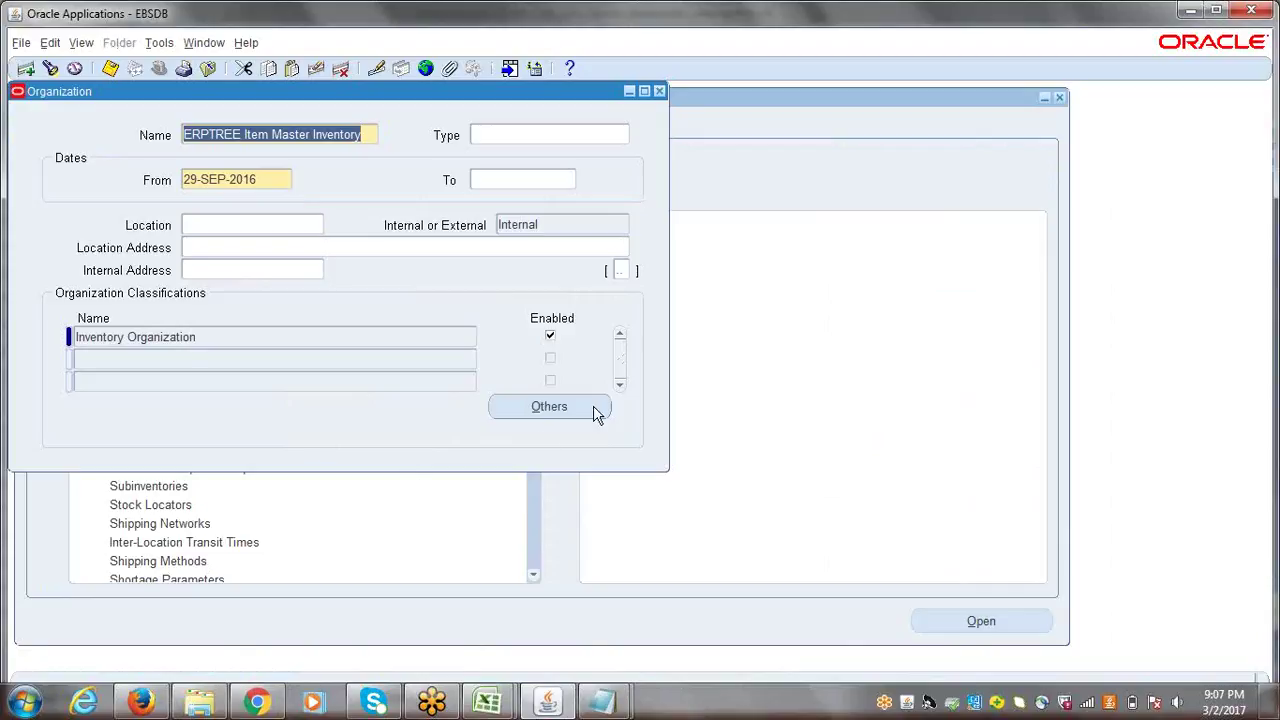
# - Open the organization's Inventory Information through the Others list
pyautogui.click(565, 410)
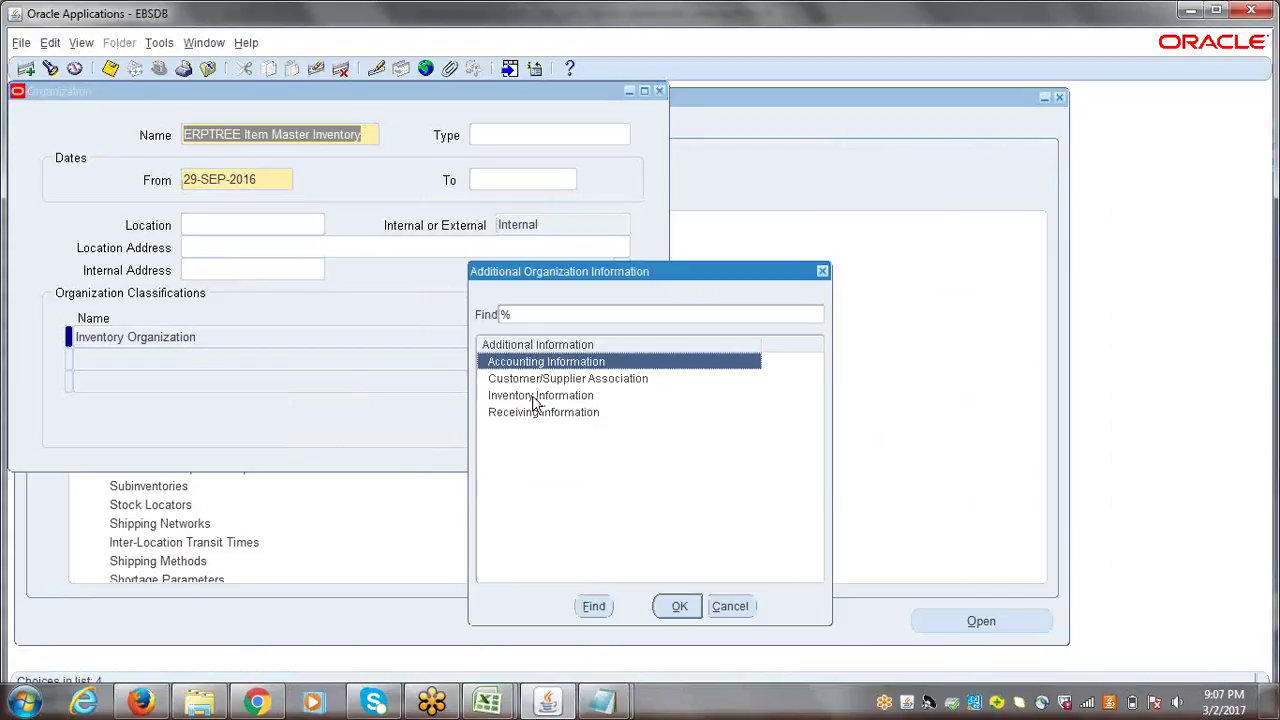
pyautogui.click(537, 398)
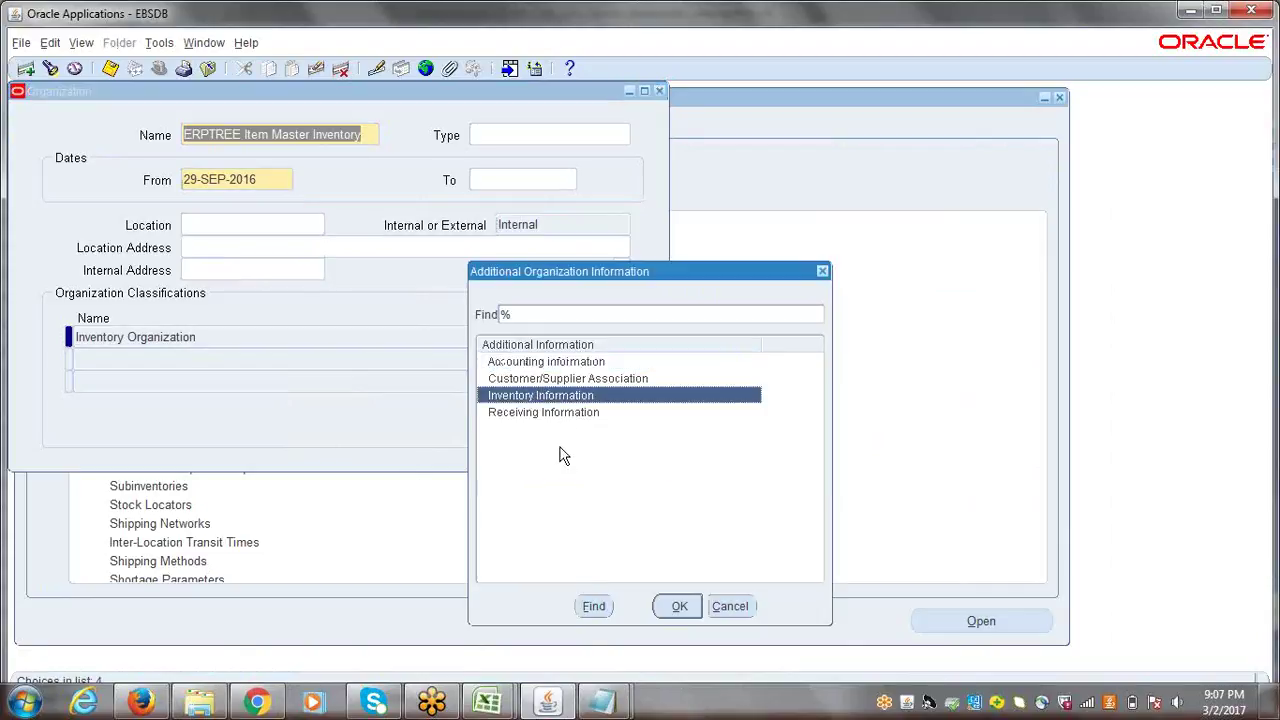
pyautogui.click(679, 606)
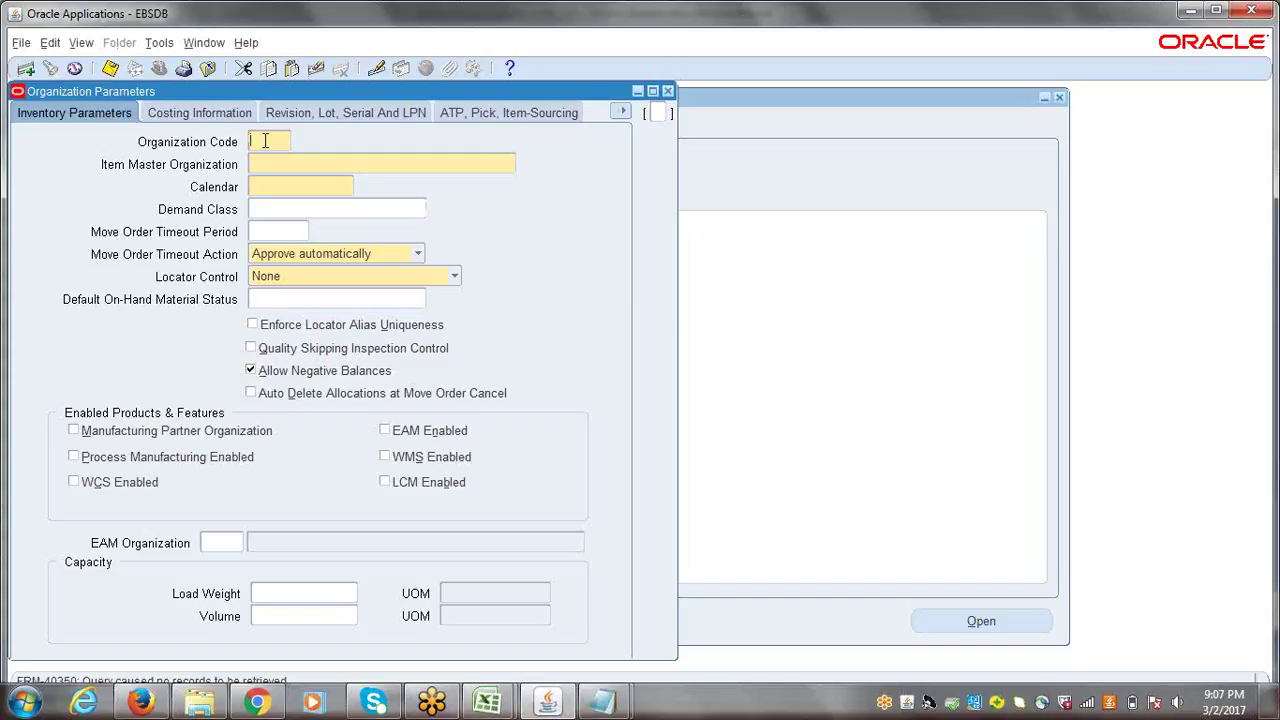
# - Enter organization code MIO, item master ERPTREE Item Master Inventory and calendar ERP WDC
pyautogui.write('IMD')
pyautogui.press('BackSpace')
pyautogui.press('BackSpace')
pyautogui.press('BackSpace')
pyautogui.write('M1D')
pyautogui.press('Tab')
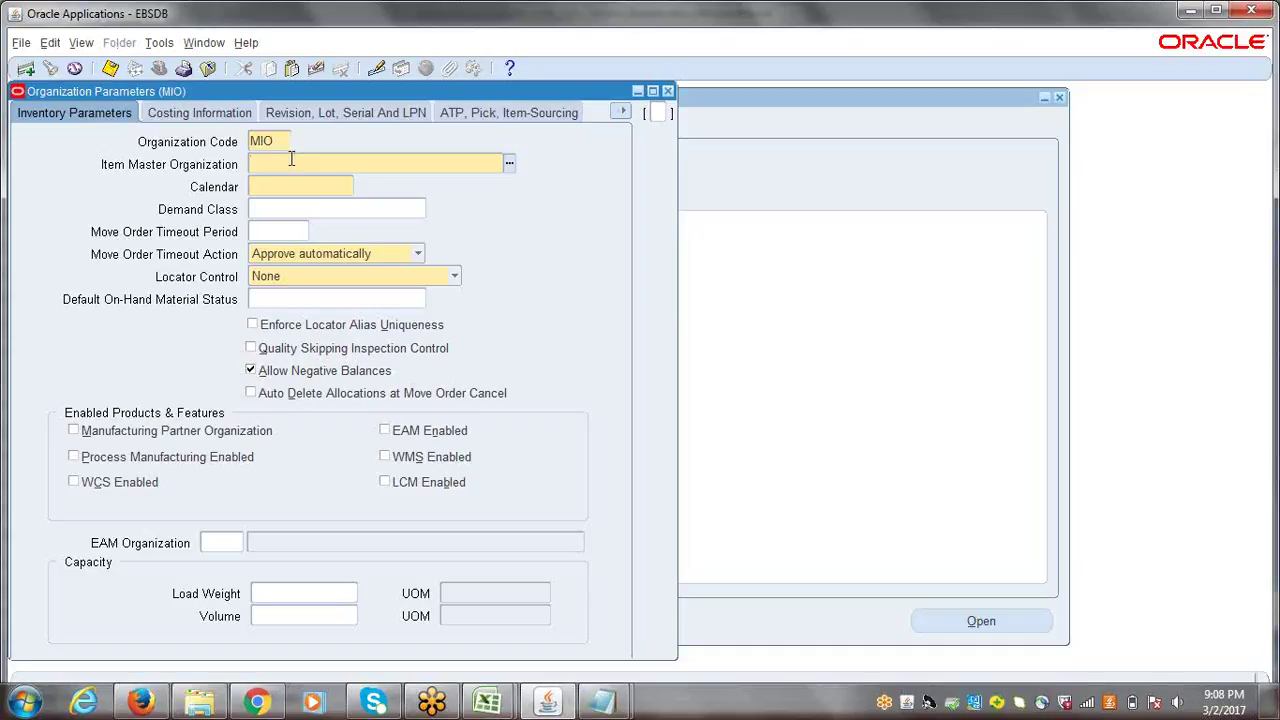
pyautogui.moveTo(228, 87); pyautogui.dragTo(434, 171)
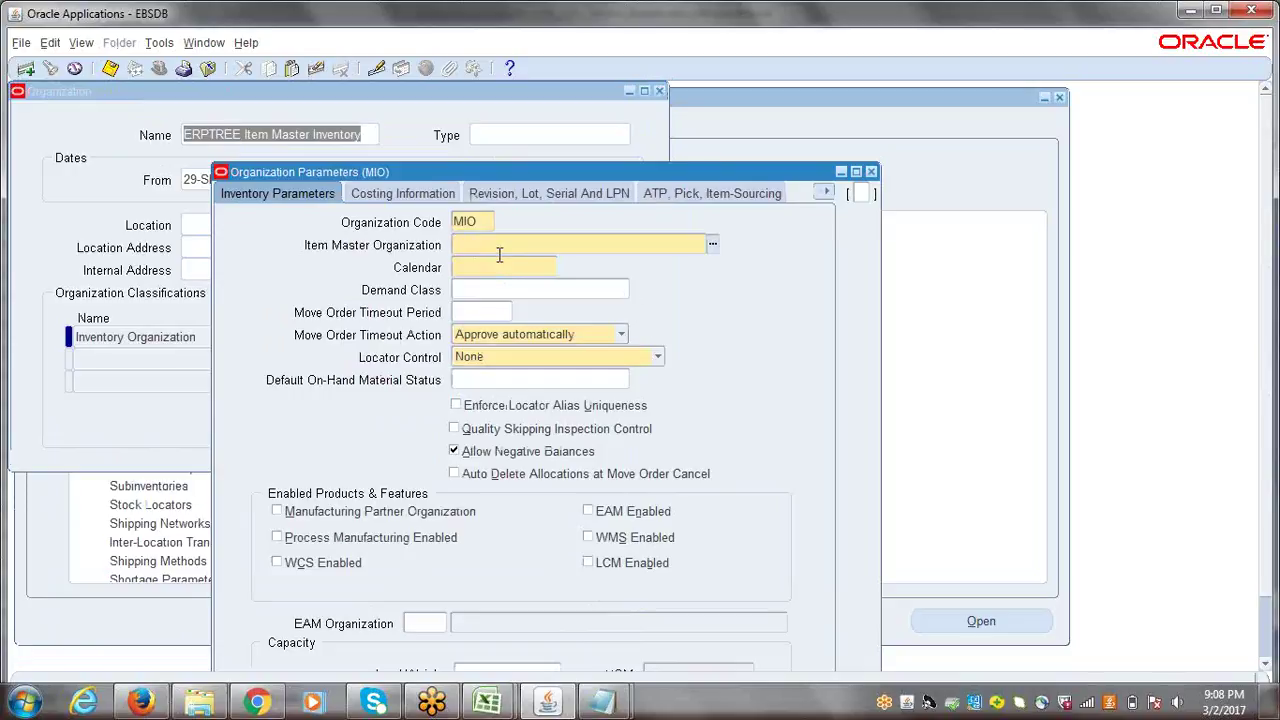
pyautogui.write('ERPTREE')
pyautogui.press('Tab')
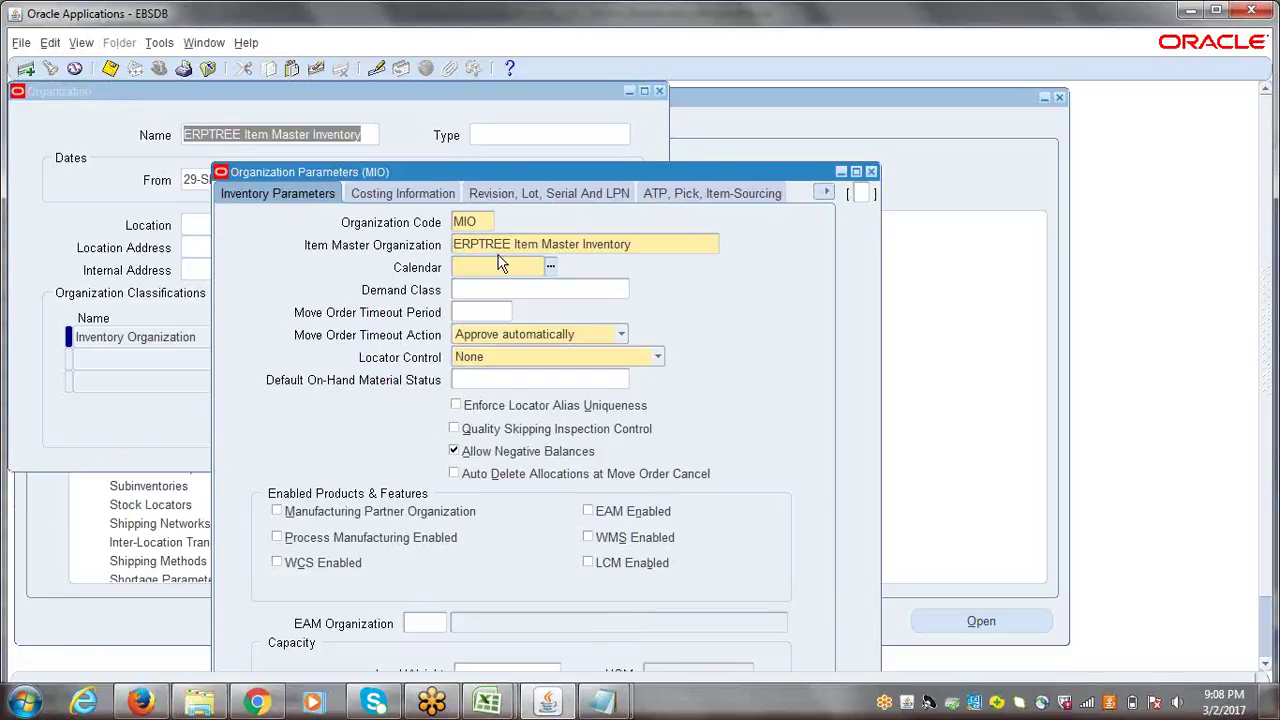
pyautogui.write('ERP WDC')
pyautogui.press('Tab')
pyautogui.moveTo(453, 173); pyautogui.dragTo(470, 128)
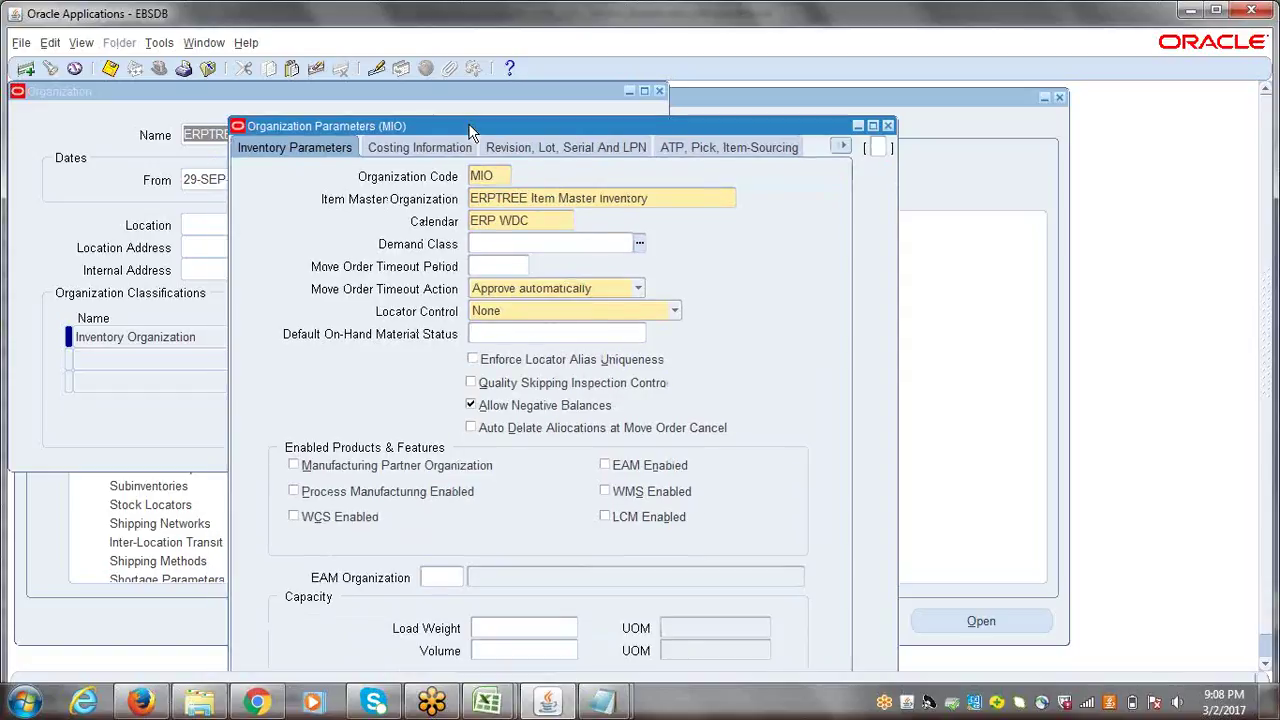
# - On the Costing Information tab, choose Standard as the costing method
pyautogui.click(398, 150)
pyautogui.click(538, 205)
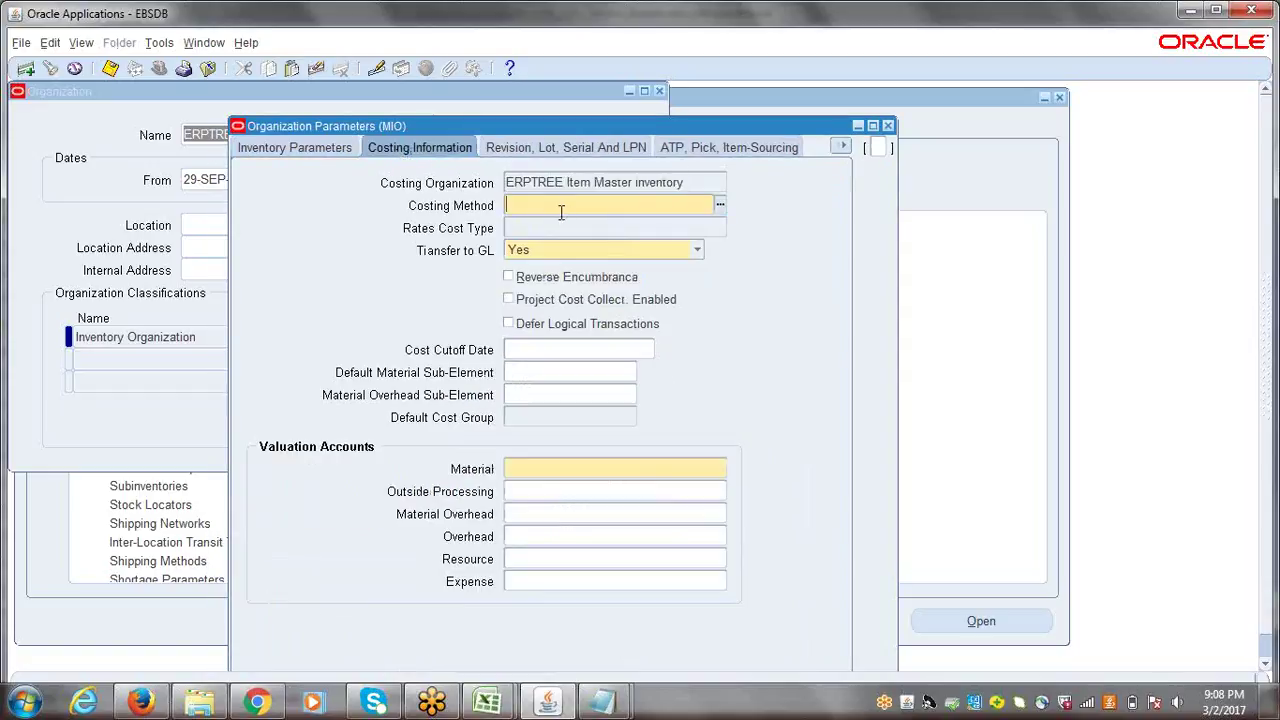
pyautogui.click(722, 207)
pyautogui.click(538, 367)
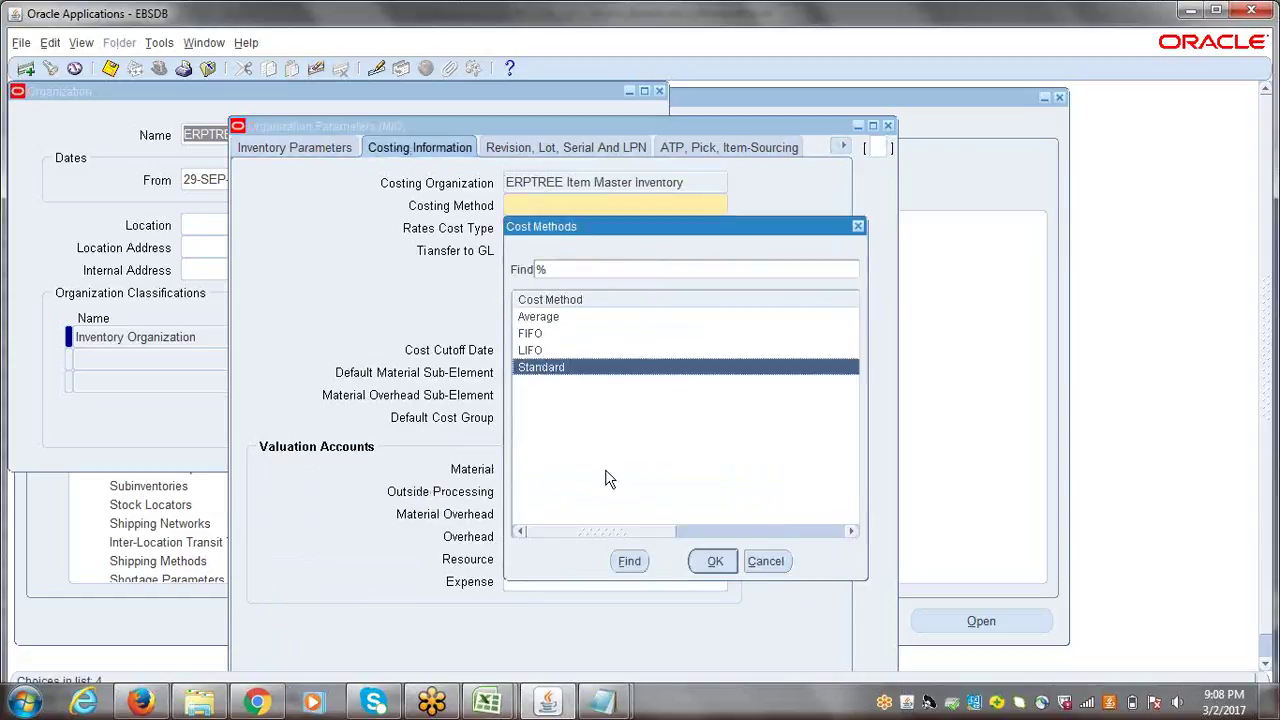
pyautogui.click(715, 561)
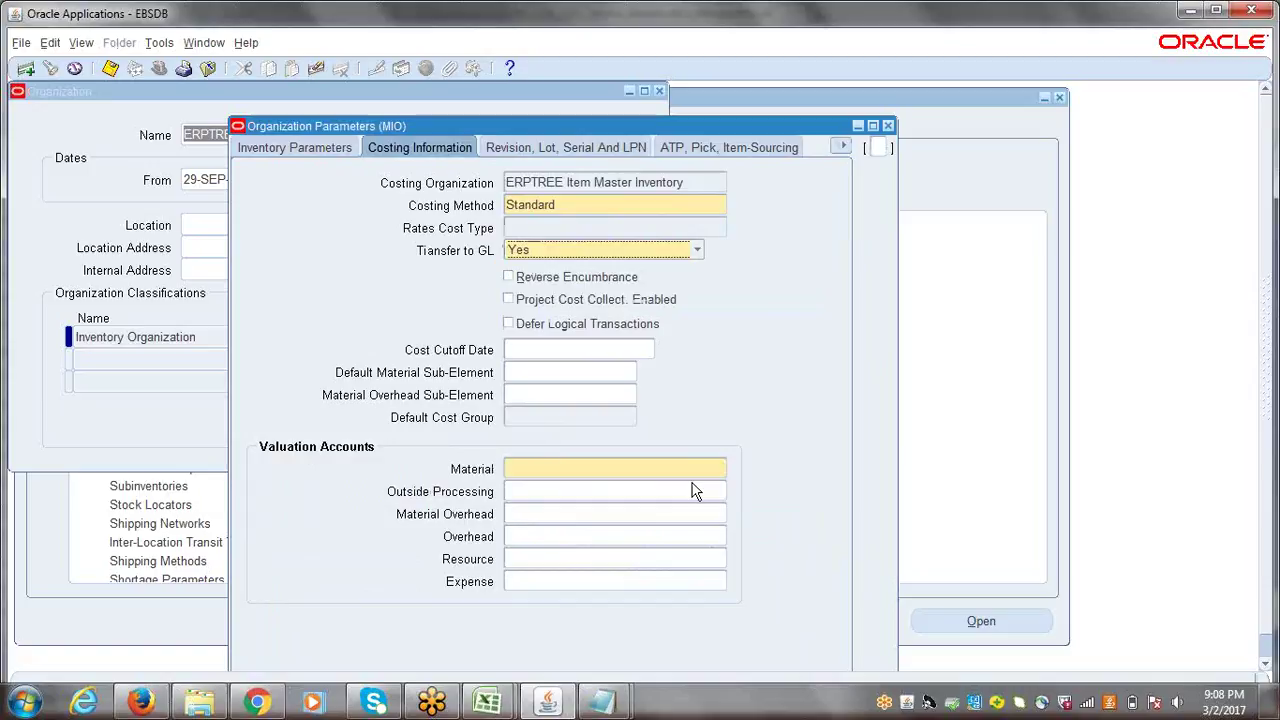
pyautogui.click(547, 477)
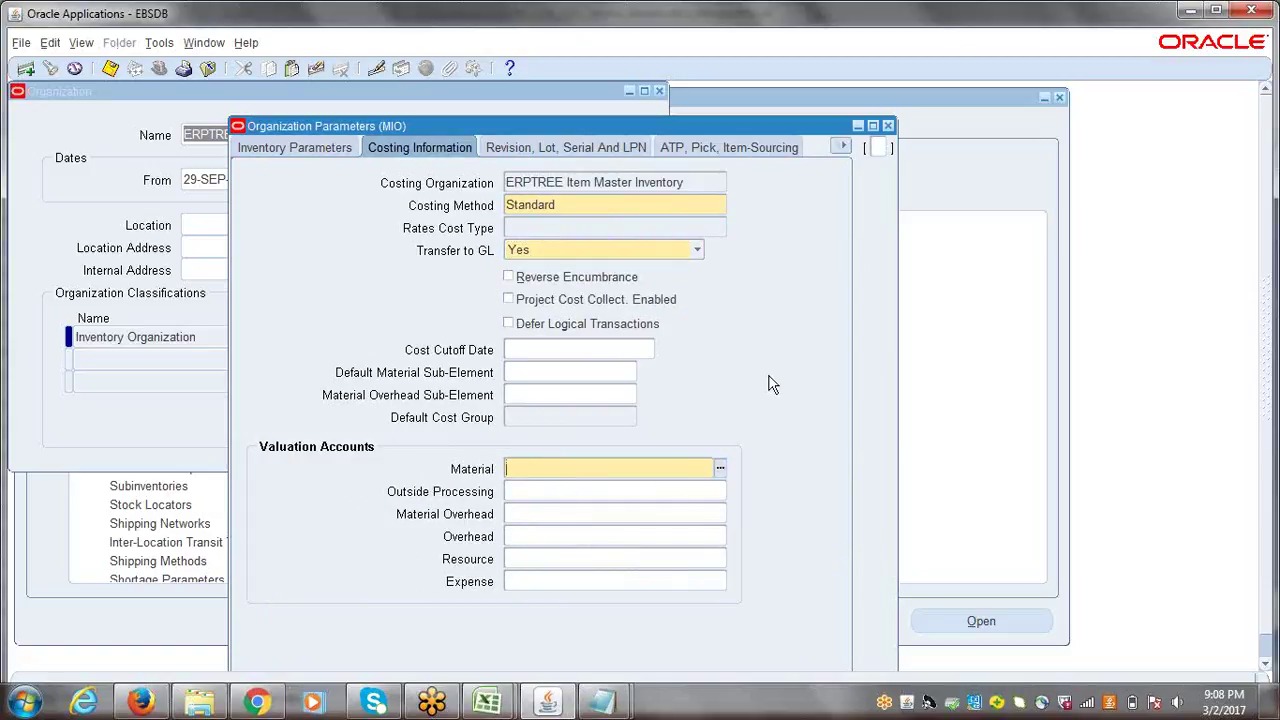
pyautogui.click(720, 470)
# - Open the Material account segments and keep Finance (0001) as the department
pyautogui.click(719, 469)
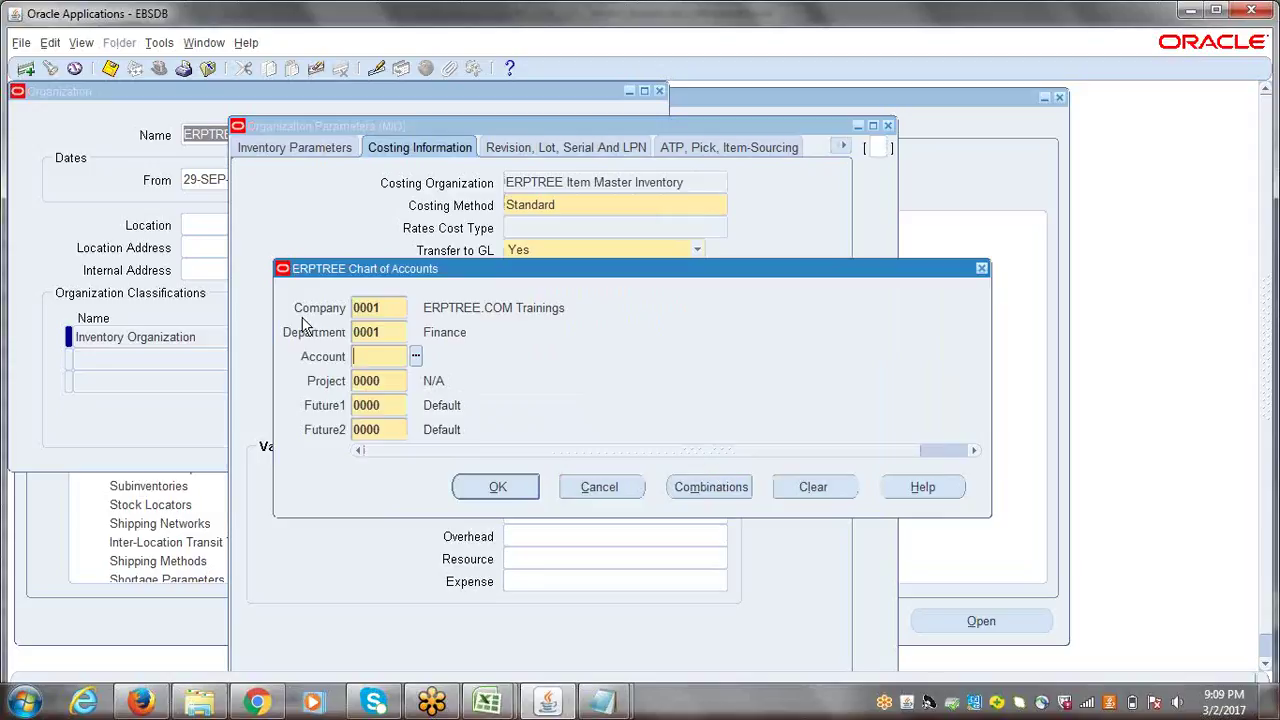
pyautogui.click(401, 328)
pyautogui.click(413, 334)
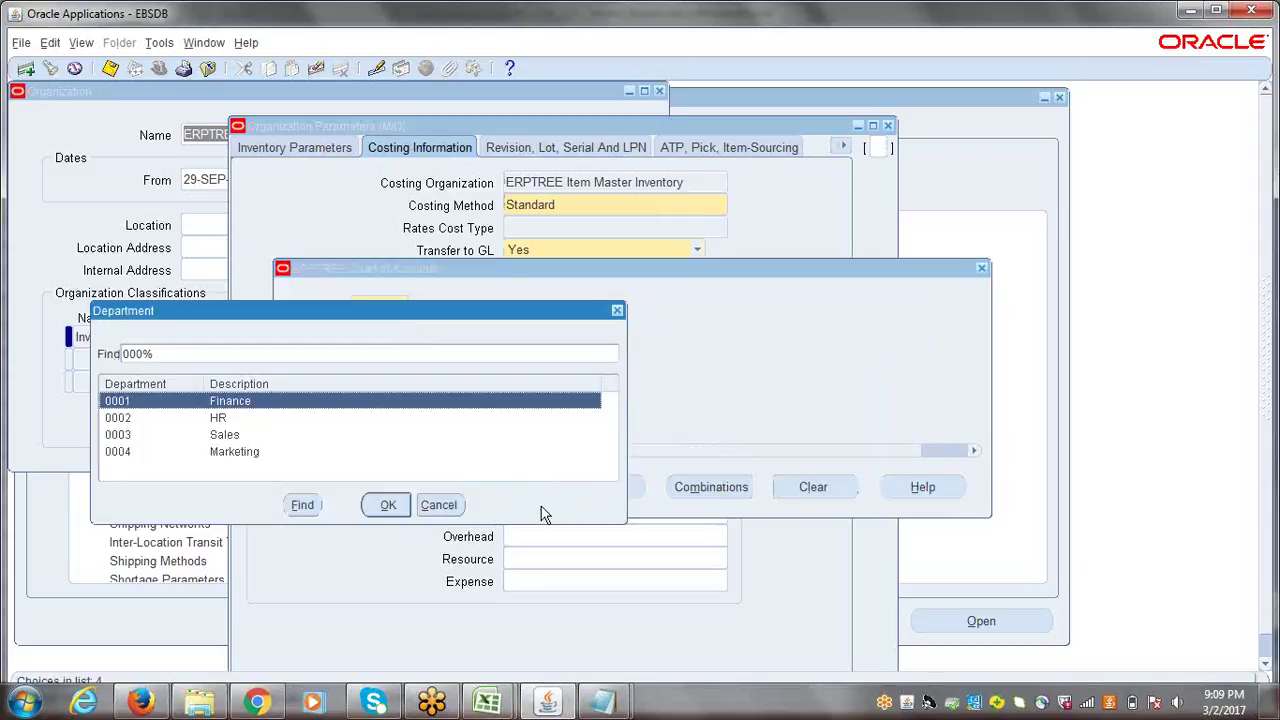
pyautogui.click(438, 505)
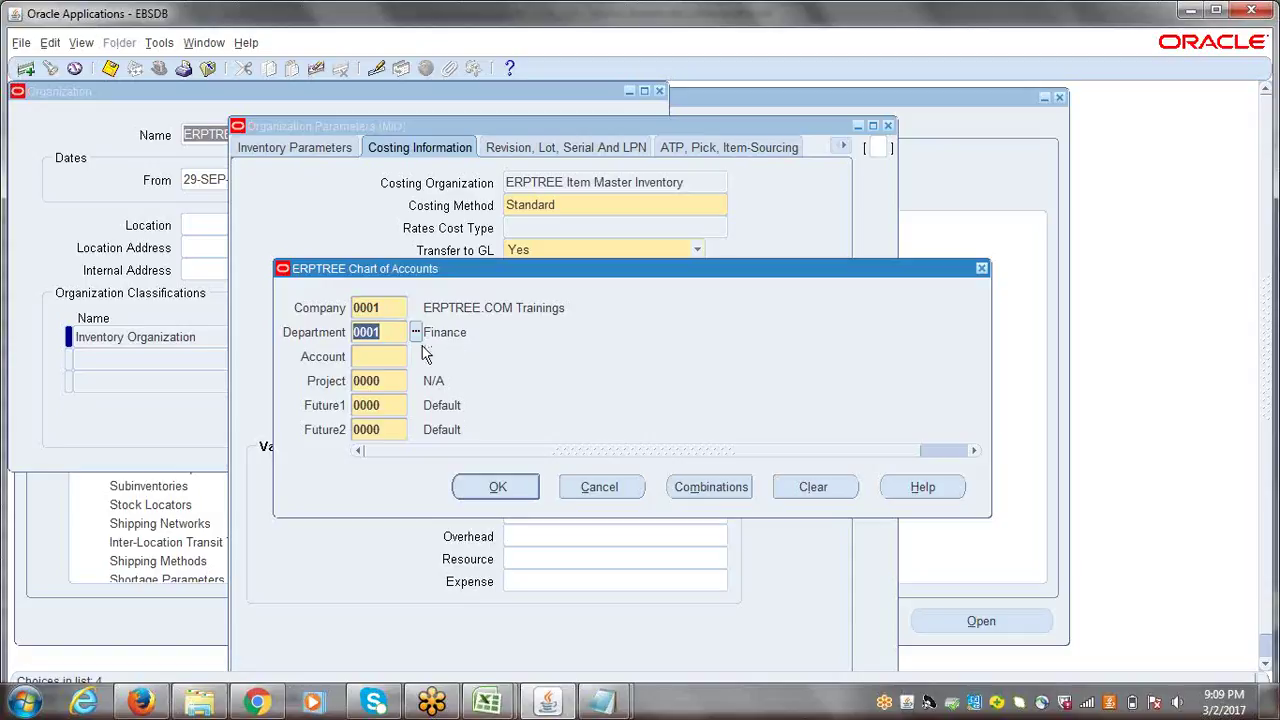
pyautogui.click(380, 357)
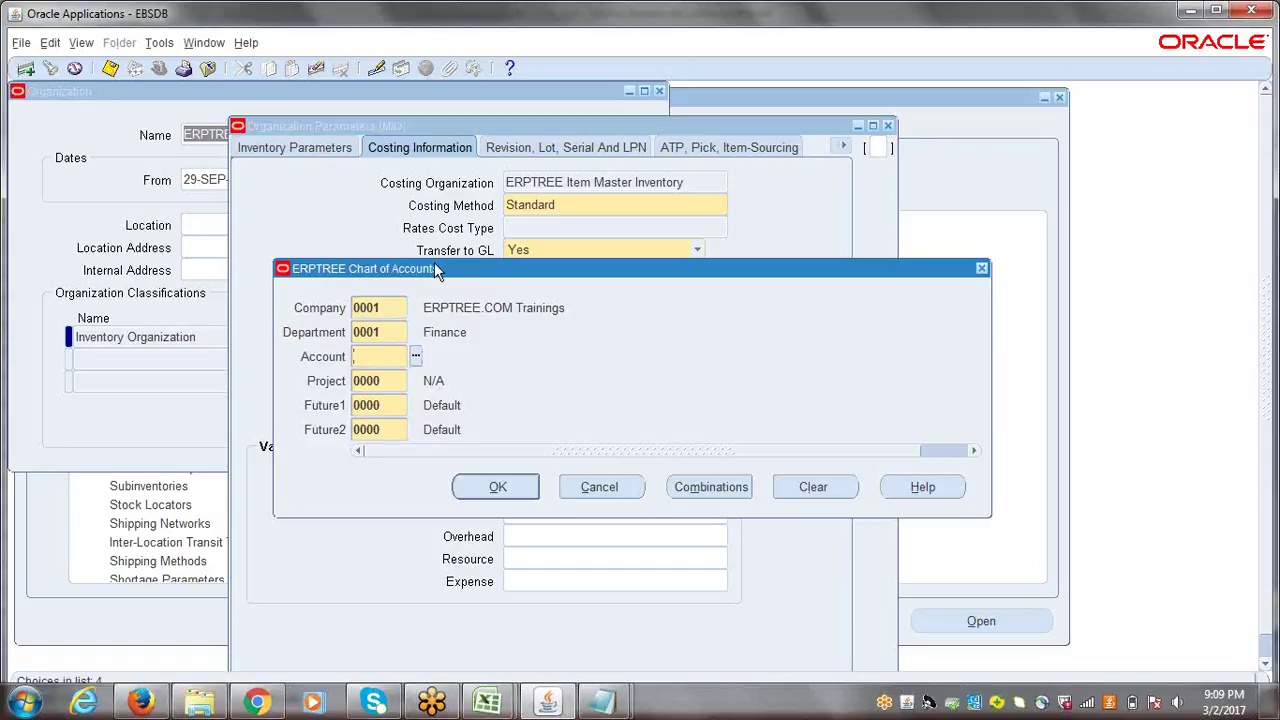
# - Pick account 1410 Inventory Material Value via a MATERIAL% search, then show Revision, Lot, Serial And LPN
pyautogui.moveTo(434, 266); pyautogui.dragTo(778, 285)
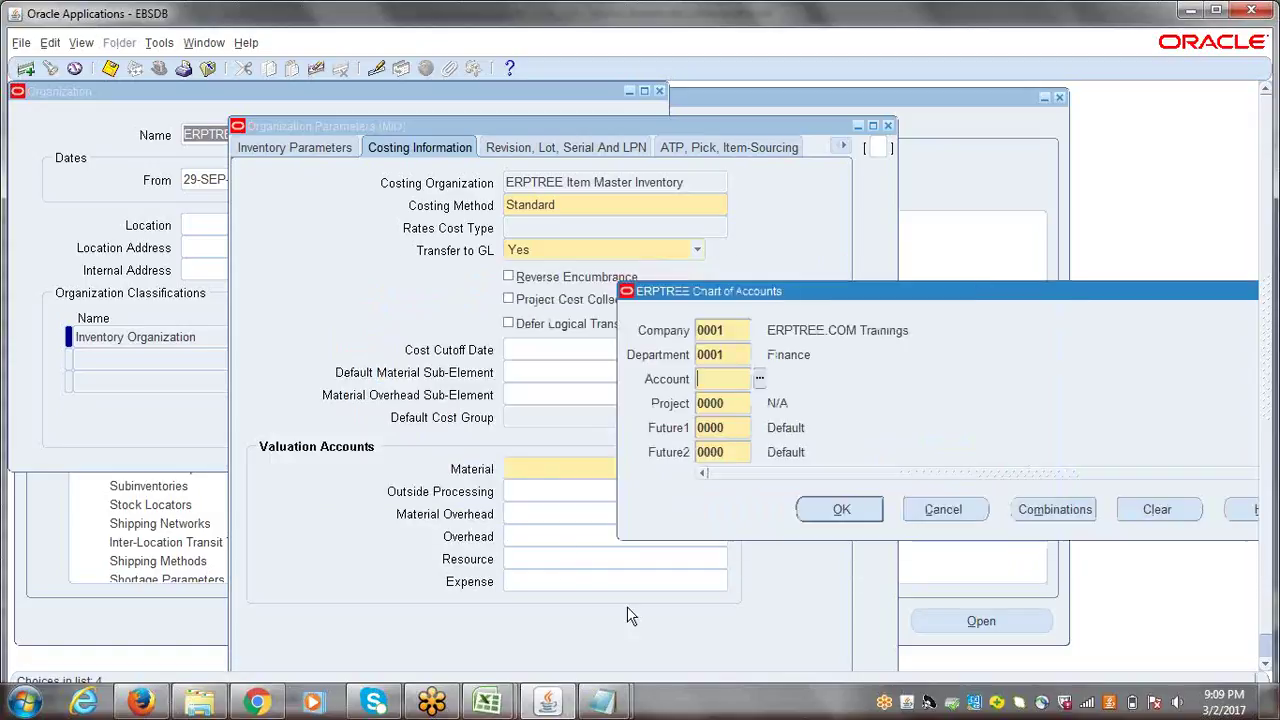
pyautogui.click(760, 381)
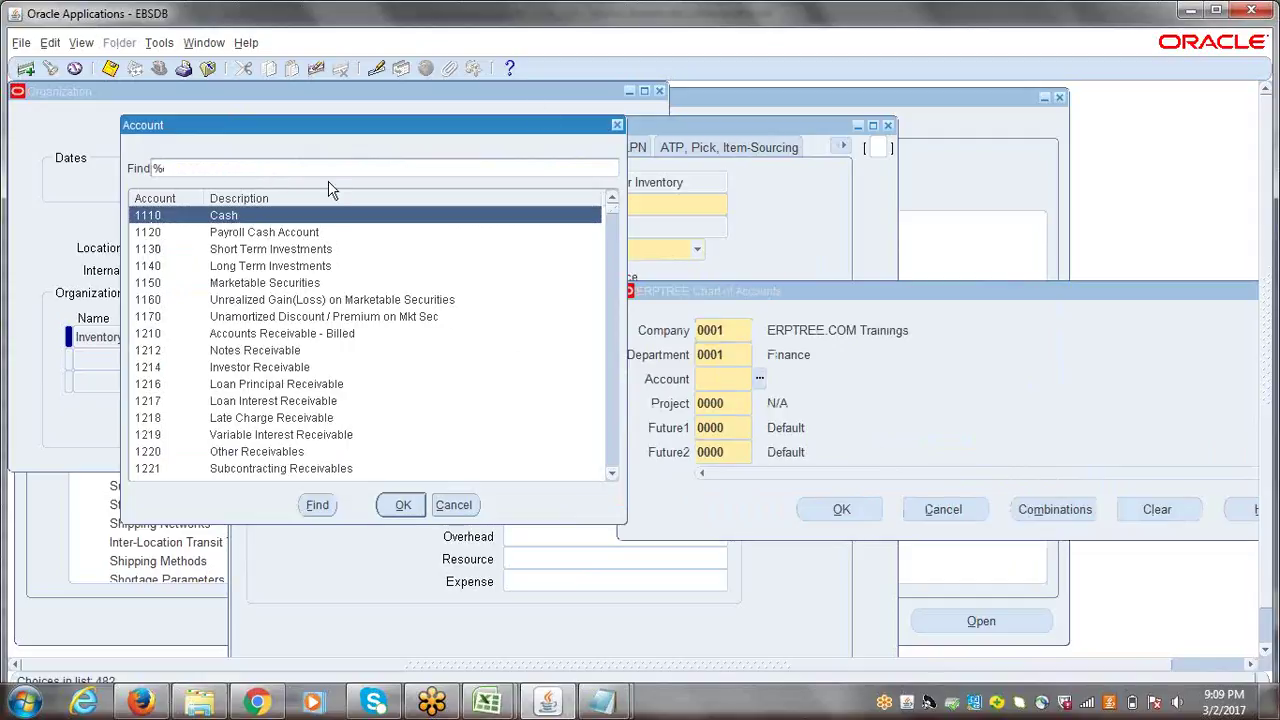
pyautogui.write('MATERIAL%')
pyautogui.press('Return')
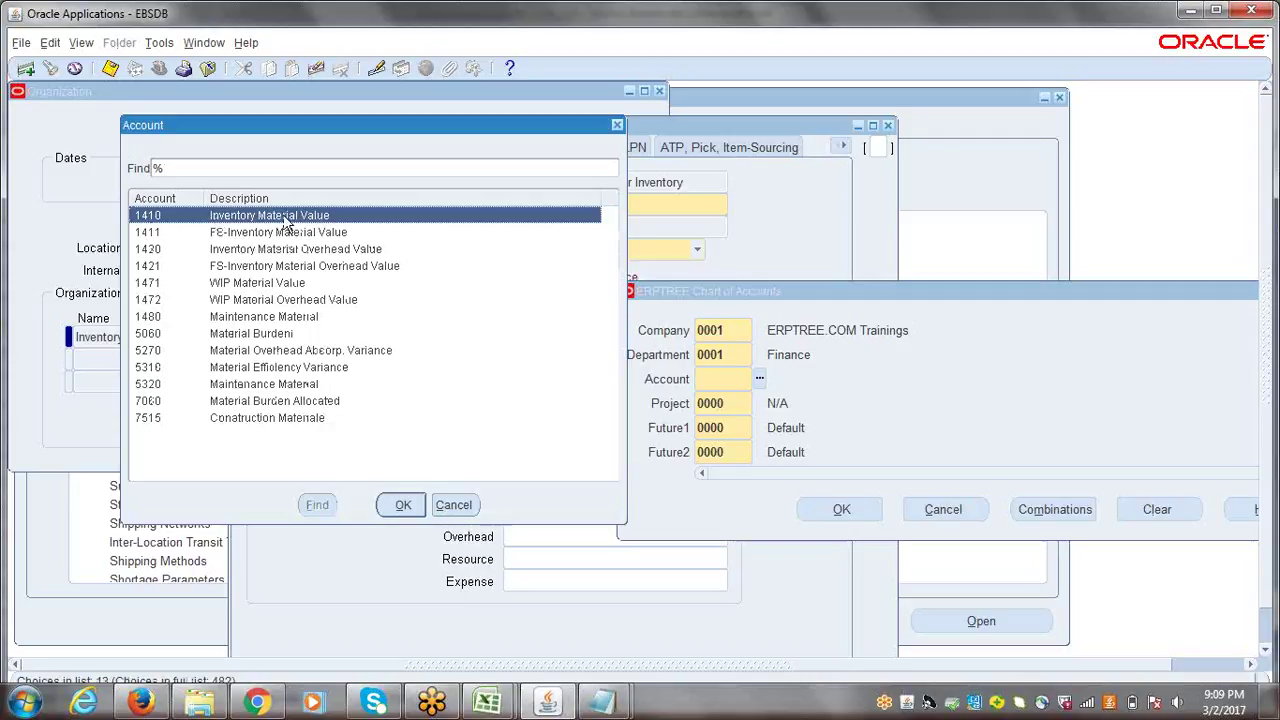
pyautogui.click(405, 507)
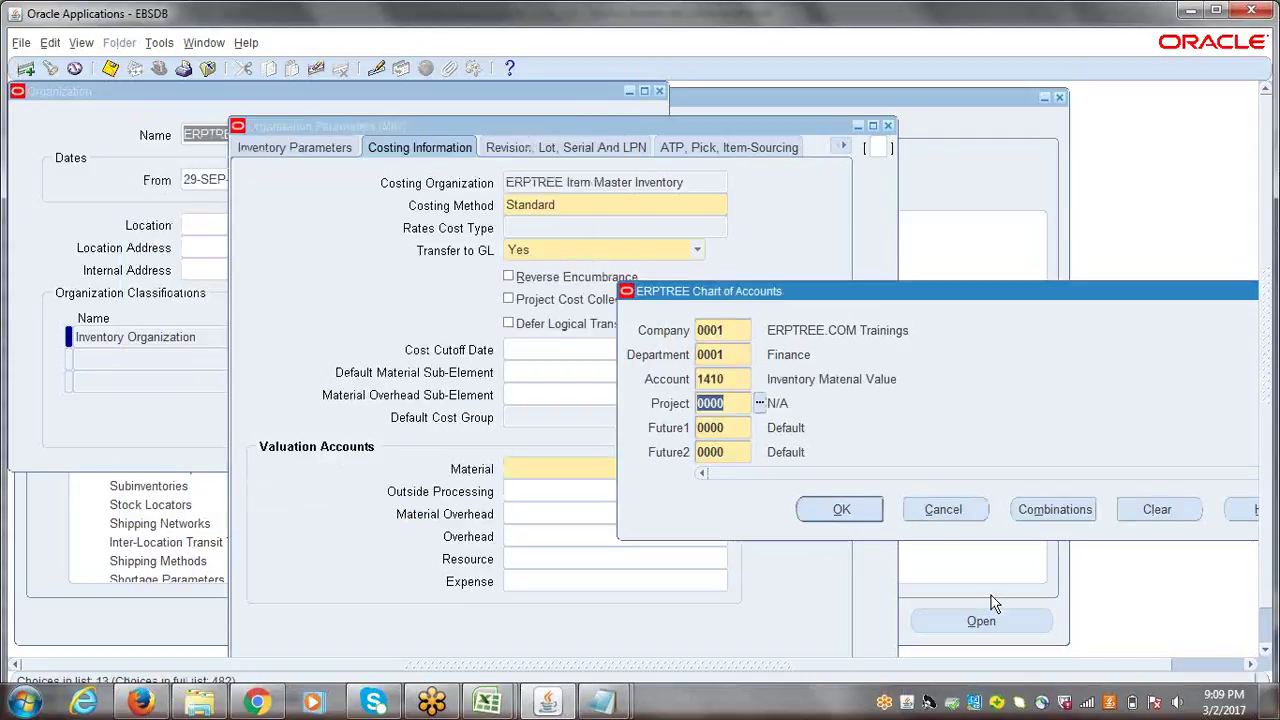
pyautogui.click(843, 510)
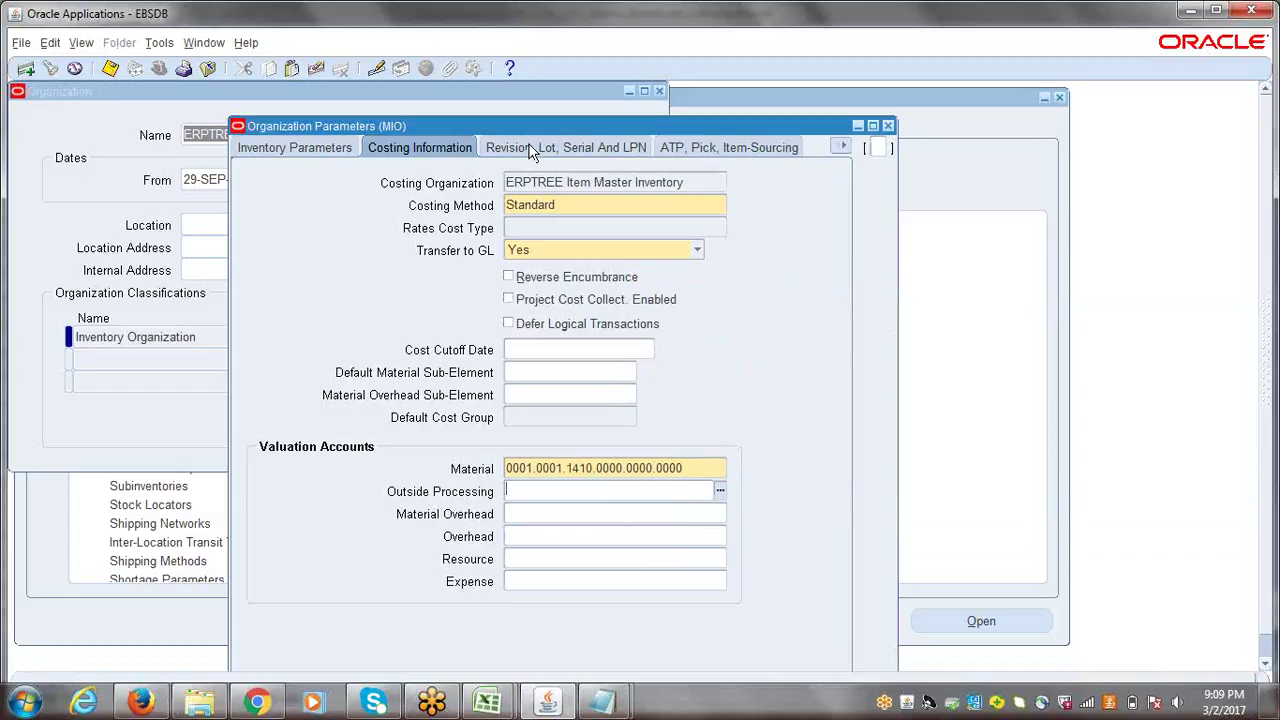
pyautogui.moveTo(497, 126); pyautogui.dragTo(403, 114)
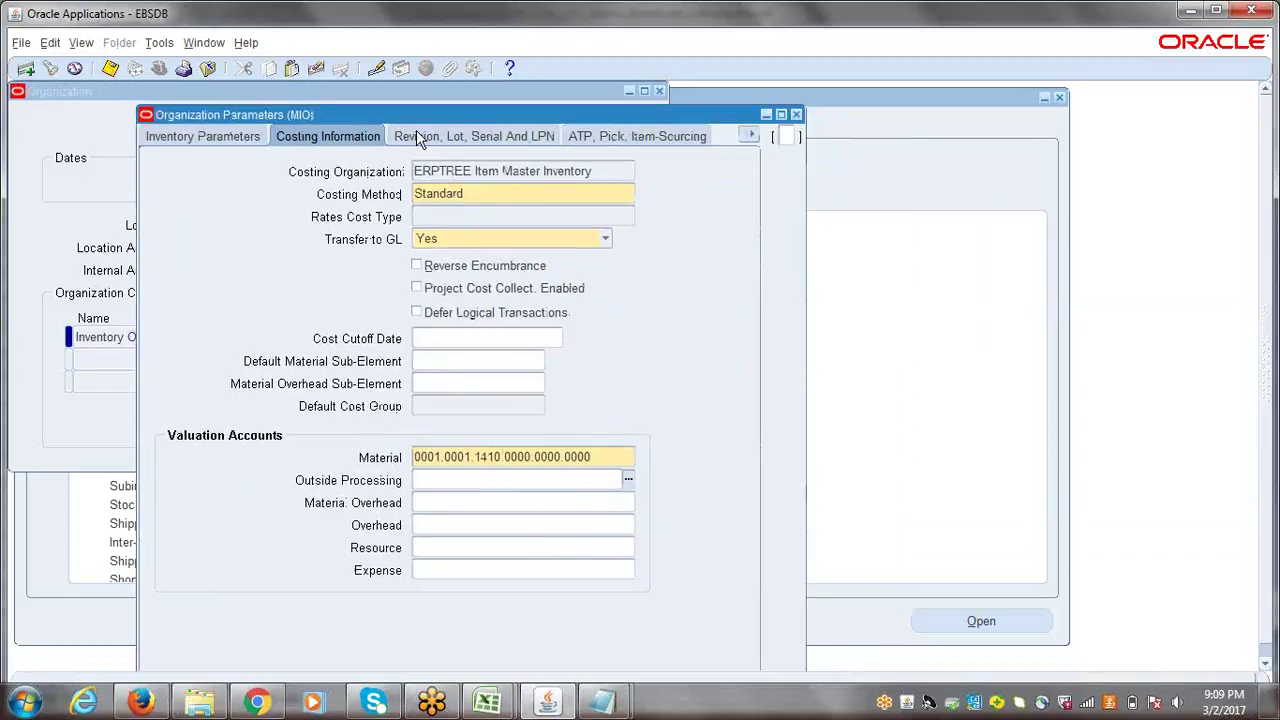
pyautogui.click(445, 137)
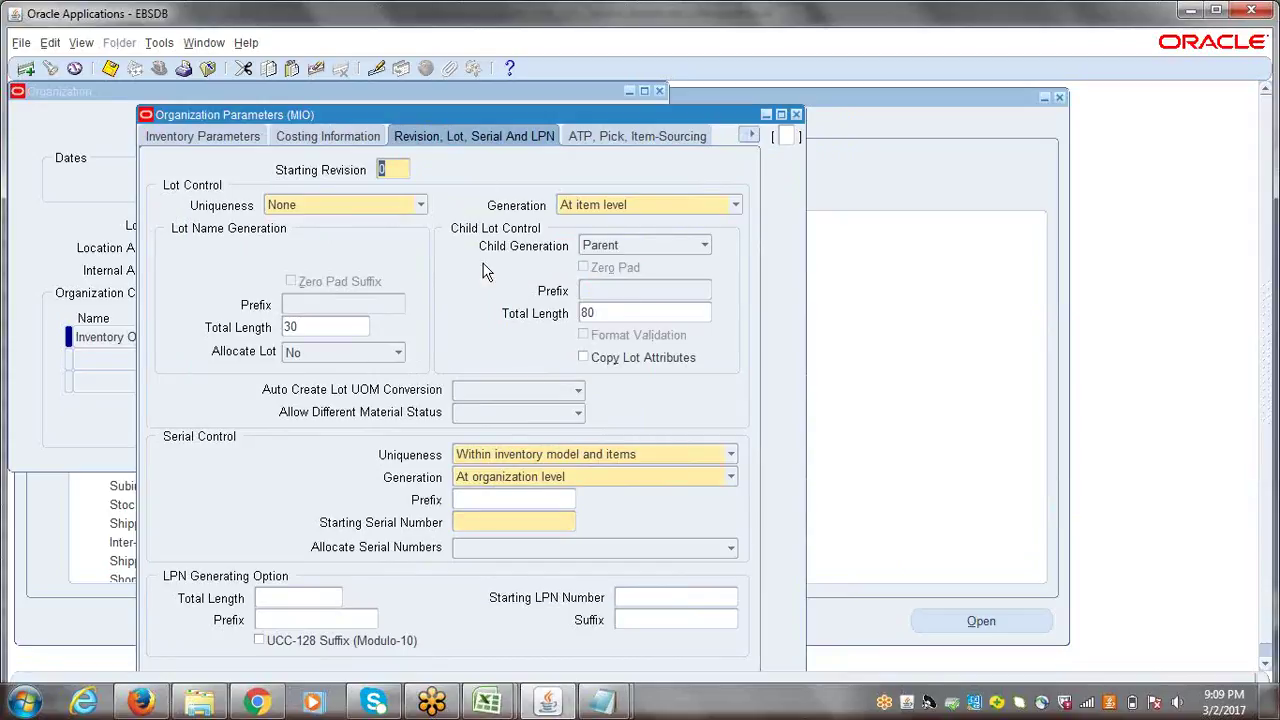
# - Enter 1 as the Starting Serial Number in the Serial Control section
pyautogui.click(390, 170)
pyautogui.click(476, 532)
pyautogui.write('1')
# - Review the ATP, Pick, Item-Sourcing and Inter-Org Information tabs, ending on Other Accounts
pyautogui.click(605, 140)
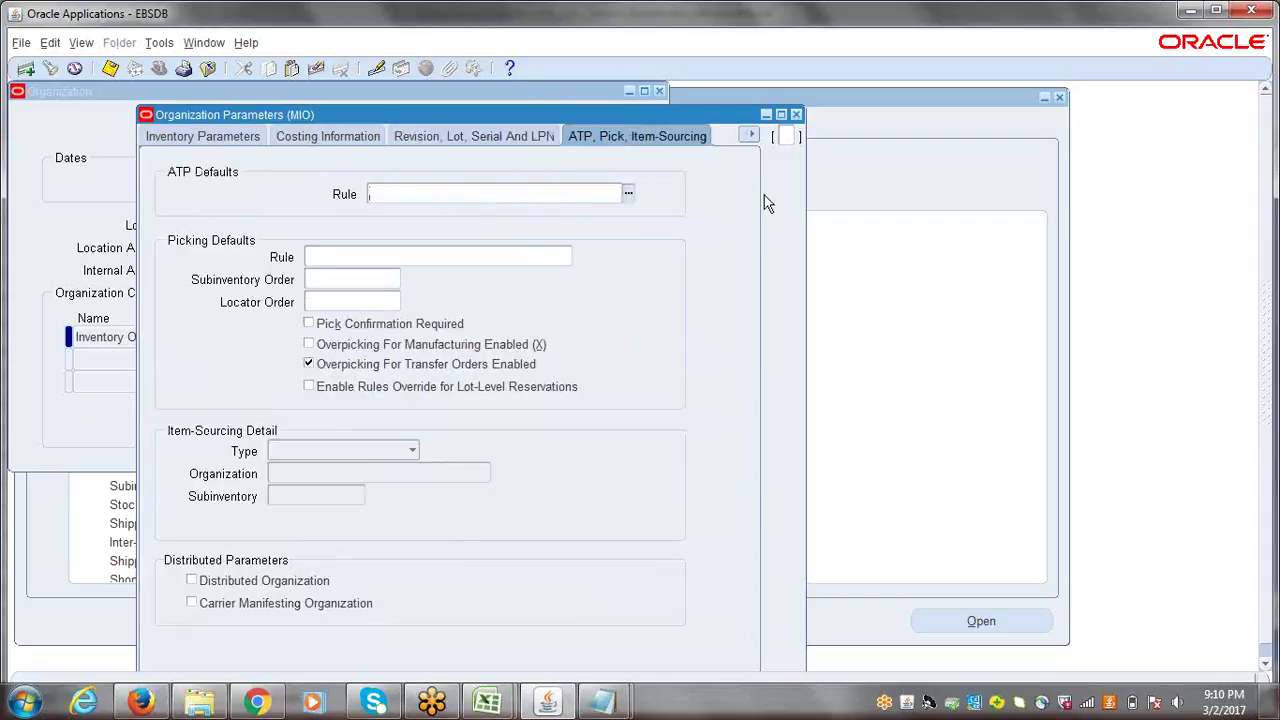
pyautogui.click(752, 137)
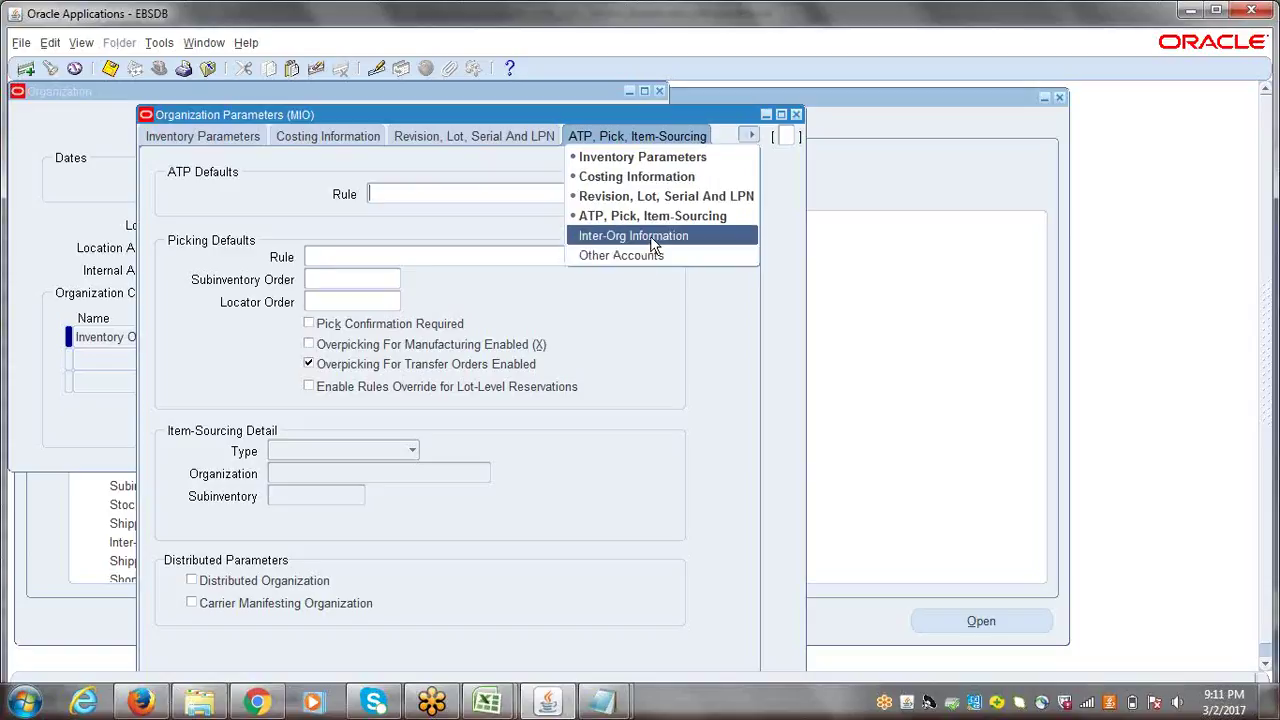
pyautogui.click(655, 242)
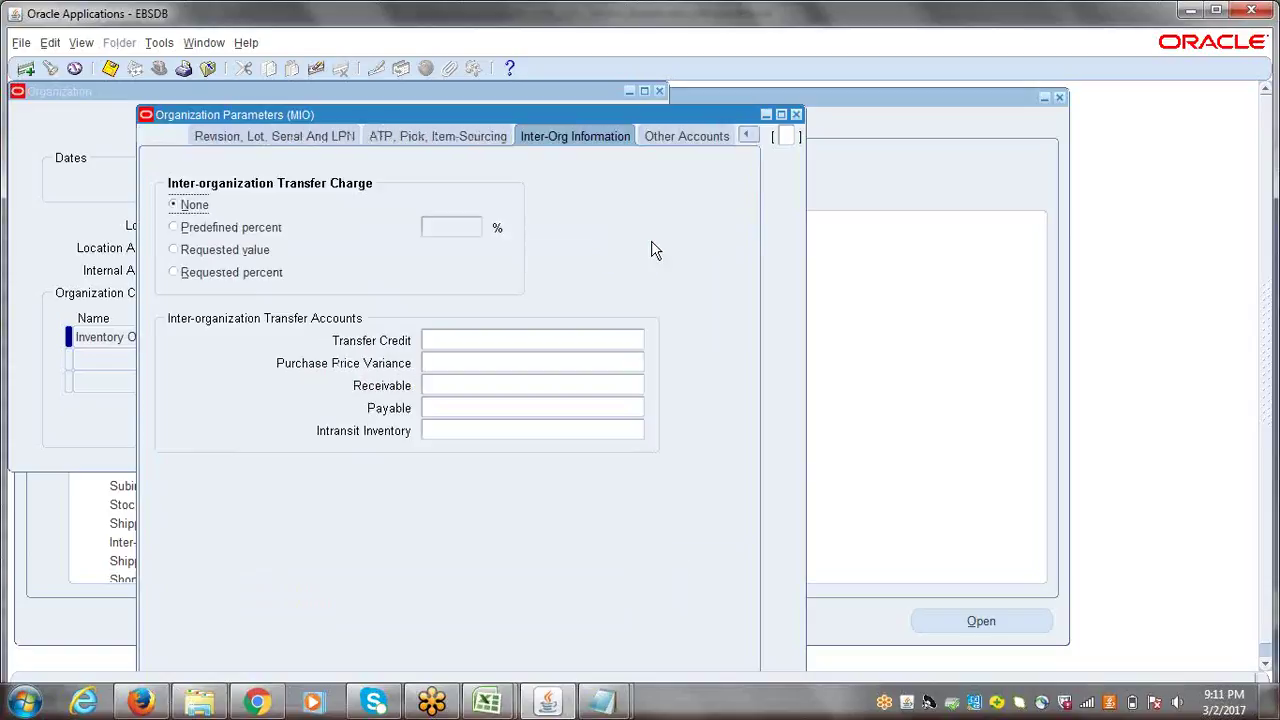
pyautogui.click(670, 141)
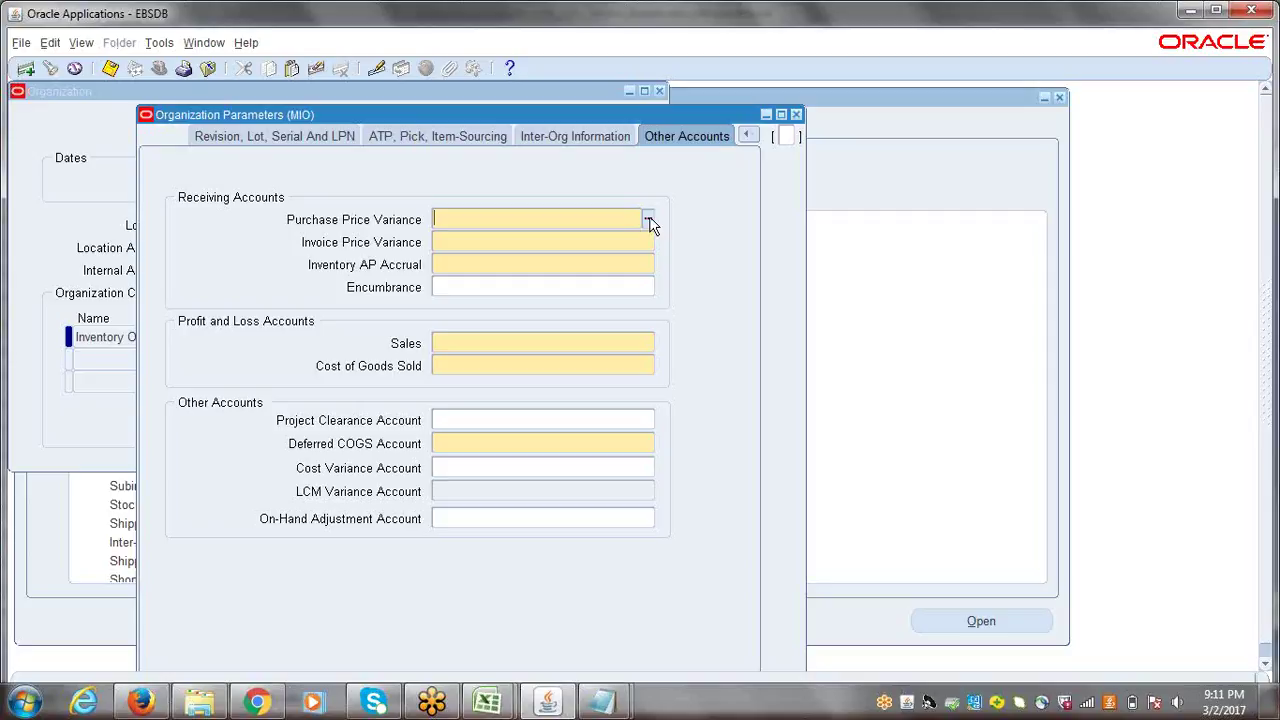
# - Search the Account list with PURCH% and set Purchase Price Variance to 5210 (0001.0001.5210.0000.0000.0000)
pyautogui.click(648, 220)
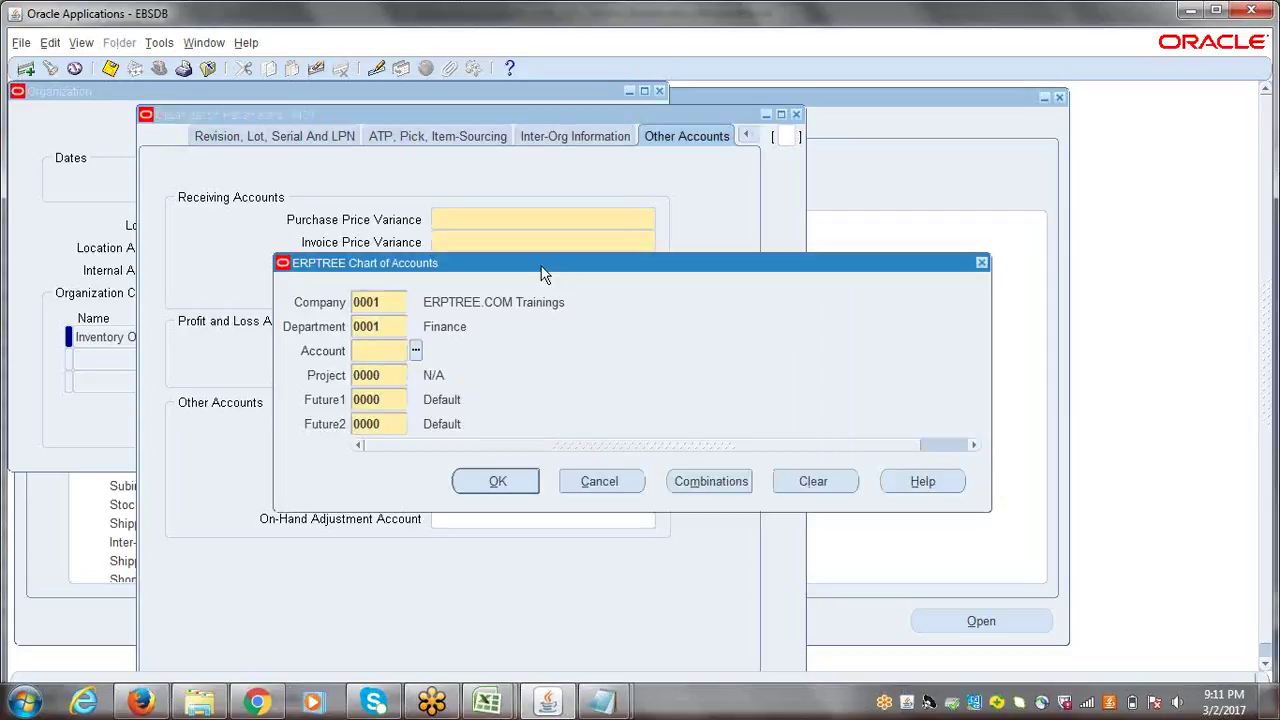
pyautogui.moveTo(543, 272); pyautogui.dragTo(585, 280)
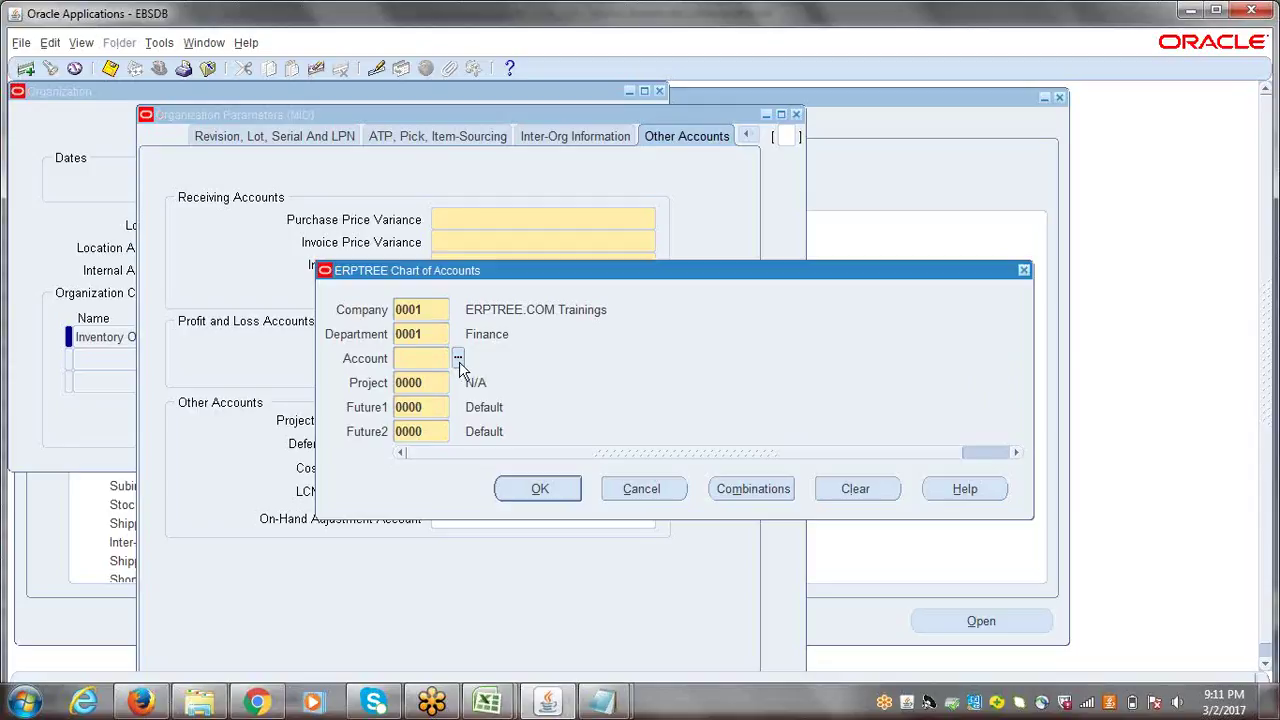
pyautogui.click(458, 358)
pyautogui.moveTo(359, 125); pyautogui.dragTo(532, 275)
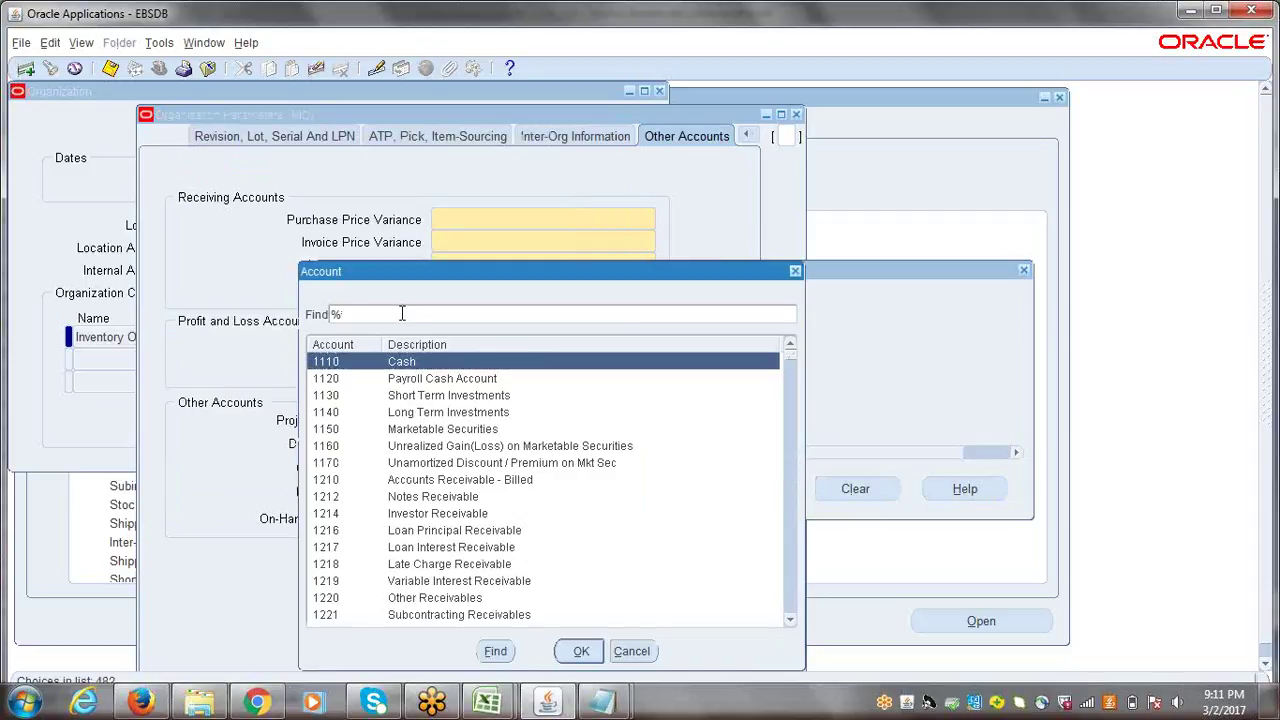
pyautogui.write('PURCH%')
pyautogui.press('Return')
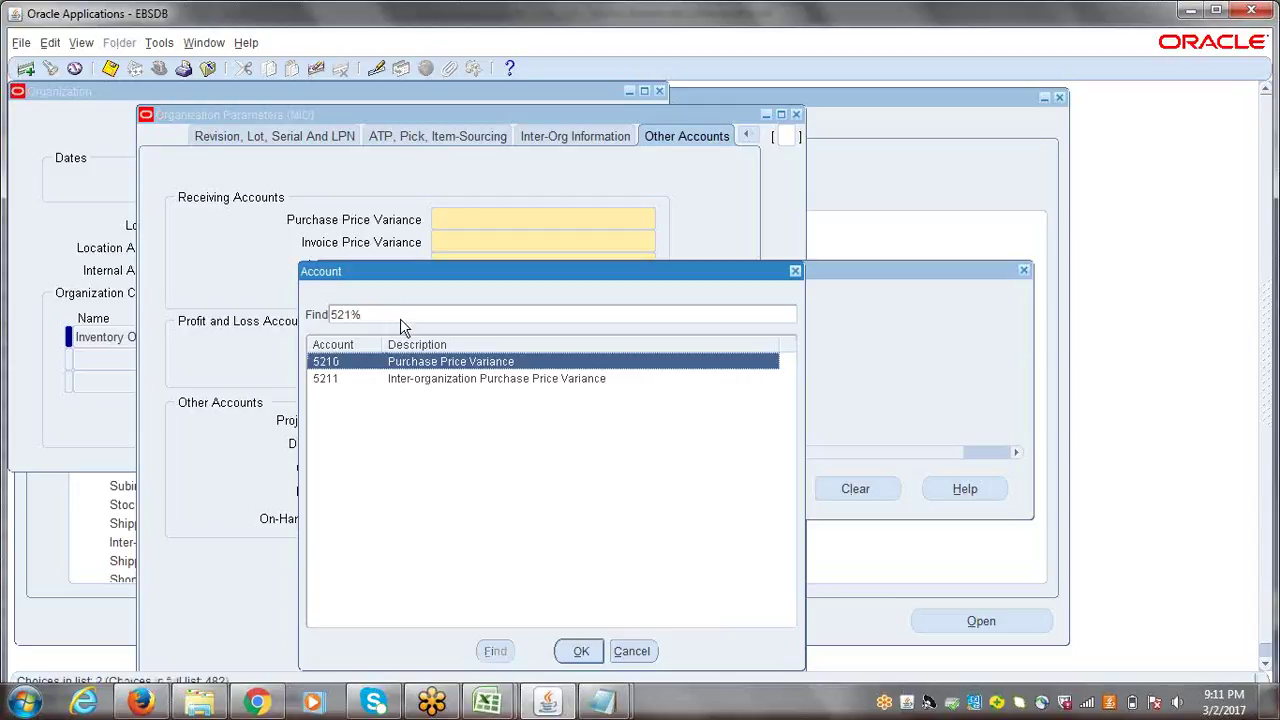
pyautogui.click(578, 651)
pyautogui.click(538, 489)
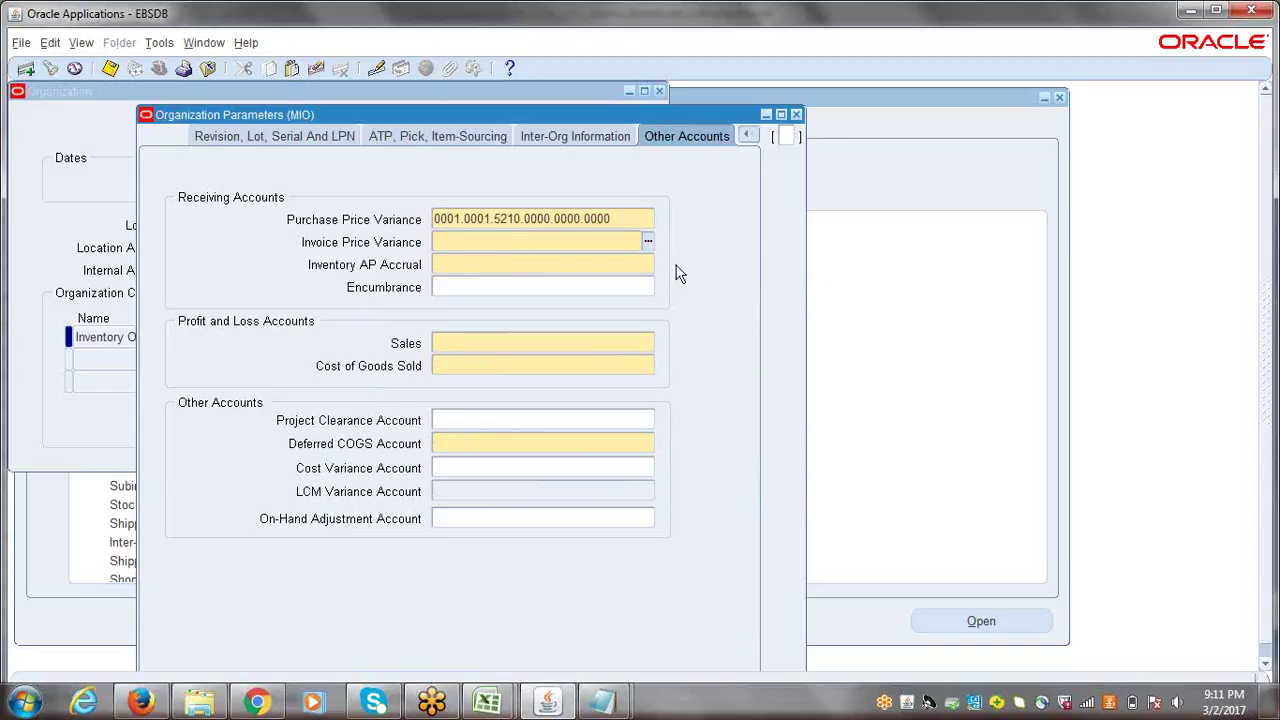
# - Search INVOICE% and set Invoice Price Variance to account 5220 (0001.0001.5220.0000.0000.0000)
pyautogui.click(648, 241)
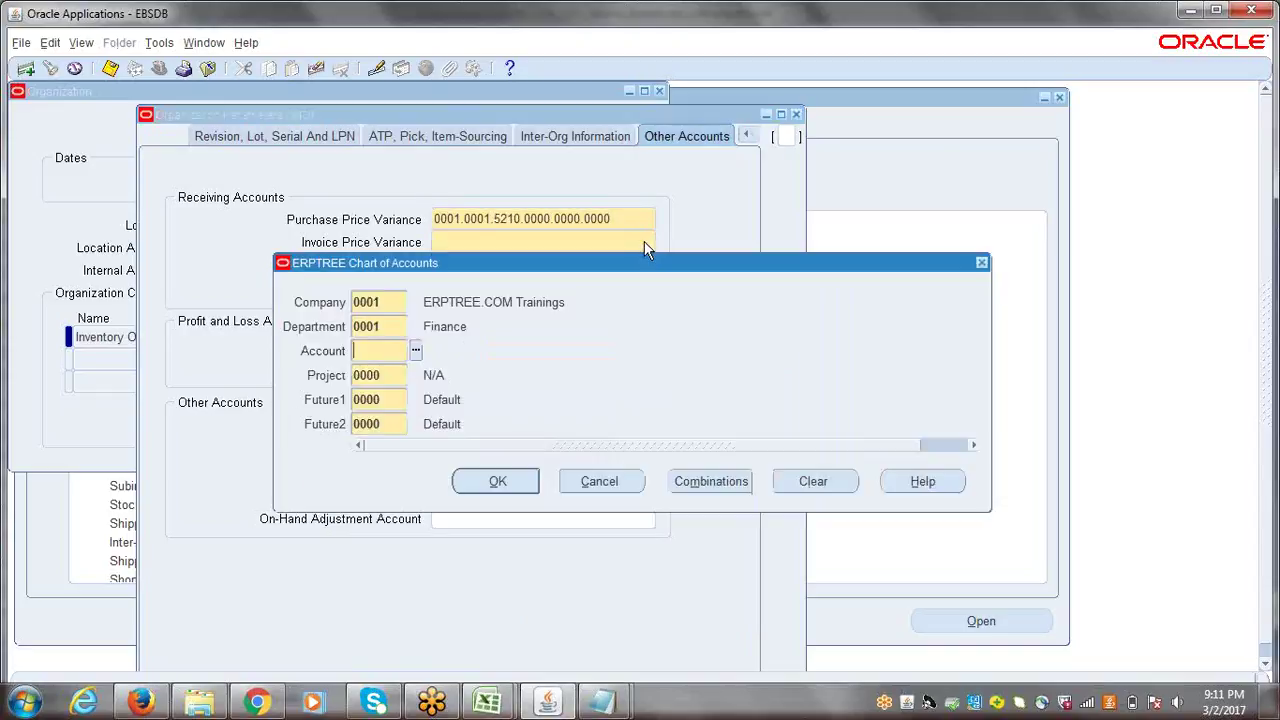
pyautogui.moveTo(440, 259); pyautogui.dragTo(473, 330)
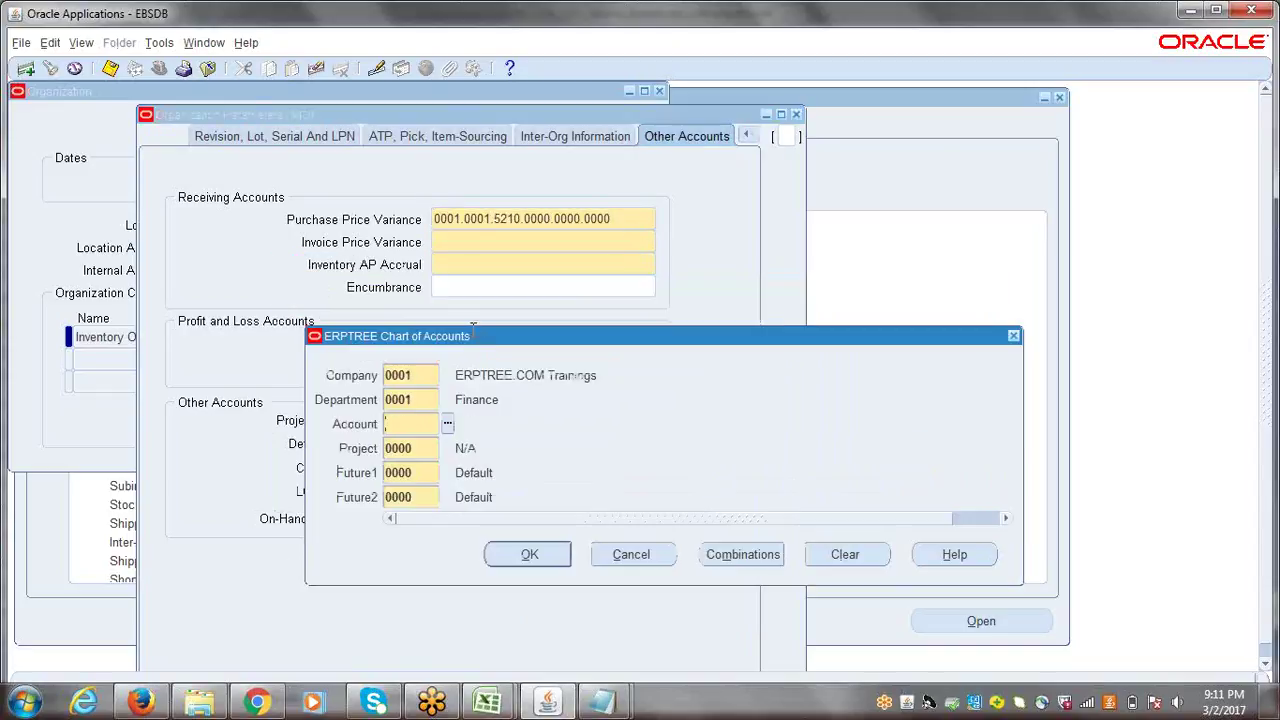
pyautogui.click(447, 424)
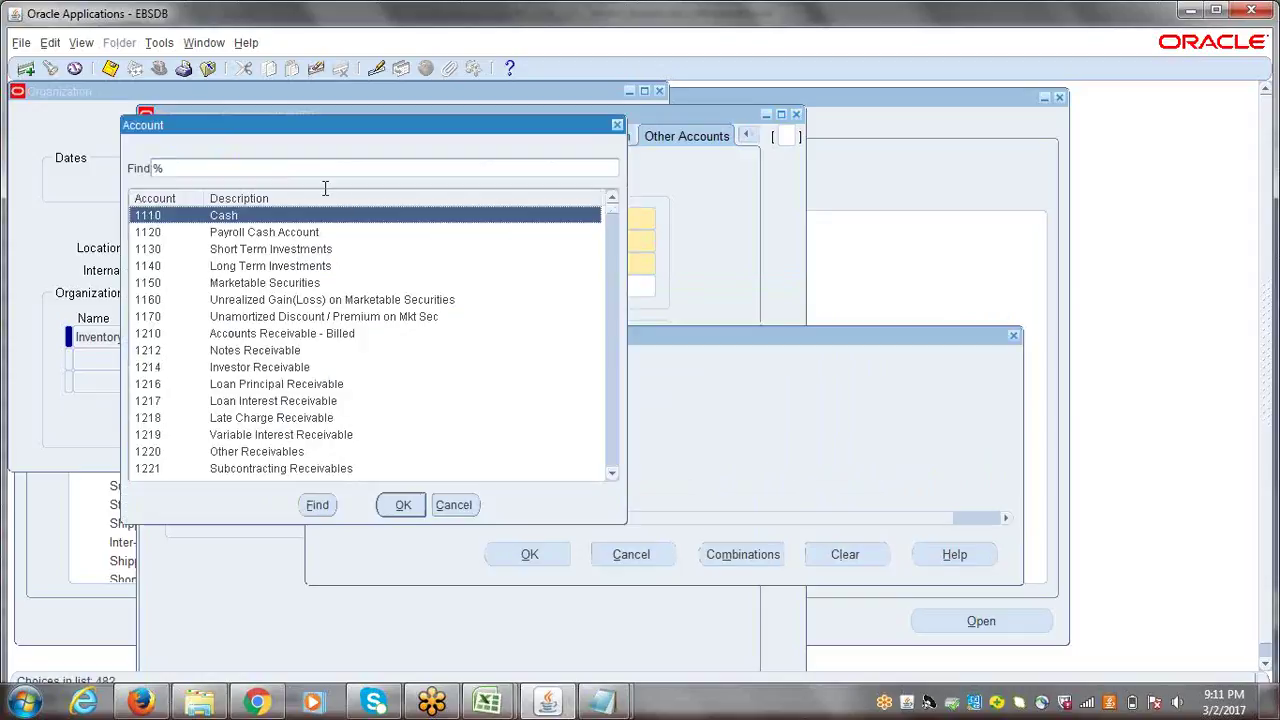
pyautogui.write('INV')
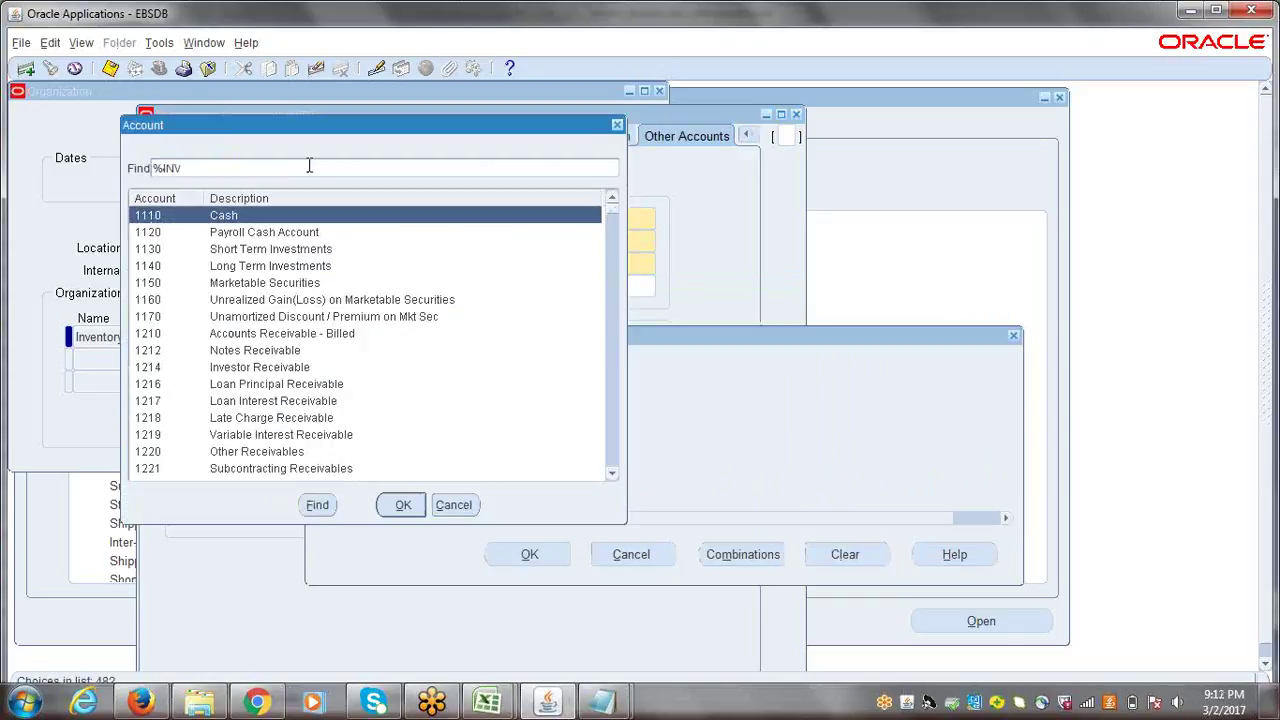
pyautogui.write('OICE%')
pyautogui.press('Return')
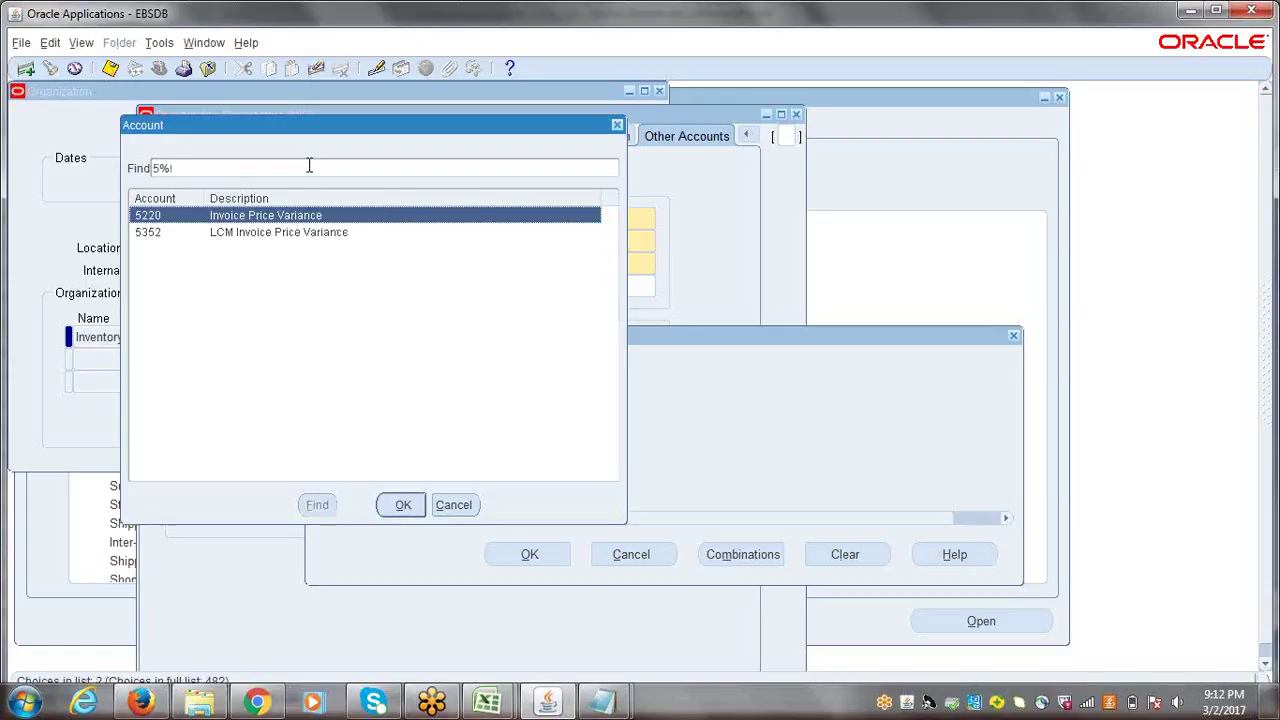
pyautogui.click(402, 504)
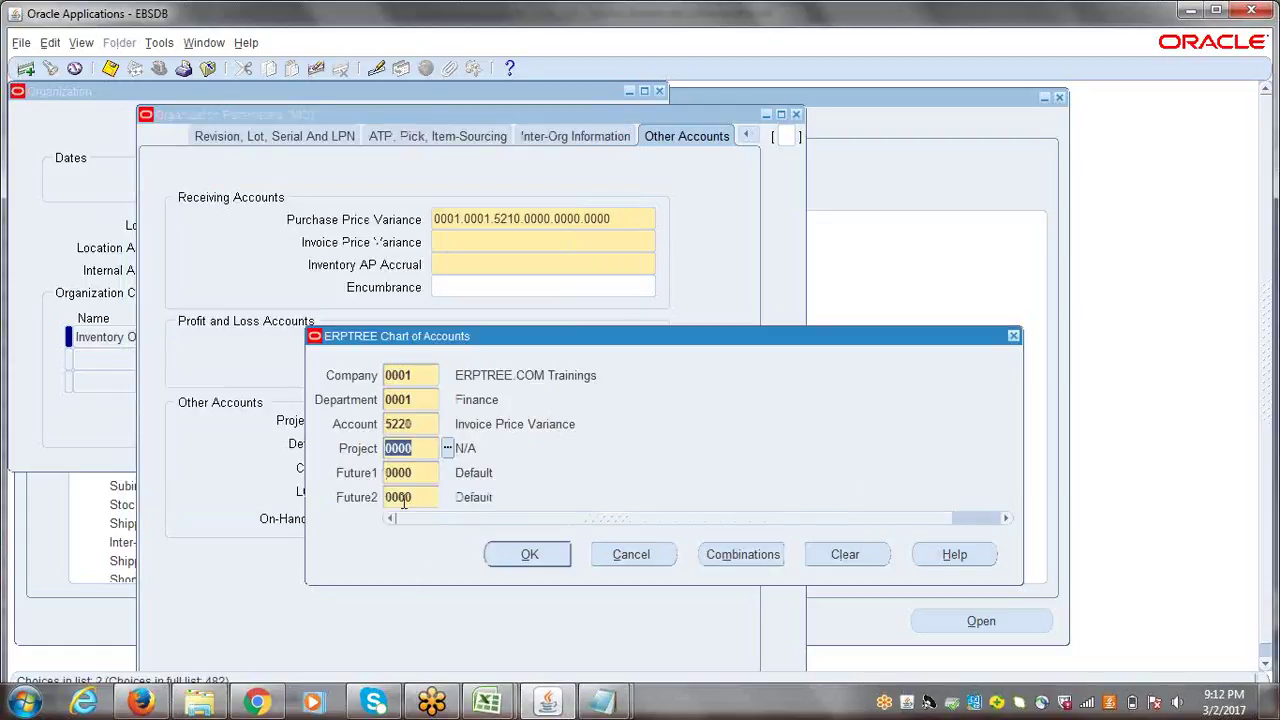
pyautogui.click(497, 553)
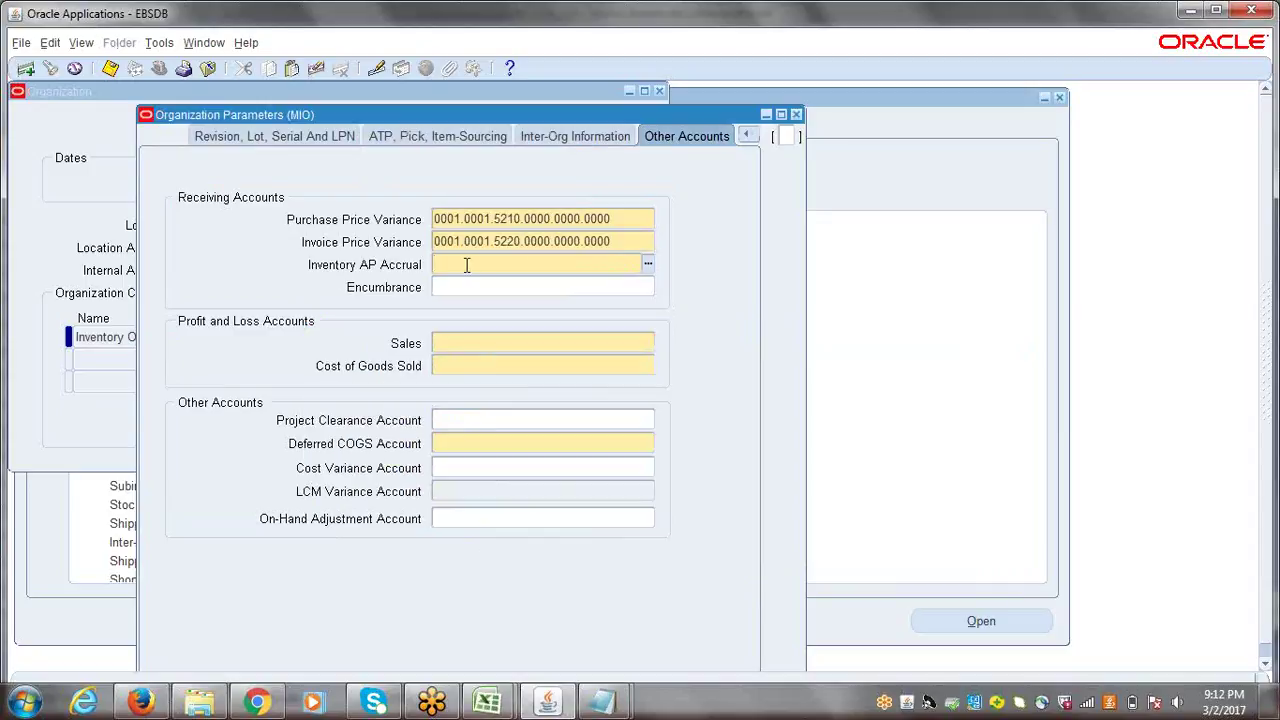
# - Search the Inventory AP Accrual account list for accrual accounts, refining from AP%Acc% to accrual
pyautogui.click(648, 265)
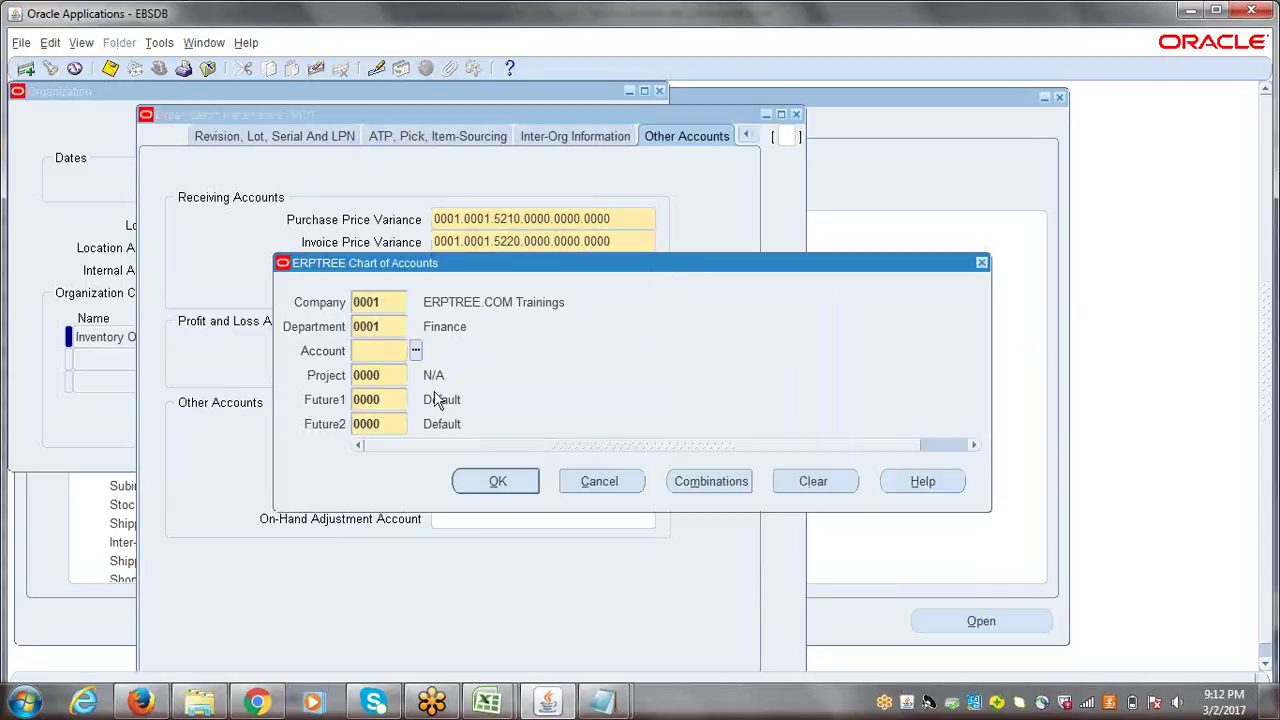
pyautogui.click(415, 350)
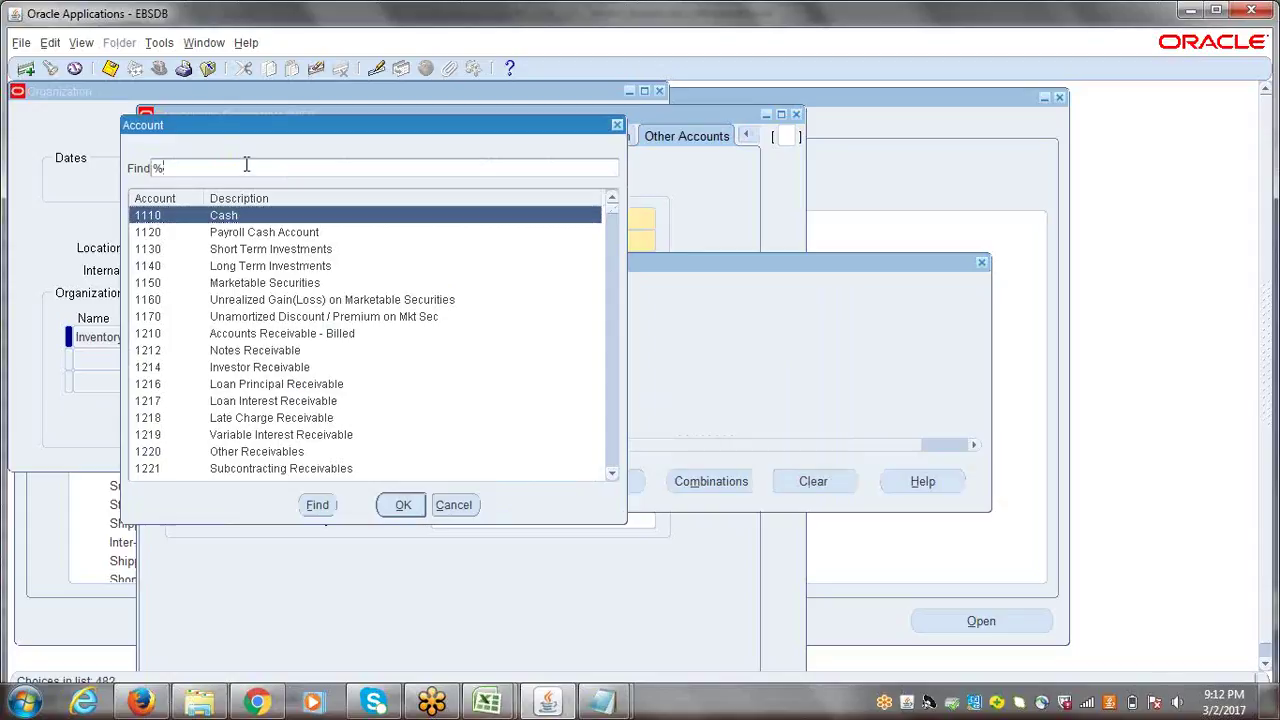
pyautogui.write('%')
pyautogui.click(163, 168)
pyautogui.write('a')
pyautogui.press('BackSpace')
pyautogui.write('AP%Acc%')
pyautogui.press('Return')
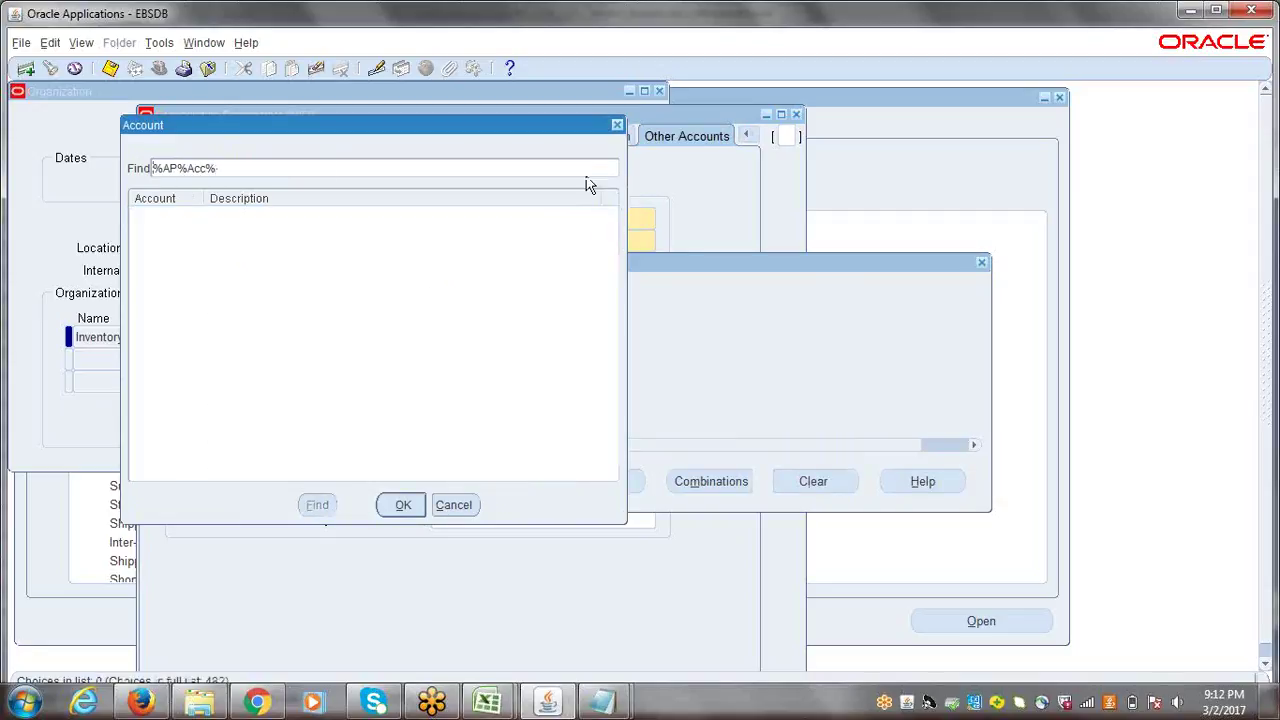
pyautogui.moveTo(187, 170); pyautogui.dragTo(164, 170)
pyautogui.press('BackSpace')
pyautogui.write('ou')
pyautogui.write('al')
pyautogui.press('Return')
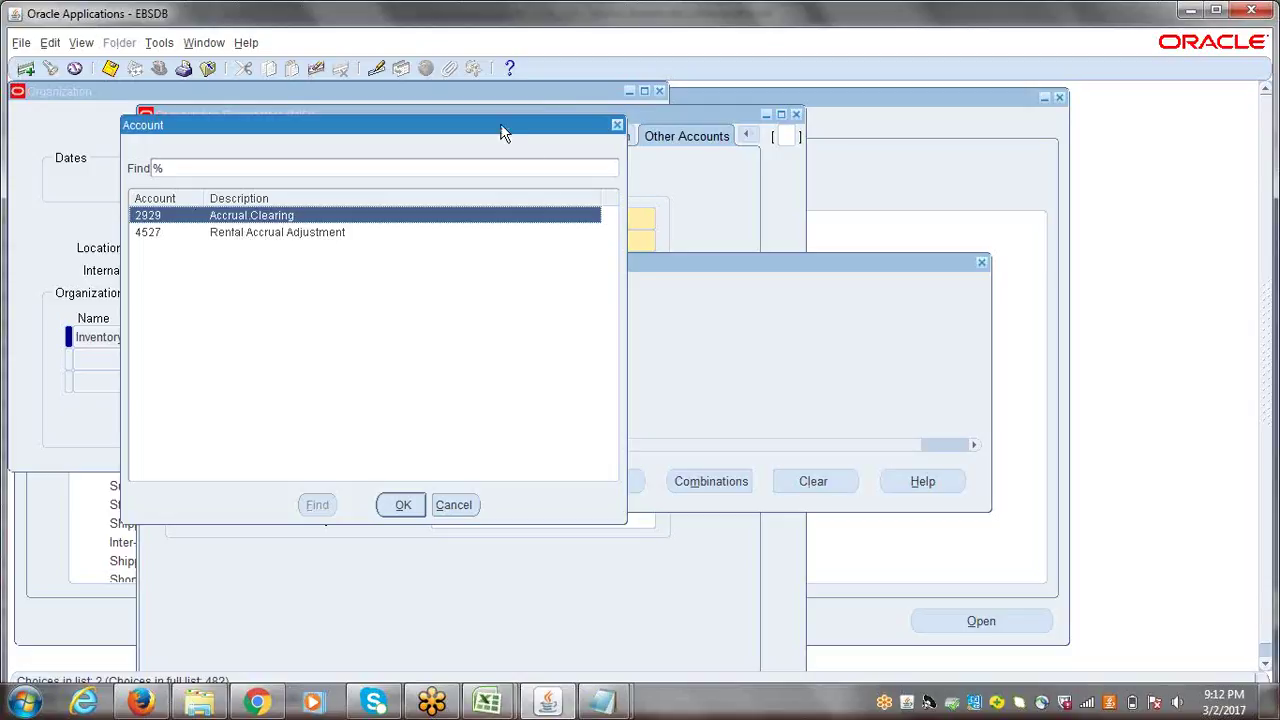
# - Choose 2929 Accrual Clearing and confirm the 0001.0001.2929.0000.0000.0000 combination
pyautogui.moveTo(500, 133); pyautogui.dragTo(827, 209)
pyautogui.moveTo(678, 216); pyautogui.dragTo(806, 201)
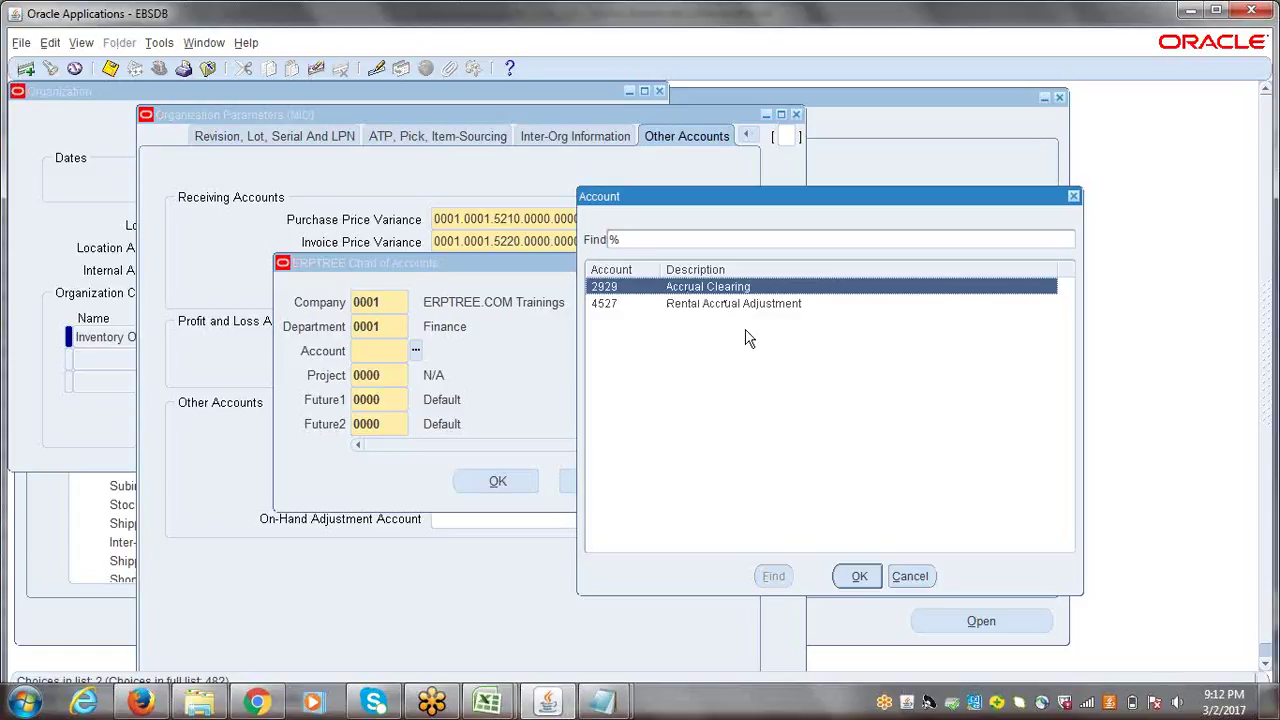
pyautogui.click(859, 576)
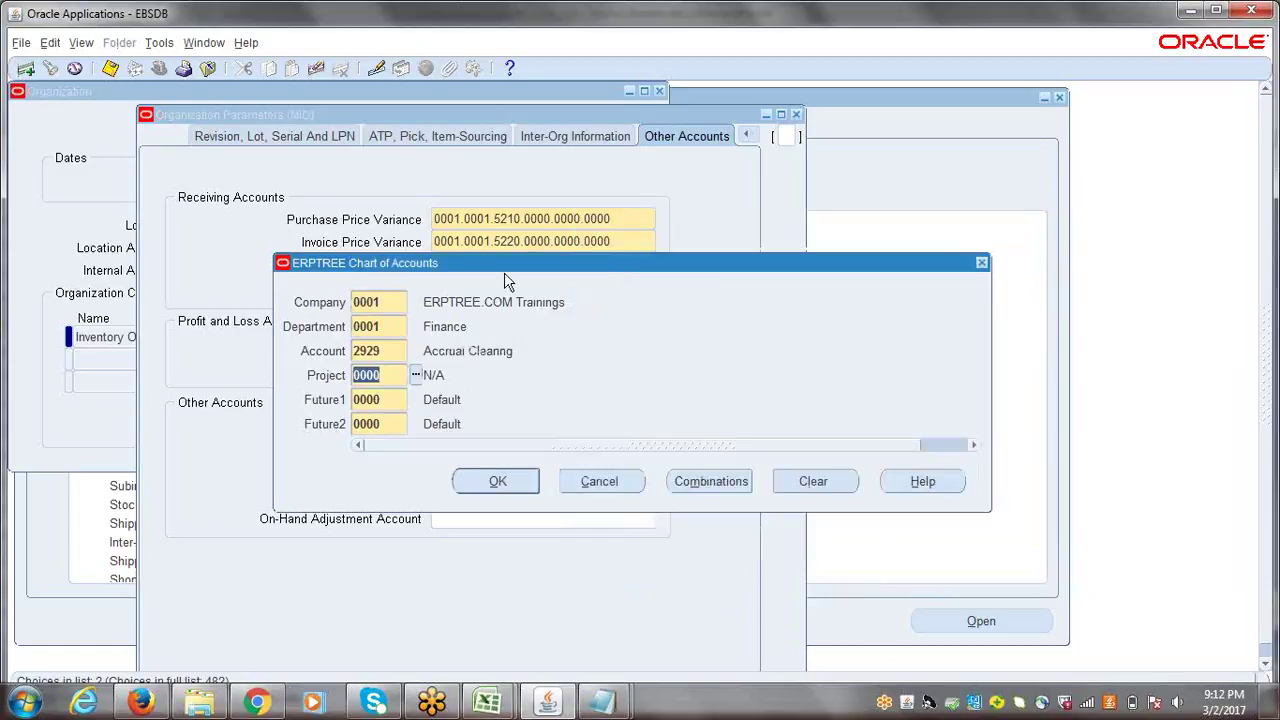
pyautogui.moveTo(456, 264); pyautogui.dragTo(742, 218)
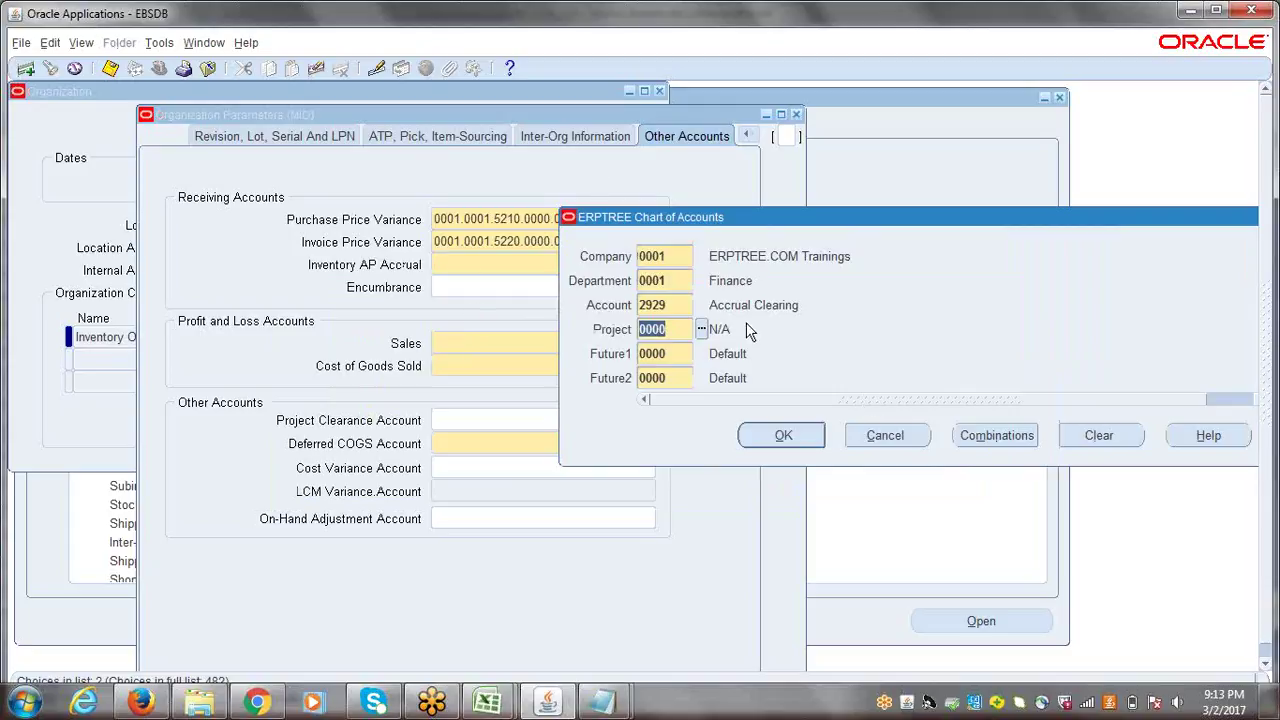
pyautogui.click(680, 303)
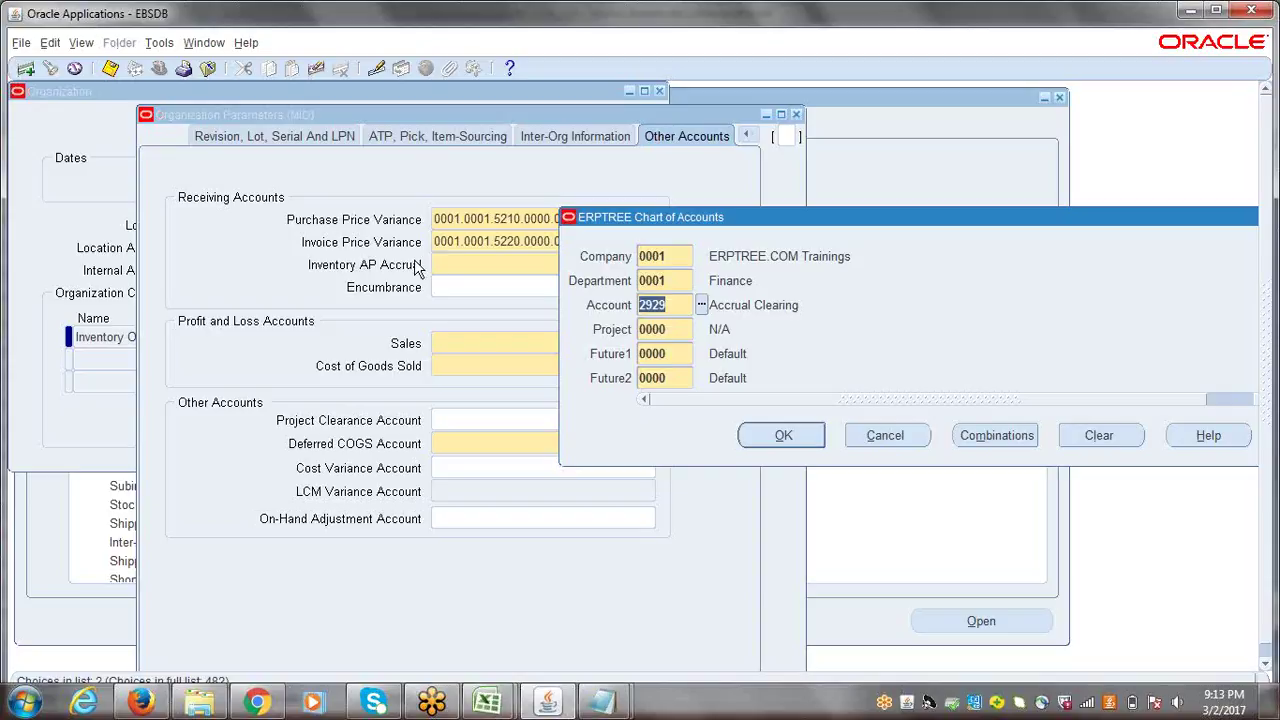
pyautogui.click(790, 443)
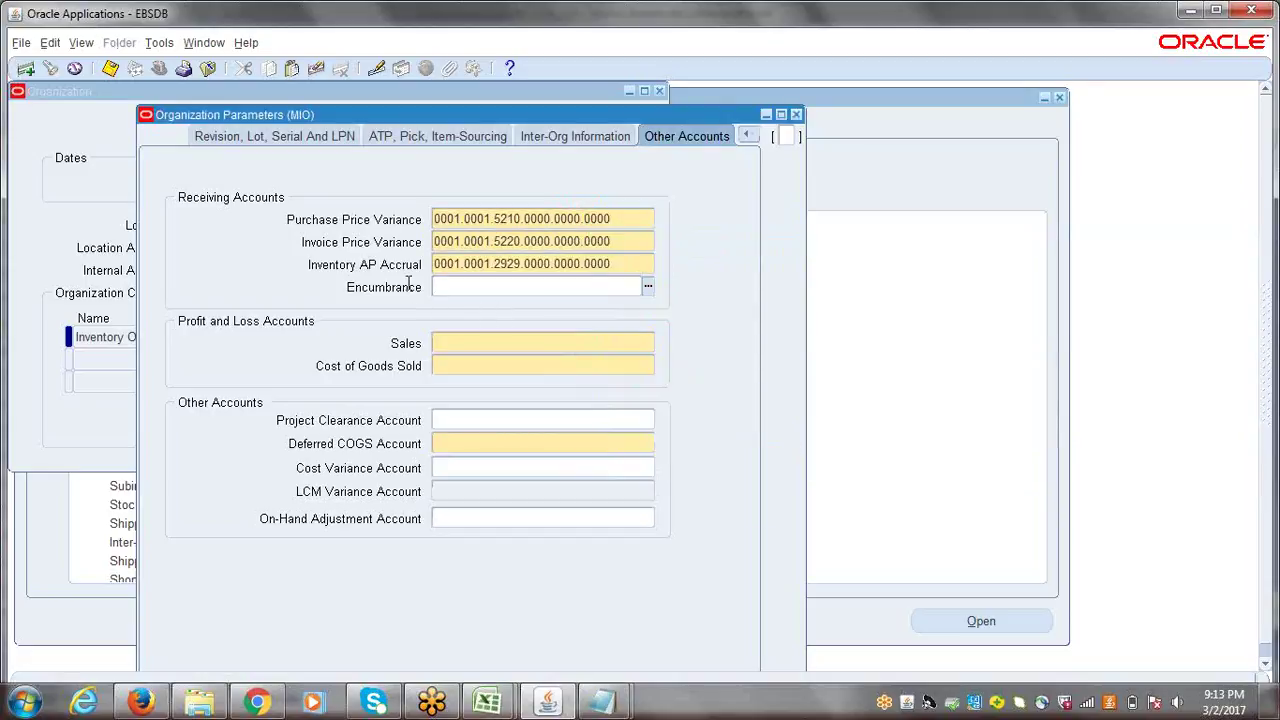
# - Filter the Sales account list with 4 and choose 4140 Training
pyautogui.click(466, 337)
pyautogui.click(647, 343)
pyautogui.moveTo(465, 262); pyautogui.dragTo(806, 190)
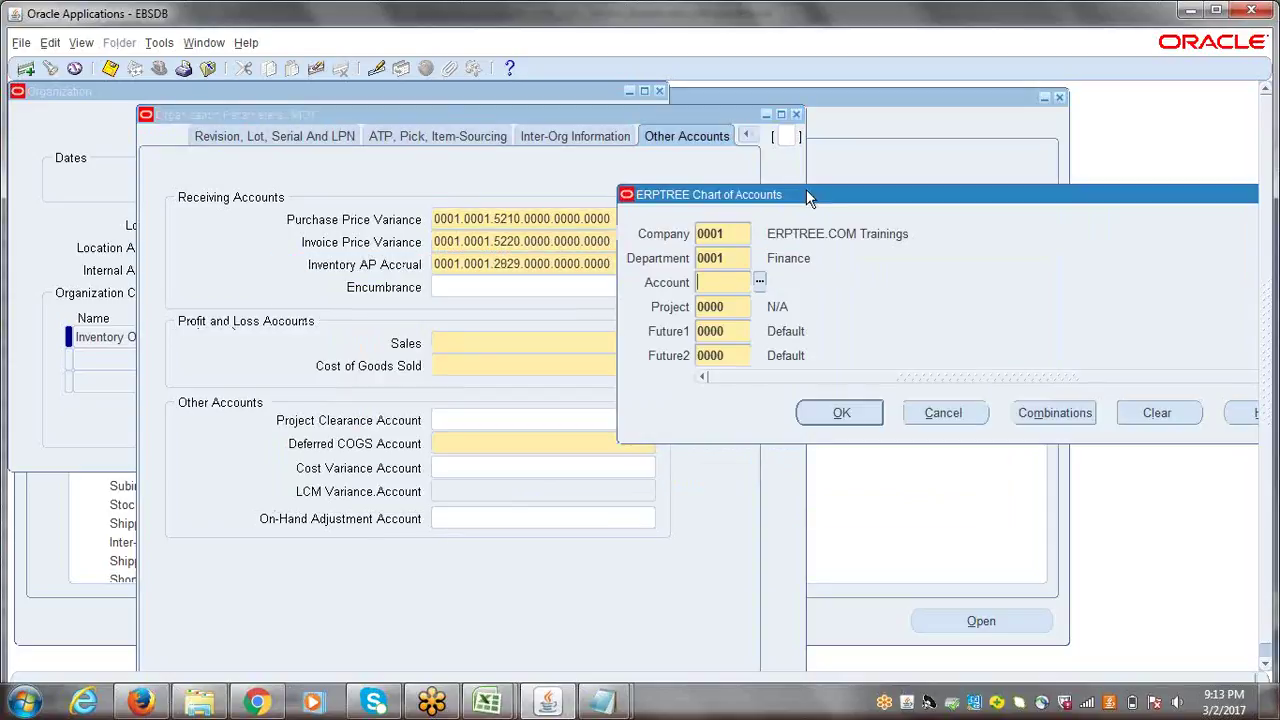
pyautogui.click(759, 283)
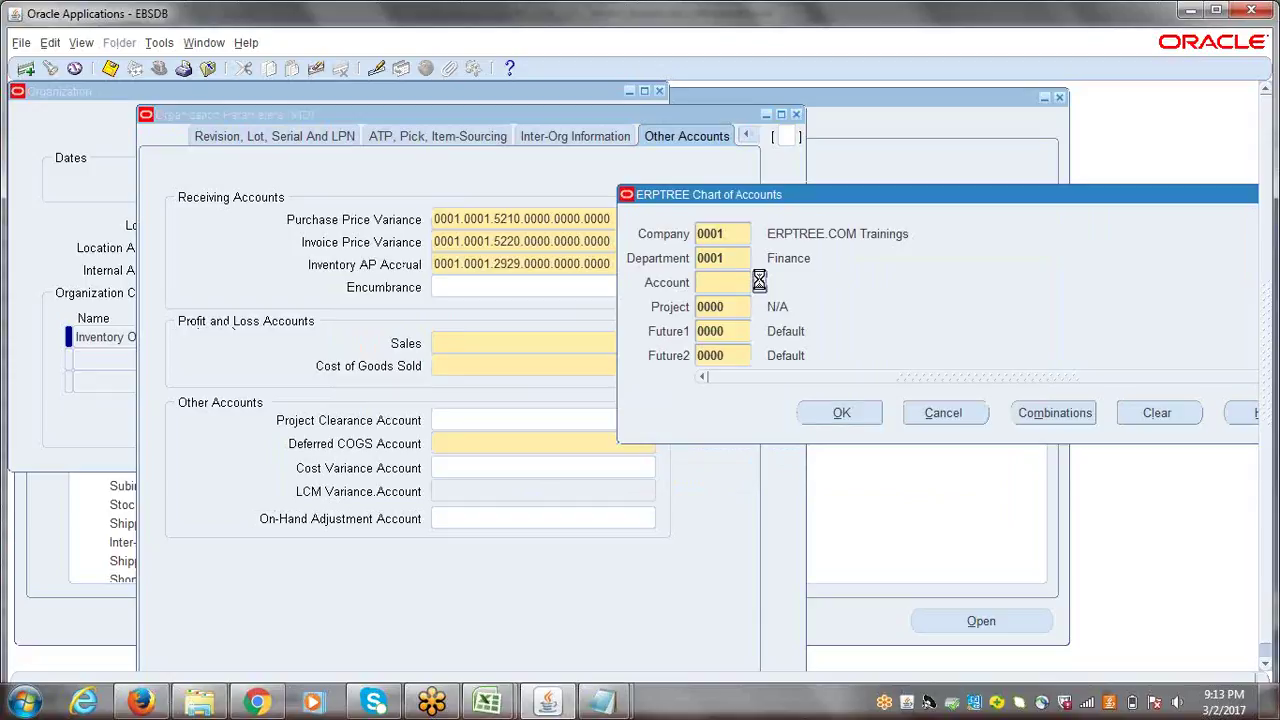
pyautogui.moveTo(517, 125); pyautogui.dragTo(876, 164)
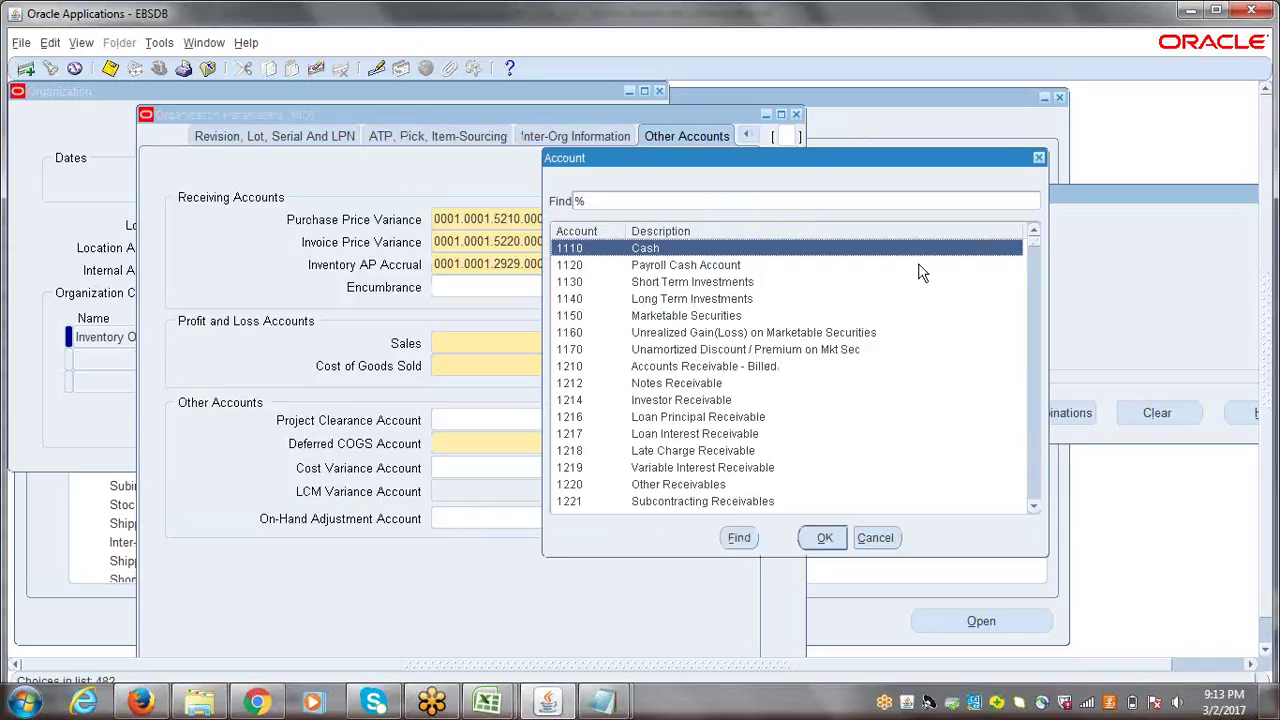
pyautogui.write('4')
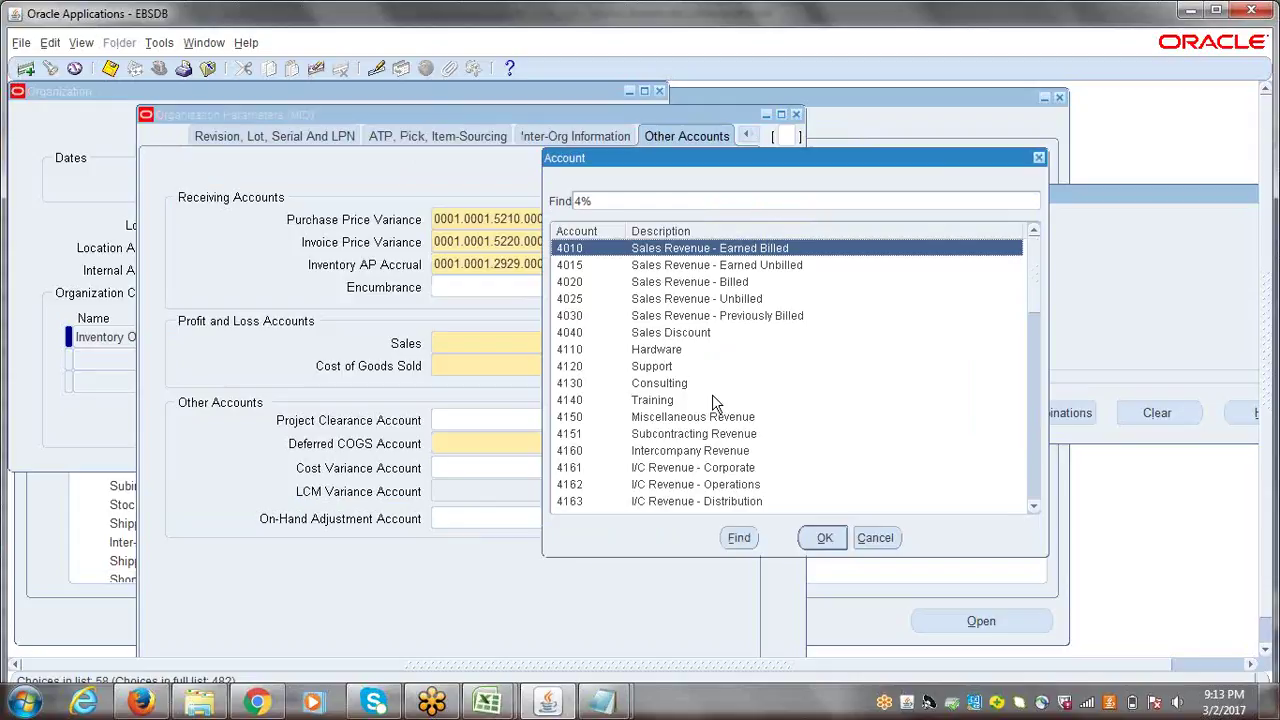
pyautogui.click(645, 358)
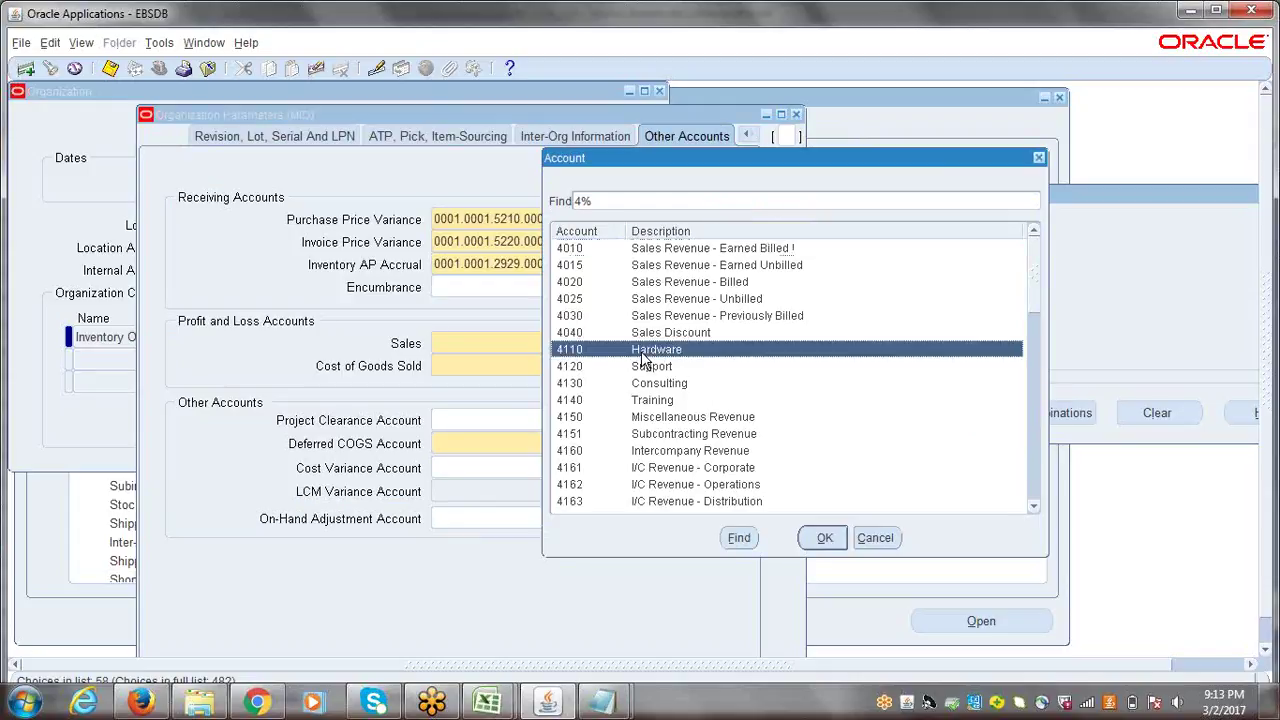
pyautogui.click(648, 367)
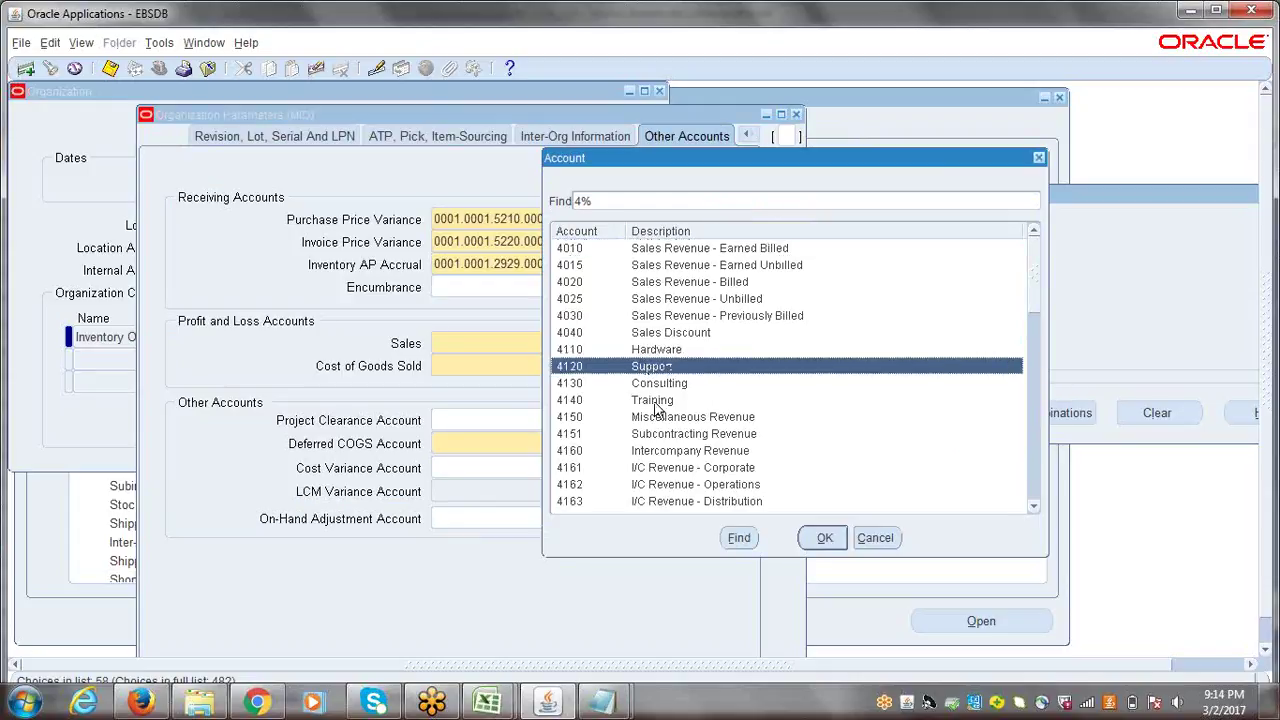
pyautogui.click(655, 384)
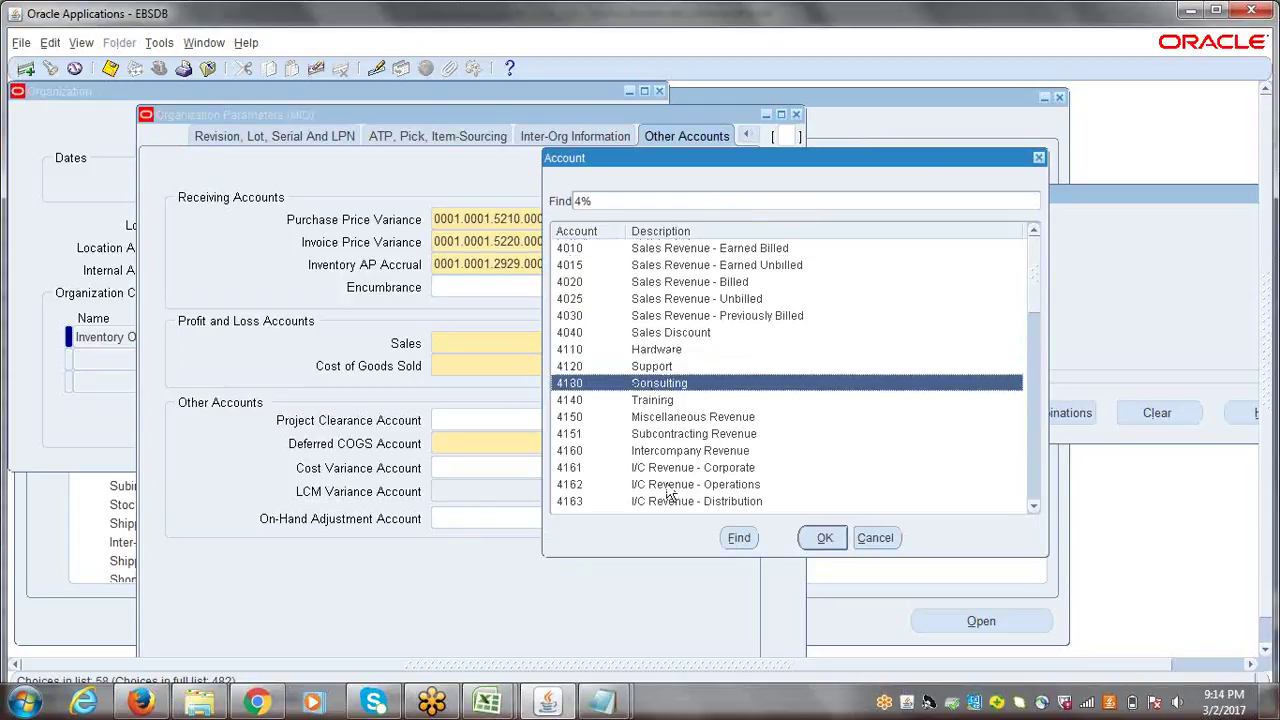
pyautogui.click(652, 404)
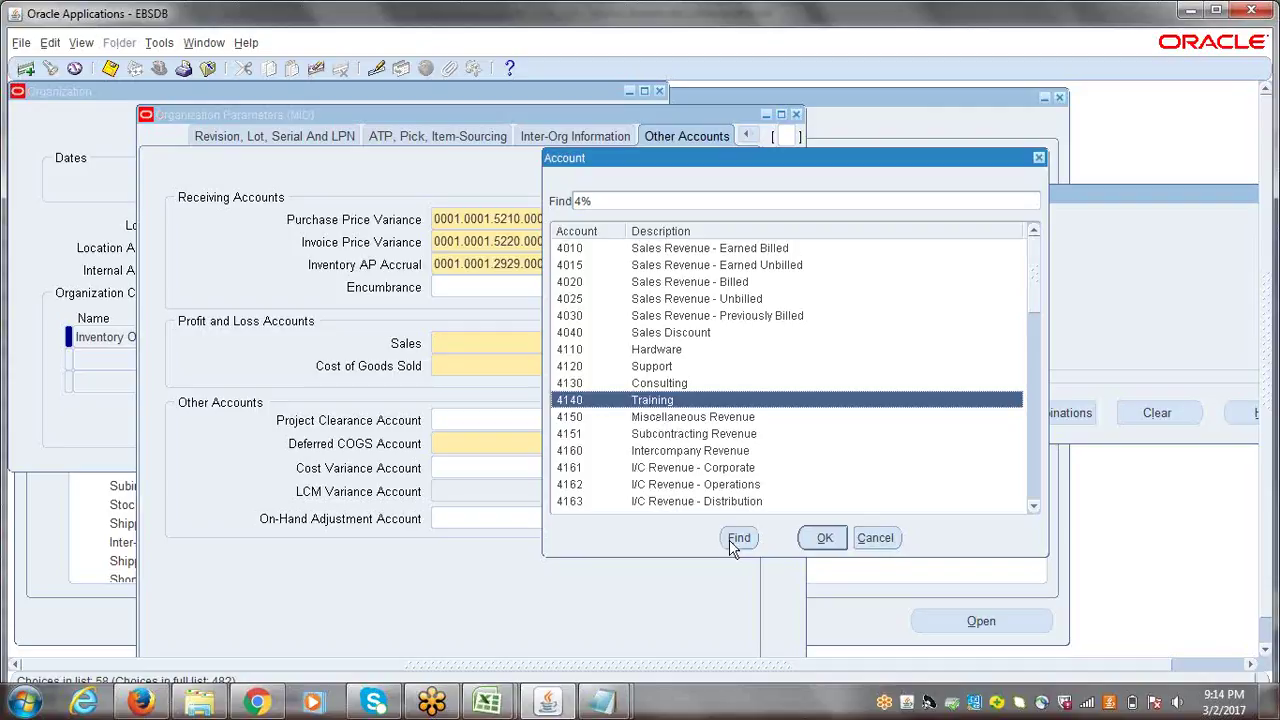
# - Confirm Sales as 0001.0001.4140.0000.0000.0000 and start the Cost of Goods Sold account search
pyautogui.click(822, 540)
pyautogui.click(845, 410)
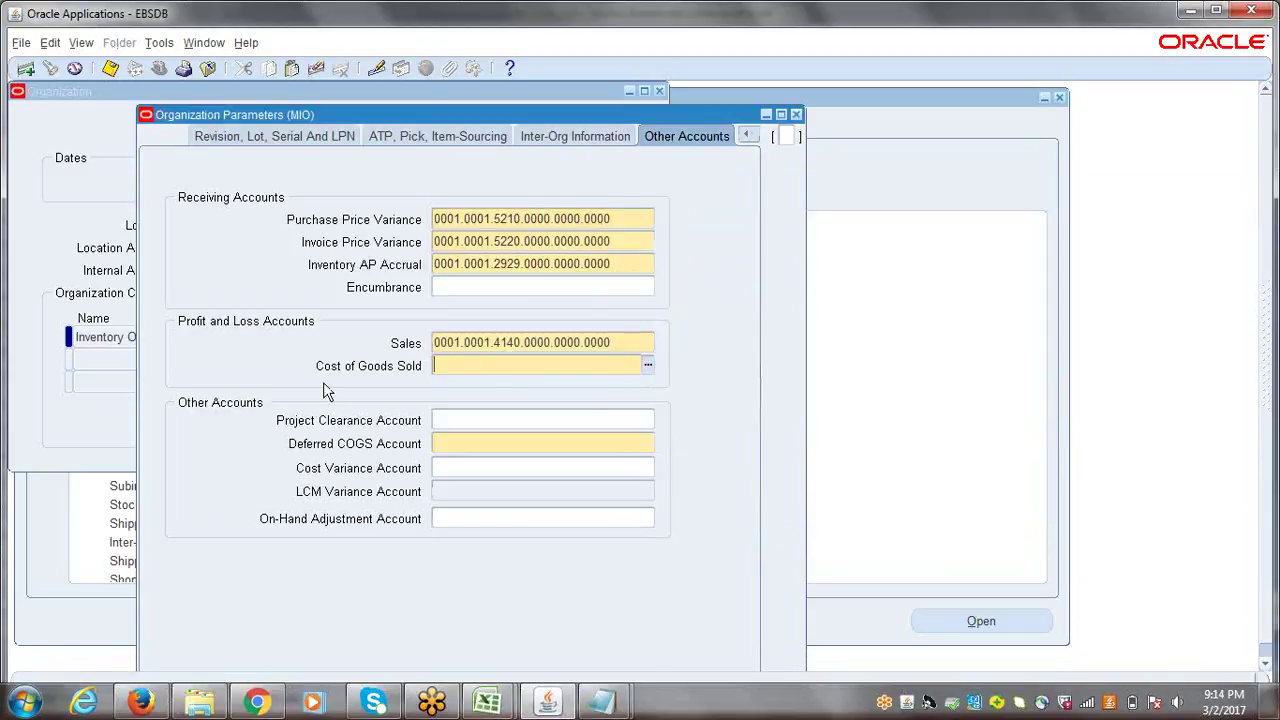
pyautogui.click(649, 366)
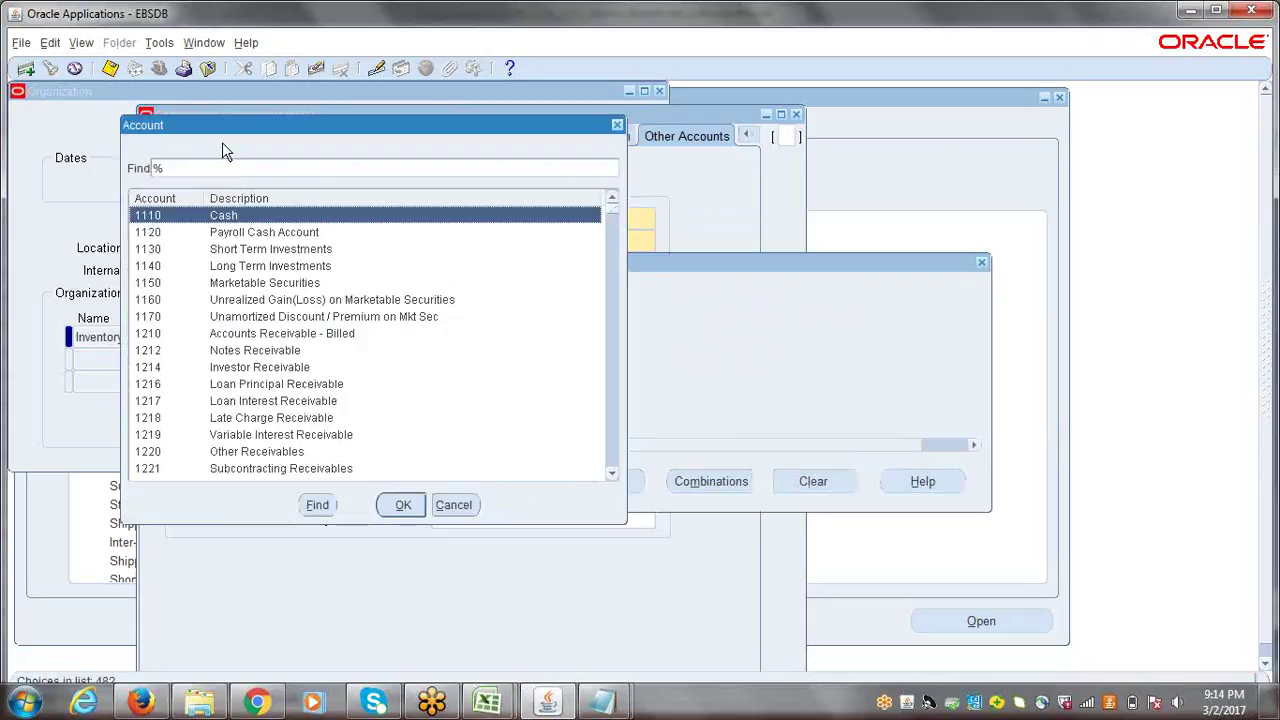
pyautogui.click(228, 170)
# - Search COGS%, then COST OF%, and confirm 5110 Cost of Sales for Cost of Goods Sold
pyautogui.write('C')
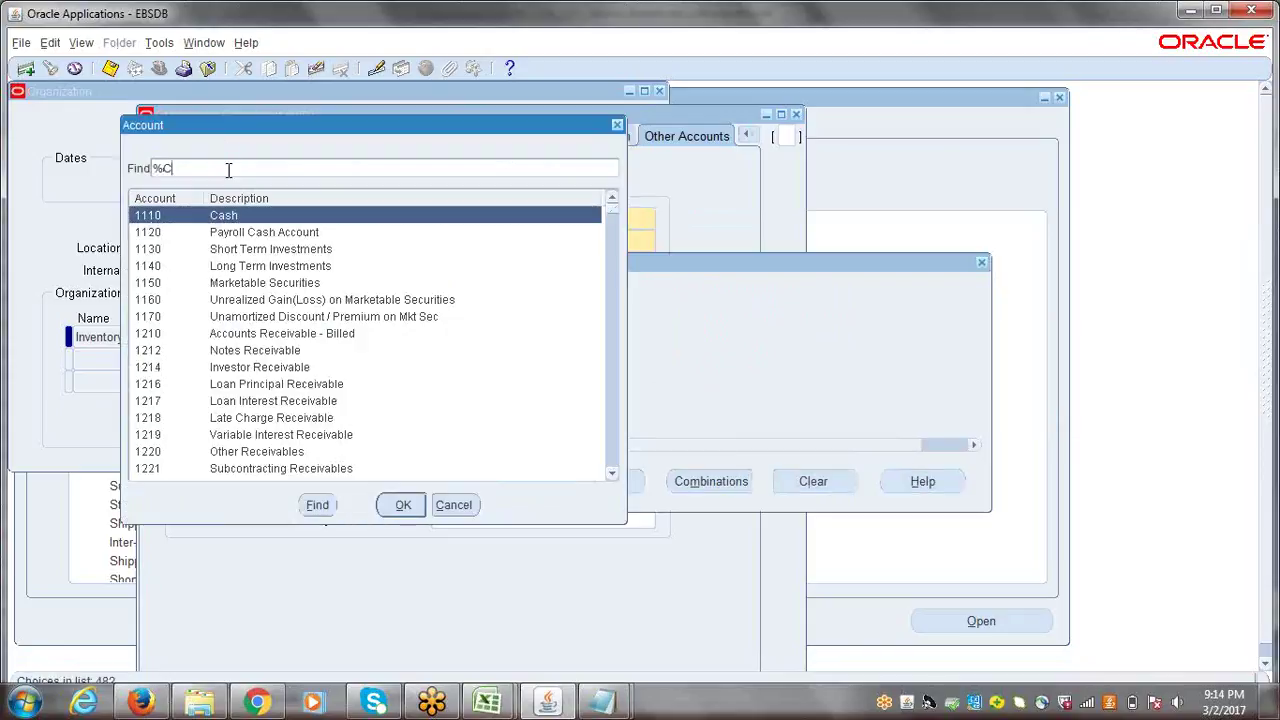
pyautogui.write('OGS%')
pyautogui.press('Return')
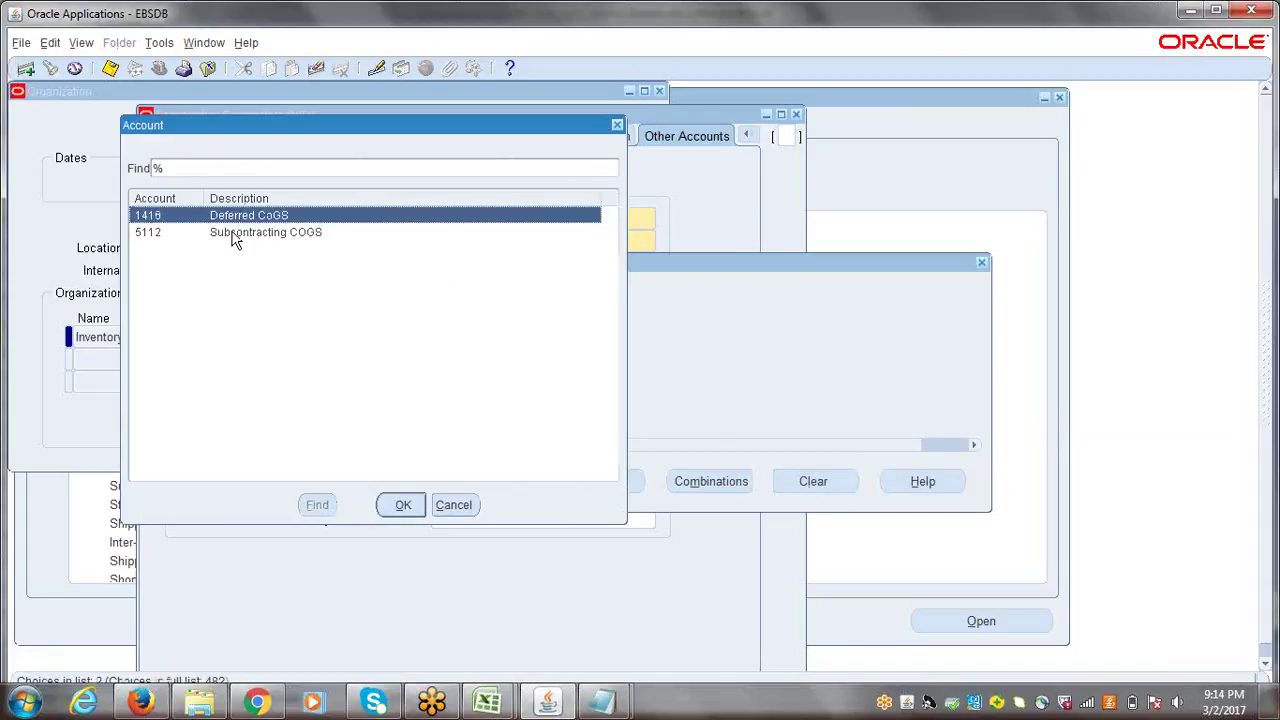
pyautogui.moveTo(267, 126); pyautogui.dragTo(600, 181)
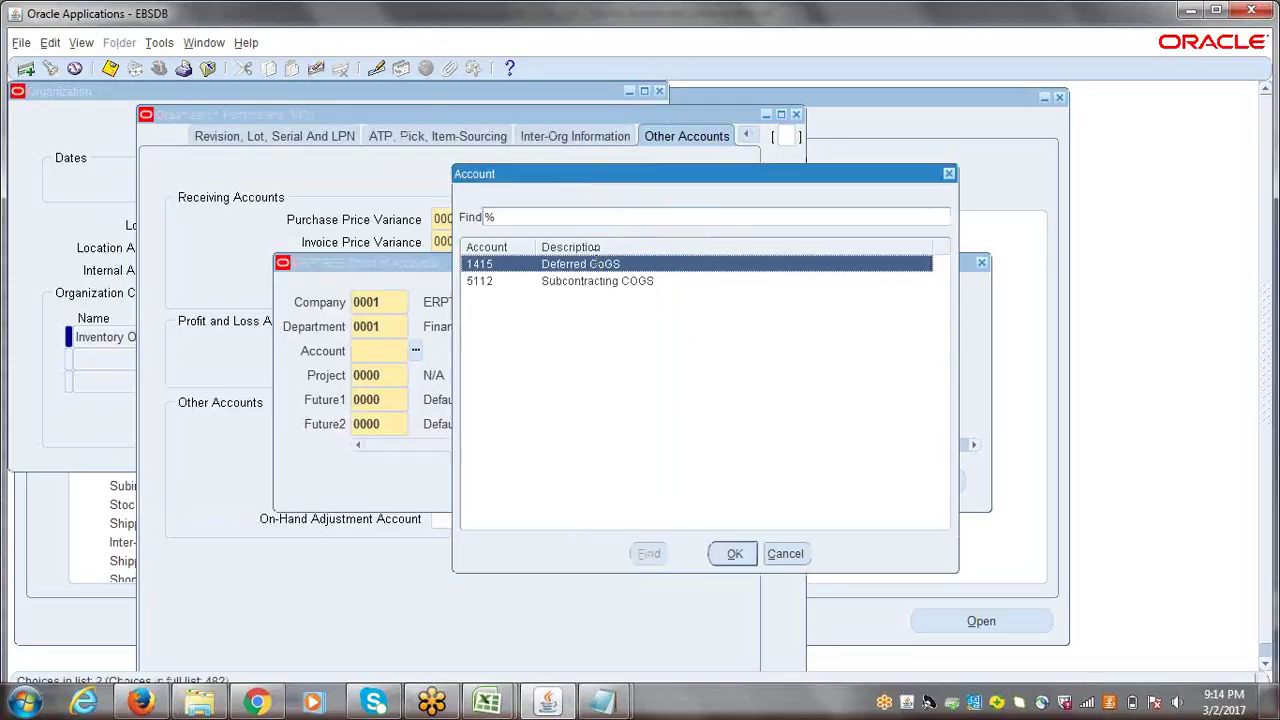
pyautogui.click(583, 214)
pyautogui.write('COST')
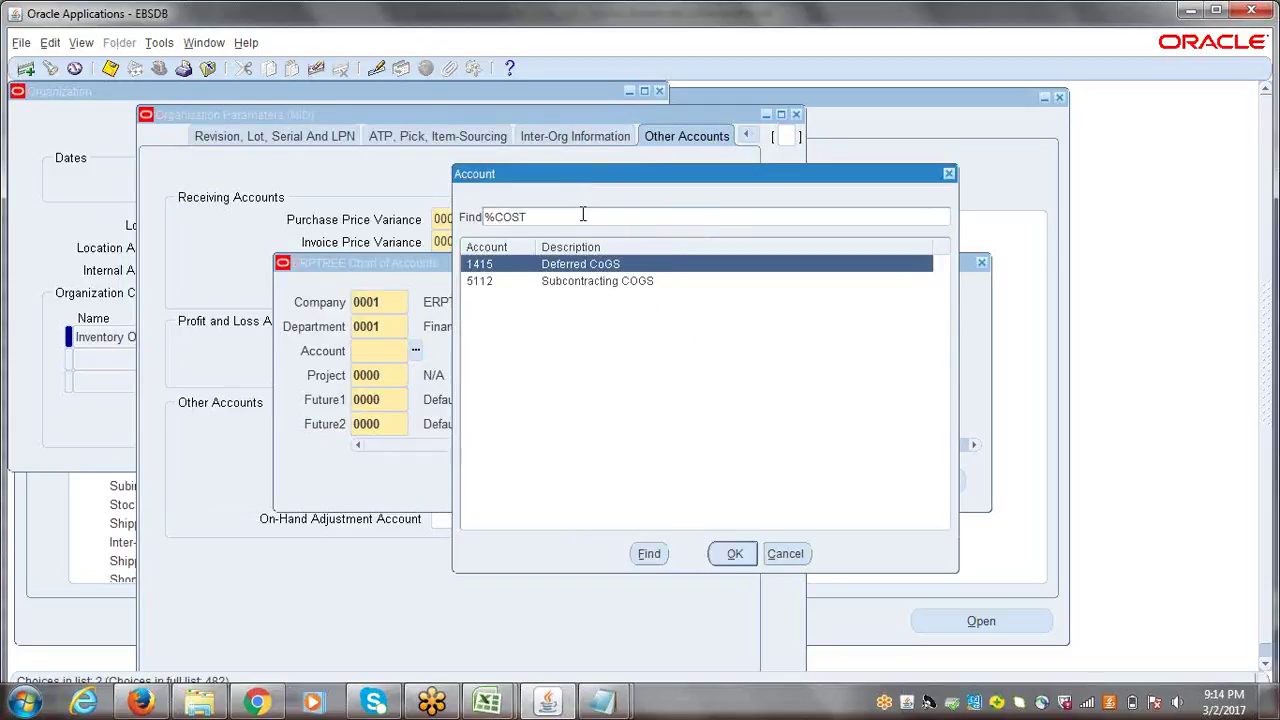
pyautogui.write(' OF%')
pyautogui.press('Return')
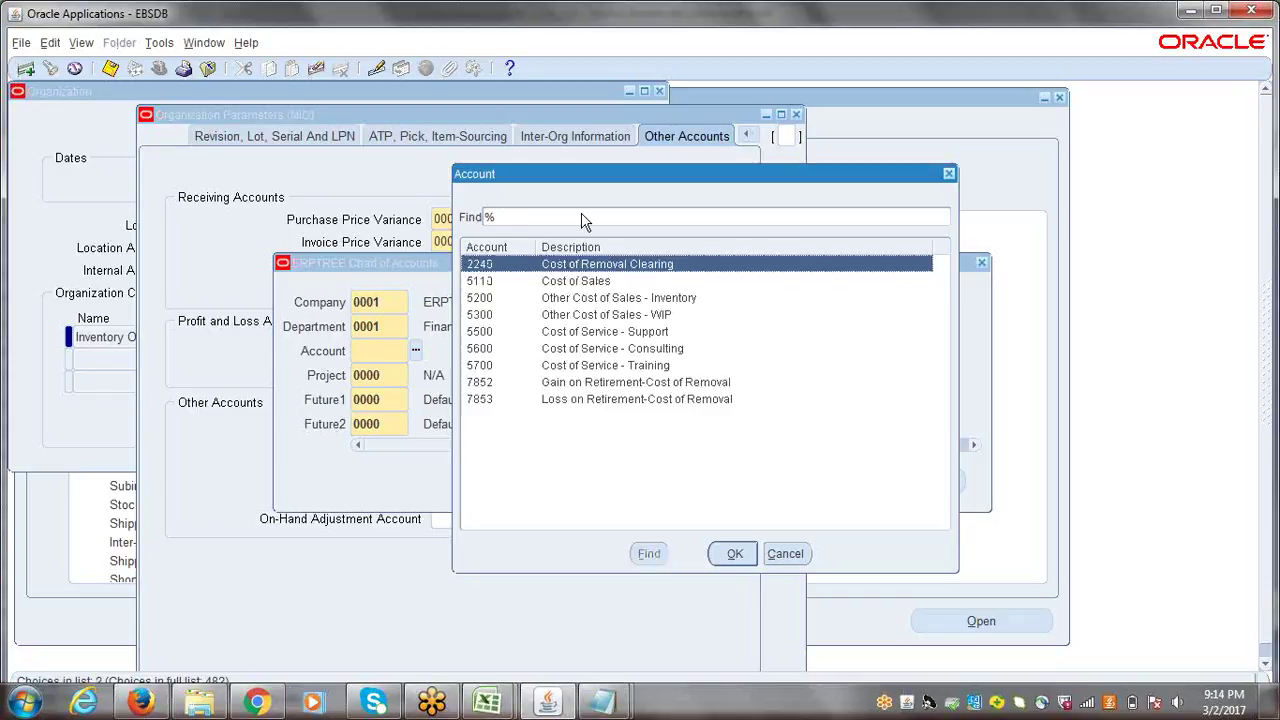
pyautogui.click(598, 284)
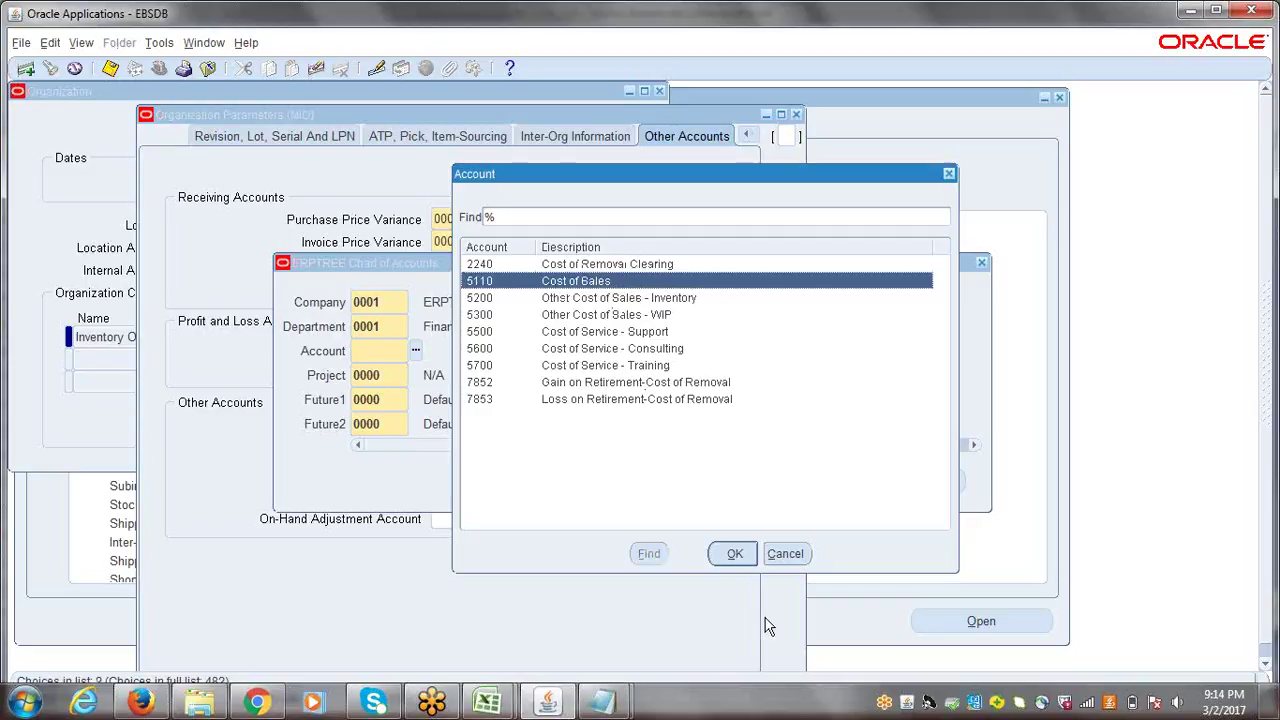
pyautogui.click(733, 556)
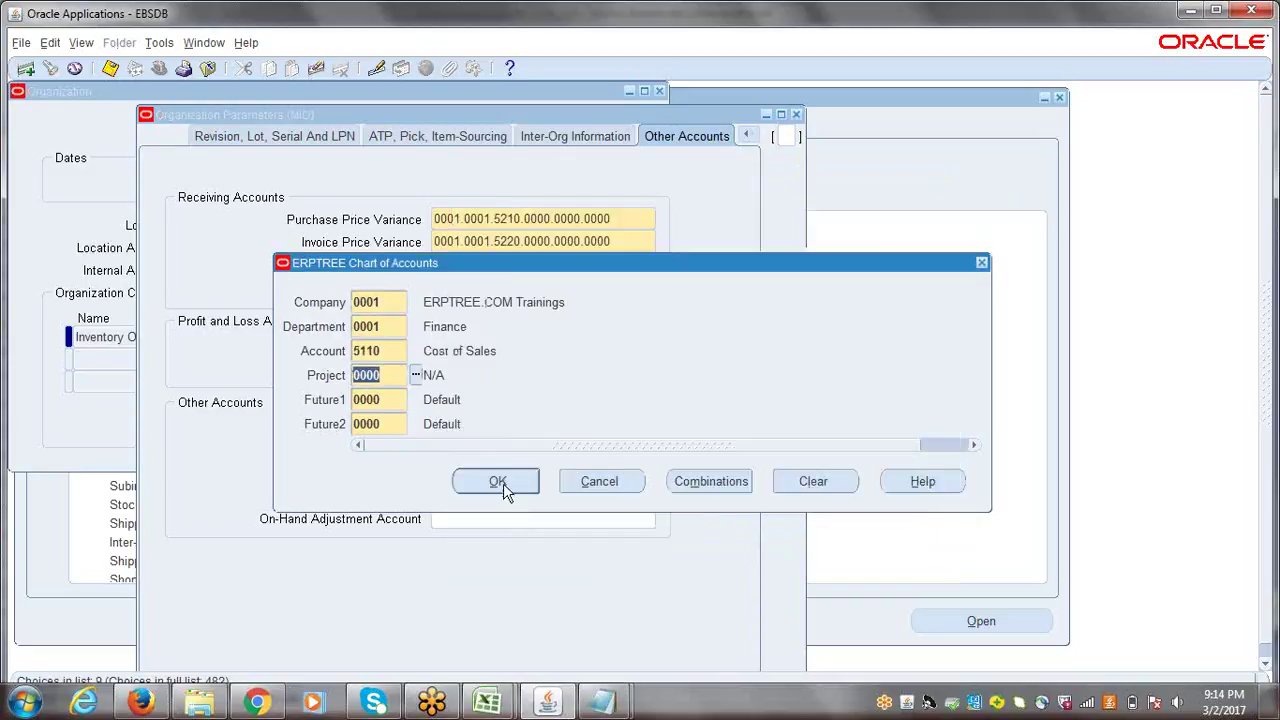
pyautogui.click(500, 482)
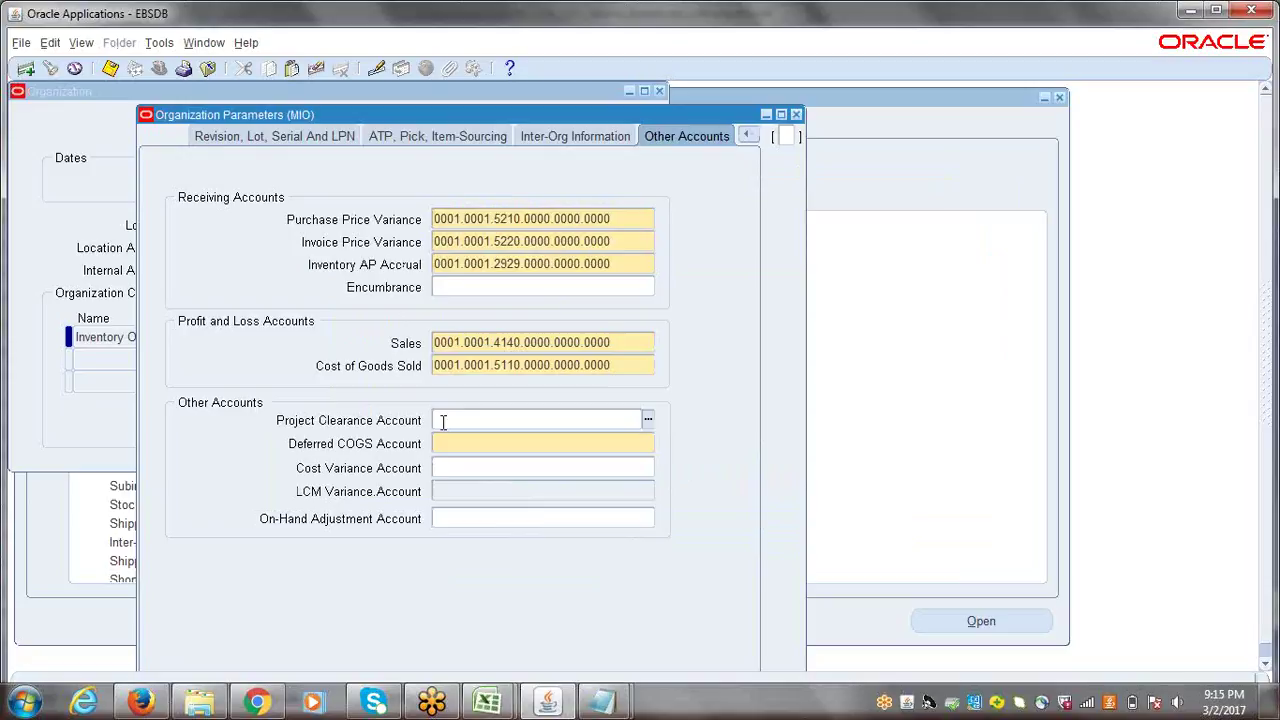
# - Search cogs% and set Deferred COGS to 1415 Deferred CoGS (0001.0001.1415.0000.0000.0000)
pyautogui.press('Tab')
pyautogui.click(648, 447)
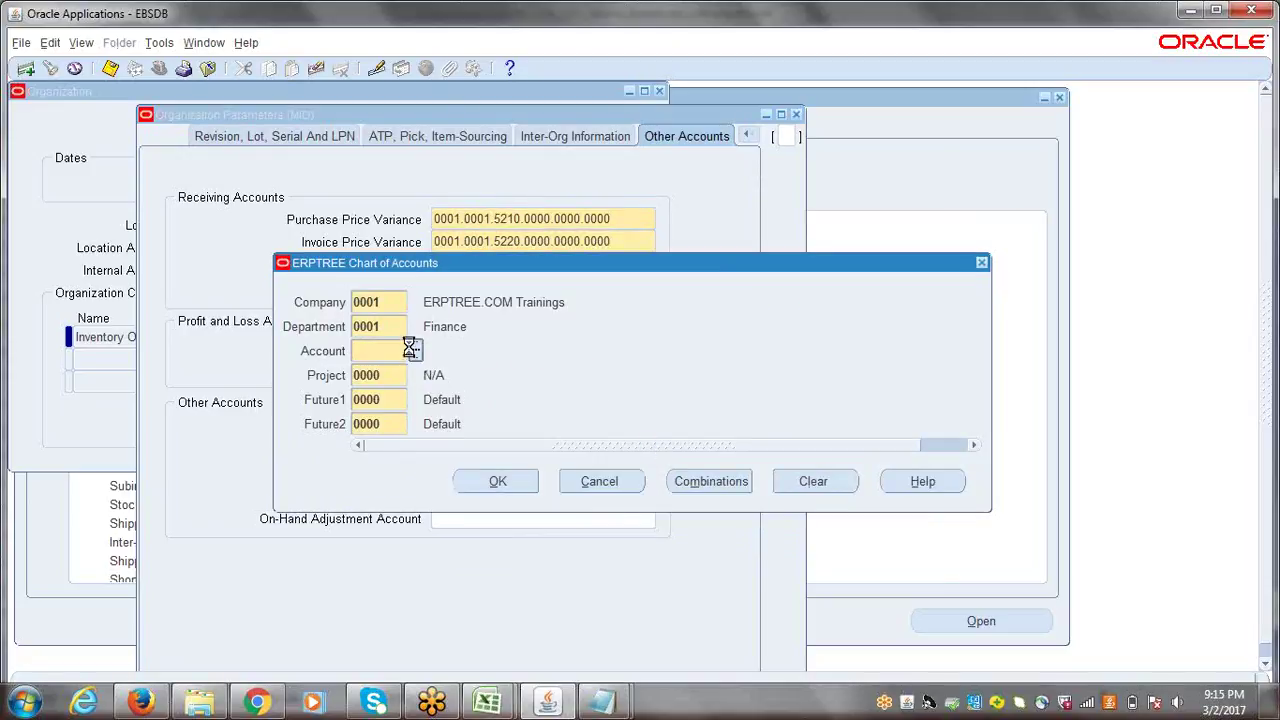
pyautogui.write('c')
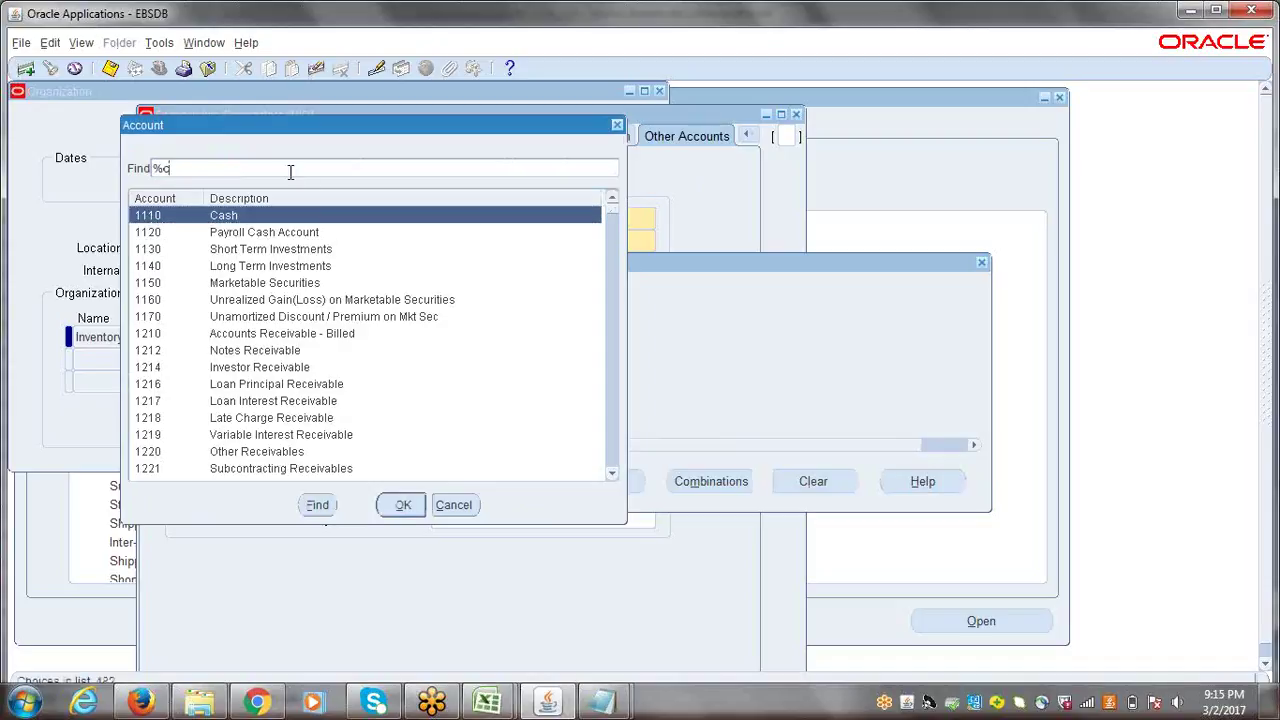
pyautogui.write('ogs%')
pyautogui.press('Return')
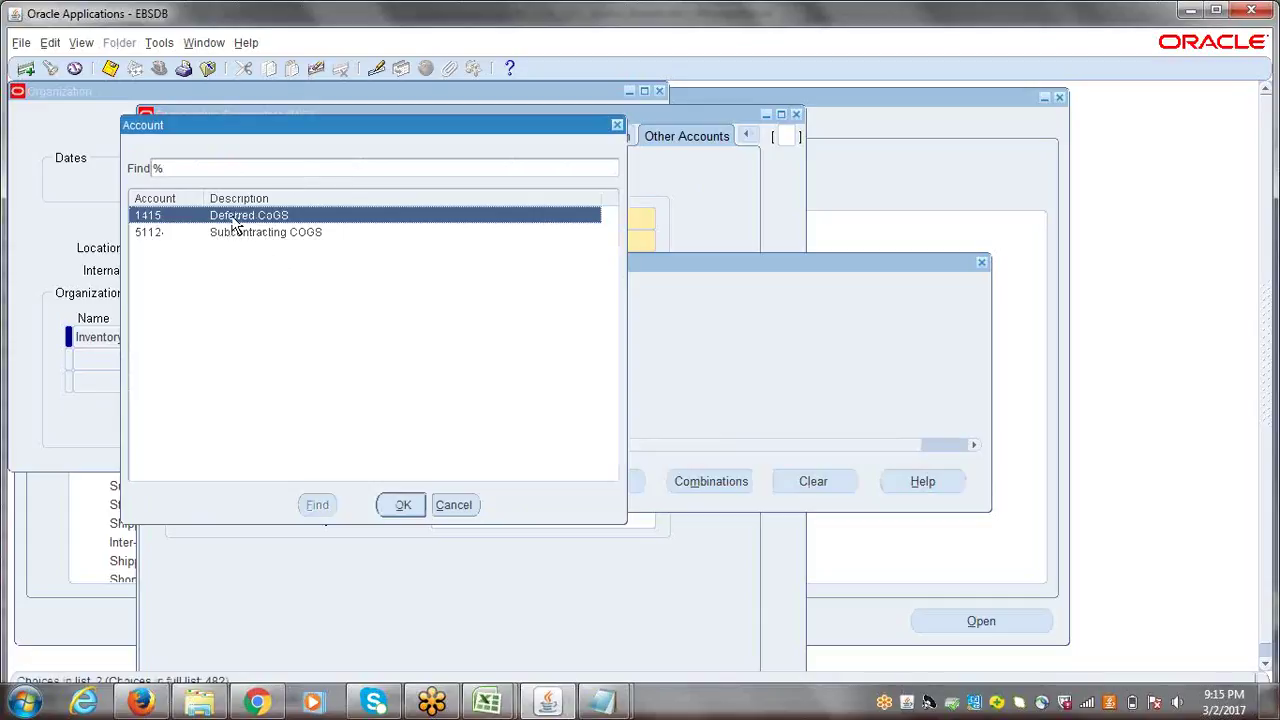
pyautogui.click(408, 507)
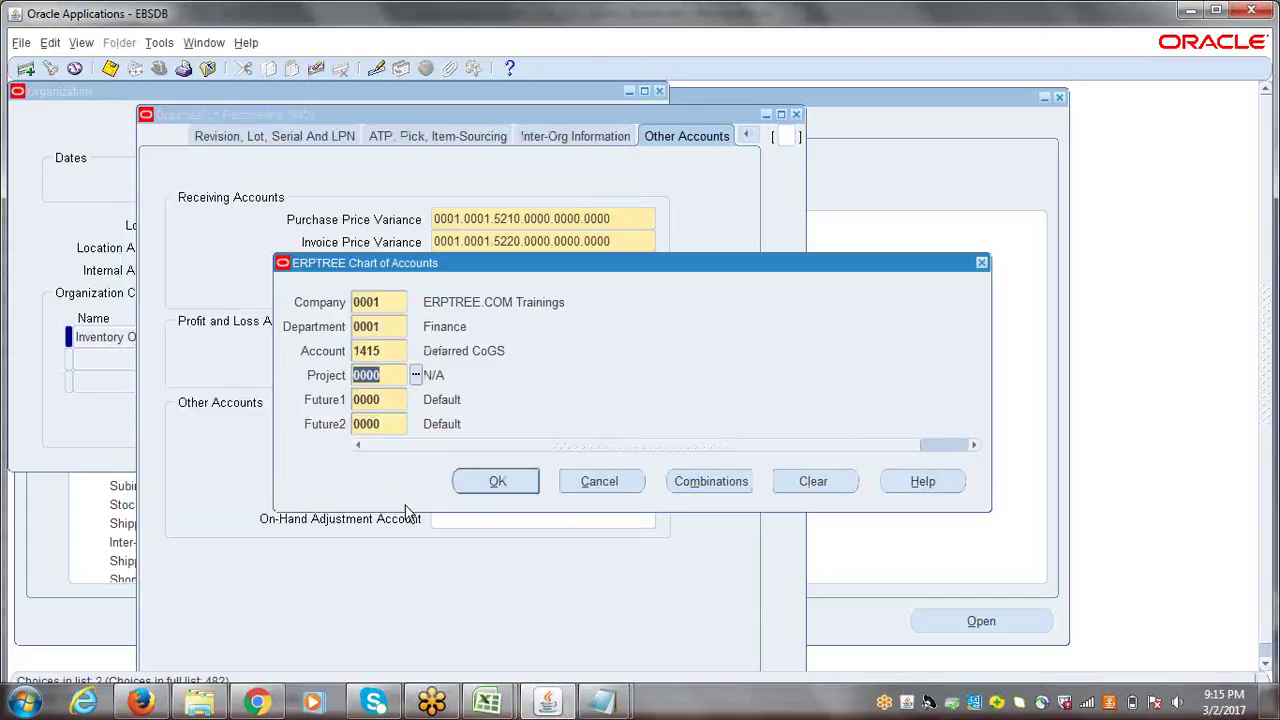
pyautogui.click(474, 487)
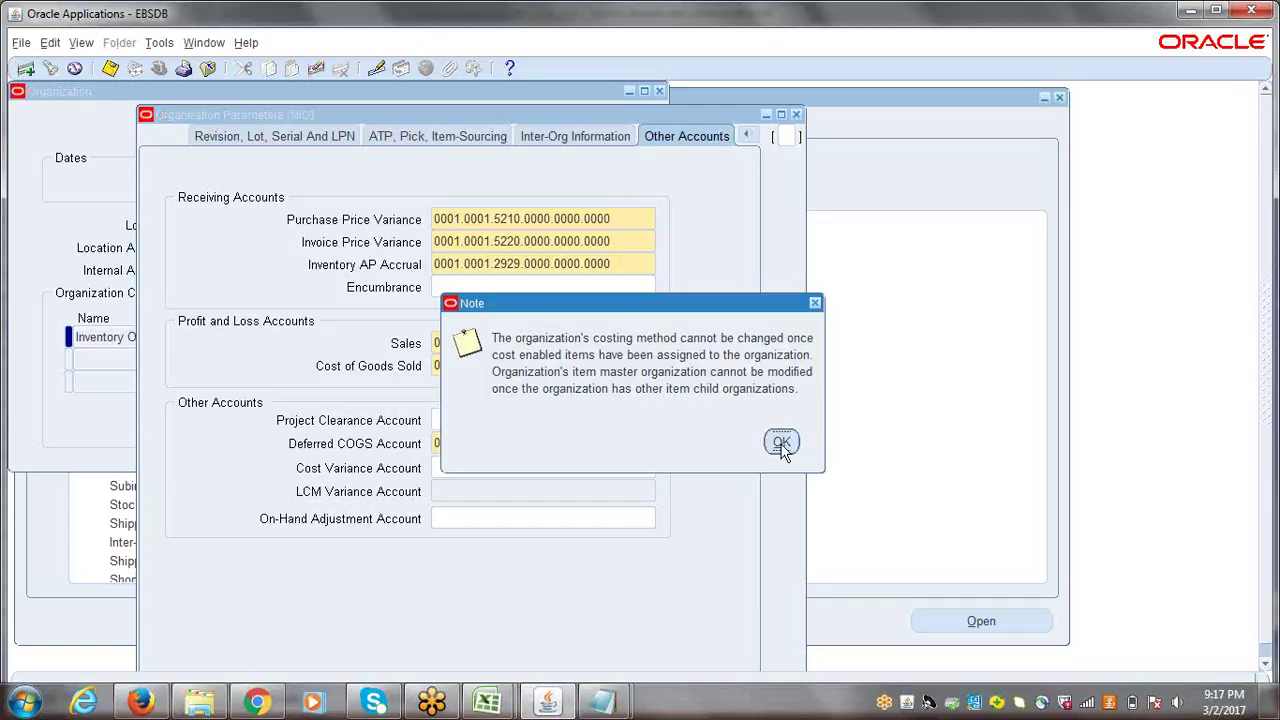
# - Dismiss the costing note, close Organization Parameters, and switch to the Excel checklist
pyautogui.click(782, 445)
pyautogui.click(797, 116)
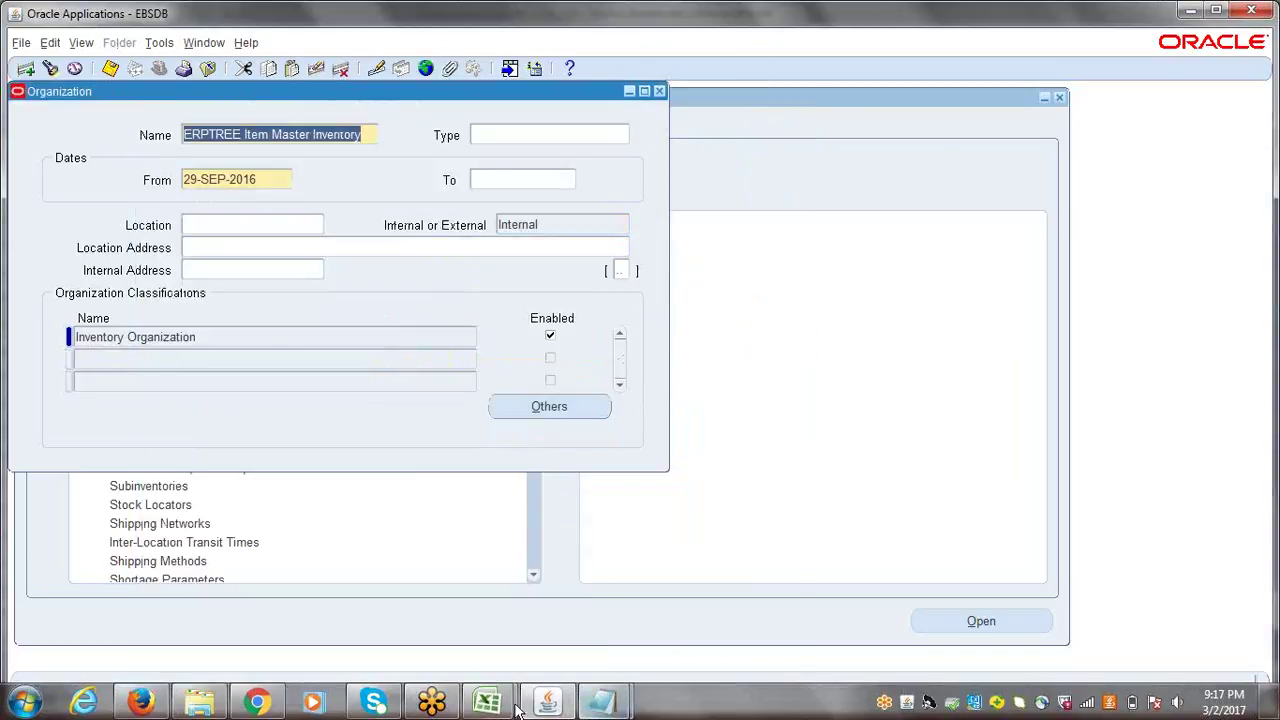
pyautogui.moveTo(510, 705)
pyautogui.click(443, 609)
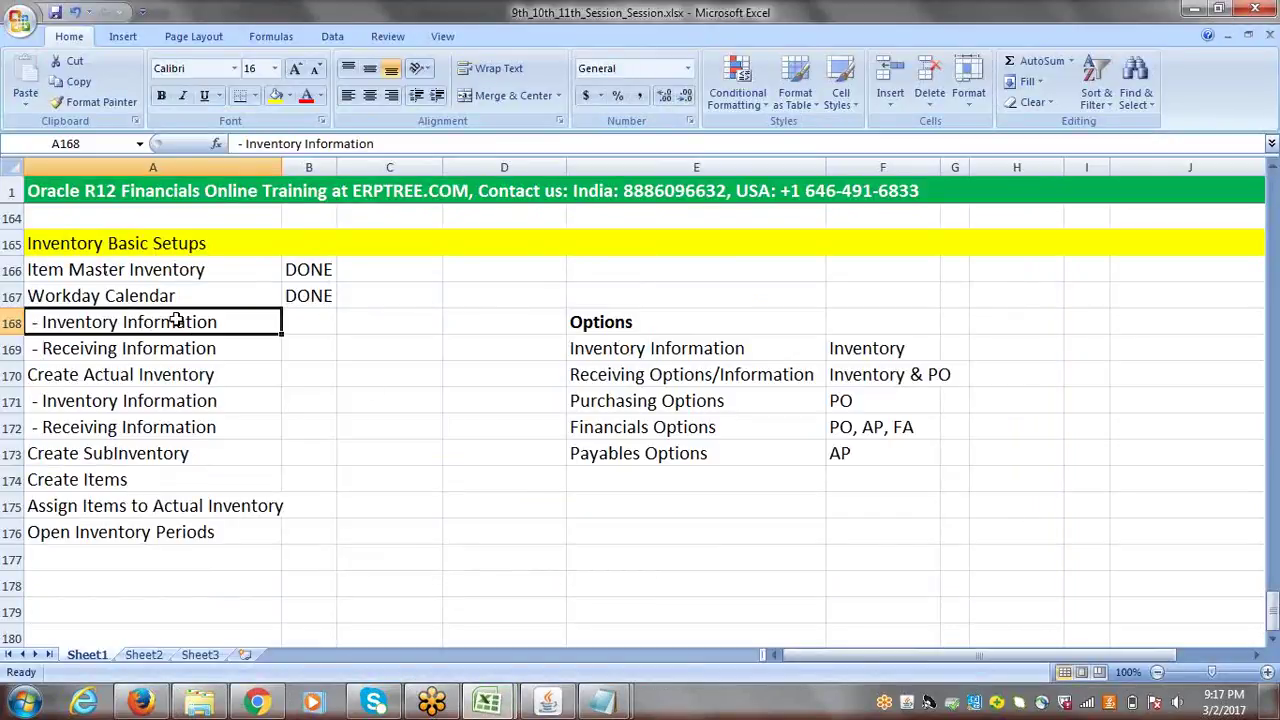
# - Mark Inventory Information as DONE and select the Receiving Information entry in A169
pyautogui.press('Tab')
pyautogui.write('DONE')
pyautogui.press('Tab')
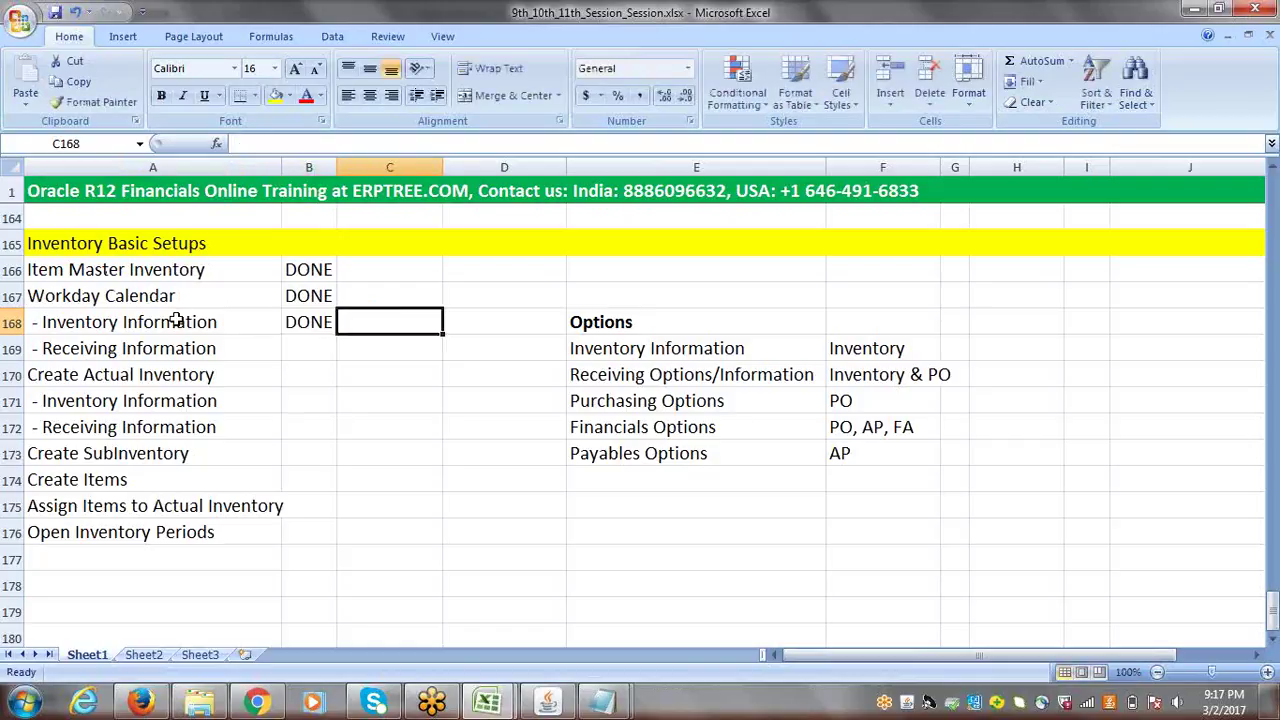
pyautogui.click(146, 344)
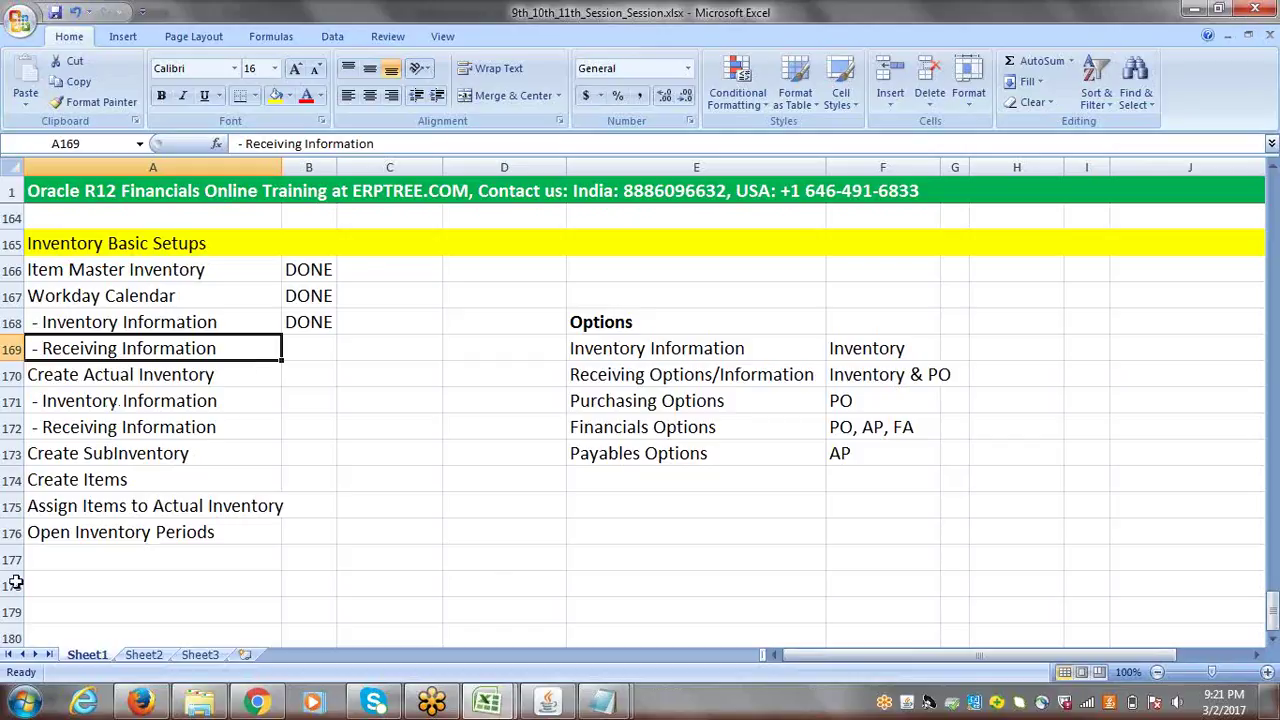
# - Reopen the Inventory Organization's Inventory Information parameters and bring up their window help page
pyautogui.click(549, 704)
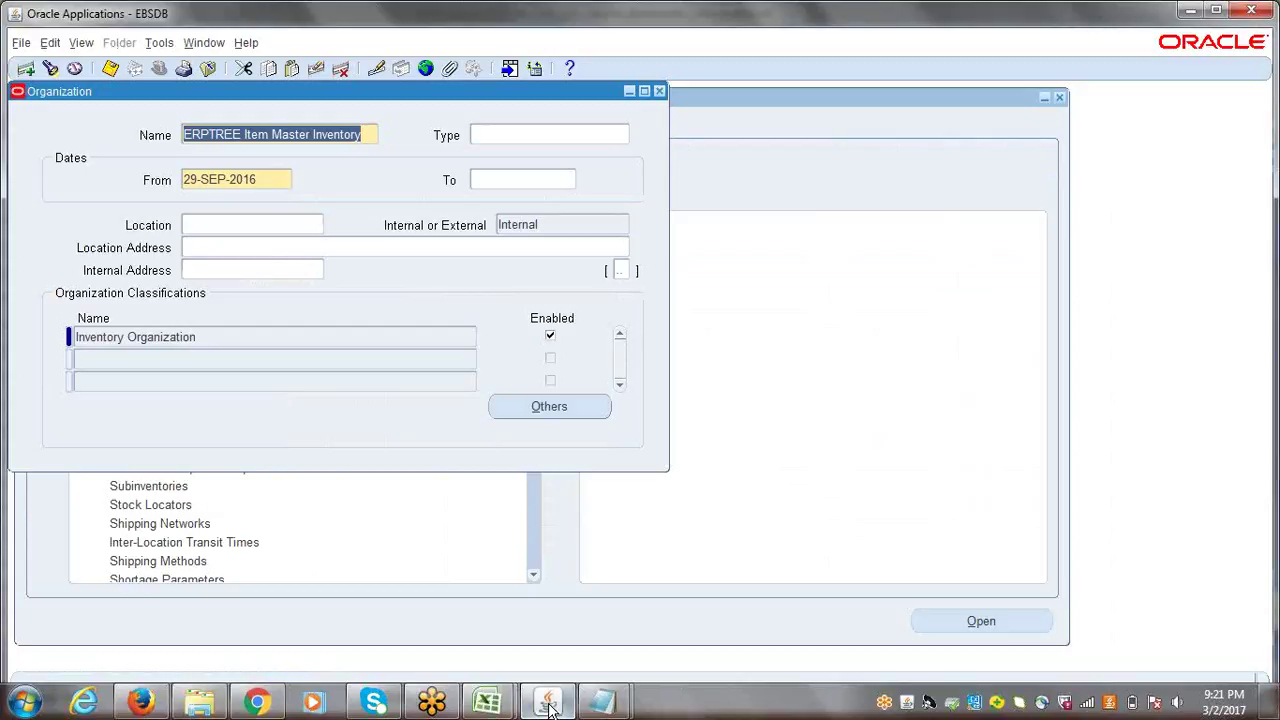
pyautogui.click(232, 335)
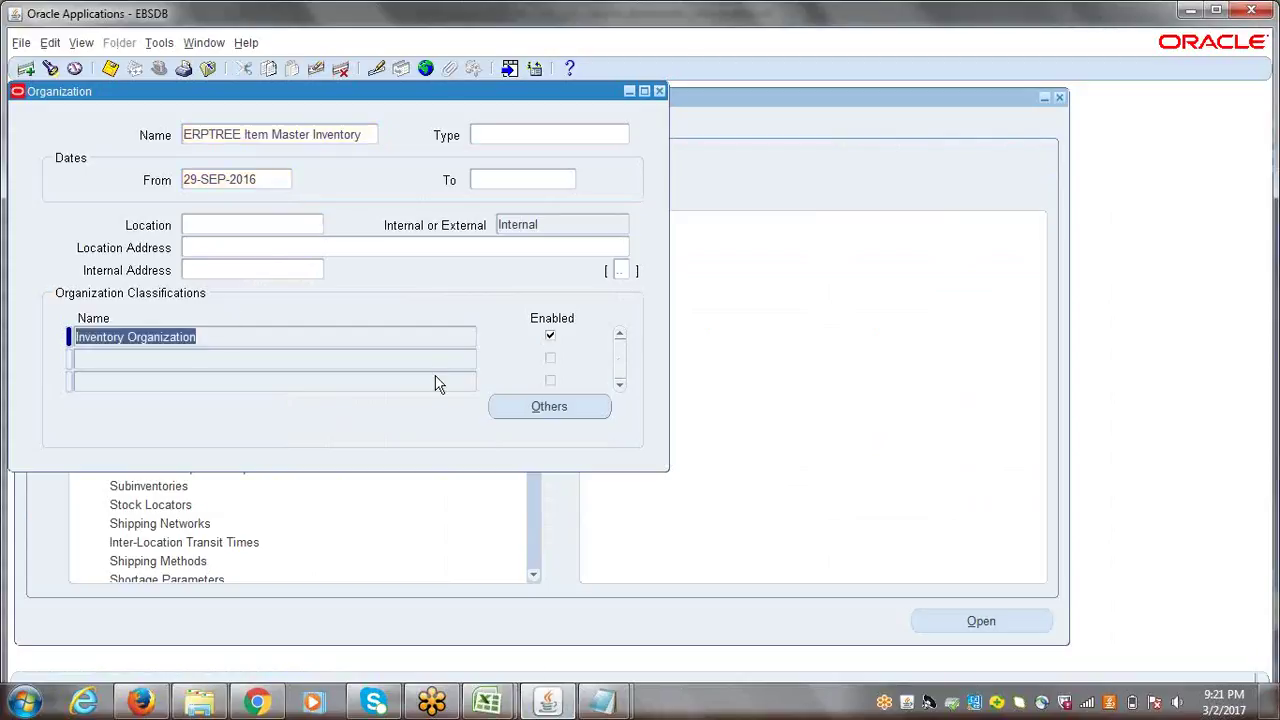
pyautogui.click(549, 406)
pyautogui.click(548, 397)
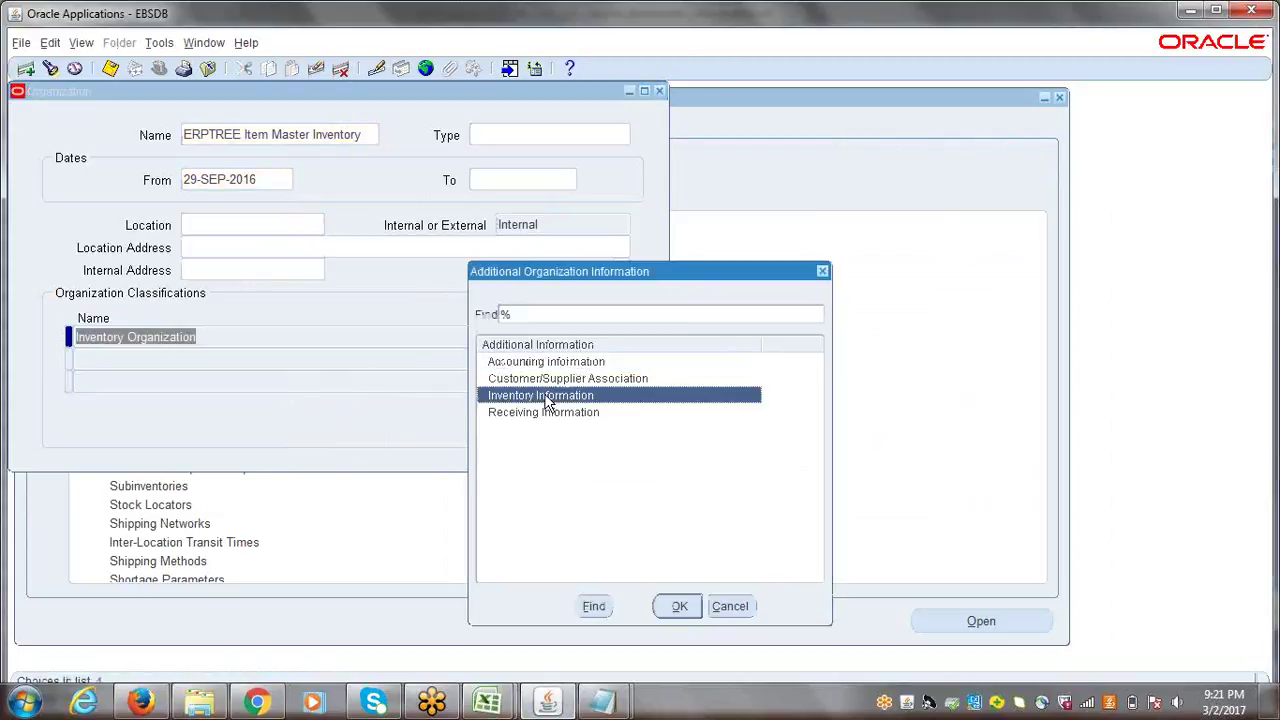
pyautogui.click(679, 606)
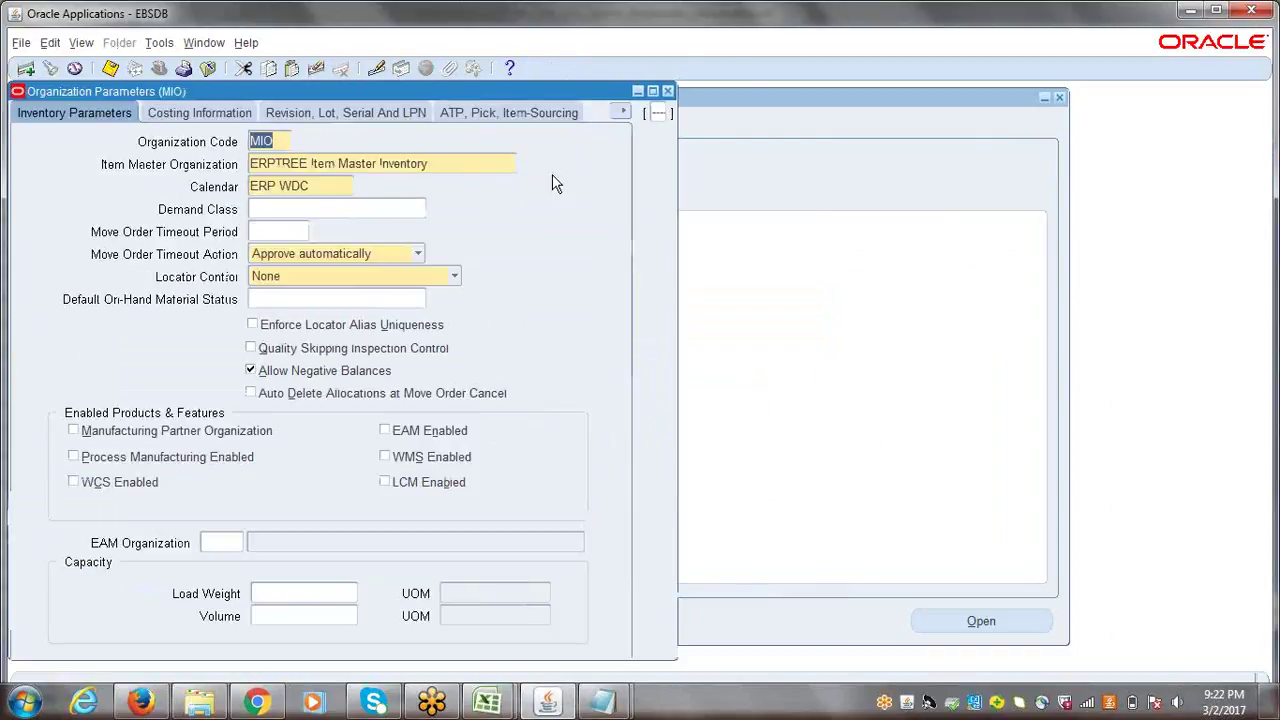
pyautogui.click(510, 68)
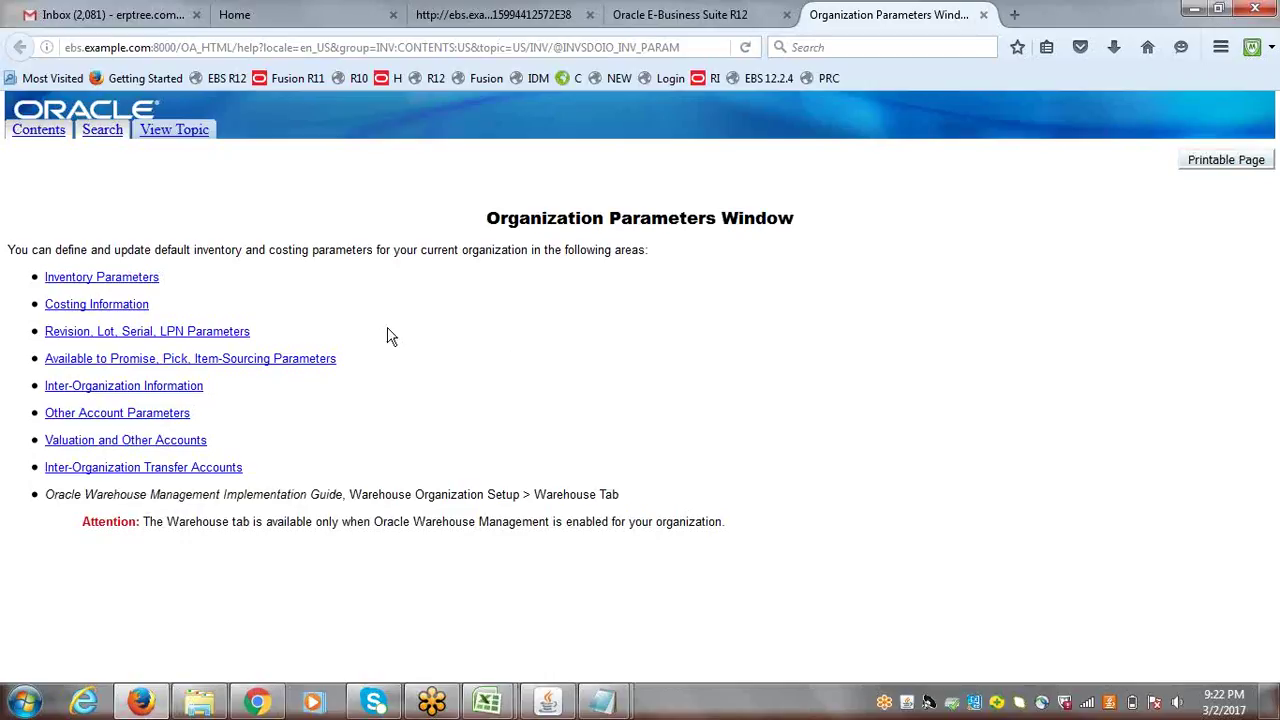
# - Bring up MIO's Organization Parameters on the Revision, Lot, Serial And LPN tab
pyautogui.click(540, 705)
pyautogui.click(366, 115)
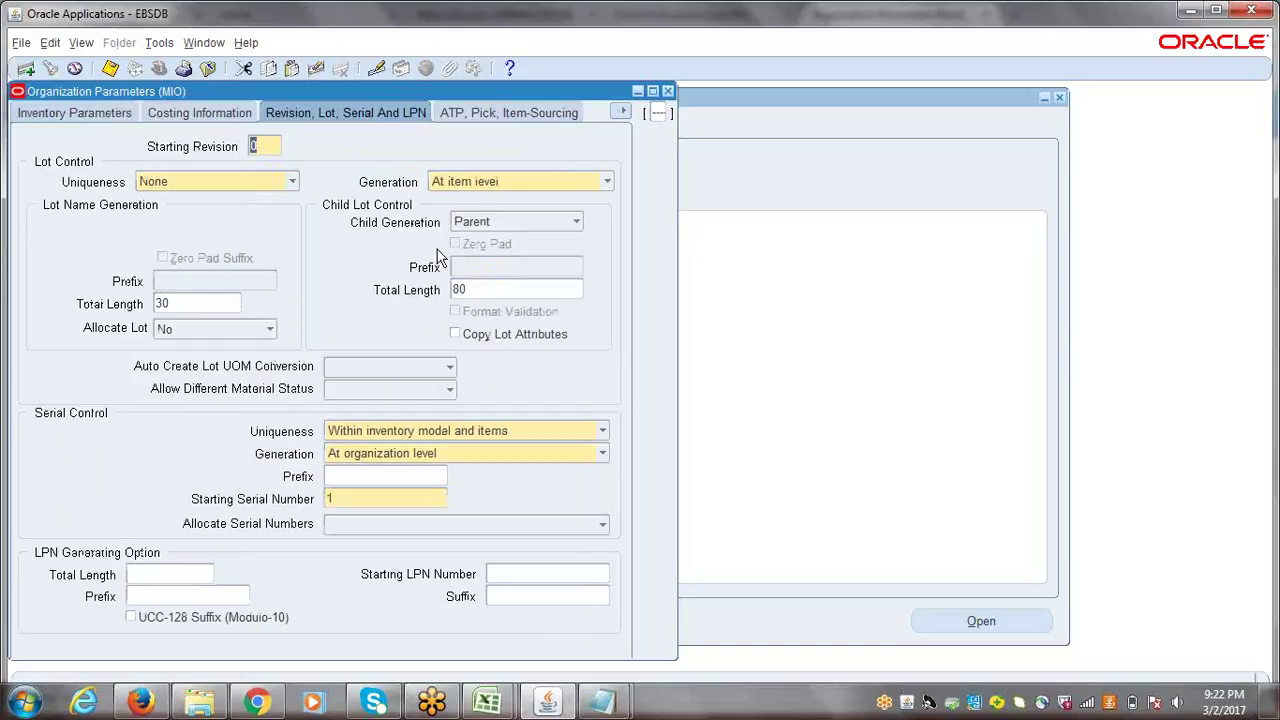
# - Attempt Lot Control Uniqueness 'Across items' and accept the APP-INV-05381 refusal, then check serial uniqueness options
pyautogui.click(292, 182)
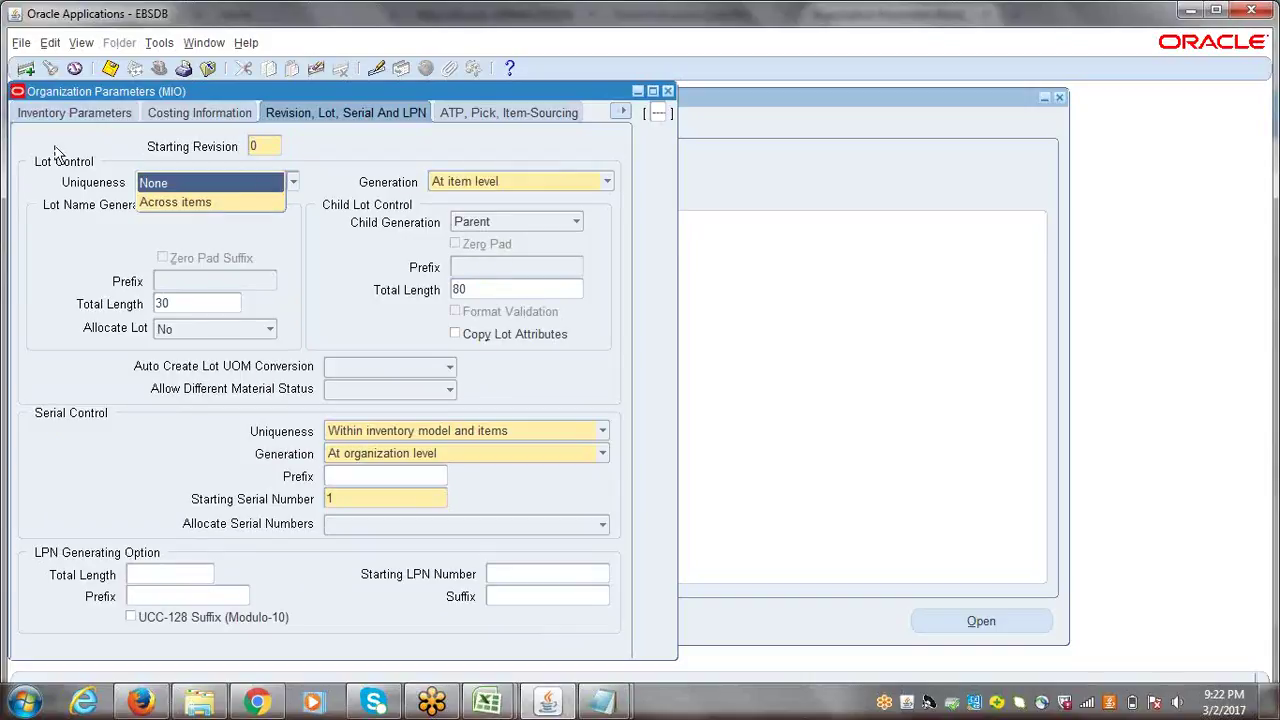
pyautogui.click(157, 204)
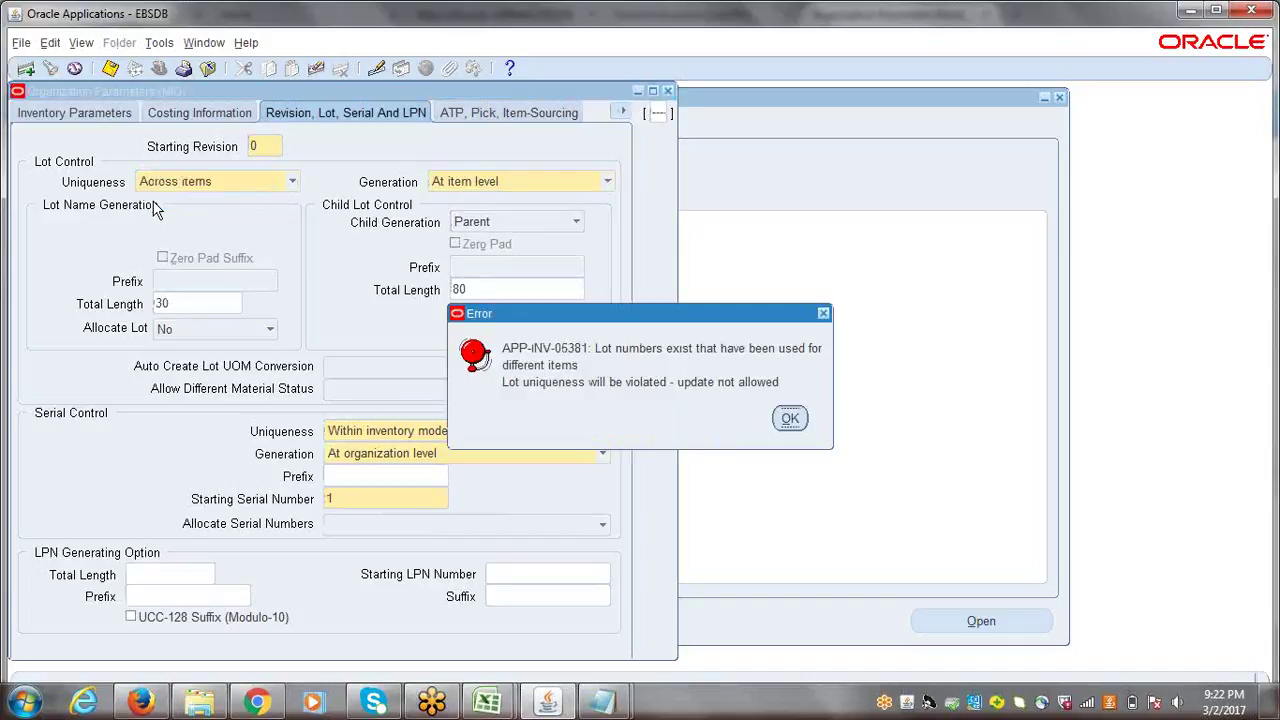
pyautogui.click(791, 418)
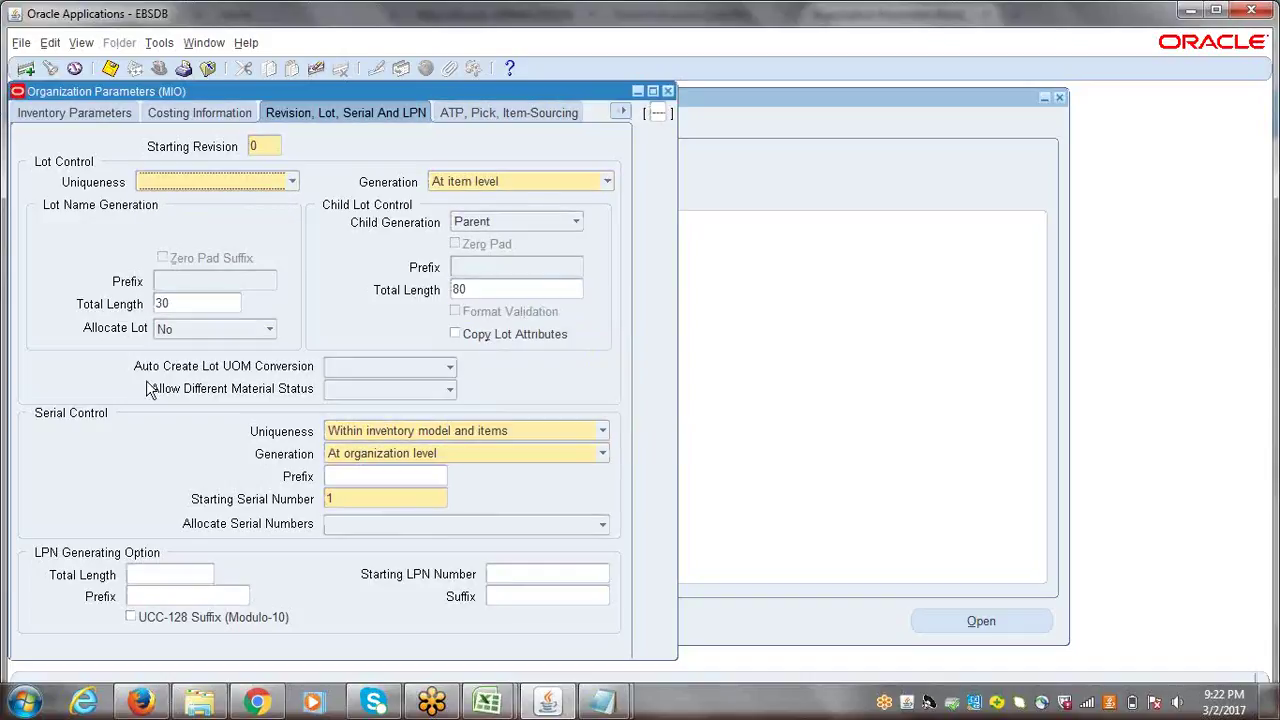
pyautogui.click(602, 433)
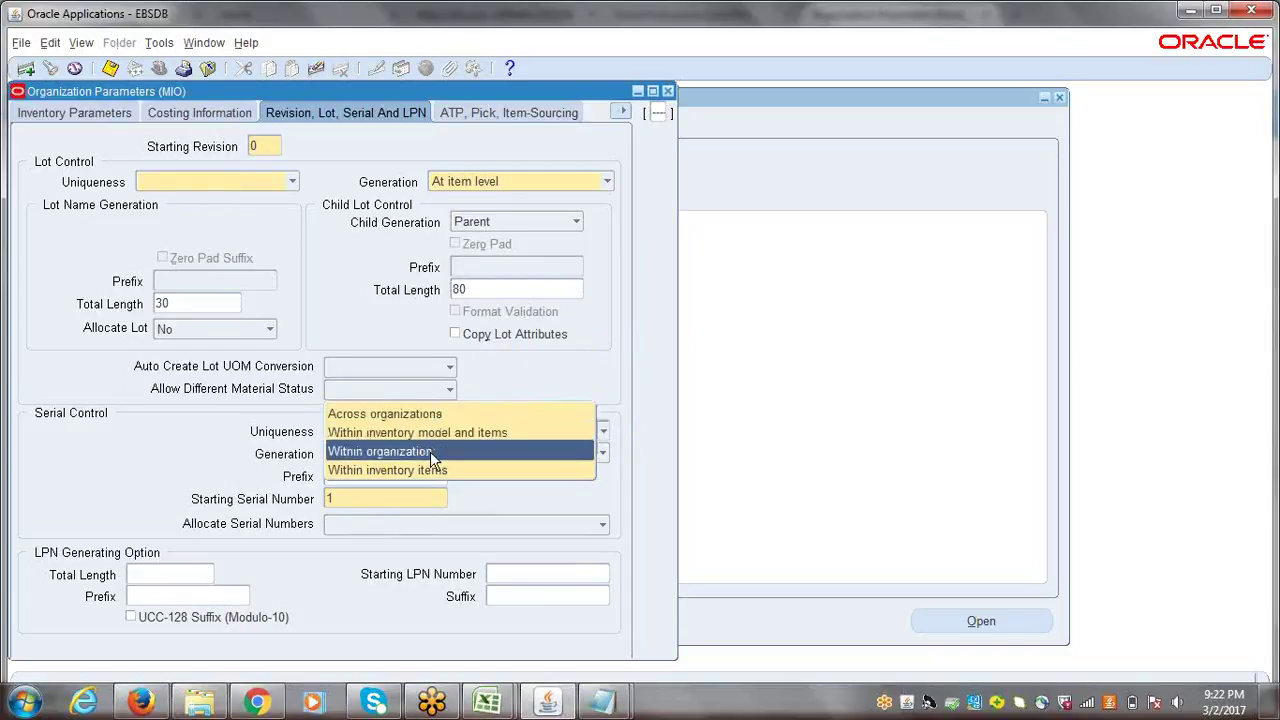
# - Leave serial uniqueness unchanged and keep serial generation At organization level
pyautogui.click(311, 464)
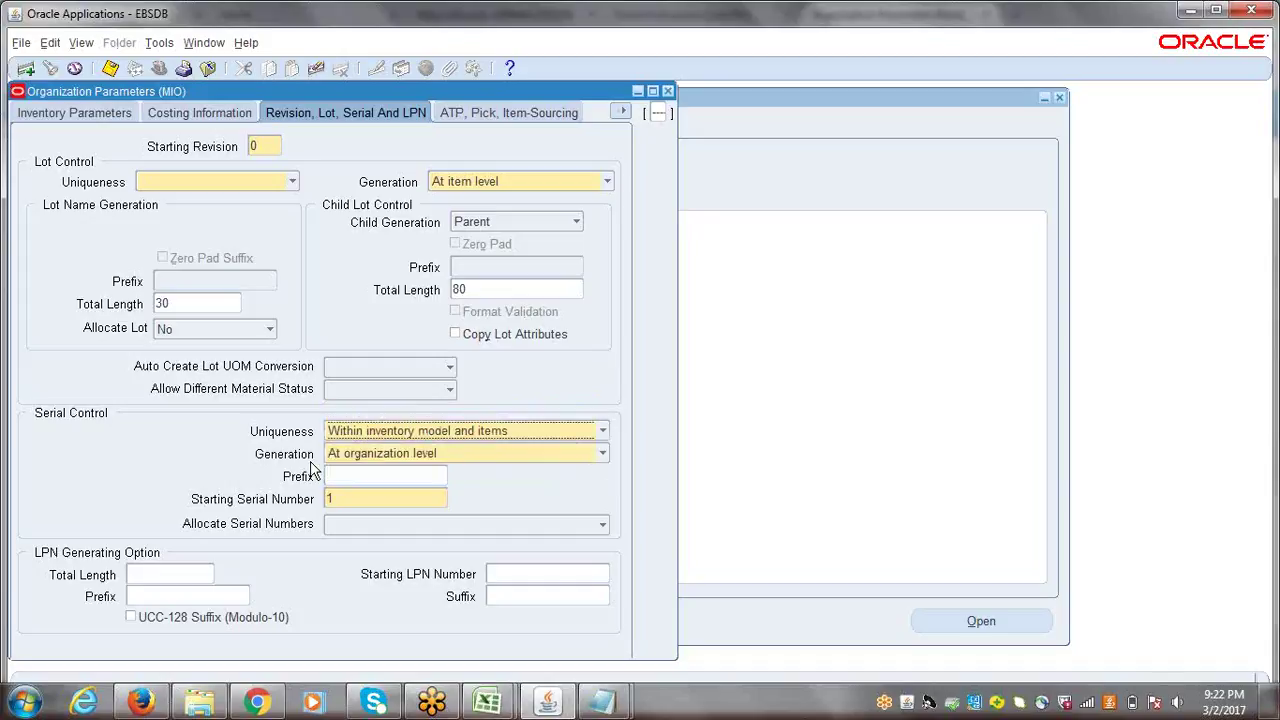
pyautogui.click(602, 454)
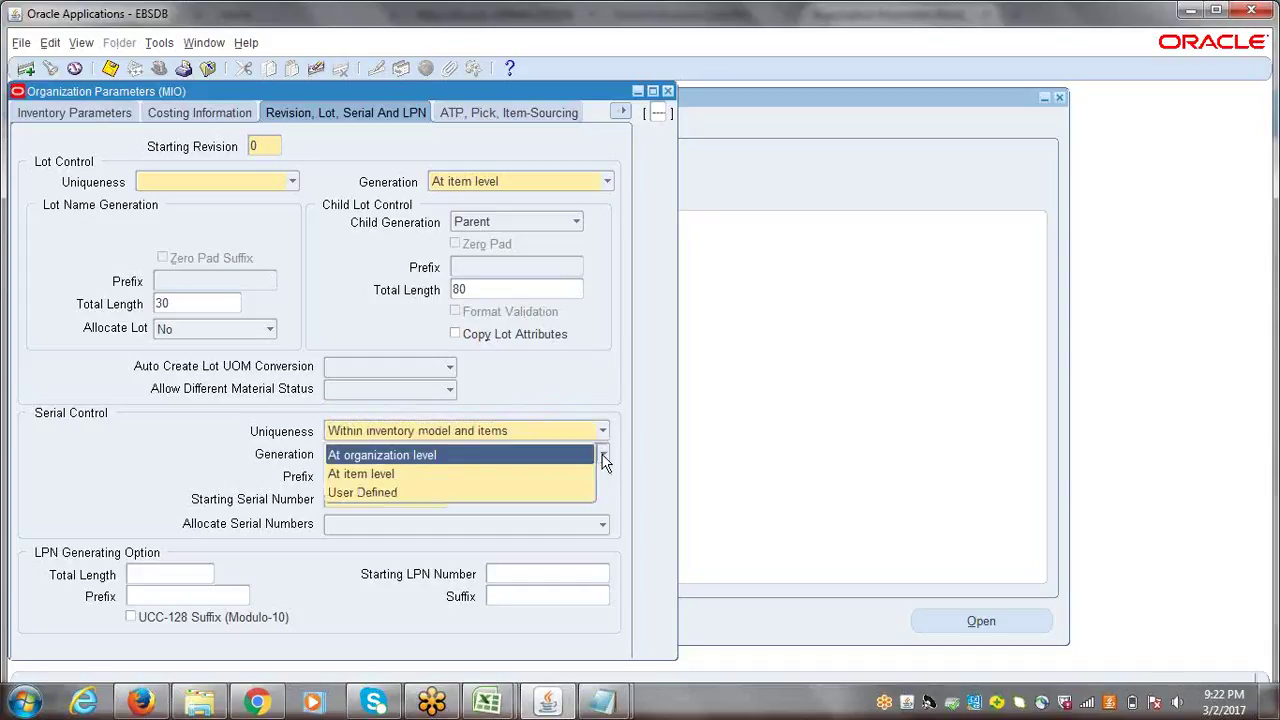
pyautogui.click(558, 397)
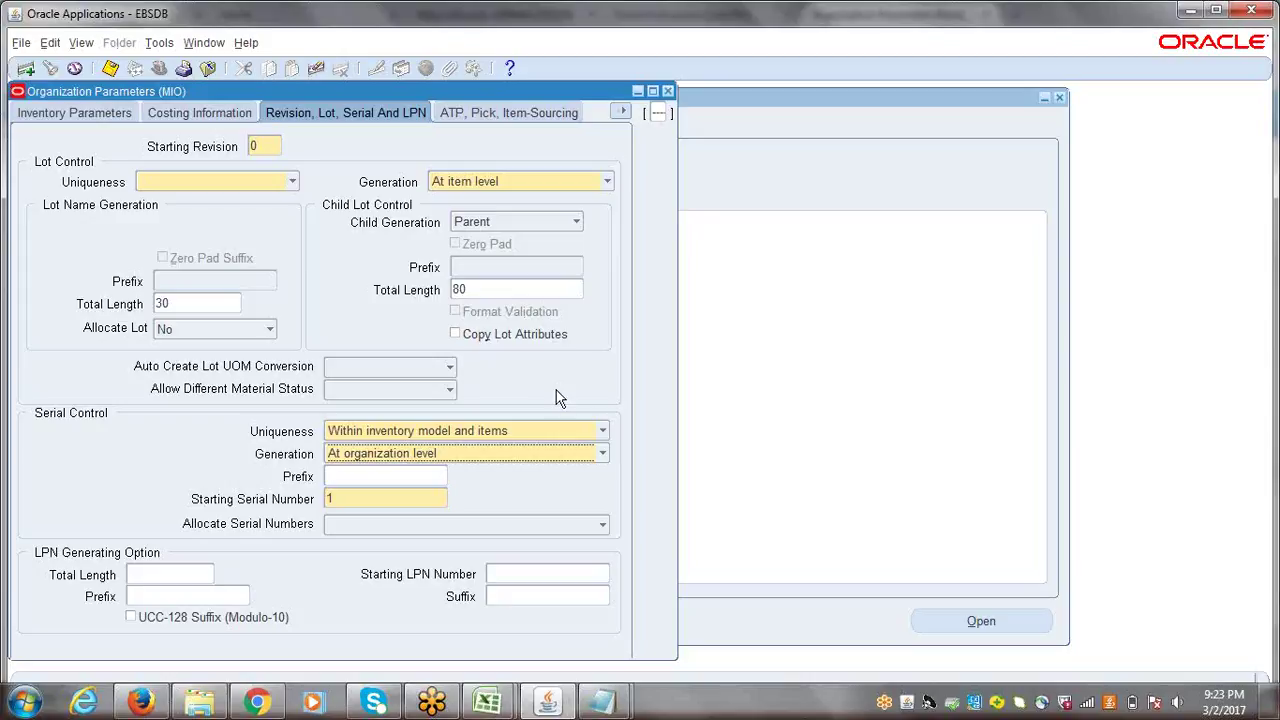
# - Set Lot Control Uniqueness to None and acknowledge the caution
pyautogui.click(292, 181)
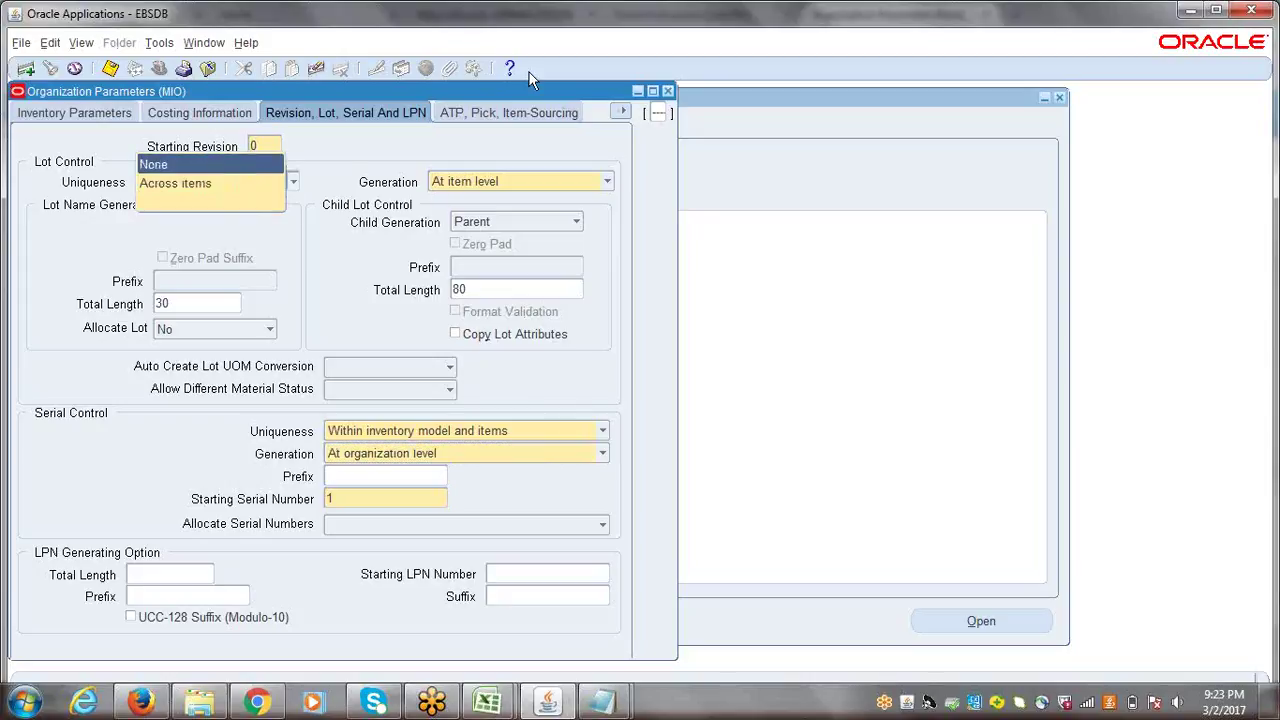
pyautogui.click(189, 163)
pyautogui.click(717, 409)
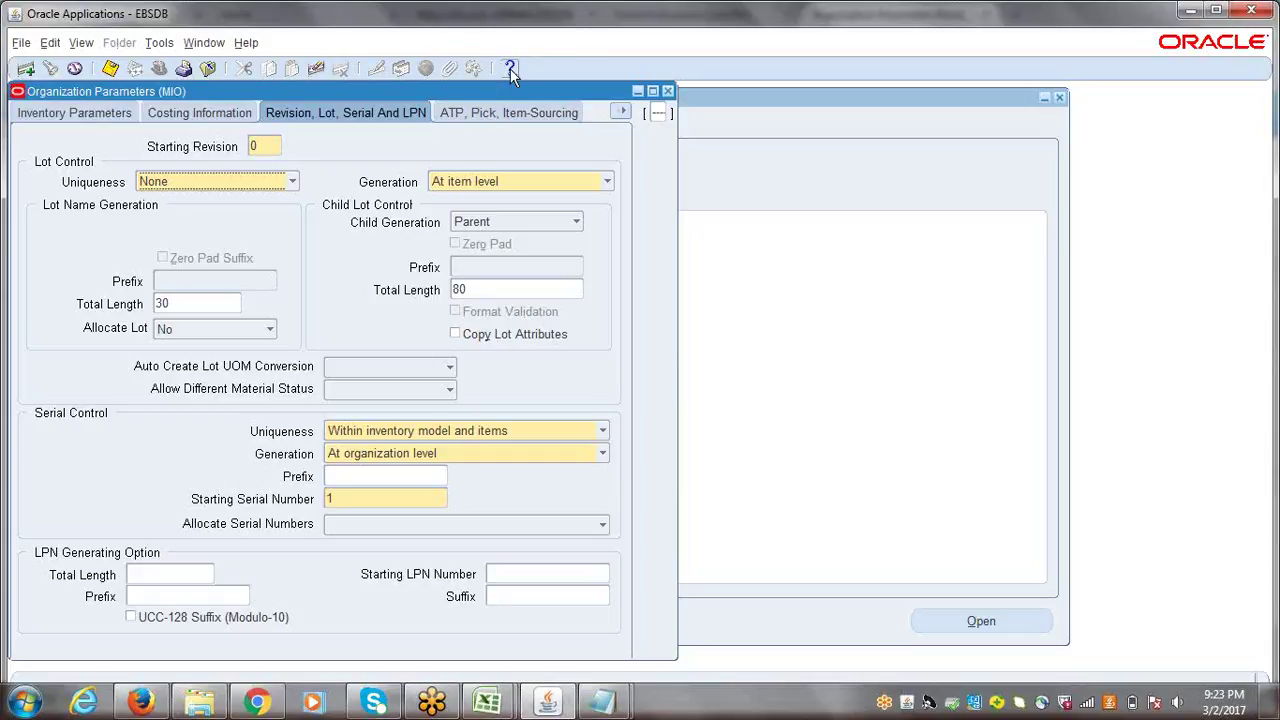
pyautogui.click(1015, 25)
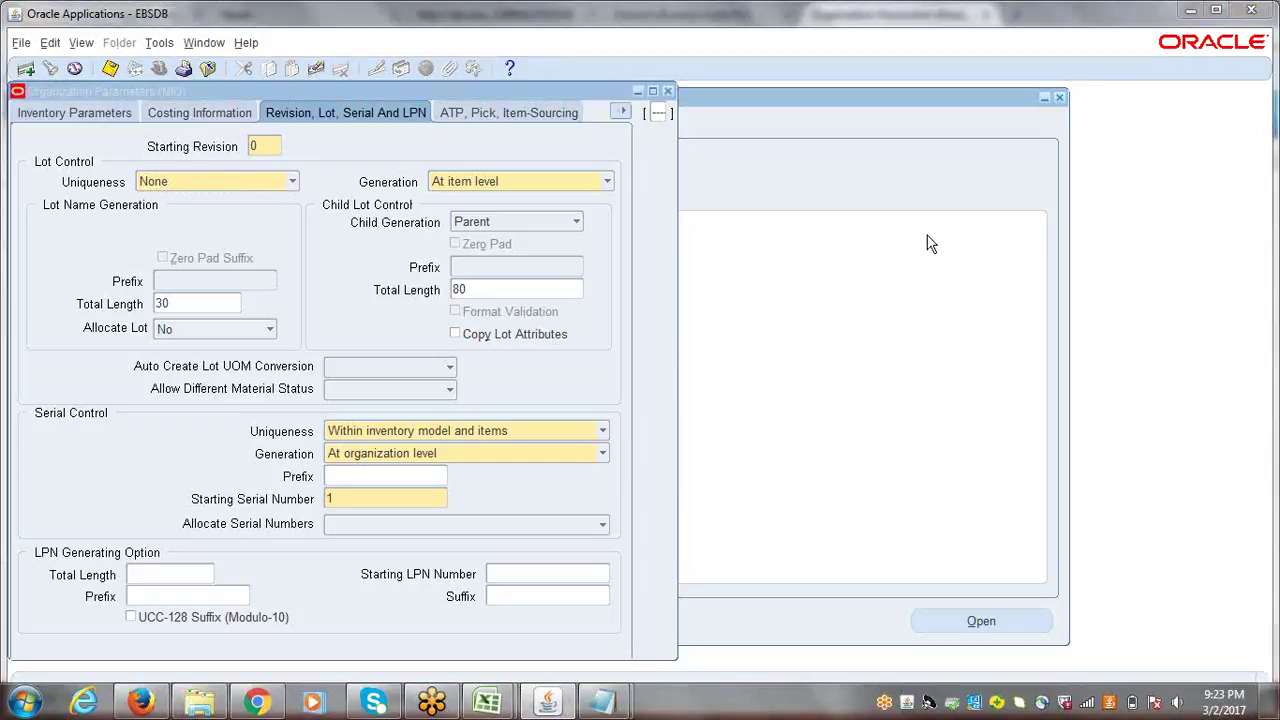